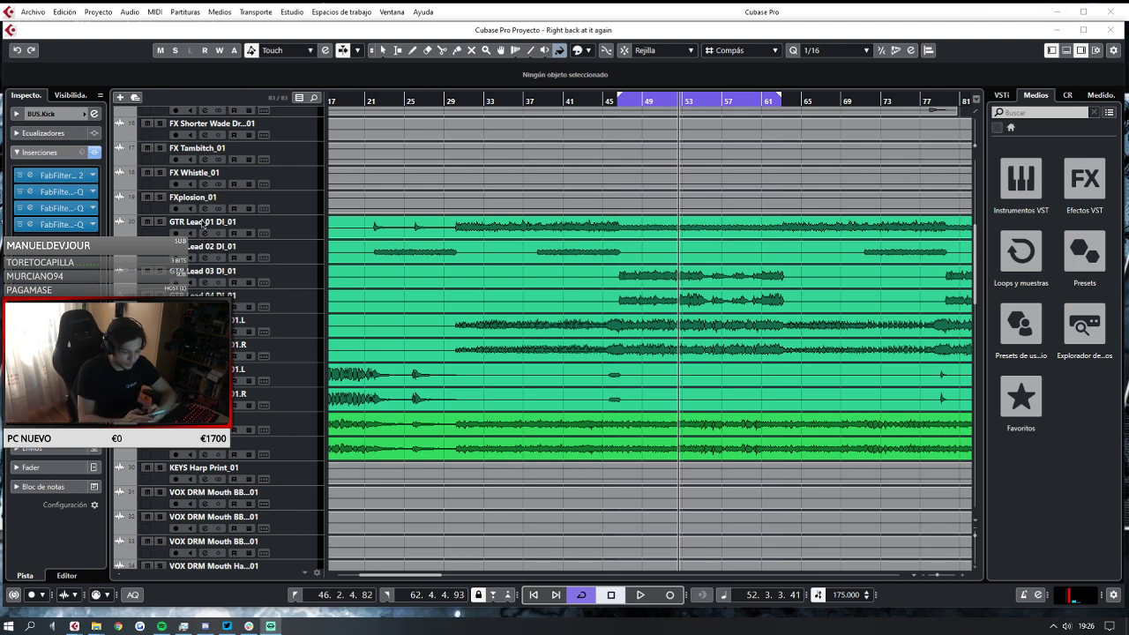
# Play a short stretch of the looped section around bar 53 and stop playback.
pyautogui.click(642, 596)
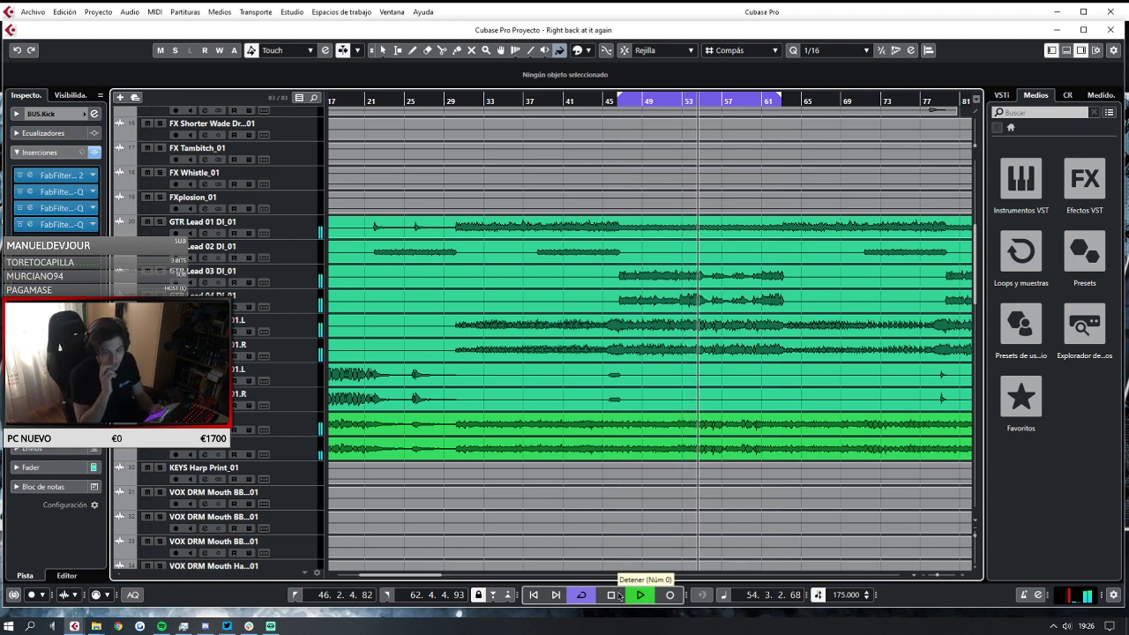
pyautogui.click(618, 594)
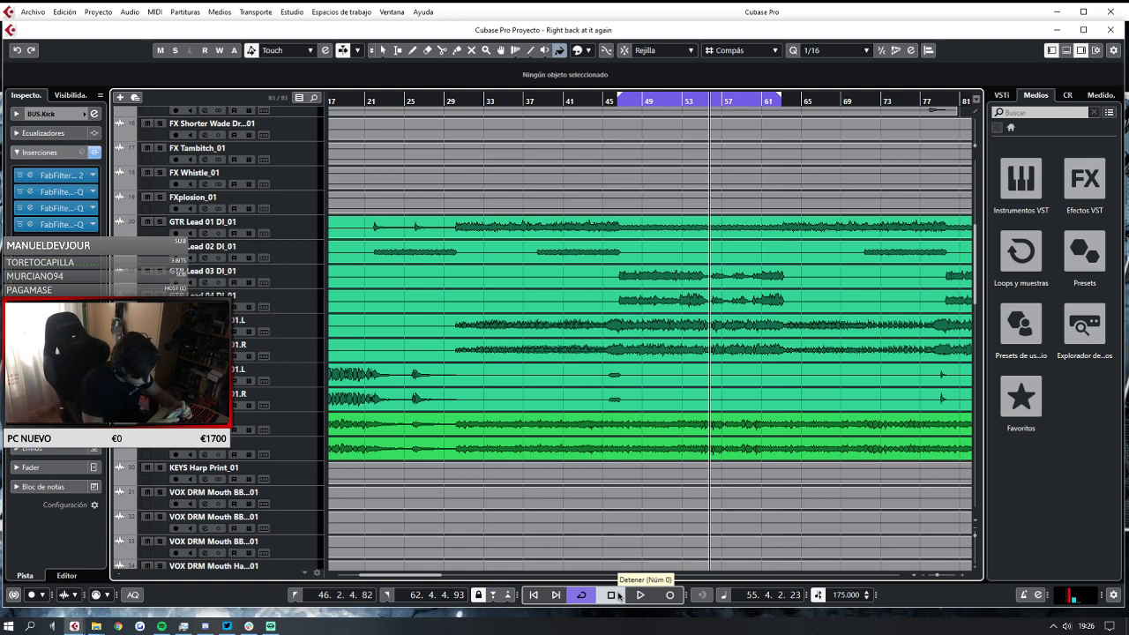
pyautogui.click(619, 595)
pyautogui.click(1053, 626)
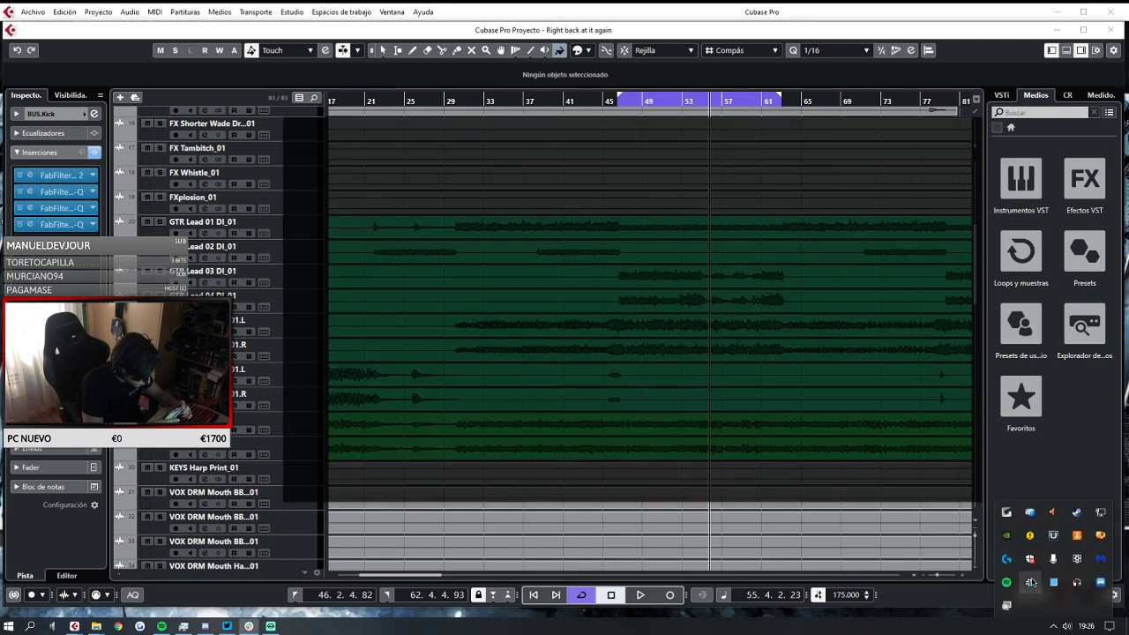
pyautogui.click(1030, 582)
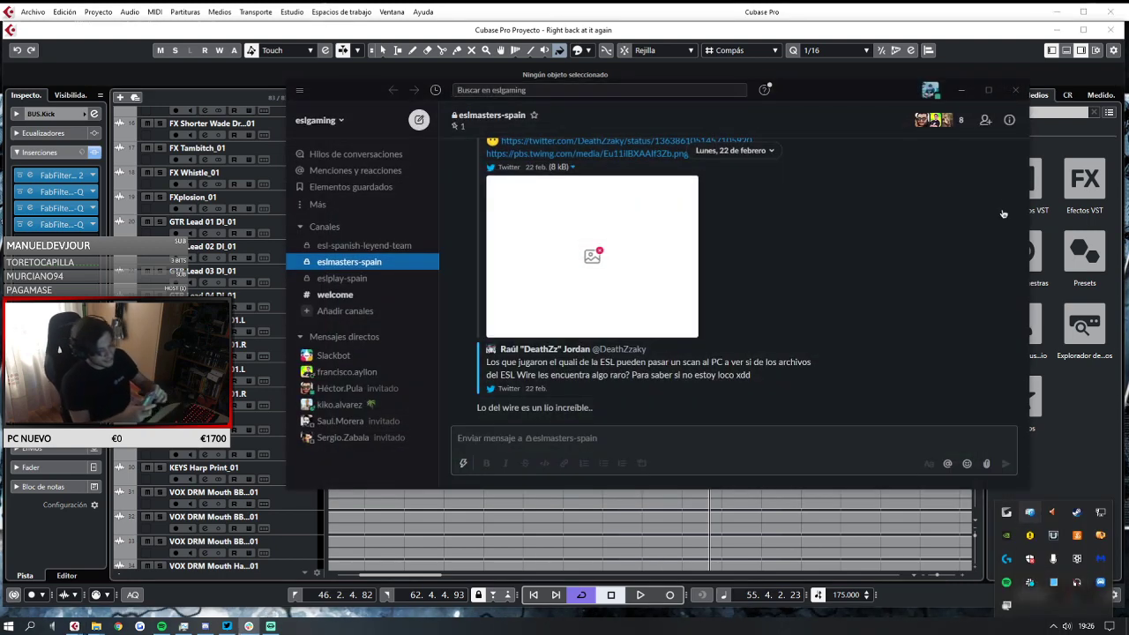
pyautogui.click(962, 92)
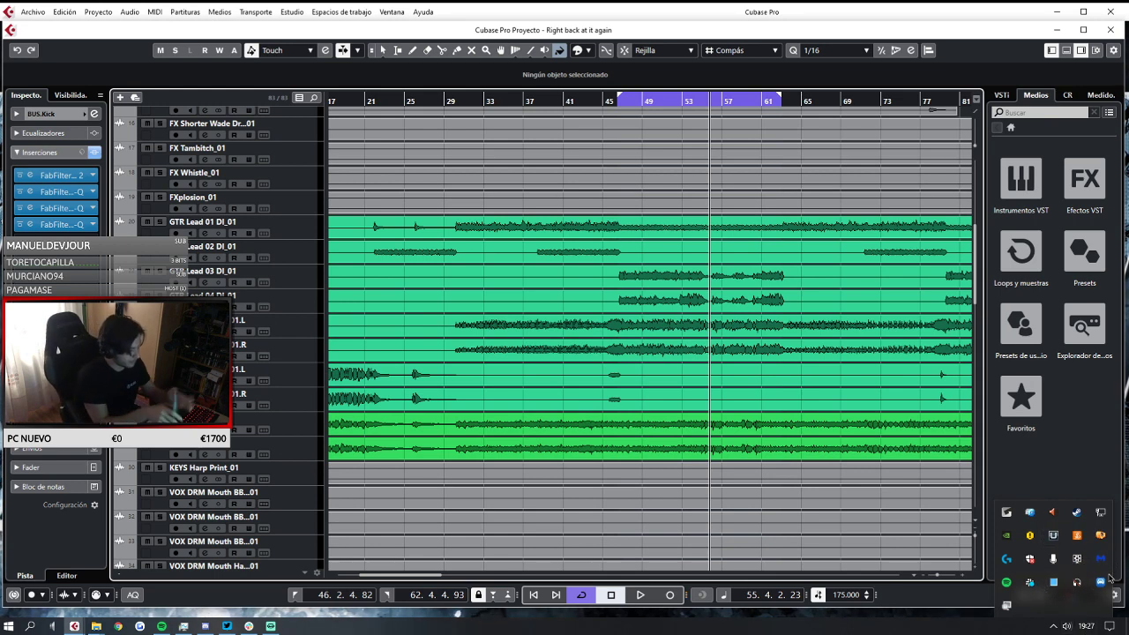
# Quit one of the background applications running in the system tray.
pyautogui.click(1081, 561)
pyautogui.rightClick(1077, 559)
pyautogui.click(1058, 606)
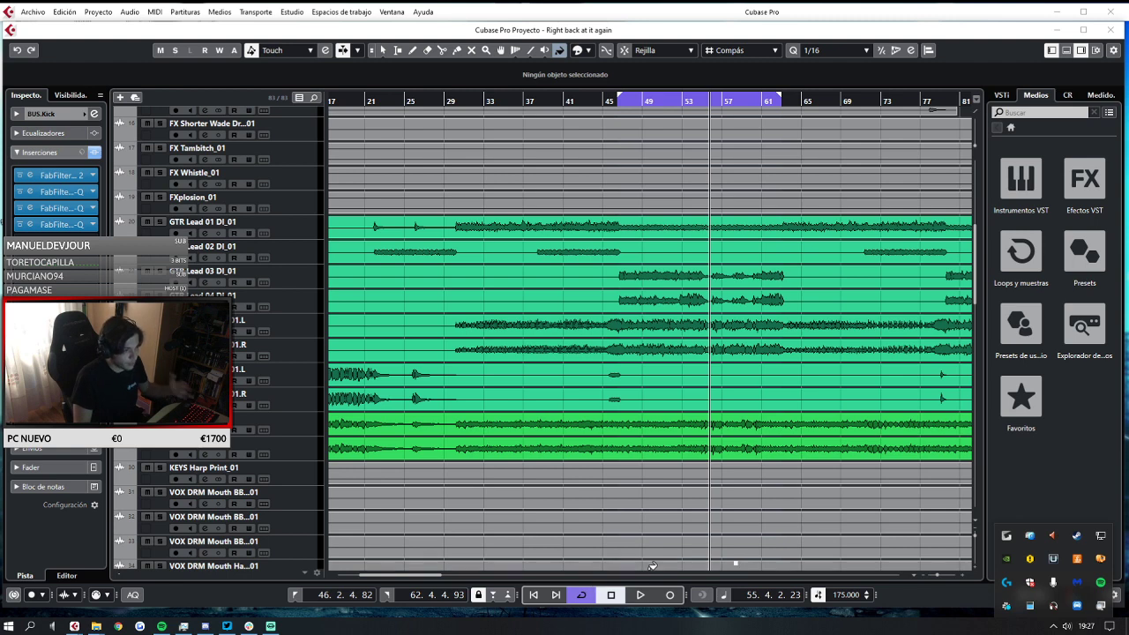
# Turn off cycle playback, show more of the arrangement, and play the song from the project start.
pyautogui.click(616, 593)
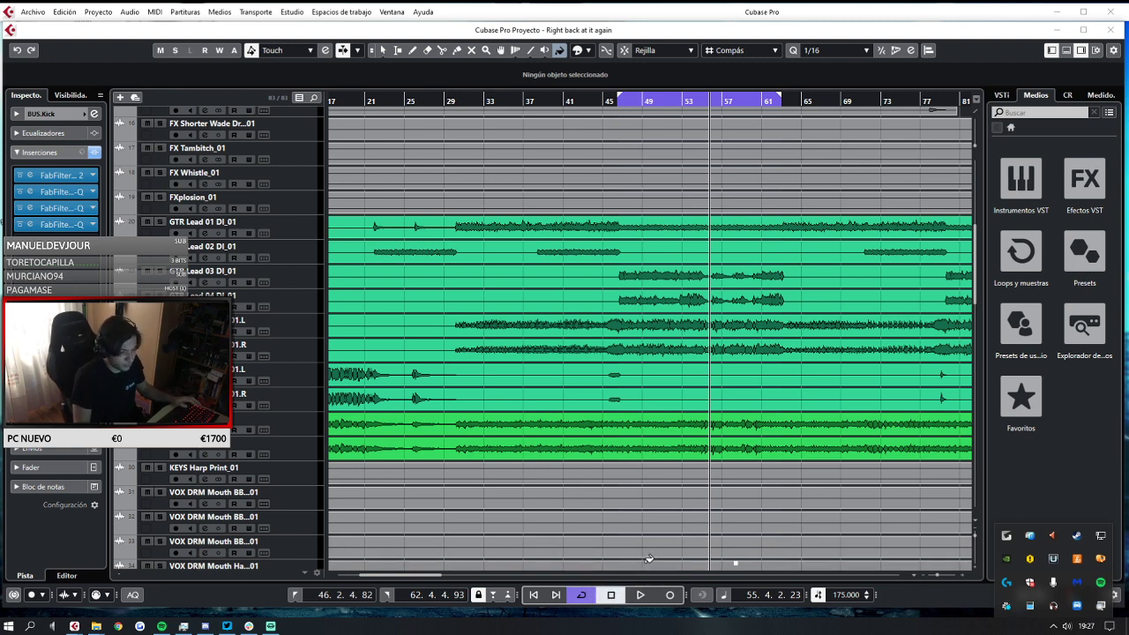
pyautogui.click(581, 595)
pyautogui.press('g')
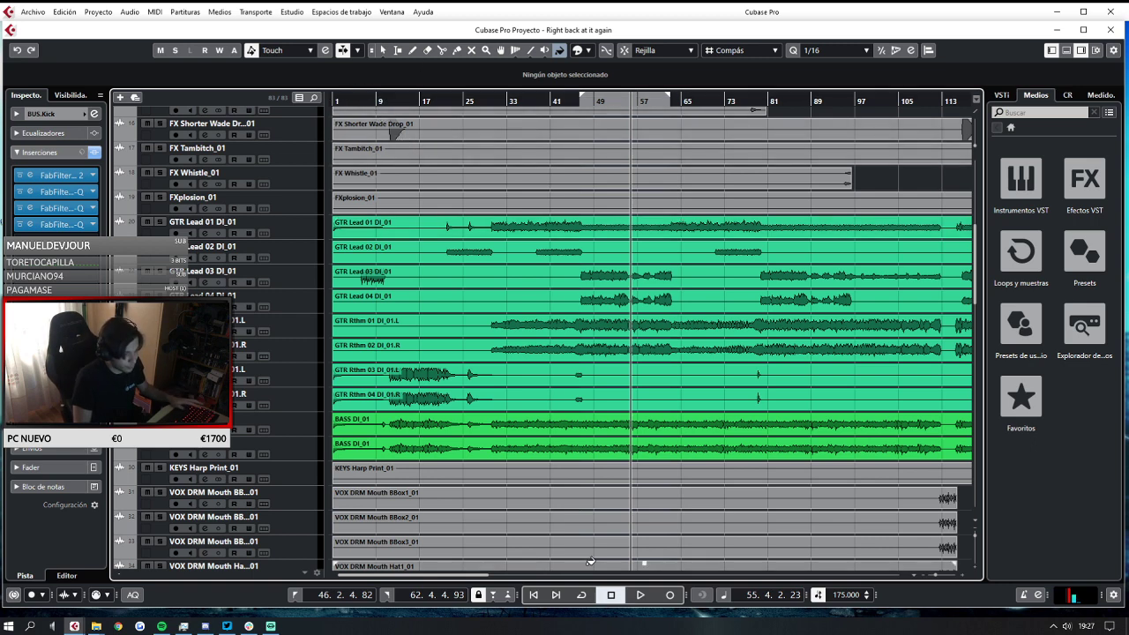
pyautogui.click(532, 595)
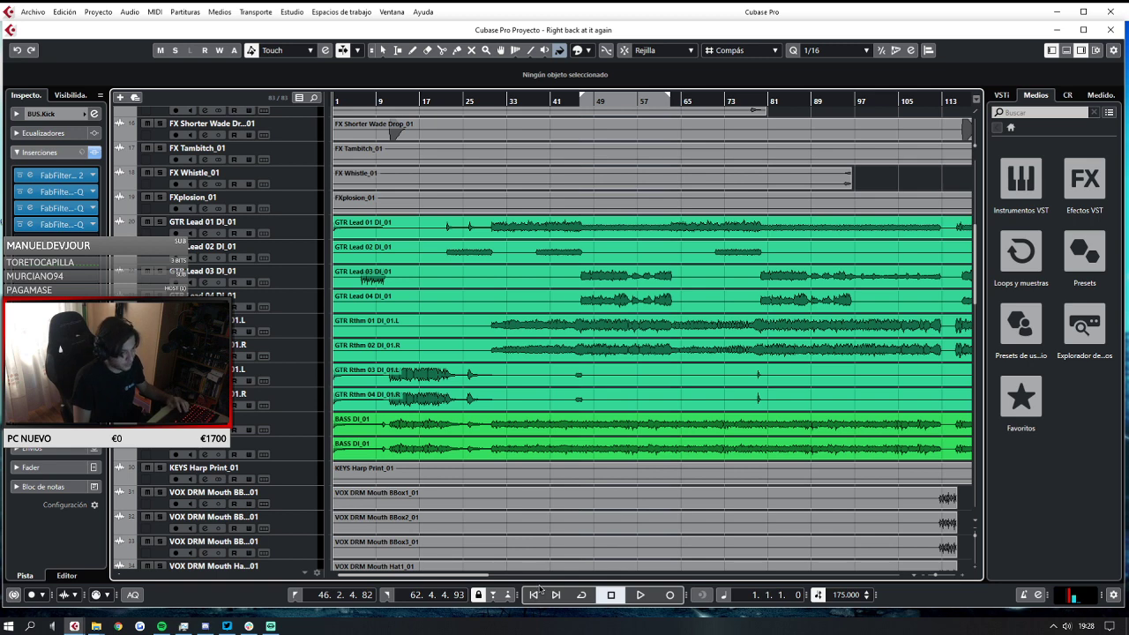
pyautogui.press('space')
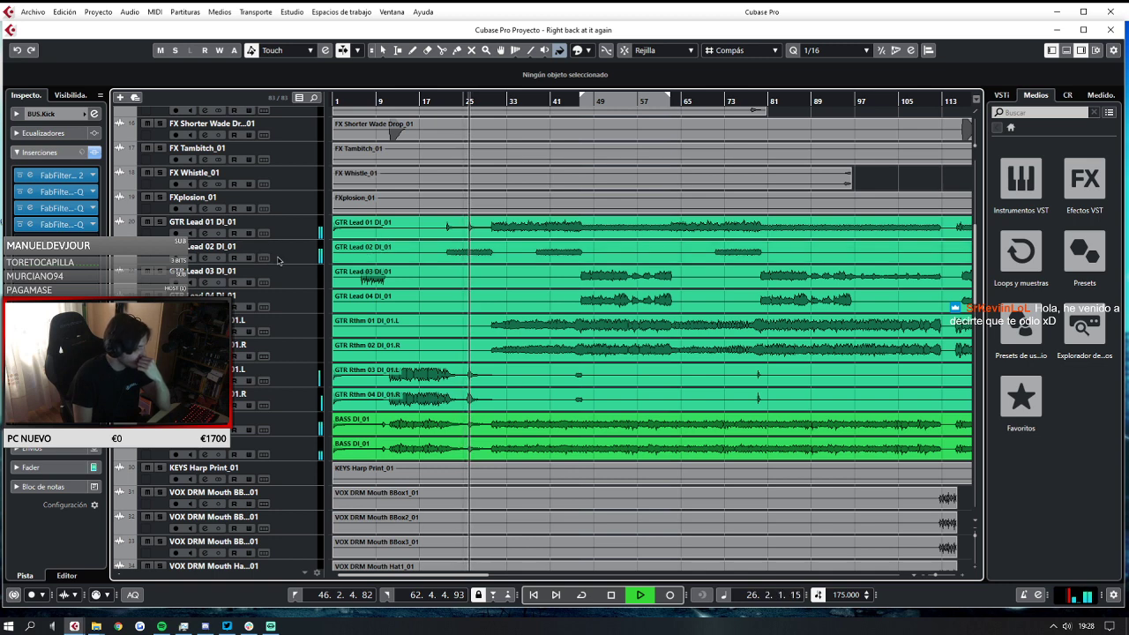
# Listen to the GTR Lead 02 track in solo, restore the full mix, and stop playback at the drum tracks.
pyautogui.click(160, 247)
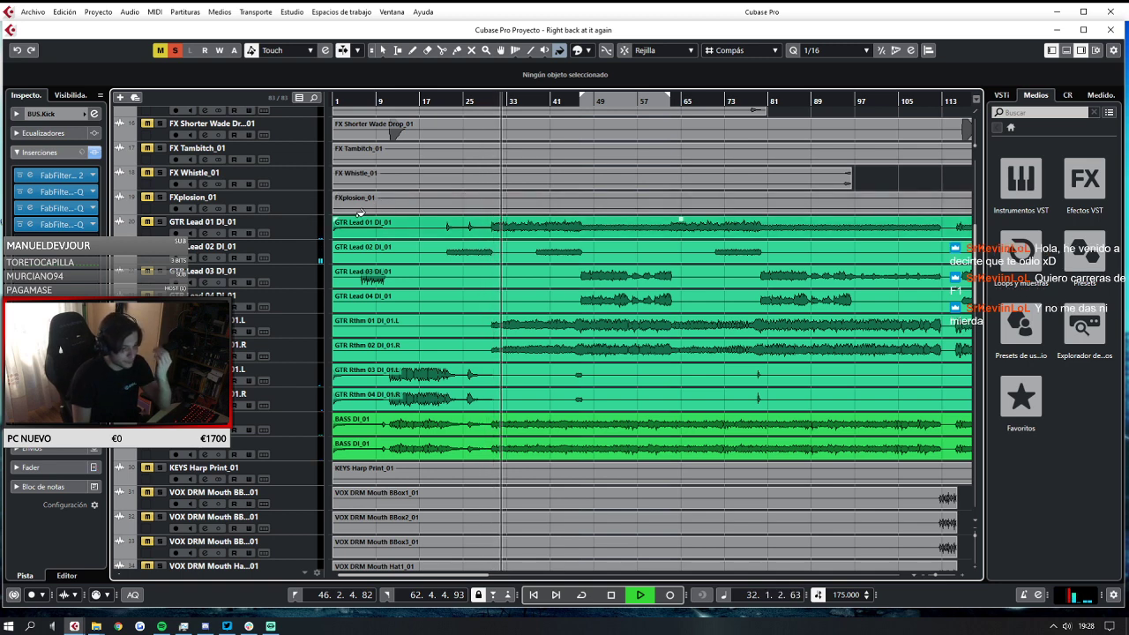
pyautogui.click(175, 50)
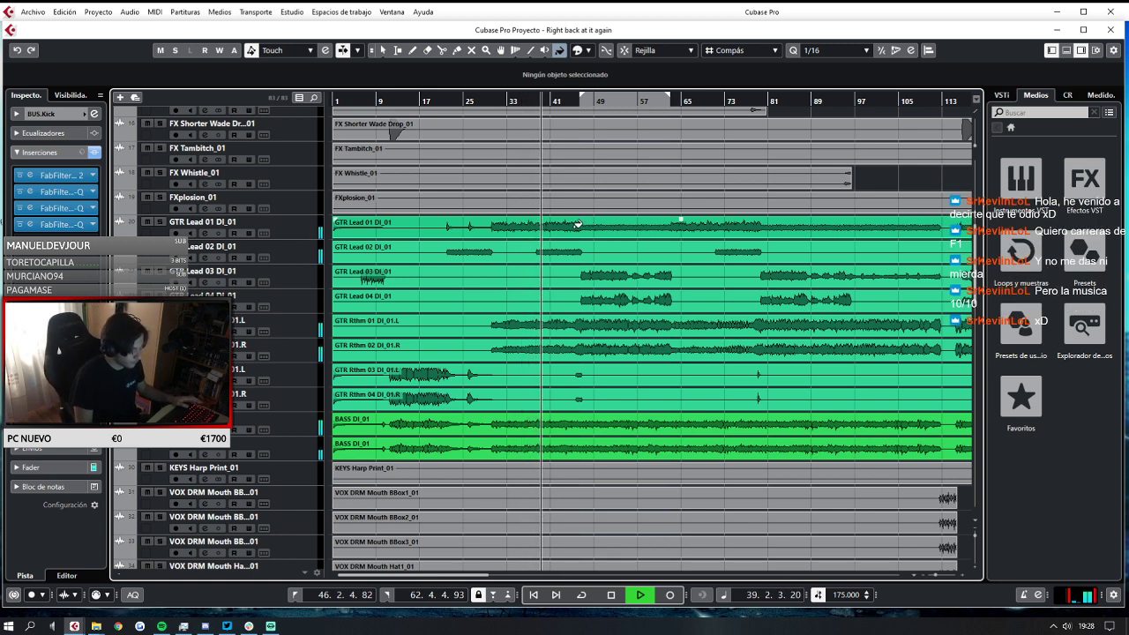
pyautogui.scroll(5, 529, 216)
pyautogui.press('space')
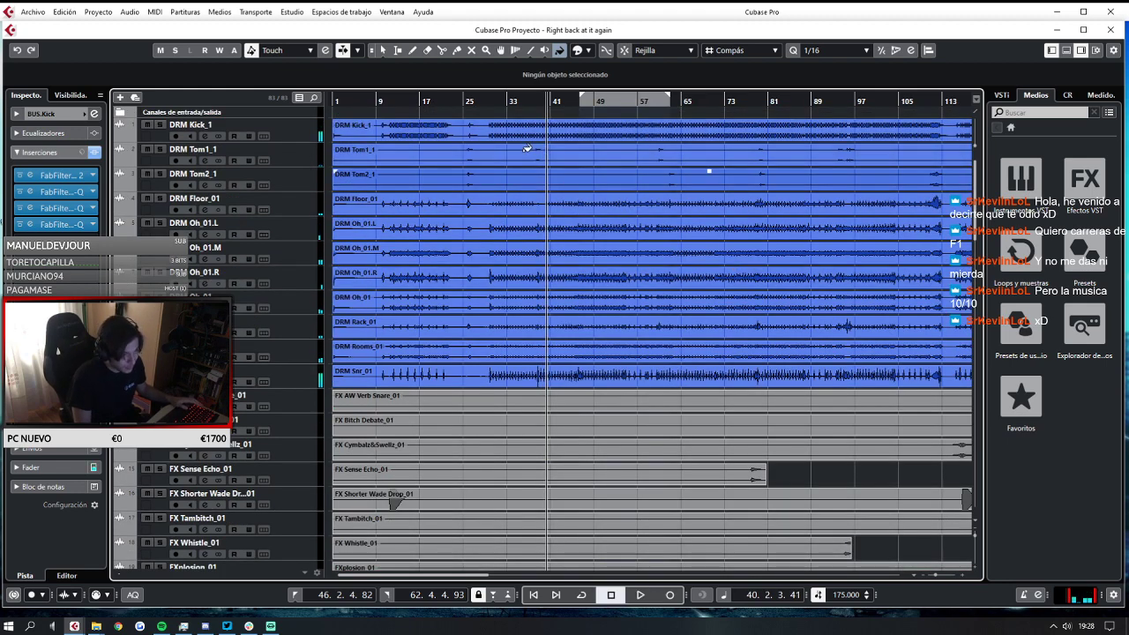
# Set the loop range from about bar 29 to about bar 113 and turn on cycle playback.
pyautogui.moveTo(582, 98); pyautogui.dragTo(490, 99)
pyautogui.moveTo(669, 98); pyautogui.dragTo(945, 219)
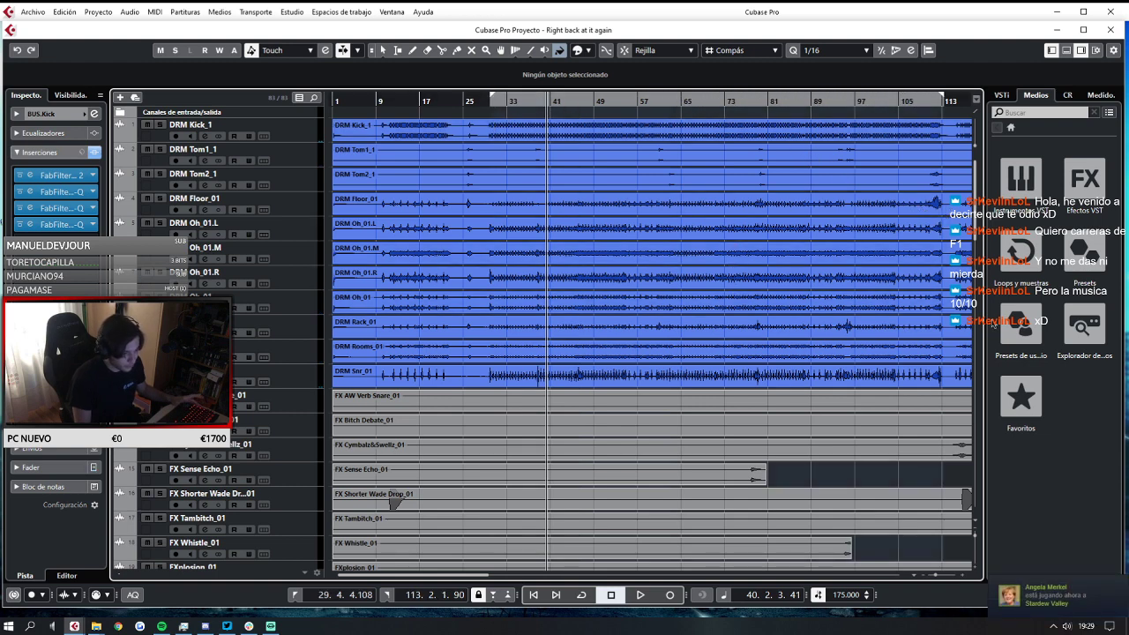
pyautogui.click(581, 594)
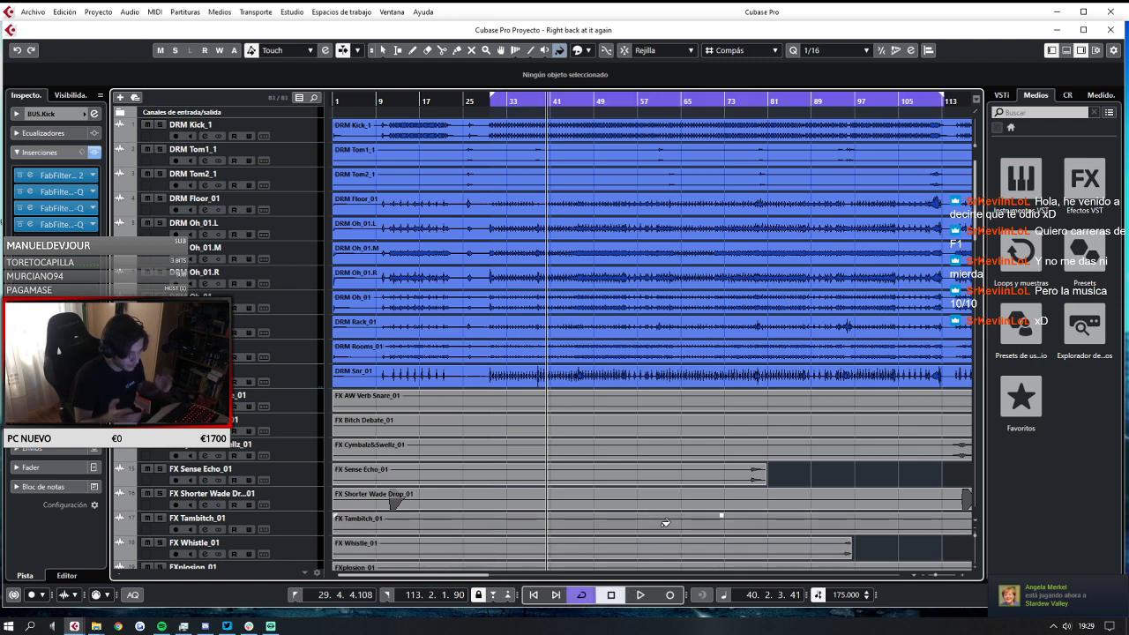
# Play the loop and solo all the drum tracks, from DRM Kick_1 through DRM Snr_01.
pyautogui.press('space')
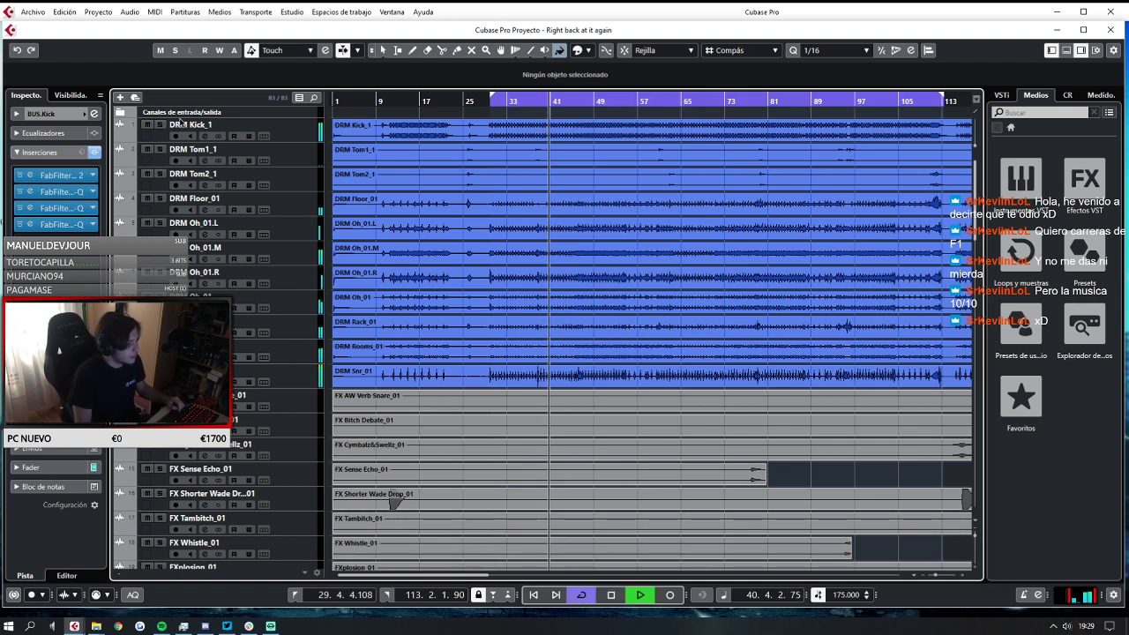
pyautogui.moveTo(161, 128); pyautogui.dragTo(156, 226)
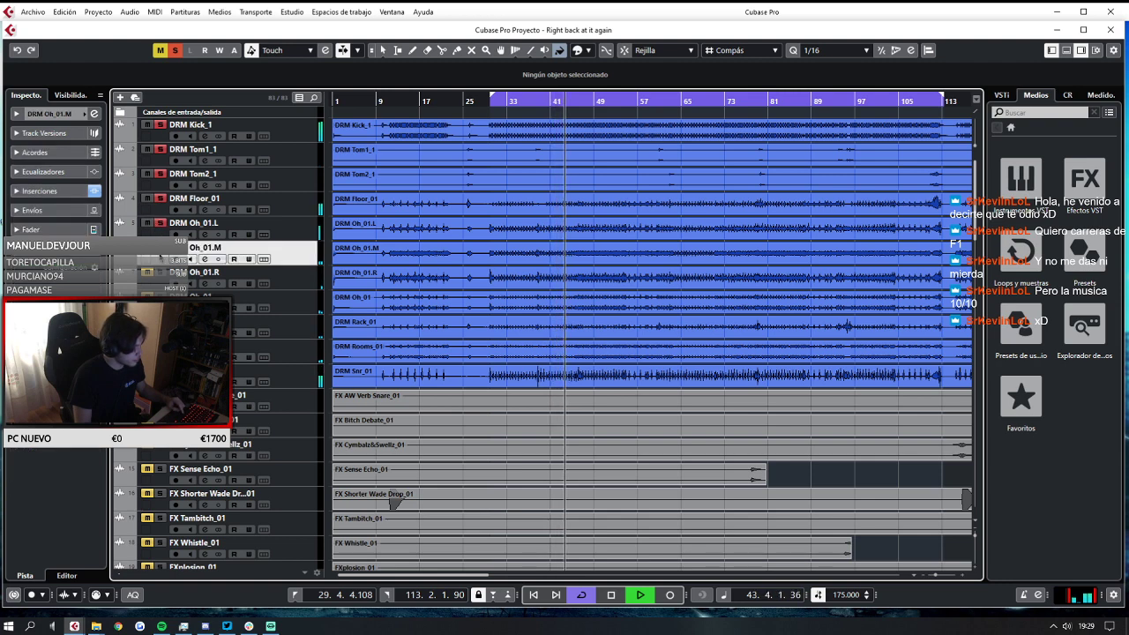
pyautogui.click(161, 261)
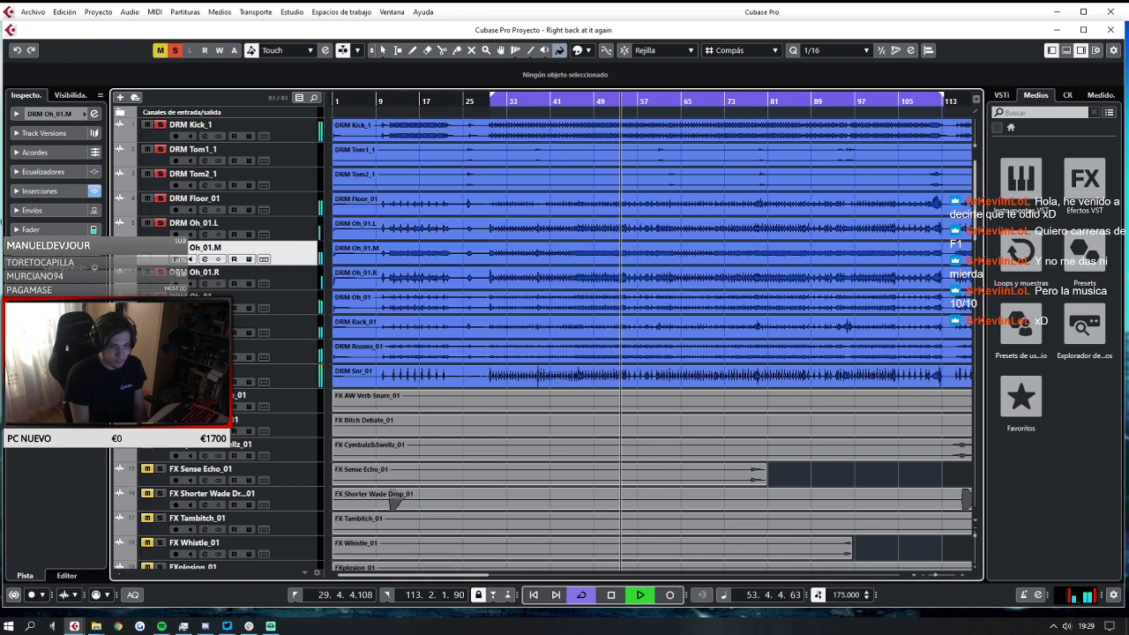
# Open the MixConsole maximized and compare DRM Snr_01 with and without its FXSnare send.
pyautogui.press('F3')
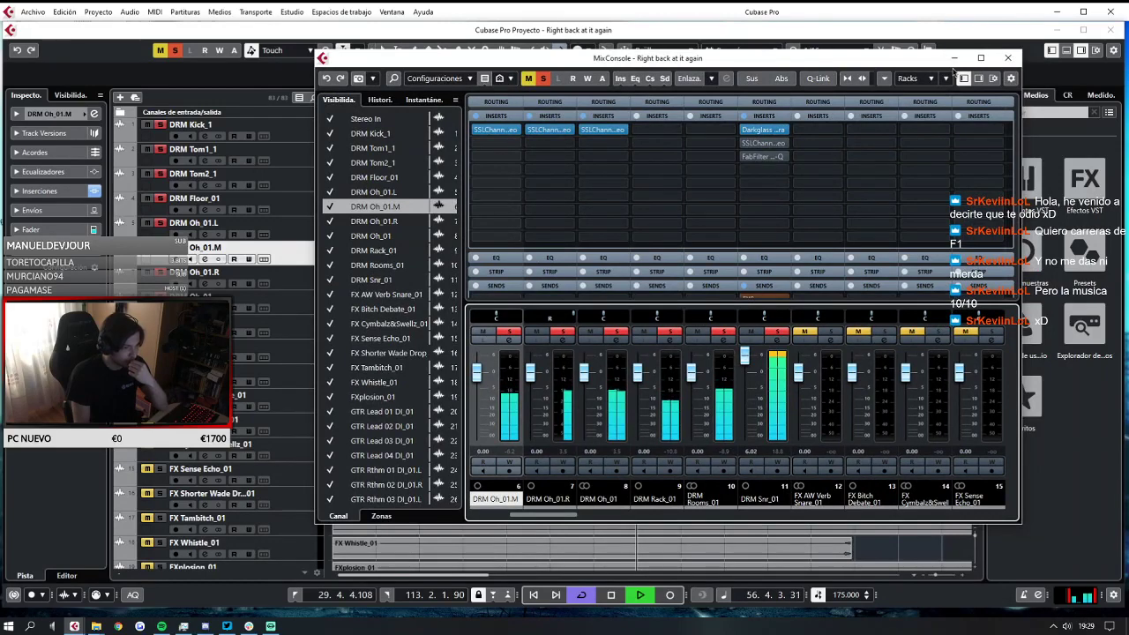
pyautogui.click(981, 58)
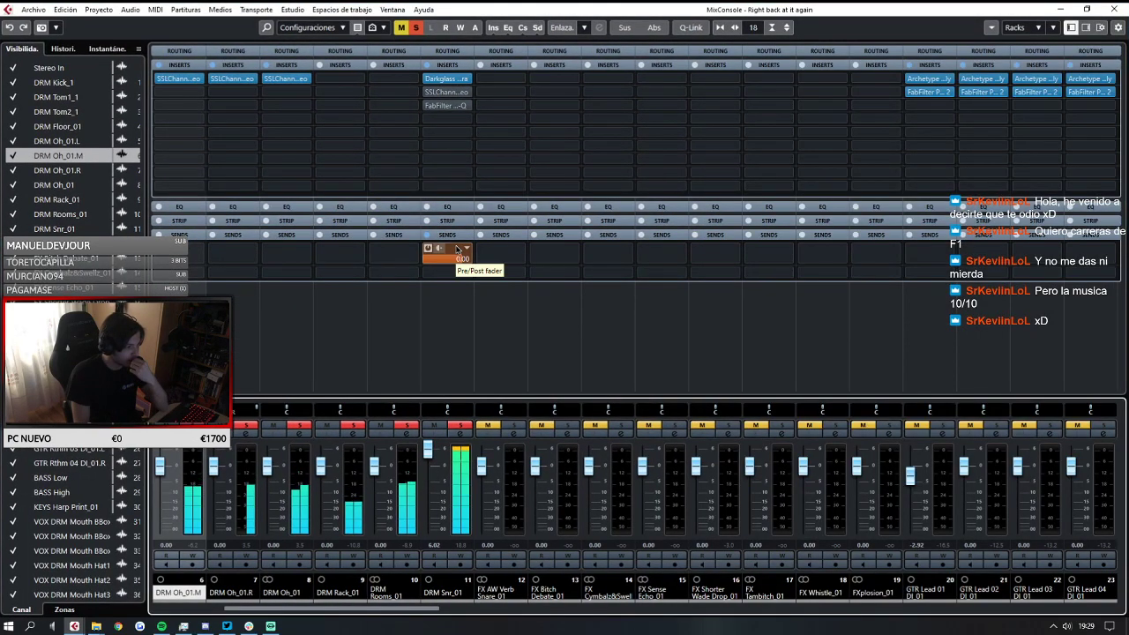
pyautogui.click(429, 248)
pyautogui.click(432, 248)
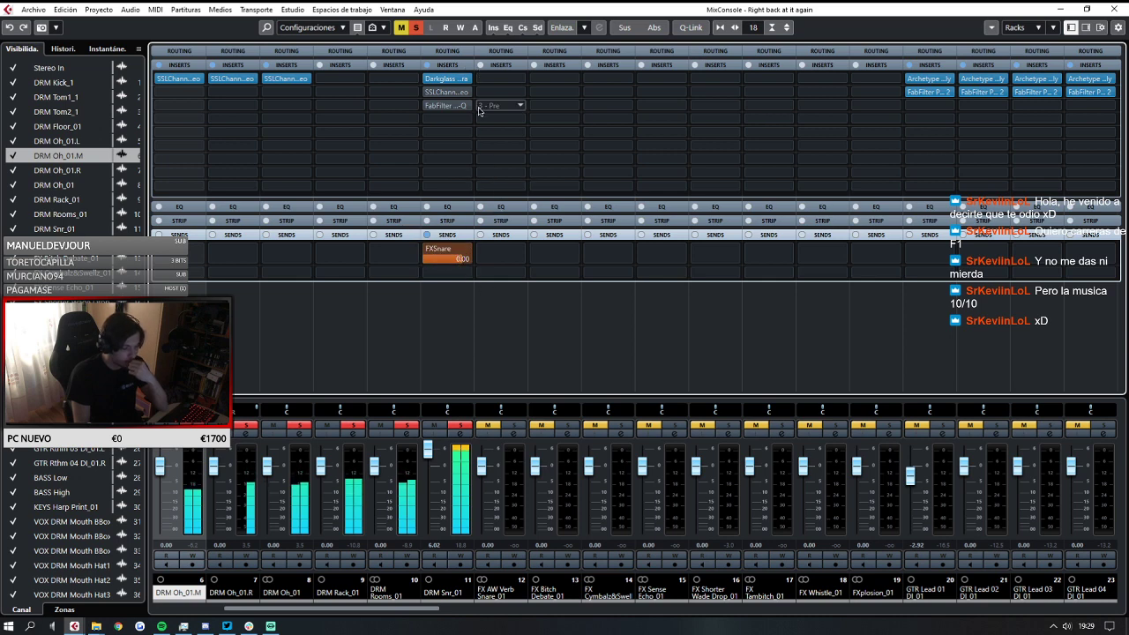
# Compare DRM Snr_01 with its Darkglass Ultra insert off and on, close the plug-in, and move the MixConsole off this screen.
pyautogui.click(454, 79)
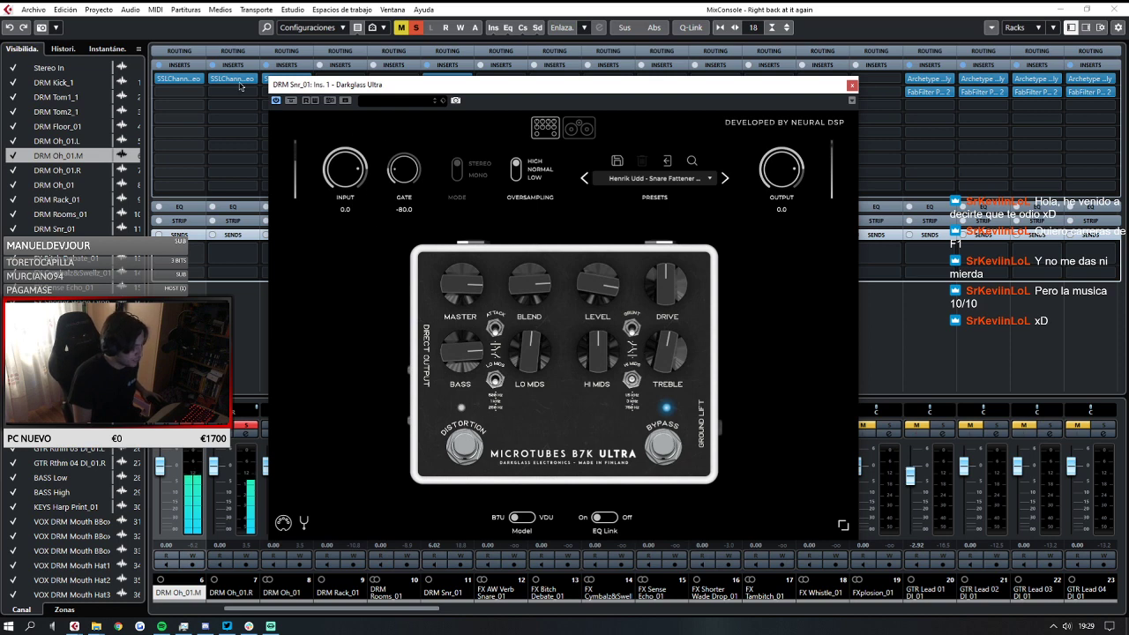
pyautogui.click(276, 100)
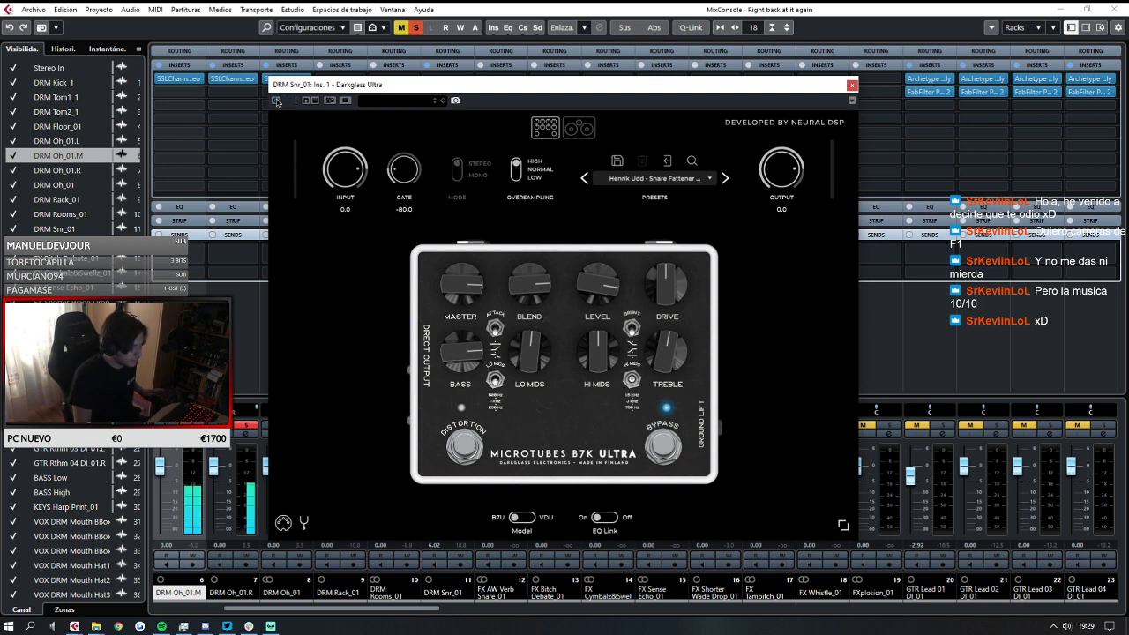
pyautogui.click(276, 100)
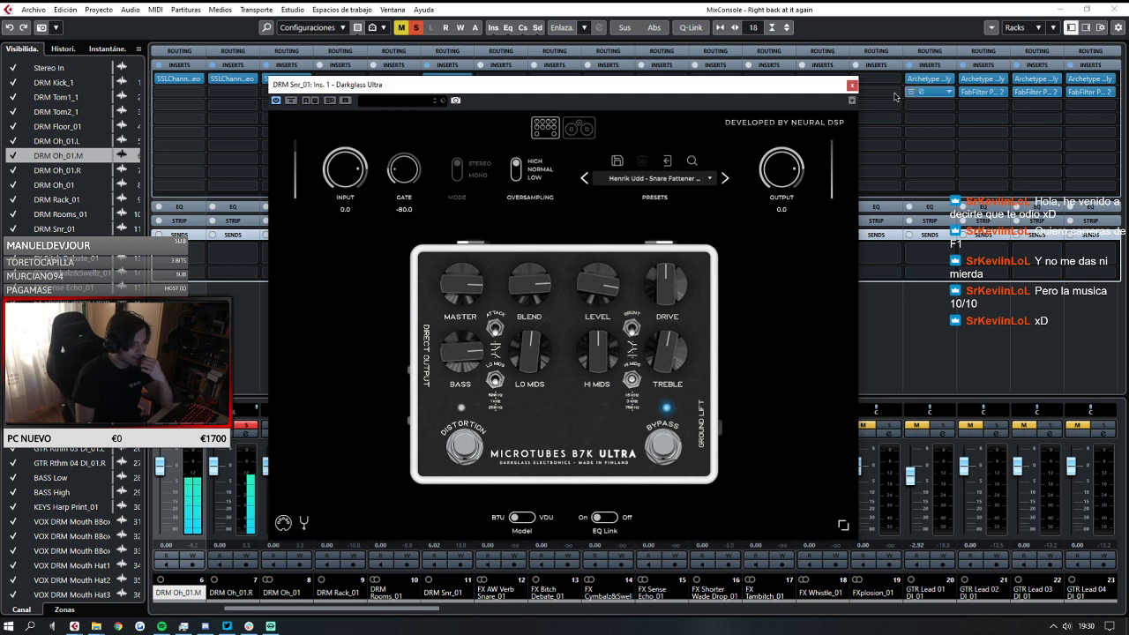
pyautogui.click(852, 85)
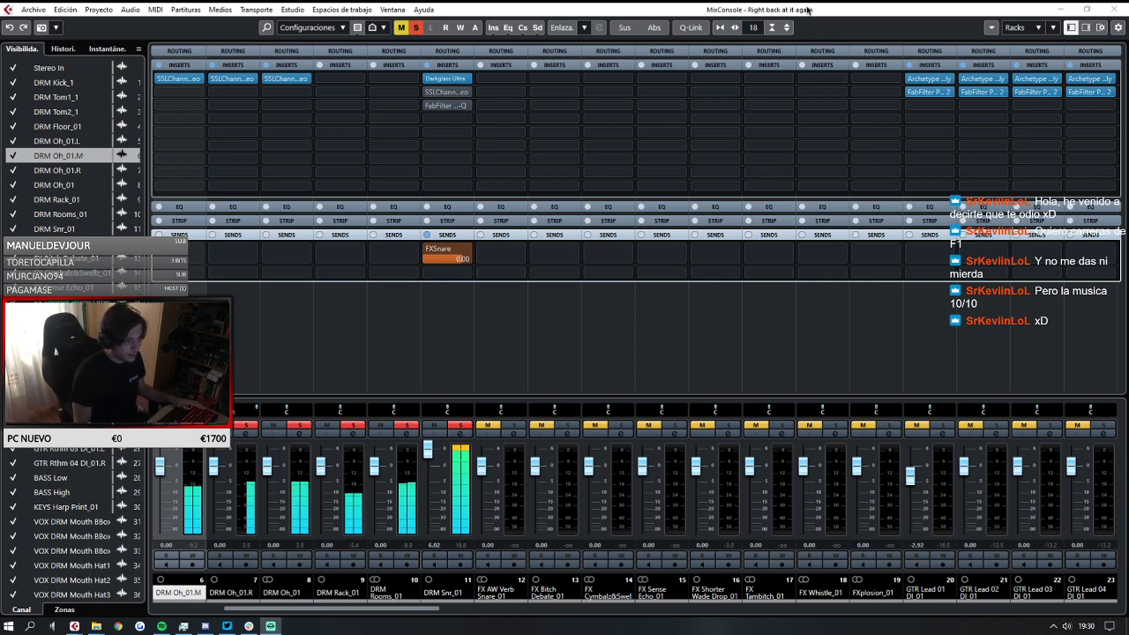
pyautogui.moveTo(807, 11); pyautogui.dragTo(1128, 97)
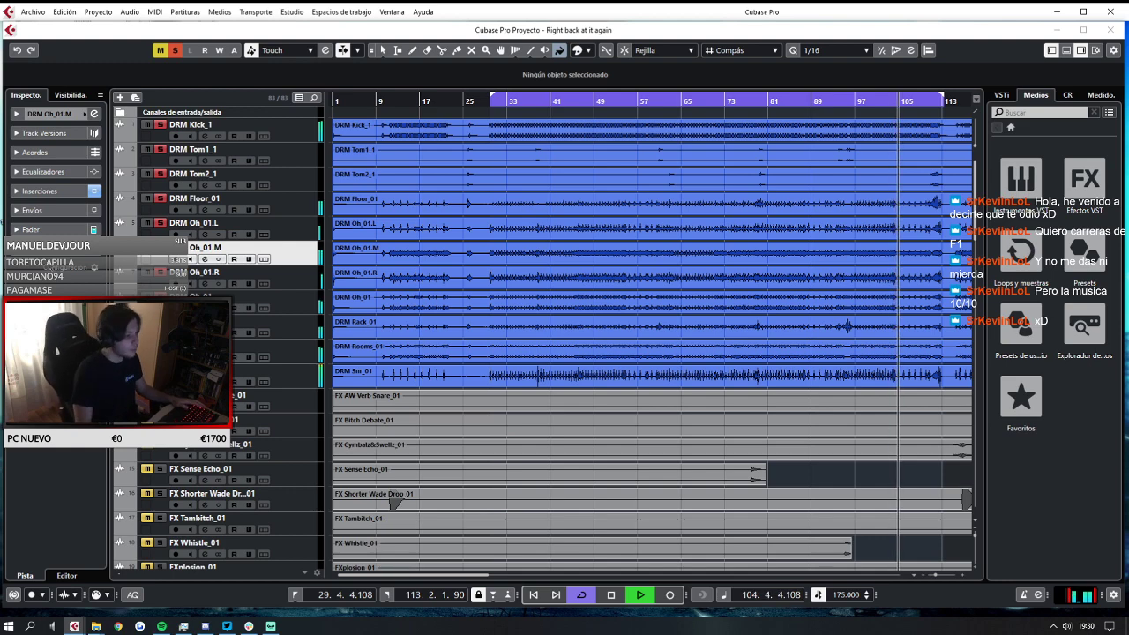
# Clear all track solos, listen to the full mix up to about bar 112, and stop playback.
pyautogui.click(175, 50)
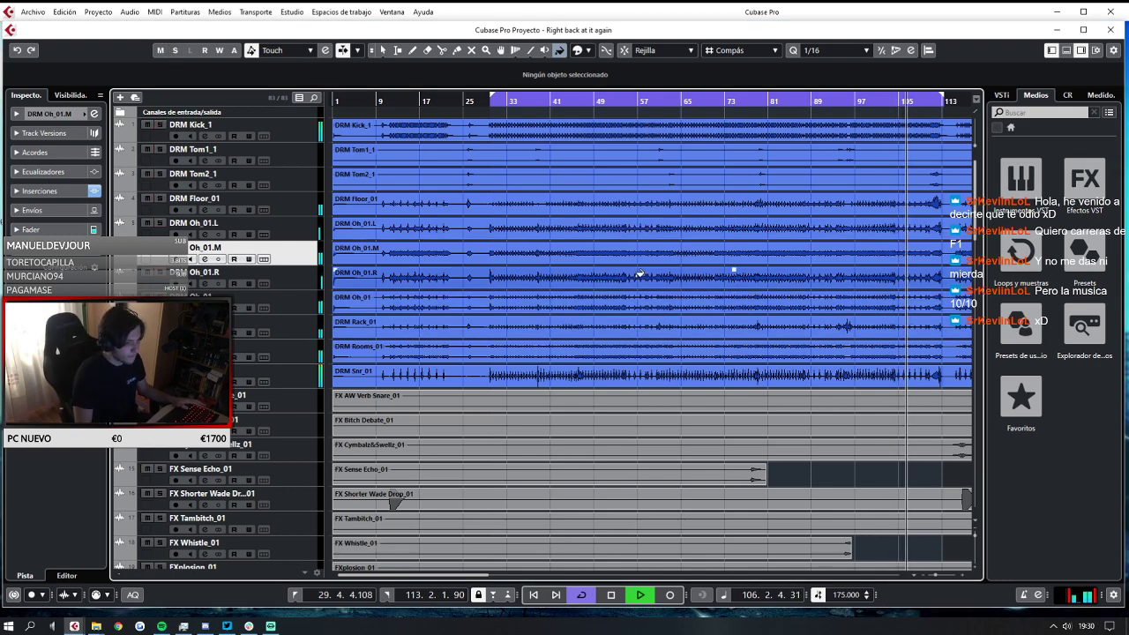
pyautogui.scroll(-5, 640, 274)
pyautogui.scroll(-2, 567, 272)
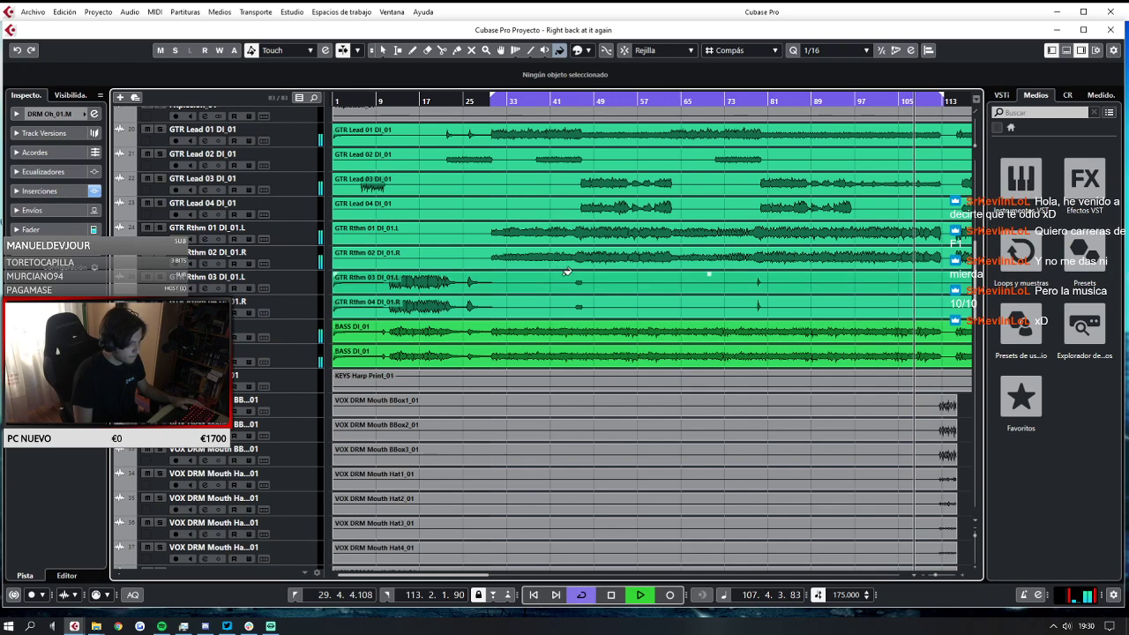
pyautogui.scroll(4, 567, 272)
pyautogui.press('space')
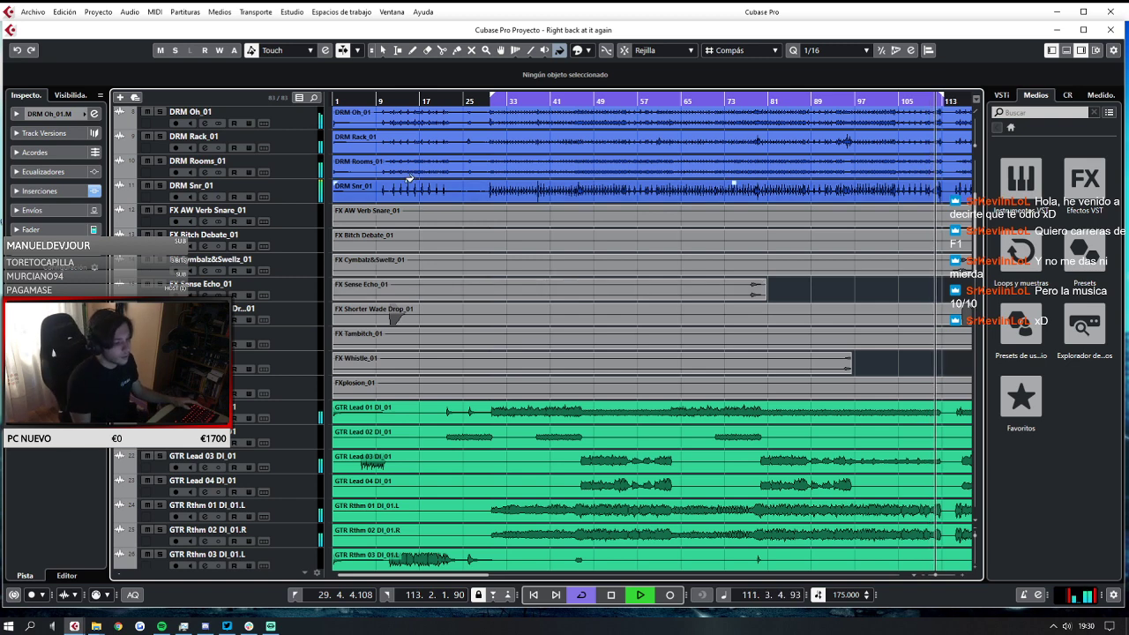
pyautogui.press('space')
# Turn off cycle playback and play the section just past the loop end, around bar 113.
pyautogui.click(937, 97)
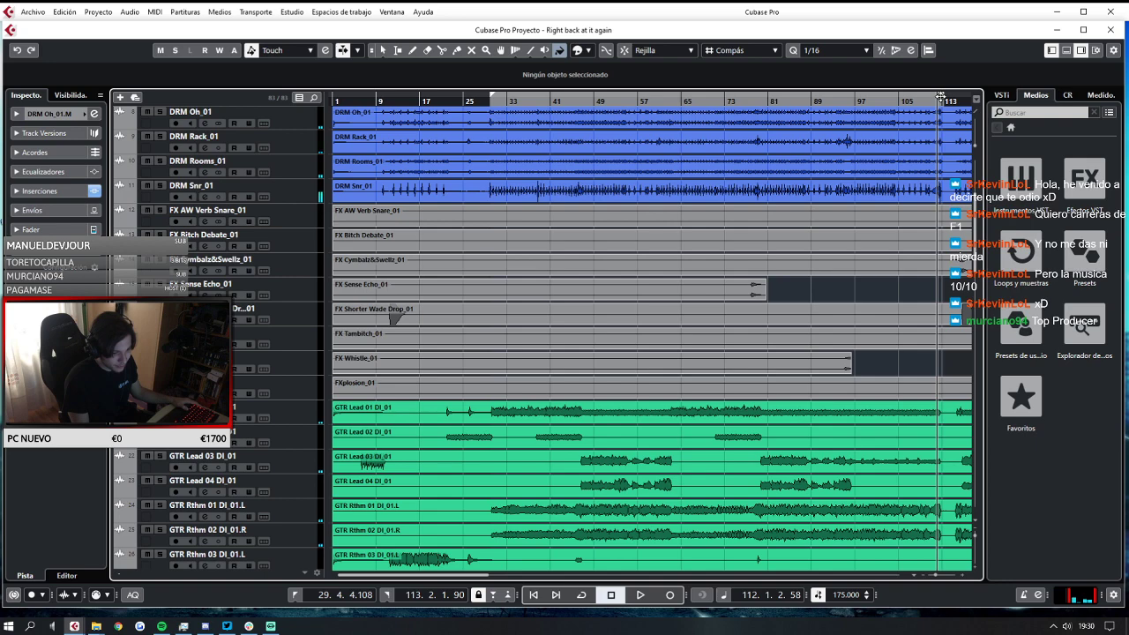
pyautogui.moveTo(940, 101); pyautogui.dragTo(951, 97)
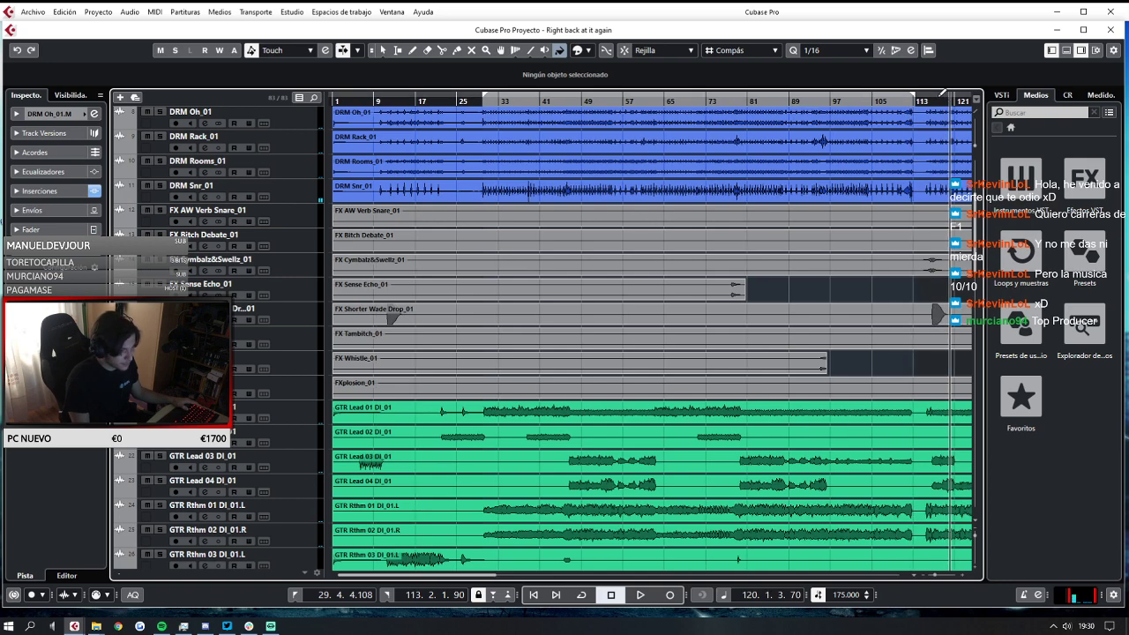
pyautogui.scroll(-5, 819, 200)
pyautogui.press('space')
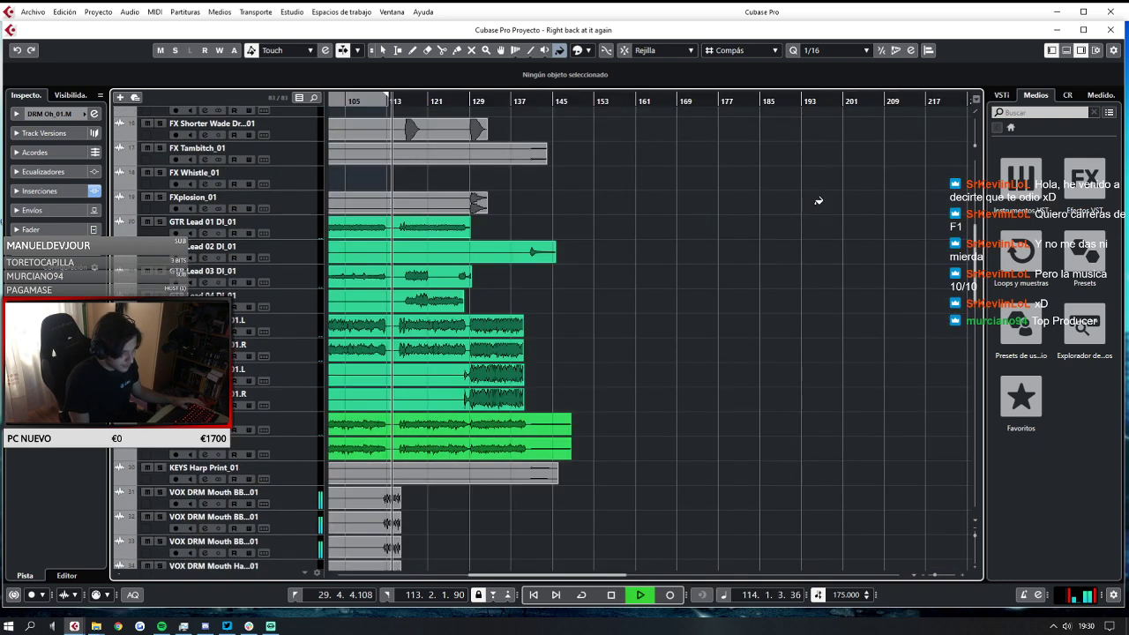
# Stop playback and place the project cursor at the start of the VOX DRM Mouth parts, just before bar 113.
pyautogui.press('space')
pyautogui.click(385, 101)
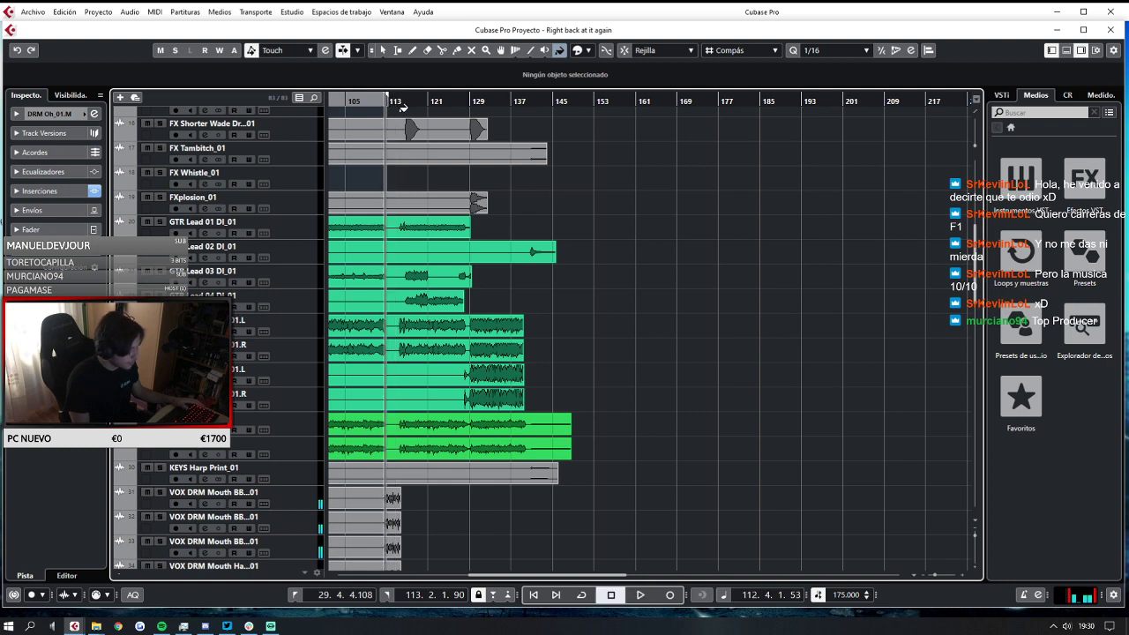
pyautogui.scroll(-12, 422, 240)
pyautogui.scroll(8, 420, 248)
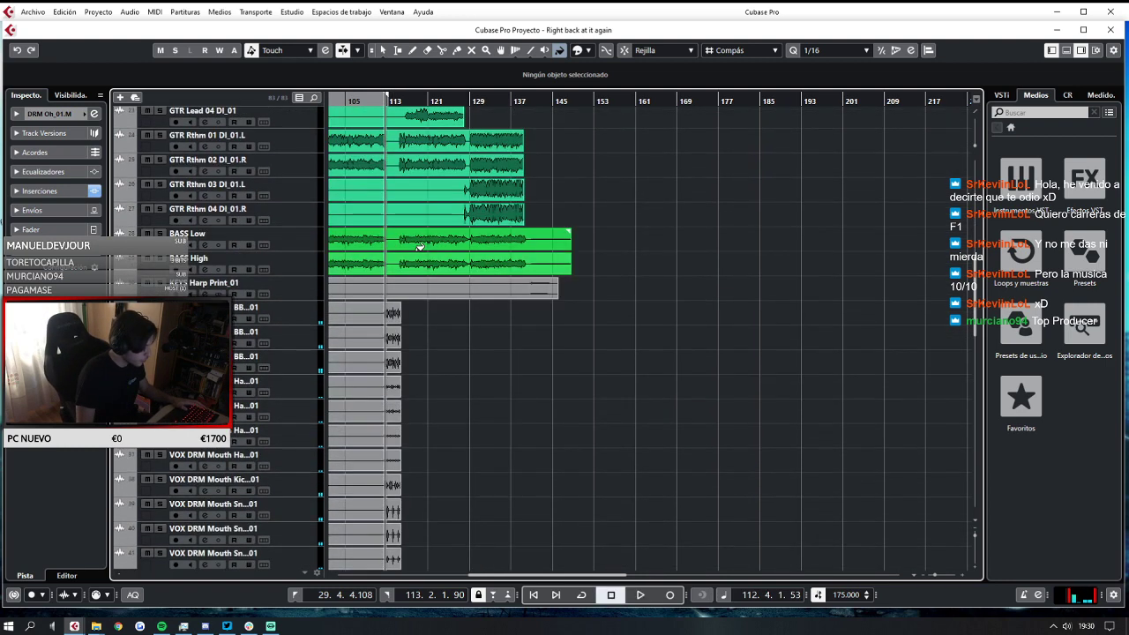
pyautogui.hscroll(-6, 536, 529)
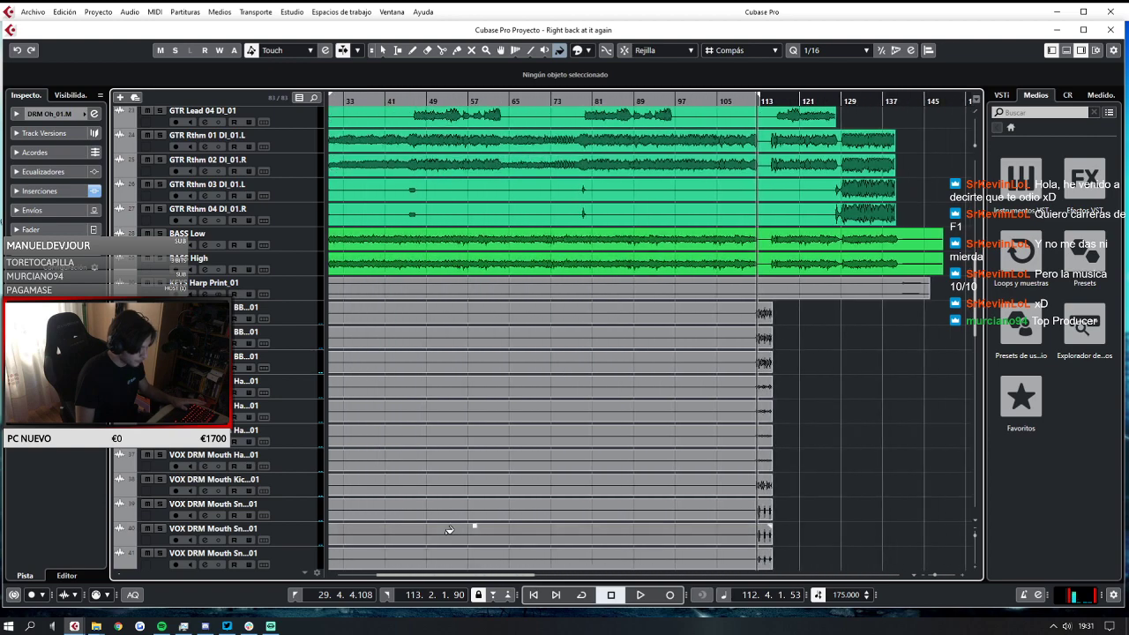
# Play the full mix over the VOX DRM Mouth section from about bar 112 to bar 116, and stop playback.
pyautogui.scroll(5, 494, 441)
pyautogui.scroll(4, 468, 400)
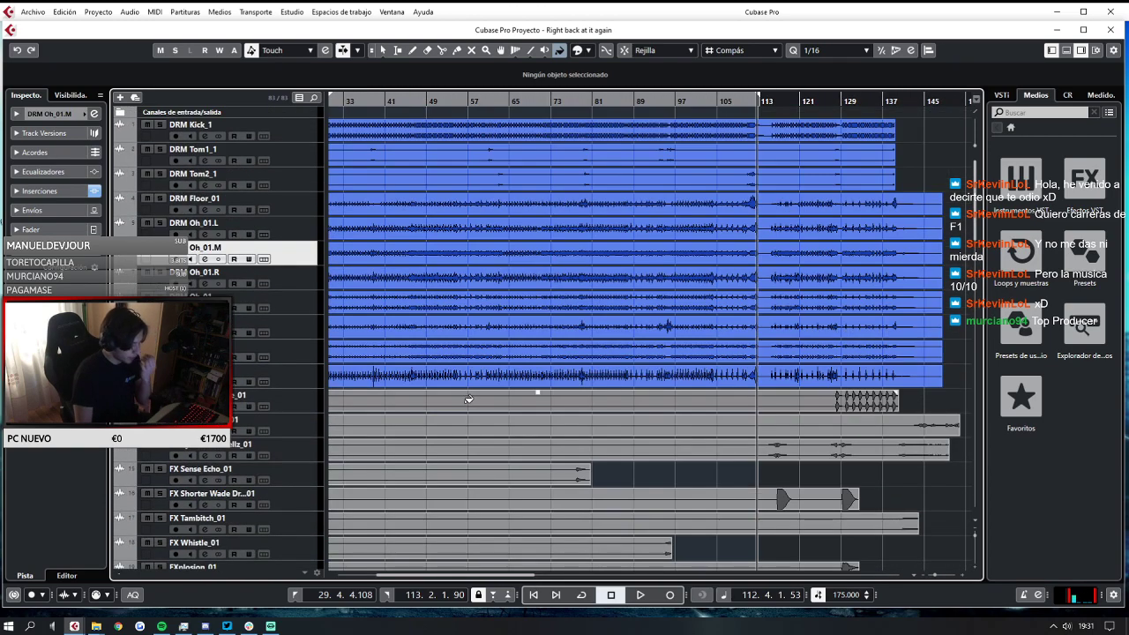
pyautogui.scroll(-8, 462, 403)
pyautogui.press('space')
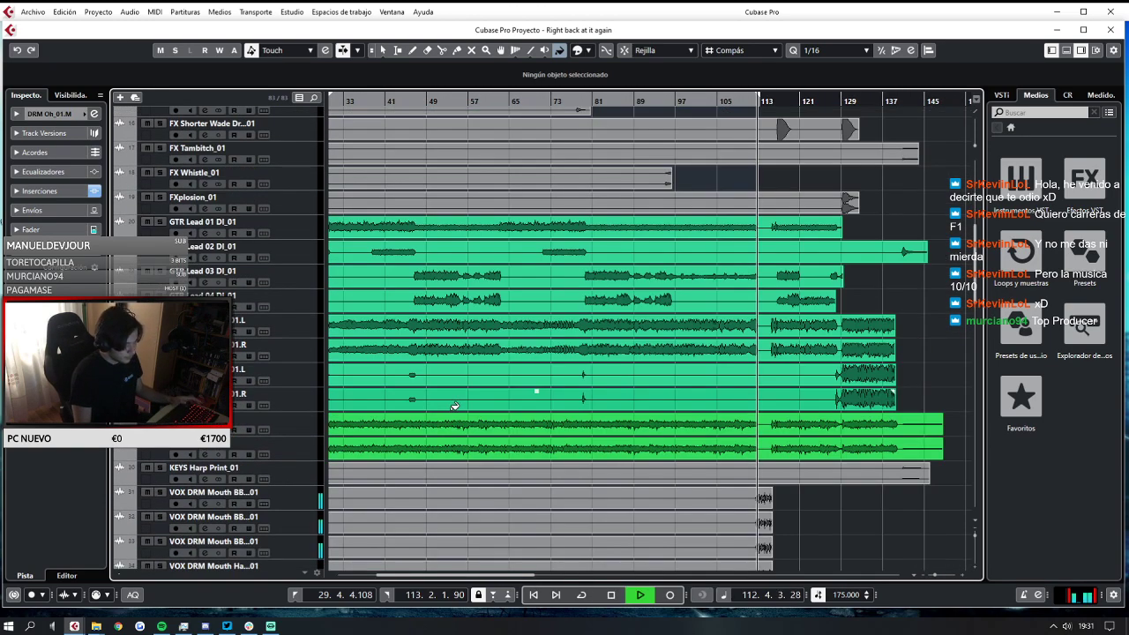
pyautogui.scroll(-4, 455, 407)
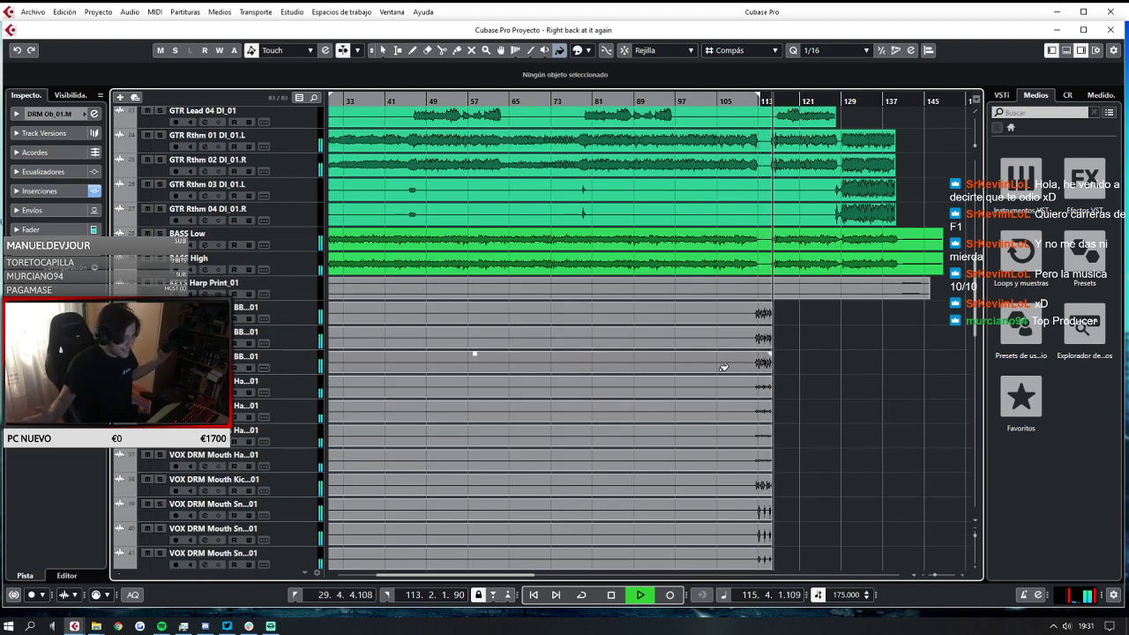
pyautogui.press('space')
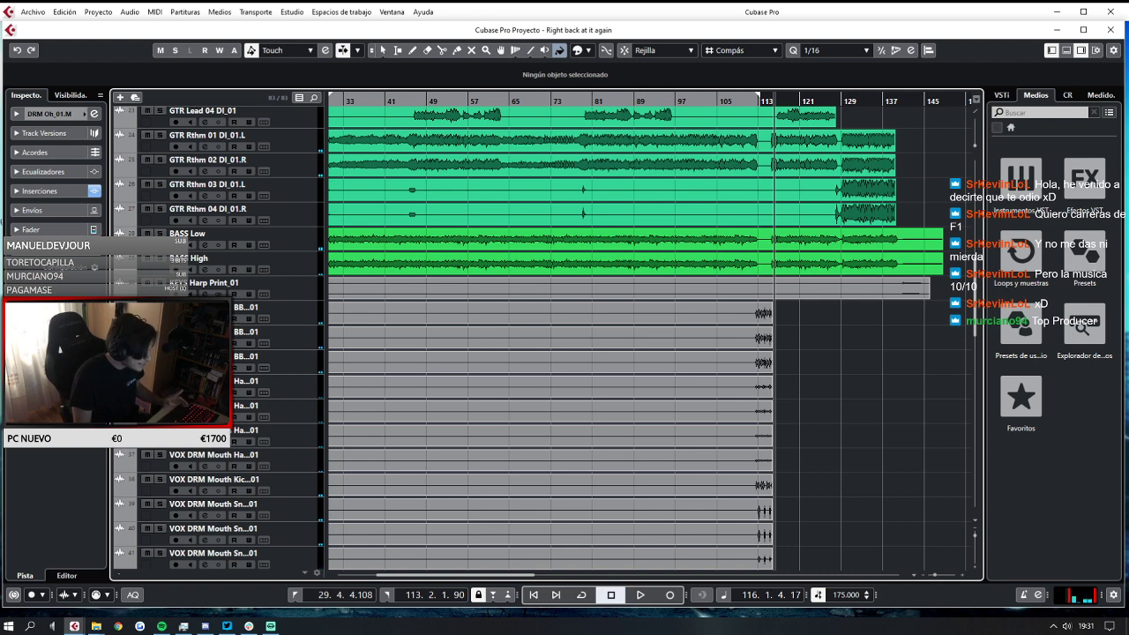
# Solo all the VOX DRM Mouth tracks together with VOXa Main Peluso 01_01.
pyautogui.press('s')
pyautogui.click(204, 385)
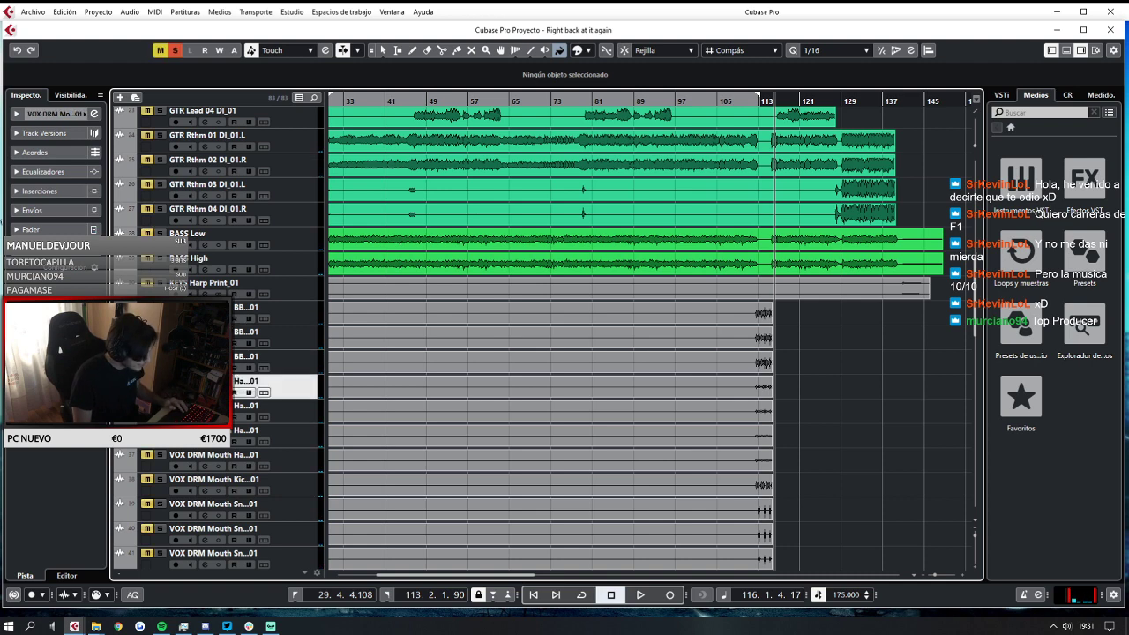
pyautogui.click(160, 492)
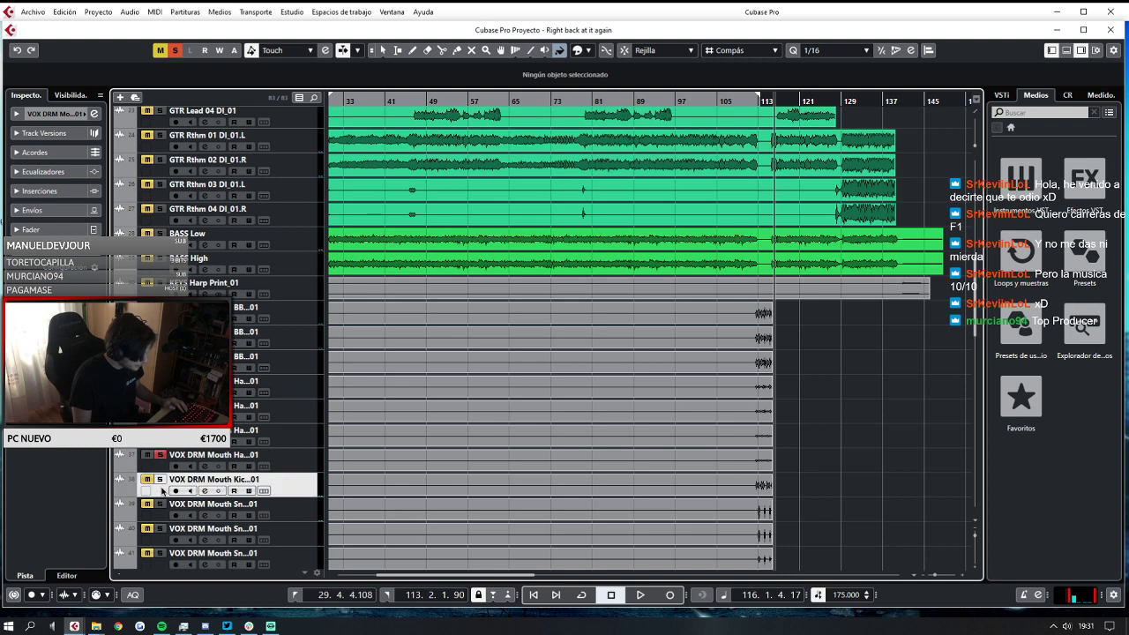
pyautogui.press('s')
pyautogui.scroll(-4, 161, 556)
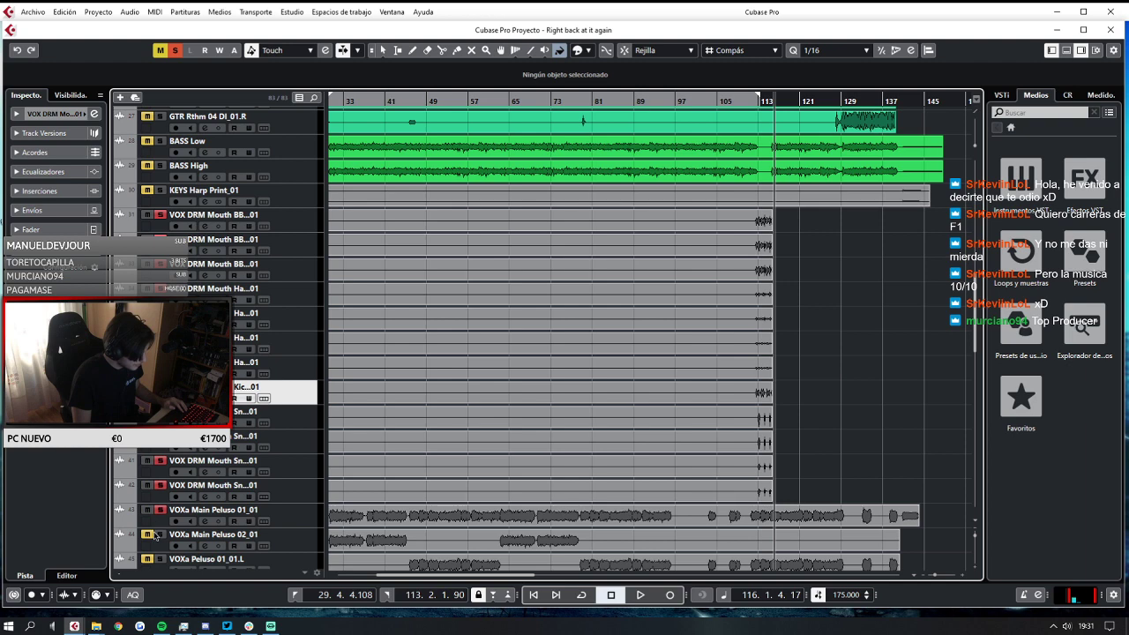
# Add the remaining VOXa tracks, the VOXb Backup tracks and VOXc Ahhs 01 to 06 to the solo group.
pyautogui.scroll(-4, 160, 547)
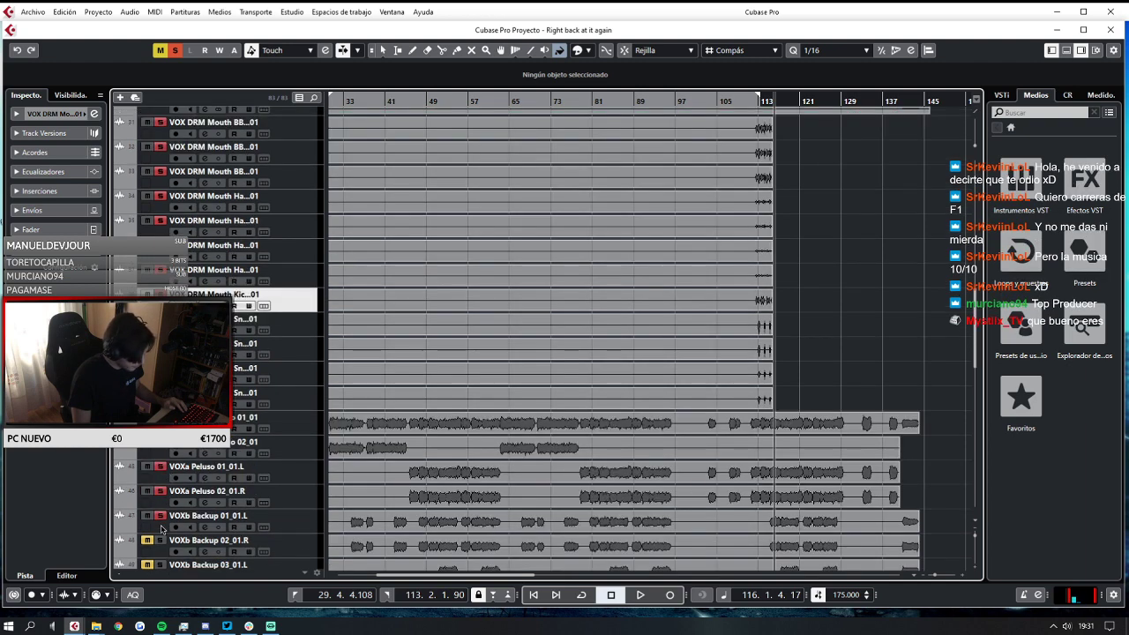
pyautogui.scroll(-4, 160, 526)
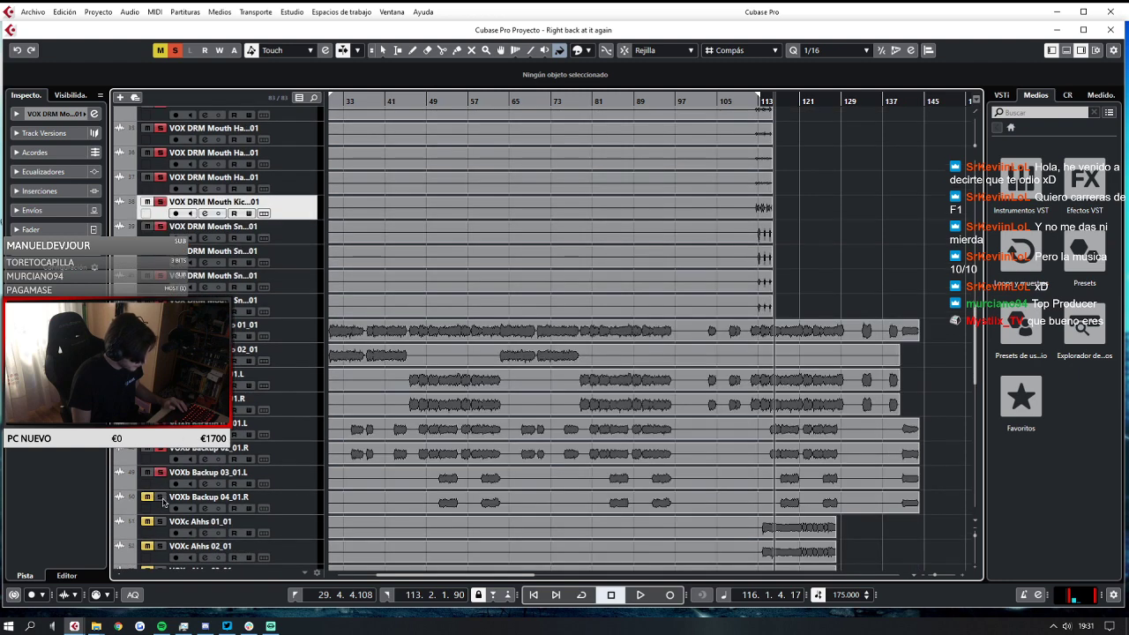
pyautogui.scroll(-4, 161, 522)
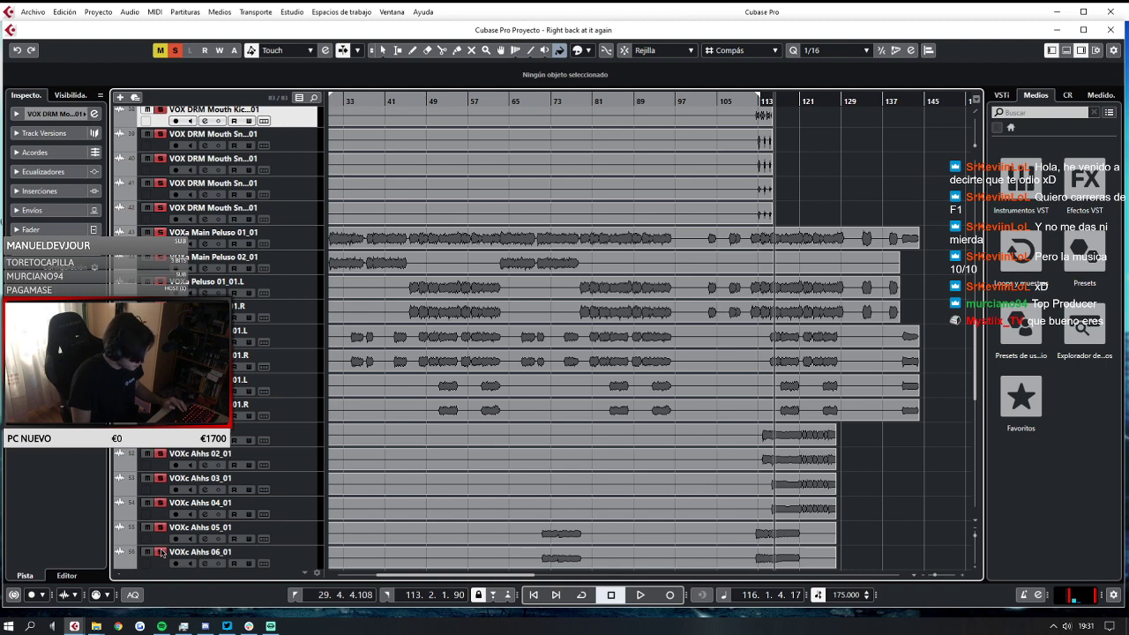
# Solo the remaining vocal tracks: VOXc Ahhs 07 to 12, the VOXd Scream tracks, and the VOXe Group and Group Whoa tracks.
pyautogui.scroll(-18, 161, 552)
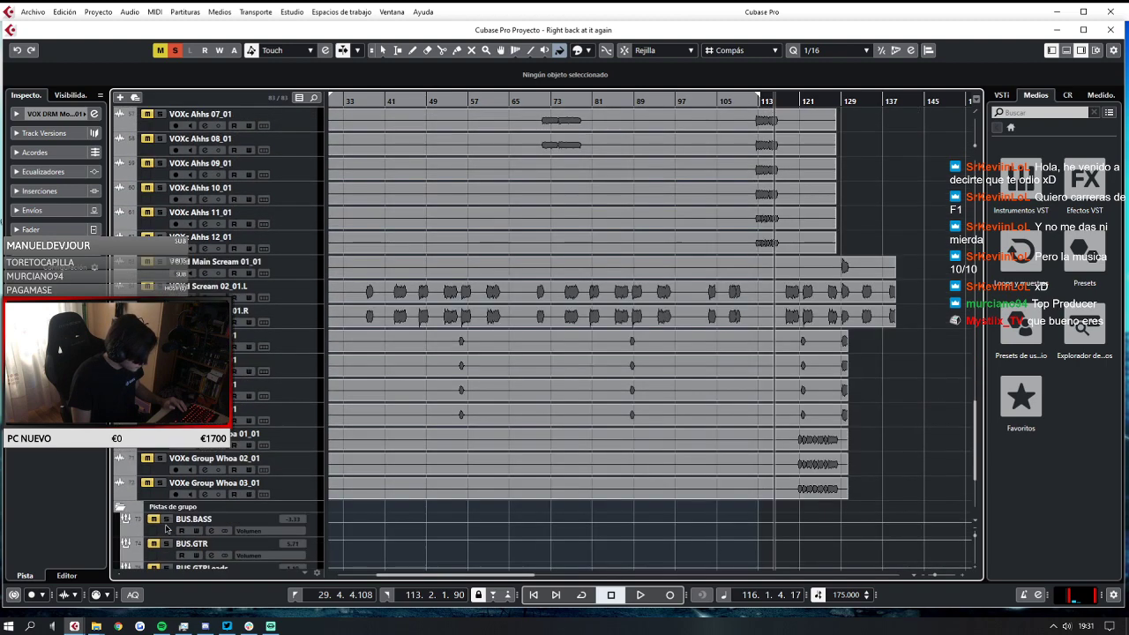
pyautogui.scroll(8, 168, 527)
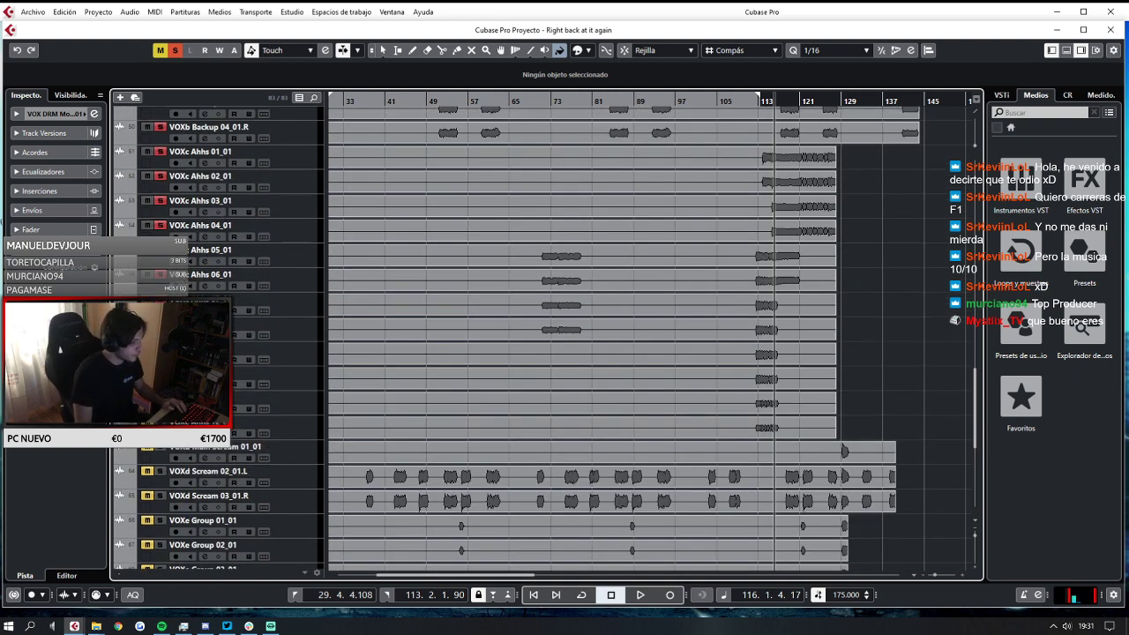
pyautogui.click(160, 471)
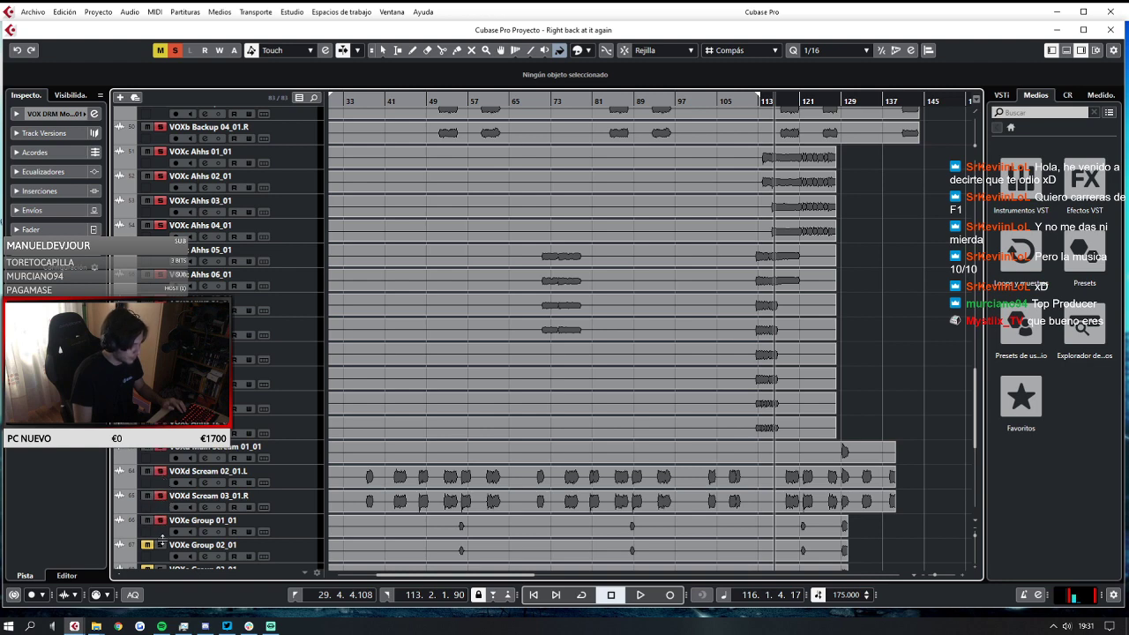
pyautogui.scroll(-4, 166, 542)
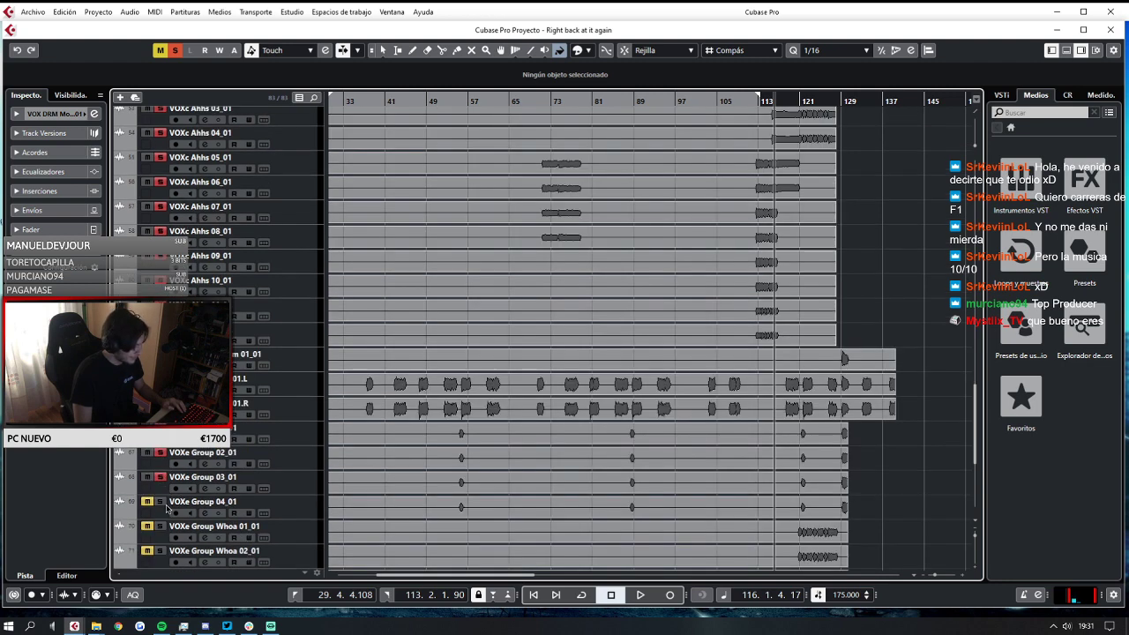
pyautogui.scroll(-4, 159, 525)
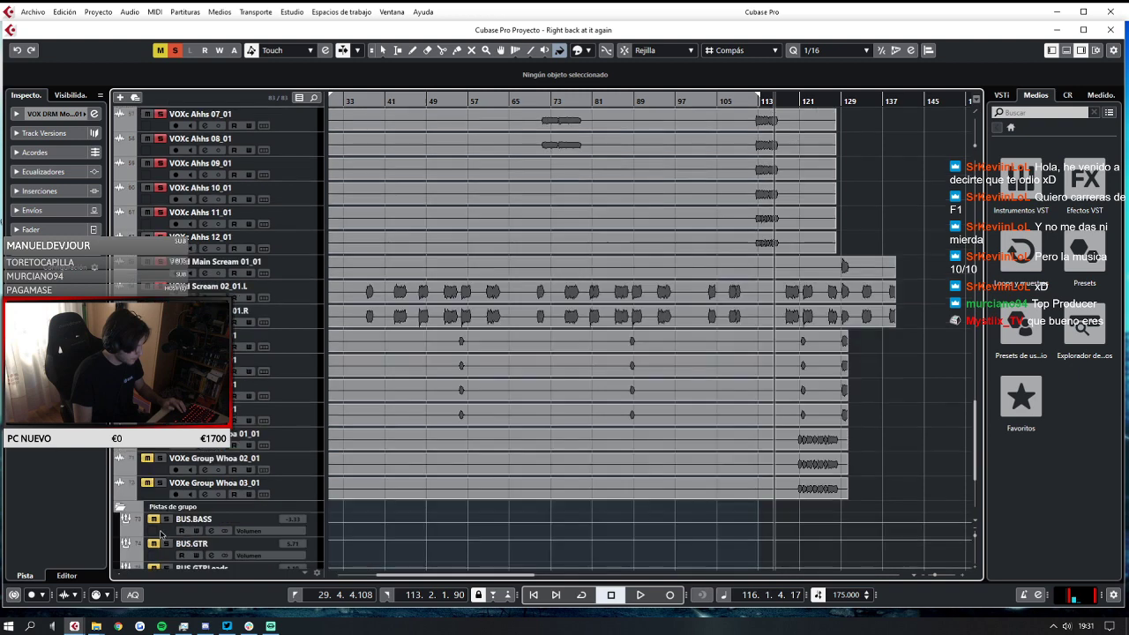
pyautogui.click(159, 482)
# Preview the soloed vocals briefly and reposition the project cursor near bar 112, where the Ahhs parts begin.
pyautogui.press('space')
pyautogui.scroll(1, 829, 208)
pyautogui.press('space')
pyautogui.click(752, 99)
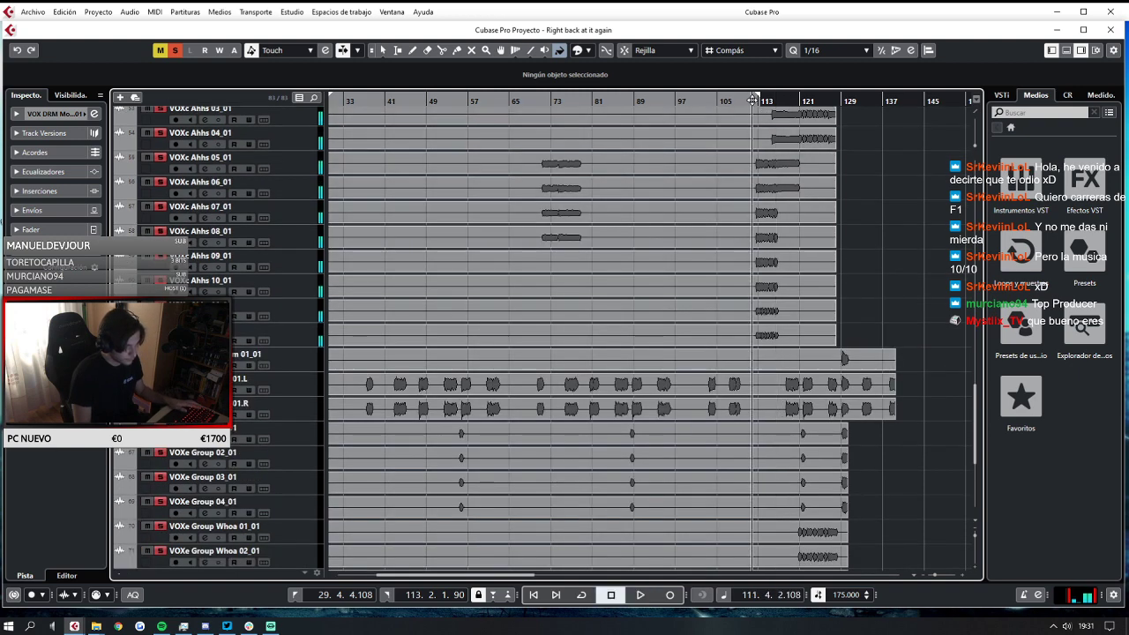
pyautogui.click(758, 99)
pyautogui.click(762, 99)
# Turn on cycle playback and set the cycle range from about bar 112 to bar 129.
pyautogui.moveTo(761, 101); pyautogui.dragTo(946, 100)
pyautogui.click(764, 100)
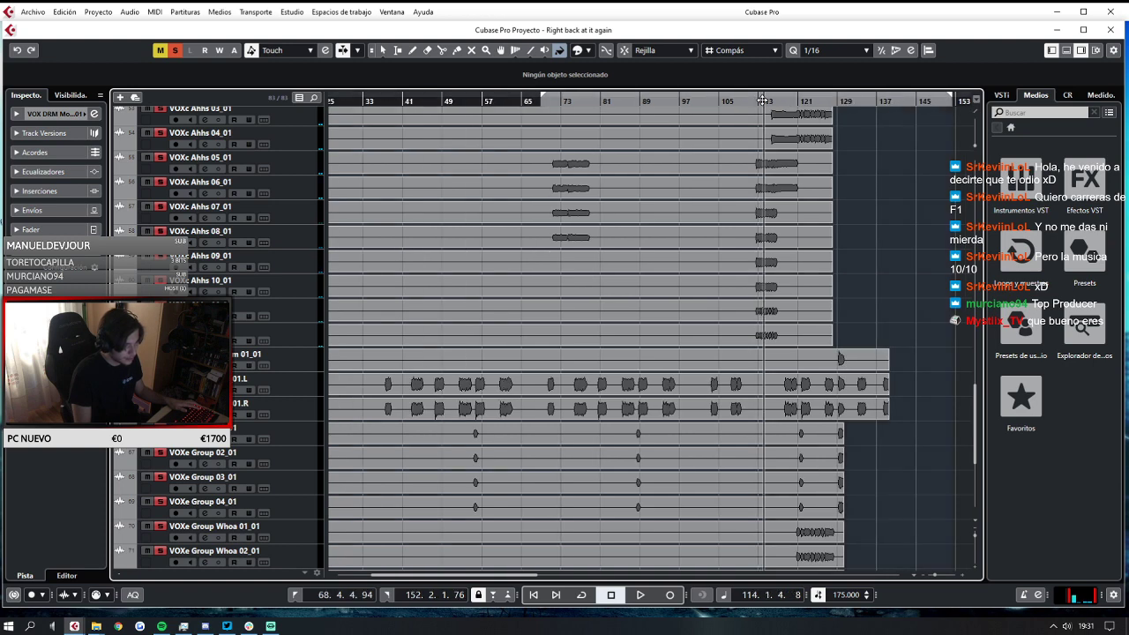
pyautogui.press('space')
pyautogui.click(762, 94)
pyautogui.press('space')
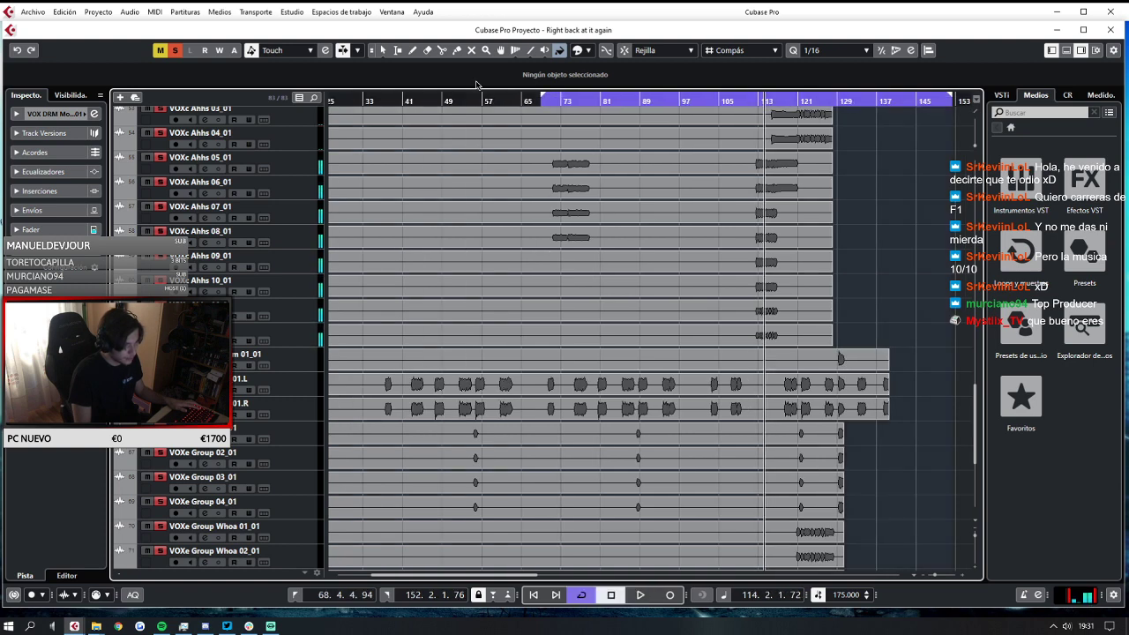
pyautogui.click(542, 93)
pyautogui.moveTo(543, 97)
pyautogui.mouseDown()
pyautogui.moveTo(869, 137)
pyautogui.moveTo(840, 127)
pyautogui.mouseUp()
pyautogui.moveTo(553, 95); pyautogui.dragTo(754, 144)
# Play the soloed vocals from about bar 112 and extend the cycle end to about bar 138.
pyautogui.press('space')
pyautogui.click(747, 100)
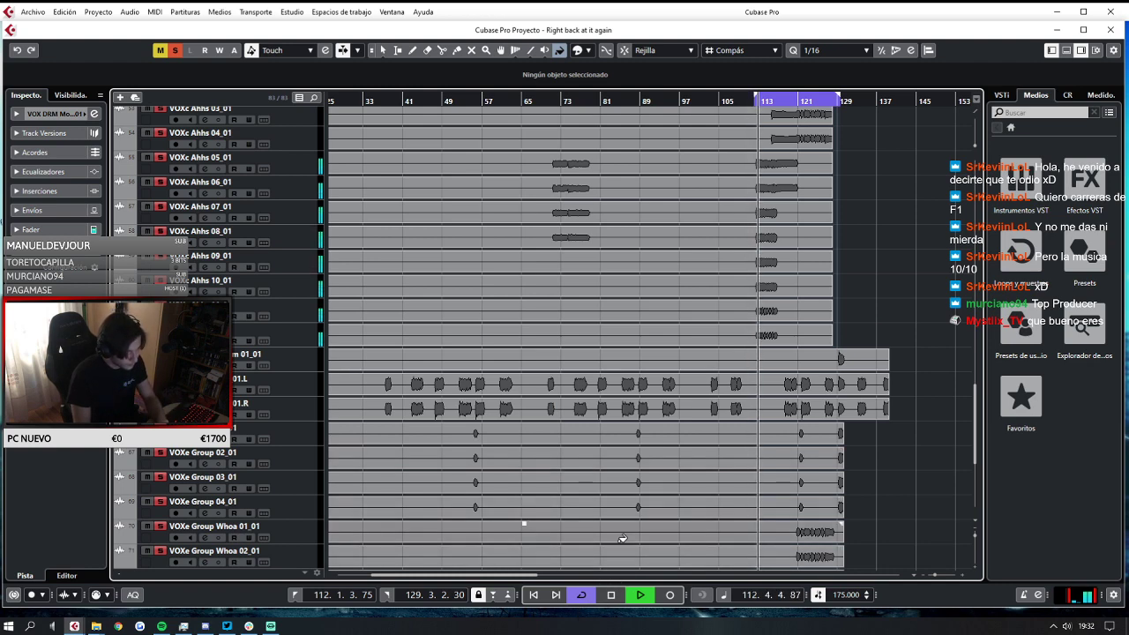
pyautogui.moveTo(838, 100); pyautogui.dragTo(882, 115)
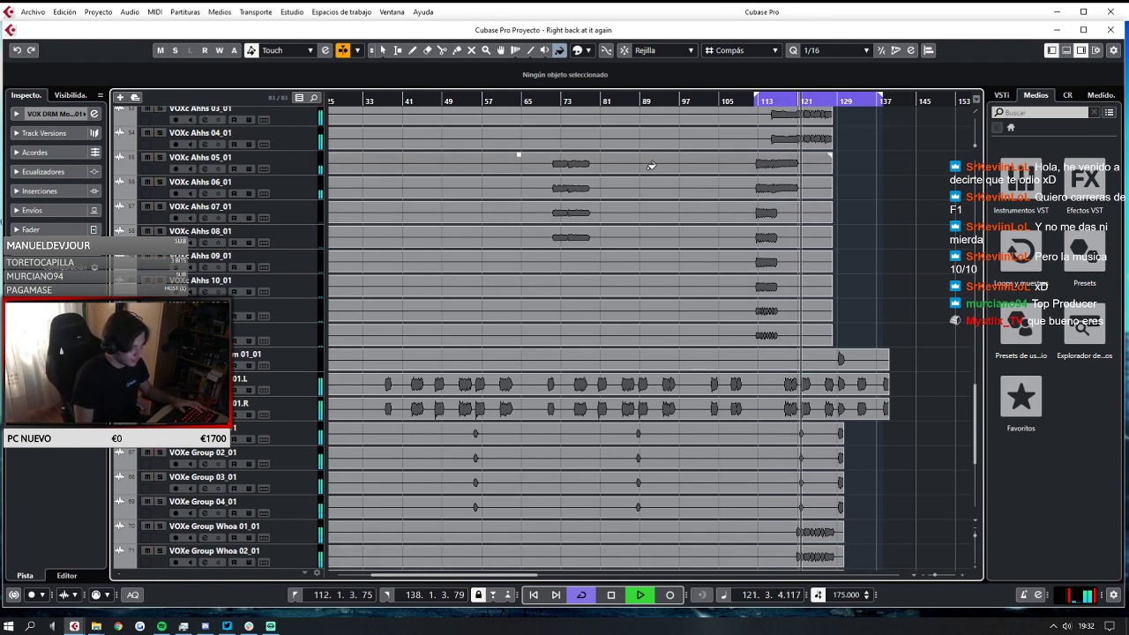
# Turn off cycle playback, listen to the full mix up to about bar 124, and stop playback.
pyautogui.click(581, 594)
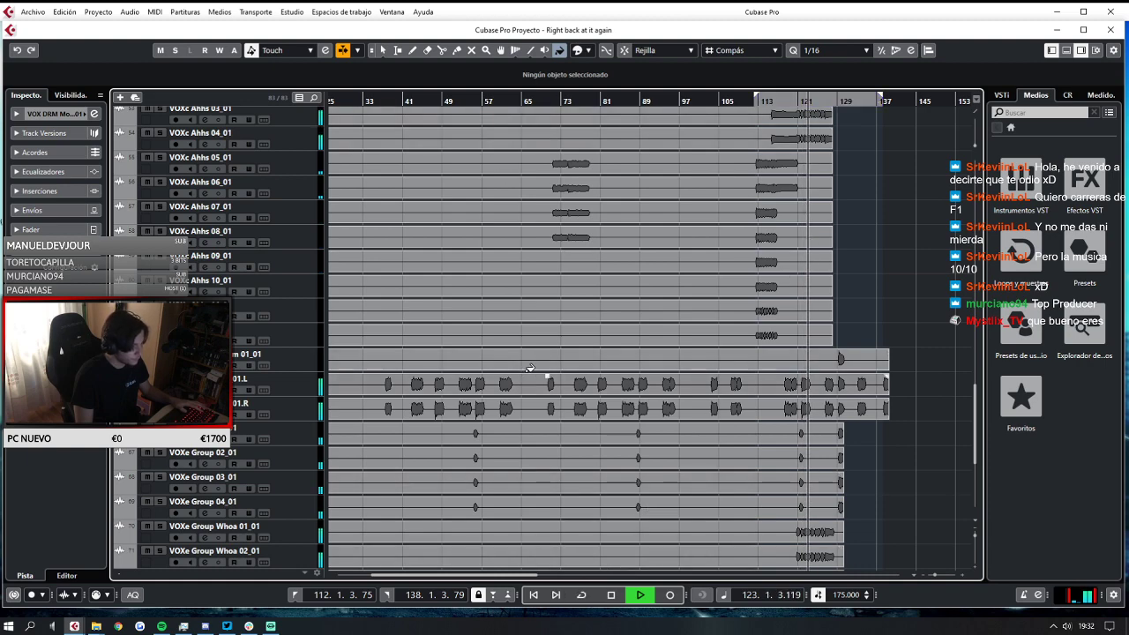
pyautogui.scroll(15, 529, 367)
pyautogui.press('space')
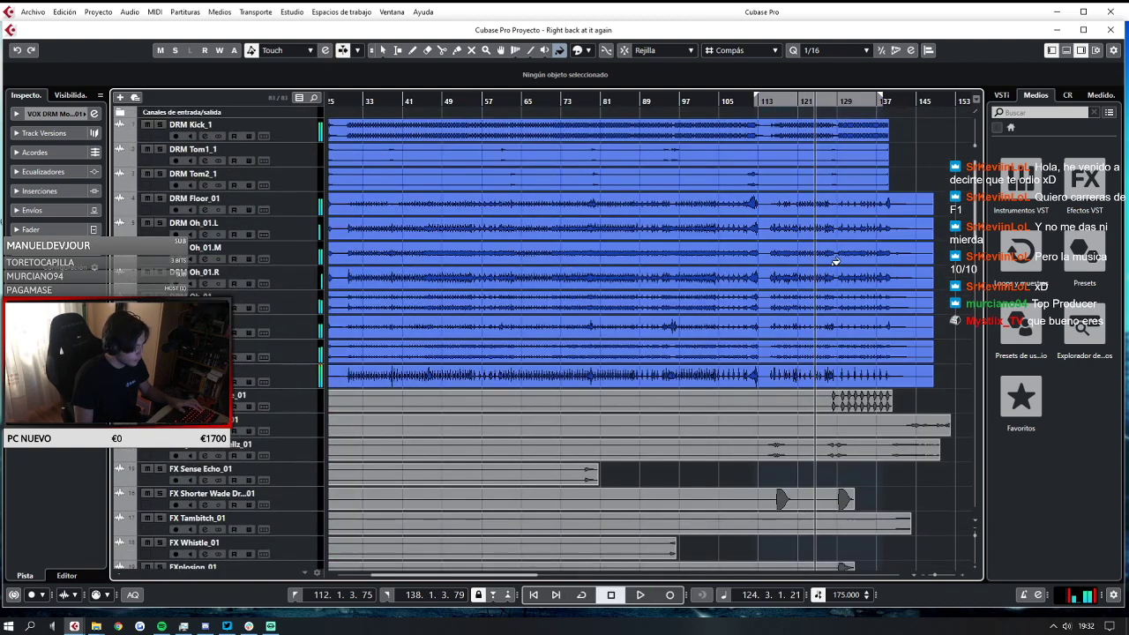
# Look through the arrangement from the guitar tracks down to the vocal groups, with the whole song length in view.
pyautogui.scroll(-3, 711, 258)
pyautogui.scroll(-4, 711, 257)
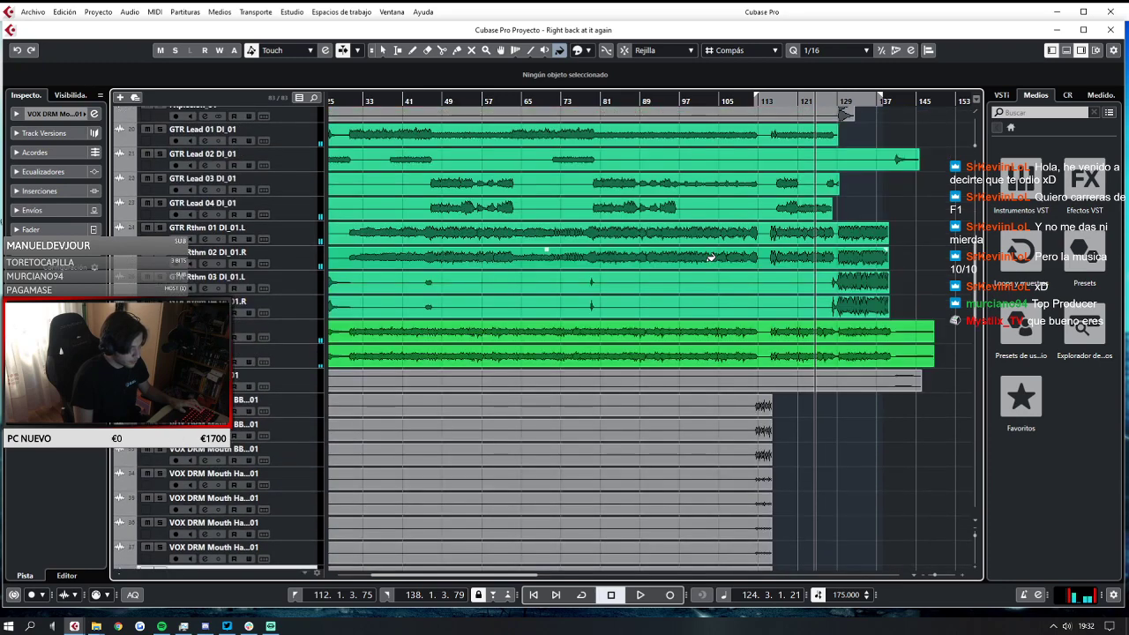
pyautogui.scroll(-1, 335, 336)
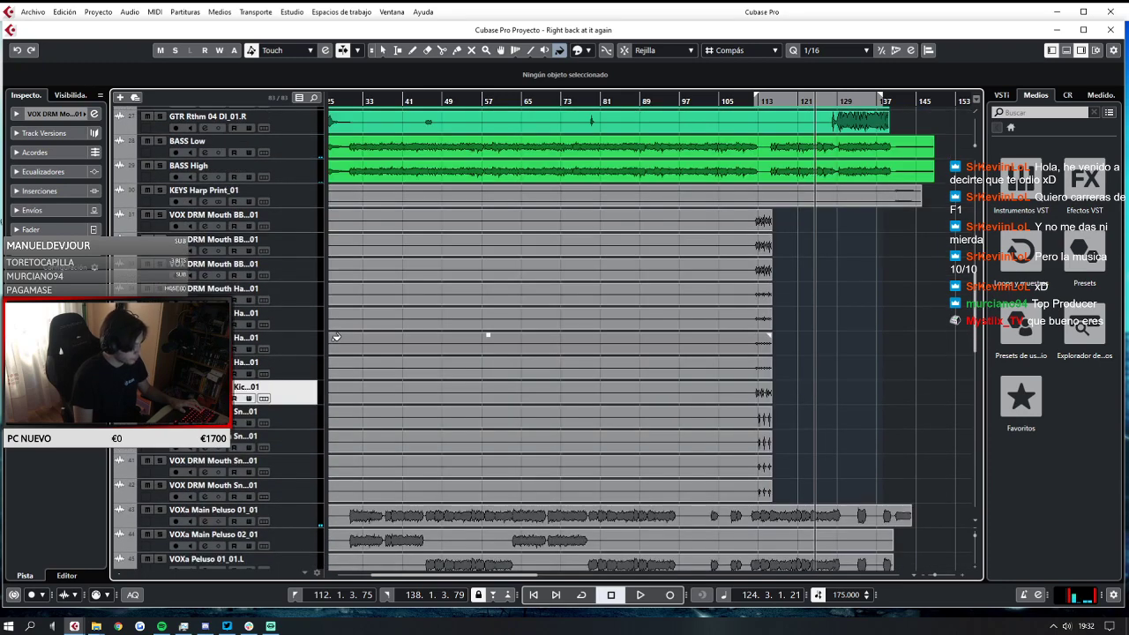
pyautogui.press('g')
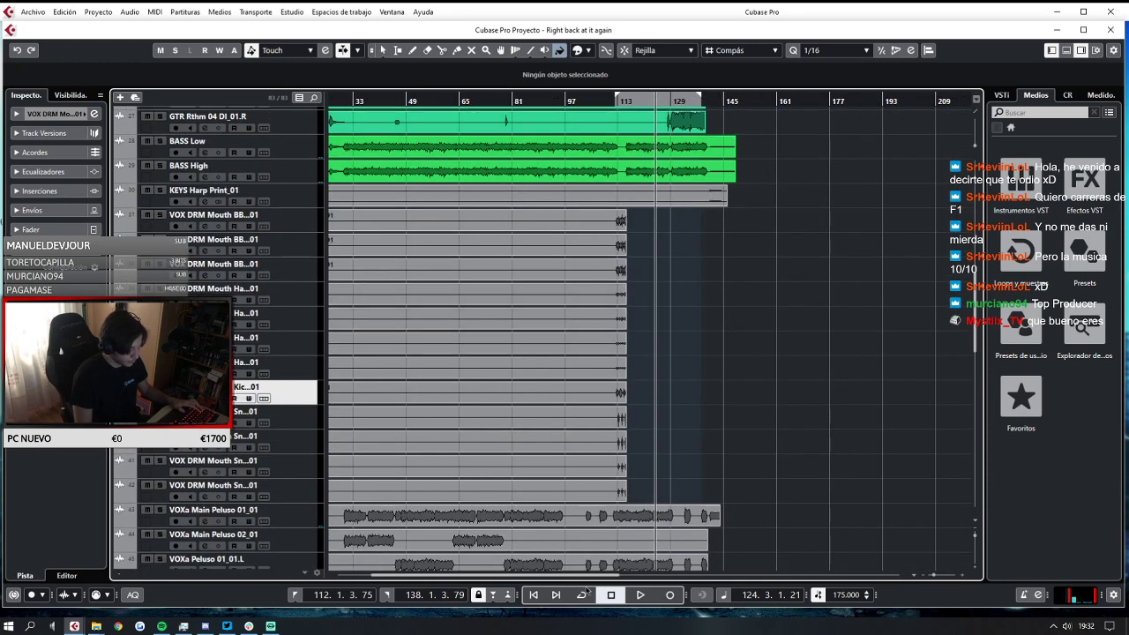
pyautogui.moveTo(588, 577); pyautogui.dragTo(545, 578)
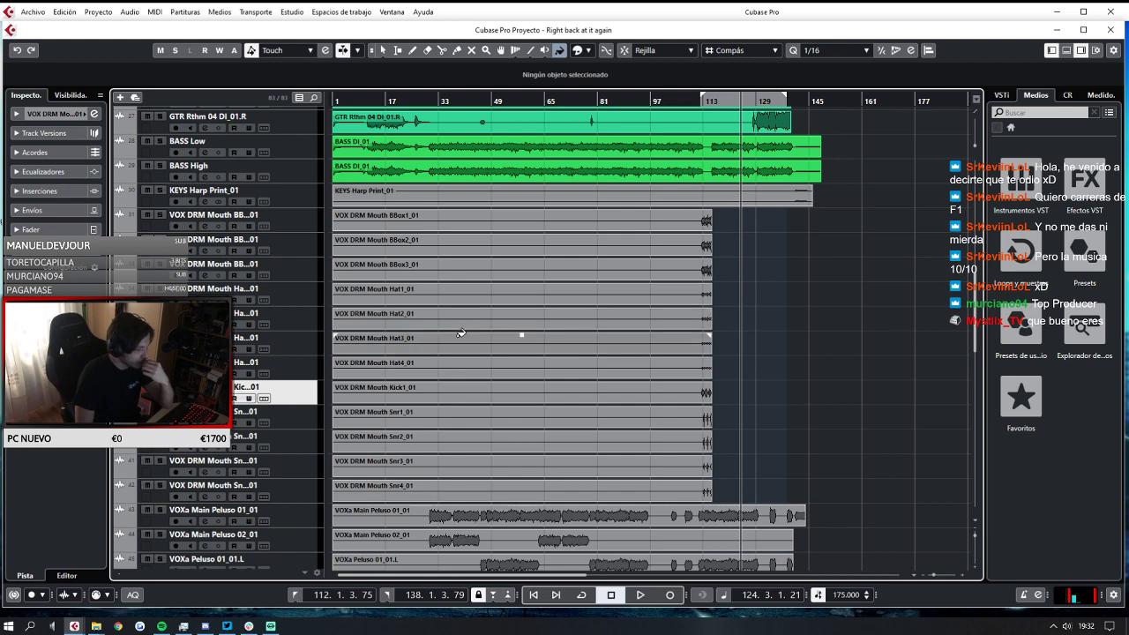
pyautogui.scroll(-5, 452, 370)
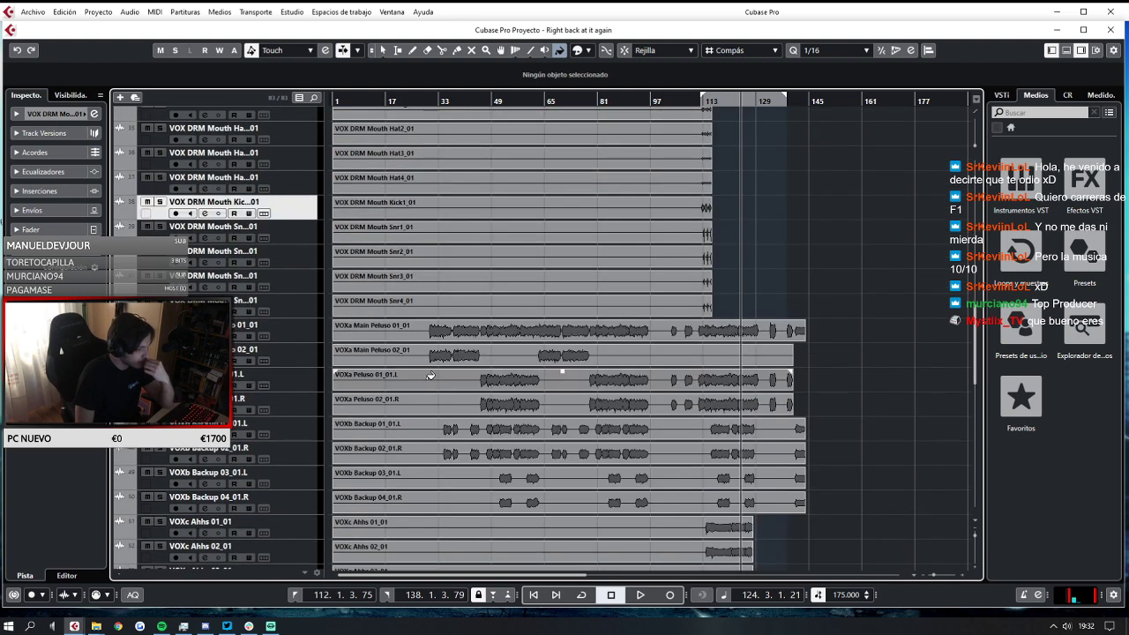
pyautogui.scroll(-10, 432, 361)
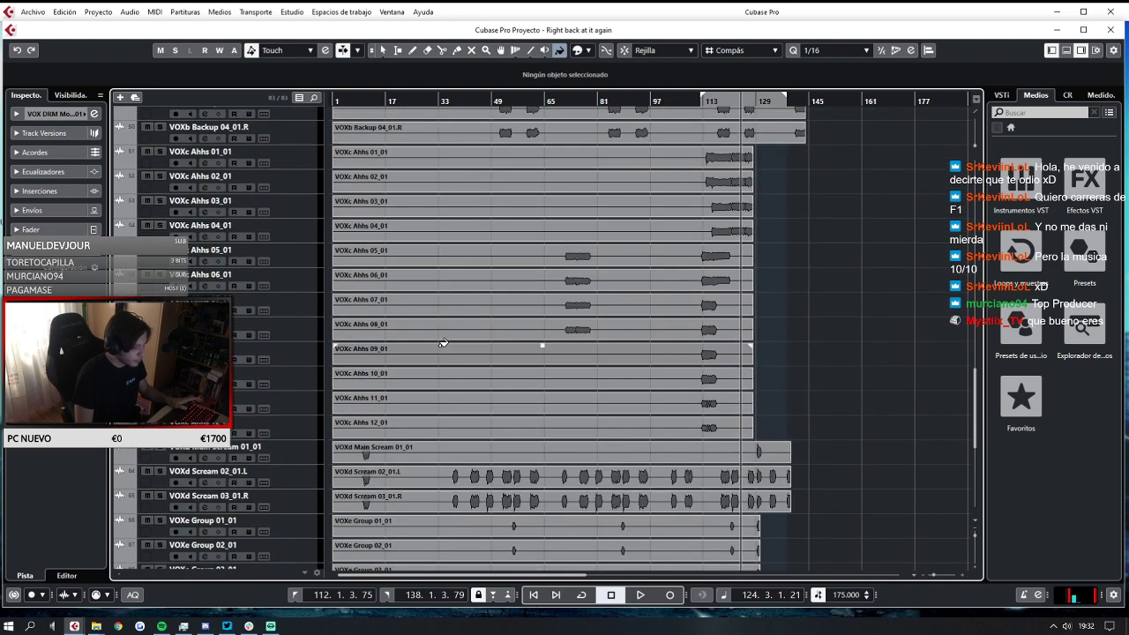
pyautogui.scroll(-5, 443, 342)
pyautogui.scroll(10, 443, 342)
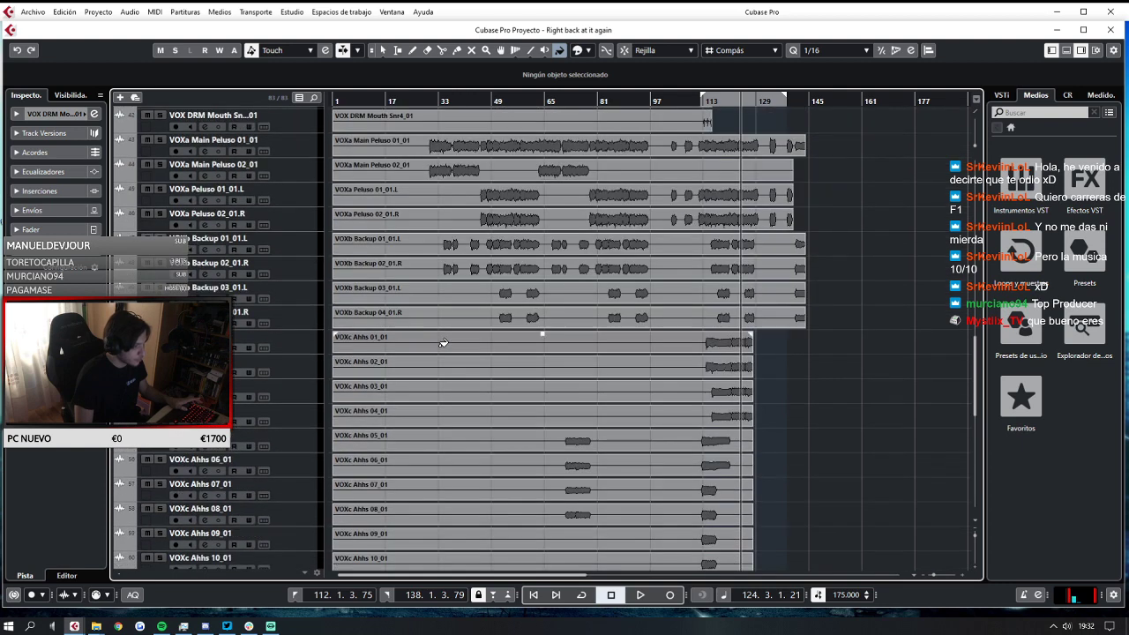
pyautogui.scroll(2, 443, 342)
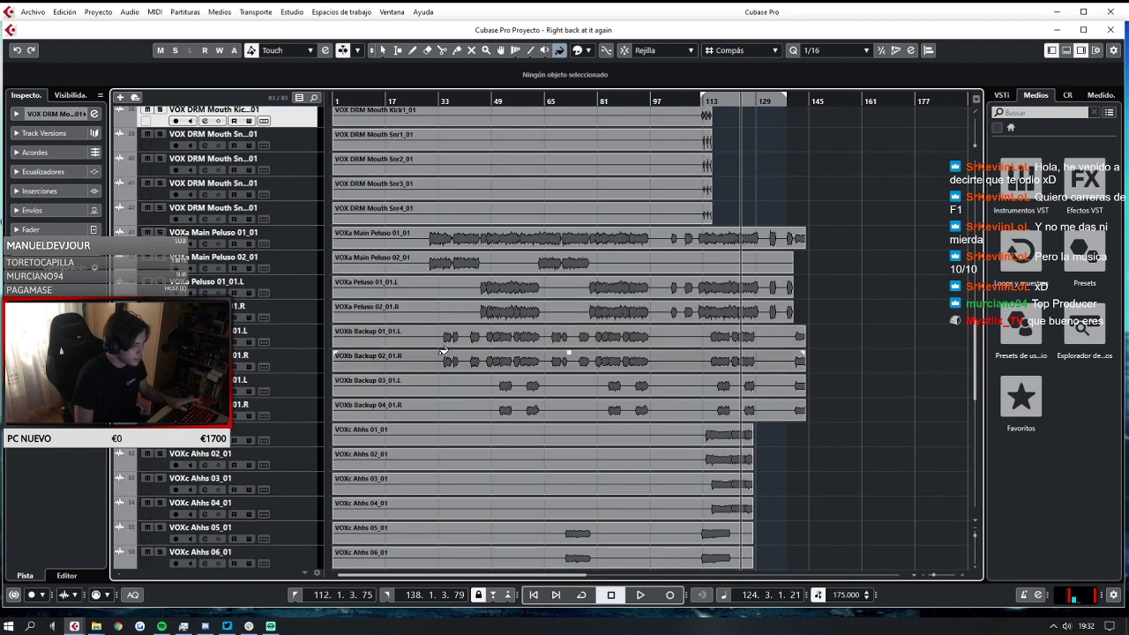
# Play a moment of the first main vocal phrase, and turn on cycle playback for about bars 30 to 61.
pyautogui.click(439, 102)
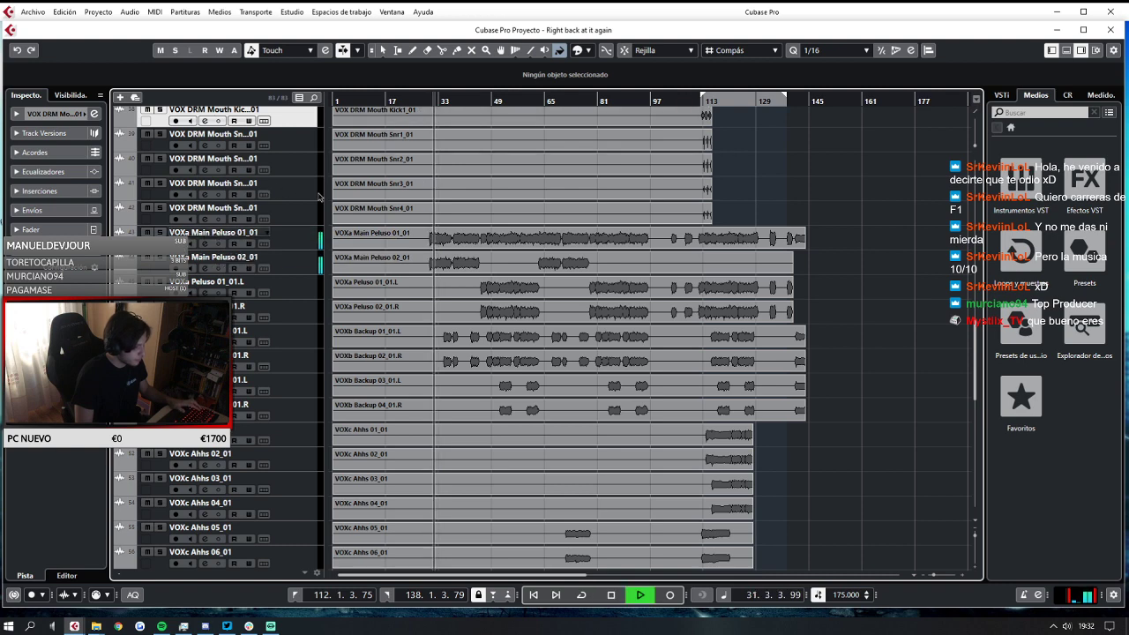
pyautogui.press('space')
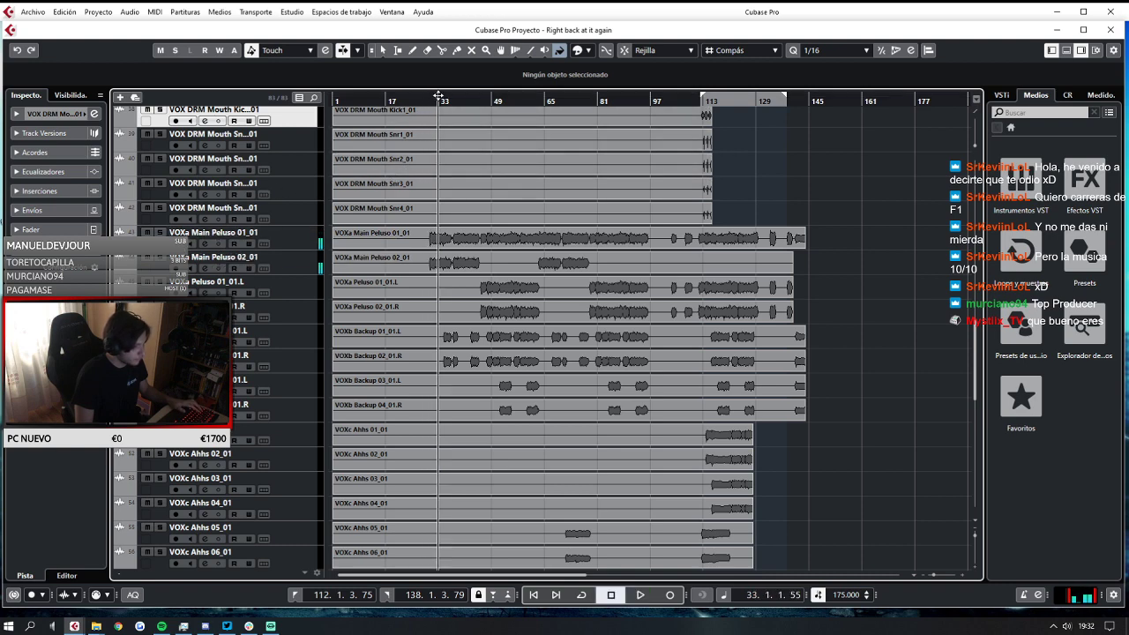
pyautogui.moveTo(429, 97); pyautogui.dragTo(584, 123)
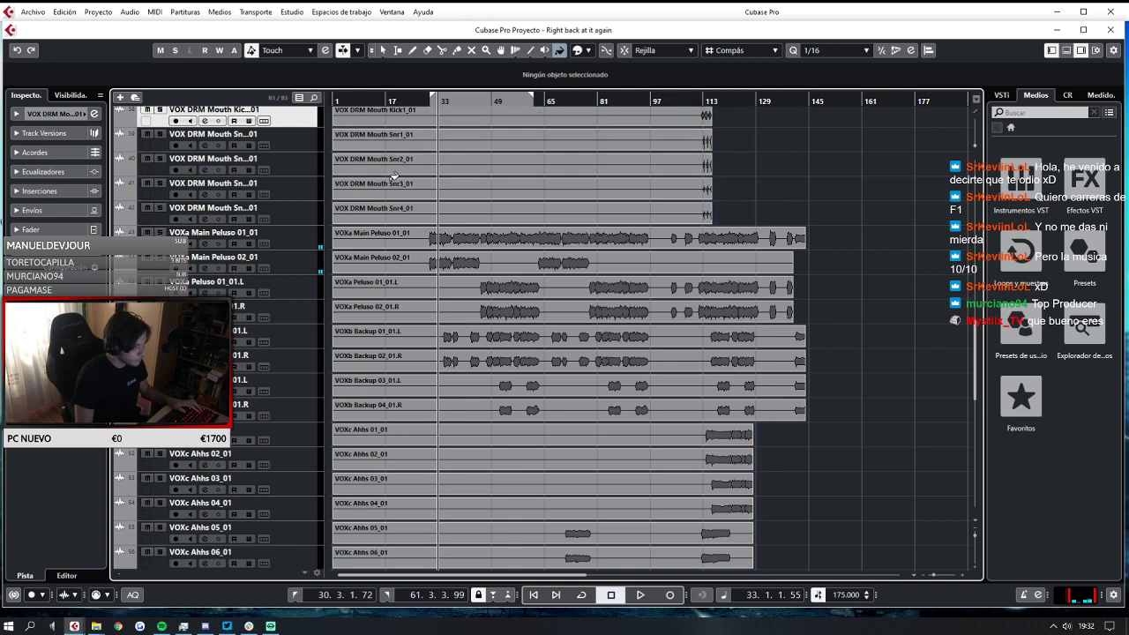
pyautogui.click(582, 597)
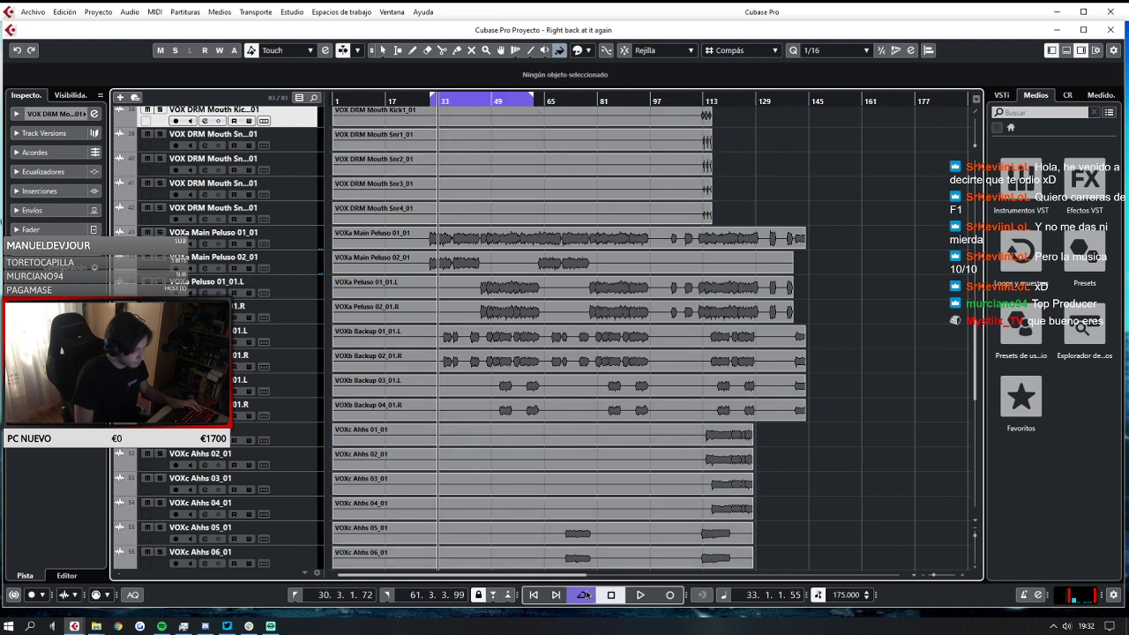
# Play the cycle and solo the VOXa Main Peluso 01 and 02 and VOXb Backup 01 and 02 tracks.
pyautogui.press('space')
pyautogui.click(160, 232)
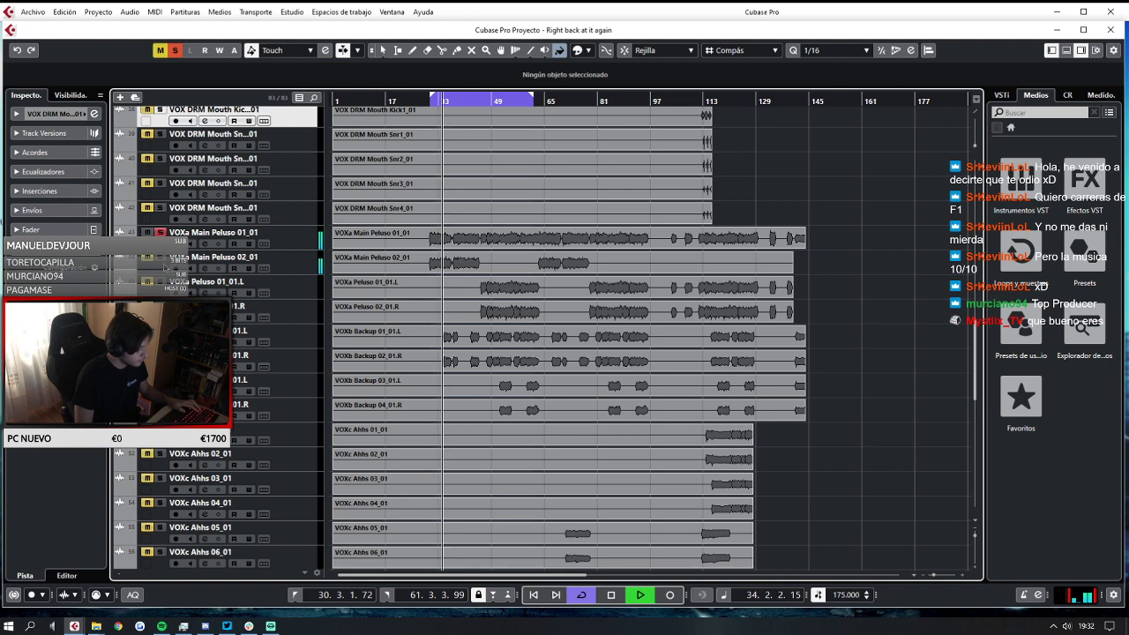
pyautogui.click(179, 258)
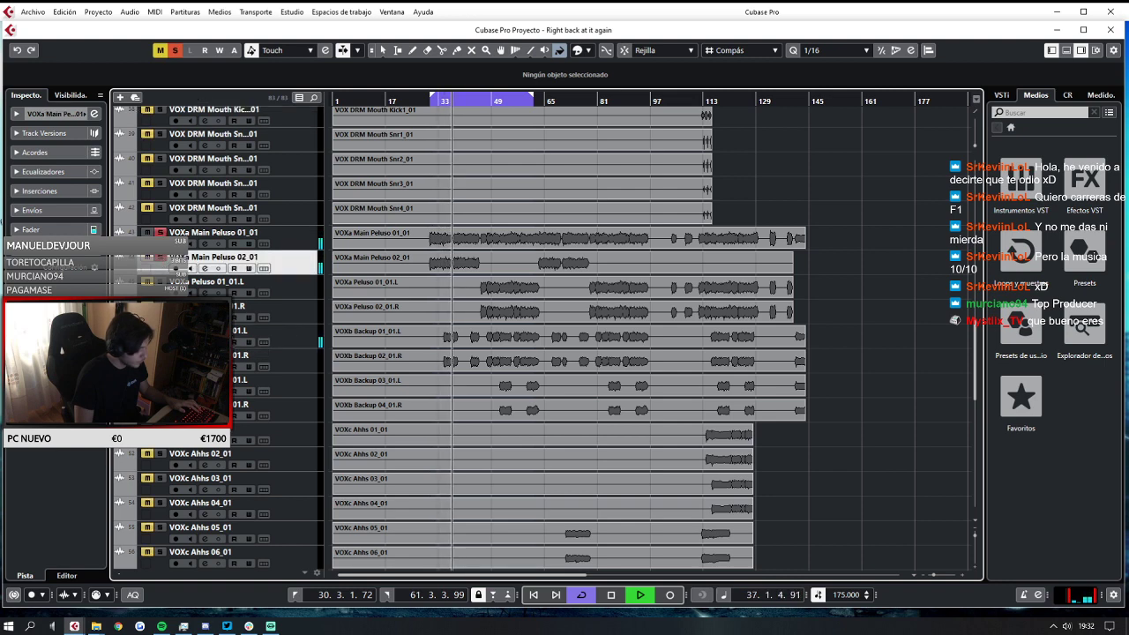
pyautogui.click(203, 331)
pyautogui.doubleClick(81, 113)
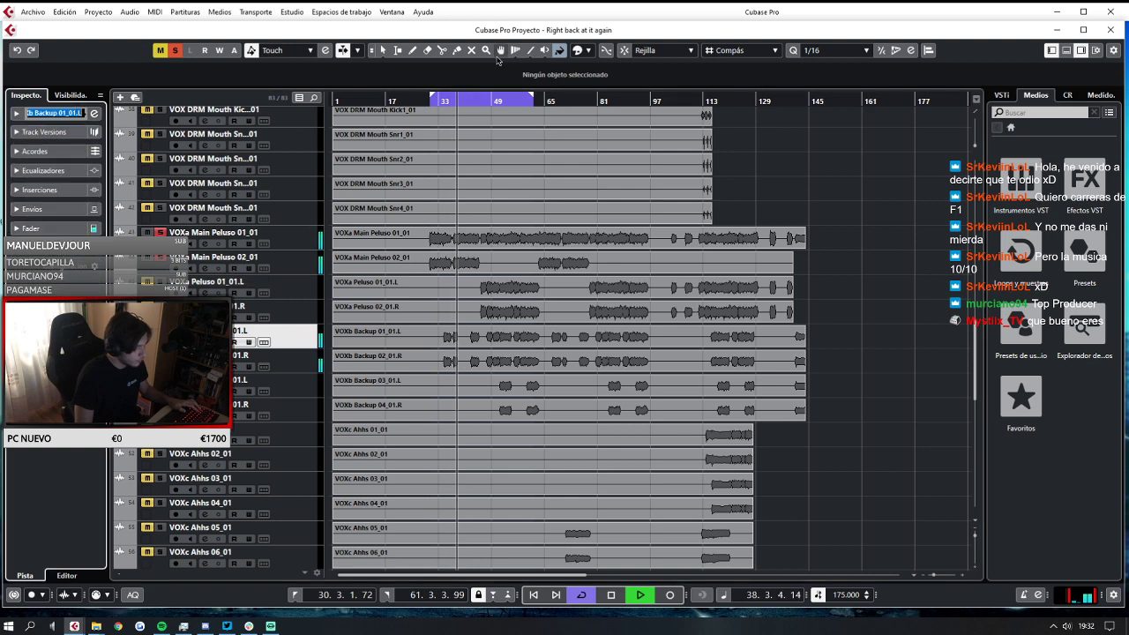
pyautogui.click(495, 226)
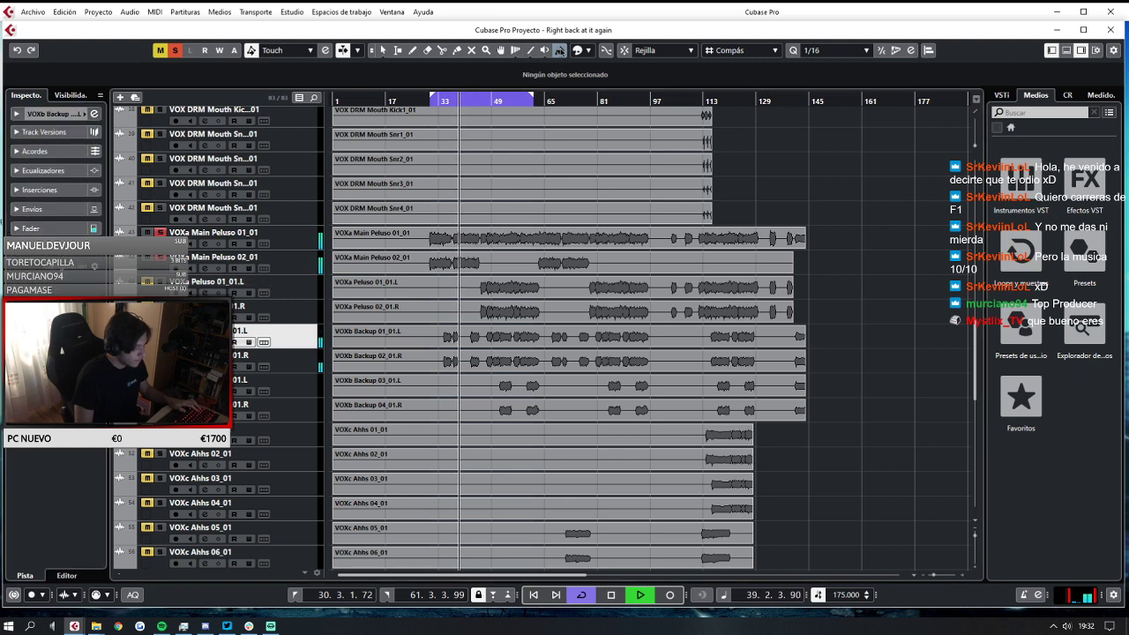
# Colour the VOXa Main Peluso, VOXa Peluso and VOXb Backup 01 to 04 events light blue.
pyautogui.click(494, 247)
pyautogui.click(527, 292)
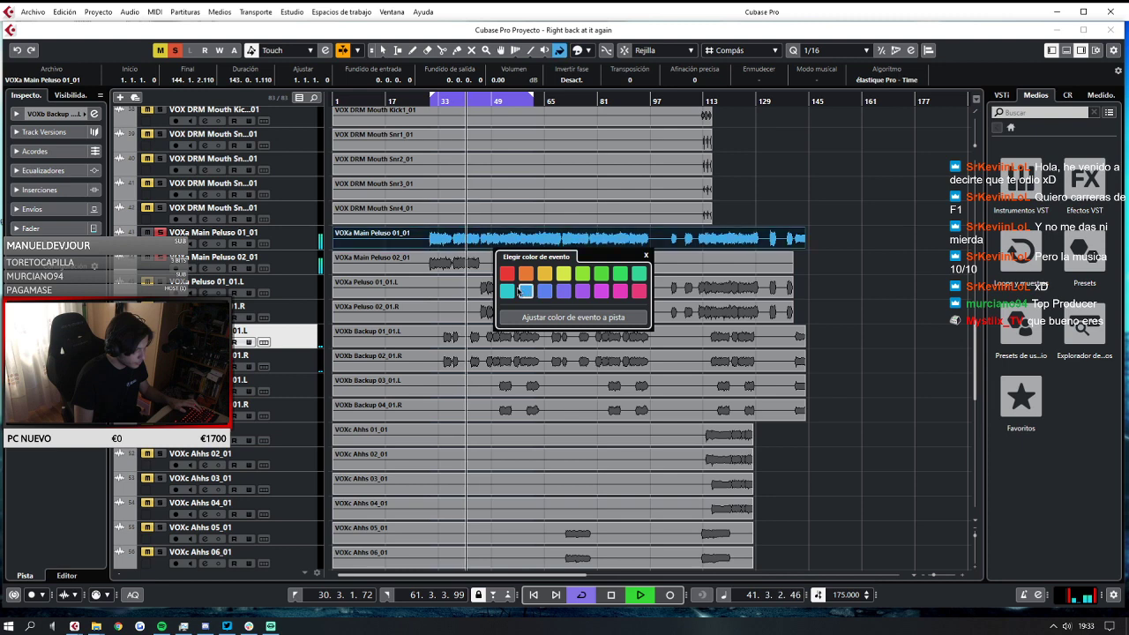
pyautogui.click(484, 267)
pyautogui.click(494, 290)
pyautogui.click(500, 313)
pyautogui.click(502, 336)
pyautogui.click(503, 360)
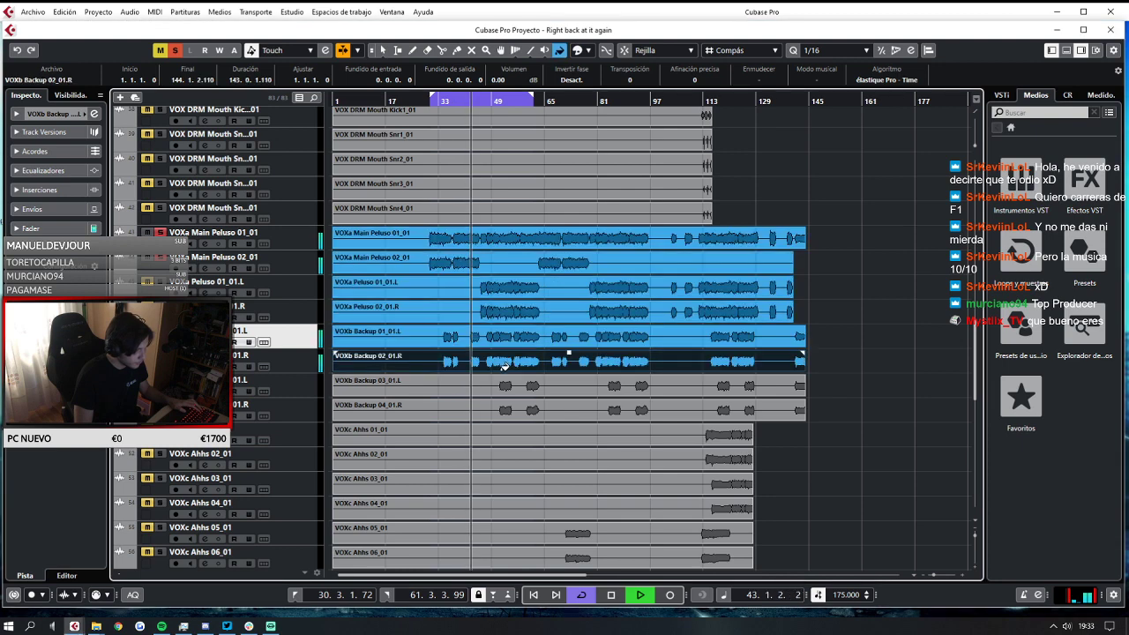
pyautogui.click(504, 385)
pyautogui.click(504, 409)
# Apply the same light blue to the twelve VOXc Ahhs events, 01 through 12.
pyautogui.click(505, 434)
pyautogui.click(505, 459)
pyautogui.click(505, 483)
pyautogui.click(505, 507)
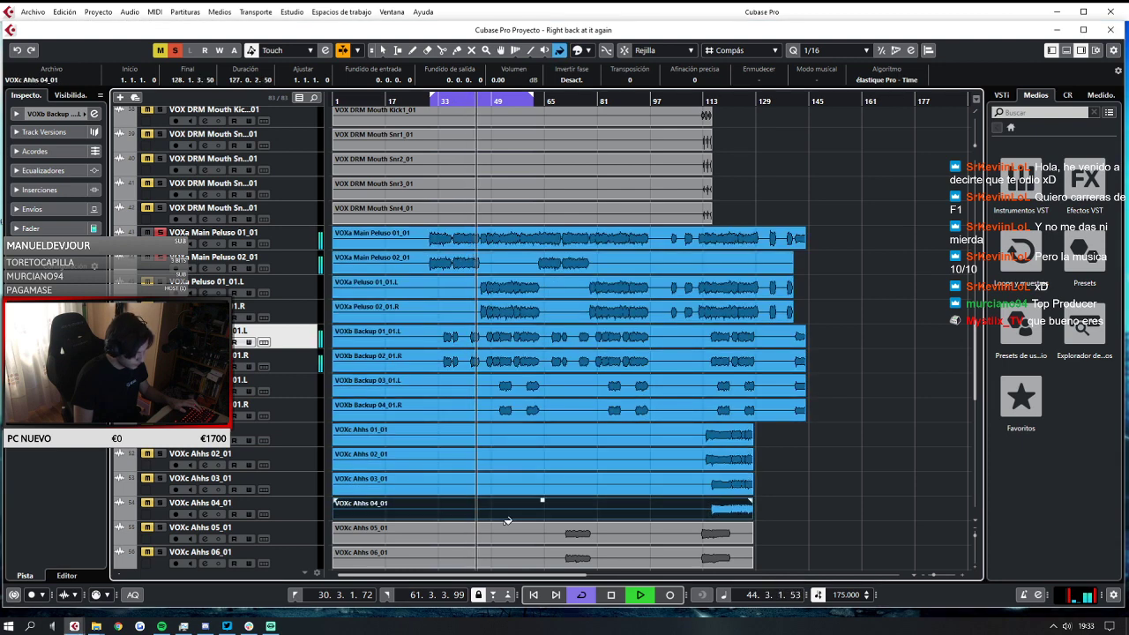
pyautogui.click(506, 533)
pyautogui.click(508, 555)
pyautogui.scroll(-2, 512, 555)
pyautogui.click(529, 491)
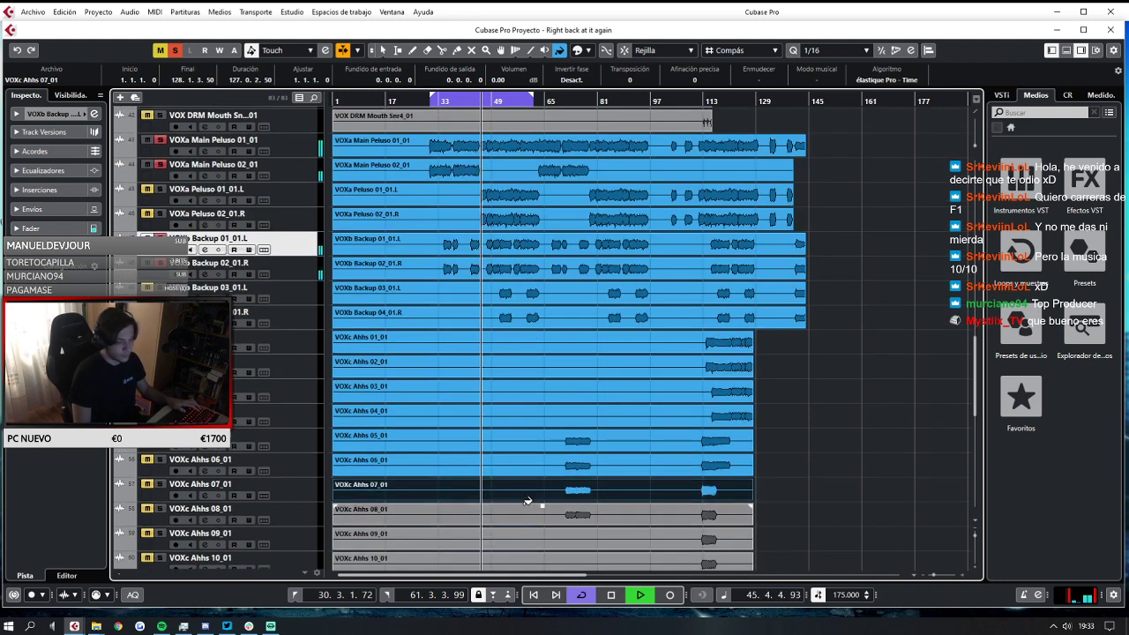
pyautogui.click(520, 514)
pyautogui.scroll(-2, 521, 514)
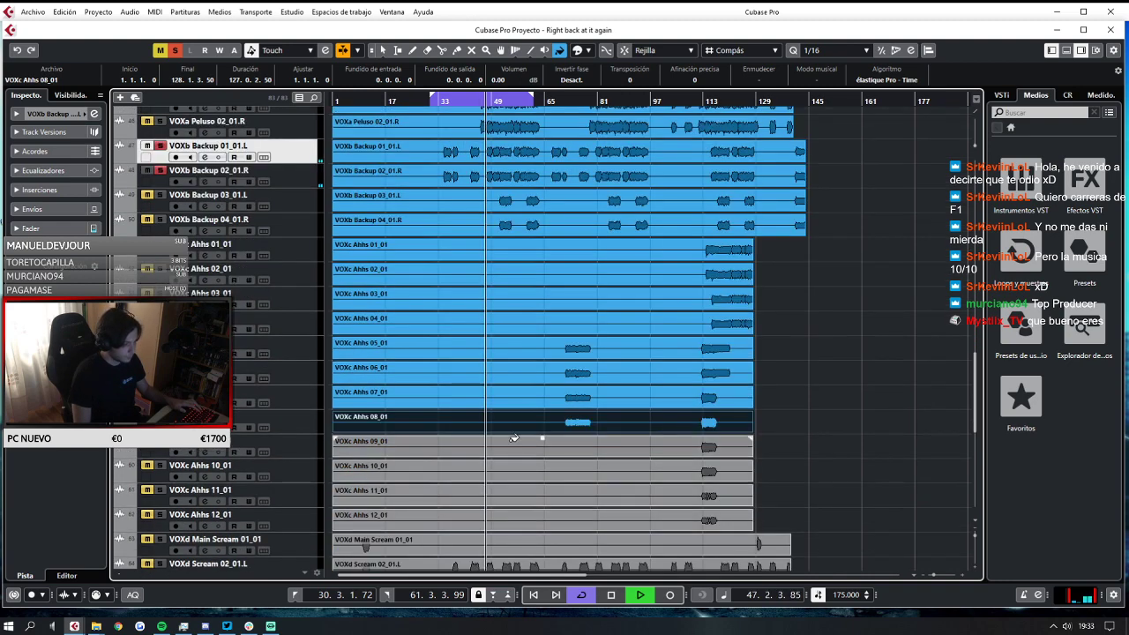
pyautogui.click(510, 446)
pyautogui.click(511, 470)
pyautogui.click(514, 495)
pyautogui.click(516, 518)
# Colour the VOXd Main Scream 01, Scream 02 and Scream 03 events light blue.
pyautogui.scroll(-2, 516, 518)
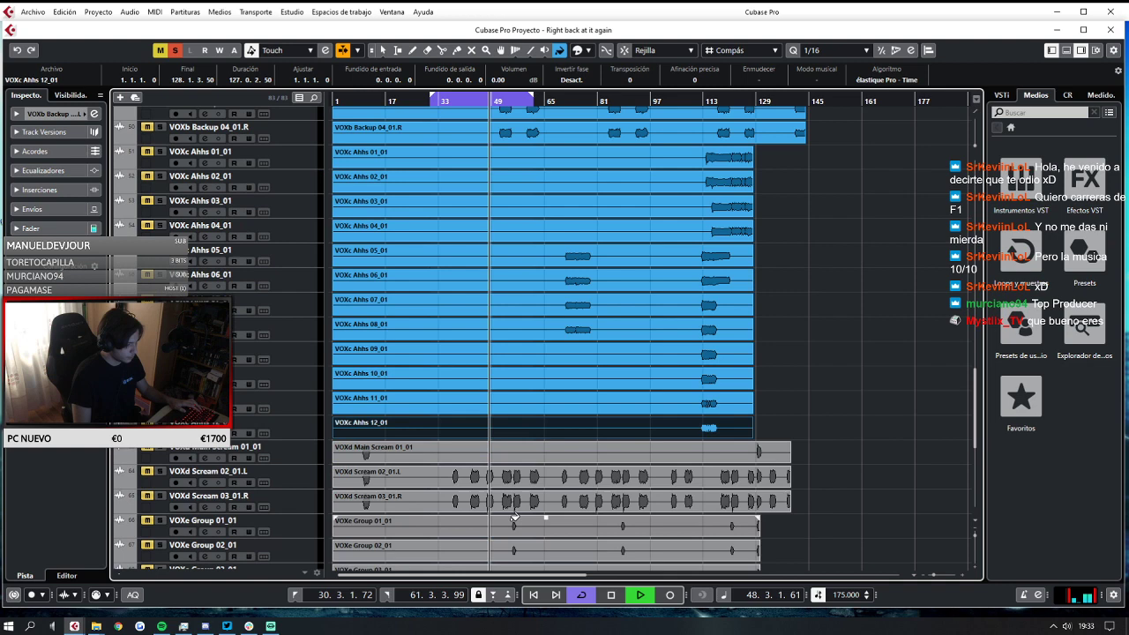
pyautogui.click(514, 450)
pyautogui.click(514, 473)
pyautogui.click(514, 498)
# Colour the VOXe Group 01 to 04 and Group Whoa 01 to 03 events light blue.
pyautogui.click(514, 522)
pyautogui.scroll(-2, 514, 526)
pyautogui.click(516, 456)
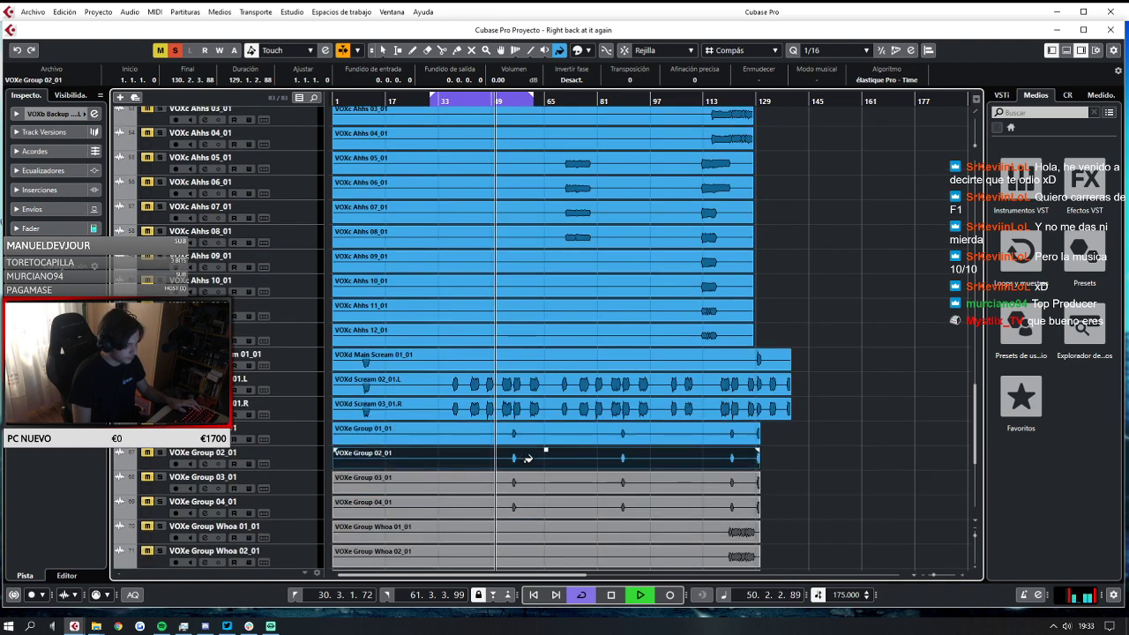
pyautogui.click(527, 483)
pyautogui.click(525, 512)
pyautogui.click(521, 527)
pyautogui.scroll(-1, 521, 528)
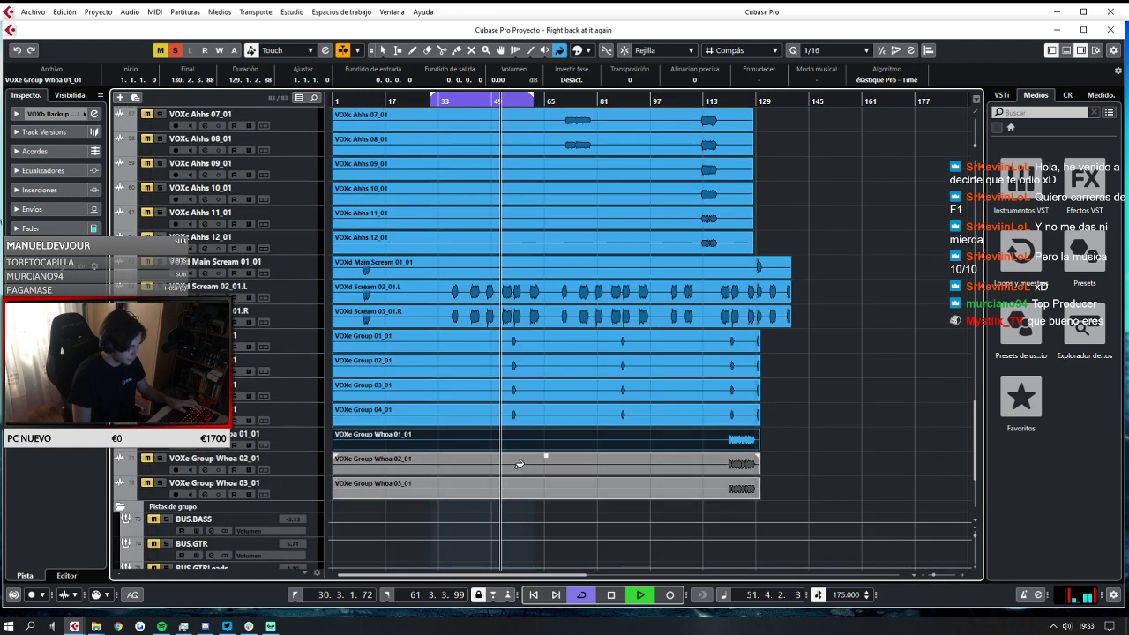
pyautogui.click(520, 465)
pyautogui.click(520, 489)
# Stop playback, place the cursor at about bar 30 and shorten the cycle to end at about bar 45.
pyautogui.scroll(6, 519, 488)
pyautogui.press('space')
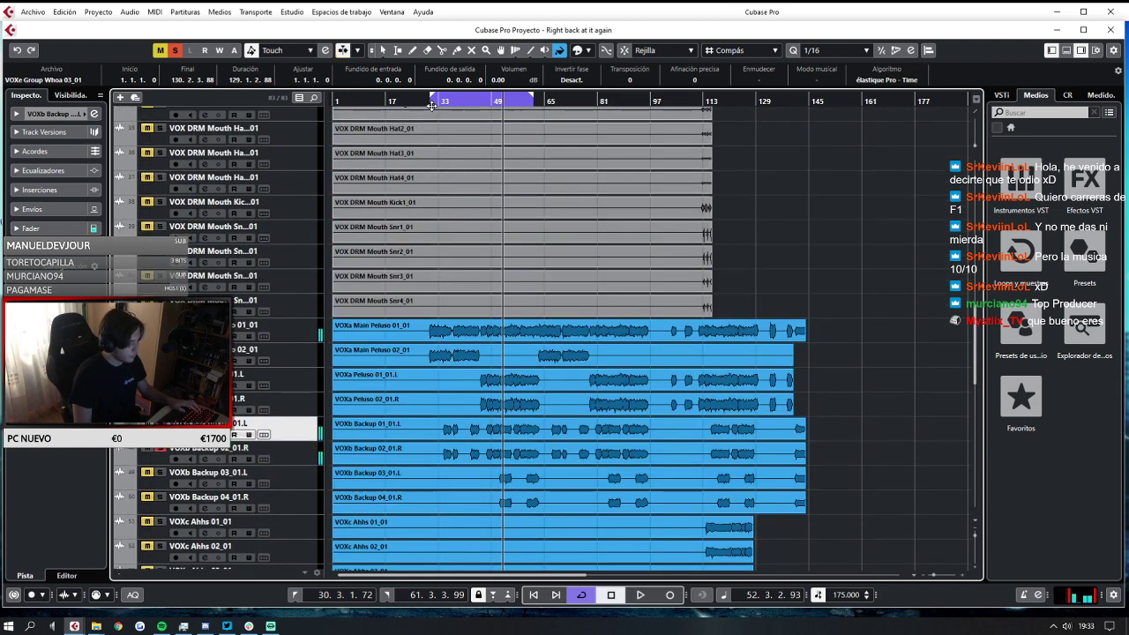
pyautogui.click(431, 104)
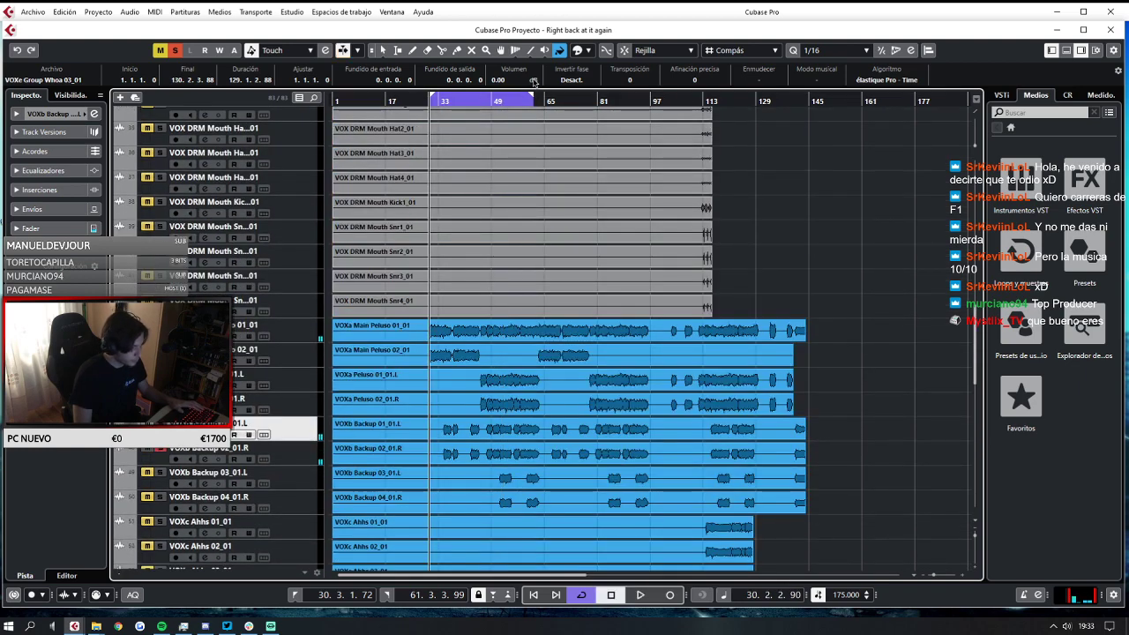
pyautogui.moveTo(534, 98); pyautogui.dragTo(488, 118)
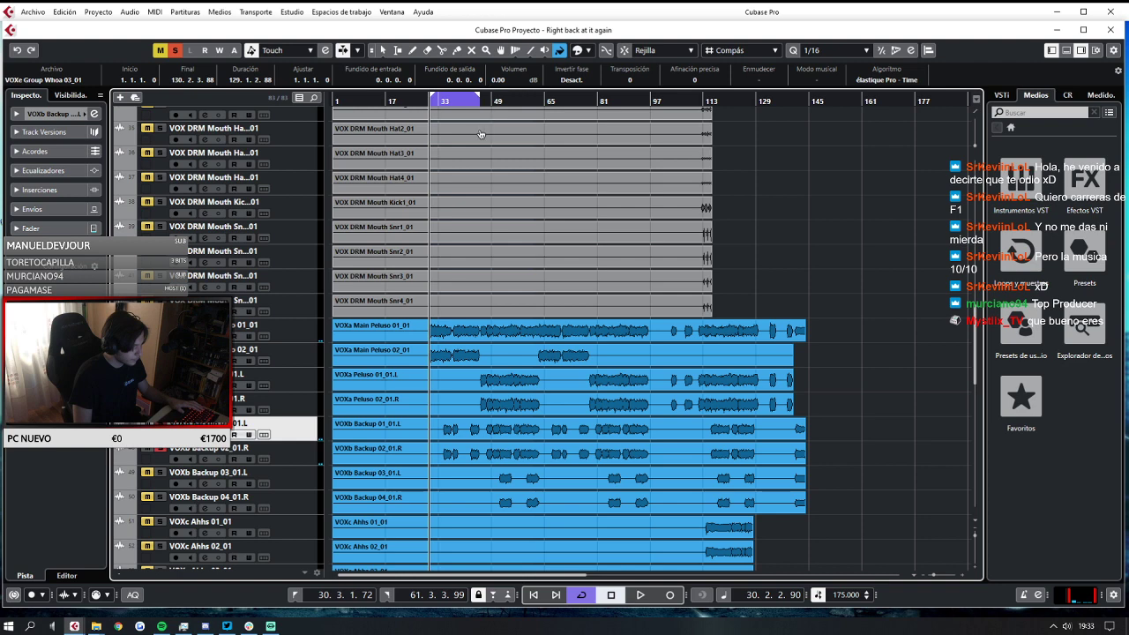
# Listen to short passages of the soloed vocals between about bars 30 and 35, selecting the VOXa Main Peluso 01_01 track.
pyautogui.press('space')
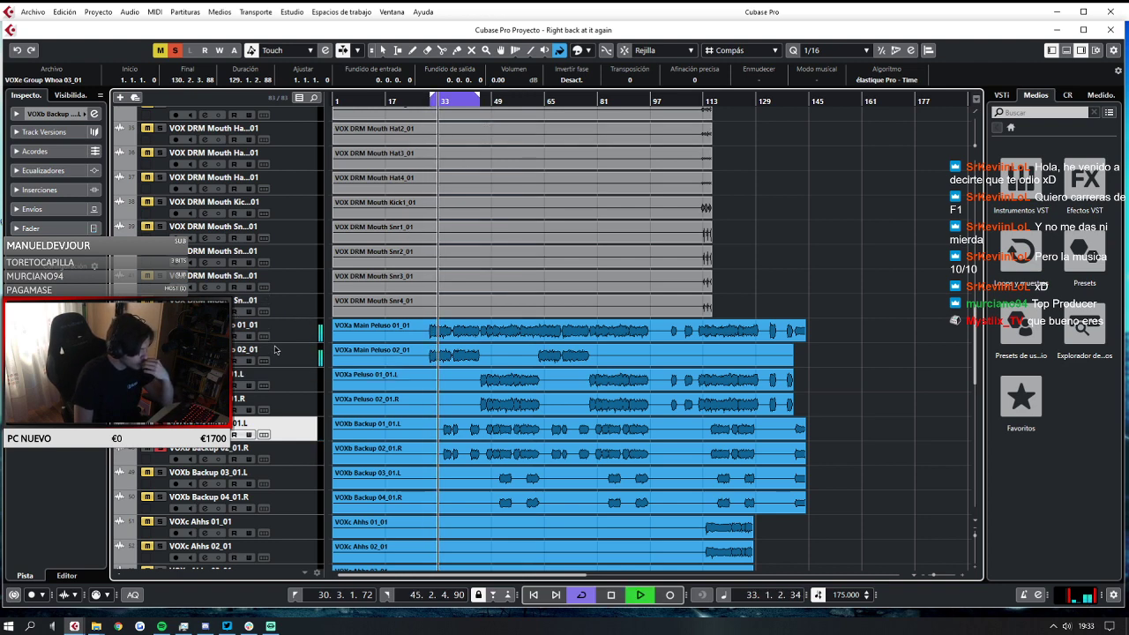
pyautogui.press('space')
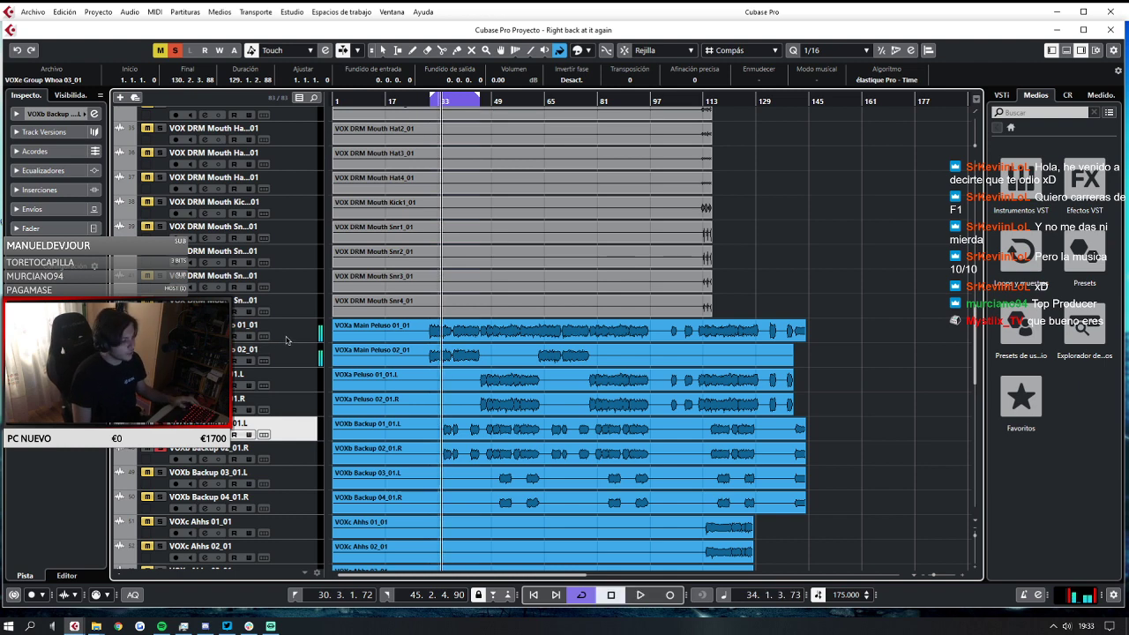
pyautogui.click(286, 341)
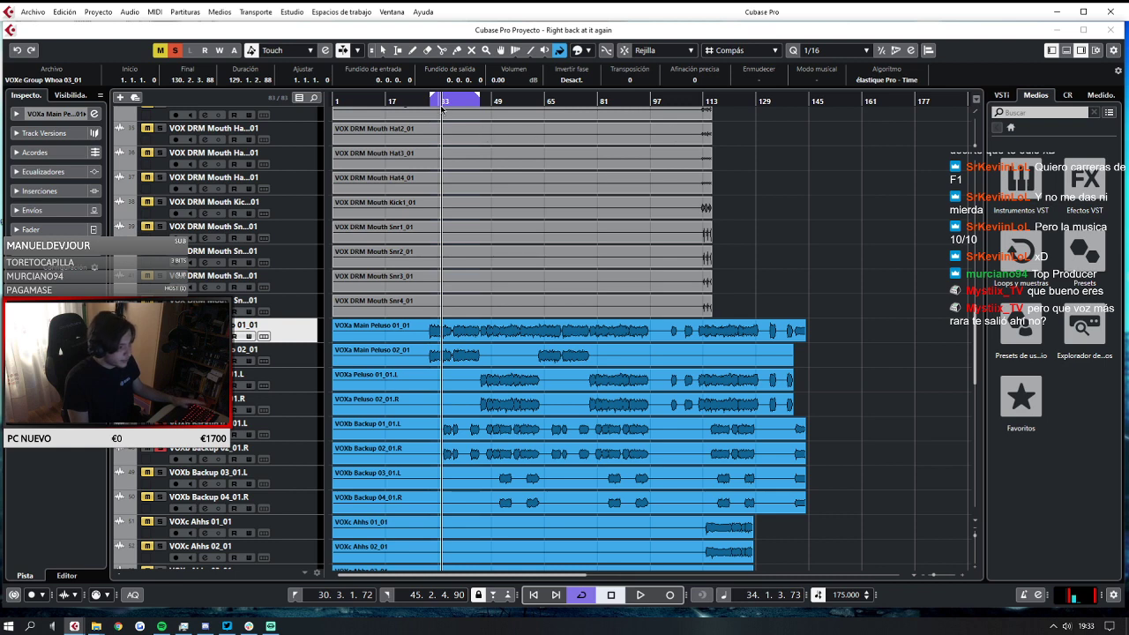
pyautogui.press('space')
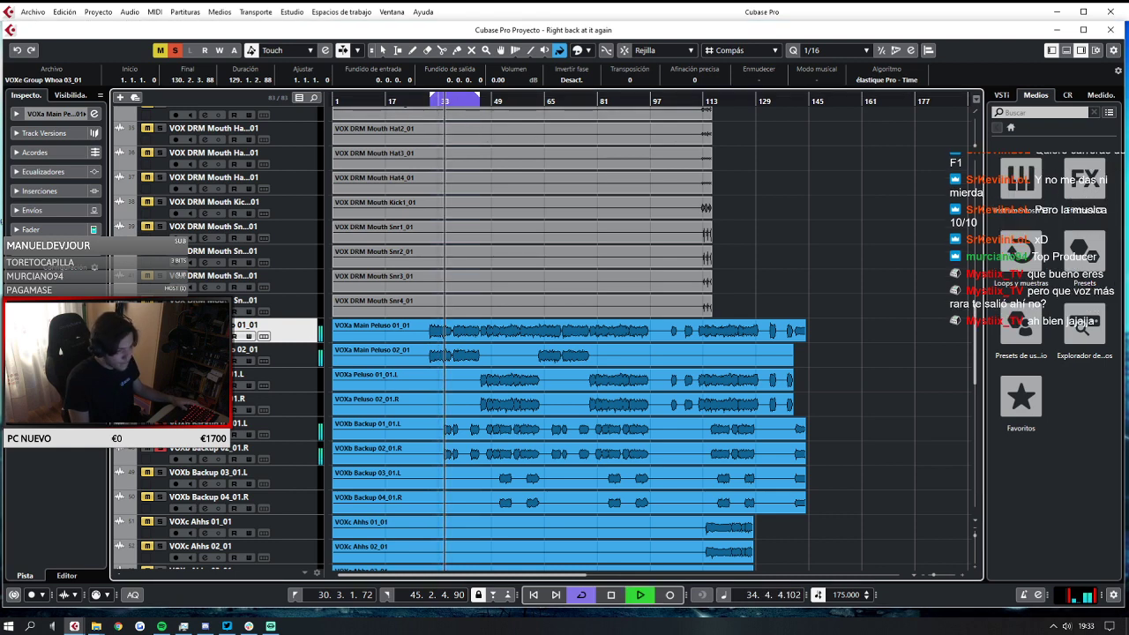
pyautogui.press('space')
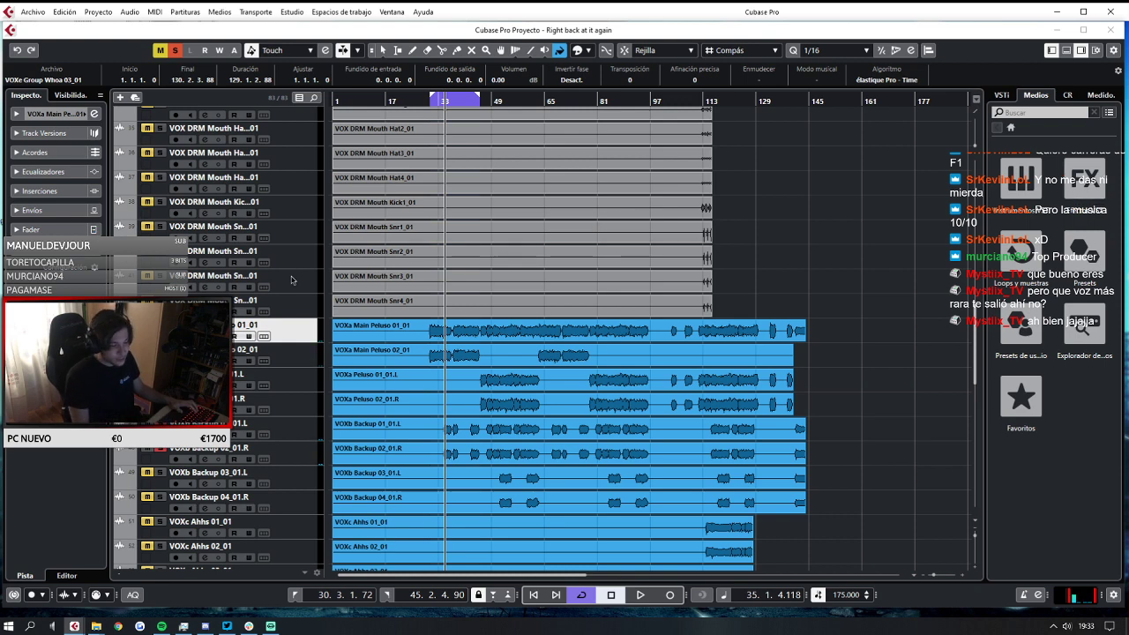
# Insert the SSLComp Stereo compressor in the first insert slot of VOXa Main Peluso 01_01.
pyautogui.click(53, 190)
pyautogui.click(63, 209)
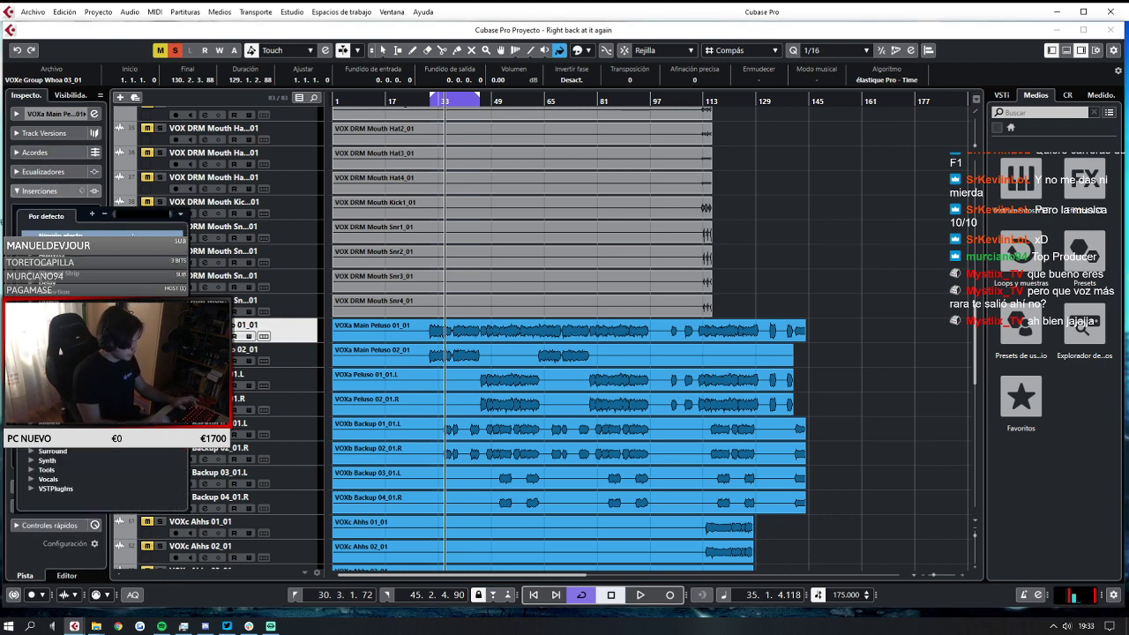
pyautogui.write('ssl')
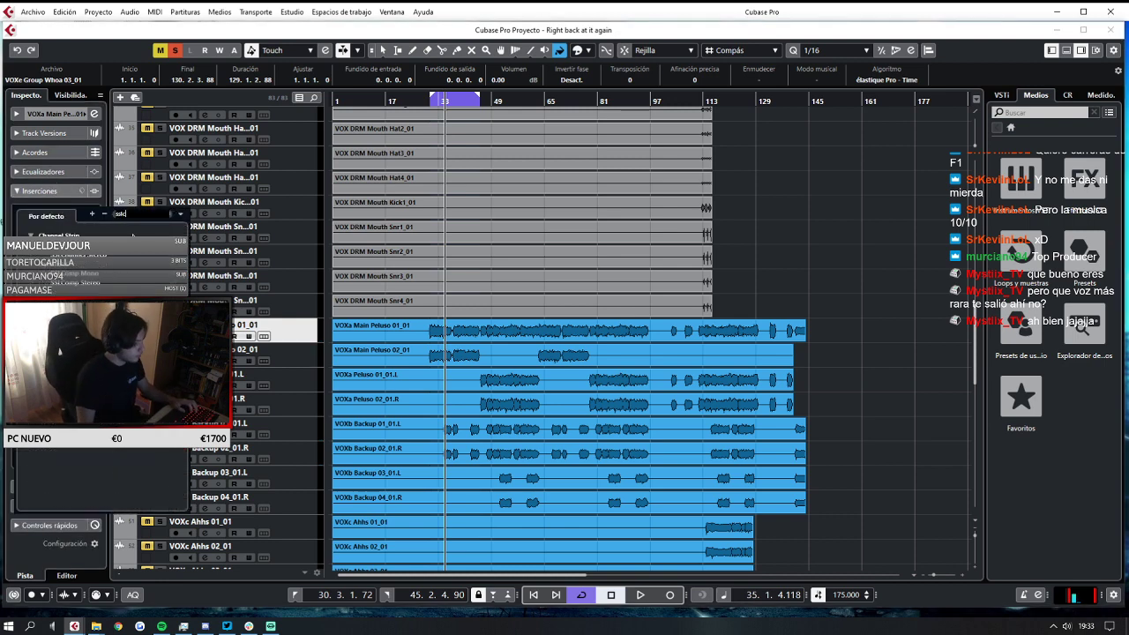
pyautogui.click(67, 285)
# Play the vocal cycle and adjust the make-up gain of the SSLComp compressor.
pyautogui.press('space')
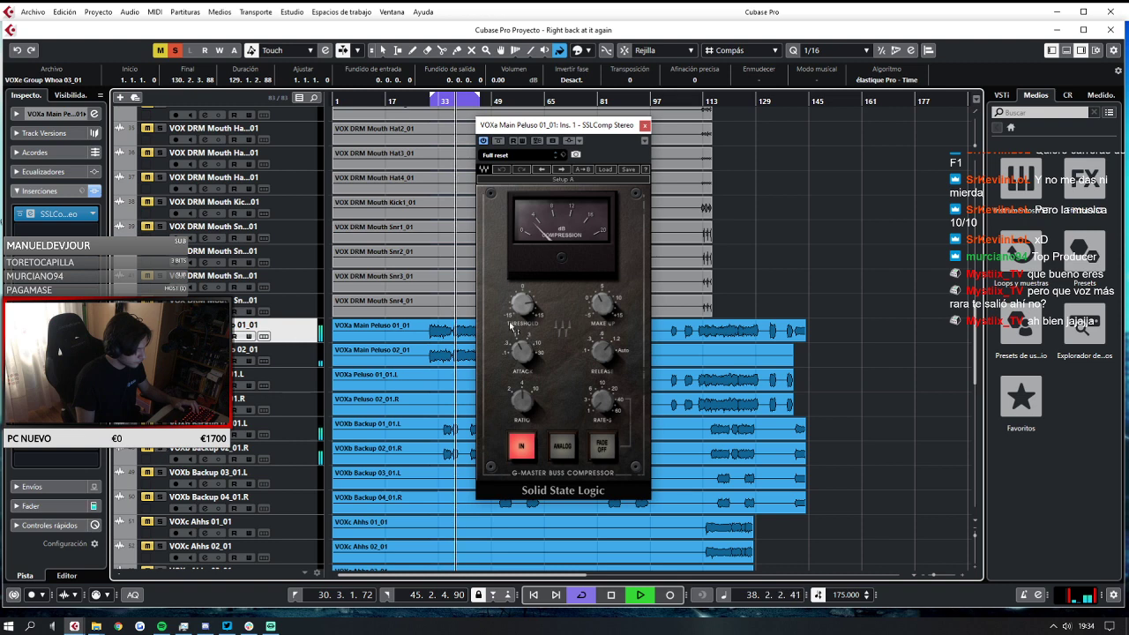
pyautogui.press('space')
pyautogui.click(432, 106)
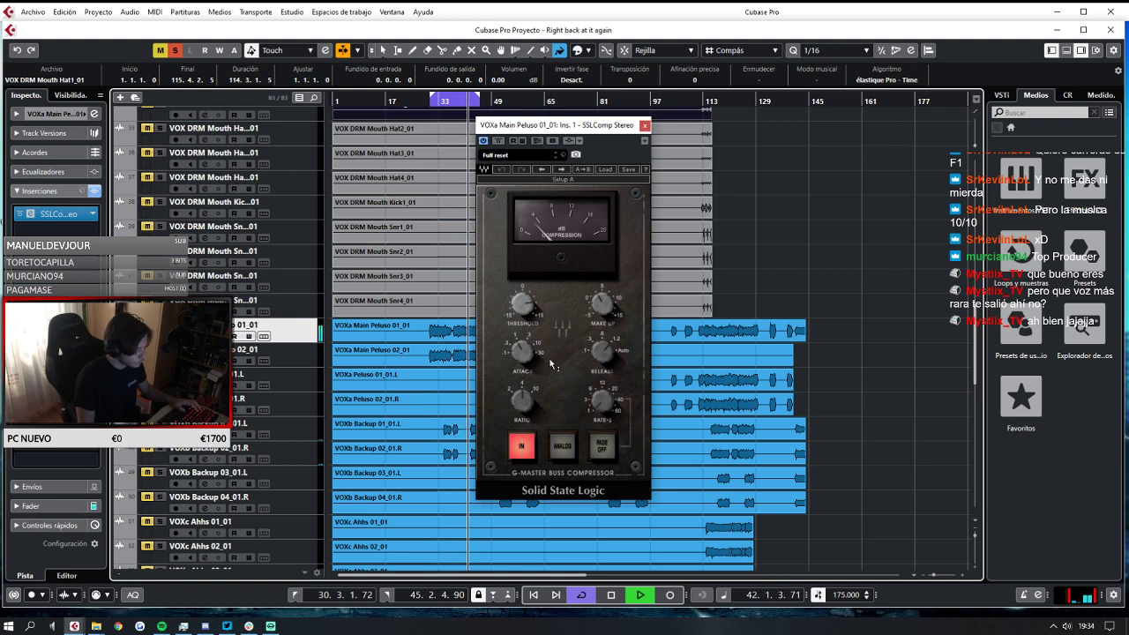
pyautogui.moveTo(602, 305); pyautogui.dragTo(602, 297)
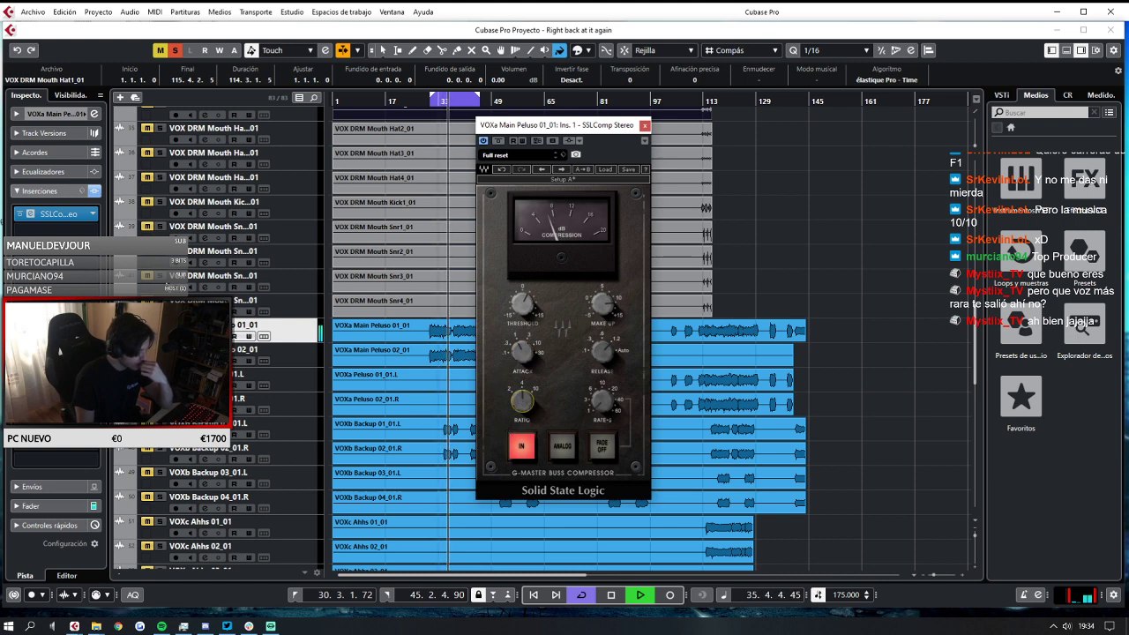
# Compare the main vocal with the SSLComp compressor bypassed and active.
pyautogui.click(483, 141)
pyautogui.click(483, 141)
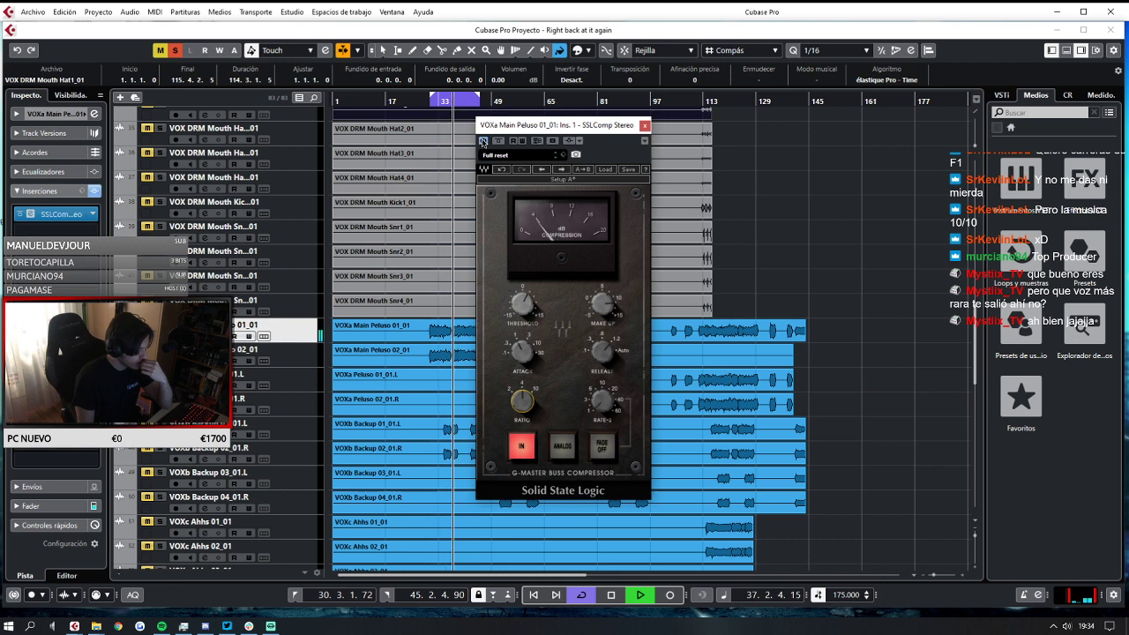
pyautogui.click(483, 142)
pyautogui.click(483, 141)
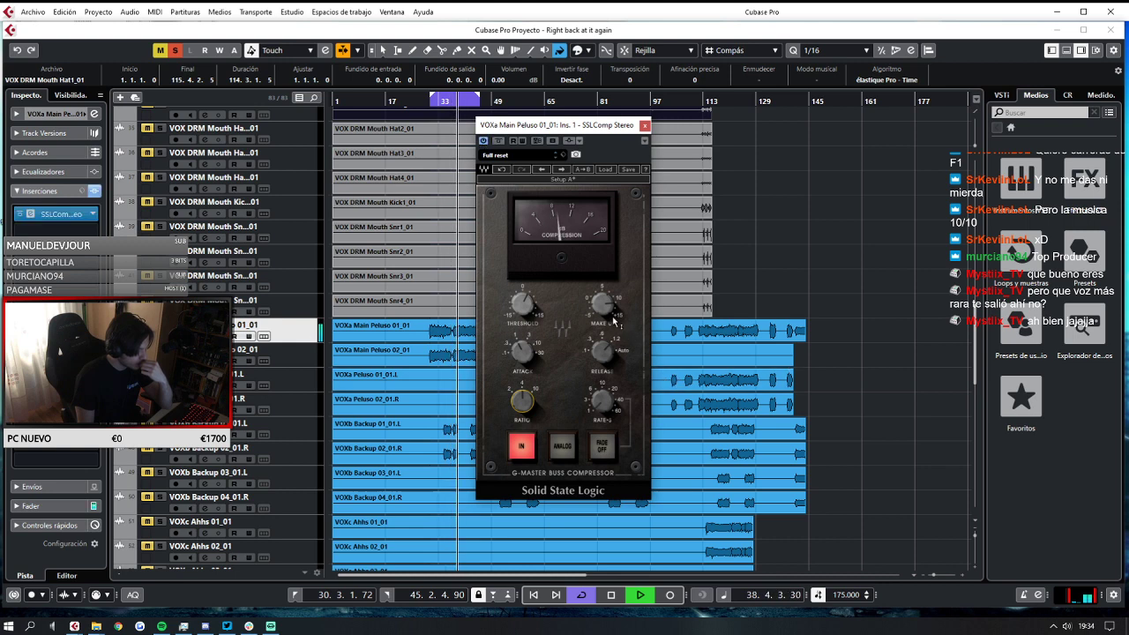
# Fine-tune the compressor's threshold and Rate-S knobs, close the plug-in and stop playback after listening.
pyautogui.moveTo(522, 305); pyautogui.dragTo(522, 301)
pyautogui.moveTo(606, 400); pyautogui.dragTo(606, 379)
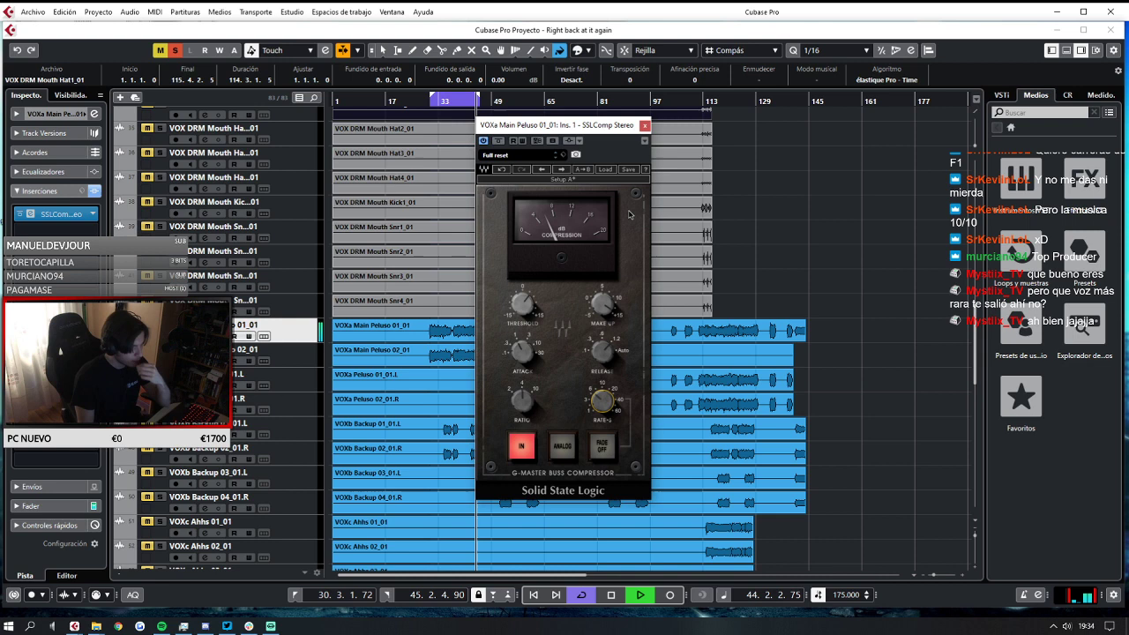
pyautogui.click(644, 126)
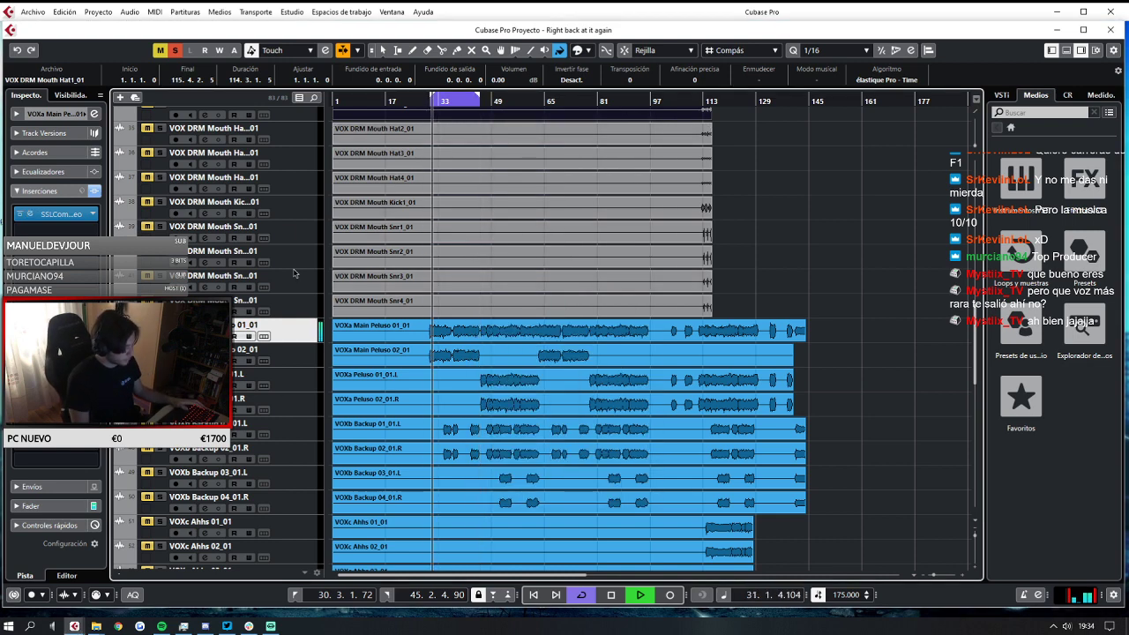
pyautogui.press('space')
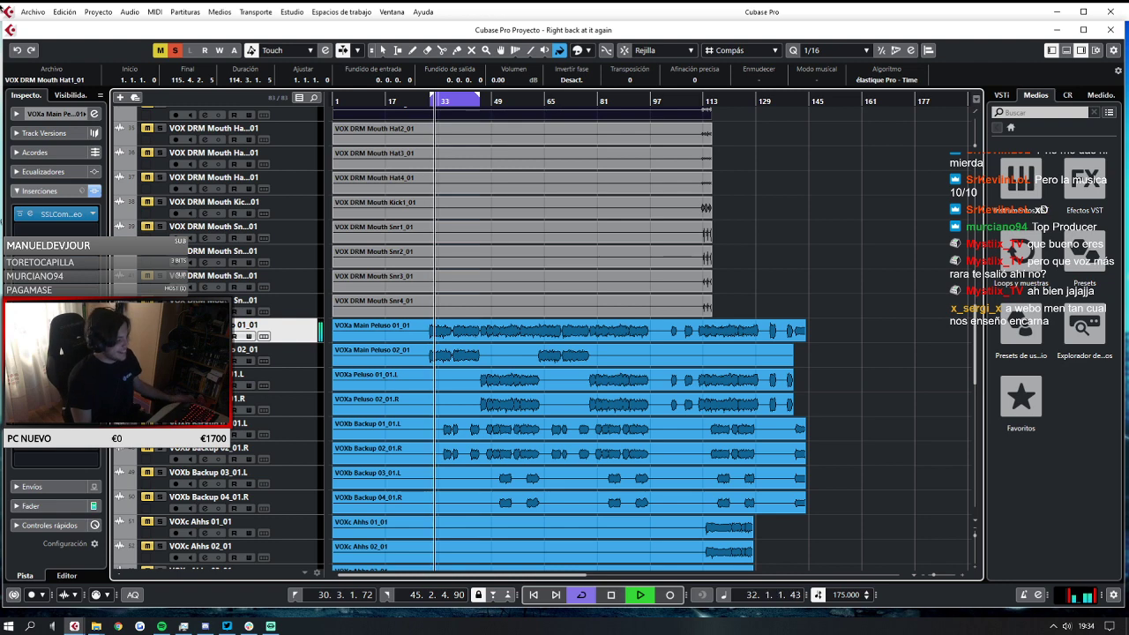
# Insert the DeEsser in the second insert slot of the main vocal, listen with it active and close its window.
pyautogui.click(52, 214)
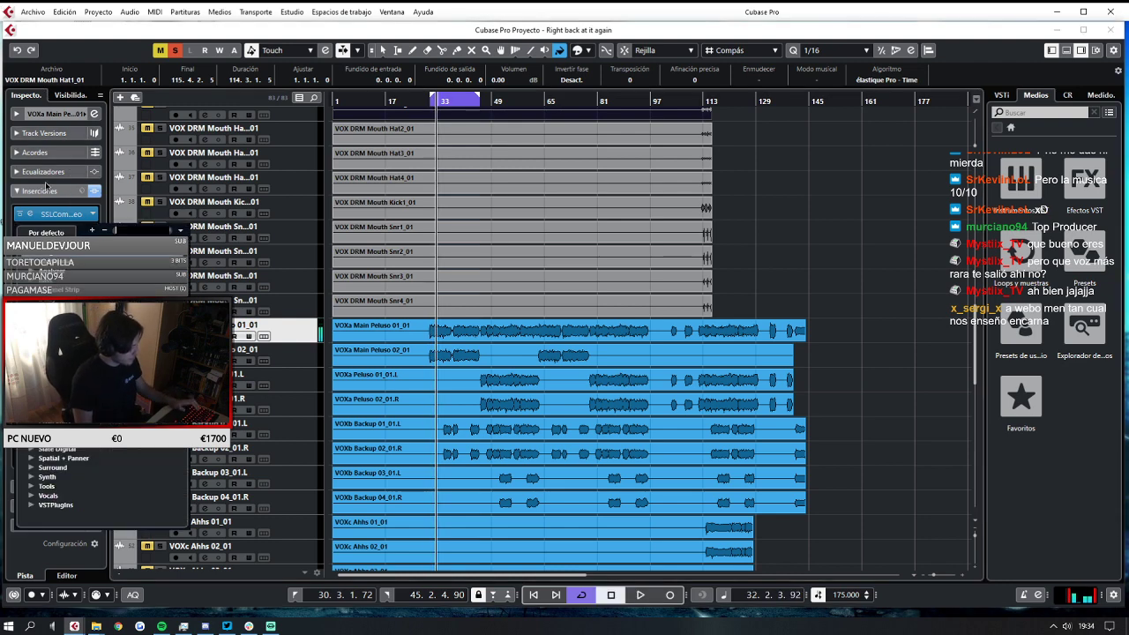
pyautogui.write('deess')
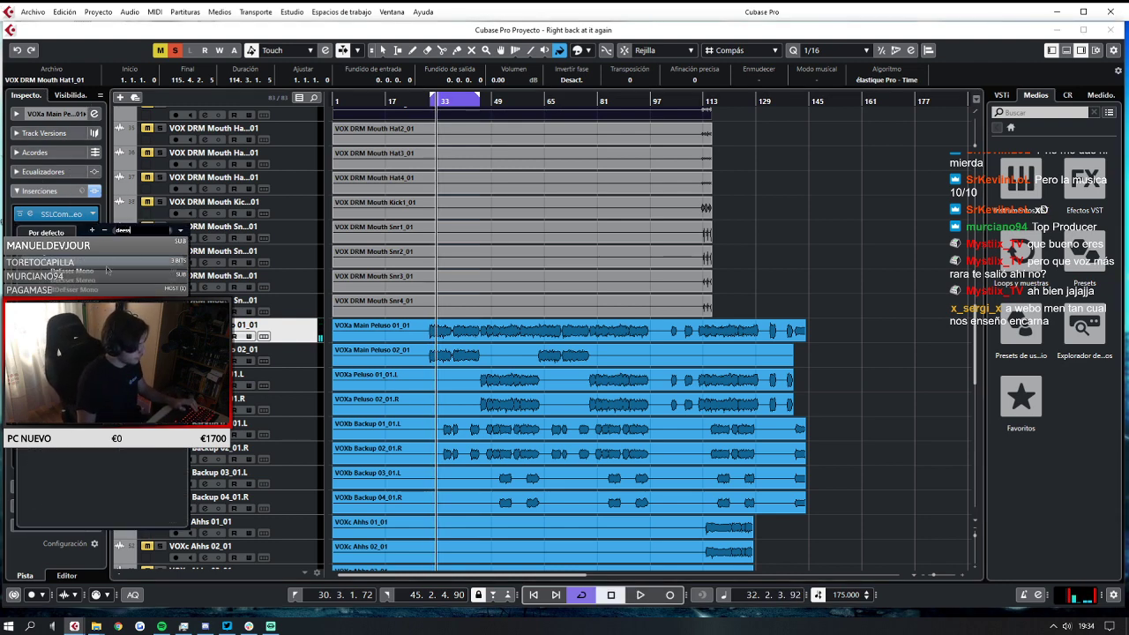
pyautogui.click(107, 270)
pyautogui.press('space')
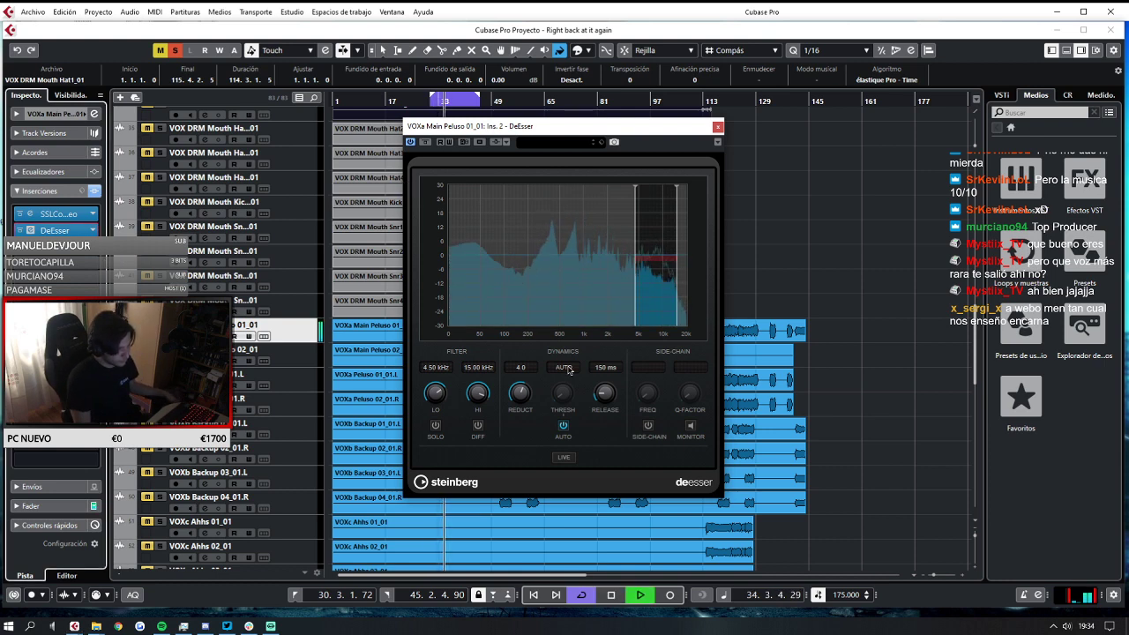
pyautogui.click(718, 129)
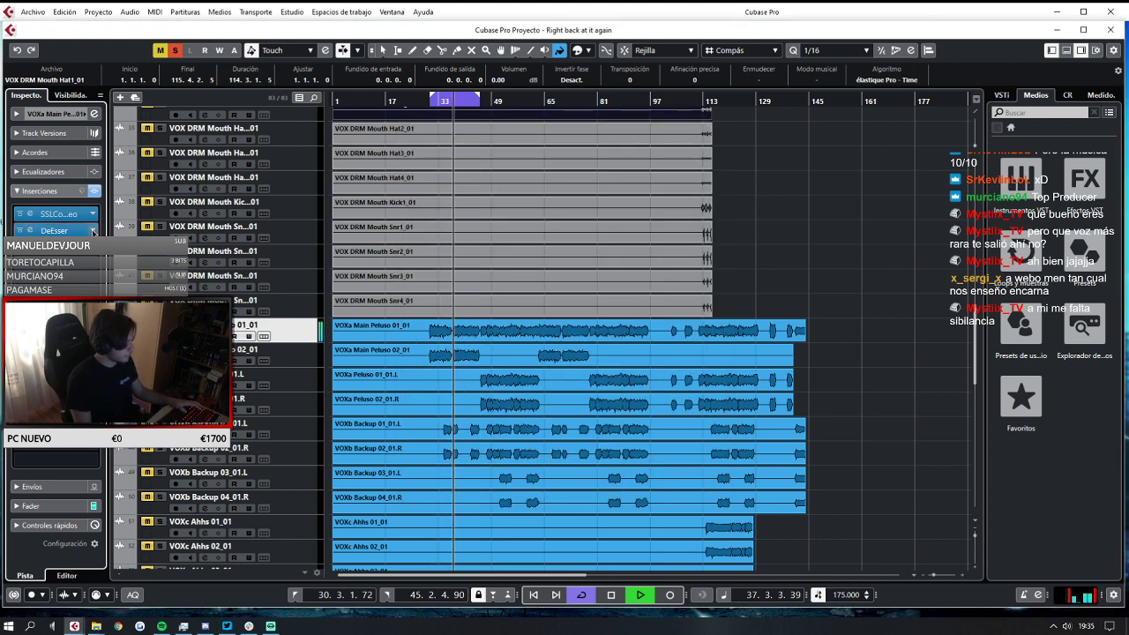
# Replace the DeEsser in the main vocal's second insert slot with FabFilter Pro-Q, searching the plug-in list for "pro".
pyautogui.click(93, 231)
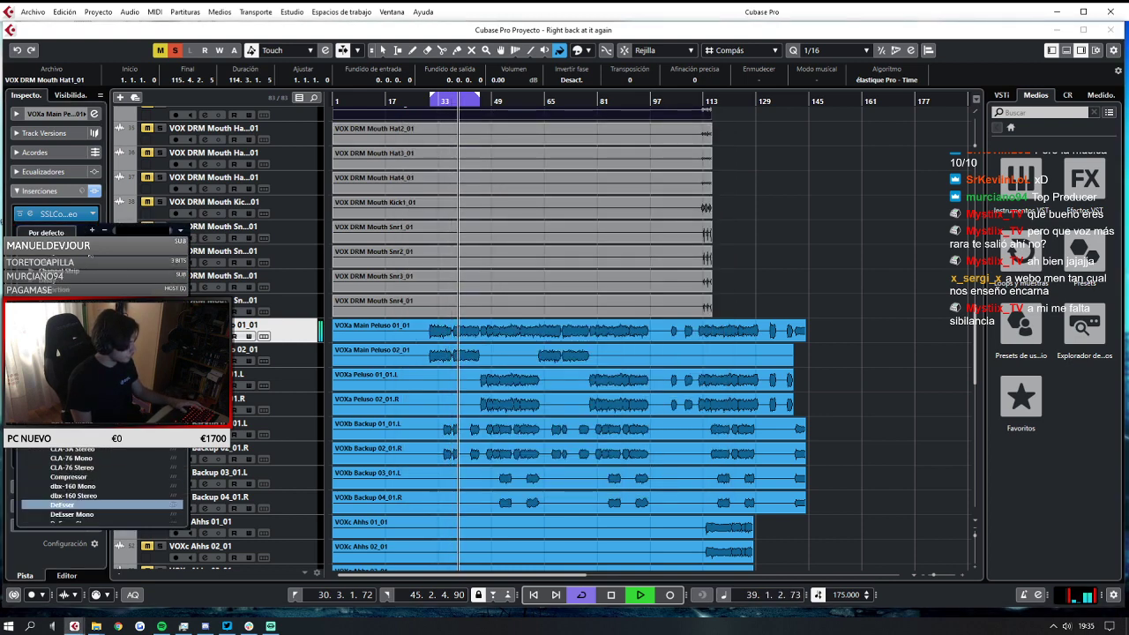
pyautogui.click(89, 256)
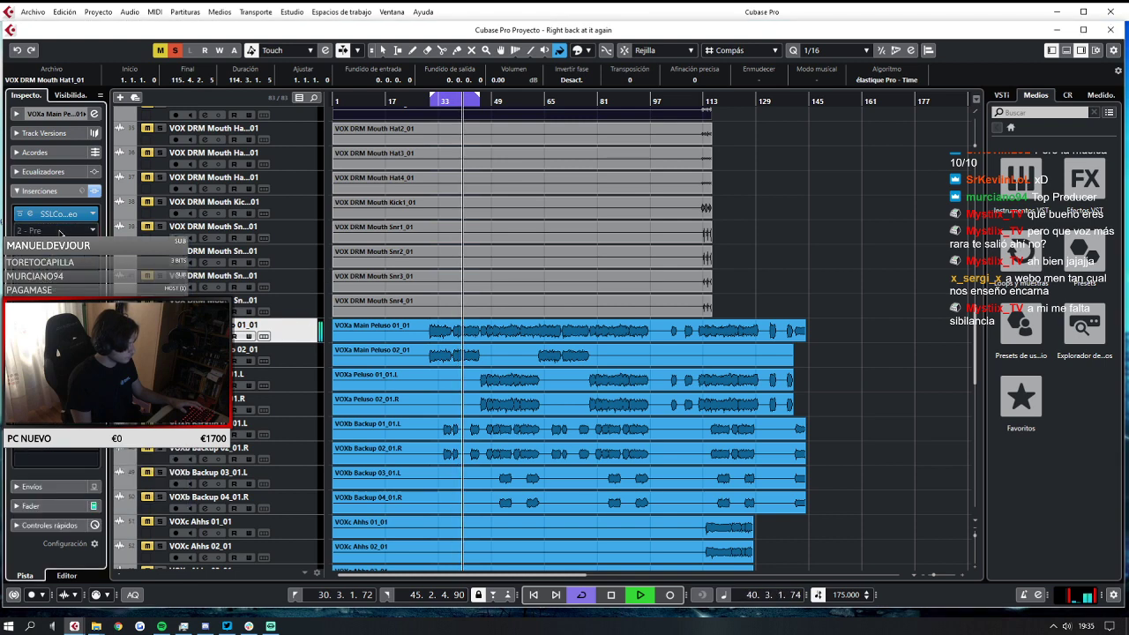
pyautogui.click(60, 230)
pyautogui.write('pro')
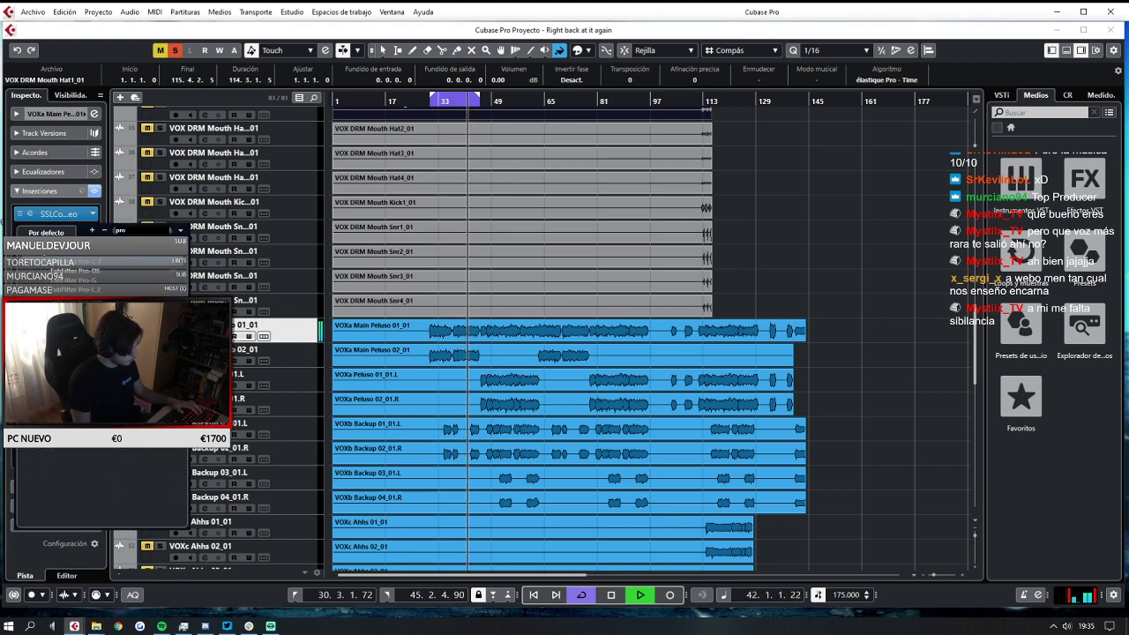
pyautogui.click(81, 308)
pyautogui.click(159, 325)
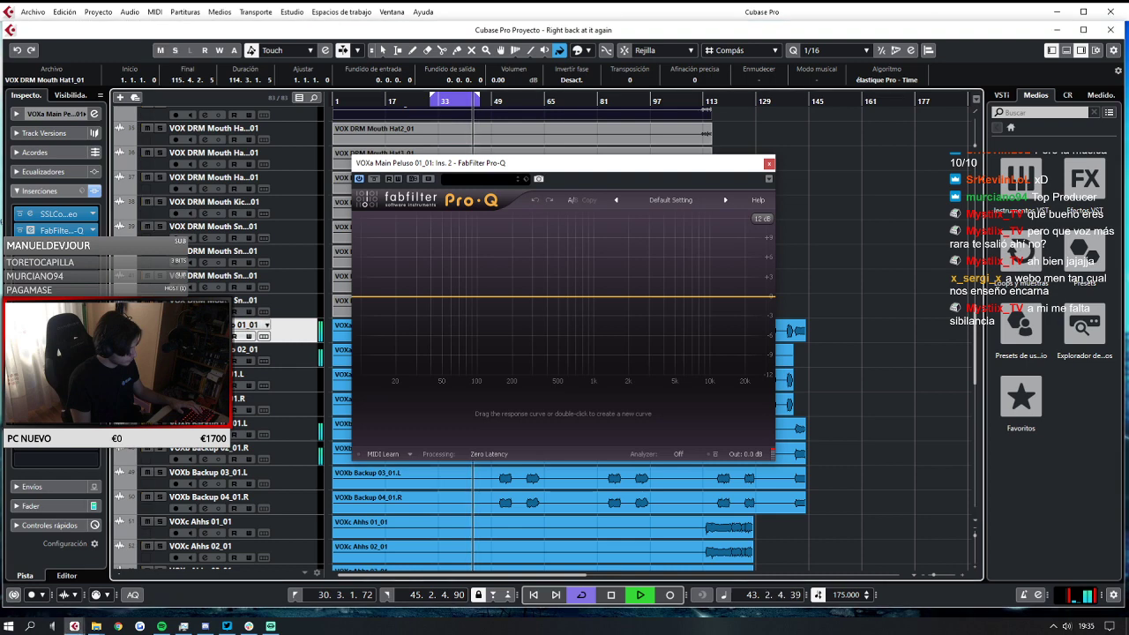
# Solo the main vocal, set the Pro-Q analyzer to Post-EQ and play the vocal cycle.
pyautogui.press('space')
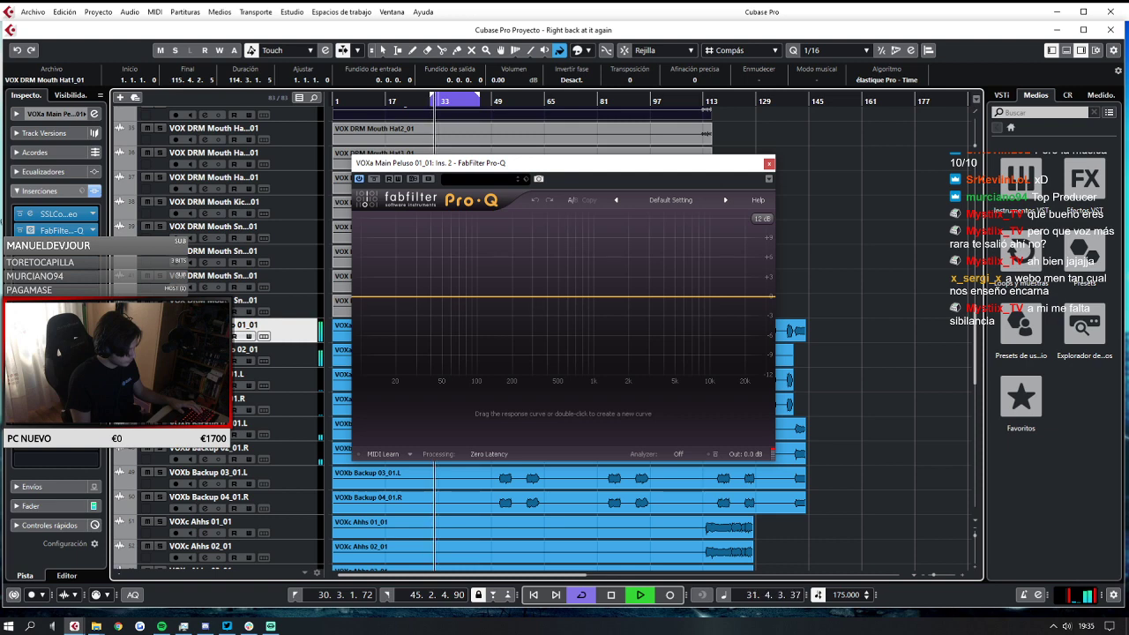
pyautogui.press('s')
pyautogui.press('space')
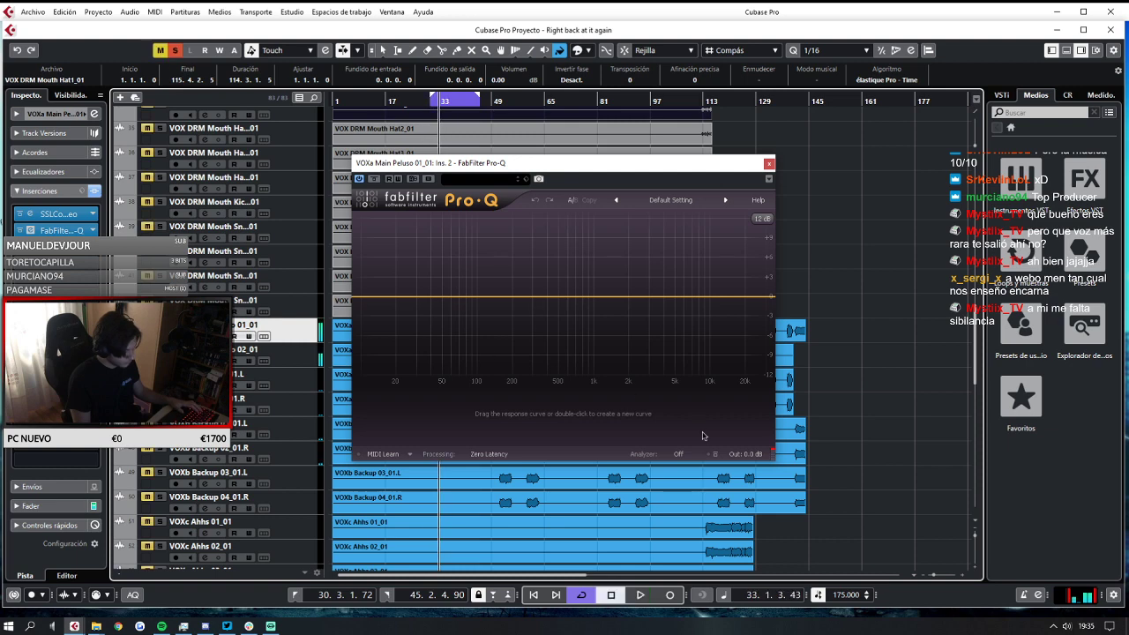
pyautogui.click(678, 453)
pyautogui.click(694, 492)
pyautogui.press('space')
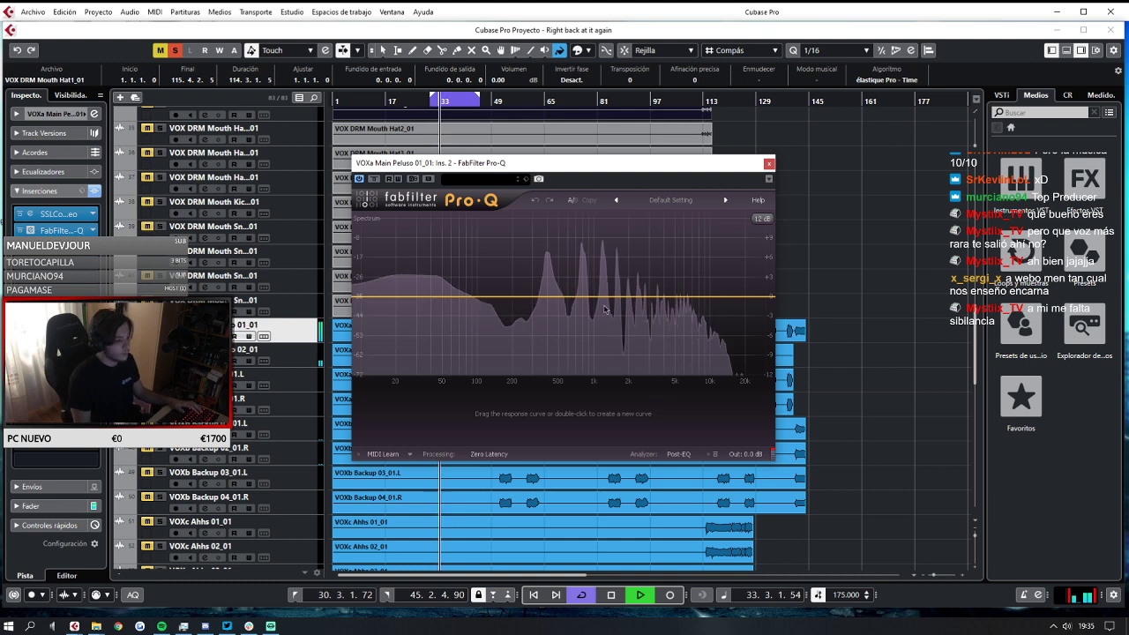
# Add a Low Cut band at about 79 Hz to the main vocal's Pro-Q.
pyautogui.click(451, 297)
pyautogui.click(458, 417)
pyautogui.click(469, 451)
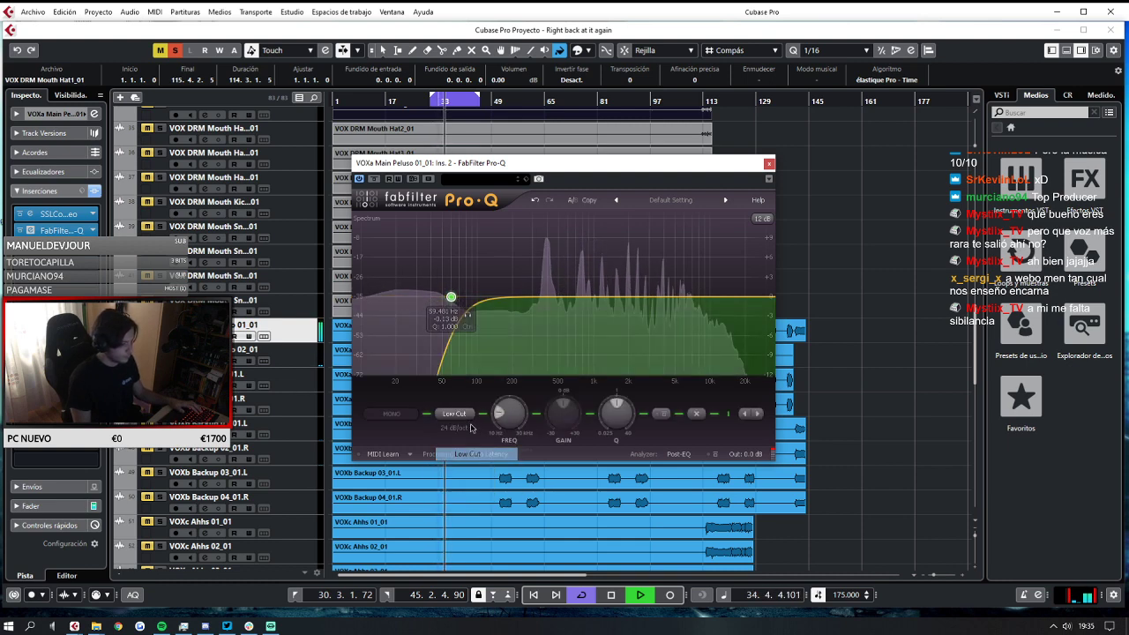
pyautogui.moveTo(452, 298); pyautogui.dragTo(460, 296)
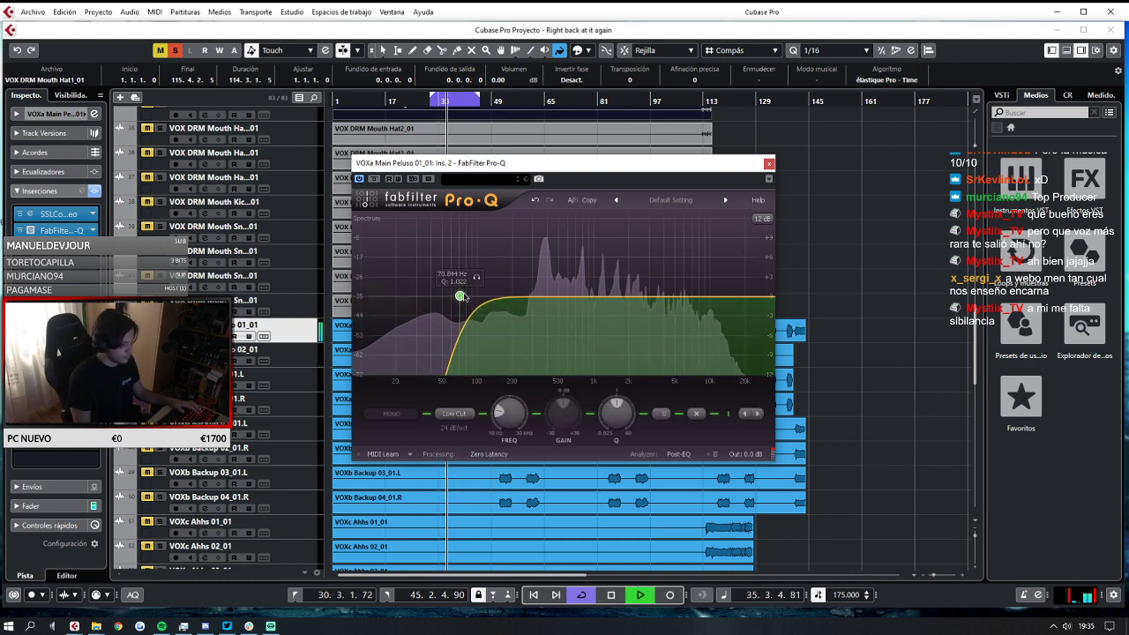
# Add a second Pro-Q band, try it as a High Shelf, and settle on a Bell boosting about 2.1 dB near 1260 Hz.
pyautogui.click(691, 297)
pyautogui.click(467, 415)
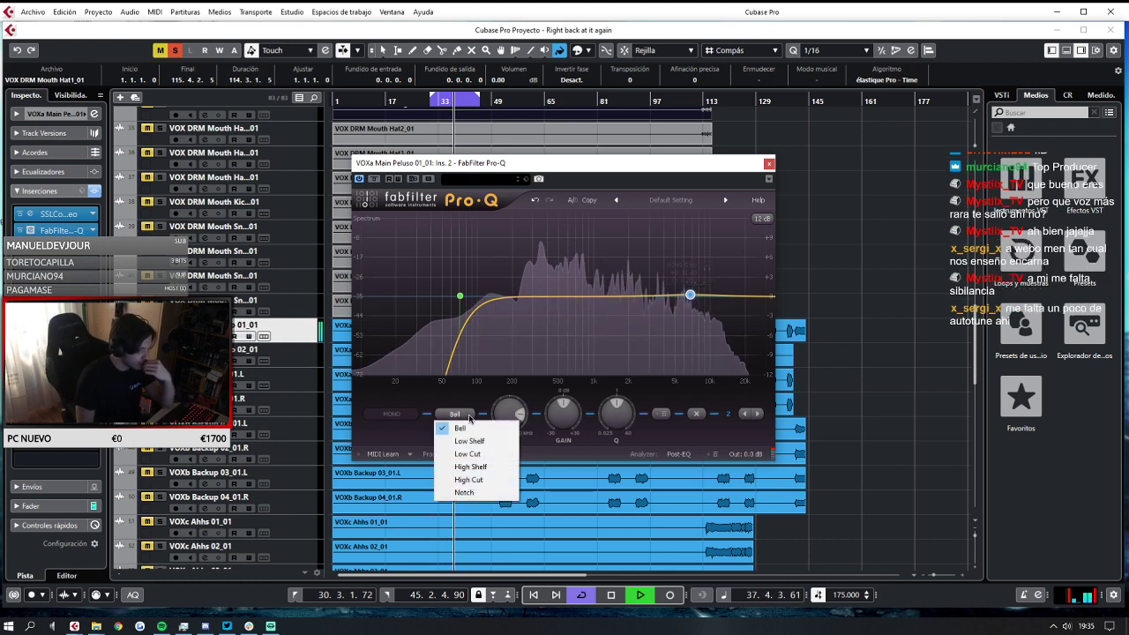
pyautogui.click(470, 466)
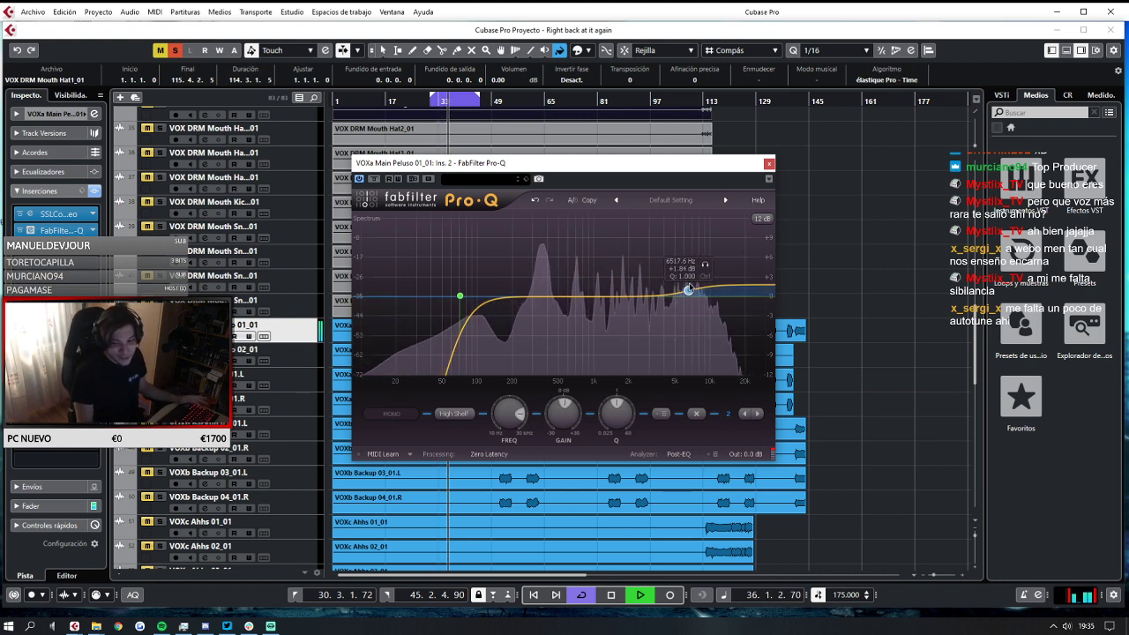
pyautogui.moveTo(689, 289); pyautogui.dragTo(690, 287)
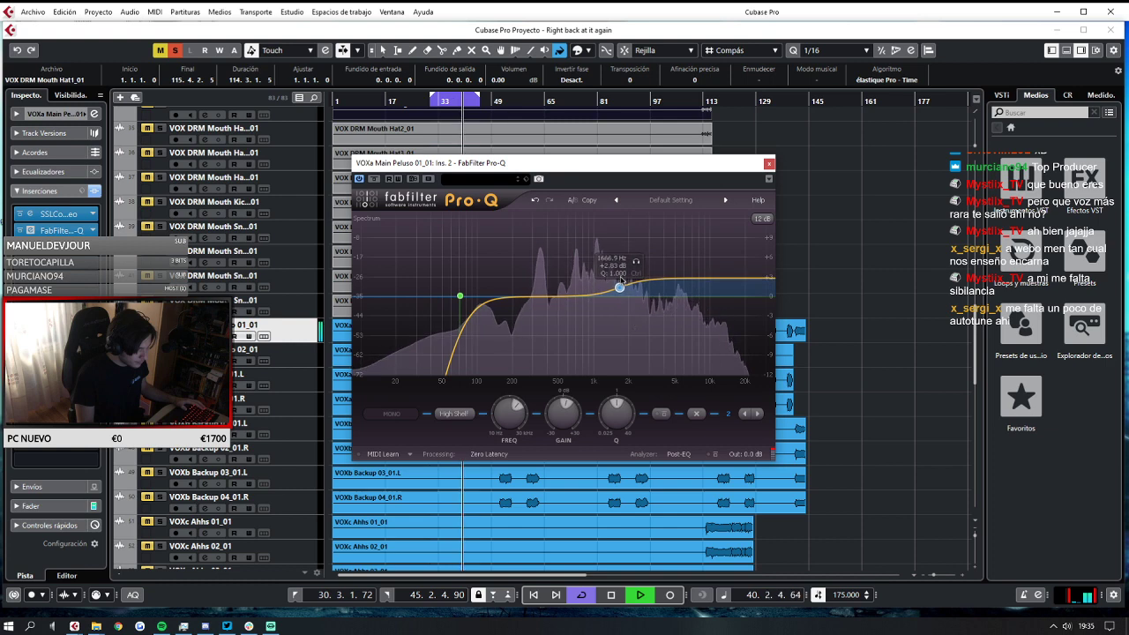
pyautogui.click(453, 414)
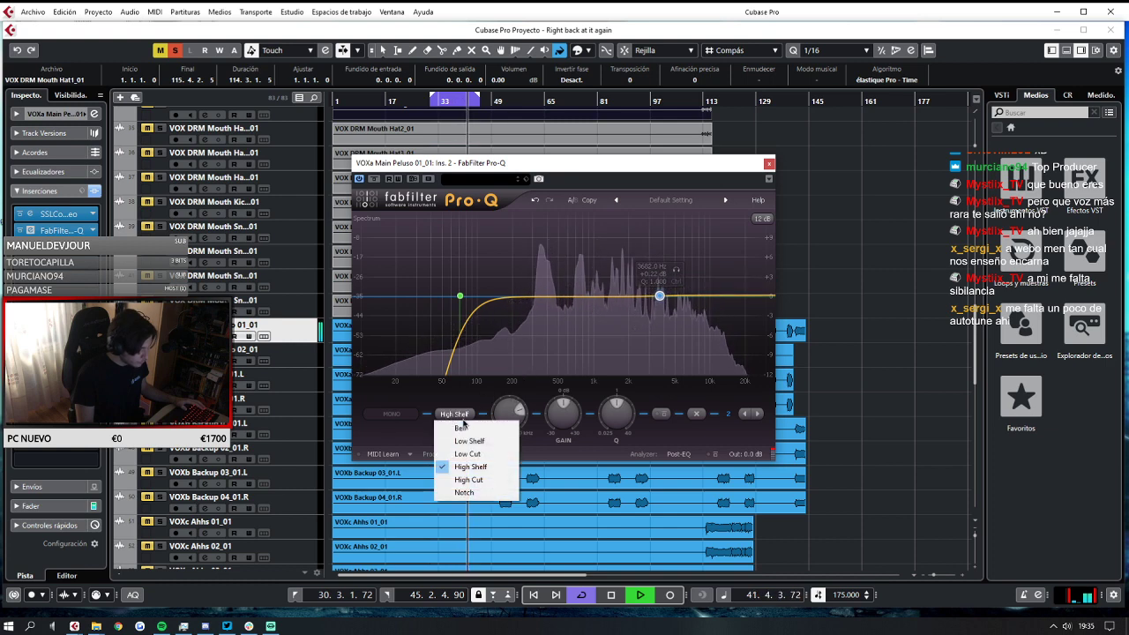
pyautogui.click(470, 430)
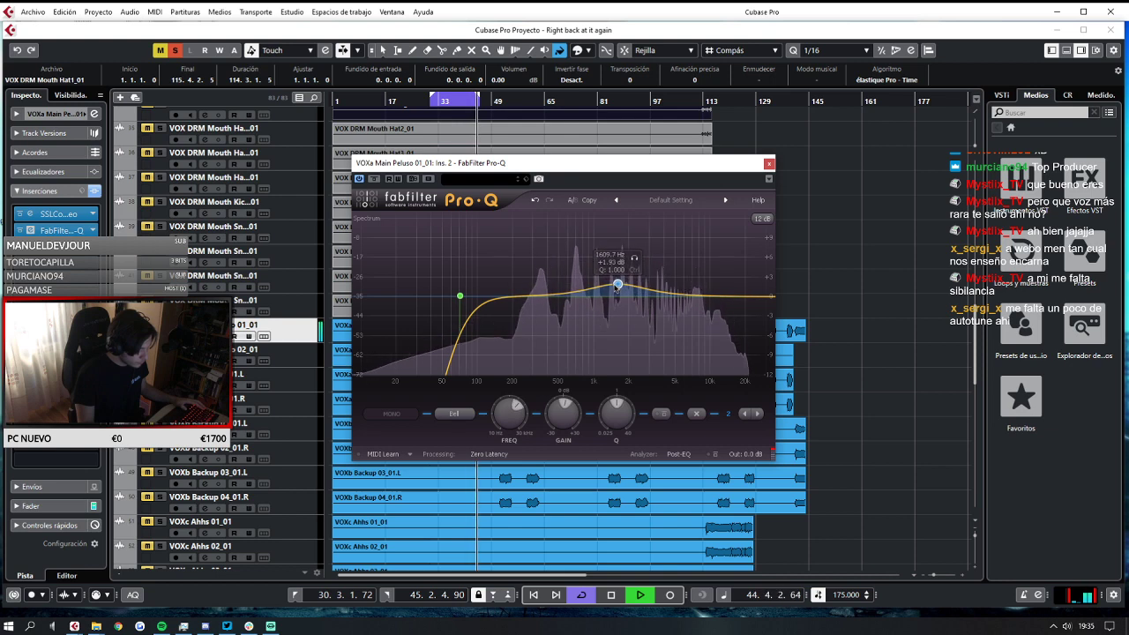
pyautogui.moveTo(608, 287); pyautogui.dragTo(604, 287)
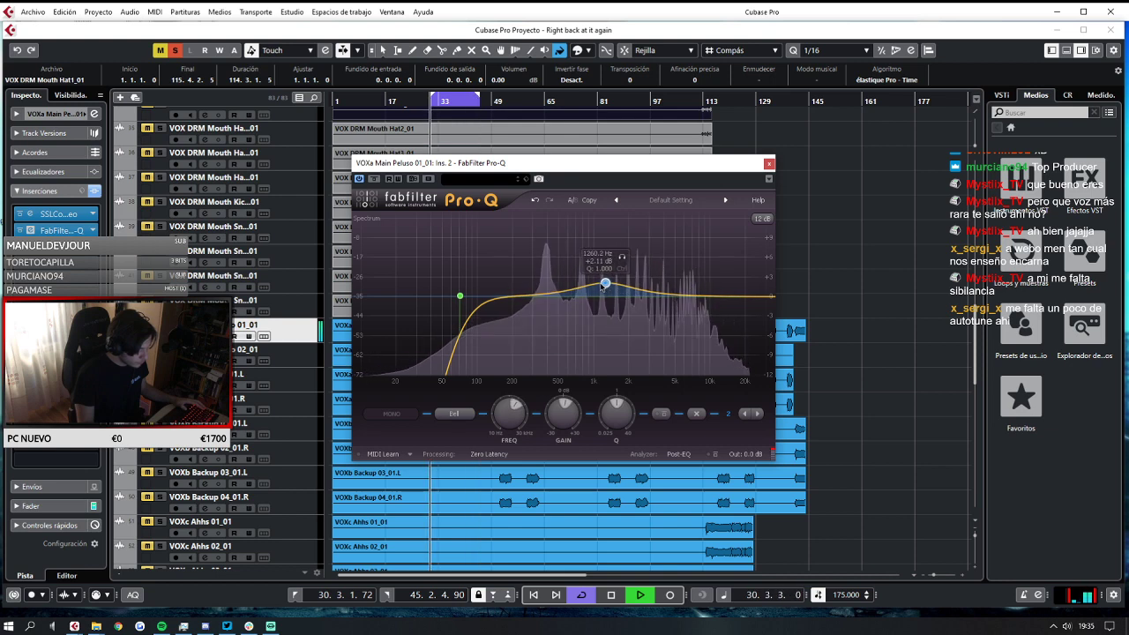
# Close the Pro-Q window, listen to the main vocal in the full mix, stop playback and save the project.
pyautogui.click(766, 162)
pyautogui.press('space')
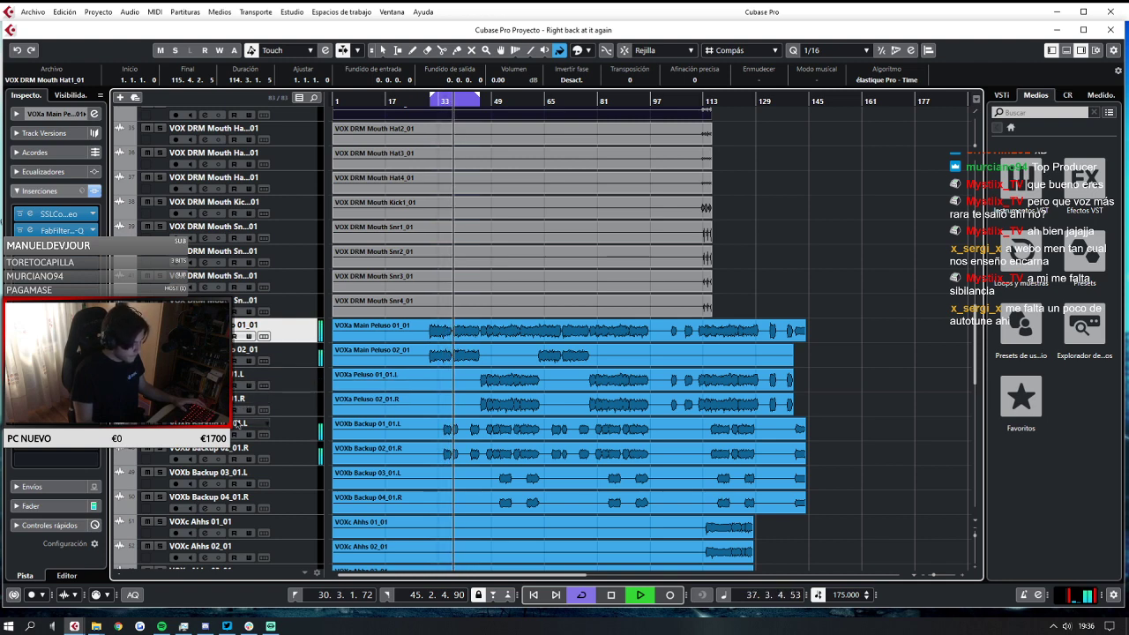
pyautogui.press('space')
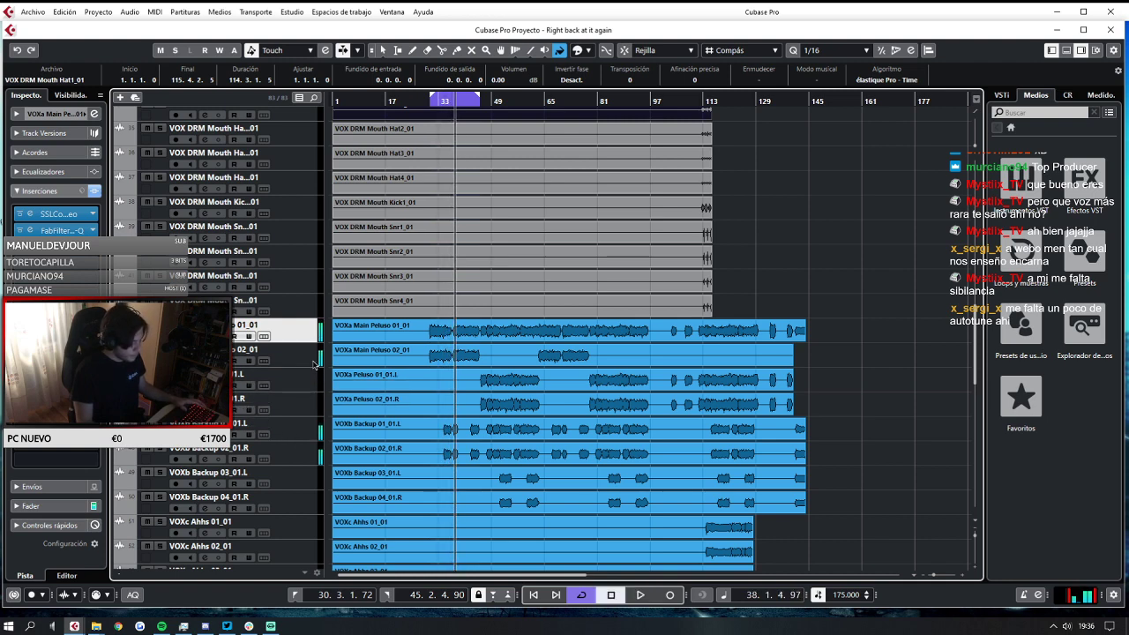
pyautogui.click(32, 11)
pyautogui.click(76, 93)
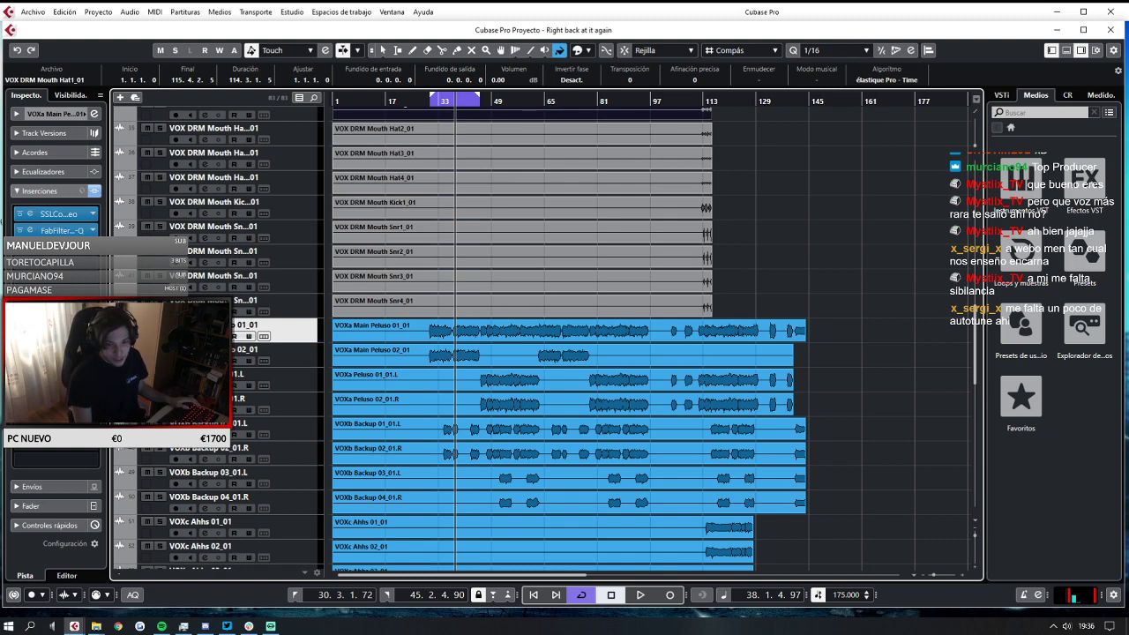
# Copy the SSLComp compressor and Pro-Q from the first main vocal channel to the second in the MixConsole.
pyautogui.press('F3')
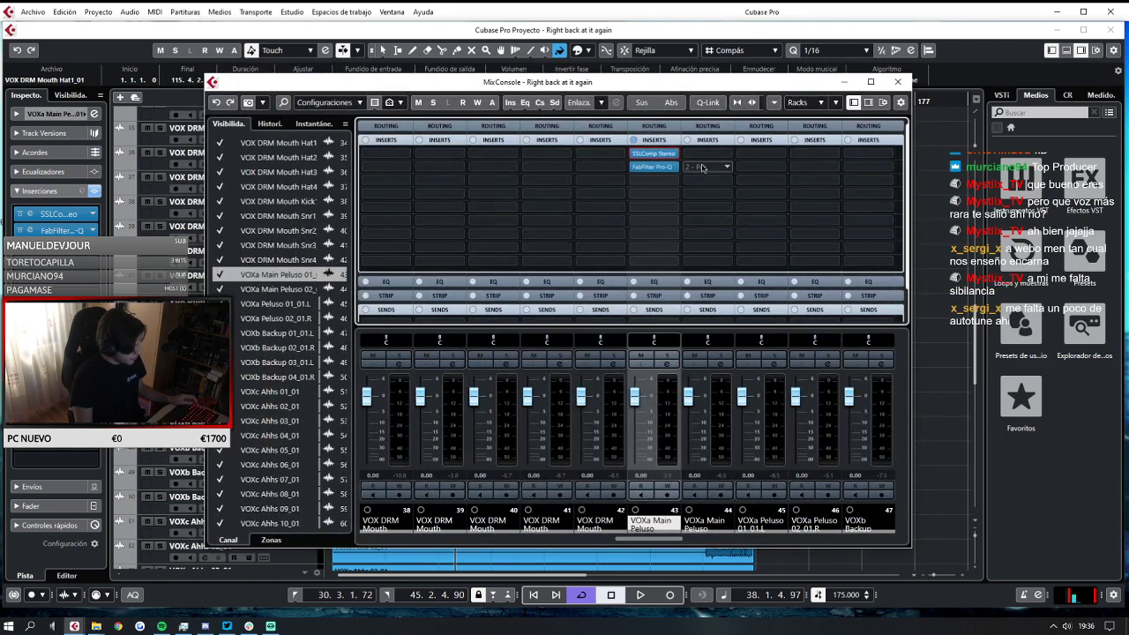
pyautogui.moveTo(667, 159); pyautogui.dragTo(700, 169)
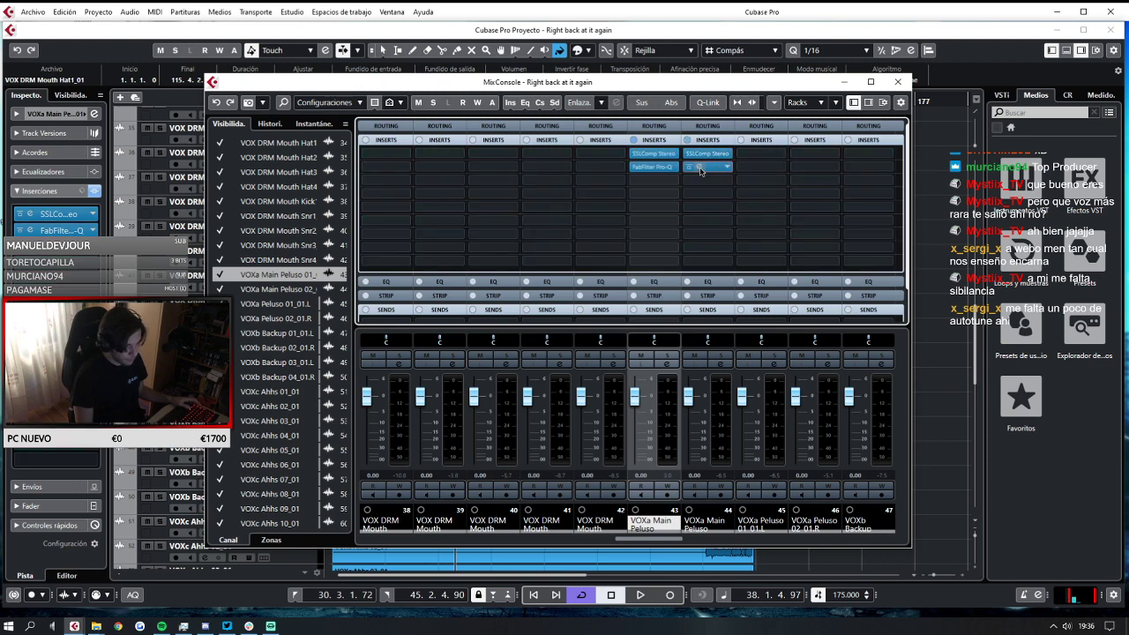
pyautogui.press('F3')
# Play the cycle from its start to hear both processed main vocals, stop and move the playhead to about bar 38.
pyautogui.press('space')
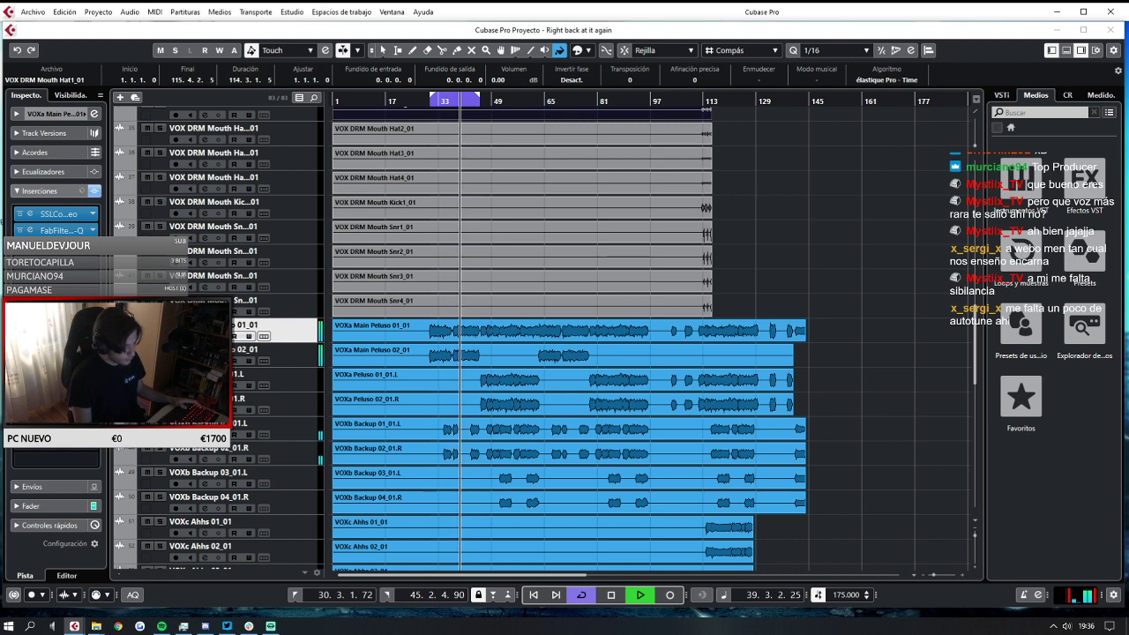
pyautogui.click(429, 103)
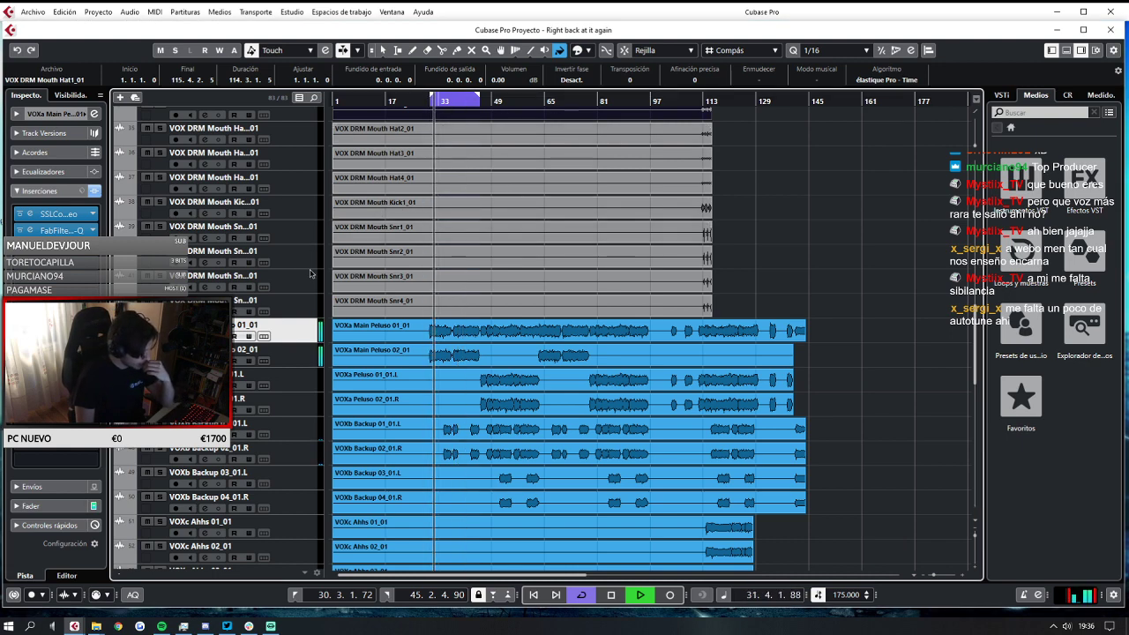
pyautogui.press('space')
pyautogui.click(450, 101)
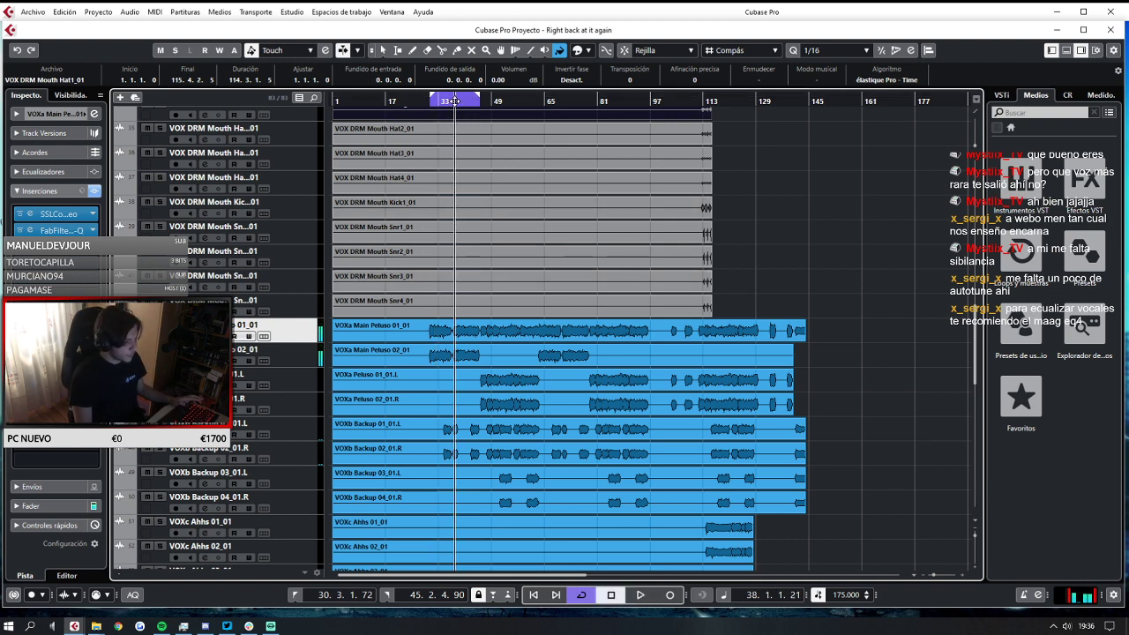
# Pan VOXb Backup 01_01.L fully left and VOXb Backup 02_01.R fully right, and listen to the result.
pyautogui.click(297, 426)
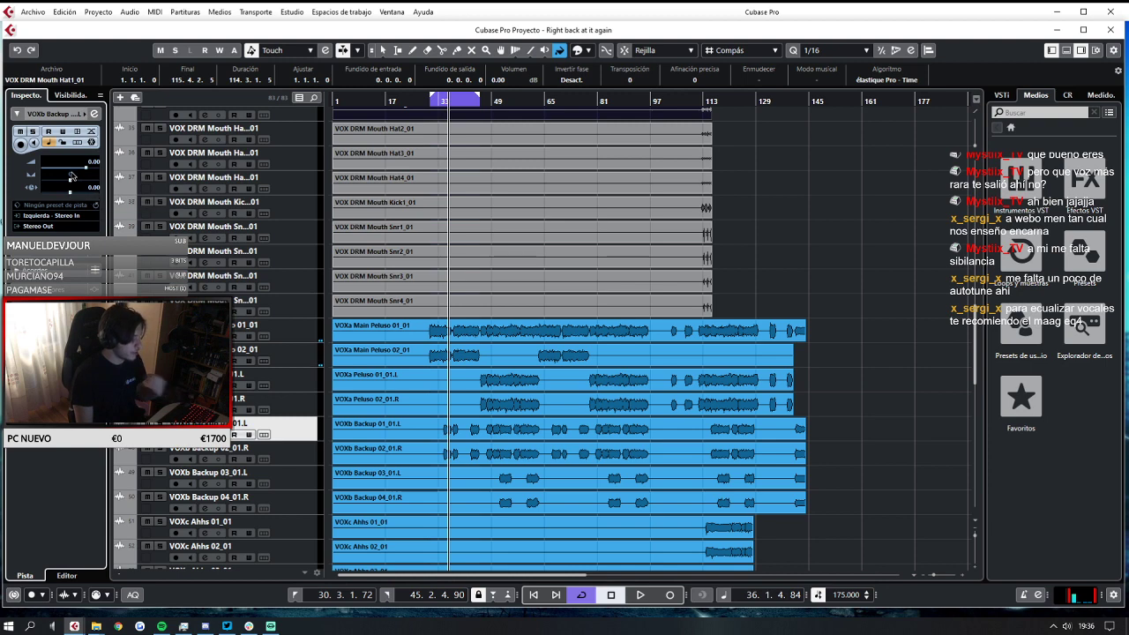
pyautogui.press('Down')
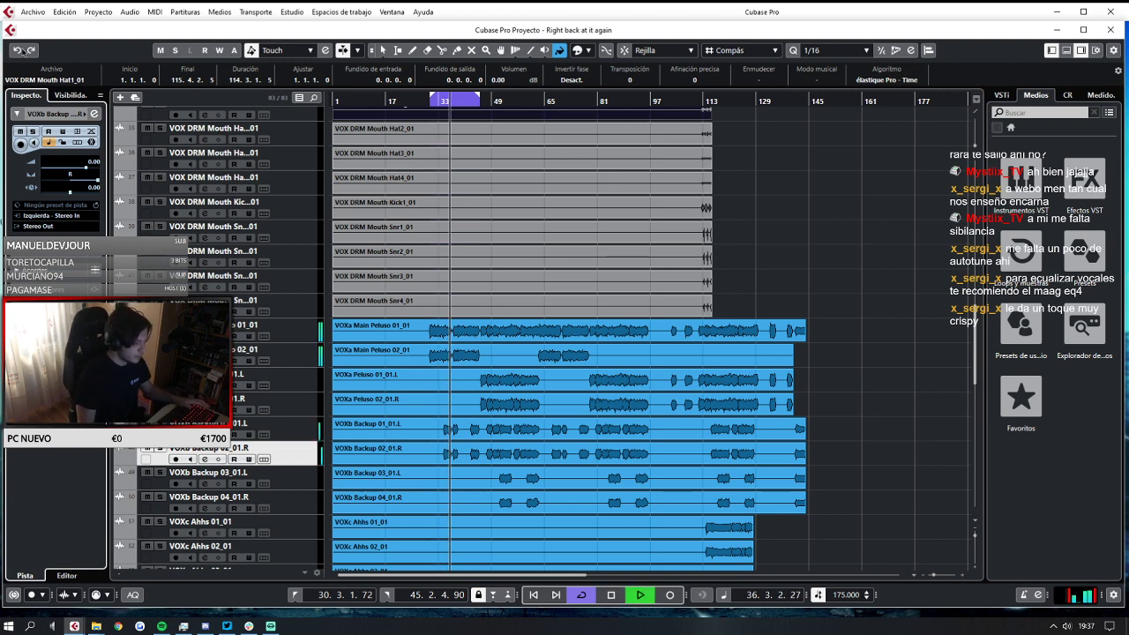
pyautogui.press('space')
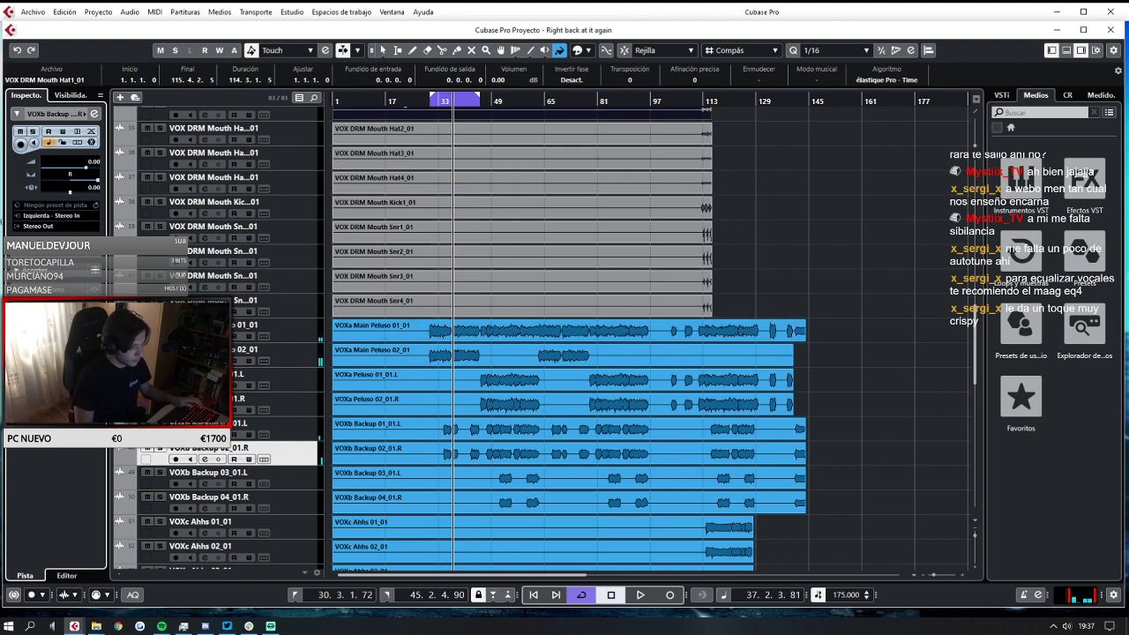
# Copy the SSLComp compressor and FabFilter Pro-Q inserts from the two main vocals to VOXb Backup 01_01.L and VOXb Backup 02_01.R in the MixConsole.
pyautogui.press('F3')
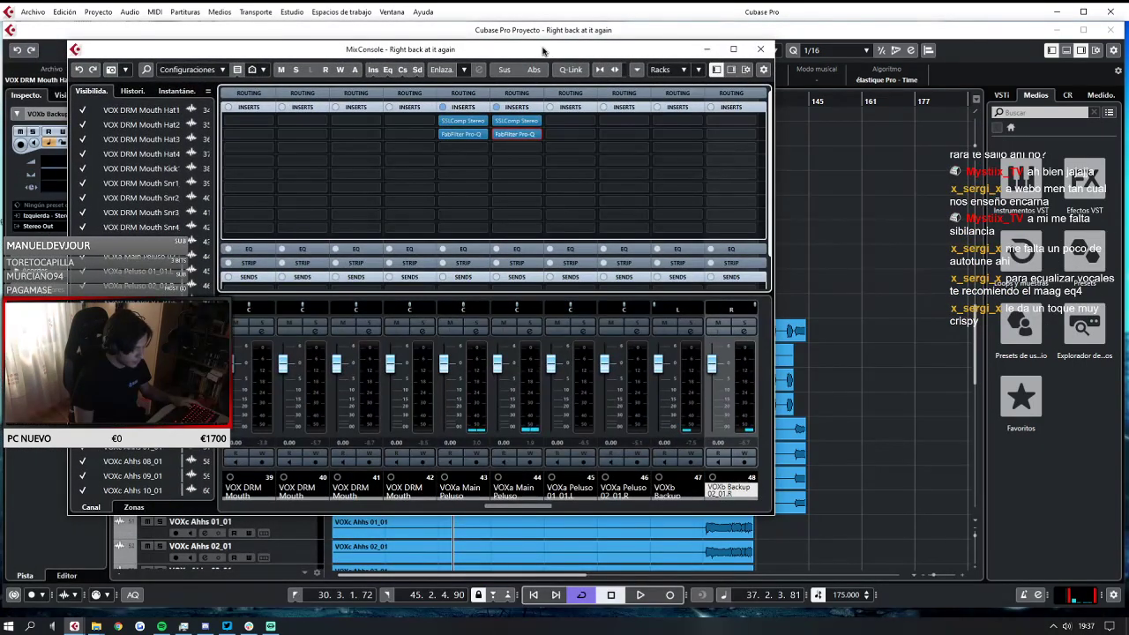
pyautogui.moveTo(543, 50); pyautogui.dragTo(685, 43)
pyautogui.click(190, 433)
pyautogui.press('F3')
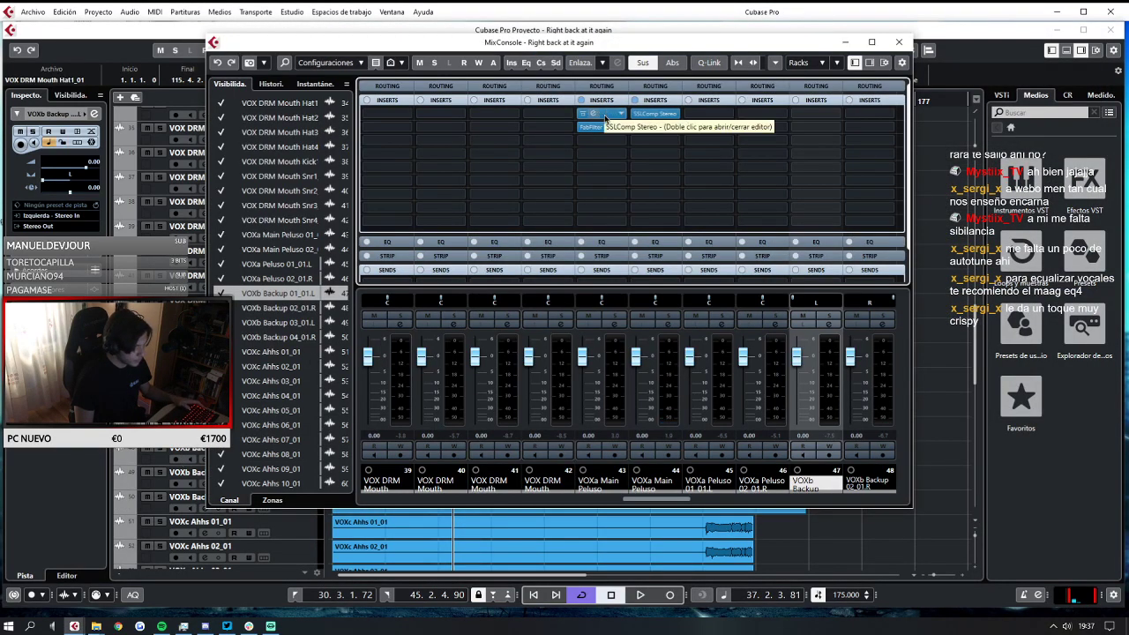
pyautogui.moveTo(605, 118); pyautogui.dragTo(805, 116)
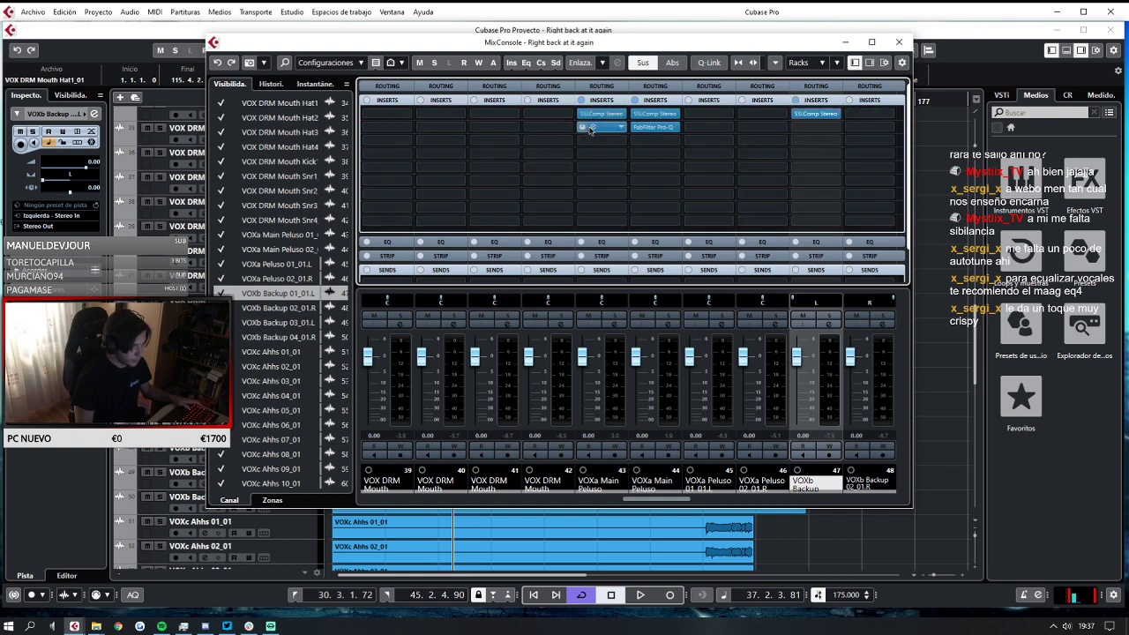
pyautogui.moveTo(589, 128); pyautogui.dragTo(805, 132)
pyautogui.moveTo(654, 114); pyautogui.dragTo(854, 110)
pyautogui.moveTo(654, 127); pyautogui.dragTo(866, 129)
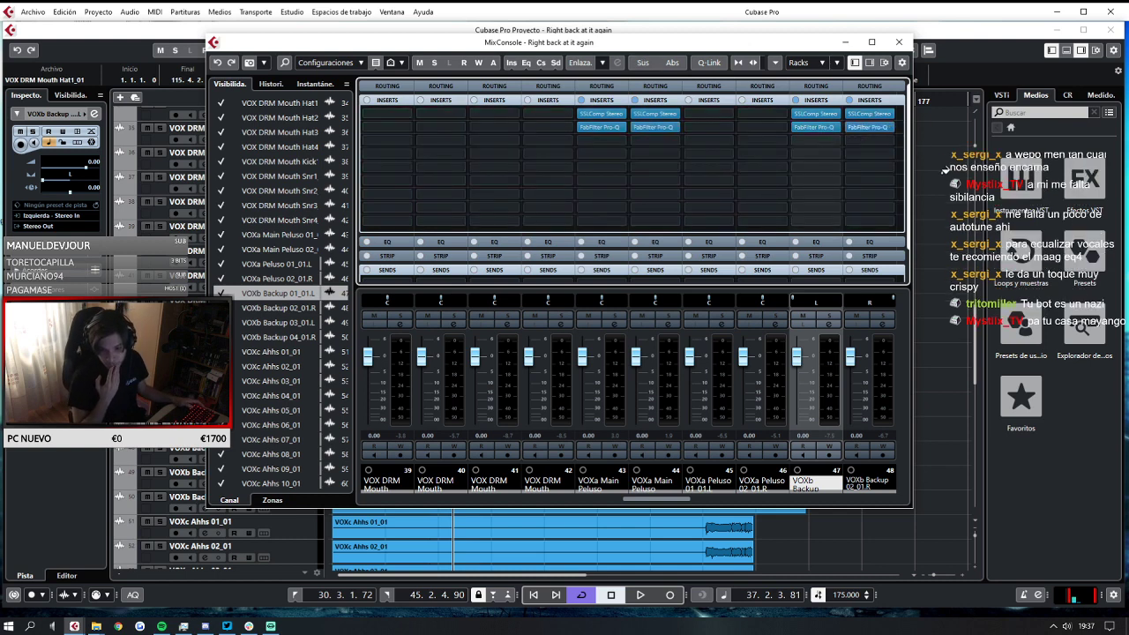
# Close the MixConsole, play the processed backing vocals with the mix and return the playhead to just before the cycle.
pyautogui.press('space')
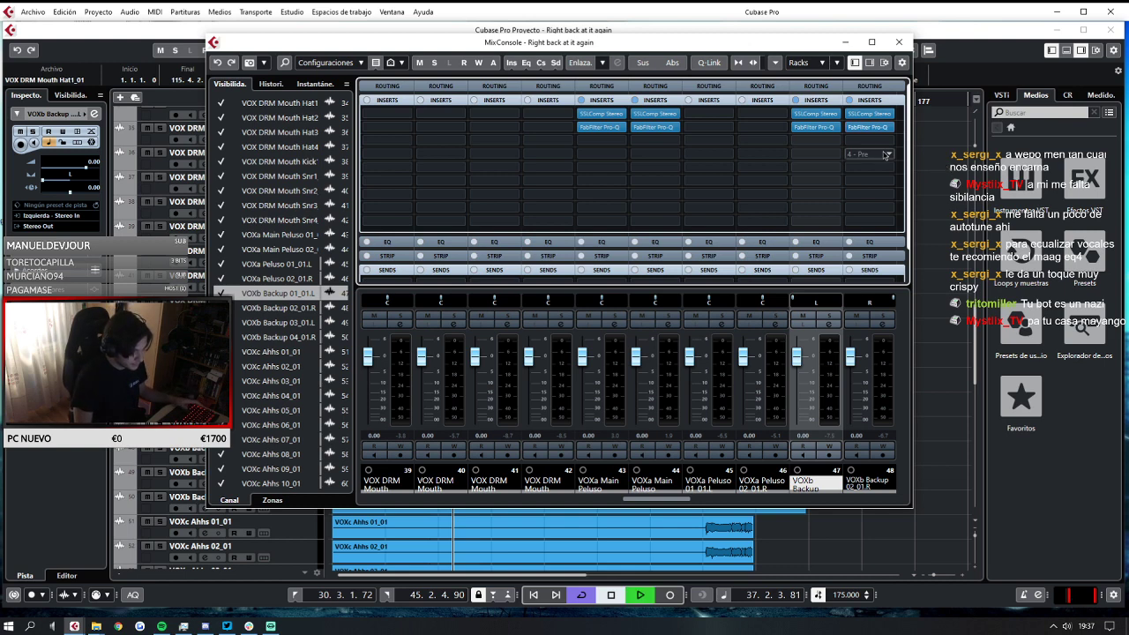
pyautogui.click(899, 41)
pyautogui.press('space')
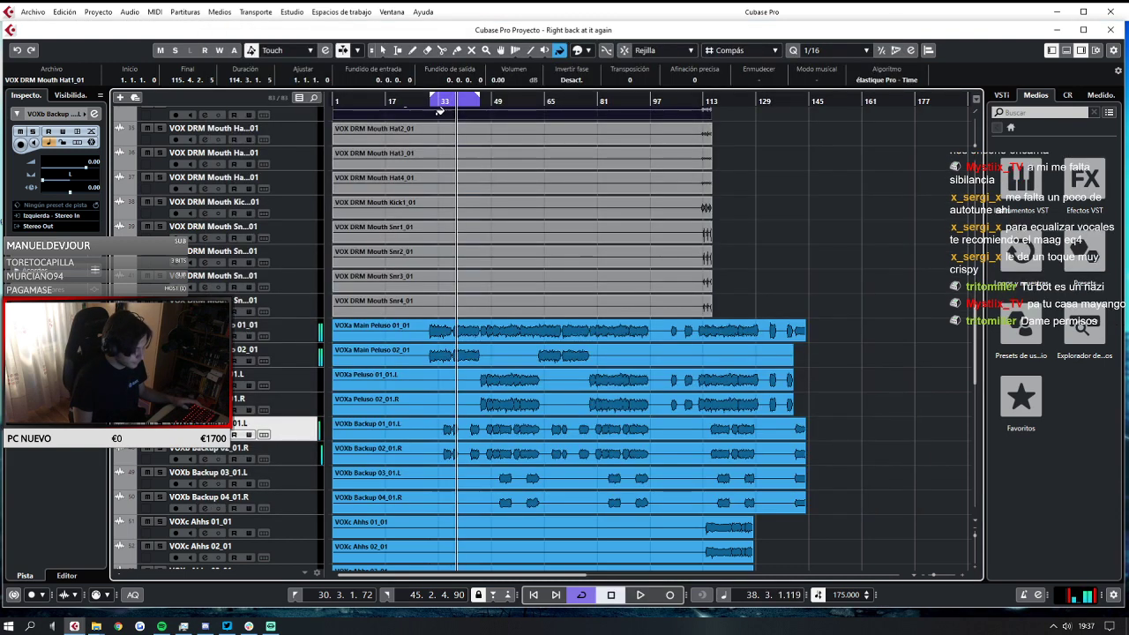
pyautogui.click(424, 103)
pyautogui.press('space')
pyautogui.press('space')
# Add a stereo group track named BUS.Vocals, routed to Stereo Out, inside the group channels folder.
pyautogui.scroll(-6, 253, 383)
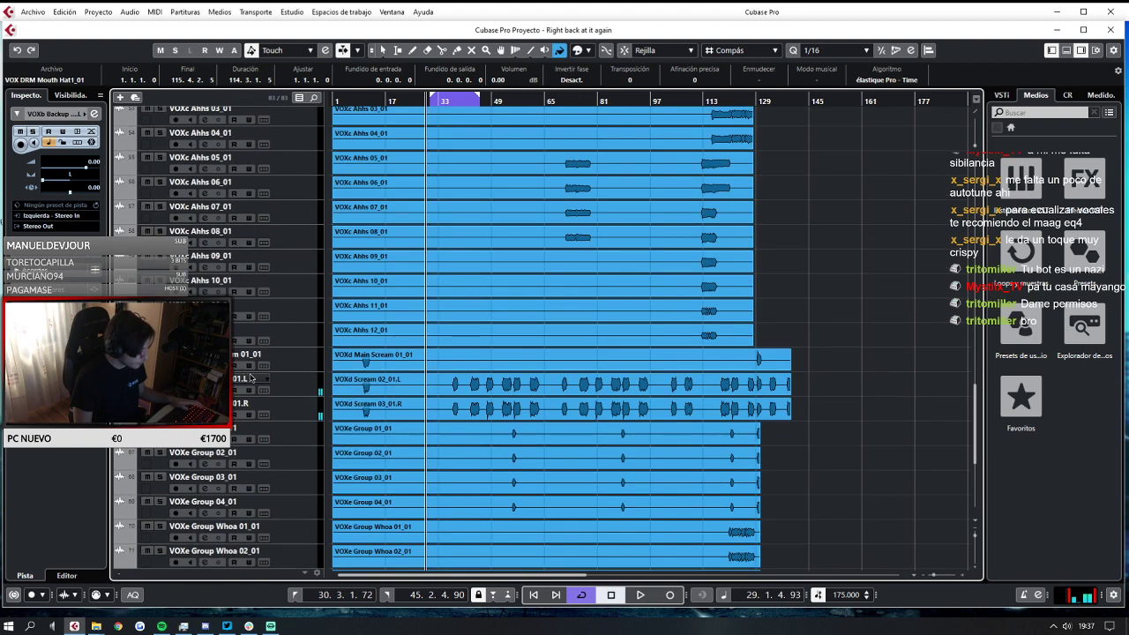
pyautogui.scroll(-3, 238, 389)
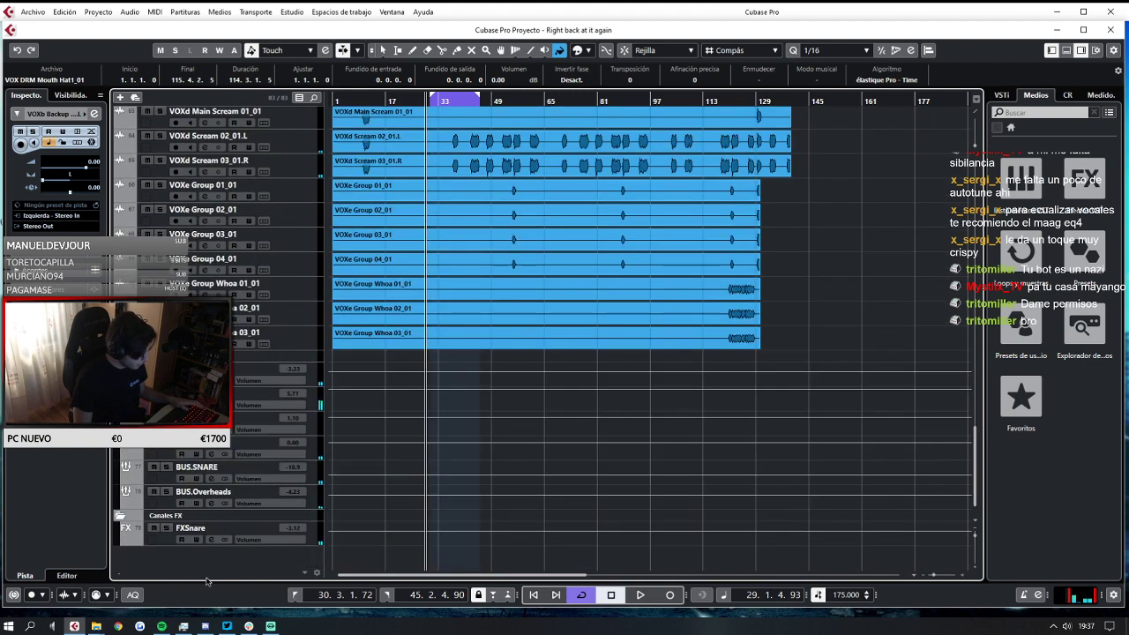
pyautogui.rightClick(186, 565)
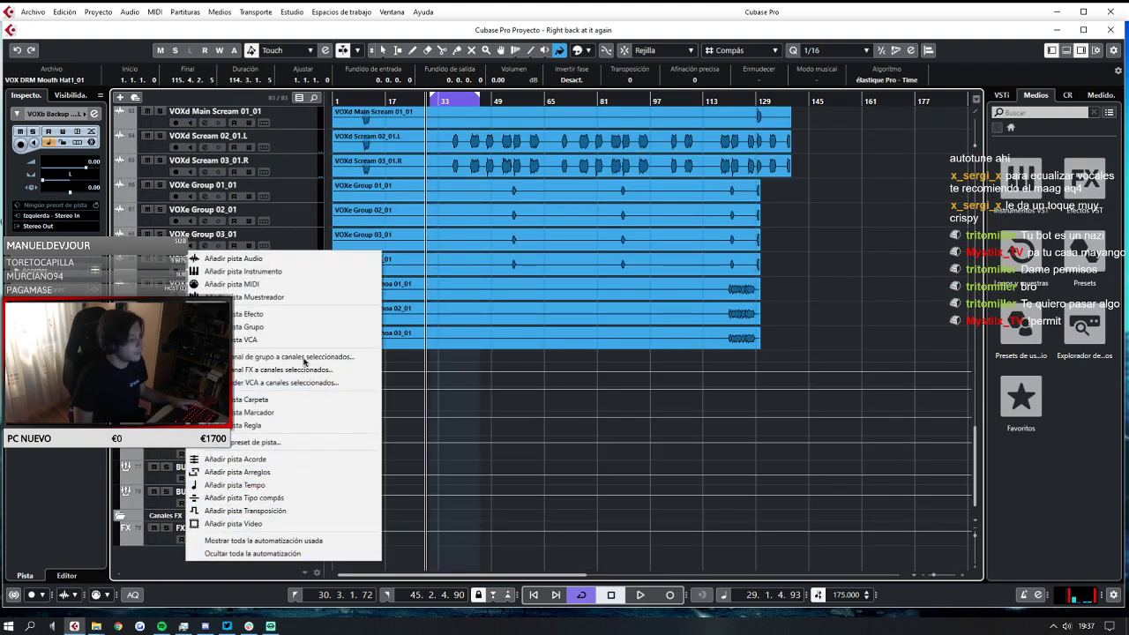
pyautogui.click(271, 328)
pyautogui.write('BUS')
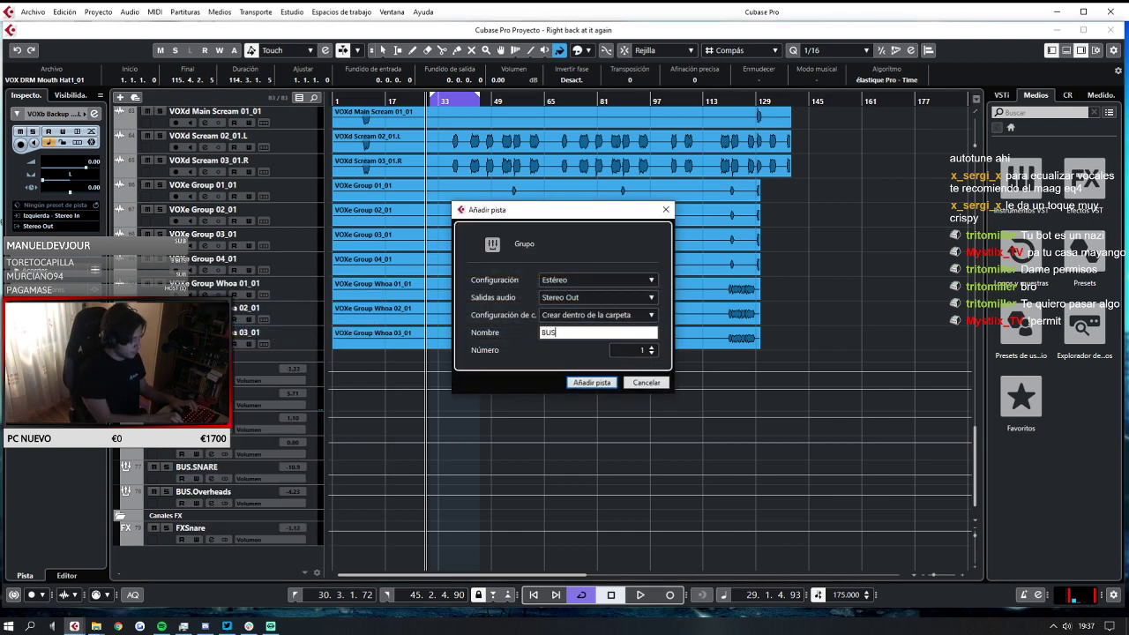
pyautogui.write('.Vocals')
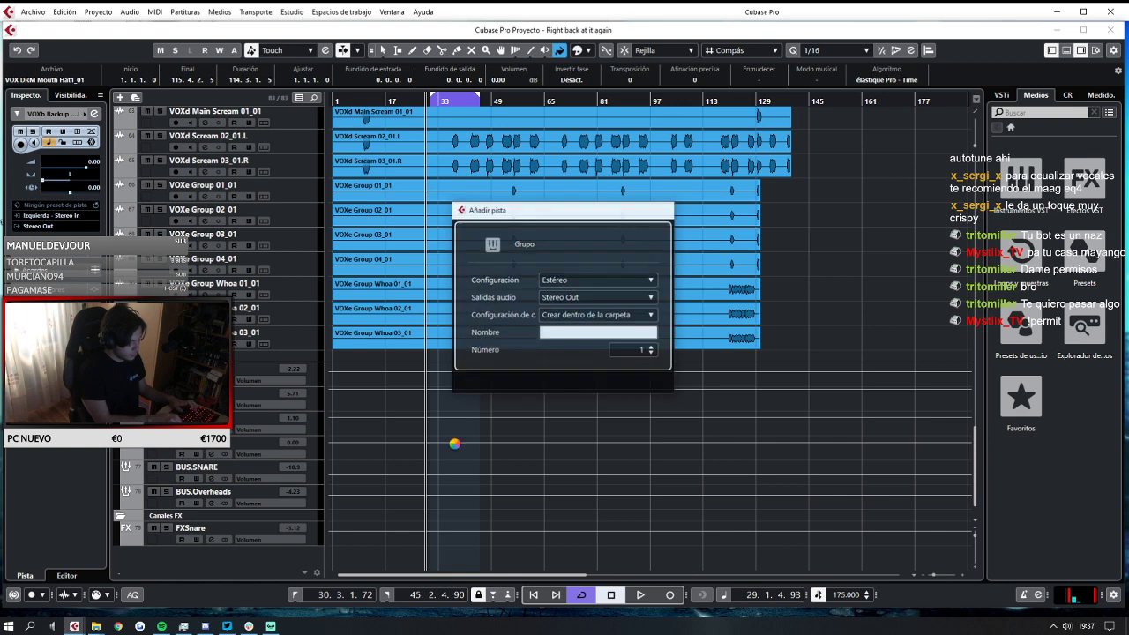
pyautogui.press('Return')
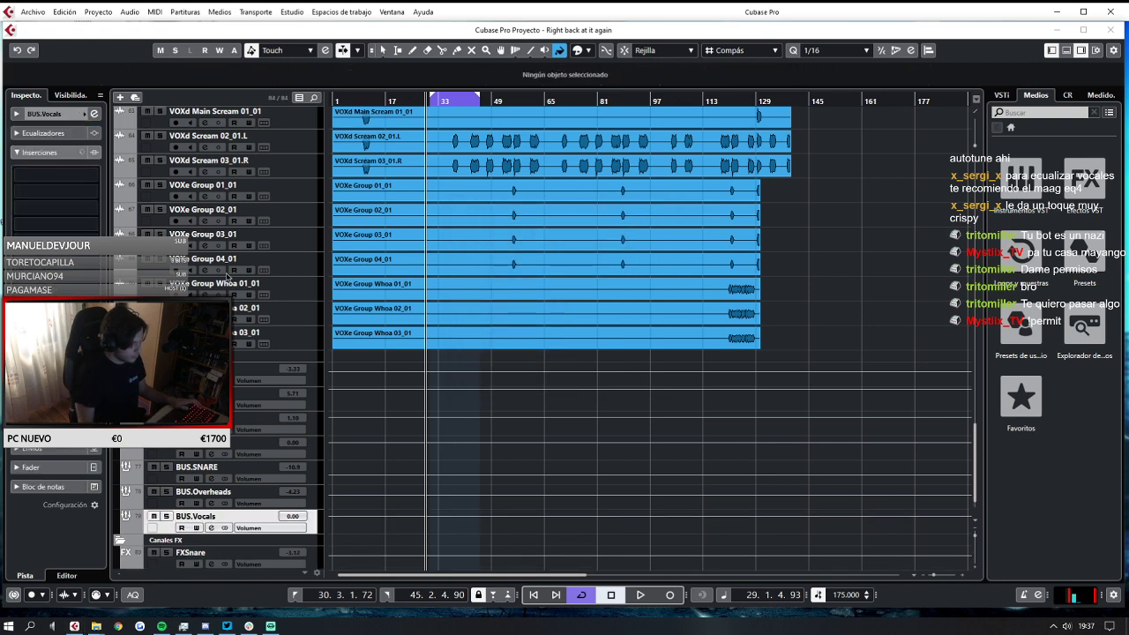
pyautogui.click(31, 11)
pyautogui.press('Escape')
# Add a stereo FX track named FXVOX with no effect loaded, routed to Stereo Out.
pyautogui.scroll(-1, 205, 547)
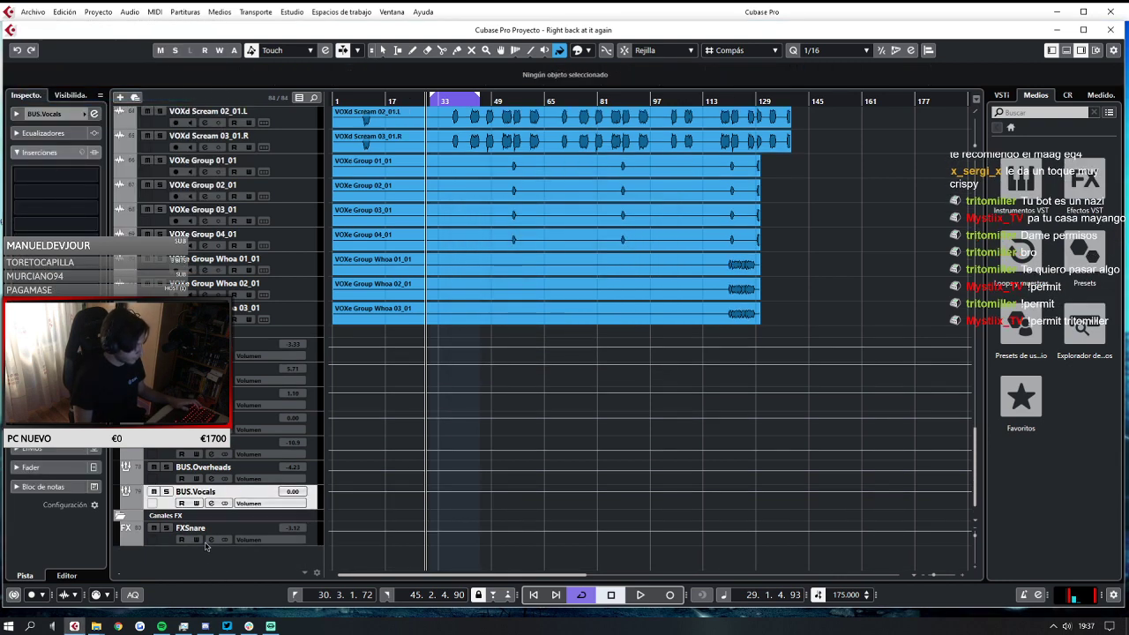
pyautogui.rightClick(205, 546)
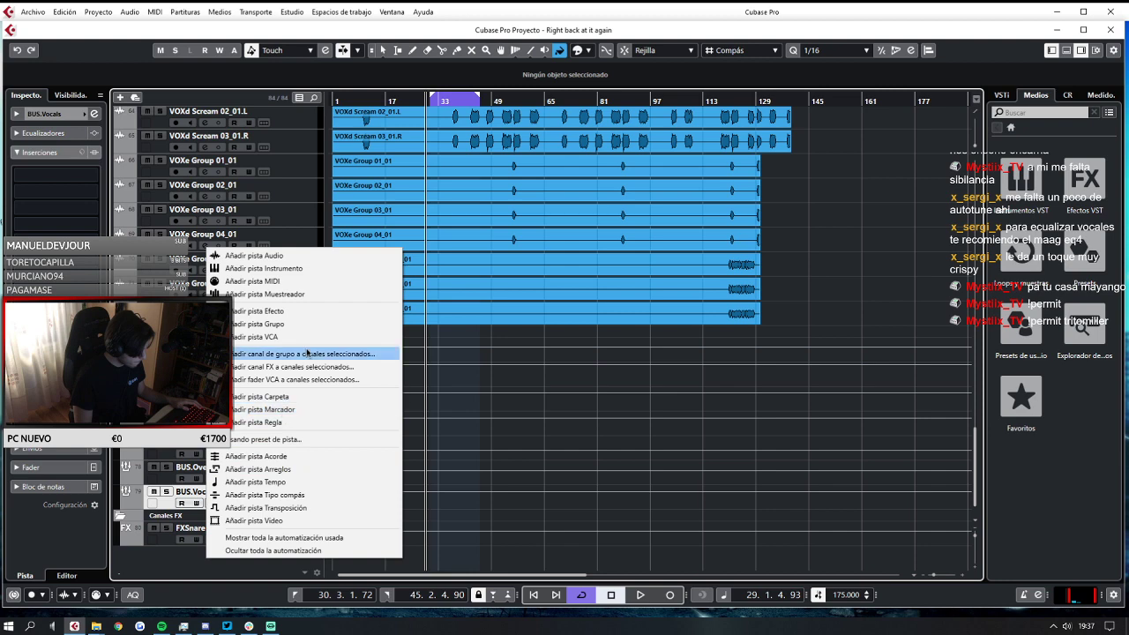
pyautogui.click(308, 312)
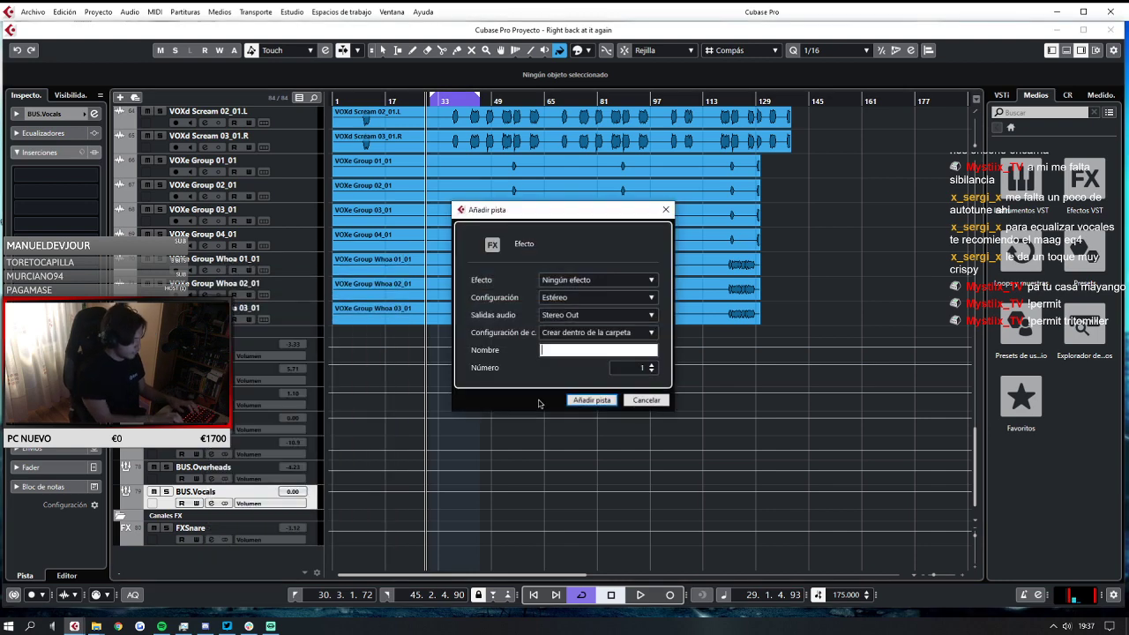
pyautogui.write('FXB')
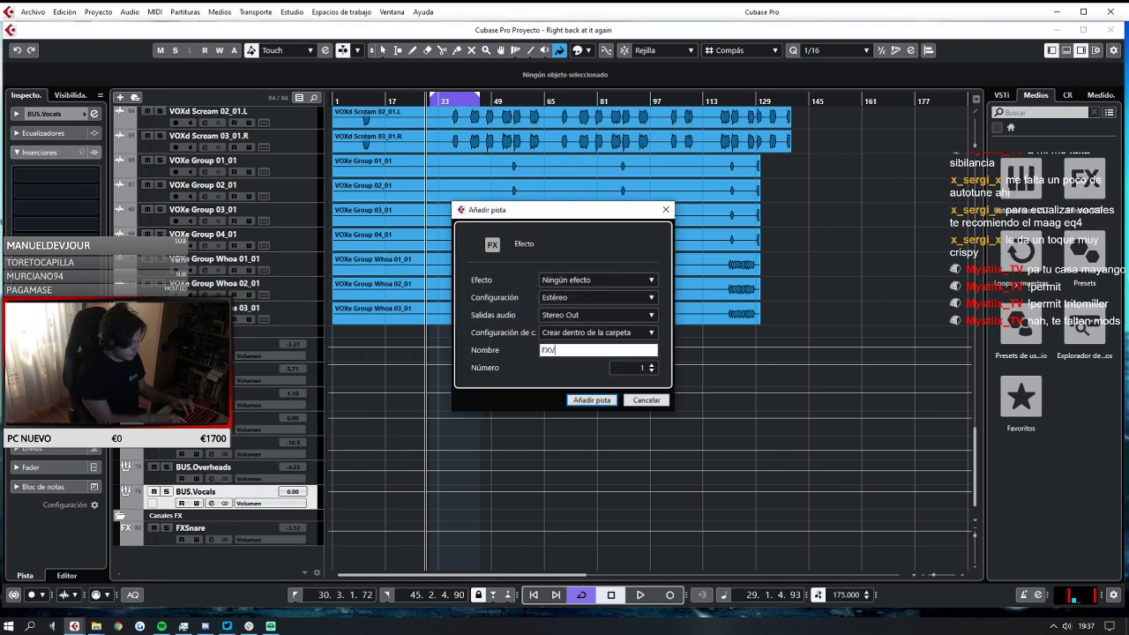
pyautogui.write('OX')
pyautogui.press('Return')
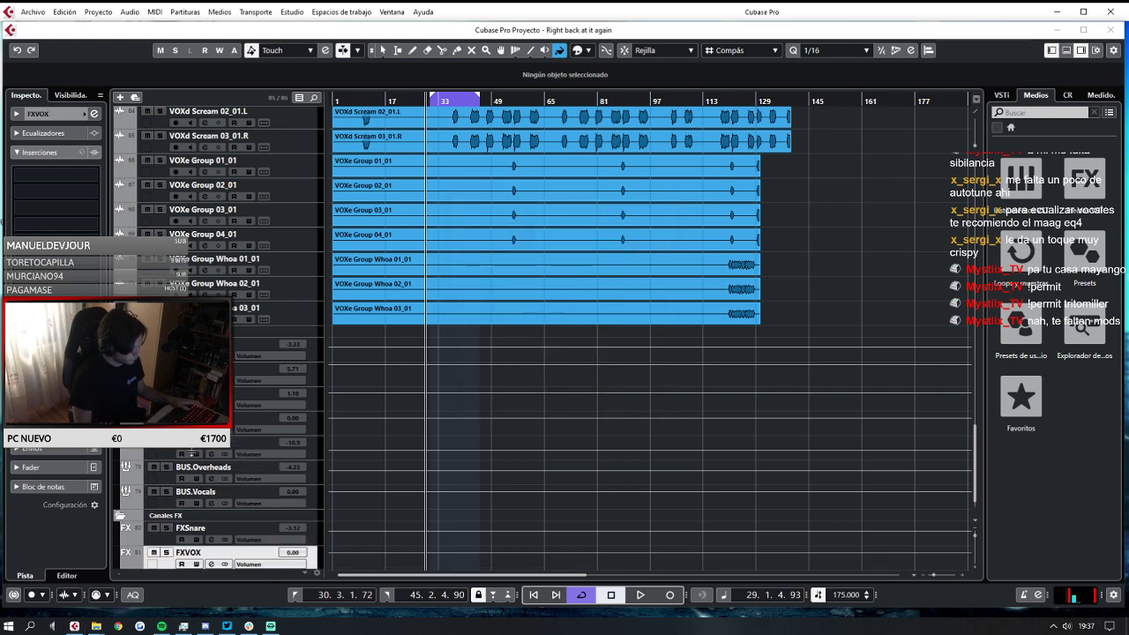
# Select the first VOXa main vocal track, play the mix into the cycle range and stop at about bar 36.
pyautogui.scroll(9, 653, 338)
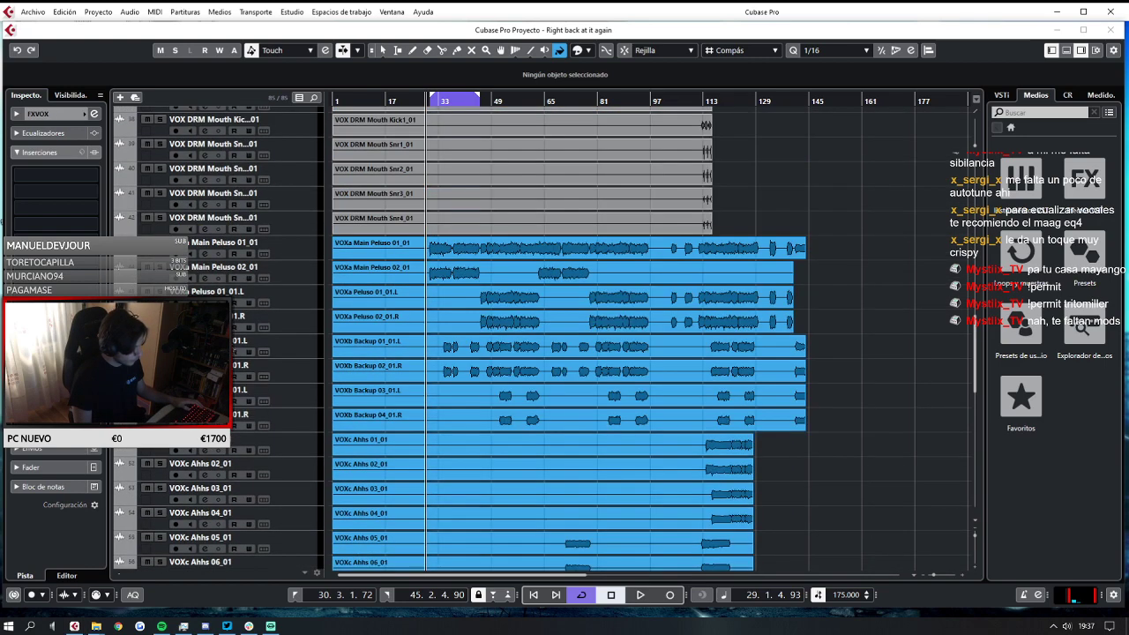
pyautogui.click(306, 254)
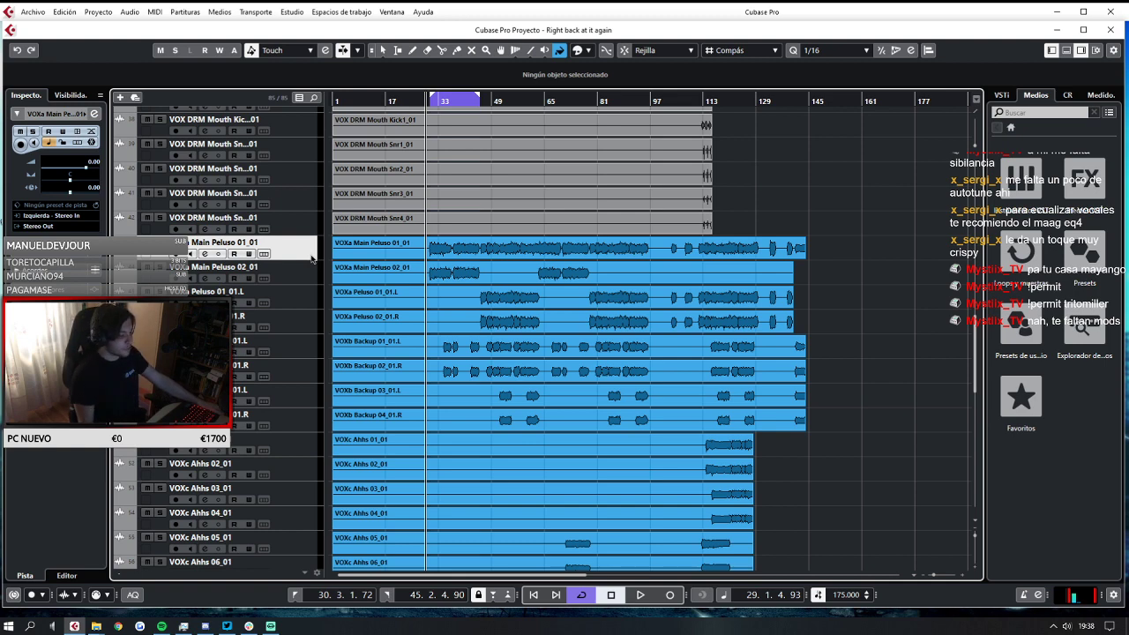
pyautogui.press('space')
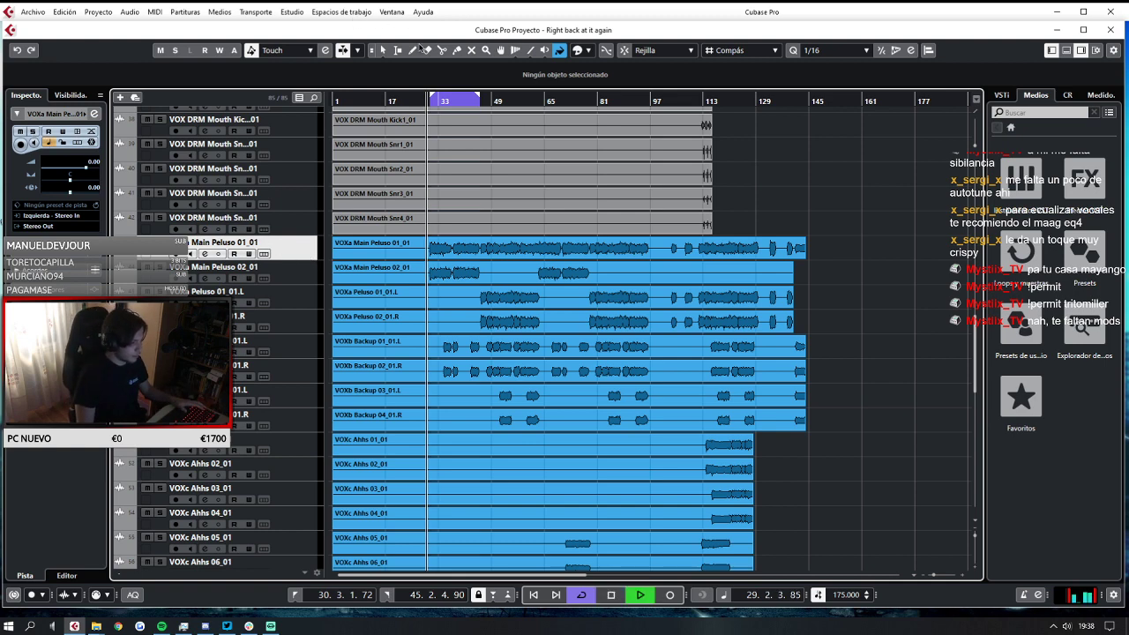
pyautogui.click(443, 99)
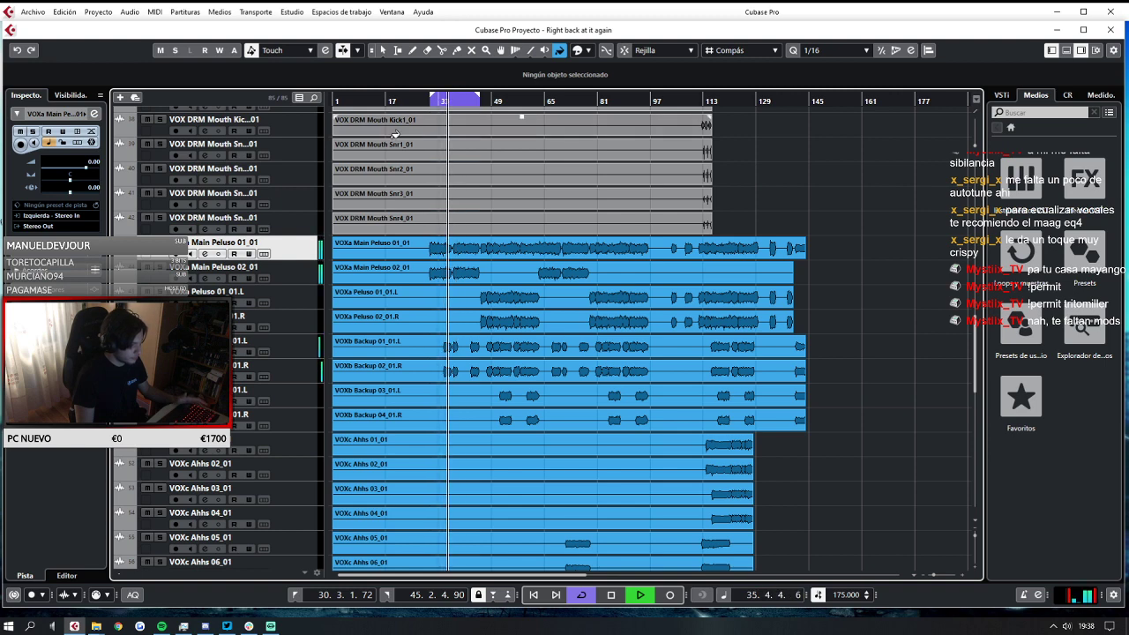
pyautogui.press('space')
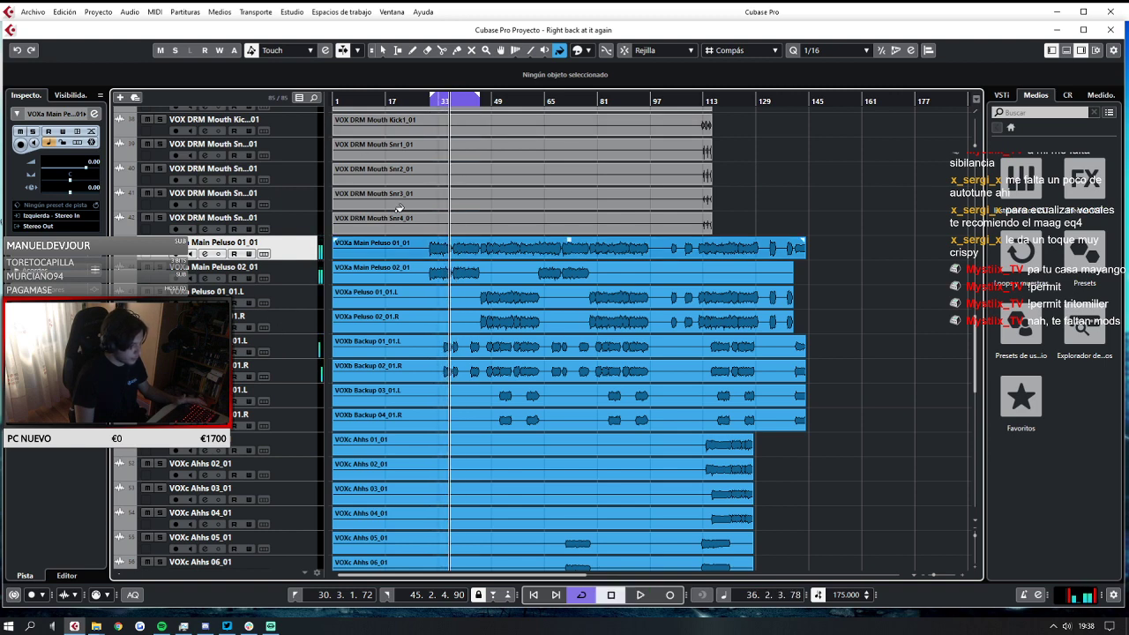
# Return the playhead to the cycle start and route both VOXa main vocals, VOXb Backup 01_01.L and VOXb Backup 02_01.R to BUS.Vocals.
pyautogui.click(432, 101)
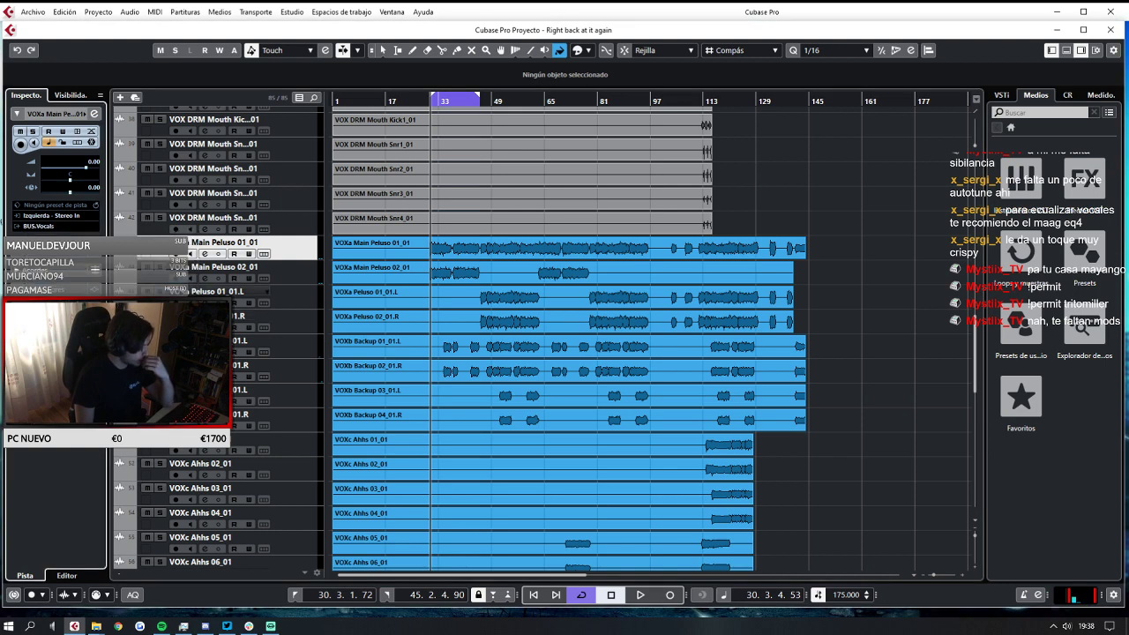
pyautogui.press('Down')
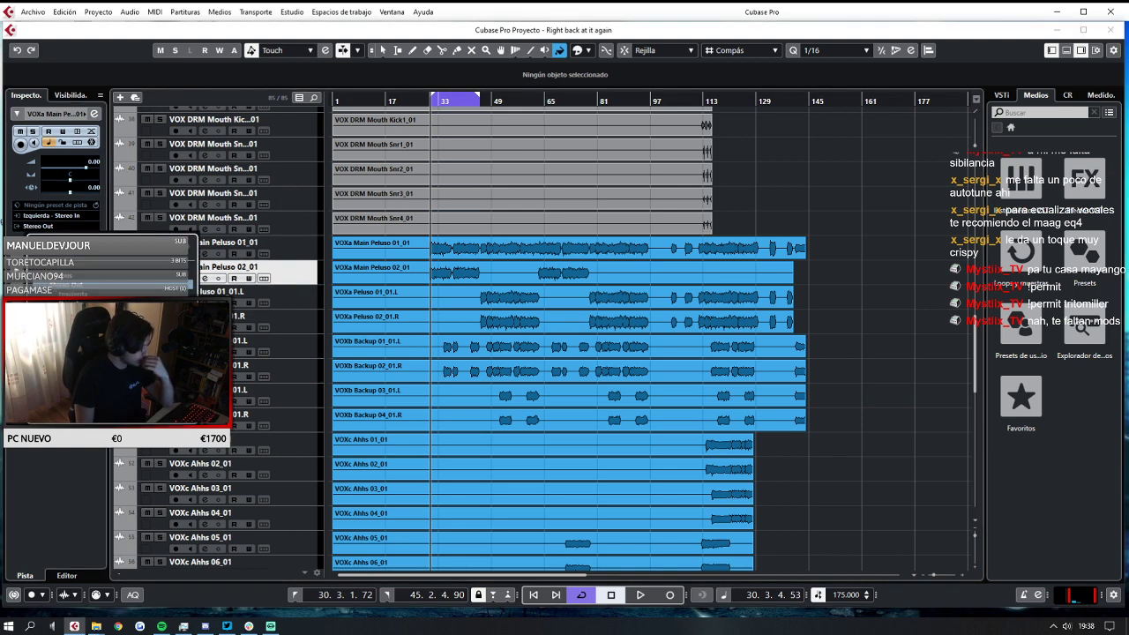
pyautogui.press('Down')
pyautogui.press('Down')
pyautogui.press('Down')
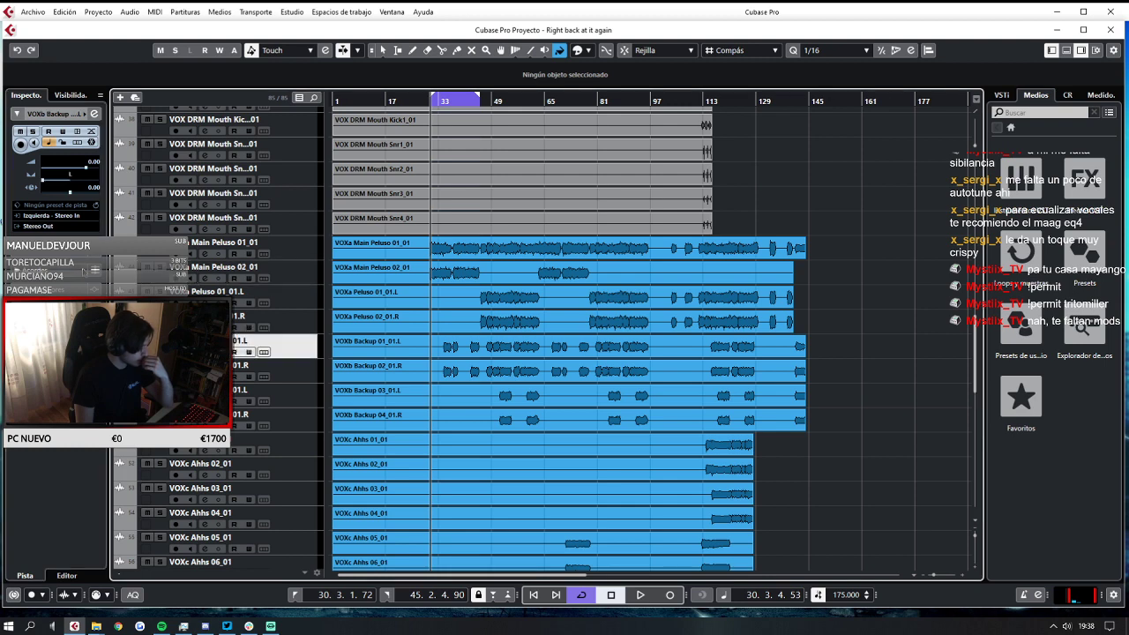
pyautogui.click(63, 228)
pyautogui.click(79, 322)
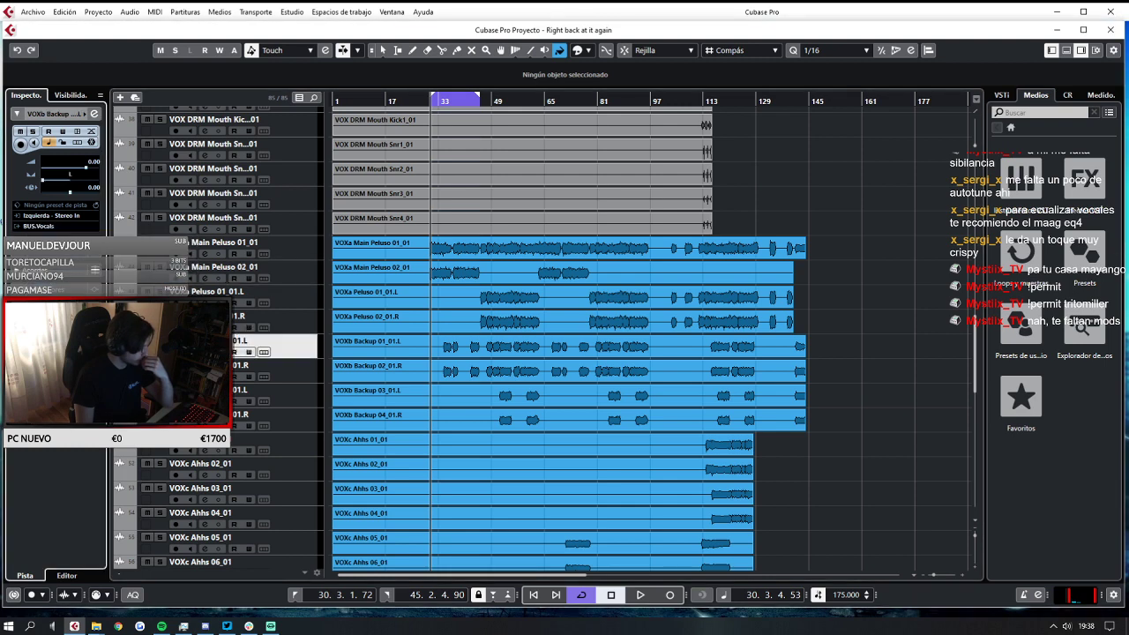
pyautogui.press('Down')
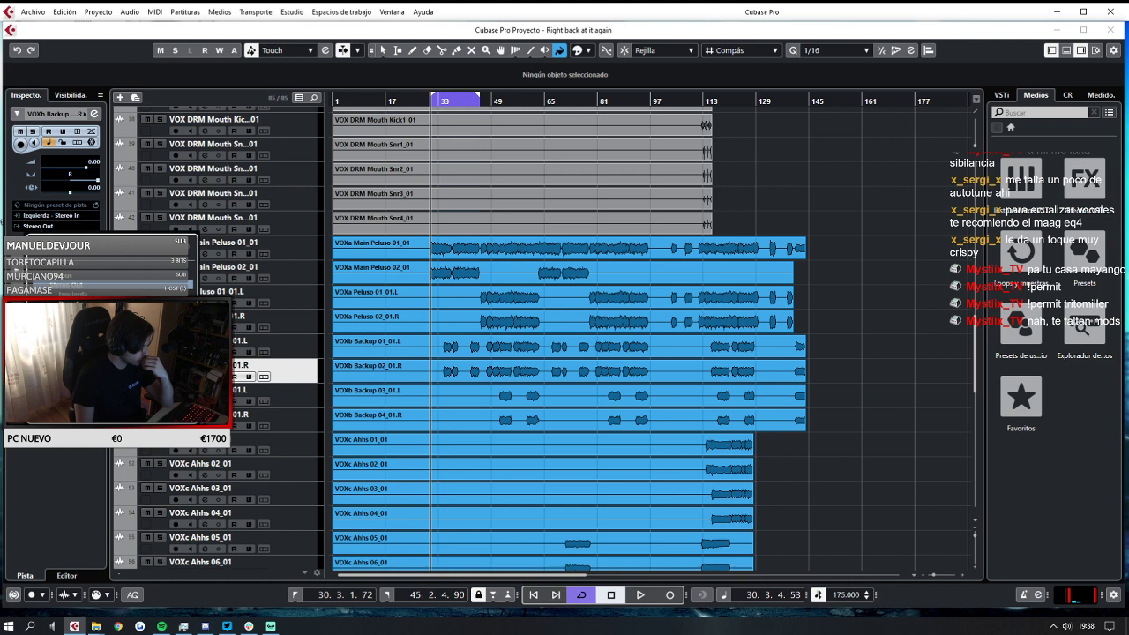
pyautogui.click(79, 322)
# Play the vocals through the new bus with VOXb Backup 01_01.L selected, and stop at about bar 35.
pyautogui.press('space')
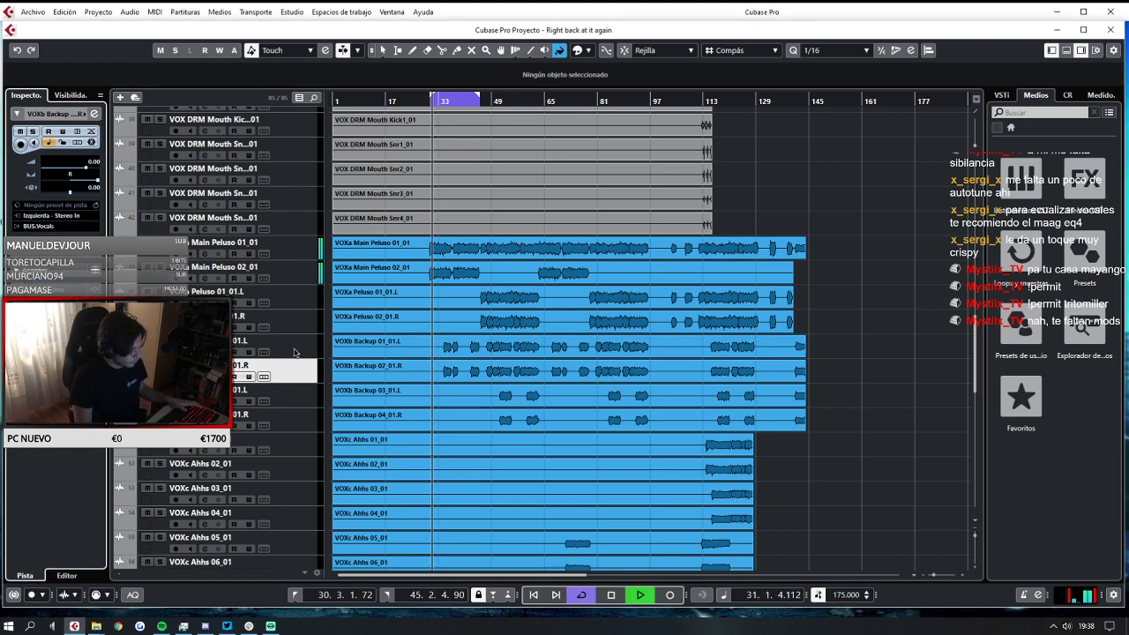
pyautogui.press('Up')
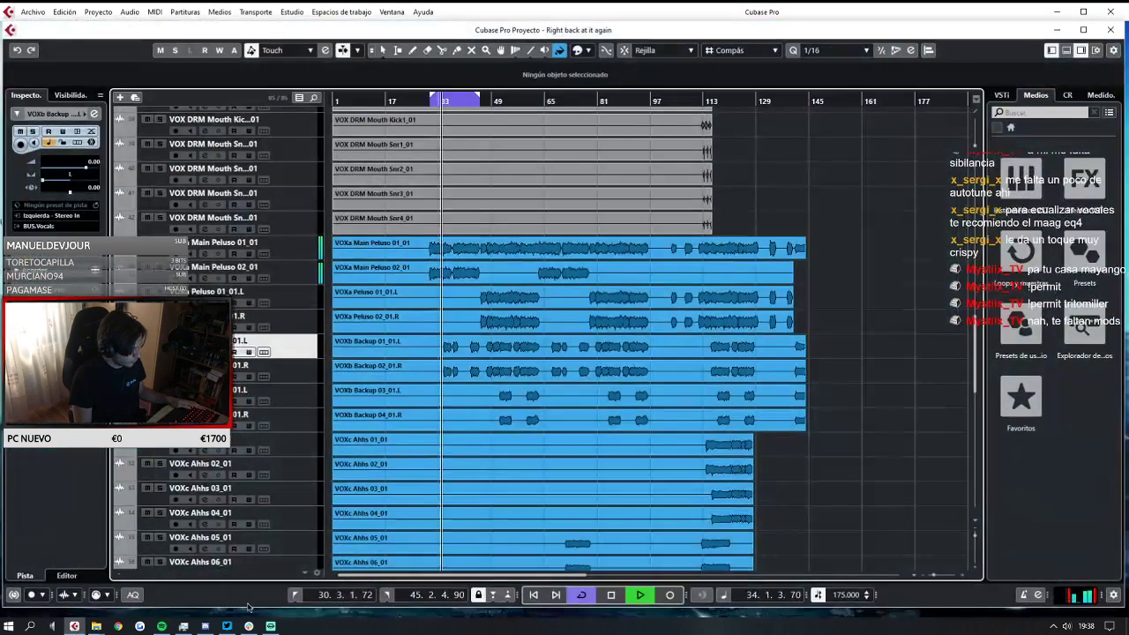
pyautogui.press('space')
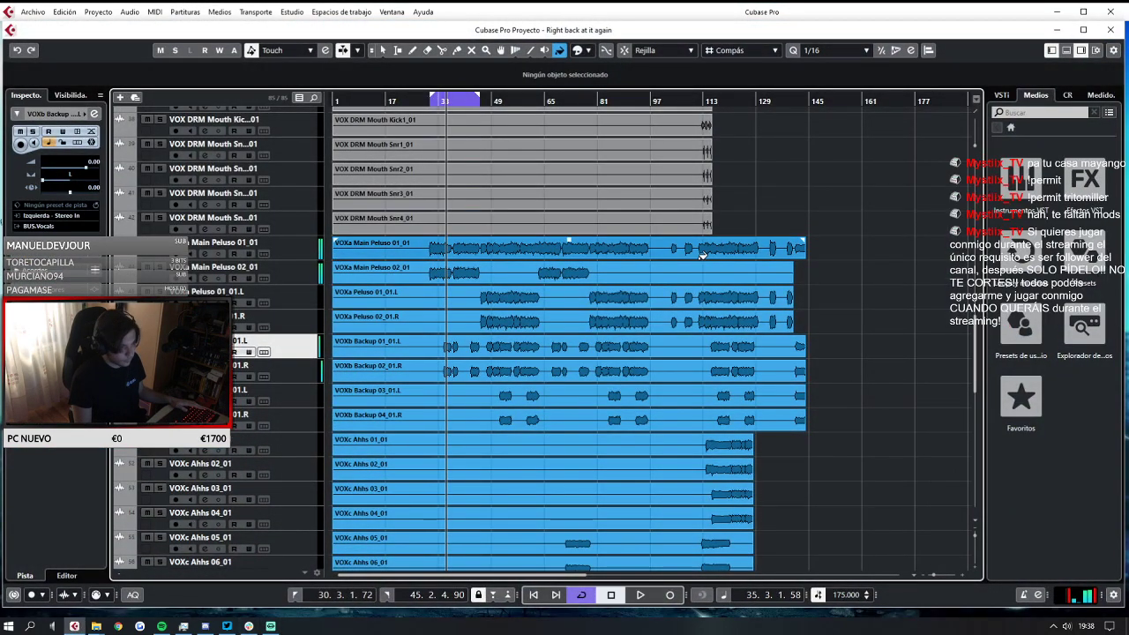
# Open the MixConsole, bring the VOXb Backup and VOXc Ahhs channels into view, and reposition the mixer window.
pyautogui.click(333, 13)
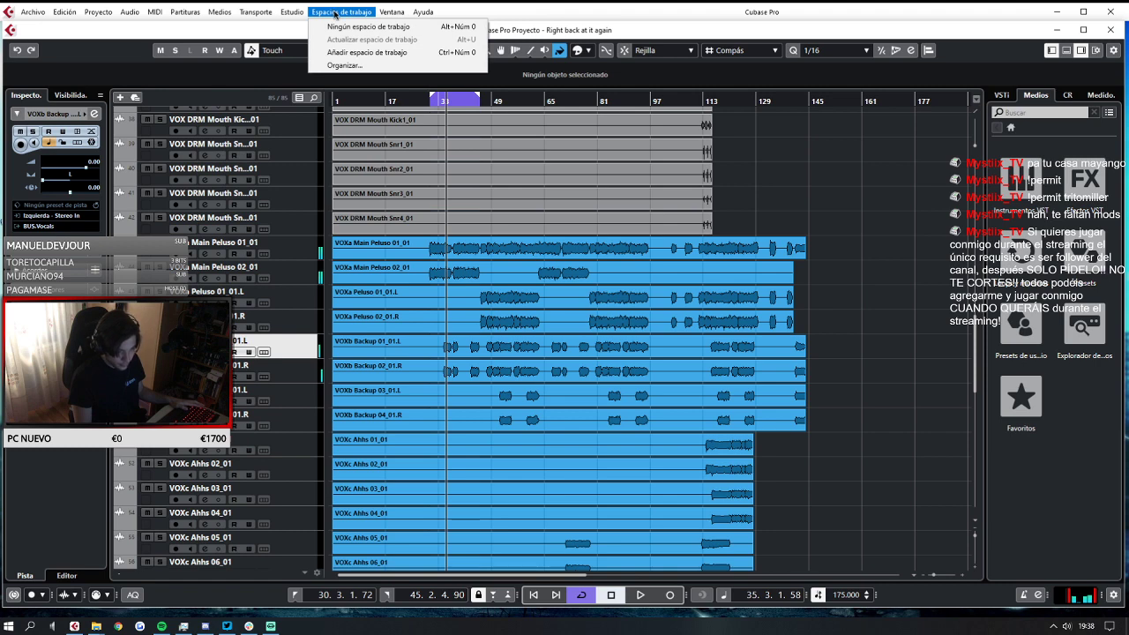
pyautogui.moveTo(388, 12)
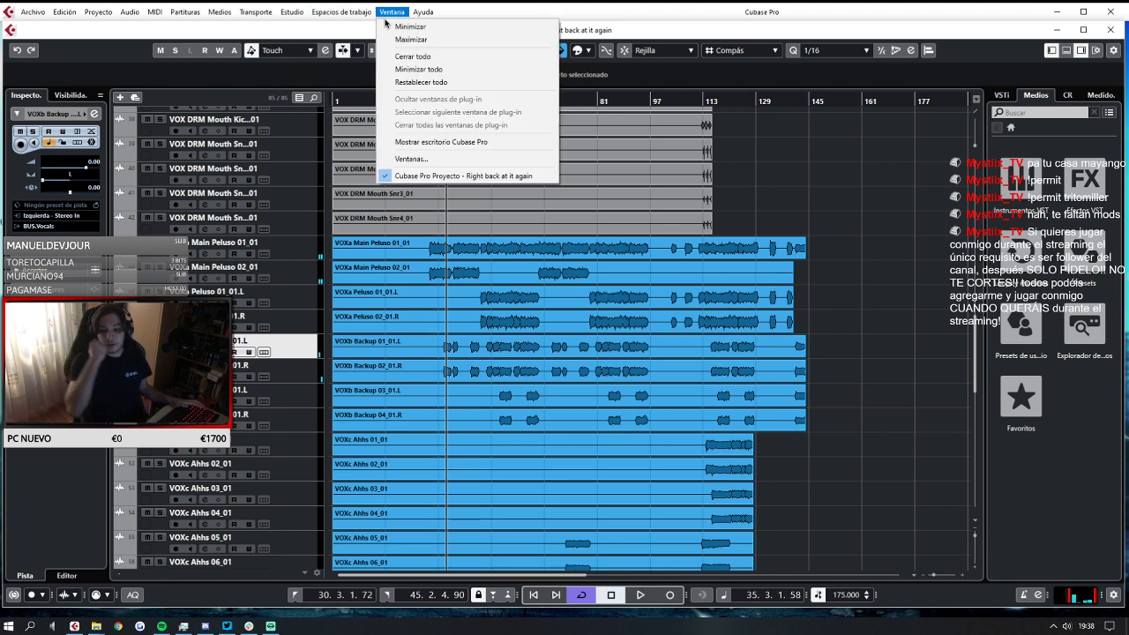
pyautogui.moveTo(341, 11)
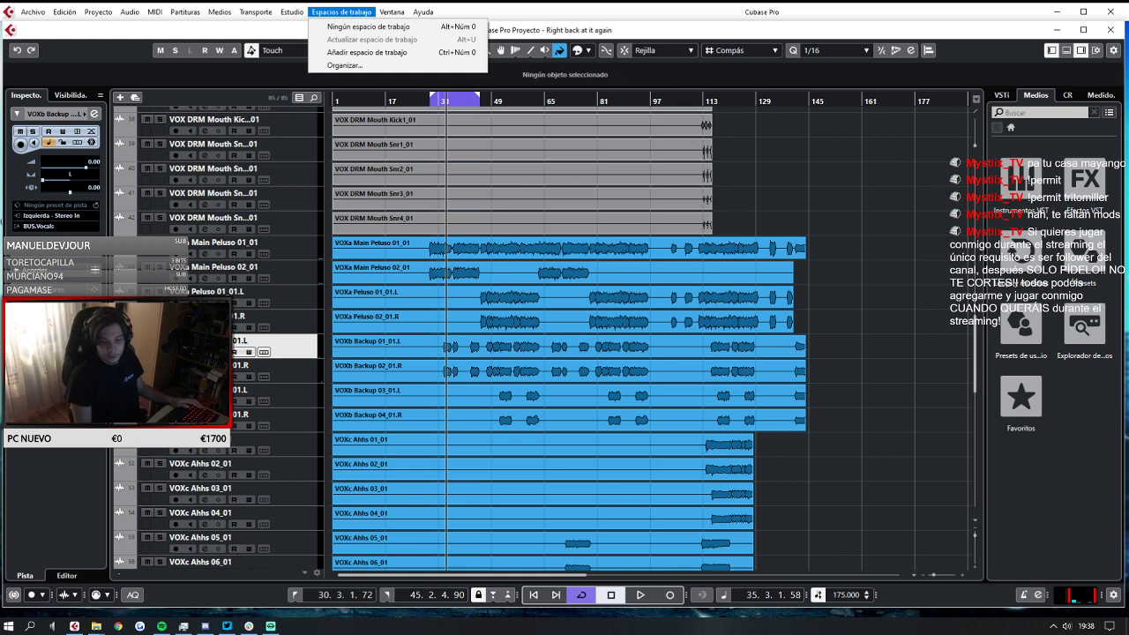
pyautogui.moveTo(291, 14)
pyautogui.click(313, 44)
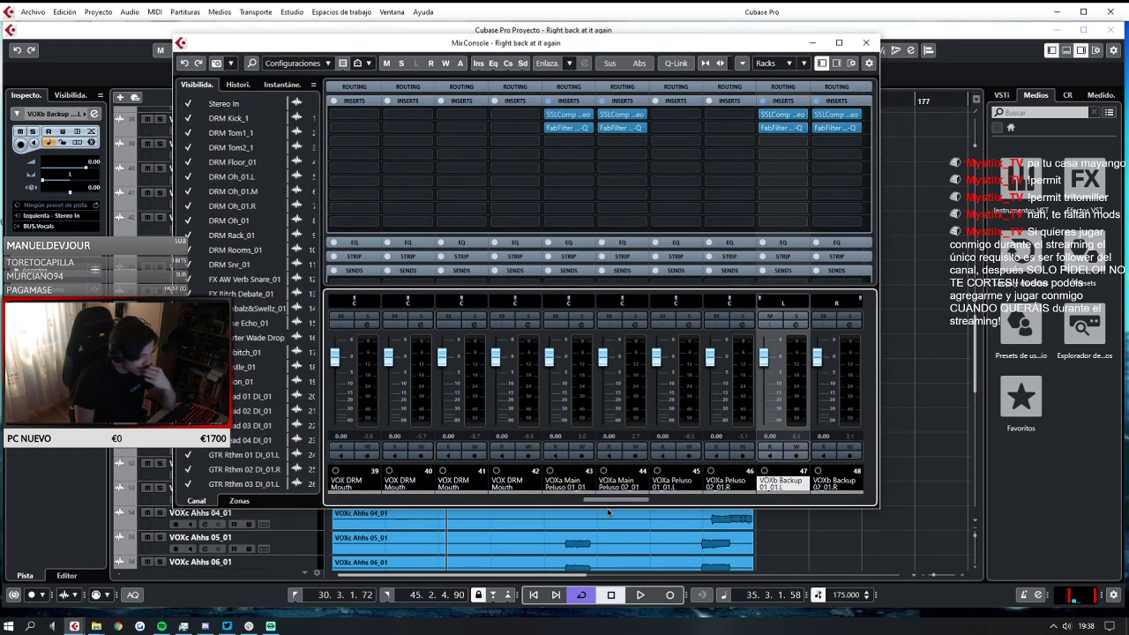
pyautogui.moveTo(609, 503); pyautogui.dragTo(655, 502)
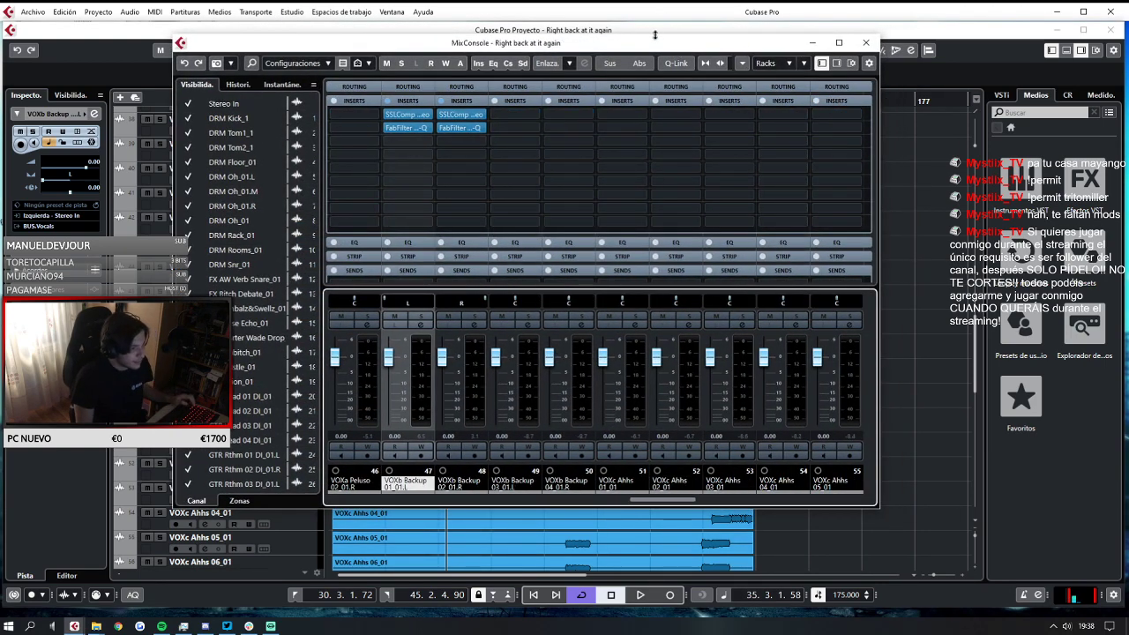
pyautogui.moveTo(651, 47); pyautogui.dragTo(722, 68)
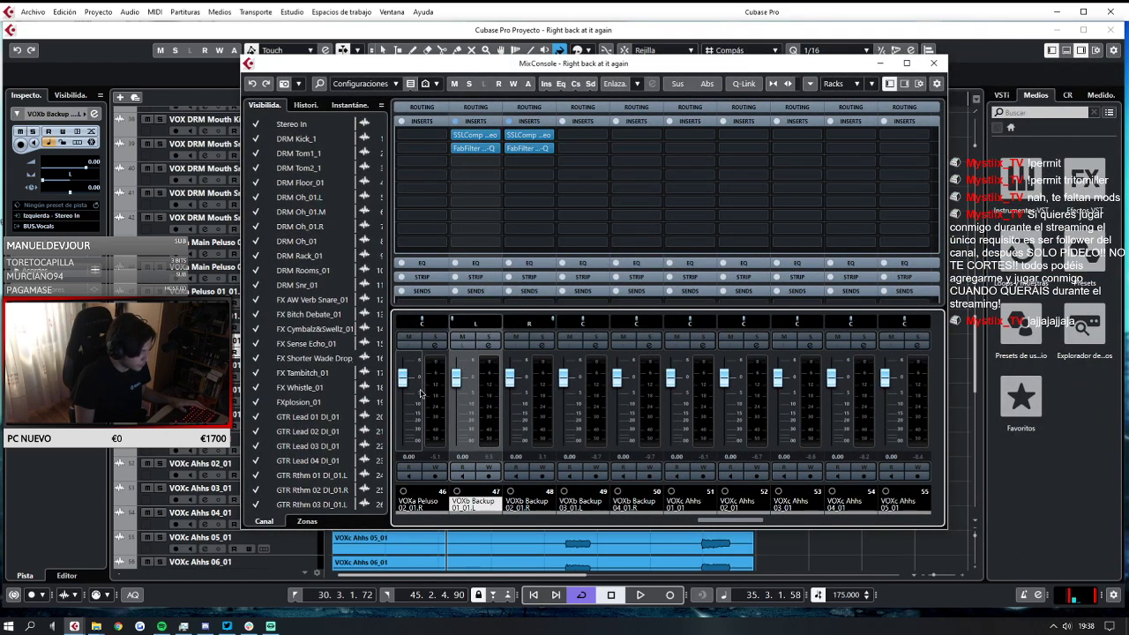
# Resume playback and move the MixConsole out of the way of the arrangement.
pyautogui.press('space')
pyautogui.moveTo(555, 65); pyautogui.dragTo(538, 441)
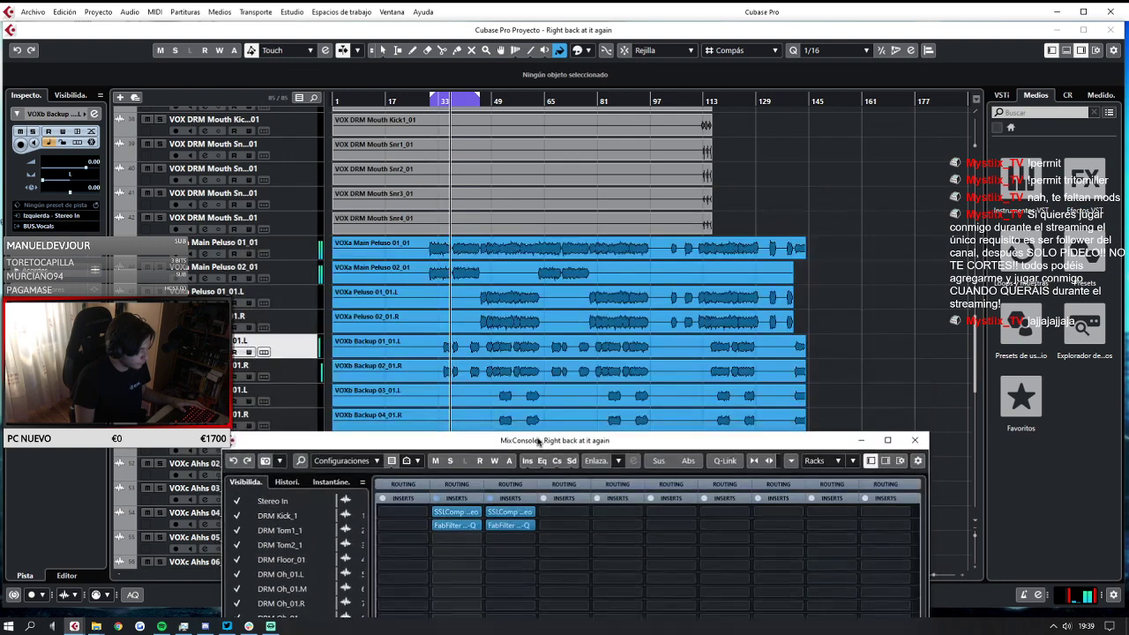
pyautogui.press('F3')
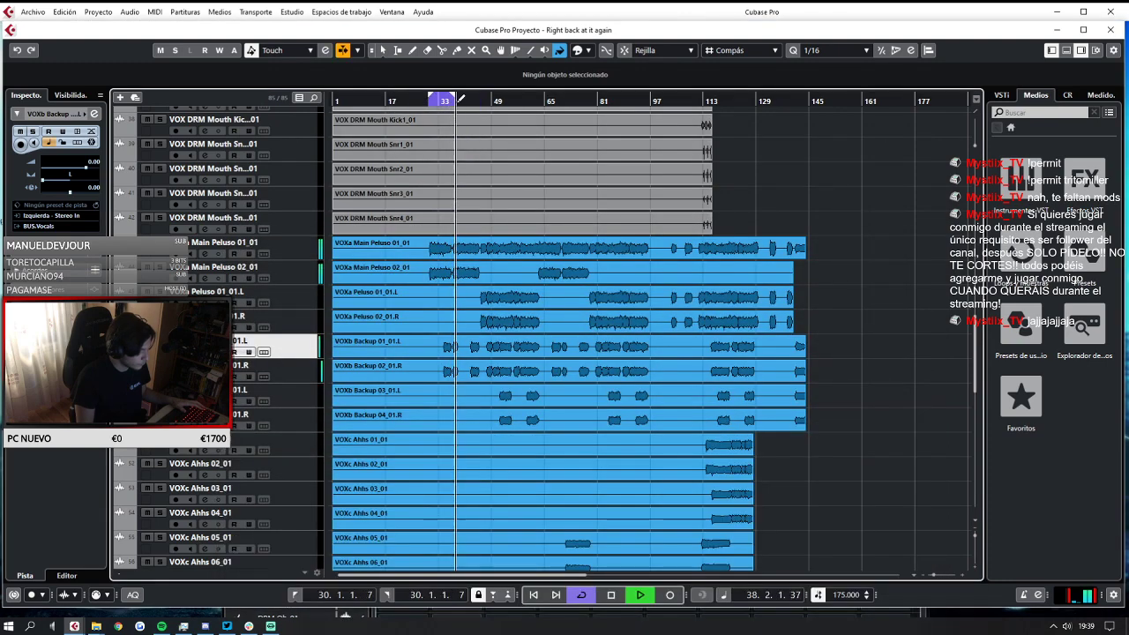
# Stop playback and redefine the cycle range to about bar 34 to bar 38, around the first VOXb Backup phrases.
pyautogui.moveTo(458, 100); pyautogui.dragTo(451, 123)
pyautogui.scroll(4, 457, 105)
pyautogui.press('space')
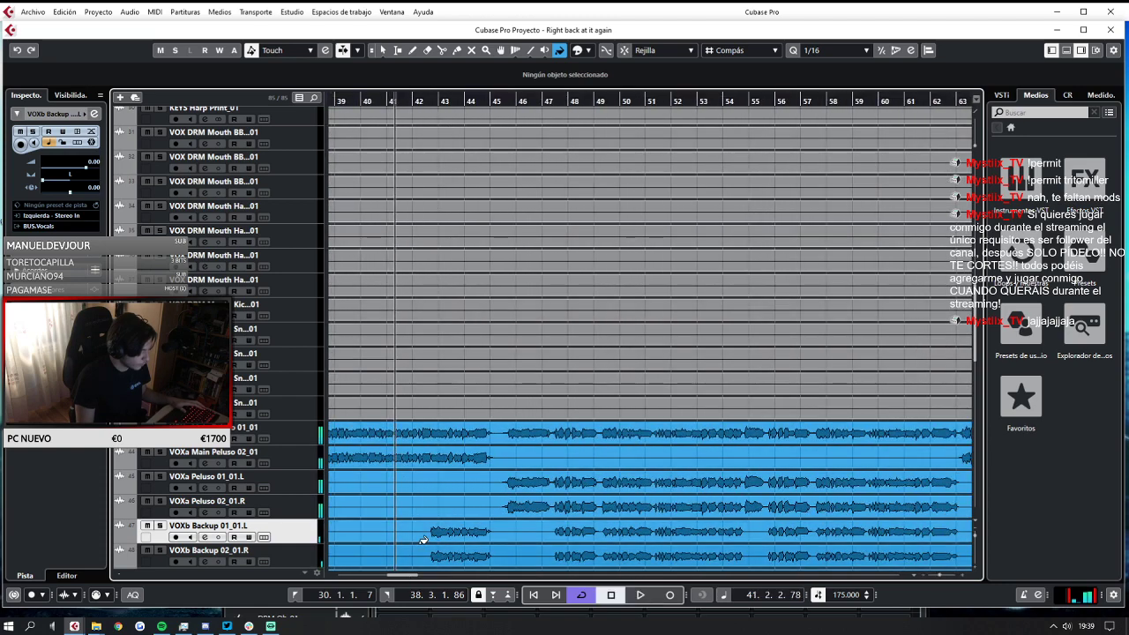
pyautogui.scroll(-4, 422, 540)
pyautogui.moveTo(404, 575); pyautogui.dragTo(391, 575)
pyautogui.moveTo(501, 99); pyautogui.dragTo(586, 119)
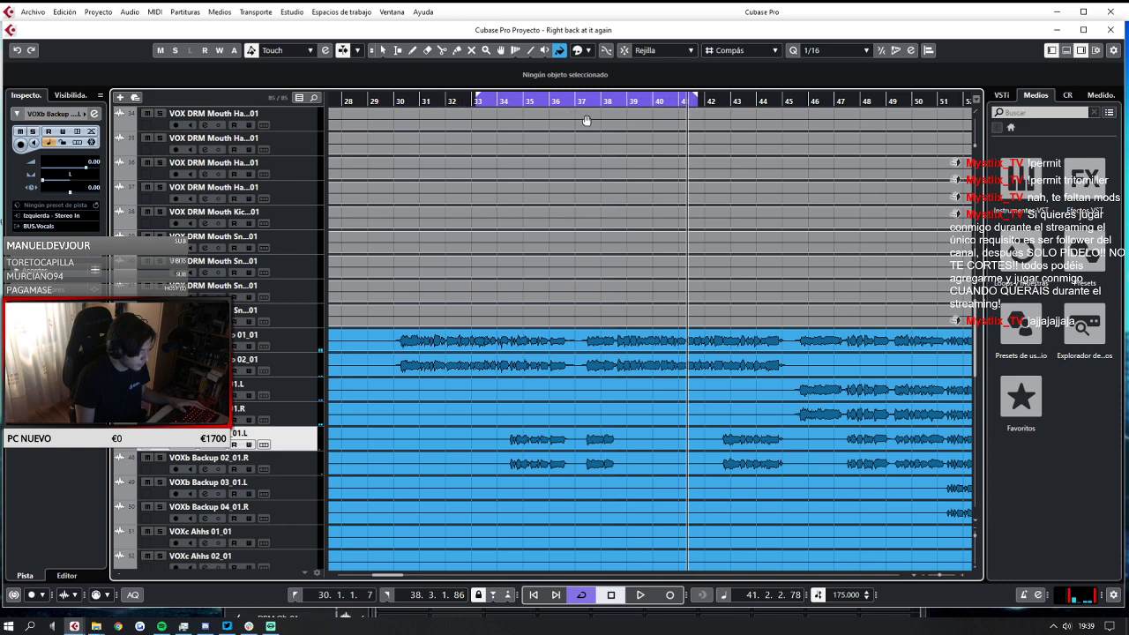
pyautogui.moveTo(717, 95); pyautogui.dragTo(598, 125)
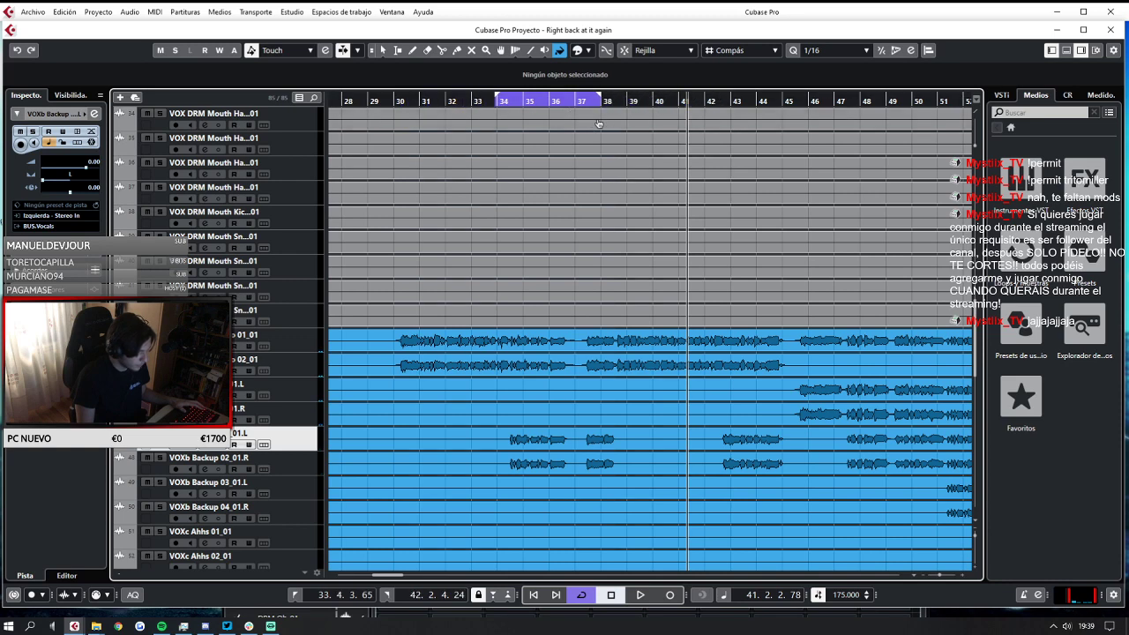
# Shorten the cycle range to end near the close of bar 36 and play the loop from just before bar 34.
pyautogui.press('space')
pyautogui.press('space')
pyautogui.click(491, 103)
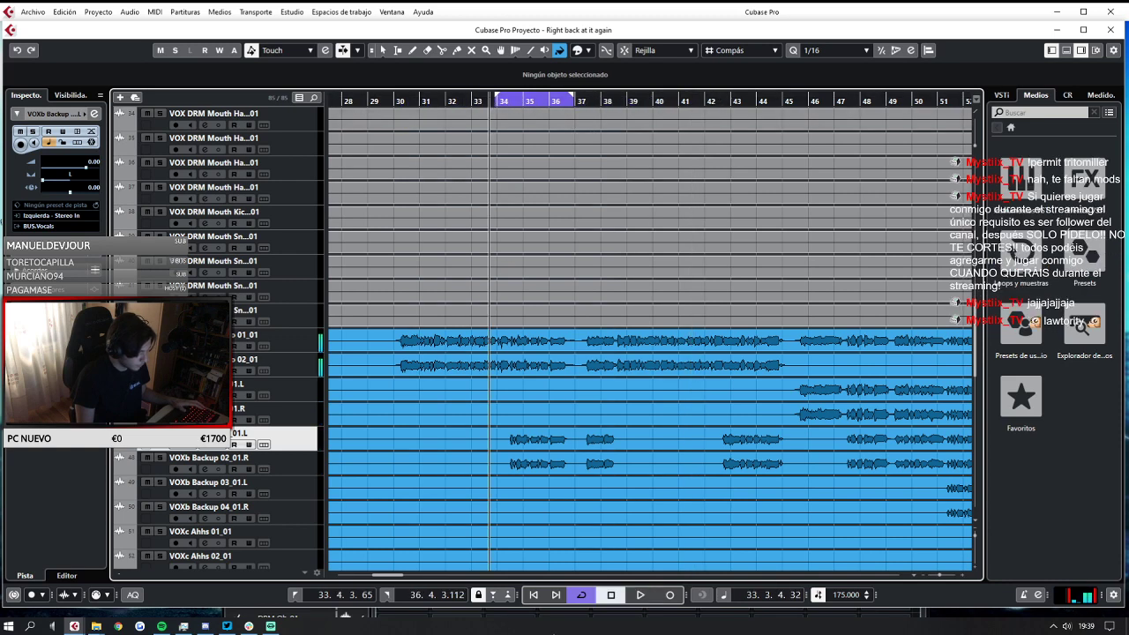
pyautogui.click(586, 597)
pyautogui.click(584, 596)
pyautogui.press('space')
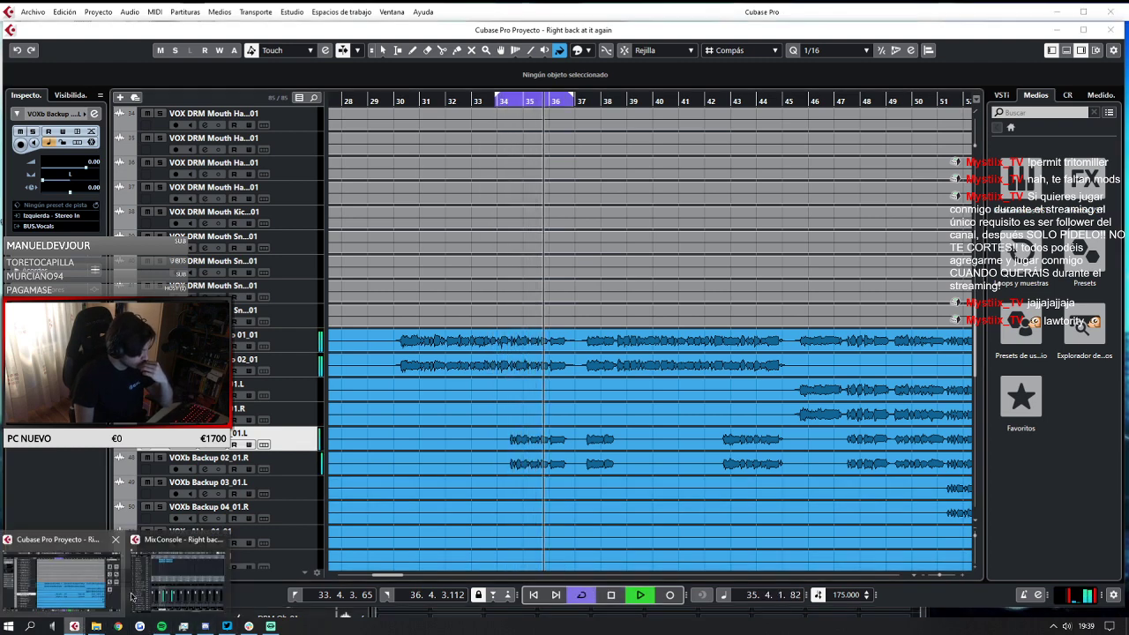
# Lower the VOXb Backup 01_01.L fader to -5.23 dB and the 02_01.R fader to -4.47 dB in the MixConsole, stop playback and close the mixer.
pyautogui.press('F3')
pyautogui.moveTo(533, 445); pyautogui.dragTo(581, 451)
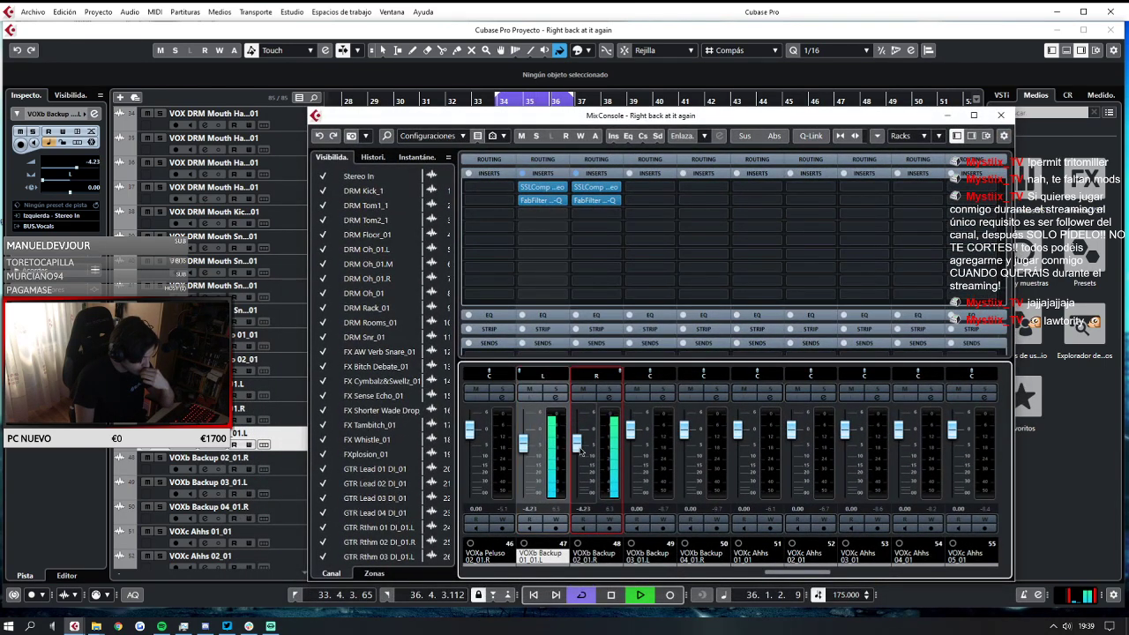
pyautogui.click(523, 450)
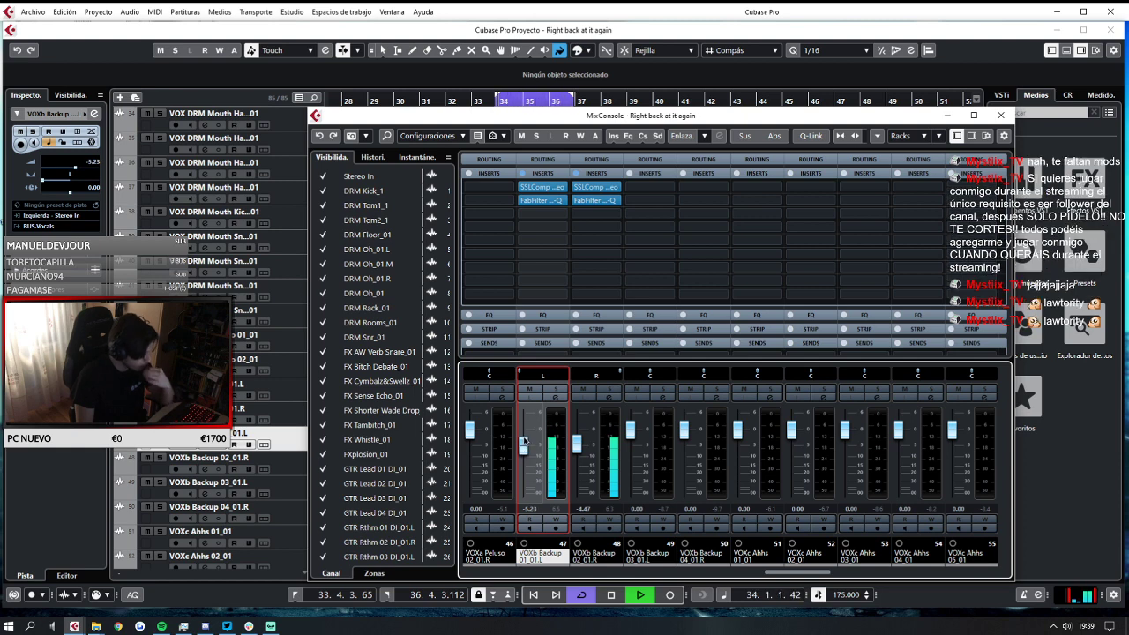
pyautogui.press('space')
pyautogui.click(1001, 115)
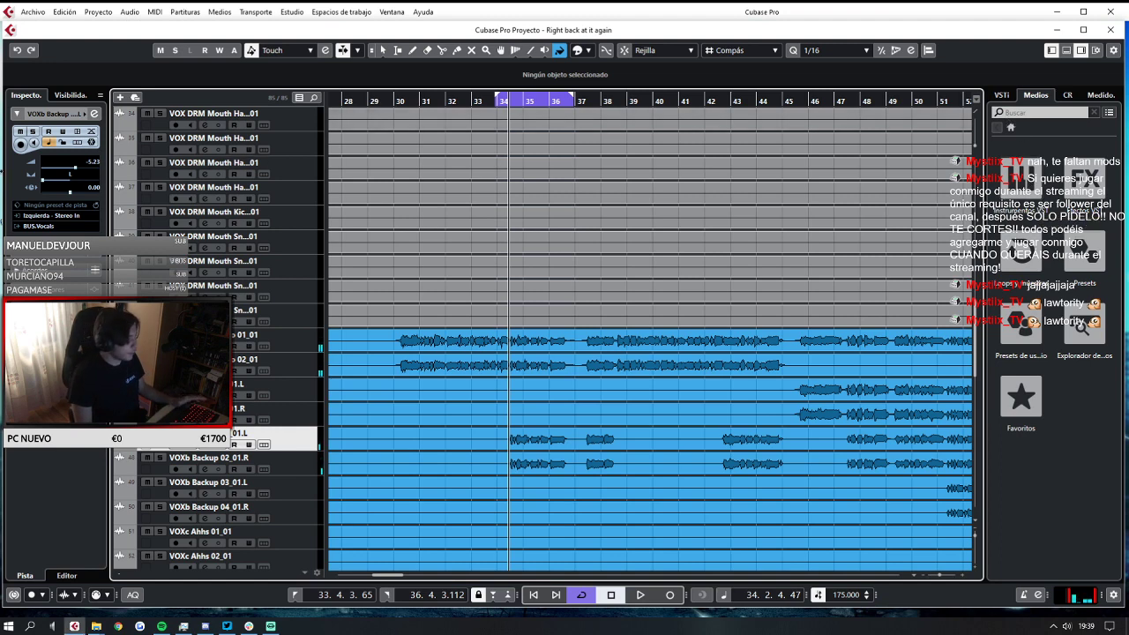
# Set the VOXb Backup 02_01.R track's volume to -5.23 dB, comparing it with VOXb Backup 01_01.L.
pyautogui.click(290, 466)
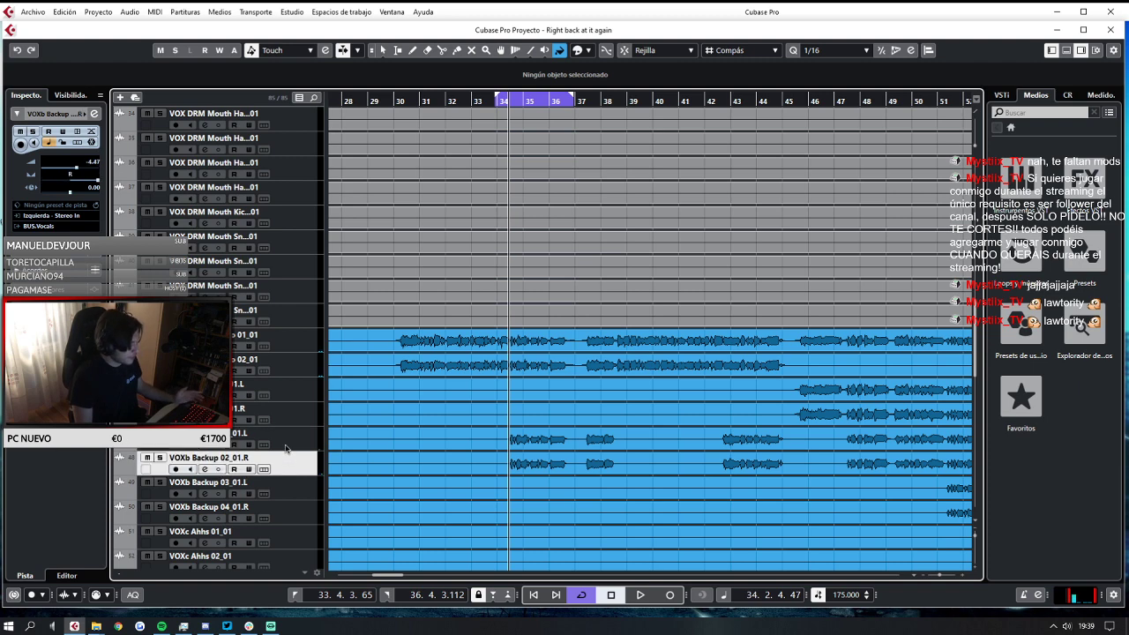
pyautogui.click(285, 448)
pyautogui.click(285, 465)
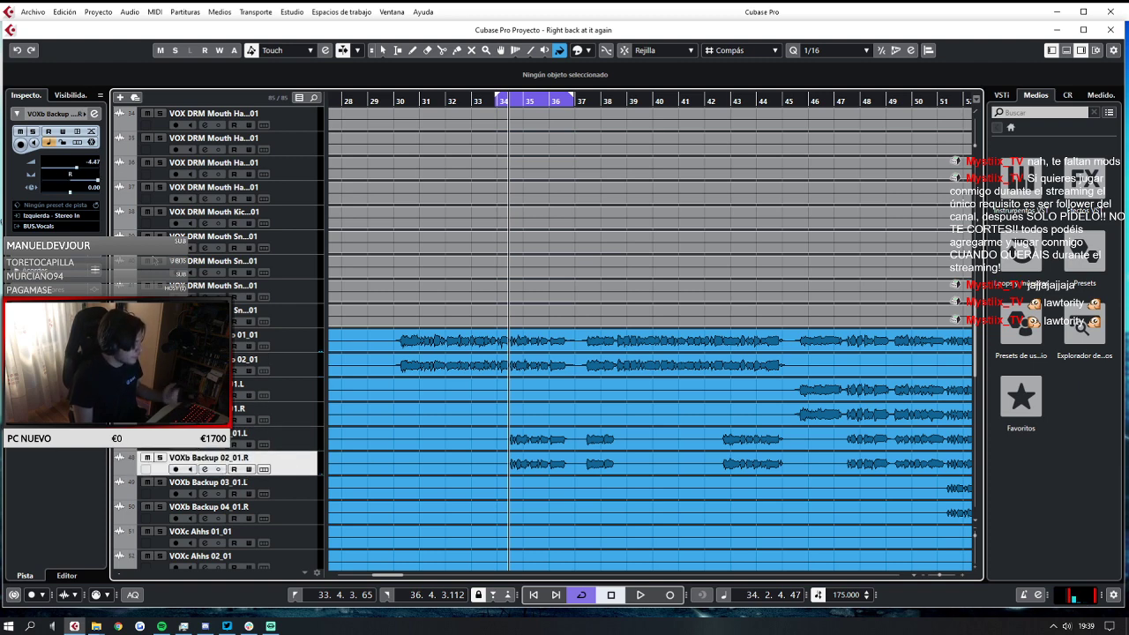
pyautogui.click(91, 164)
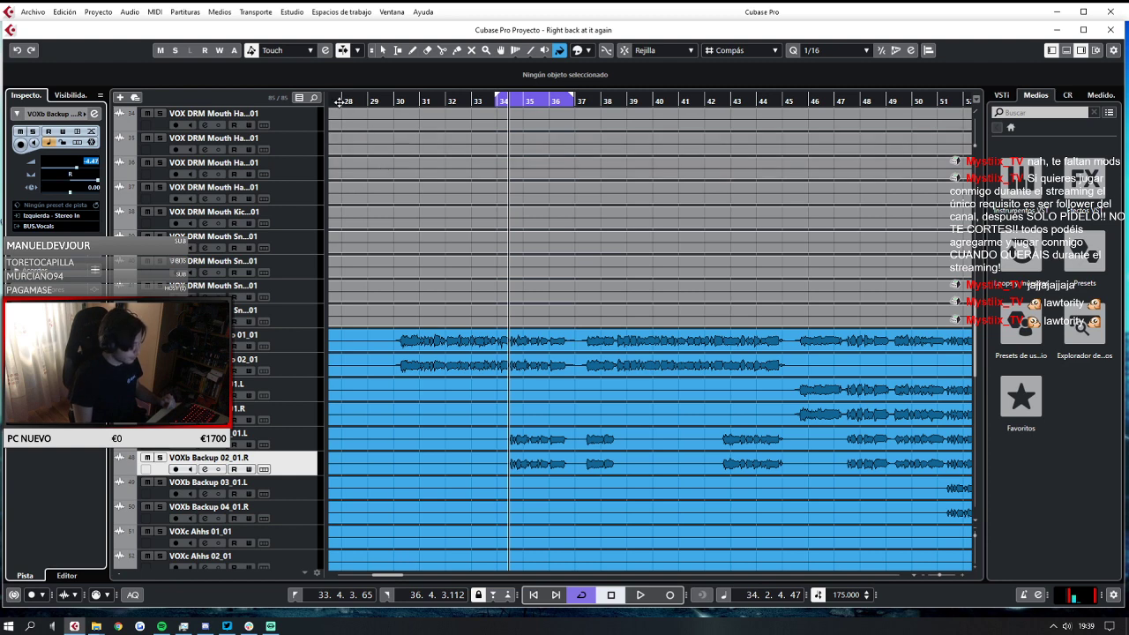
pyautogui.click(301, 448)
pyautogui.click(302, 461)
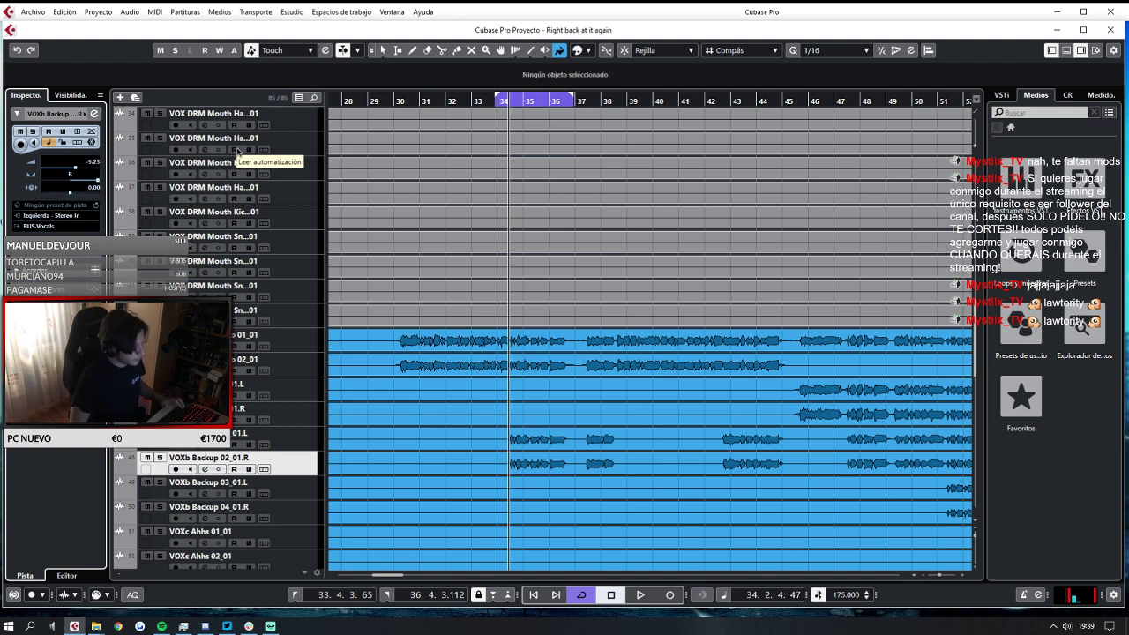
# Play the backups with the cycle extended to about bar 38.4, stop, and shift the range to about bars 30.2 to 35.2.
pyautogui.press('space')
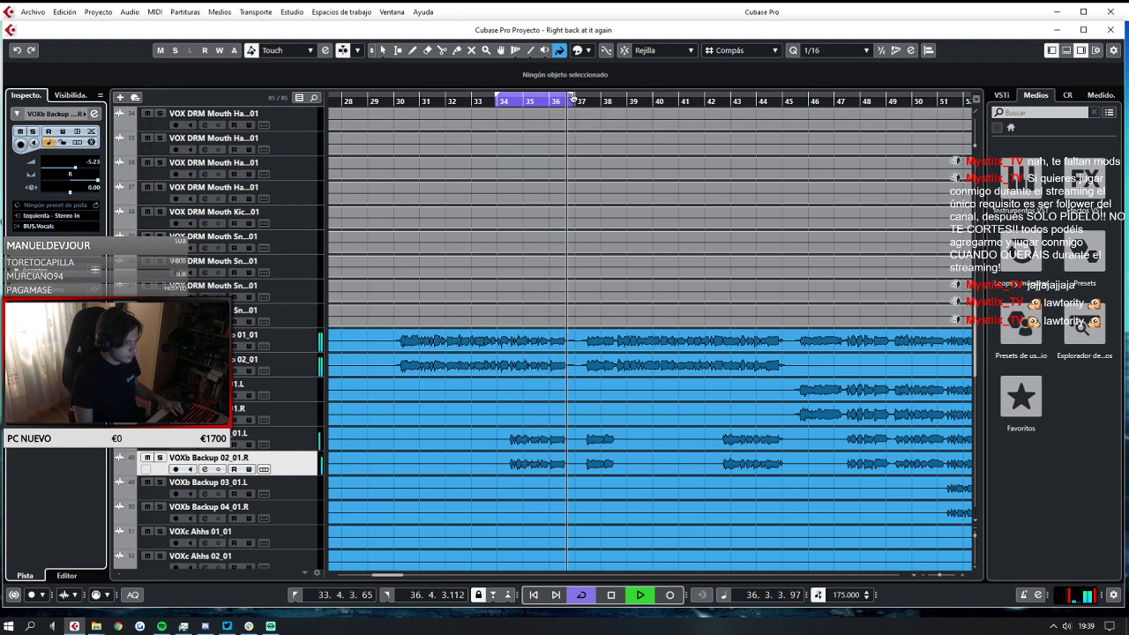
pyautogui.moveTo(572, 100); pyautogui.dragTo(623, 103)
pyautogui.click(586, 102)
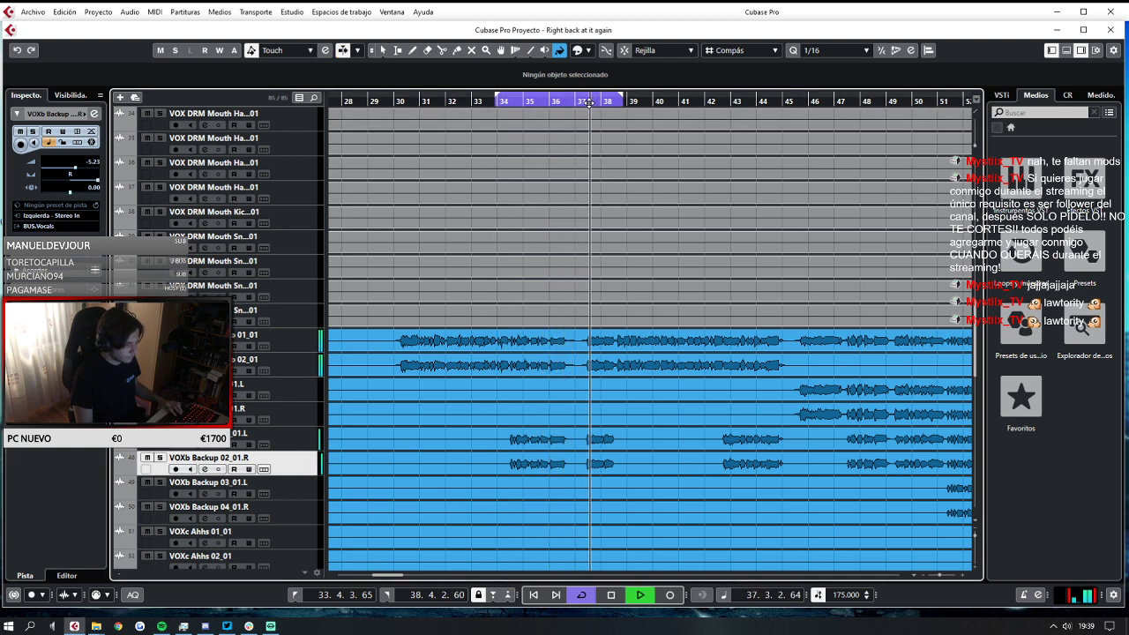
pyautogui.press('space')
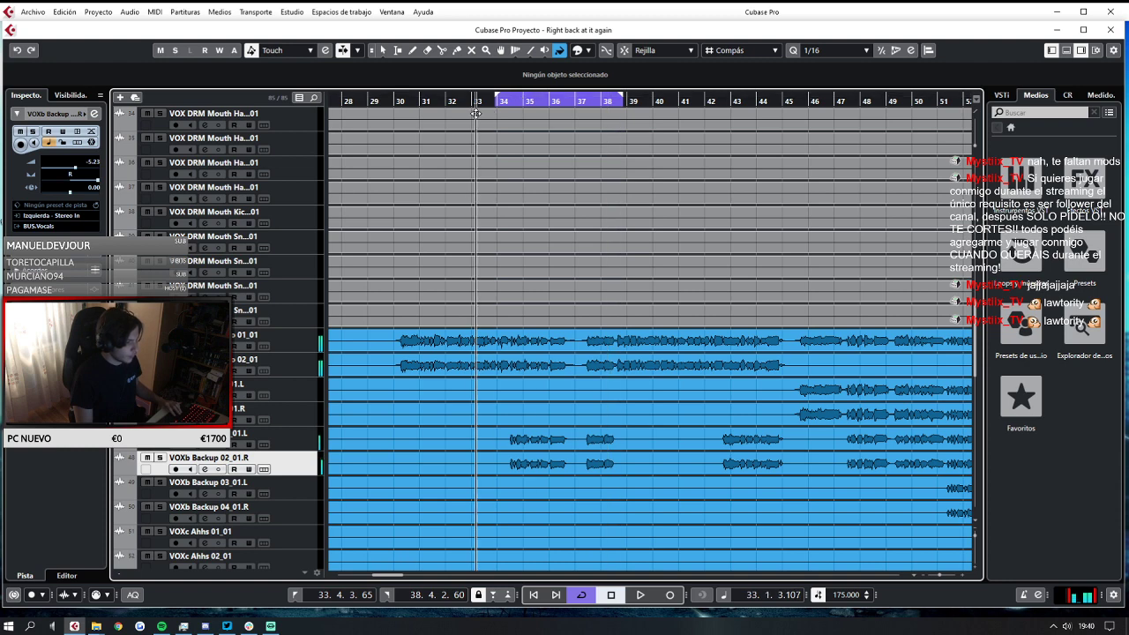
pyautogui.moveTo(516, 100); pyautogui.dragTo(424, 100)
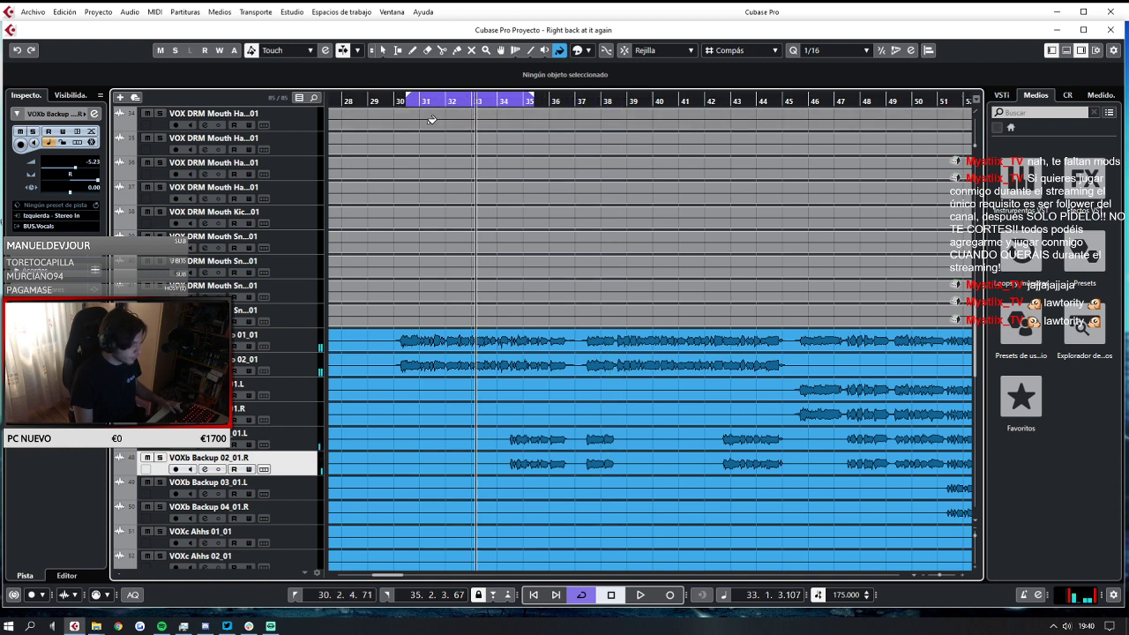
# Select the first VOXa Main track, open the MixConsole, and move its window up so the send slots are accessible.
pyautogui.click(269, 339)
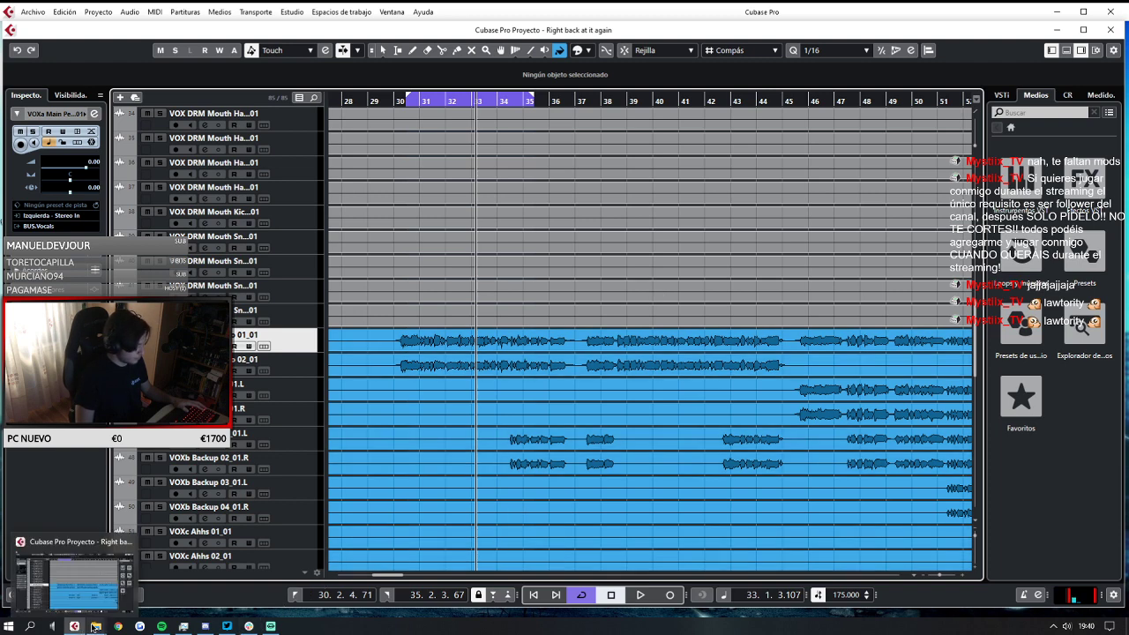
pyautogui.click(317, 11)
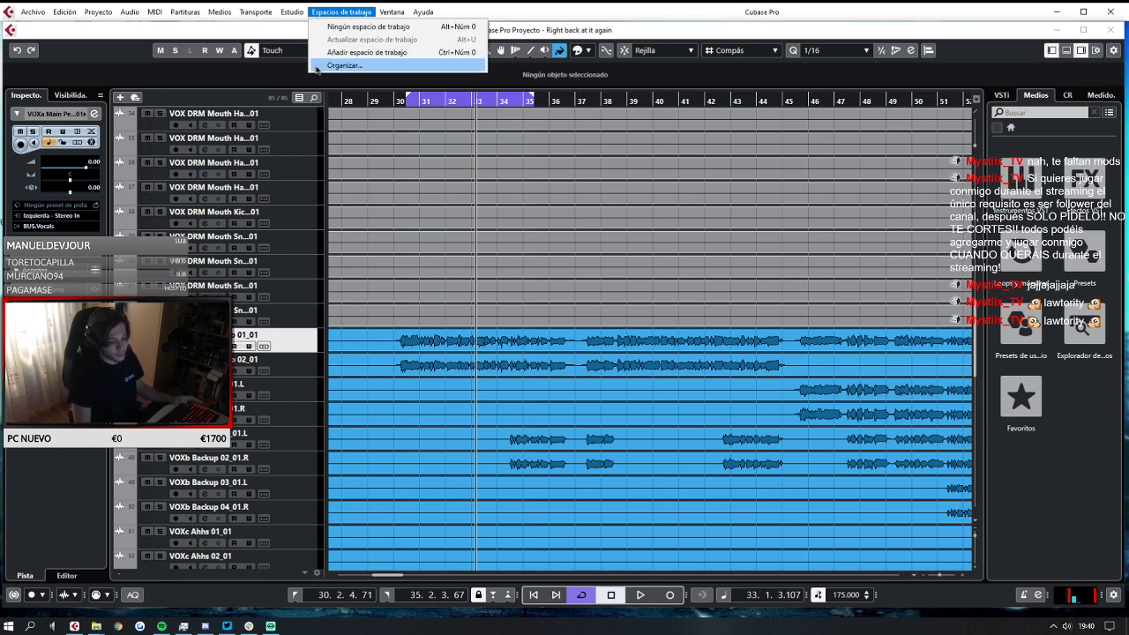
pyautogui.moveTo(298, 11)
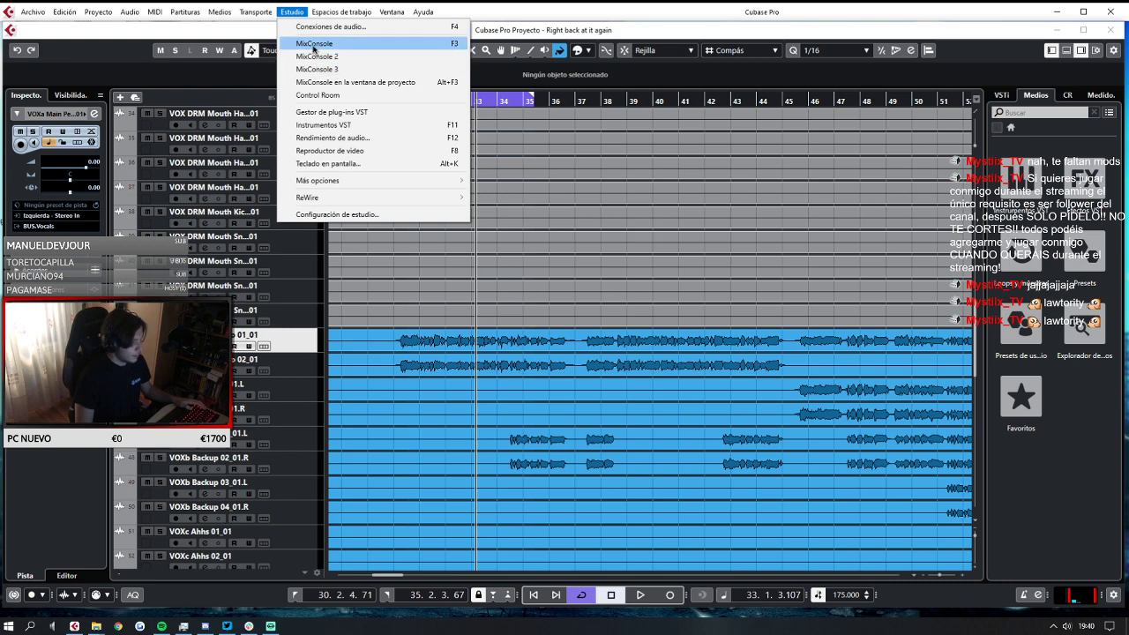
pyautogui.click(324, 43)
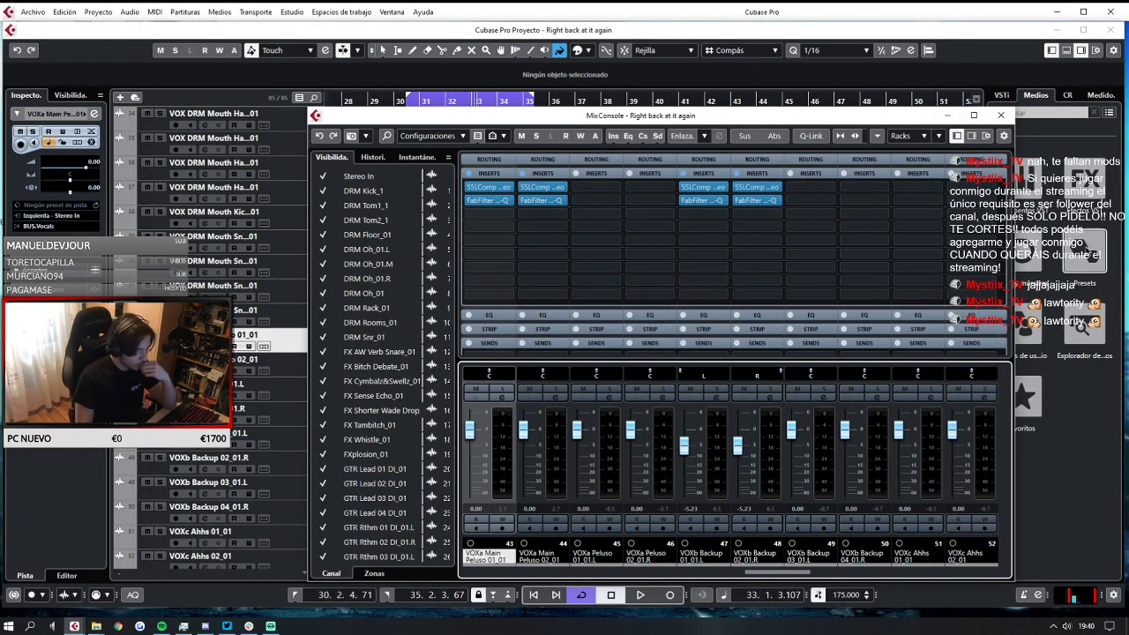
pyautogui.moveTo(877, 110); pyautogui.dragTo(870, 42)
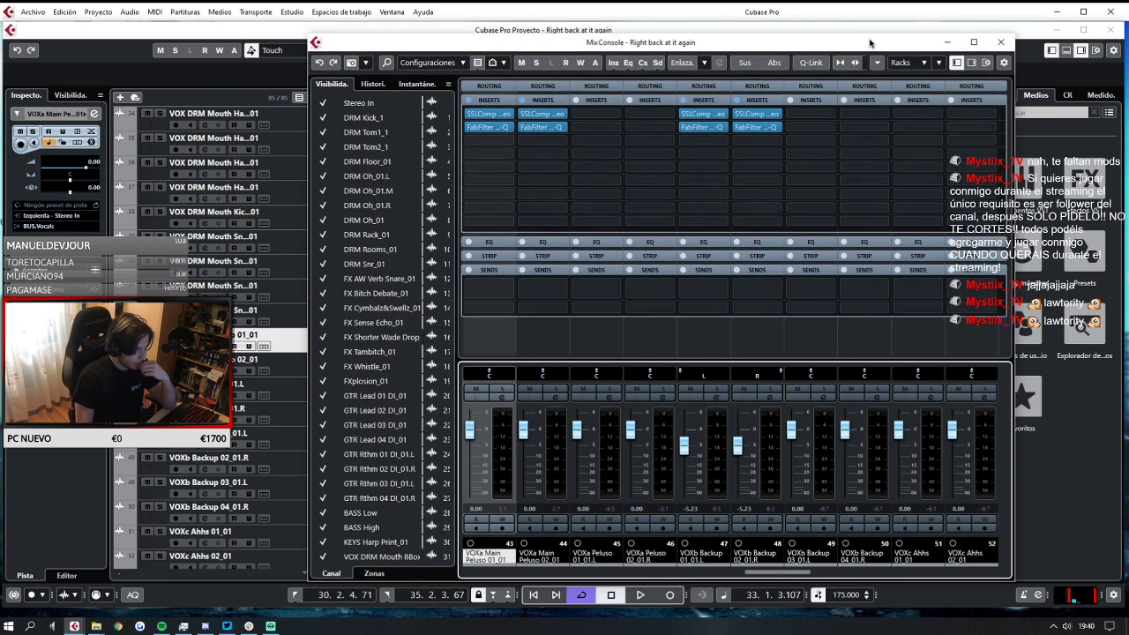
# Add and activate an FXVOX send on both VOXa Main channels, and put the MixConsole away.
pyautogui.click(481, 291)
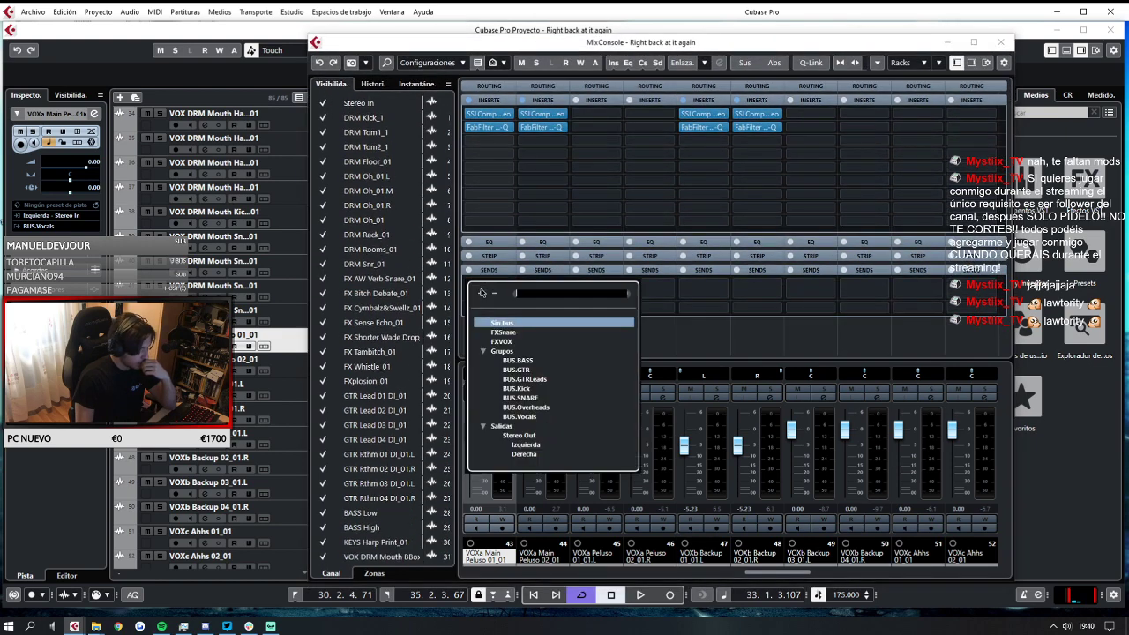
pyautogui.click(502, 342)
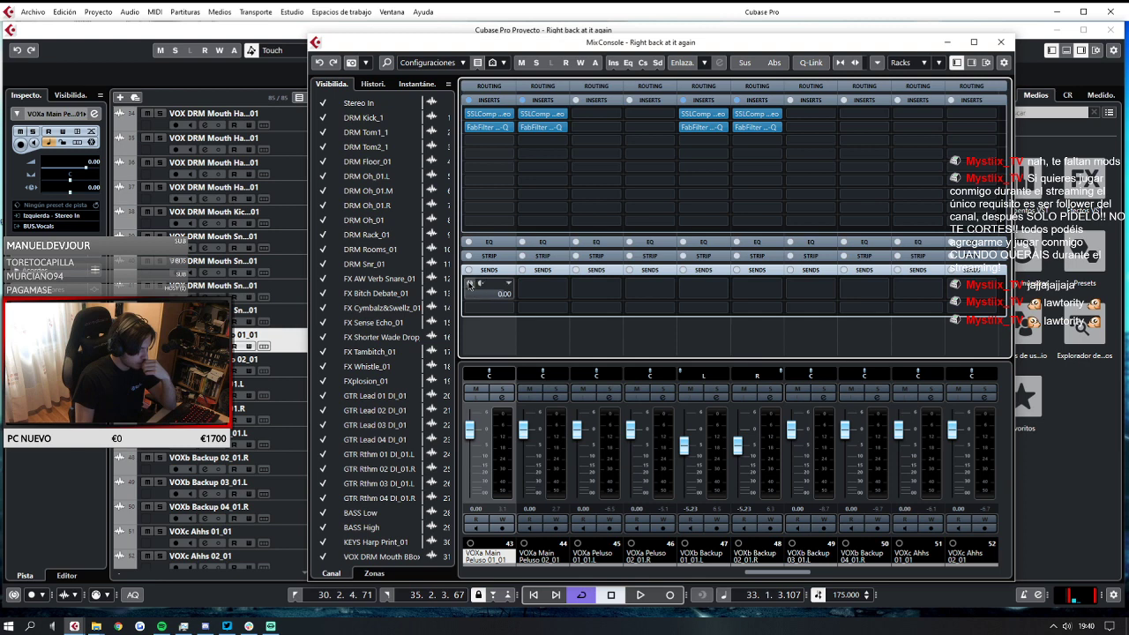
pyautogui.click(470, 283)
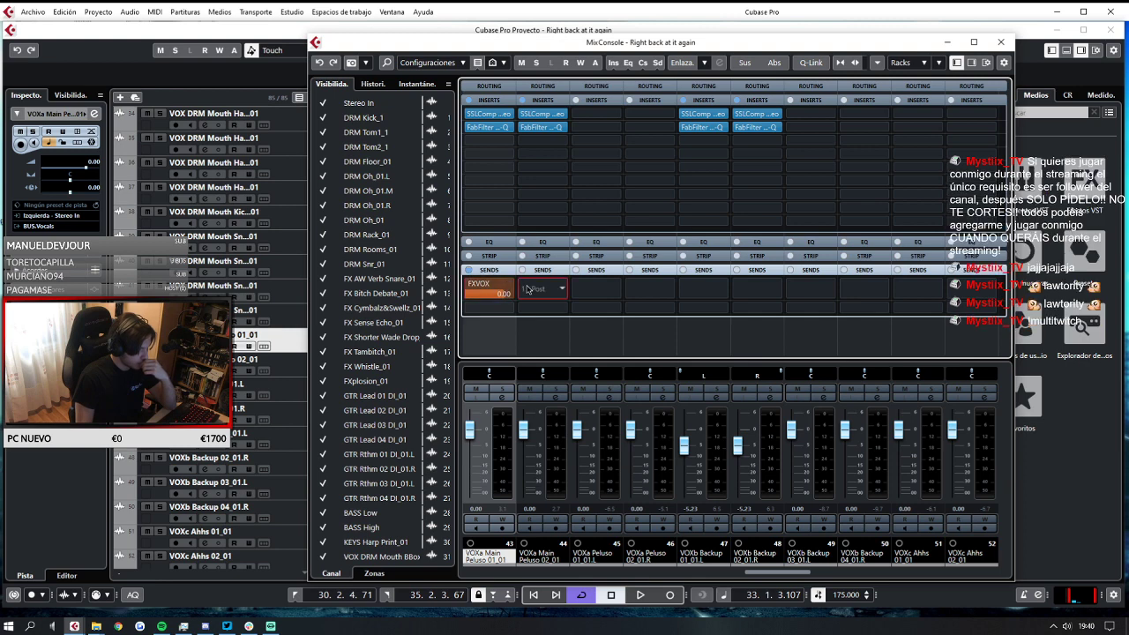
pyautogui.click(527, 289)
pyautogui.click(554, 341)
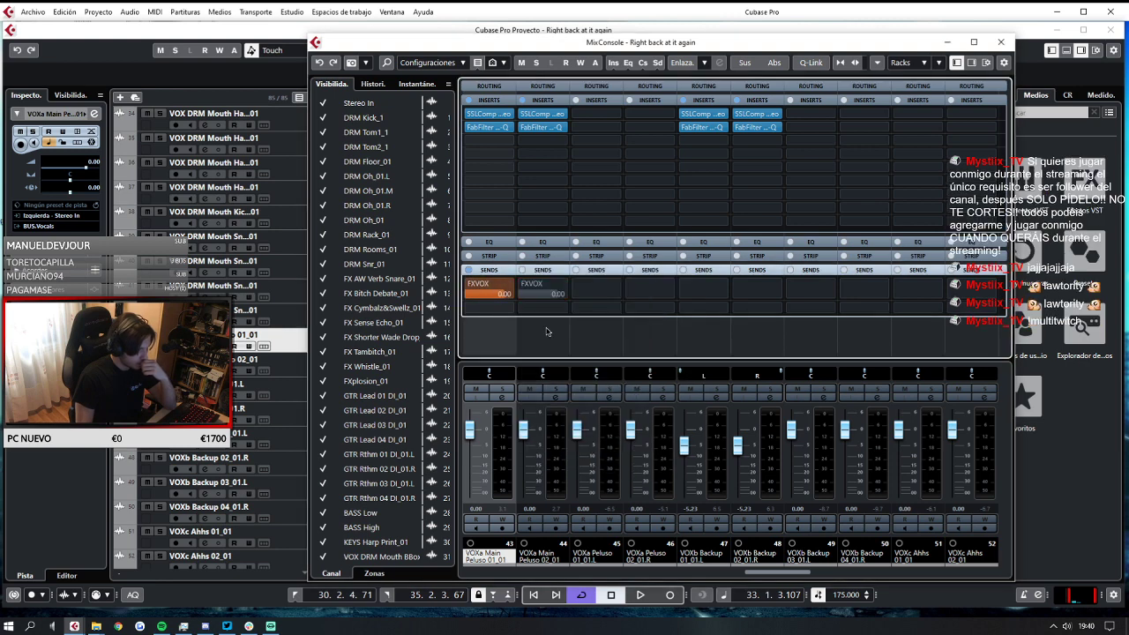
pyautogui.click(523, 285)
pyautogui.click(947, 45)
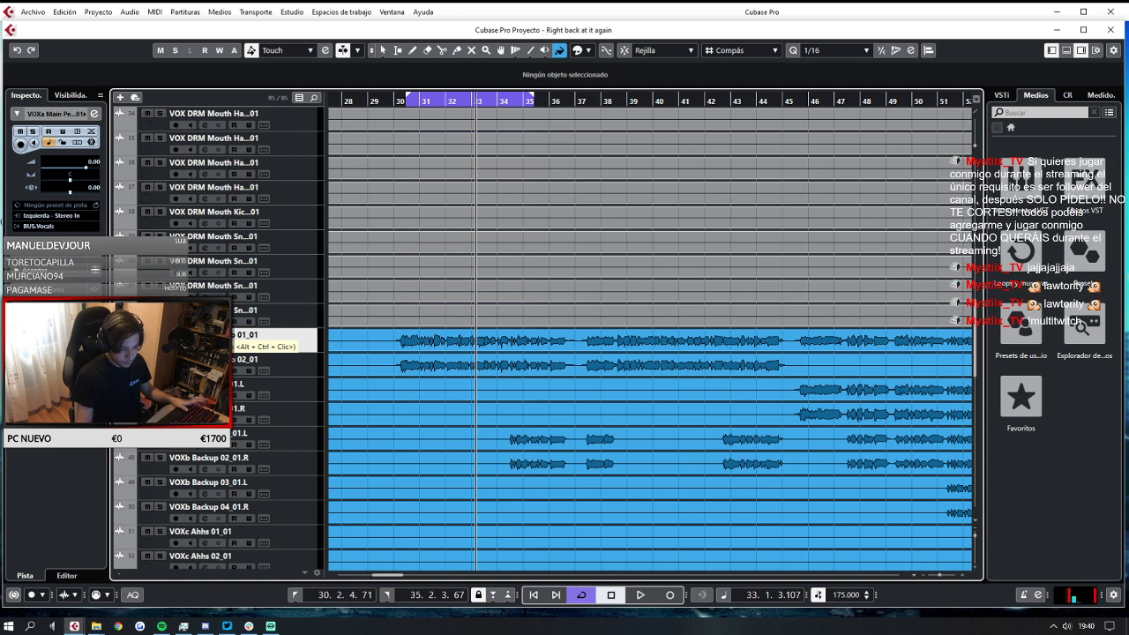
# Solo the two VOXa Main tracks and start looped playback.
pyautogui.click(159, 335)
pyautogui.click(159, 360)
pyautogui.press('space')
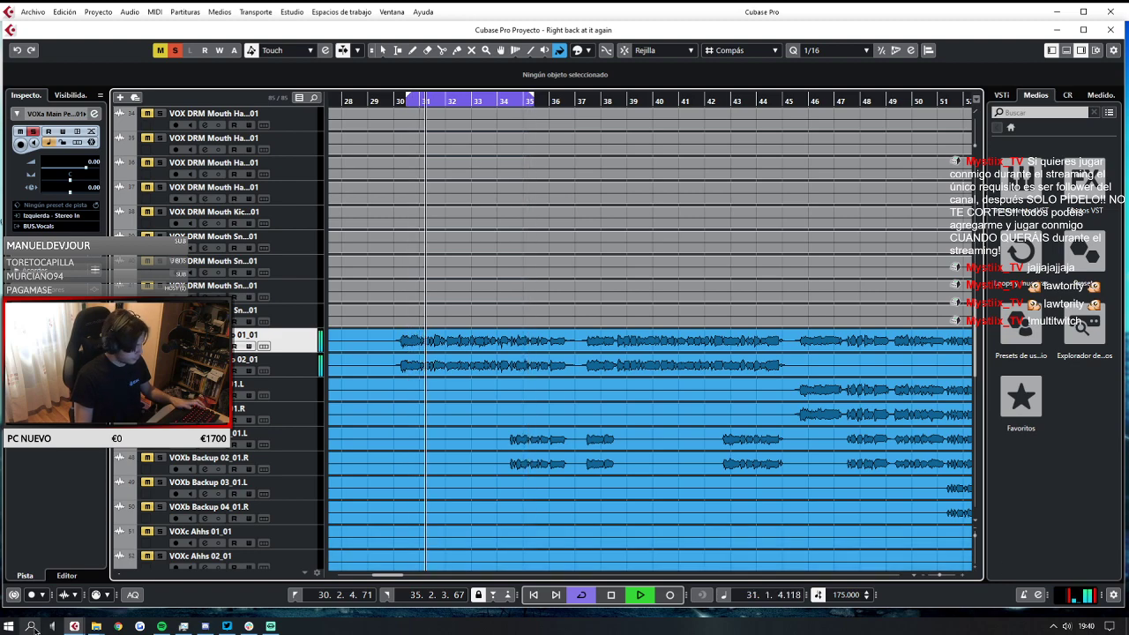
# Open the MixConsole, bring the bus channels into view, and lower the BUS.Vocals fader to -12.1 dB while listening.
pyautogui.press('F3')
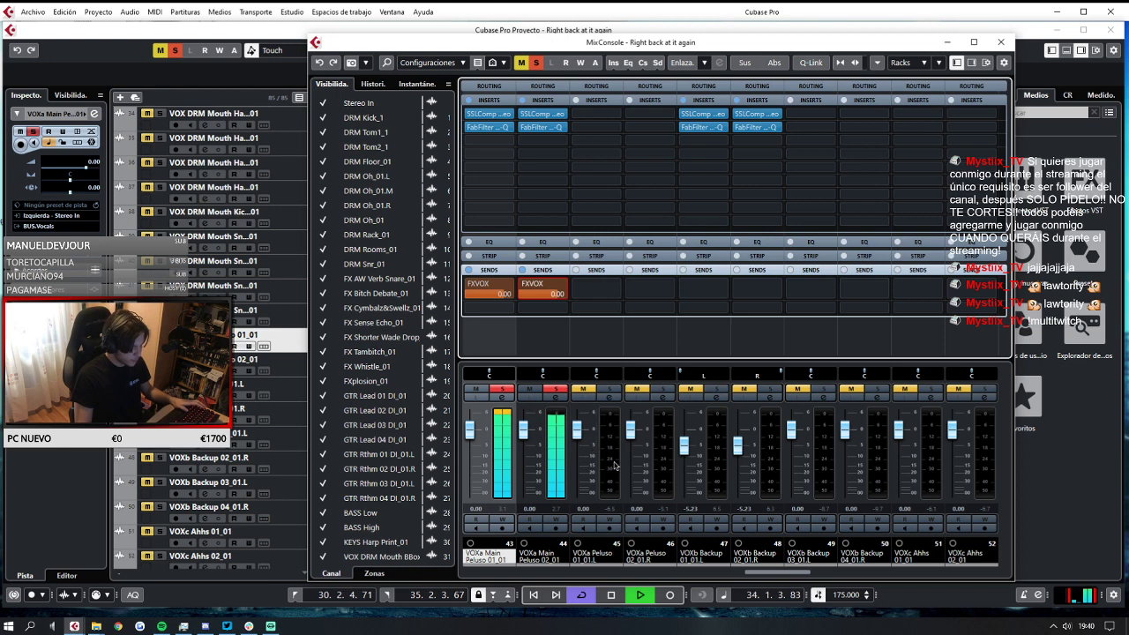
pyautogui.hscroll(-4, 772, 565)
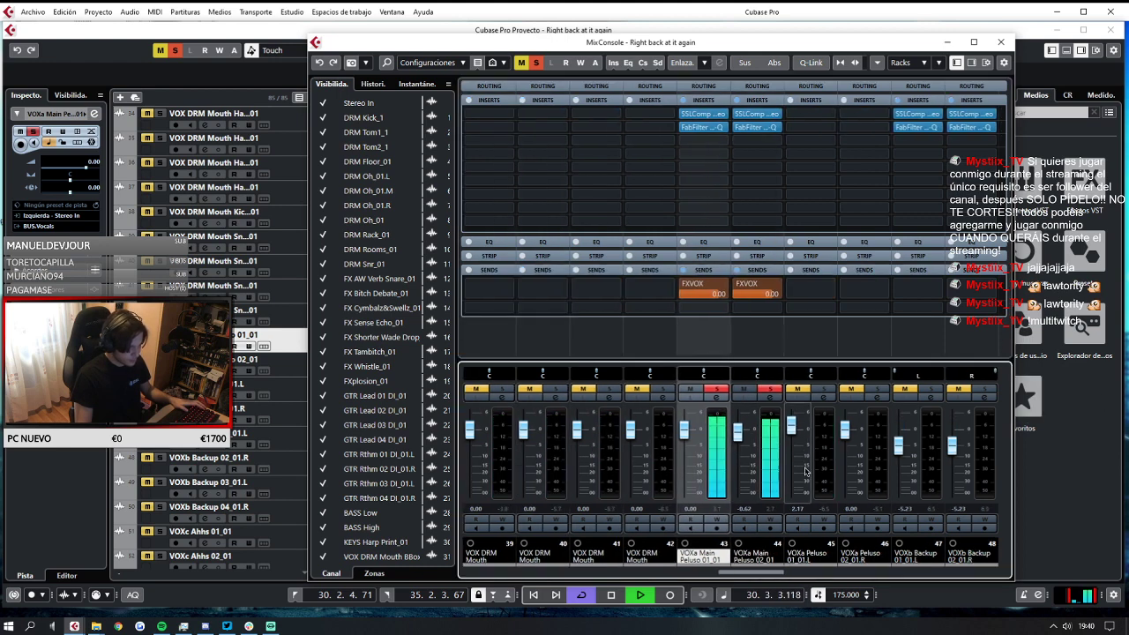
pyautogui.press('space')
pyautogui.moveTo(771, 573); pyautogui.dragTo(997, 572)
pyautogui.press('space')
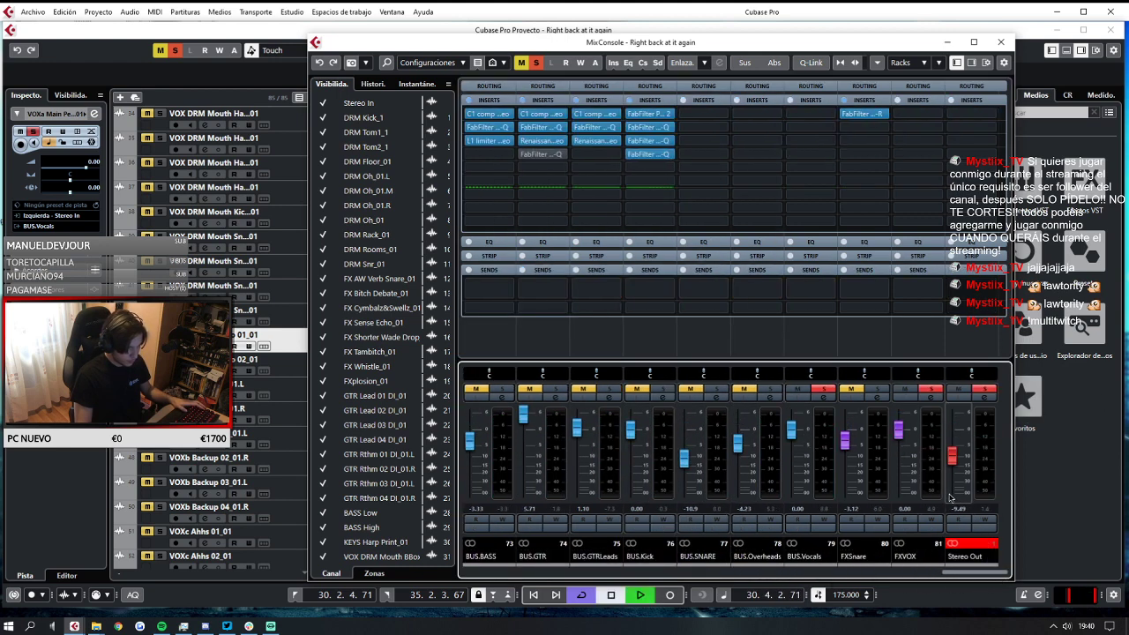
pyautogui.press('space')
pyautogui.moveTo(794, 438); pyautogui.dragTo(797, 475)
pyautogui.press('space')
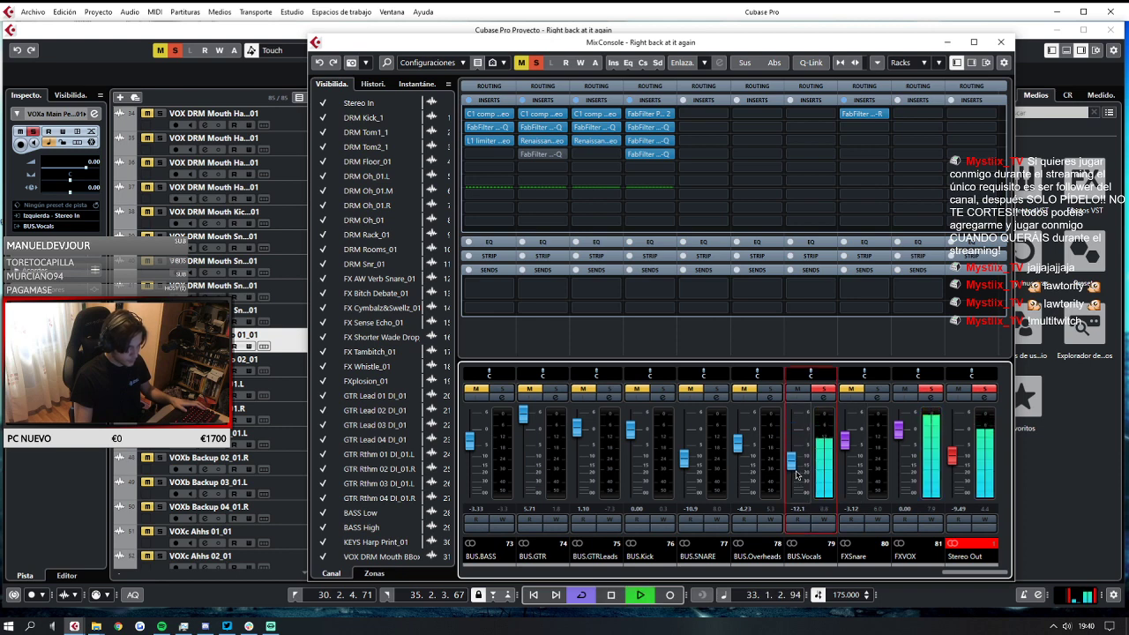
# Move DRM Kick_1's pre/post-fader divider below its last insert so every insert is pre-fader, resume playback and close the mixer.
pyautogui.press('space')
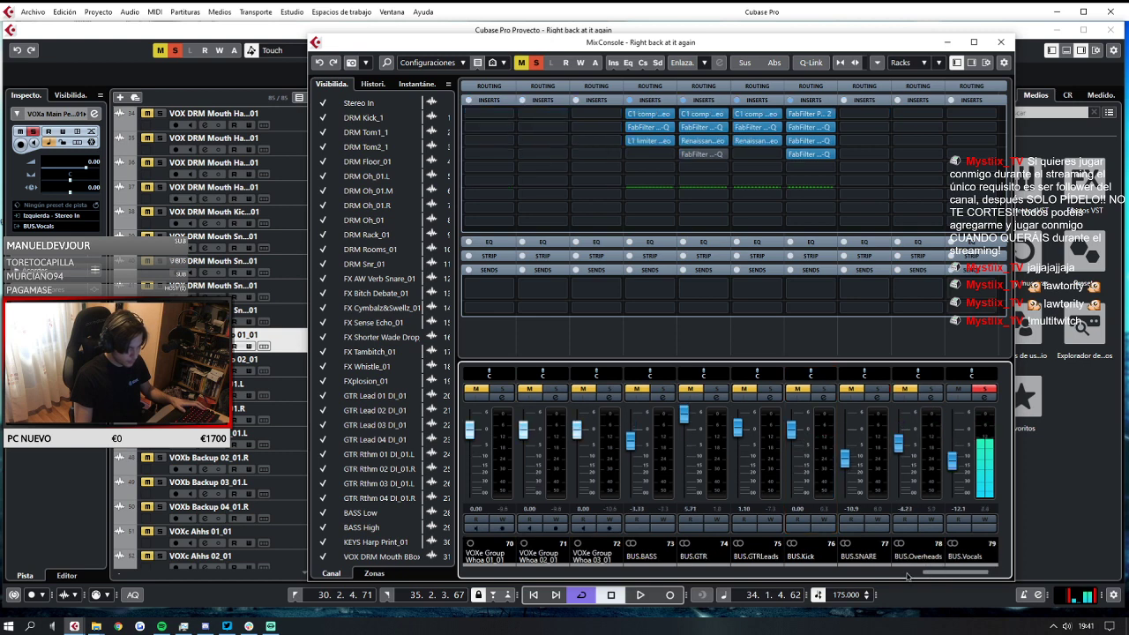
pyautogui.moveTo(970, 572); pyautogui.dragTo(459, 571)
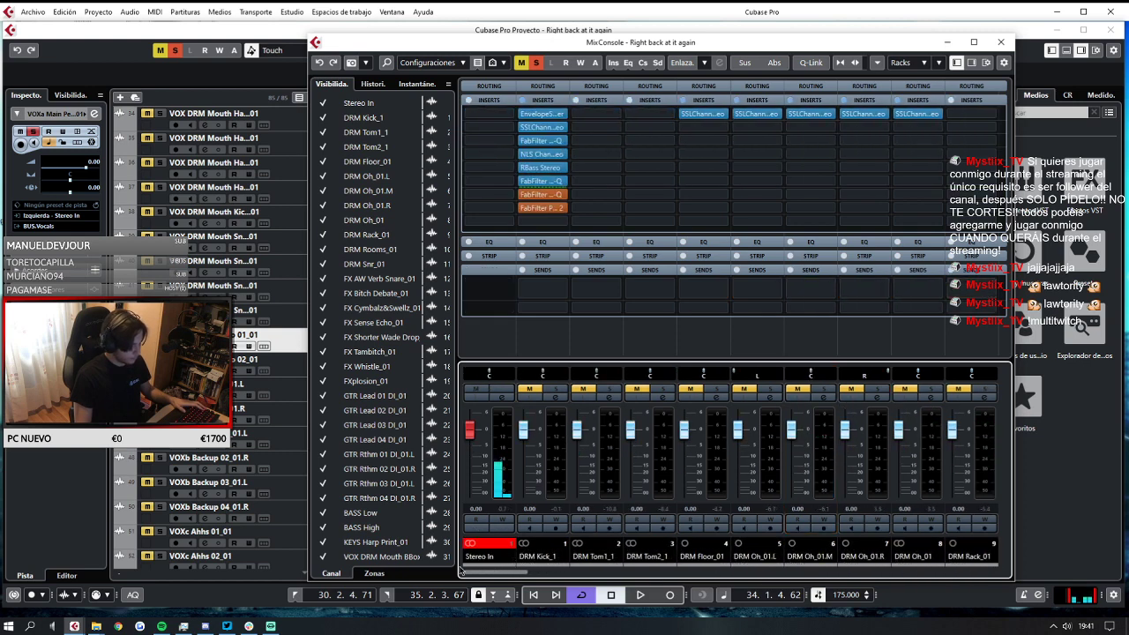
pyautogui.moveTo(540, 195)
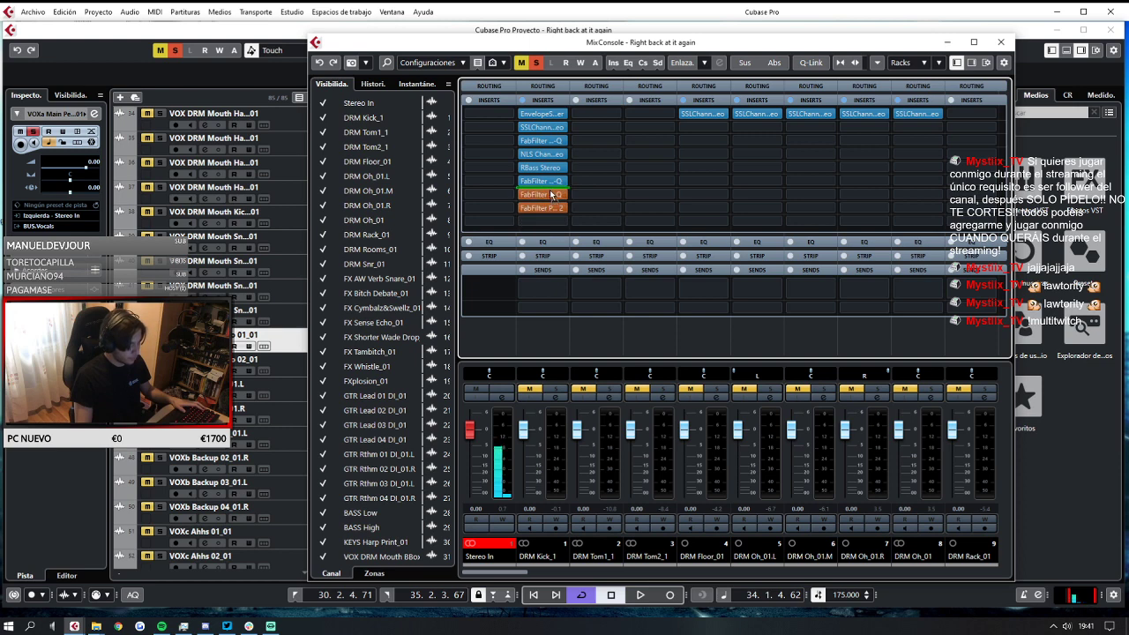
pyautogui.moveTo(552, 190); pyautogui.dragTo(551, 219)
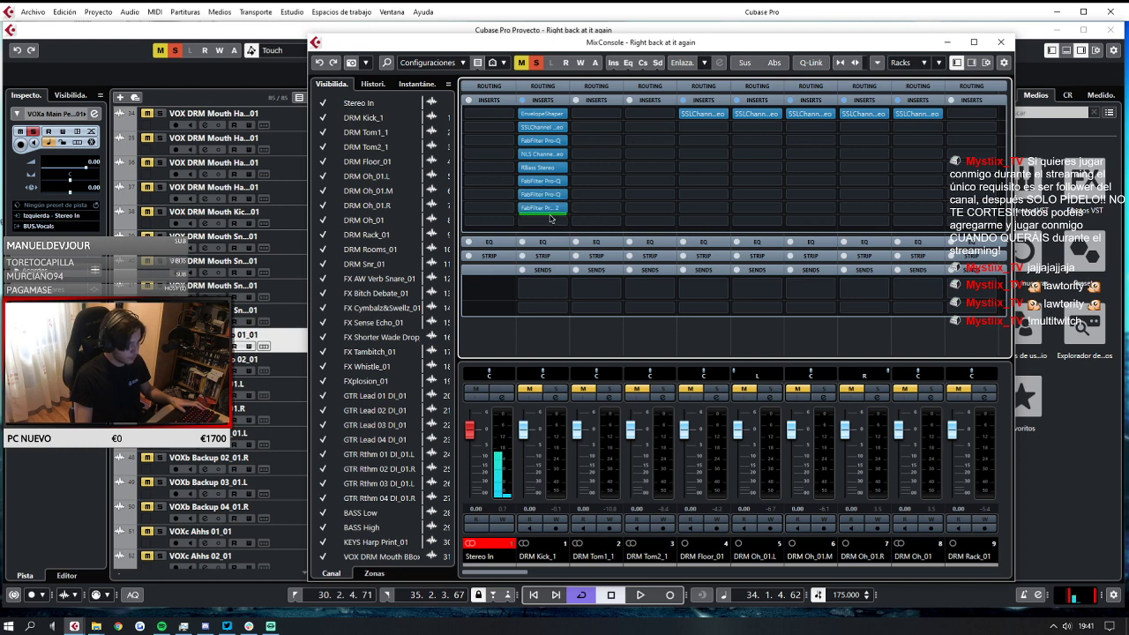
pyautogui.press('space')
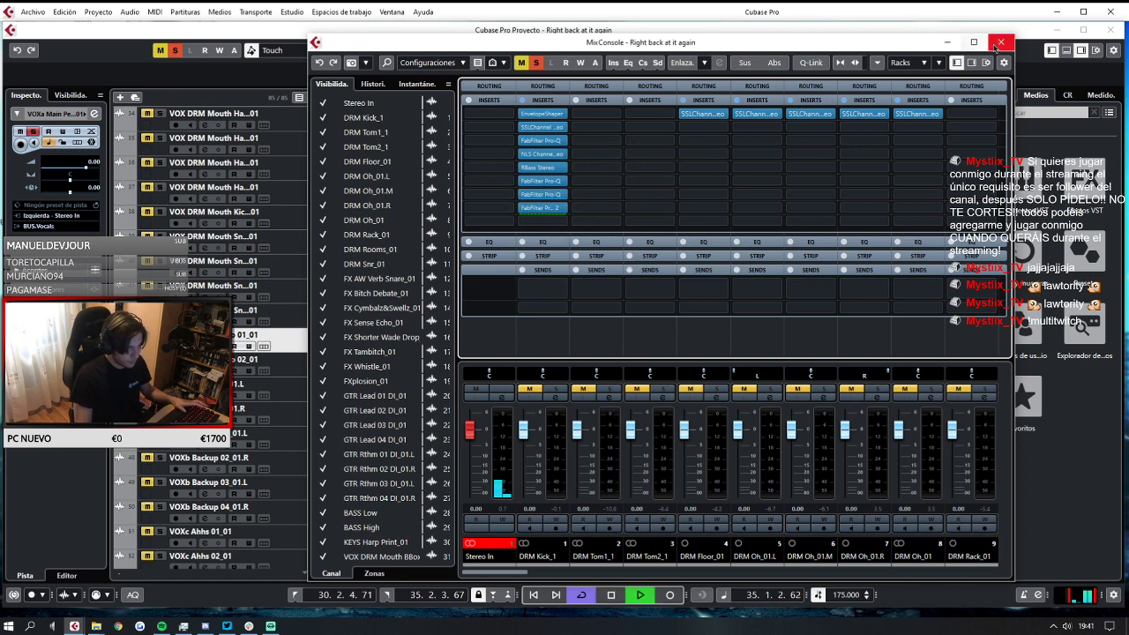
pyautogui.click(1000, 41)
# Select the FXVOX effect track and bring the vocal tracks back into view.
pyautogui.scroll(-10, 281, 445)
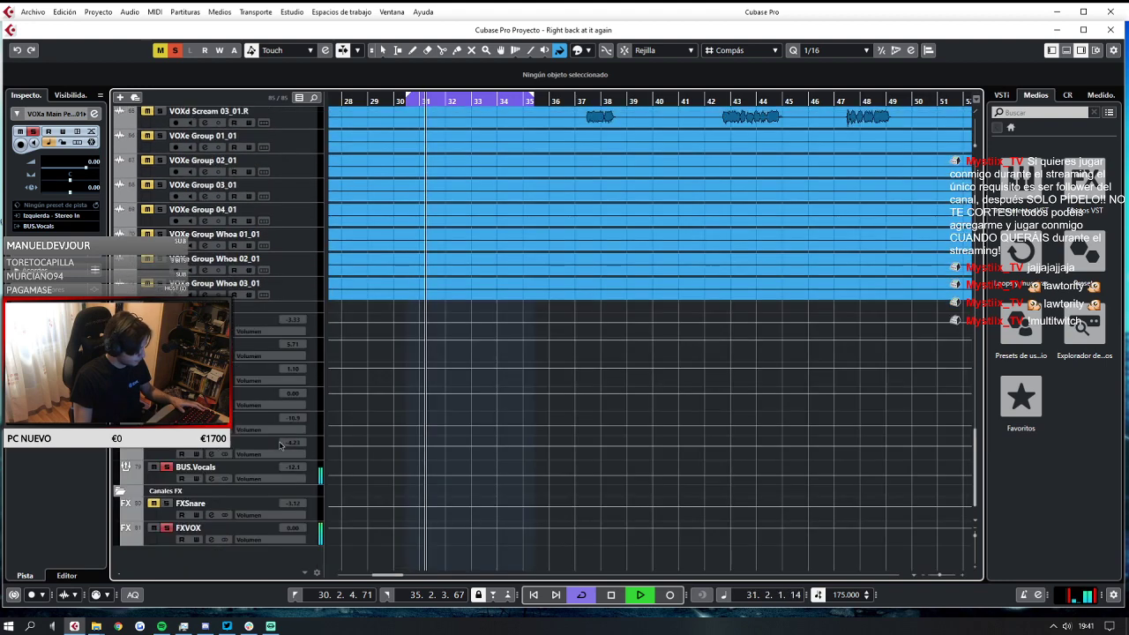
pyautogui.click(176, 539)
pyautogui.scroll(15, 185, 511)
pyautogui.scroll(-5, 187, 502)
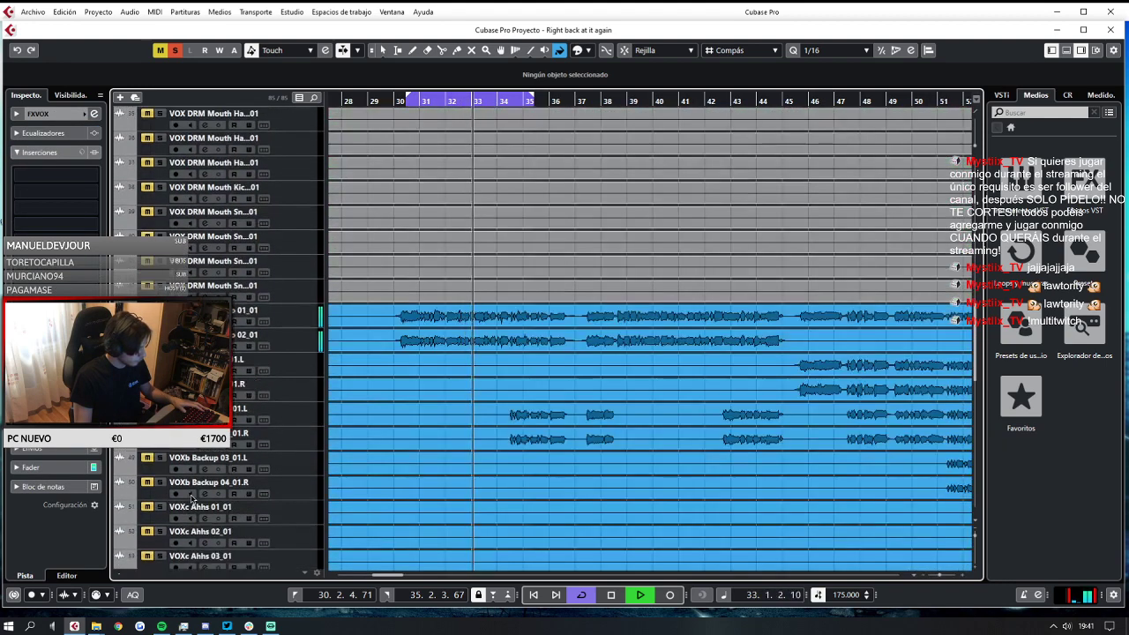
pyautogui.press('space')
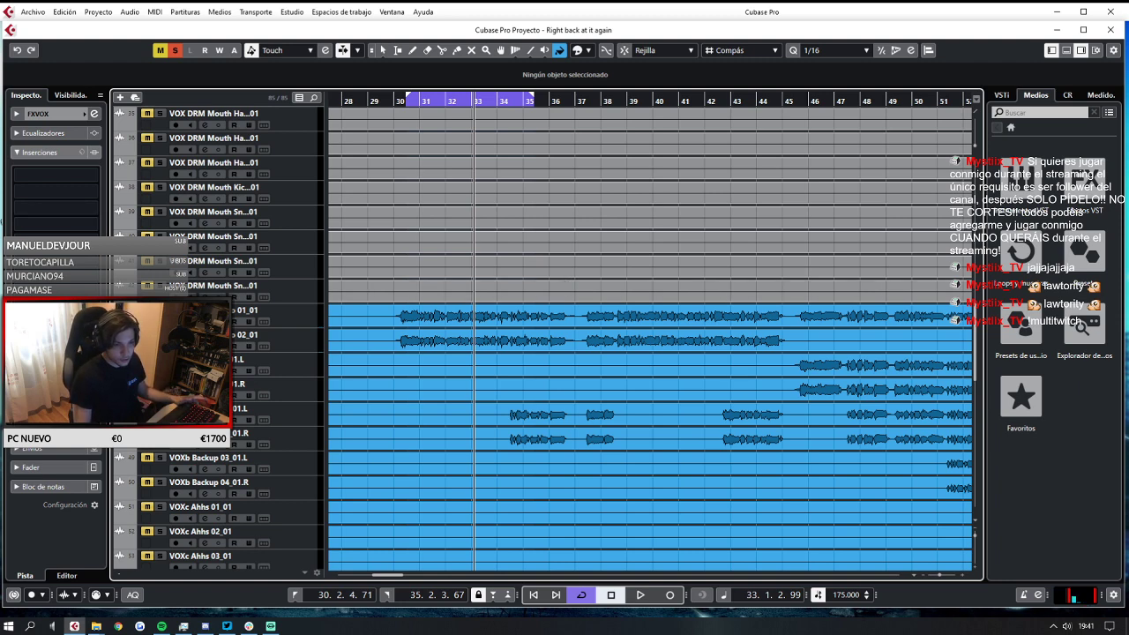
pyautogui.hotkey('alt', 'Tab')
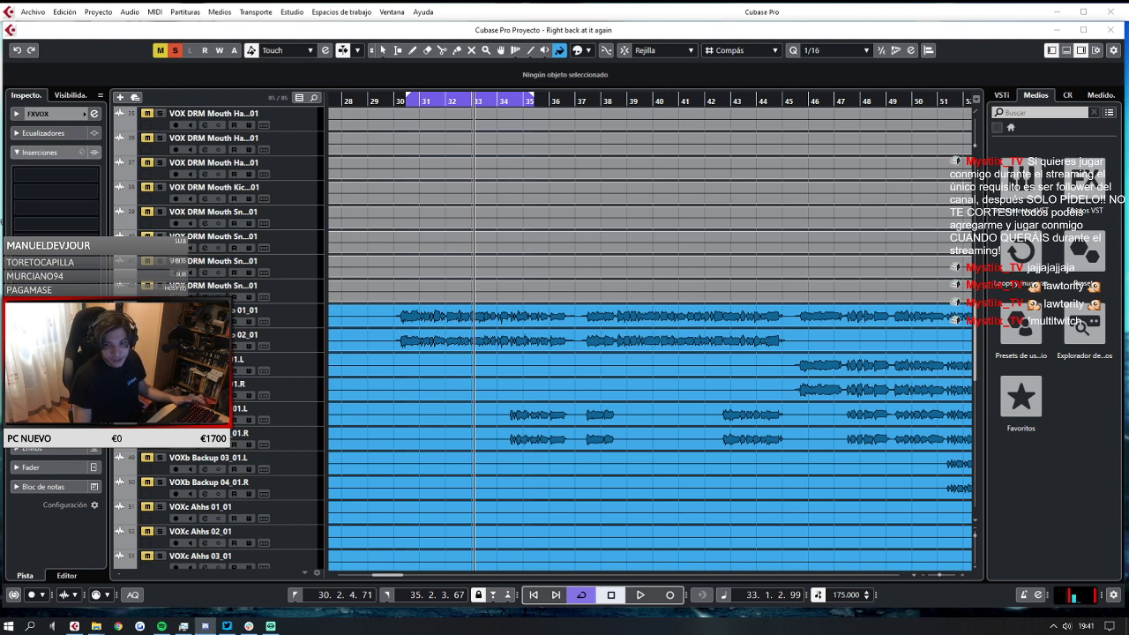
pyautogui.hotkey('alt', 'Tab')
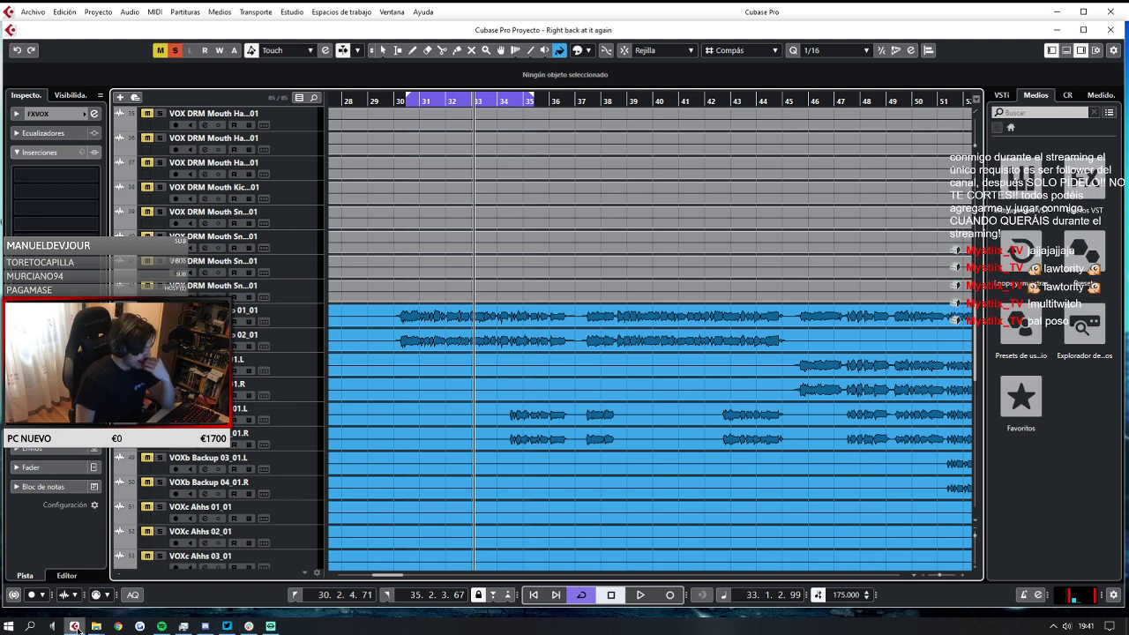
pyautogui.click(319, 13)
pyautogui.moveTo(292, 11)
pyautogui.click(304, 42)
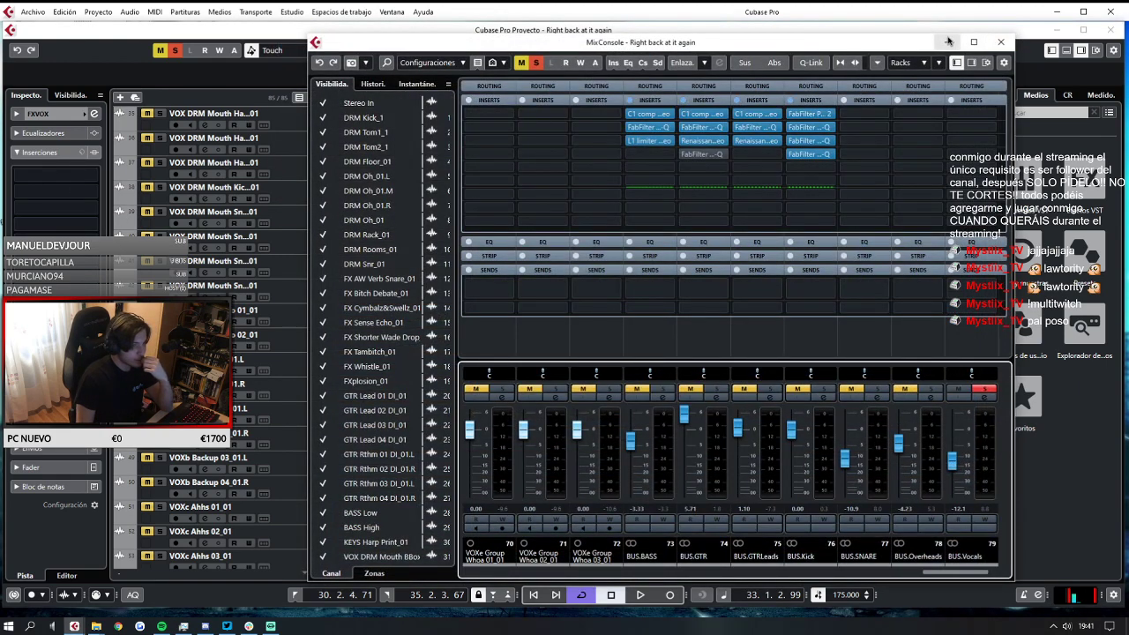
pyautogui.press('F3')
# Insert the RoomWorks reverb in the first insert slot of the FXVOX effect track and briefly play it back.
pyautogui.click(300, 325)
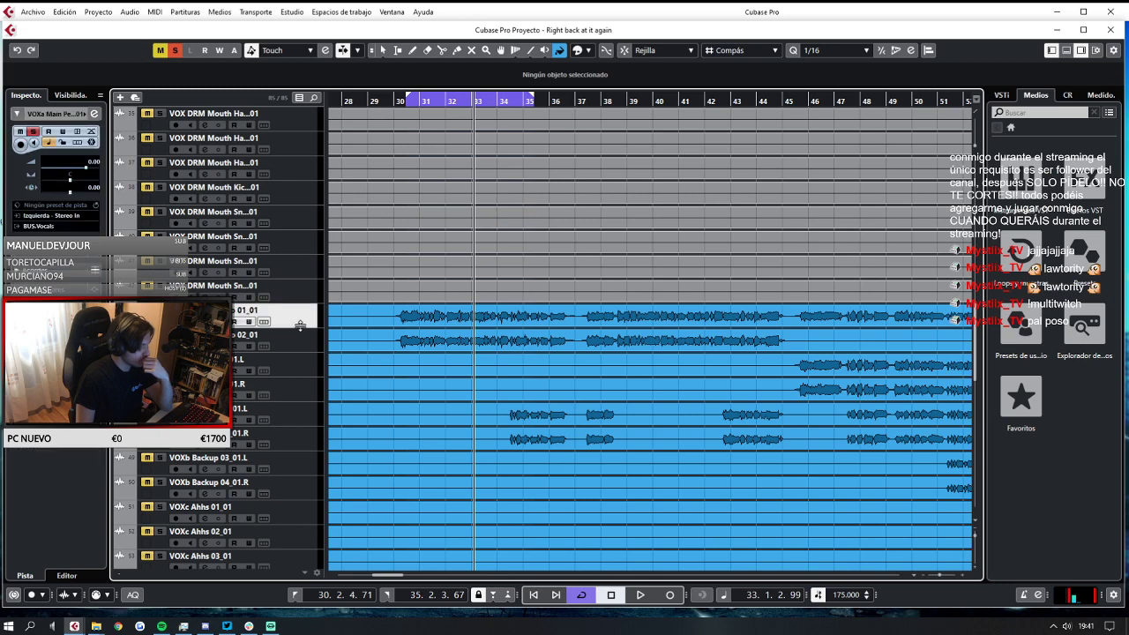
pyautogui.click(44, 308)
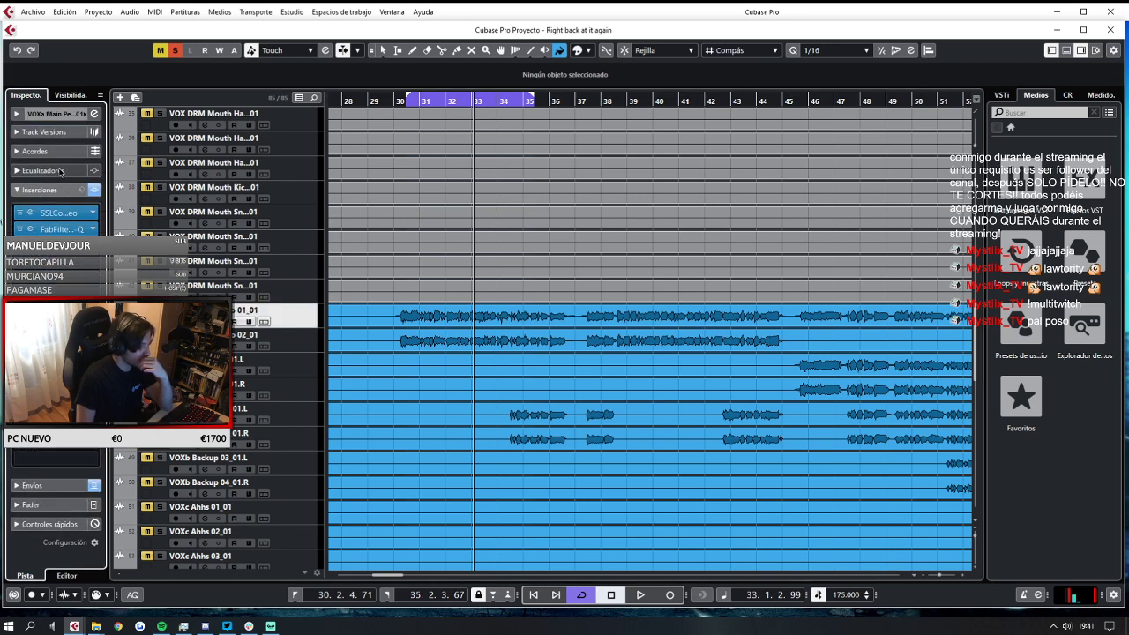
pyautogui.scroll(-10, 296, 329)
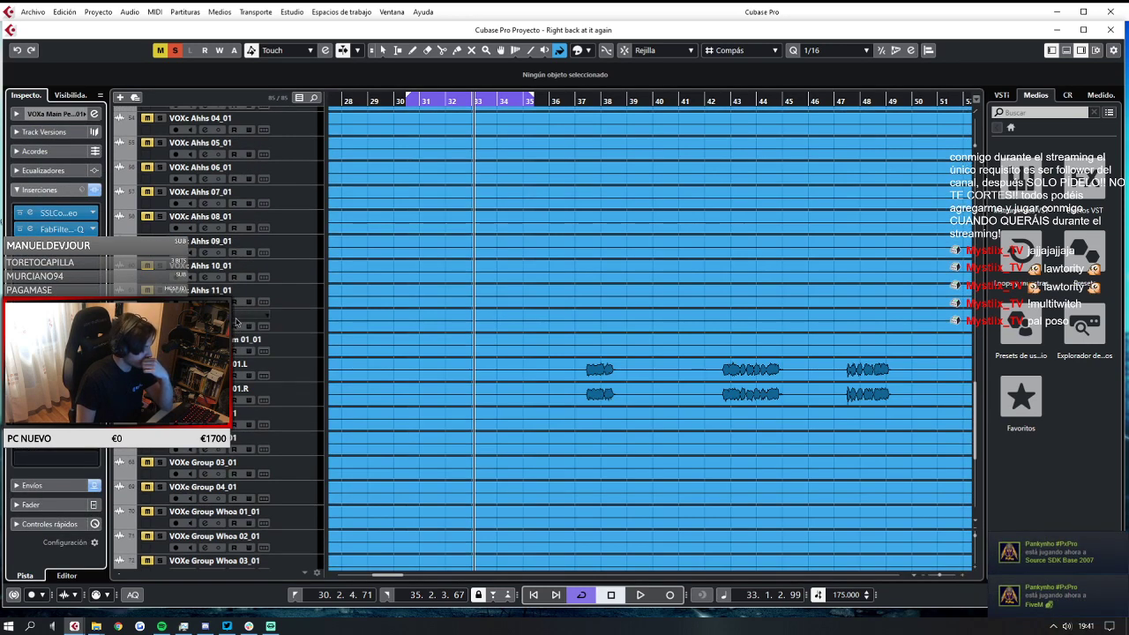
pyautogui.click(177, 526)
pyautogui.scroll(11, 231, 438)
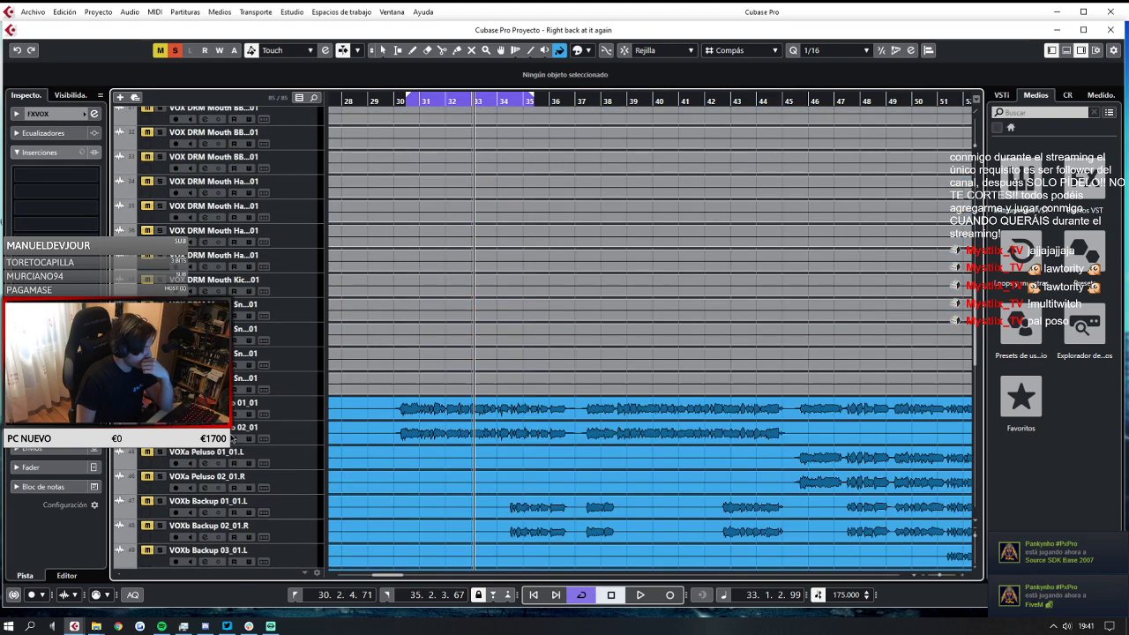
pyautogui.click(62, 195)
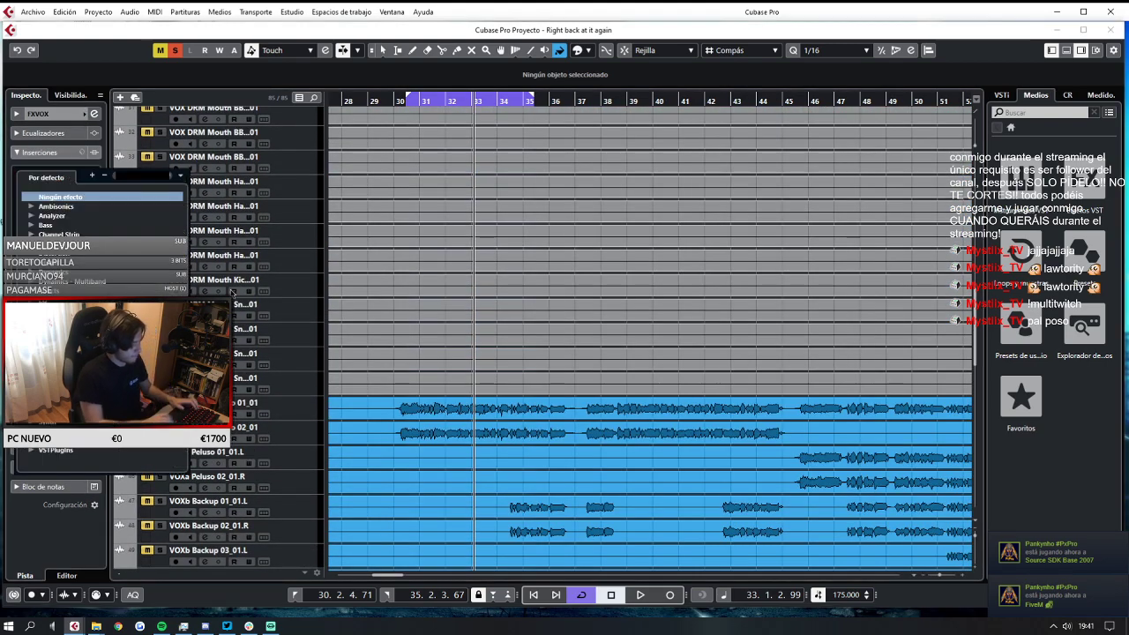
pyautogui.write('roomw')
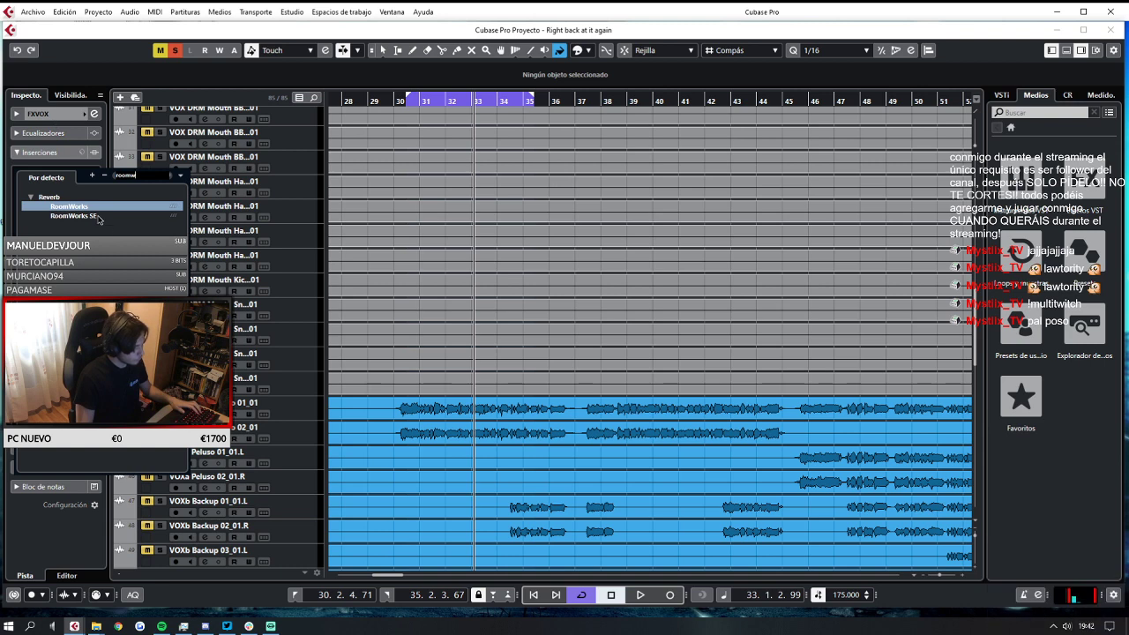
pyautogui.press('Return')
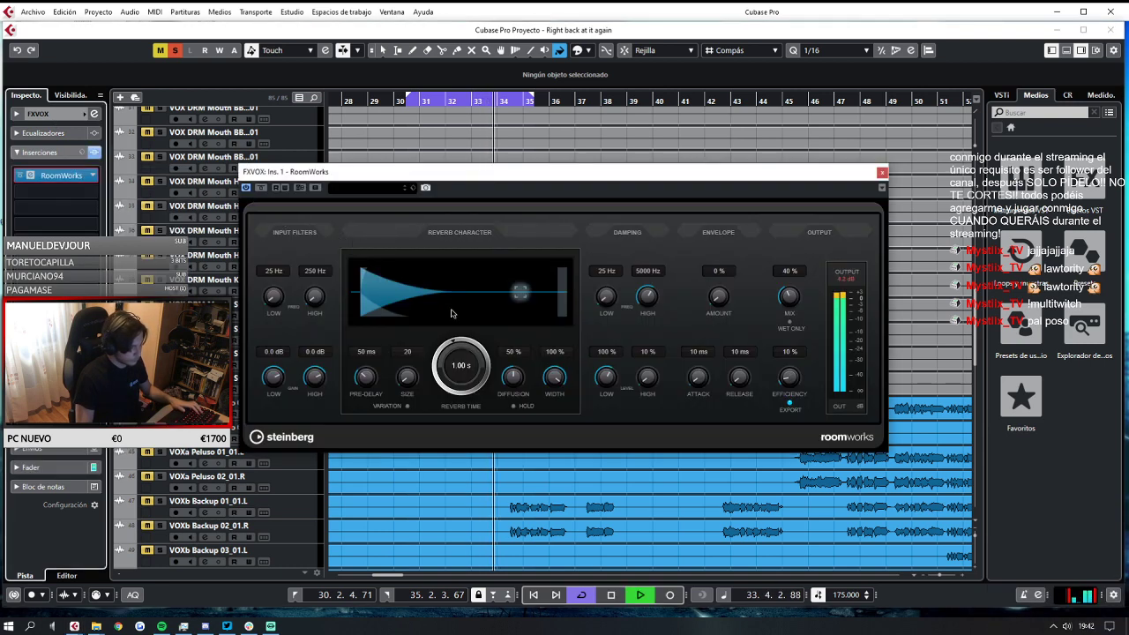
pyautogui.press('space')
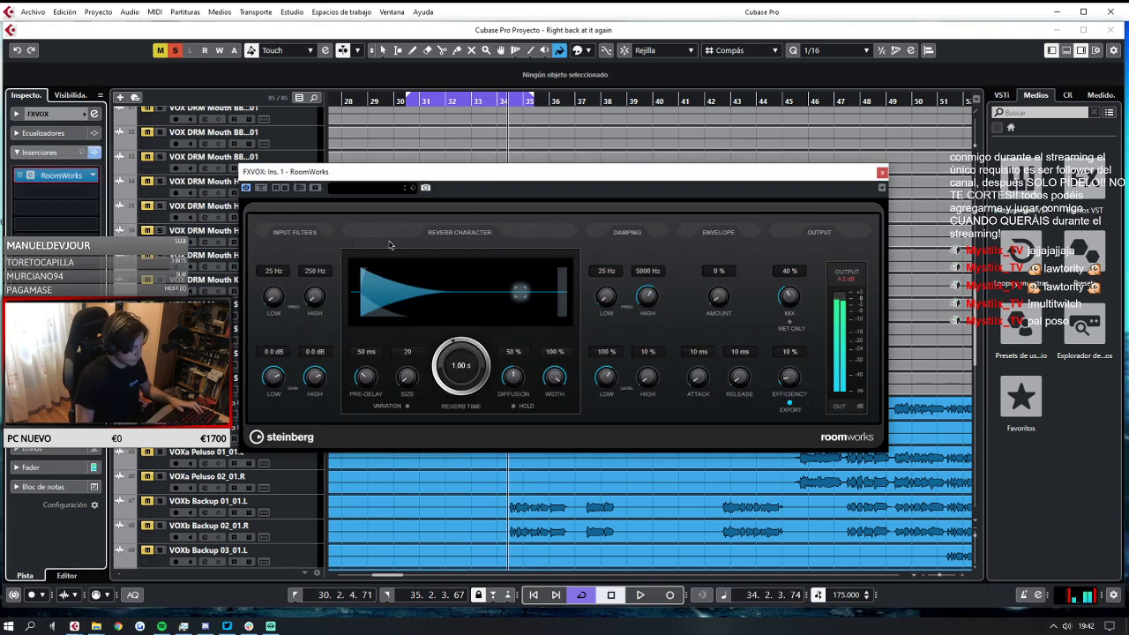
# Browse the RoomWorks presets, load Room Smooth, listen to it in playback and close the plug-in window.
pyautogui.click(364, 189)
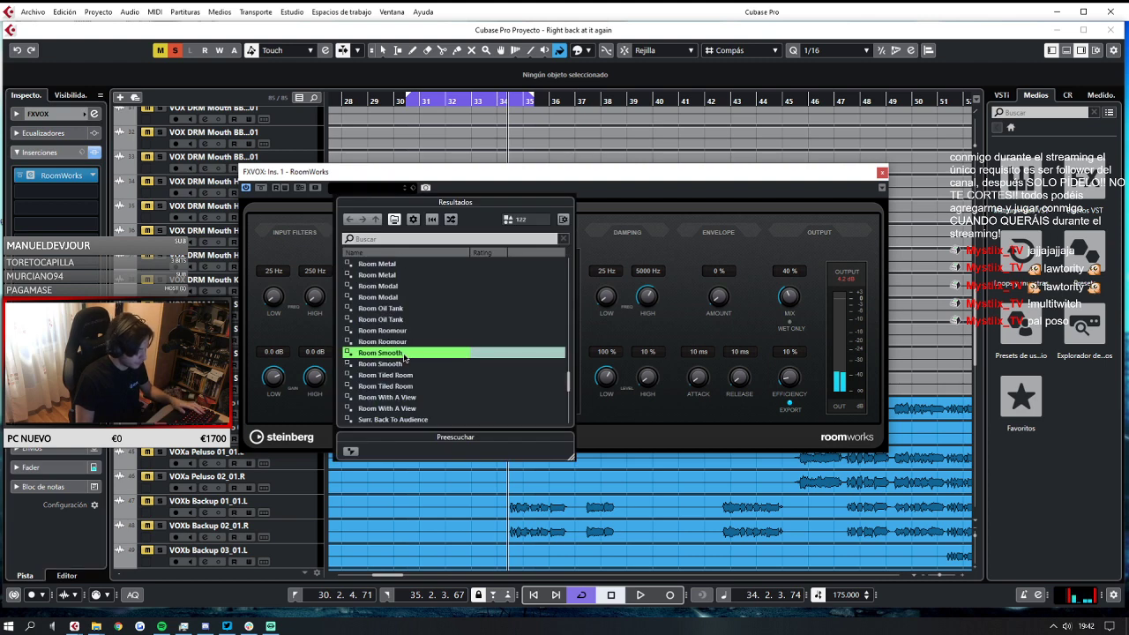
pyautogui.scroll(-4, 405, 357)
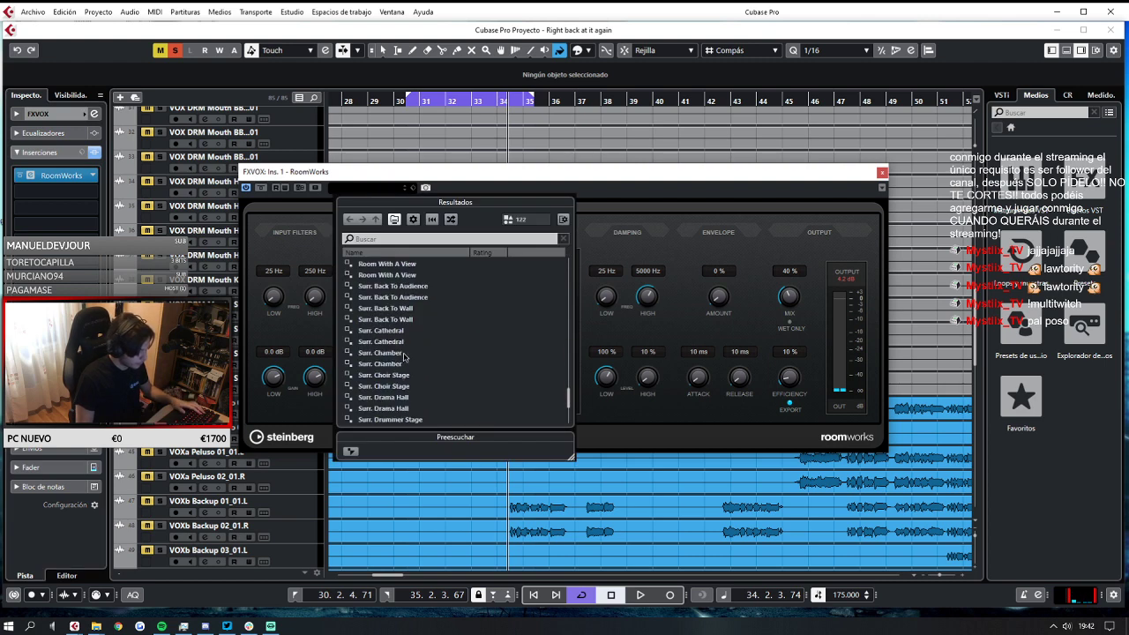
pyautogui.scroll(3, 408, 358)
pyautogui.scroll(5, 411, 362)
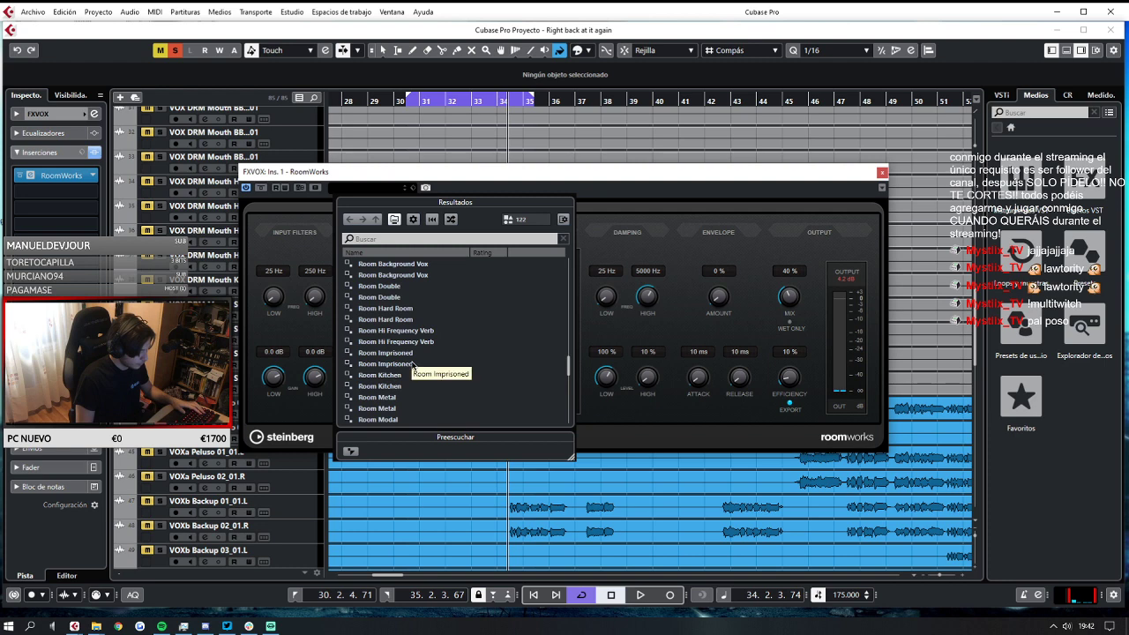
pyautogui.scroll(10, 441, 346)
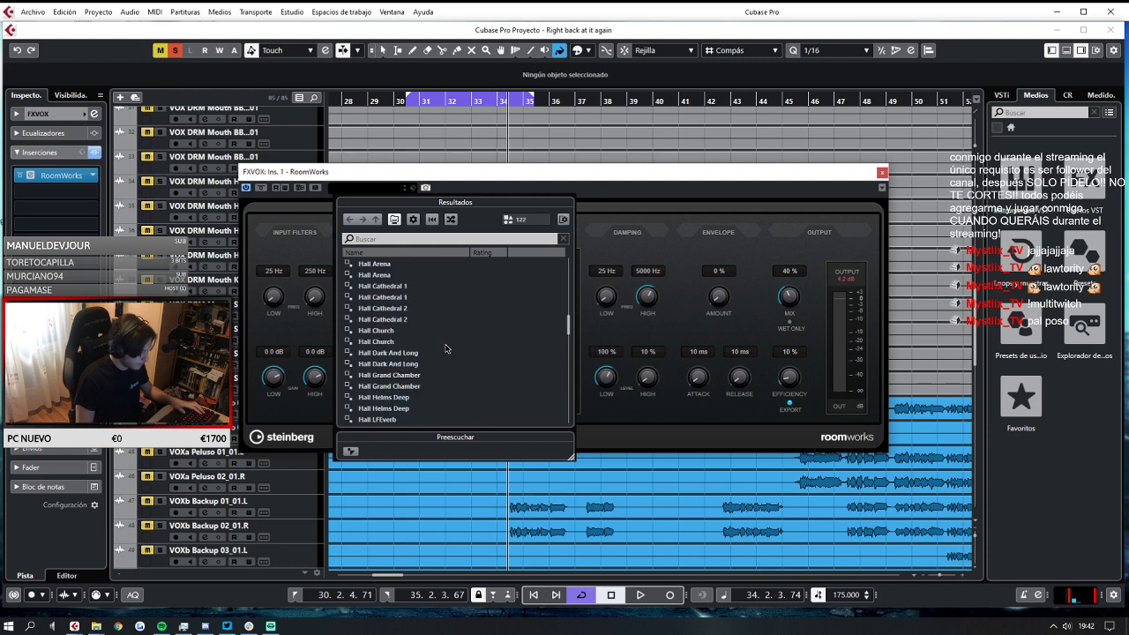
pyautogui.scroll(5, 448, 354)
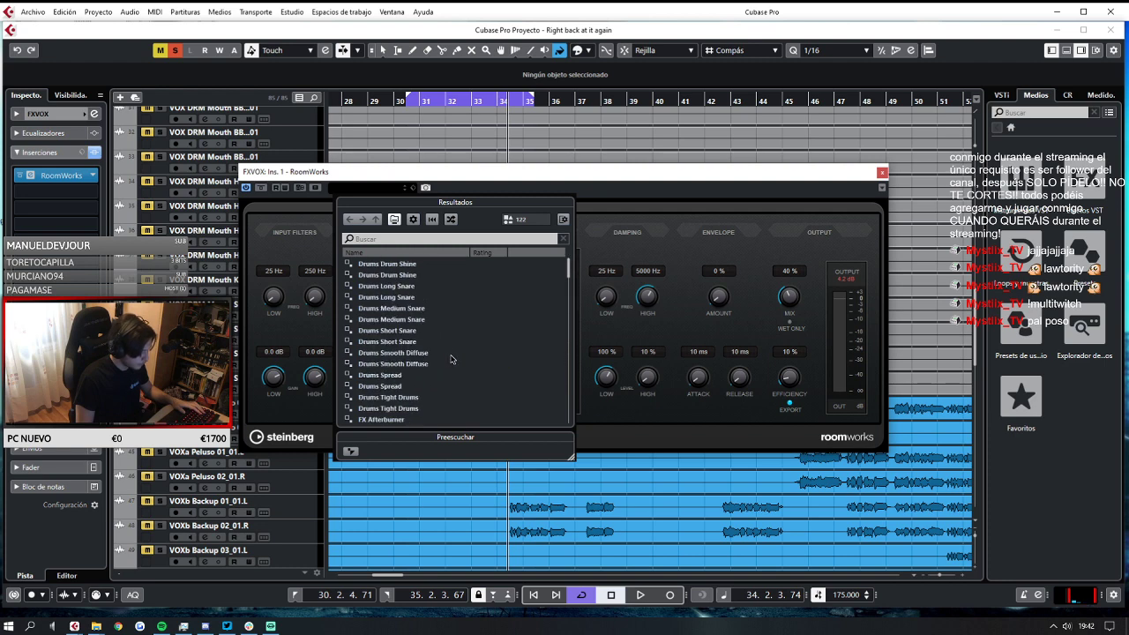
pyautogui.scroll(-4, 449, 357)
pyautogui.scroll(-15, 450, 361)
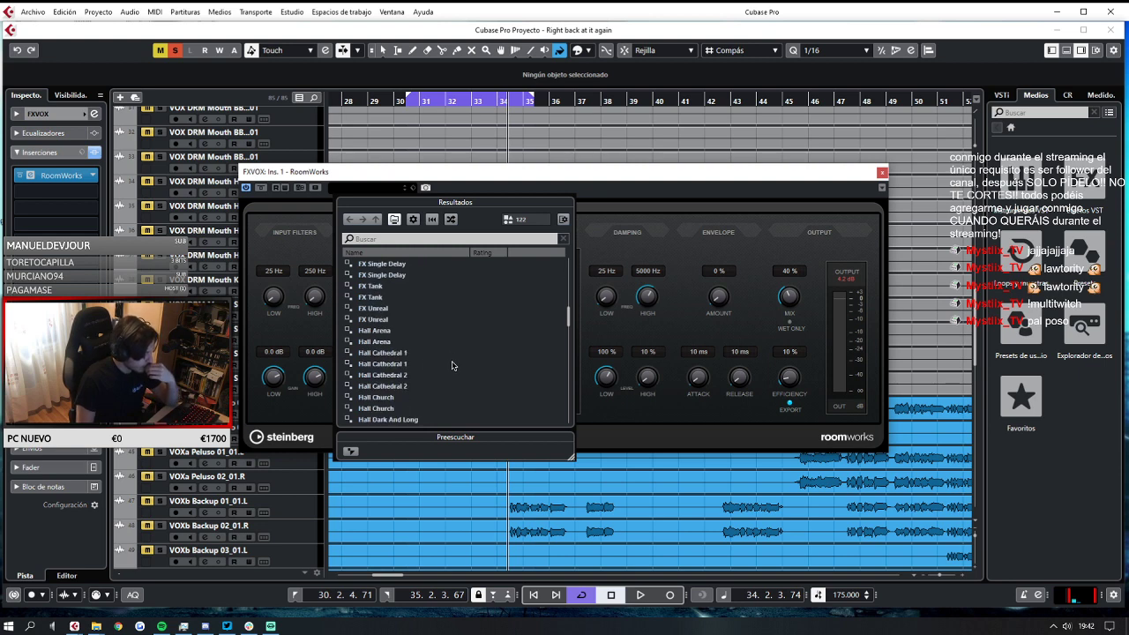
pyautogui.scroll(-15, 448, 367)
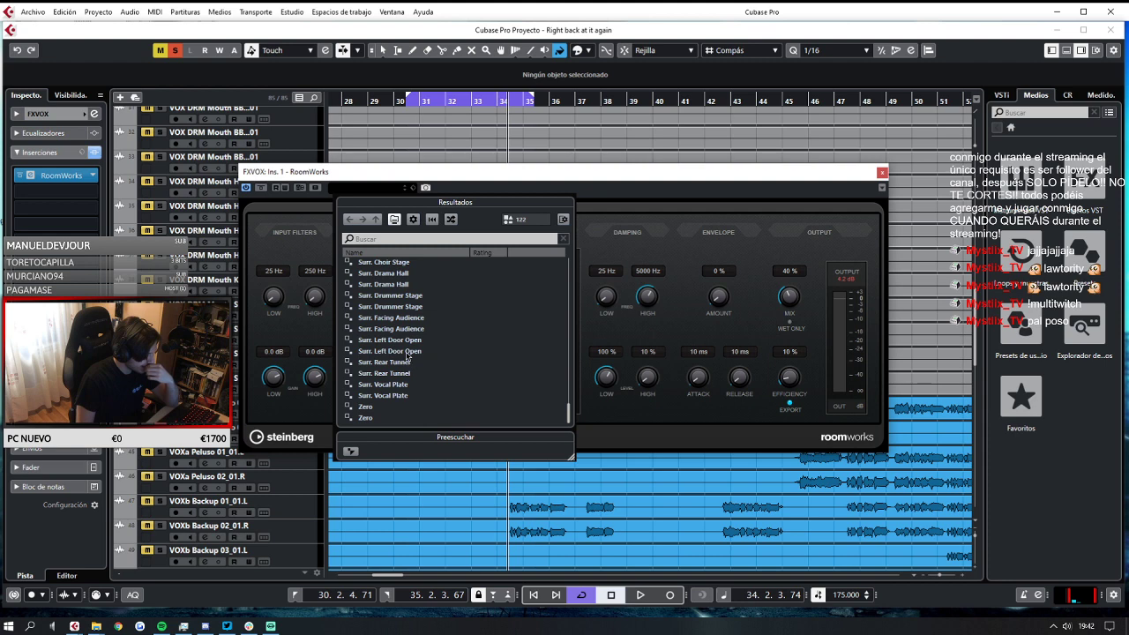
pyautogui.scroll(12, 408, 355)
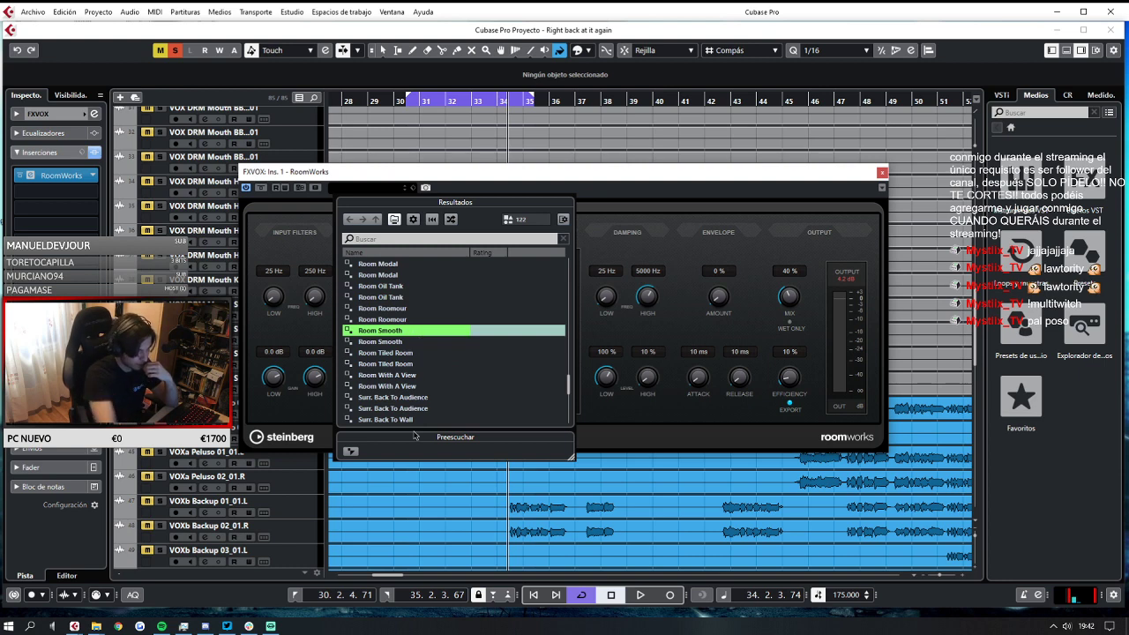
pyautogui.click(411, 334)
pyautogui.press('space')
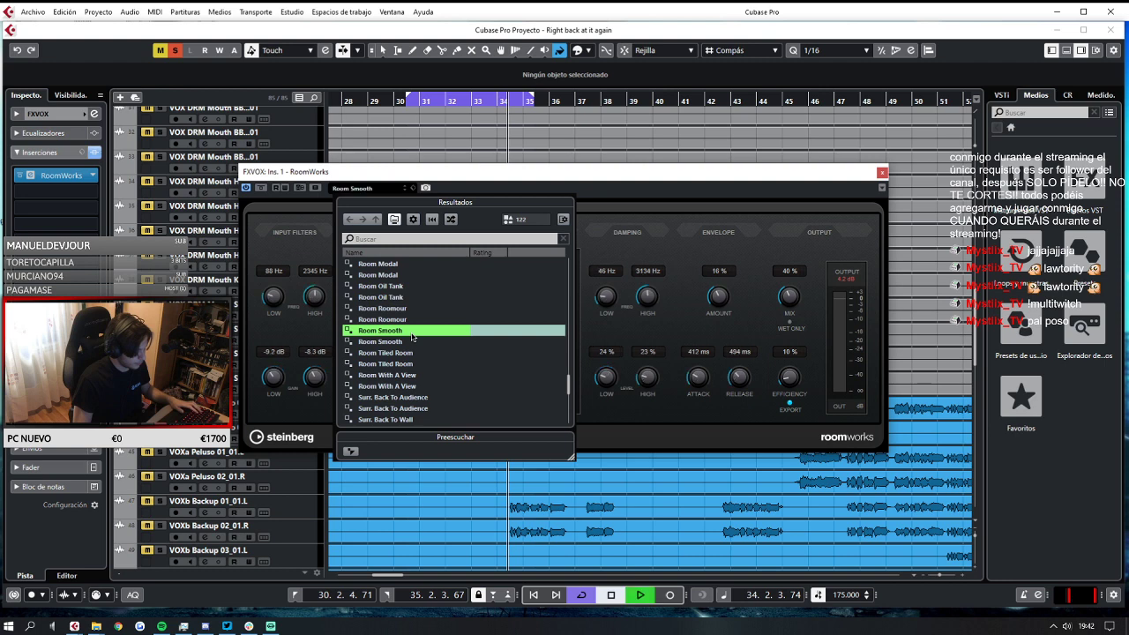
pyautogui.click(883, 174)
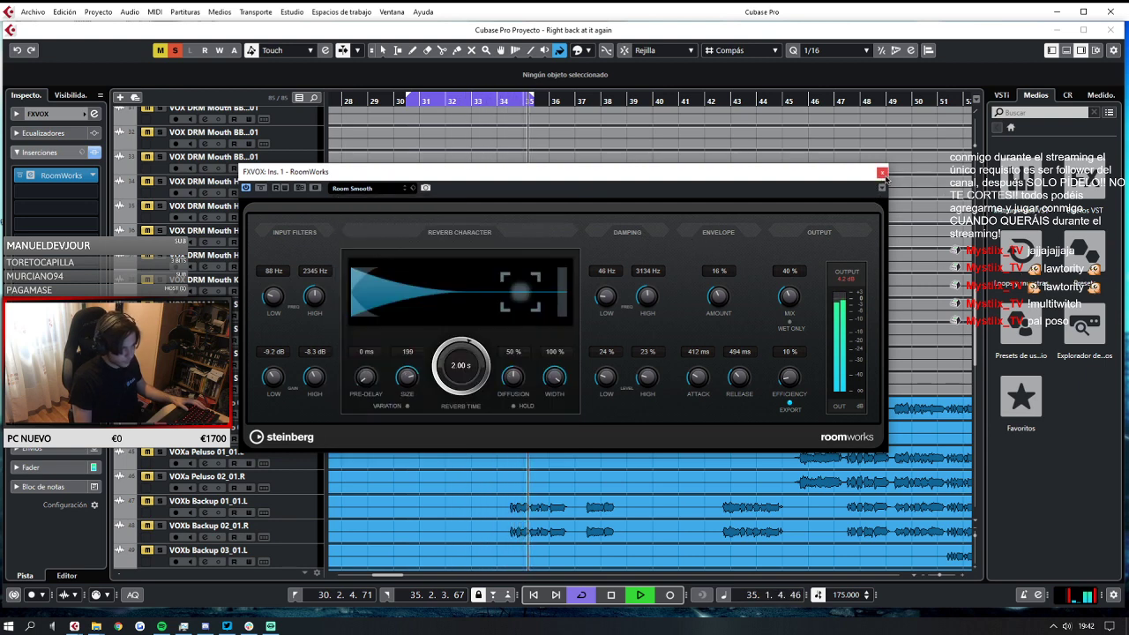
pyautogui.click(881, 172)
# Stop playback, extend the end of the loop range to 45.1.3.80 and restart looped playback.
pyautogui.press('space')
pyautogui.moveTo(537, 127); pyautogui.dragTo(788, 199)
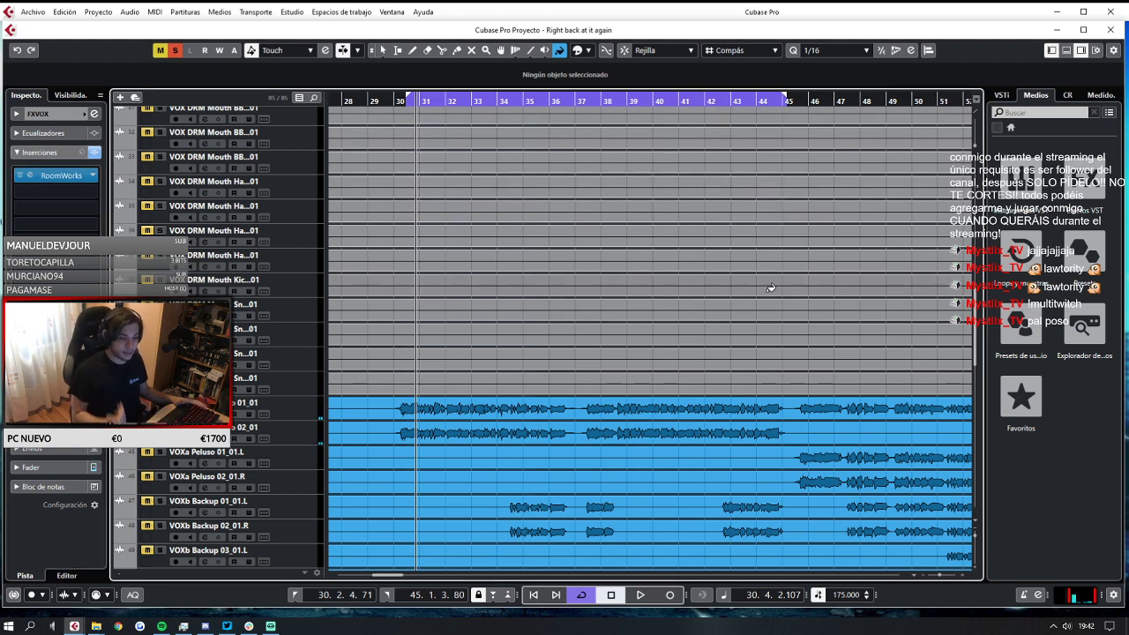
pyautogui.press('space')
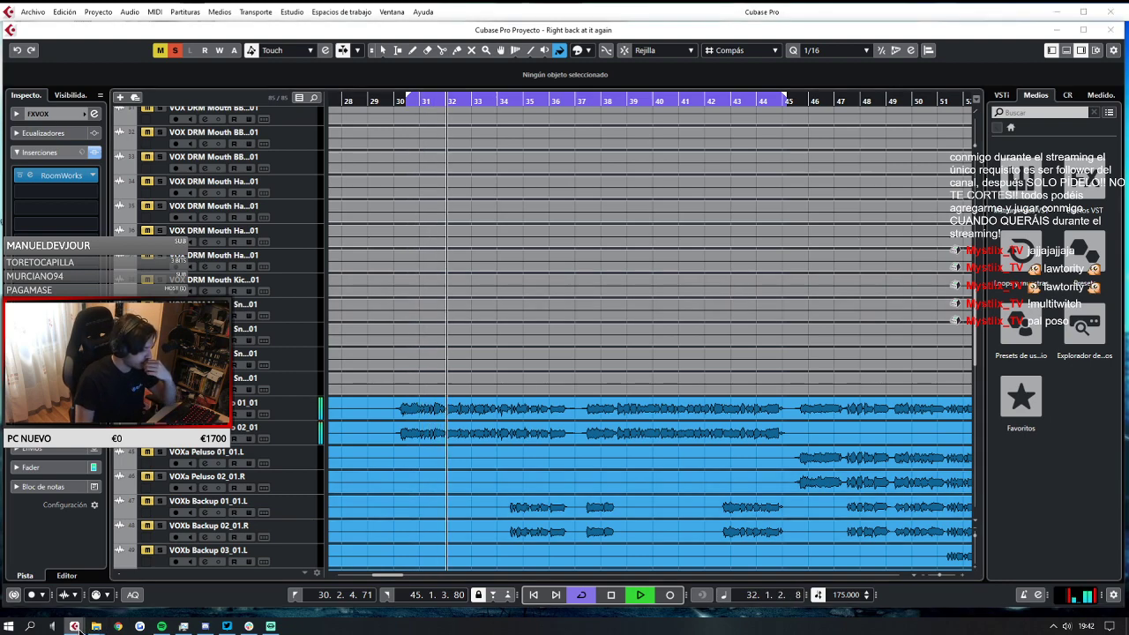
# Lower the FXVOX fader to -4.23 dB in the MixConsole and compare the sound with RoomWorks bypassed and active.
pyautogui.press('F3')
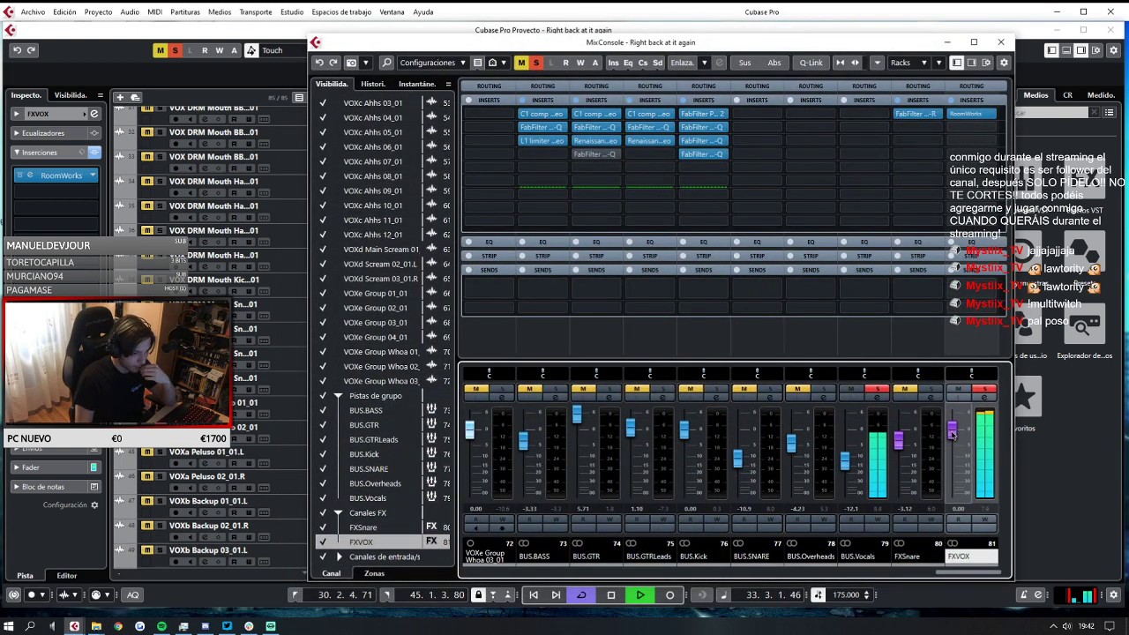
pyautogui.moveTo(952, 432); pyautogui.dragTo(951, 448)
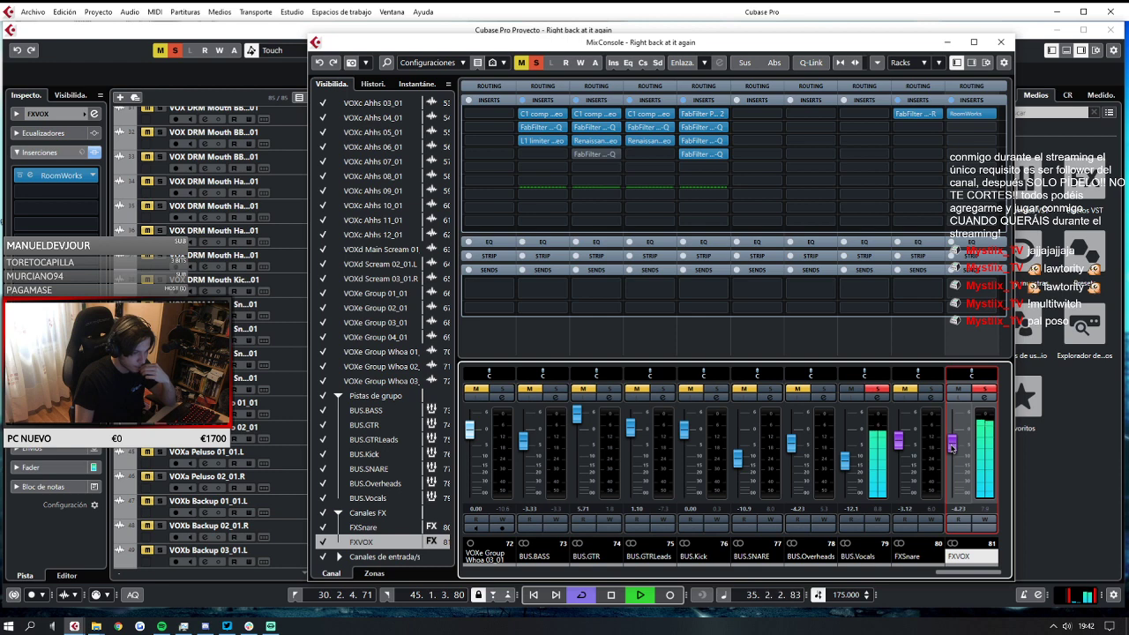
pyautogui.click(953, 114)
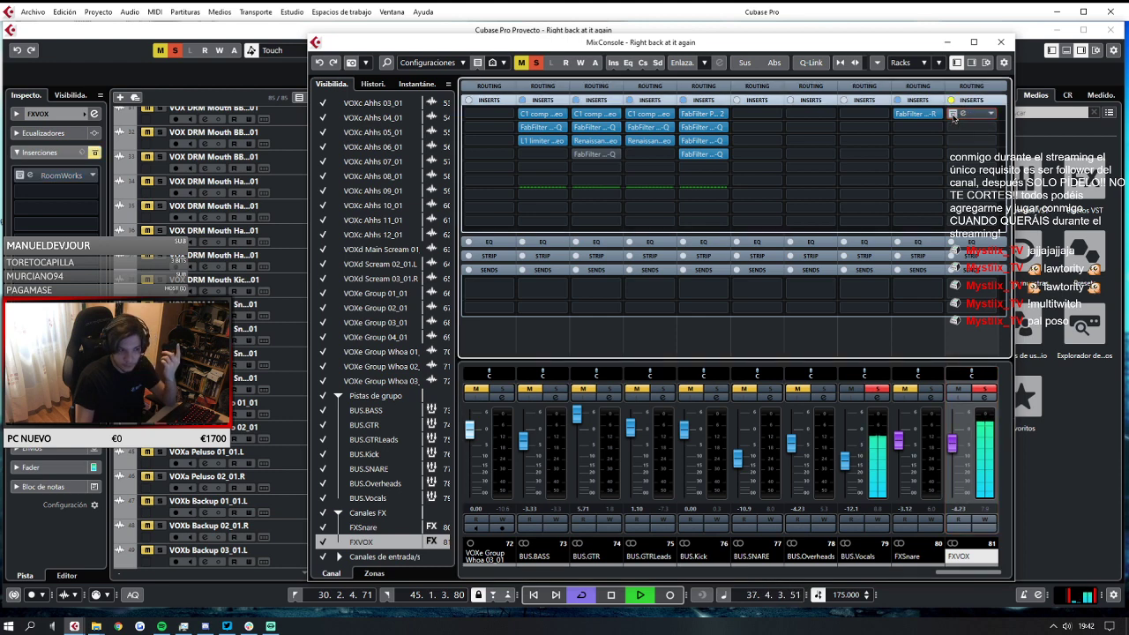
pyautogui.click(953, 115)
pyautogui.click(953, 114)
pyautogui.click(952, 114)
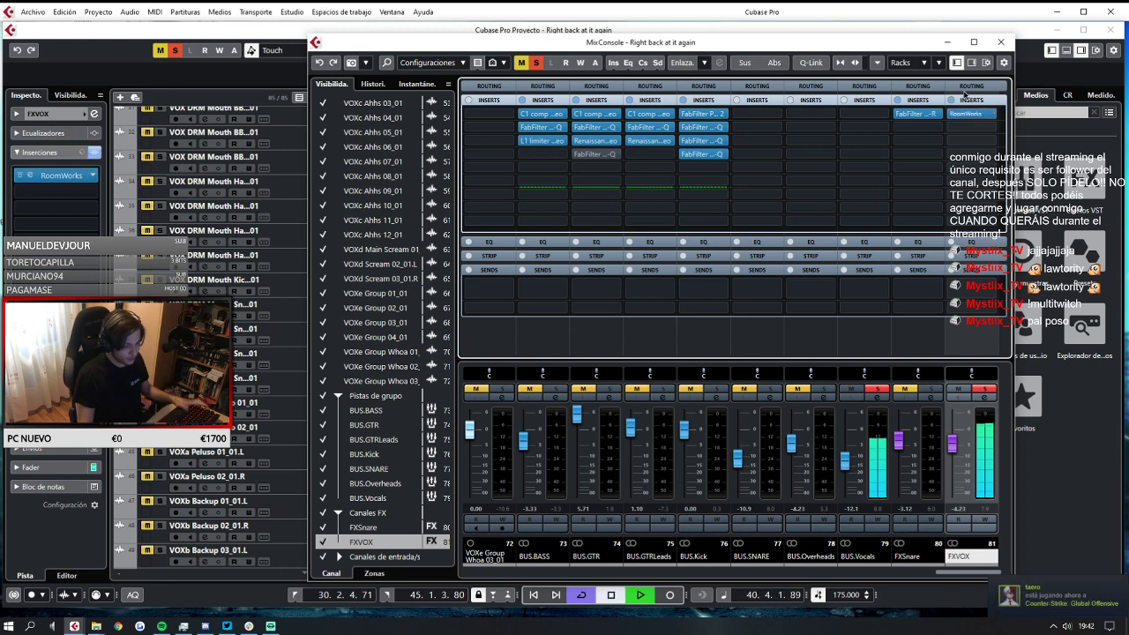
# Stop playback and insert StereoDelay in the second insert slot of the FXVOX channel.
pyautogui.press('space')
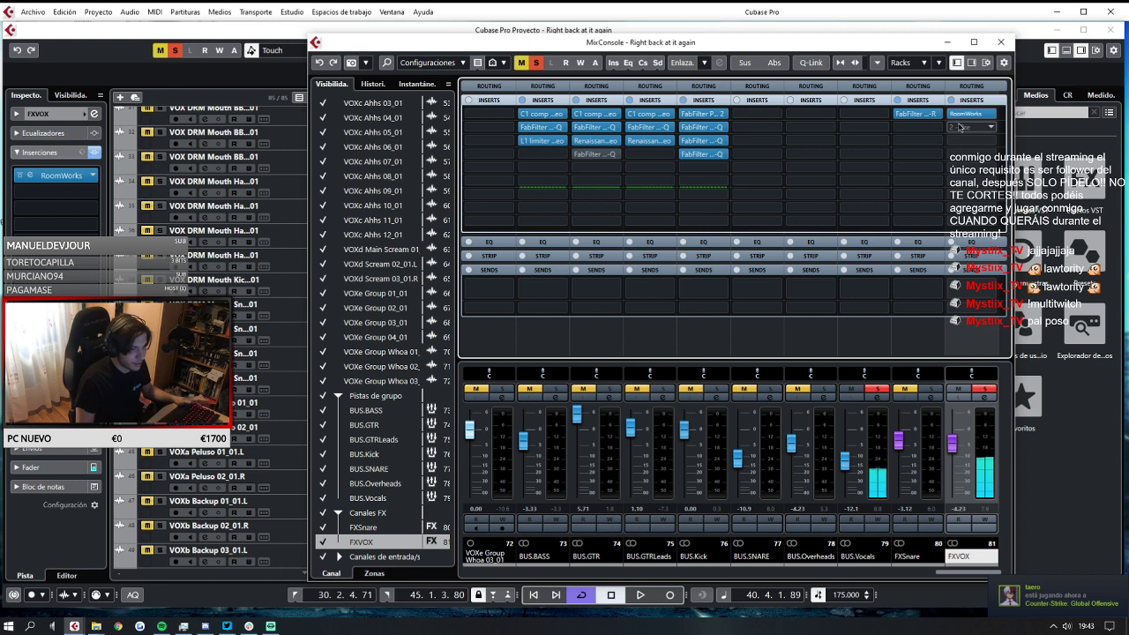
pyautogui.click(951, 130)
pyautogui.write('st')
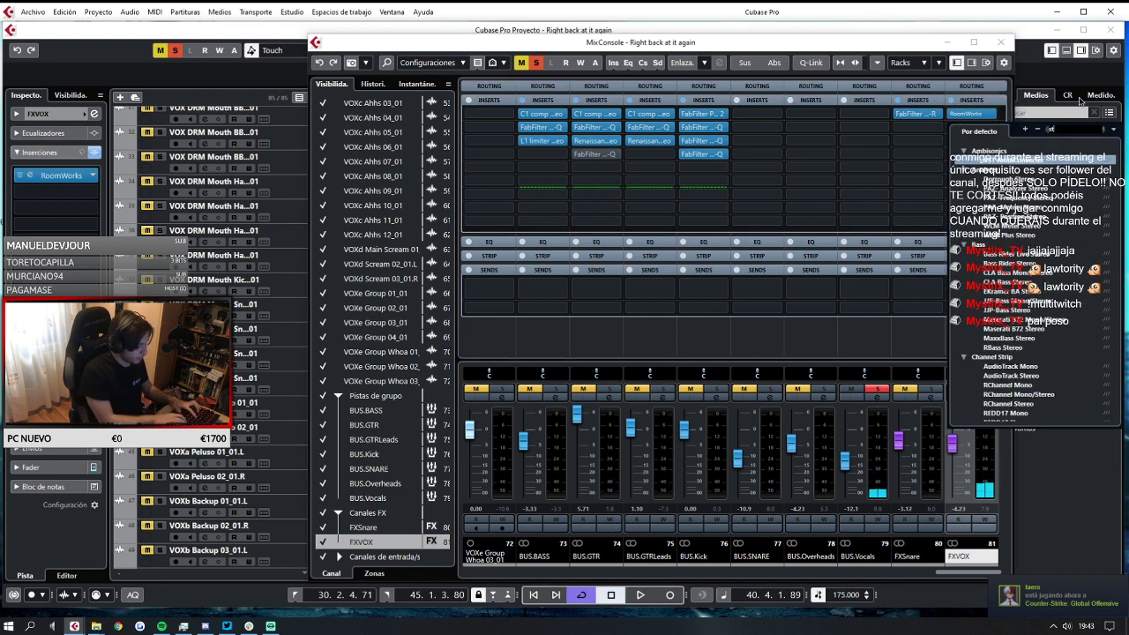
pyautogui.write('ereoereode')
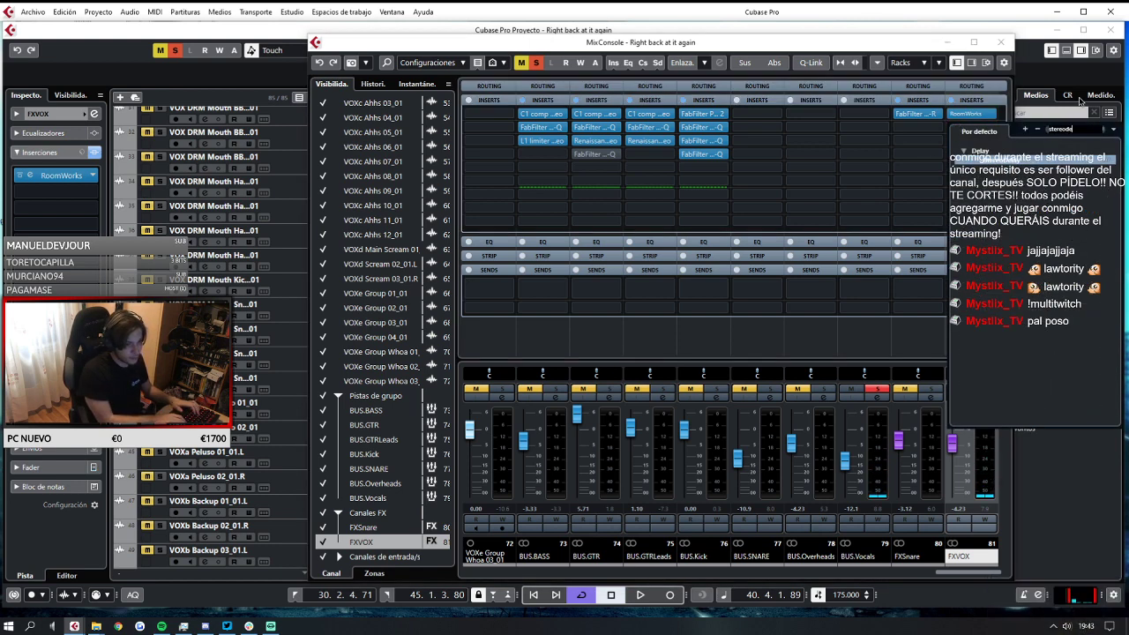
pyautogui.doubleClick(1014, 162)
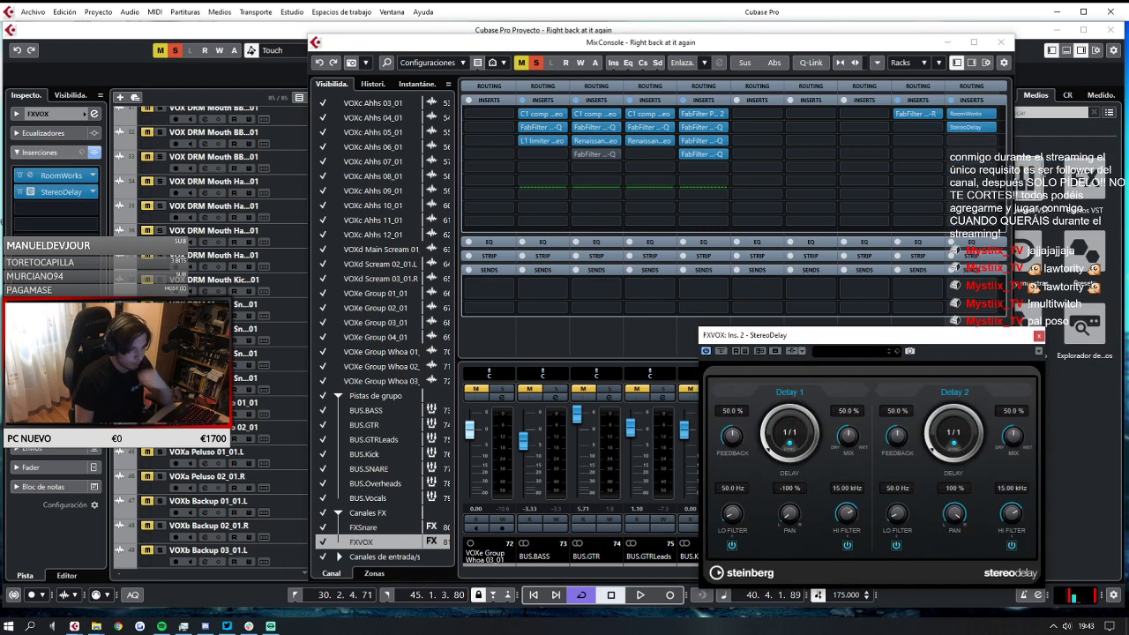
# Load the Sweet Vocal Delay preset in StereoDelay on FXVOX, listen to it in playback, then close the plug-in window and stop.
pyautogui.press('space')
pyautogui.click(856, 351)
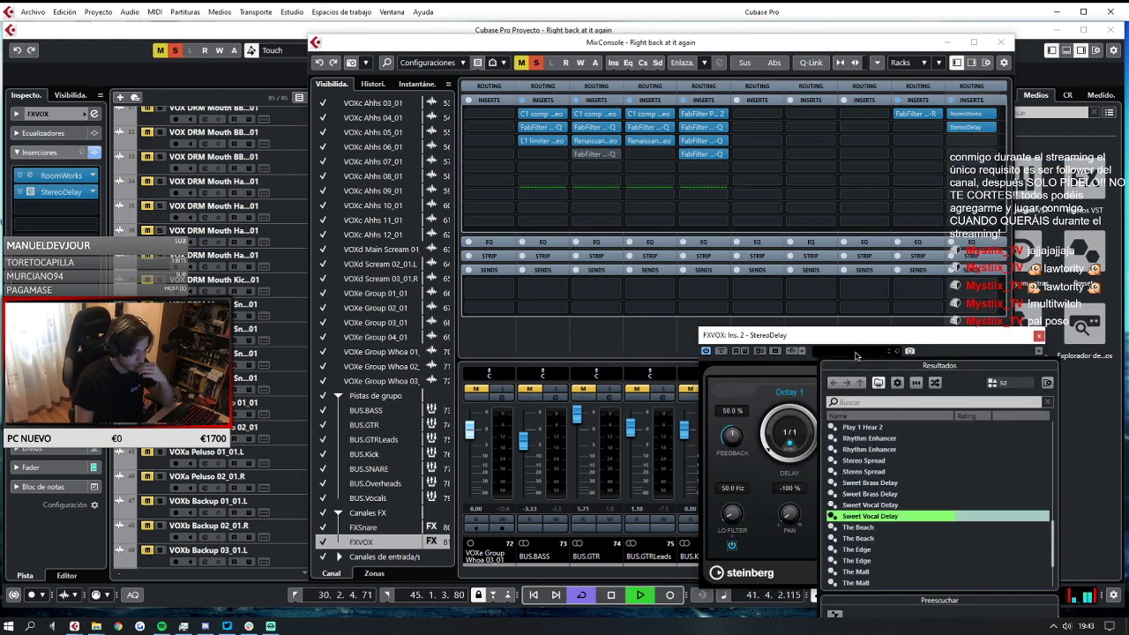
pyautogui.doubleClick(870, 517)
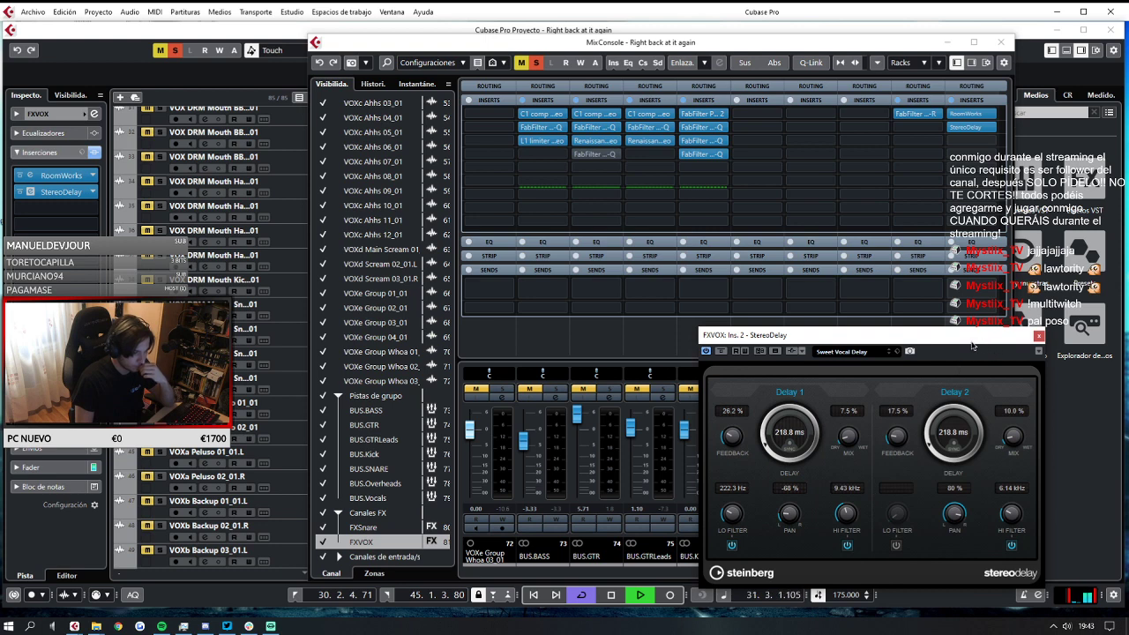
pyautogui.click(843, 351)
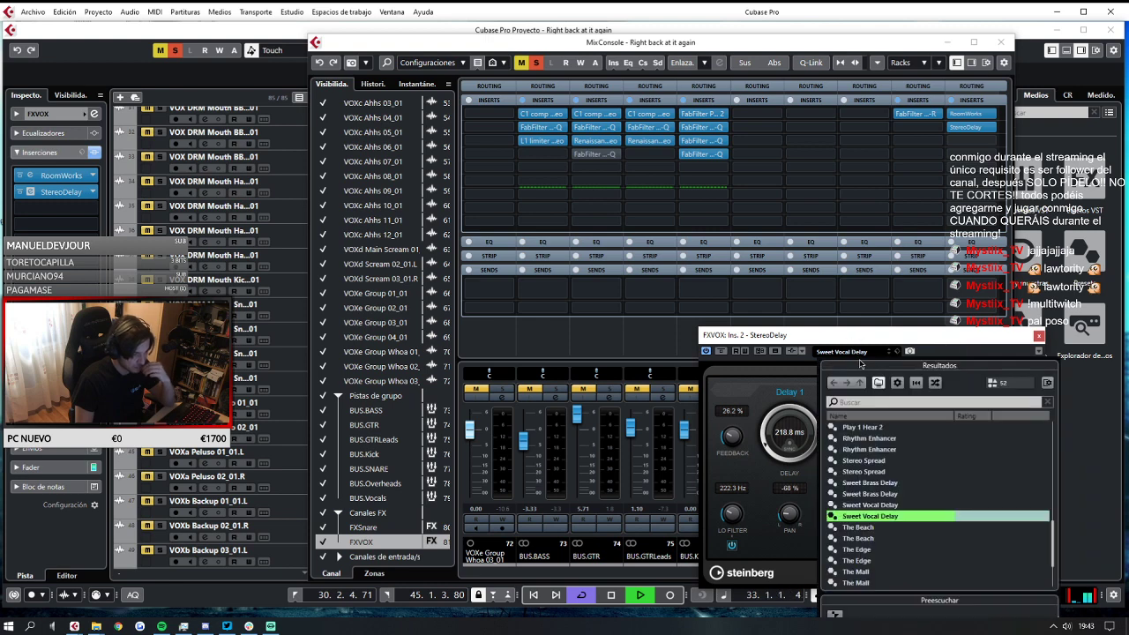
pyautogui.doubleClick(864, 504)
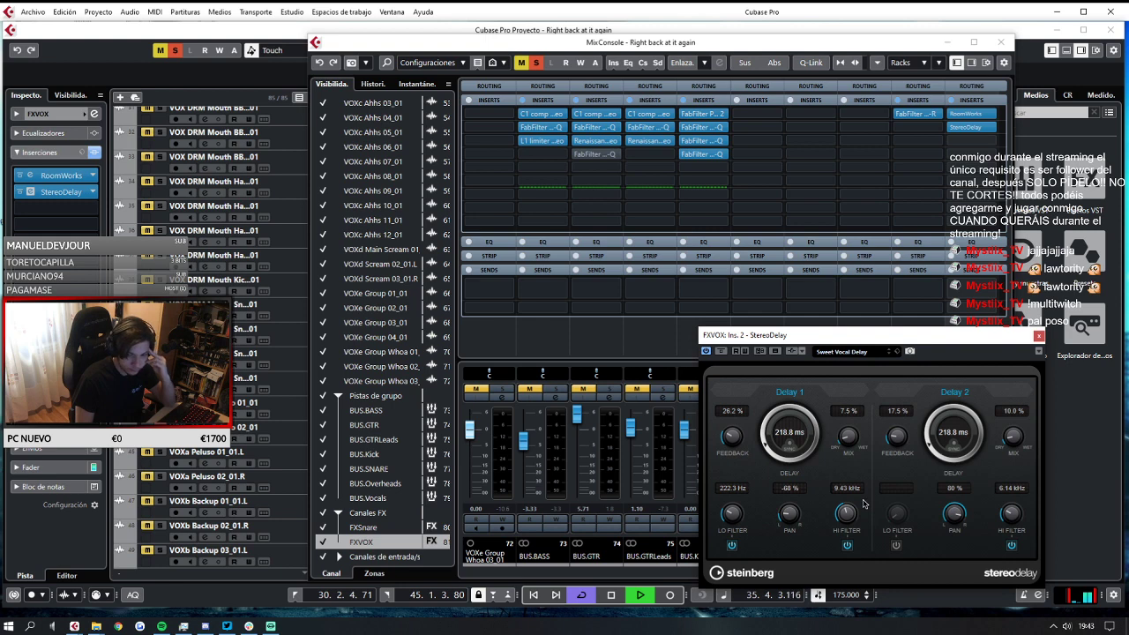
pyautogui.click(1038, 336)
pyautogui.press('space')
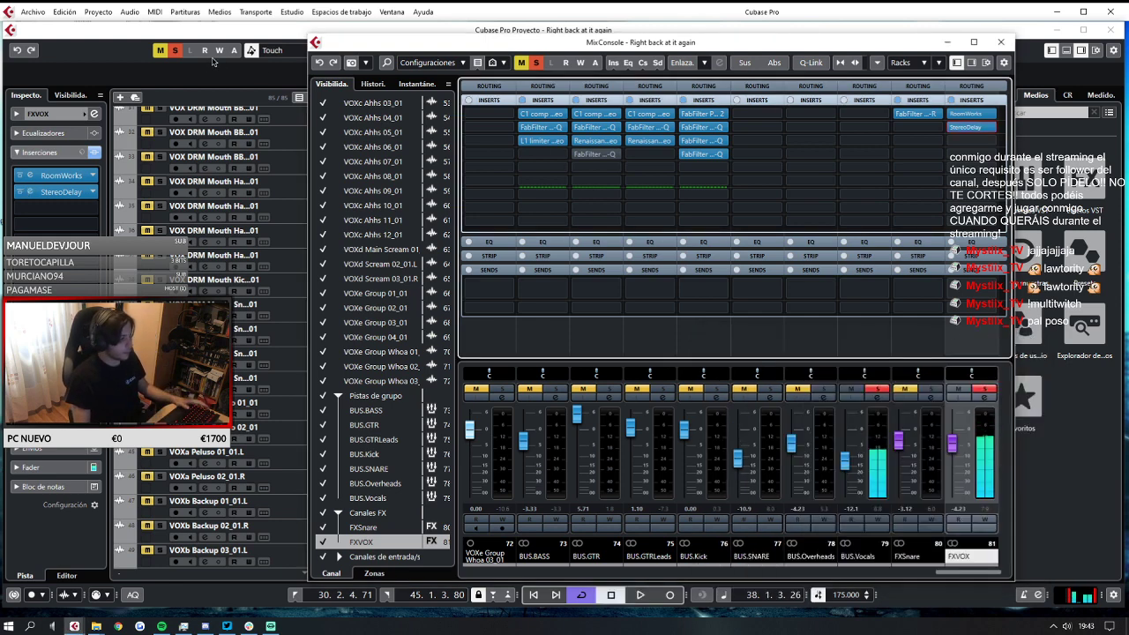
# Return to the project and move the loop start back to 30.1.3.103 while listening to the full mix, then stop playback.
pyautogui.press('F3')
pyautogui.press('space')
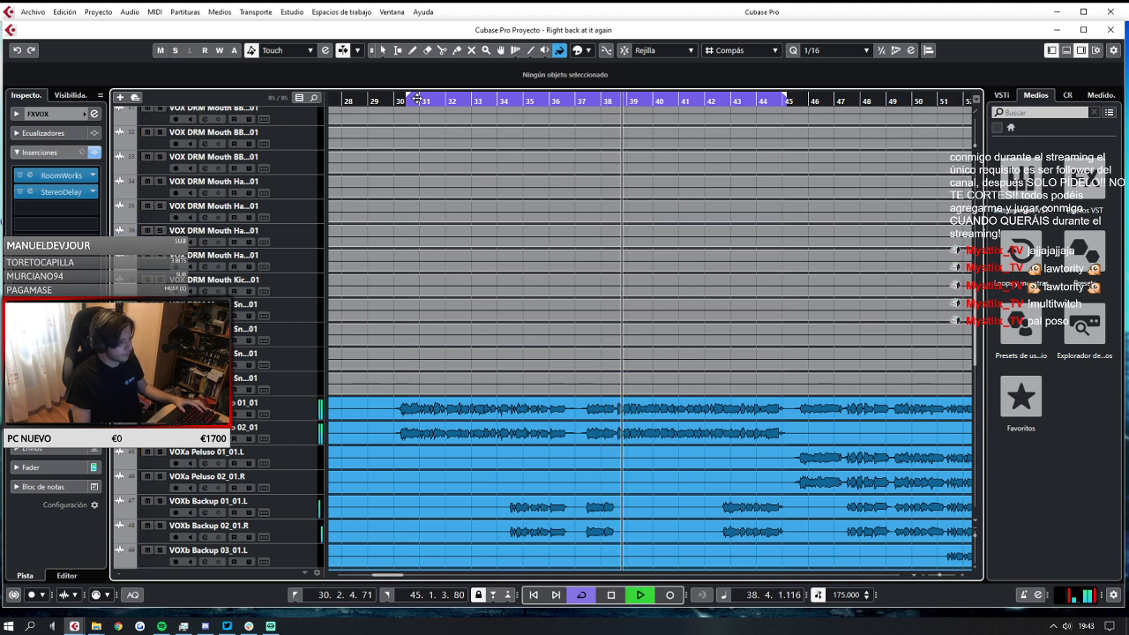
pyautogui.click(401, 102)
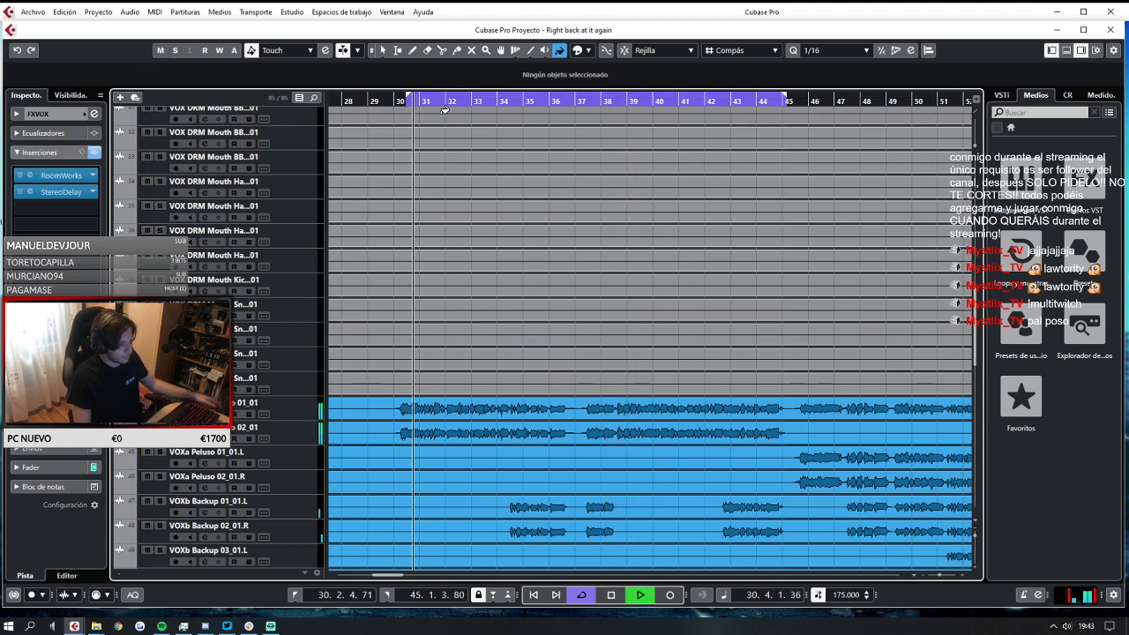
pyautogui.moveTo(408, 96); pyautogui.dragTo(392, 102)
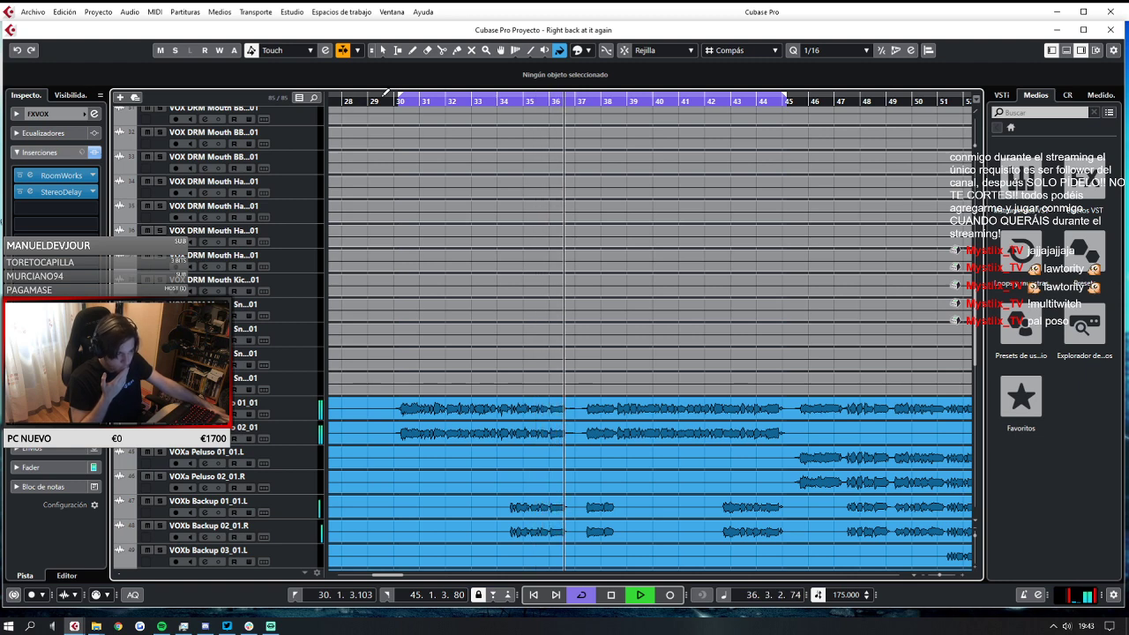
pyautogui.press('space')
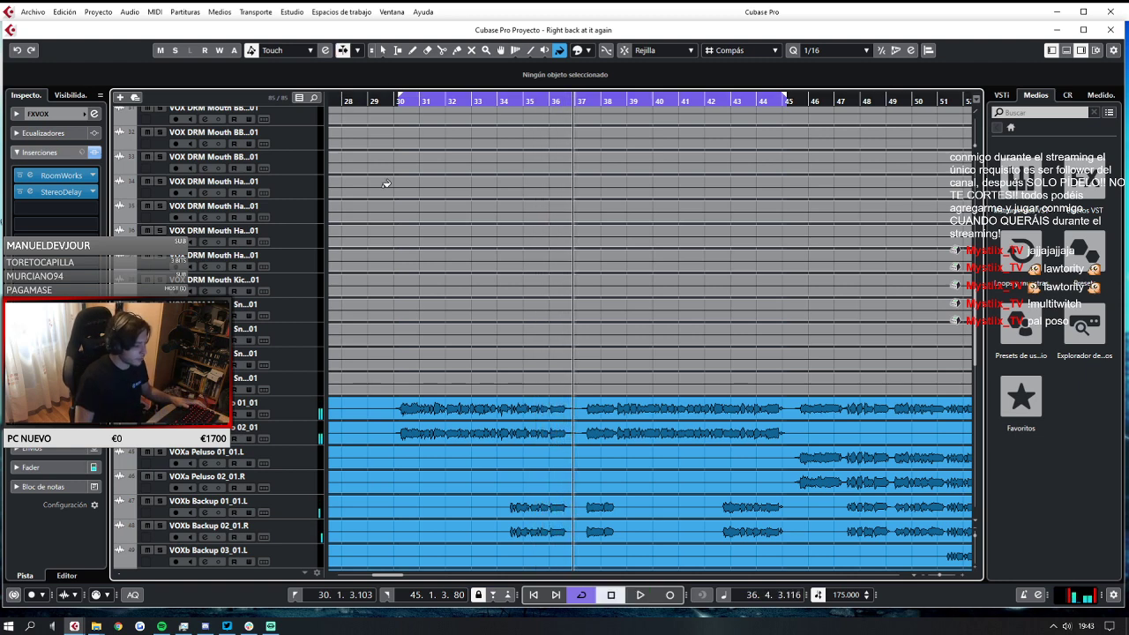
# Open RoomWorks on the FXVOX channel and lower its output mix to 14 % while playing the soloed vocals.
pyautogui.click(53, 176)
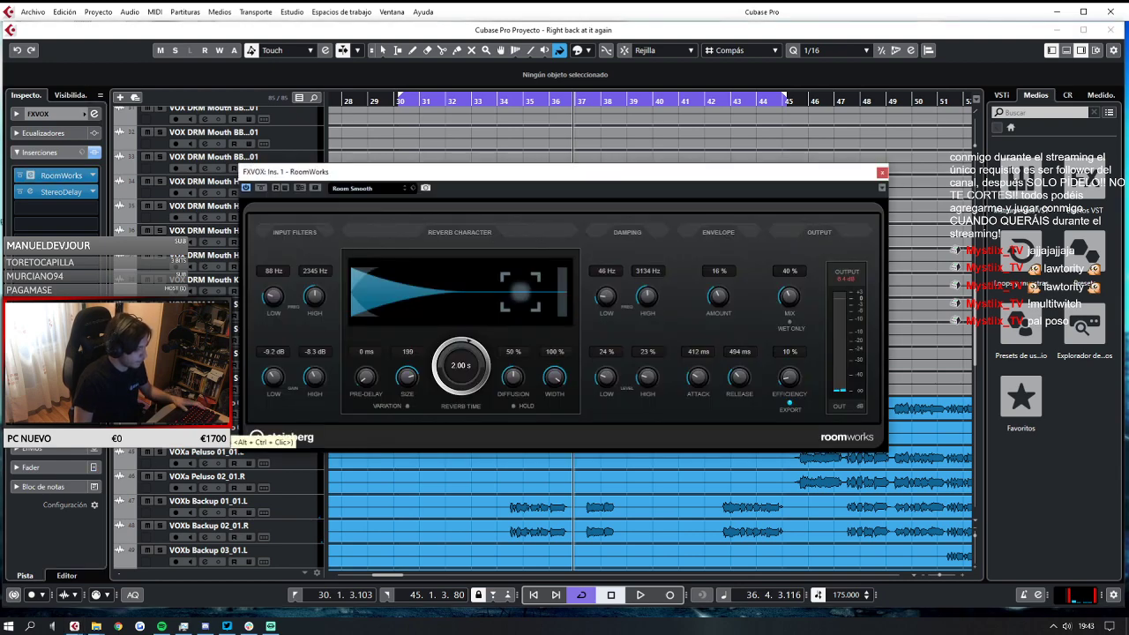
pyautogui.moveTo(499, 191); pyautogui.dragTo(702, 122)
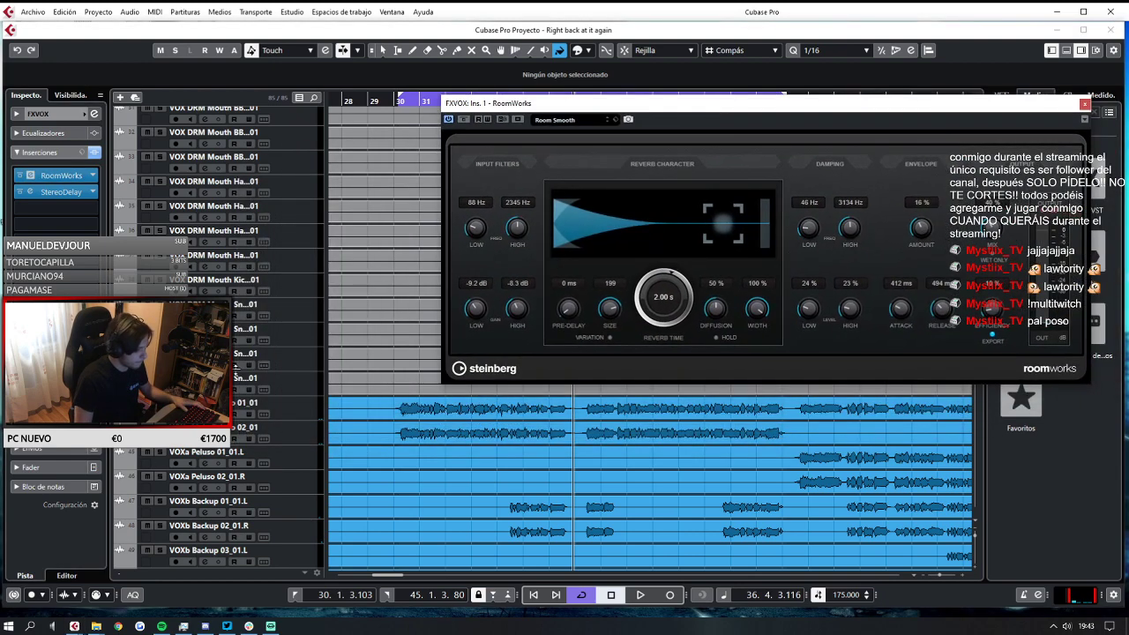
pyautogui.press('space')
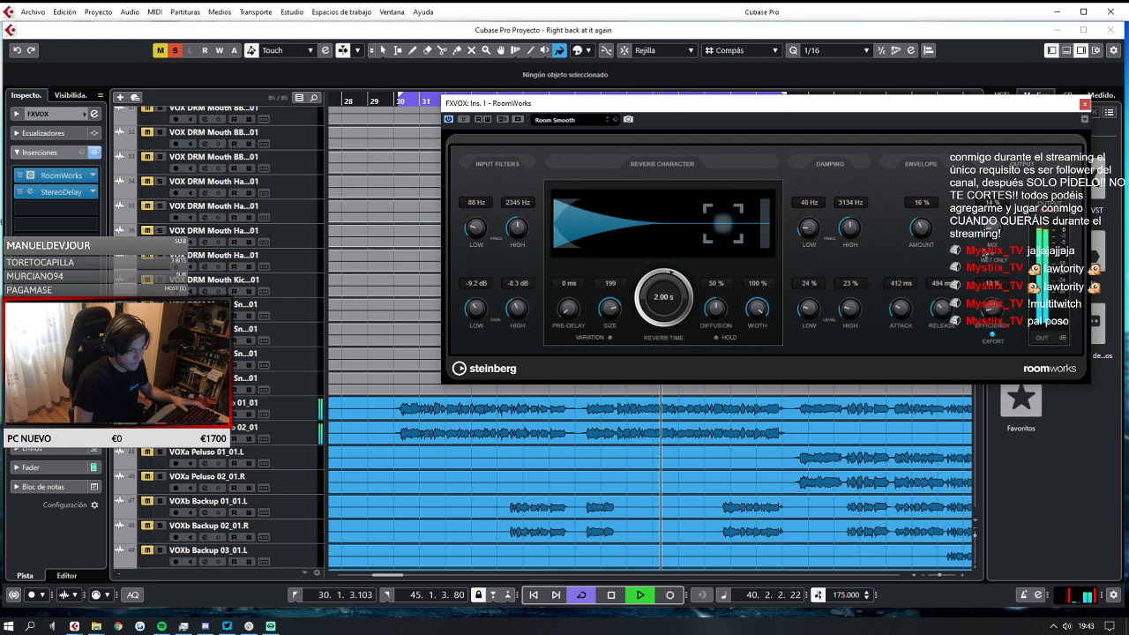
pyautogui.press('space')
# Clear the solo, listen to the reverb within the full mix, close the RoomWorks window and stop playback.
pyautogui.click(159, 427)
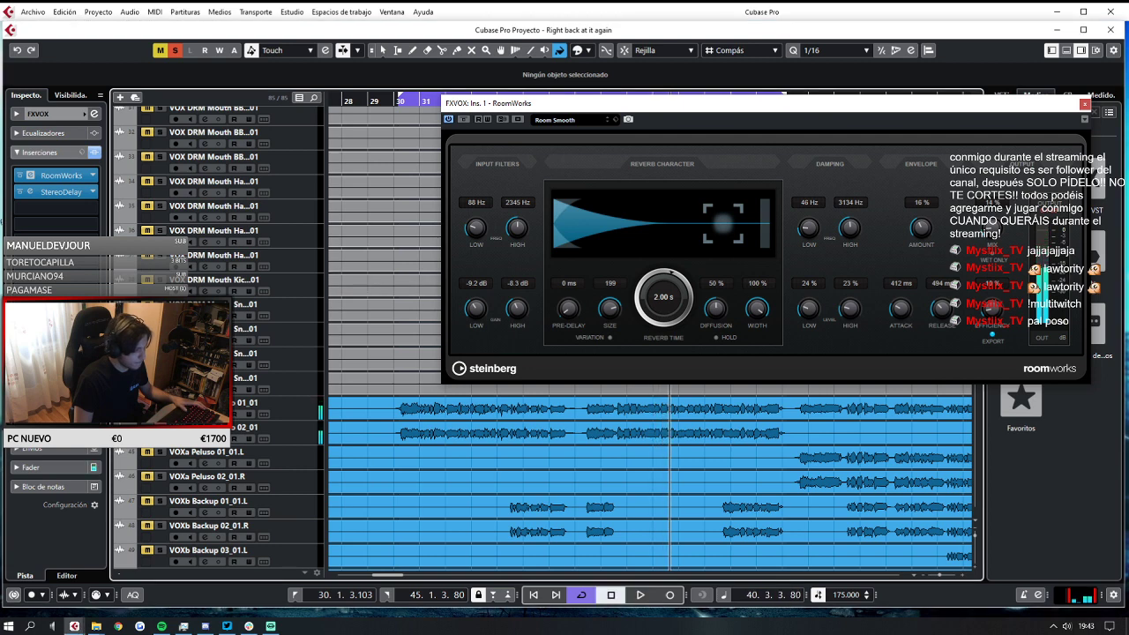
pyautogui.click(160, 403)
pyautogui.press('space')
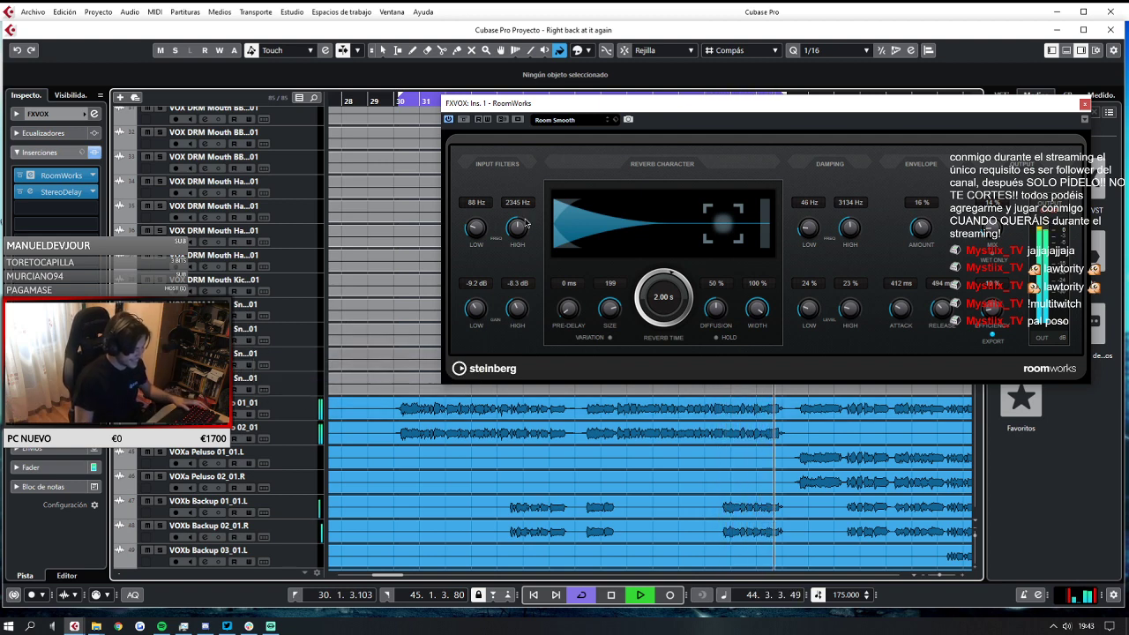
pyautogui.click(1084, 104)
pyautogui.press('space')
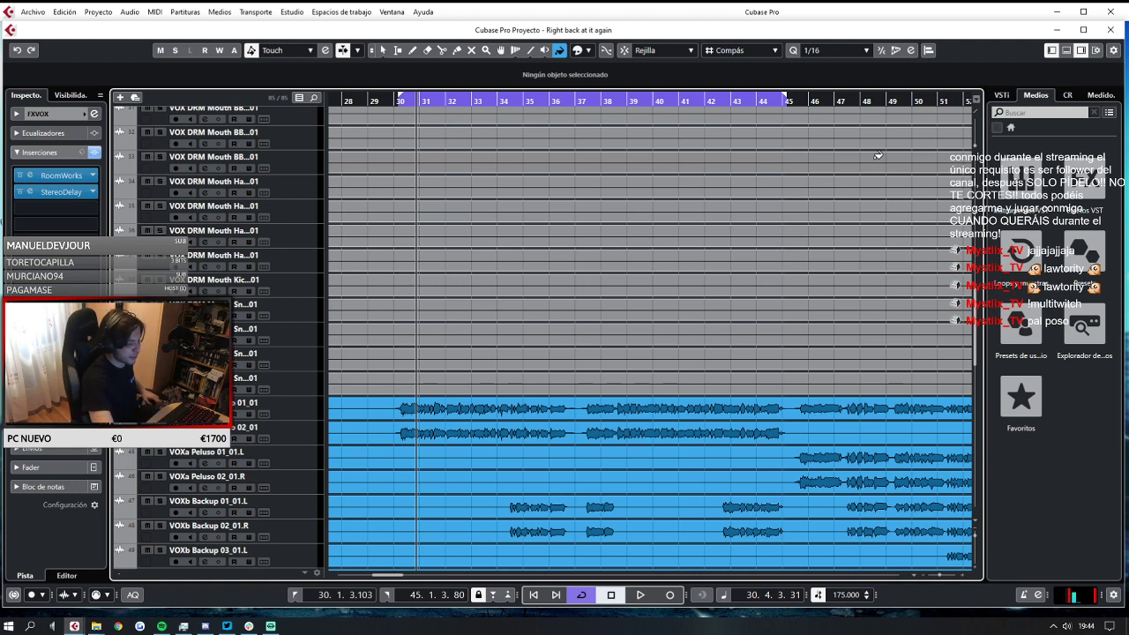
# Play the full mix from the VOXb Backup entry in bar 34 to judge the backup vocals, then stop.
pyautogui.scroll(-3, 262, 544)
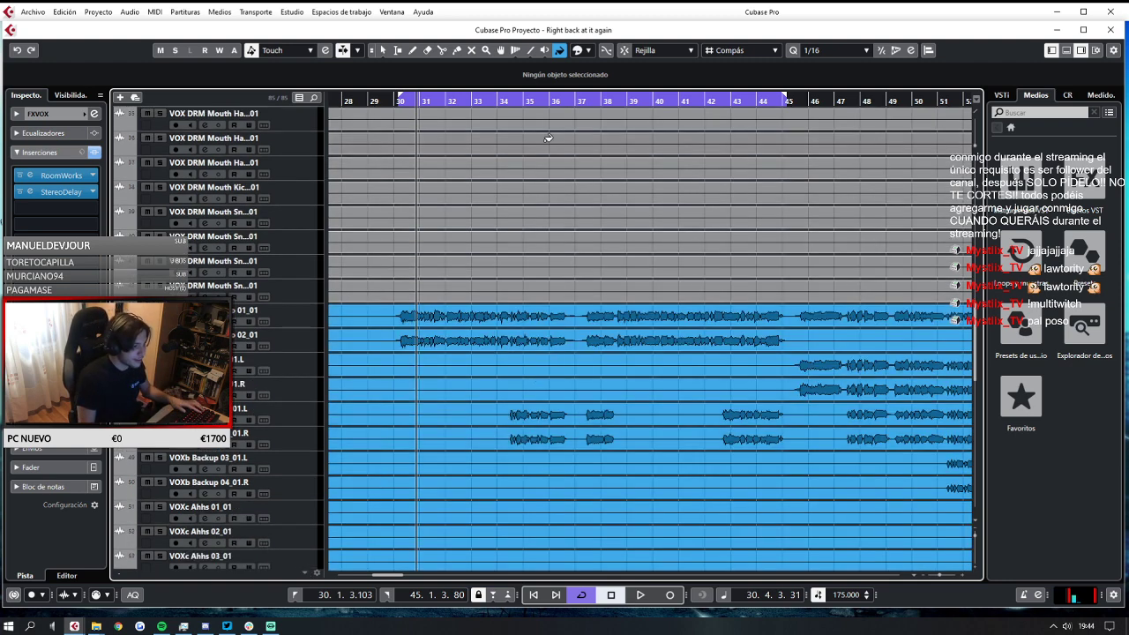
pyautogui.click(521, 101)
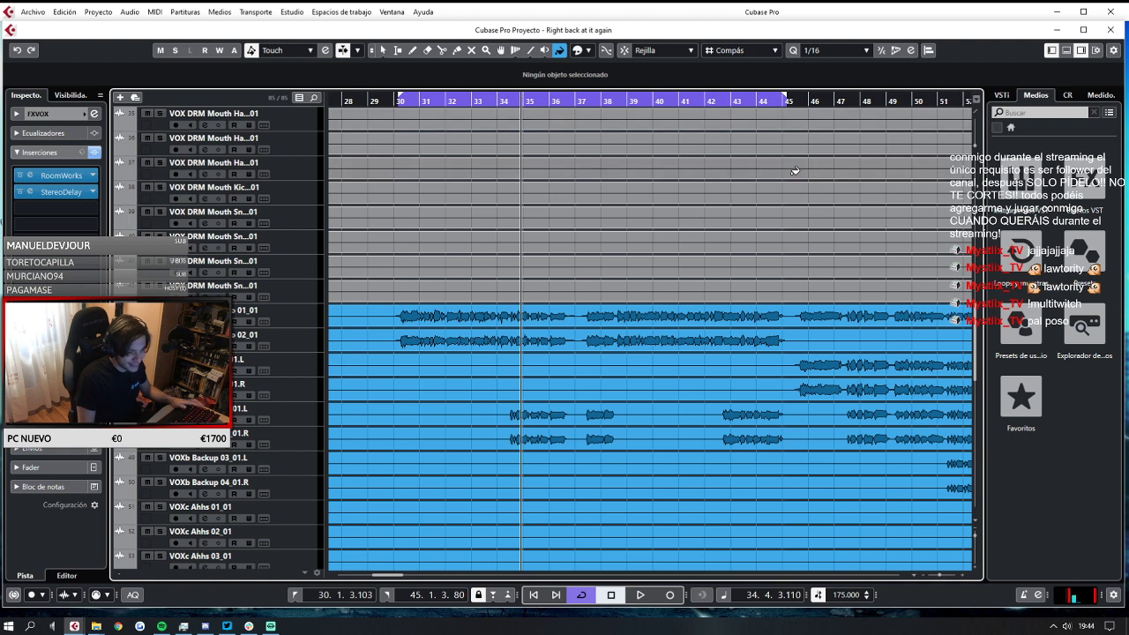
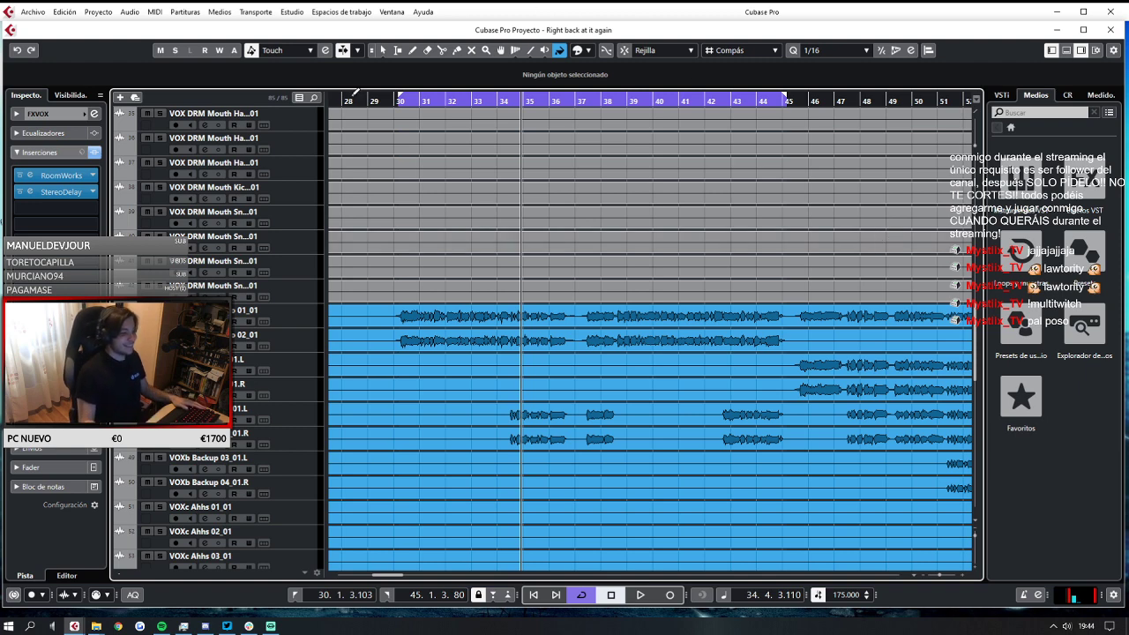
pyautogui.click(509, 103)
pyautogui.press('space')
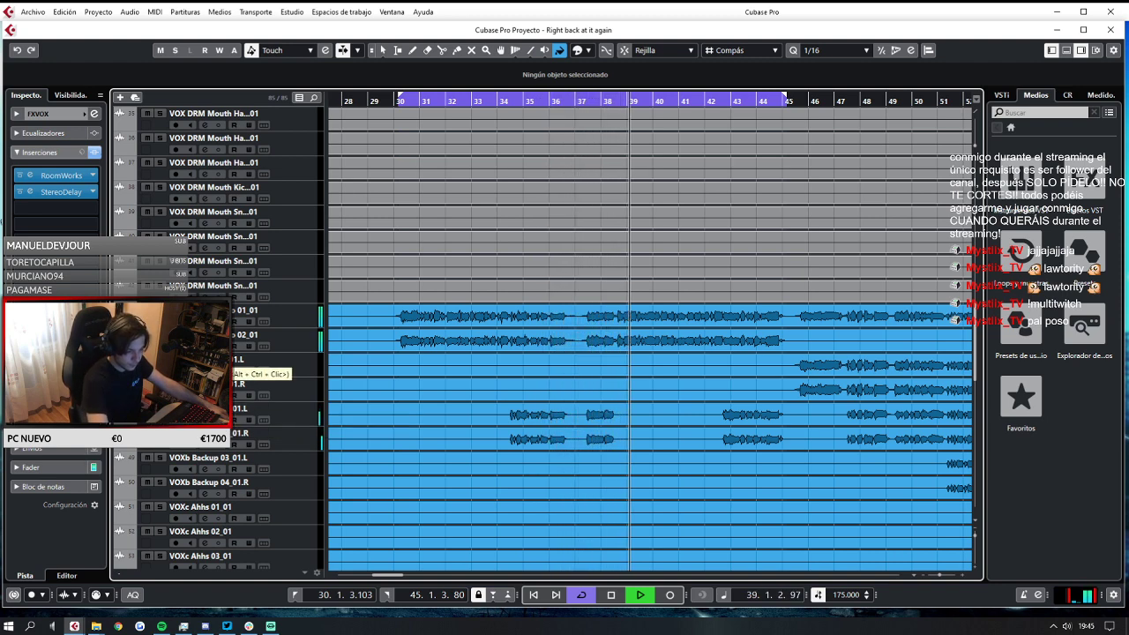
pyautogui.press('space')
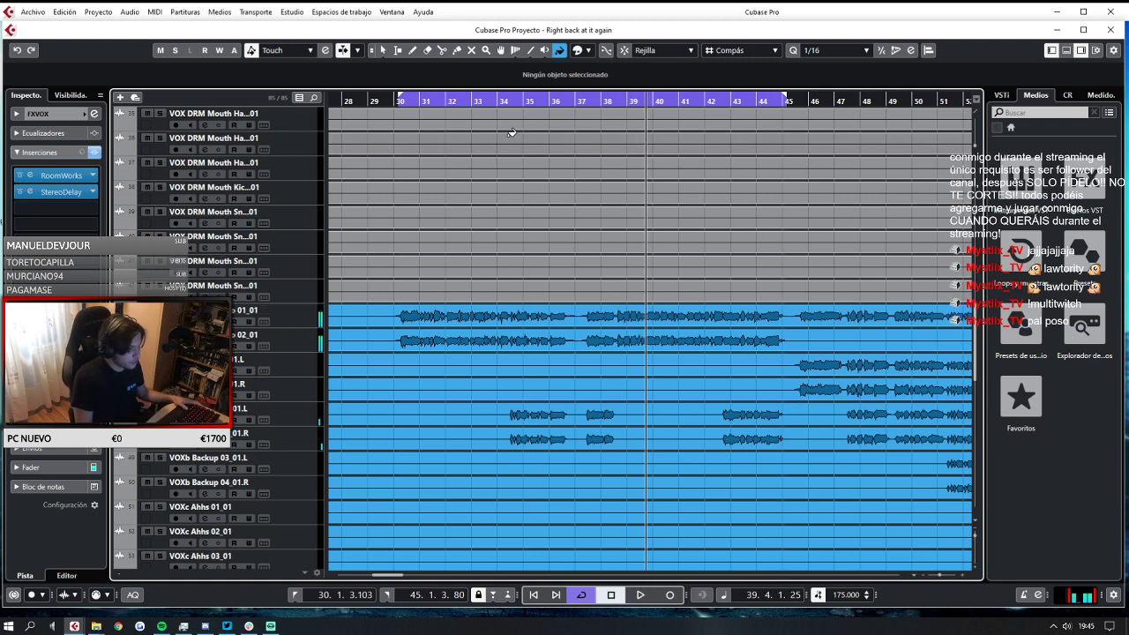
# Set the loop range from 34.3.2.11 to 37.2.1.91 around the first backup phrase and audition the soloed vocals.
pyautogui.click(515, 101)
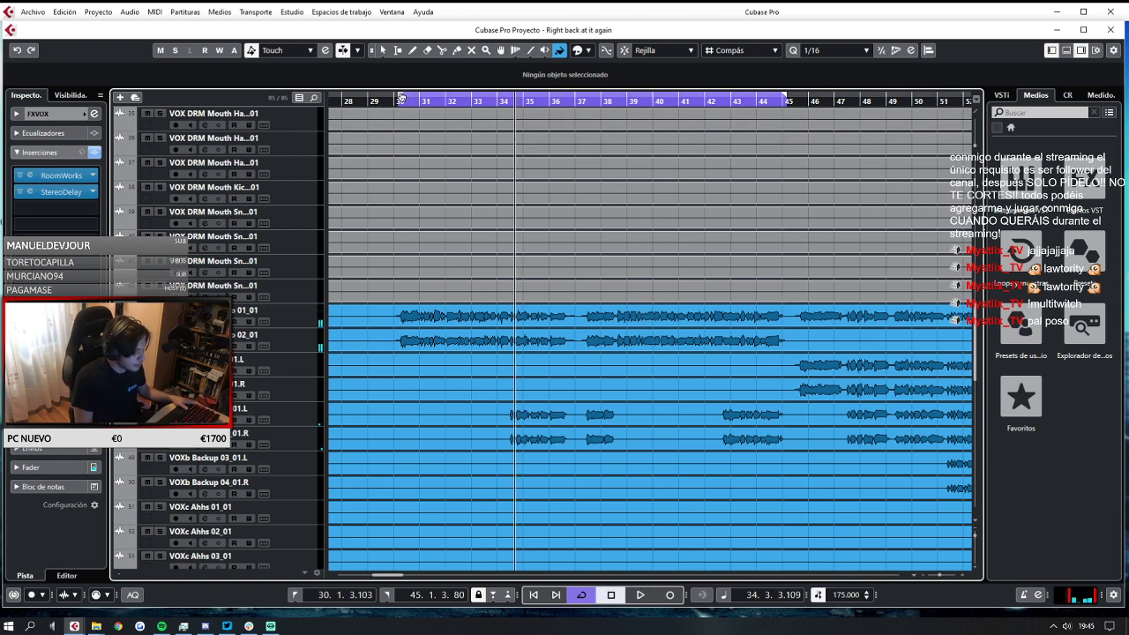
pyautogui.moveTo(400, 97); pyautogui.dragTo(513, 113)
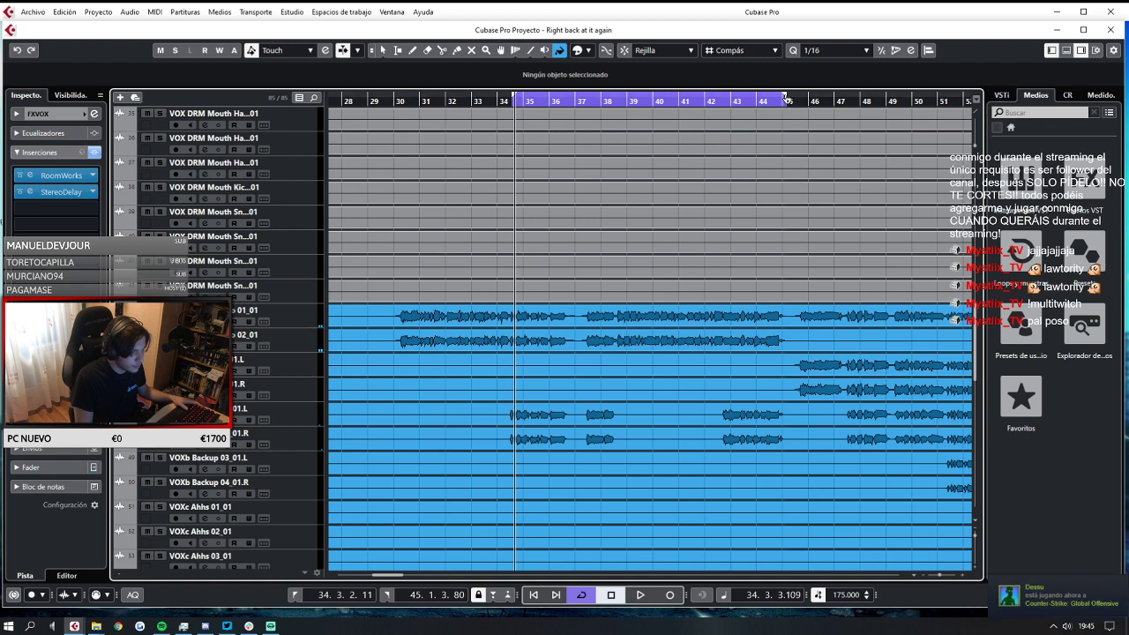
pyautogui.moveTo(786, 99); pyautogui.dragTo(582, 254)
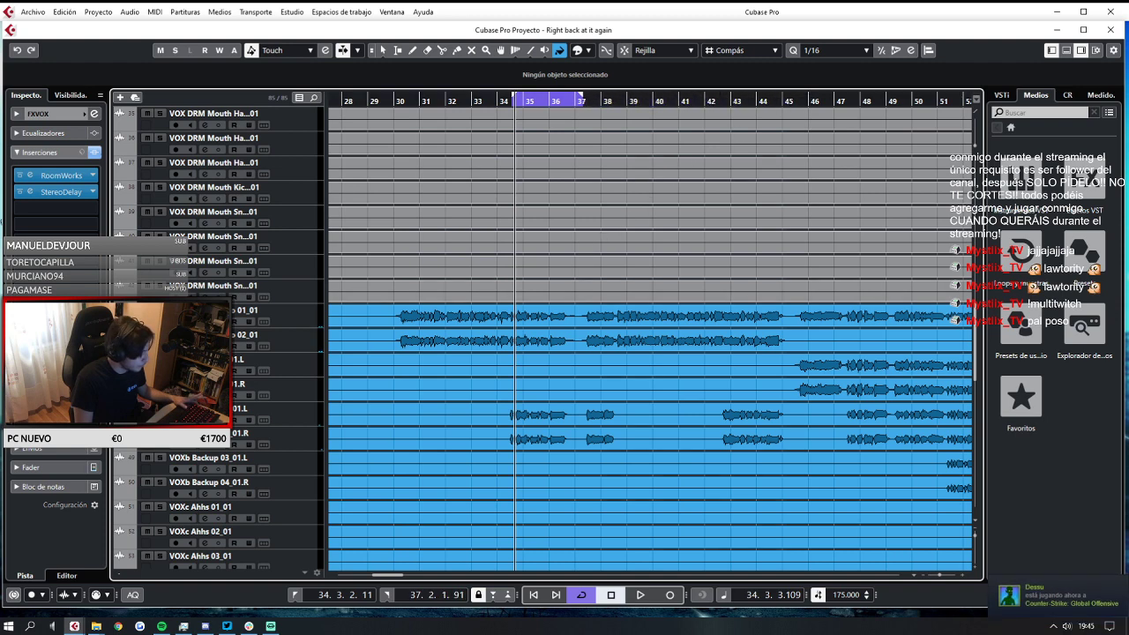
pyautogui.press('s')
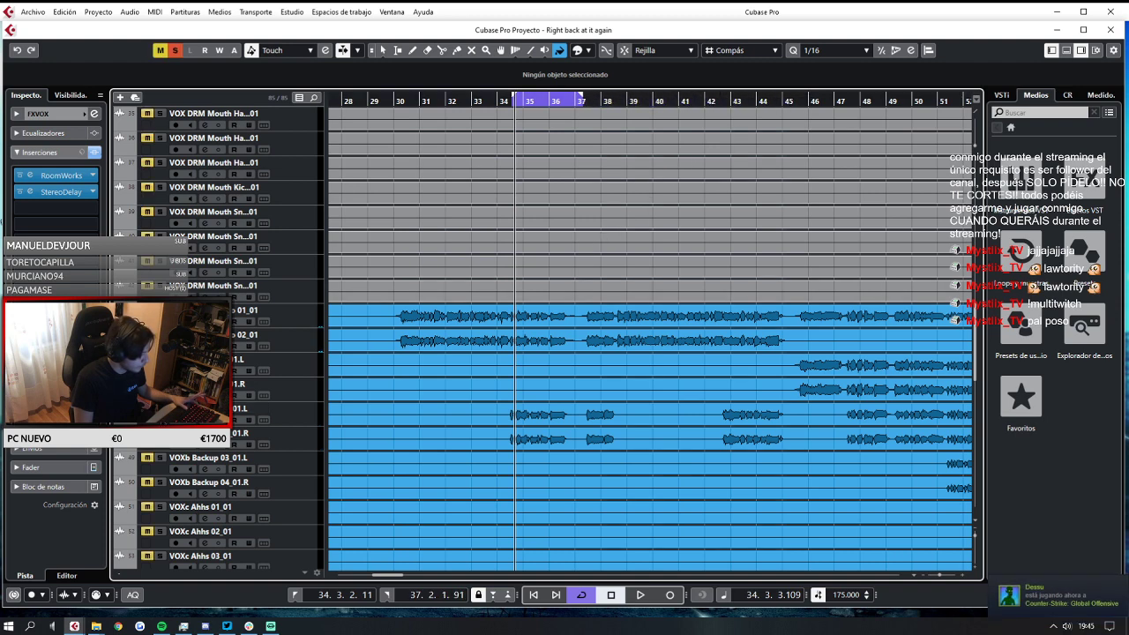
pyautogui.press('space')
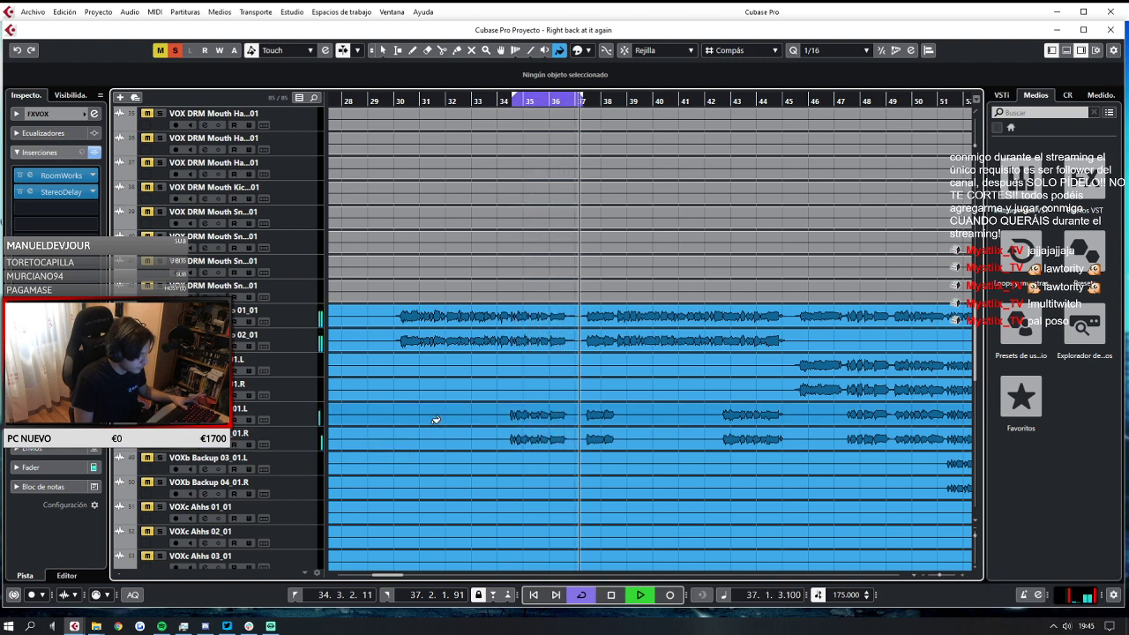
pyautogui.press('space')
# Raise the VOXb Backup 01_01.L fader to 0.55 dB and VOXb Backup 02_01.R to 0.00 dB, then listen in the unsoloed mix.
pyautogui.click(460, 486)
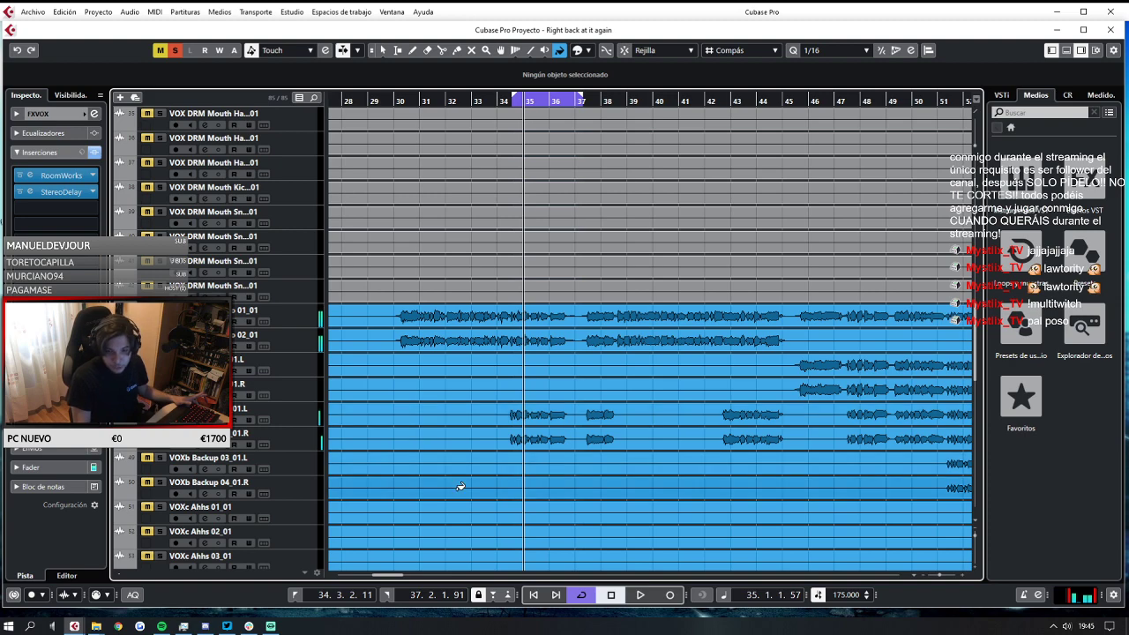
pyautogui.moveTo(74, 625)
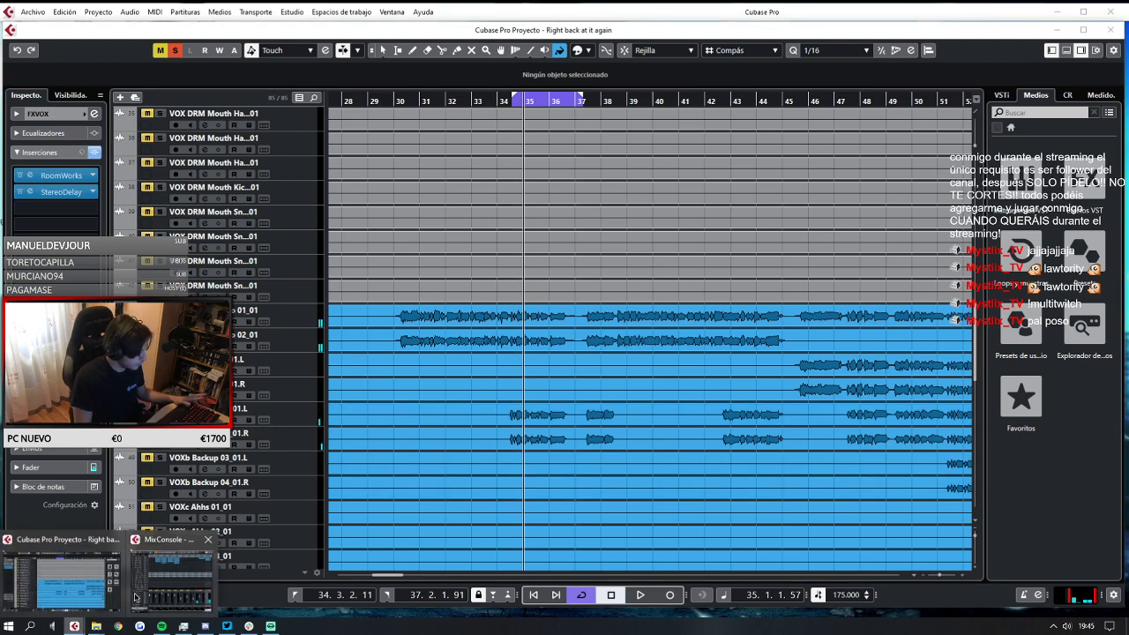
pyautogui.click(135, 598)
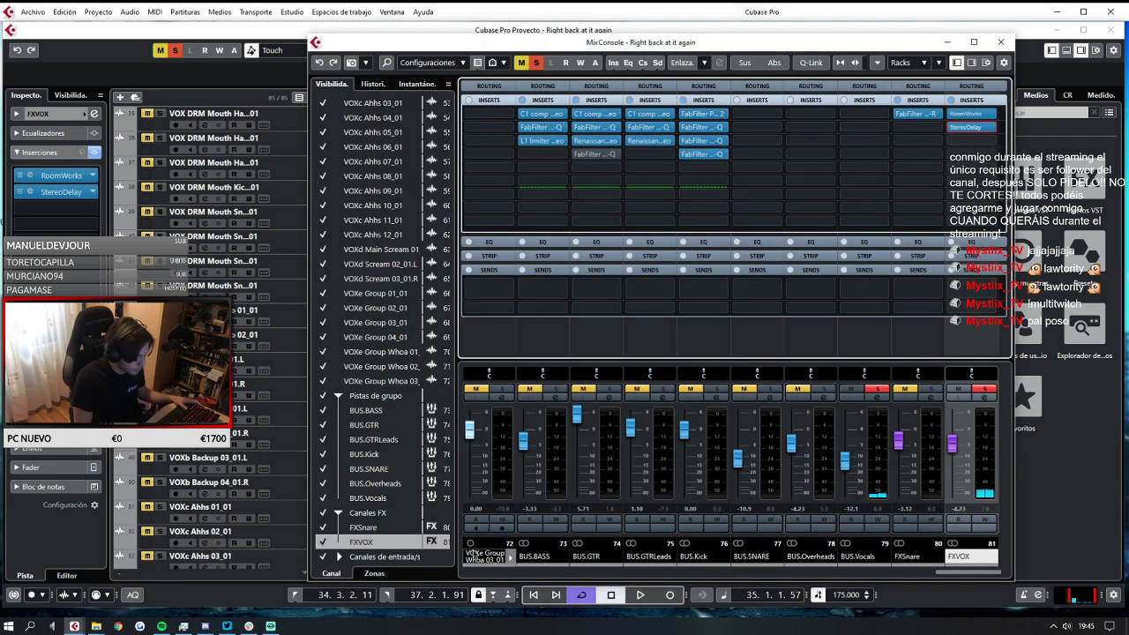
pyautogui.click(303, 418)
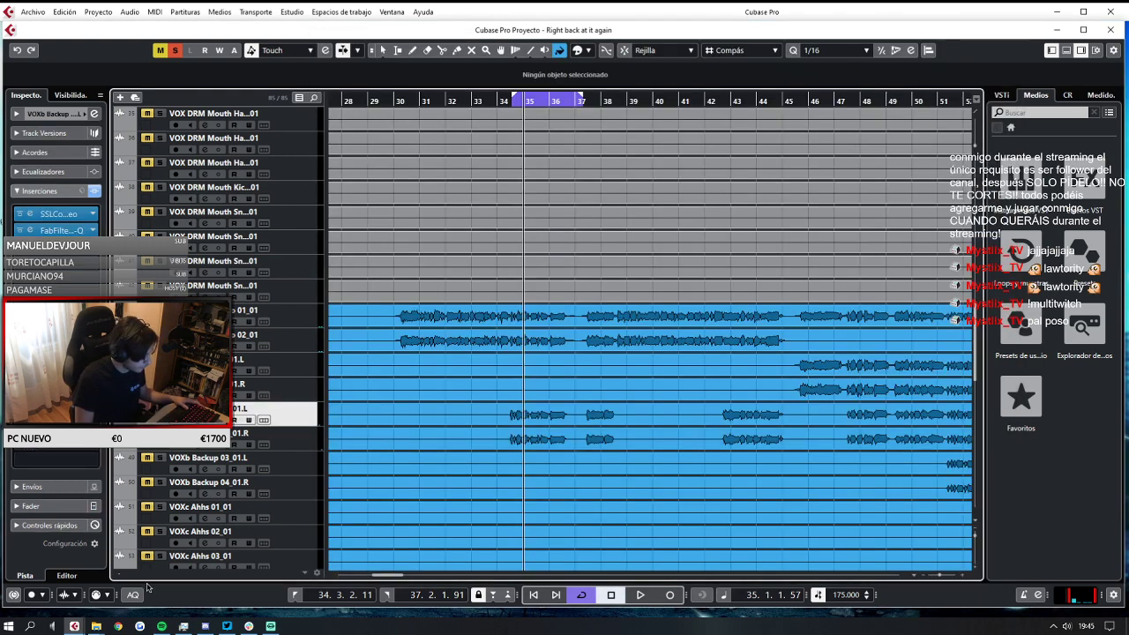
pyautogui.press('F3')
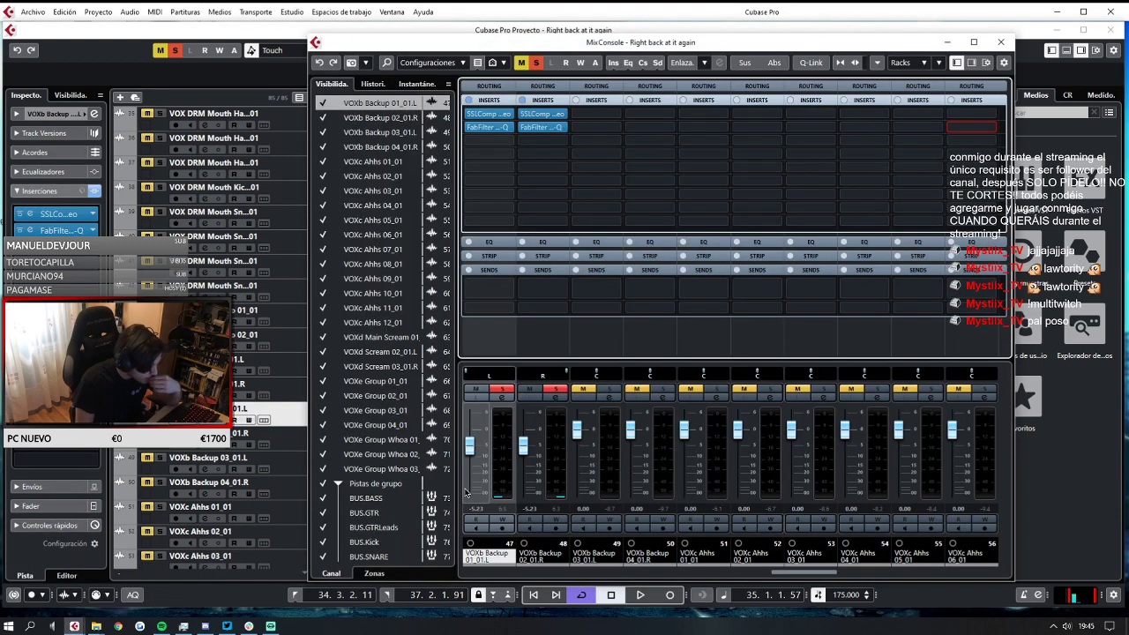
pyautogui.press('space')
pyautogui.moveTo(471, 457); pyautogui.dragTo(523, 430)
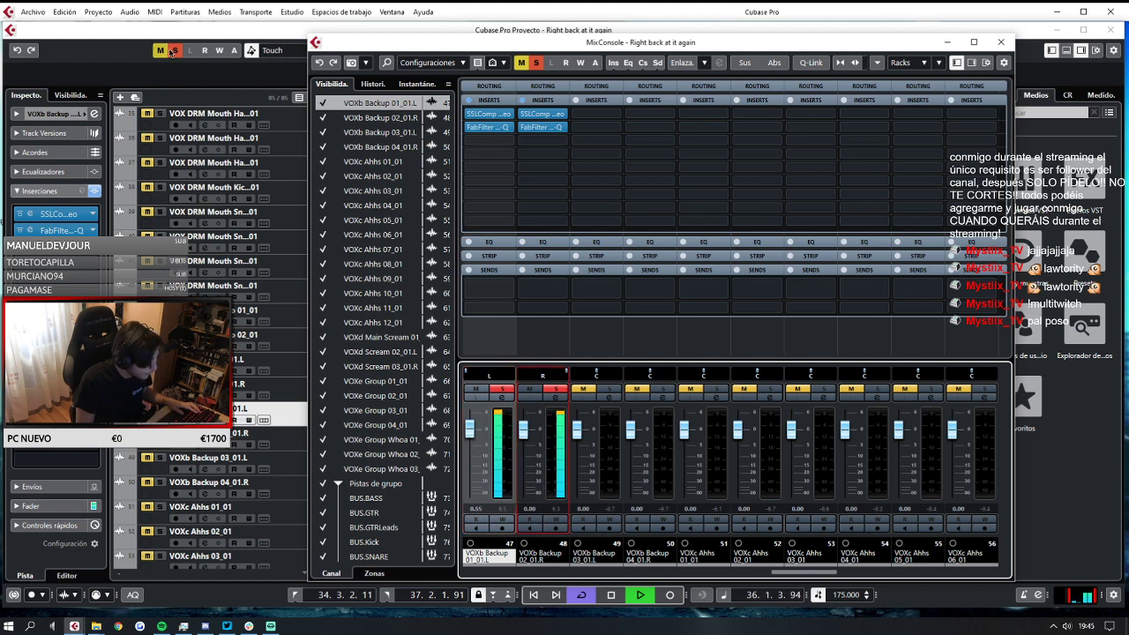
pyautogui.press('F3')
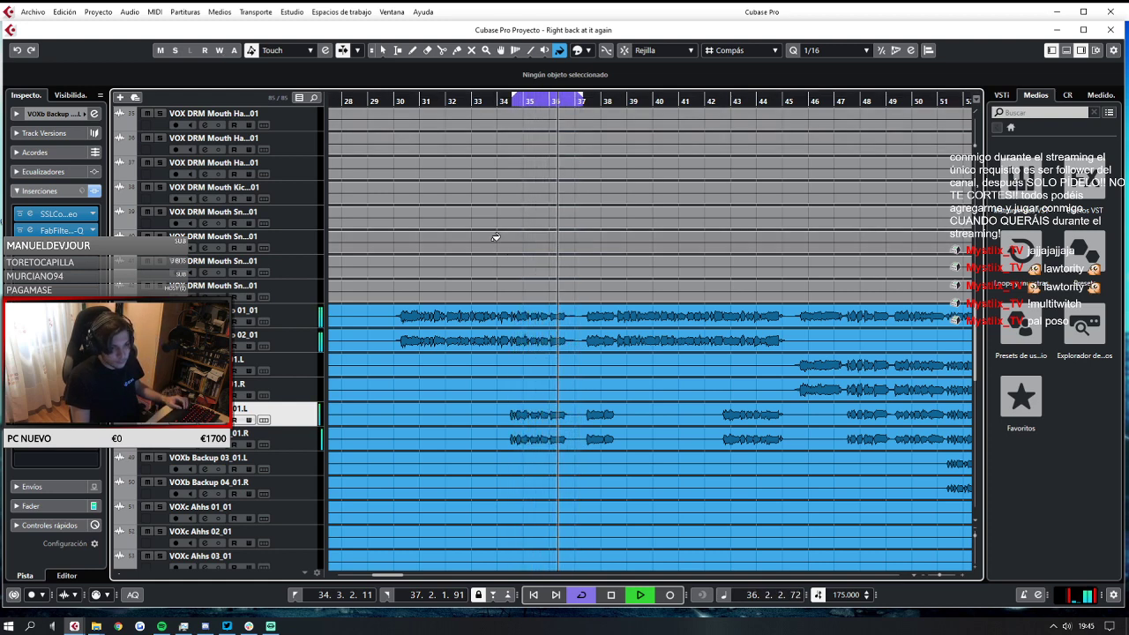
pyautogui.press('space')
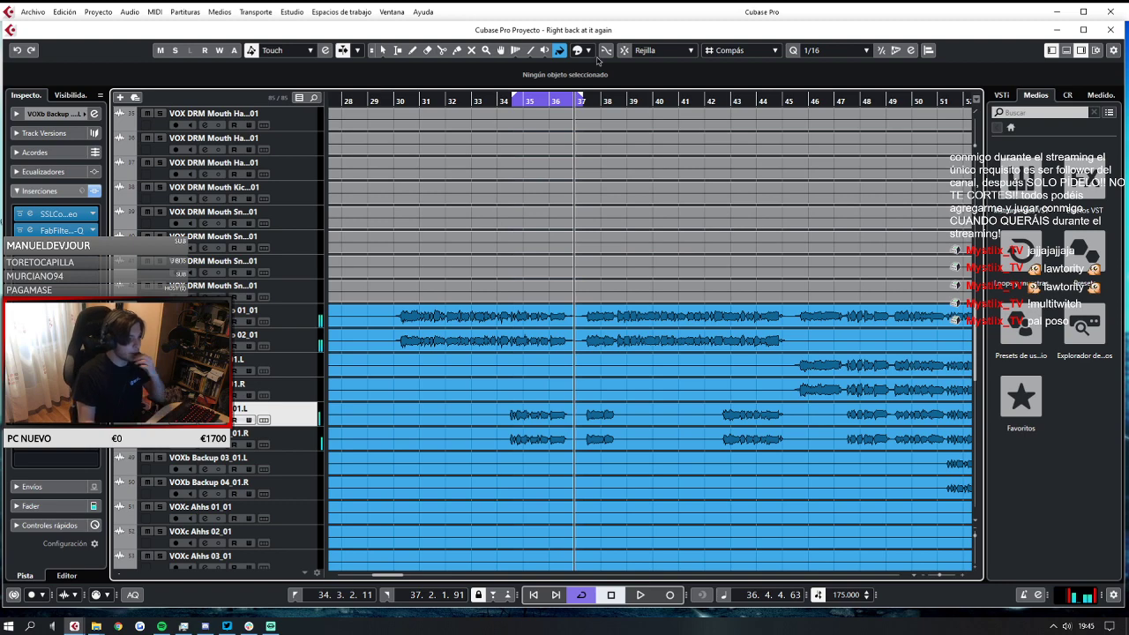
# Turn off loop playback, let the song play past bar 37, locate the VOXd Scream tracks and stop.
pyautogui.click(581, 595)
pyautogui.press('space')
pyautogui.scroll(-10, 589, 542)
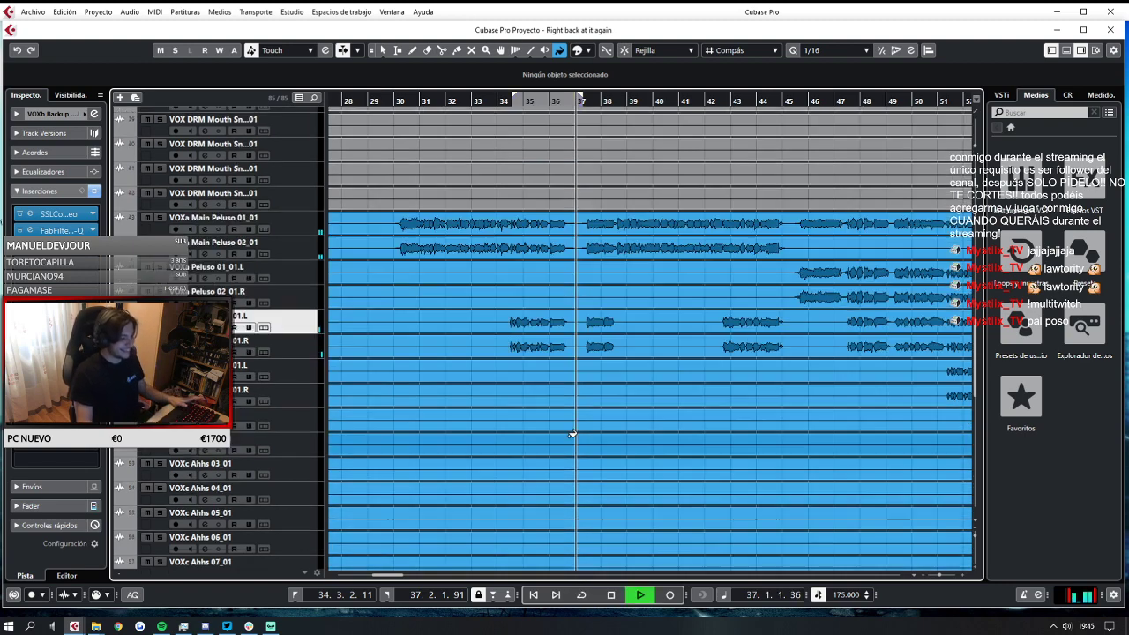
pyautogui.press('space')
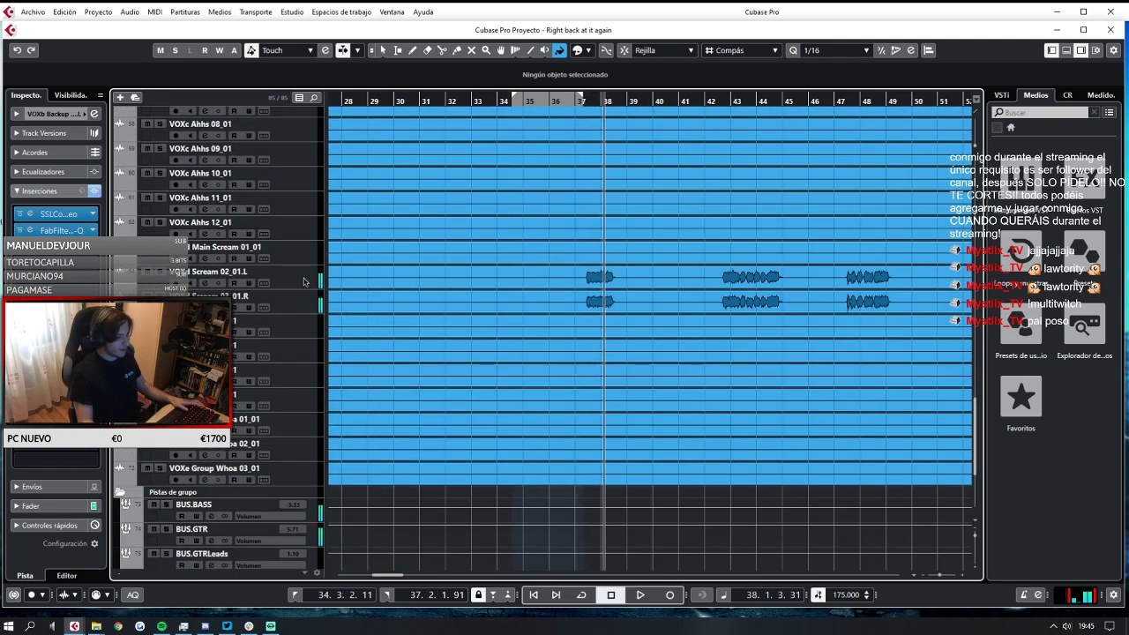
# Select VOXd Scream 02_01.L and set an active loop range from 37.1.3.69 to 38.3.2.16 around the first scream phrase.
pyautogui.click(310, 284)
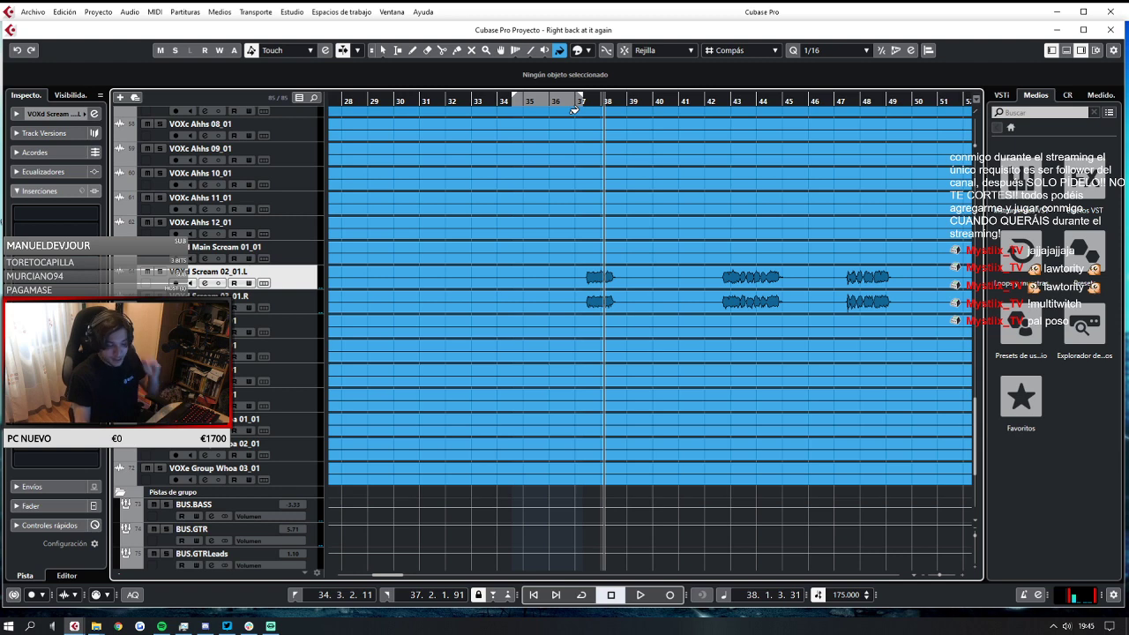
pyautogui.click(548, 97)
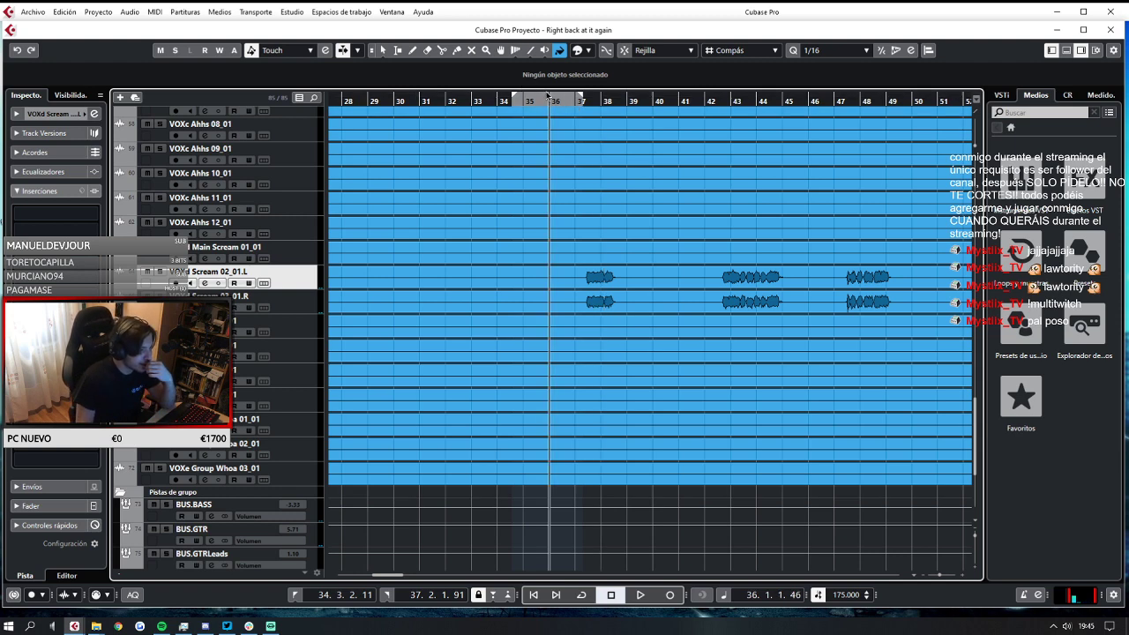
pyautogui.click(541, 98)
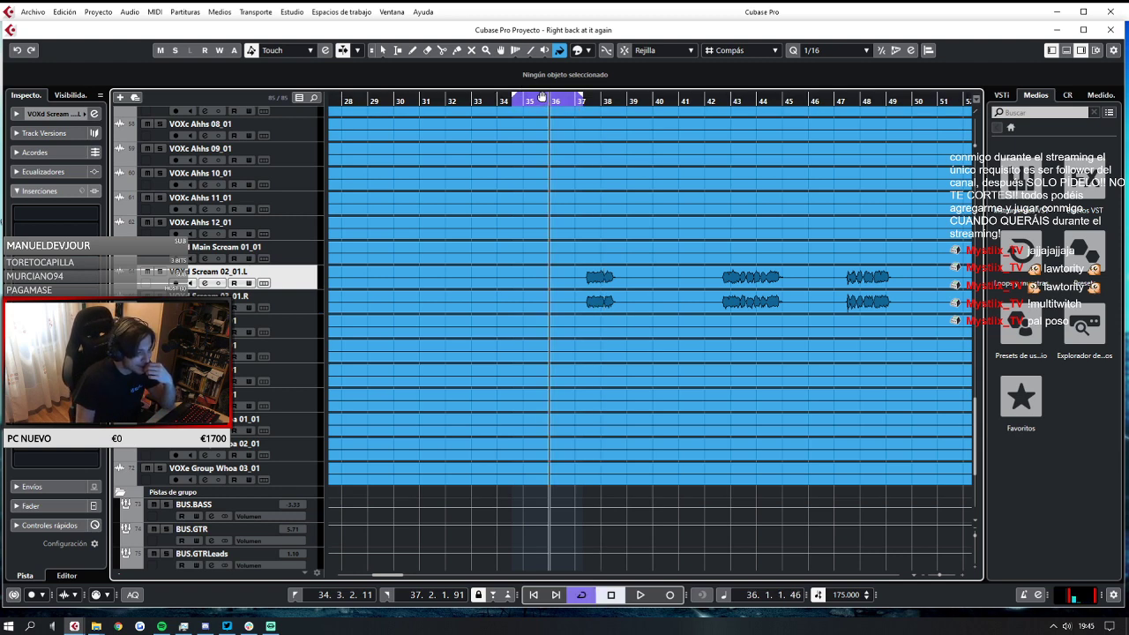
pyautogui.moveTo(543, 95); pyautogui.dragTo(633, 102)
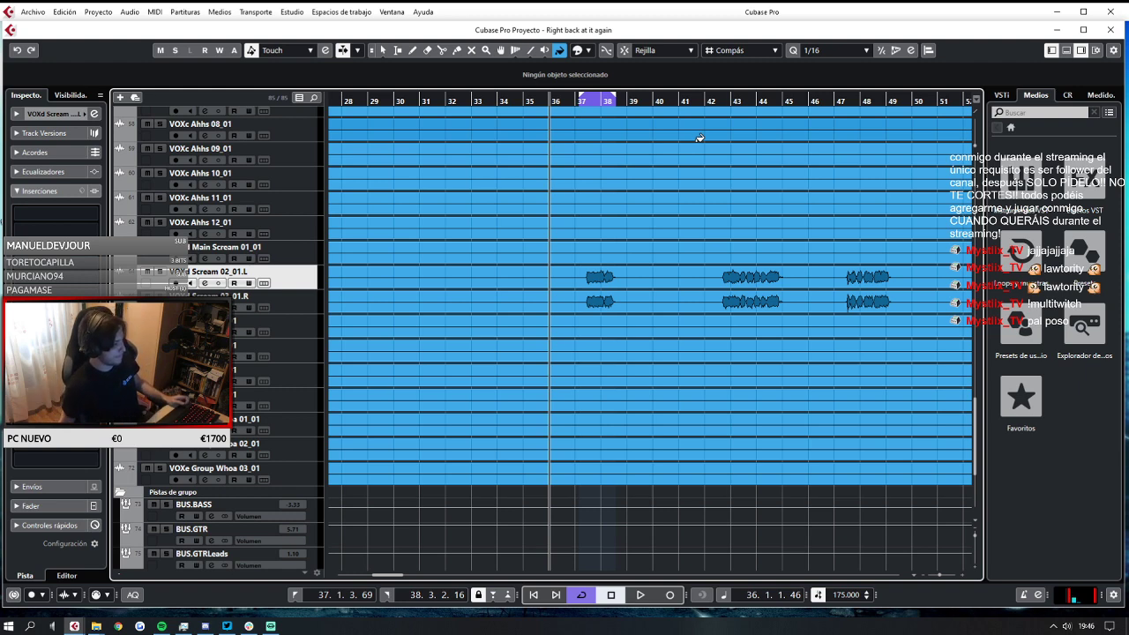
# Pan VOXd Scream 02_01.L fully left and VOXd Scream 03_01.R fully right, and solo both scream tracks.
pyautogui.click(49, 114)
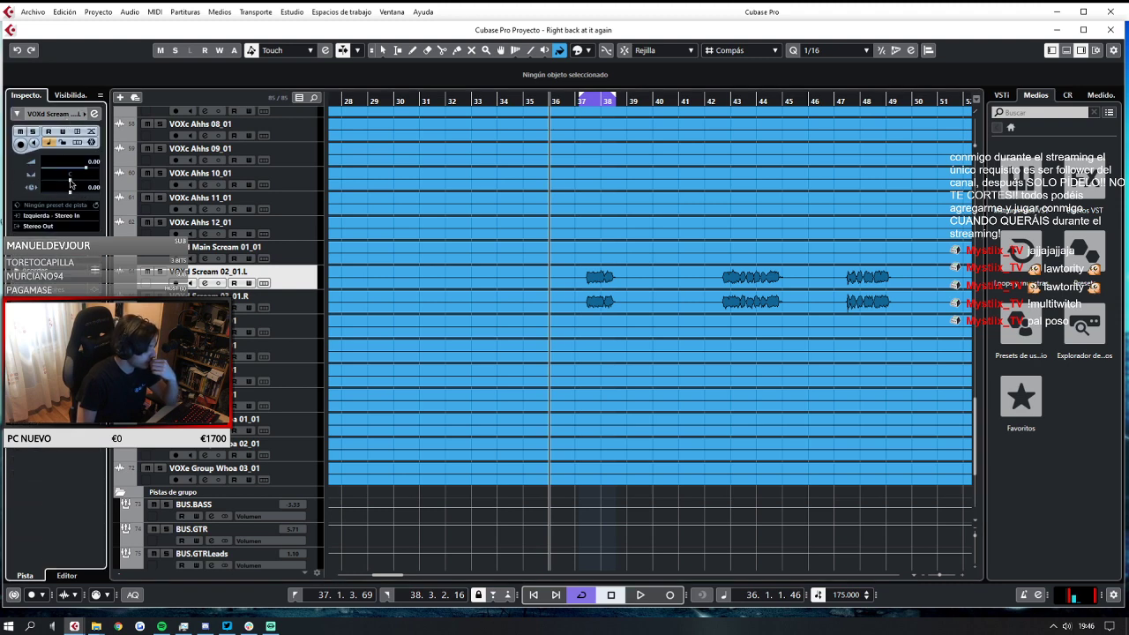
pyautogui.click(287, 303)
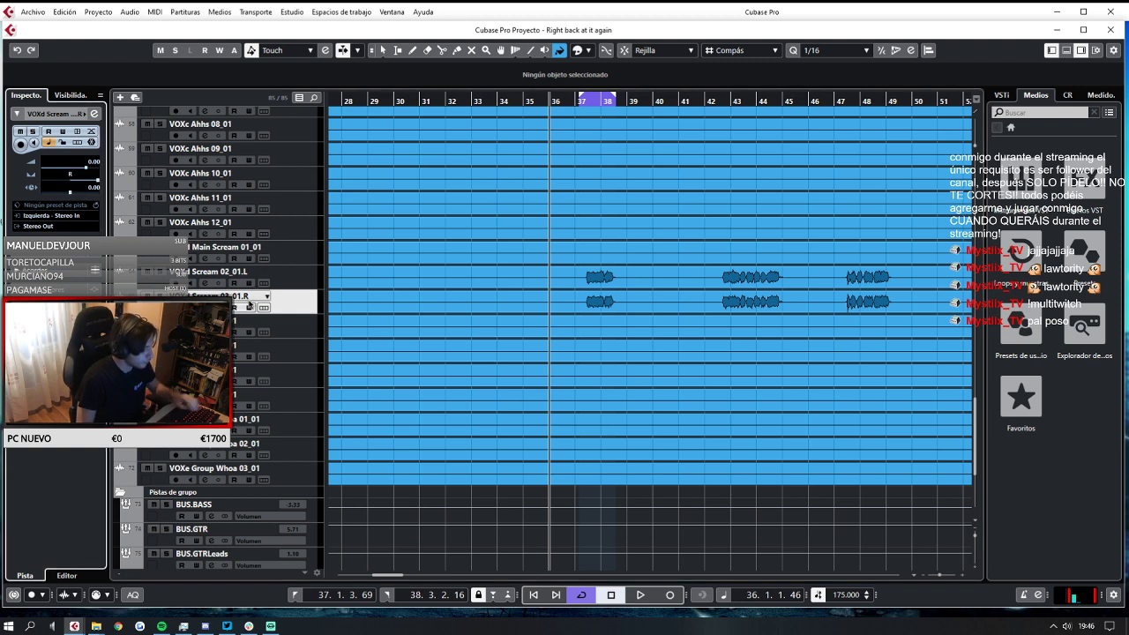
pyautogui.press('s')
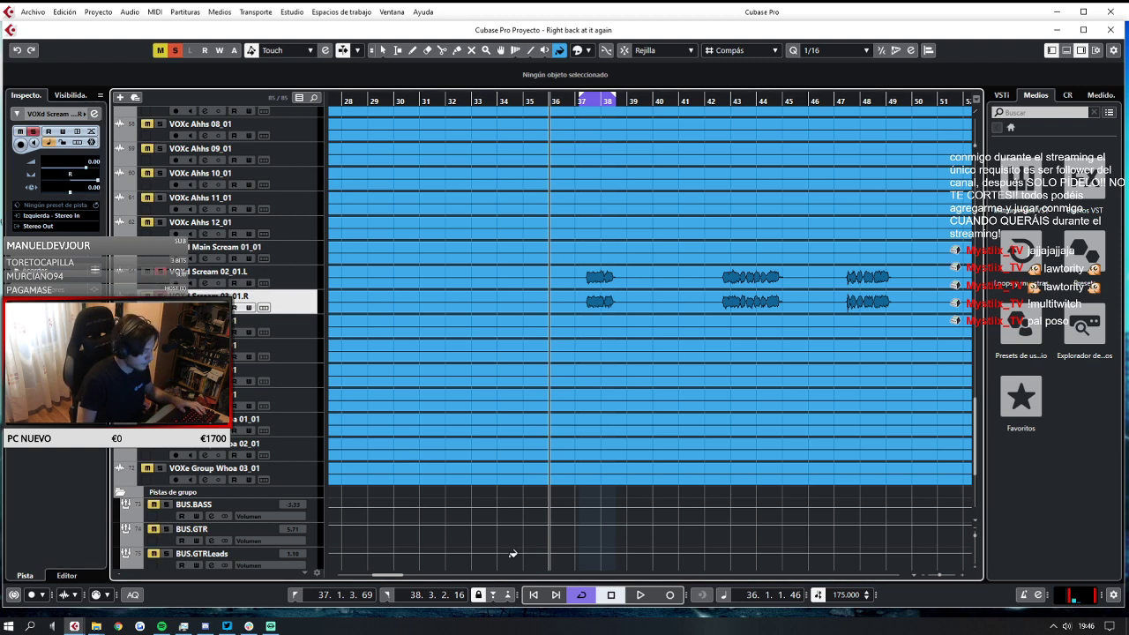
# Audition the soloed scream phrase and place the playback cursor at 37.2.3.44, just before the scream starts.
pyautogui.press('space')
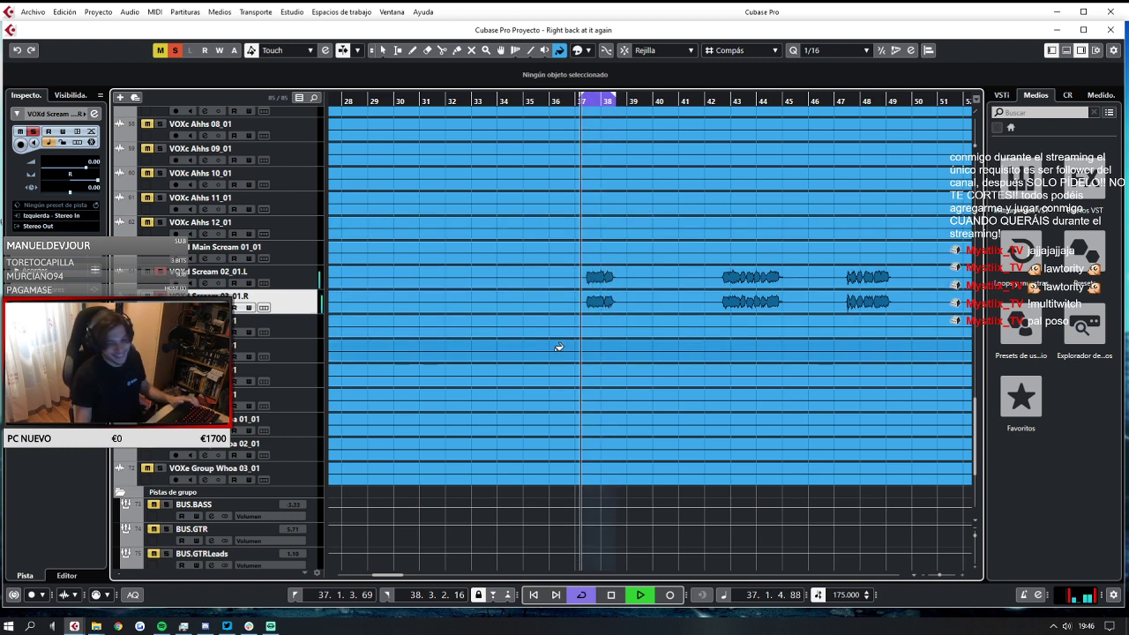
pyautogui.press('space')
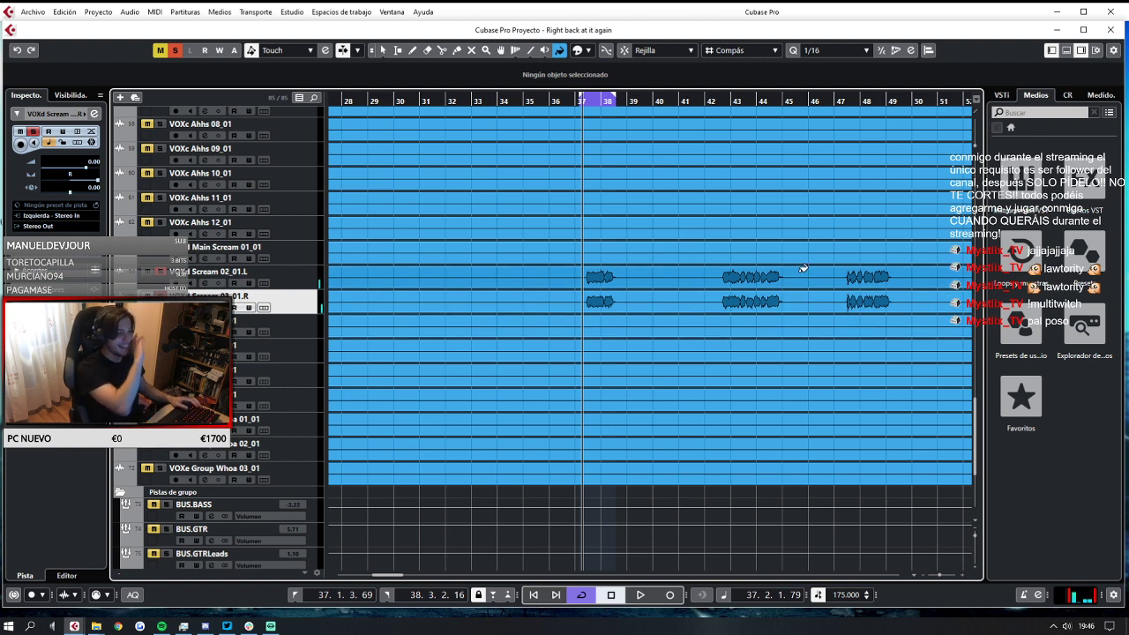
pyautogui.scroll(4, 591, 123)
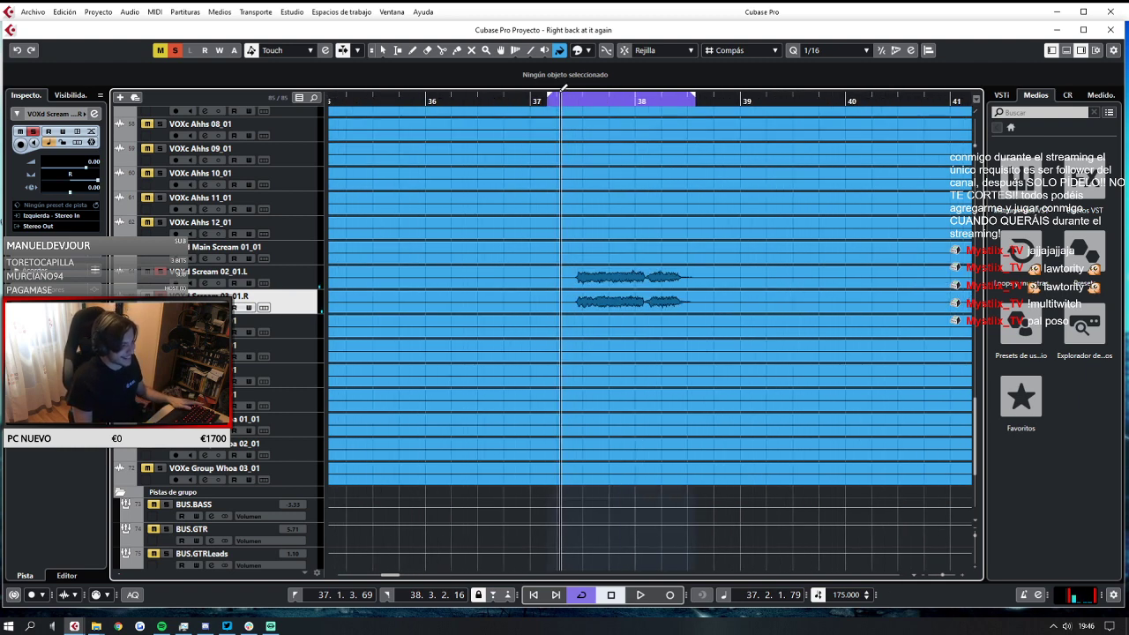
pyautogui.click(569, 99)
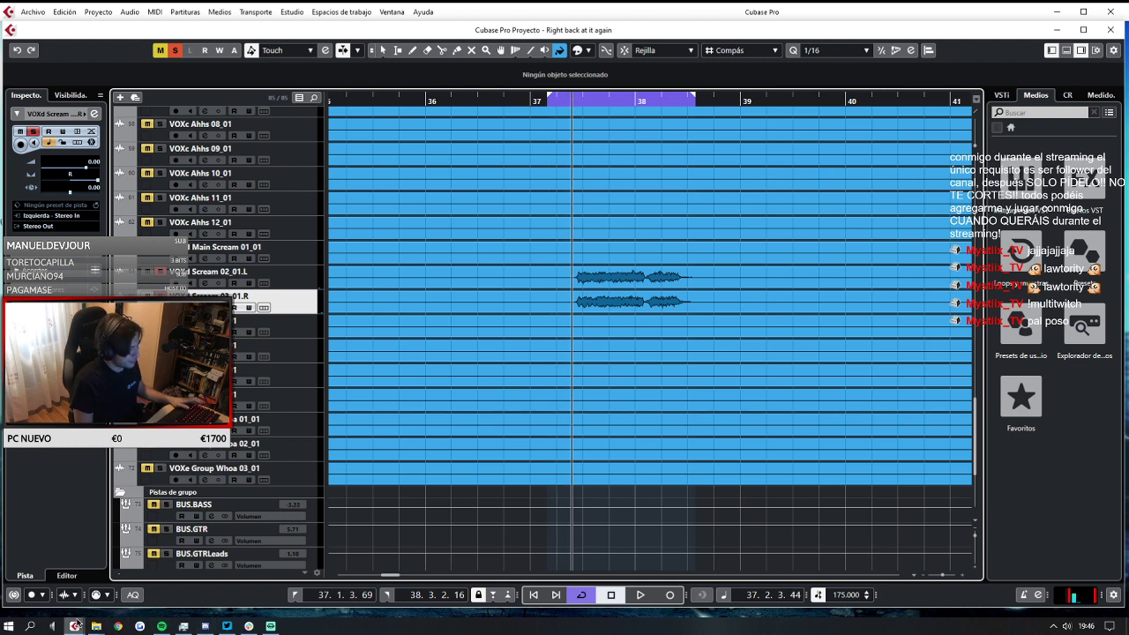
pyautogui.moveTo(75, 626)
pyautogui.click(138, 600)
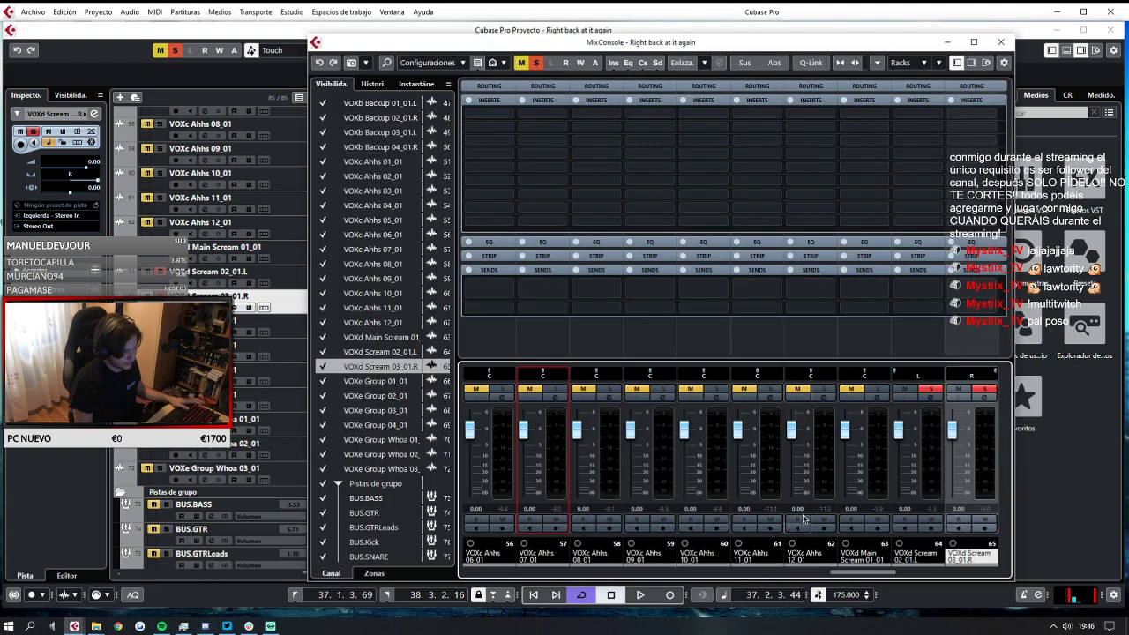
pyautogui.moveTo(845, 579); pyautogui.dragTo(865, 582)
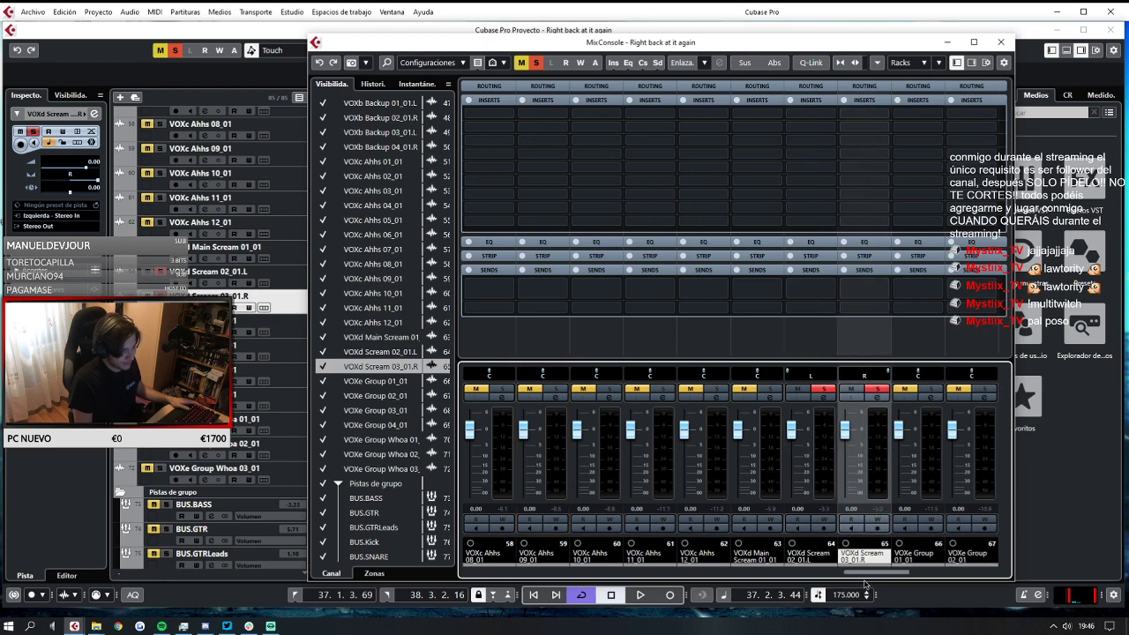
pyautogui.click(974, 42)
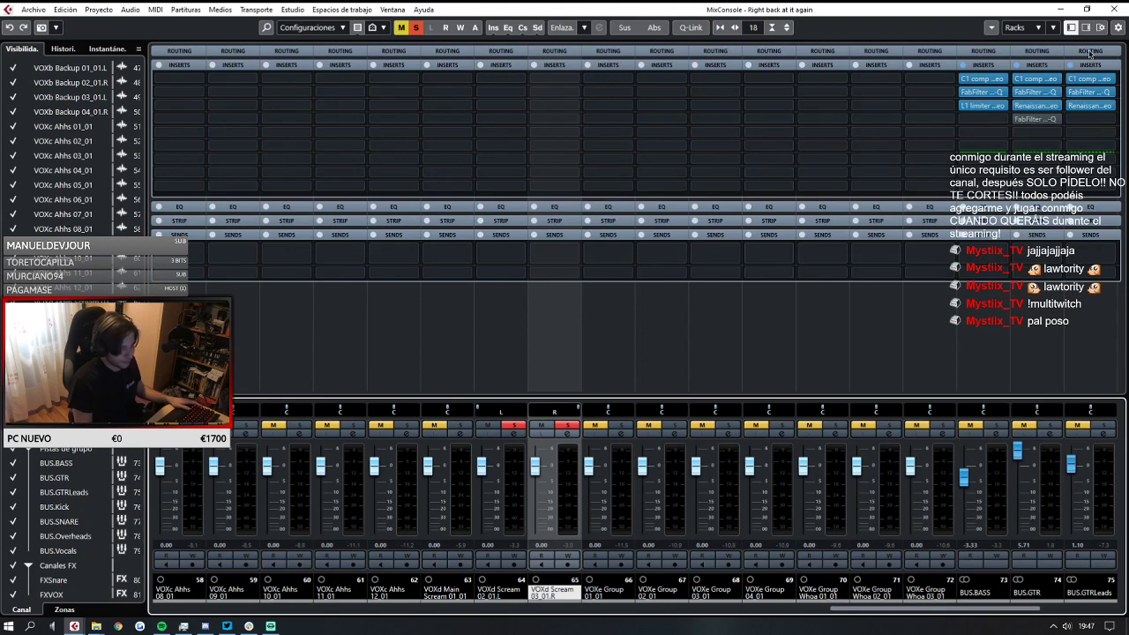
pyautogui.click(1086, 9)
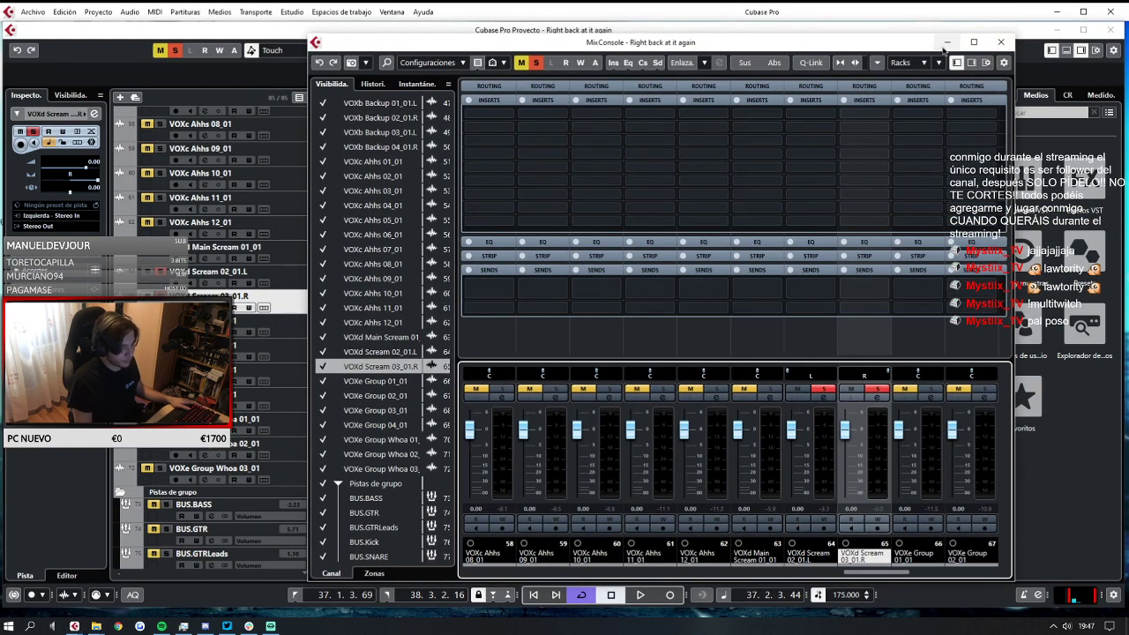
pyautogui.click(947, 42)
# Move both VOXd Scream tracks up the track list so they sit directly below VOXb Backup 04_01.R.
pyautogui.keyDown('shift'); pyautogui.click(281, 281); pyautogui.keyUp('shift')
pyautogui.scroll(5, 267, 344)
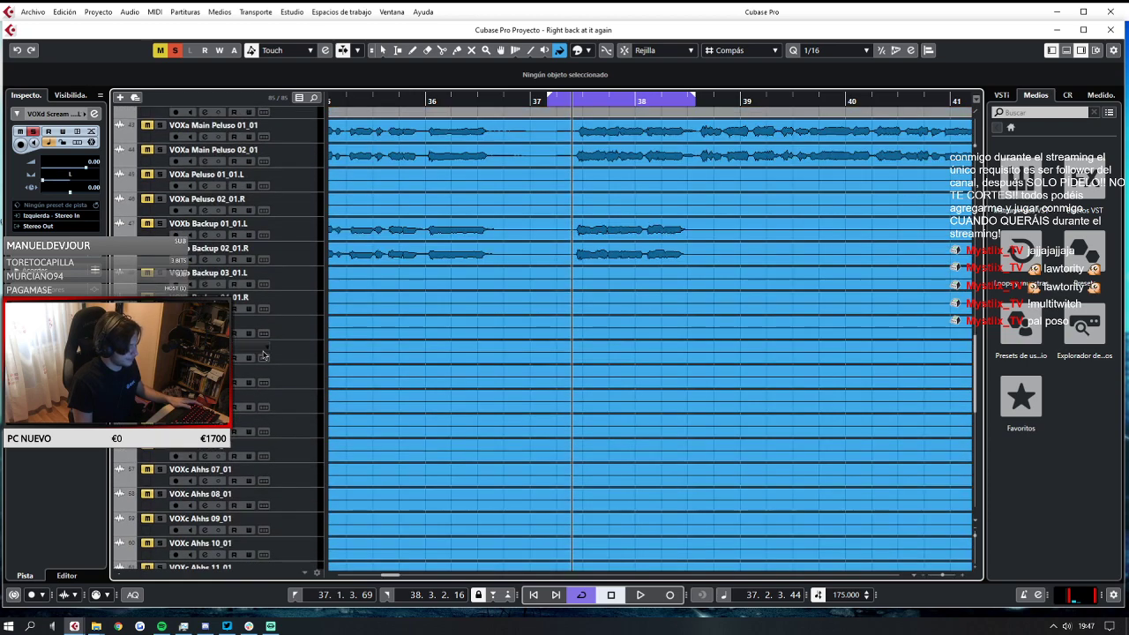
pyautogui.scroll(-3, 265, 357)
pyautogui.moveTo(286, 337); pyautogui.dragTo(280, 132)
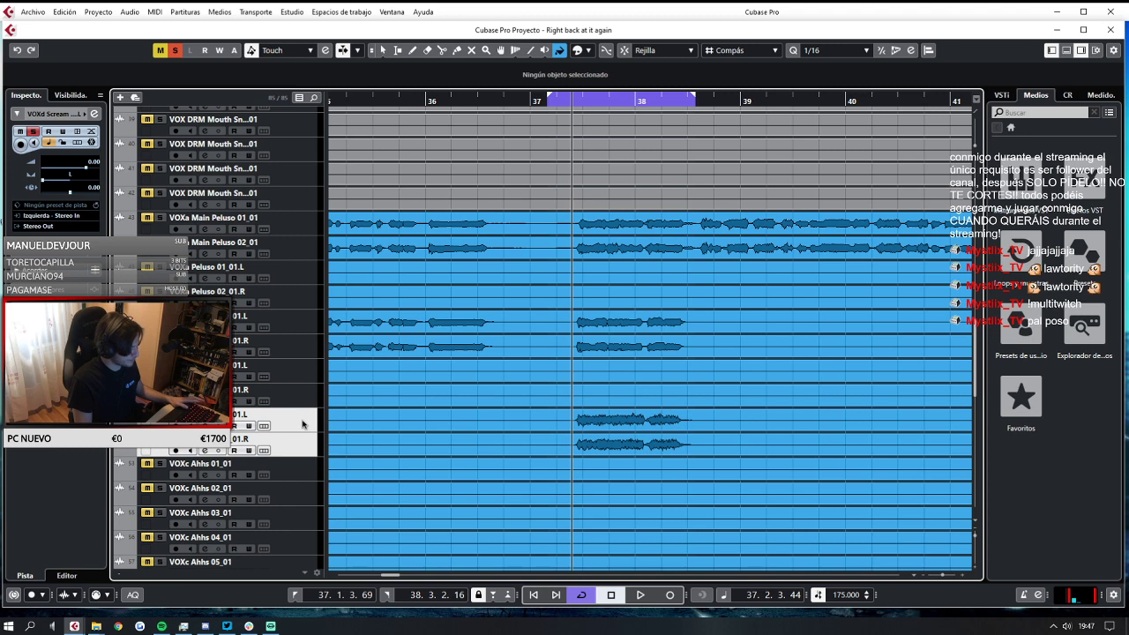
# Pan VOXb Backup 03_01.L fully left and VOXb Backup 04_01.R fully right, and replay the soloed scream phrase.
pyautogui.click(297, 380)
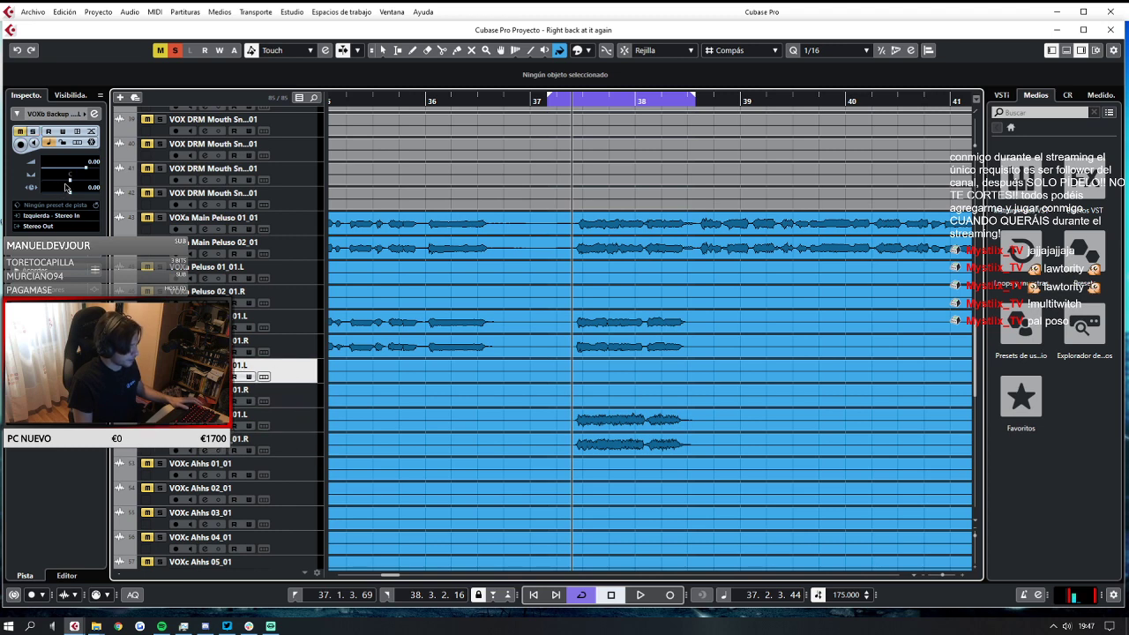
pyautogui.click(305, 403)
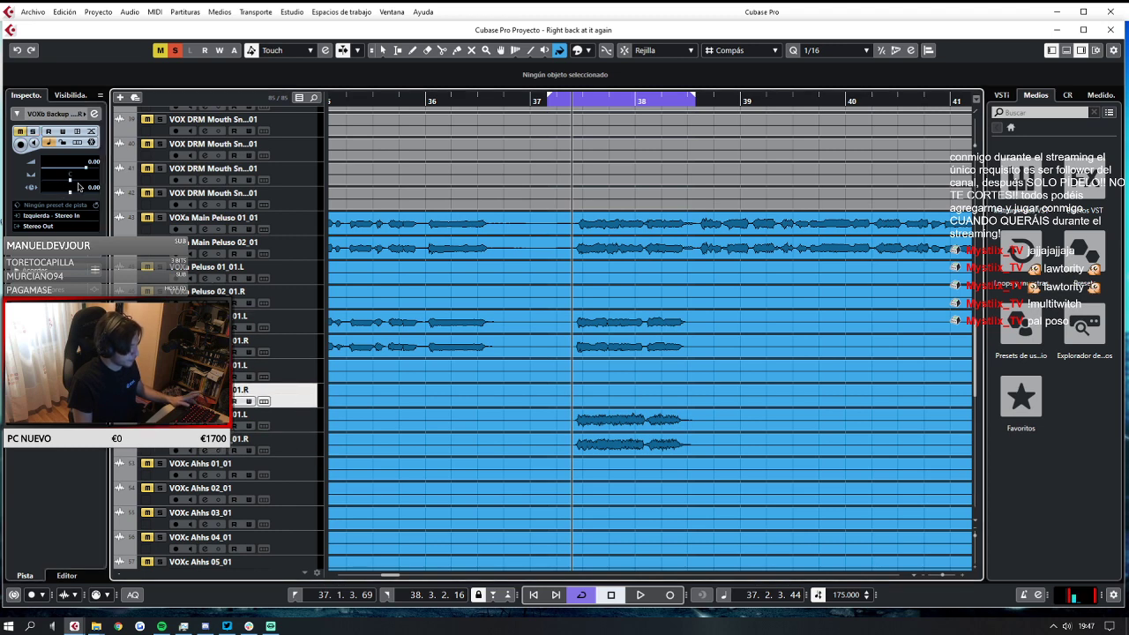
pyautogui.click(72, 180)
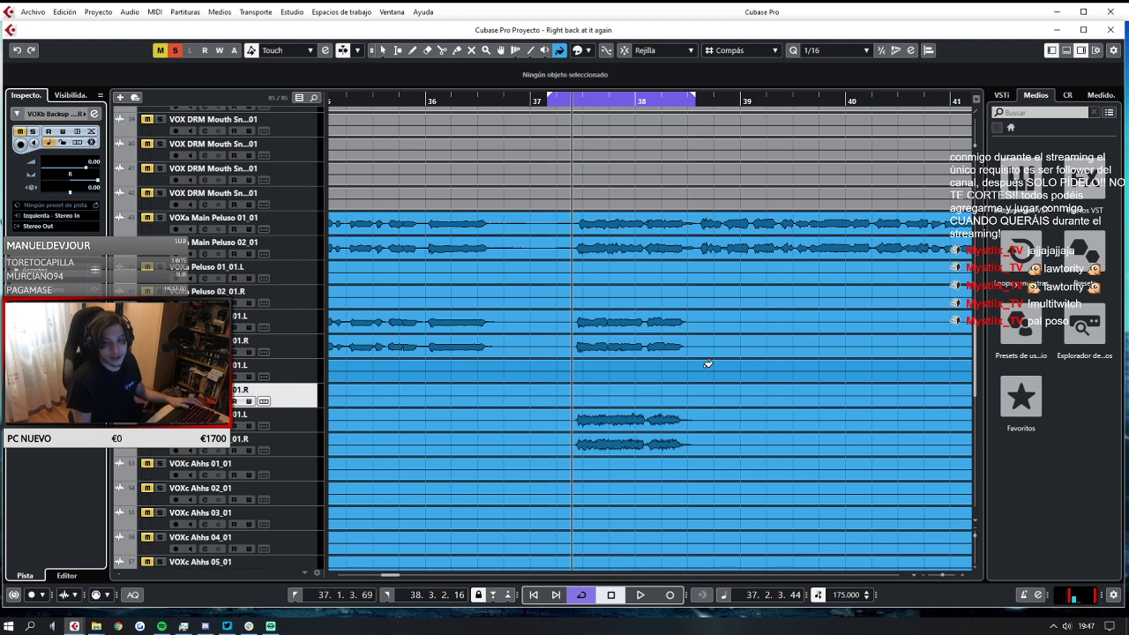
pyautogui.press('space')
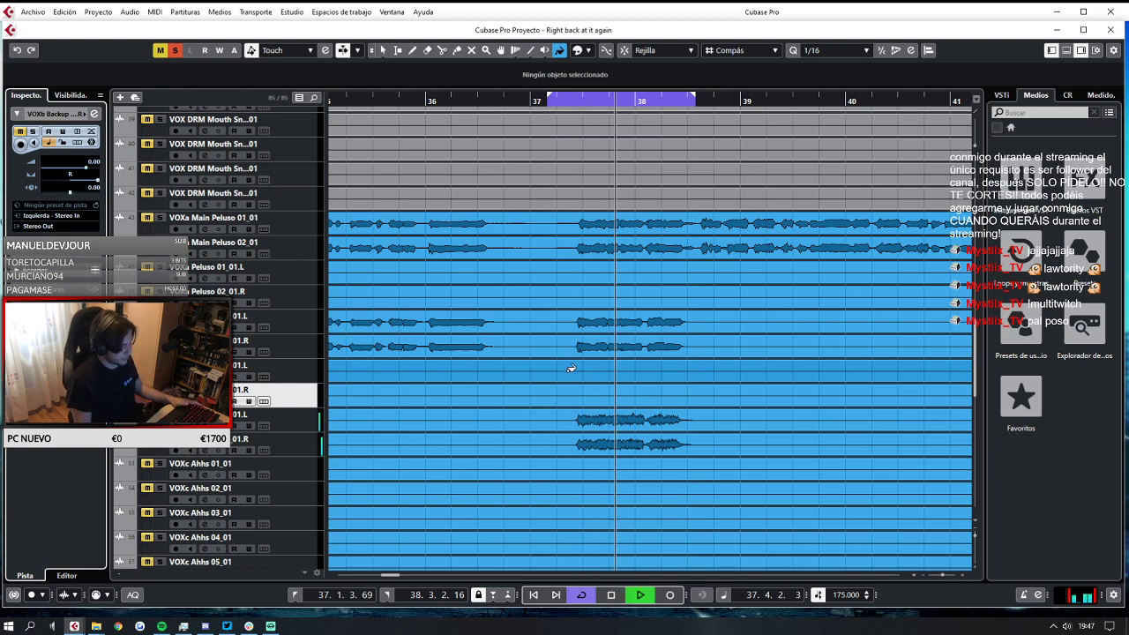
pyautogui.press('space')
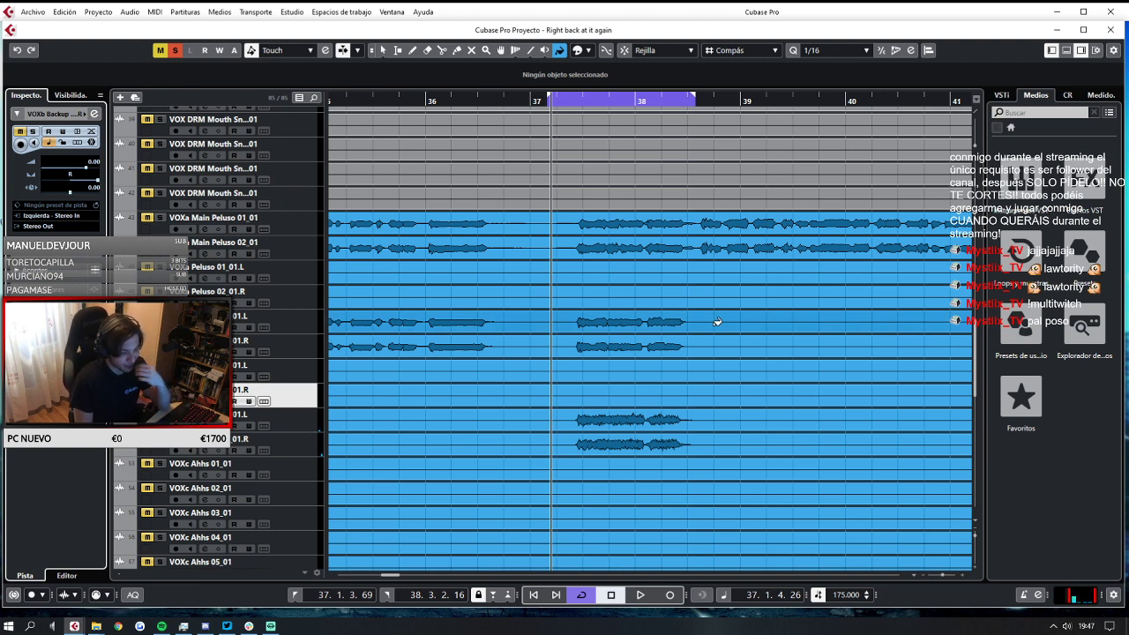
# Copy the SSLComp and FabFilter Pro-Q inserts from the VOXb Backup channels to both VOXd Scream channels in the MixConsole.
pyautogui.press('Down')
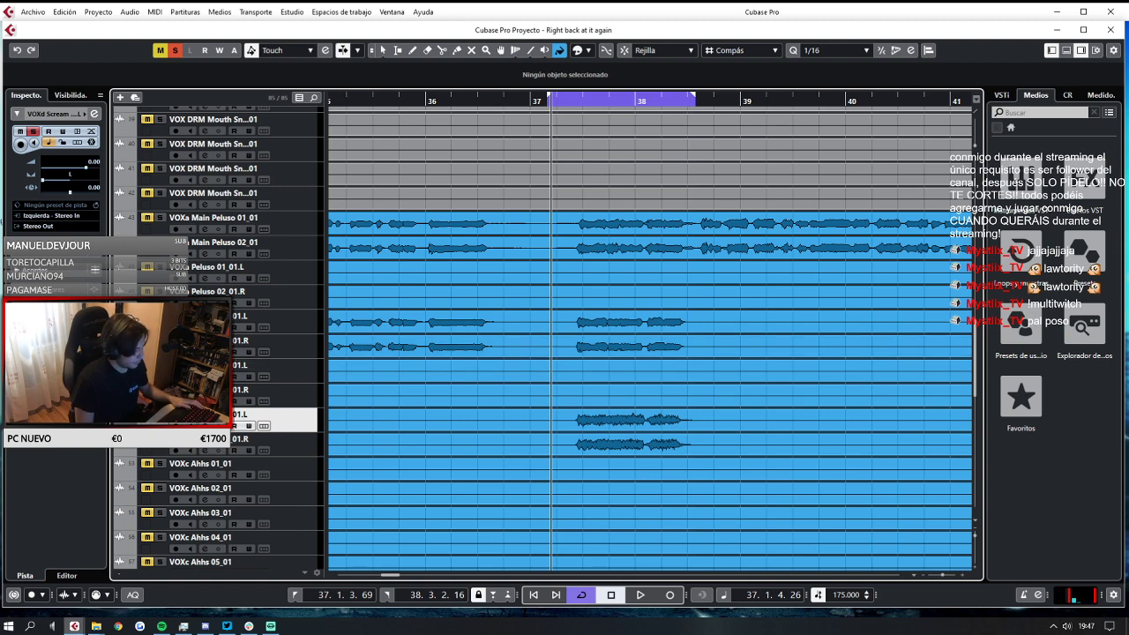
pyautogui.press('F3')
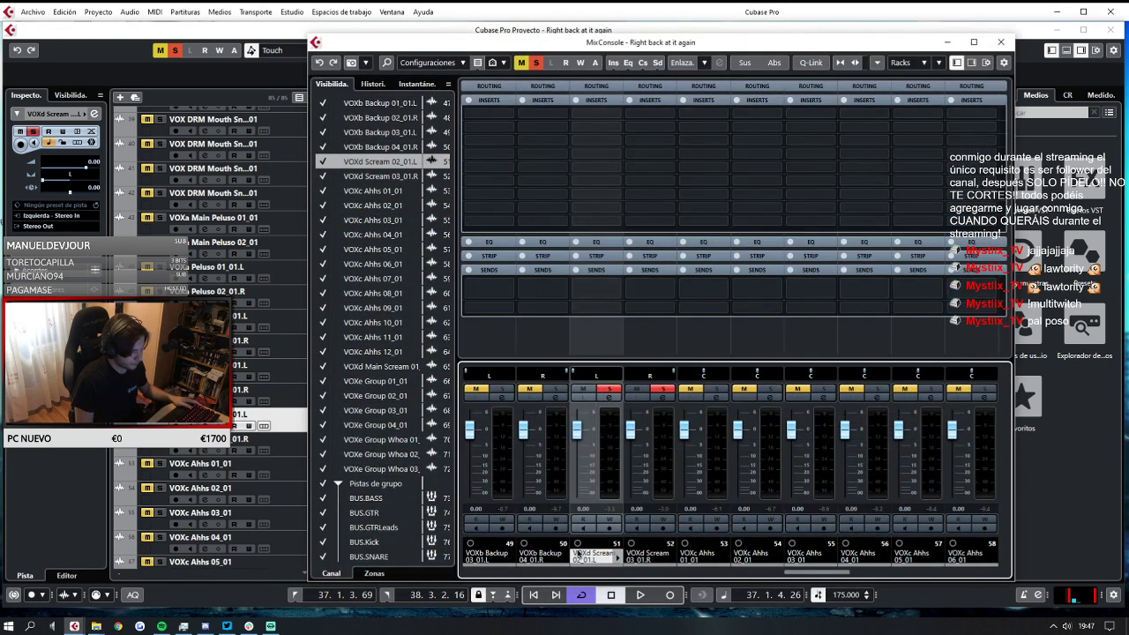
pyautogui.moveTo(802, 575); pyautogui.dragTo(789, 576)
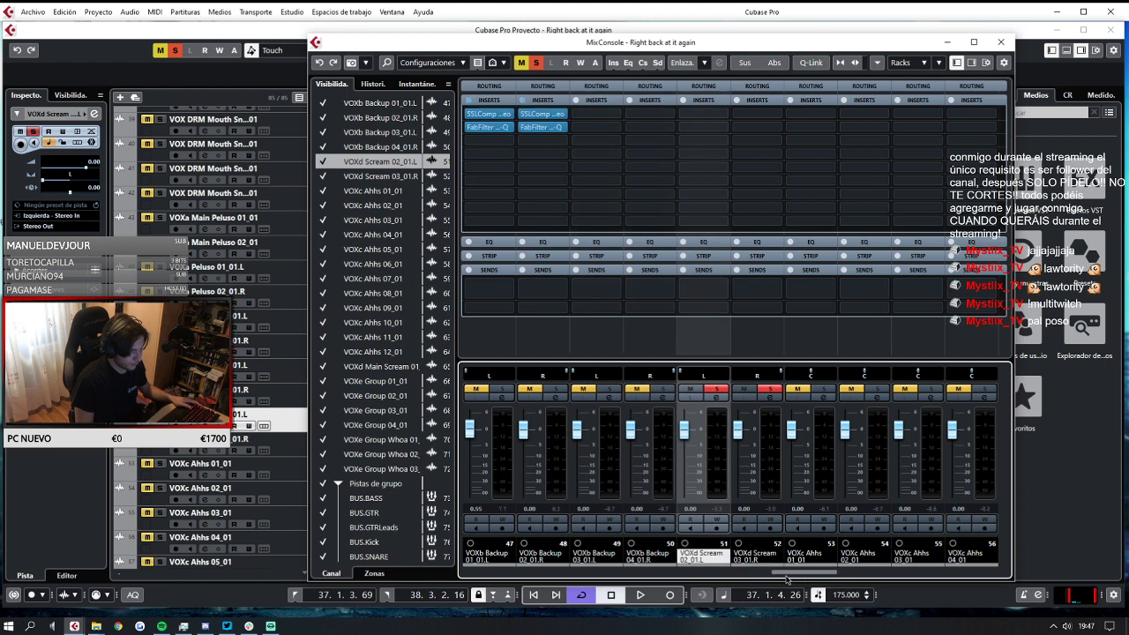
pyautogui.press('alt')
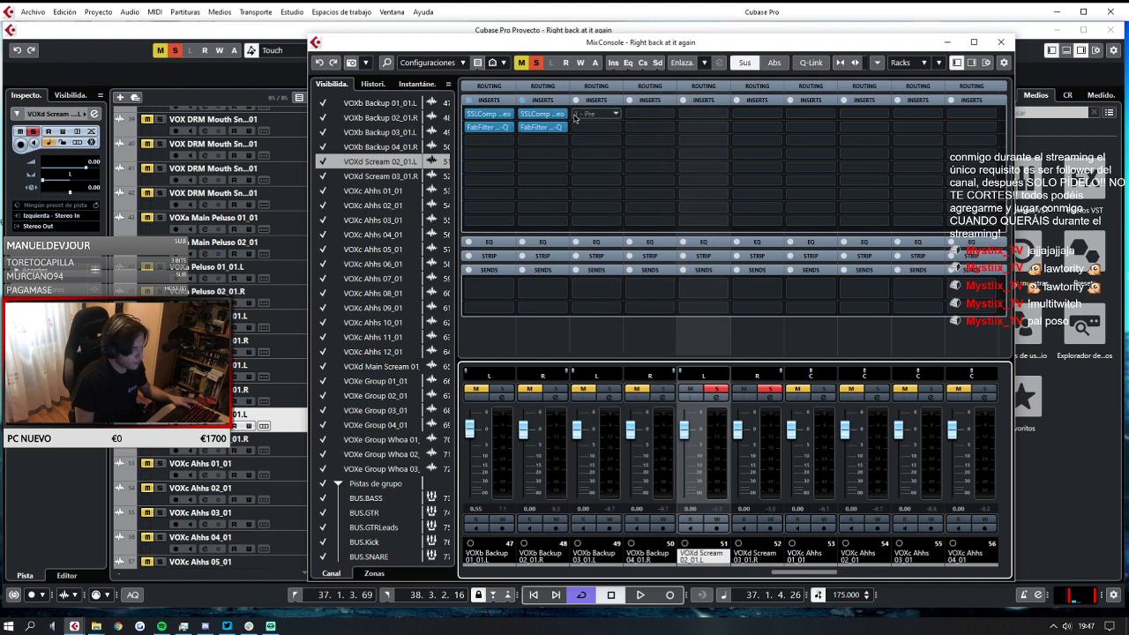
pyautogui.moveTo(547, 117); pyautogui.dragTo(748, 131)
# Lower the VOXd Scream 02_01.L fader to -4.47 dB and VOXd Scream 03_01.R to -4.00 dB while auditioning the loop.
pyautogui.press('space')
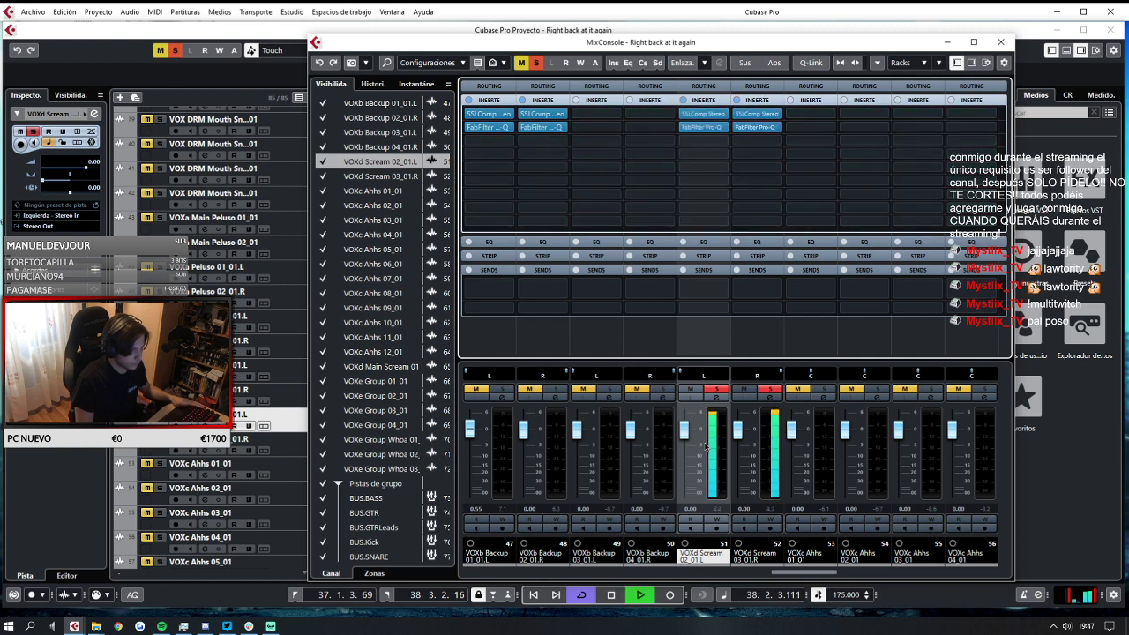
pyautogui.press('space')
pyautogui.moveTo(685, 430); pyautogui.dragTo(739, 450)
pyautogui.press('space')
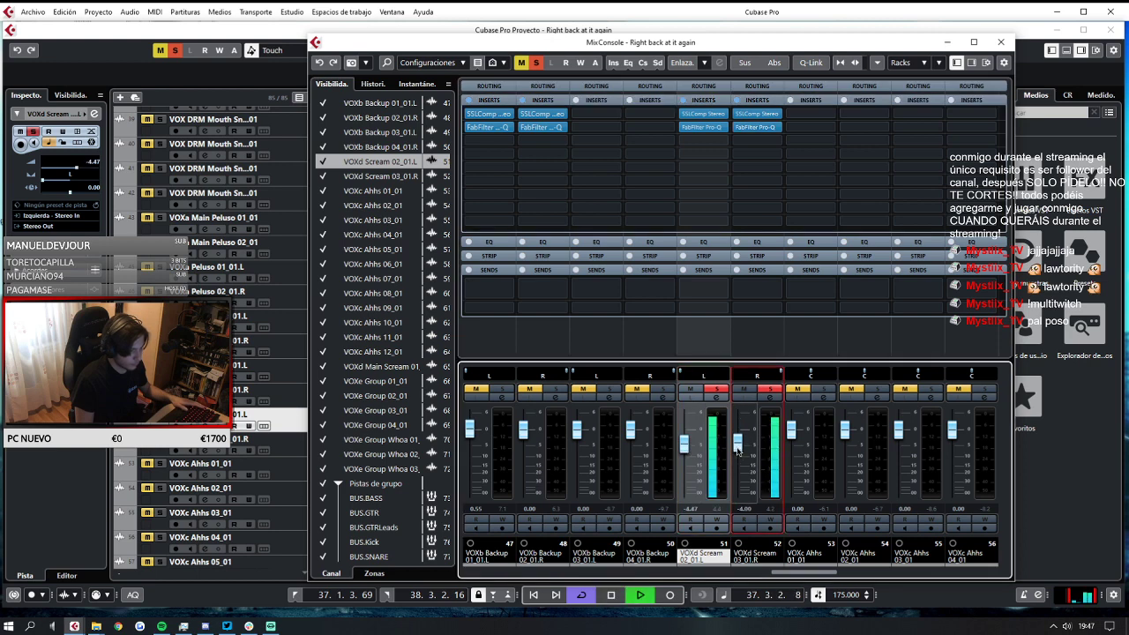
pyautogui.press('space')
# Close the MixConsole, center the pan of VOXd Scream 02_01.L and audition it in the loop.
pyautogui.click(1000, 41)
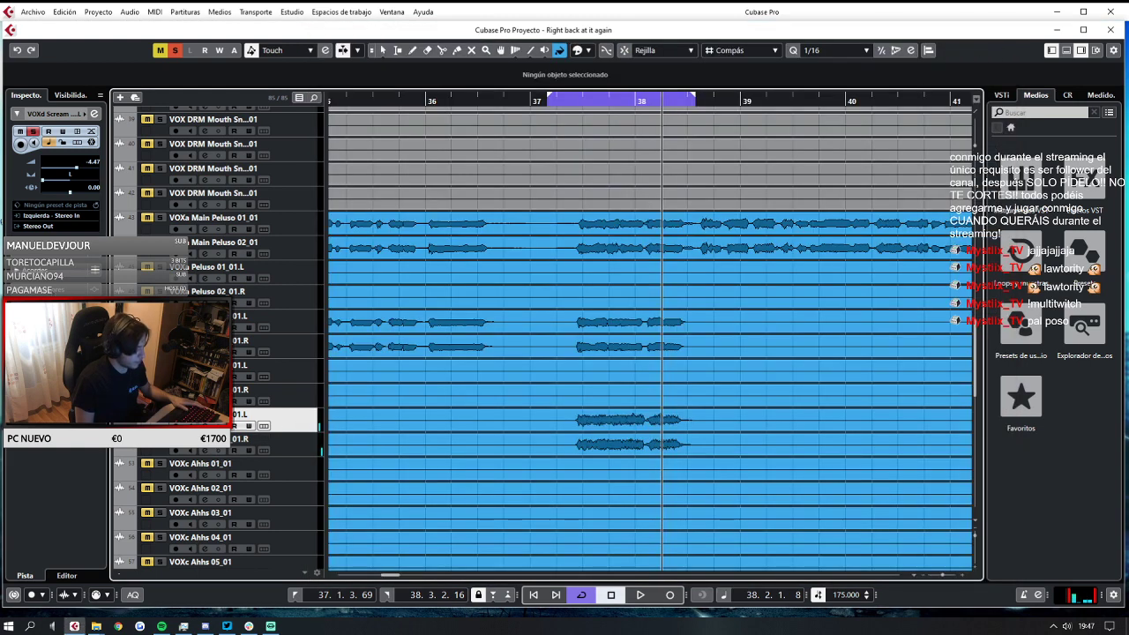
pyautogui.moveTo(45, 181); pyautogui.dragTo(71, 192)
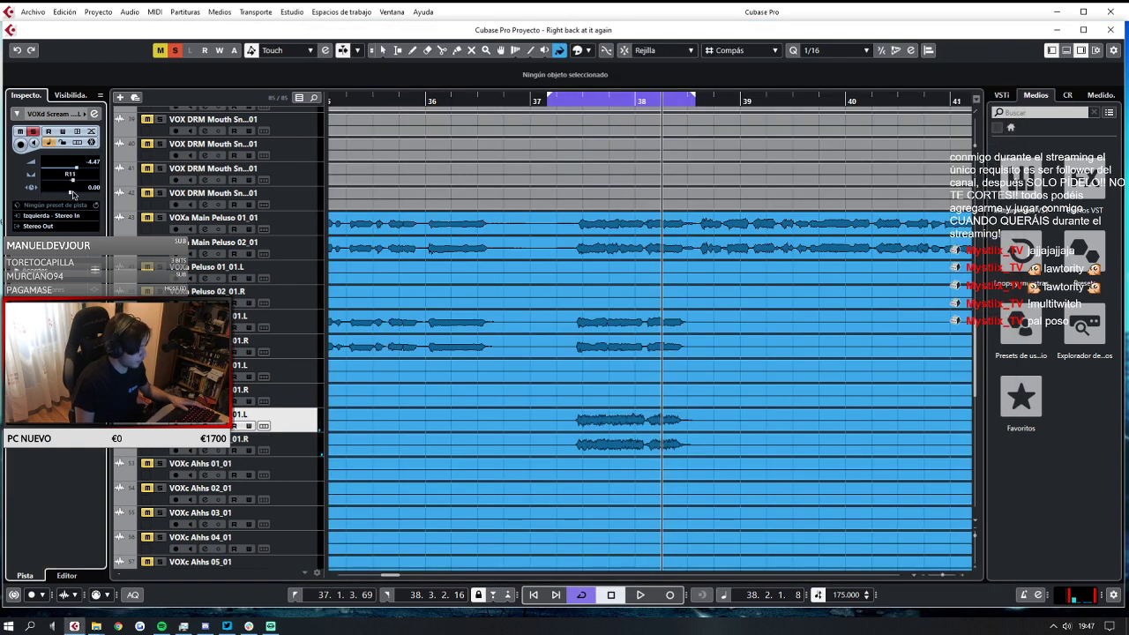
pyautogui.press('space')
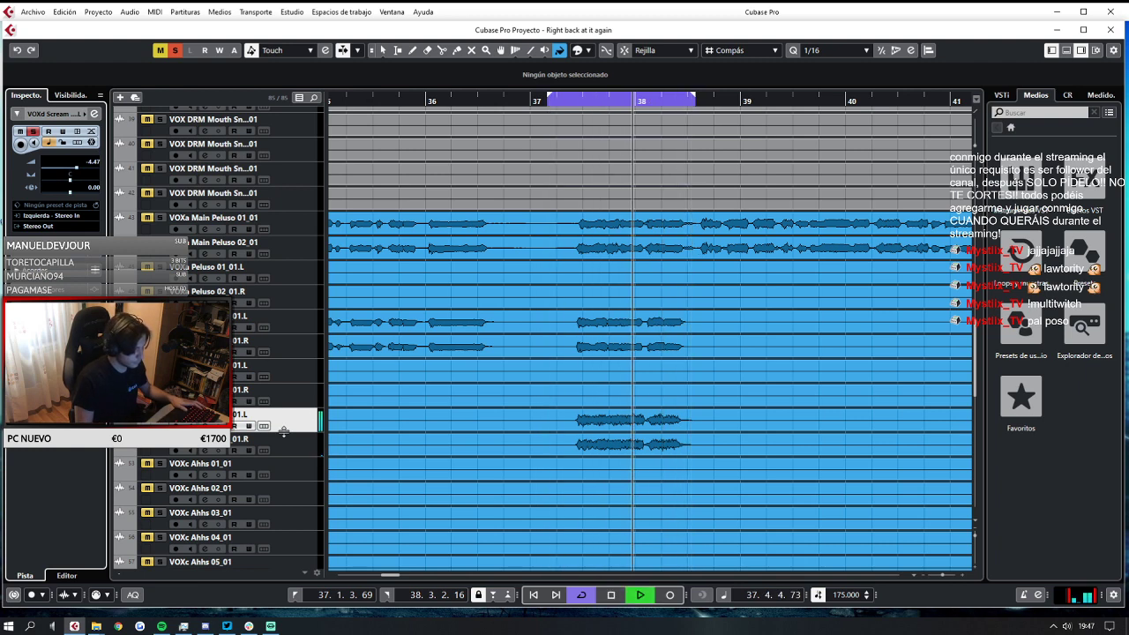
pyautogui.press('space')
# Take FabFilter Pro-Q out of the second insert slot of VOXd Scream 02_01.L and load the Distortion effect there.
pyautogui.click(44, 308)
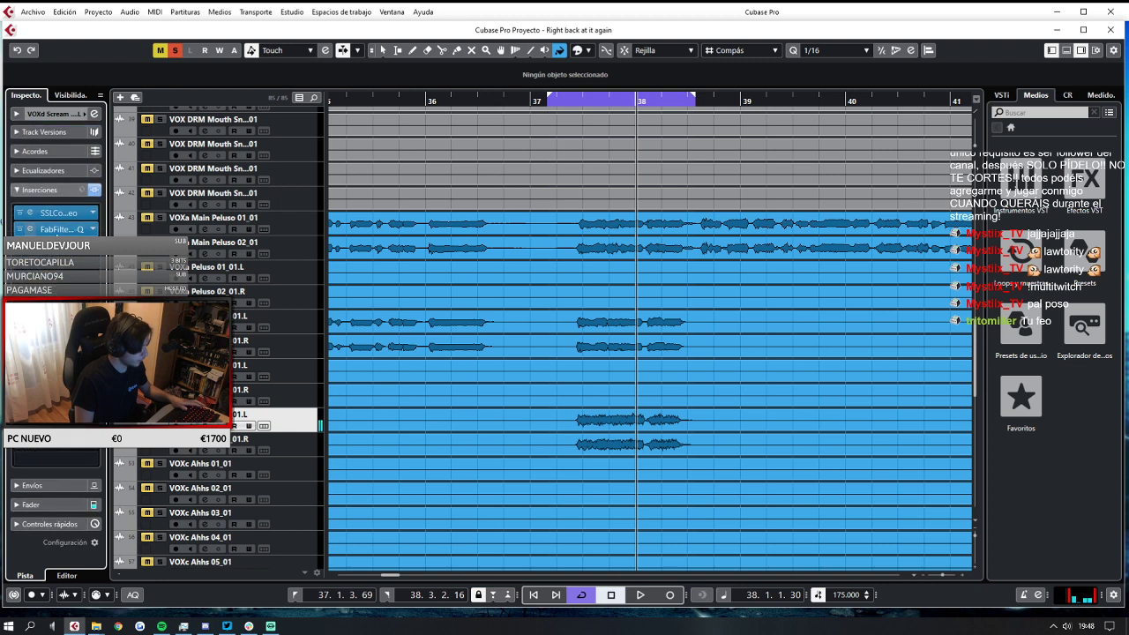
pyautogui.click(55, 246)
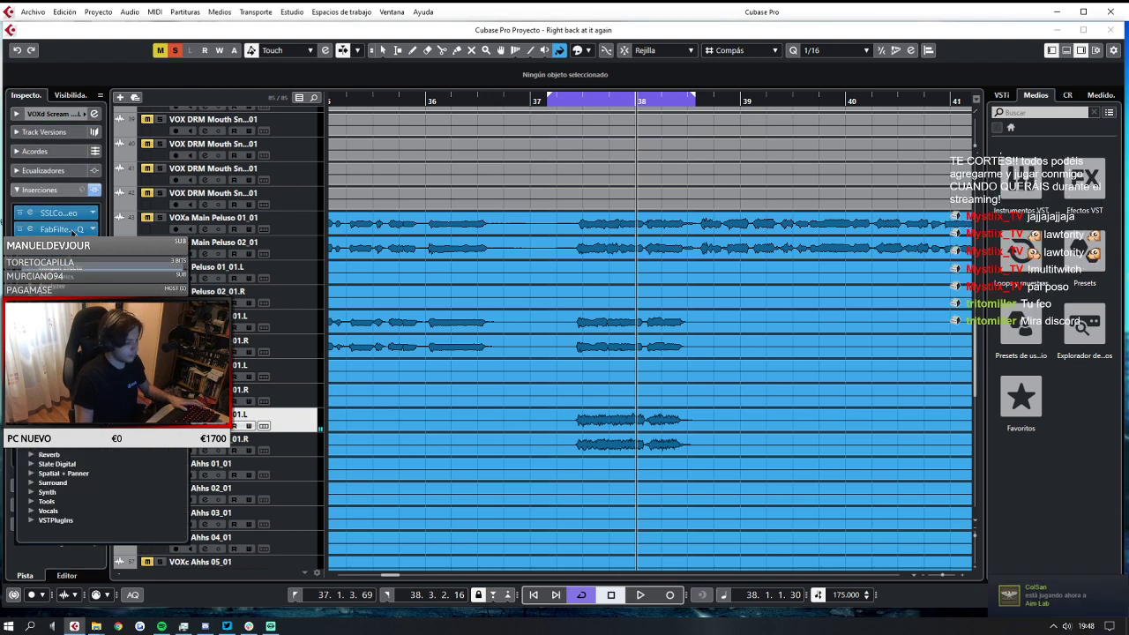
pyautogui.click(72, 232)
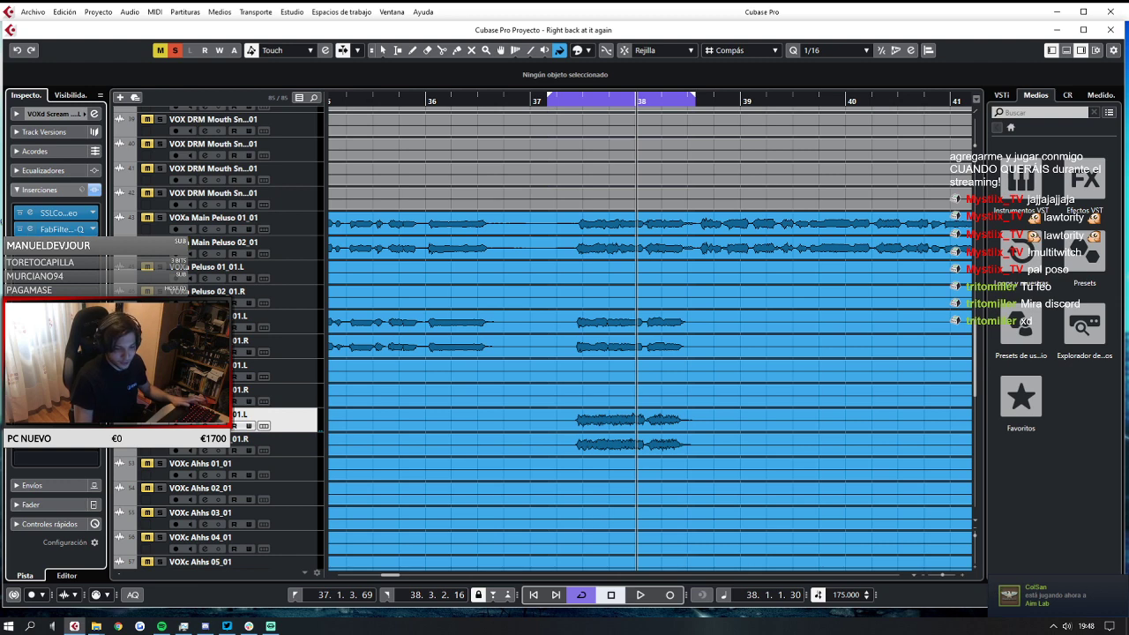
pyautogui.moveTo(64, 231); pyautogui.dragTo(159, 327)
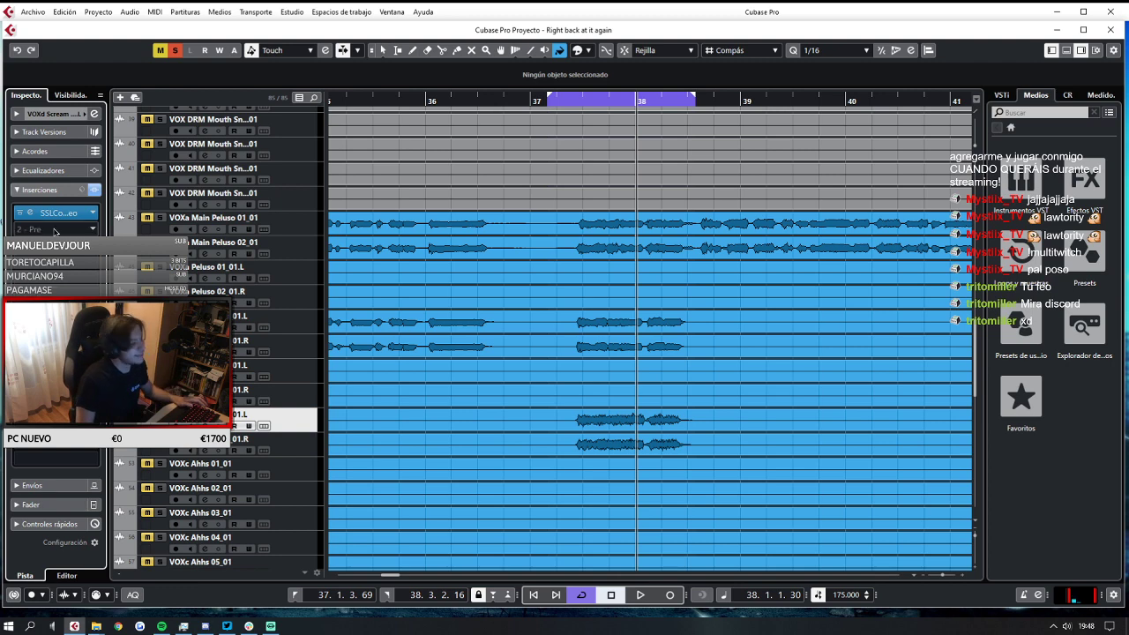
pyautogui.click(55, 229)
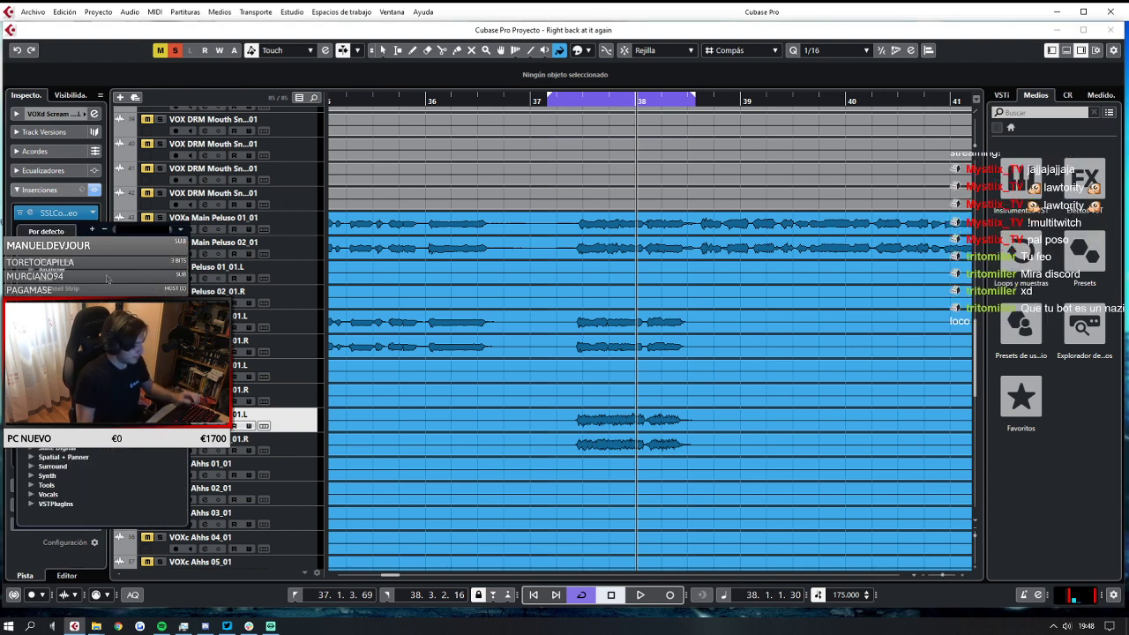
pyautogui.write('disto')
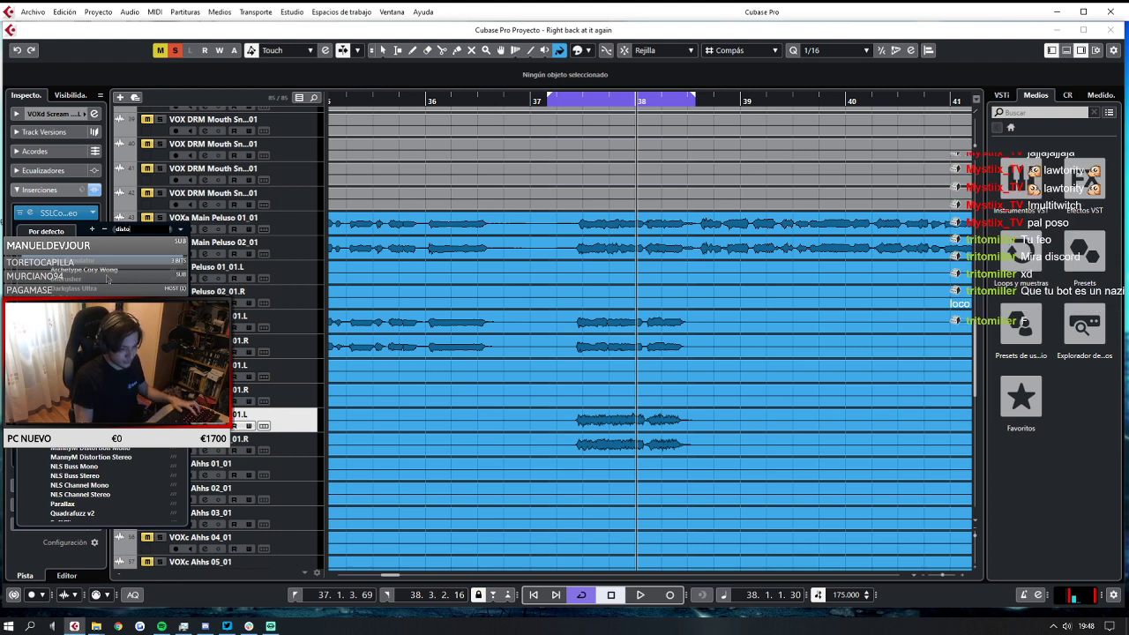
pyautogui.press('Return')
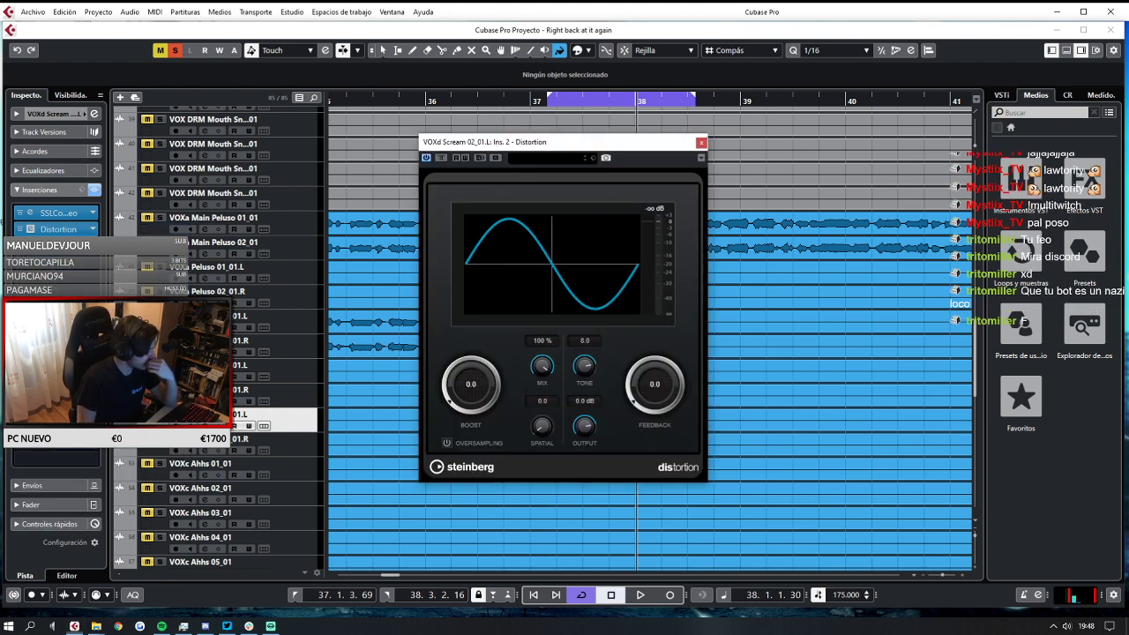
# Play the looped scream phrase while toggling the Distortion insert's bypass to compare the processed and dry sound.
pyautogui.press('space')
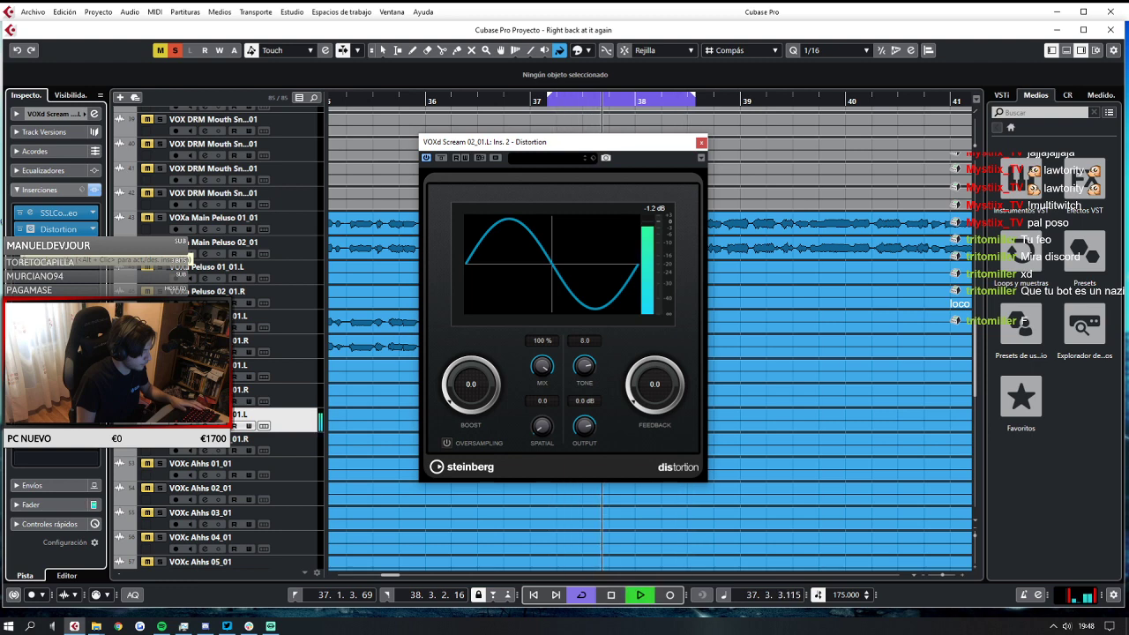
pyautogui.click(20, 231)
pyautogui.click(20, 230)
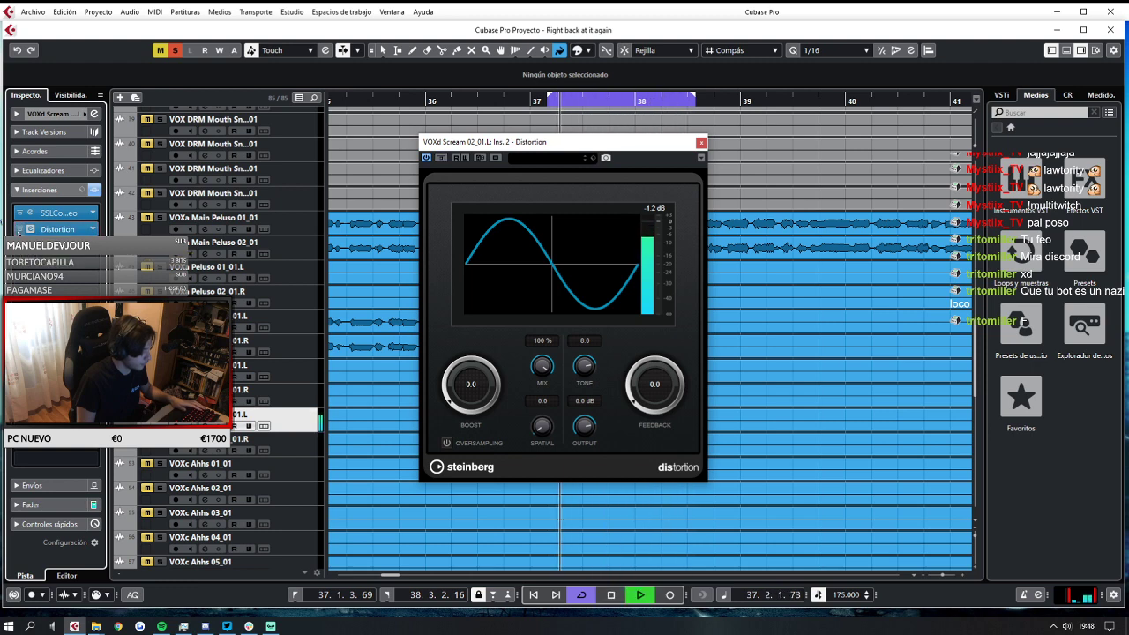
pyautogui.click(20, 230)
pyautogui.click(20, 230)
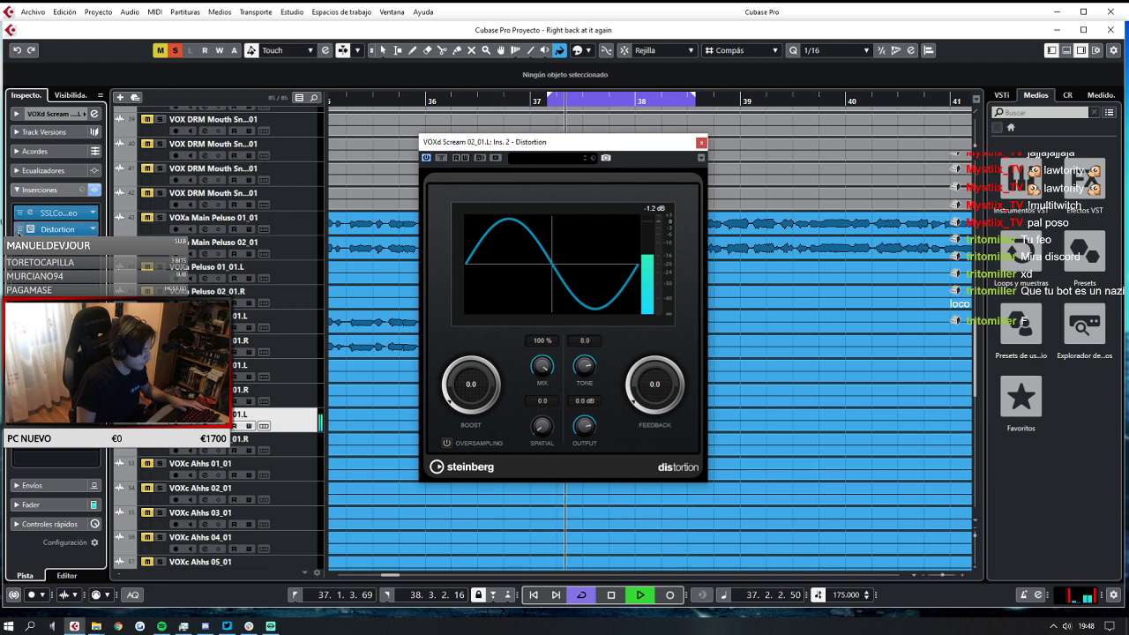
pyautogui.press('space')
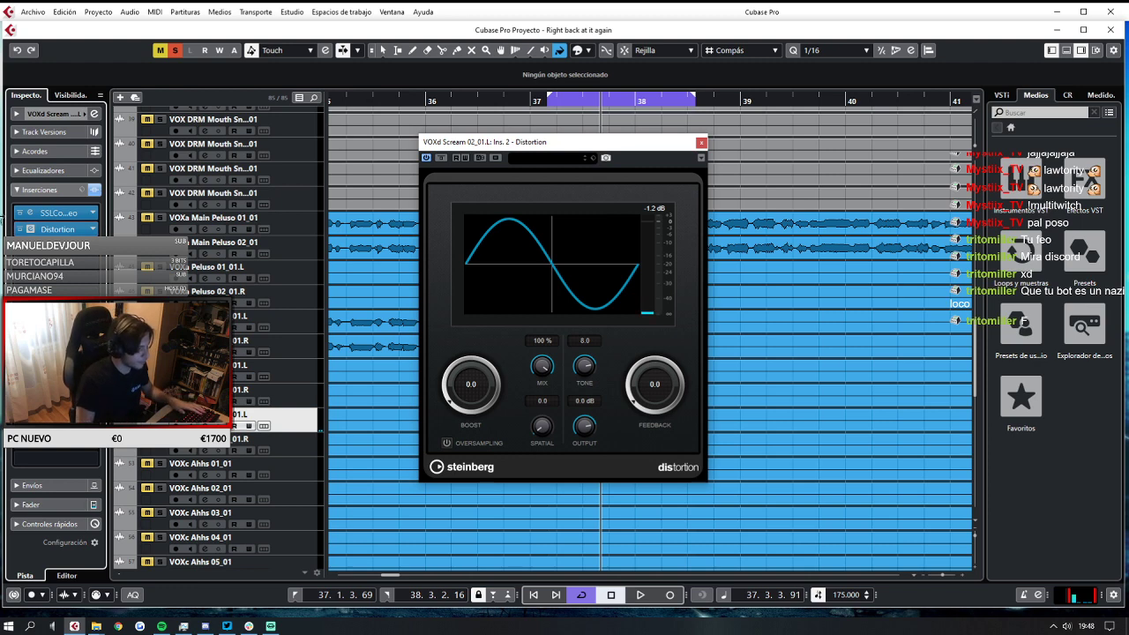
pyautogui.click(18, 229)
pyautogui.press('space')
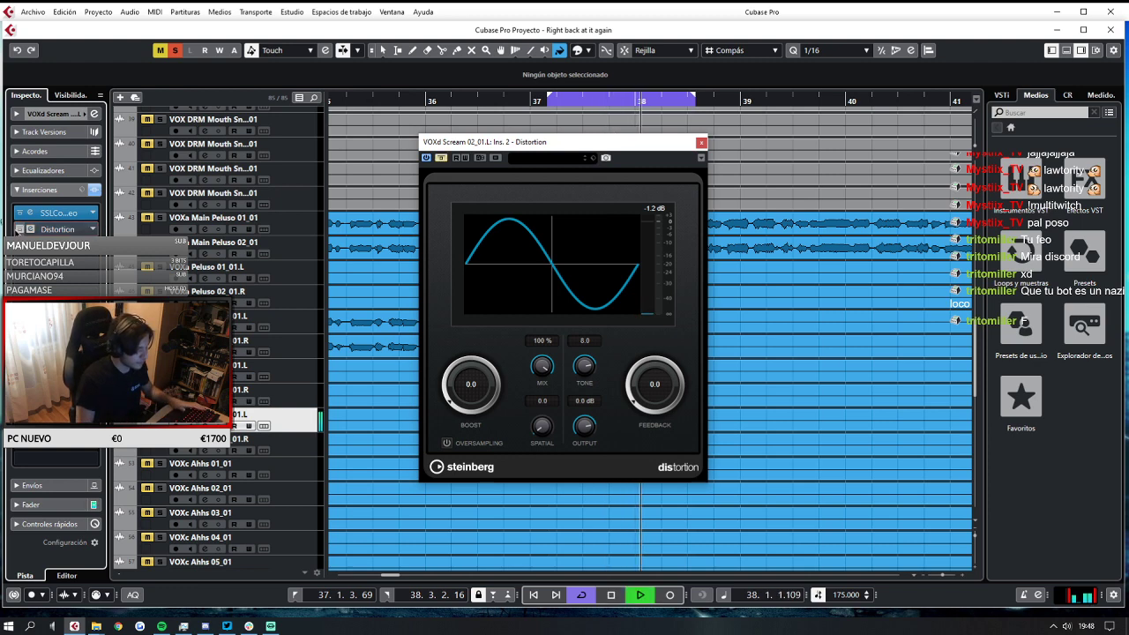
pyautogui.press('space')
pyautogui.click(17, 229)
pyautogui.press('space')
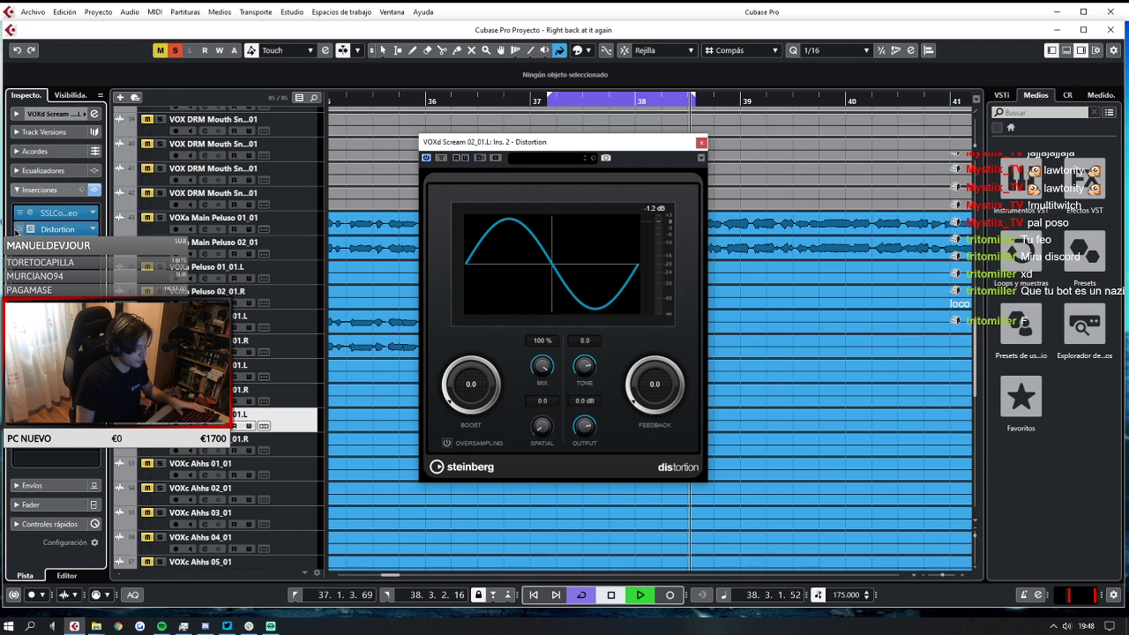
# Close the Distortion editor, open the FabFilter Pro-Q insert on VOXd Scream 02_01.L and briefly audition the loop.
pyautogui.press('space')
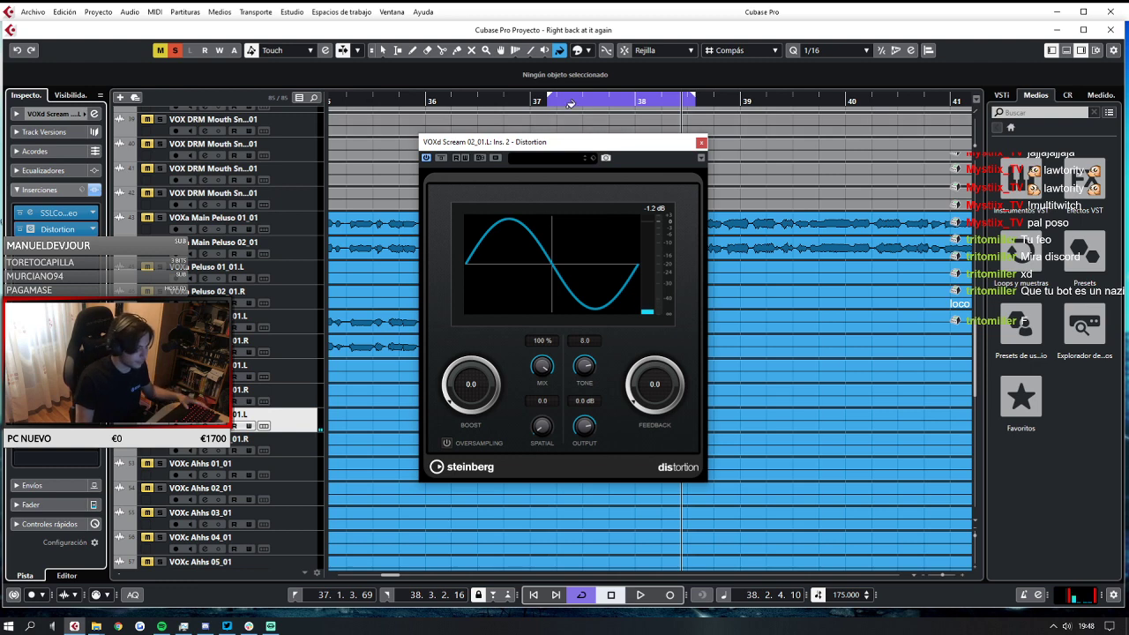
pyautogui.click(701, 142)
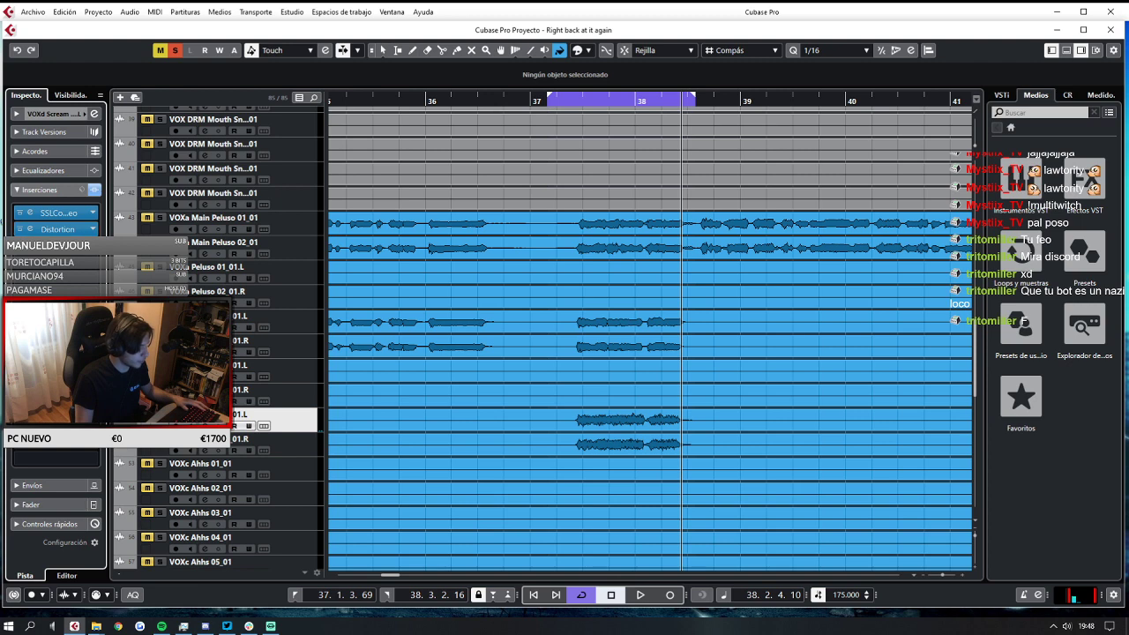
pyautogui.click(30, 245)
pyautogui.press('space')
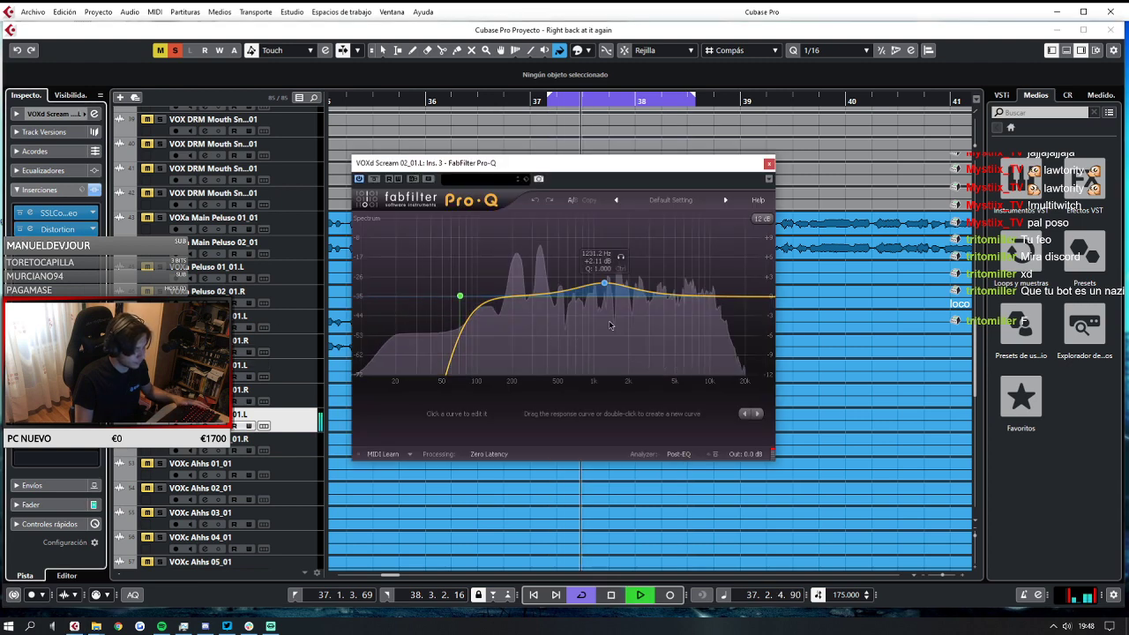
pyautogui.press('space')
# Change Pro-Q's midrange bell band to a High Shelf at about 2392 Hz with +4.63 dB gain, checking it during playback.
pyautogui.click(604, 283)
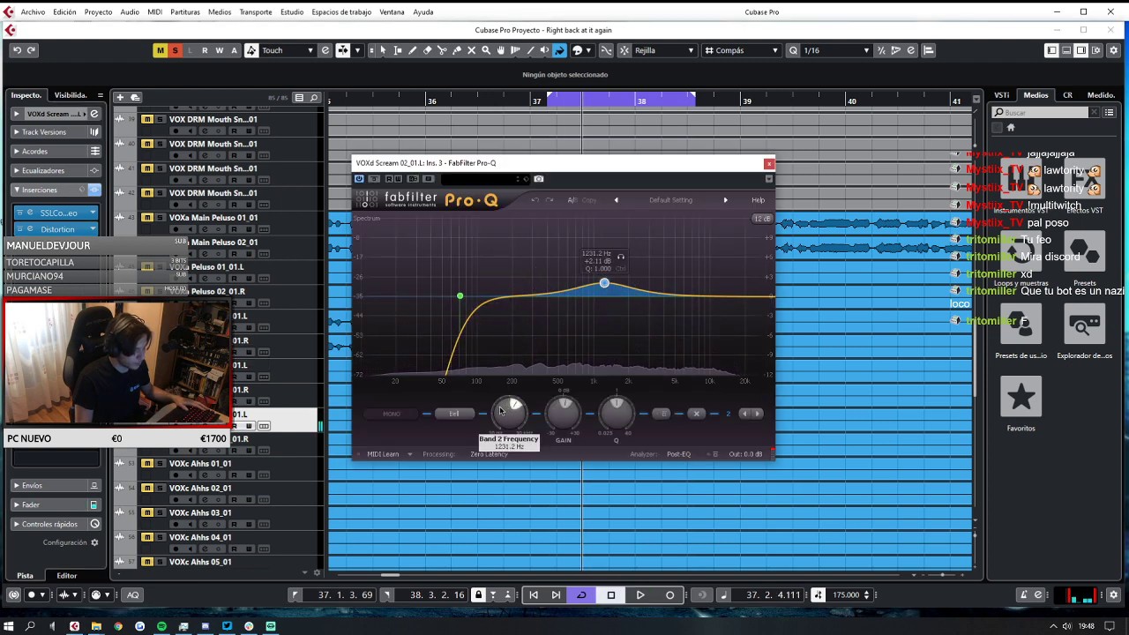
pyautogui.click(453, 413)
pyautogui.click(500, 468)
pyautogui.press('space')
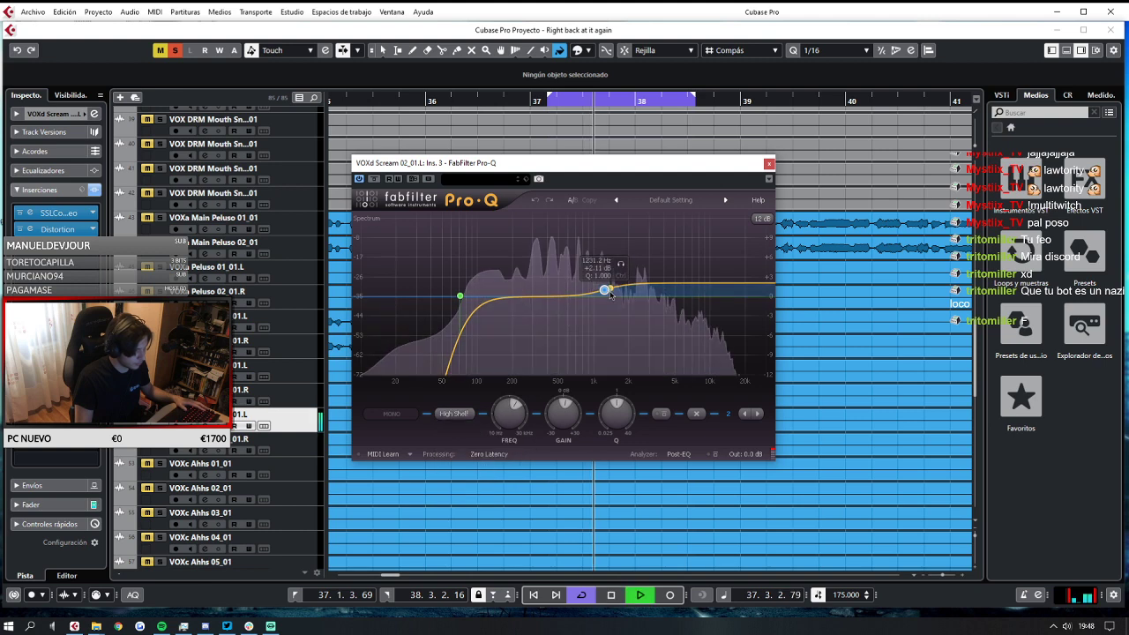
pyautogui.moveTo(610, 294); pyautogui.dragTo(642, 275)
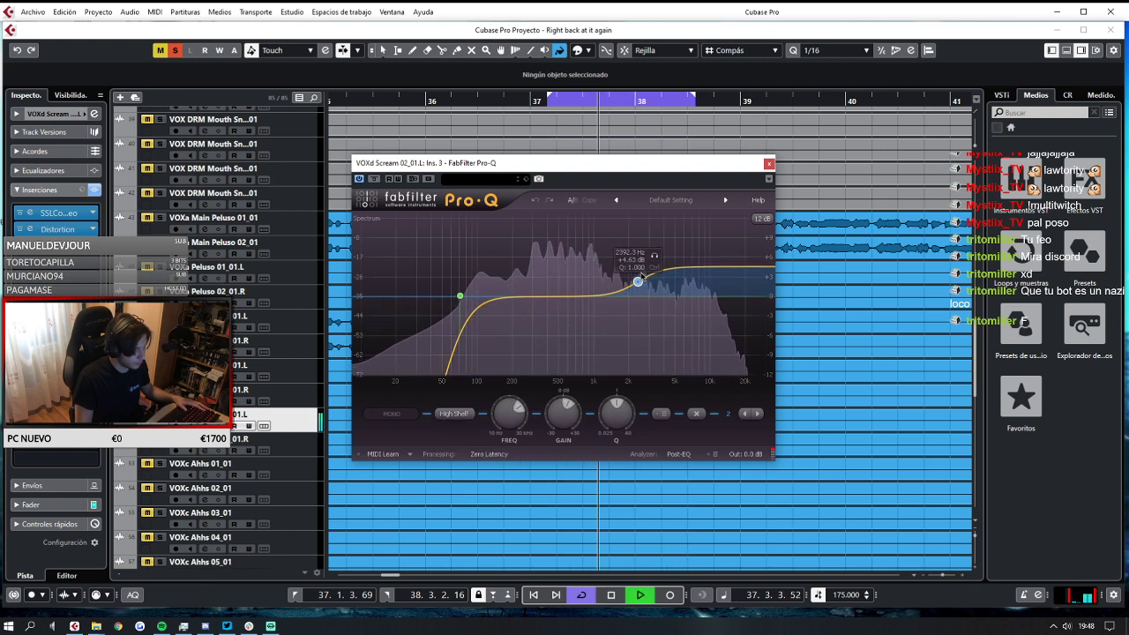
pyautogui.press('space')
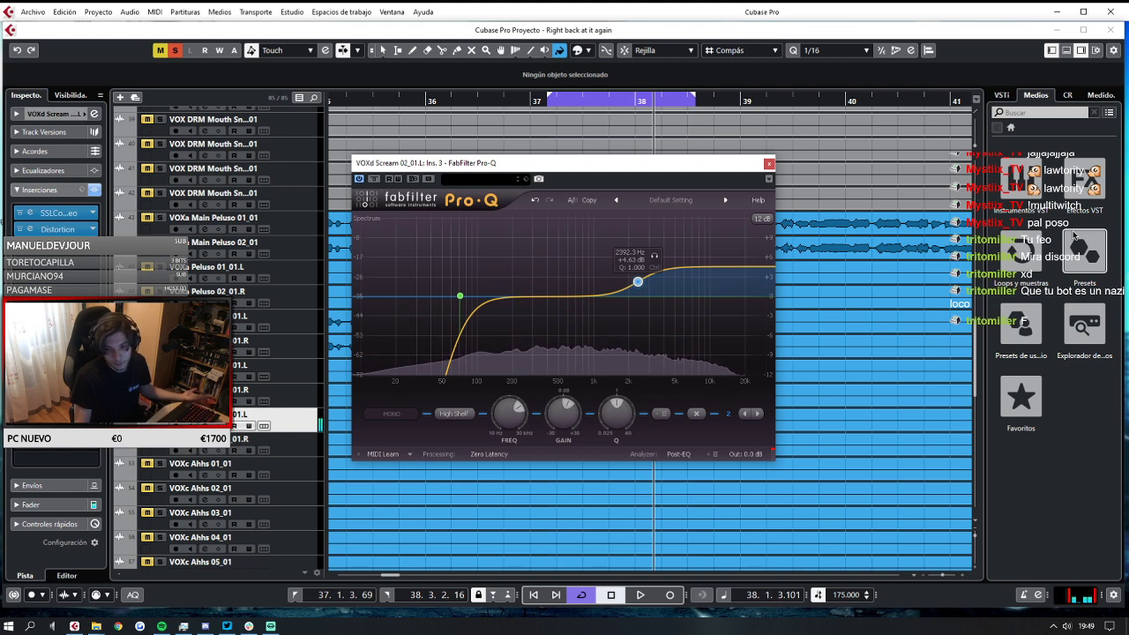
pyautogui.click(769, 164)
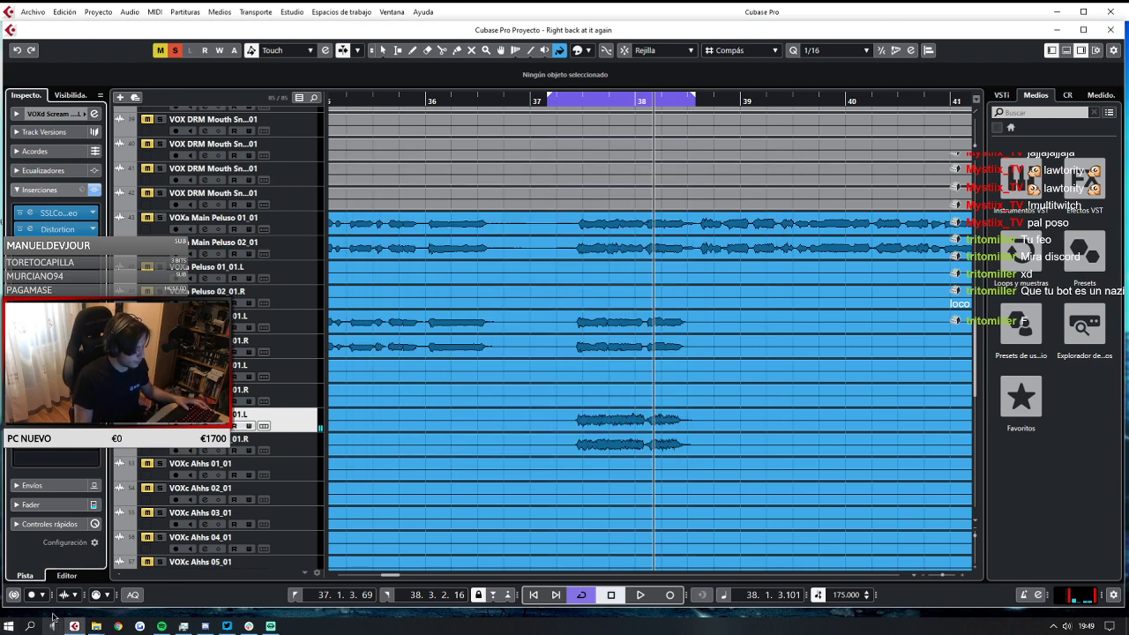
# In the MixConsole, remove the Distortion insert from VOXd Scream 03_01.R and copy over Distortion and FabFilter Pro-Q from VOXd Scream 02_01.L.
pyautogui.click(292, 11)
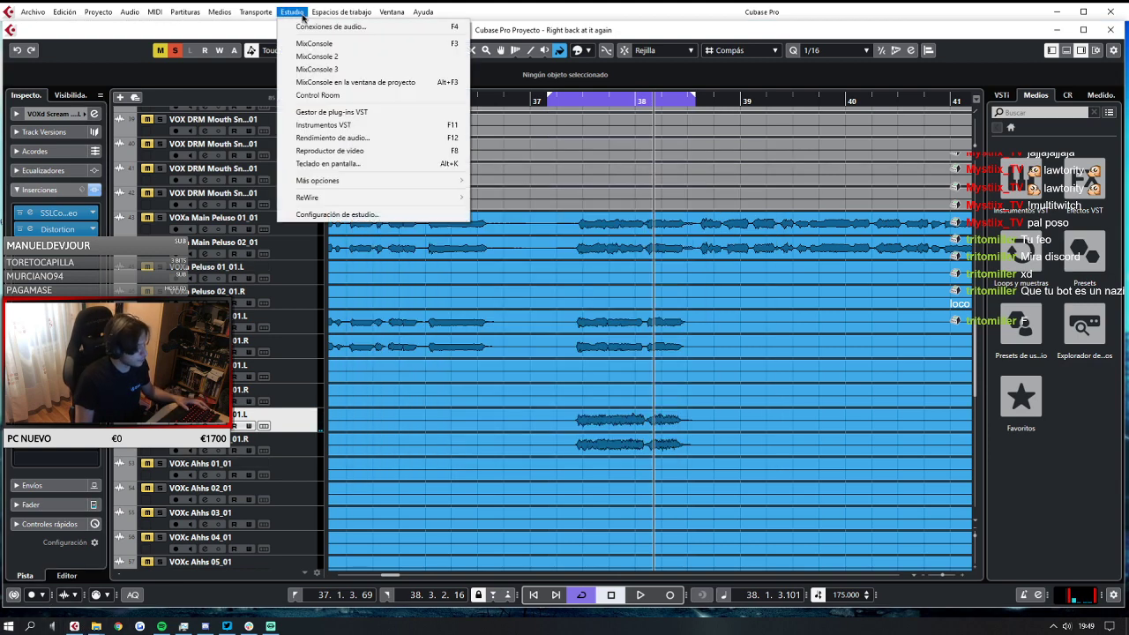
pyautogui.click(343, 44)
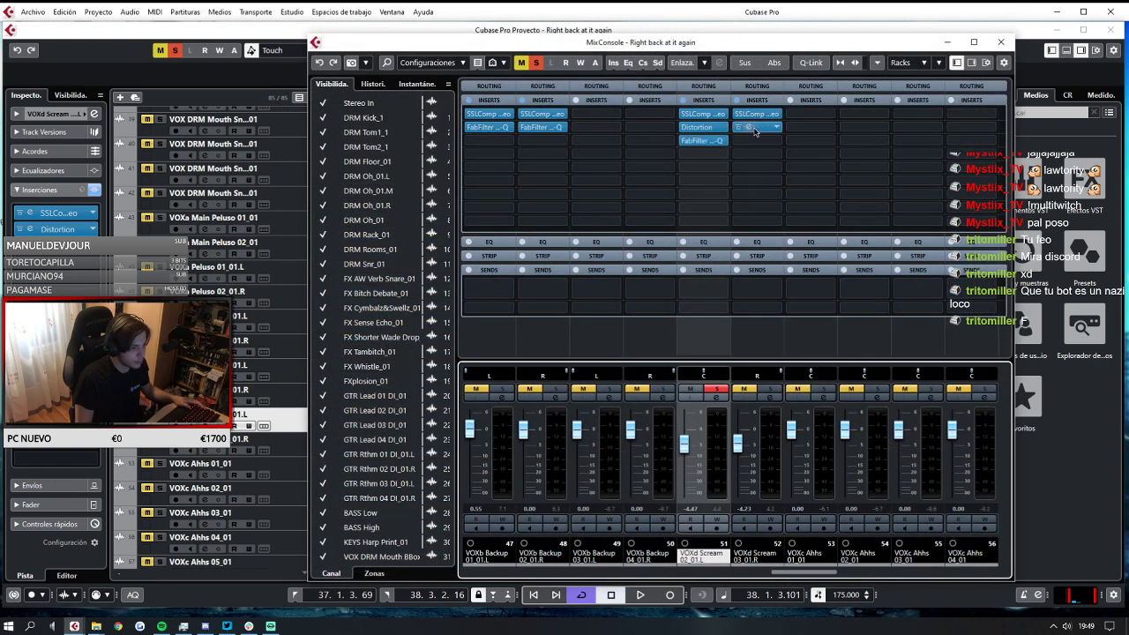
pyautogui.moveTo(748, 128)
pyautogui.mouseDown()
pyautogui.moveTo(756, 141)
pyautogui.moveTo(766, 135)
pyautogui.mouseUp()
pyautogui.click(776, 130)
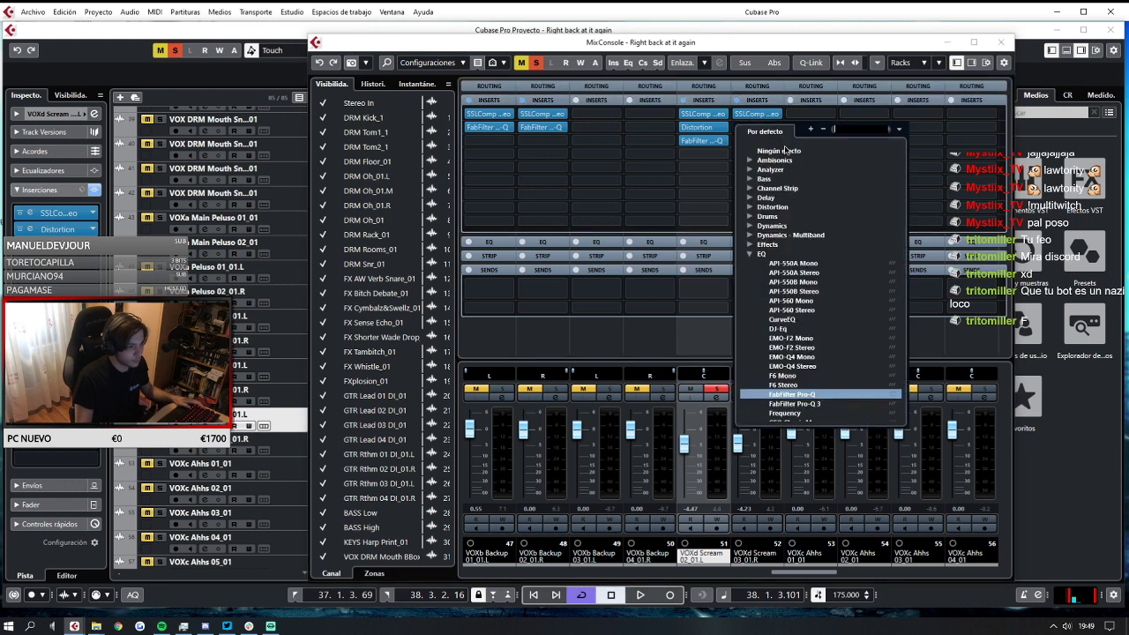
pyautogui.click(785, 149)
pyautogui.click(549, 342)
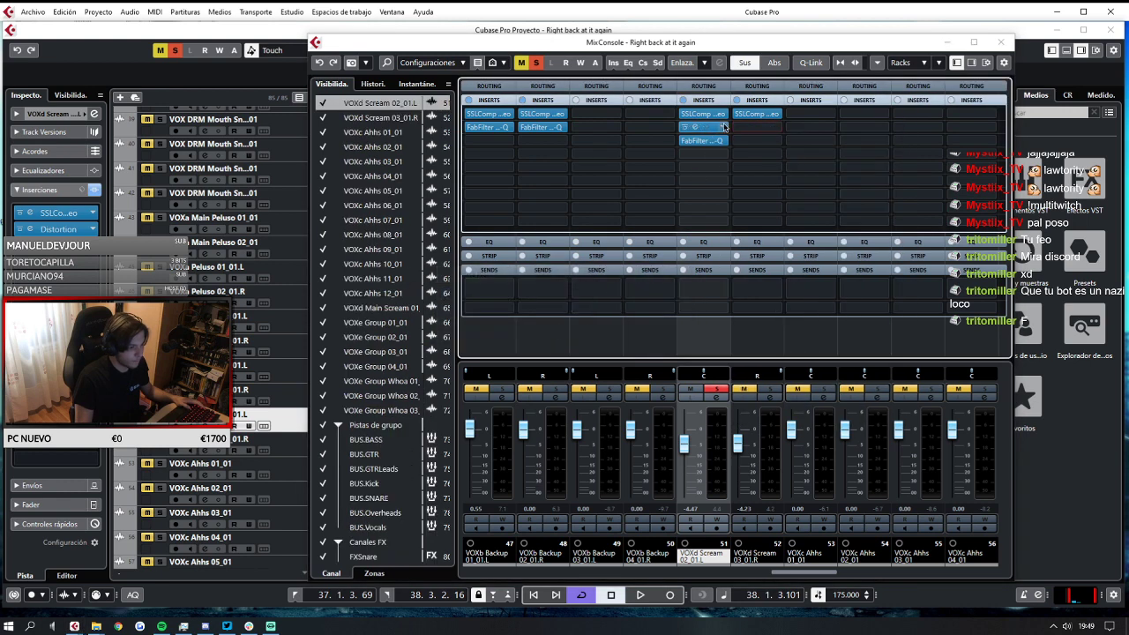
pyautogui.moveTo(709, 128); pyautogui.dragTo(747, 147)
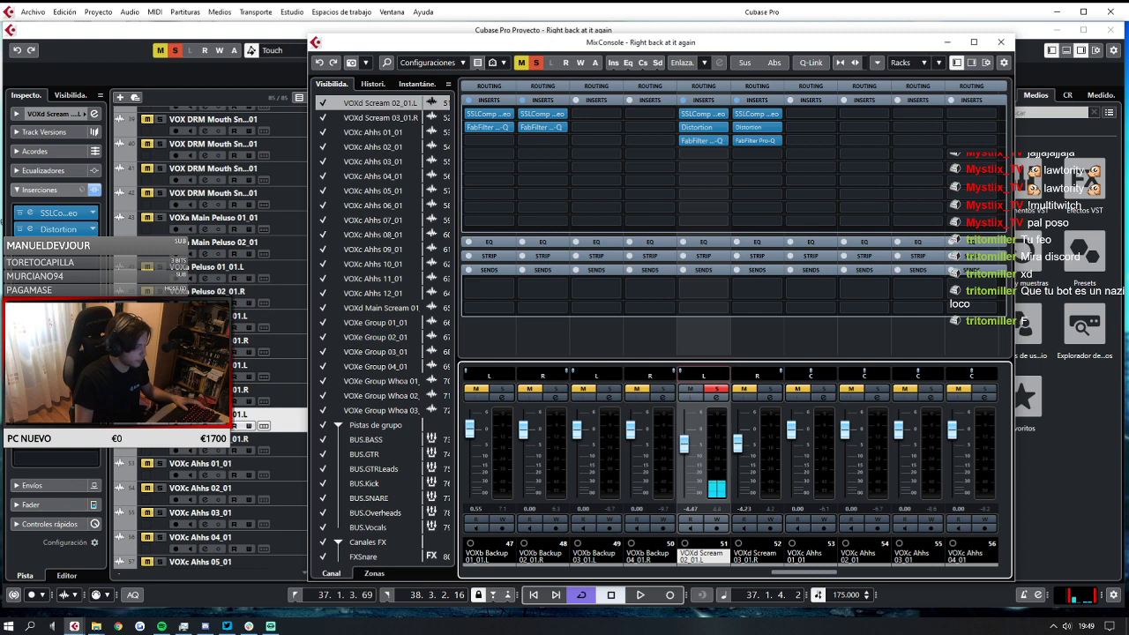
# Close the MixConsole and audition the scream loop, first adding the Main Peluso vocals to the solo and finally clearing all mutes and solos.
pyautogui.press('F3')
pyautogui.press('space')
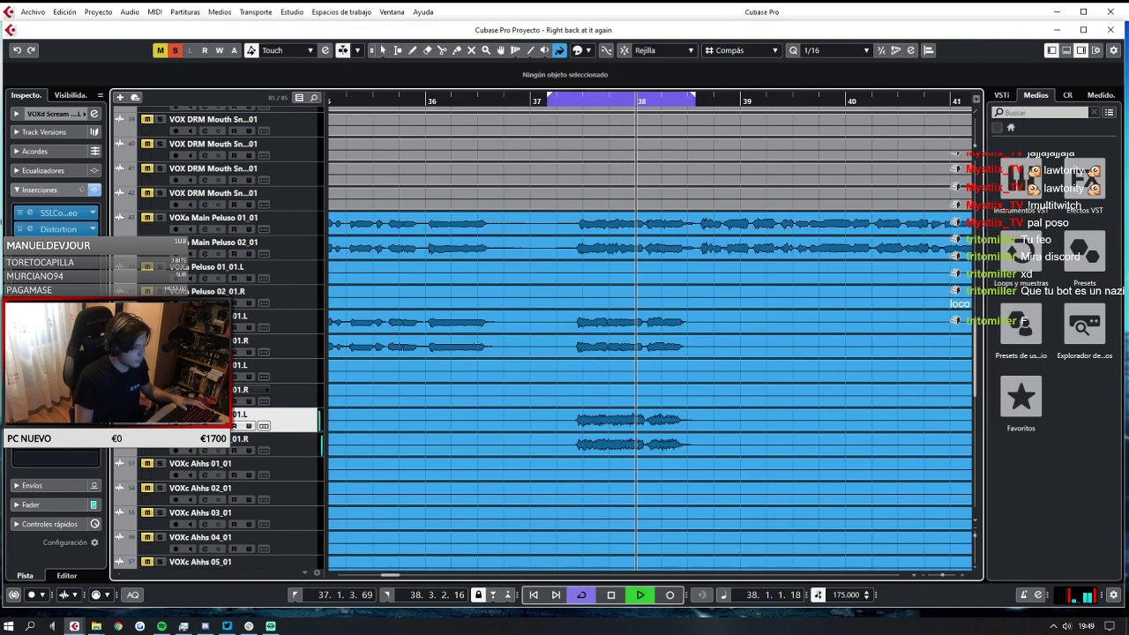
pyautogui.press('space')
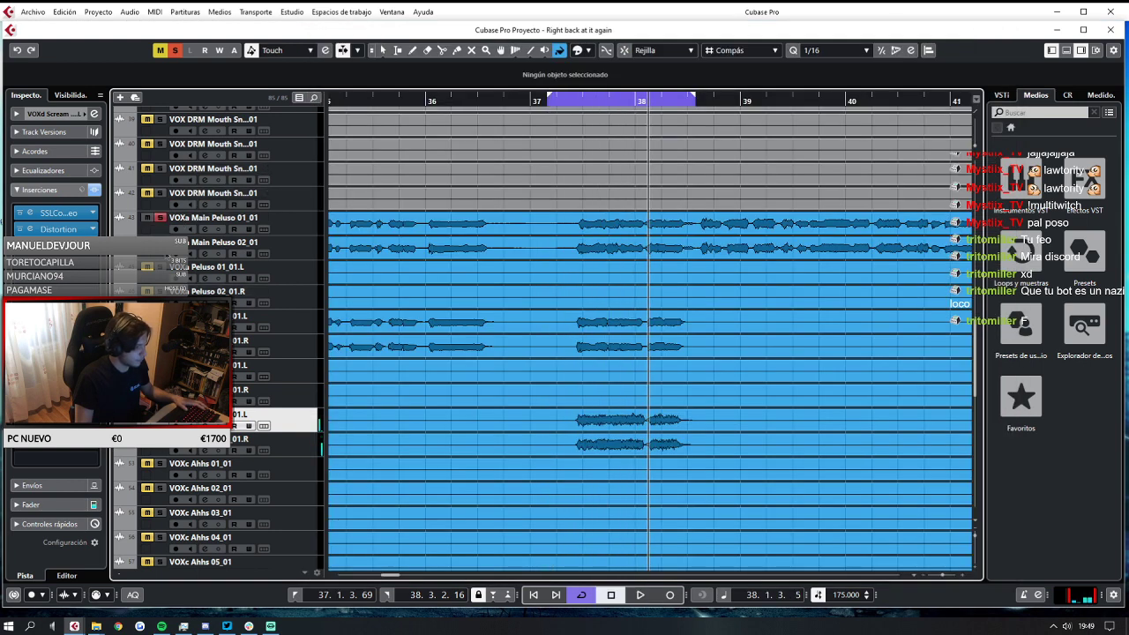
pyautogui.press('space')
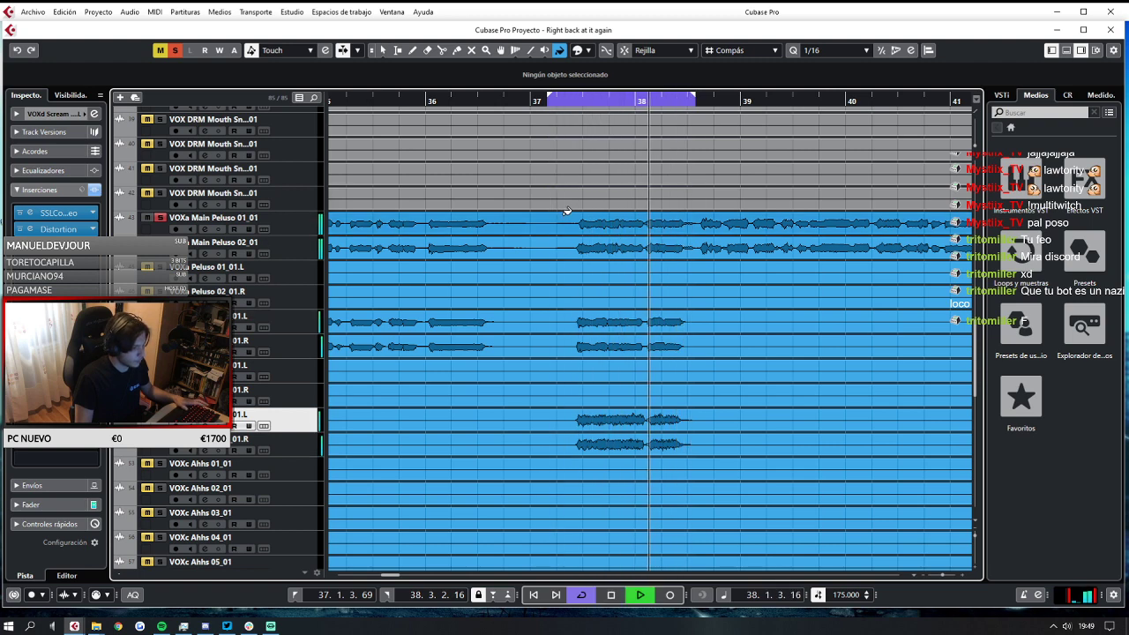
pyautogui.press('space')
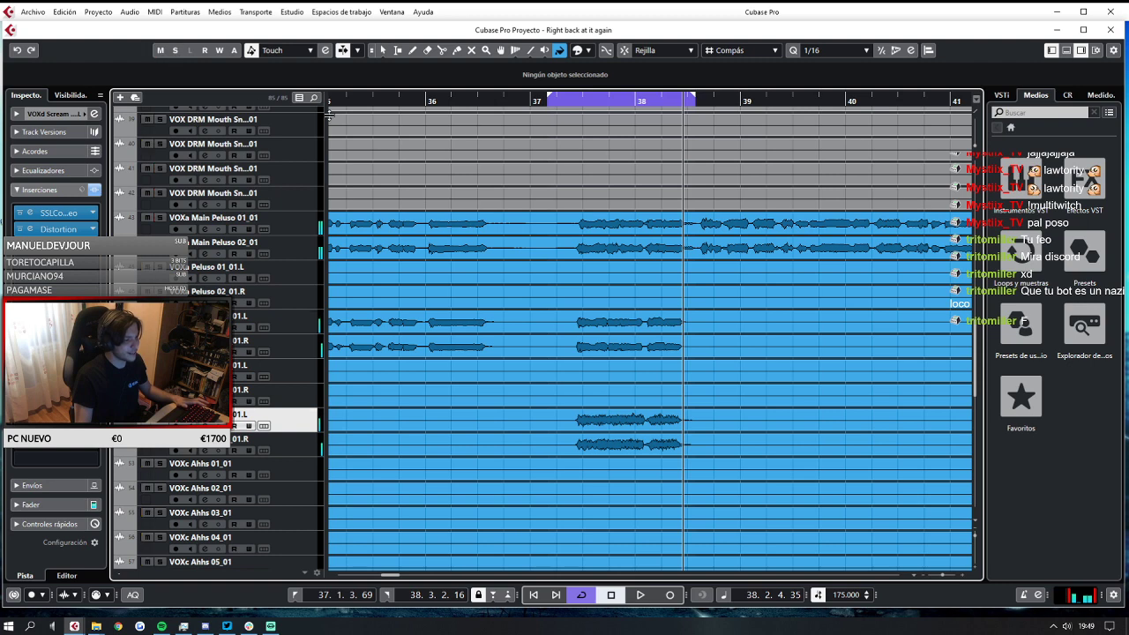
pyautogui.press('space')
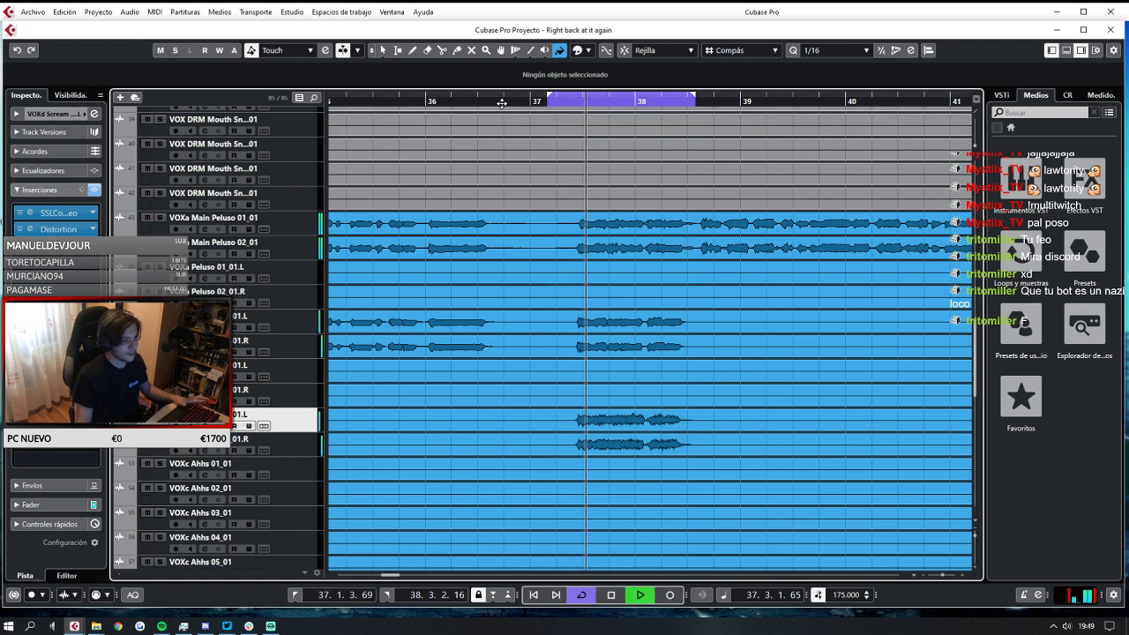
pyautogui.press('space')
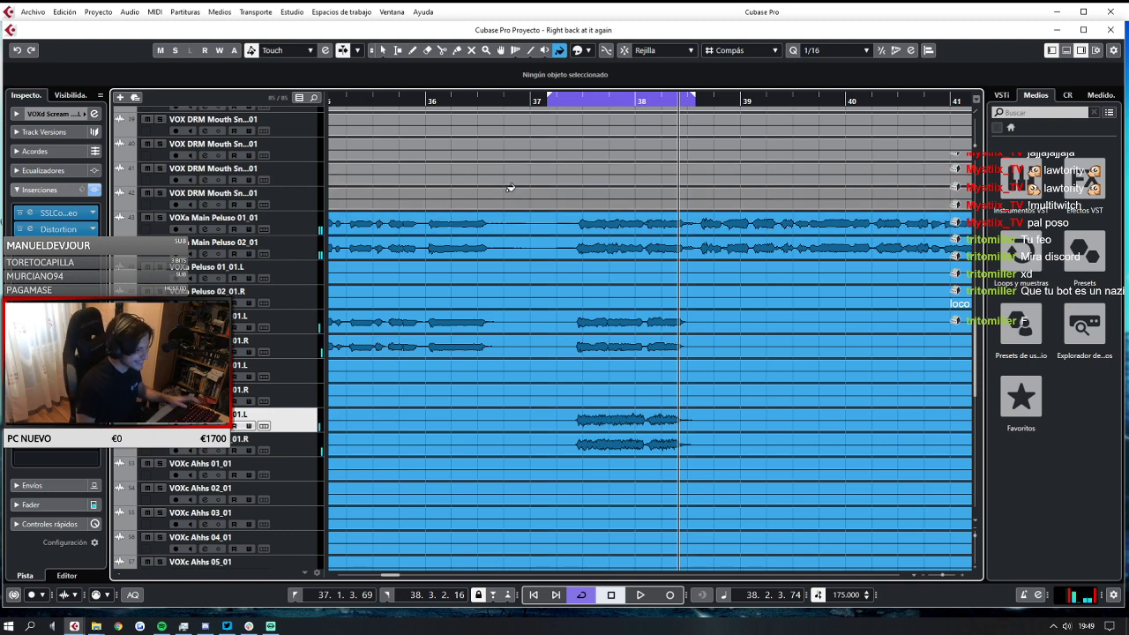
# Extend the loop range over the vocal section, from about bar 30 to about bar 45.
pyautogui.scroll(-3, 559, 195)
pyautogui.scroll(-3, 565, 238)
pyautogui.scroll(6, 718, 406)
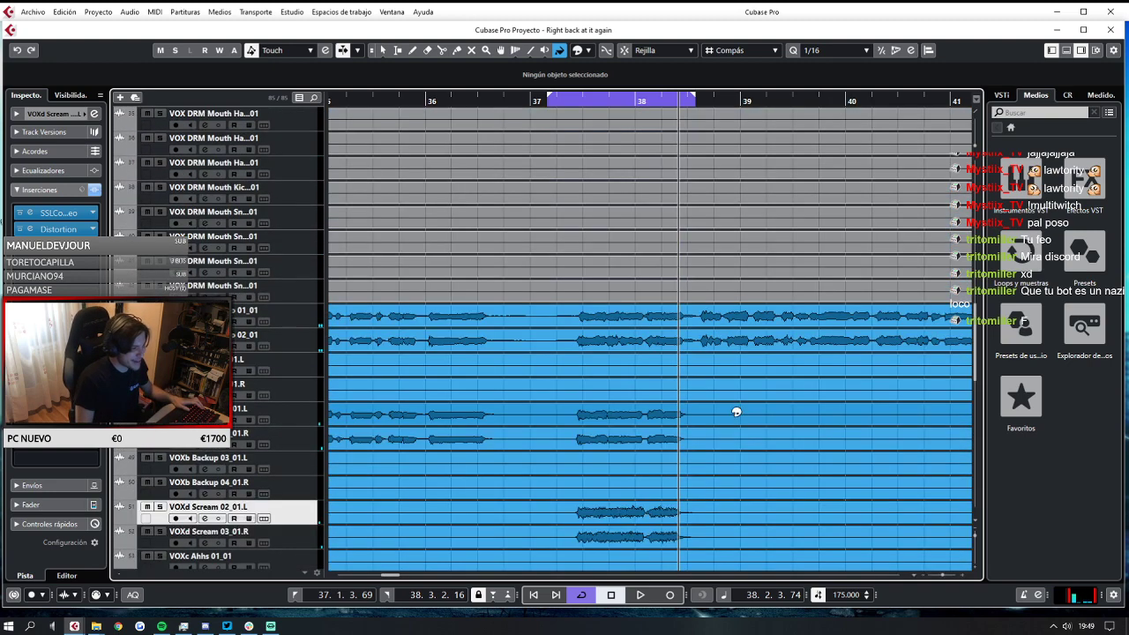
pyautogui.scroll(-5, 736, 410)
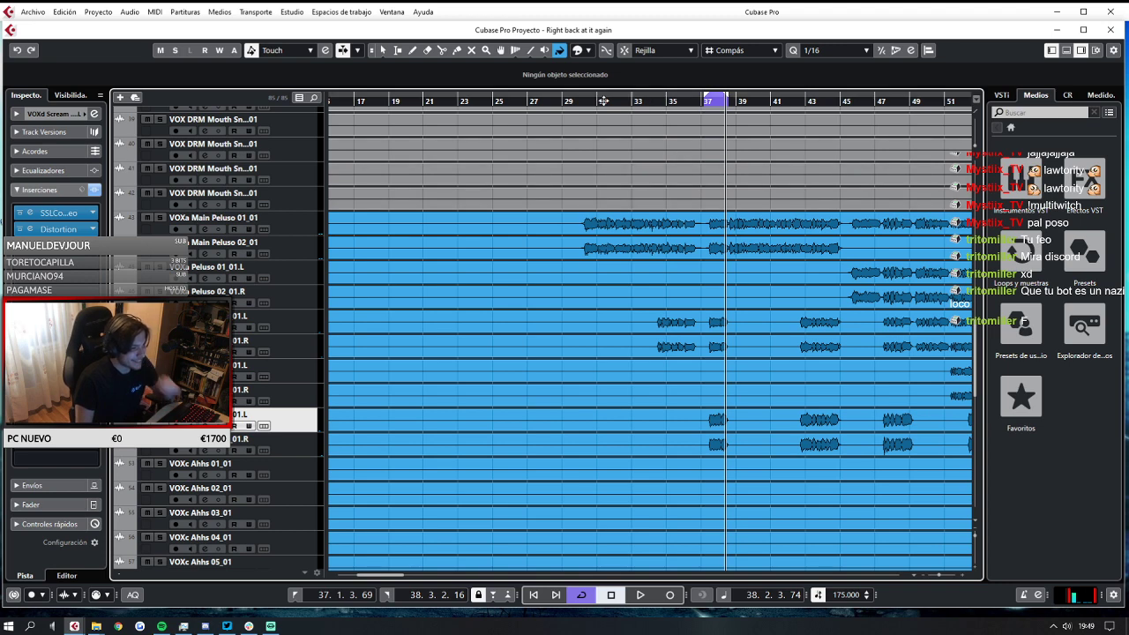
pyautogui.moveTo(705, 96); pyautogui.dragTo(618, 122)
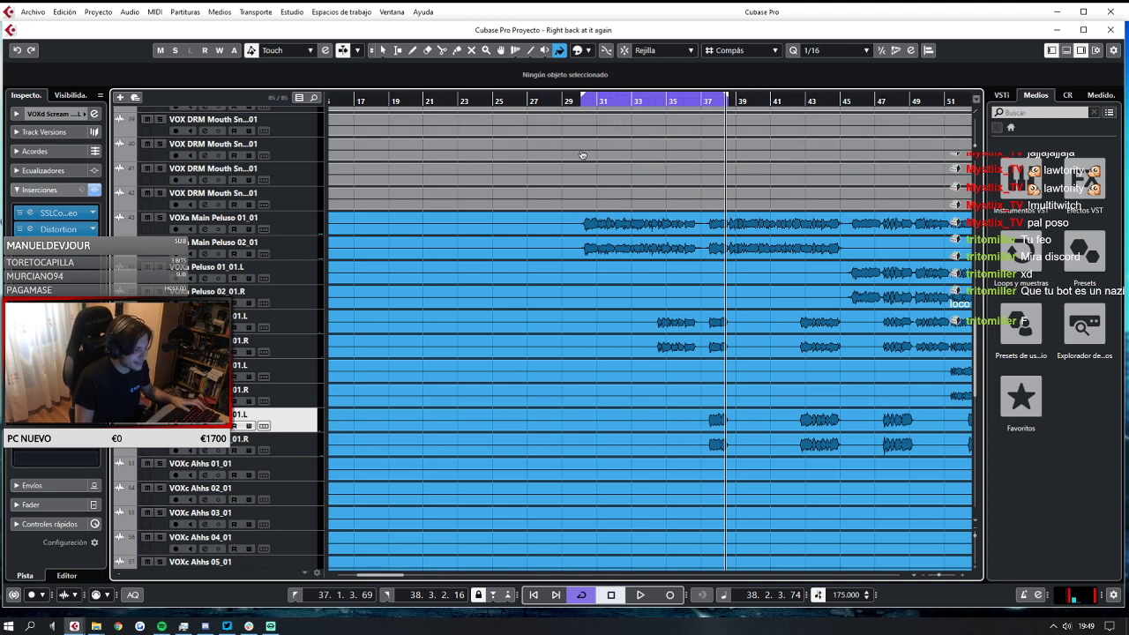
pyautogui.moveTo(731, 94); pyautogui.dragTo(750, 104)
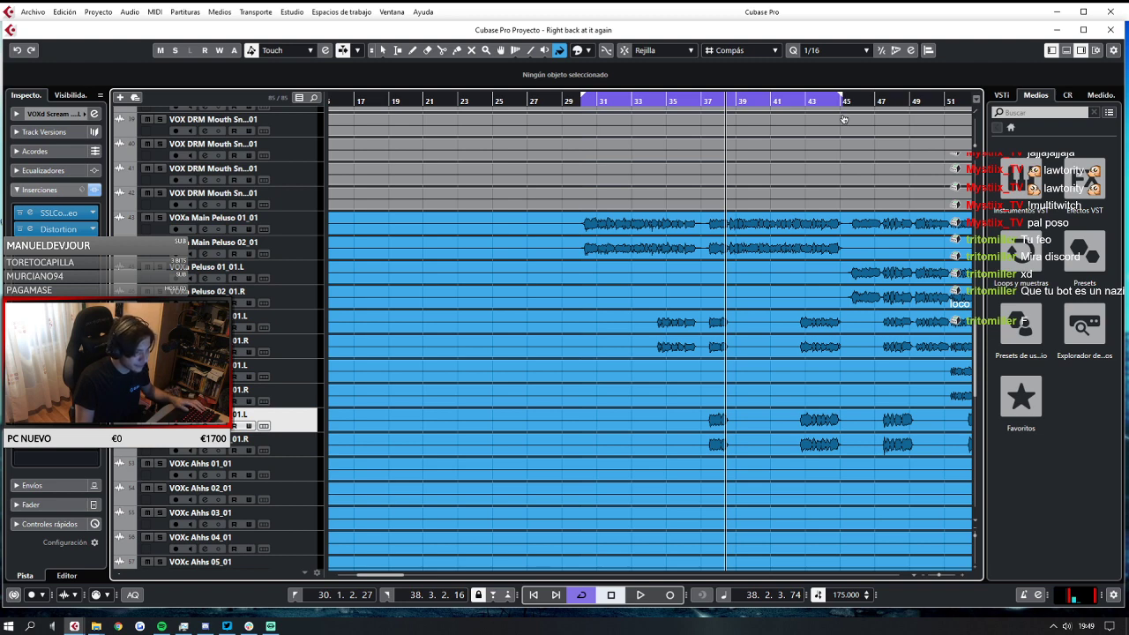
# Expand the basic track settings in the Inspector and display those of VOXb Backup 01_01.L.
pyautogui.click(298, 354)
pyautogui.click(45, 114)
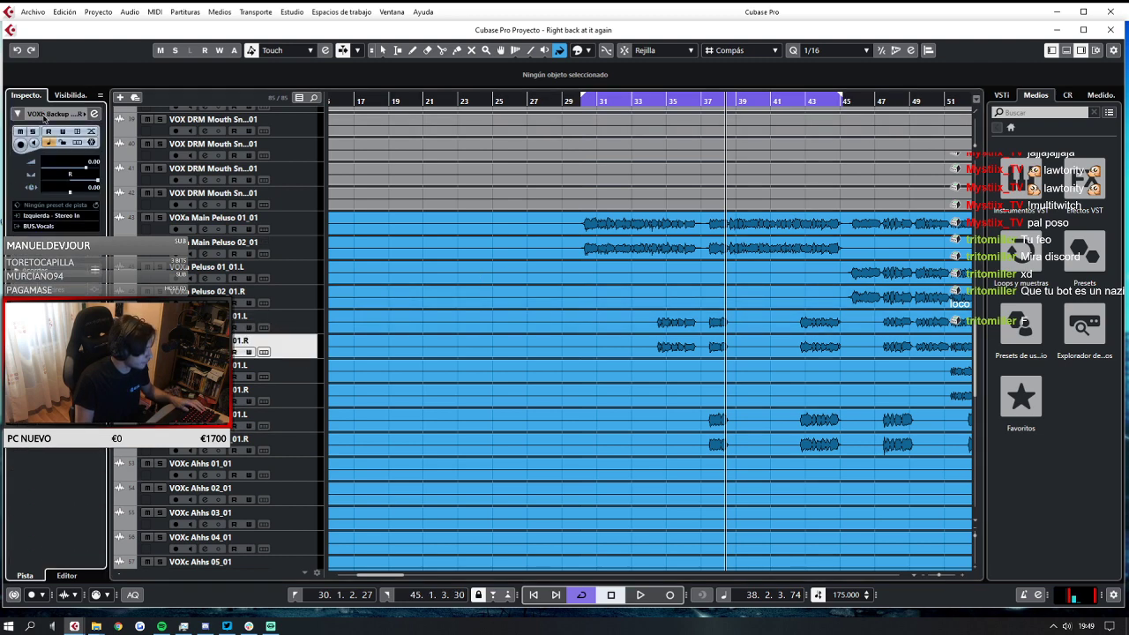
pyautogui.click(295, 319)
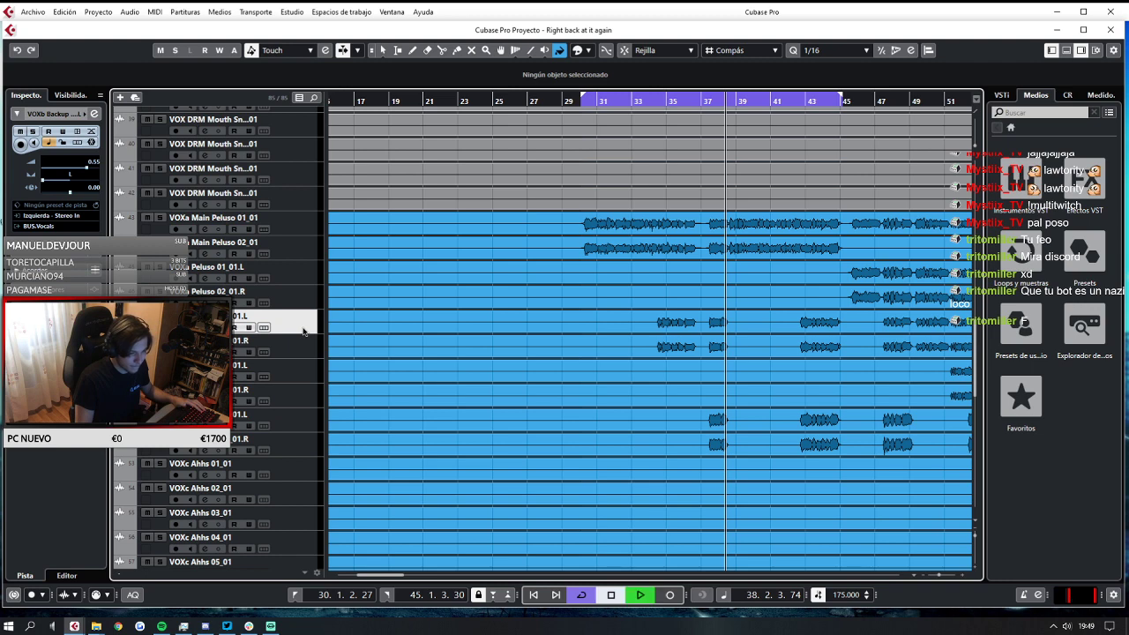
# Audition the full mix from just before bar 30 to past bar 39.
pyautogui.press('space')
pyautogui.click(574, 104)
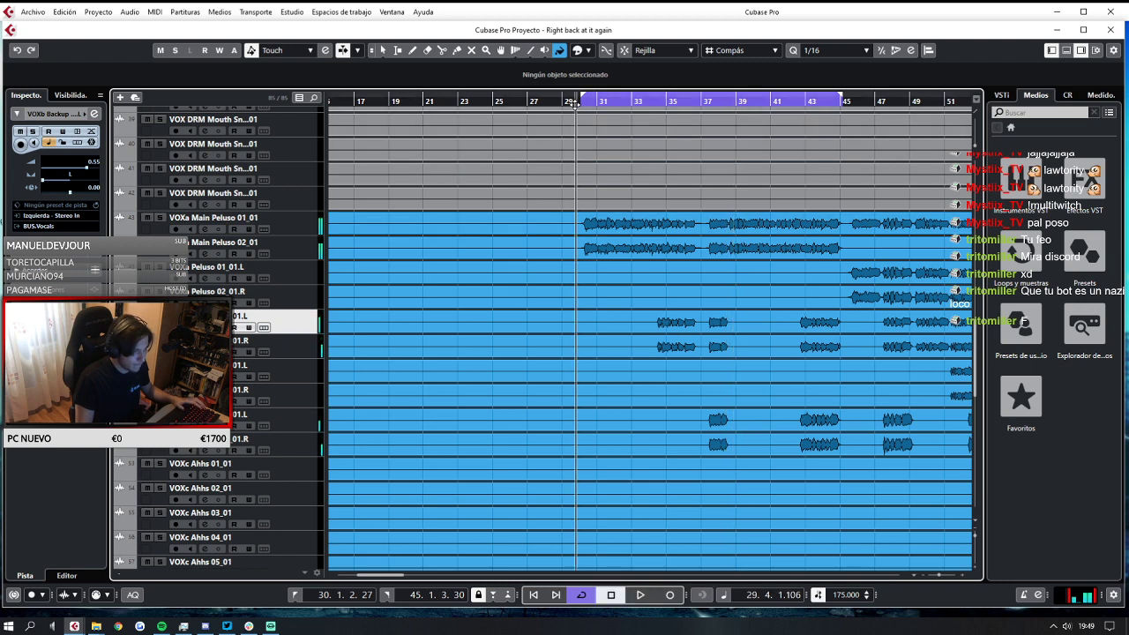
pyautogui.press('space')
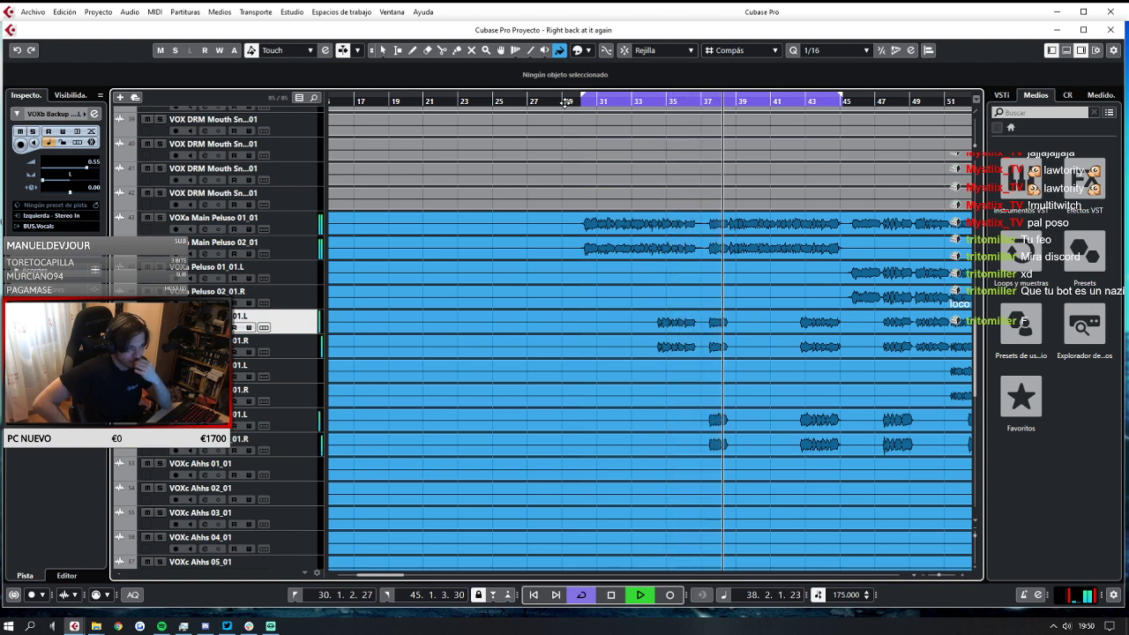
pyautogui.press('space')
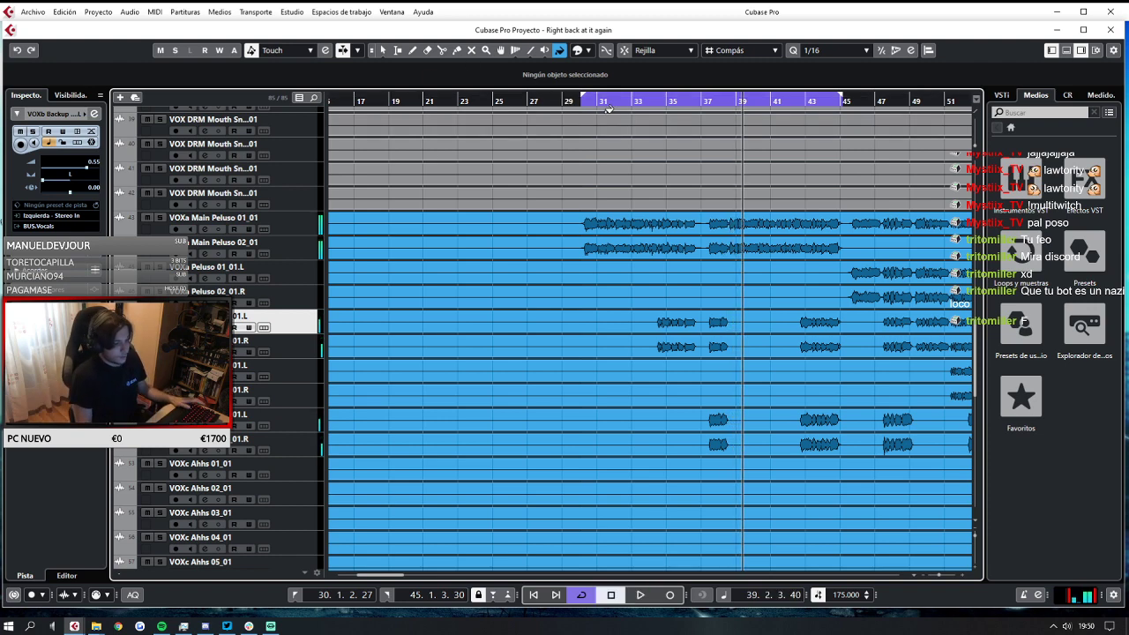
# Play from about bar 37 with the MixConsole open and lower both VOXd Scream faders to -9.49 dB.
pyautogui.click(710, 101)
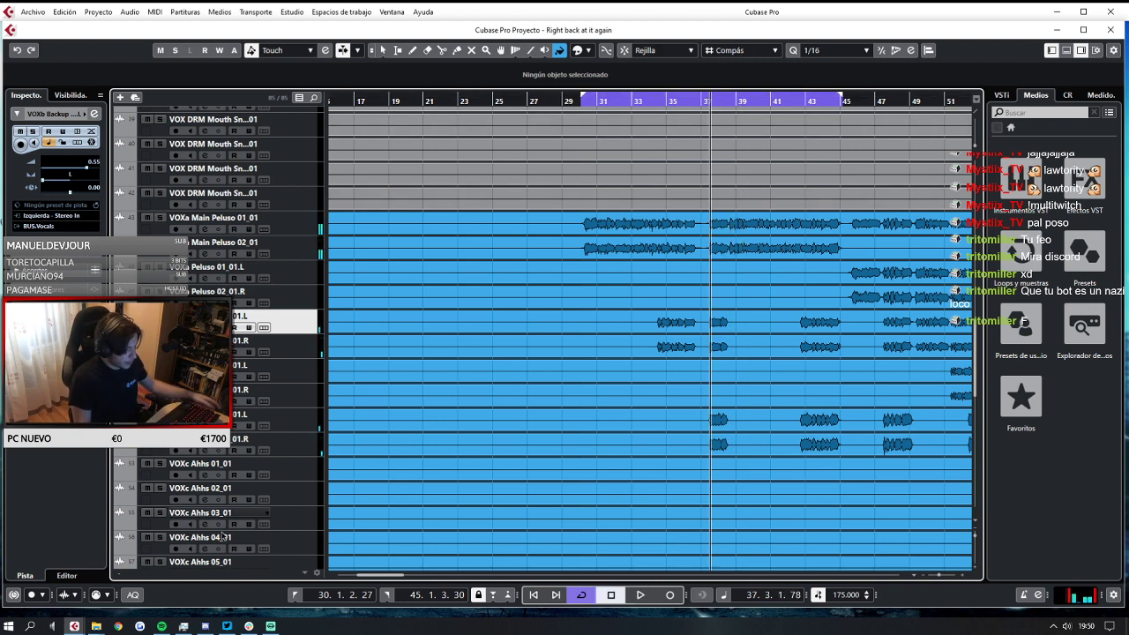
pyautogui.click(74, 626)
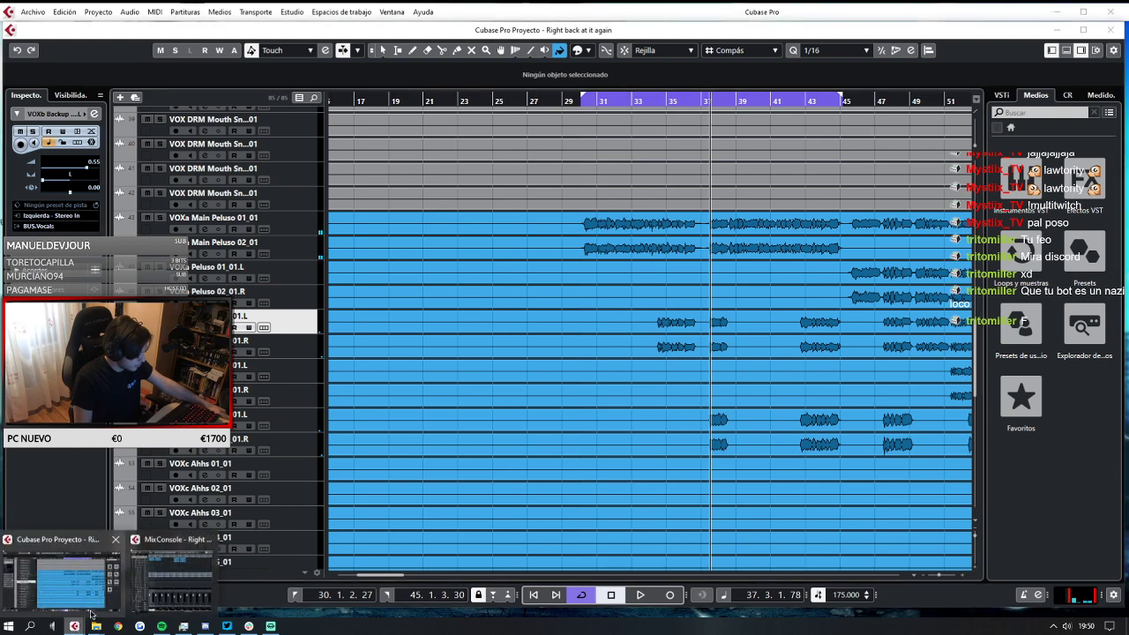
pyautogui.click(180, 577)
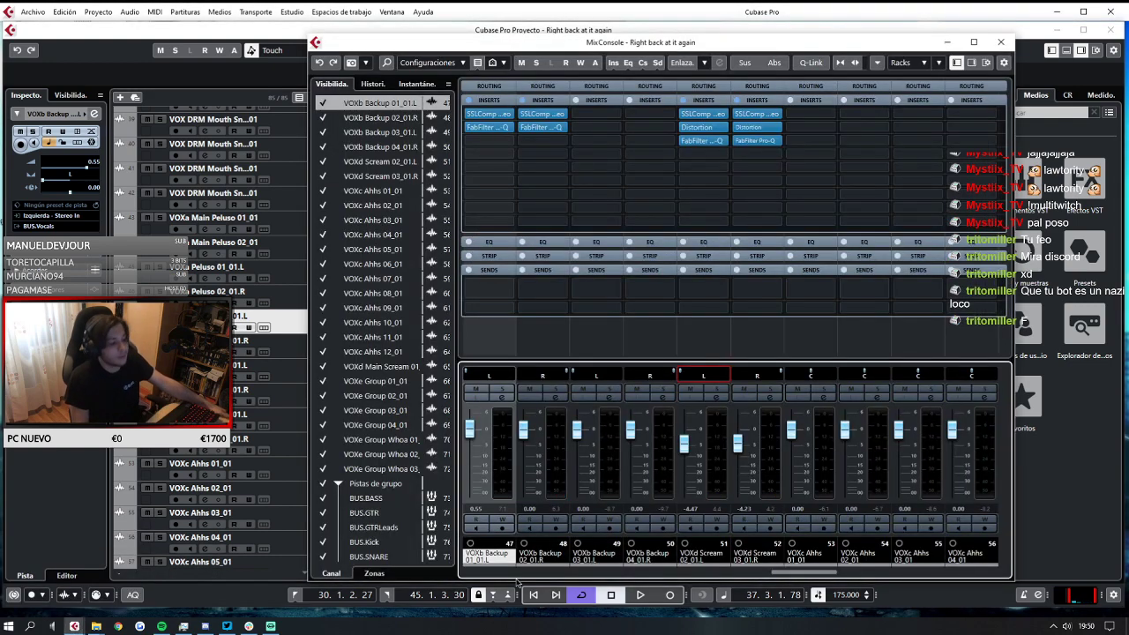
pyautogui.press('space')
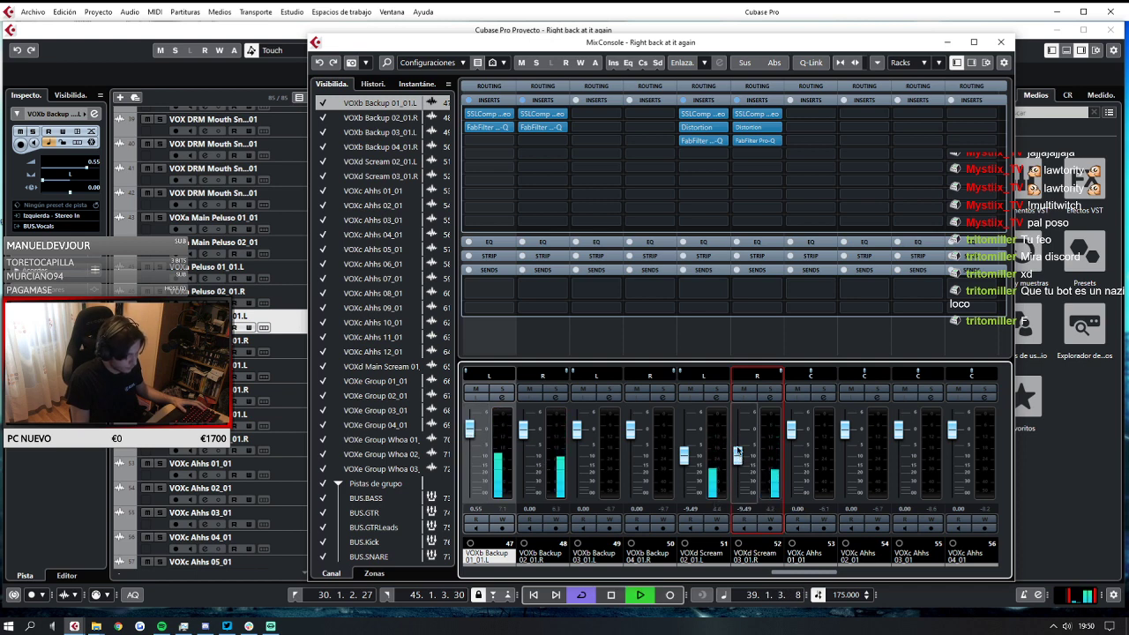
# Hide the MixConsole, shorten the loop to the scream passage from about bar 37 to just before bar 39, and start playback.
pyautogui.moveTo(754, 50); pyautogui.dragTo(660, 450)
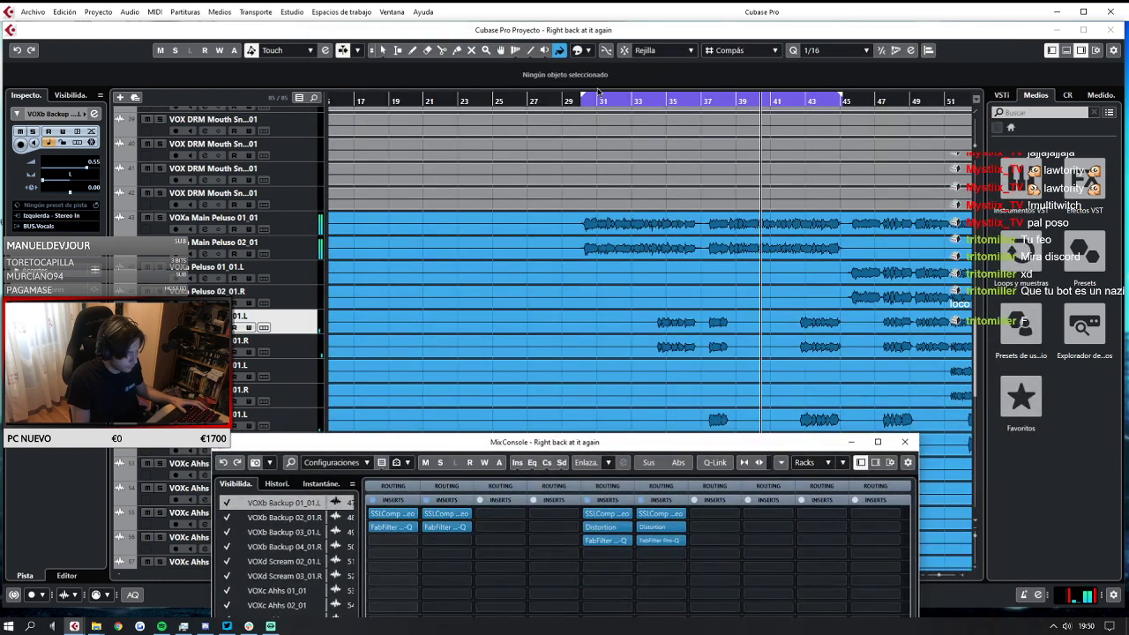
pyautogui.press('F3')
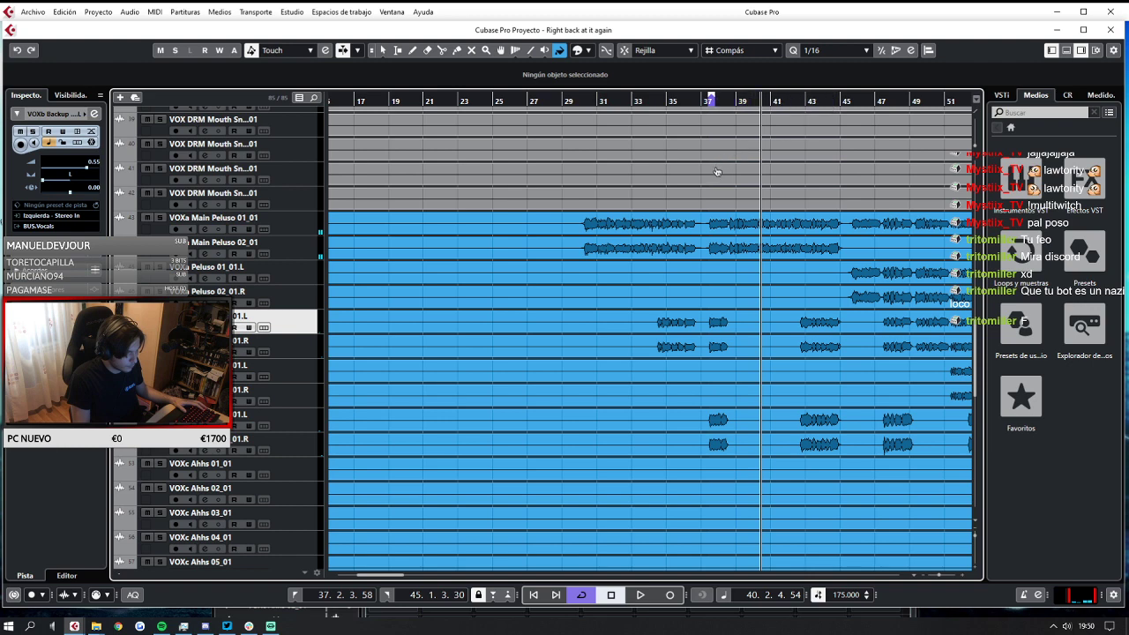
pyautogui.press('space')
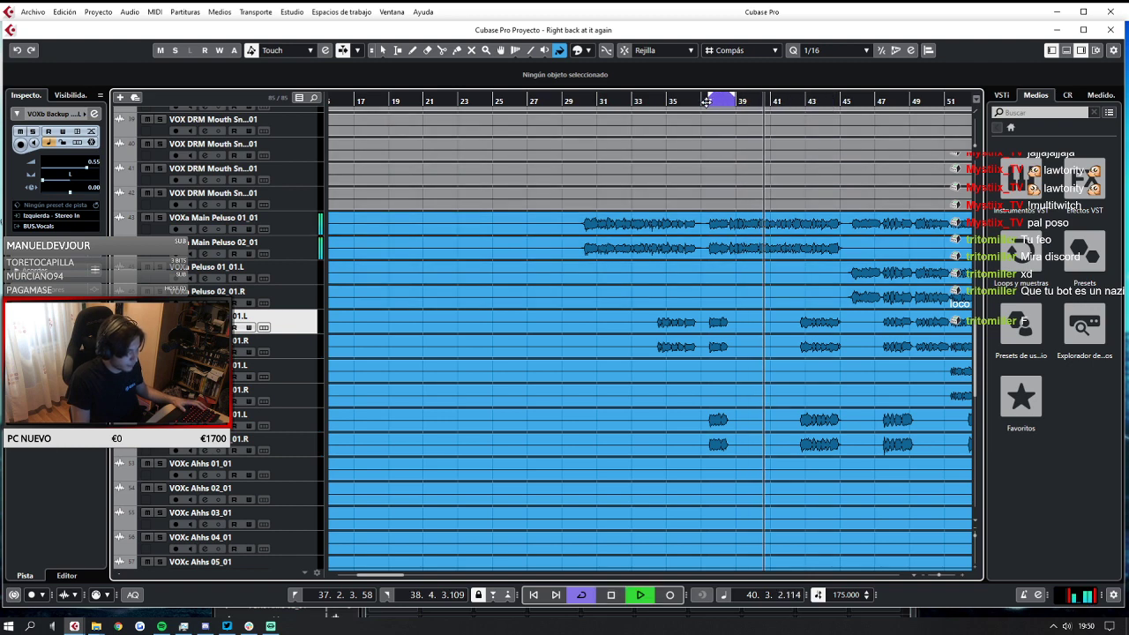
# Audition the scream passage, starting again from about bar 35 and running into the loop past bar 38.
pyautogui.click(706, 103)
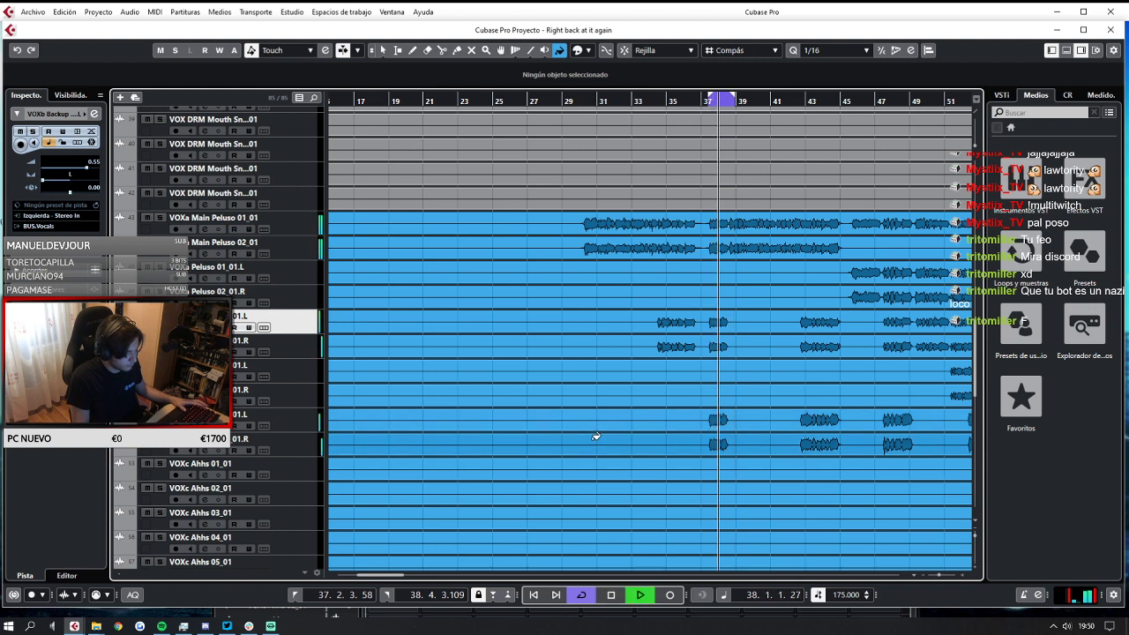
pyautogui.press('space')
pyautogui.click(678, 98)
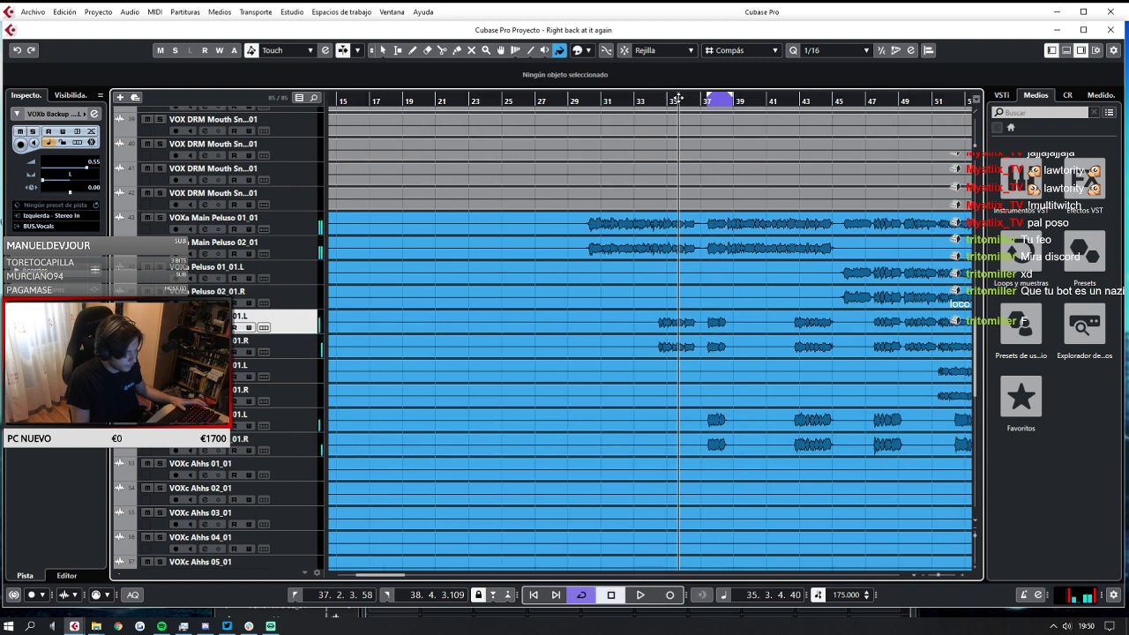
pyautogui.press('space')
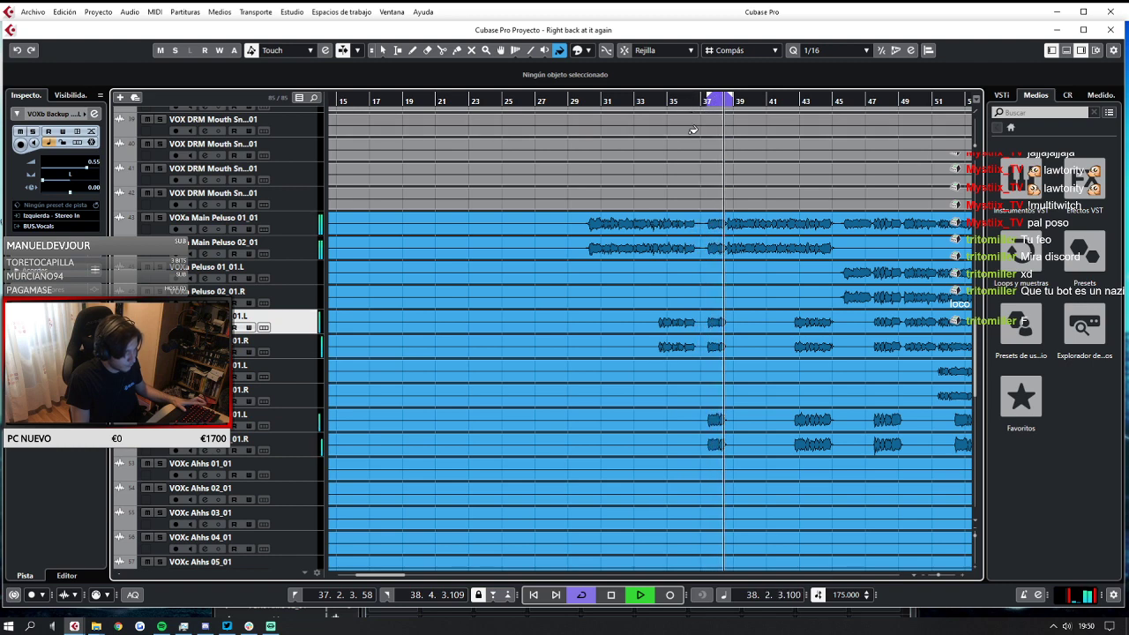
pyautogui.press('space')
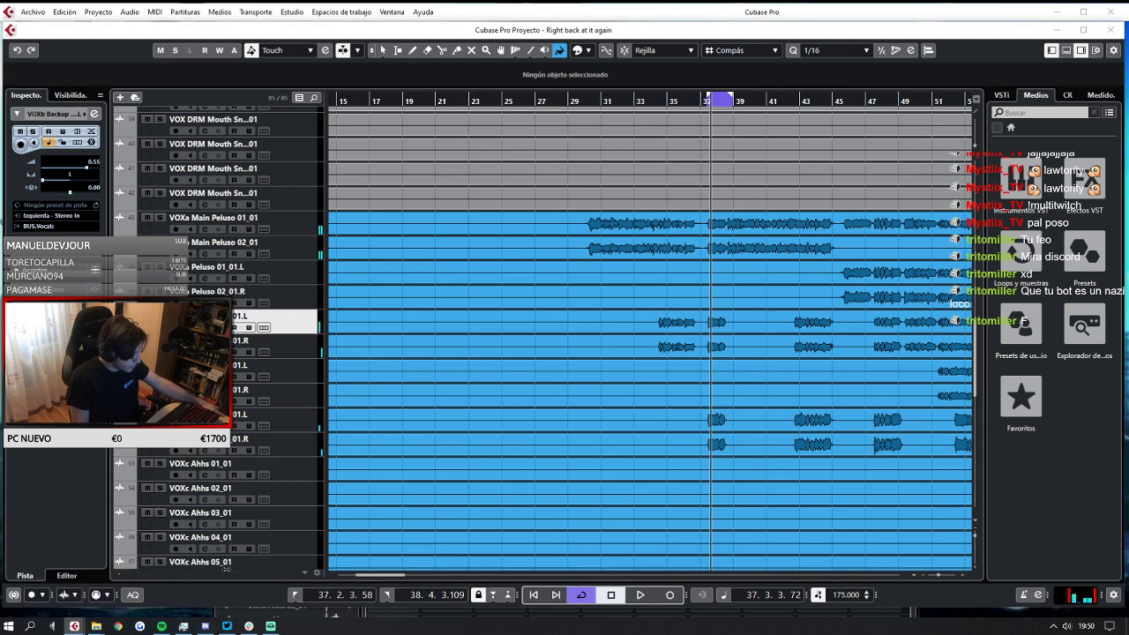
# Show the MixConsole, set the VOXb Backup 01_01.L and 02_01.R levels to -0.93 dB, check them in playback and hide the mixer.
pyautogui.press('F3')
pyautogui.moveTo(508, 443); pyautogui.dragTo(647, 50)
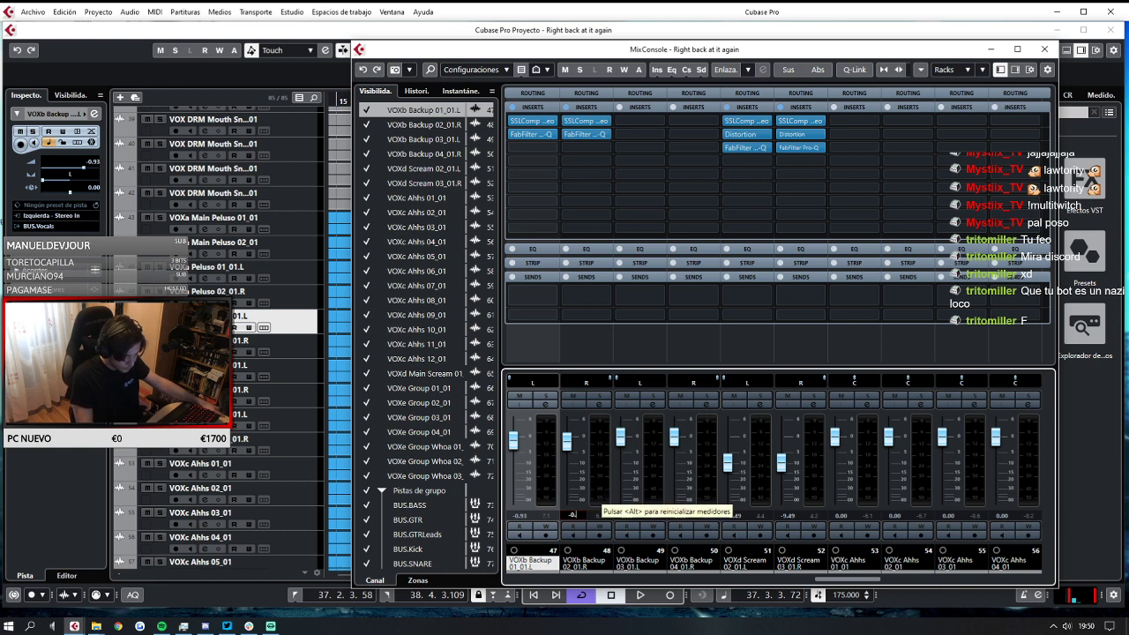
pyautogui.press('space')
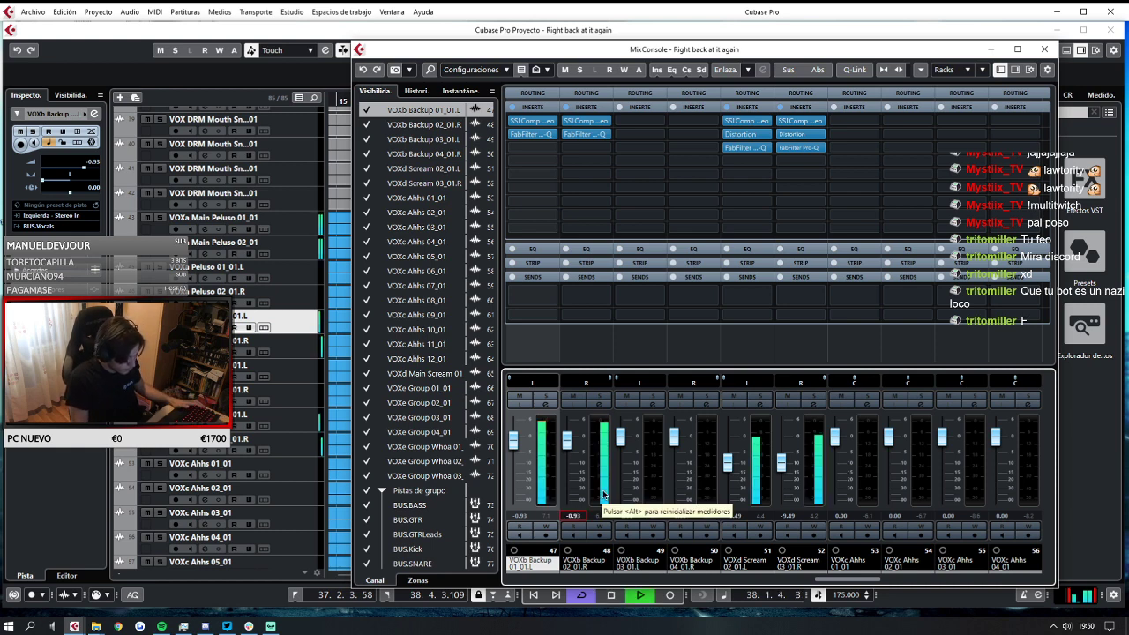
pyautogui.click(1043, 50)
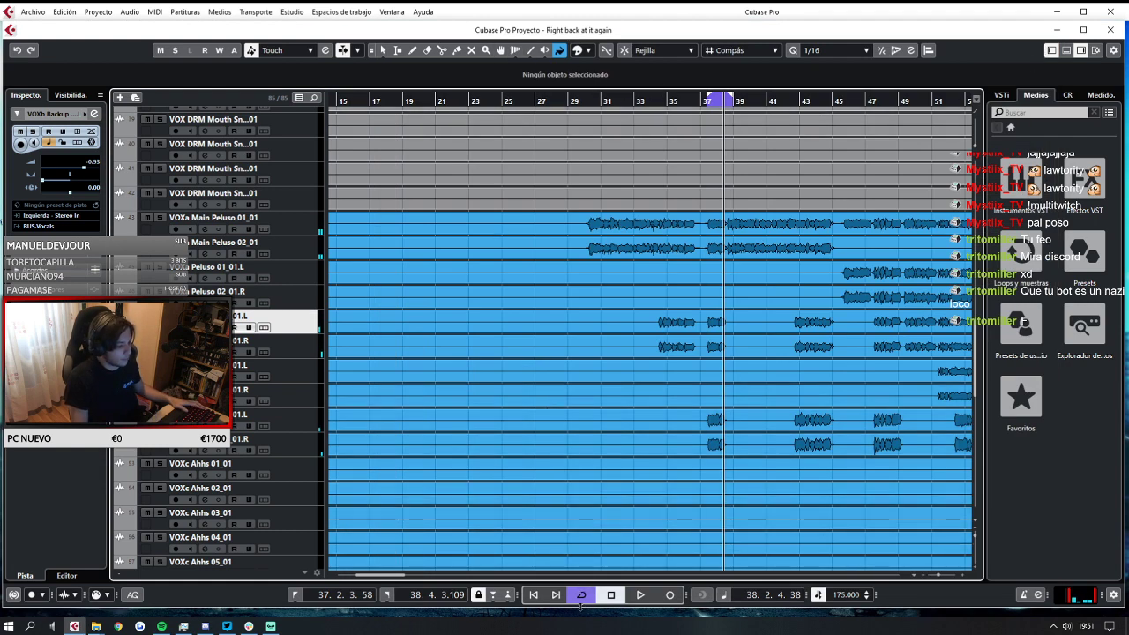
# Audition the mix without looping from about bar 30 to bar 48.
pyautogui.click(589, 100)
pyautogui.press('space')
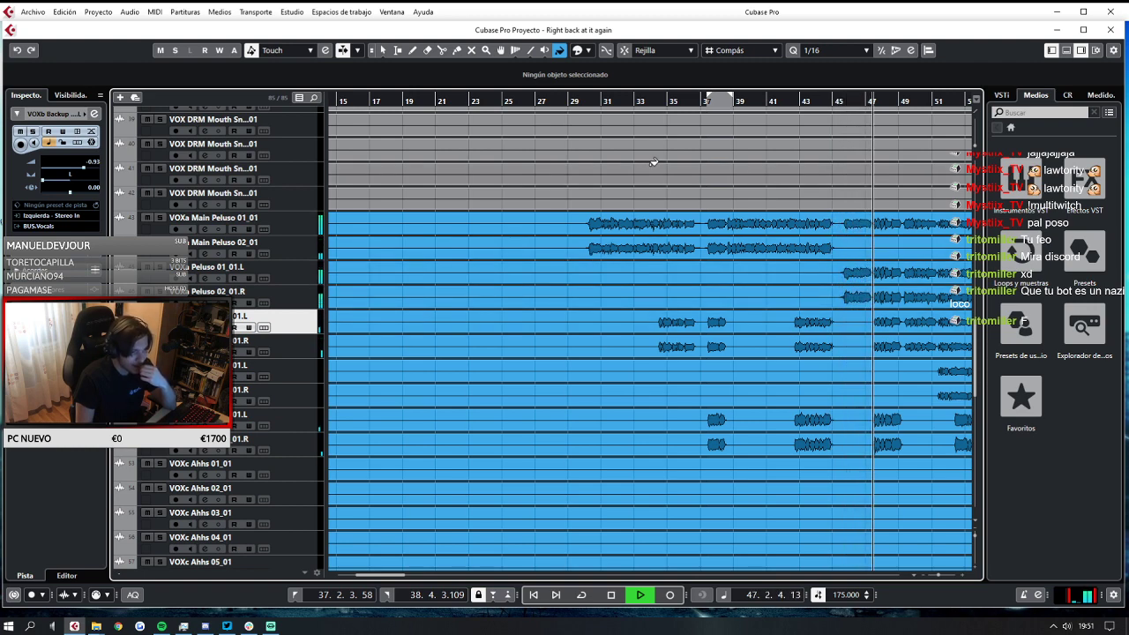
pyautogui.press('space')
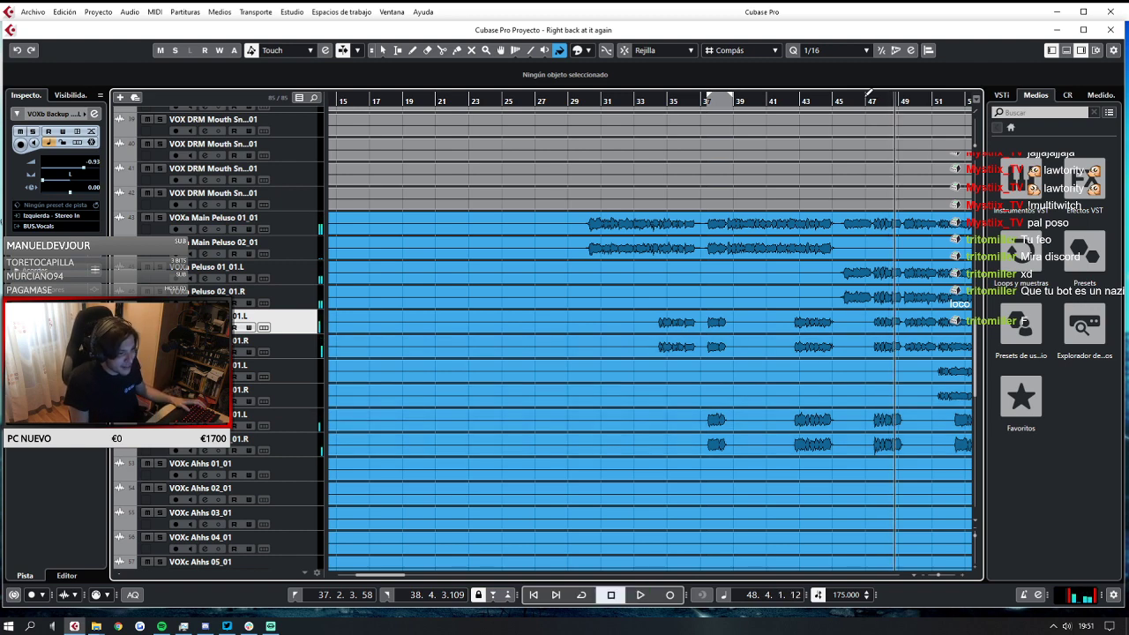
# Set the loop range from about bar 45 to bar 63 and switch cycling on.
pyautogui.hscroll(8, 935, 122)
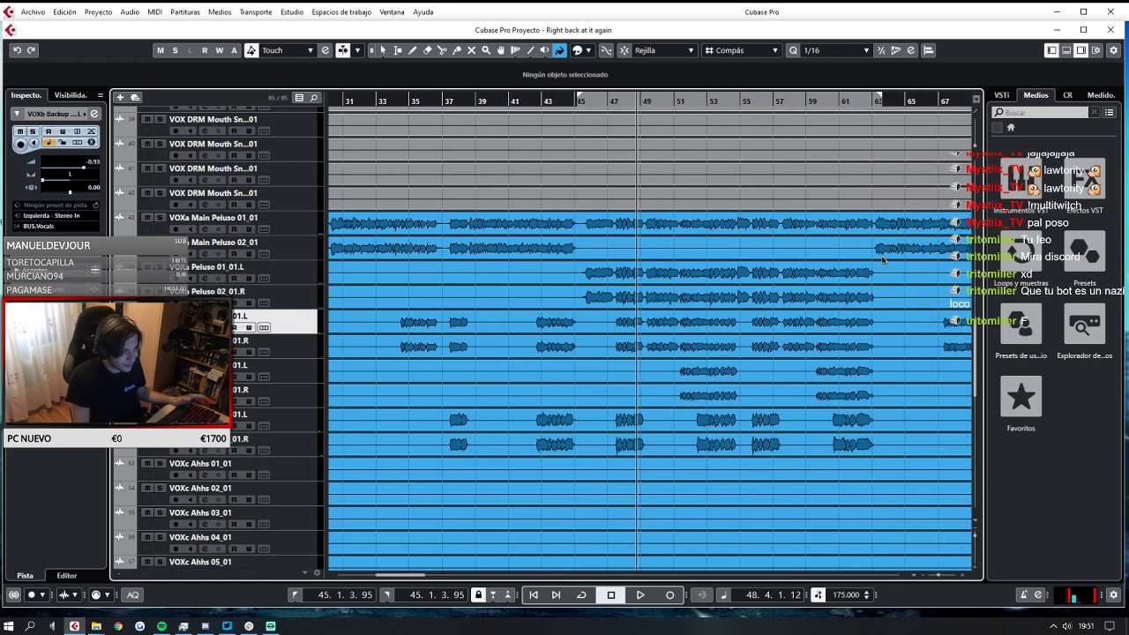
pyautogui.moveTo(883, 260); pyautogui.dragTo(878, 259)
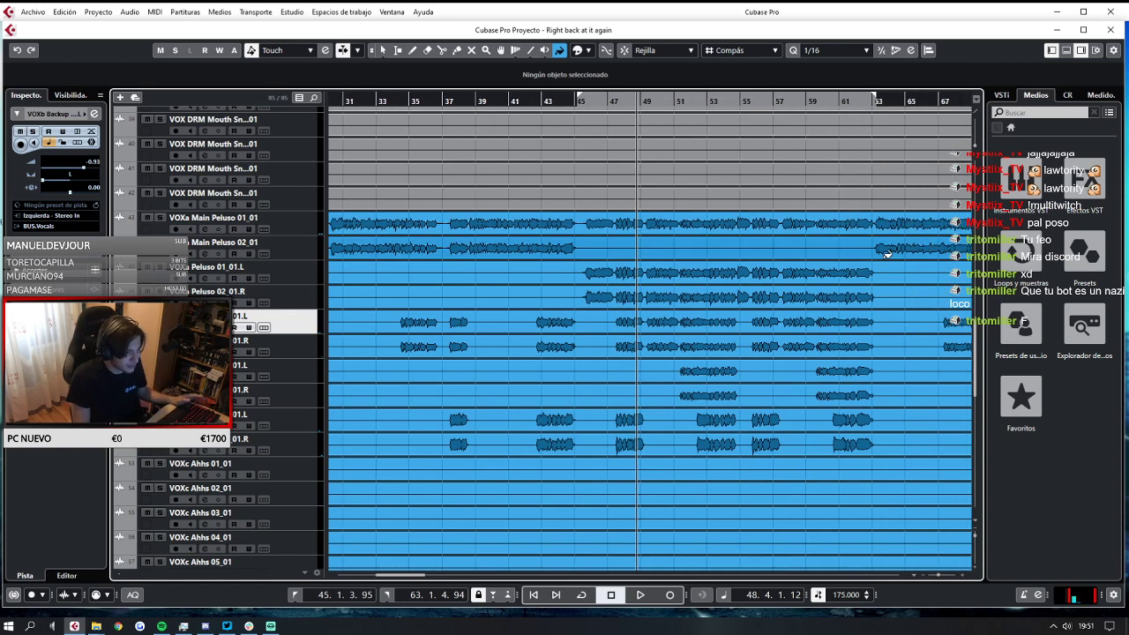
pyautogui.click(581, 595)
# Check the level, pan and output routing of the VOXa Peluso pair and the VOXb Backup 01 and 02 pair.
pyautogui.scroll(-3, 613, 433)
pyautogui.scroll(-5, 613, 430)
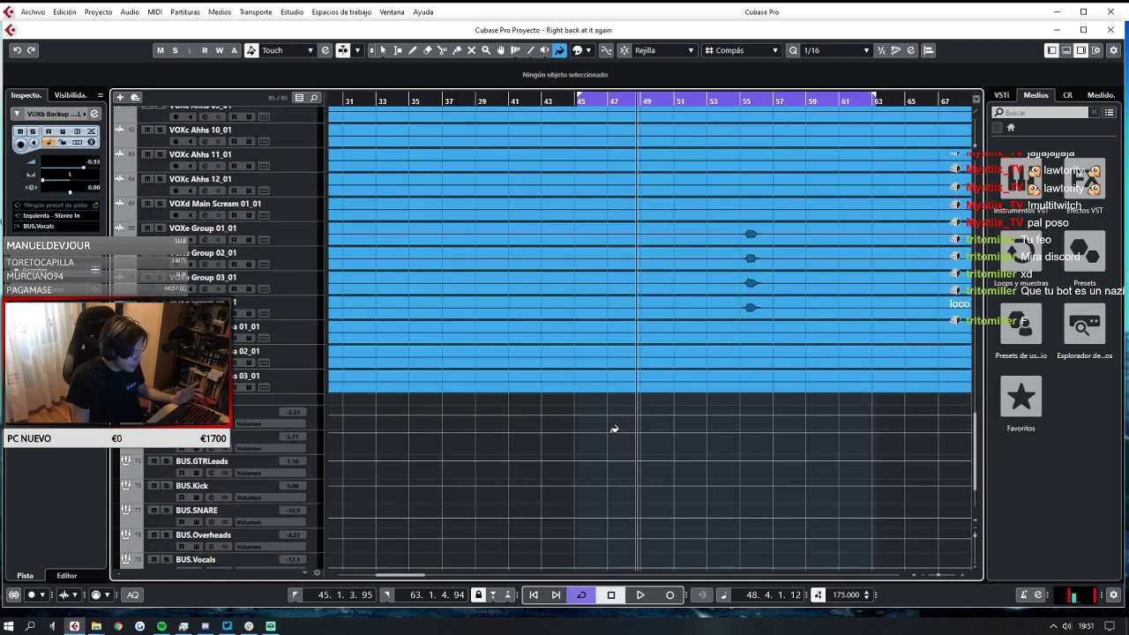
pyautogui.scroll(6, 614, 429)
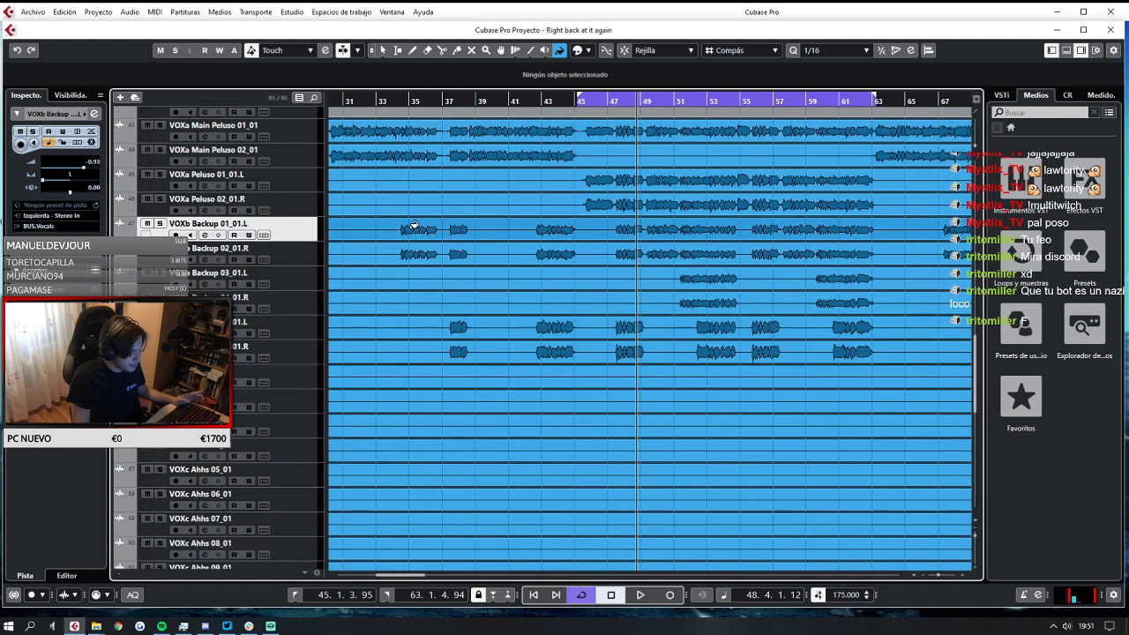
pyautogui.click(307, 185)
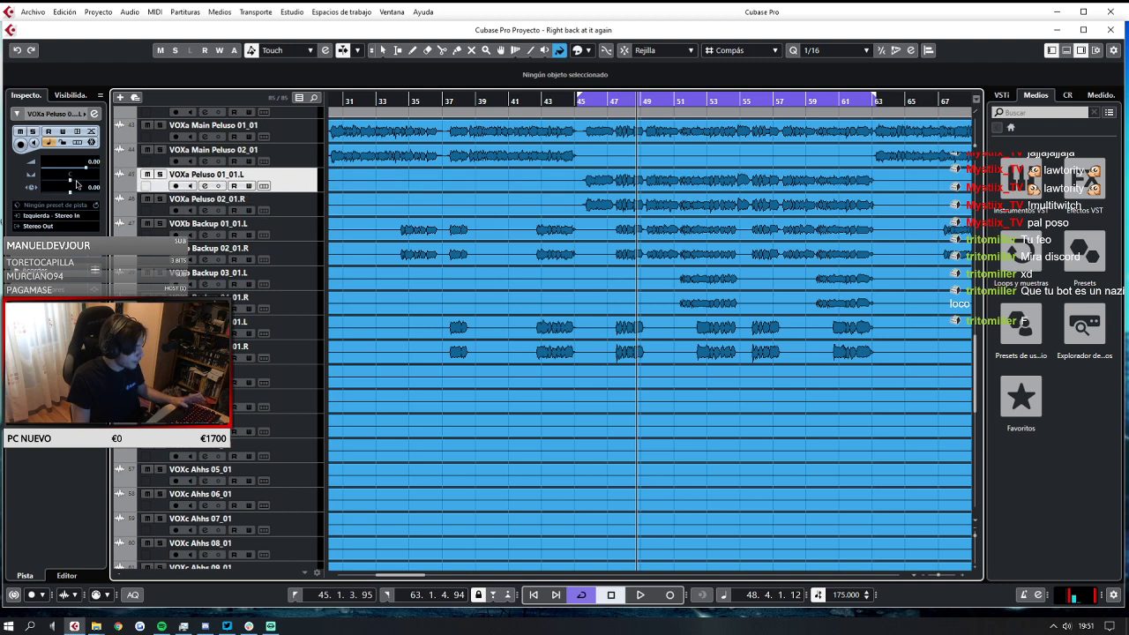
pyautogui.click(294, 204)
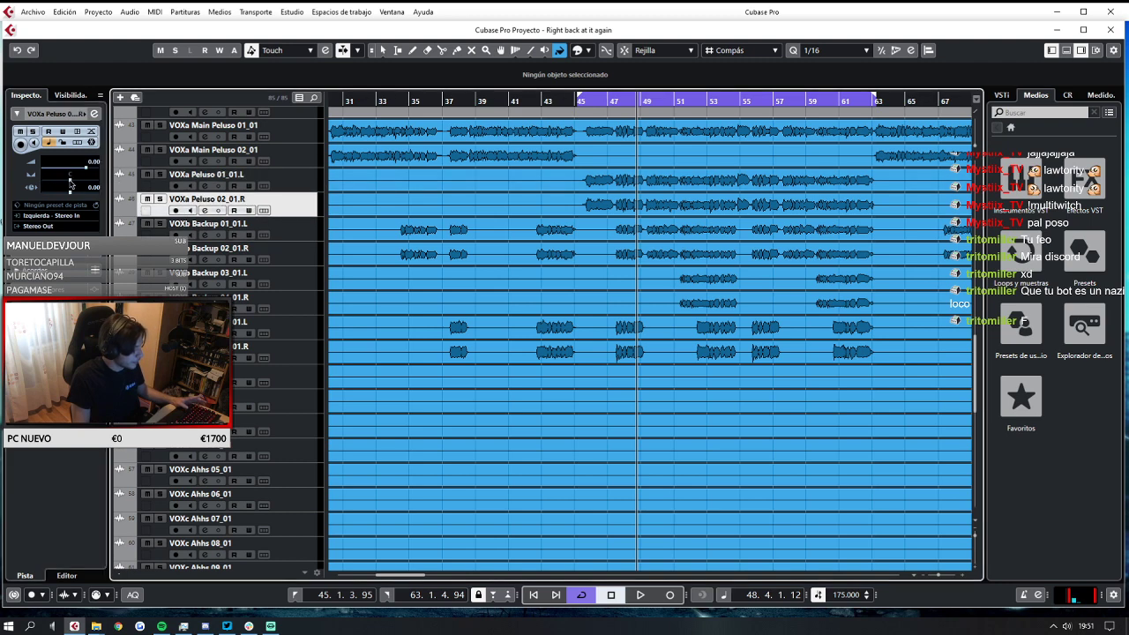
pyautogui.click(284, 231)
pyautogui.click(300, 256)
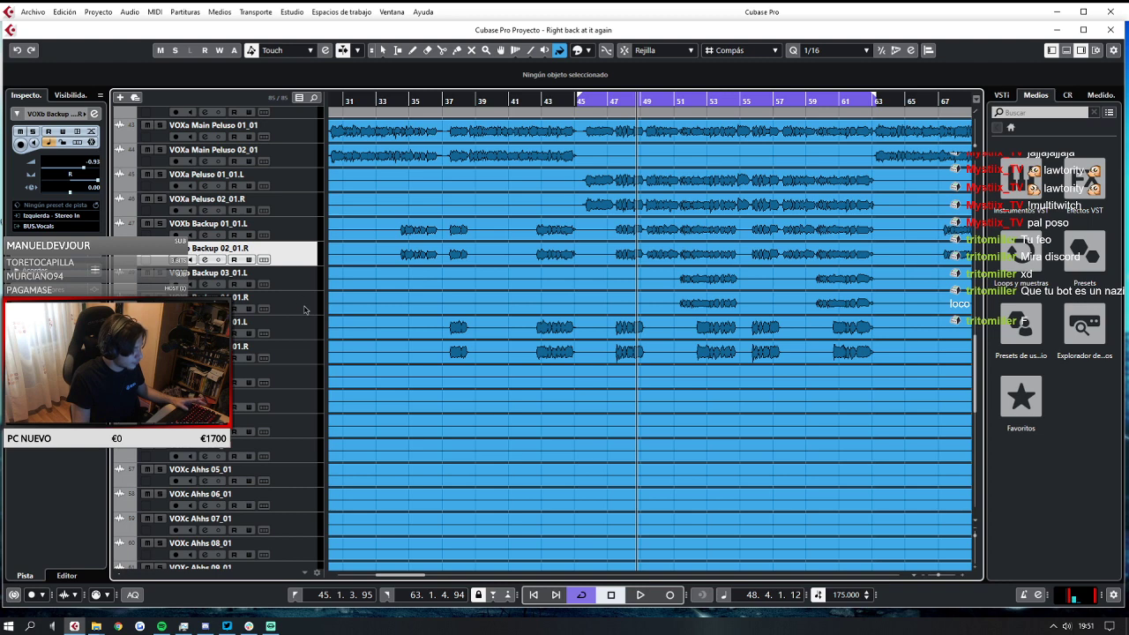
# Audition the full mix from about bar 45 to past bar 47.
pyautogui.press('space')
pyautogui.press('space')
pyautogui.click(588, 103)
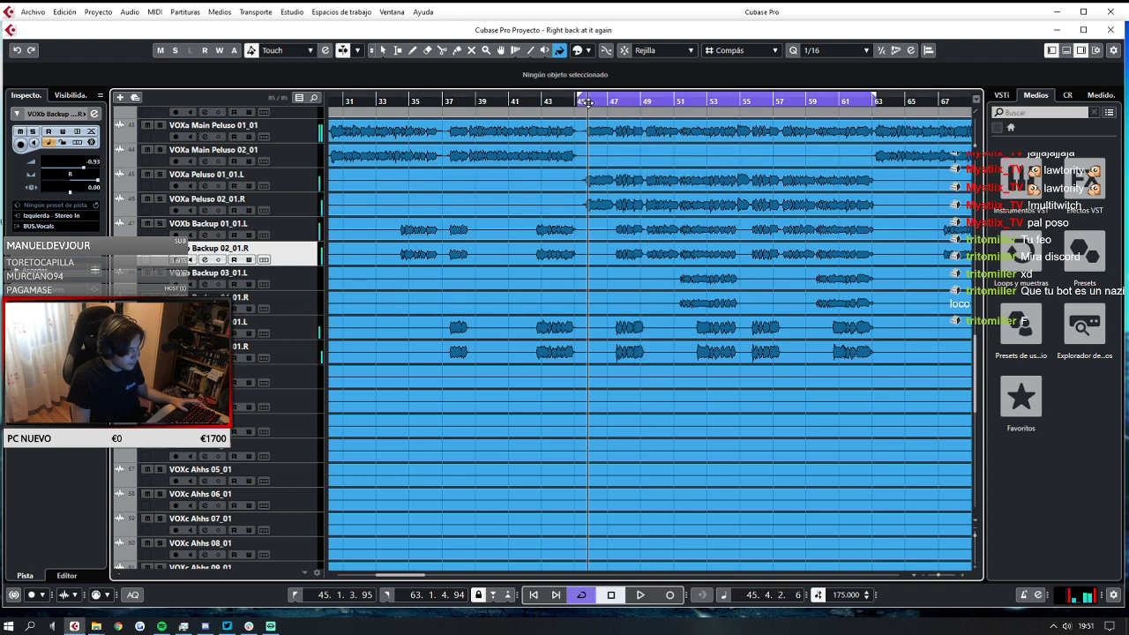
pyautogui.press('space')
pyautogui.press('space')
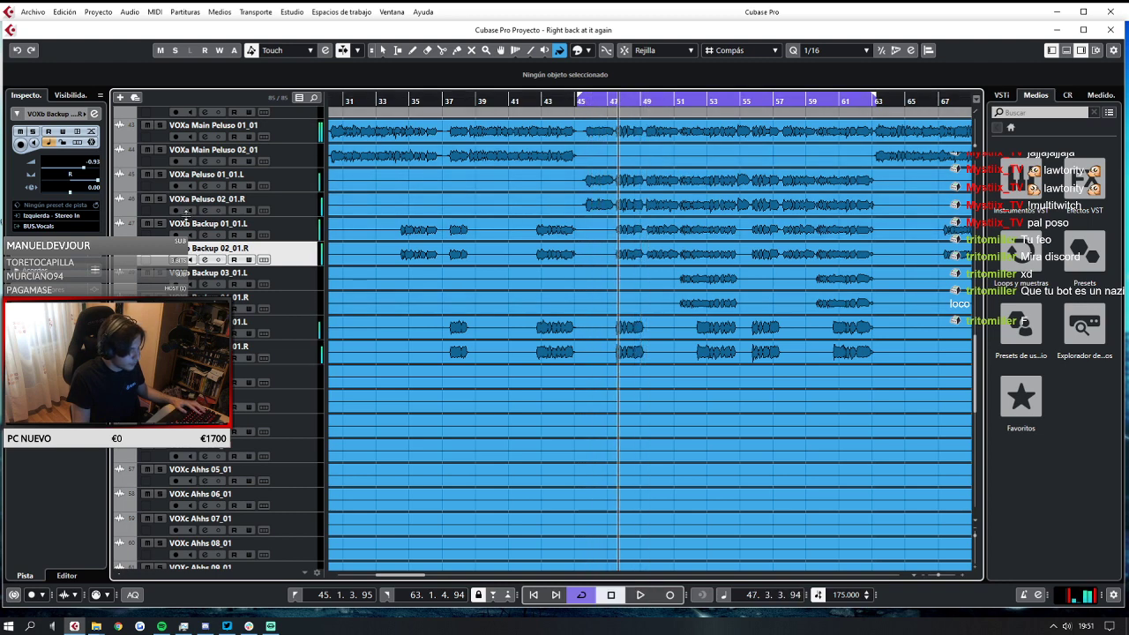
# Solo VOXb Backup 01_01.L and 02_01.R and audition the pair around bars 47 and 48.
pyautogui.press('space')
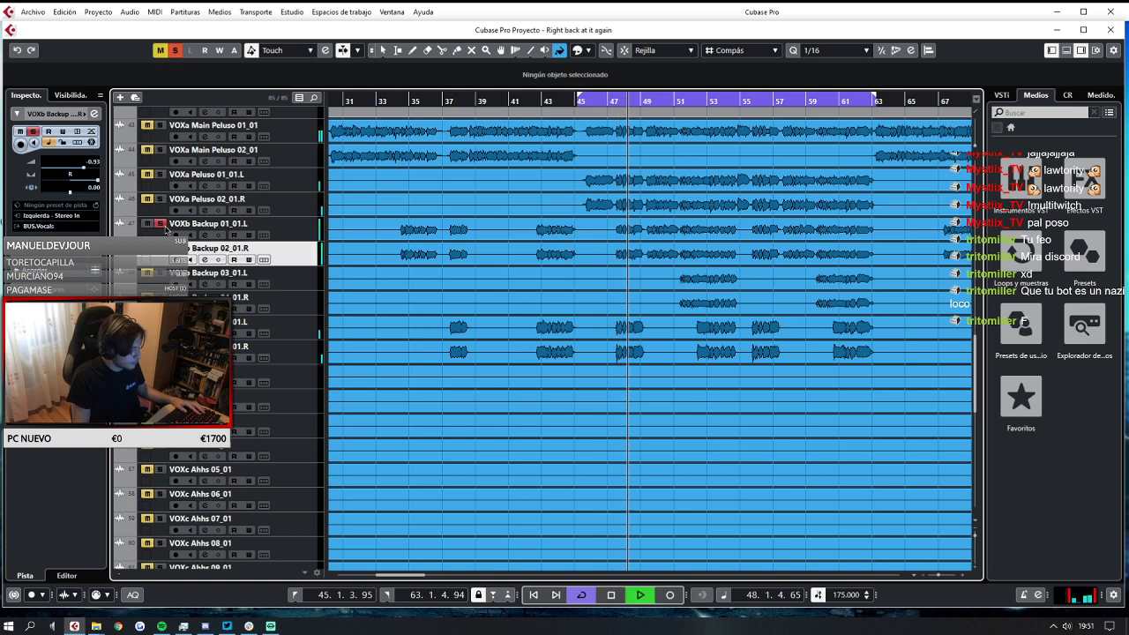
pyautogui.press('space')
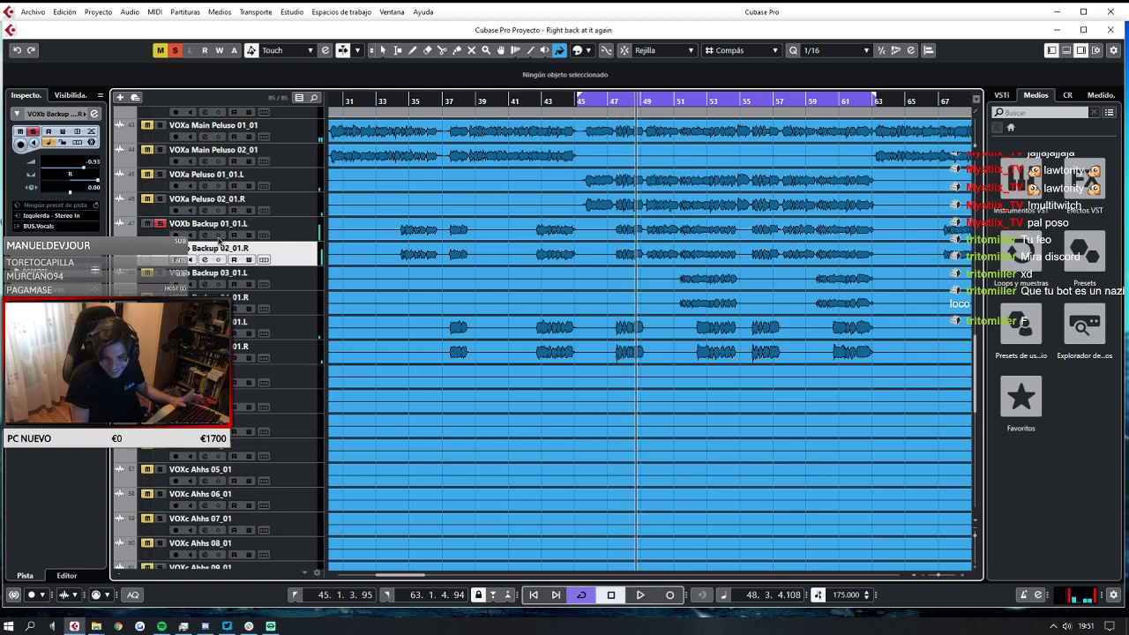
pyautogui.click(620, 103)
pyautogui.press('space')
pyautogui.press('space')
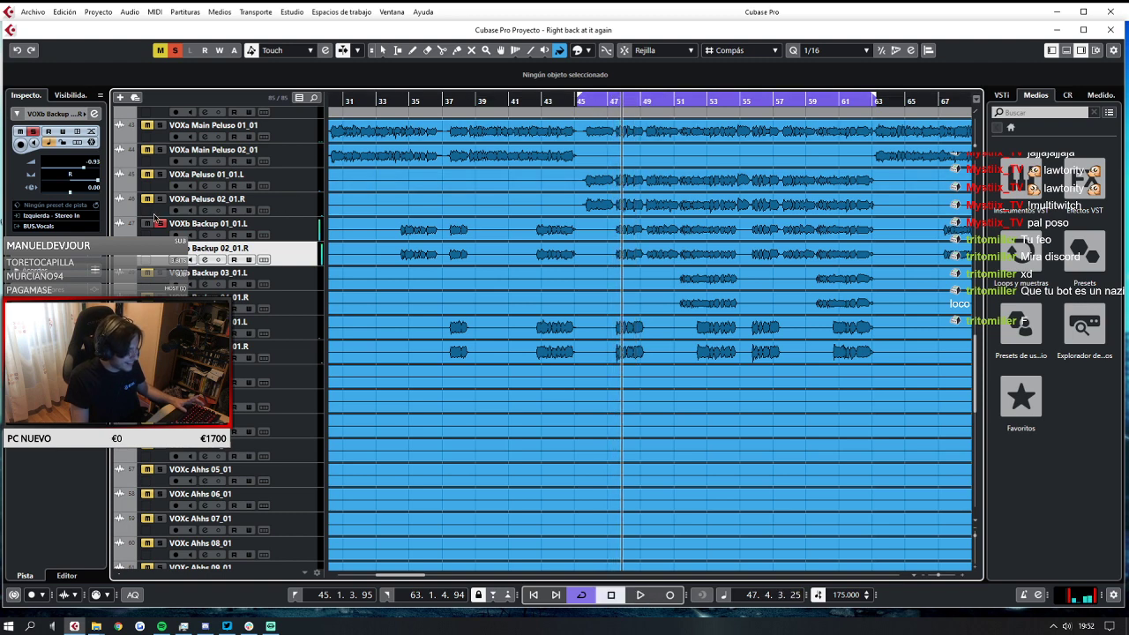
# Replay the soloed backup pair from about bar 47 and listen through to bar 55.
pyautogui.press('space')
pyautogui.press('space')
pyautogui.click(614, 102)
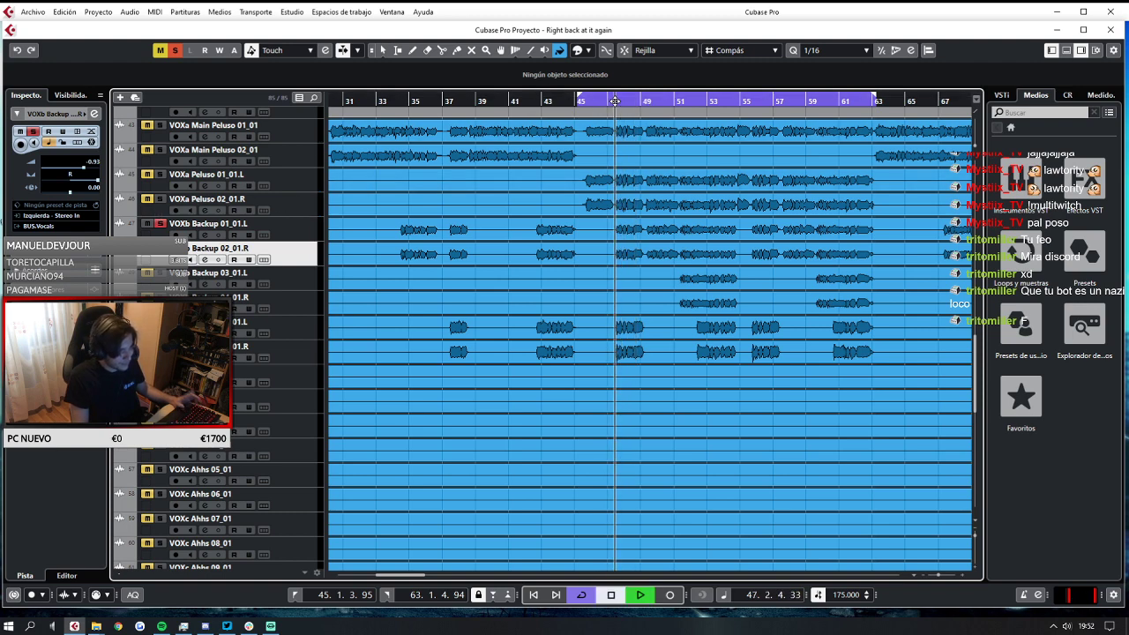
pyautogui.press('space')
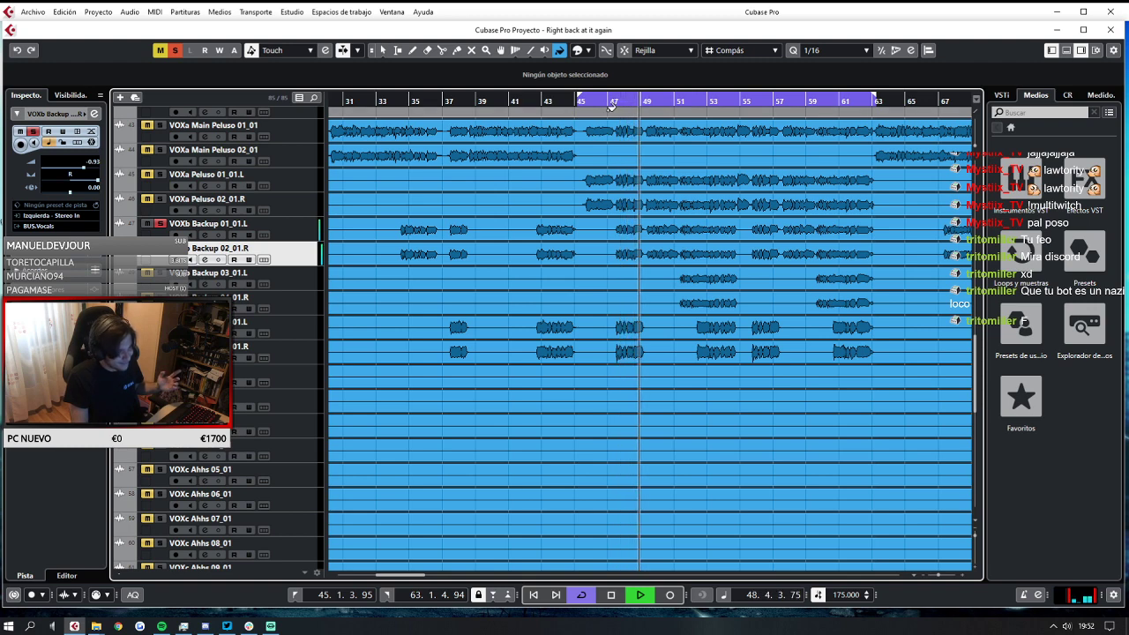
pyautogui.press('space')
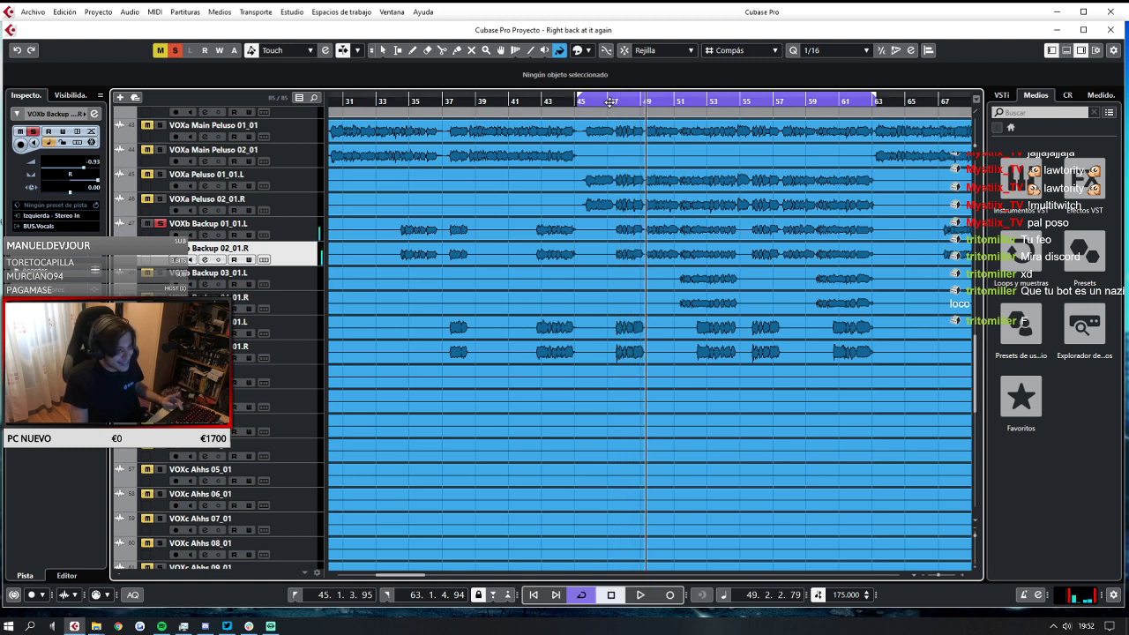
pyautogui.press('space')
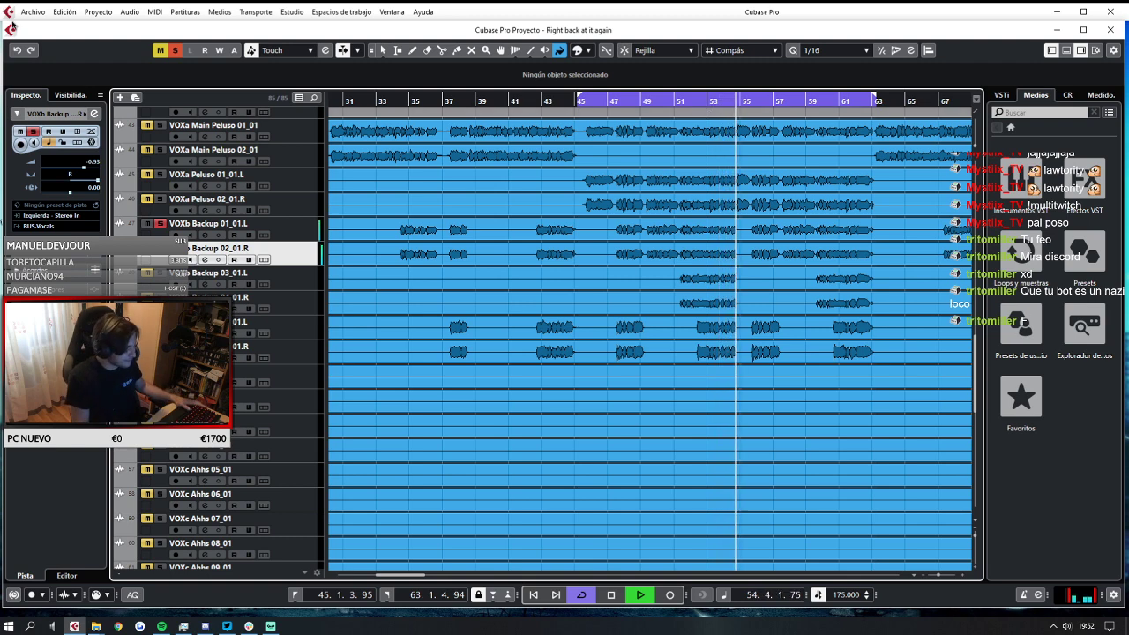
pyautogui.press('space')
# Add VOXa Peluso 01_01.L and 02_01.R to the solo and audition them with the backups from about bar 47 to 49.
pyautogui.click(290, 199)
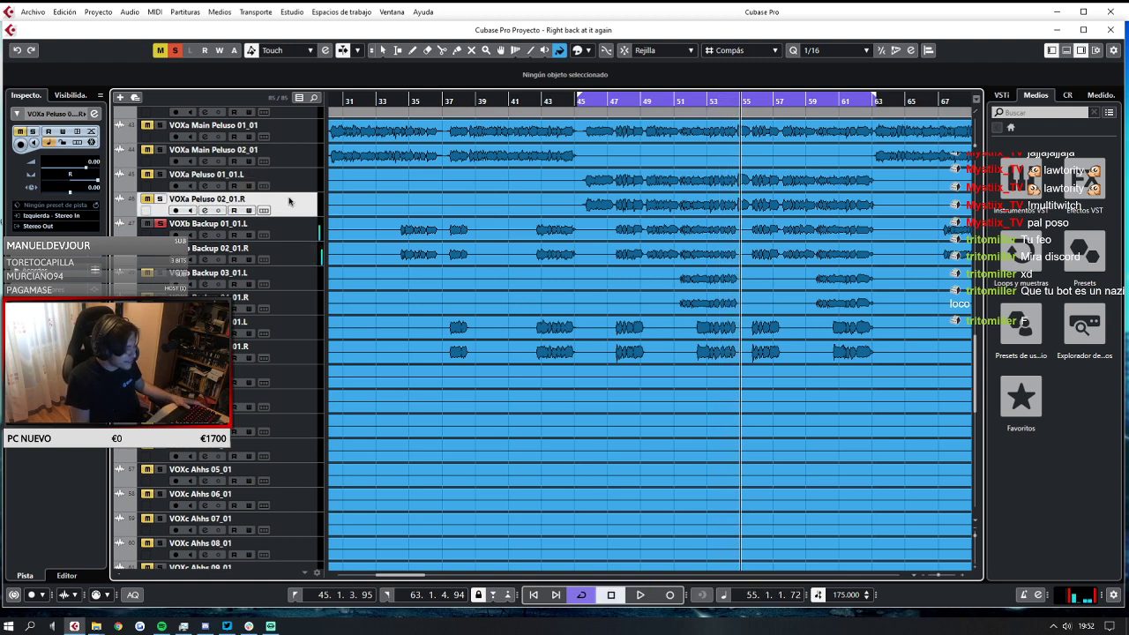
pyautogui.click(617, 102)
pyautogui.click(160, 199)
pyautogui.press('space')
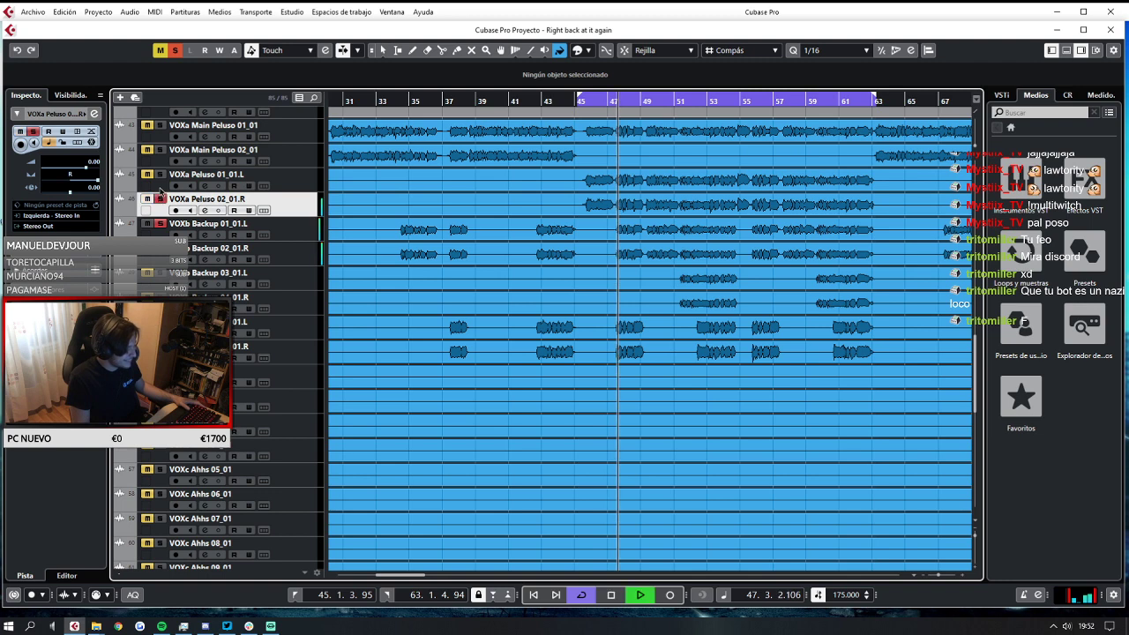
pyautogui.click(161, 175)
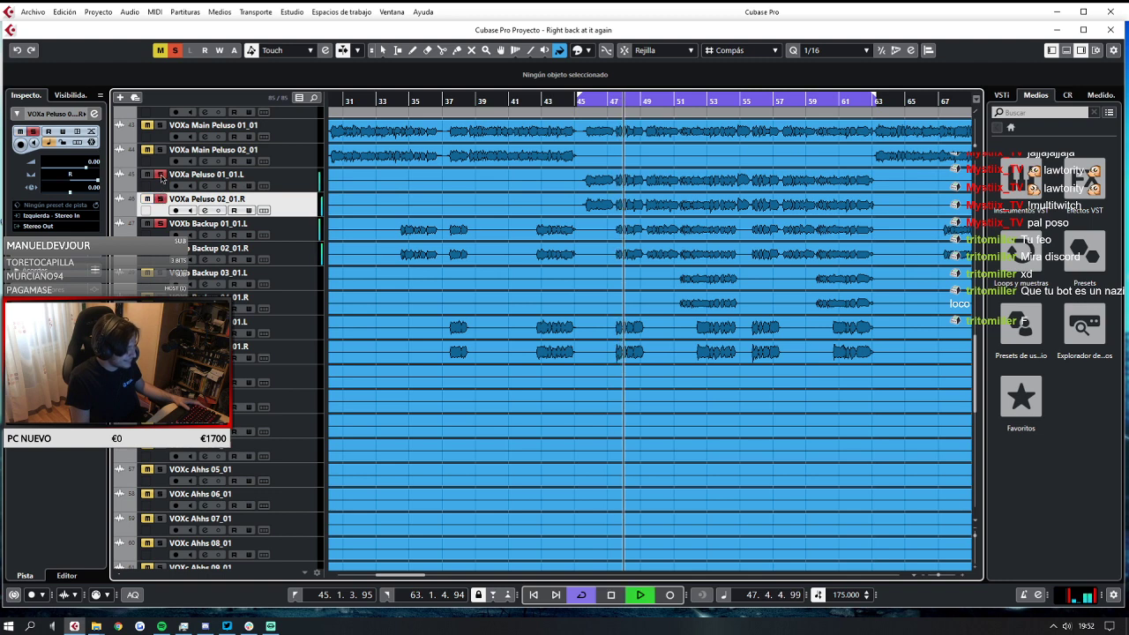
pyautogui.press('space')
pyautogui.click(614, 102)
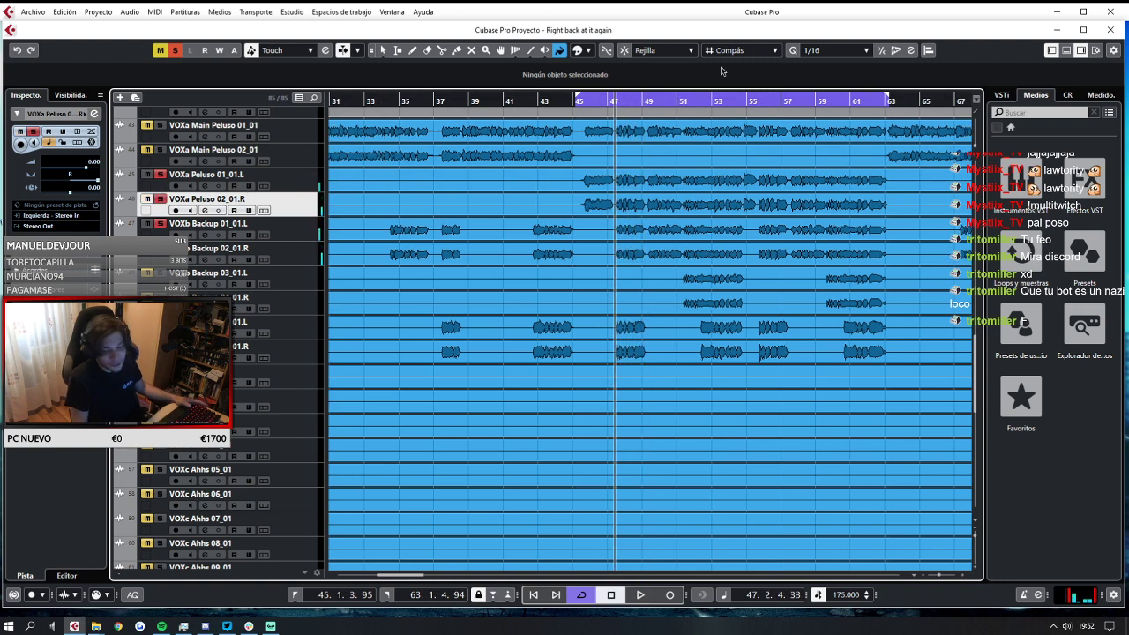
pyautogui.press('space')
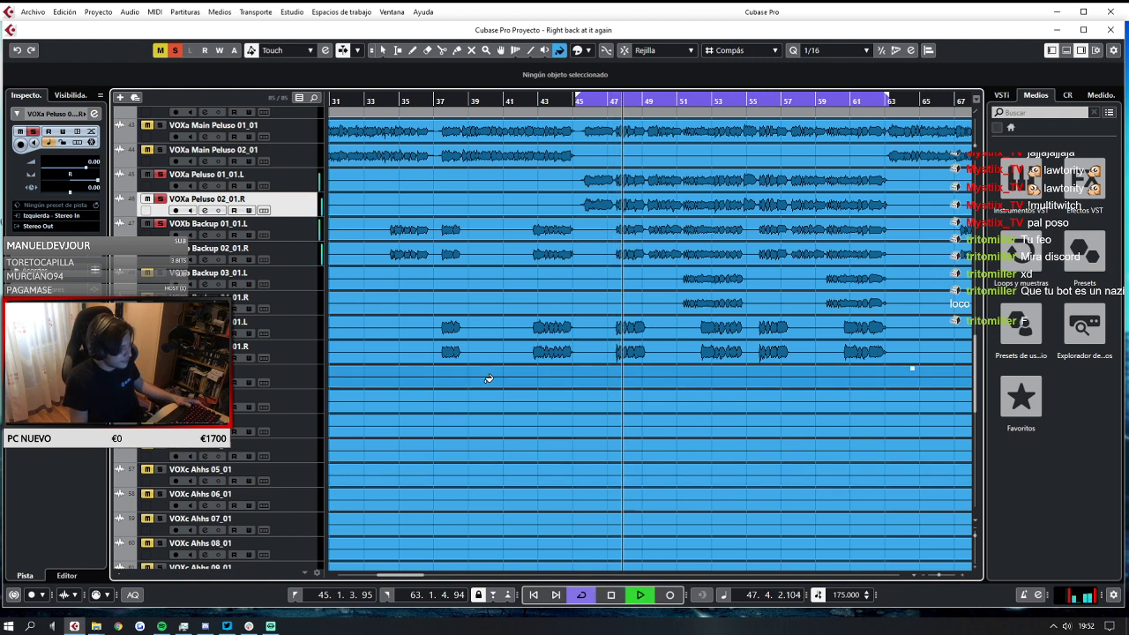
pyautogui.press('space')
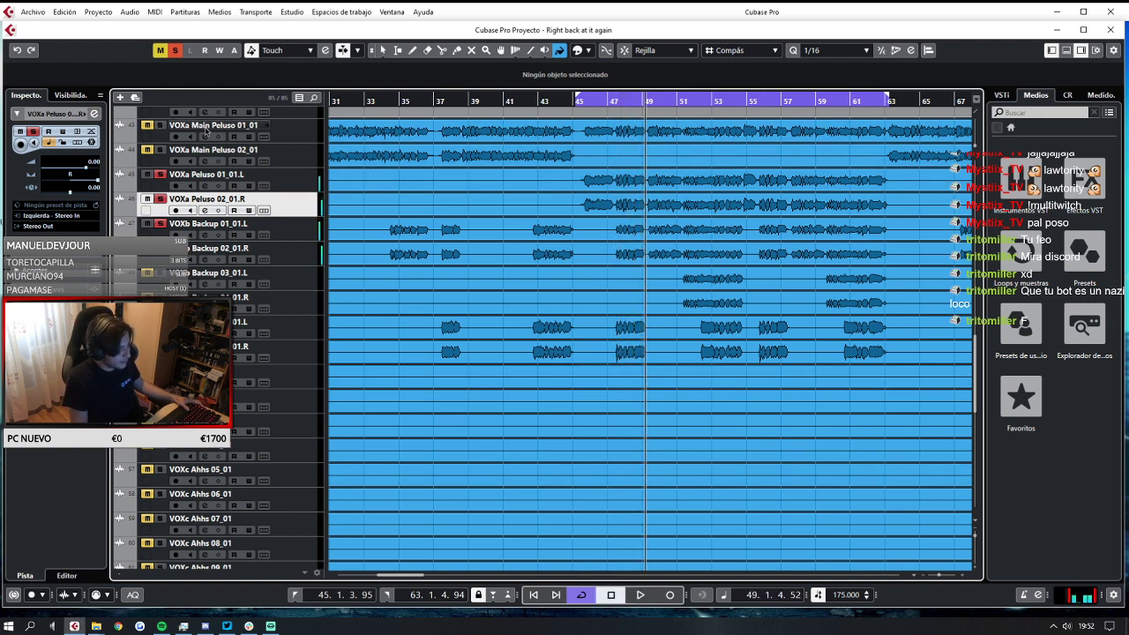
# Add VOXa Main Peluso 01_01 and the VOXd Scream pair to the solo and audition the vocals from about bar 47.
pyautogui.click(160, 125)
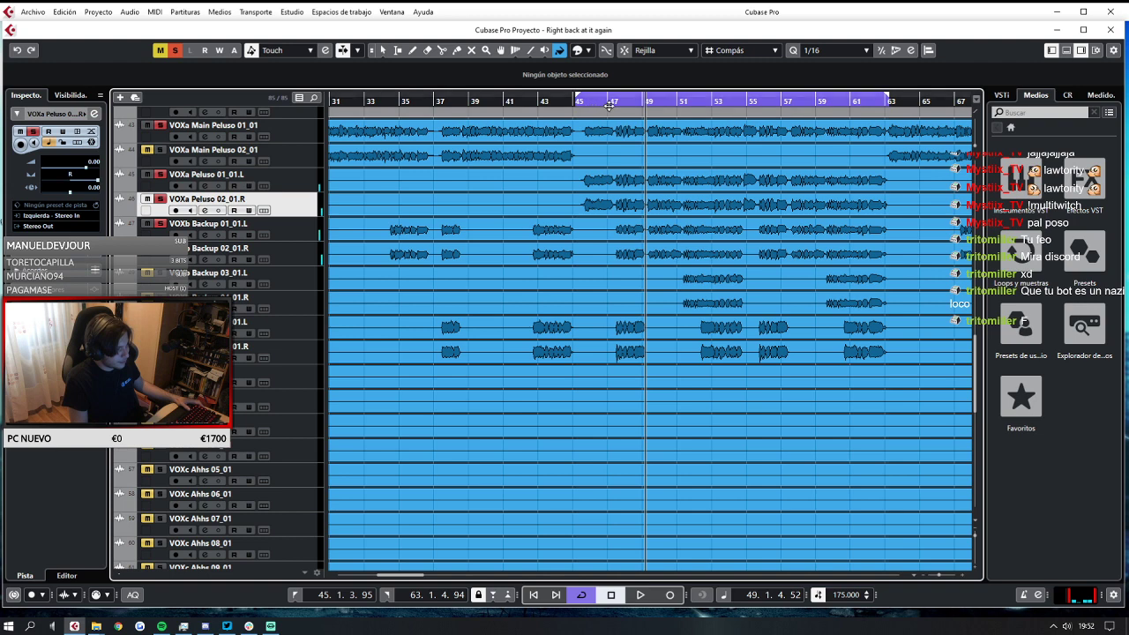
pyautogui.click(619, 102)
pyautogui.press('space')
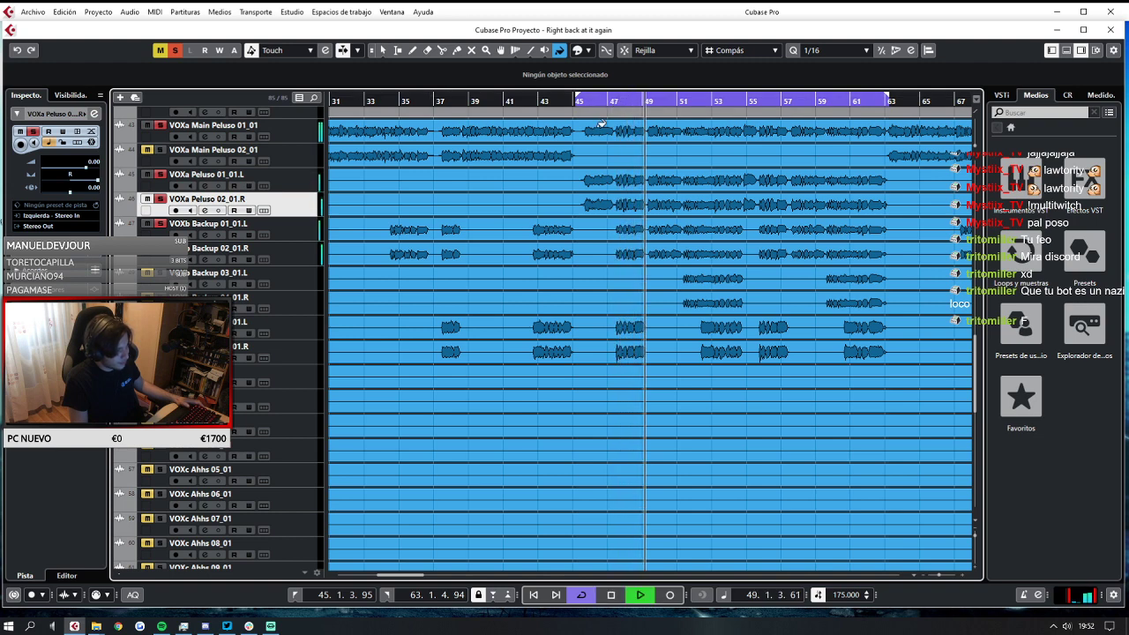
pyautogui.press('space')
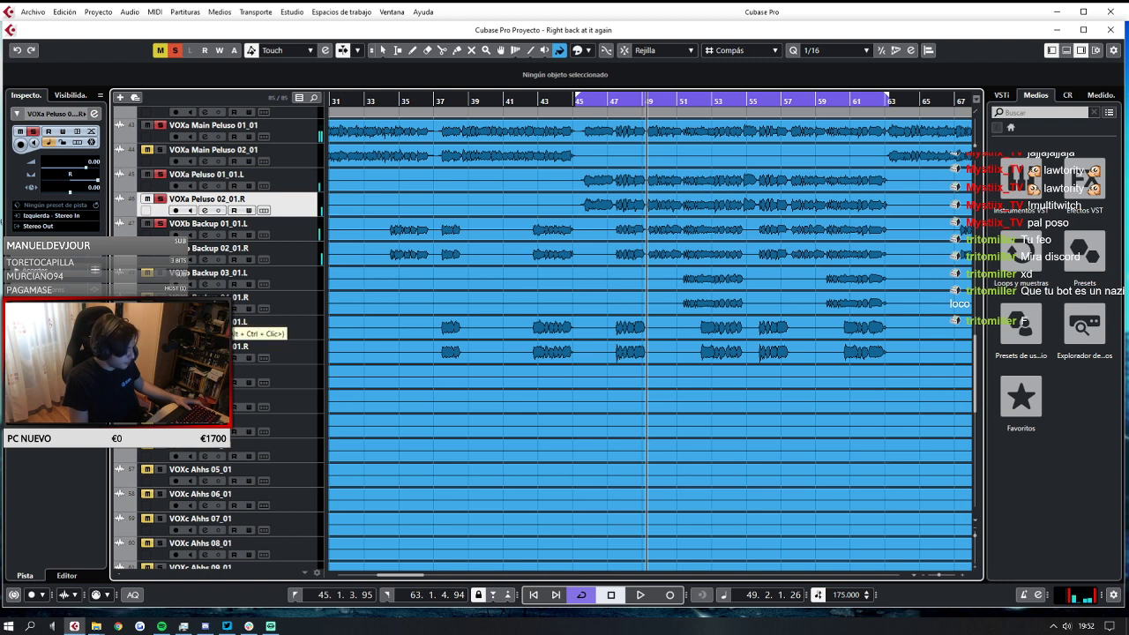
pyautogui.click(613, 102)
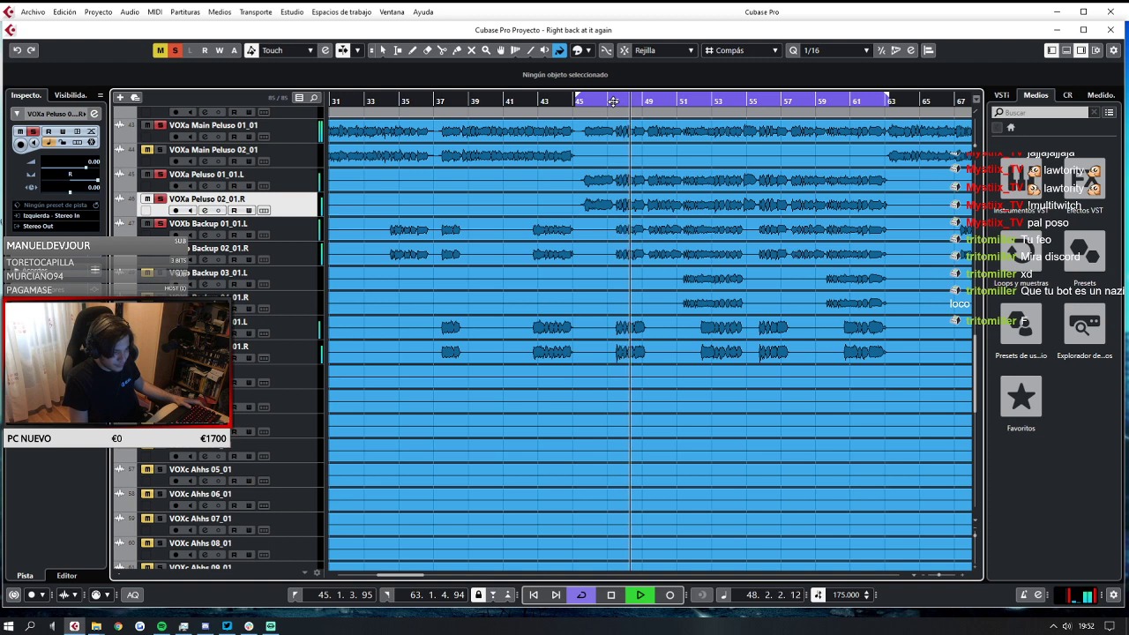
# Stop playback and save the project.
pyautogui.press('space')
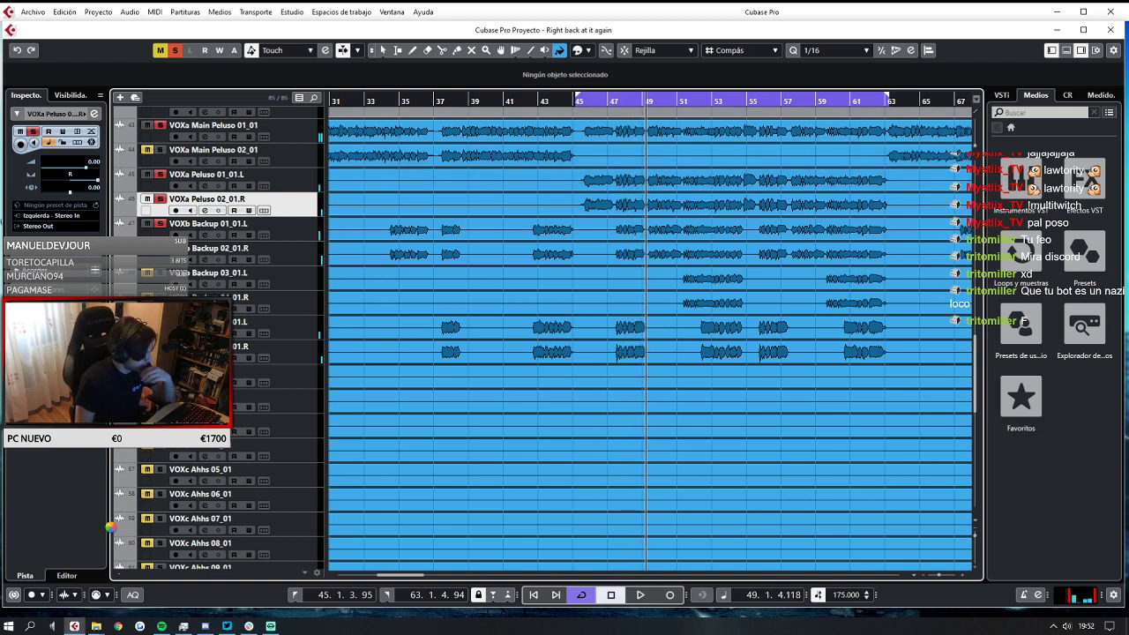
pyautogui.click(25, 12)
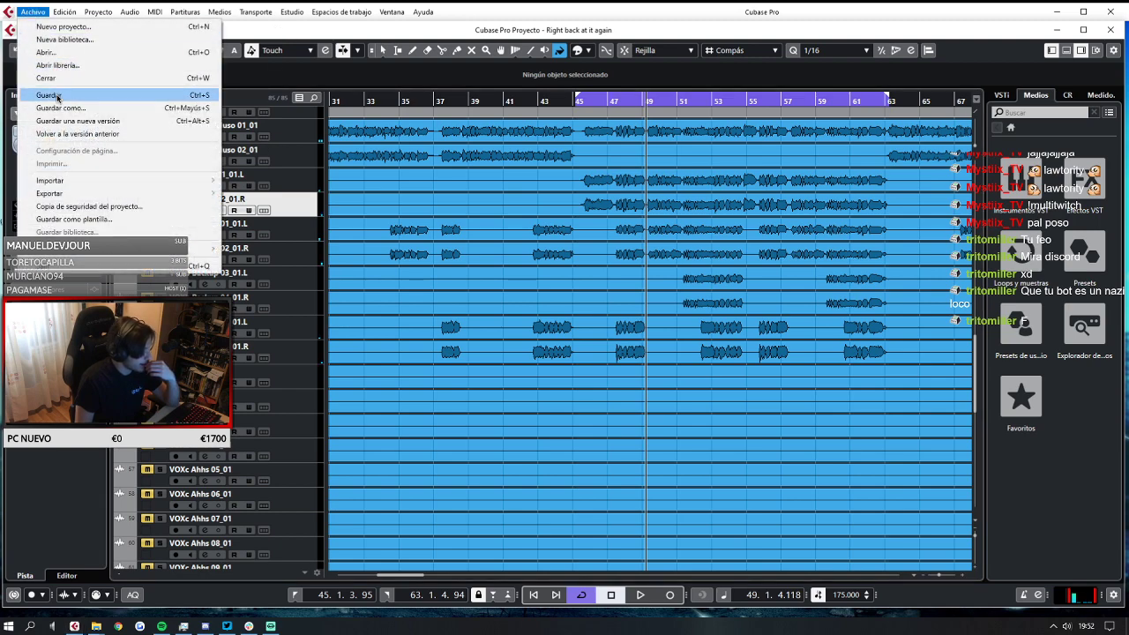
pyautogui.click(69, 94)
# Open the MixConsole alongside the project's vocal tracks.
pyautogui.click(290, 12)
pyautogui.click(308, 26)
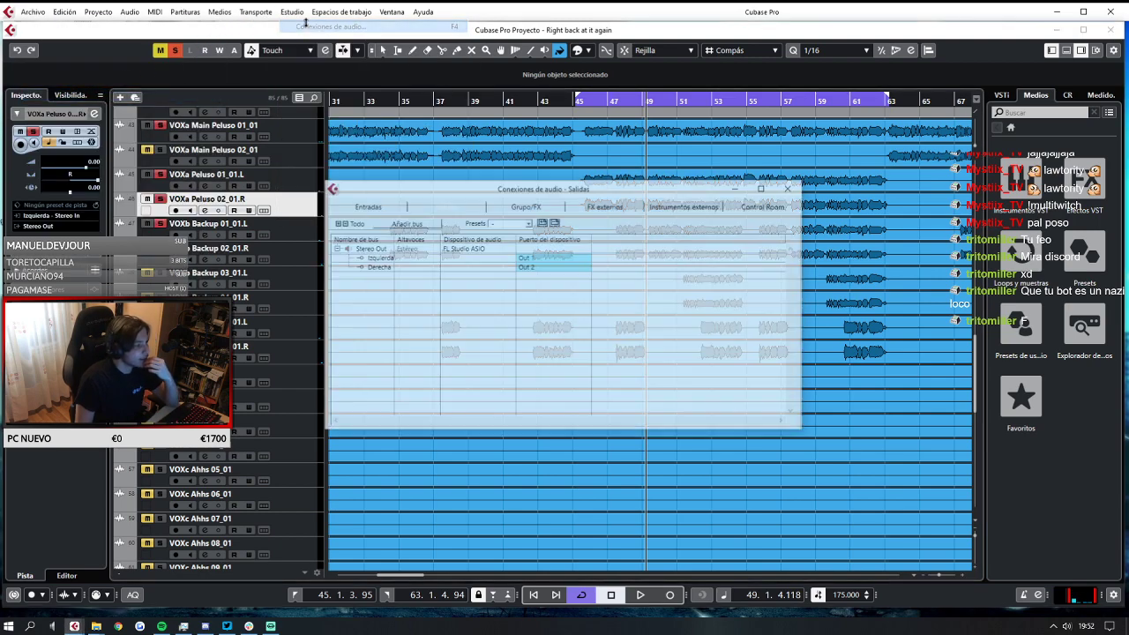
pyautogui.click(788, 184)
pyautogui.click(367, 13)
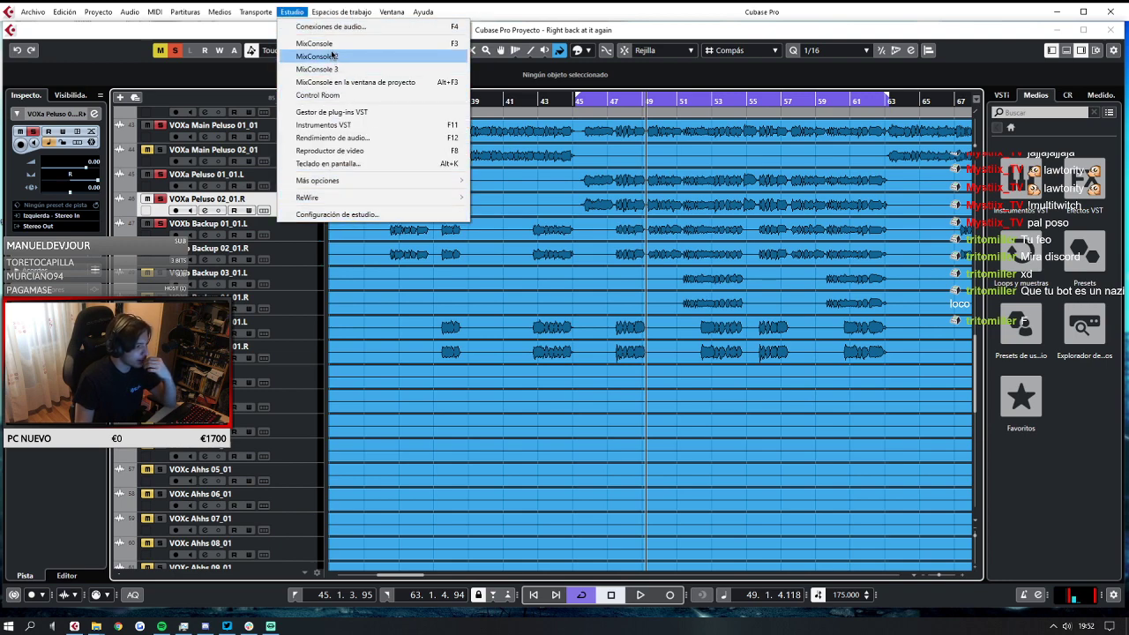
pyautogui.click(374, 44)
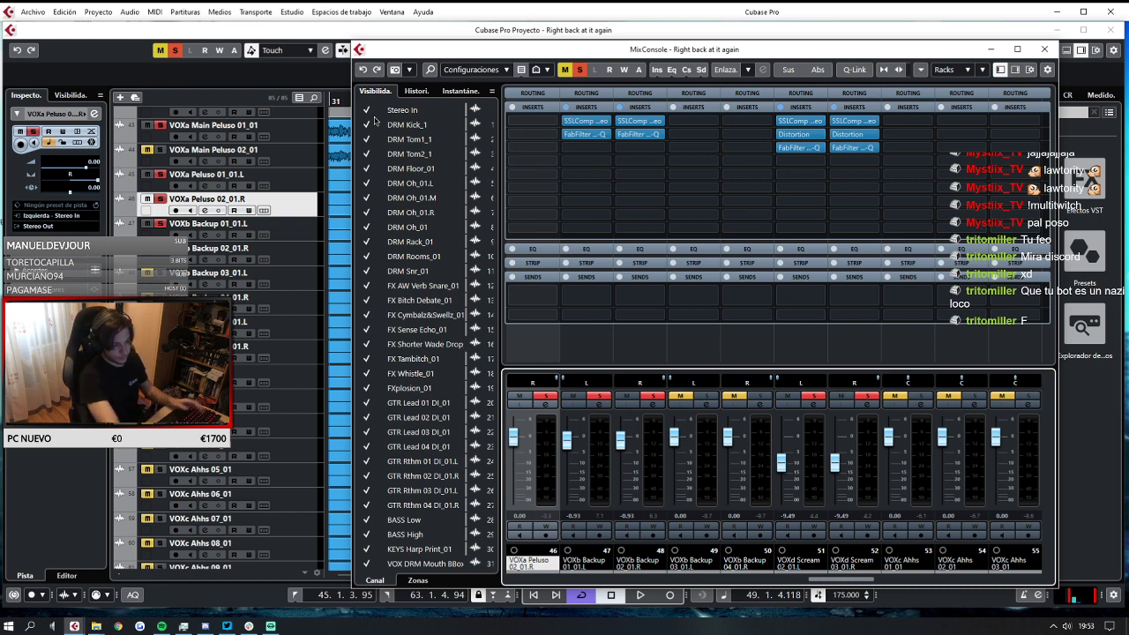
# Move the MixConsole off the timeline and replay the soloed vocals from about bar 45.
pyautogui.press('space')
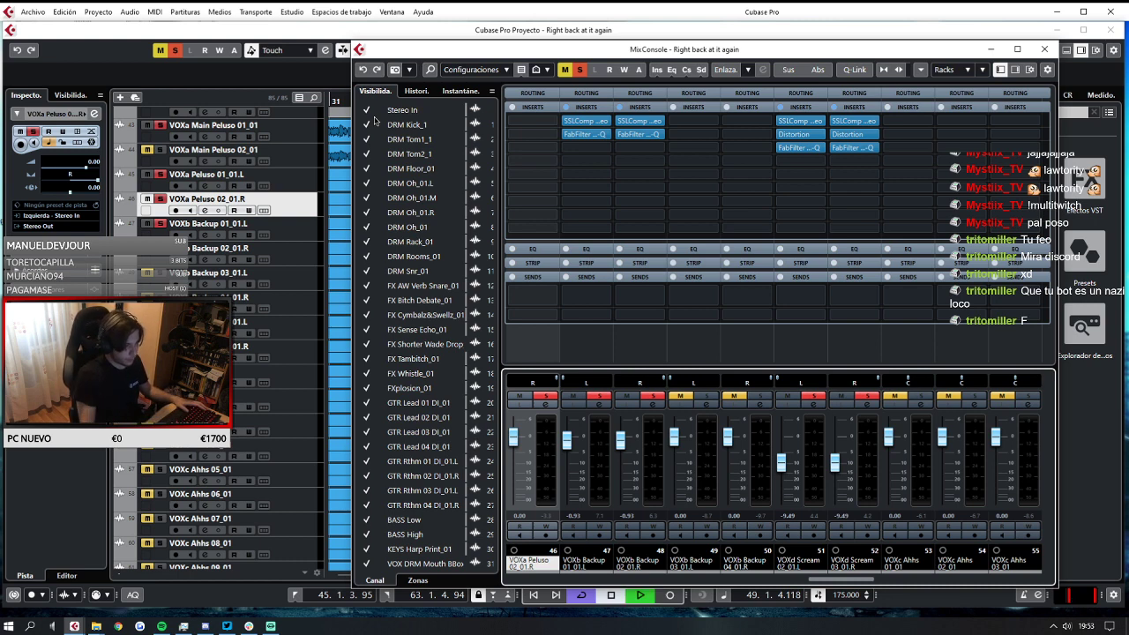
pyautogui.moveTo(635, 53); pyautogui.dragTo(642, 304)
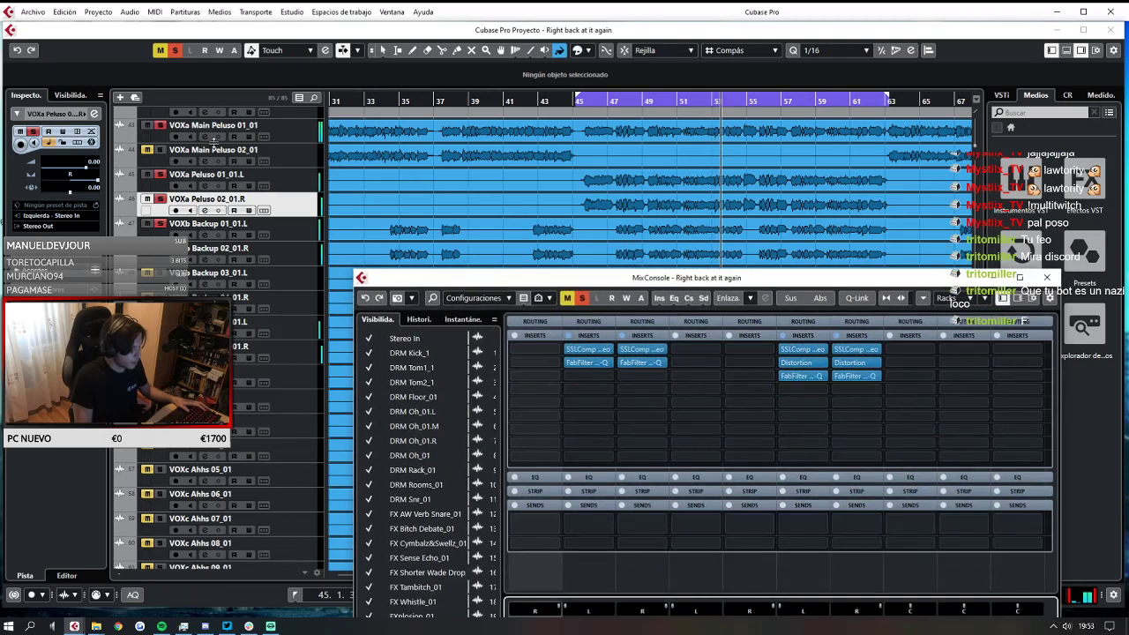
pyautogui.click(311, 155)
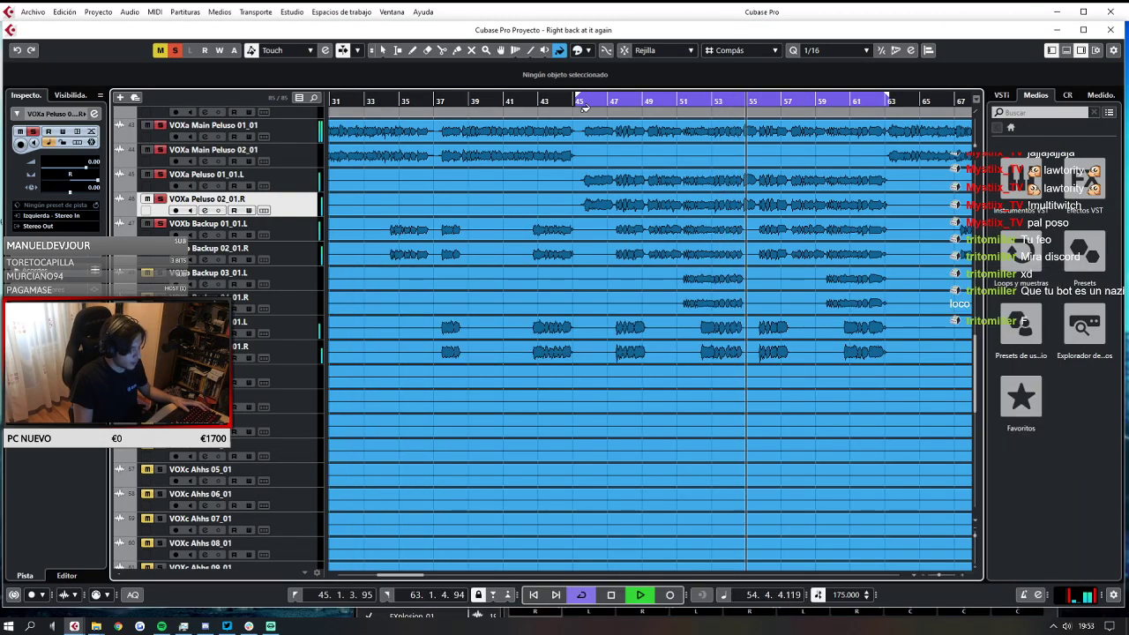
pyautogui.click(581, 102)
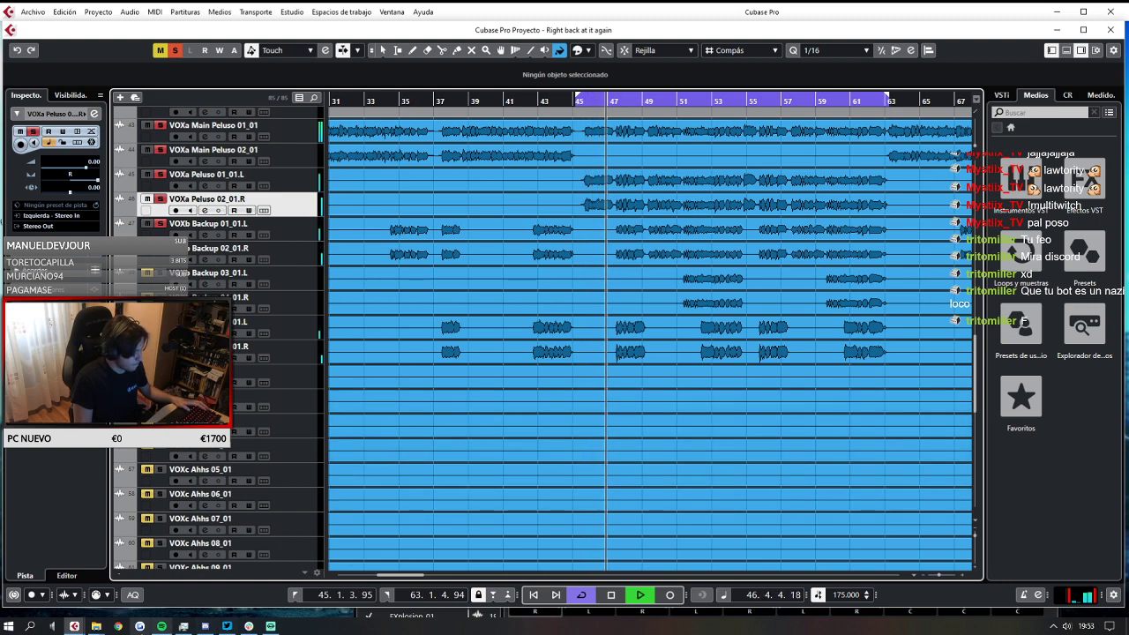
# Copy the SSLComp Stereo and FabFilter Pro-Q inserts from VOXa Main Peluso 02_01 to VOXa Peluso 01_01.L and 02_01.R.
pyautogui.click(74, 627)
pyautogui.click(167, 575)
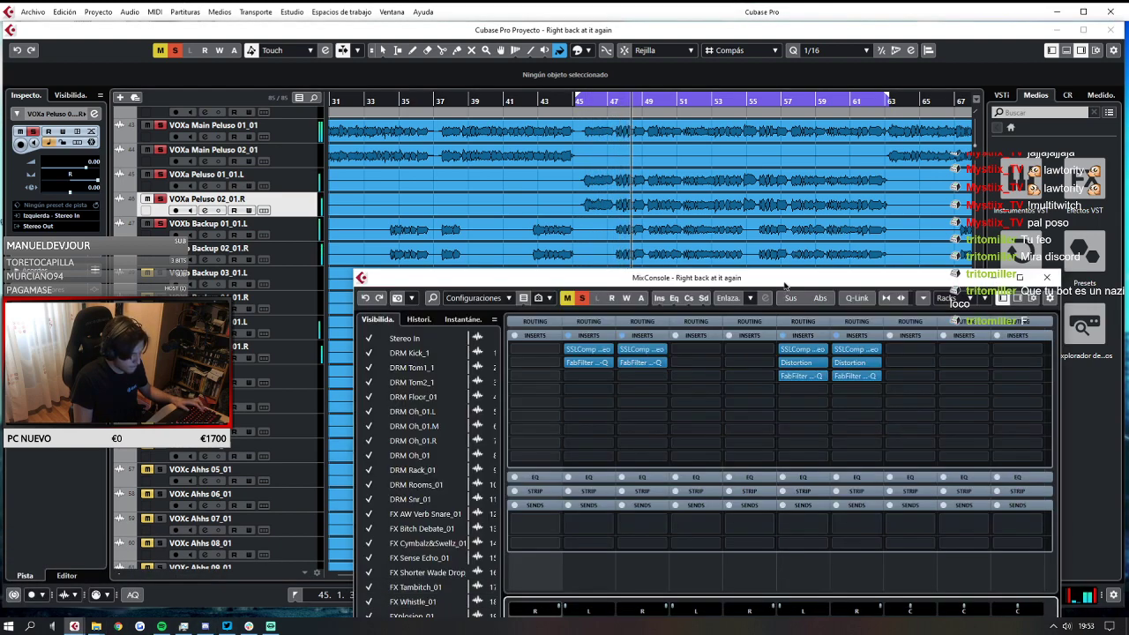
pyautogui.moveTo(784, 282); pyautogui.dragTo(785, 51)
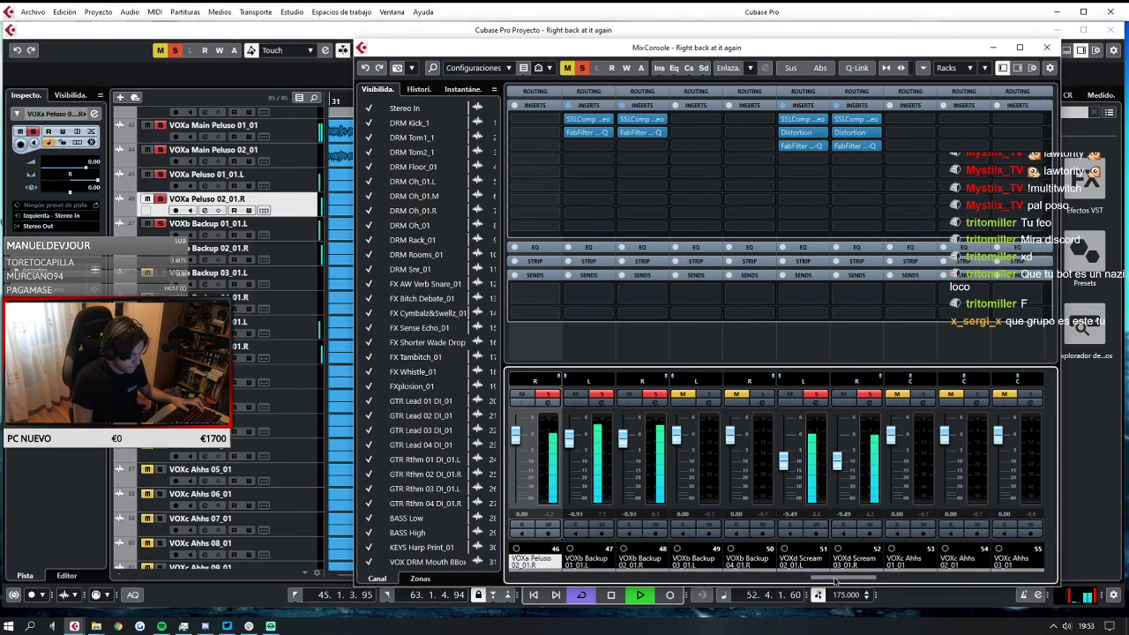
pyautogui.moveTo(836, 578); pyautogui.dragTo(820, 575)
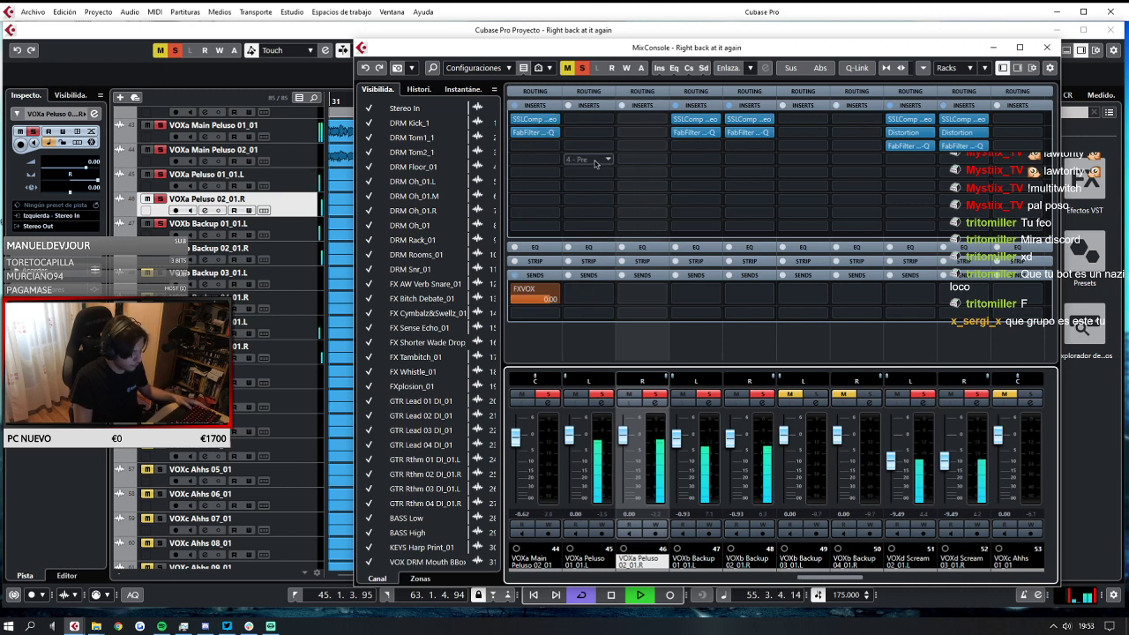
pyautogui.moveTo(532, 127)
pyautogui.mouseDown()
pyautogui.moveTo(644, 123)
pyautogui.moveTo(571, 136)
pyautogui.moveTo(642, 132)
pyautogui.mouseUp()
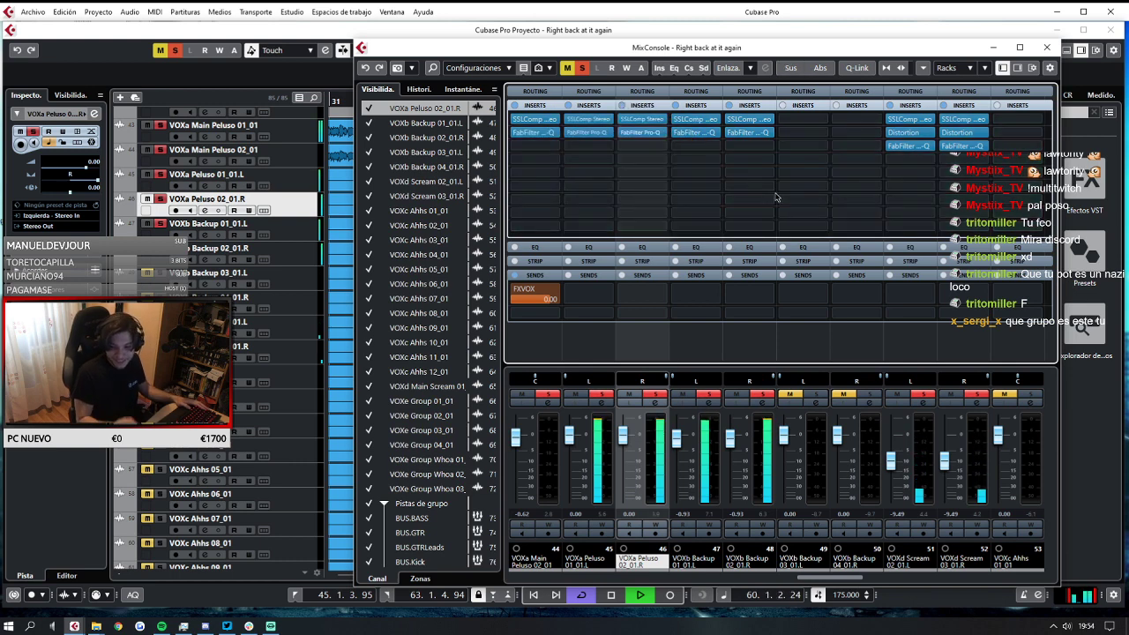
# Pause, then resume the soloed vocals from about bar 60 to audition the Peluso pair with its inserts.
pyautogui.press('space')
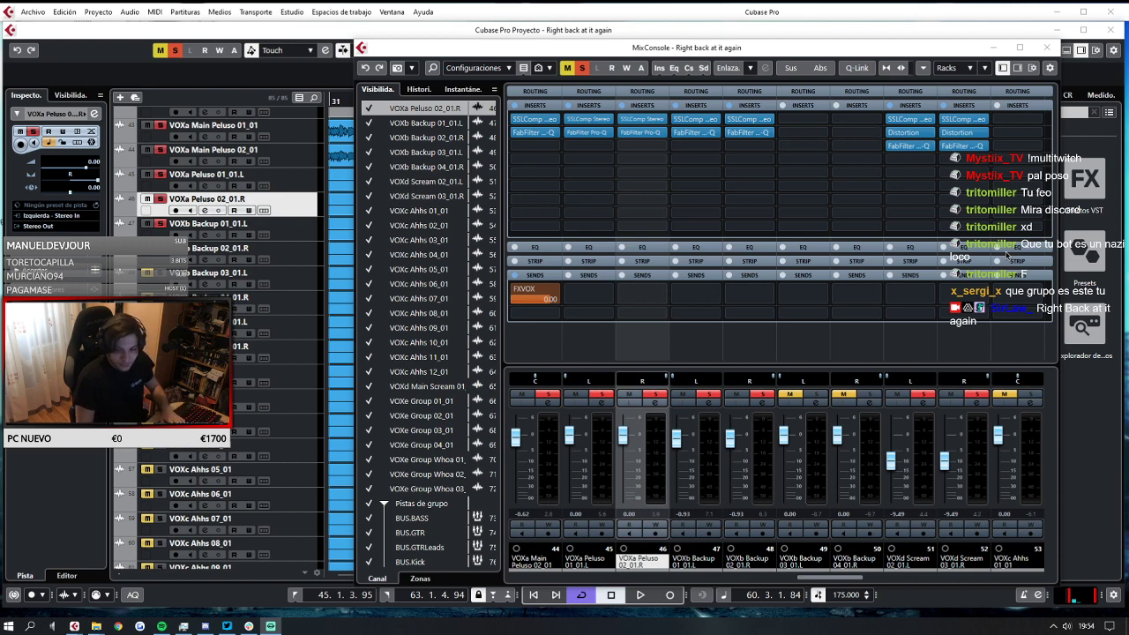
pyautogui.press('F3')
pyautogui.press('space')
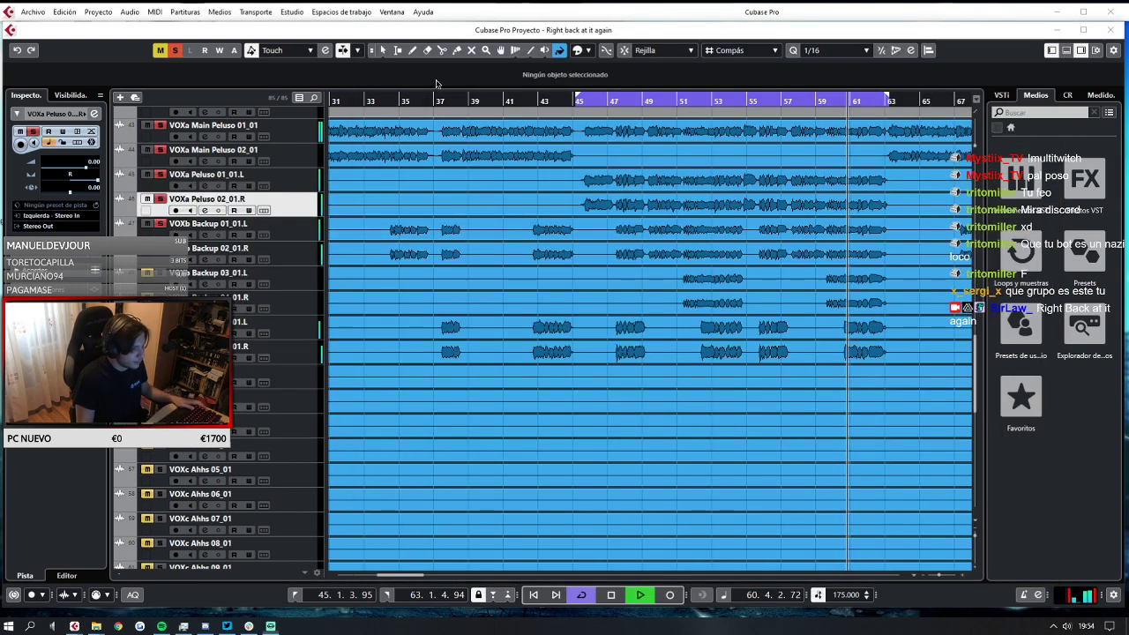
pyautogui.hotkey('alt', 'Tab')
pyautogui.press('F3')
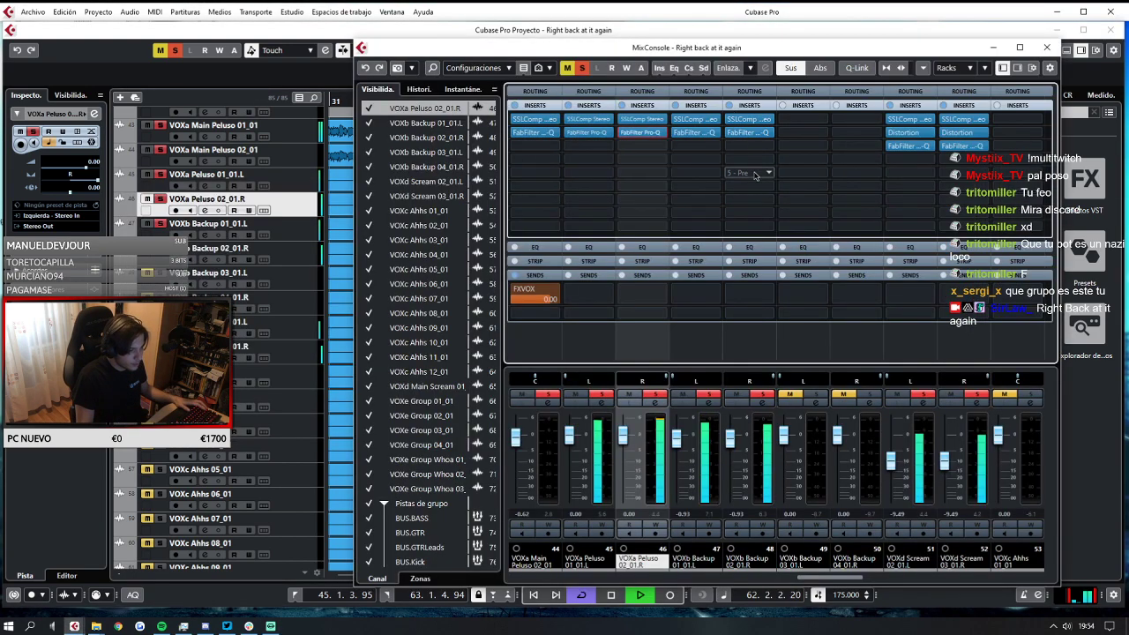
# Copy the SSLComp Stereo and FabFilter Pro-Q inserts from VOXb Backup 02_01.R to VOXb Backup 03_01.L and 04_01.R.
pyautogui.press('space')
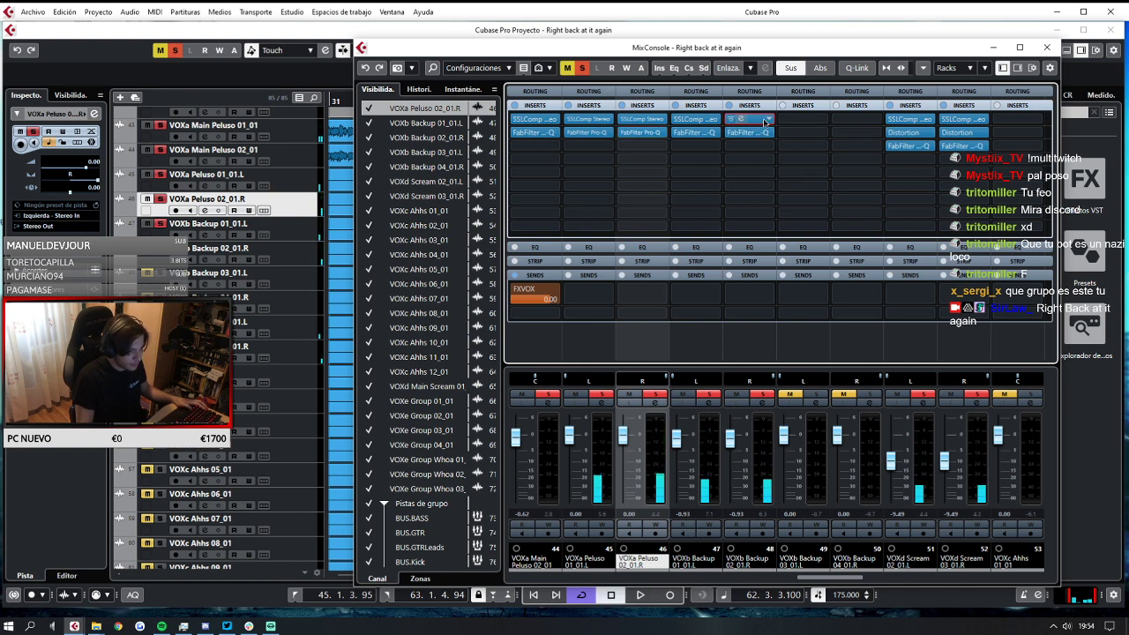
pyautogui.moveTo(762, 121); pyautogui.dragTo(797, 138)
pyautogui.moveTo(797, 137); pyautogui.dragTo(841, 137)
pyautogui.press('space')
# Clear all solos and mutes and audition the full mix from about bar 45 to bar 51.
pyautogui.press('F3')
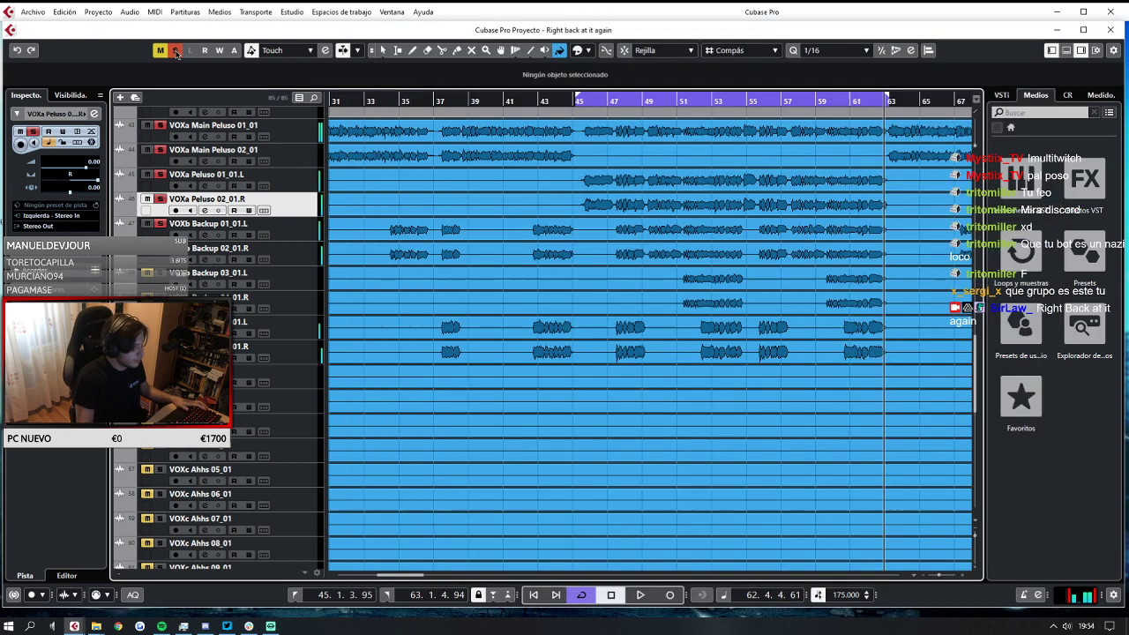
pyautogui.click(567, 102)
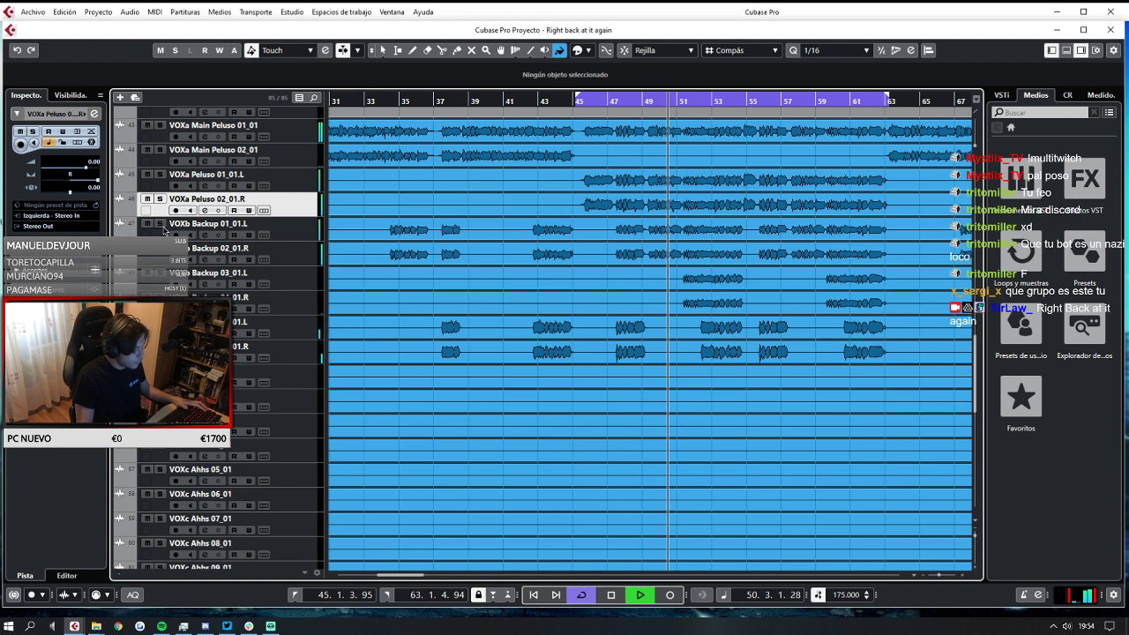
pyautogui.press('space')
# Solo VOXa Peluso 01_01.L and 02_01.R and audition the pair from bar 51 while checking their mixer channels.
pyautogui.click(159, 174)
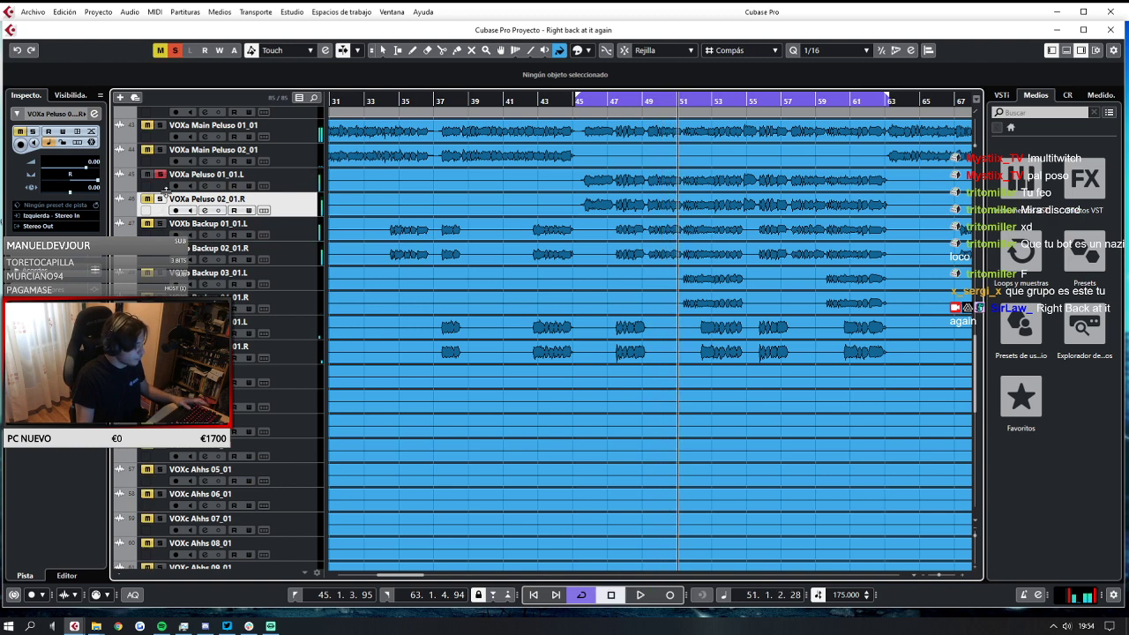
pyautogui.click(160, 199)
pyautogui.click(74, 625)
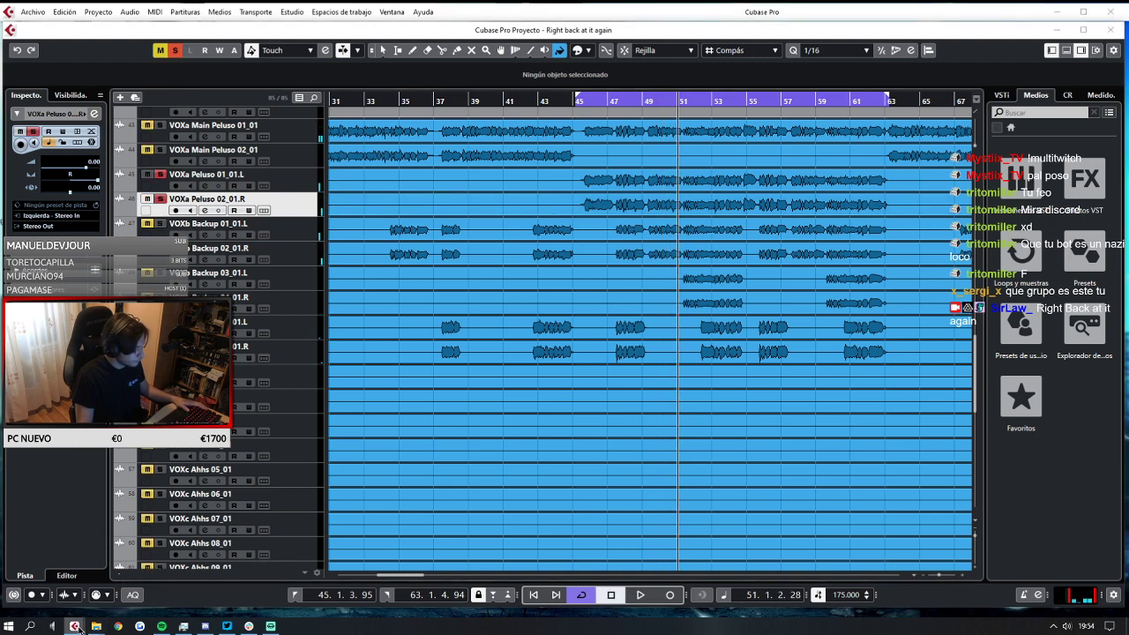
pyautogui.click(149, 591)
pyautogui.press('space')
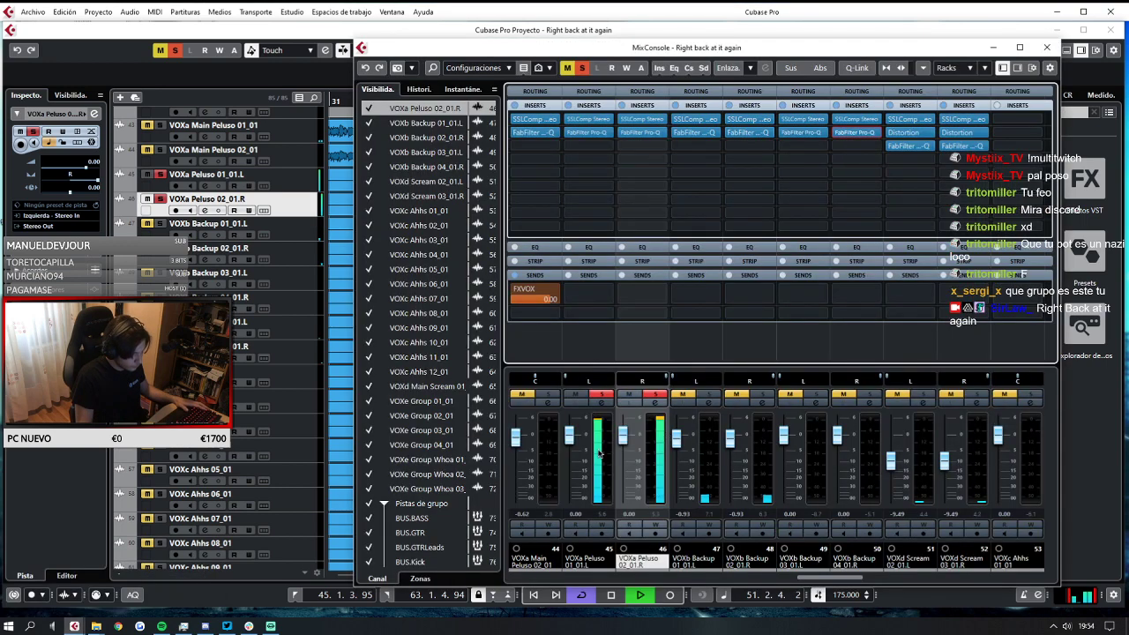
pyautogui.press('space')
# Set the faders of VOXa Peluso 01_01.L and 02_01.R to -5.50 dB and resume playback.
pyautogui.moveTo(568, 445); pyautogui.dragTo(622, 454)
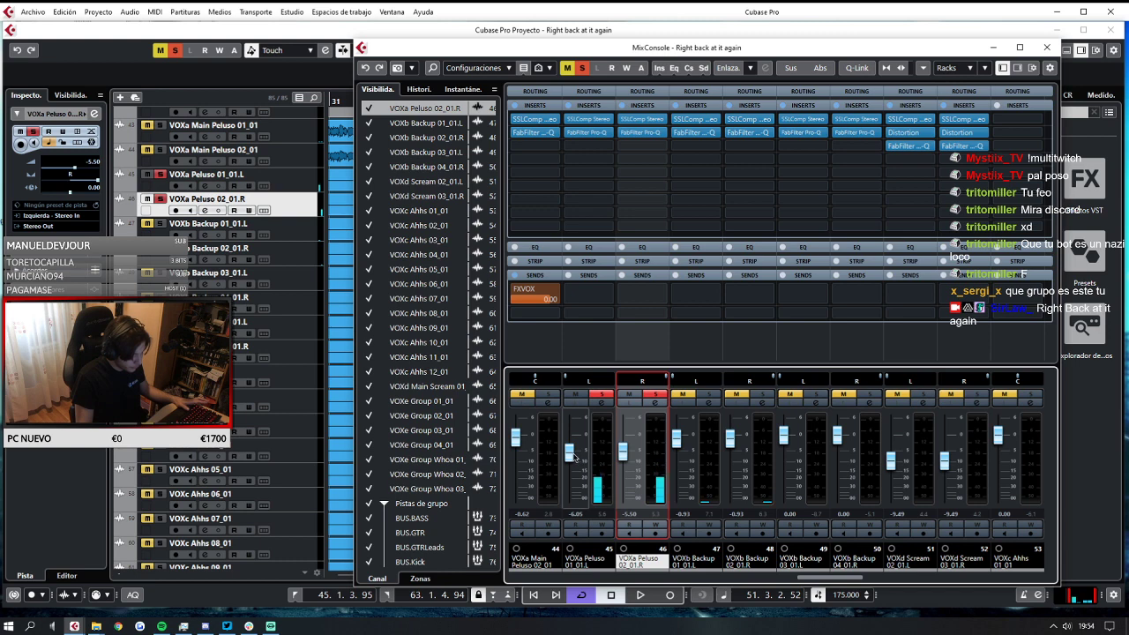
pyautogui.click(579, 514)
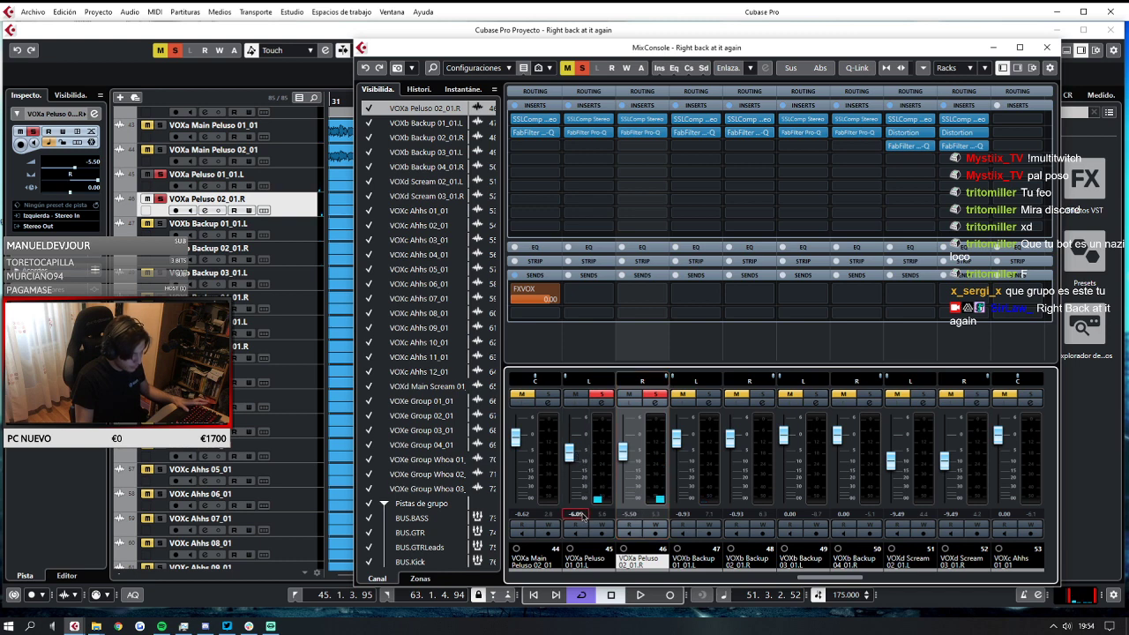
pyautogui.write('-5')
pyautogui.press('Return')
pyautogui.press('space')
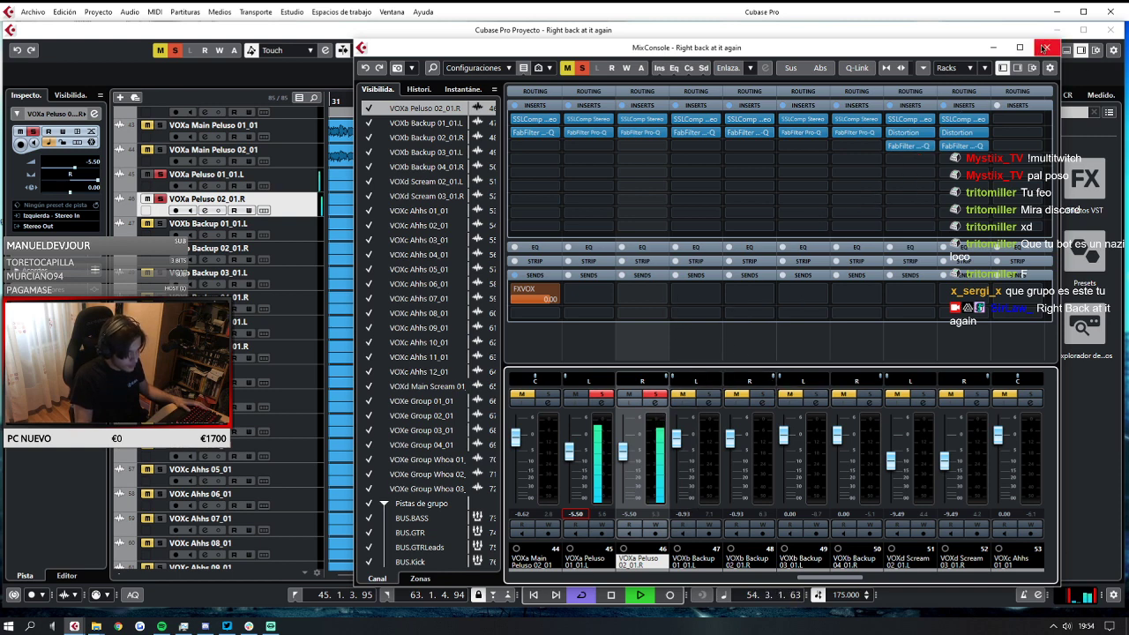
# Add VOXb Backup 01_01.L, 02_01.R, 03_01.L and 04_01.R to the solo and audition them with the Peluso pair.
pyautogui.click(709, 394)
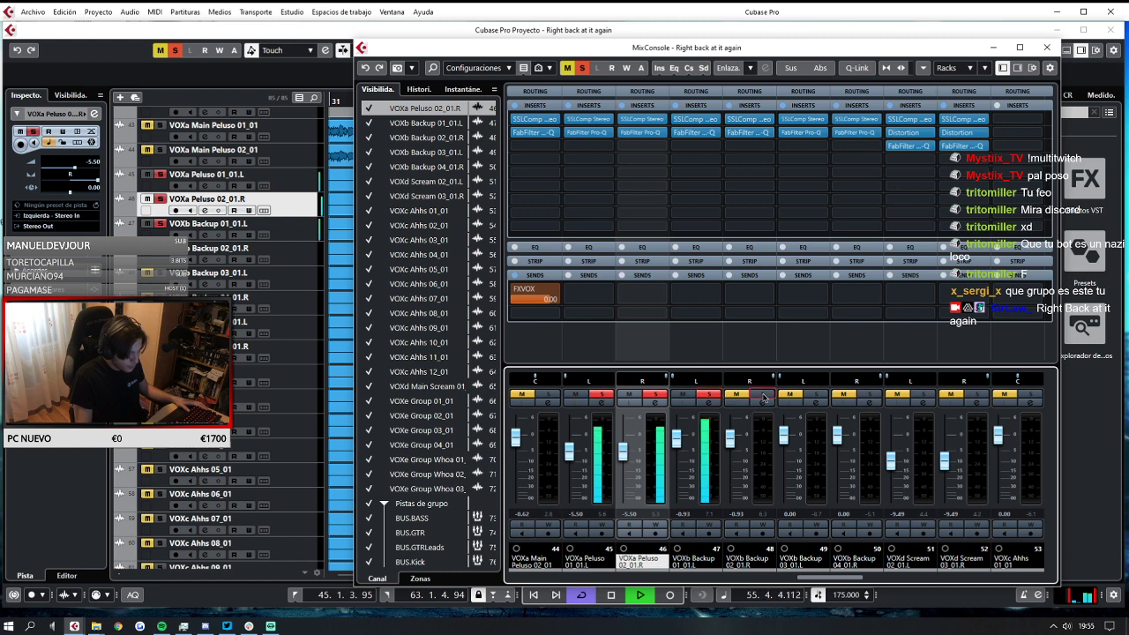
pyautogui.click(763, 395)
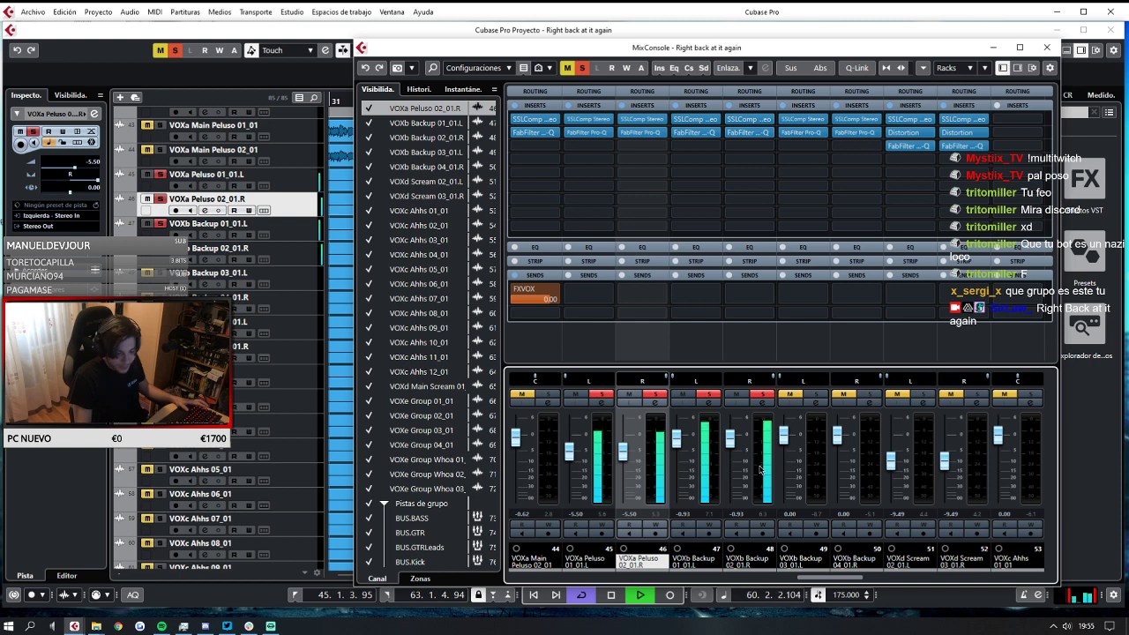
pyautogui.click(815, 395)
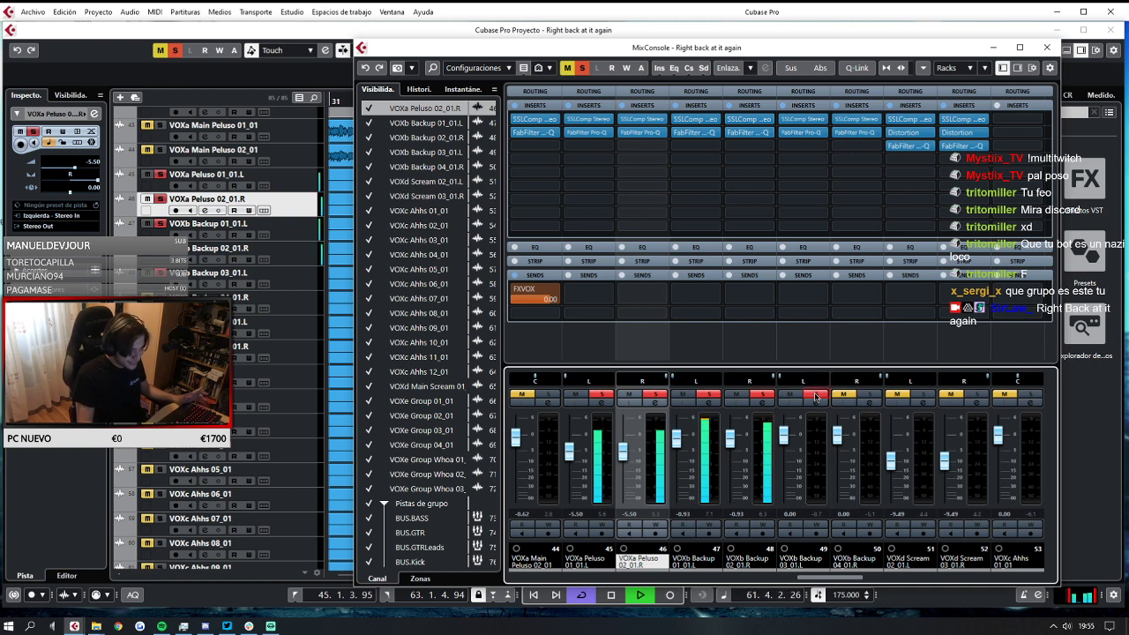
pyautogui.click(869, 395)
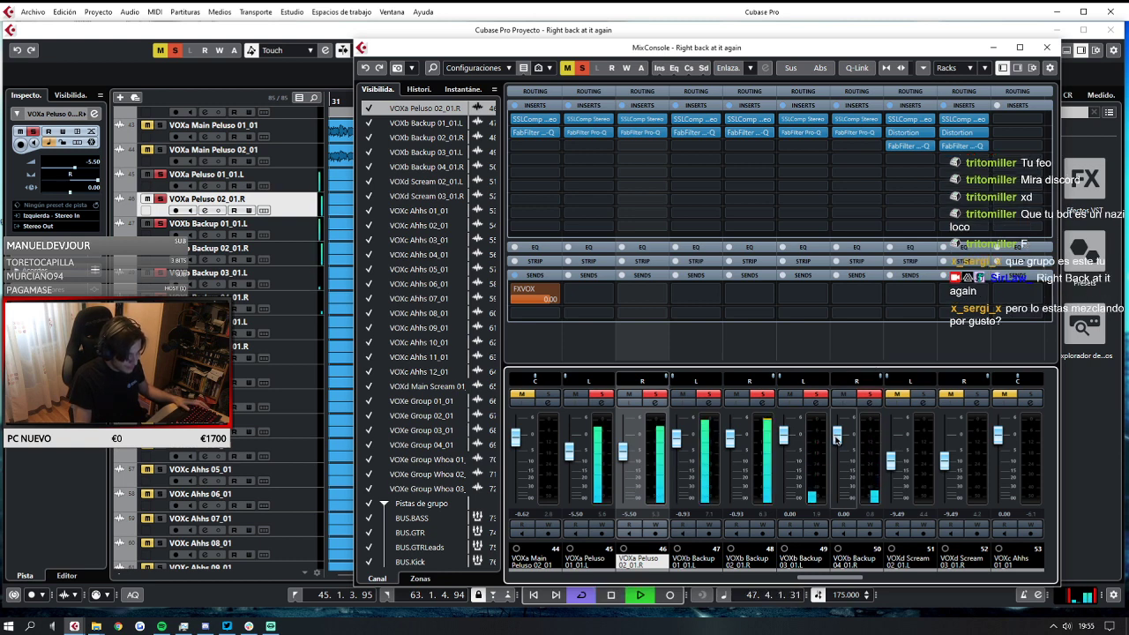
pyautogui.press('space')
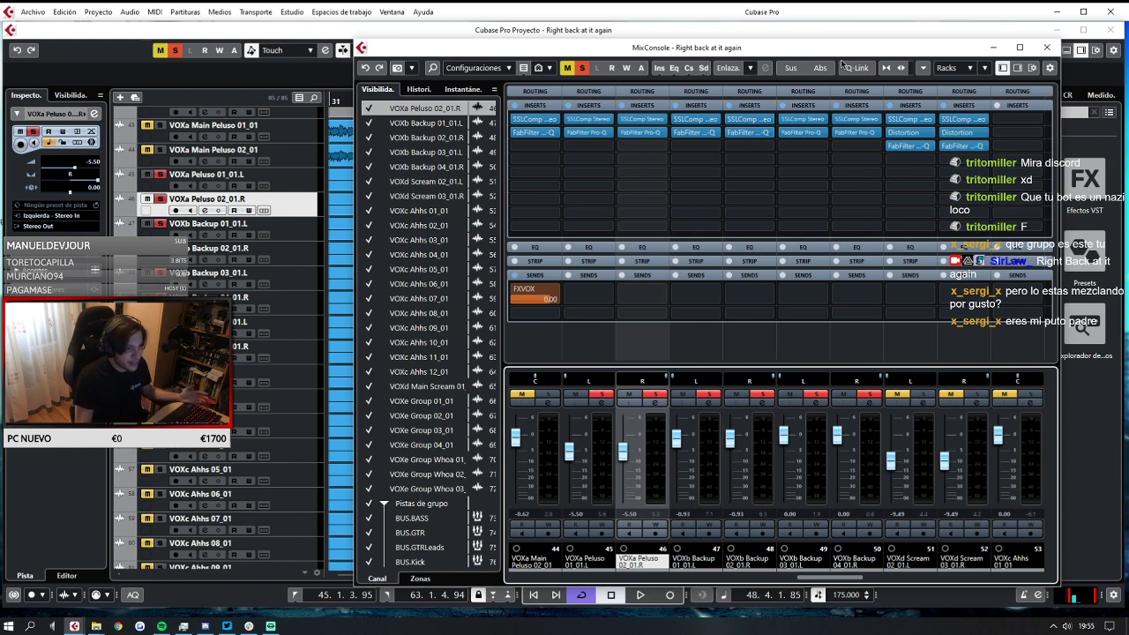
# Move the MixConsole off the timeline and play the soloed vocals from about bar 51, where Backup 03 and 04 enter.
pyautogui.moveTo(834, 54); pyautogui.dragTo(839, 239)
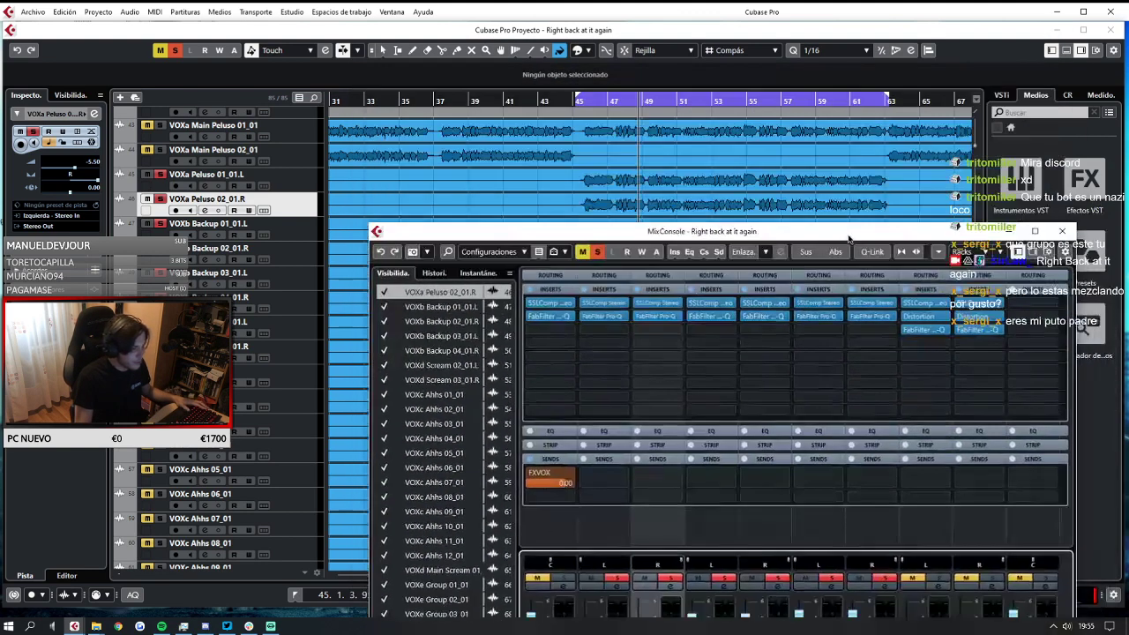
pyautogui.click(683, 102)
pyautogui.click(682, 101)
pyautogui.press('space')
pyautogui.scroll(3, 715, 183)
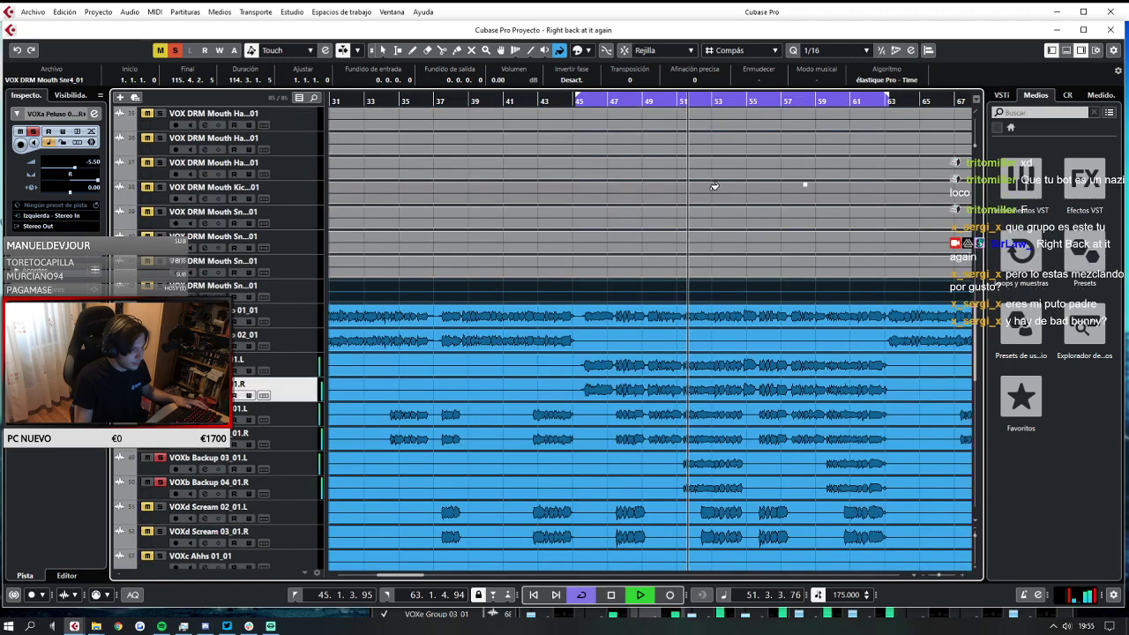
# Lower the faders of VOXb Backup 03_01.L and 04_01.R during playback, then close the MixConsole.
pyautogui.press('F3')
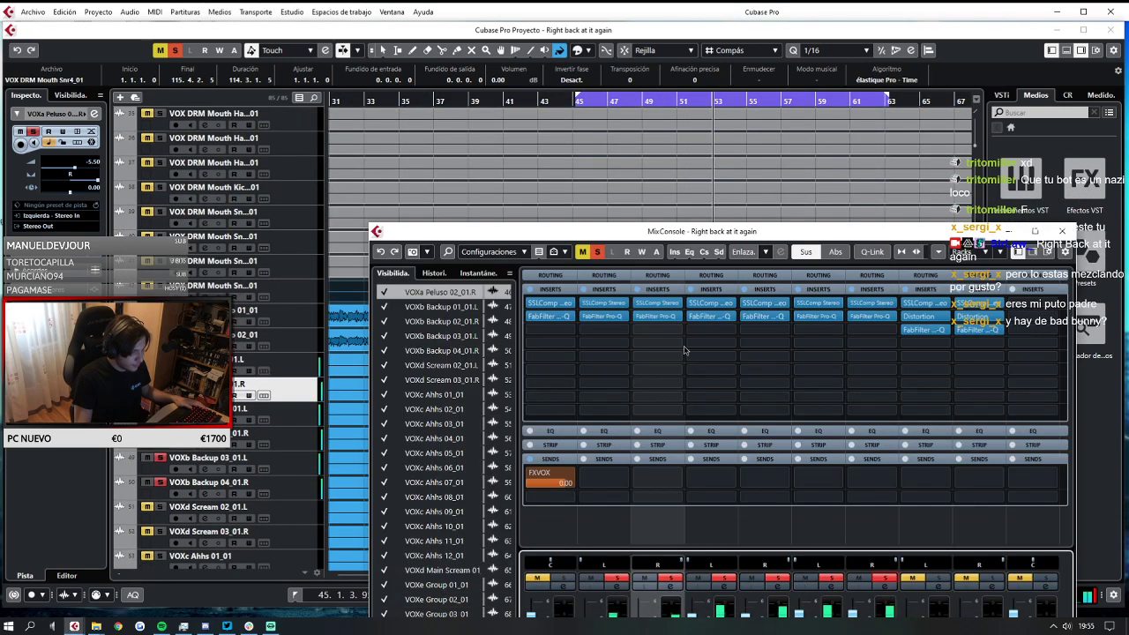
pyautogui.moveTo(826, 236); pyautogui.dragTo(823, 63)
pyautogui.click(797, 461)
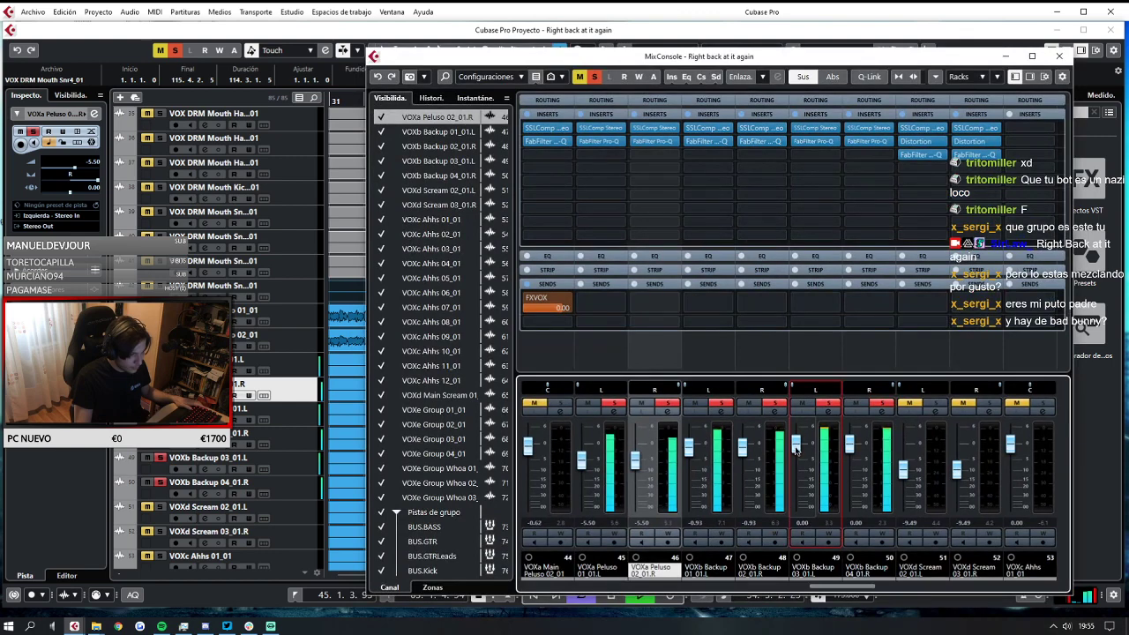
pyautogui.moveTo(796, 460); pyautogui.dragTo(849, 465)
pyautogui.click(1059, 55)
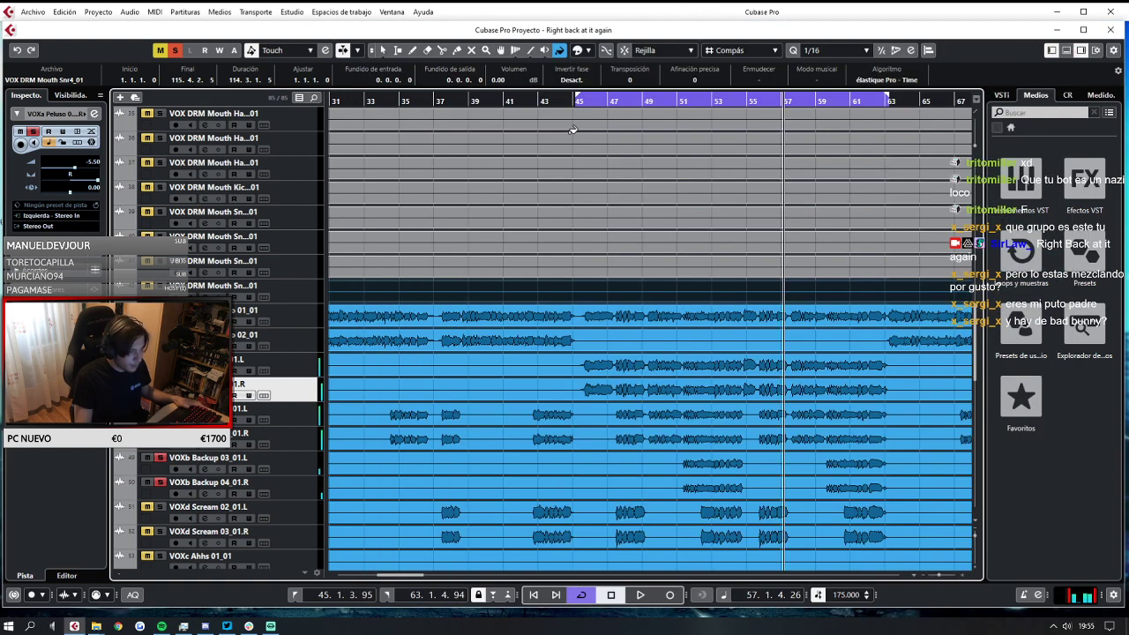
# Clear the solo on all tracks and audition the full mix from about bar 51.
pyautogui.click(174, 49)
pyautogui.click(160, 50)
pyautogui.press('space')
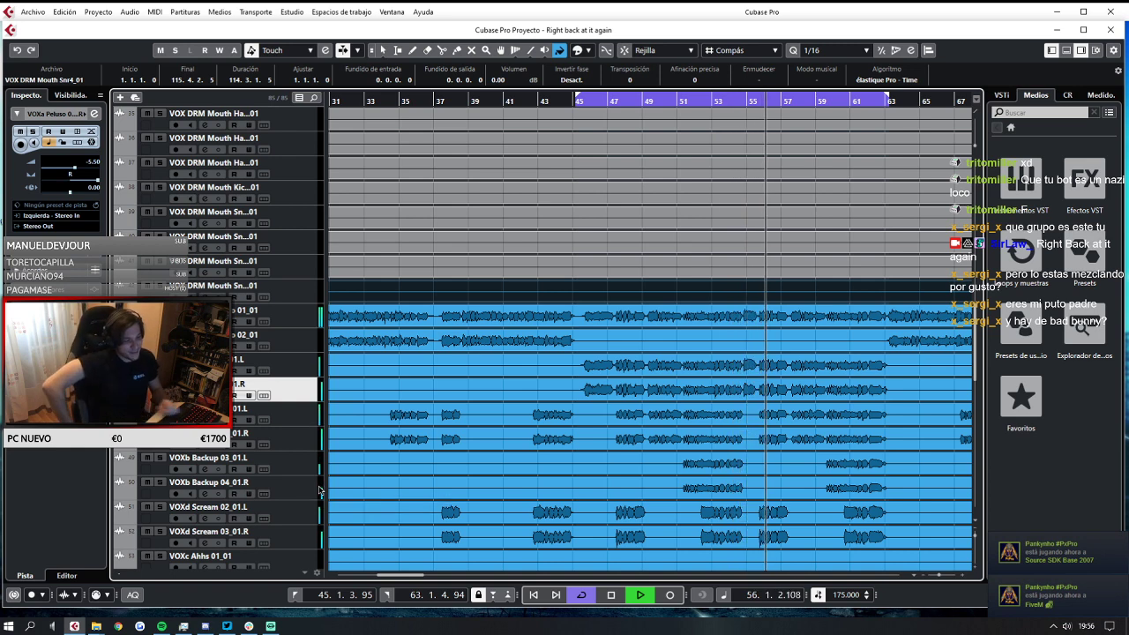
pyautogui.press('space')
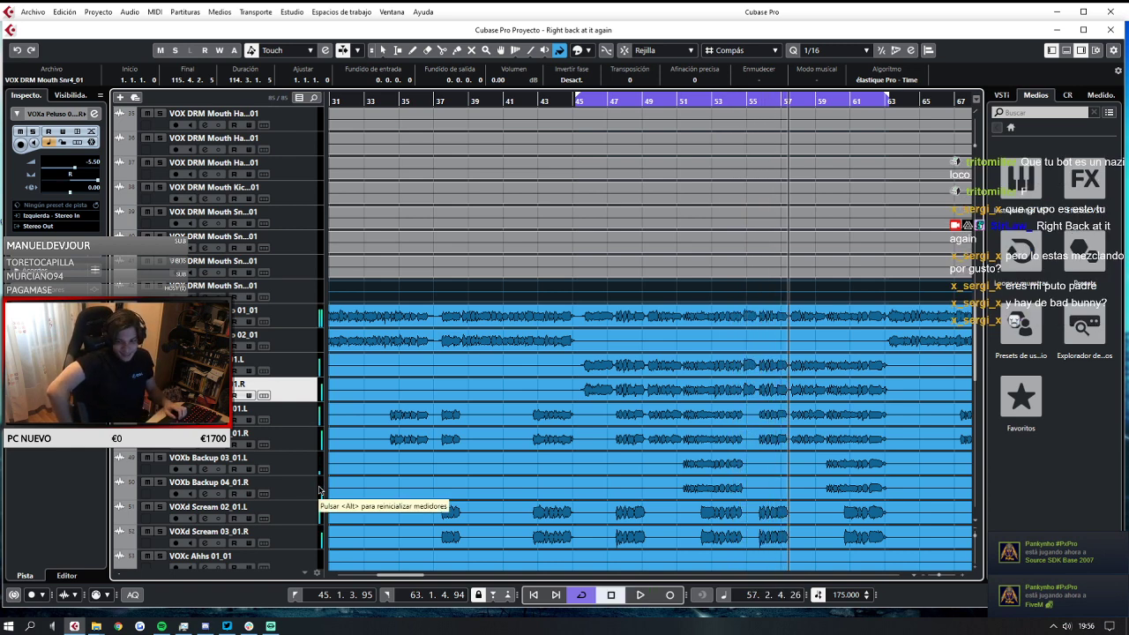
pyautogui.click(680, 102)
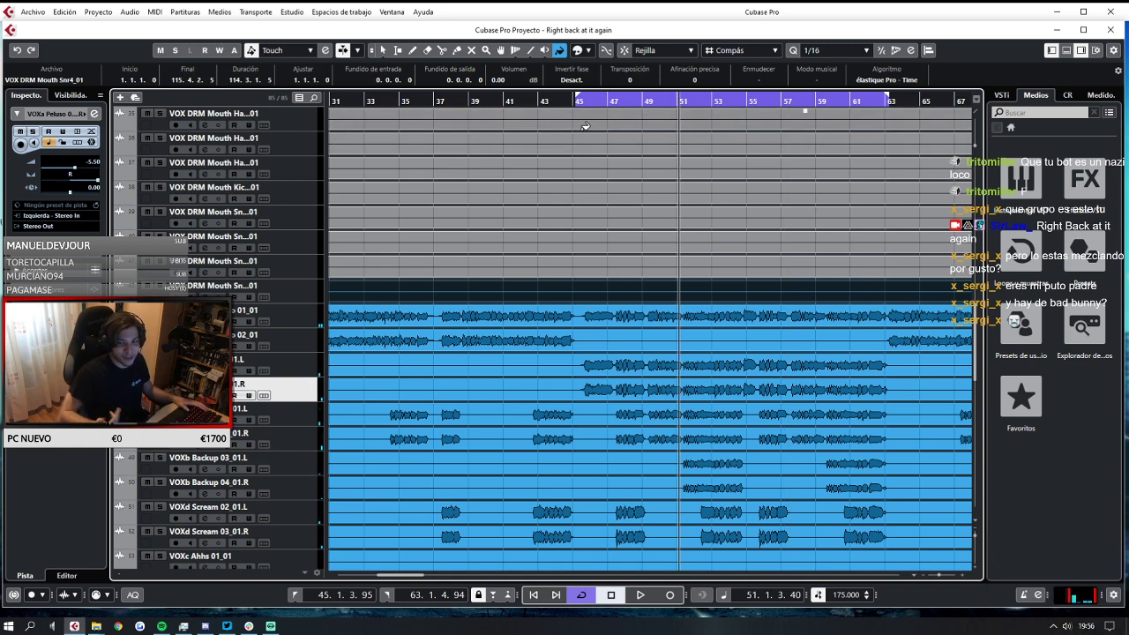
pyautogui.press('space')
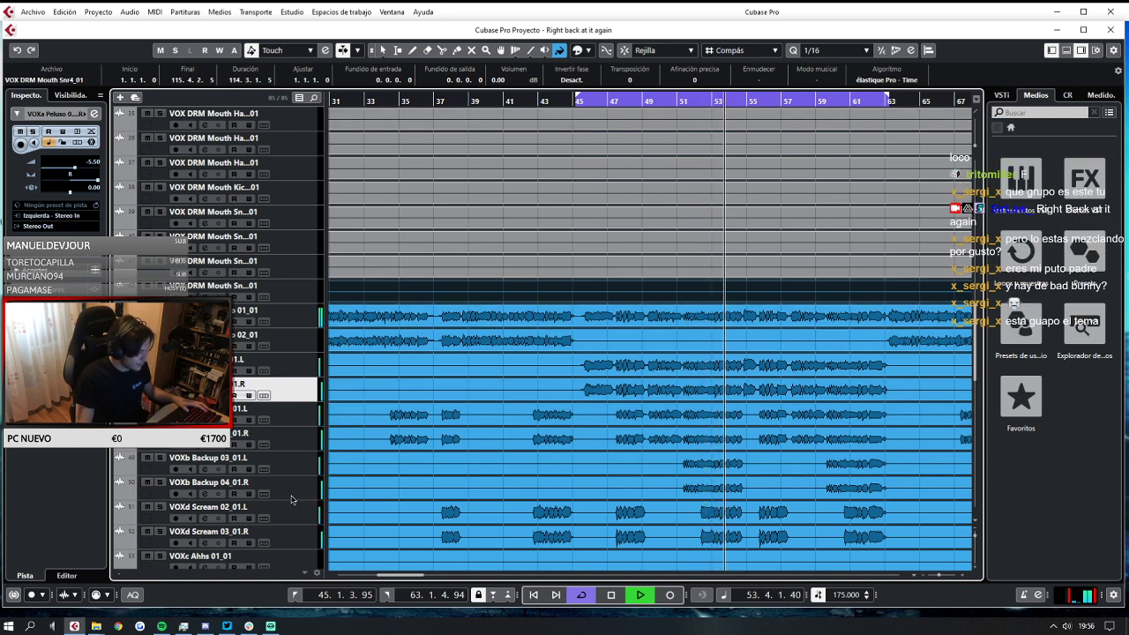
pyautogui.press('space')
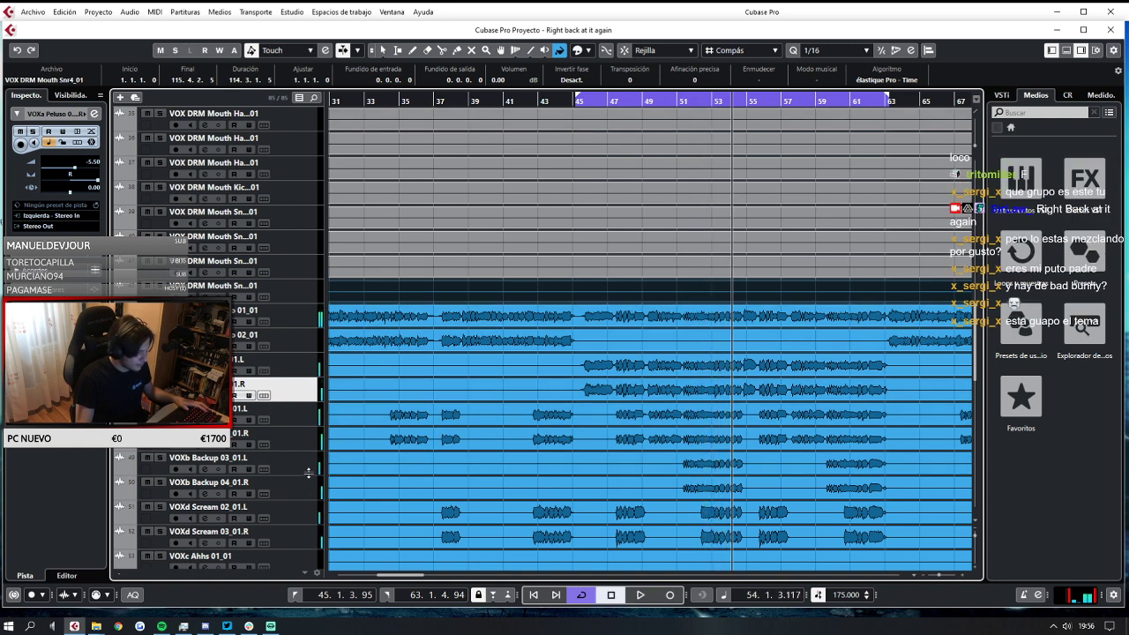
# Audition VOXb Backup 03_01.L soloed and clear its solo.
pyautogui.click(308, 472)
pyautogui.click(159, 459)
pyautogui.press('space')
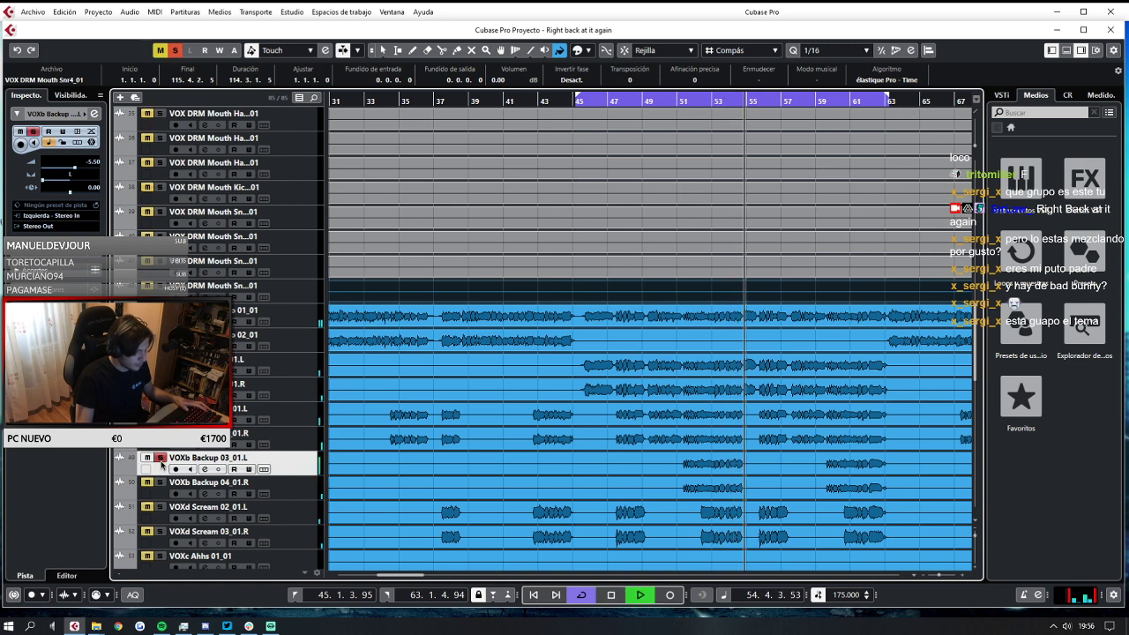
pyautogui.press('space')
pyautogui.click(160, 459)
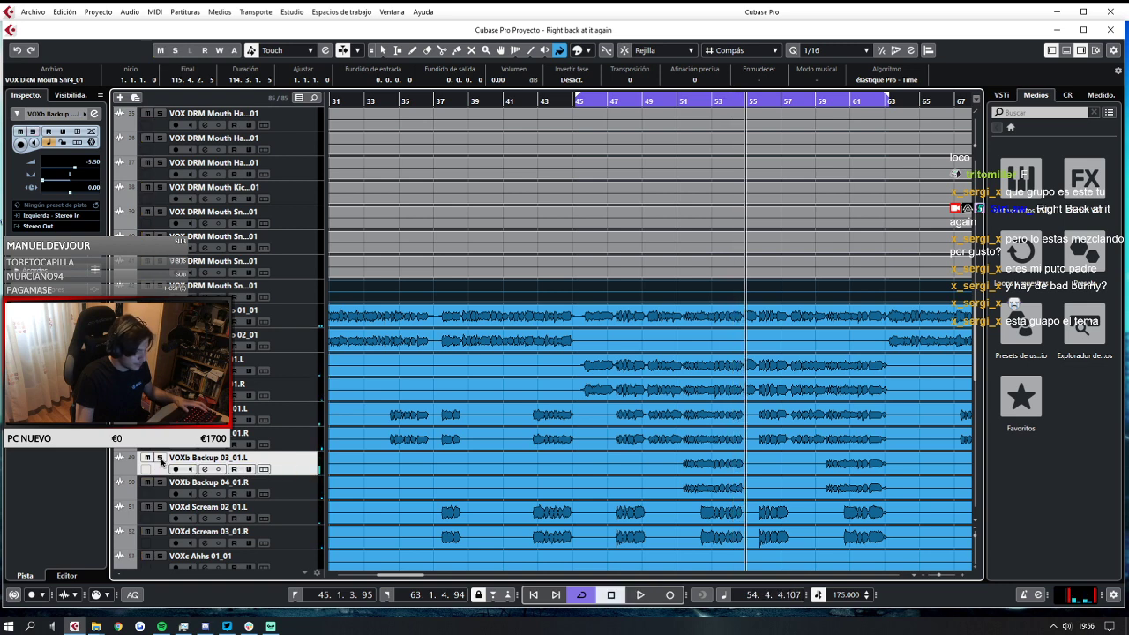
# Open the MixConsole, move it off the timeline and restart the full-mix playback from about bar 51.
pyautogui.click(349, 12)
pyautogui.click(322, 43)
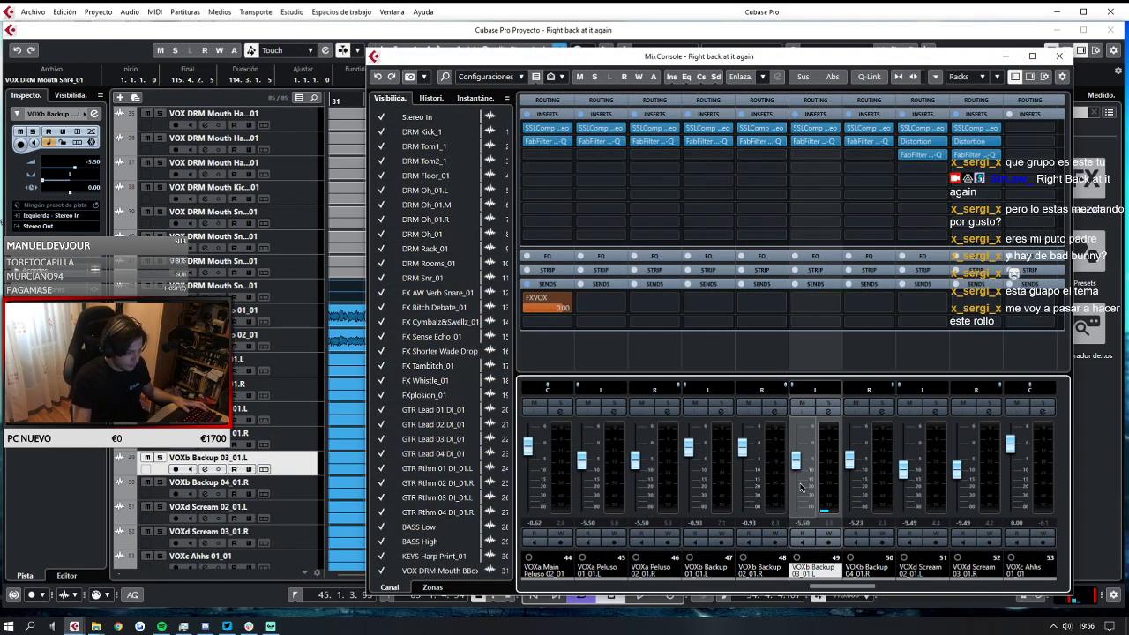
pyautogui.moveTo(829, 61); pyautogui.dragTo(710, 536)
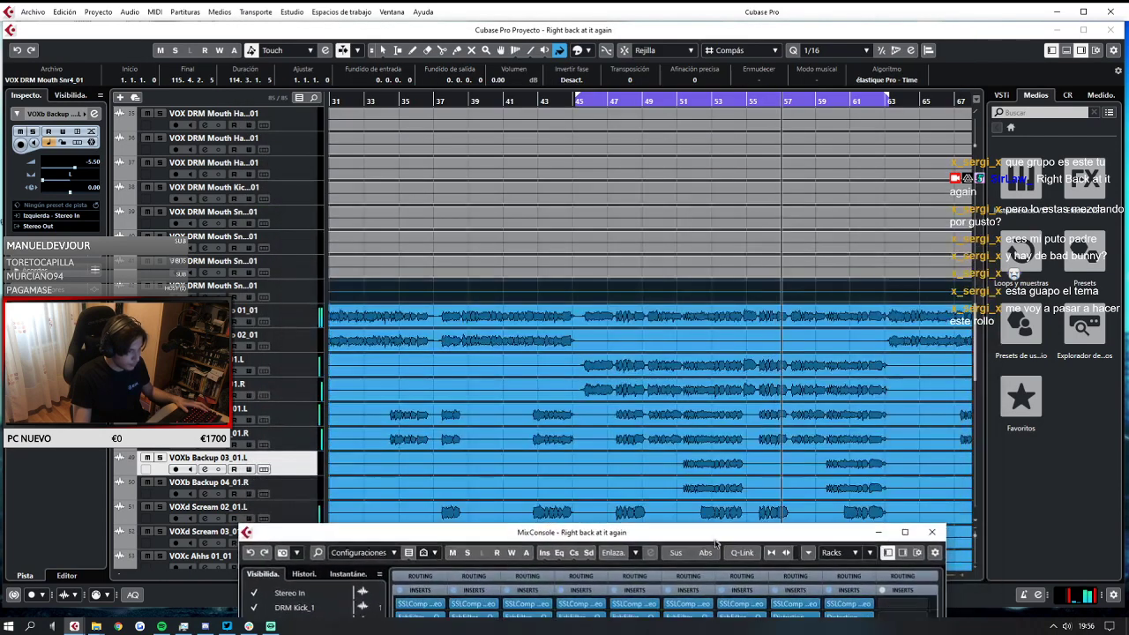
pyautogui.click(692, 103)
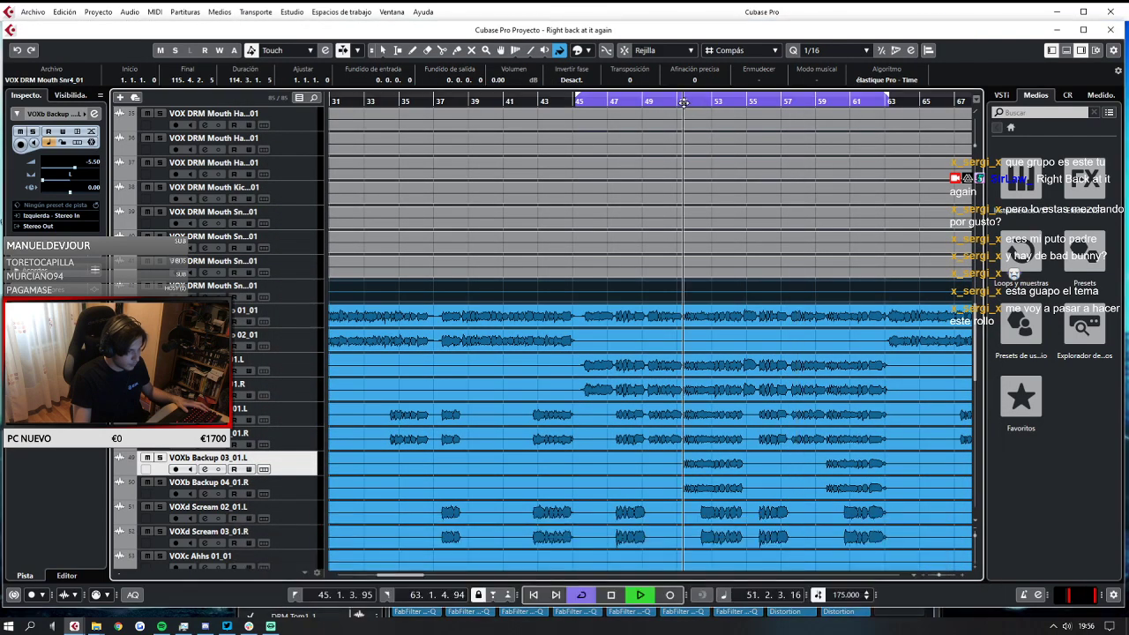
pyautogui.click(346, 618)
pyautogui.moveTo(500, 530); pyautogui.dragTo(531, 50)
pyautogui.scroll(-15, 225, 507)
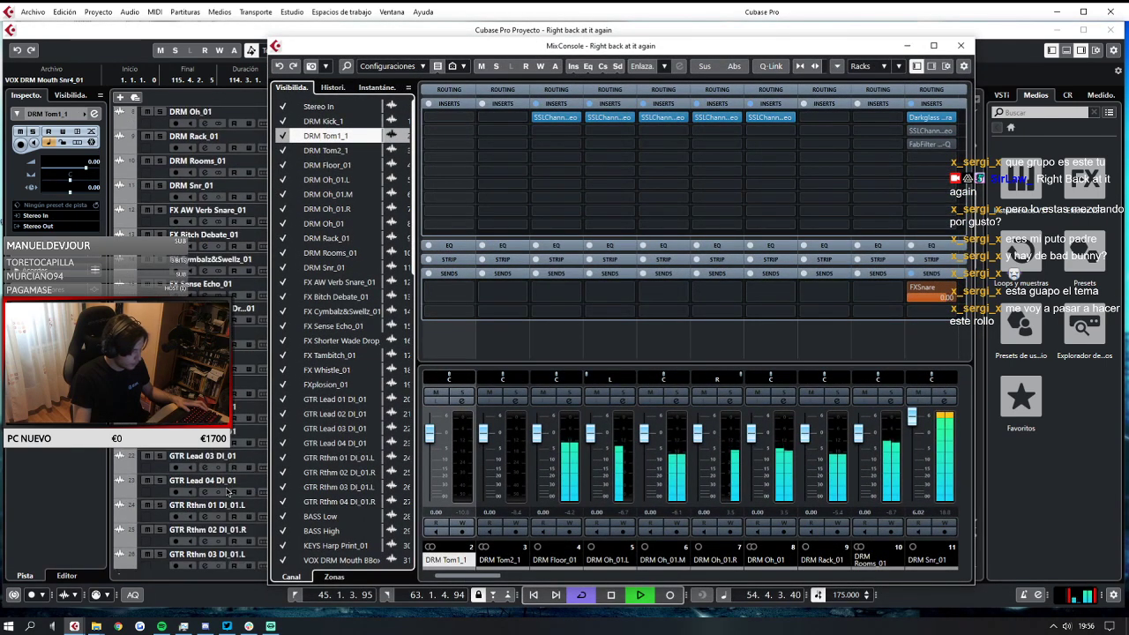
pyautogui.scroll(10, 225, 506)
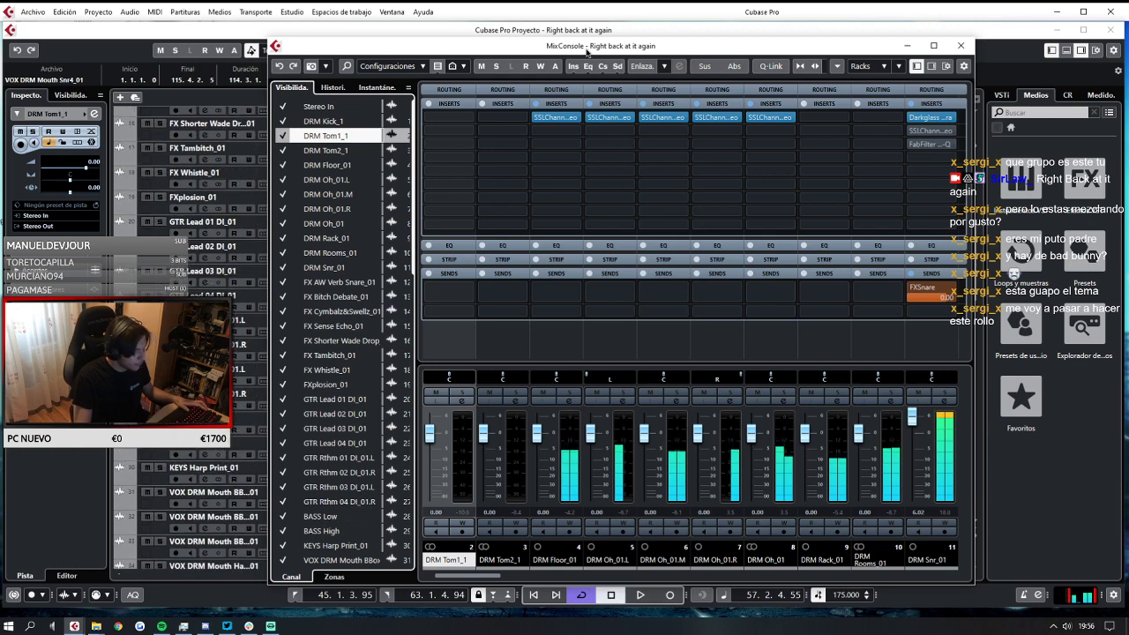
pyautogui.moveTo(532, 47); pyautogui.dragTo(555, 535)
pyautogui.scroll(-3, 680, 347)
pyautogui.scroll(-6, 759, 375)
pyautogui.scroll(-8, 767, 383)
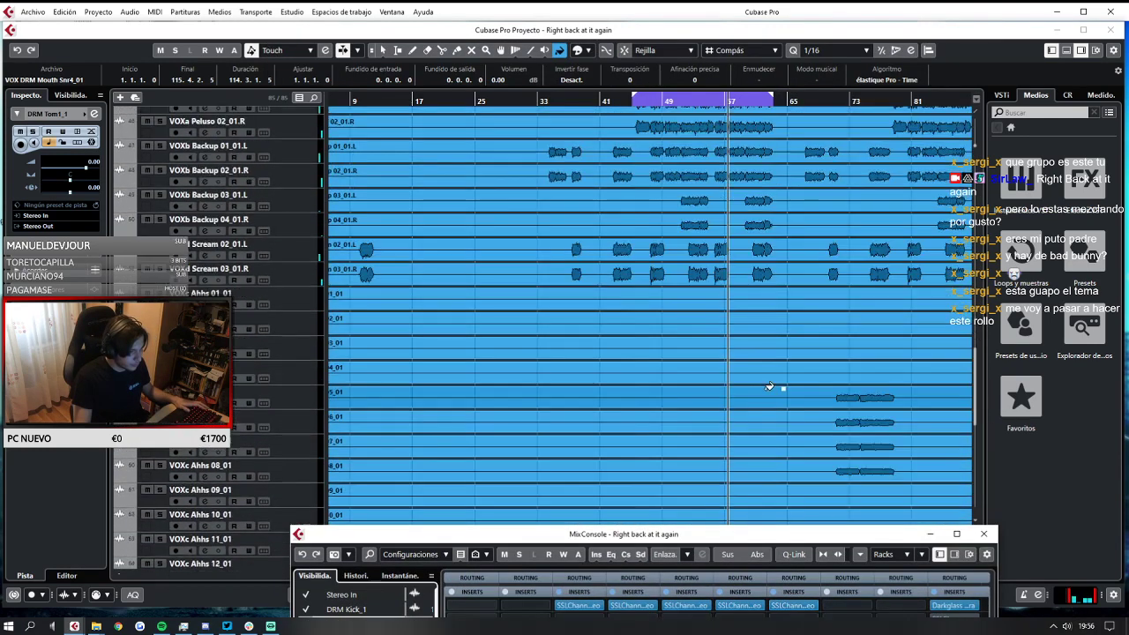
# Set the cycle range to 51.2.1.75–55.4.3.38 around the first Backup 03 and 04 phrase and play it looped.
pyautogui.moveTo(636, 97); pyautogui.dragTo(682, 130)
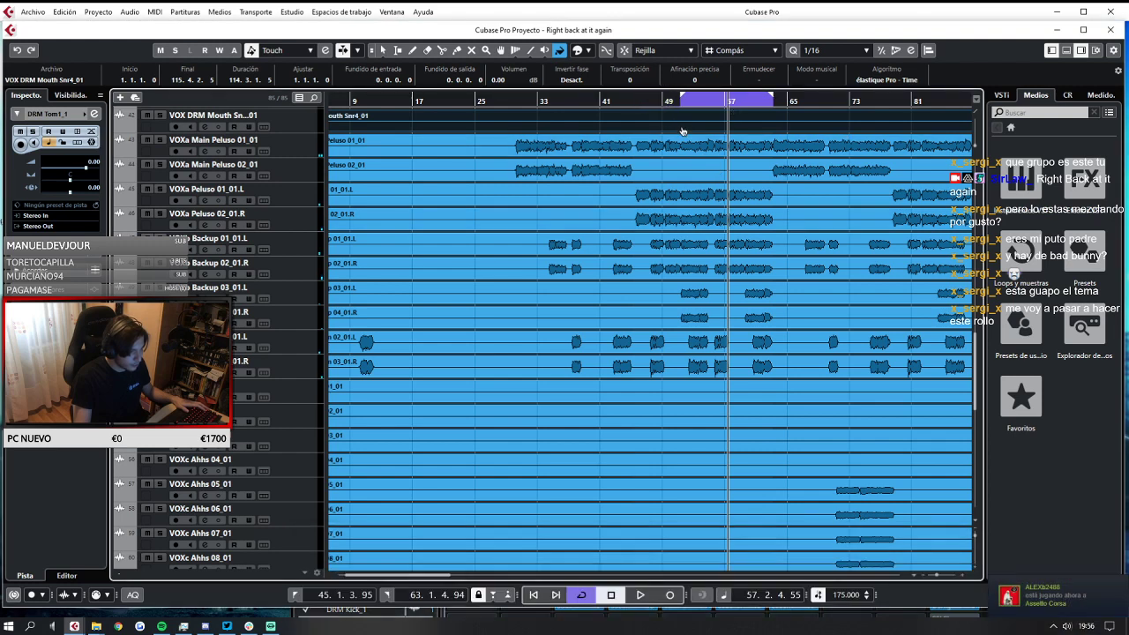
pyautogui.moveTo(770, 97); pyautogui.dragTo(711, 154)
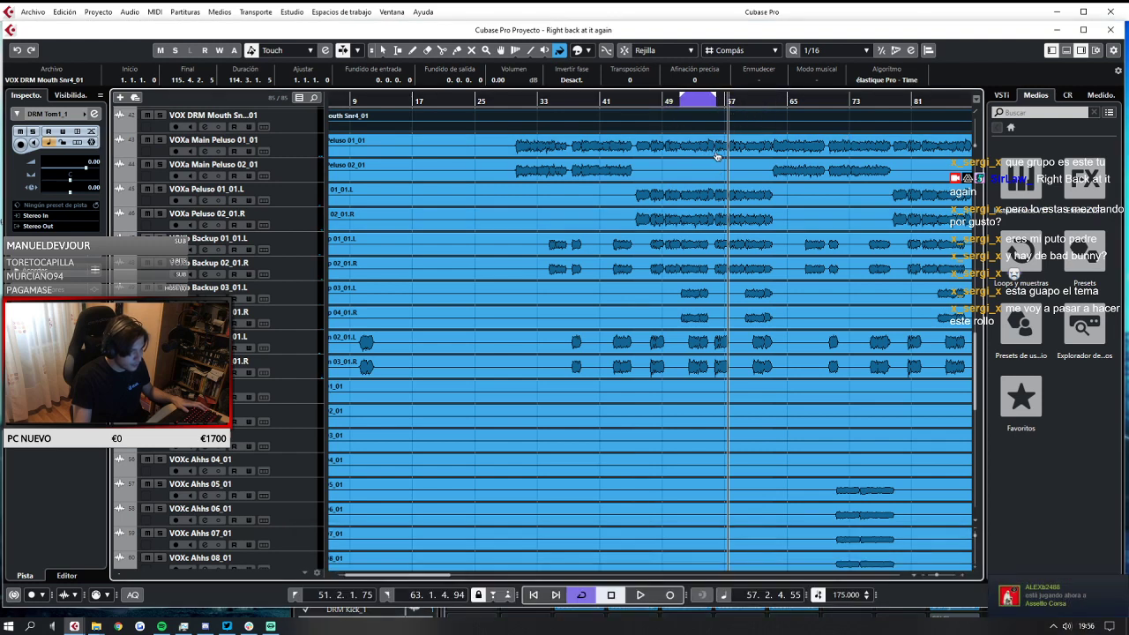
pyautogui.press('space')
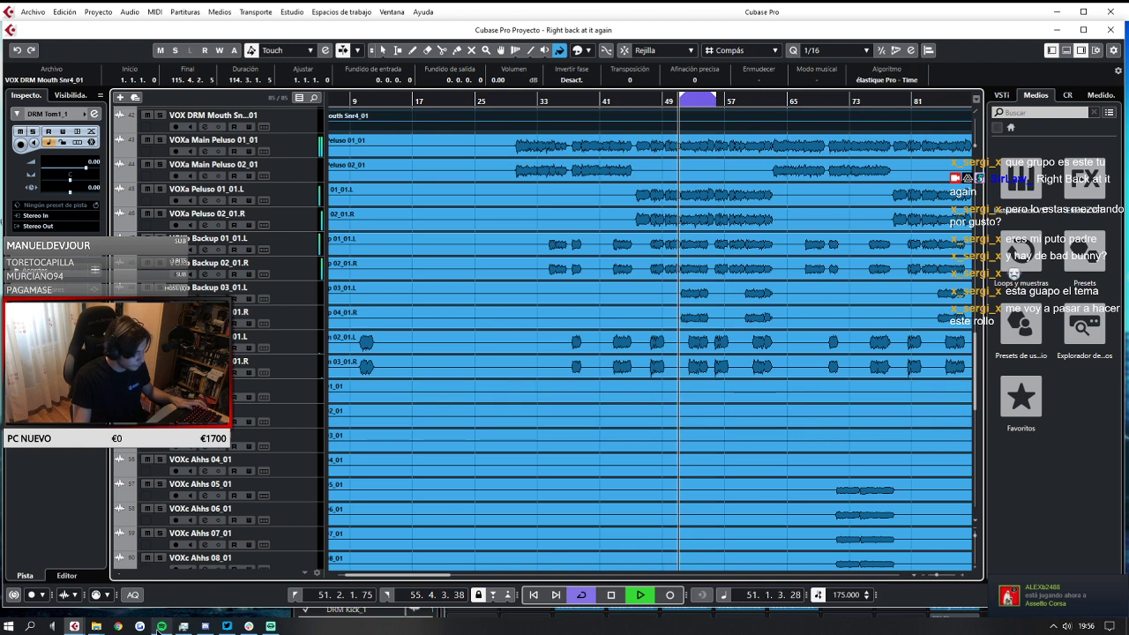
# Lower the faders of VOXb Backup 03_01.L and 04_01.R to -9.49 dB in the MixConsole during looped playback, and close it.
pyautogui.moveTo(74, 627)
pyautogui.click(181, 572)
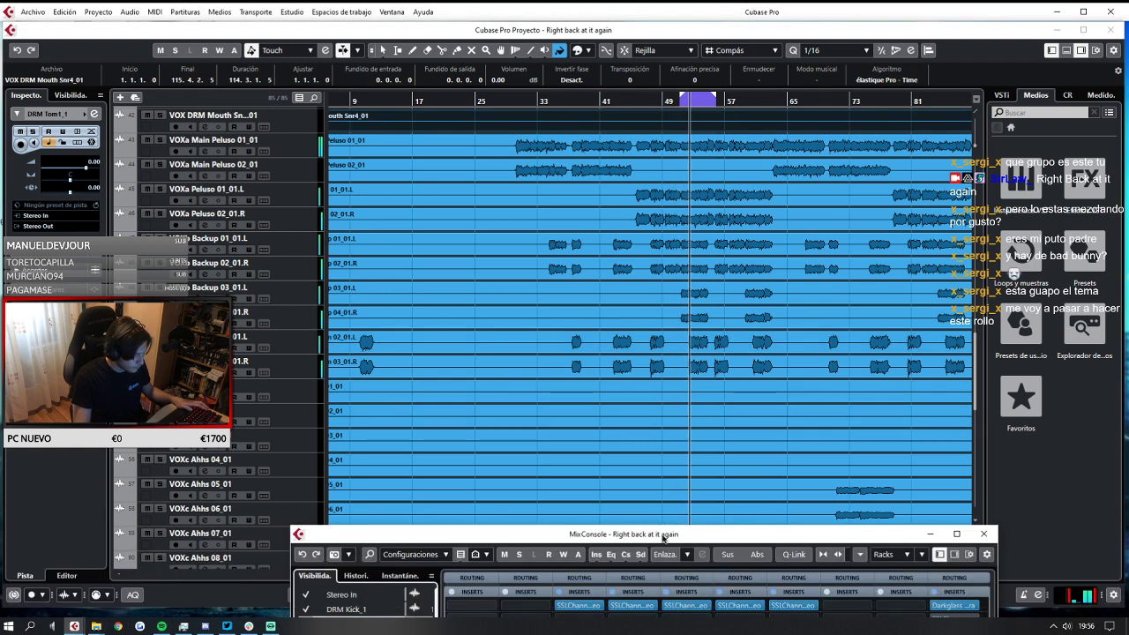
pyautogui.click(243, 289)
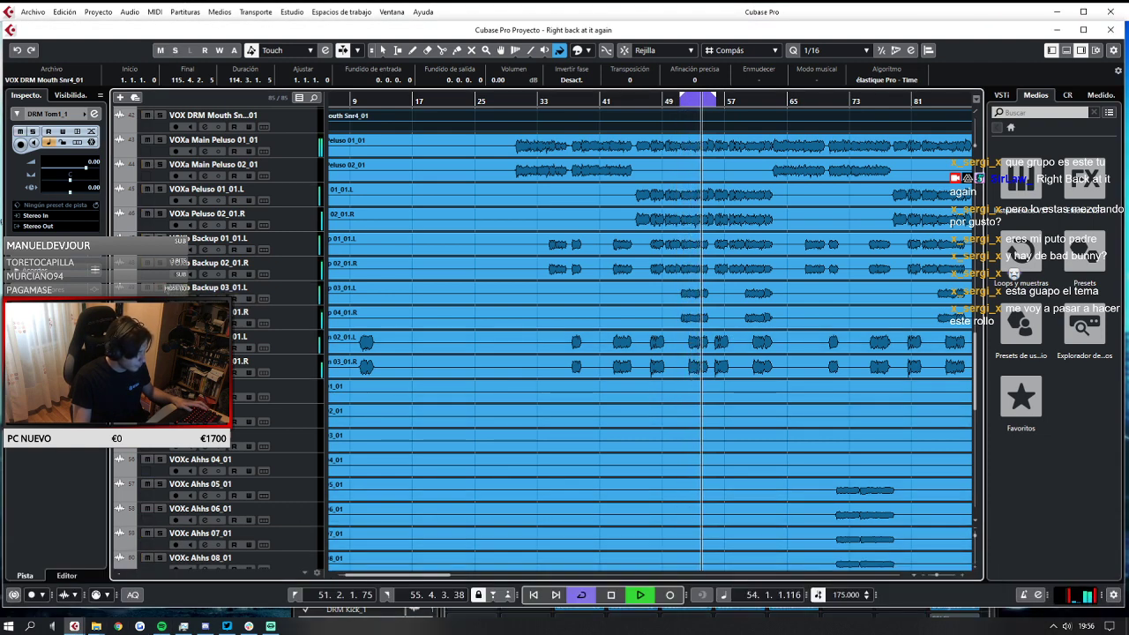
pyautogui.click(256, 289)
pyautogui.hotkey('alt', 'Tab')
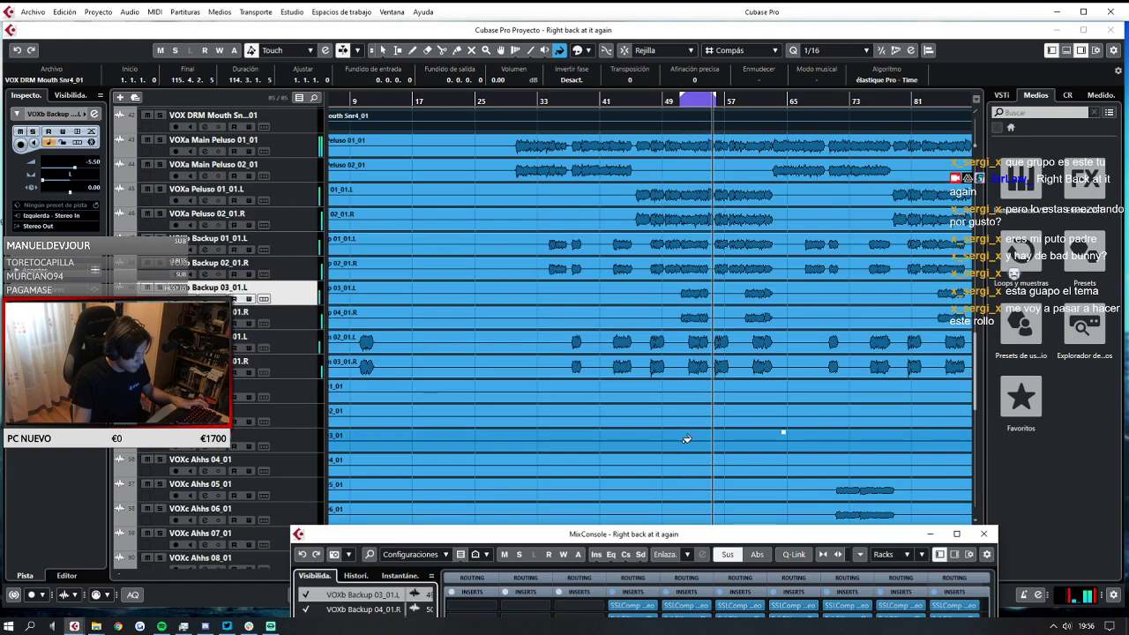
pyautogui.moveTo(686, 527); pyautogui.dragTo(688, 24)
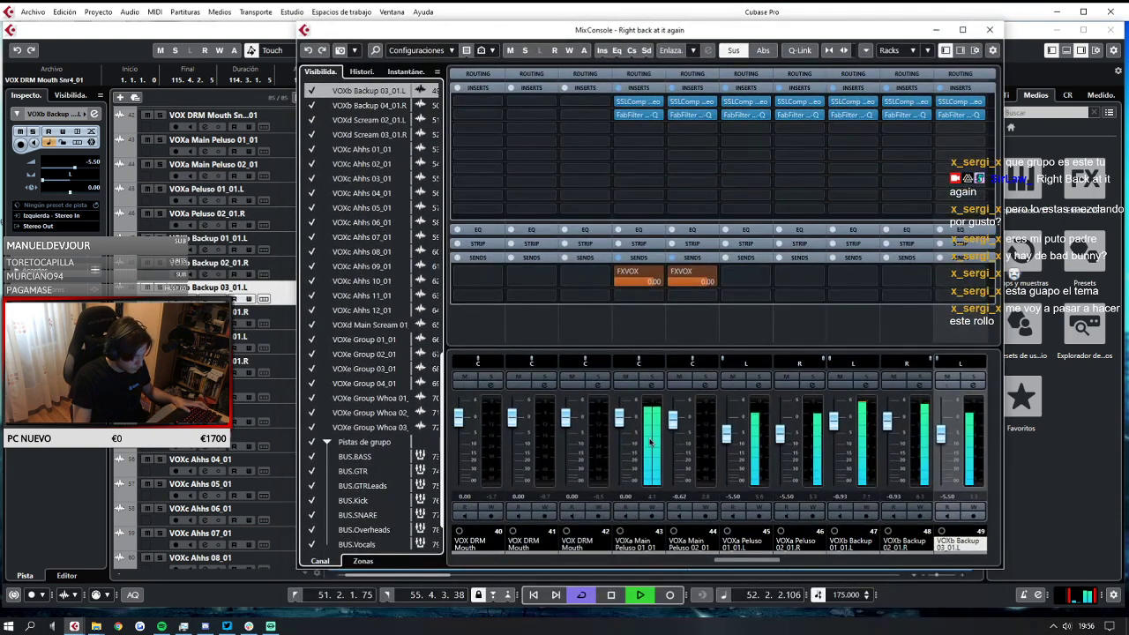
pyautogui.moveTo(940, 444); pyautogui.dragTo(940, 448)
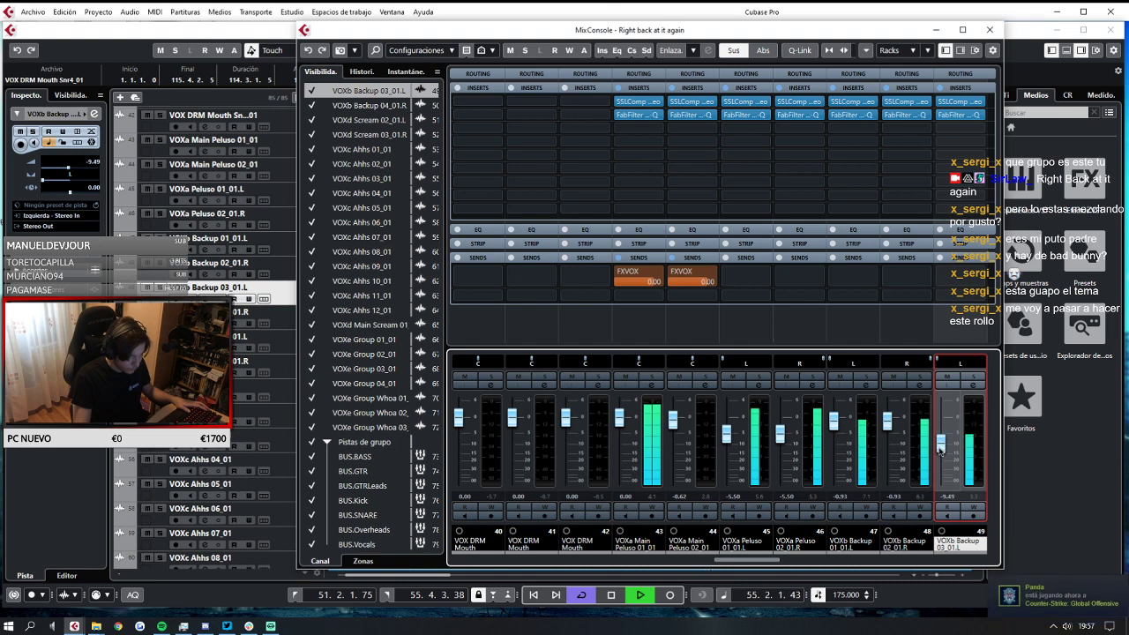
pyautogui.moveTo(760, 564); pyautogui.dragTo(772, 565)
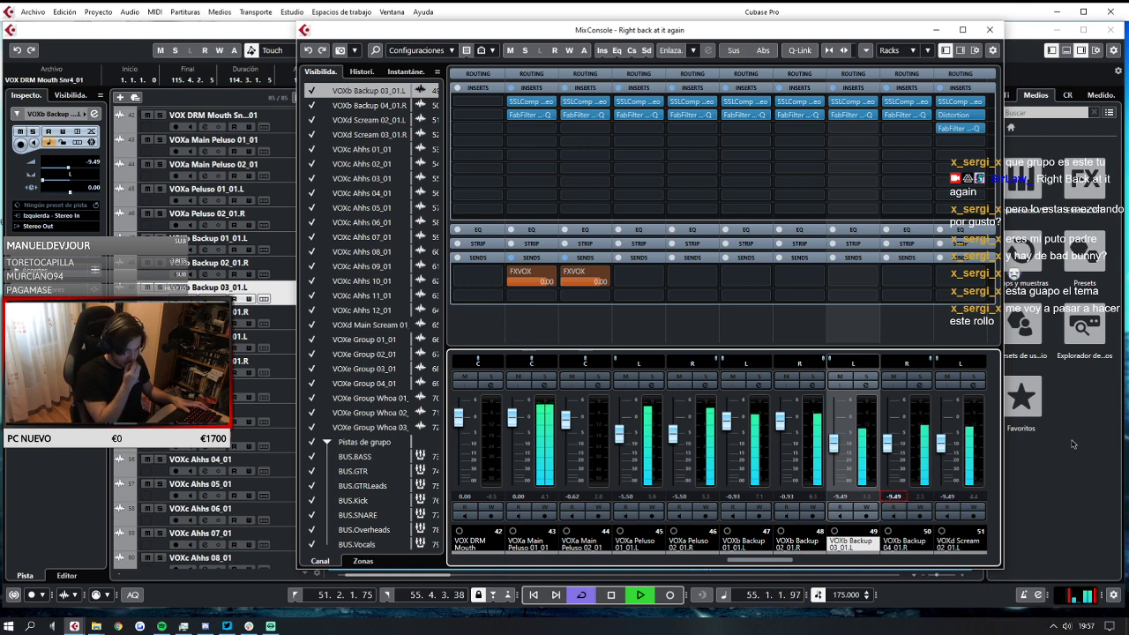
pyautogui.click(991, 31)
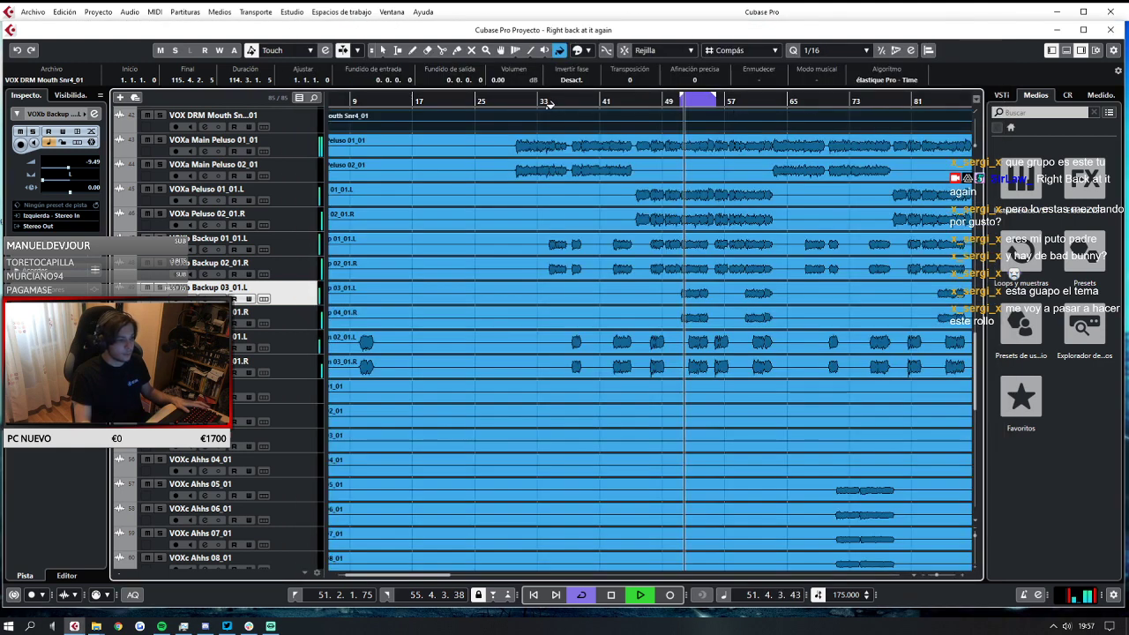
# Turn off the cycle and audition the full mix from about bar 30 and again from about bar 43.
pyautogui.click(611, 595)
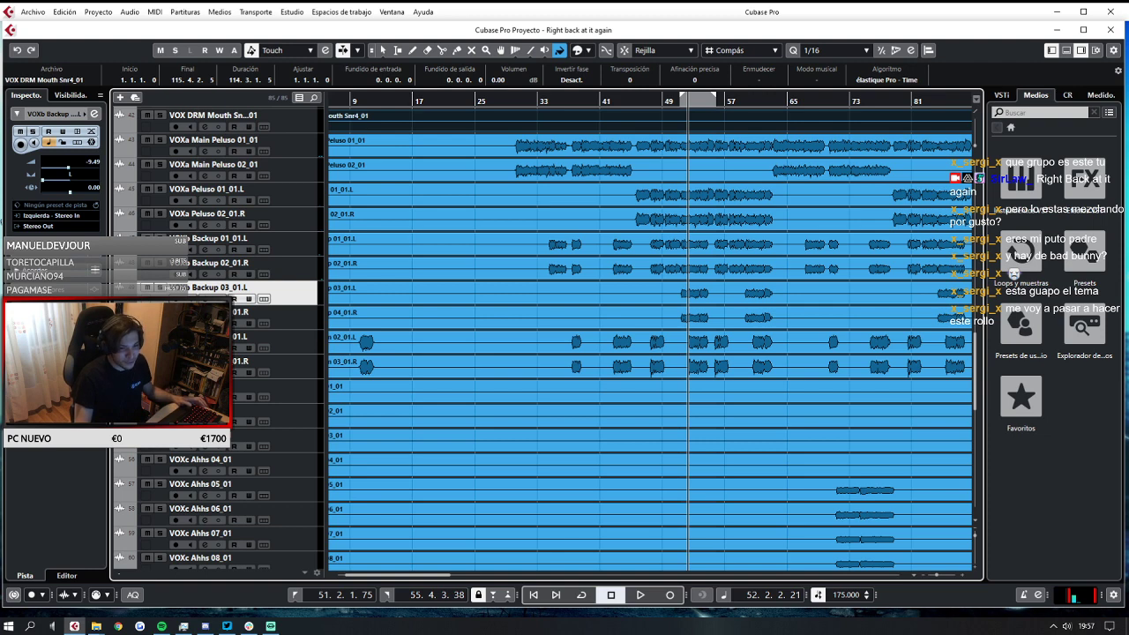
pyautogui.click(515, 103)
pyautogui.press('space')
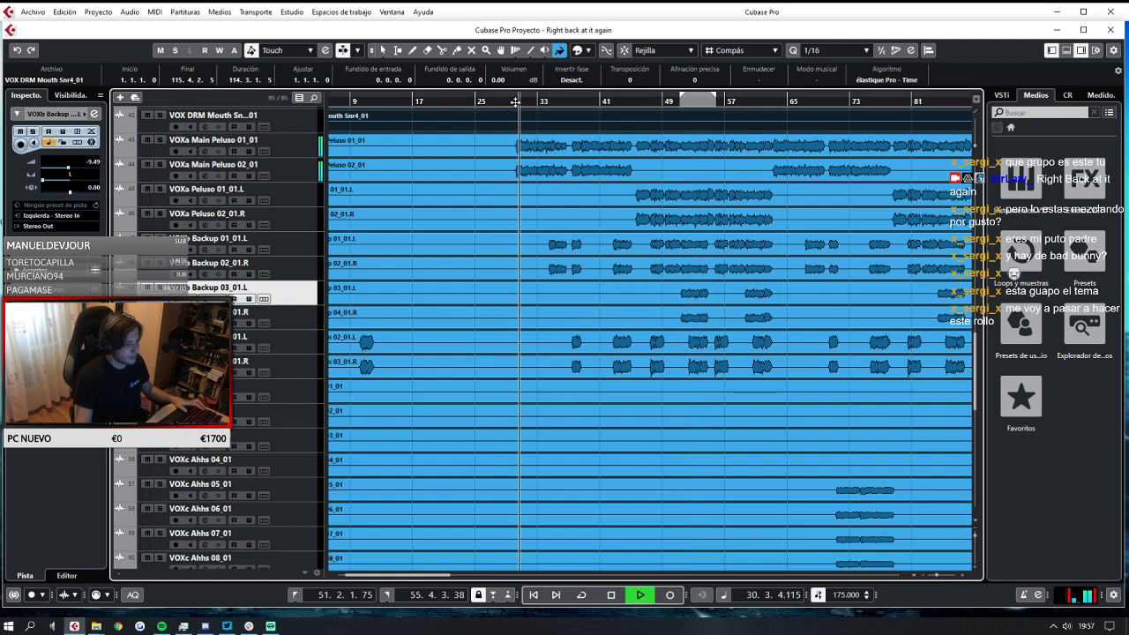
pyautogui.press('h')
pyautogui.click(522, 103)
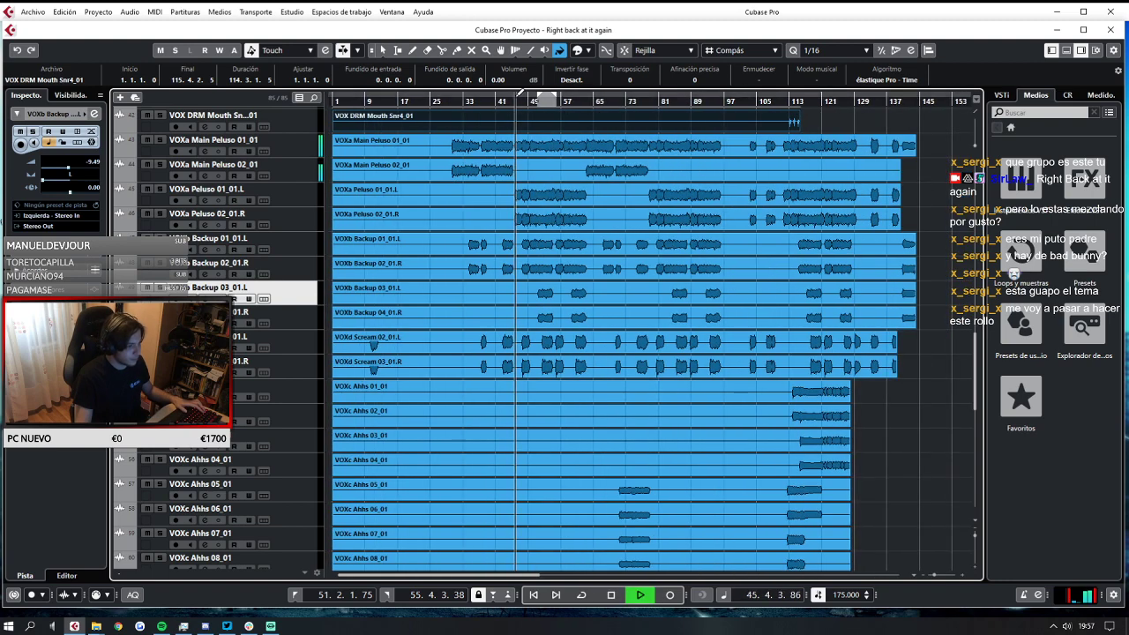
pyautogui.press('space')
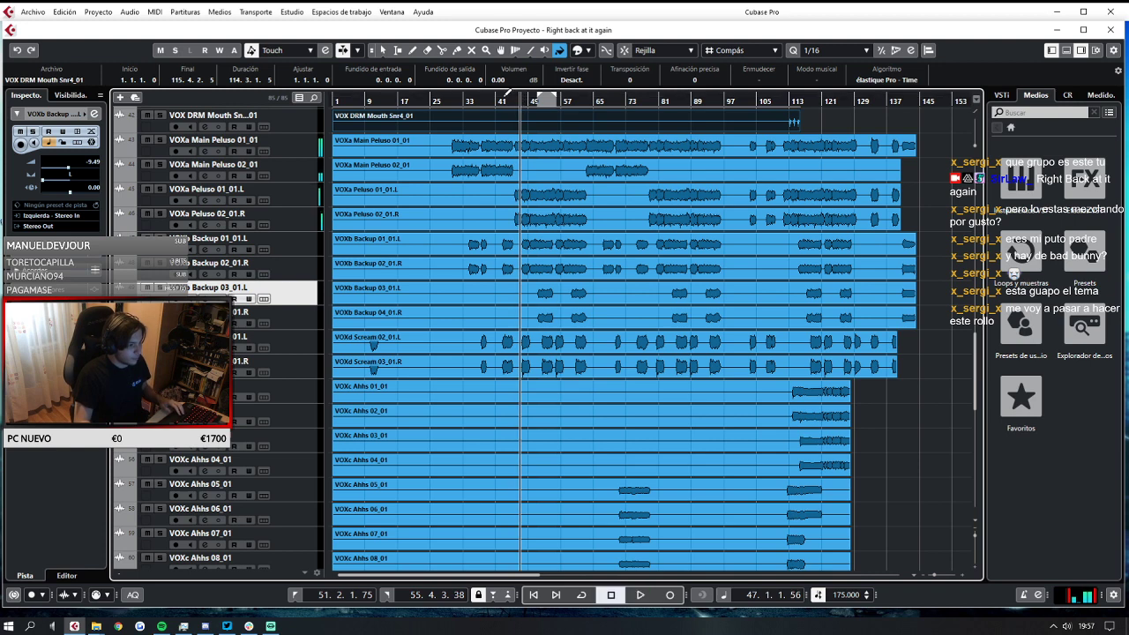
pyautogui.click(510, 103)
pyautogui.press('space')
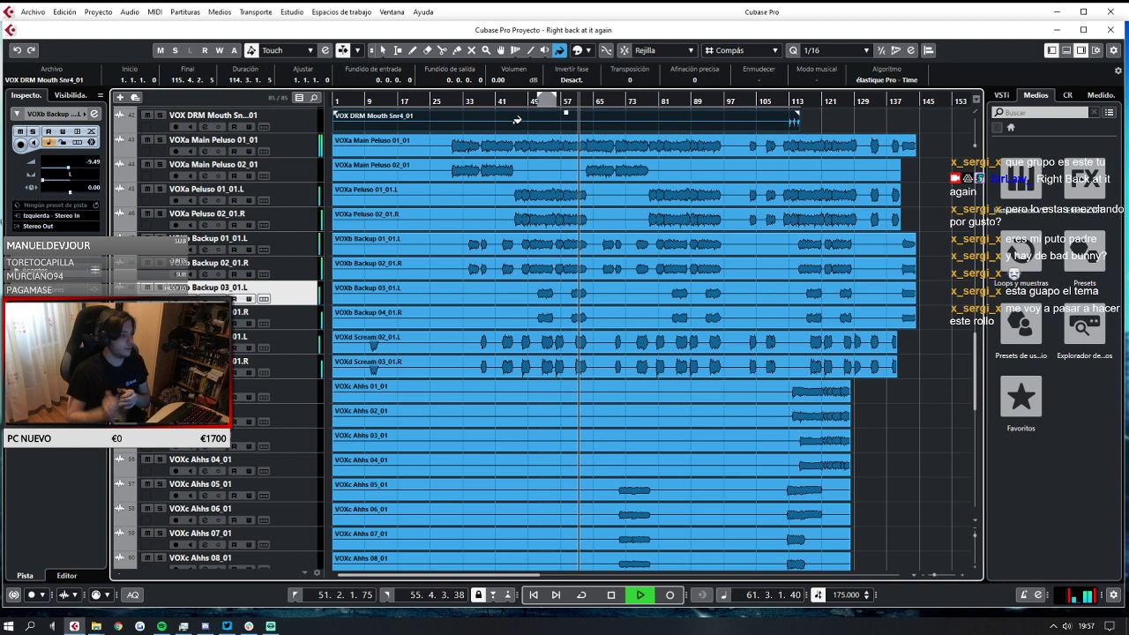
# Save the project and stop playback at the VOXc Ahhs phrase near bar 73.
pyautogui.click(33, 12)
pyautogui.click(63, 95)
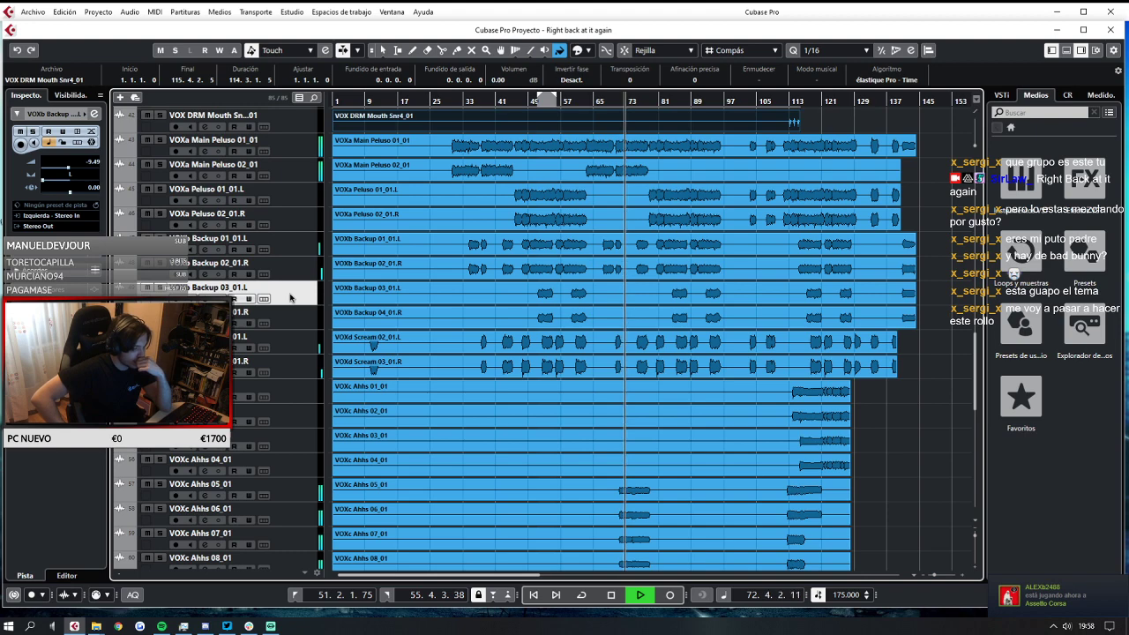
pyautogui.press('space')
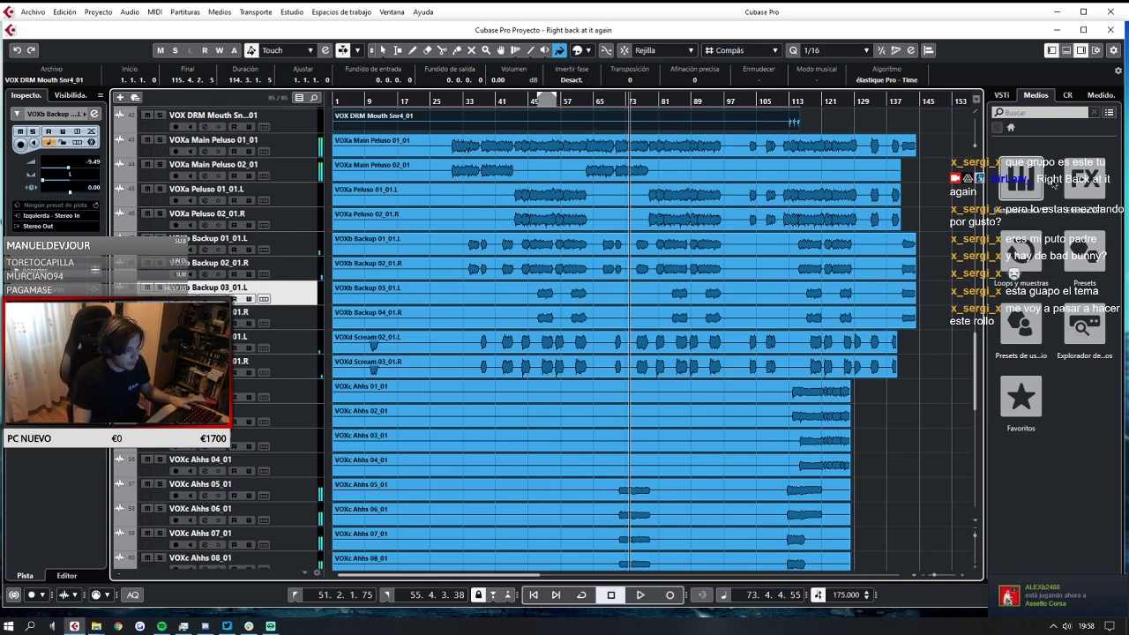
# Set the locators to 70.4.3.52 and 79.3.1.72 around the VOXc Ahhs 05 to 08 phrase and play those tracks soloed.
pyautogui.scroll(-5, 653, 291)
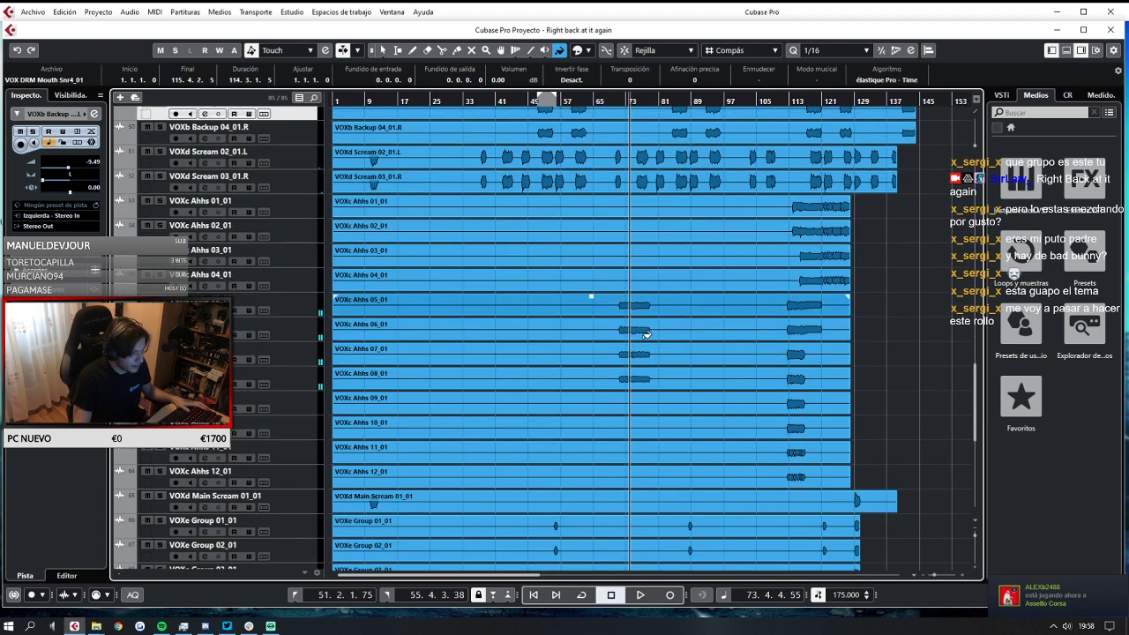
pyautogui.moveTo(614, 97)
pyautogui.mouseDown()
pyautogui.moveTo(609, 88)
pyautogui.moveTo(646, 105)
pyautogui.mouseUp()
pyautogui.scroll(4, 643, 156)
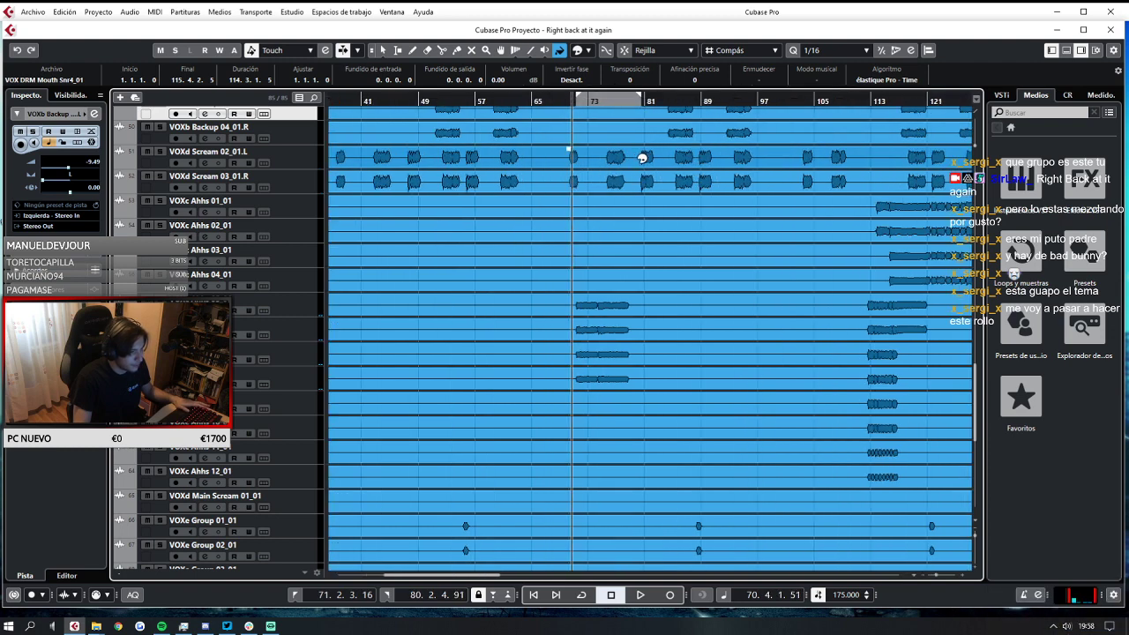
pyautogui.click(636, 98)
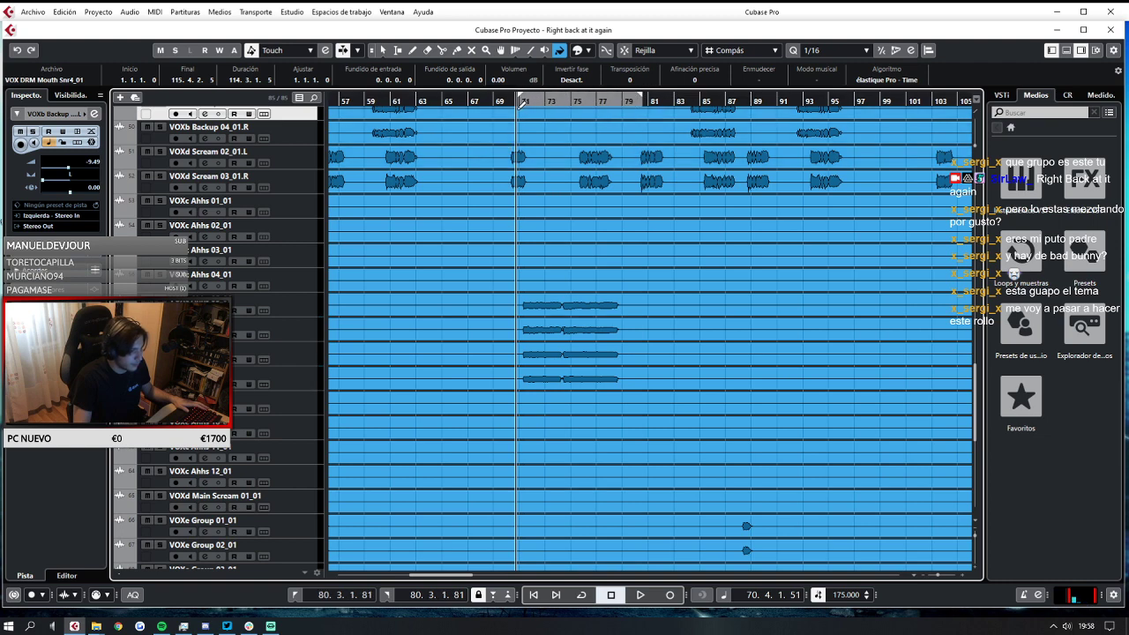
pyautogui.moveTo(642, 97); pyautogui.dragTo(629, 99)
pyautogui.press('space')
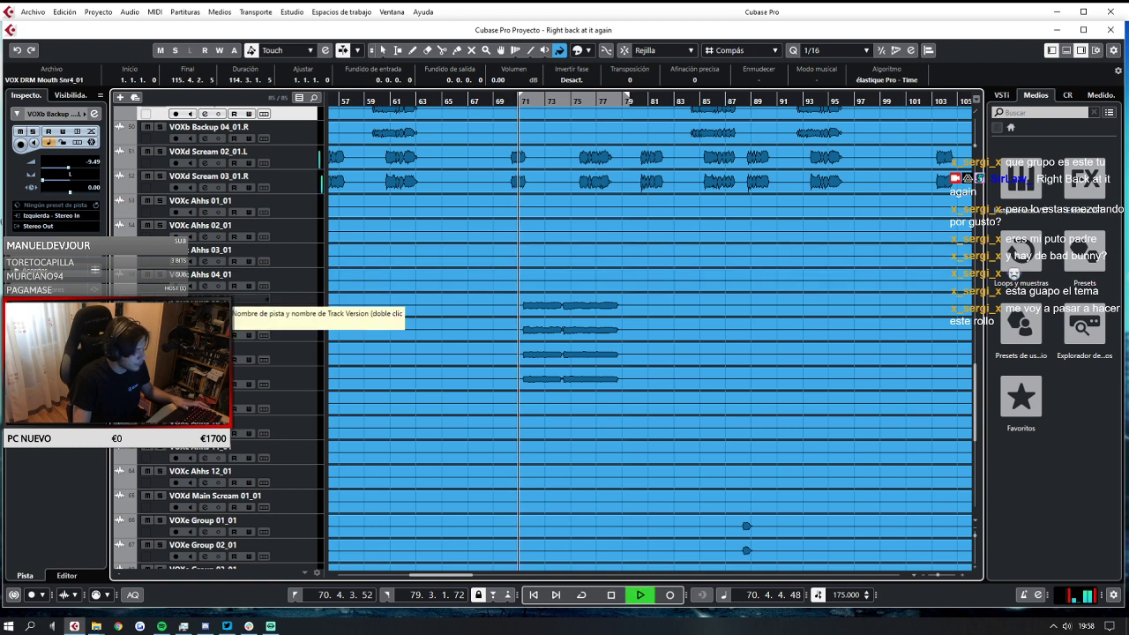
pyautogui.press('s')
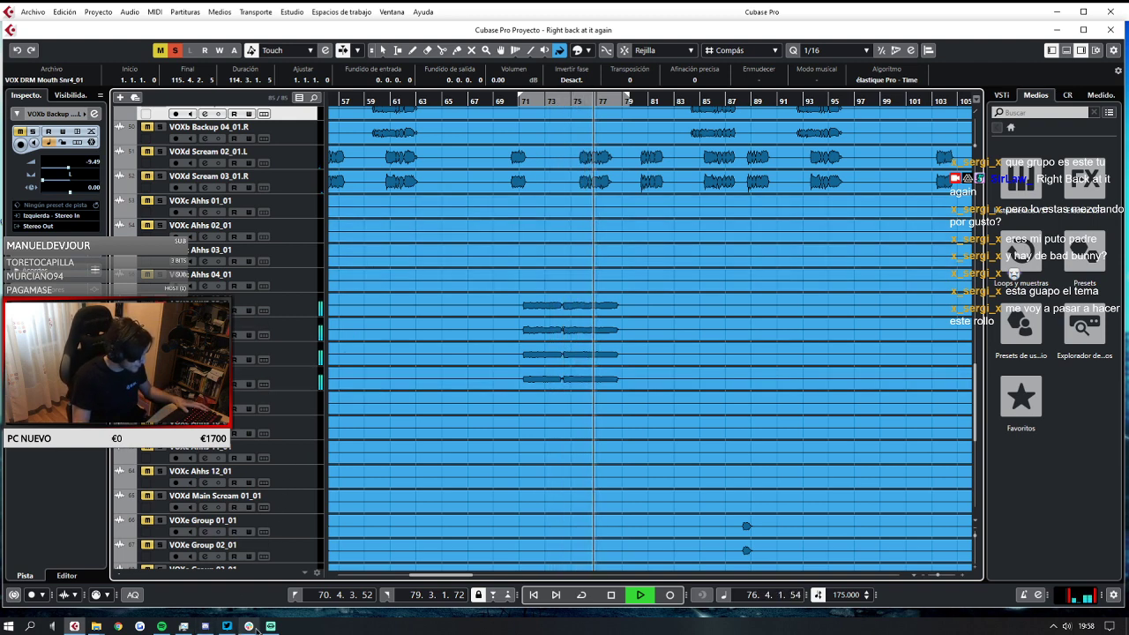
# Stop playback, check the vocal channels up to VOXc Ahhs 03_01 in the MixConsole, and minimize it.
pyautogui.press('space')
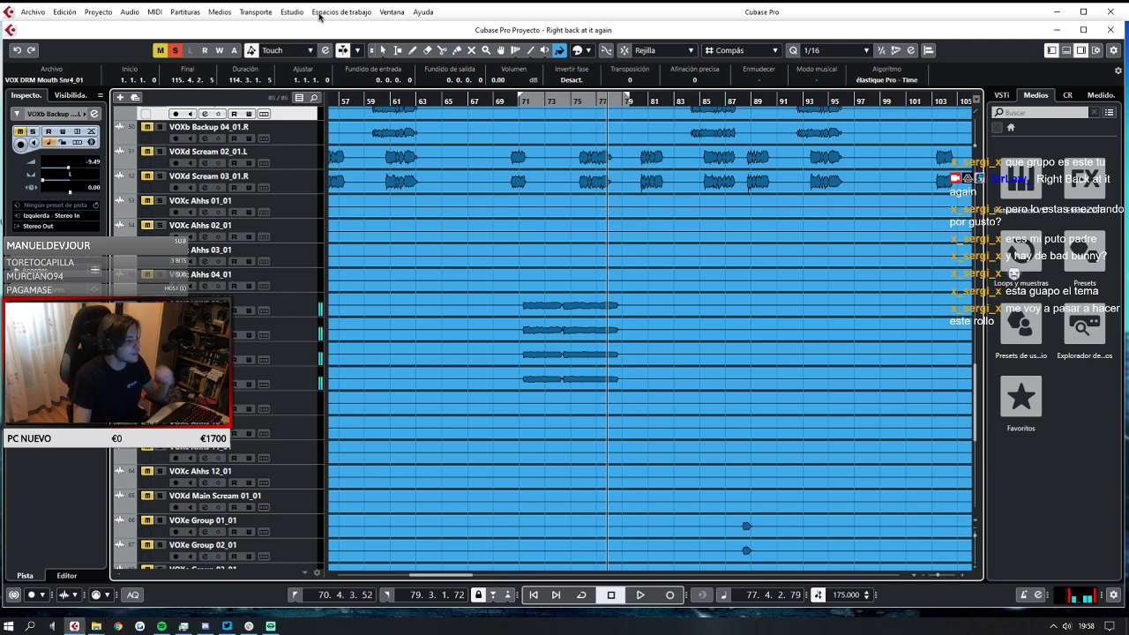
pyautogui.click(291, 11)
pyautogui.click(311, 42)
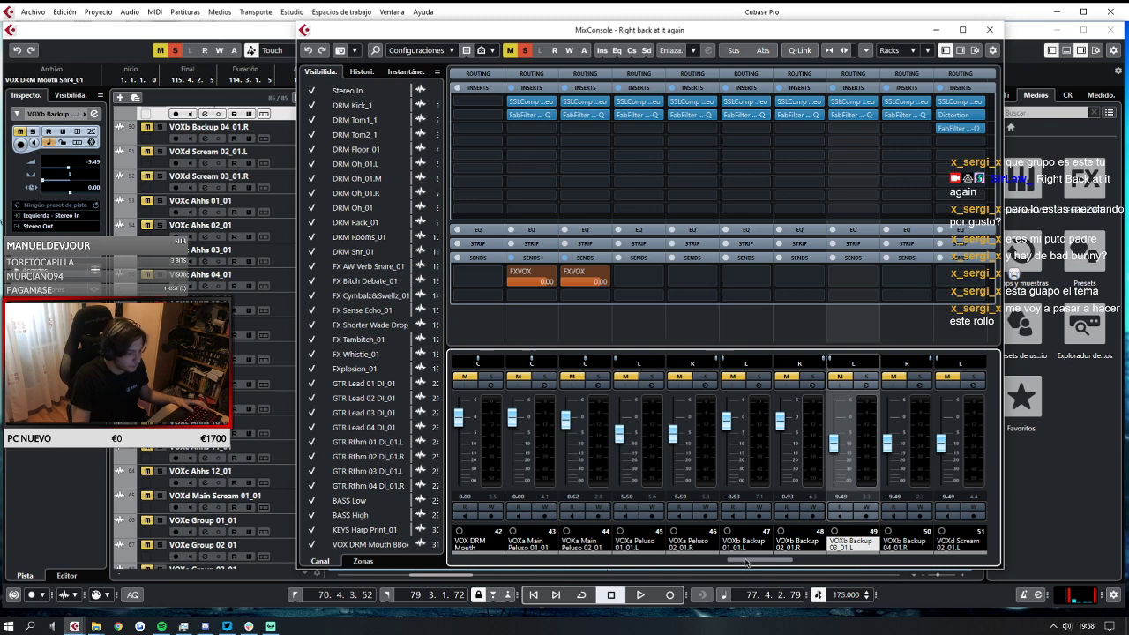
pyautogui.moveTo(747, 562); pyautogui.dragTo(776, 567)
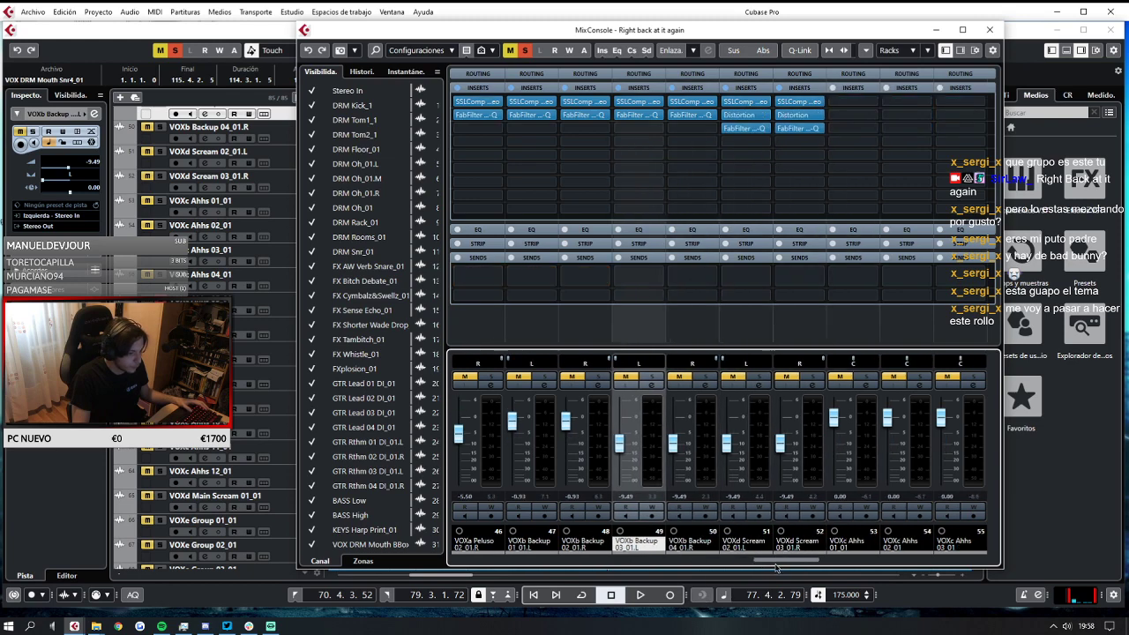
pyautogui.click(931, 28)
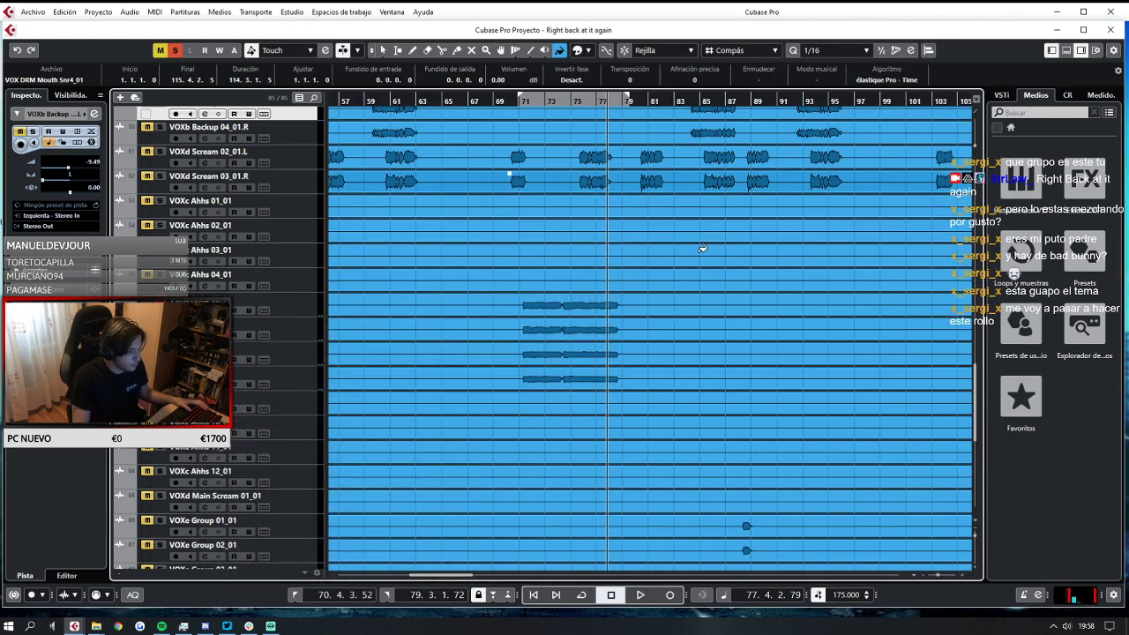
# Select the VOXc Ahhs 05 to 08 tracks and move them above VOXc Ahhs 01_01, directly below VOXd Scream 03_01.R.
pyautogui.click(312, 310)
pyautogui.keyDown('ctrl'); pyautogui.click(305, 335); pyautogui.keyUp('ctrl')
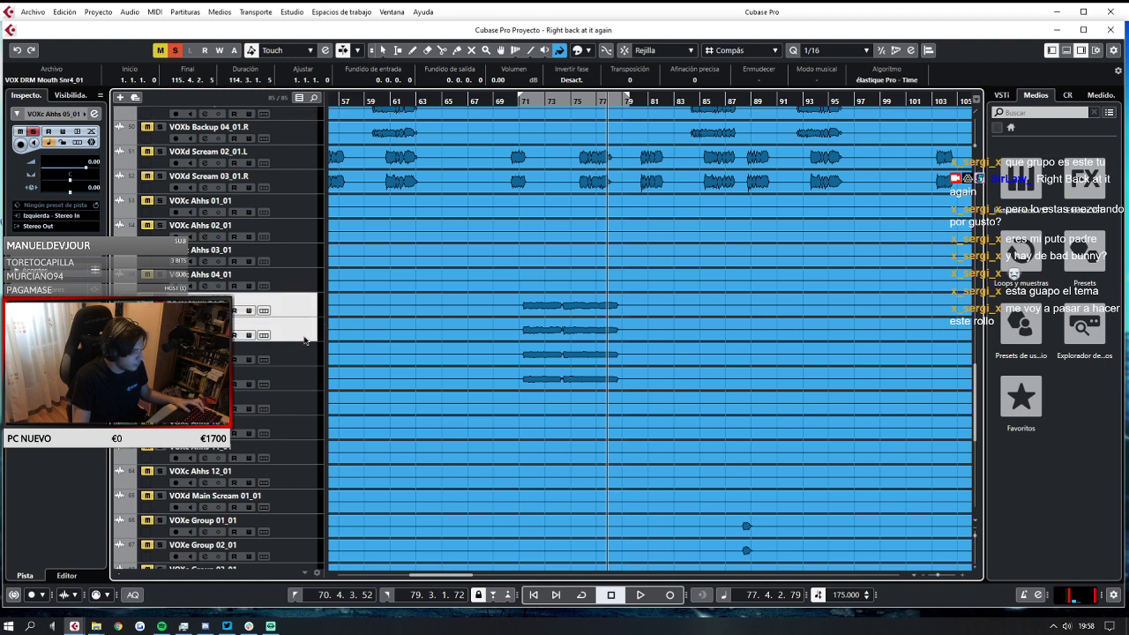
pyautogui.keyDown('ctrl'); pyautogui.click(302, 350); pyautogui.keyUp('ctrl')
pyautogui.keyDown('ctrl'); pyautogui.click(296, 378); pyautogui.keyUp('ctrl')
pyautogui.moveTo(296, 222); pyautogui.dragTo(298, 222)
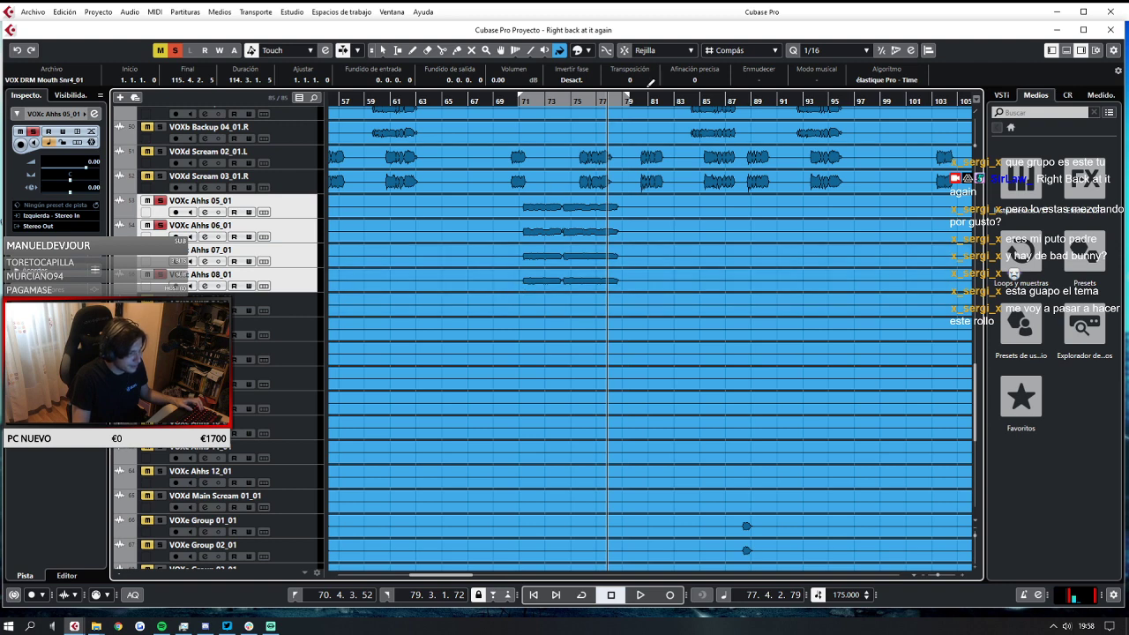
# Turn on the cycle between the locators and audition the soloed VOXc Ahhs 05 to 08 phrase.
pyautogui.scroll(-3, 468, 160)
pyautogui.press('space')
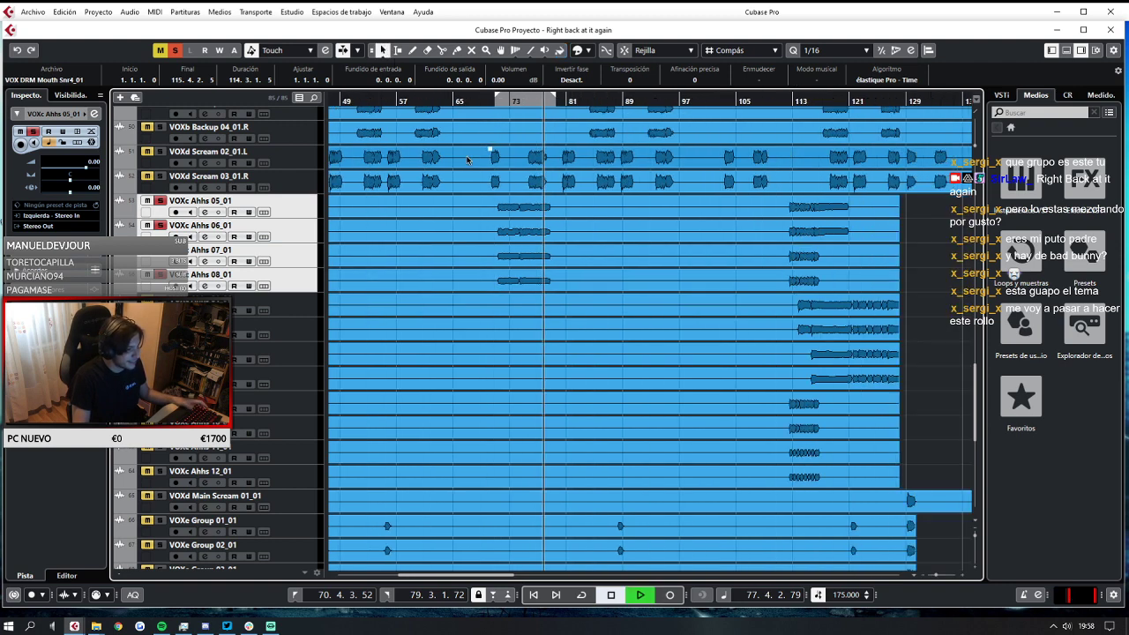
pyautogui.press('space')
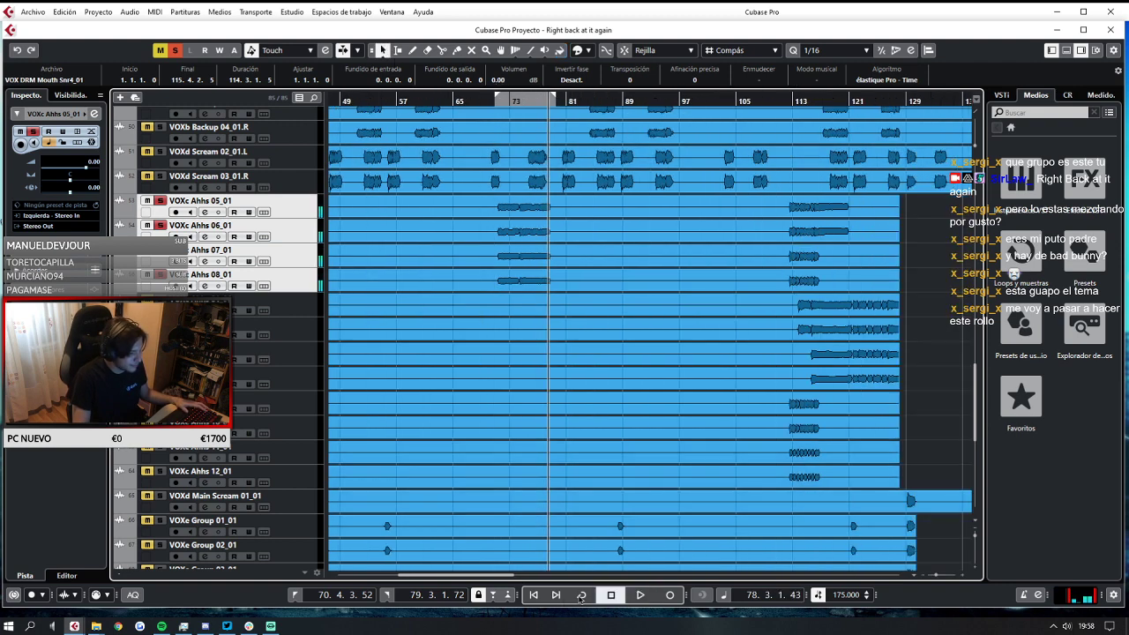
pyautogui.click(581, 595)
pyautogui.press('space')
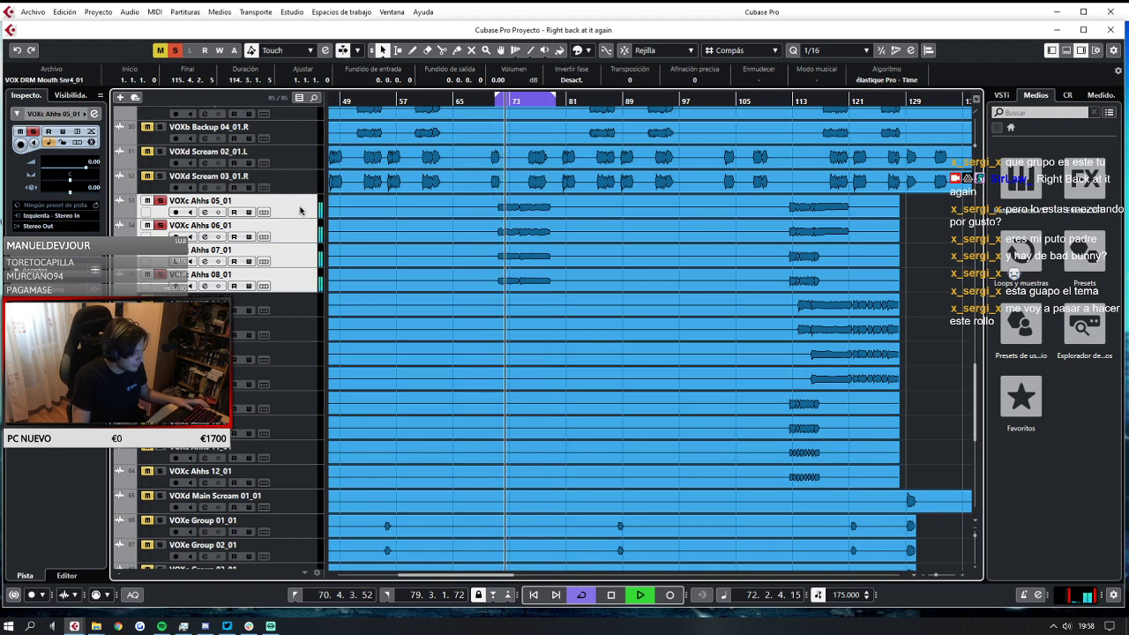
pyautogui.press('space')
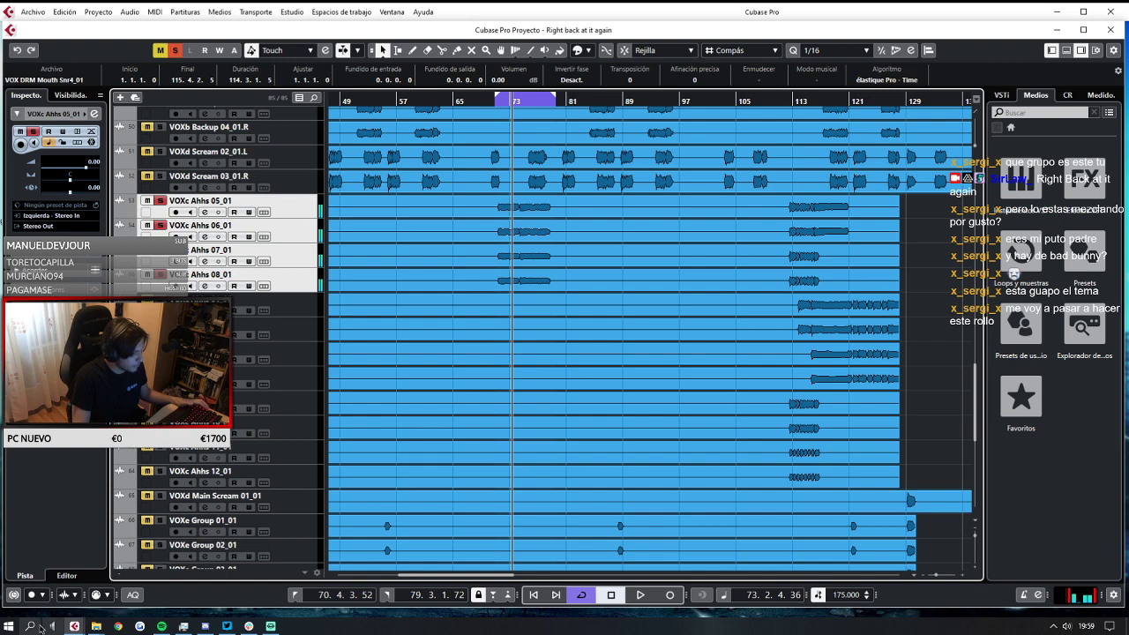
# Copy the SSLComp and FabFilter Pro-Q inserts from neighbouring vocal channels onto VOXc Ahhs 05 to 08 in the MixConsole, and audition the soloed phrase.
pyautogui.moveTo(70, 627)
pyautogui.click(188, 538)
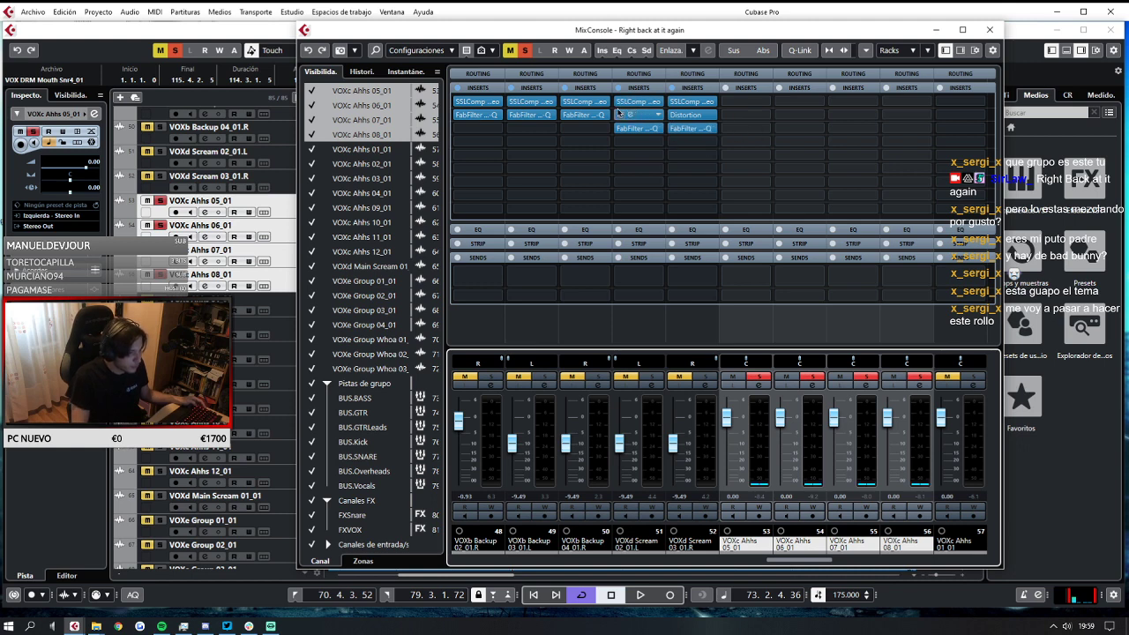
pyautogui.moveTo(587, 106); pyautogui.dragTo(881, 106)
pyautogui.moveTo(640, 130); pyautogui.dragTo(745, 116)
pyautogui.moveTo(584, 118); pyautogui.dragTo(892, 117)
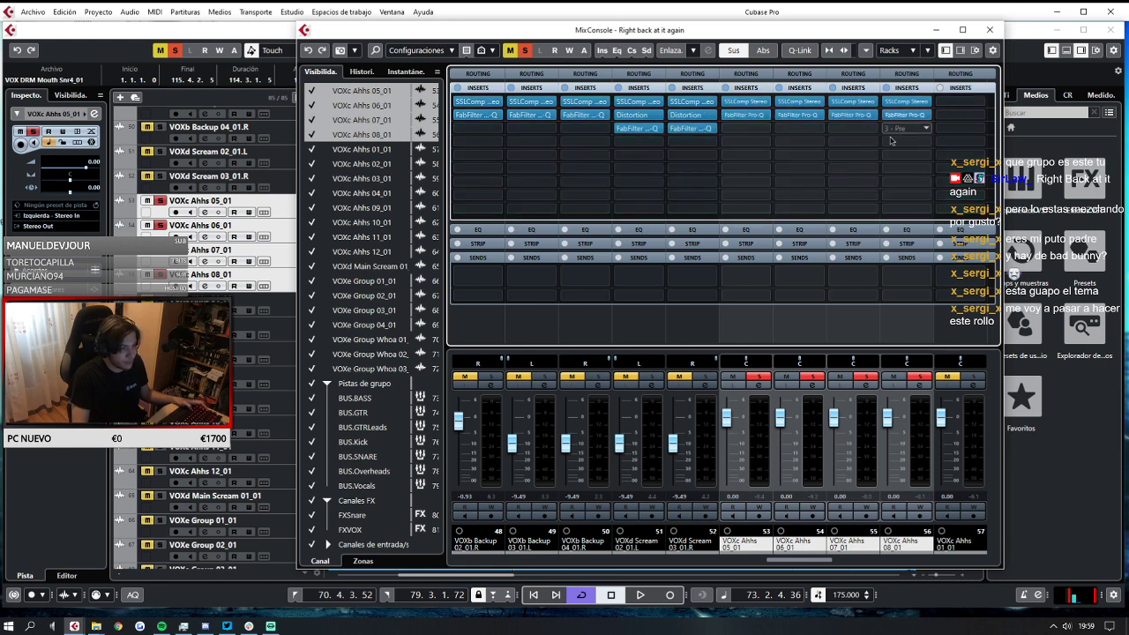
pyautogui.click(989, 29)
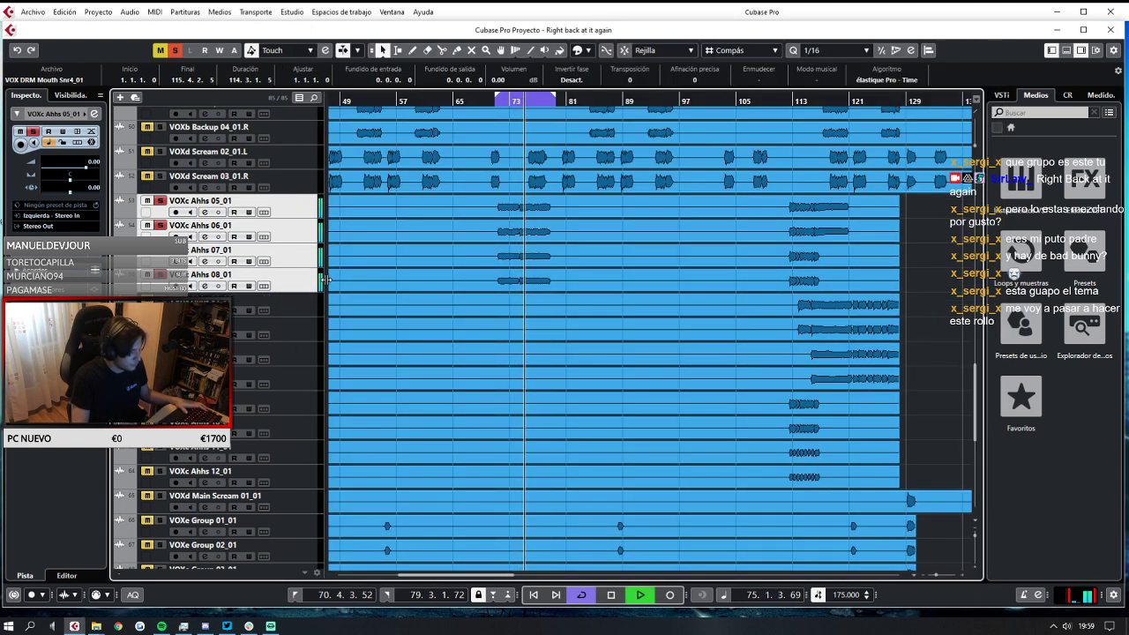
pyautogui.press('space')
pyautogui.scroll(-3, 270, 399)
pyautogui.scroll(-4, 212, 499)
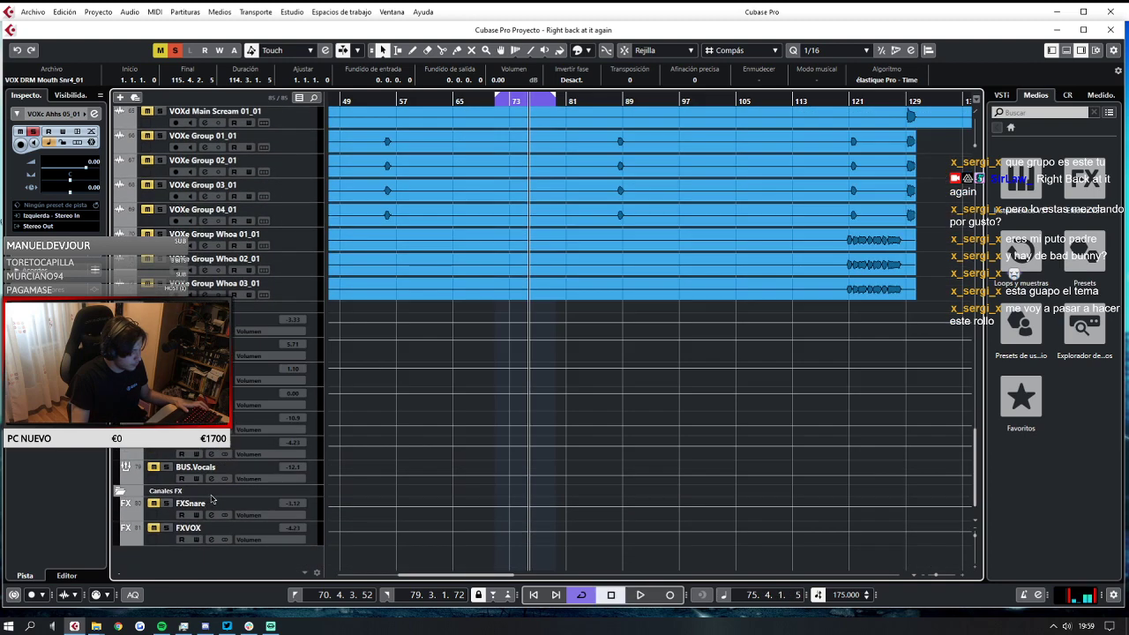
pyautogui.rightClick(209, 568)
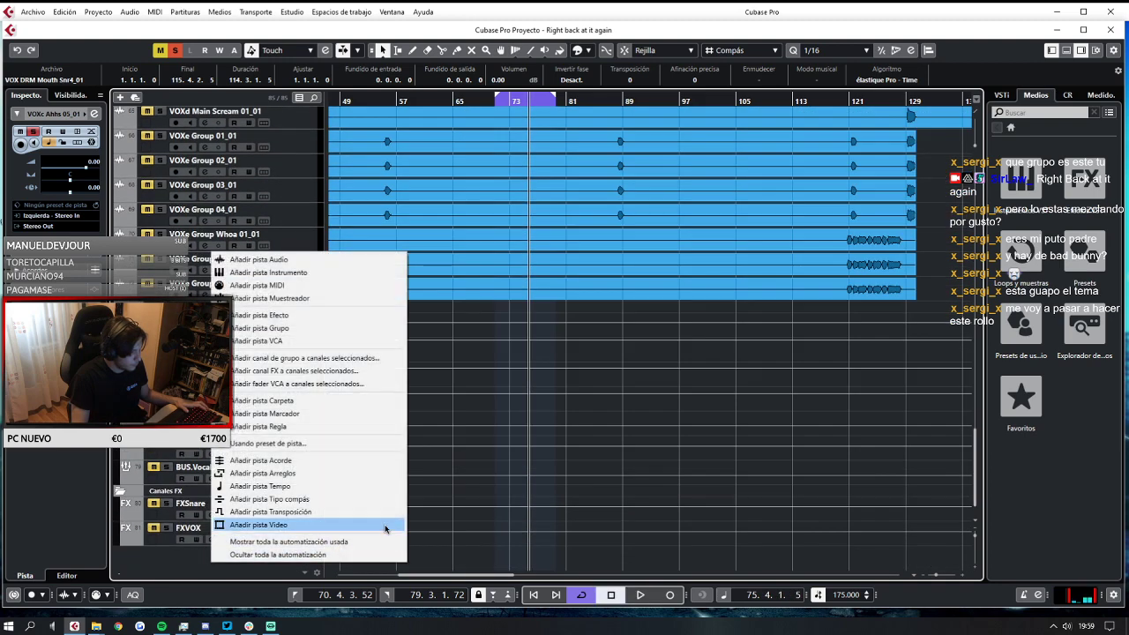
pyautogui.click(215, 577)
pyautogui.scroll(5, 310, 503)
pyautogui.scroll(4, 310, 504)
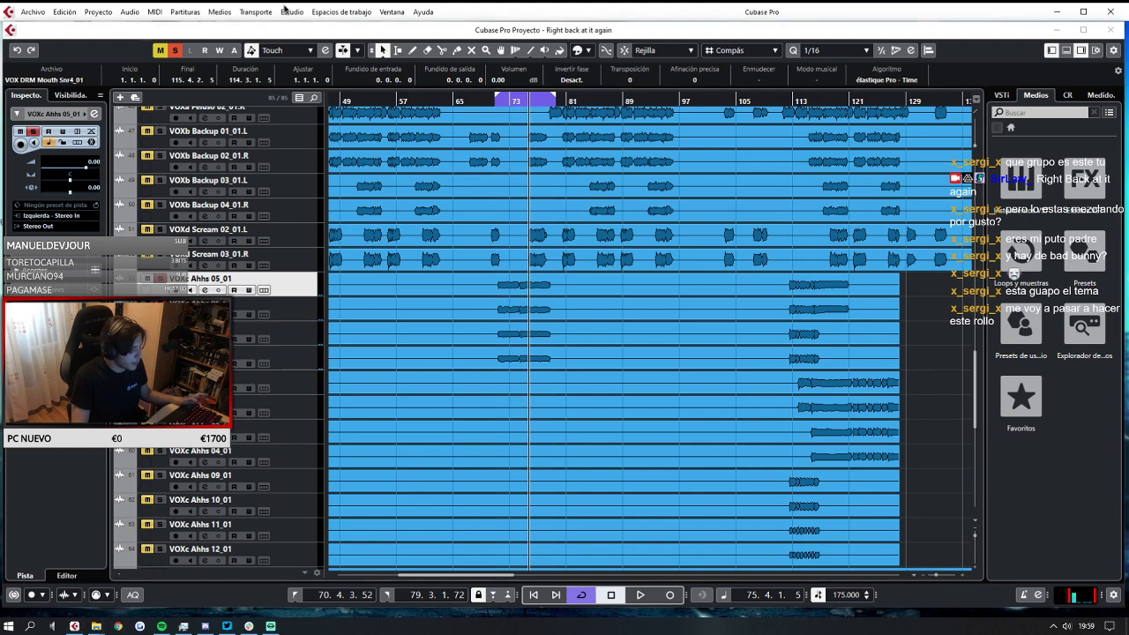
# Lower the faders of VOXc Ahhs 05 to 08 to -5.23 dB in the MixConsole and close it.
pyautogui.click(286, 11)
pyautogui.click(306, 42)
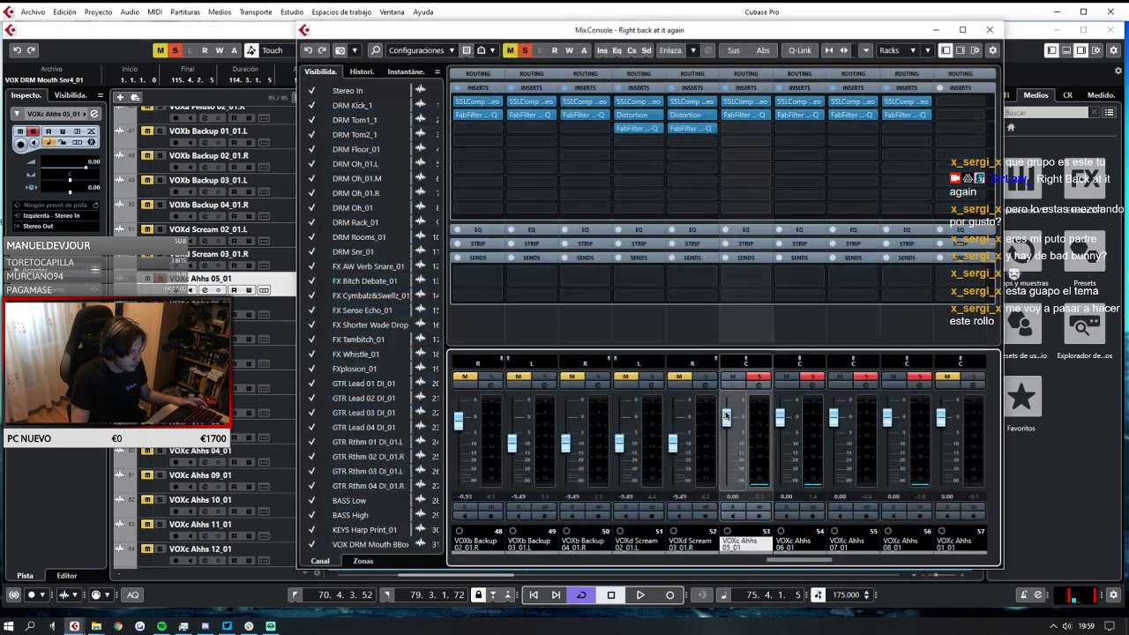
pyautogui.scroll(-1, 730, 439)
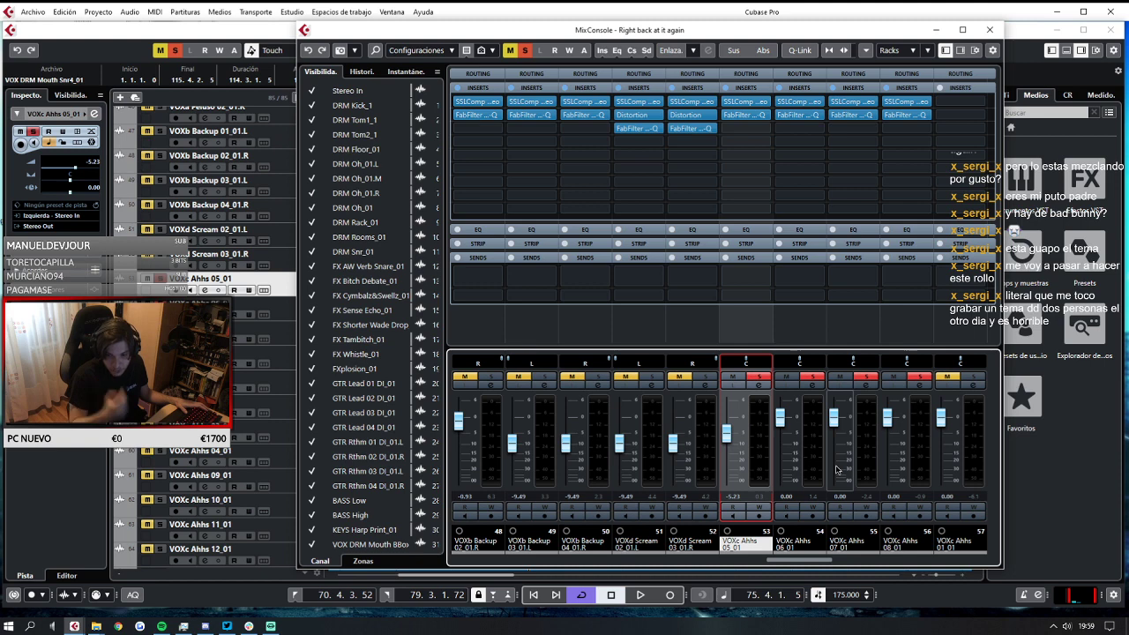
pyautogui.click(790, 499)
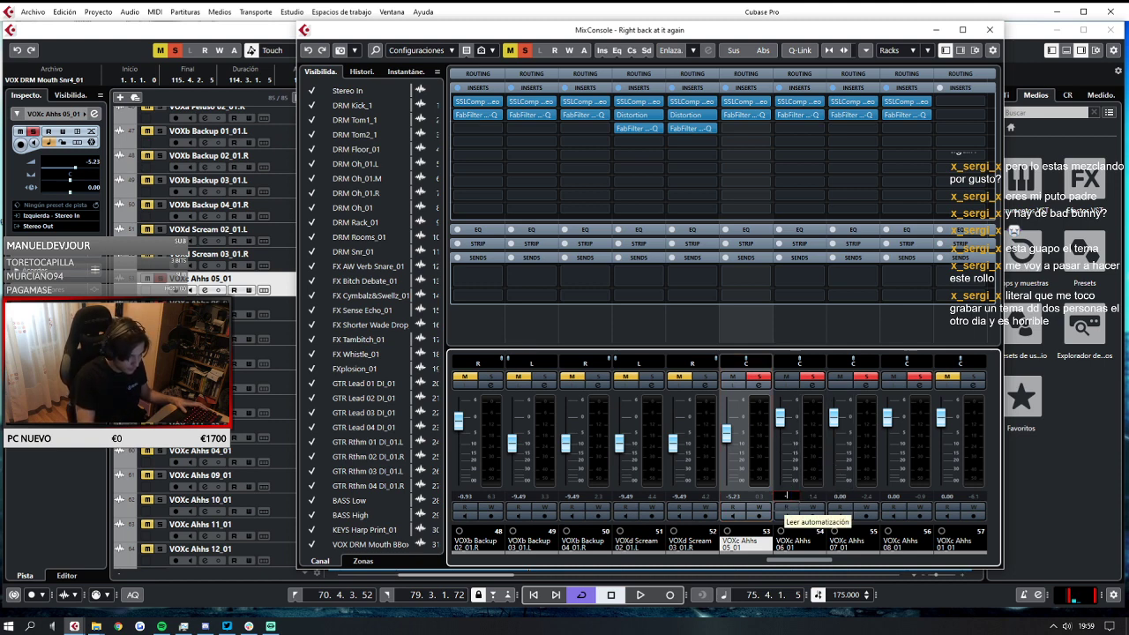
pyautogui.press('Return')
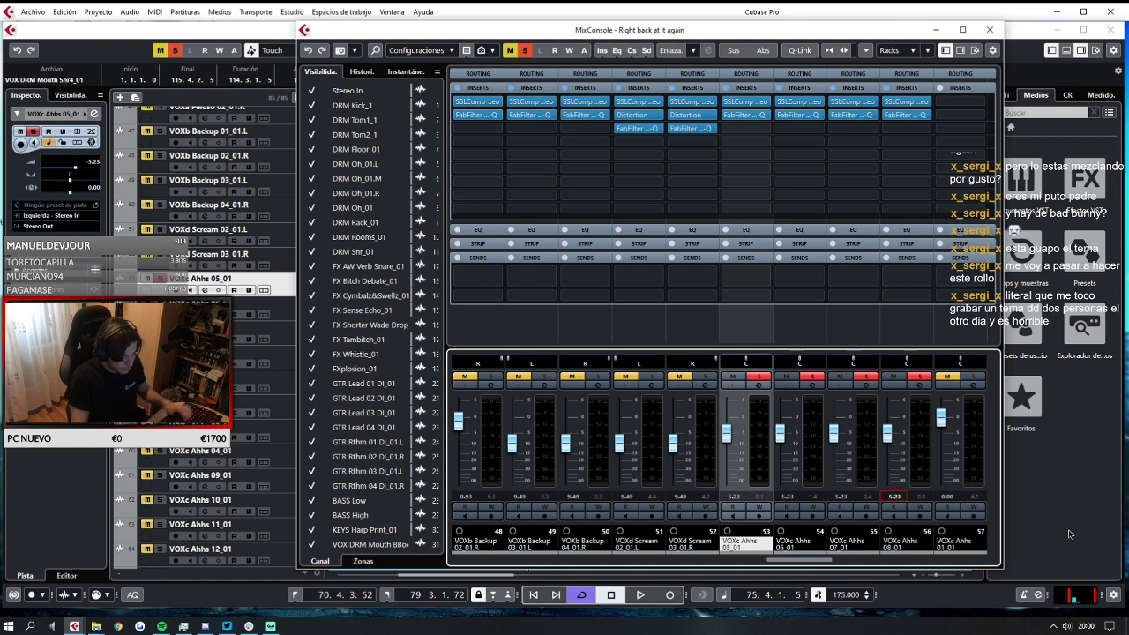
pyautogui.click(989, 29)
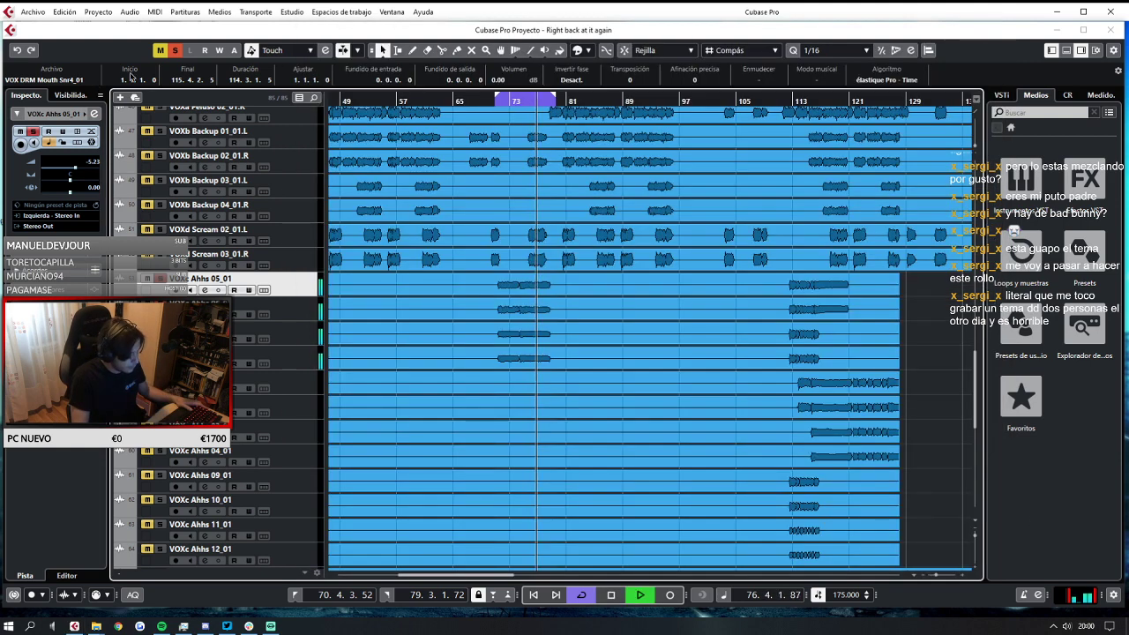
# Audition the Ahhs phrase in the full mix and lower the VOXc Ahhs 05 to 08 faders to -9.76 dB.
pyautogui.click(476, 101)
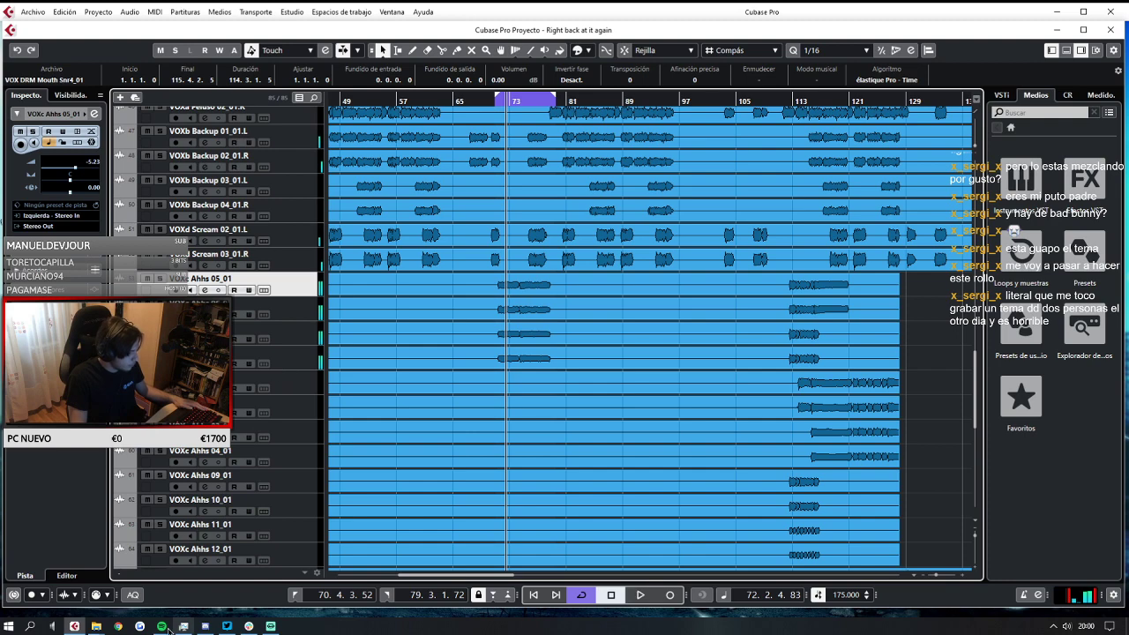
pyautogui.click(284, 12)
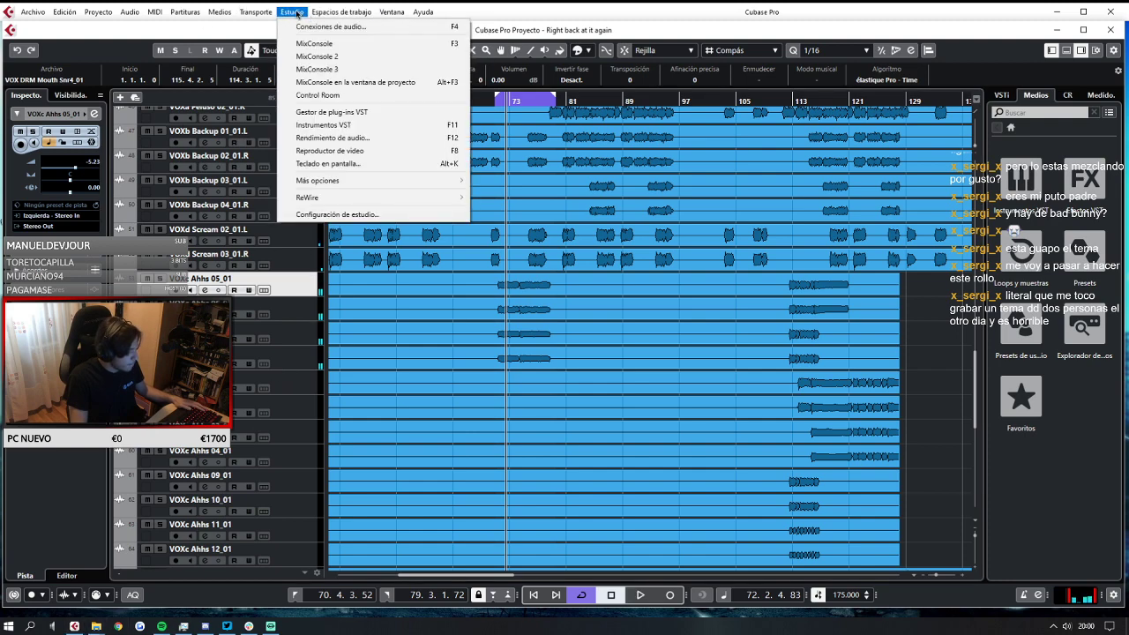
pyautogui.click(305, 43)
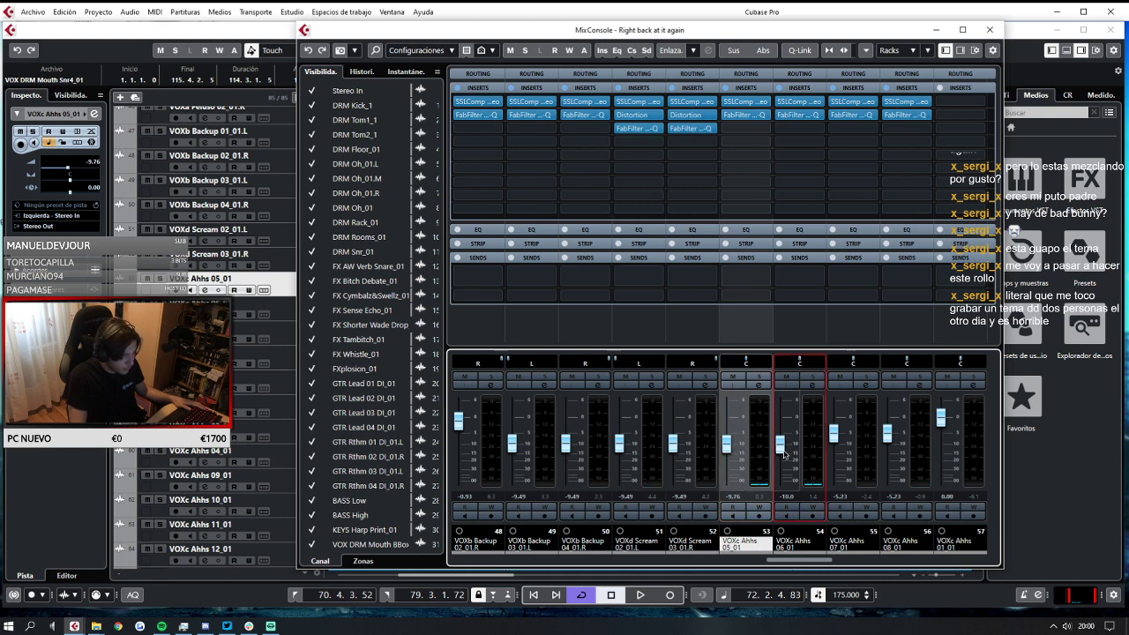
pyautogui.moveTo(834, 441); pyautogui.dragTo(836, 447)
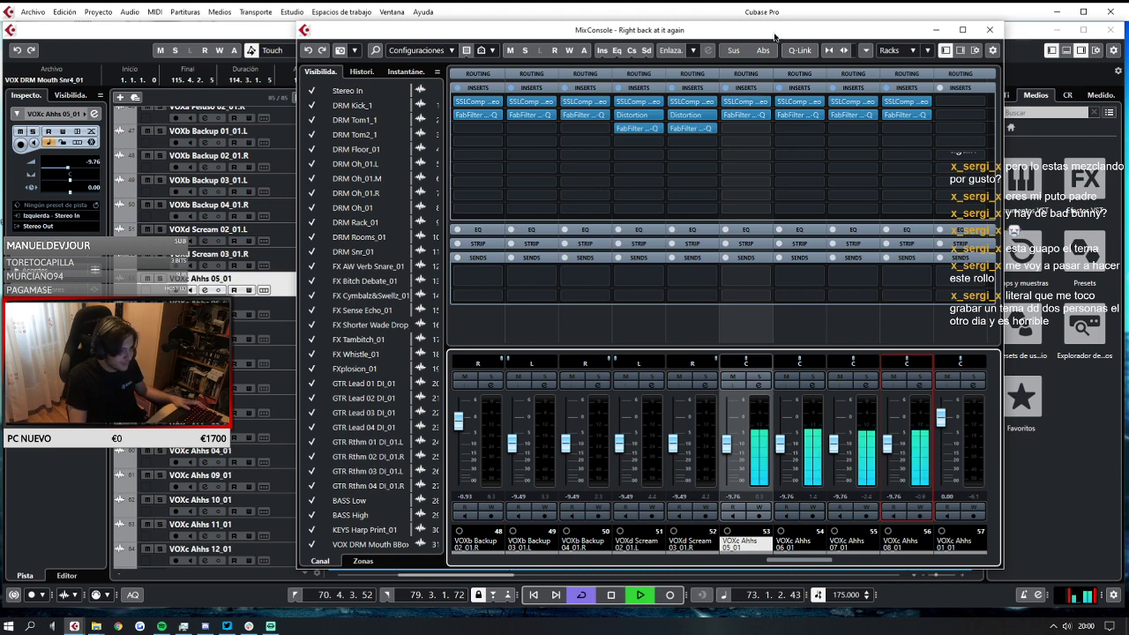
# Move the MixConsole window off the arrangement during looped playback of the full mix, and put it away.
pyautogui.moveTo(774, 37); pyautogui.dragTo(863, 492)
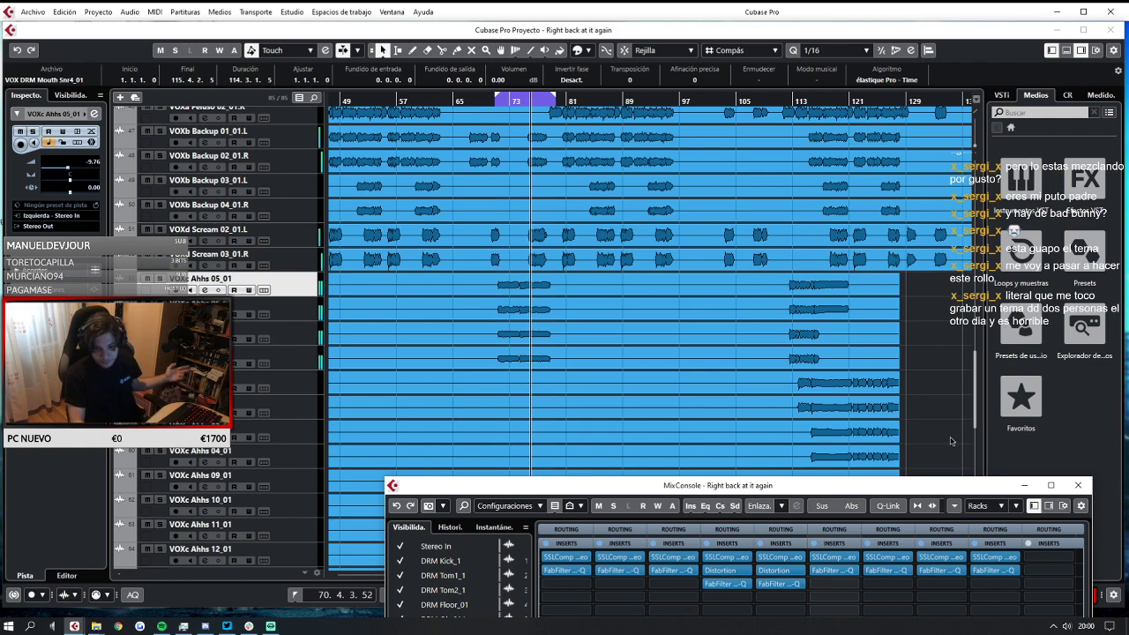
pyautogui.moveTo(873, 493); pyautogui.dragTo(854, 180)
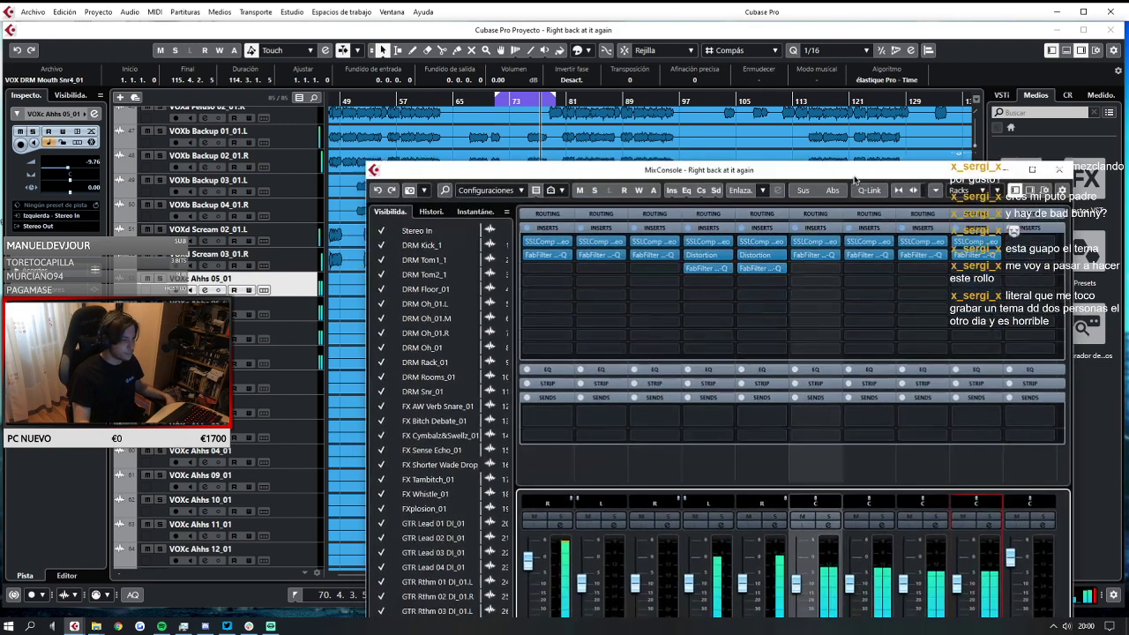
pyautogui.moveTo(587, 177); pyautogui.dragTo(609, 1)
pyautogui.click(1083, 12)
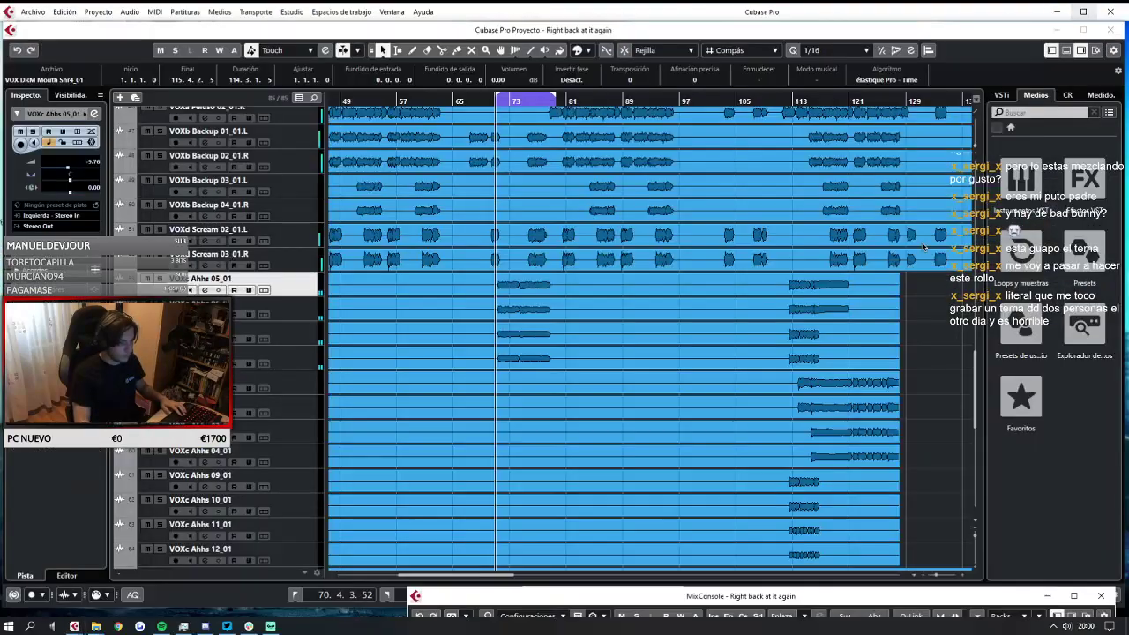
pyautogui.moveTo(635, 591); pyautogui.dragTo(564, 29)
# Turn off the cycle and play the full mix from about bar 45.
pyautogui.click(582, 601)
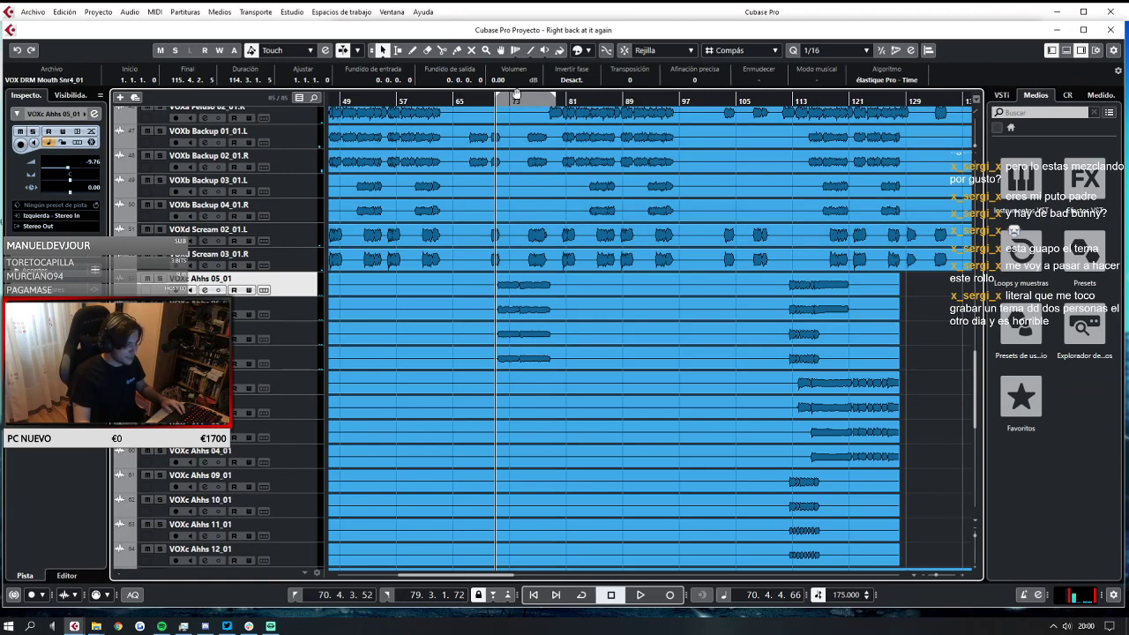
pyautogui.scroll(-3, 459, 145)
pyautogui.click(394, 98)
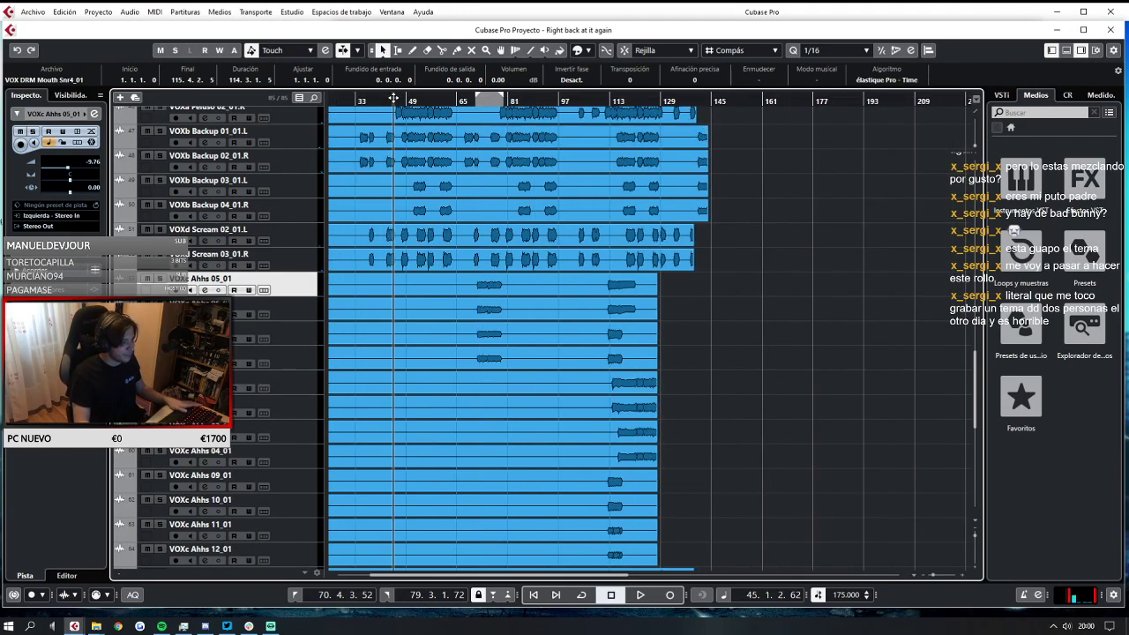
pyautogui.press('space')
# Save the project while the full mix keeps playing.
pyautogui.click(41, 12)
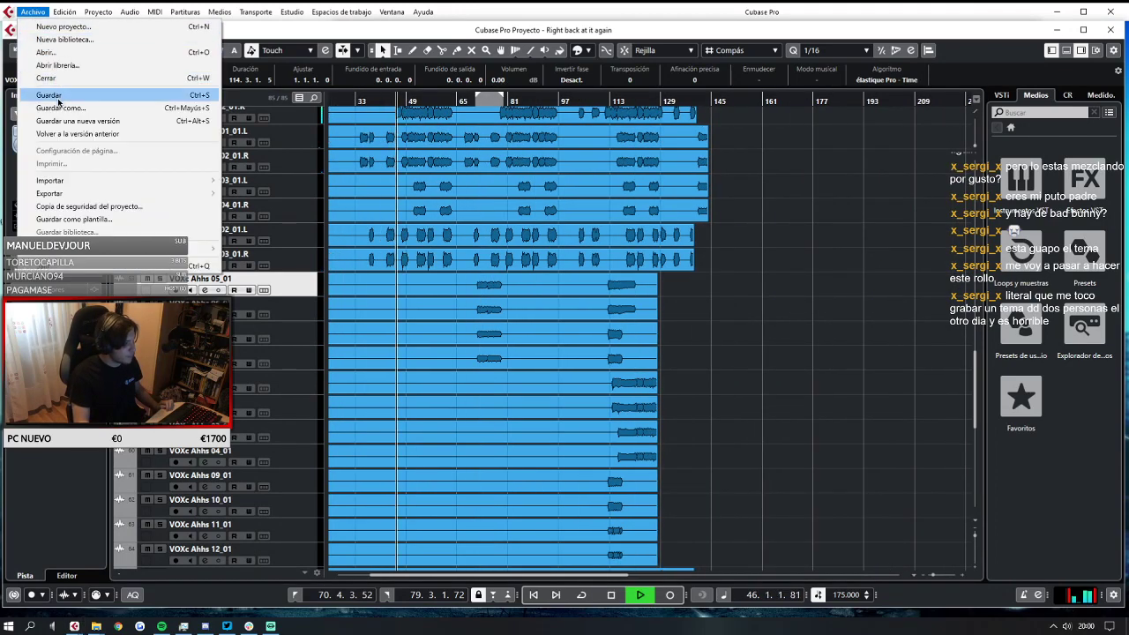
pyautogui.click(55, 96)
pyautogui.click(479, 183)
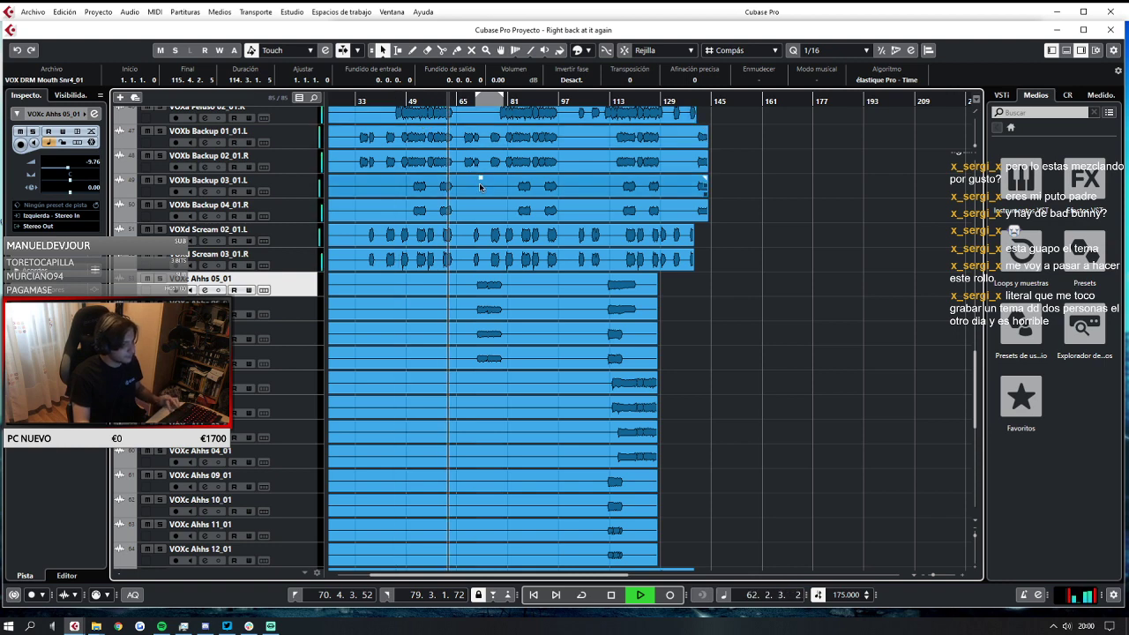
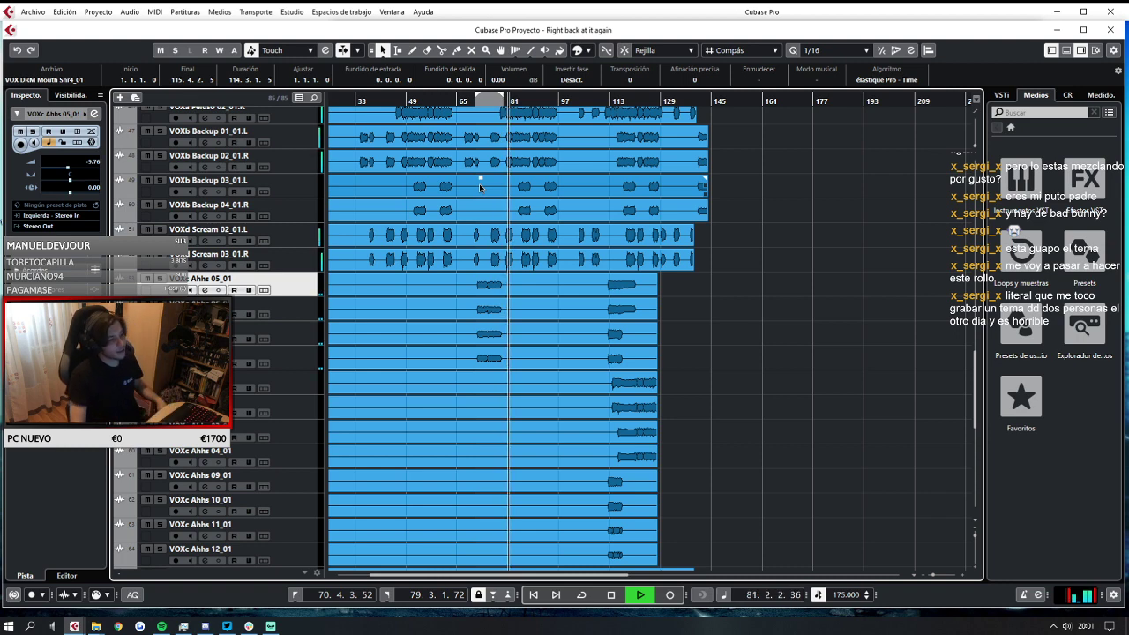
# Find the GTR Lead 01 DI_01 track in the track list and solo it during playback.
pyautogui.scroll(-5, 569, 276)
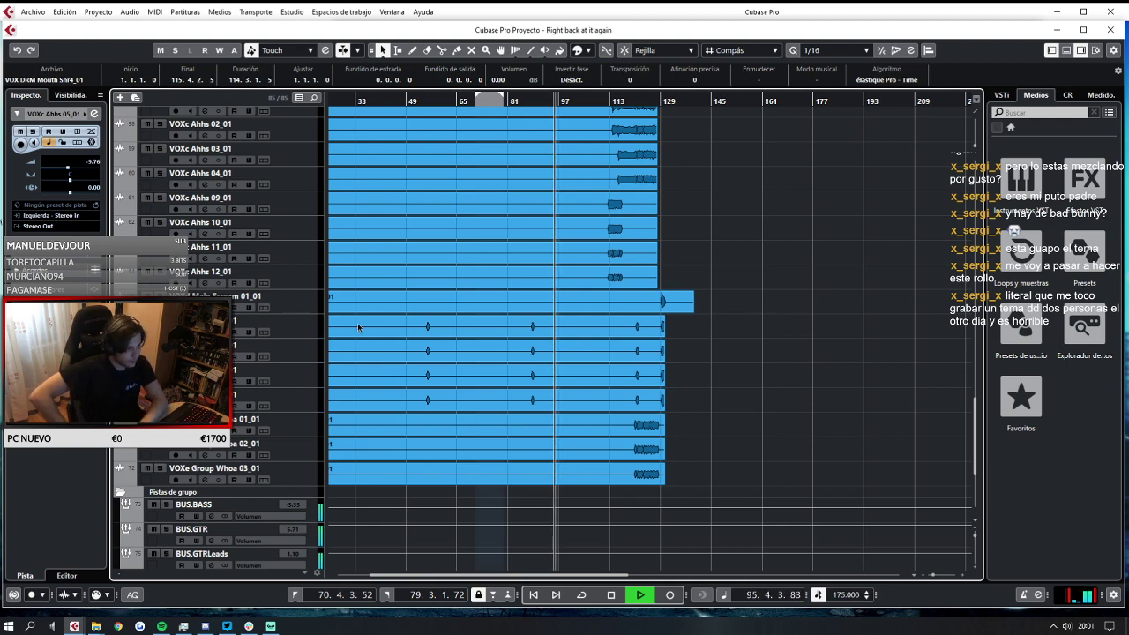
pyautogui.scroll(15, 541, 381)
pyautogui.scroll(-8, 541, 381)
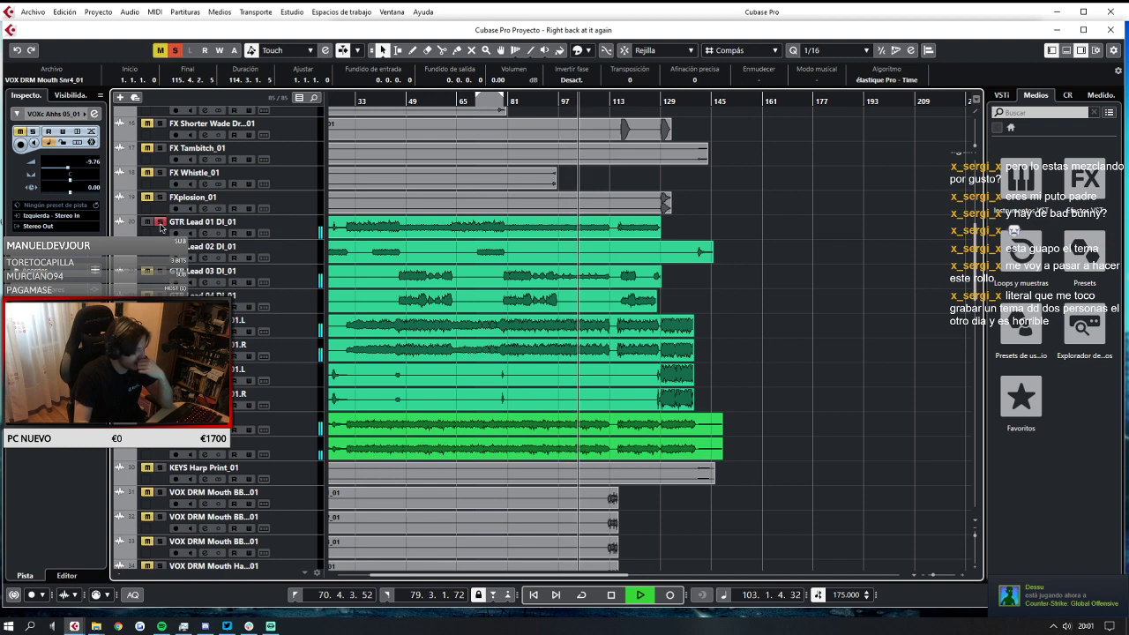
# Compare the GTR Lead 03 DI_01 track soloed and in the full mix by toggling its solo twice during playback.
pyautogui.click(160, 272)
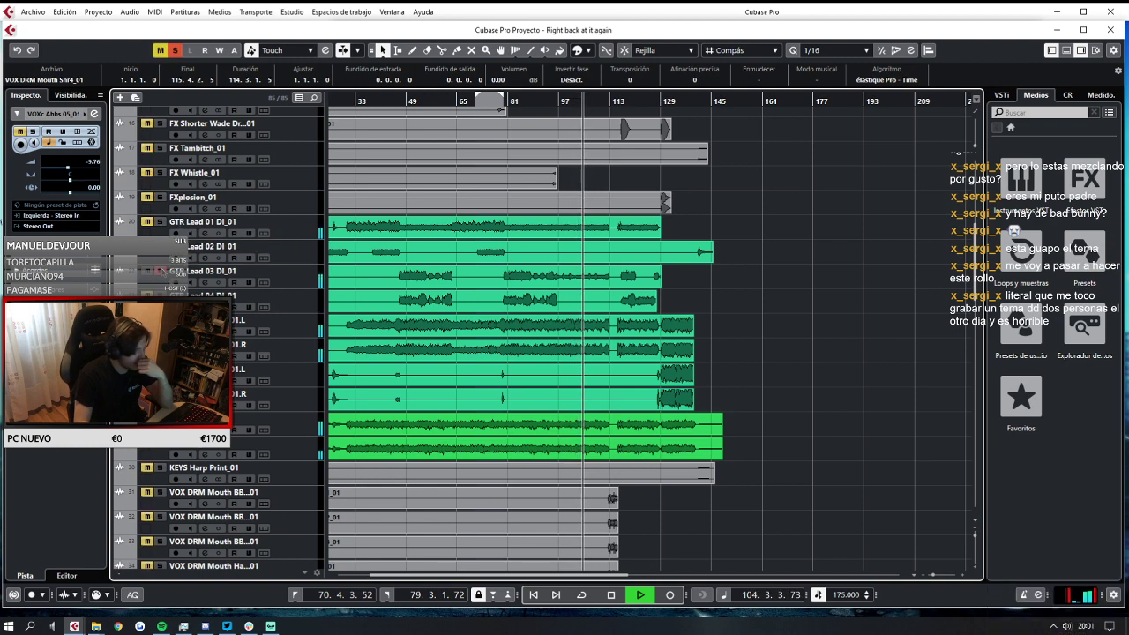
pyautogui.click(160, 272)
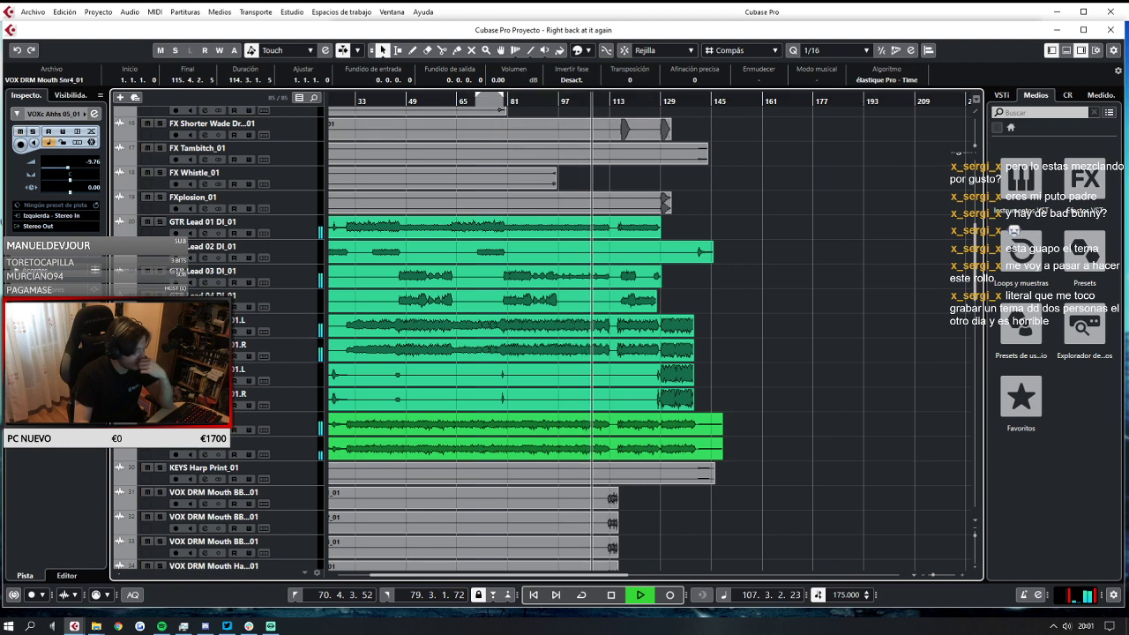
pyautogui.click(160, 271)
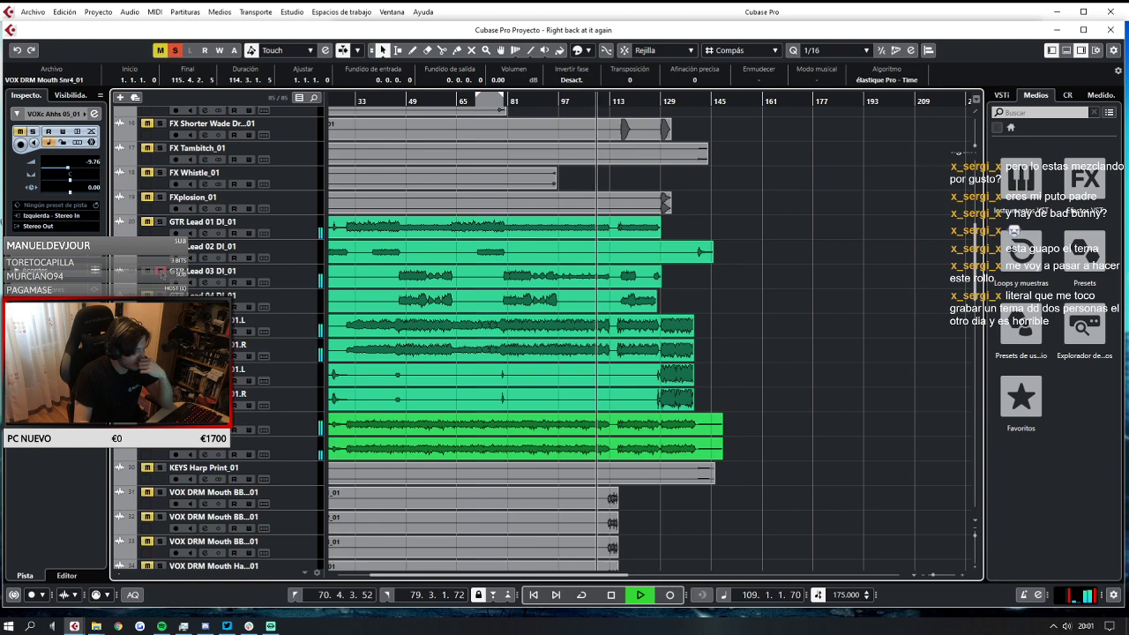
pyautogui.click(160, 272)
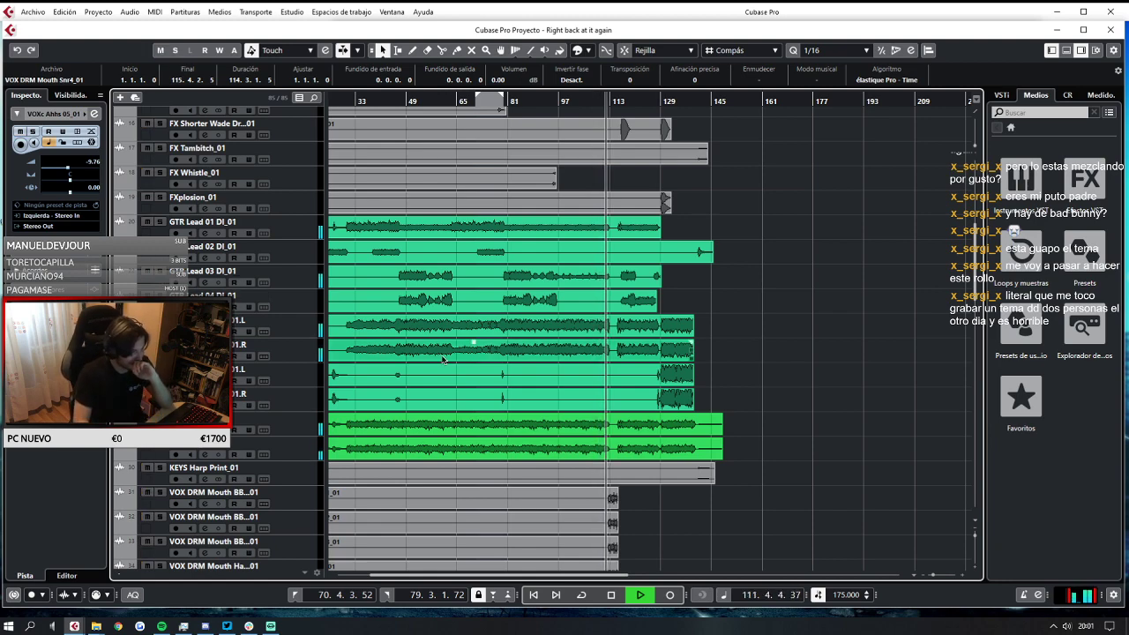
# Go to the VOXe Group tracks below the Ahhs and set the locator range from about bar 120 to bar 143.
pyautogui.scroll(-10, 481, 359)
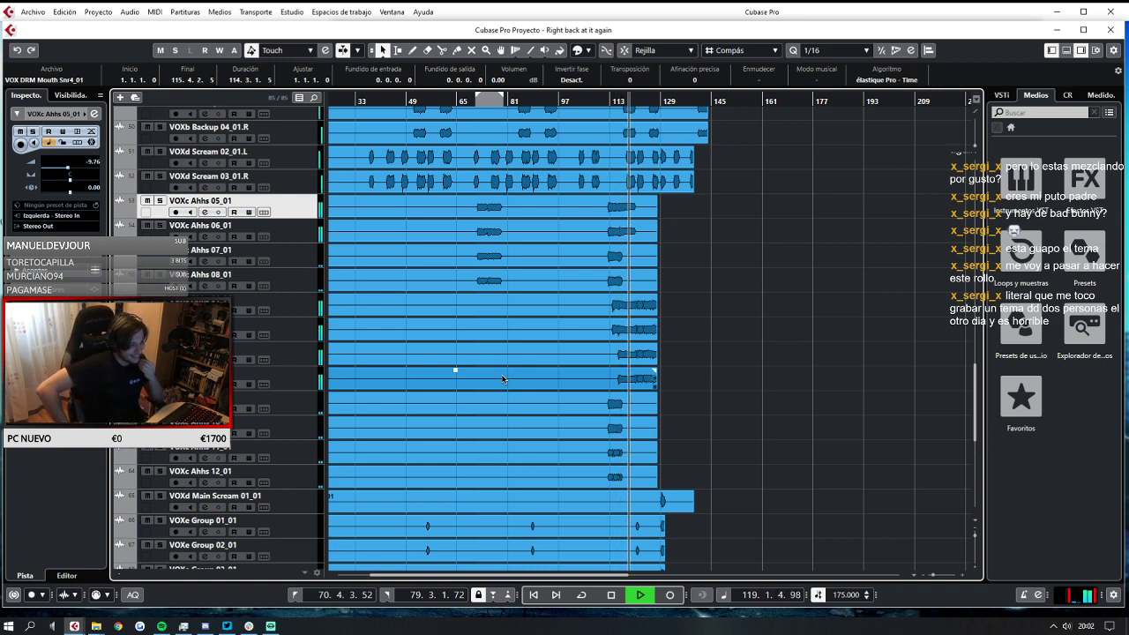
pyautogui.click(33, 12)
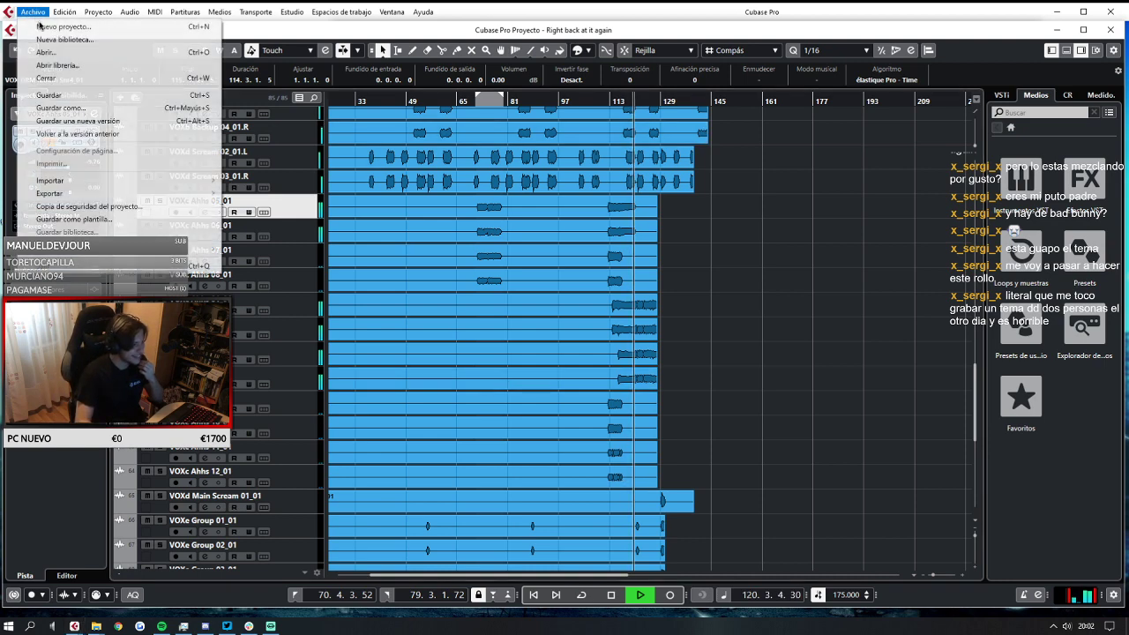
pyautogui.click(756, 385)
pyautogui.scroll(-3, 744, 369)
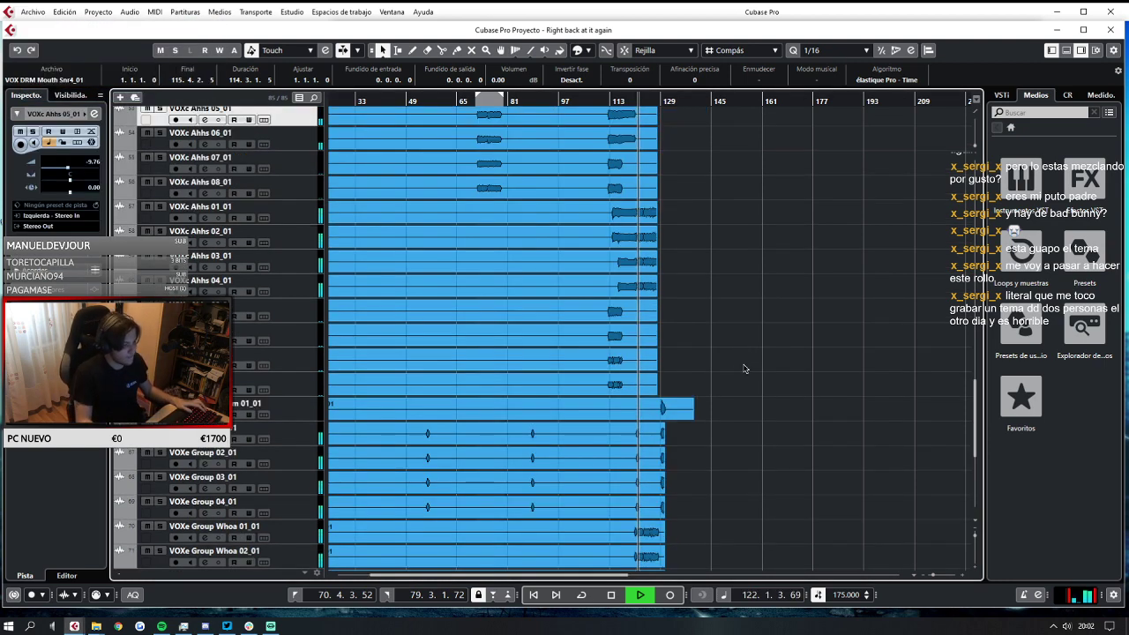
pyautogui.scroll(-3, 744, 368)
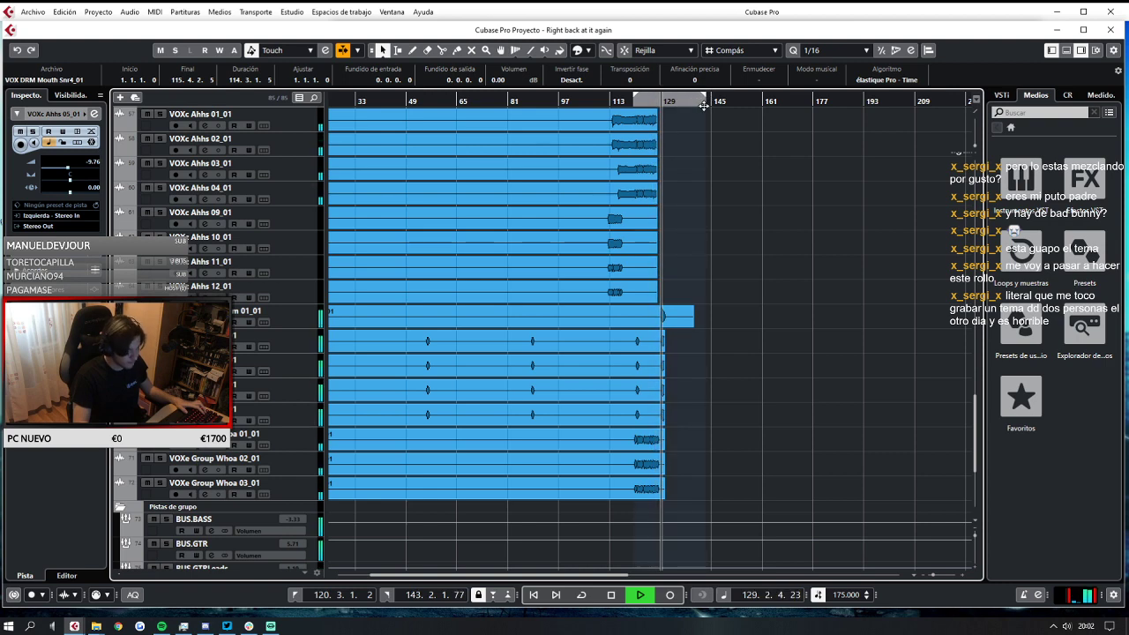
# Look through the guitar, bass and vocal tracks in the arrangement while the full mix plays past bar 130.
pyautogui.scroll(5, 669, 173)
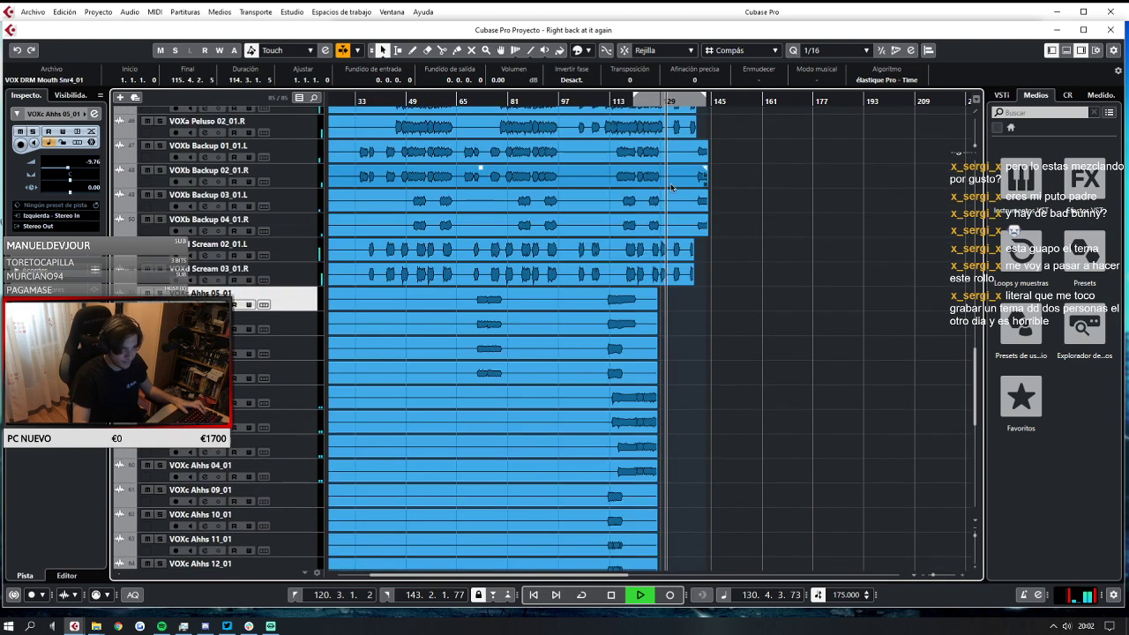
pyautogui.scroll(7, 670, 188)
pyautogui.scroll(7, 670, 184)
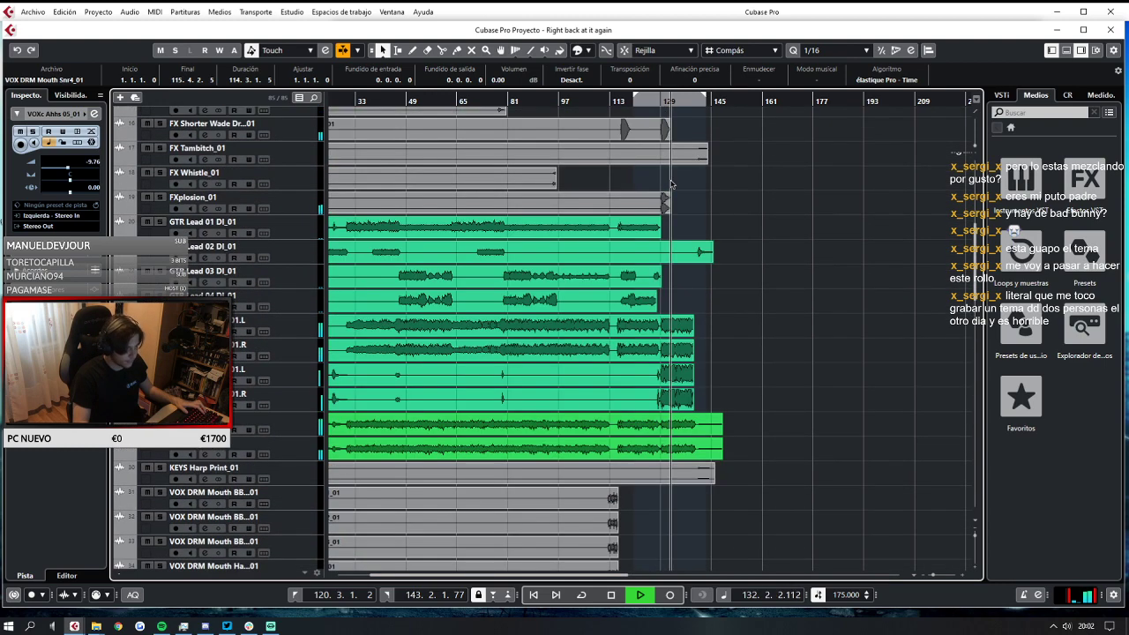
pyautogui.scroll(5, 671, 195)
pyautogui.scroll(-20, 666, 238)
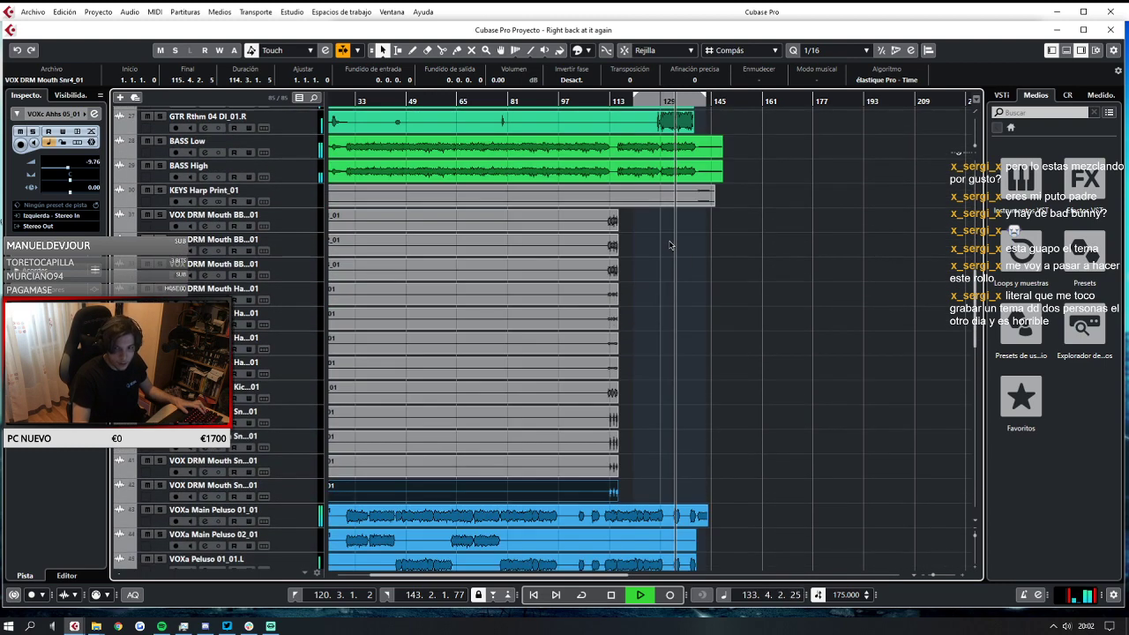
pyautogui.scroll(-2, 663, 252)
pyautogui.scroll(6, 668, 242)
pyautogui.scroll(-6, 663, 208)
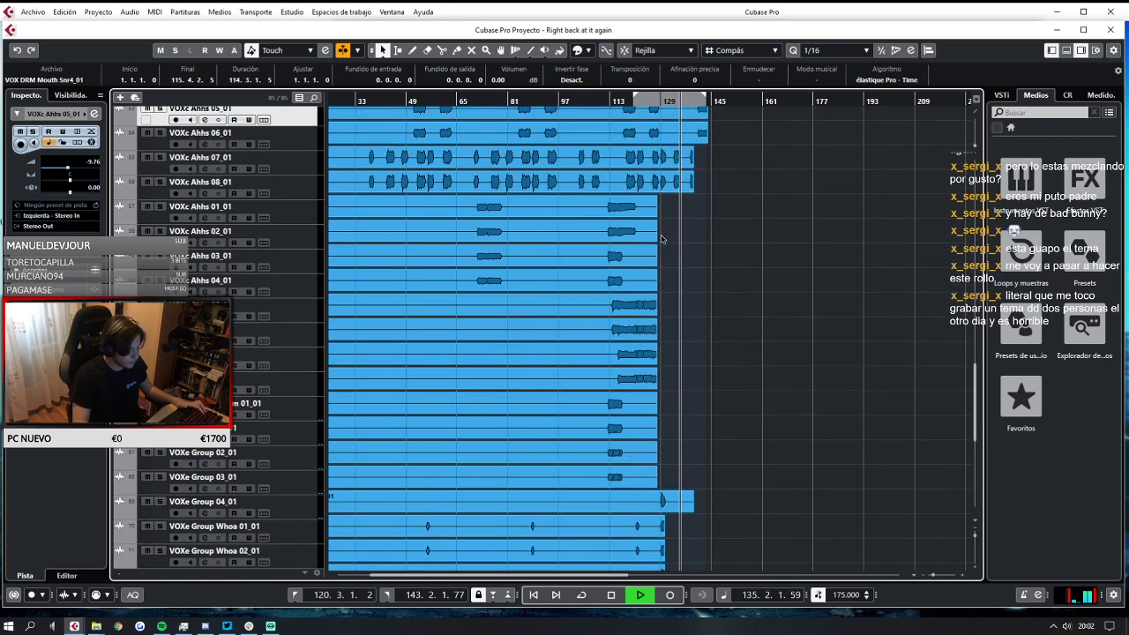
# Restart playback from about bar 119 and examine the group vocal parts around bars 101 to 149.
pyautogui.press('space')
pyautogui.click(629, 100)
pyautogui.press('space')
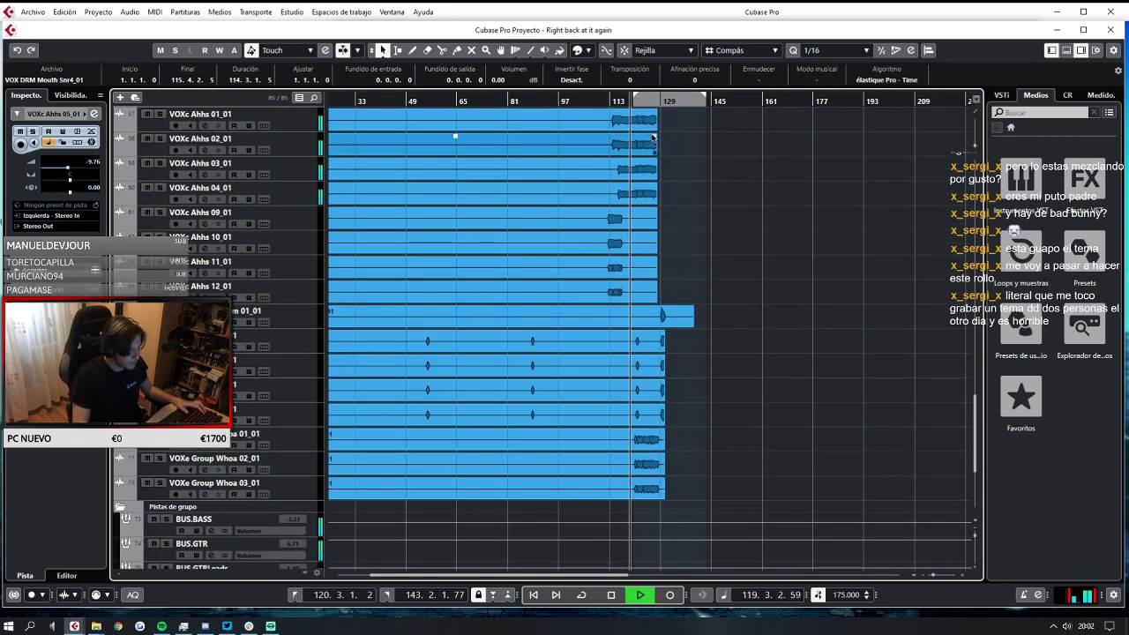
pyautogui.scroll(4, 652, 141)
pyautogui.scroll(2, 652, 141)
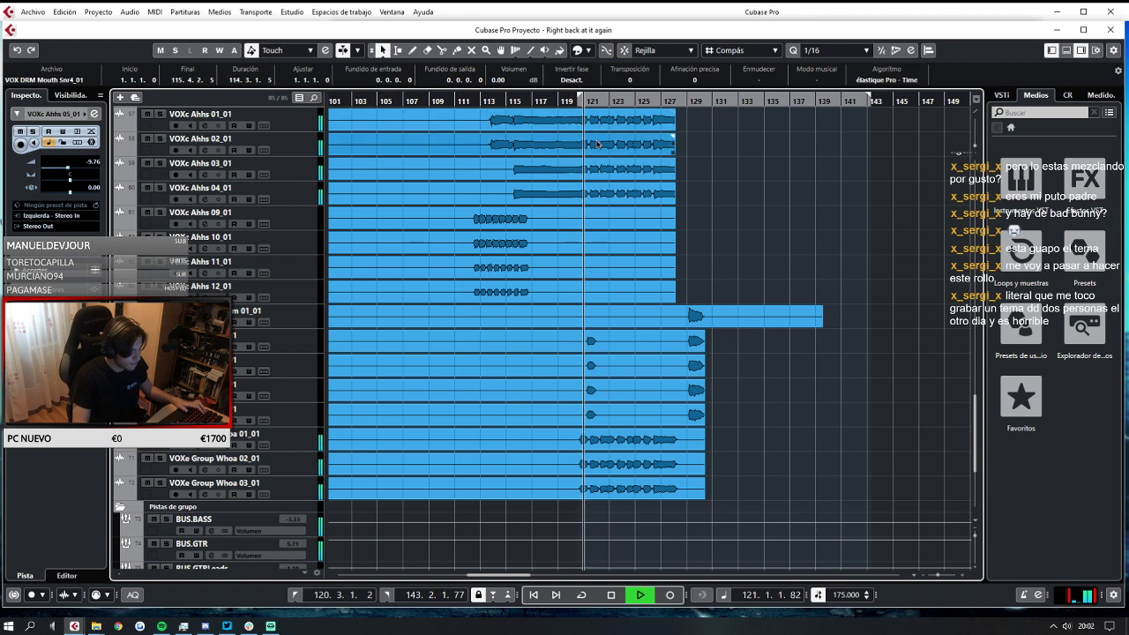
# Shorten the locator range to end at bar 128 and return the playback position to about bar 121.
pyautogui.press('space')
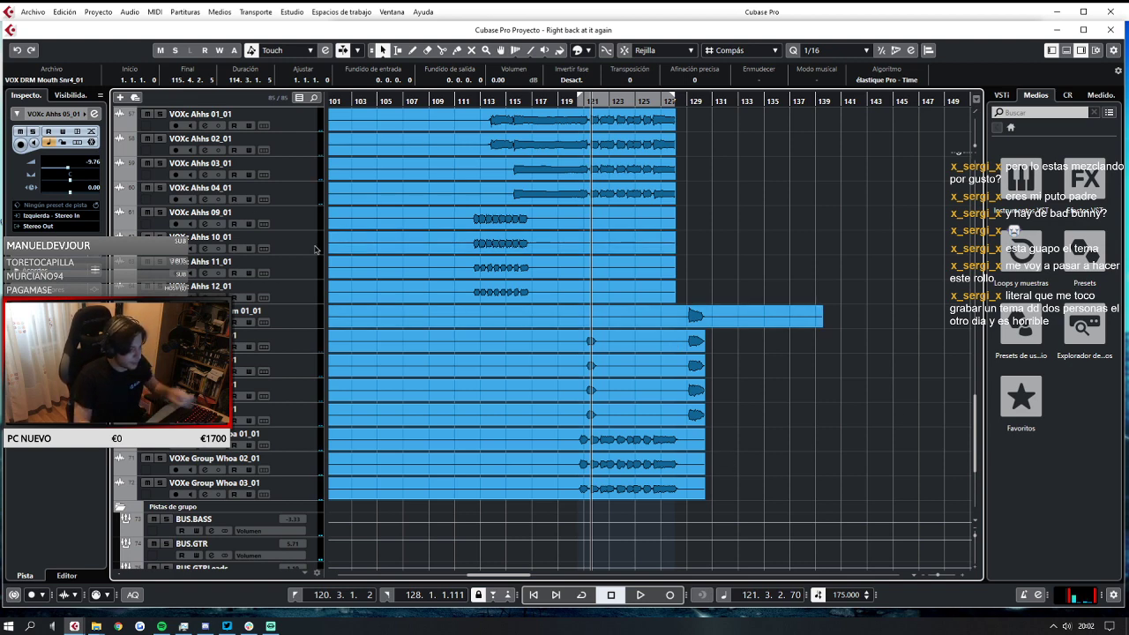
pyautogui.press('space')
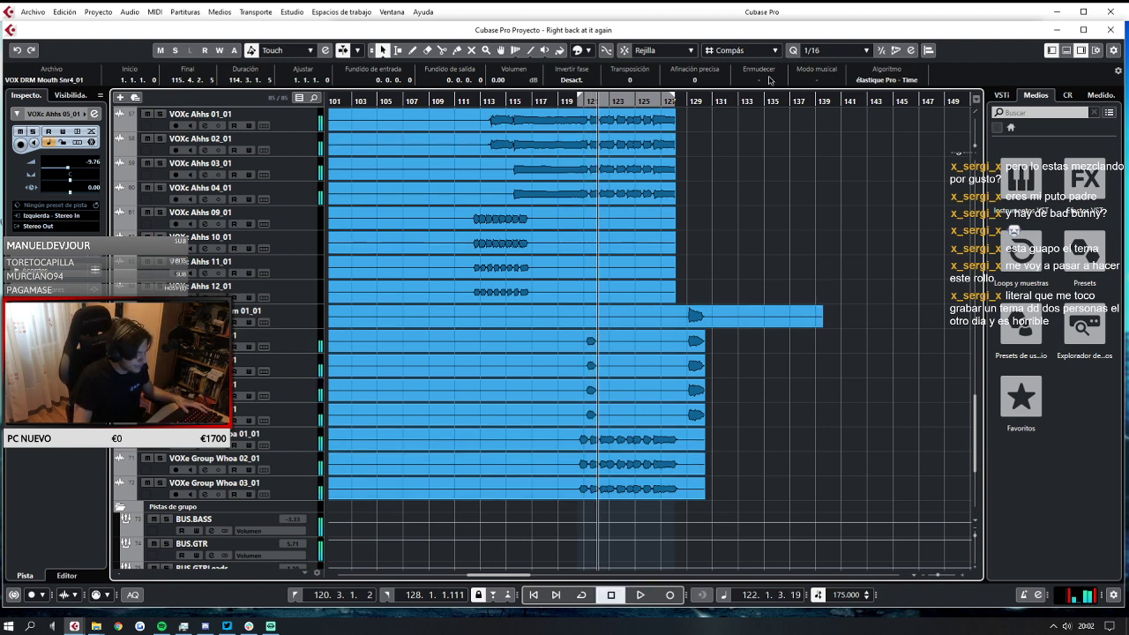
pyautogui.click(583, 101)
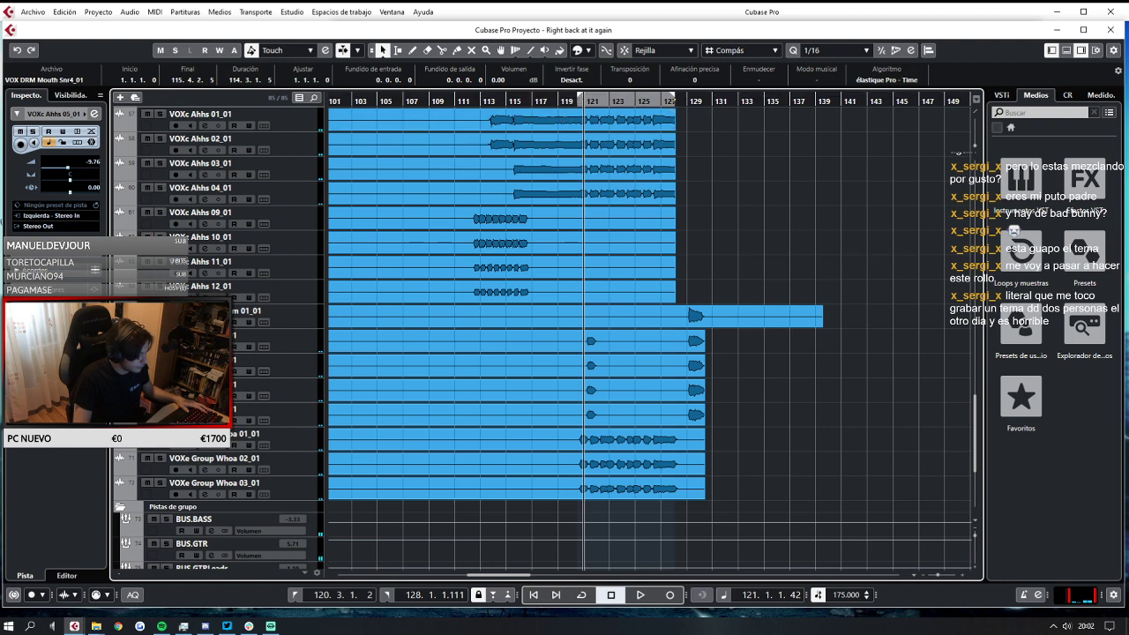
# Solo the VOXe Group and VOXe Group Whoa tracks and play them from about bar 120.
pyautogui.press('s')
pyautogui.click(184, 364)
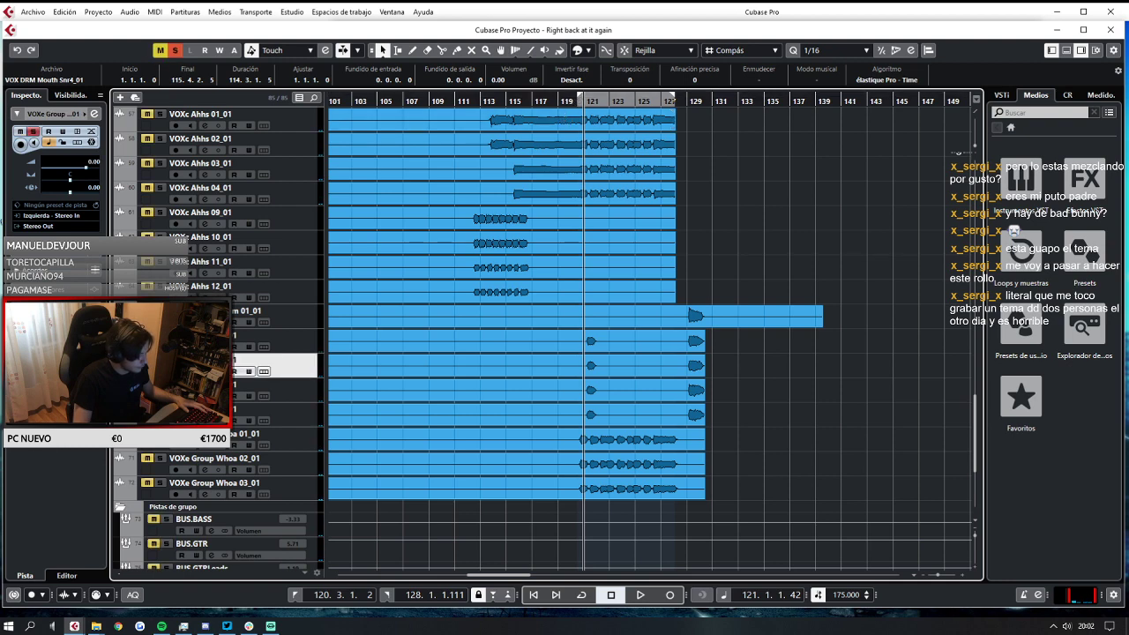
pyautogui.click(160, 484)
pyautogui.press('space')
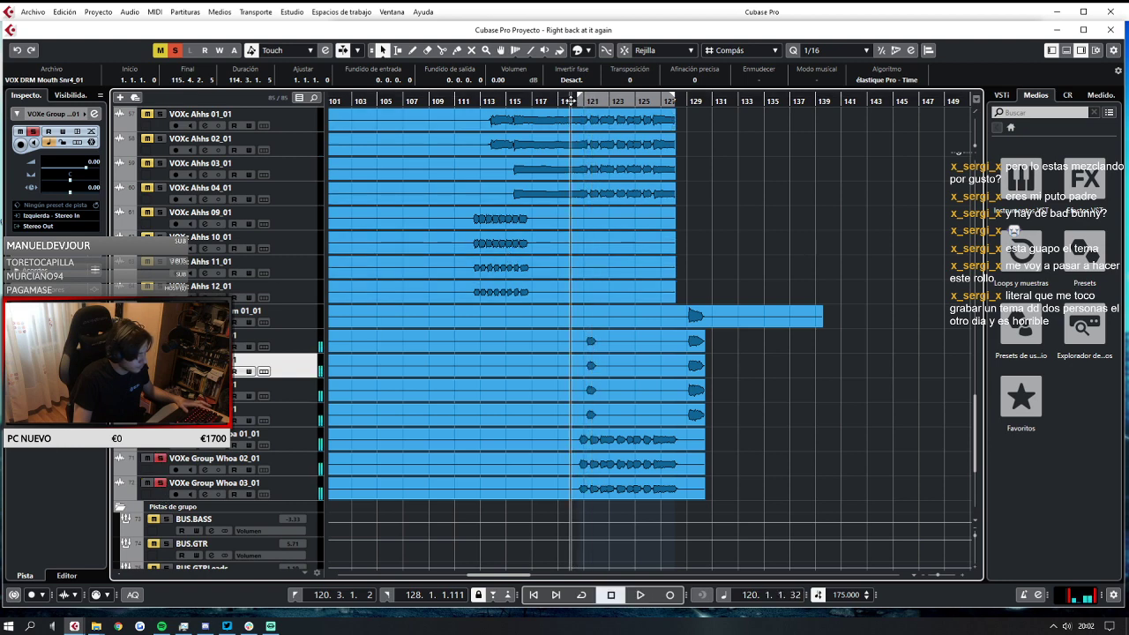
pyautogui.press('space')
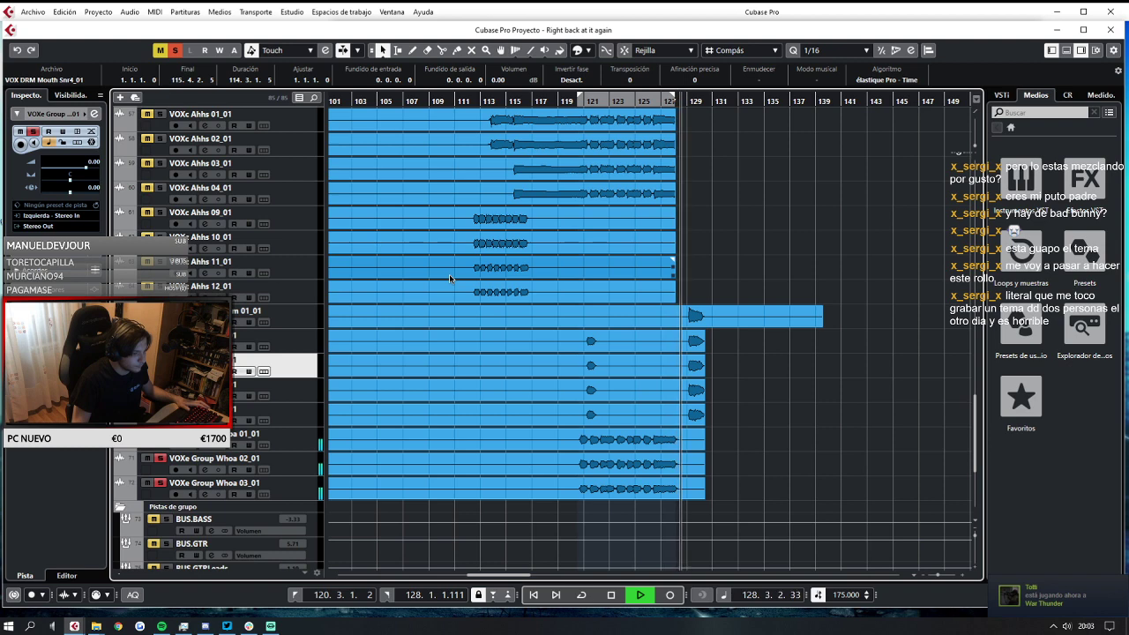
# Turn on the cycle for bars 120 to 128 and listen to the soloed group vocals from about bar 120.
pyautogui.press('space')
pyautogui.click(575, 597)
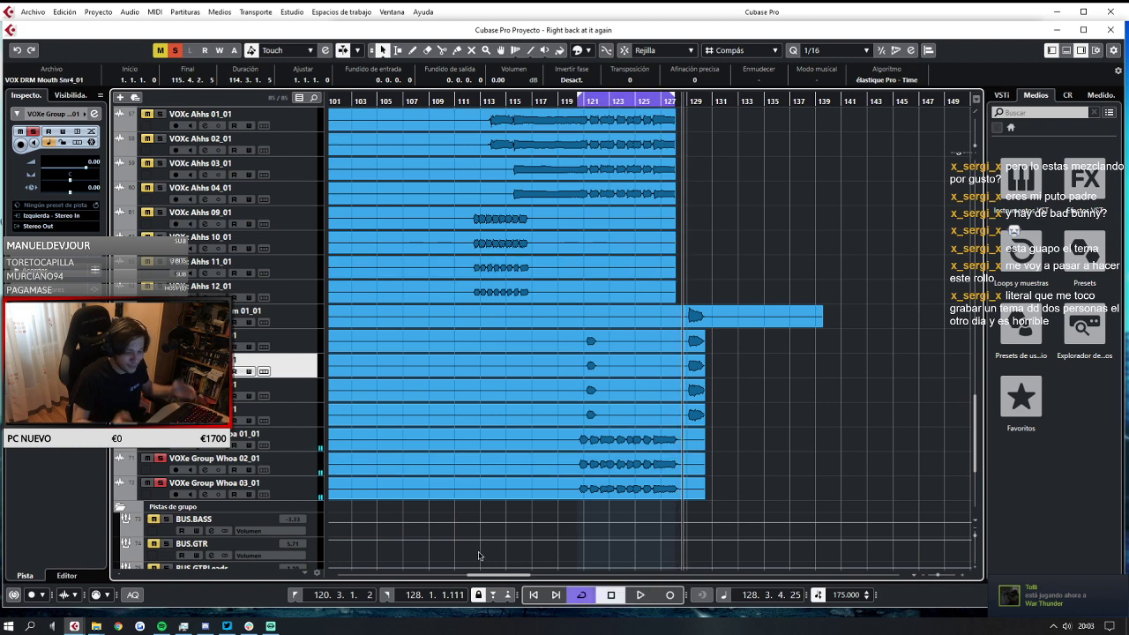
pyautogui.click(551, 239)
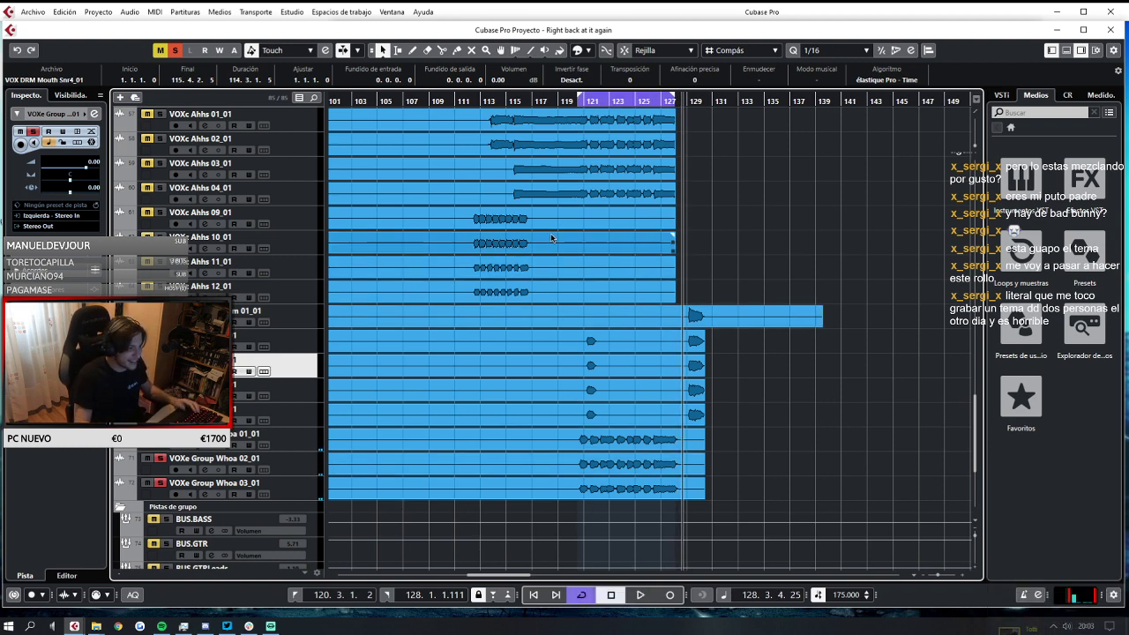
pyautogui.click(571, 100)
pyautogui.press('space')
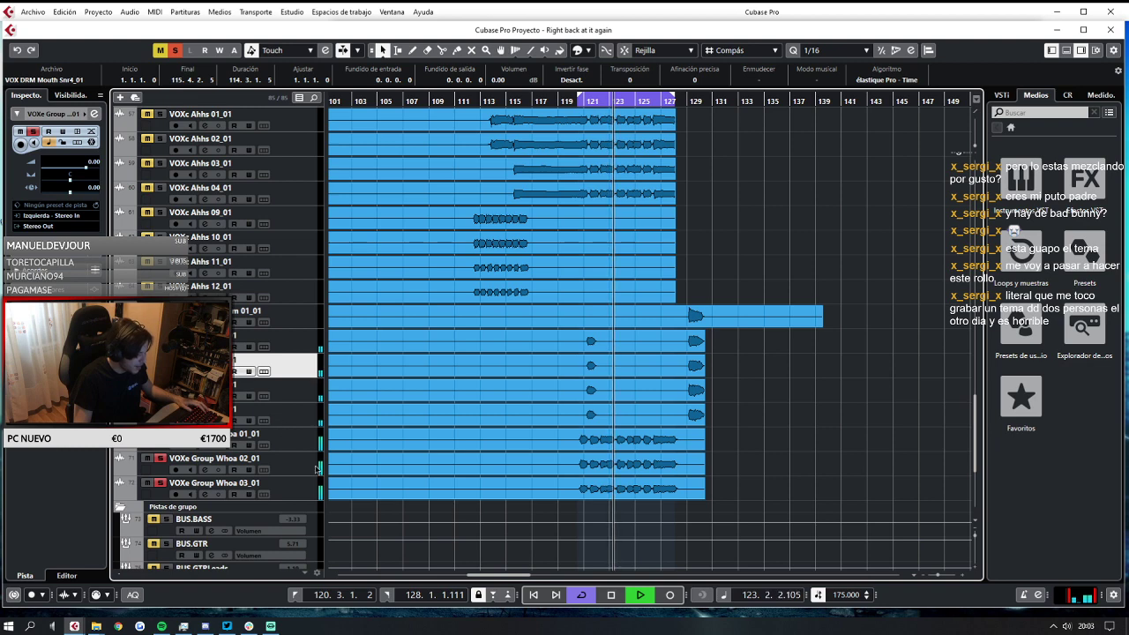
pyautogui.press('space')
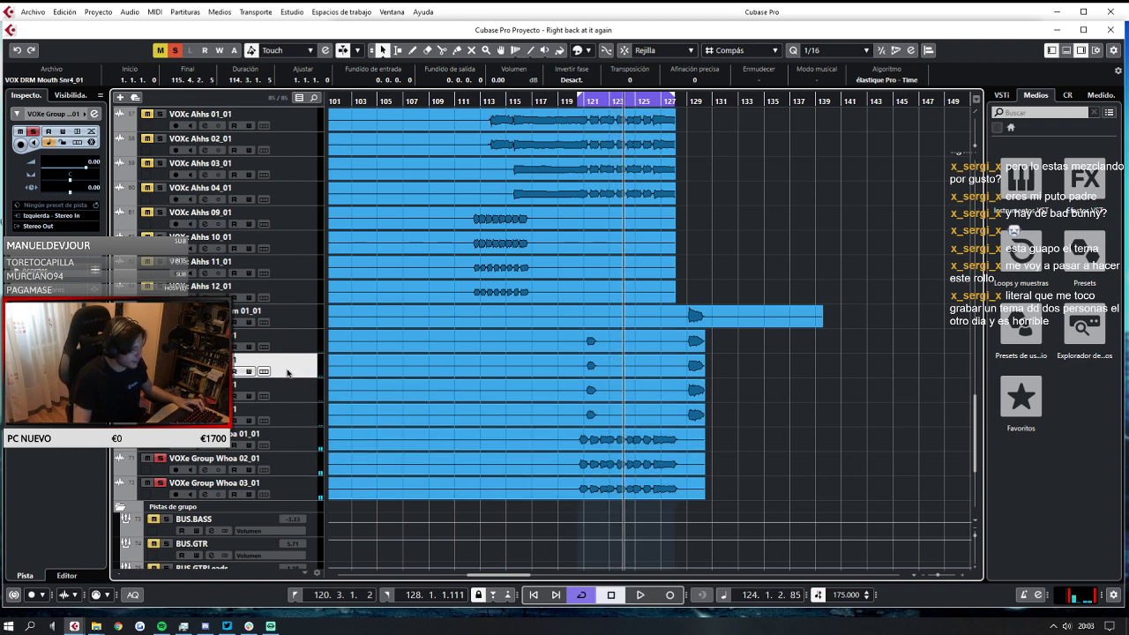
# Move all seven VOXe Group and Group Whoa tracks directly below VOXc Ahhs 04_01 and resume playback.
pyautogui.moveTo(285, 356); pyautogui.dragTo(285, 485)
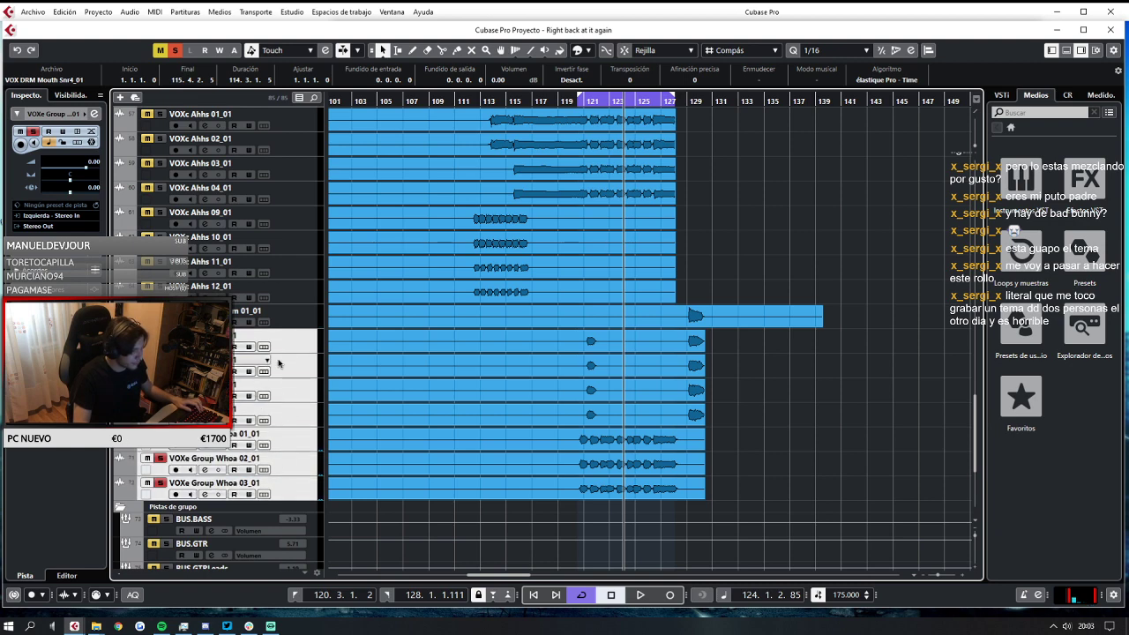
pyautogui.moveTo(295, 211); pyautogui.dragTo(295, 212)
pyautogui.press('space')
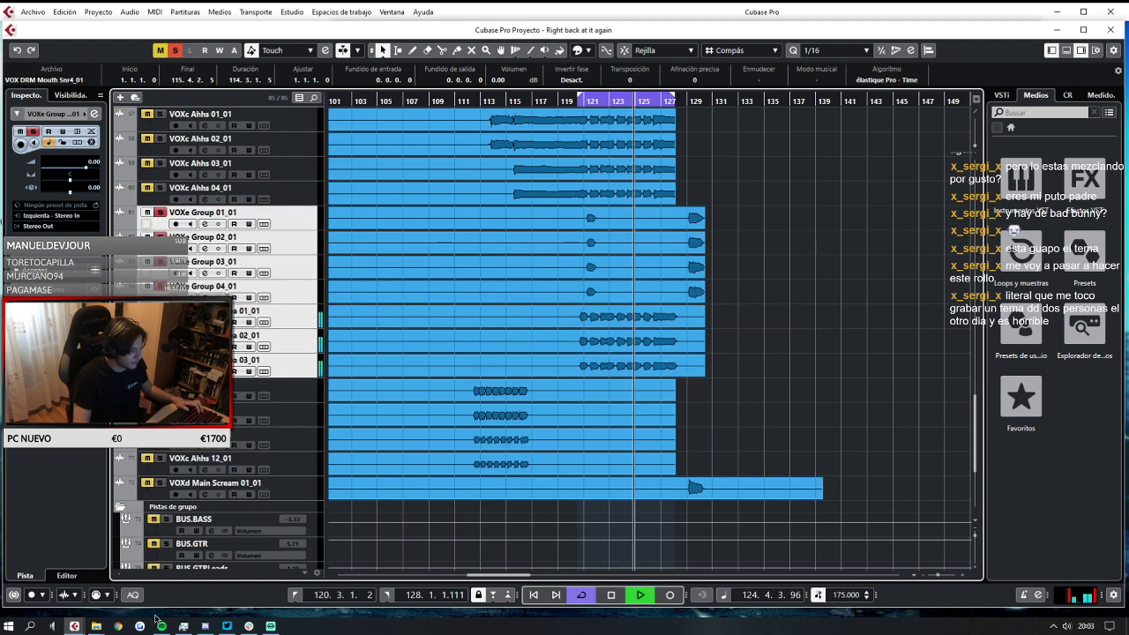
# Open the MixConsole and copy the SSLComp and FabFilter Pro-Q inserts from VOXc Ahhs 08_01 to VOXe Group 01_01 and 02_01.
pyautogui.moveTo(74, 626)
pyautogui.click(145, 584)
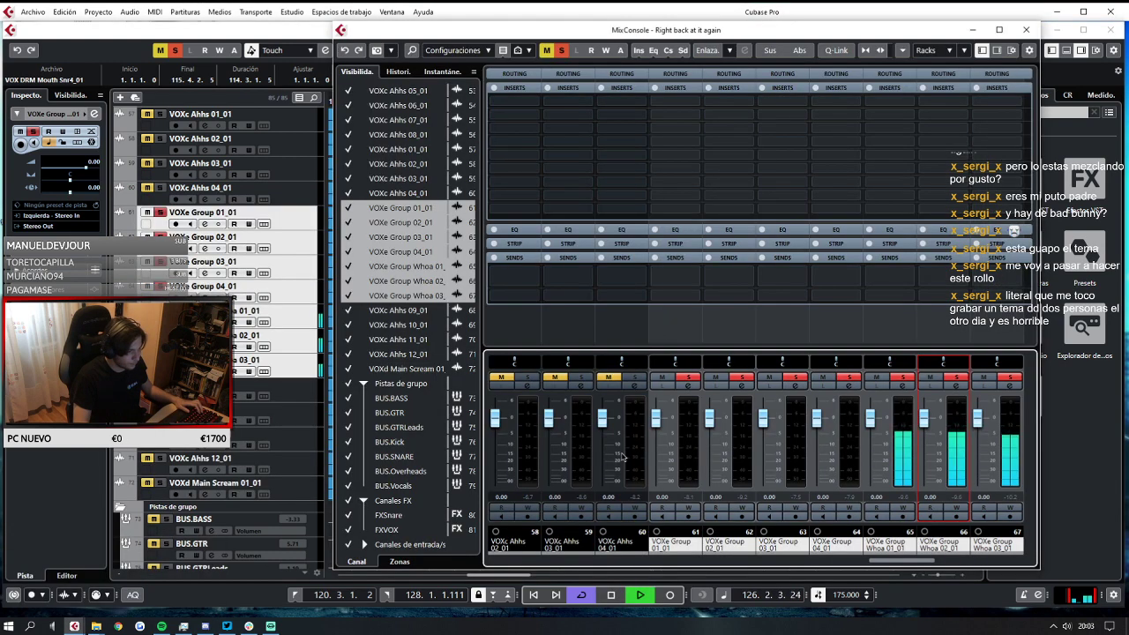
pyautogui.moveTo(901, 565); pyautogui.dragTo(876, 568)
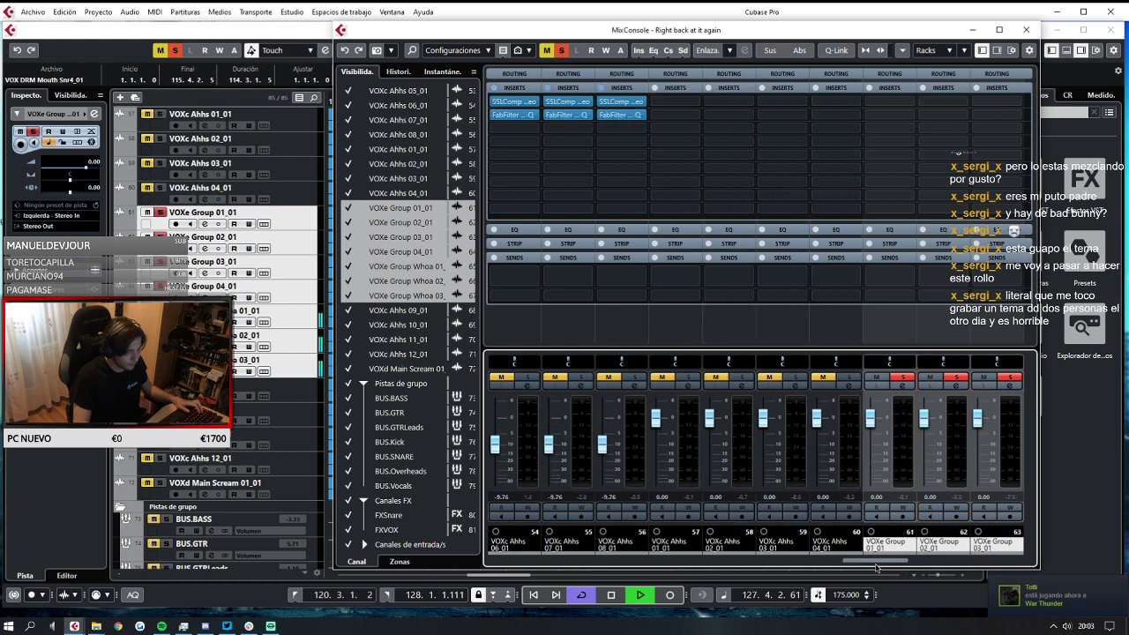
pyautogui.moveTo(621, 100); pyautogui.dragTo(937, 121)
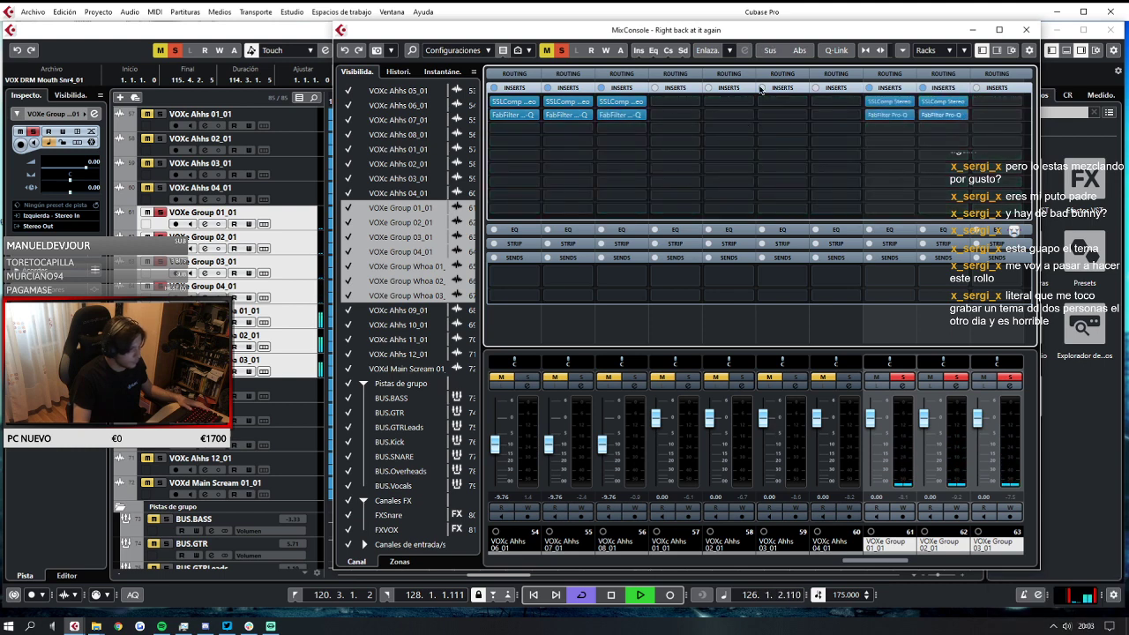
# Copy the SSLComp and FabFilter Pro-Q inserts to the remaining VOXe Group and Group Whoa channels and to VOXc Ahhs 09_01.
pyautogui.moveTo(868, 566); pyautogui.dragTo(909, 564)
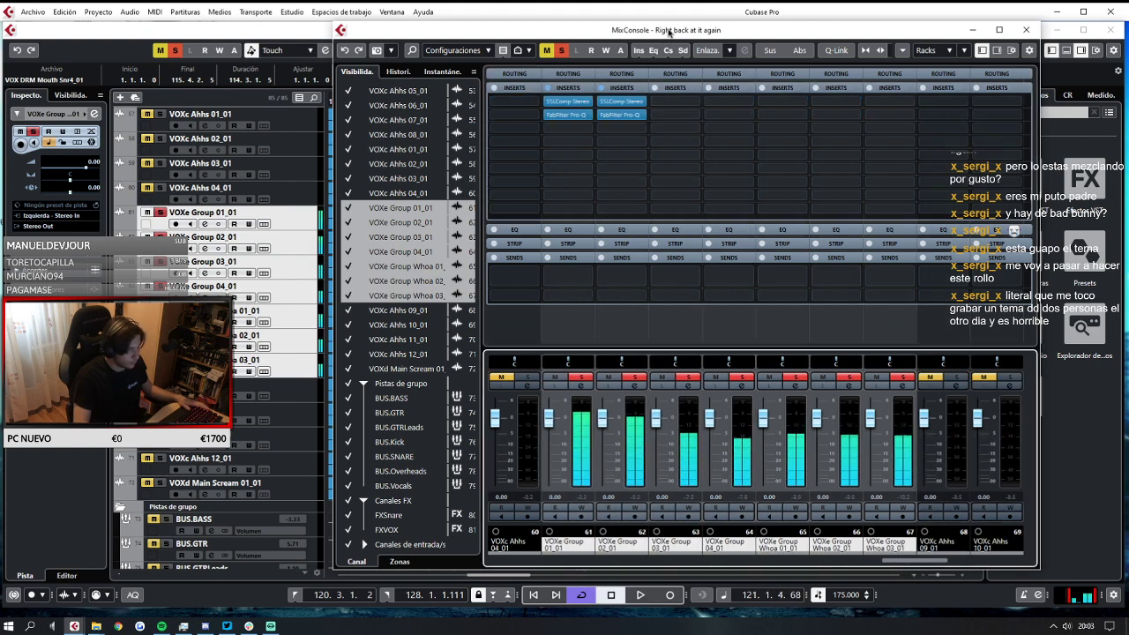
pyautogui.moveTo(673, 32)
pyautogui.mouseDown()
pyautogui.moveTo(767, 113)
pyautogui.moveTo(686, 49)
pyautogui.mouseUp()
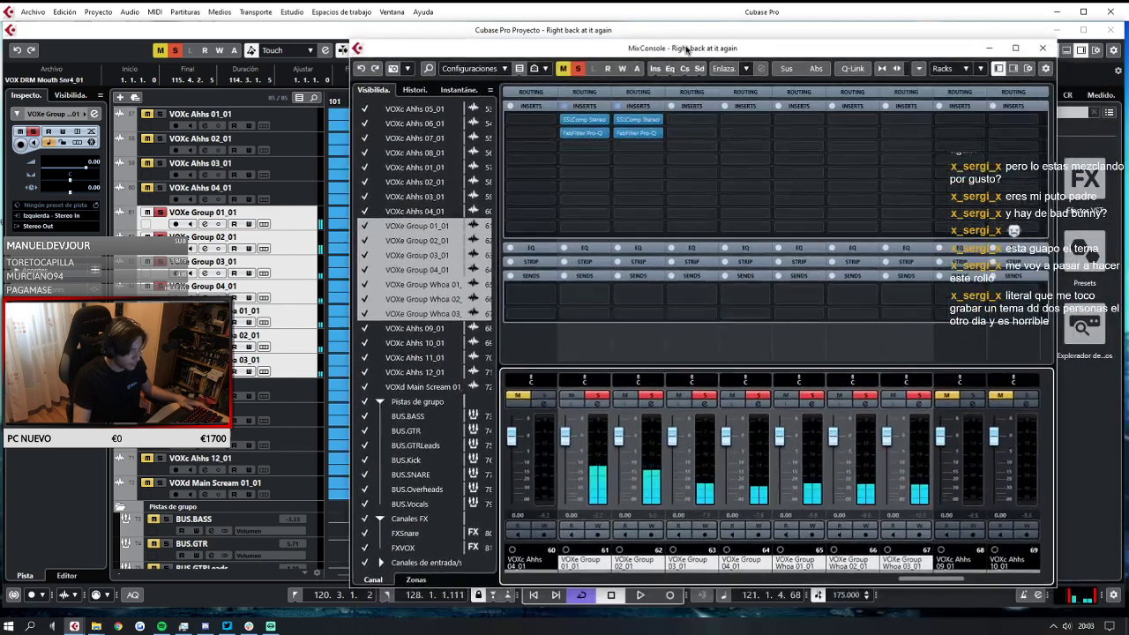
pyautogui.moveTo(642, 120); pyautogui.dragTo(906, 133)
pyautogui.moveTo(905, 120); pyautogui.dragTo(960, 120)
pyautogui.moveTo(905, 133); pyautogui.dragTo(959, 133)
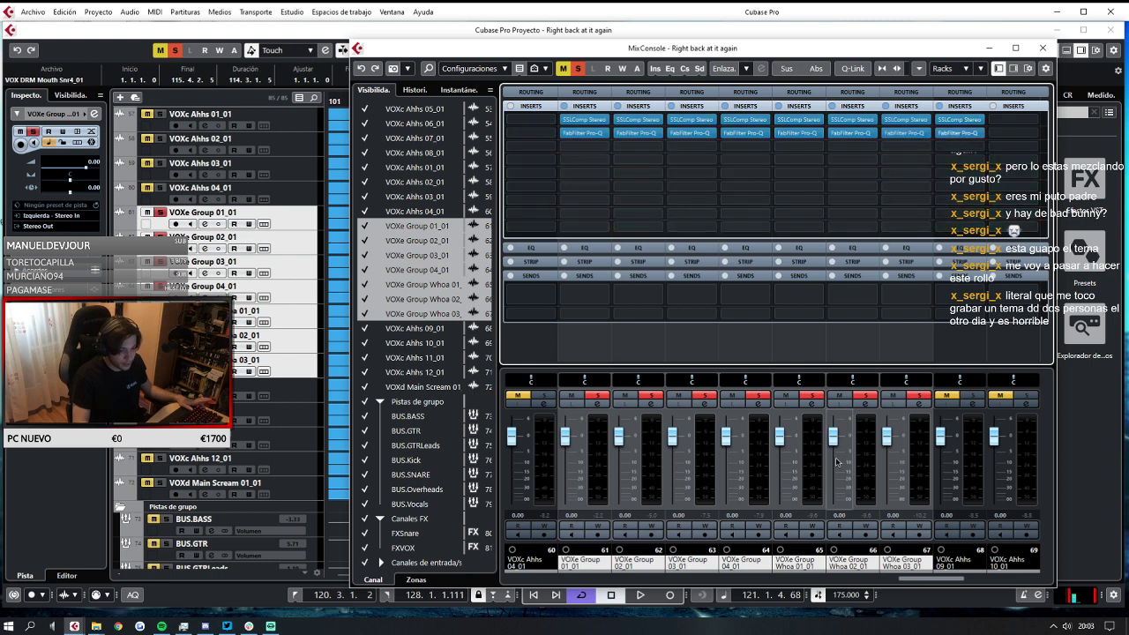
# Copy the SSLComp and FabFilter Pro-Q inserts to VOXc Ahhs 10_01, 11_01 and 12_01, and put the MixConsole away.
pyautogui.moveTo(915, 579); pyautogui.dragTo(953, 594)
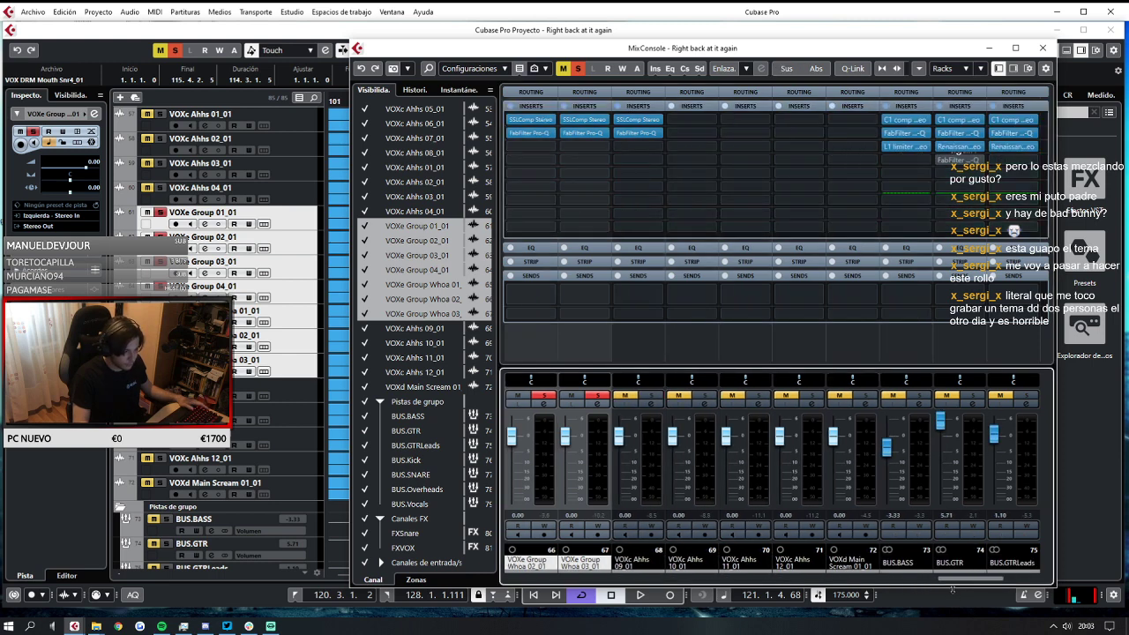
pyautogui.moveTo(638, 120); pyautogui.dragTo(784, 120)
pyautogui.moveTo(743, 133); pyautogui.dragTo(790, 135)
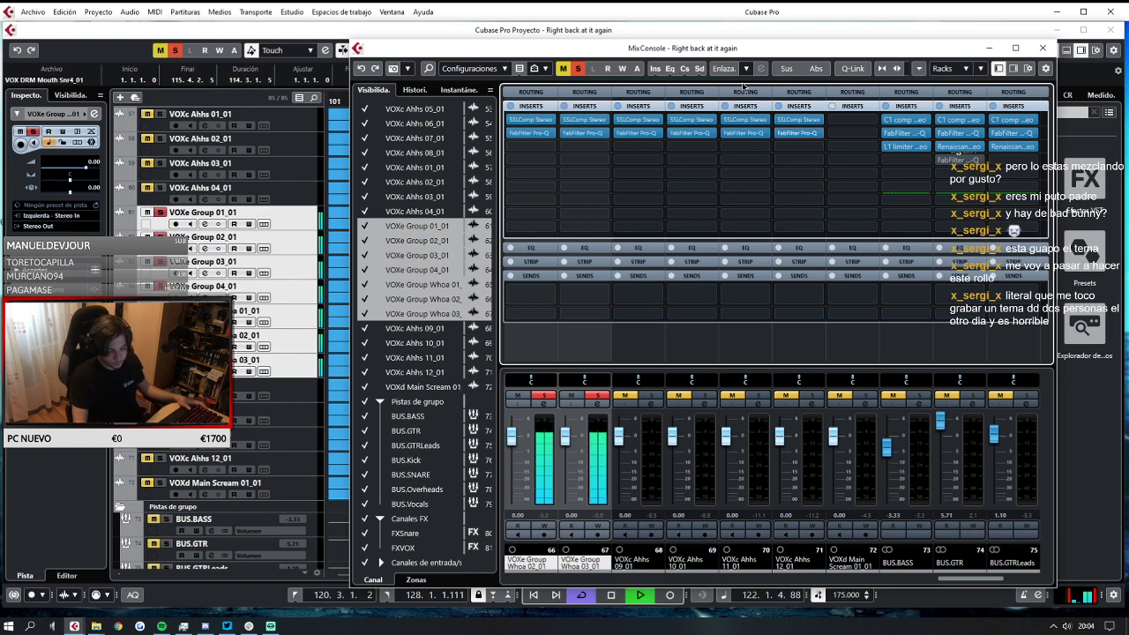
pyautogui.press('space')
pyautogui.press('F3')
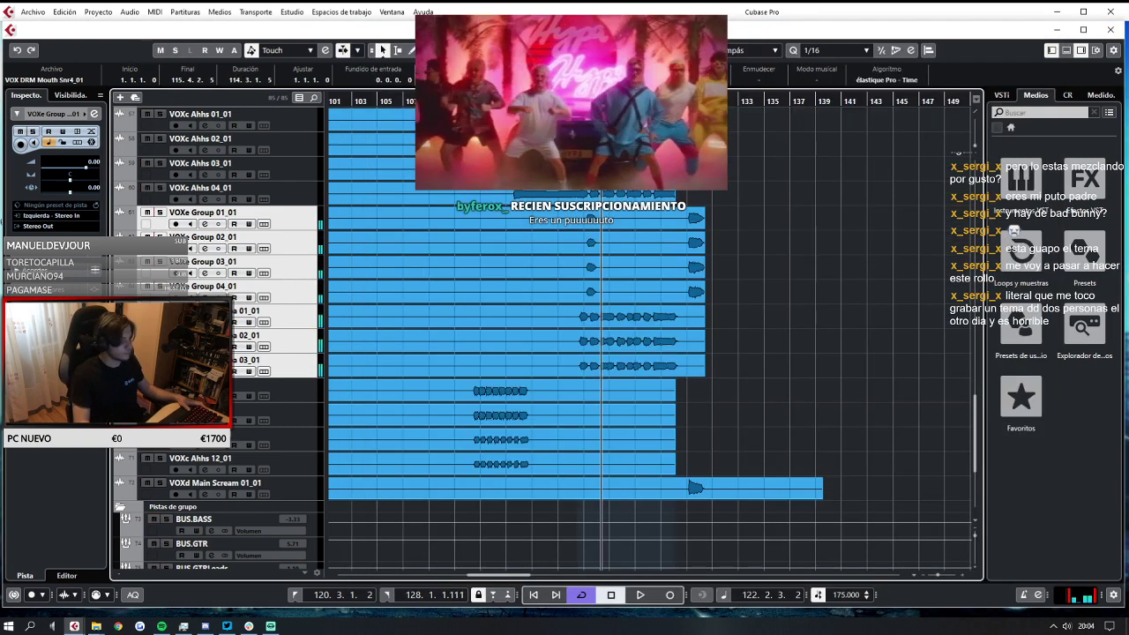
# Play the full mix from just before bar 121 to audition the VOXe Group and Group Whoa vocals.
pyautogui.click(612, 300)
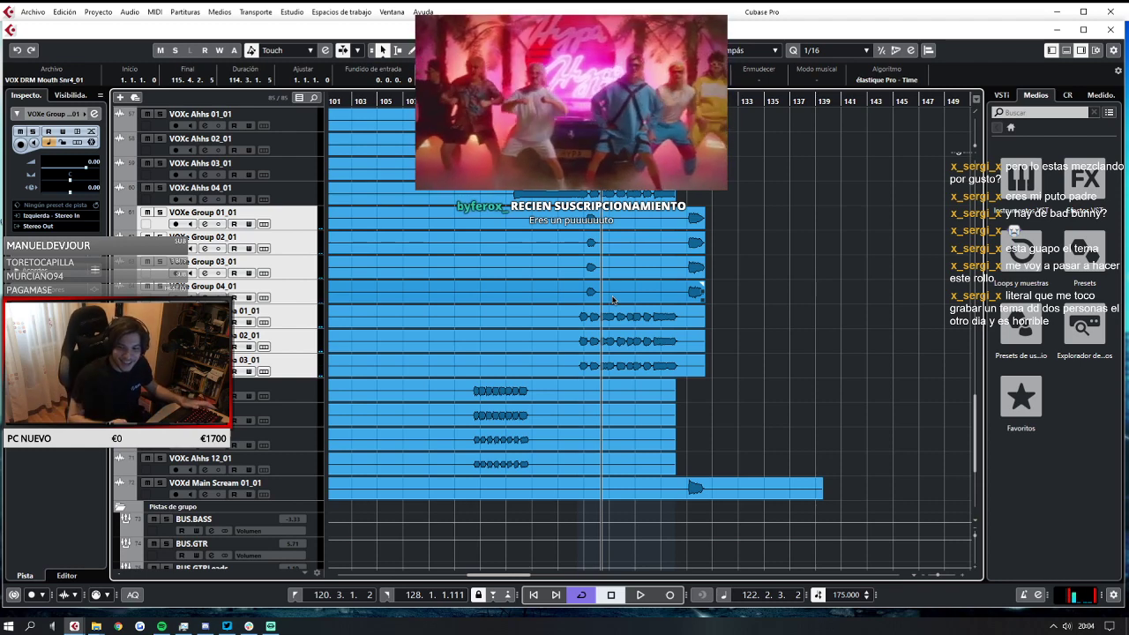
pyautogui.click(632, 399)
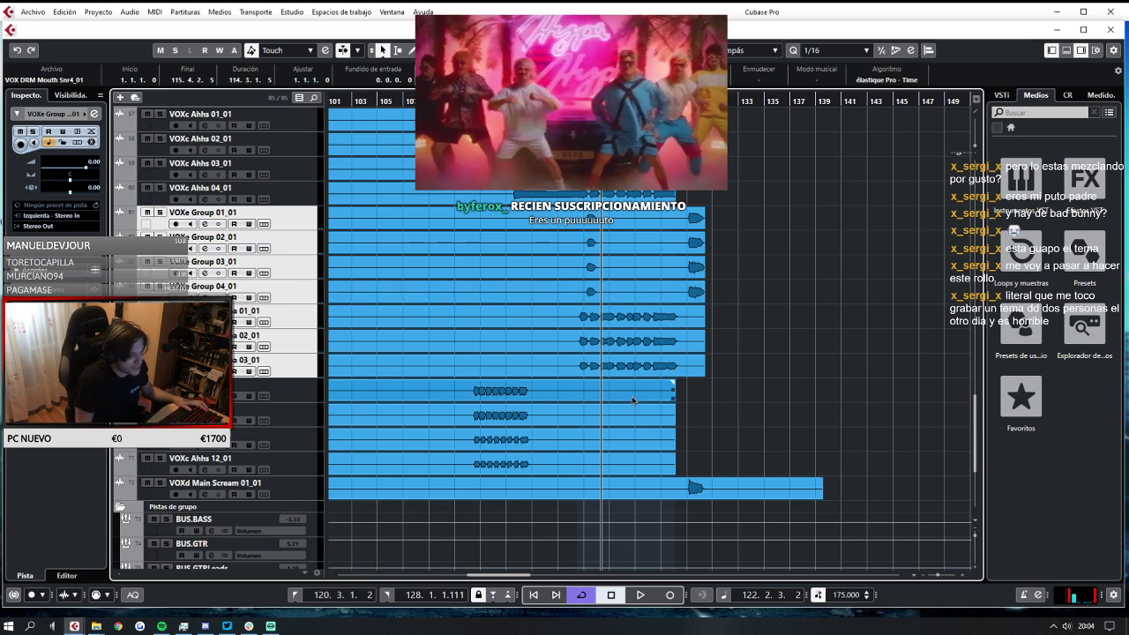
pyautogui.click(522, 128)
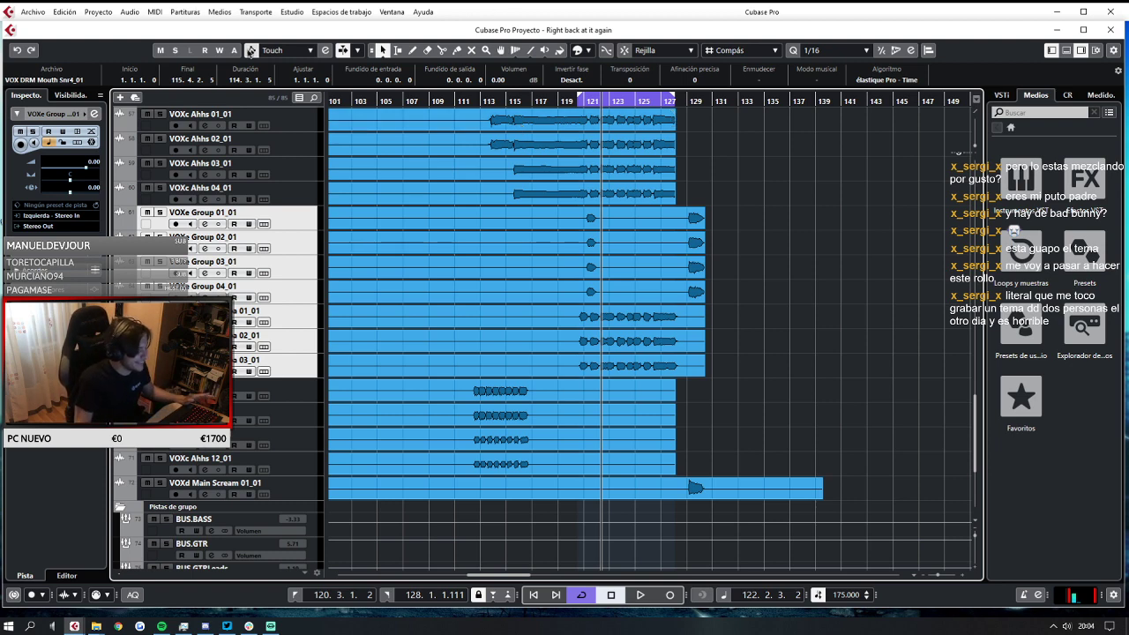
pyautogui.doubleClick(571, 100)
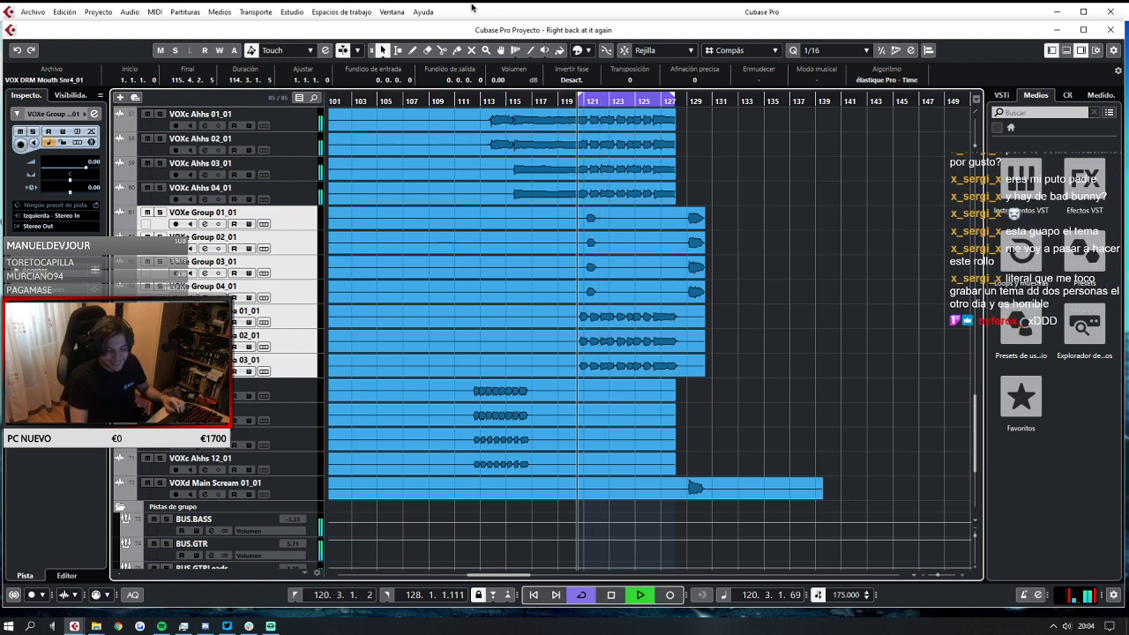
pyautogui.click(566, 100)
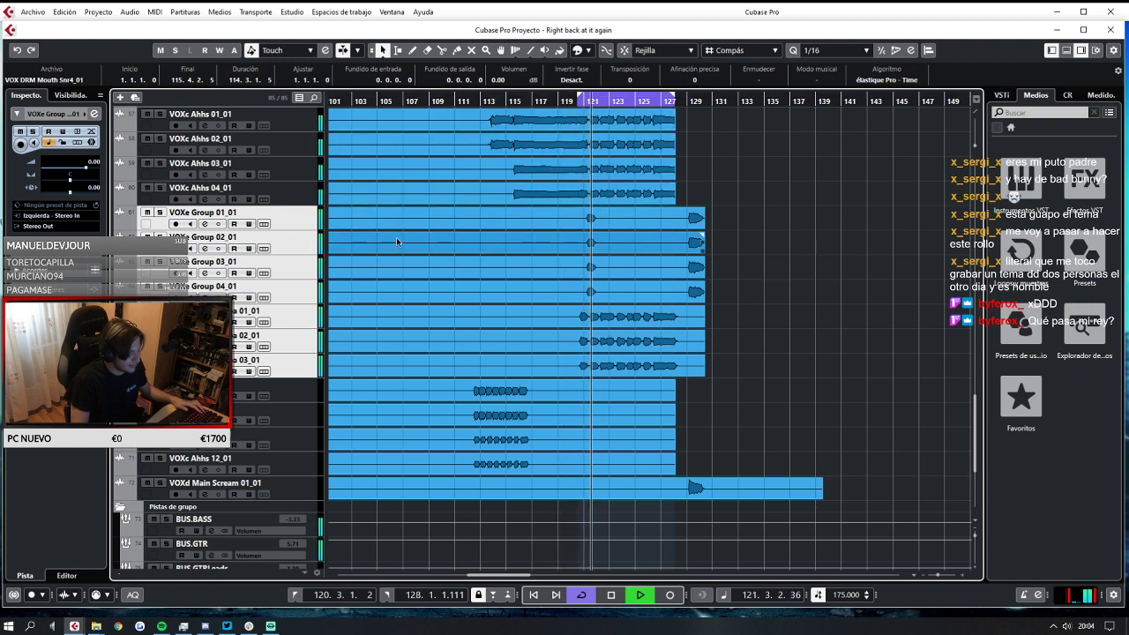
# Pause playback, solo the three VOXe Group Whoa tracks together and play them on their own.
pyautogui.press('space')
pyautogui.click(297, 325)
pyautogui.keyDown('ctrl'); pyautogui.click(293, 341); pyautogui.keyUp('ctrl')
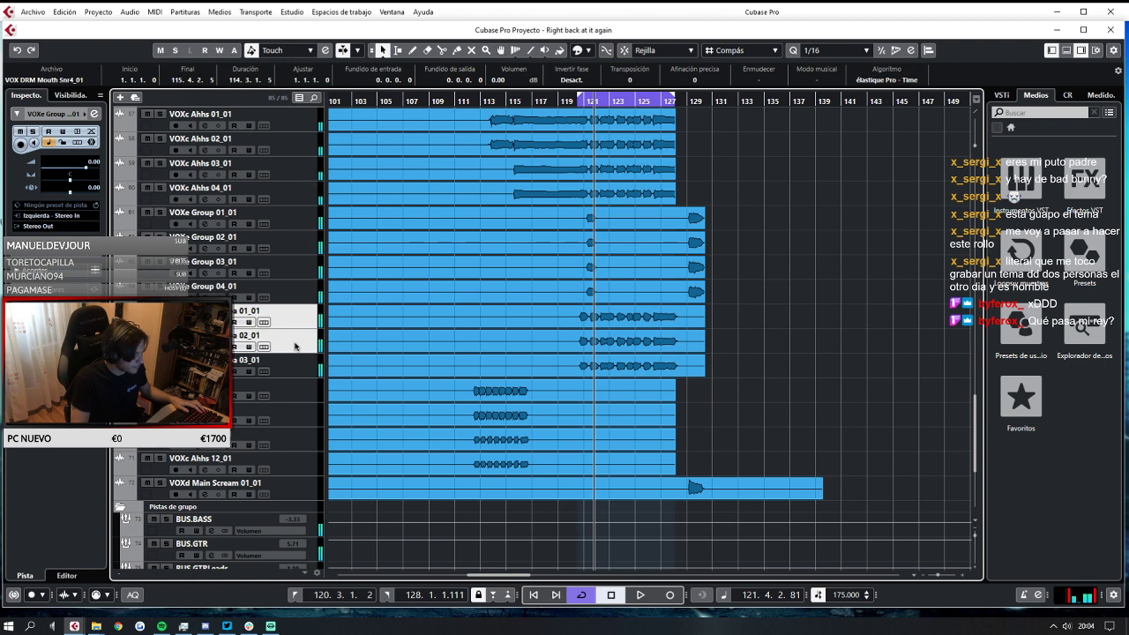
pyautogui.keyDown('ctrl'); pyautogui.click(289, 363); pyautogui.keyUp('ctrl')
pyautogui.press('s')
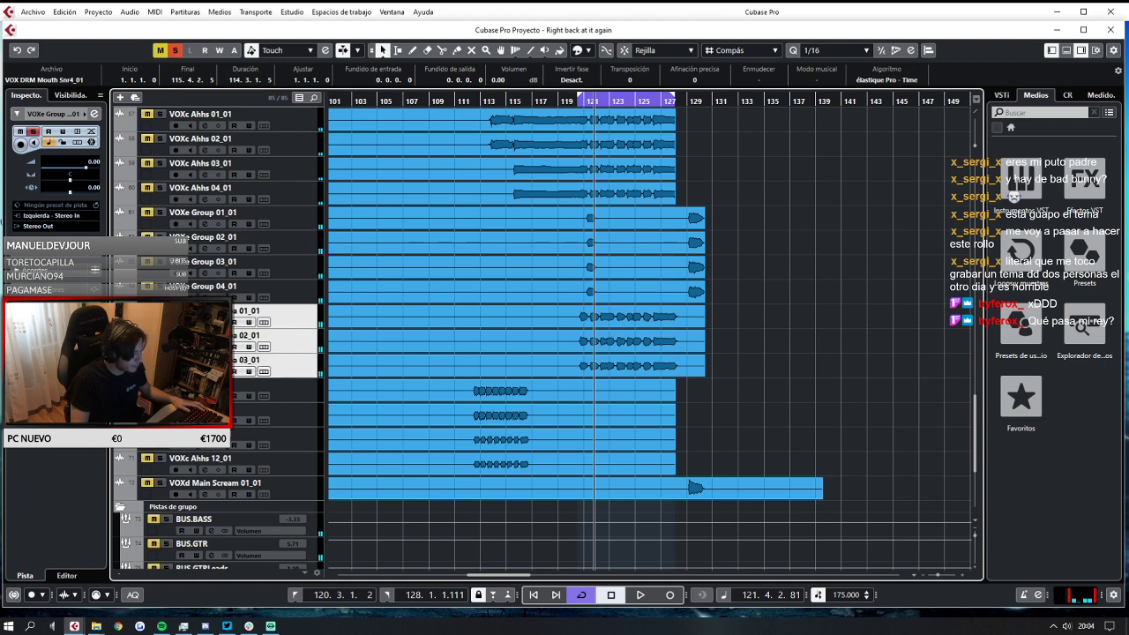
pyautogui.press('space')
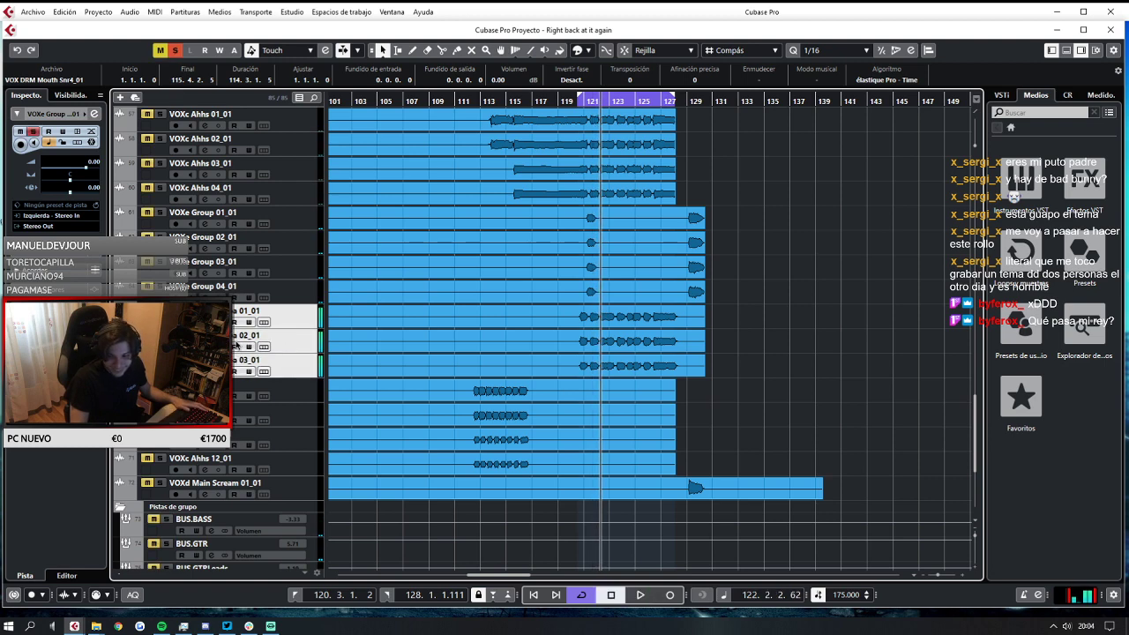
# Set the faders of the three VOXe Group Whoa channels to -9.76 in the MixConsole, resume playback and close the console.
pyautogui.click(75, 626)
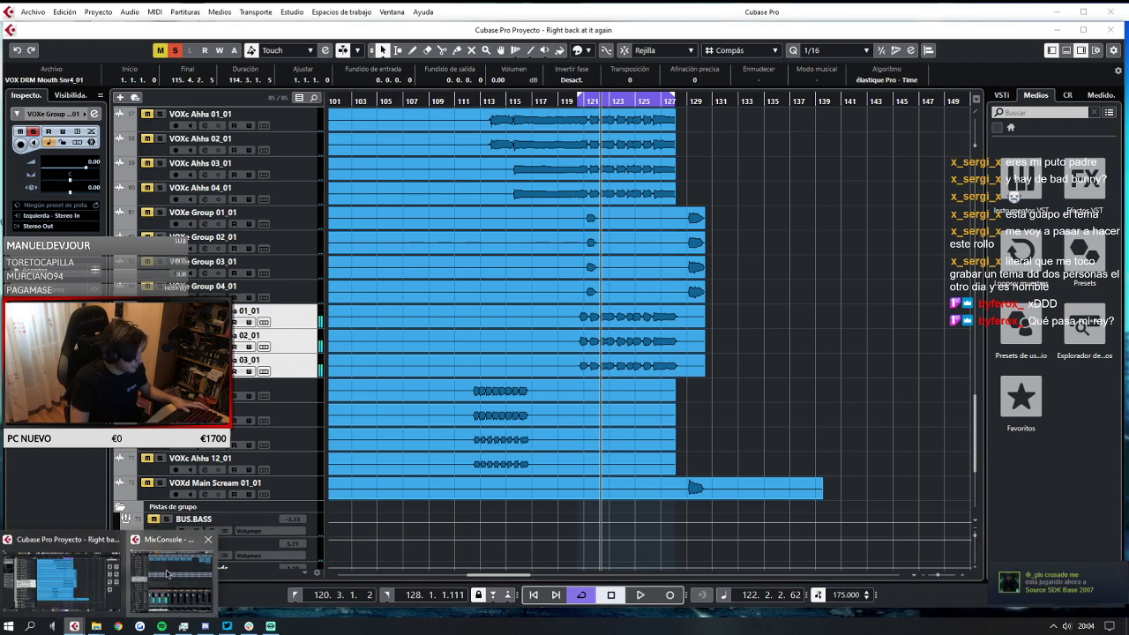
pyautogui.click(170, 582)
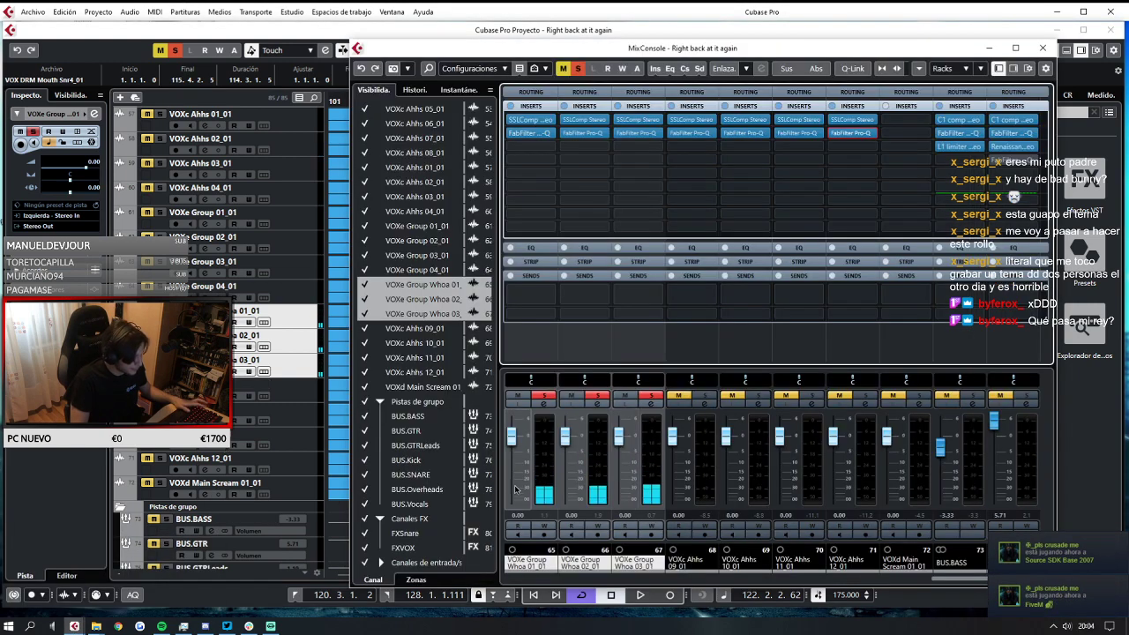
pyautogui.moveTo(511, 436); pyautogui.dragTo(508, 467)
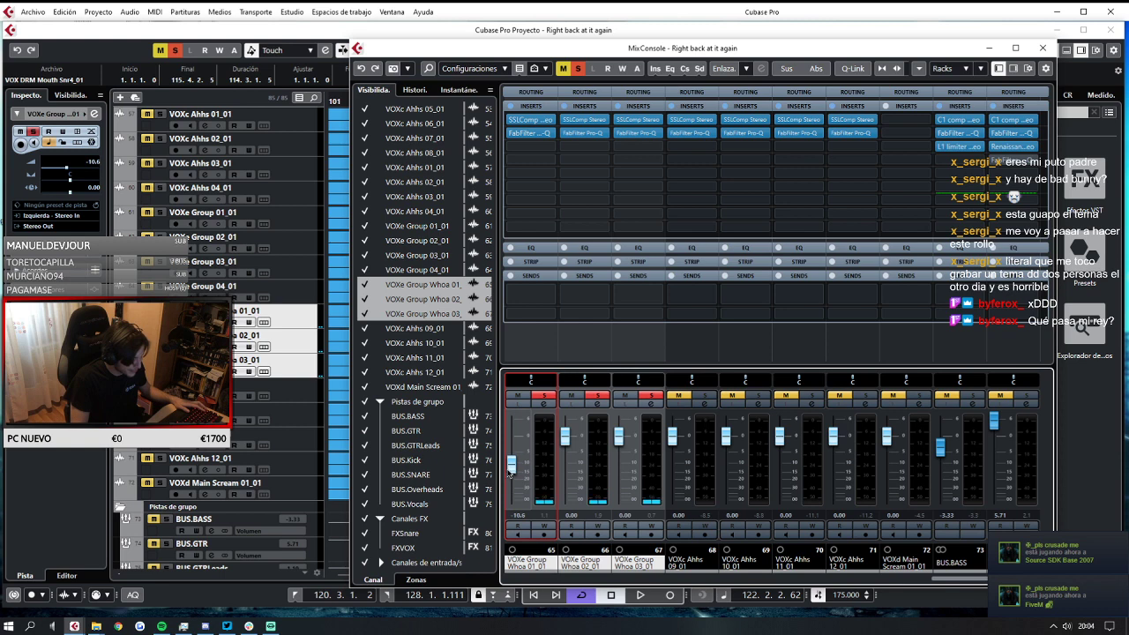
pyautogui.click(571, 514)
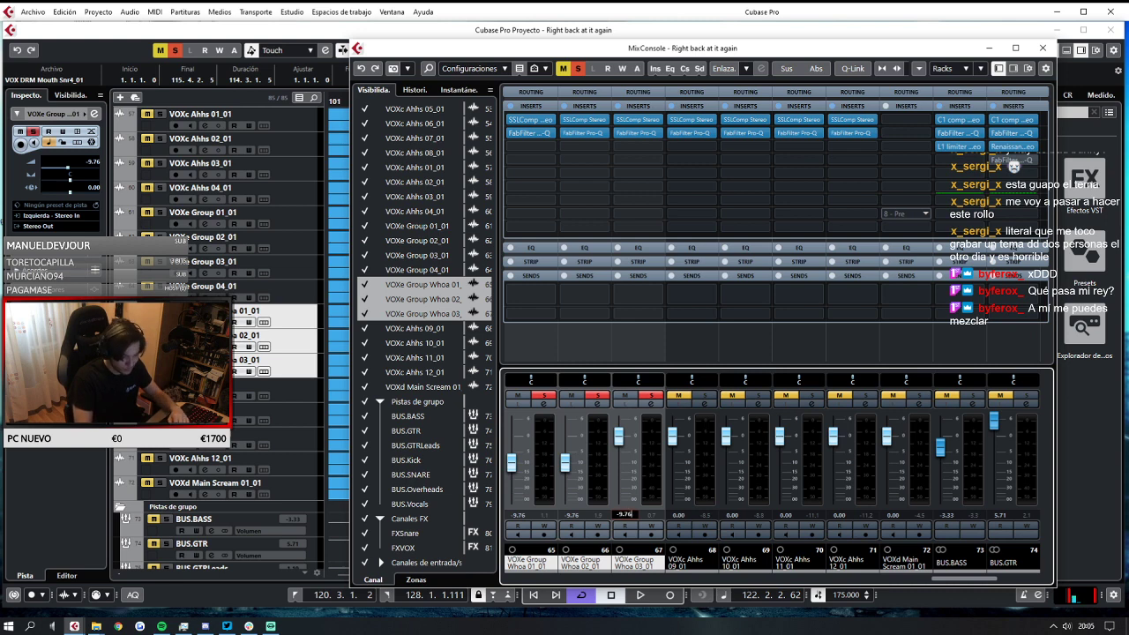
pyautogui.press('space')
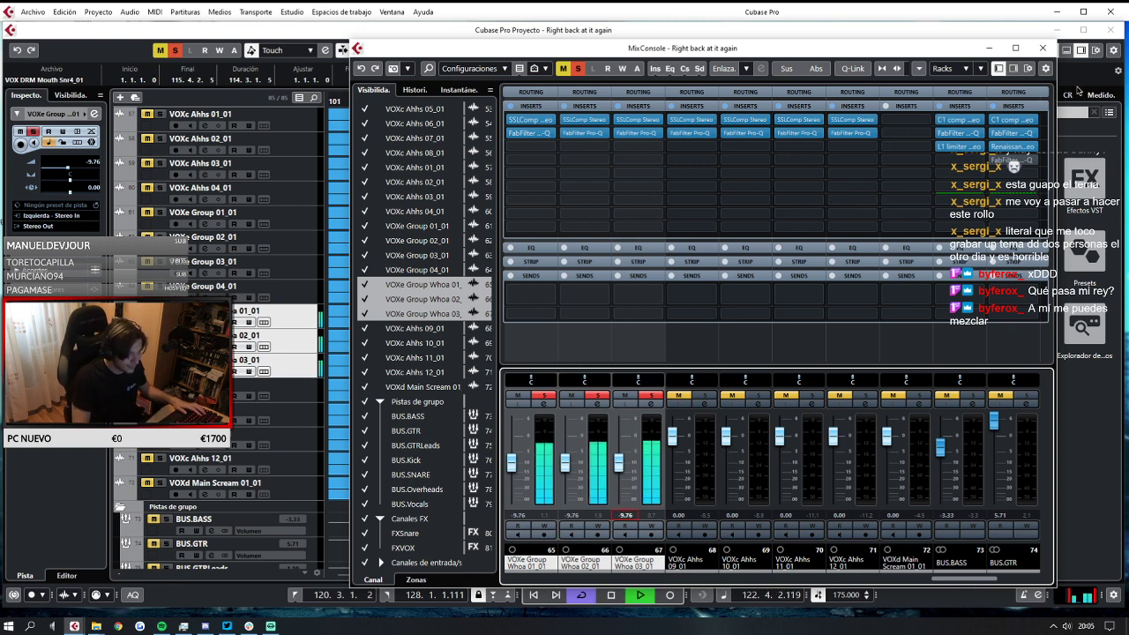
pyautogui.click(1042, 48)
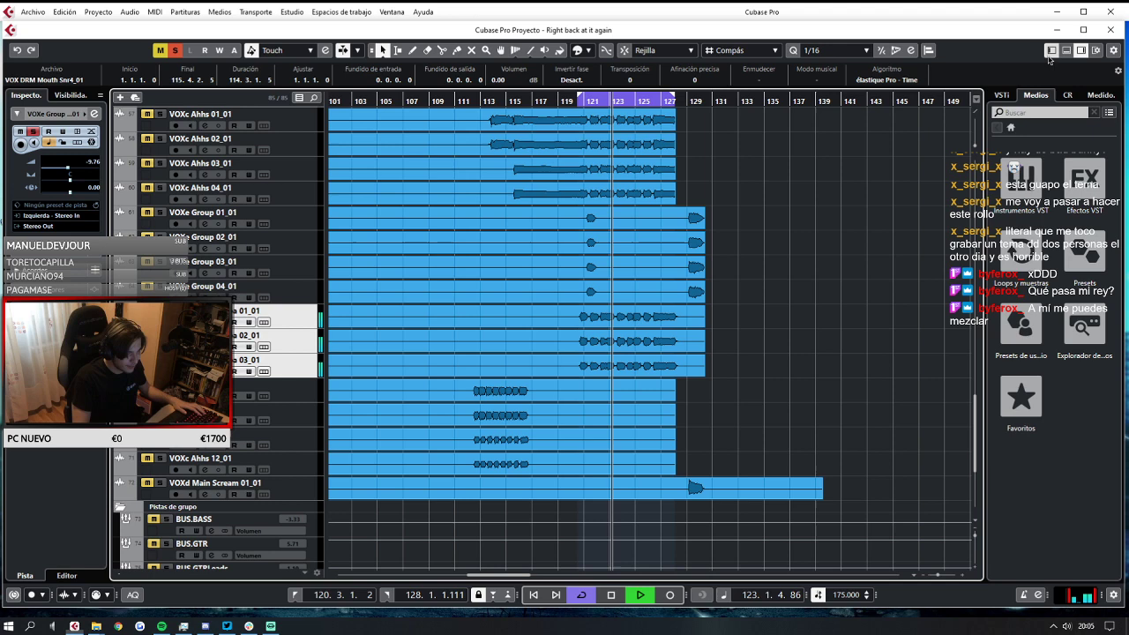
# Clear all solos and audition the full mix from just before bar 121, stopping shortly after.
pyautogui.click(571, 101)
pyautogui.click(175, 51)
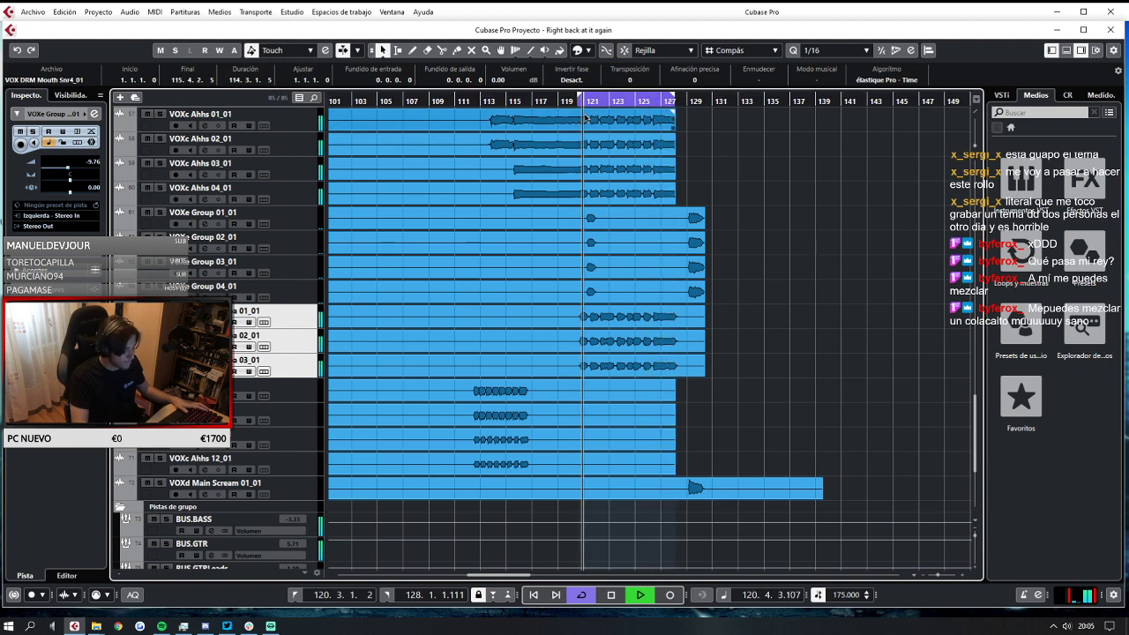
pyautogui.press('space')
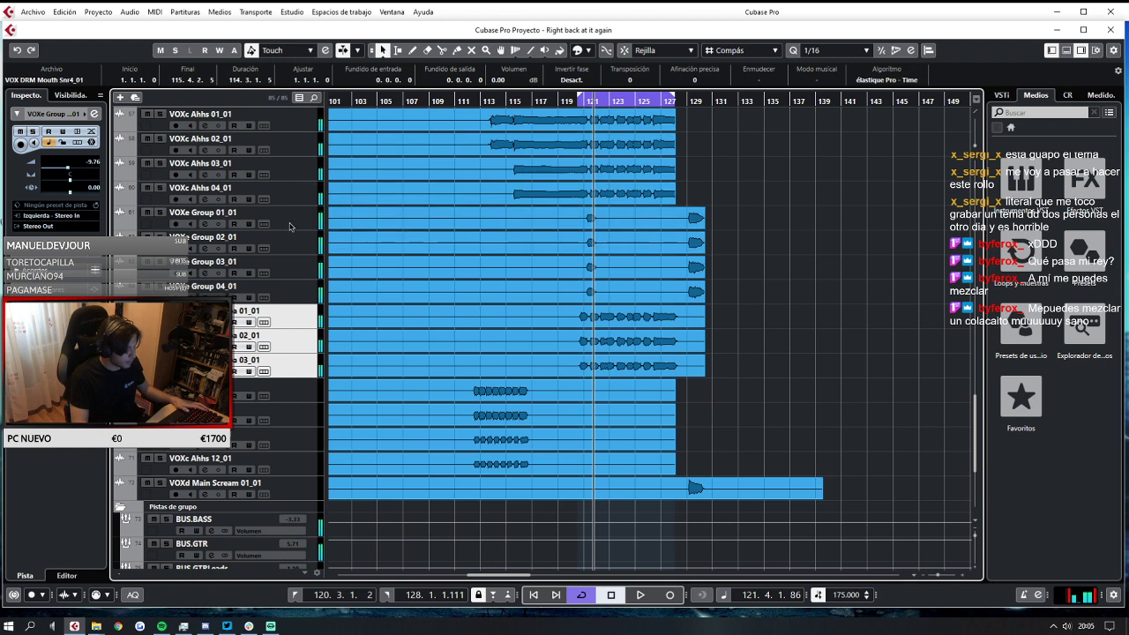
# Select VOXe Group 01_01 through 04_01, set their four faders to -9.76 in the MixConsole and close it.
pyautogui.click(289, 226)
pyautogui.hotkey('shift', 'Down')
pyautogui.hotkey('shift', 'Down')
pyautogui.hotkey('shift', 'Down')
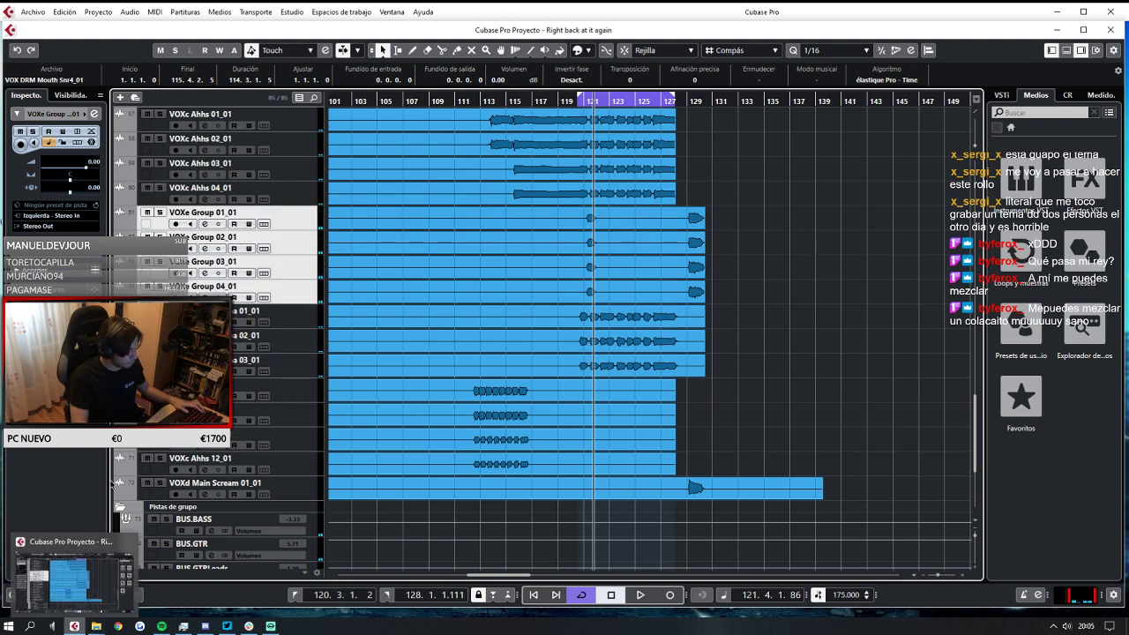
pyautogui.click(313, 11)
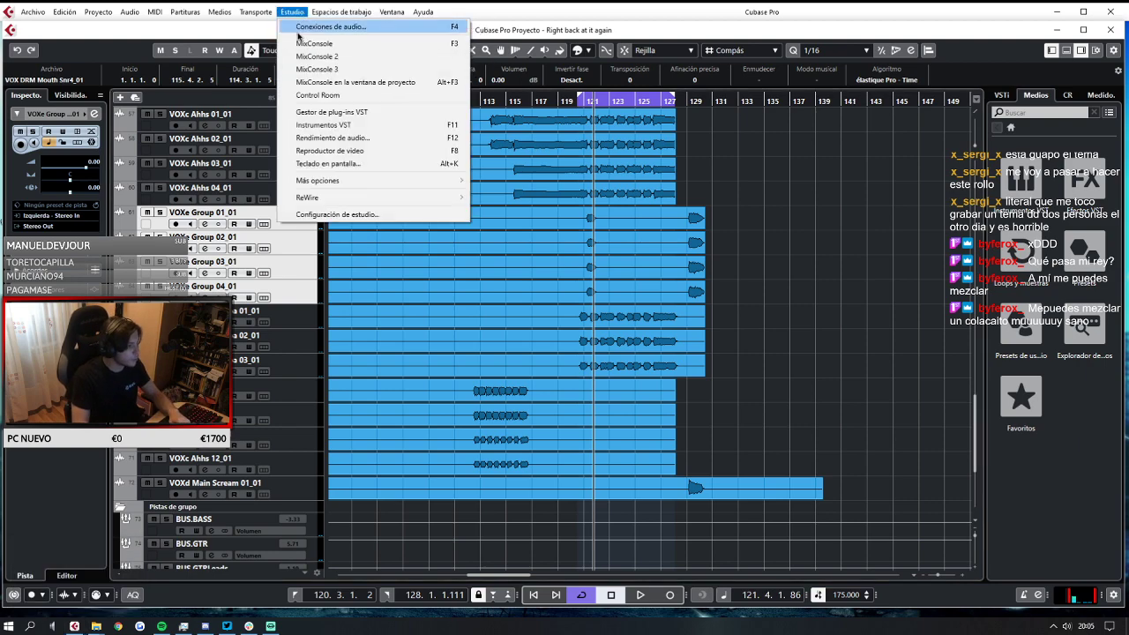
pyautogui.click(326, 26)
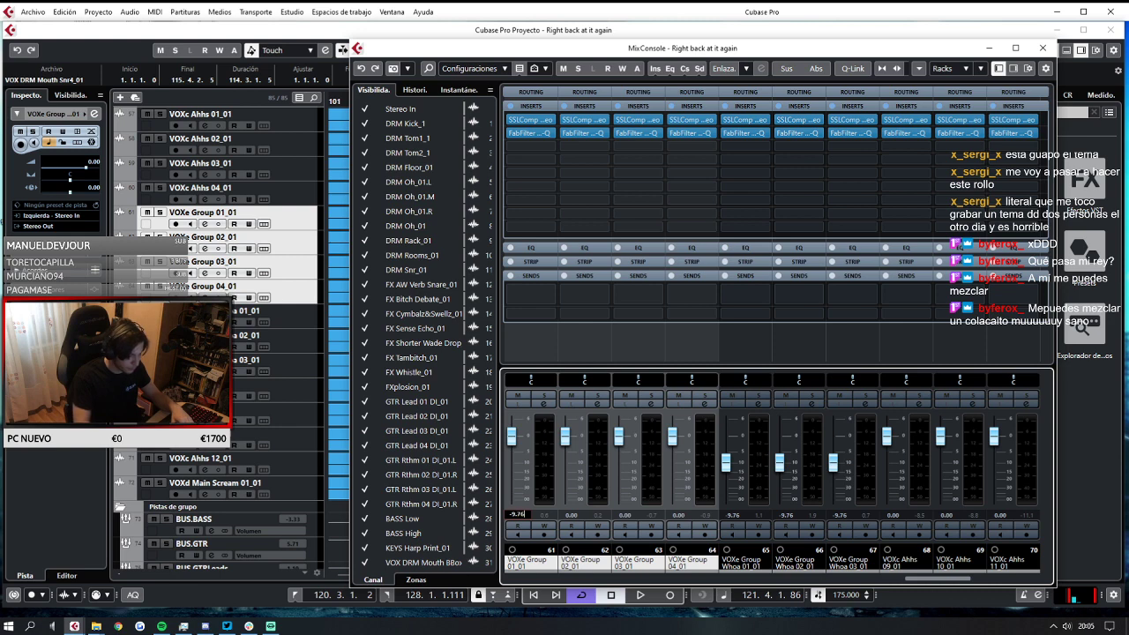
pyautogui.press('Return')
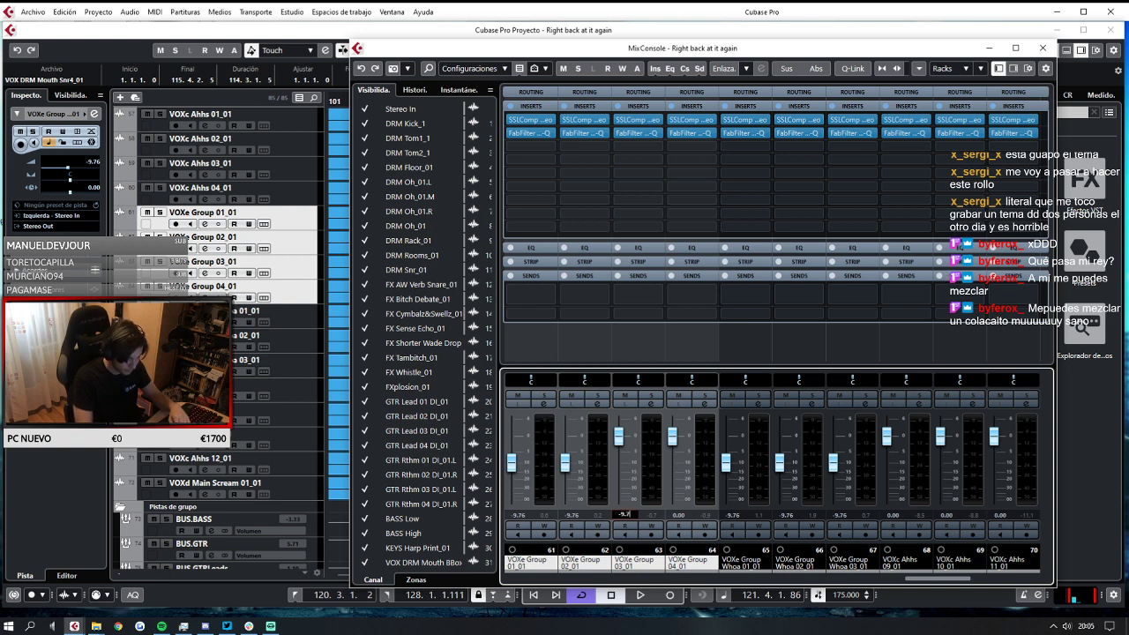
pyautogui.write('6')
pyautogui.press('Return')
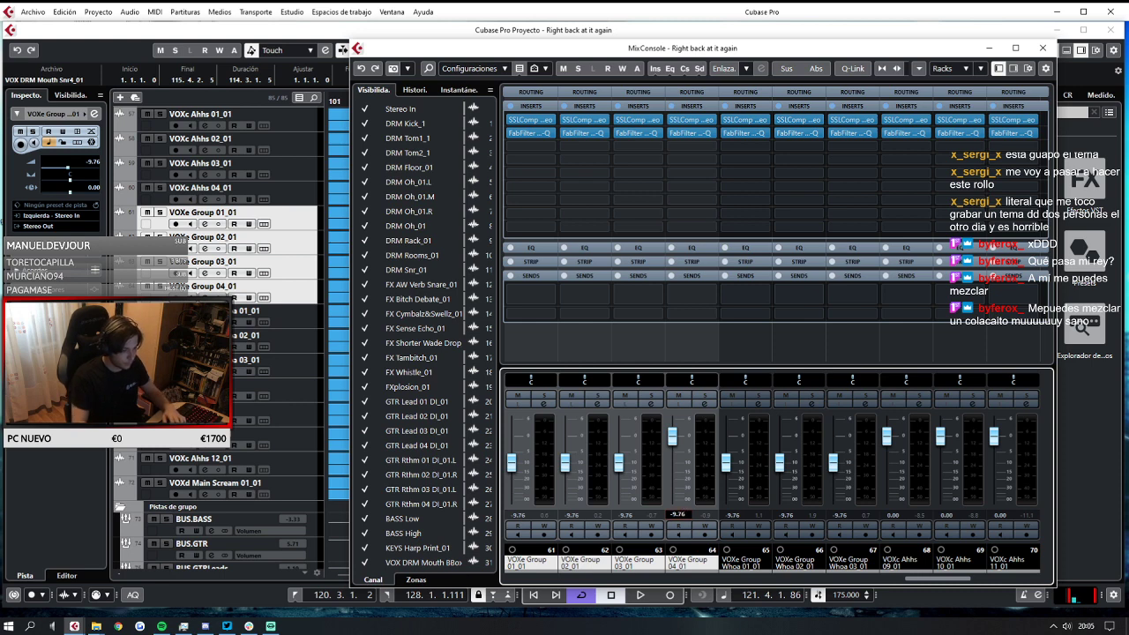
pyautogui.click(1042, 48)
# Replay the full mix from just before bar 121 to check the VOXe Group levels, and stop.
pyautogui.press('space')
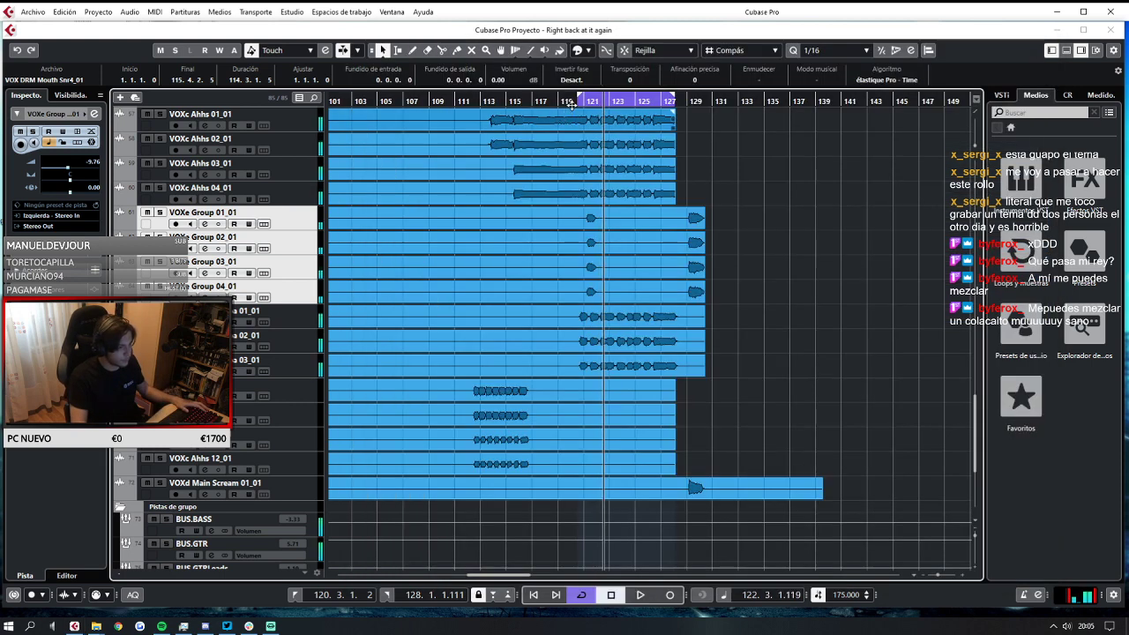
pyautogui.click(574, 103)
pyautogui.press('space')
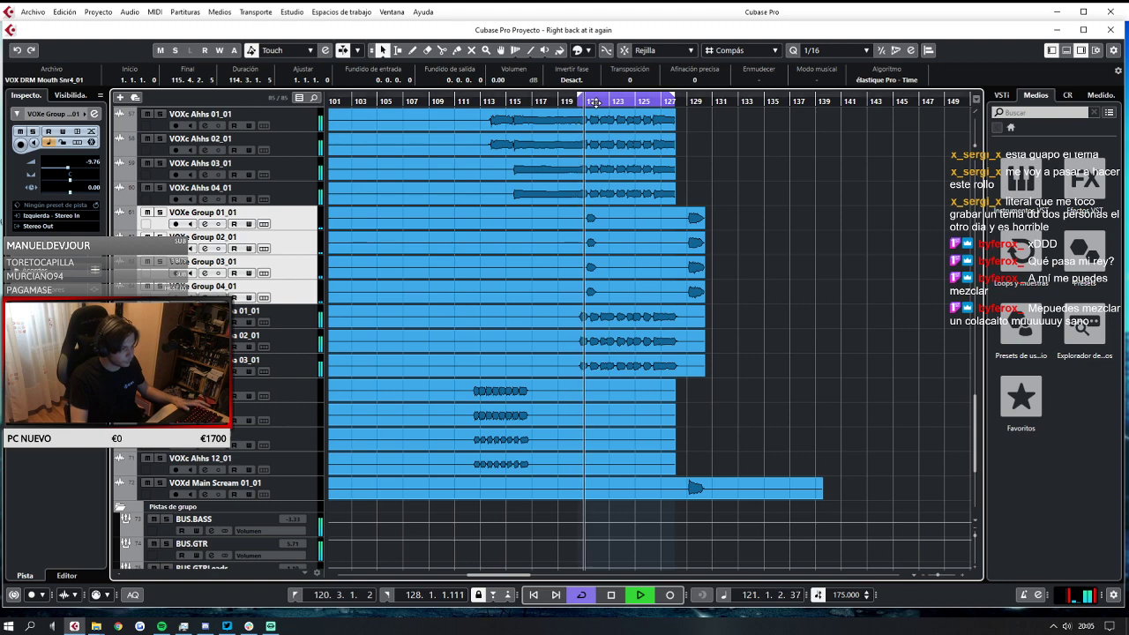
pyautogui.press('space')
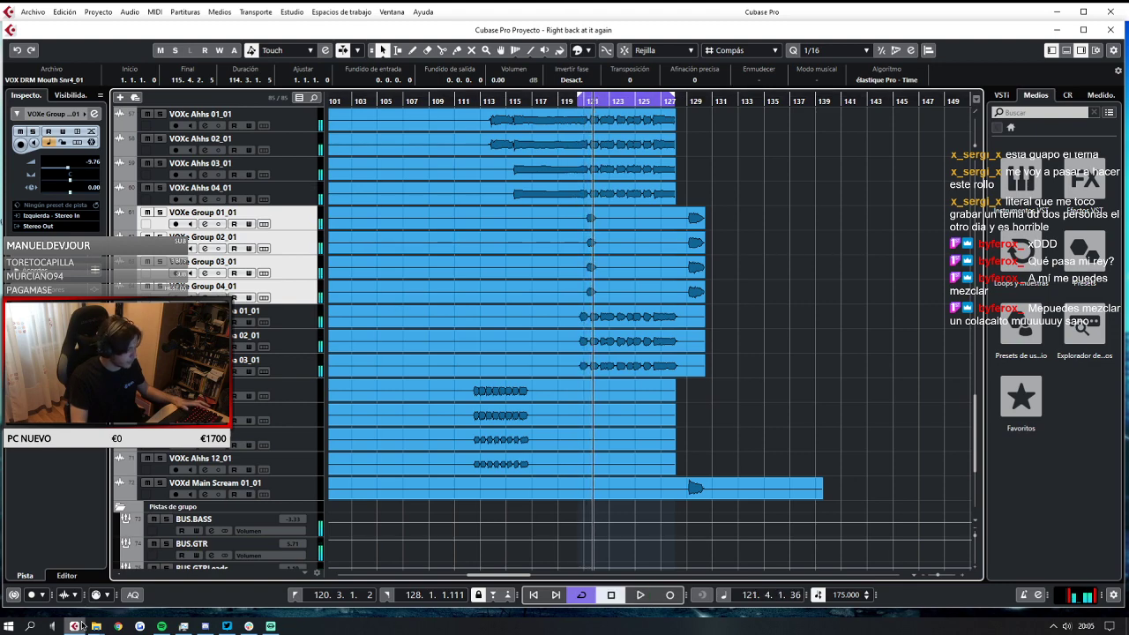
# Set the VOXe Group 01_01 through 04_01 faders to -4.97 in the MixConsole, start playback and close the console.
pyautogui.click(297, 12)
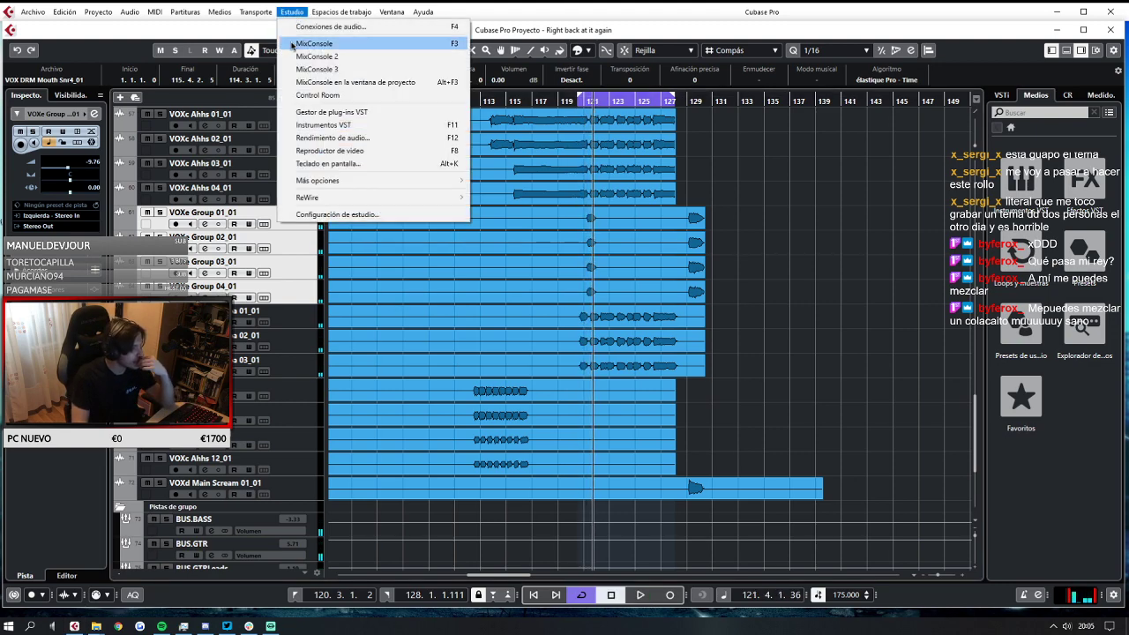
pyautogui.click(305, 45)
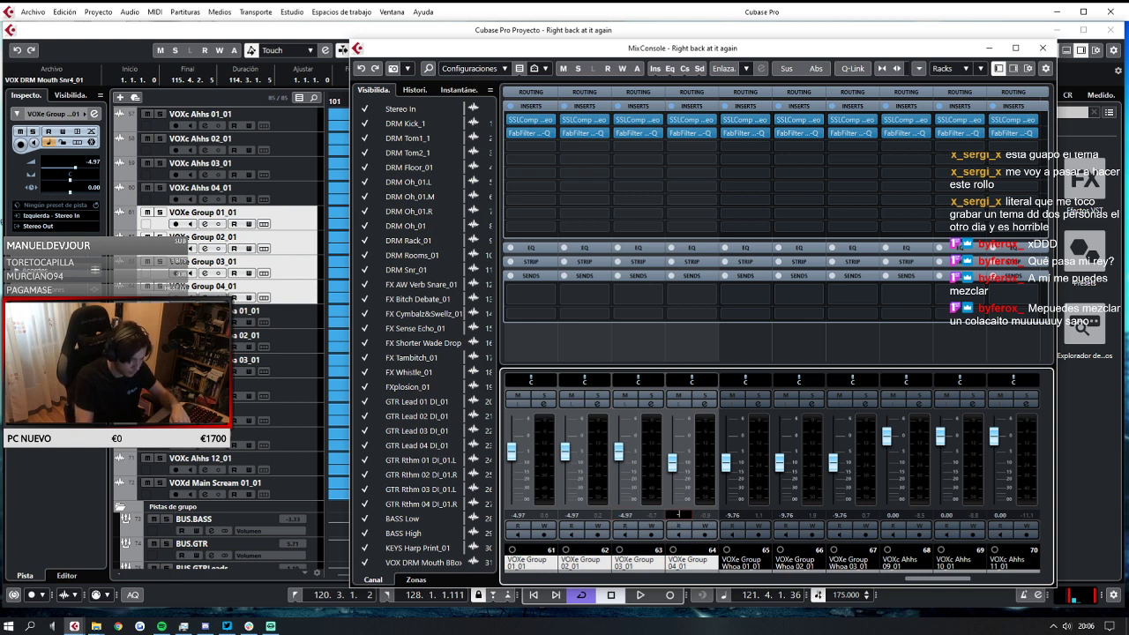
pyautogui.press('space')
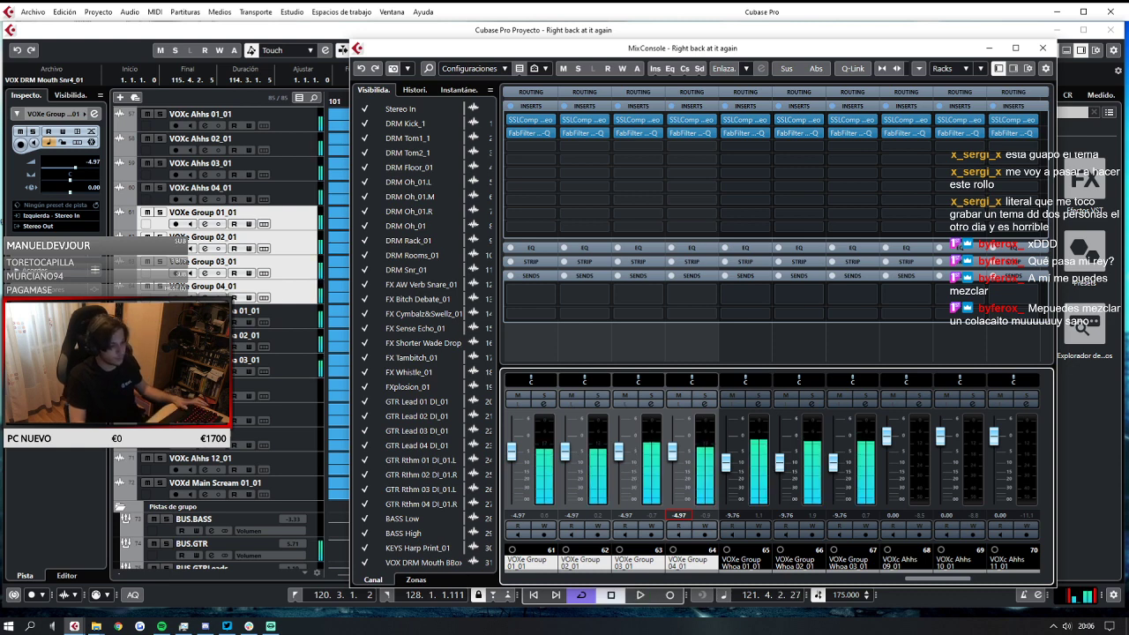
pyautogui.click(1044, 48)
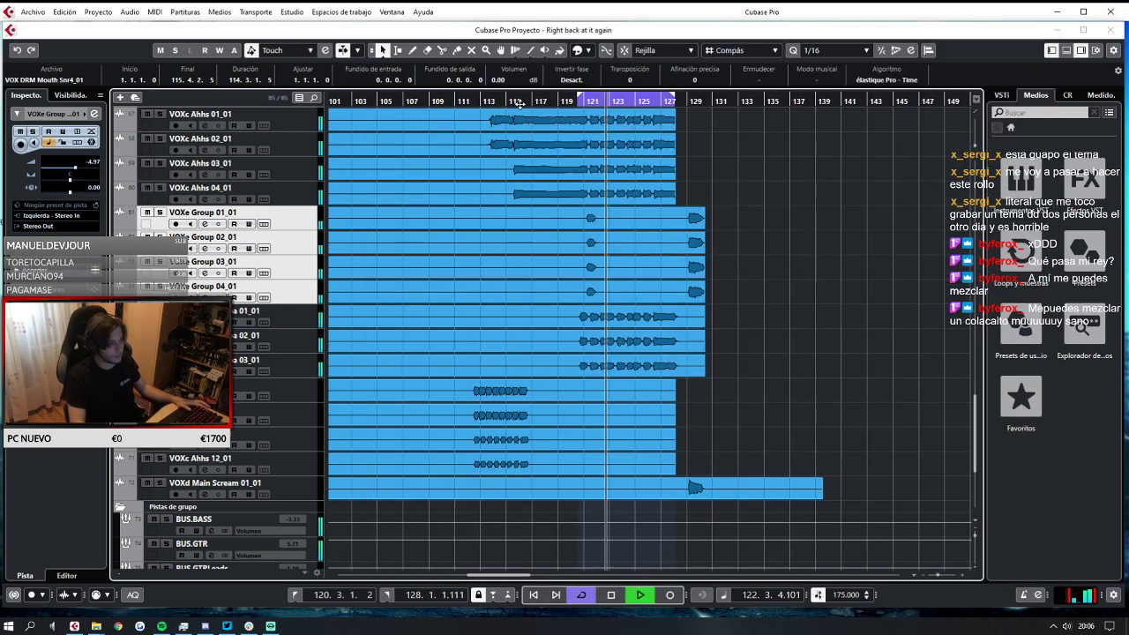
# Replay the mix from just before bar 121 and save the project.
pyautogui.click(570, 102)
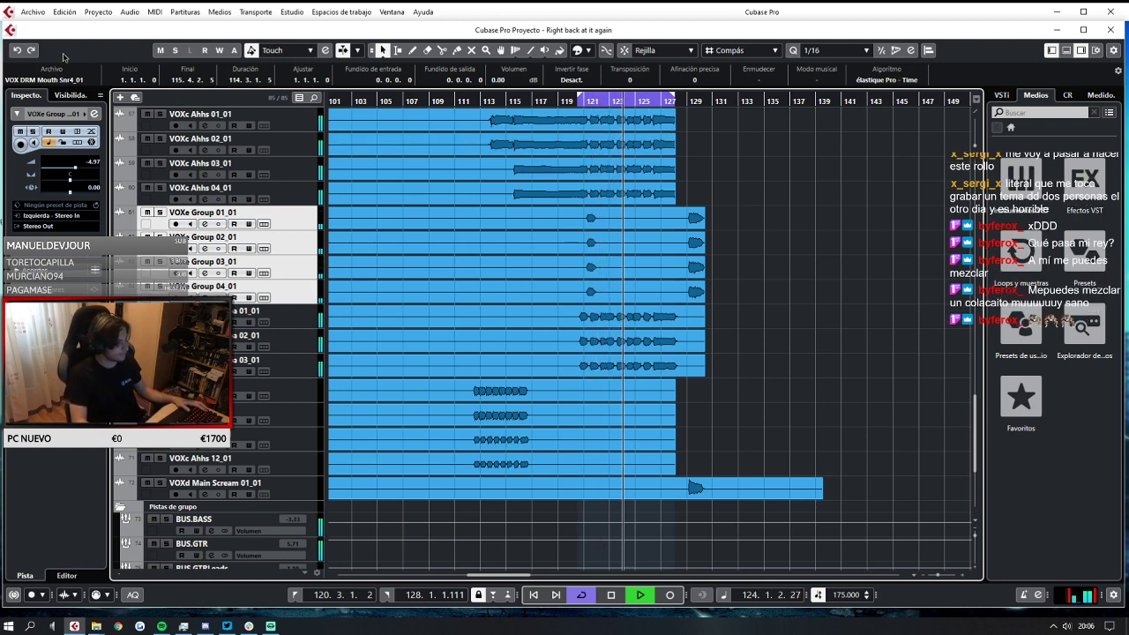
pyautogui.click(35, 12)
pyautogui.click(28, 96)
# Turn off cycle looping and play the closing section of the song from about bar 129.
pyautogui.scroll(10, 831, 307)
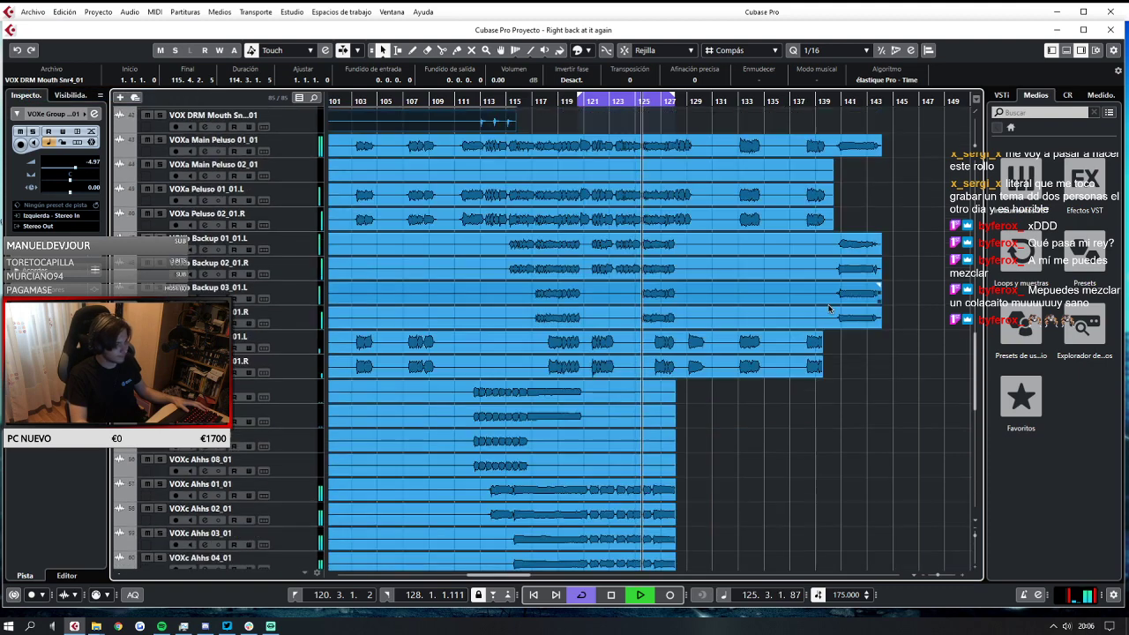
pyautogui.scroll(-4, 822, 291)
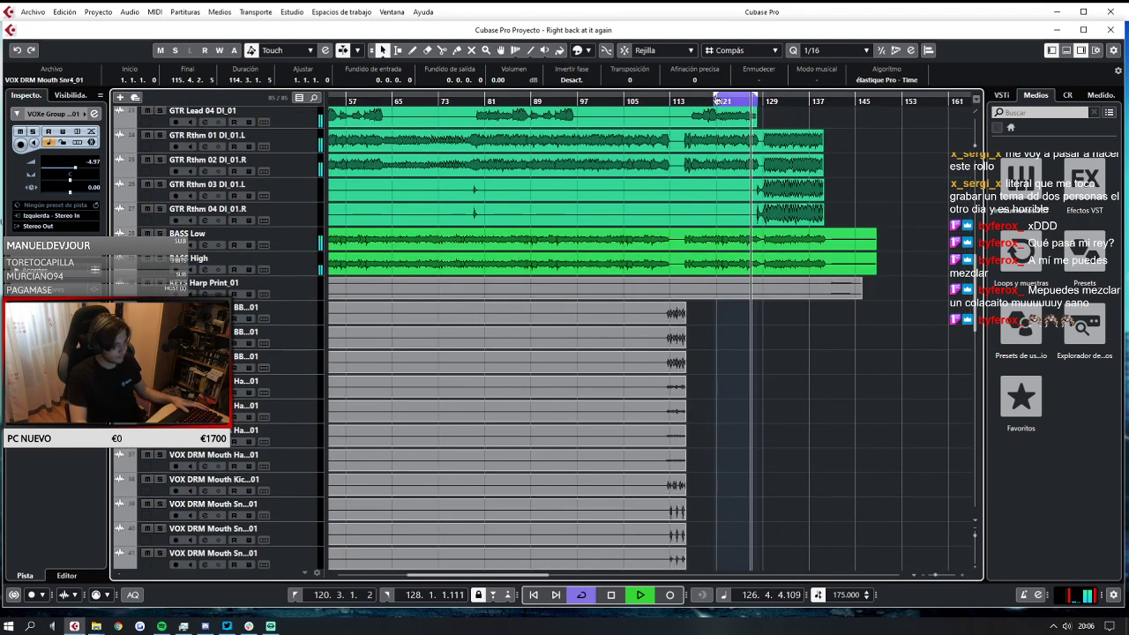
pyautogui.press('KP_Divide')
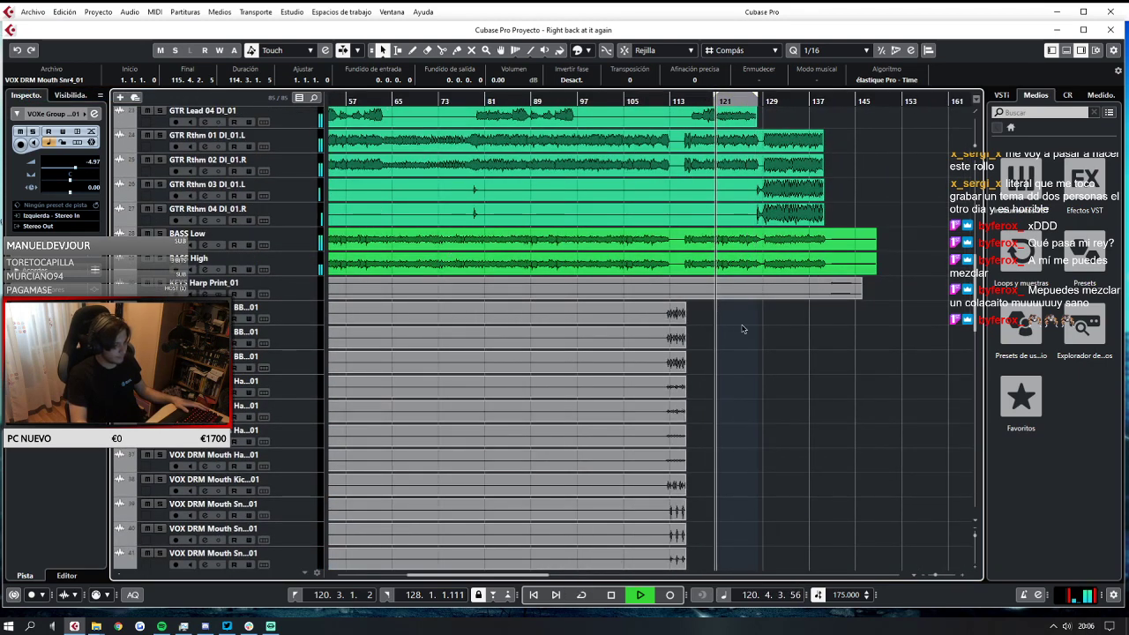
pyautogui.click(762, 100)
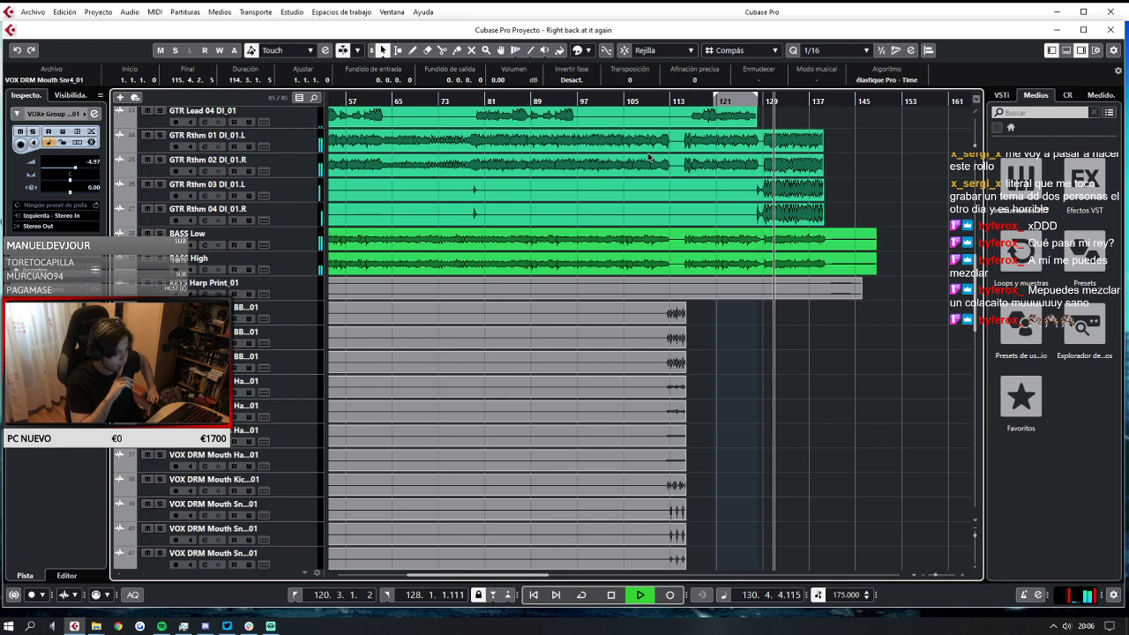
# Solo DRM Snr_01 and play the closing section with a cycle range from about bar 127 to bar 135.
pyautogui.scroll(8, 909, 209)
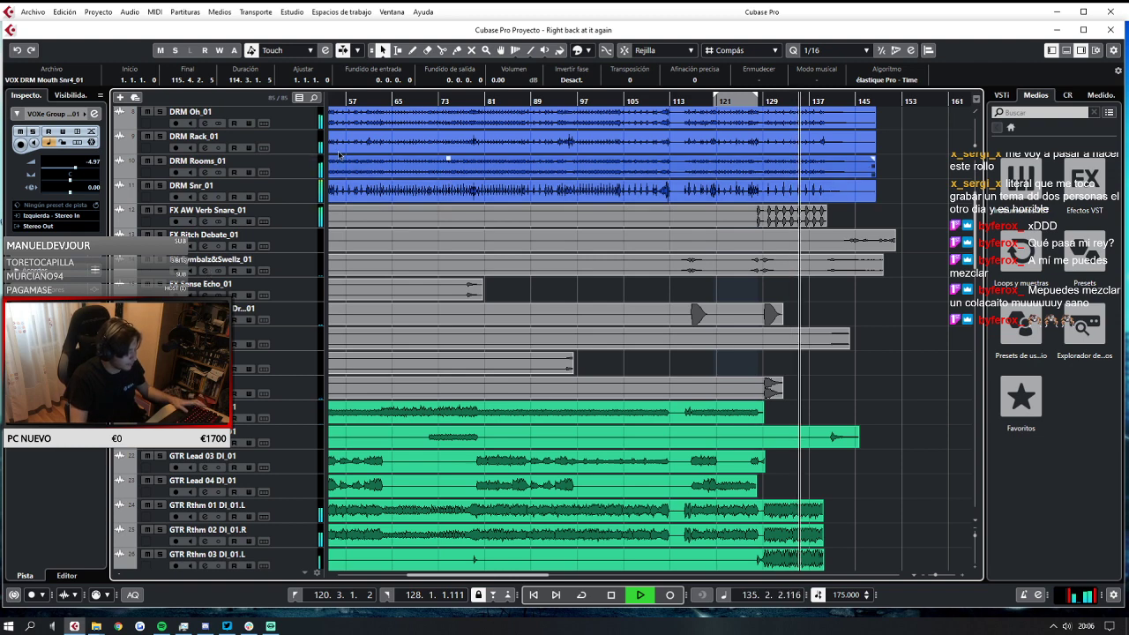
pyautogui.click(303, 221)
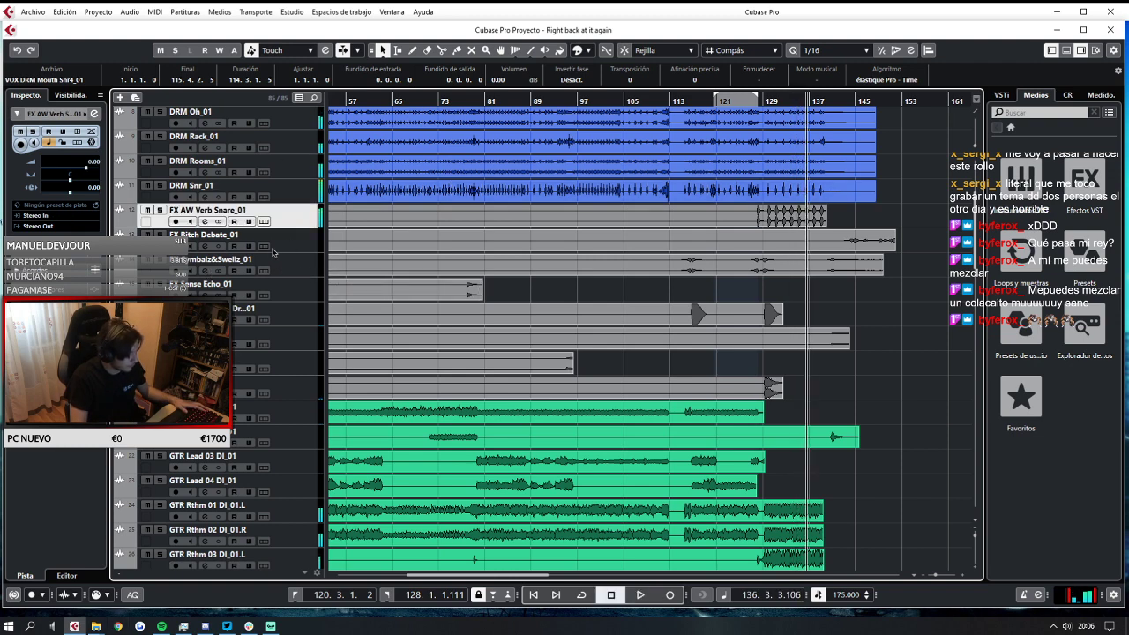
pyautogui.click(160, 186)
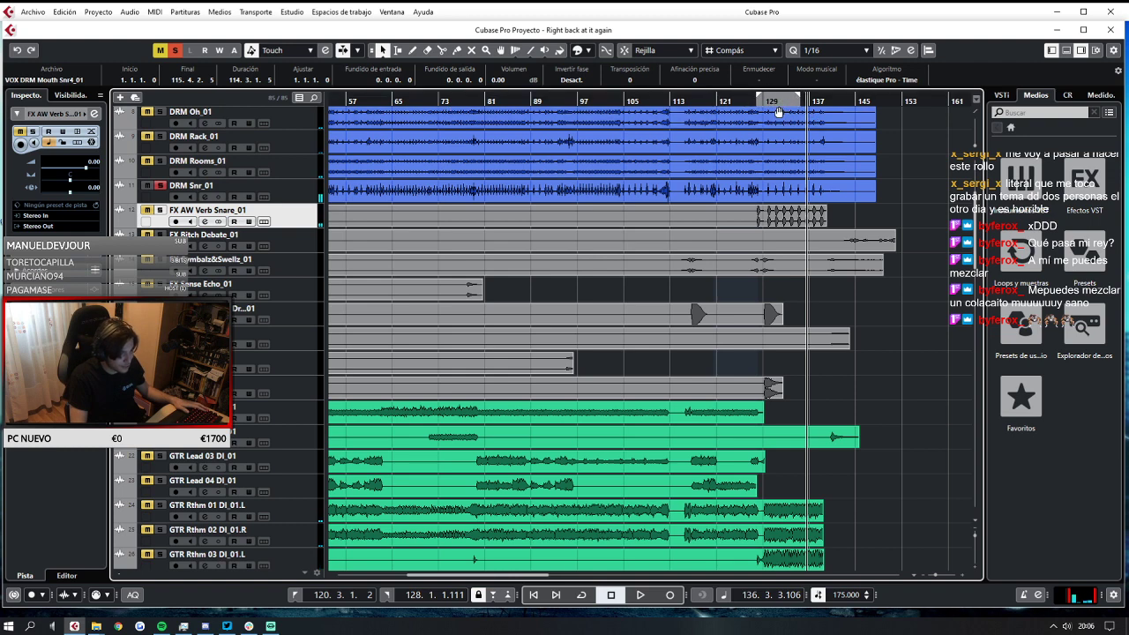
pyautogui.moveTo(779, 112); pyautogui.dragTo(777, 112)
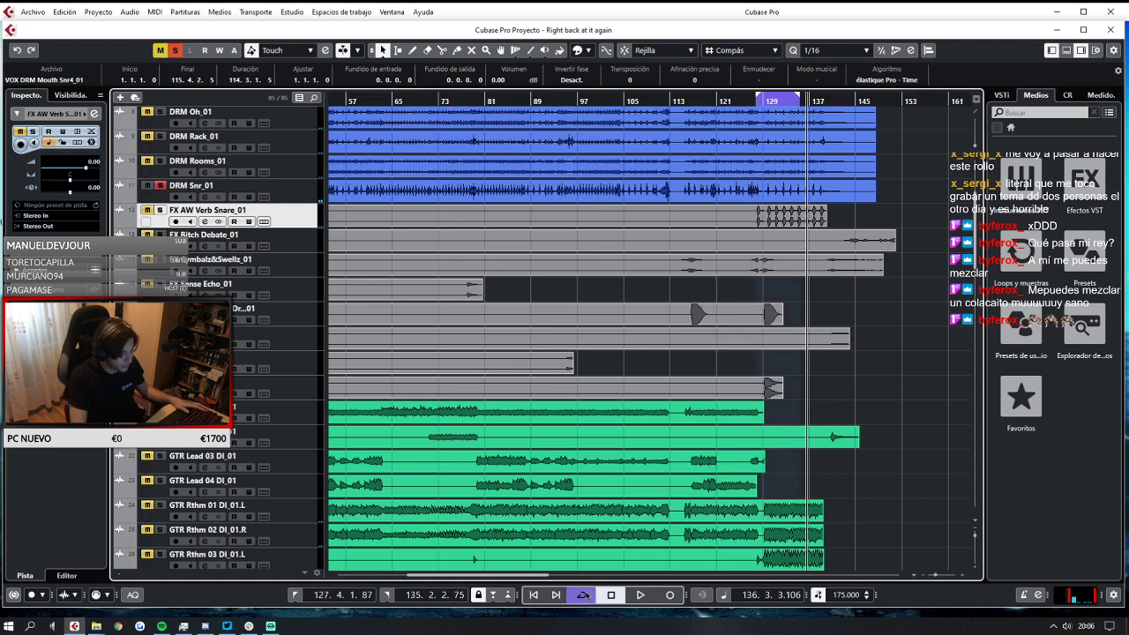
pyautogui.click(749, 100)
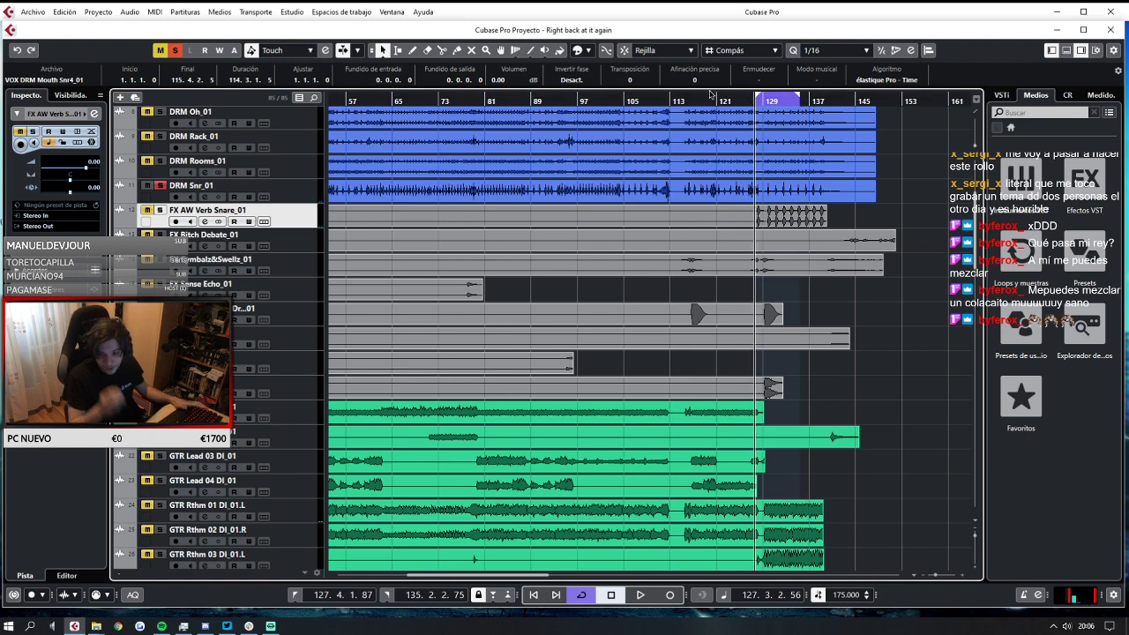
pyautogui.press('space')
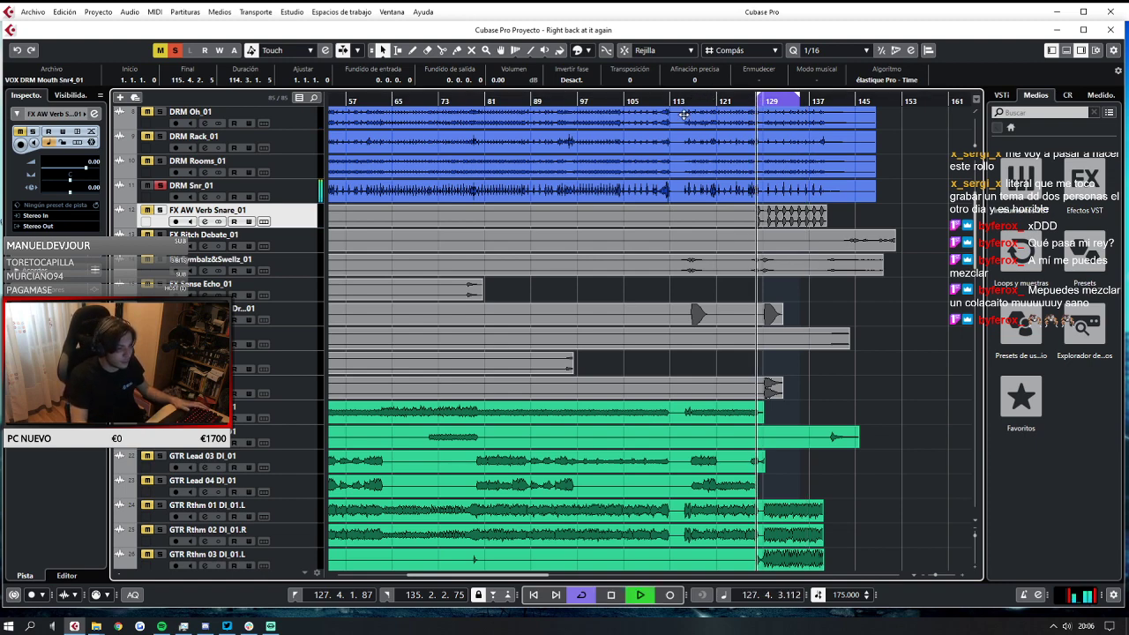
# Play FX AW Verb Snare_01 soloed with the snare, set its fader to -7.20 in the MixConsole and clear the solos.
pyautogui.scroll(7, 739, 260)
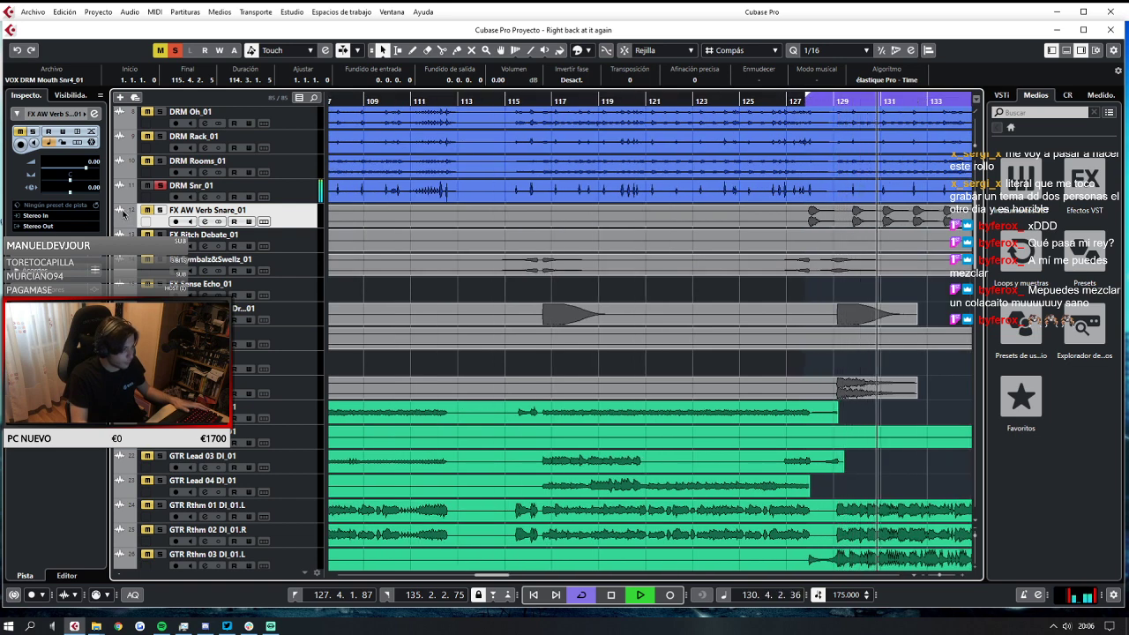
pyautogui.click(160, 211)
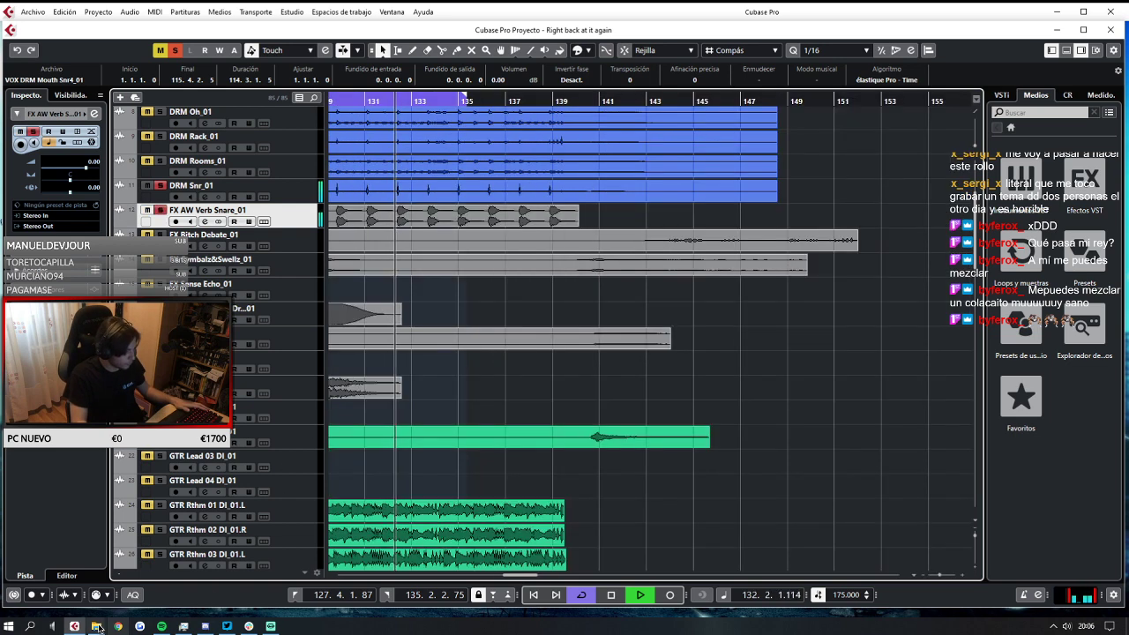
pyautogui.press('space')
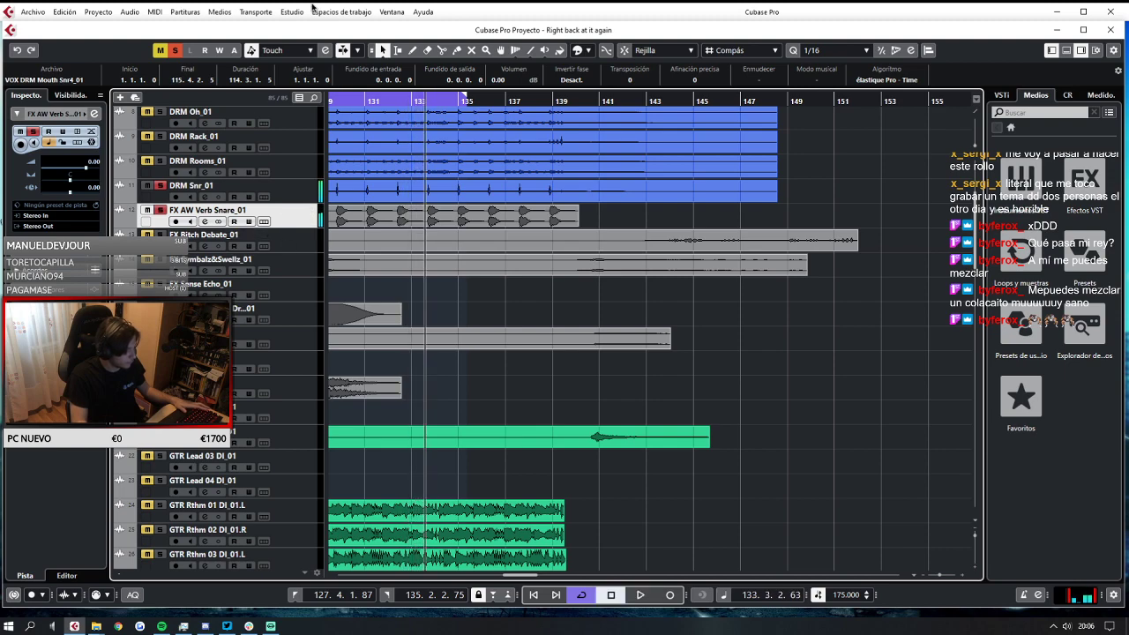
pyautogui.click(316, 13)
pyautogui.click(302, 42)
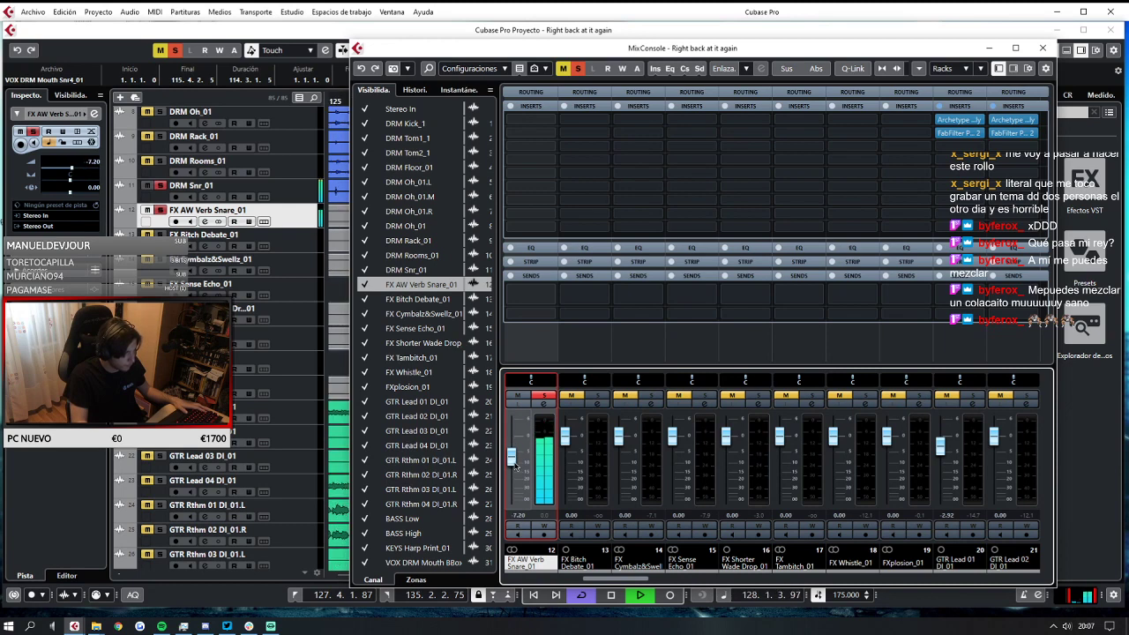
pyautogui.press('F3')
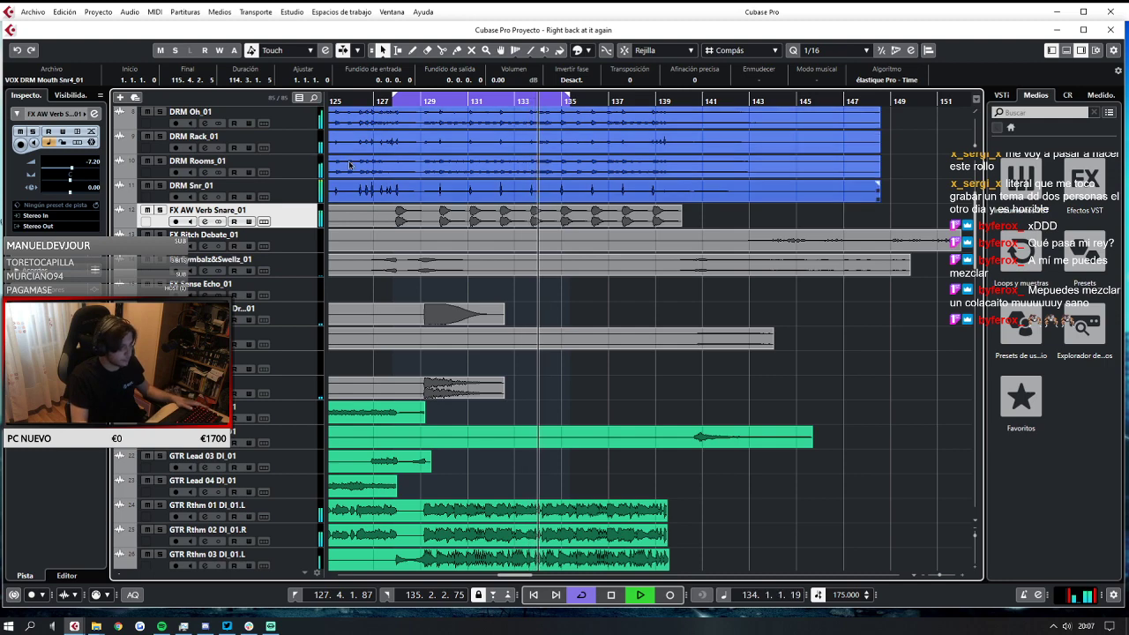
# Stop playback and narrow the cycle range to about bars 113 to 116, around the VOX DRM Mouth parts.
pyautogui.press('space')
pyautogui.scroll(-4, 411, 290)
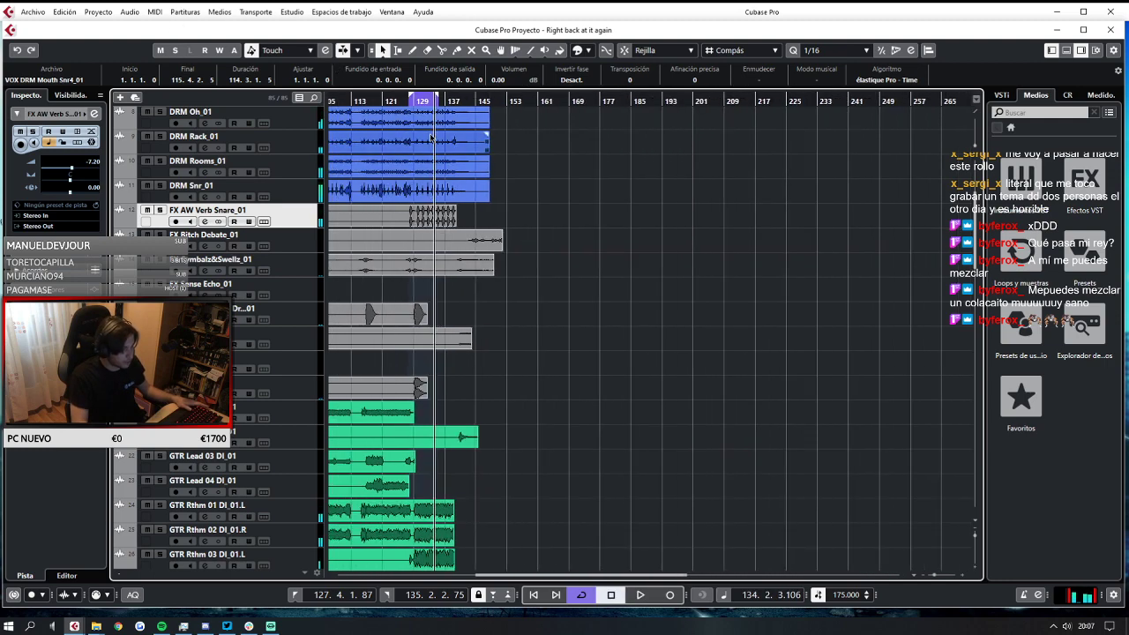
pyautogui.moveTo(411, 96); pyautogui.dragTo(330, 97)
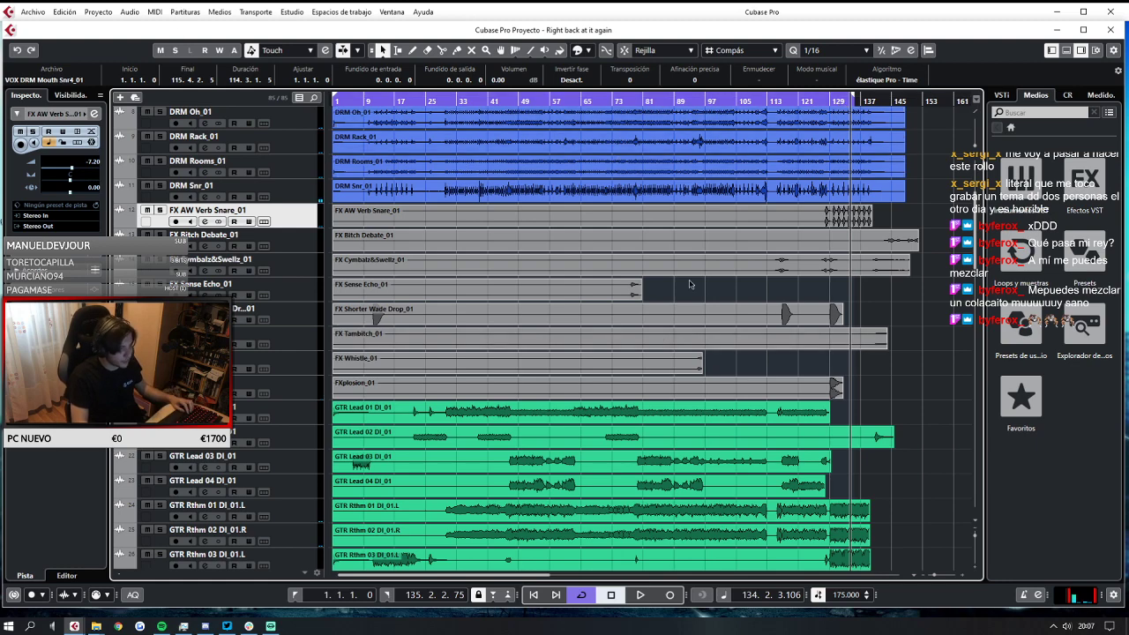
pyautogui.scroll(-10, 719, 205)
pyautogui.scroll(4, 719, 208)
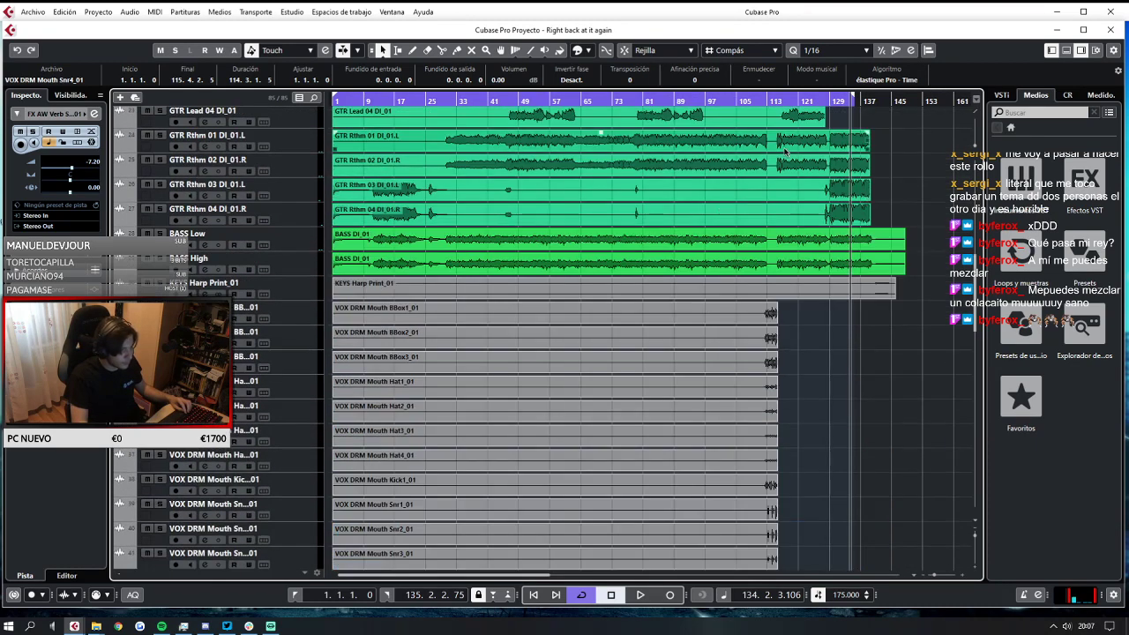
pyautogui.click(758, 99)
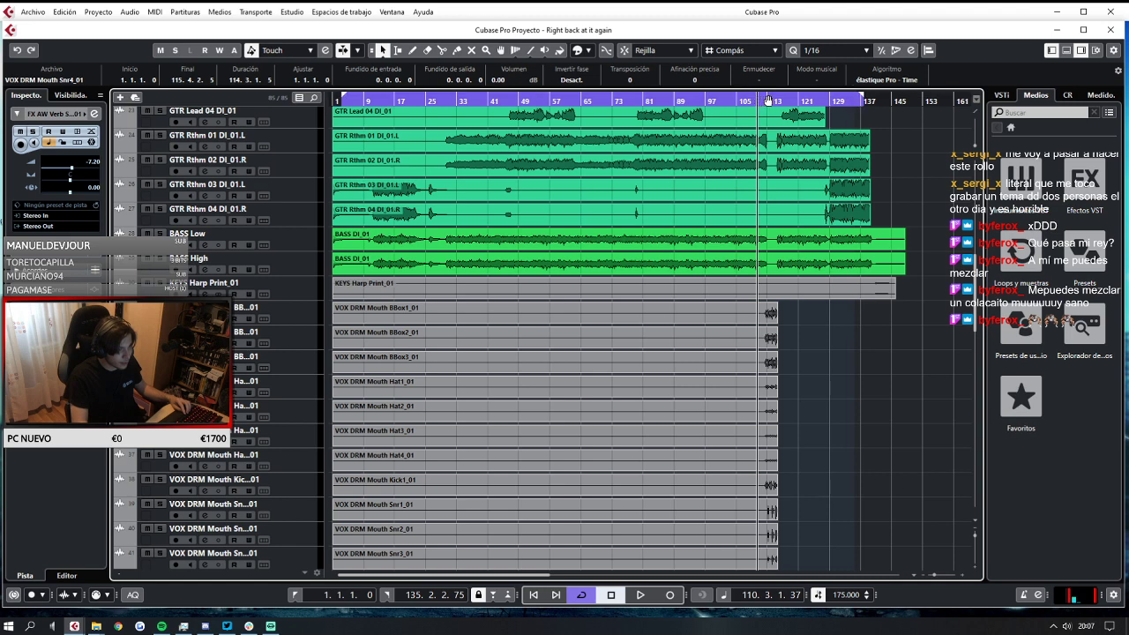
pyautogui.click(761, 95)
pyautogui.click(760, 95)
pyautogui.click(760, 95)
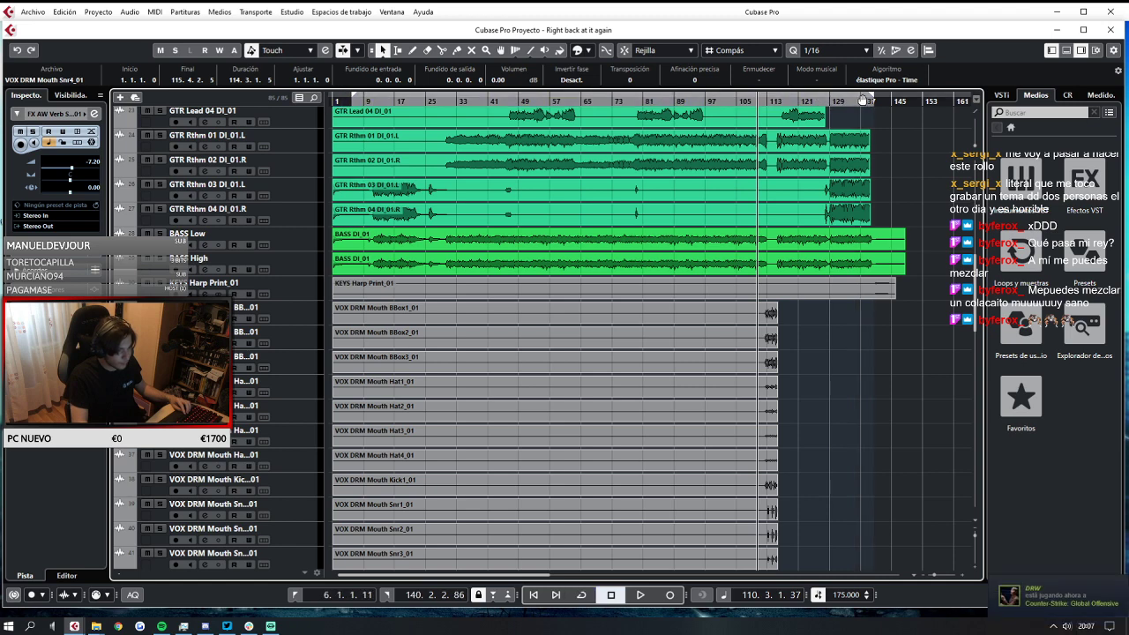
pyautogui.click(600, 159)
pyautogui.click(908, 141)
pyautogui.click(895, 100)
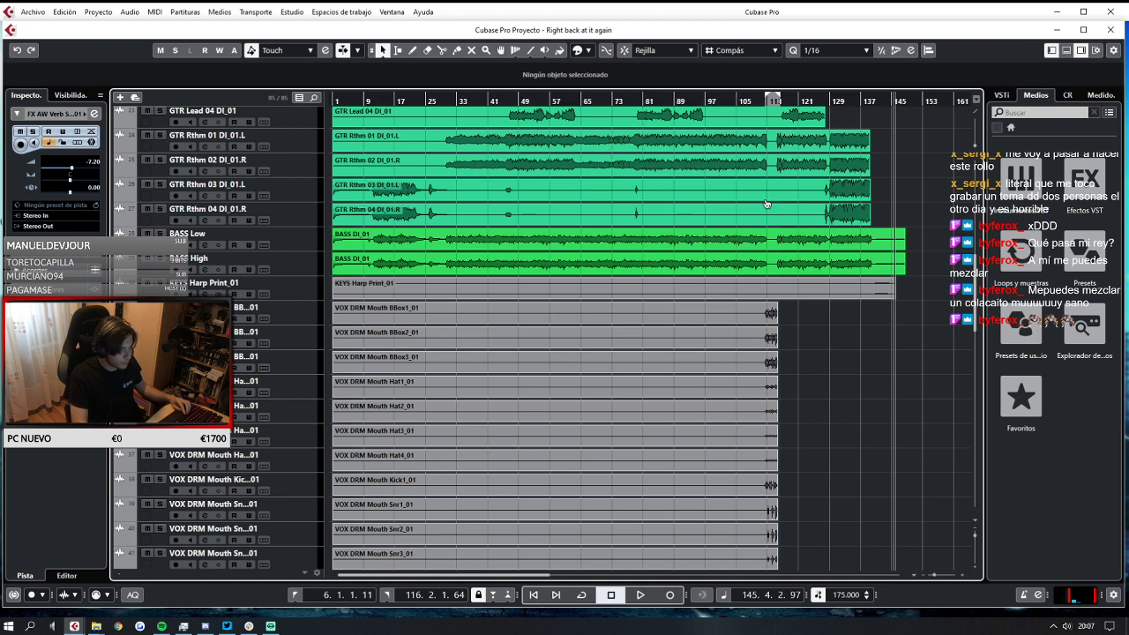
pyautogui.moveTo(770, 203); pyautogui.dragTo(770, 204)
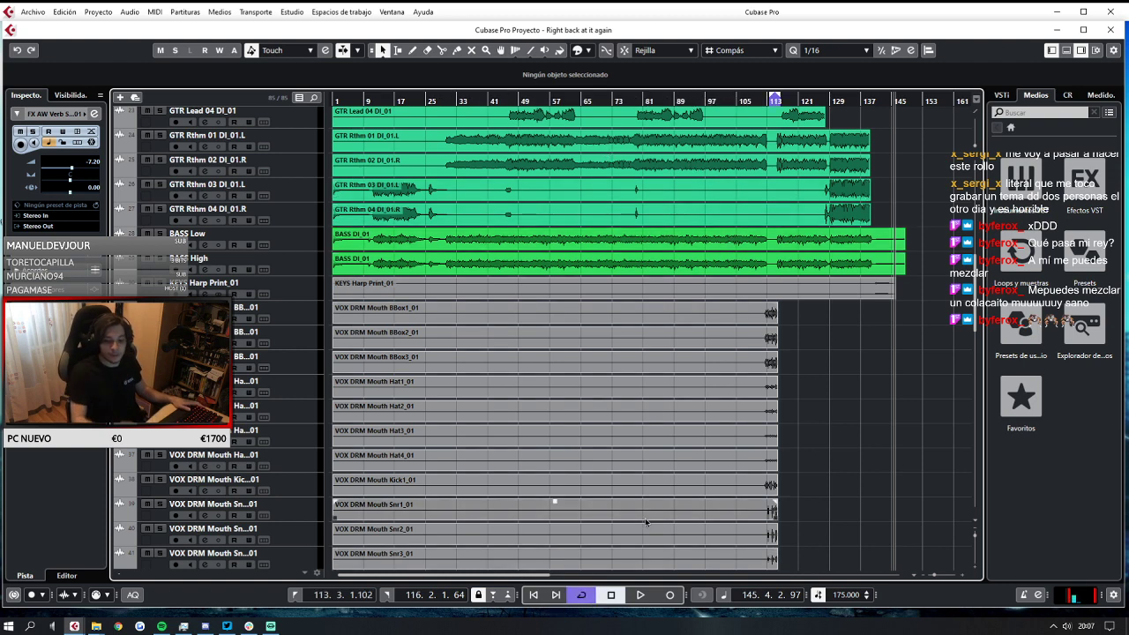
# Extend the start of the cycle range back to about bar 112 and play the mouth-percussion break.
pyautogui.click(765, 100)
pyautogui.scroll(8, 783, 140)
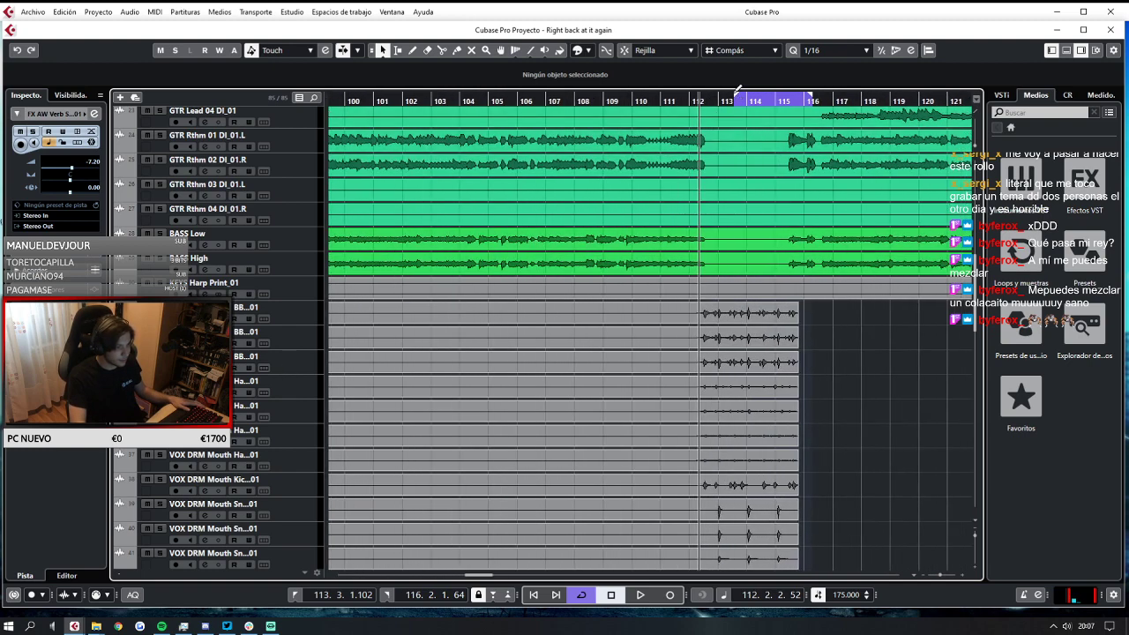
pyautogui.moveTo(697, 123); pyautogui.dragTo(700, 122)
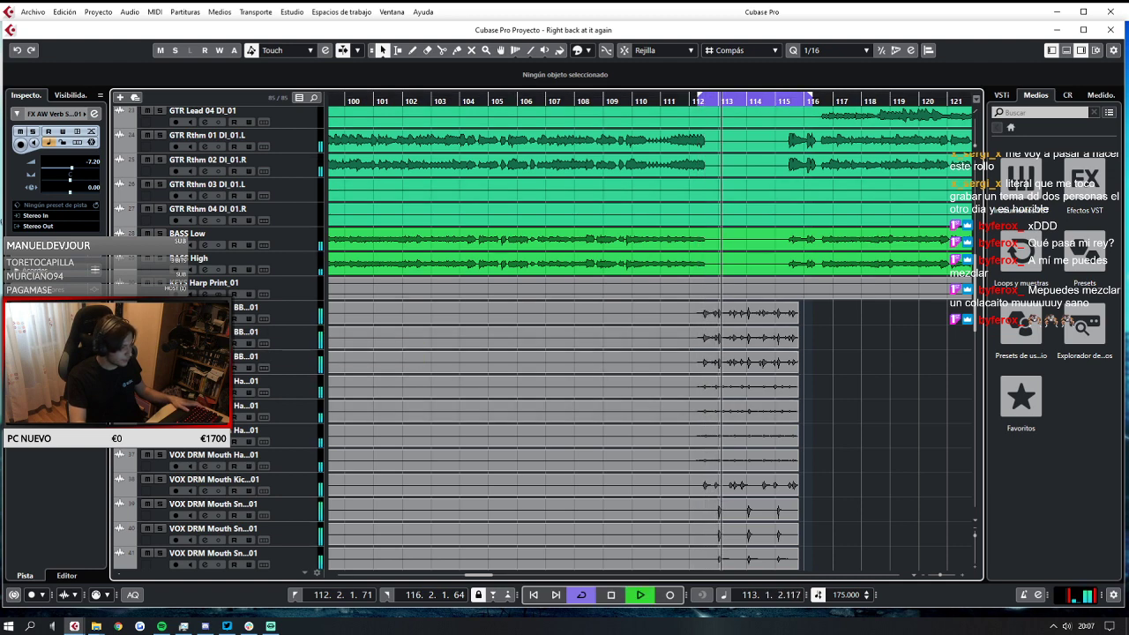
# Solo the VOX DRM Mouth tracks, loop them and shorten the cycle's end to the end of their events.
pyautogui.press('s')
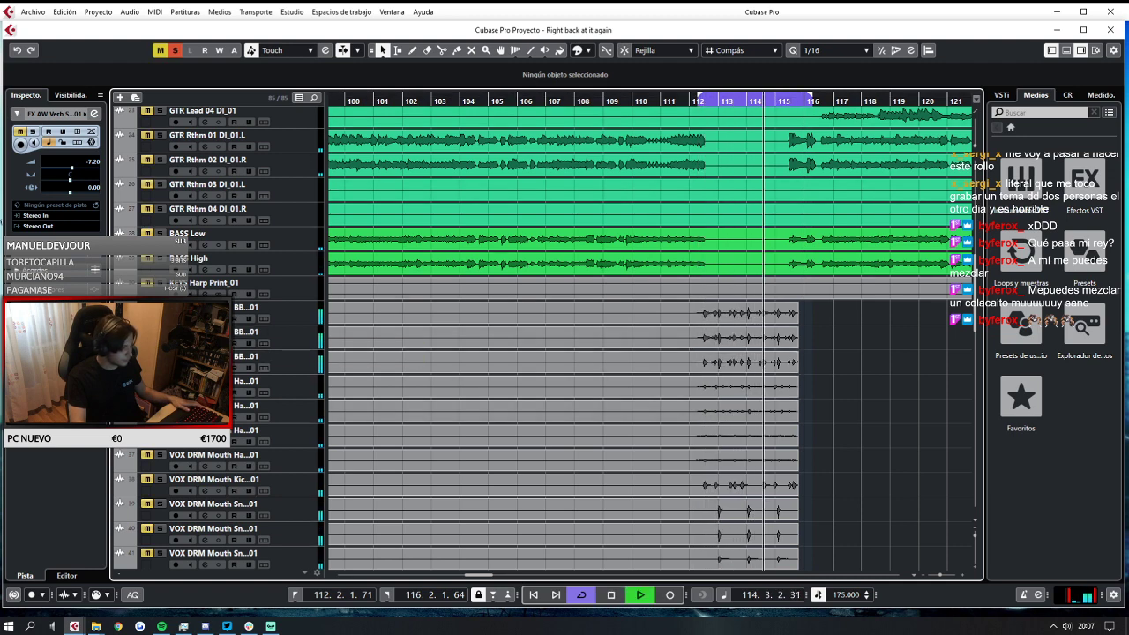
pyautogui.press('space')
pyautogui.click(160, 446)
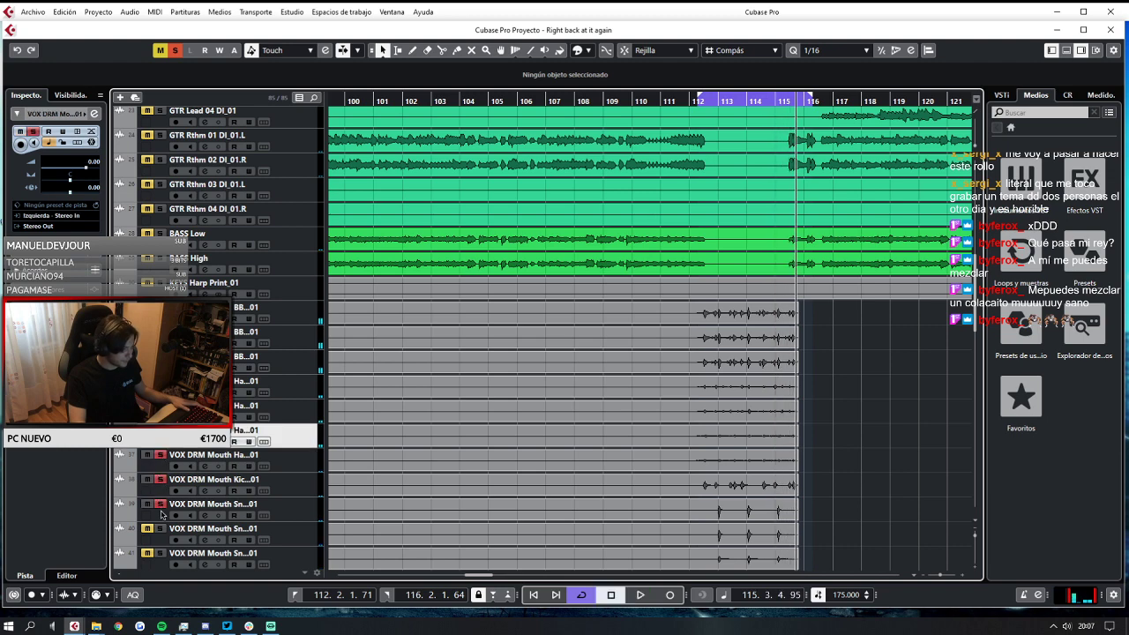
pyautogui.scroll(-3, 159, 528)
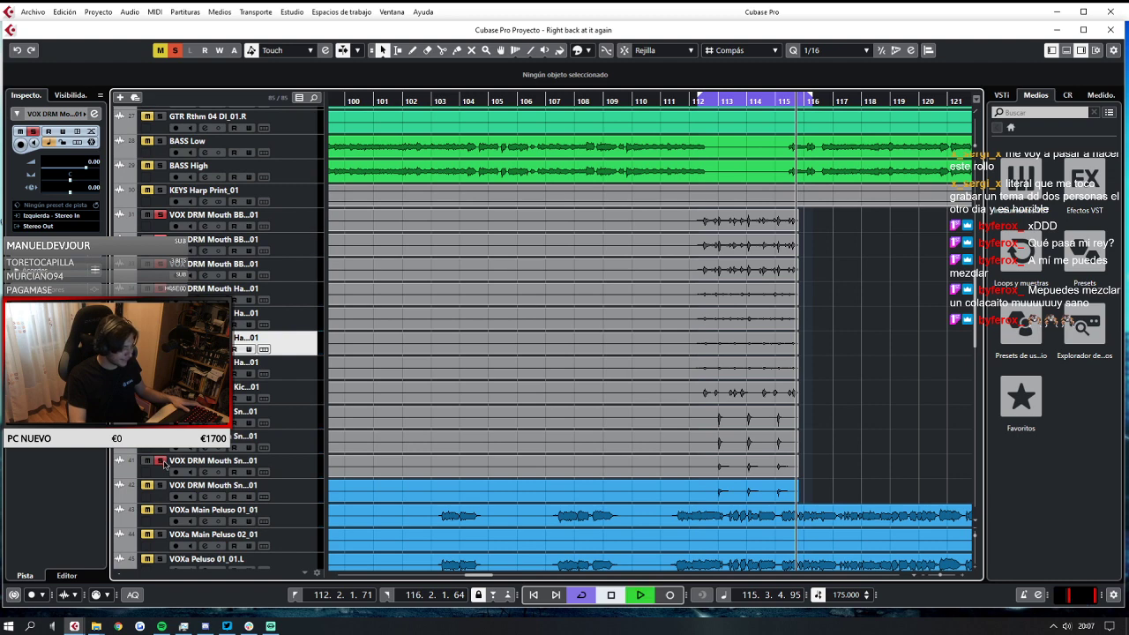
pyautogui.press('space')
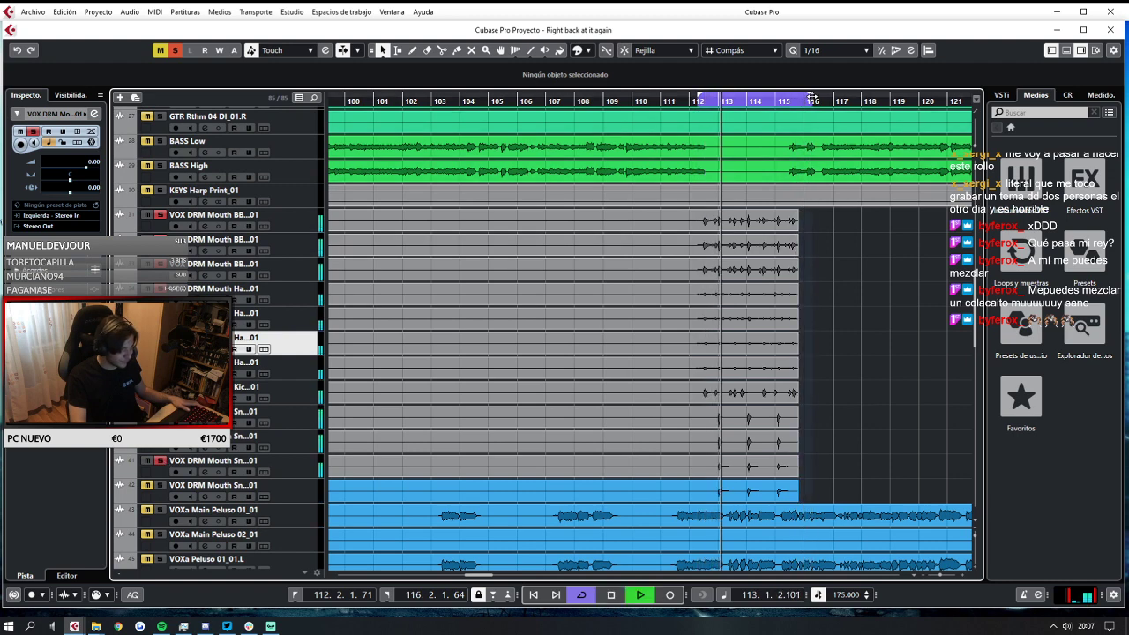
pyautogui.moveTo(811, 97); pyautogui.dragTo(798, 97)
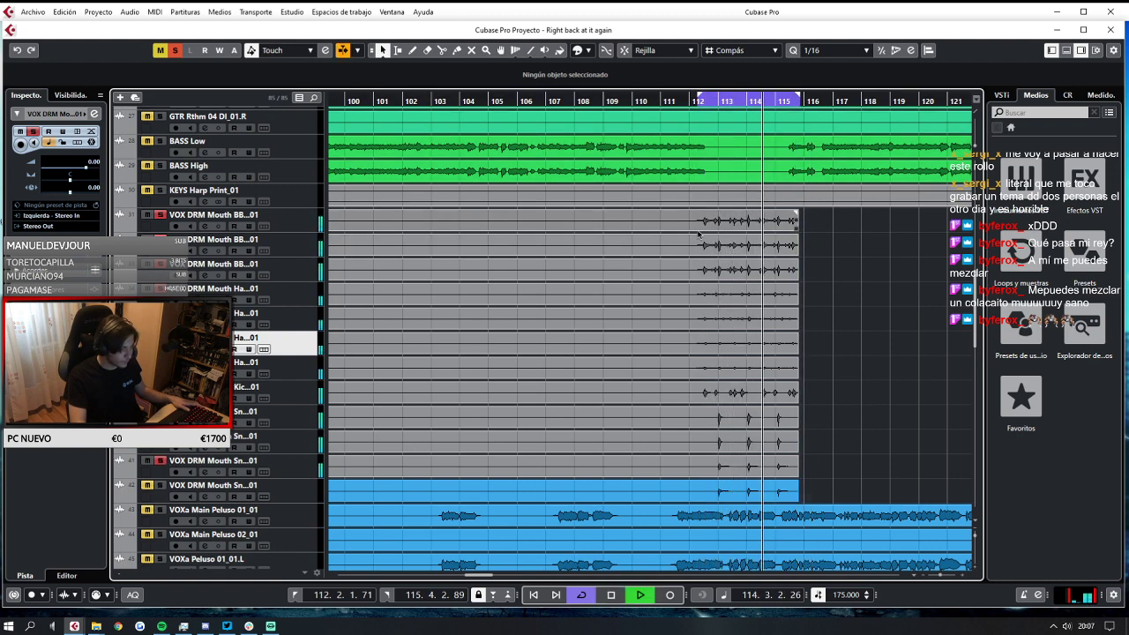
# Stop playback and choose turquoise as the event colour for VOX DRM Mouth Snr4_01.
pyautogui.press('h')
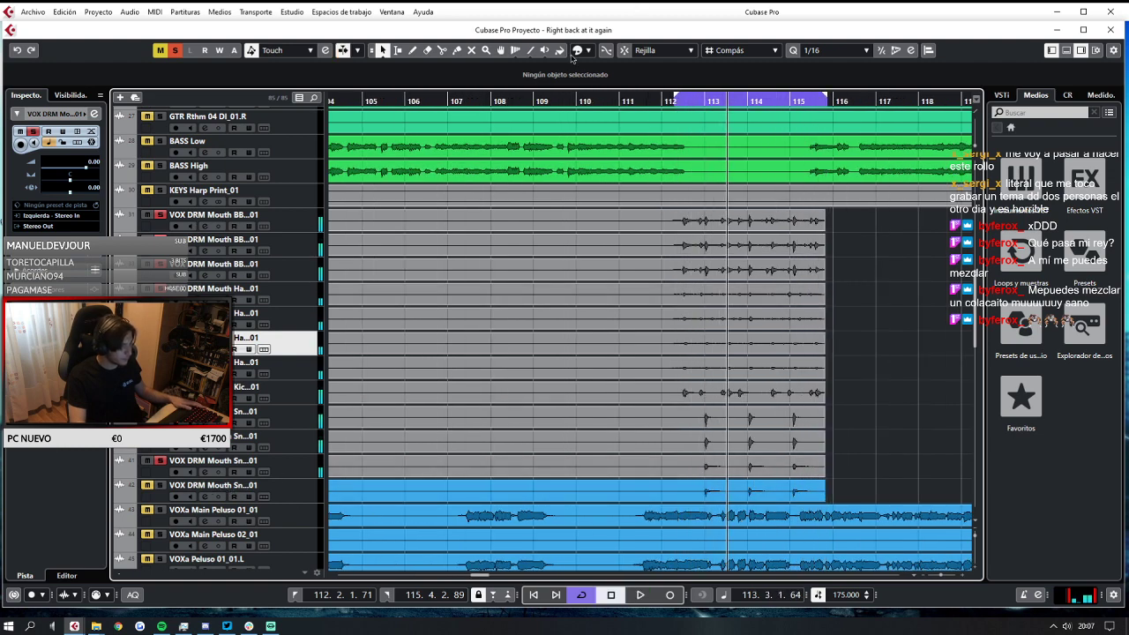
pyautogui.click(636, 491)
pyautogui.rightClick(636, 497)
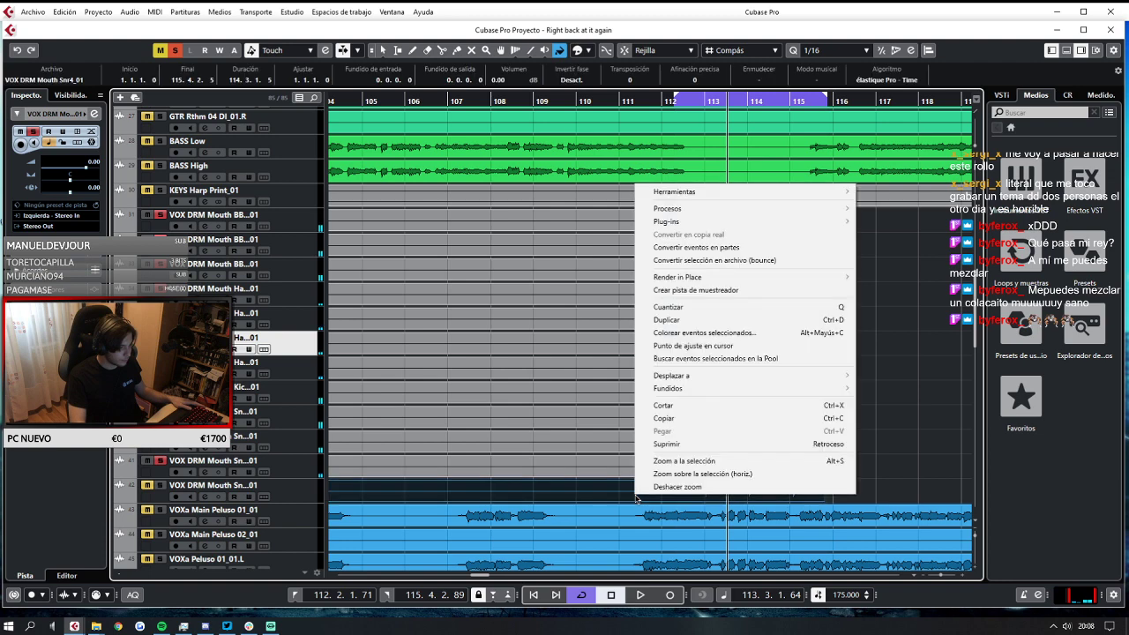
pyautogui.press('Escape')
pyautogui.hotkey('alt', 'shift', 'c')
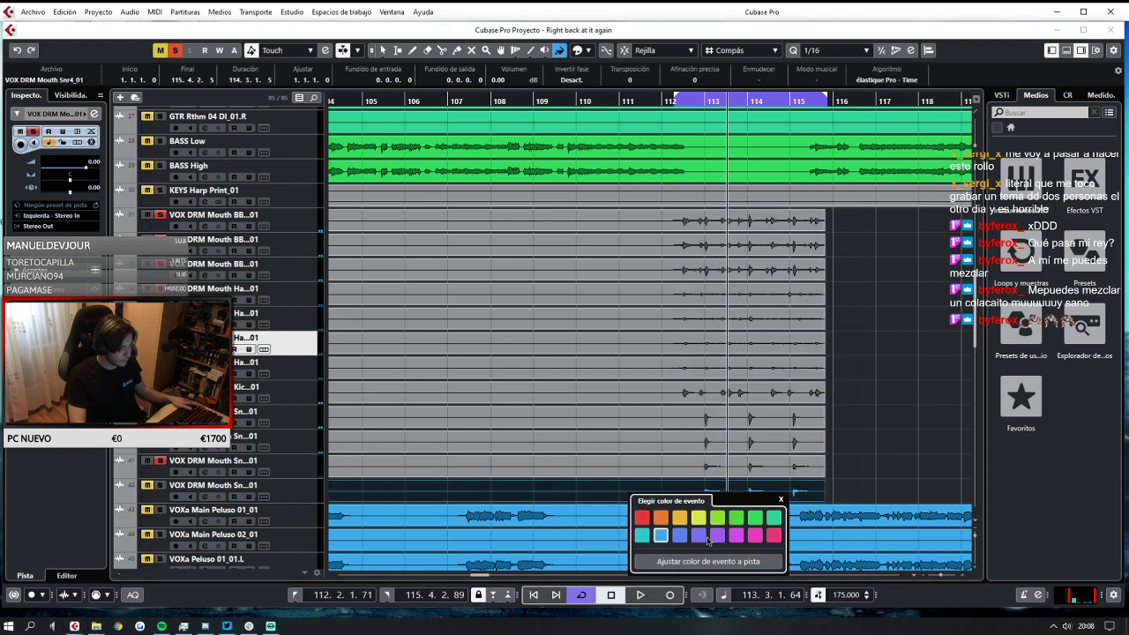
# Colour the VOX DRM Mouth Snr3, Snr2, Snr1, Kick1, Hat3 and Hat4 events turquoise.
pyautogui.click(660, 469)
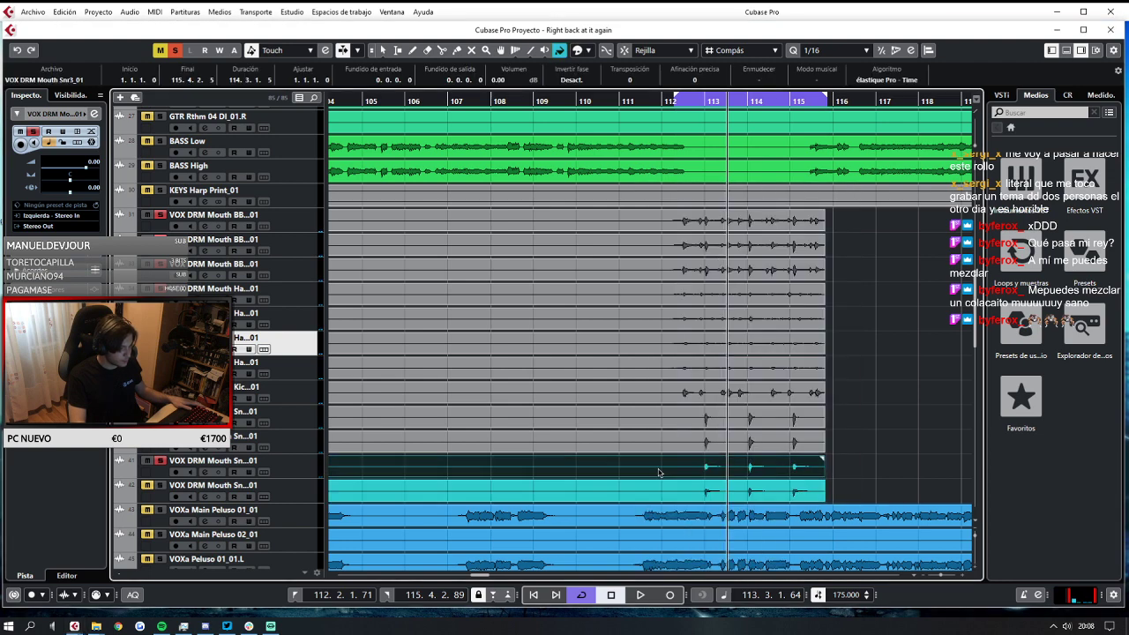
pyautogui.click(660, 440)
pyautogui.click(663, 414)
pyautogui.click(665, 391)
pyautogui.click(668, 349)
pyautogui.click(672, 368)
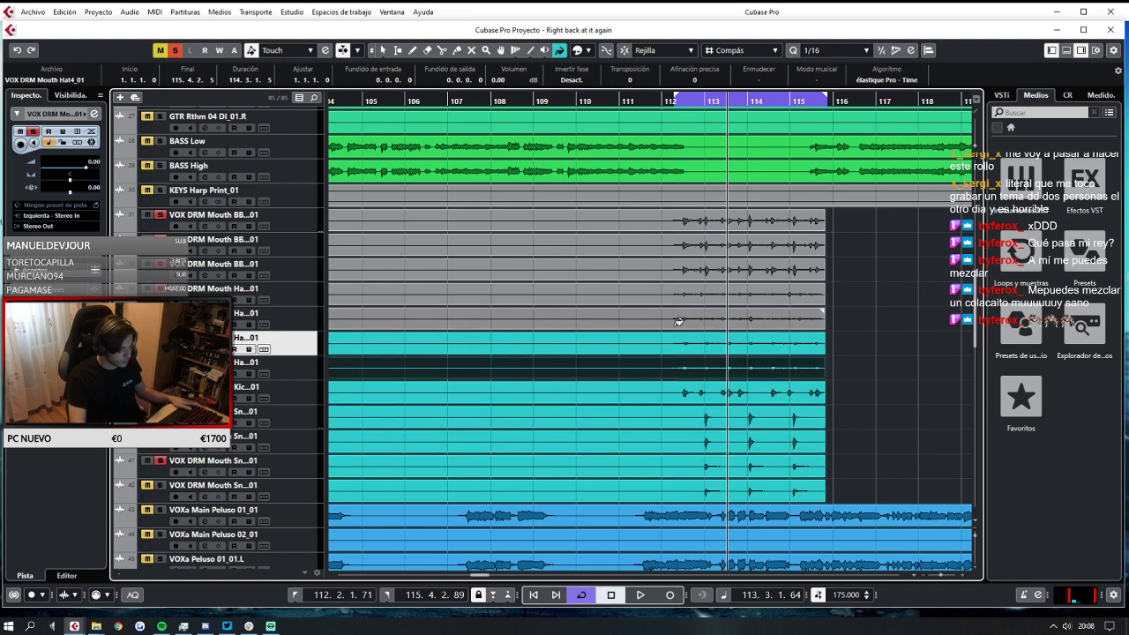
# Colour the VOX DRM Mouth Hat2, Hat1, BBox3, BBox2 and BBox1 events turquoise.
pyautogui.click(675, 319)
pyautogui.click(677, 294)
pyautogui.click(676, 270)
pyautogui.click(674, 245)
pyautogui.click(673, 220)
pyautogui.click(686, 257)
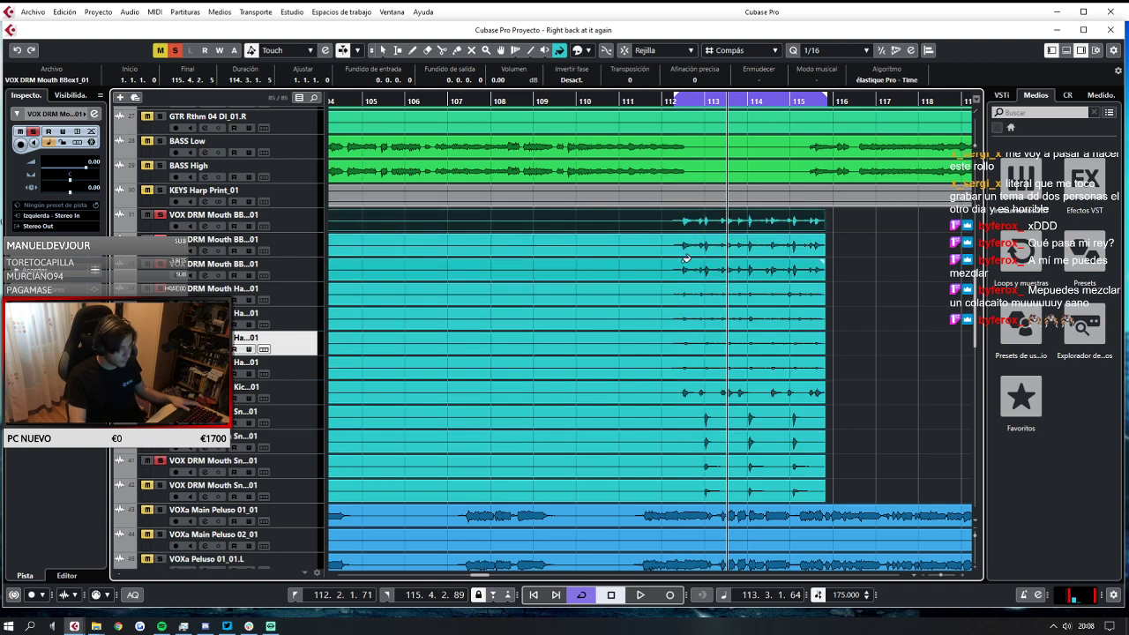
# Clear all solos, play the break from about bar 112 in the full mix, stop and return to the mouth tracks.
pyautogui.scroll(-10, 683, 277)
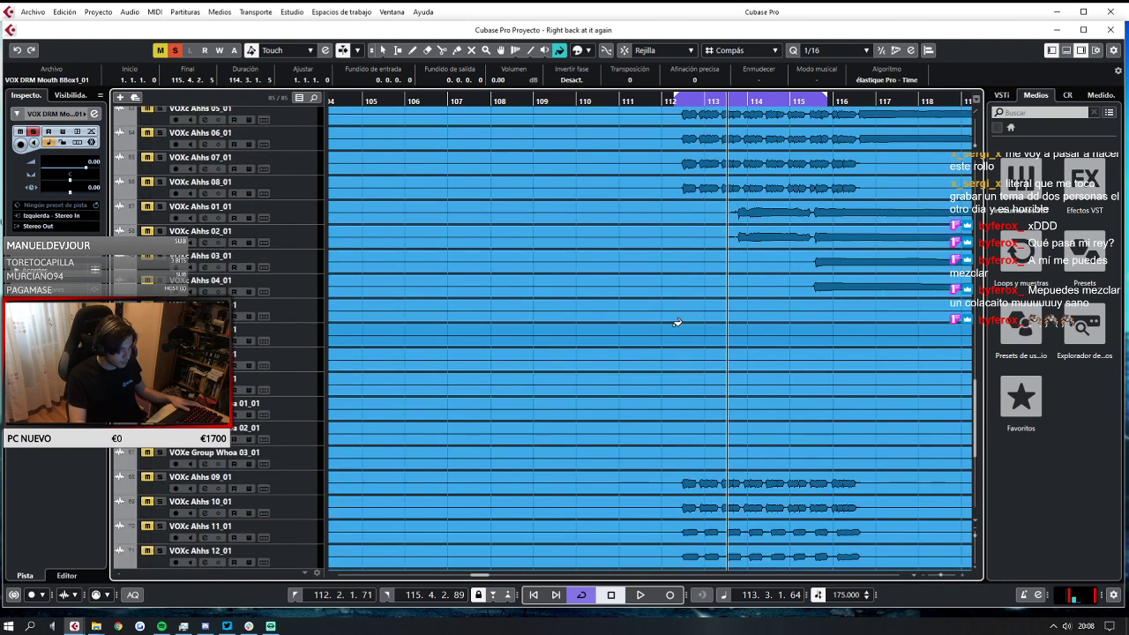
pyautogui.click(175, 50)
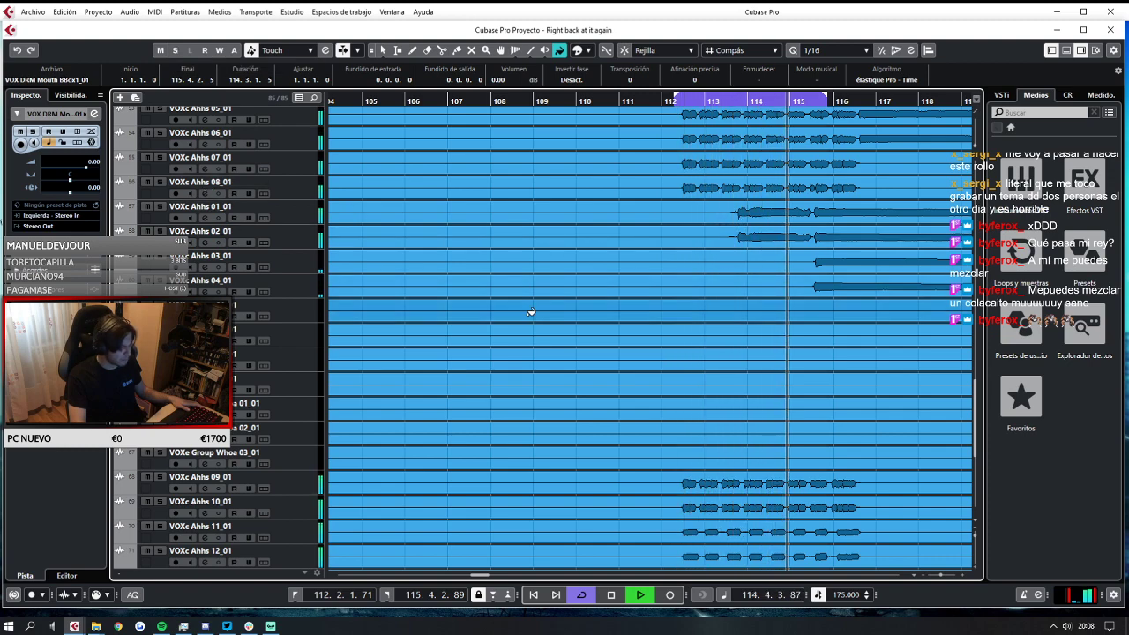
pyautogui.scroll(-5, 539, 316)
pyautogui.scroll(10, 542, 318)
pyautogui.press('space')
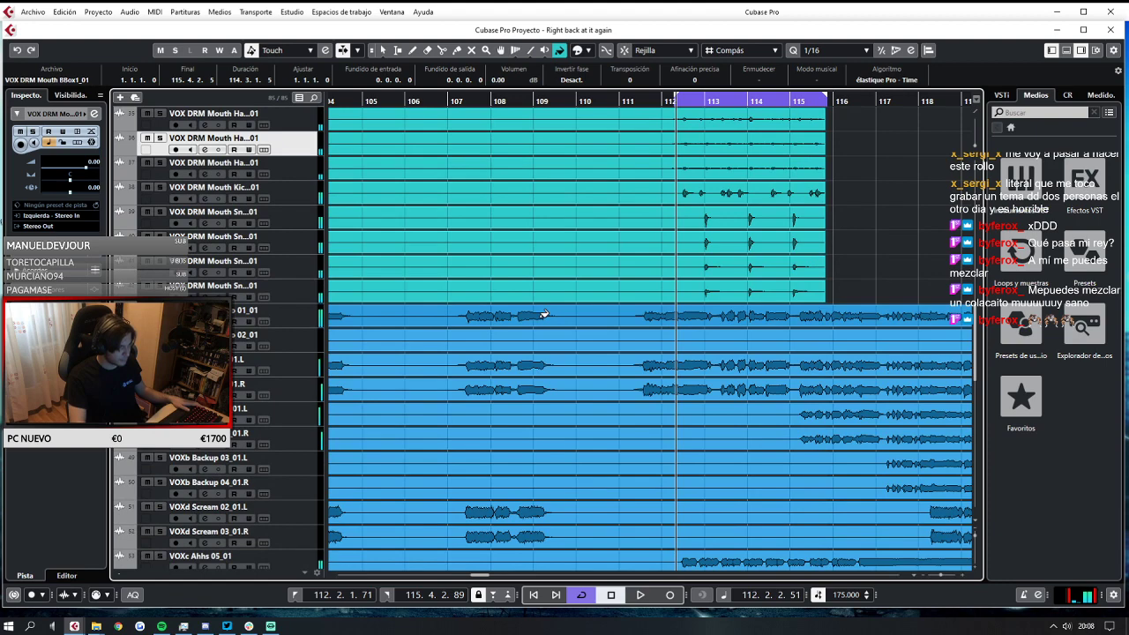
pyautogui.scroll(8, 545, 314)
pyautogui.scroll(-4, 545, 314)
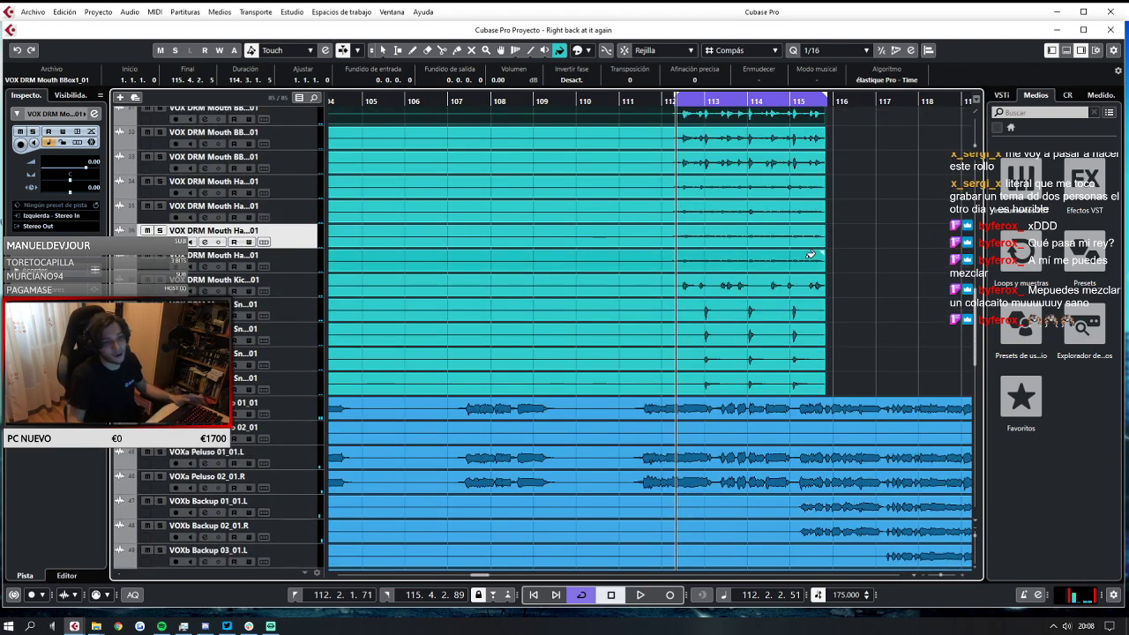
# Play the looped break with the VOX DRM Mouth BBox tracks soloed for comparison, narrow the track list and stop playback.
pyautogui.press('space')
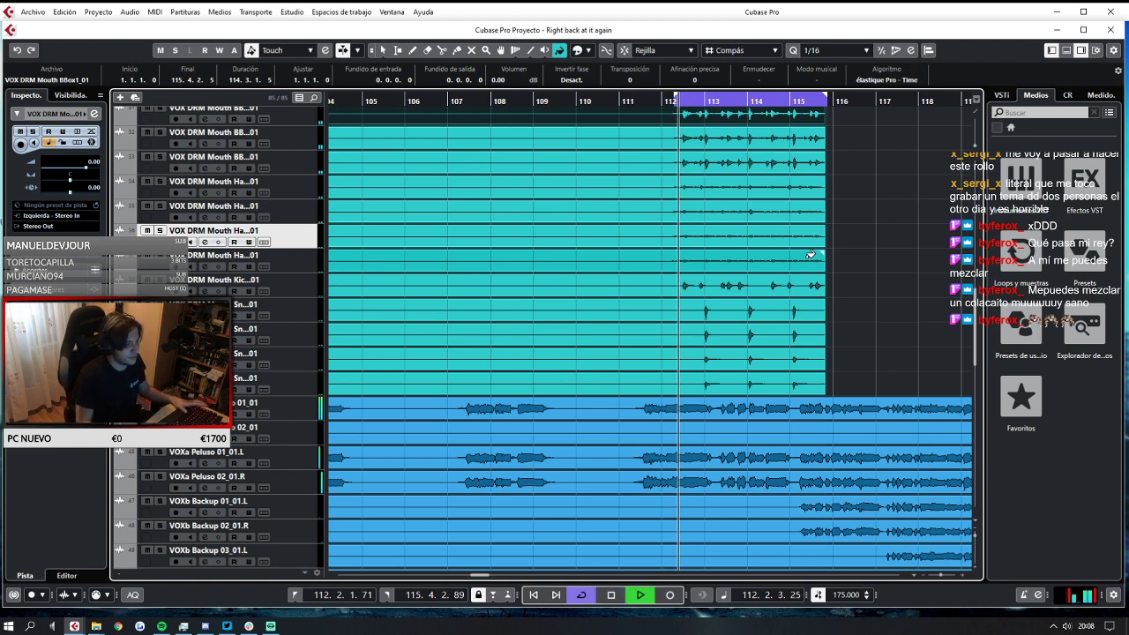
pyautogui.scroll(3, 555, 272)
pyautogui.click(159, 200)
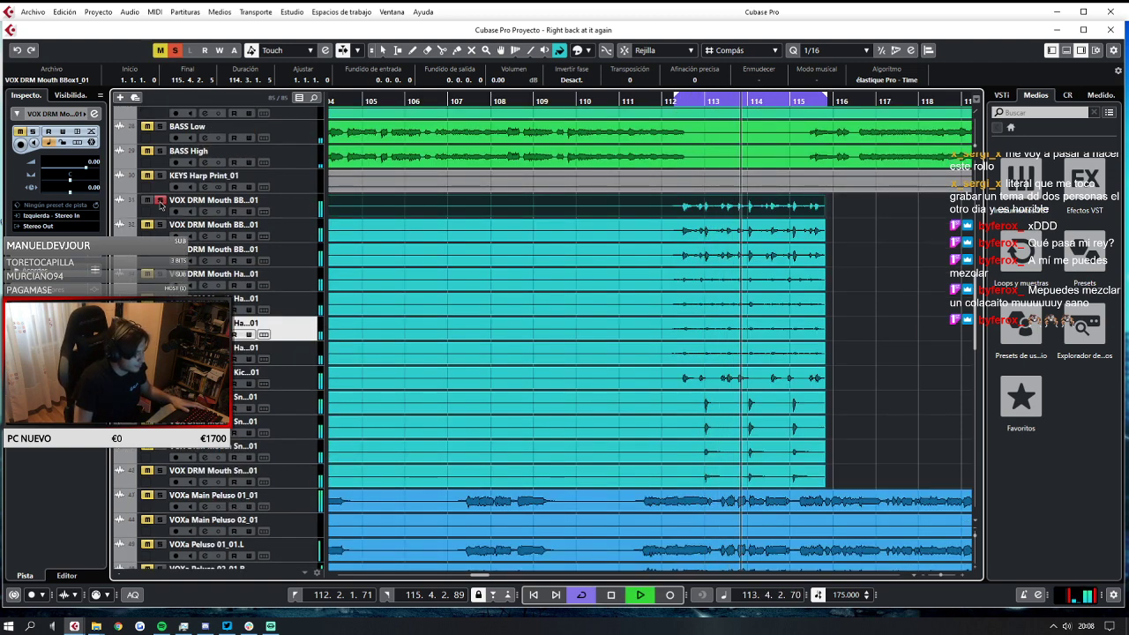
pyautogui.click(163, 231)
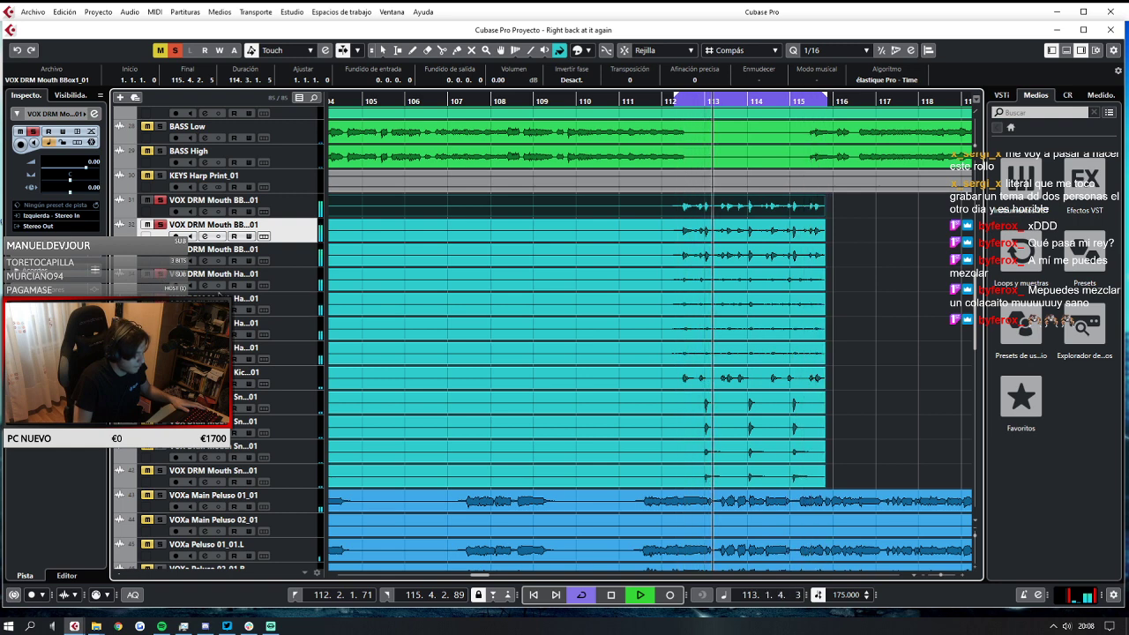
pyautogui.moveTo(326, 125); pyautogui.dragTo(286, 132)
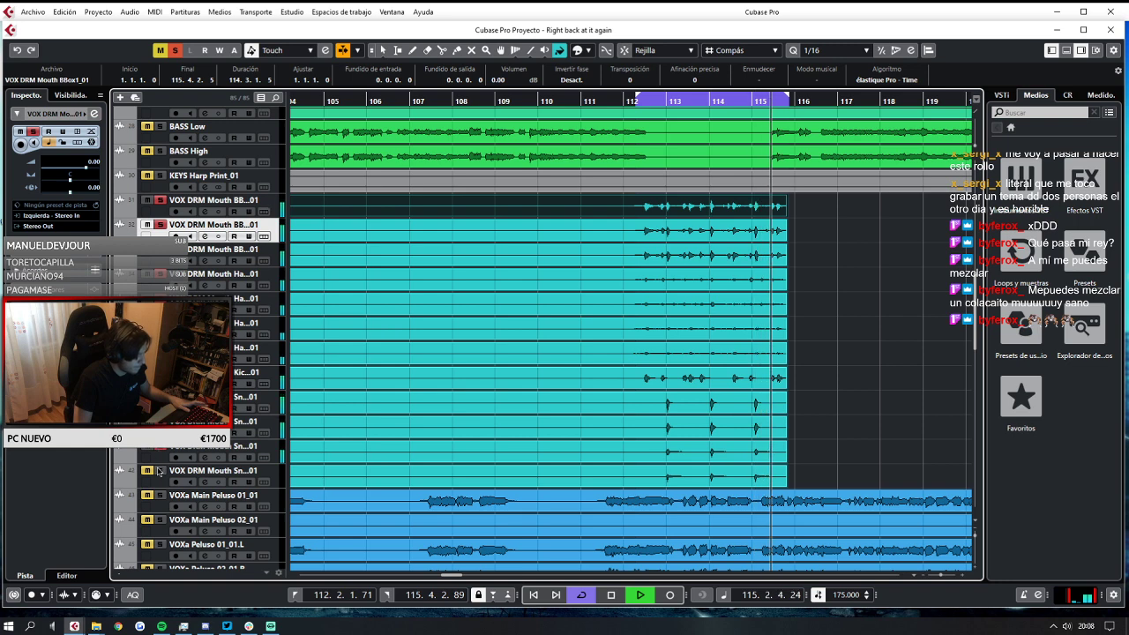
pyautogui.press('space')
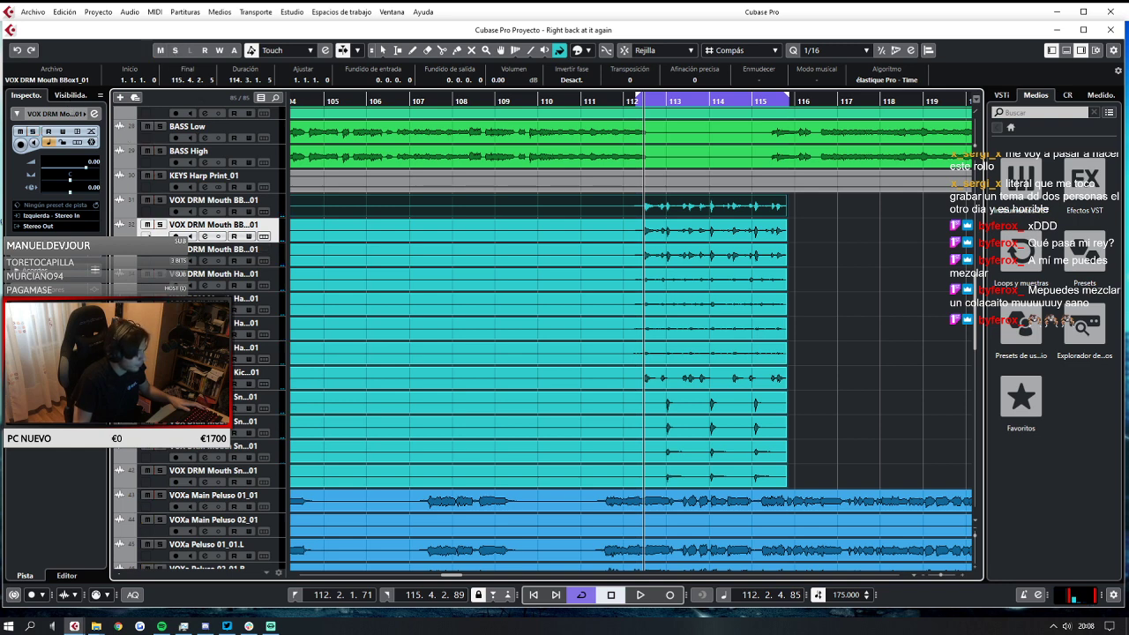
pyautogui.press('space')
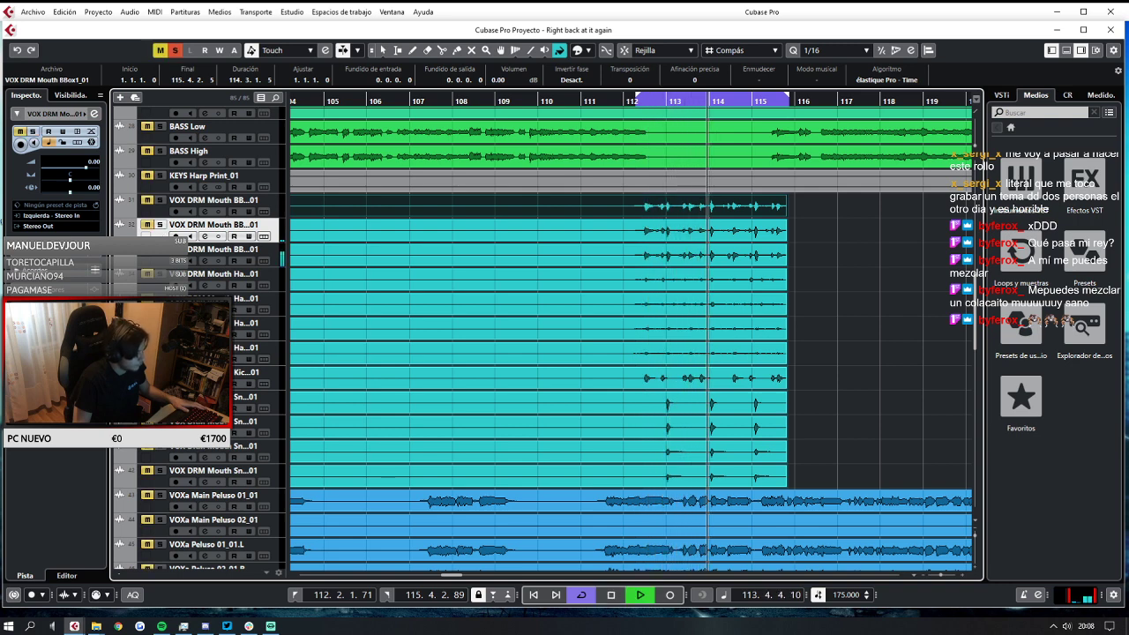
pyautogui.press('space')
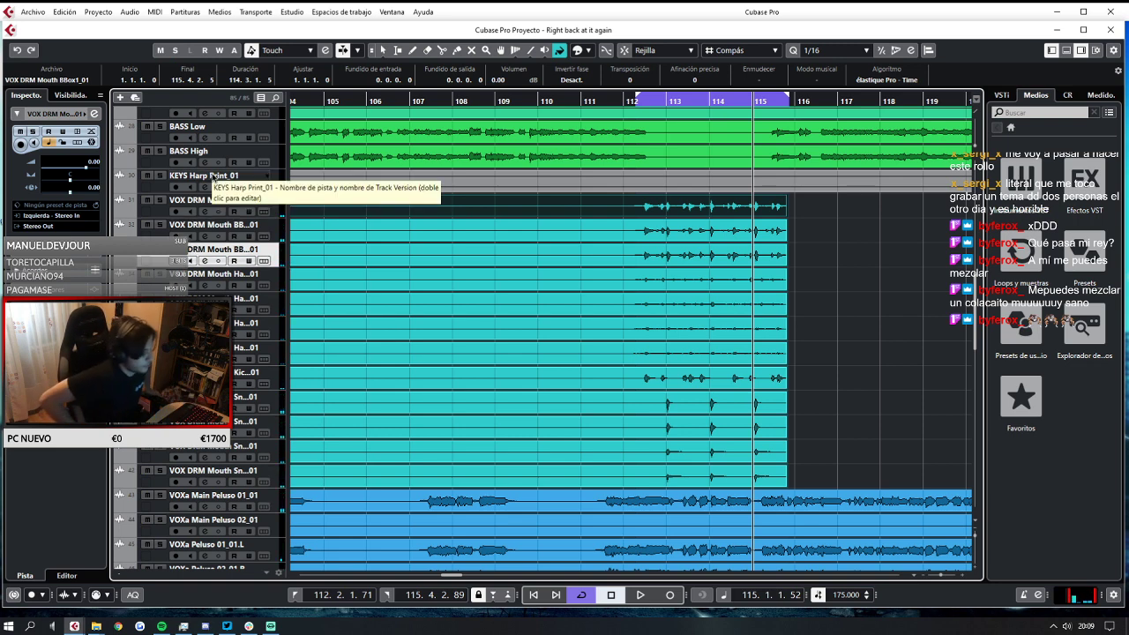
# Add a stereo group channel named BUS.Mouth routed to Stereo Out and created inside the folder.
pyautogui.scroll(-15, 194, 550)
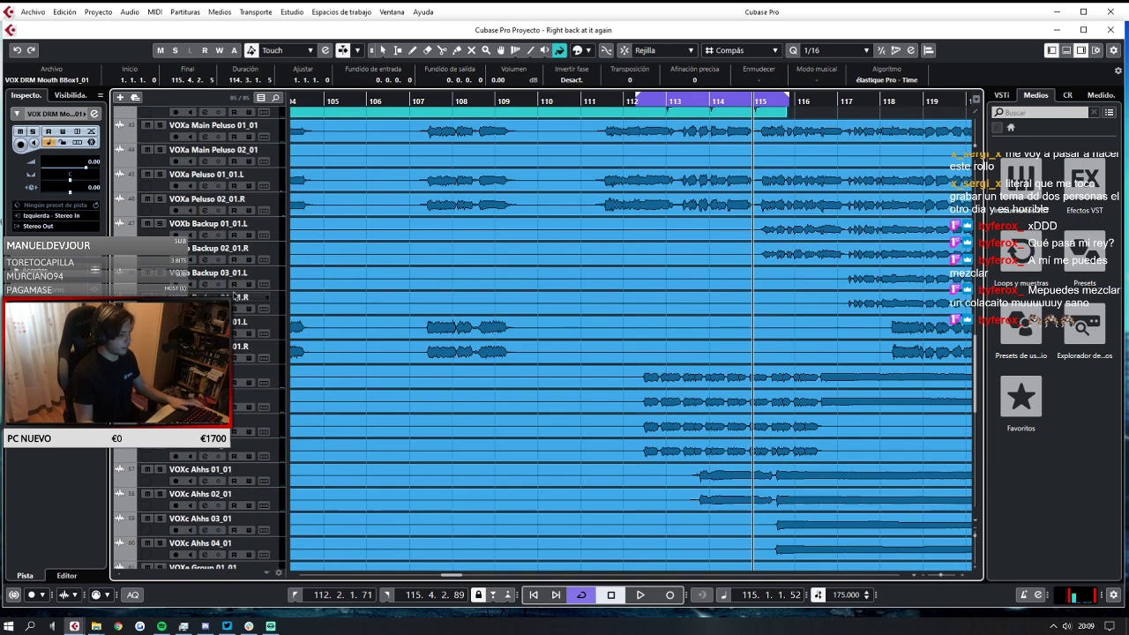
pyautogui.rightClick(189, 556)
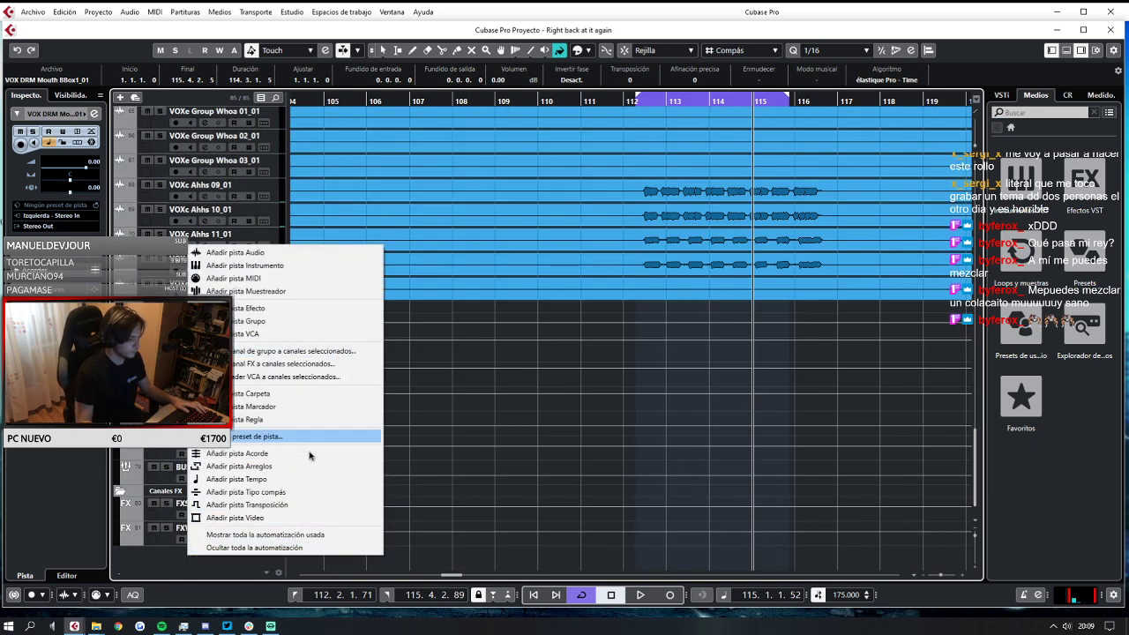
pyautogui.click(299, 321)
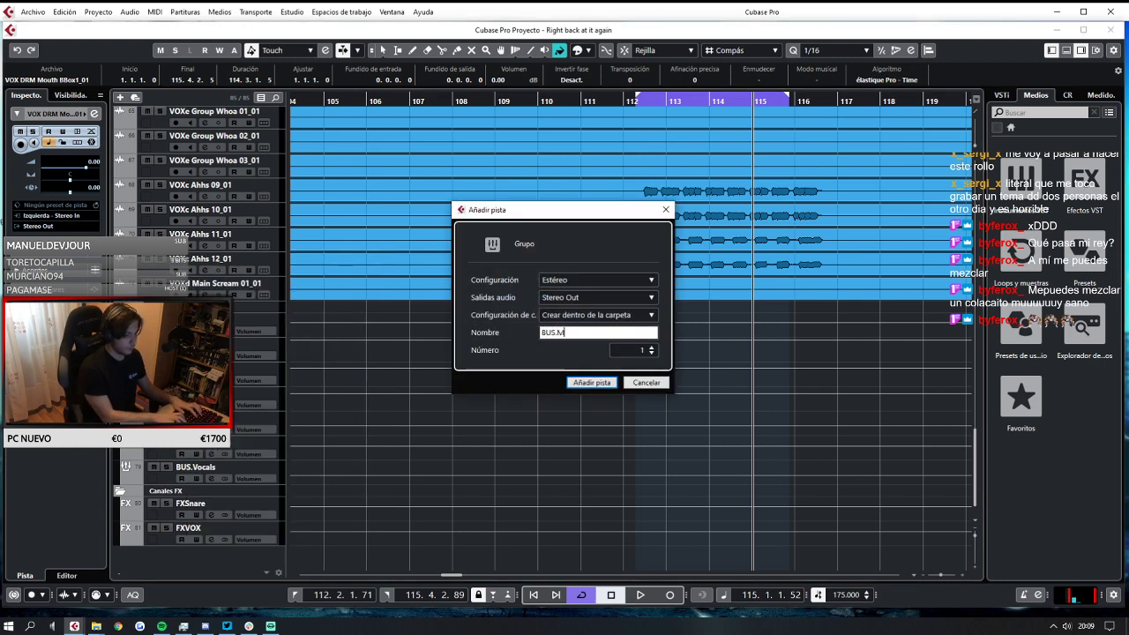
pyautogui.press('Return')
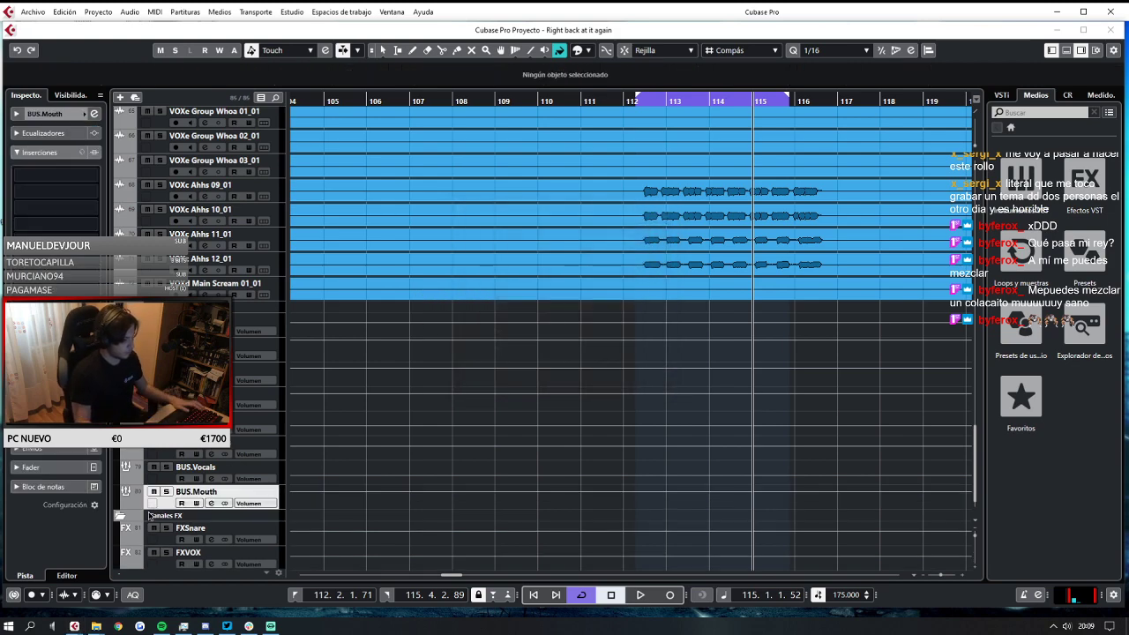
# Move the BUS.Mouth group channel up among the VOX DRM Mouth tracks, directly below BBox3.
pyautogui.moveTo(163, 507); pyautogui.dragTo(194, 124)
pyautogui.scroll(5, 216, 116)
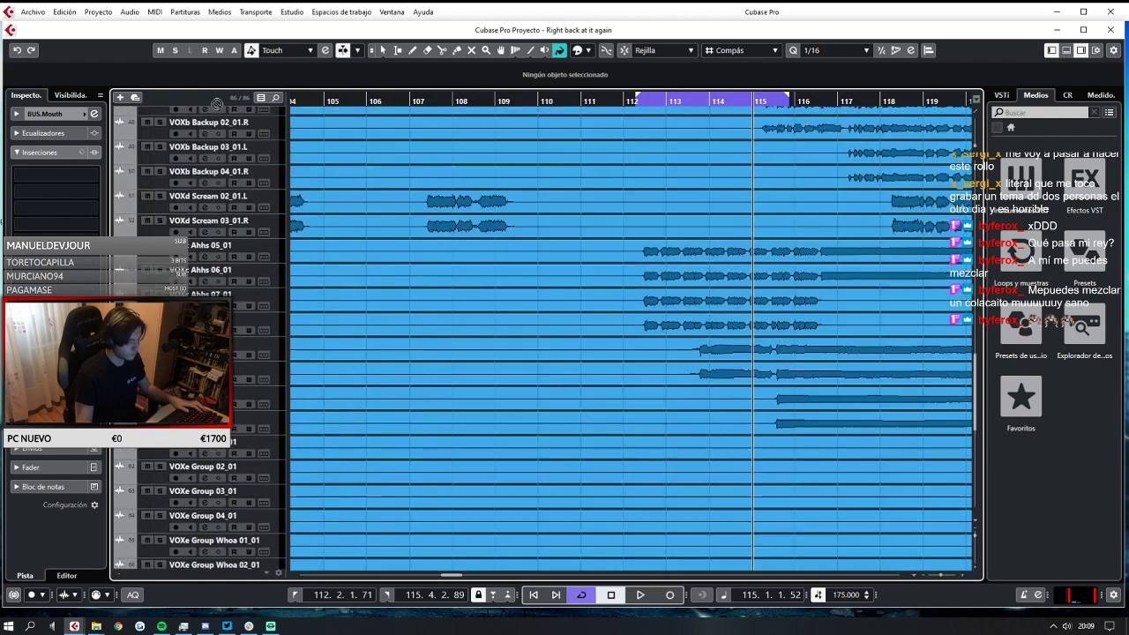
pyautogui.scroll(16, 203, 104)
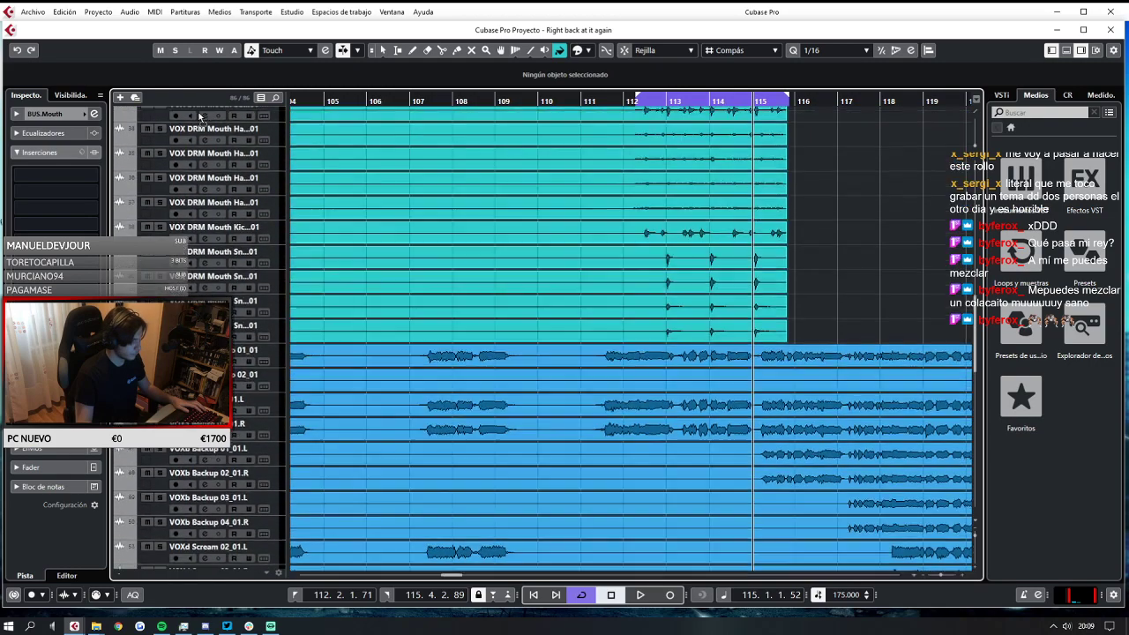
pyautogui.scroll(6, 196, 124)
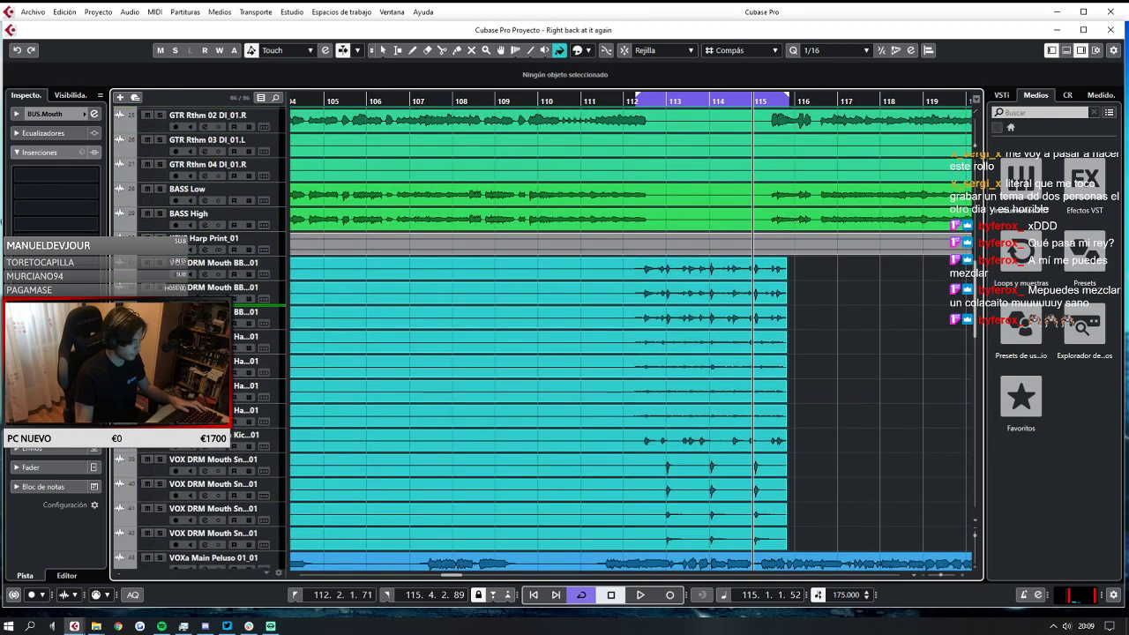
pyautogui.moveTo(216, 328); pyautogui.dragTo(217, 331)
# Route the outputs of the VOX DRM Mouth BBox1, BBox2 and BBox3 tracks to BUS.Mouth while the break loops.
pyautogui.press('space')
pyautogui.press('space')
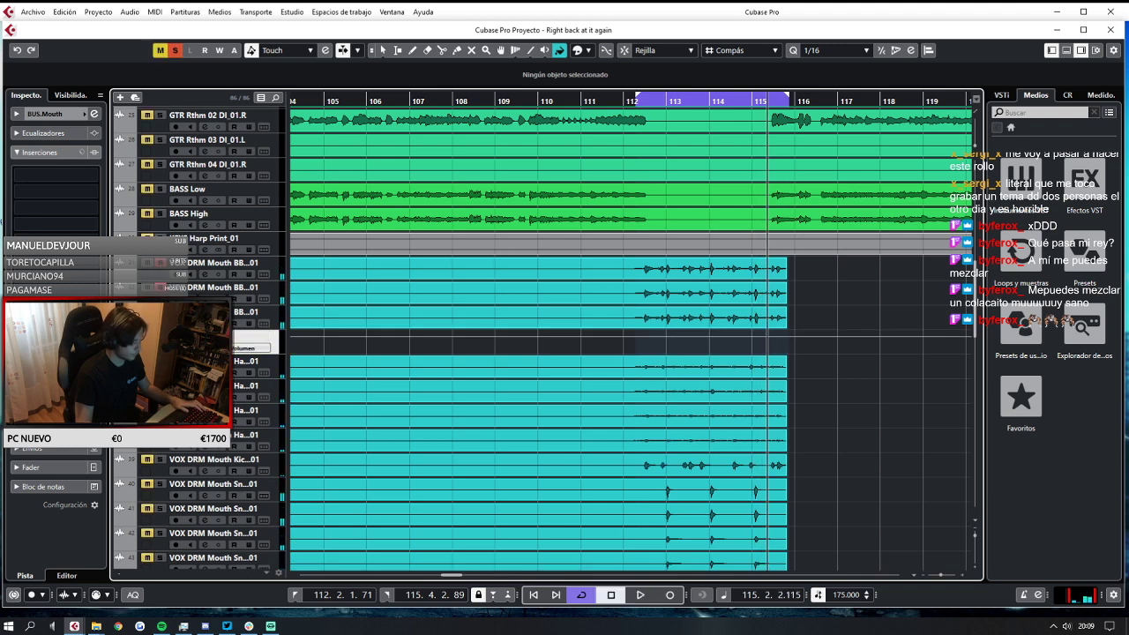
pyautogui.press('space')
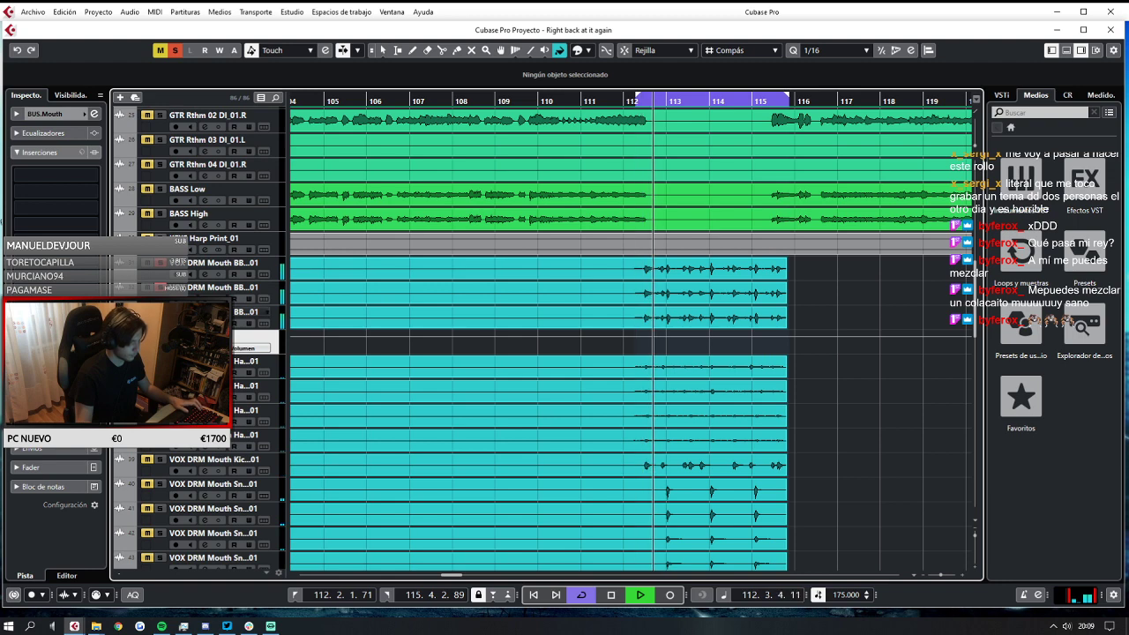
pyautogui.click(215, 275)
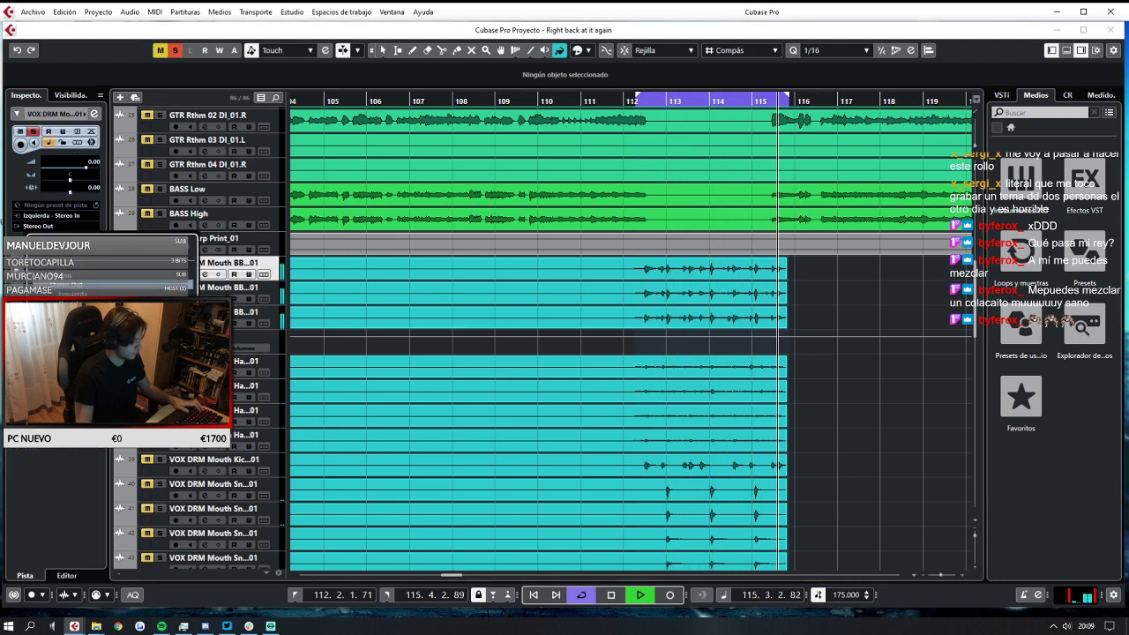
pyautogui.click(267, 294)
pyautogui.click(267, 294)
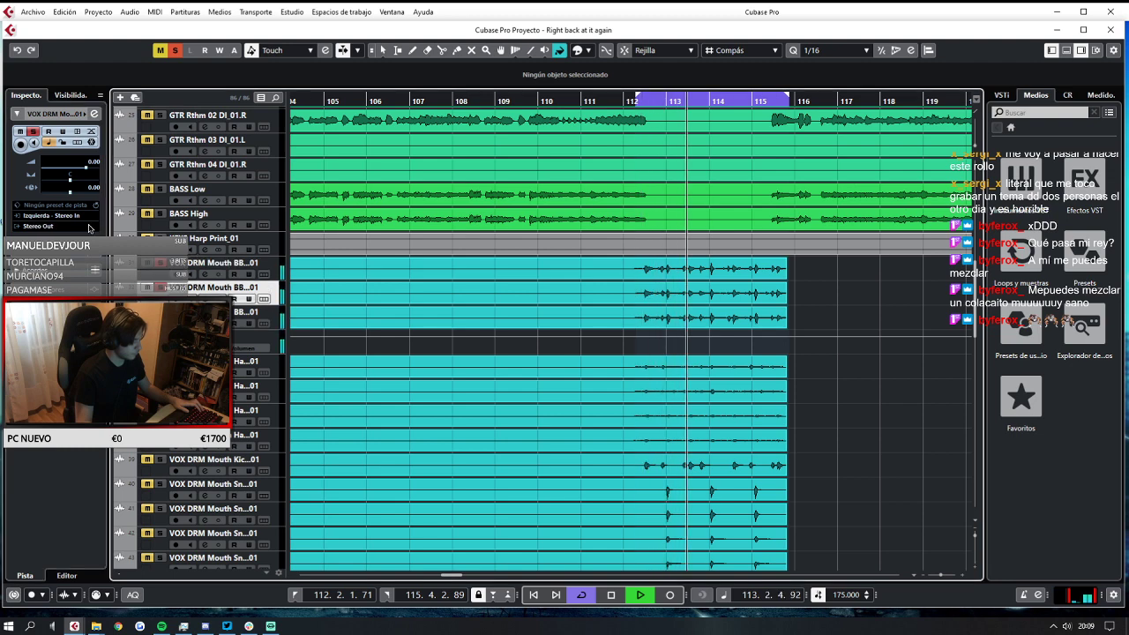
pyautogui.click(92, 227)
pyautogui.click(262, 366)
pyautogui.click(267, 315)
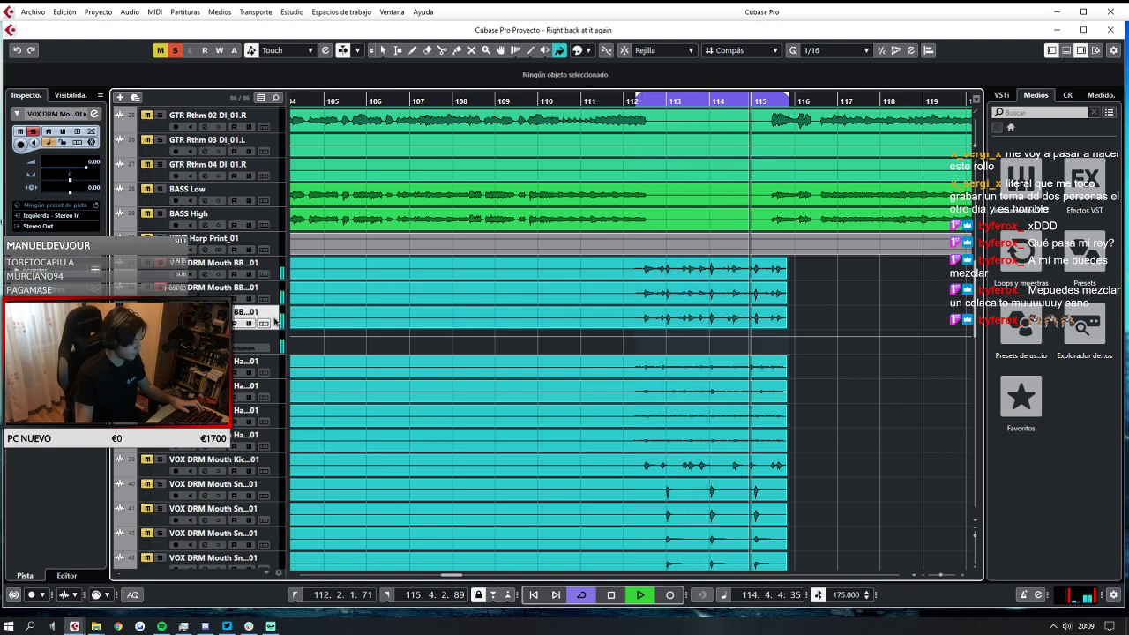
pyautogui.click(71, 226)
pyautogui.click(88, 366)
pyautogui.press('space')
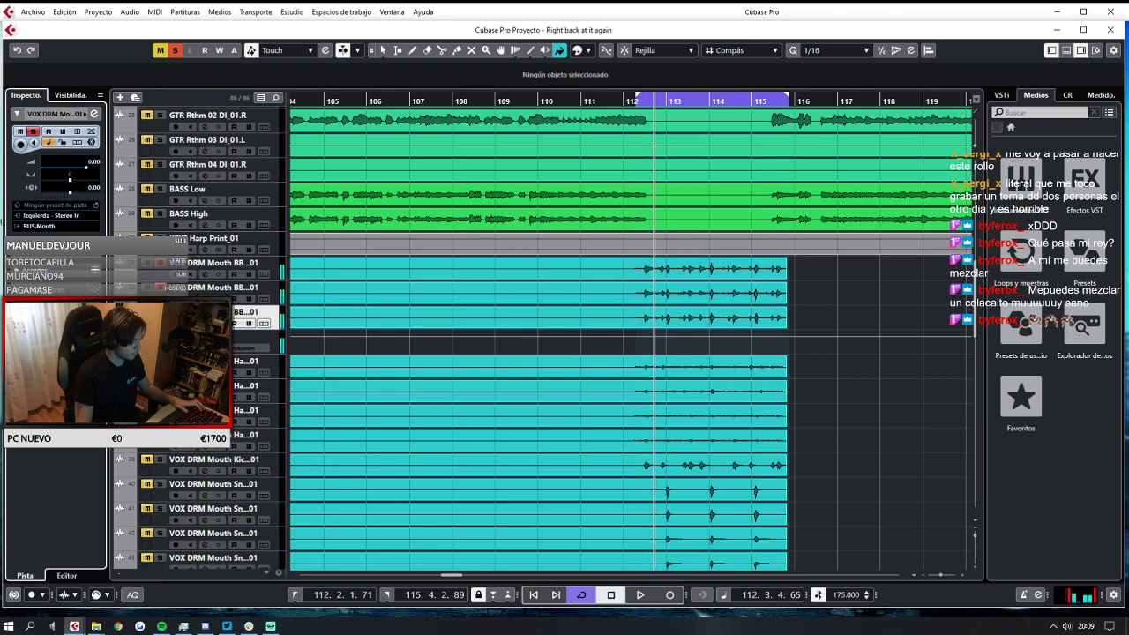
# Insert the SSLComp Stereo compressor in the first insert slot of BUS.Mouth.
pyautogui.click(253, 338)
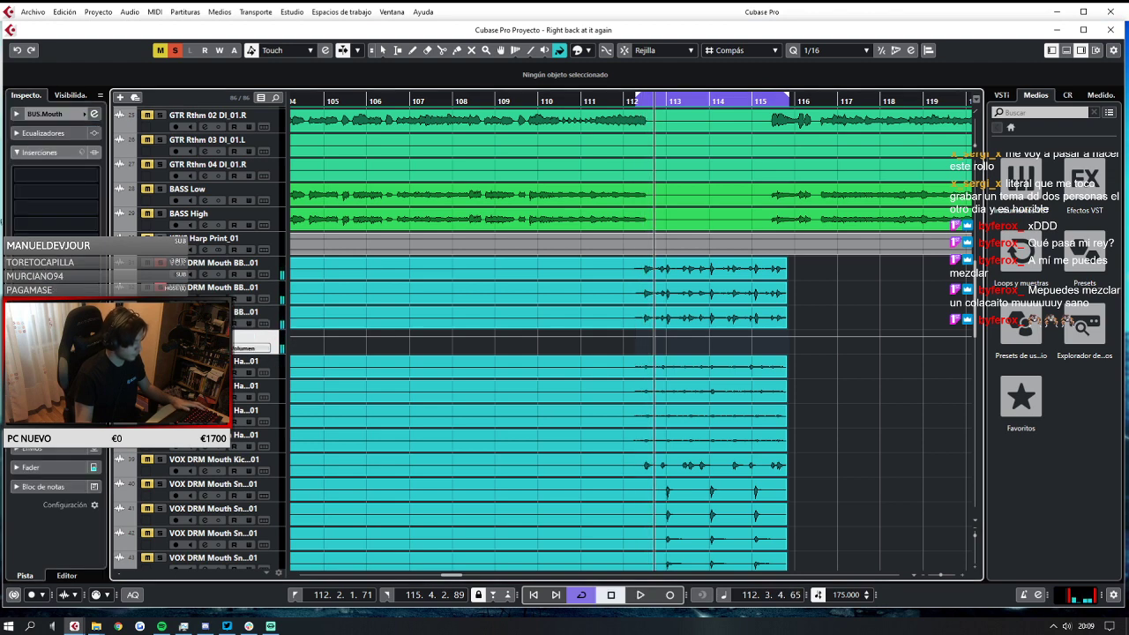
pyautogui.click(62, 176)
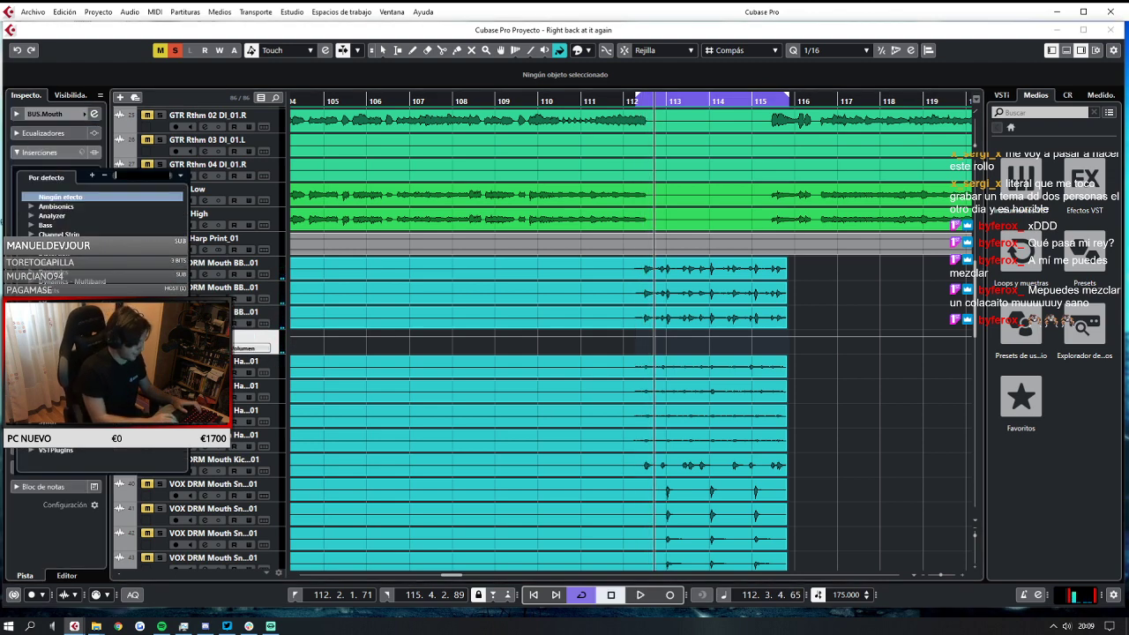
pyautogui.write('ssl')
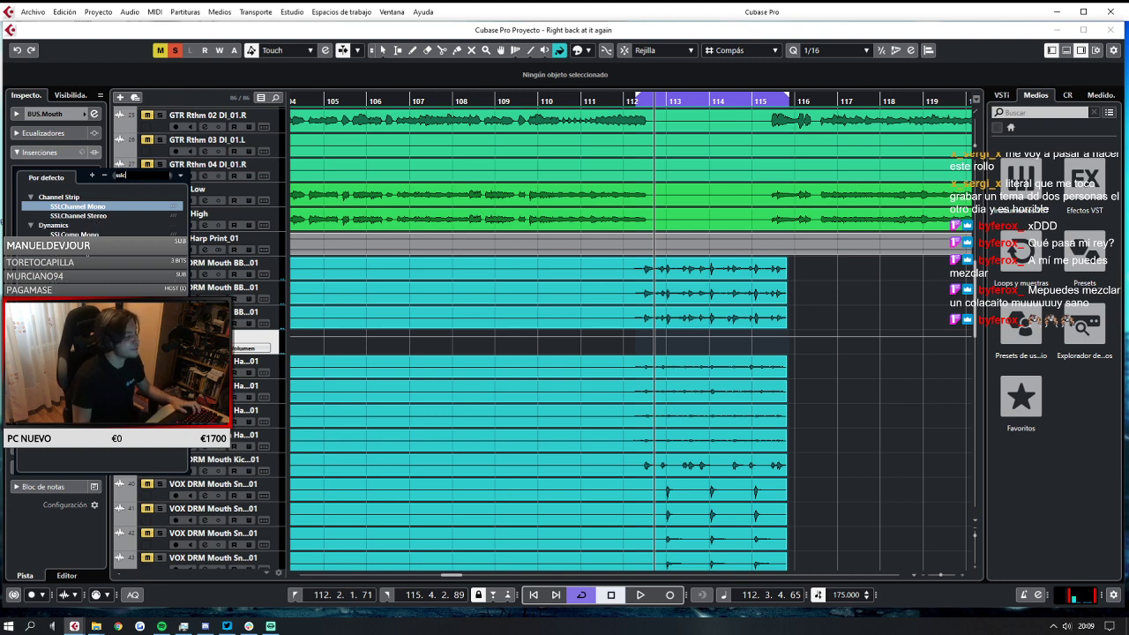
pyautogui.click(75, 244)
# Adjust the compressor's threshold, make-up, attack, ratio and release on BUS.Mouth during playback, and close the plug-in.
pyautogui.press('space')
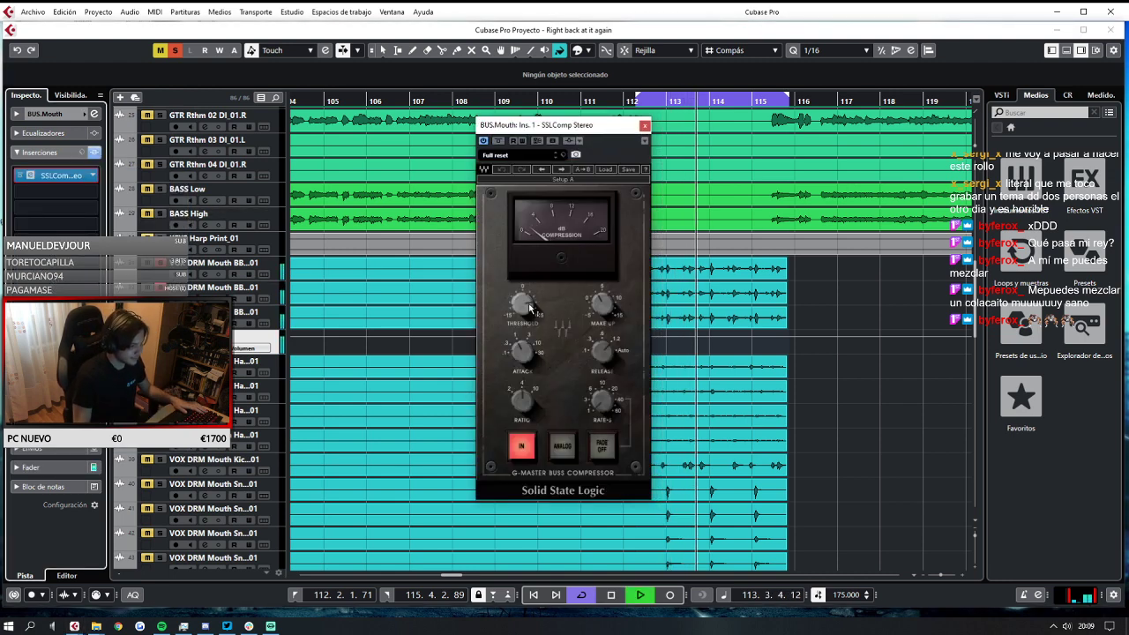
pyautogui.moveTo(602, 305); pyautogui.dragTo(603, 272)
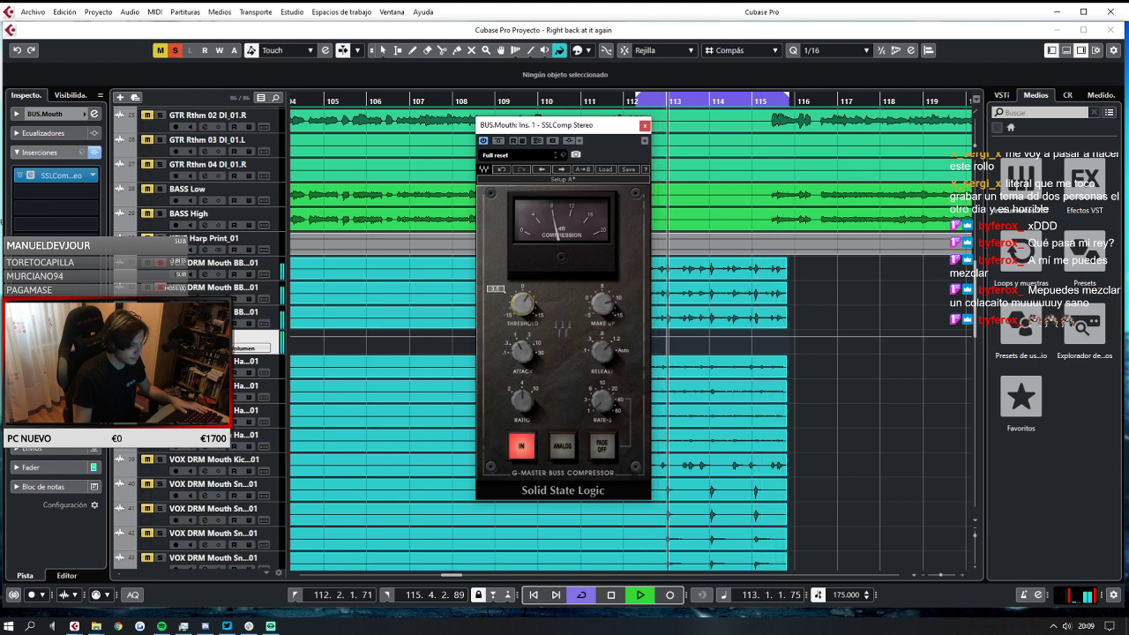
pyautogui.moveTo(528, 353); pyautogui.dragTo(530, 373)
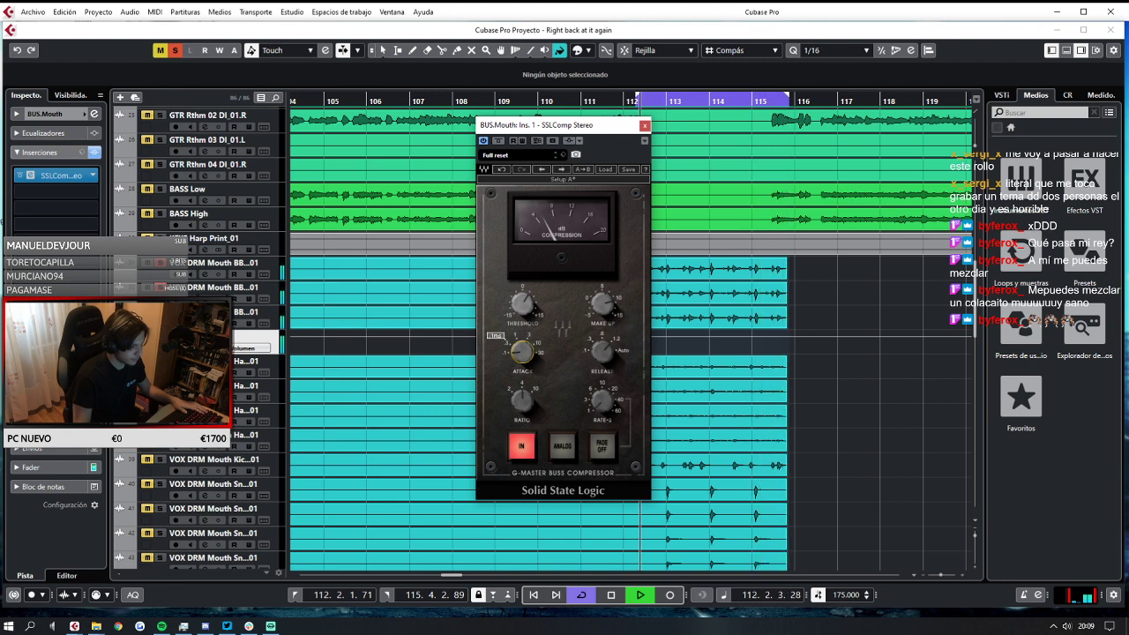
pyautogui.moveTo(523, 399)
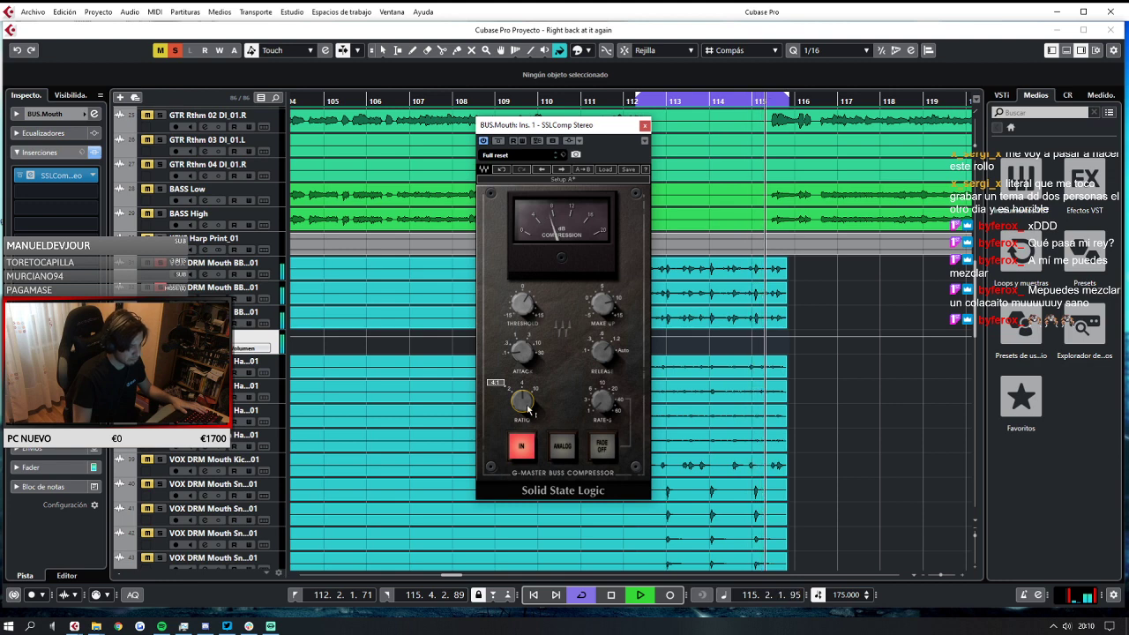
pyautogui.moveTo(603, 402)
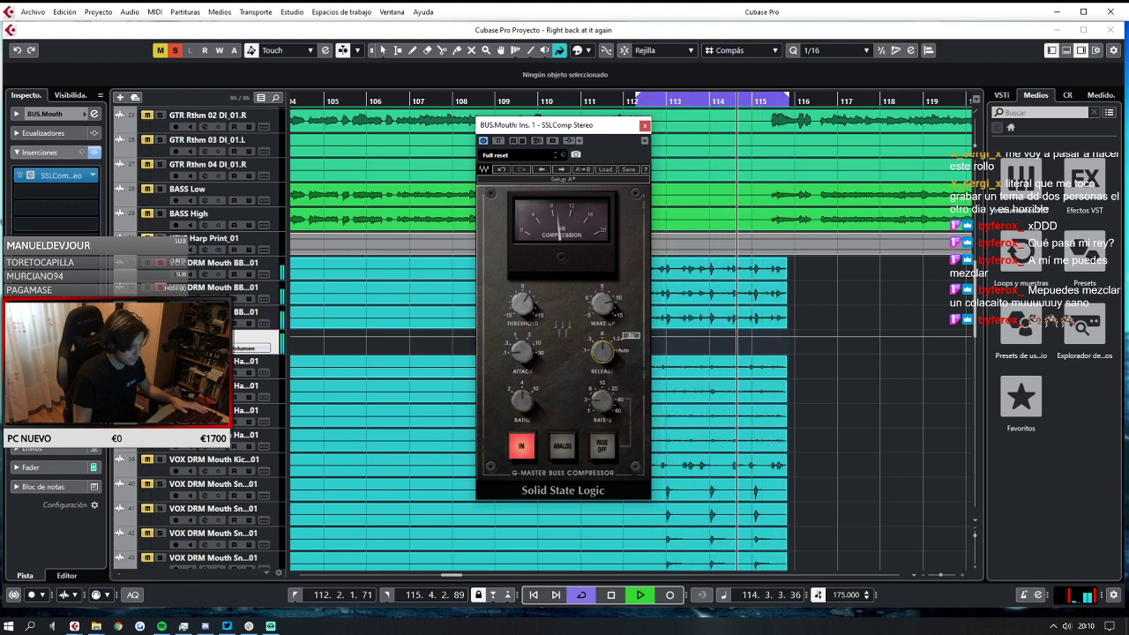
pyautogui.moveTo(603, 350)
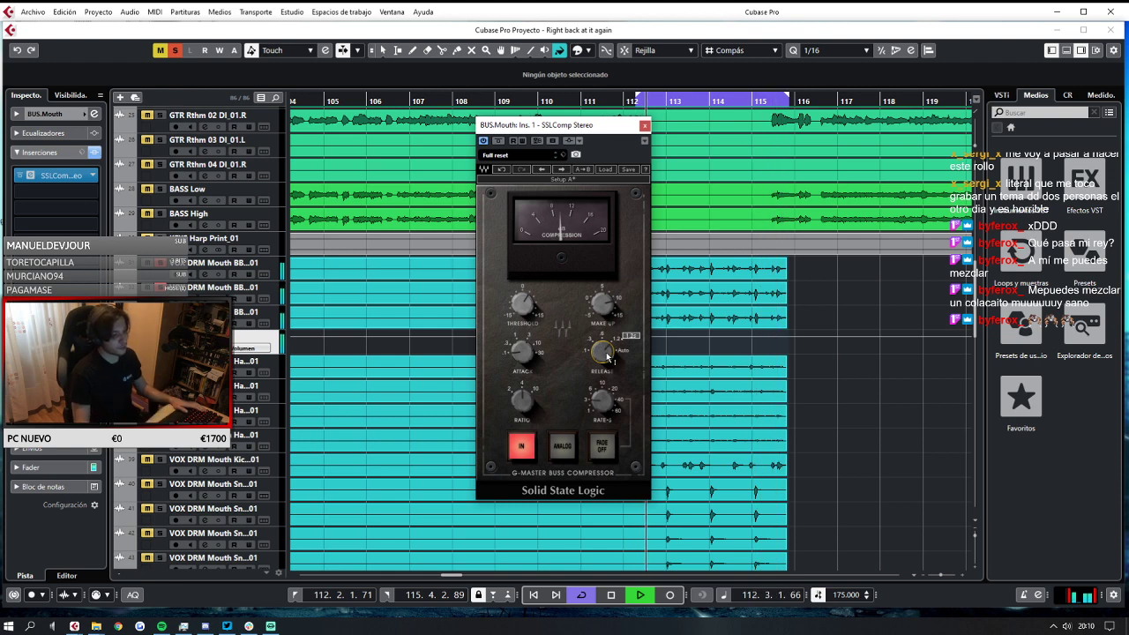
pyautogui.press('space')
pyautogui.click(644, 125)
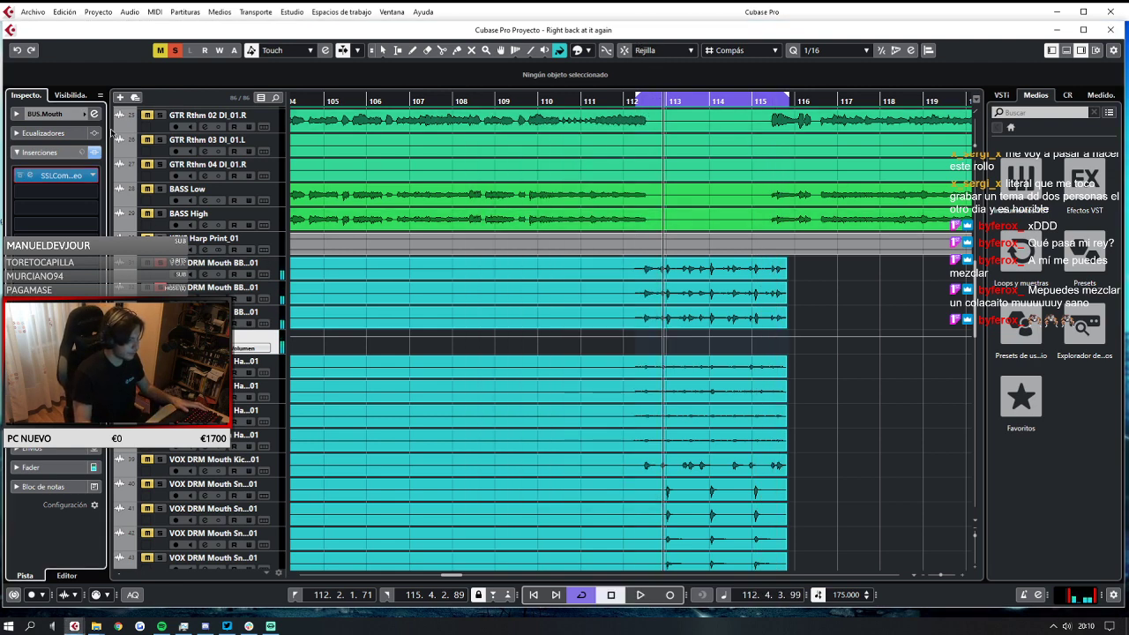
# Compare the looped break in the full mix with the soloed mouth Hat tracks, ending with all solos cleared and playback stopped.
pyautogui.click(176, 52)
pyautogui.press('space')
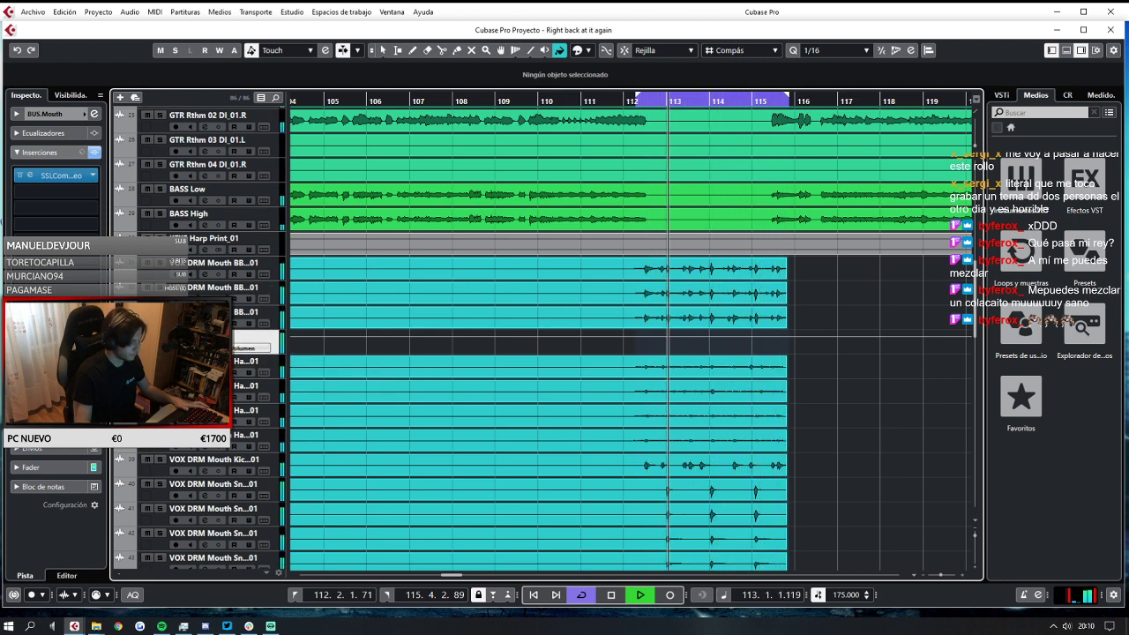
pyautogui.press('space')
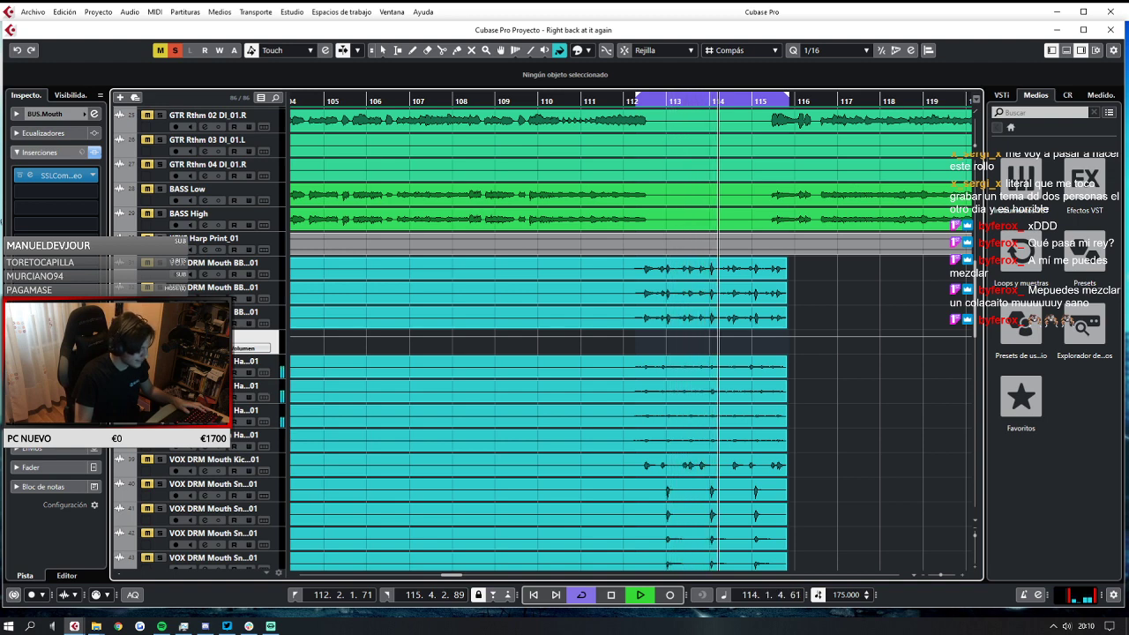
pyautogui.click(175, 50)
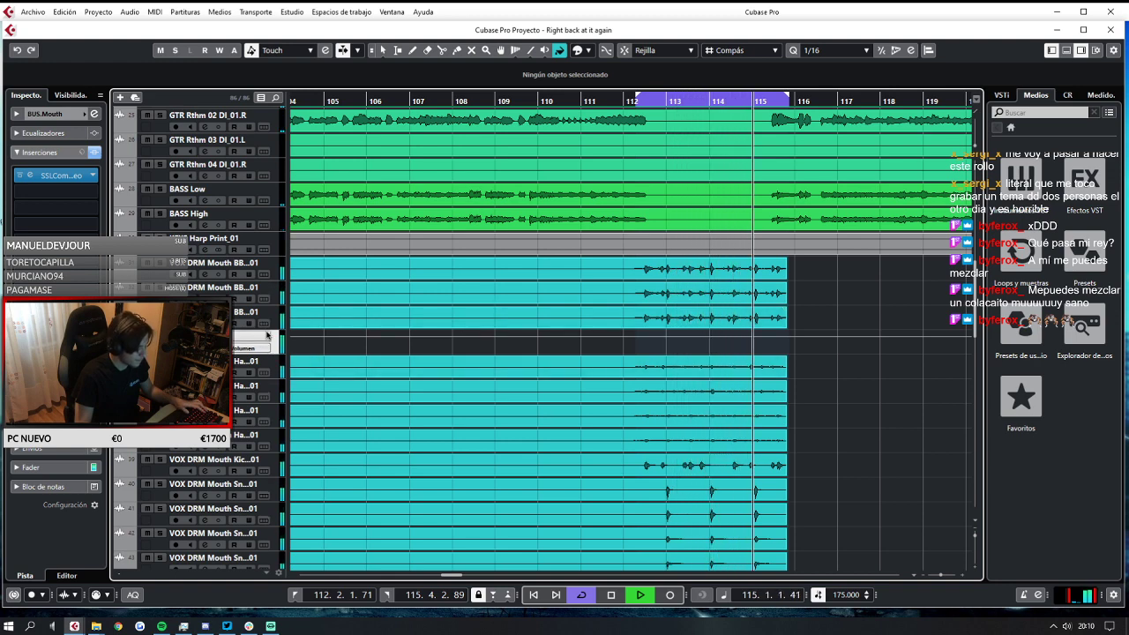
pyautogui.press('space')
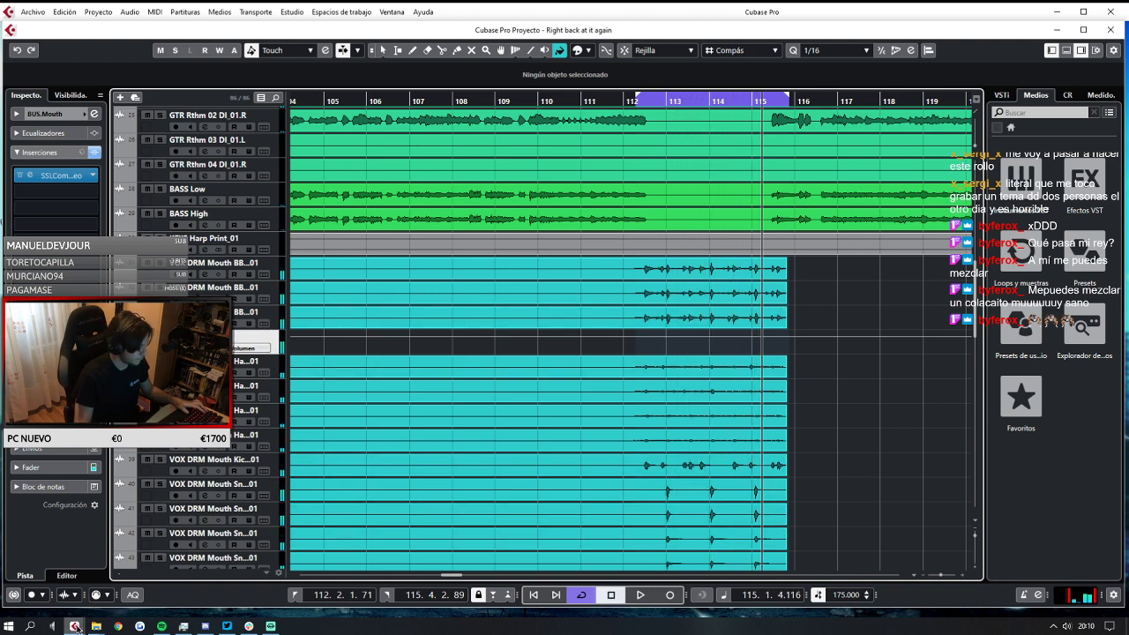
# Raise the BUS.Mouth fader in the MixConsole to 6.02 dB while the break plays, and close the mixer.
pyautogui.press('F3')
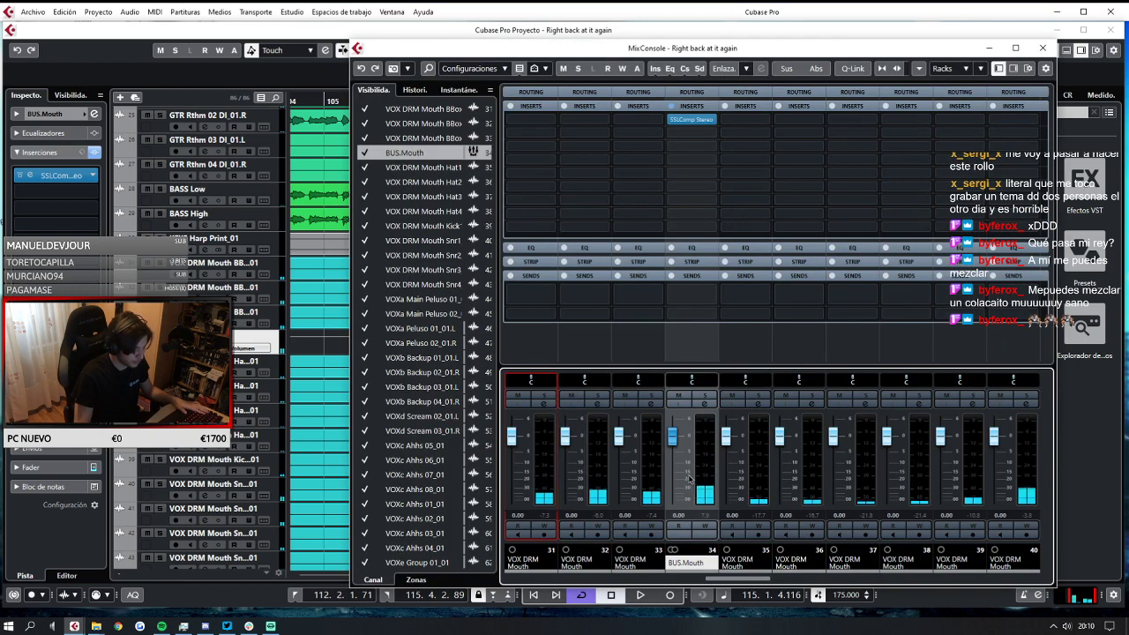
pyautogui.press('space')
pyautogui.moveTo(677, 438); pyautogui.dragTo(677, 424)
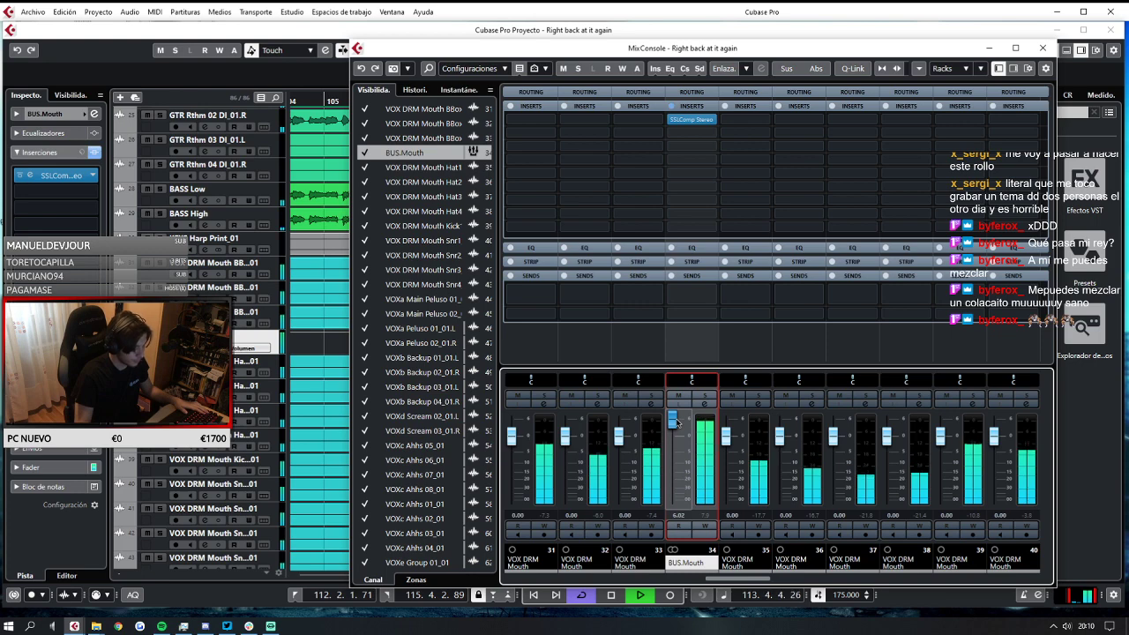
pyautogui.click(1043, 48)
# Solo the VOX DRM Mouth Kick1 track and play the looped break.
pyautogui.scroll(-3, 808, 312)
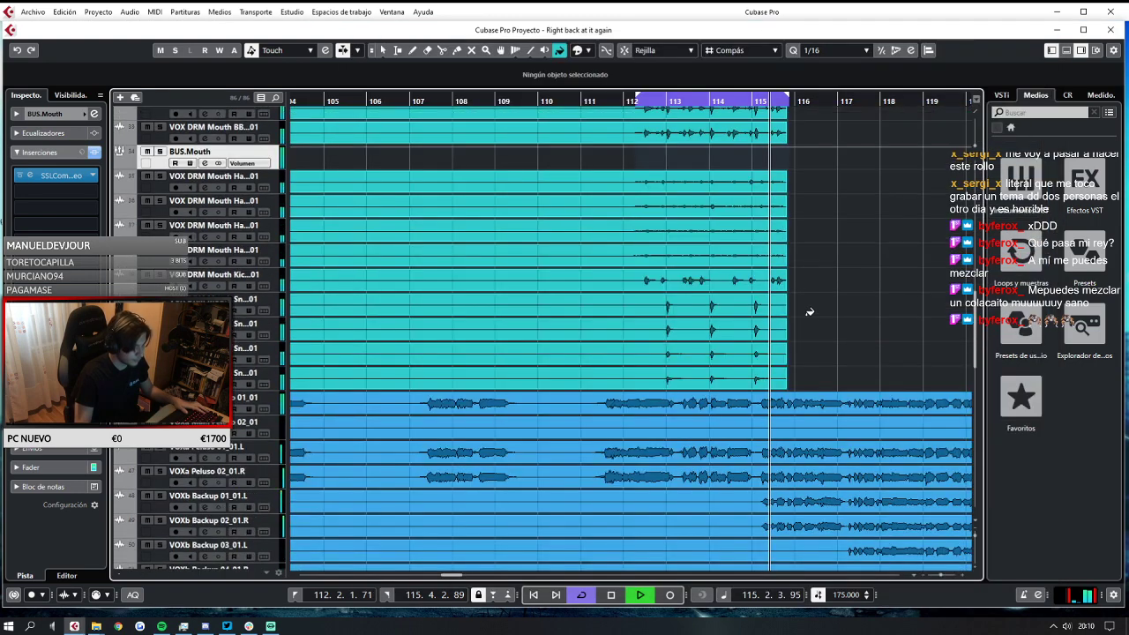
pyautogui.press('space')
pyautogui.click(161, 274)
pyautogui.press('space')
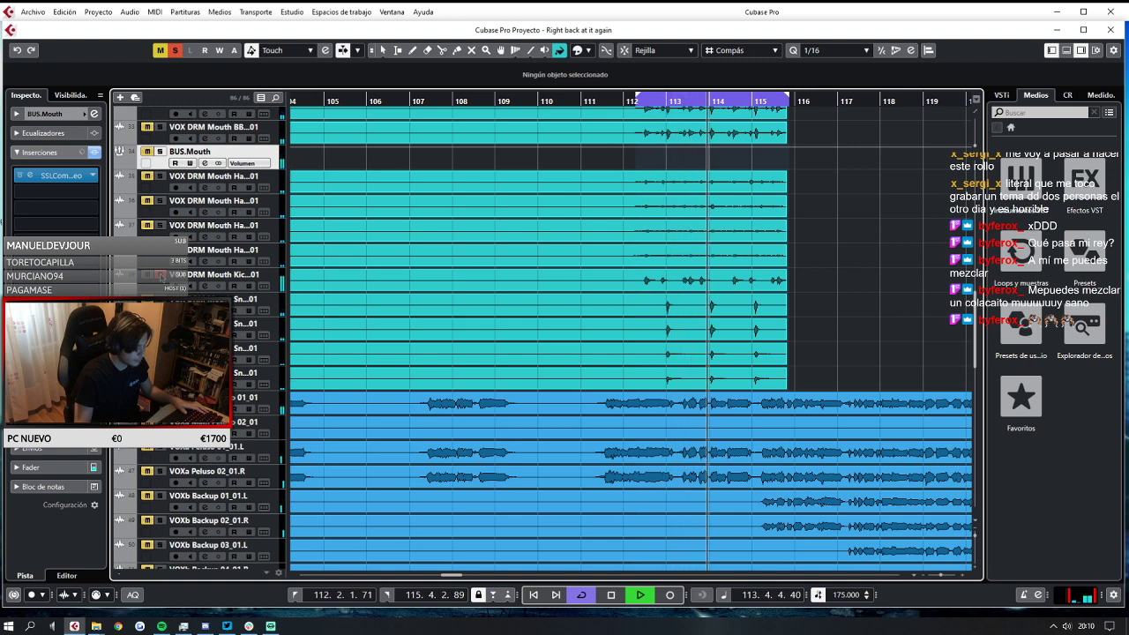
# Stop playback and route the outputs of the four VOX DRM Mouth Ha… tracks, numbers 35 to 38, to BUS.Mouth.
pyautogui.press('space')
pyautogui.click(165, 283)
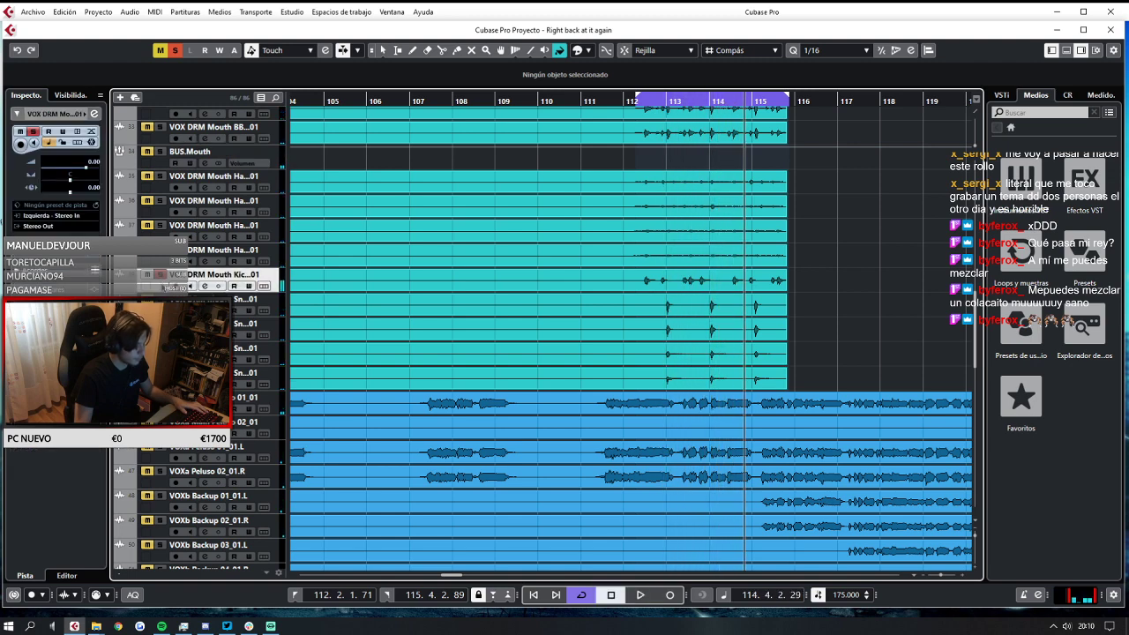
pyautogui.click(158, 187)
pyautogui.click(72, 228)
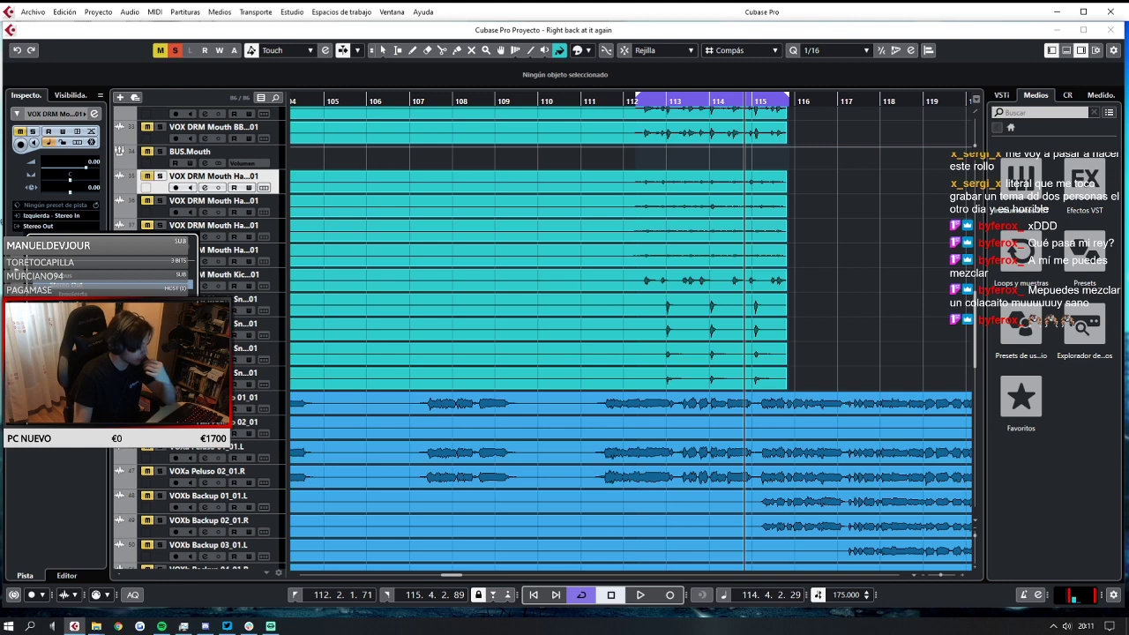
pyautogui.click(141, 331)
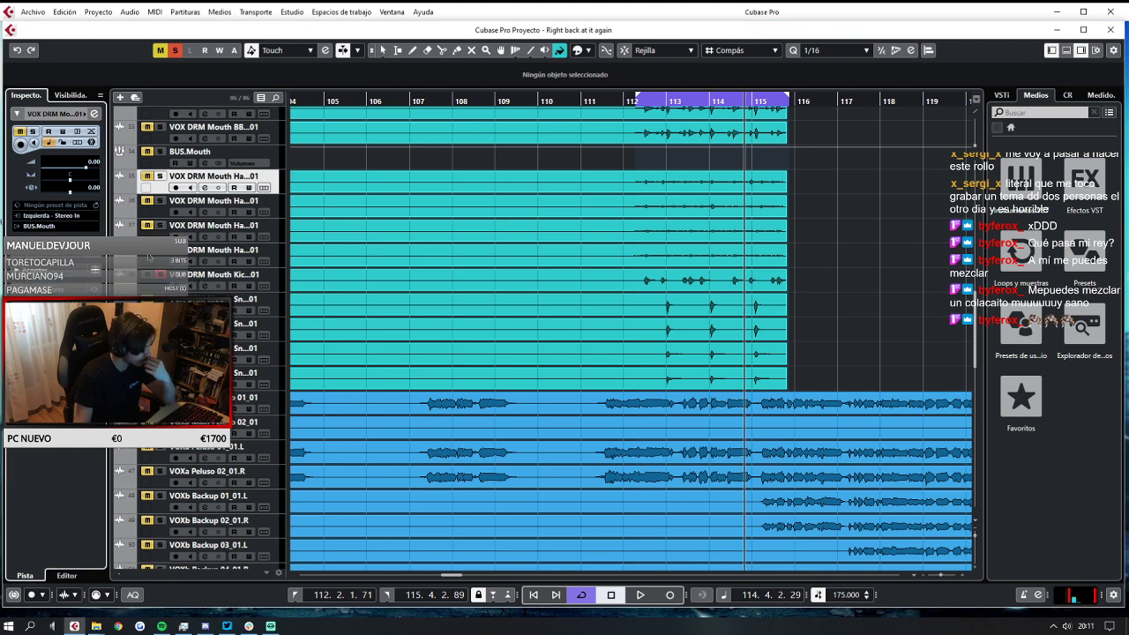
pyautogui.click(170, 214)
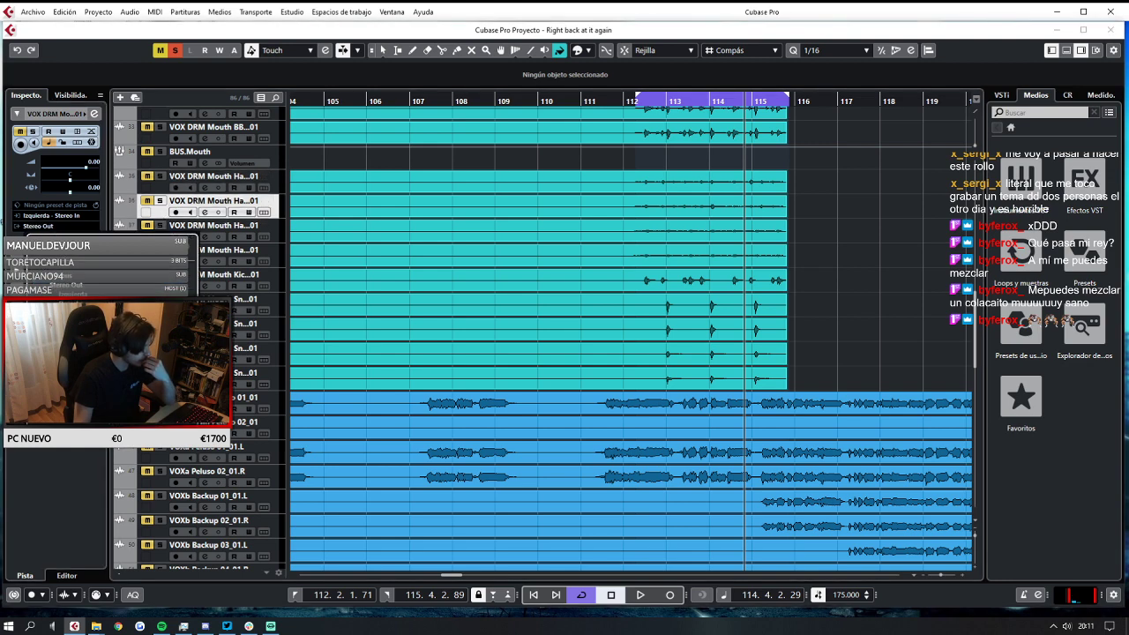
pyautogui.click(132, 331)
pyautogui.click(162, 236)
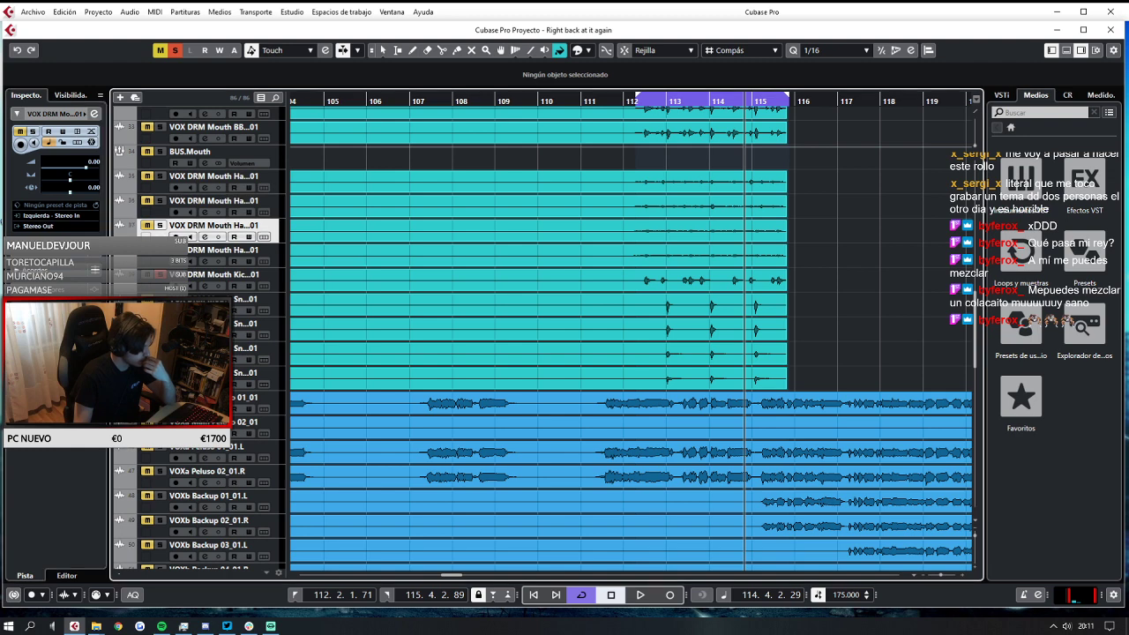
pyautogui.click(79, 227)
pyautogui.click(156, 264)
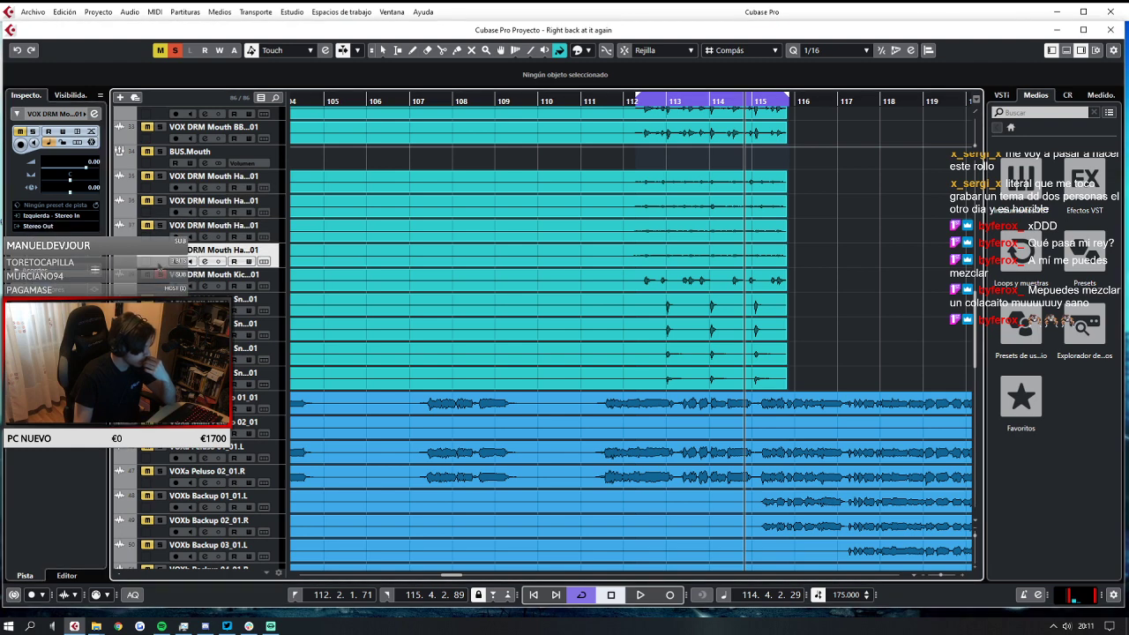
pyautogui.click(65, 231)
pyautogui.click(79, 333)
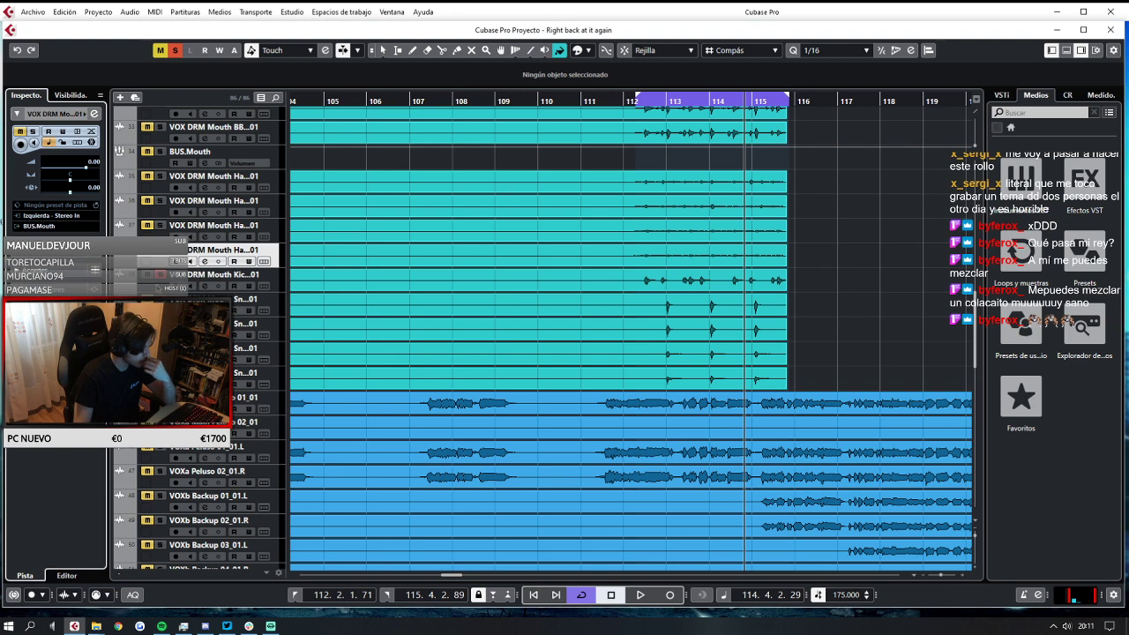
# Unsolo the VOX DRM Mouth Kic… track and route its output to BUS.Mouth.
pyautogui.click(161, 275)
pyautogui.click(161, 288)
pyautogui.click(62, 230)
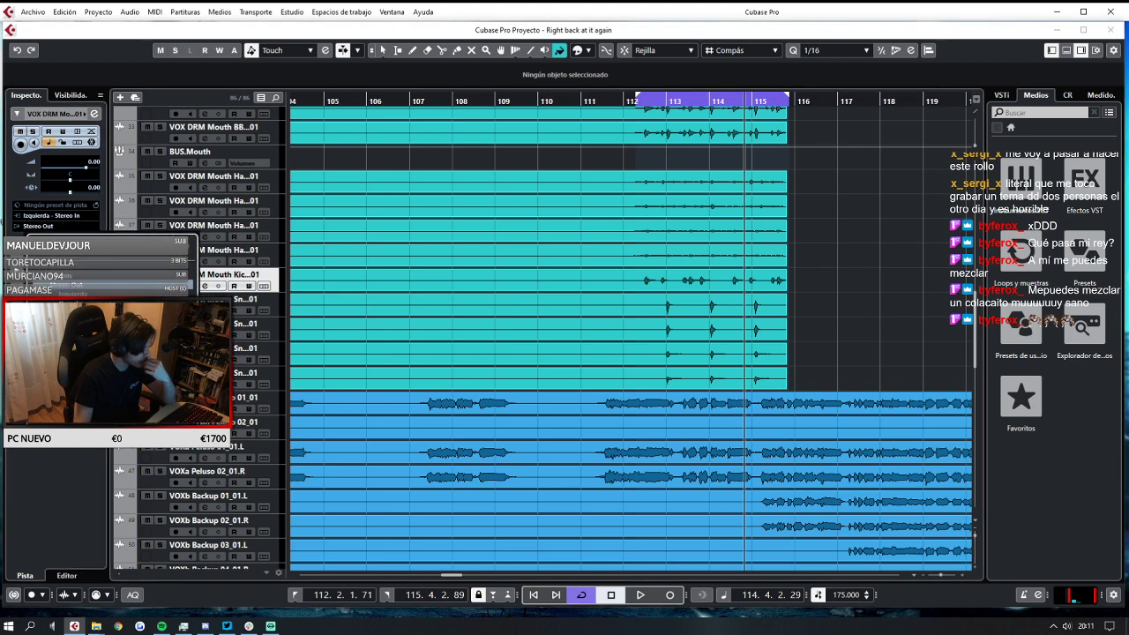
pyautogui.click(79, 333)
# Route the outputs of the four VOX DRM Mouth Sn… tracks to BUS.Mouth.
pyautogui.click(162, 310)
pyautogui.click(80, 229)
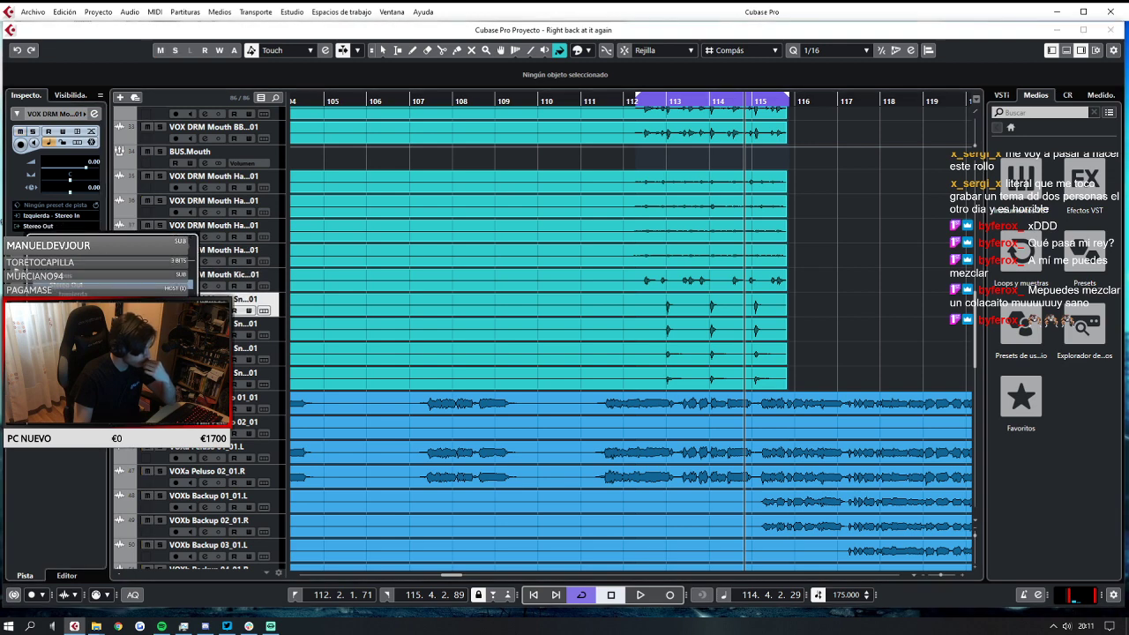
pyautogui.click(80, 333)
pyautogui.click(162, 335)
pyautogui.click(56, 228)
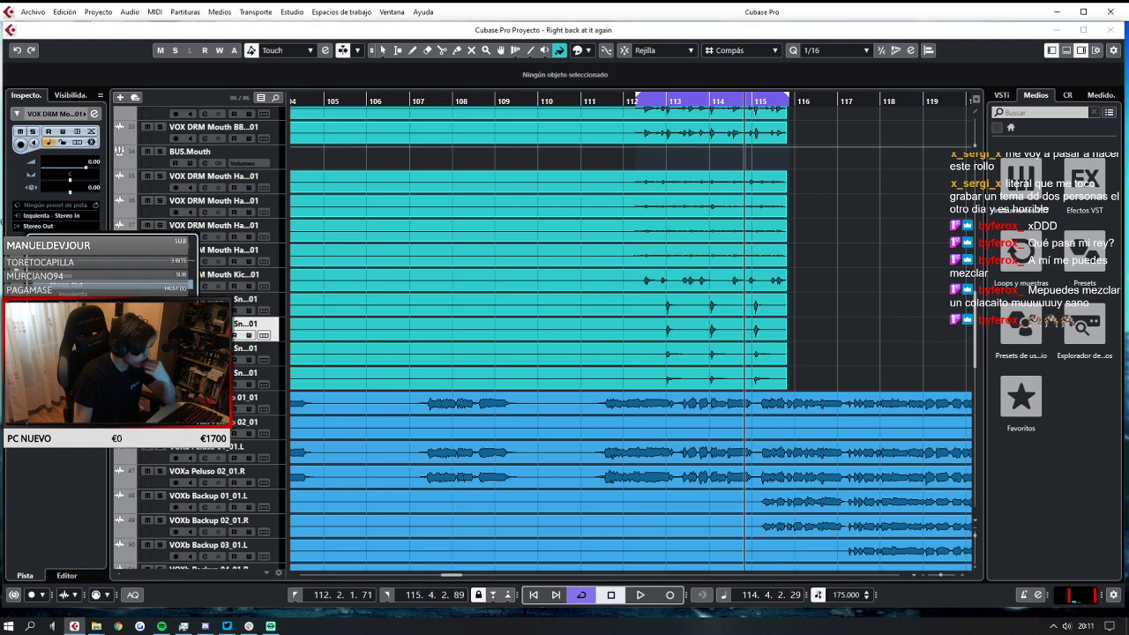
pyautogui.click(79, 333)
pyautogui.click(161, 347)
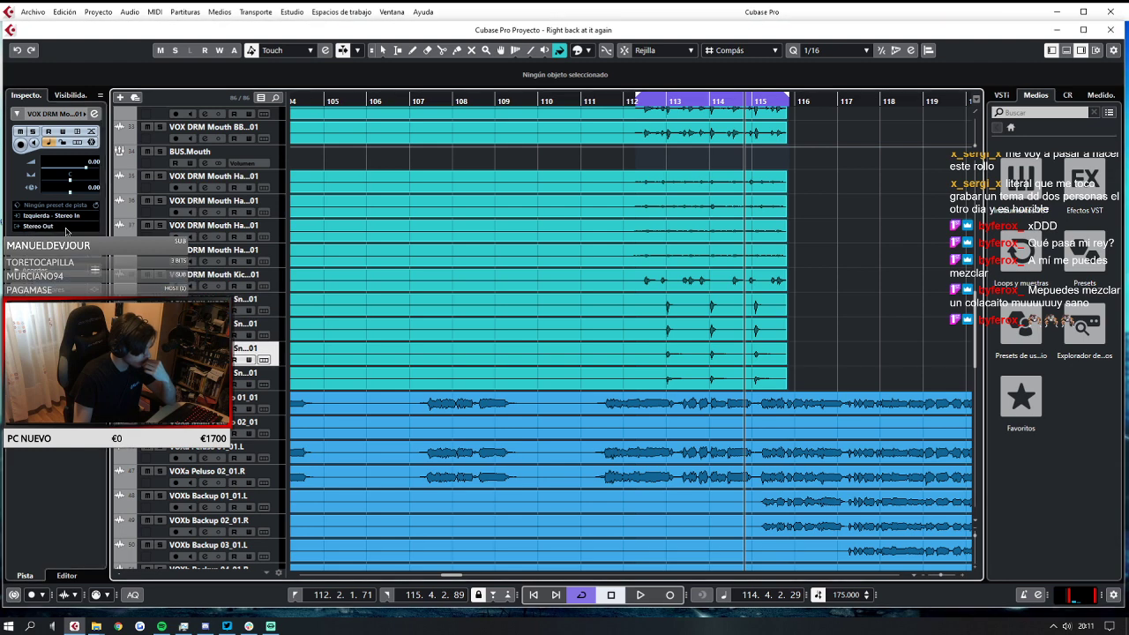
pyautogui.click(66, 228)
pyautogui.click(80, 333)
pyautogui.click(198, 373)
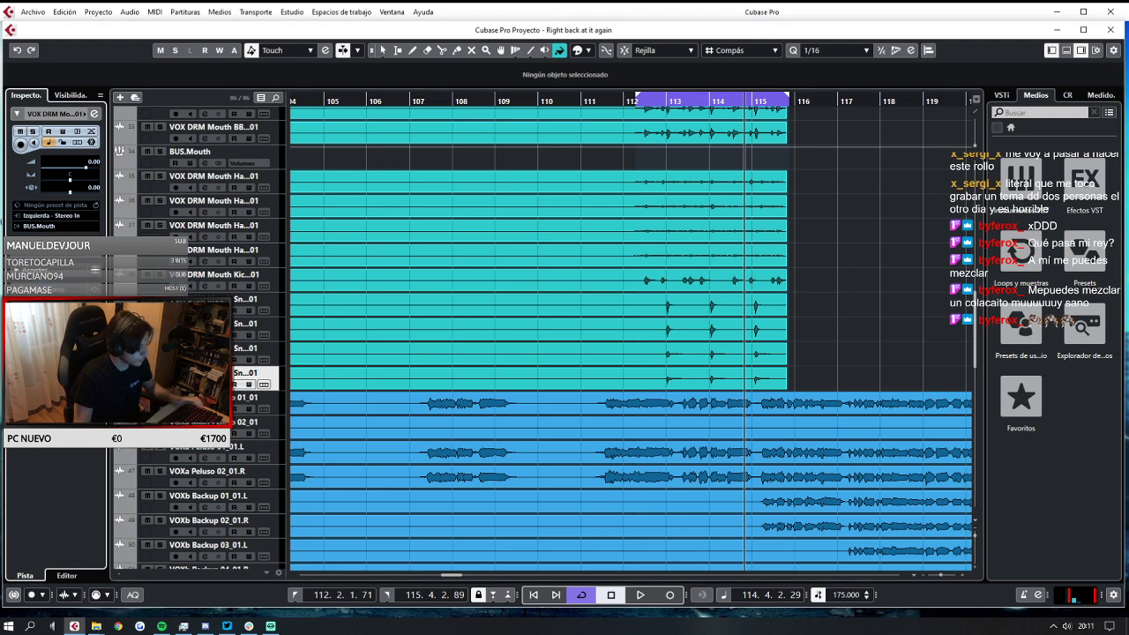
# Listen to the looped section and lower the BUS.Mouth fader to 2.56 dB in the MixConsole.
pyautogui.press('space')
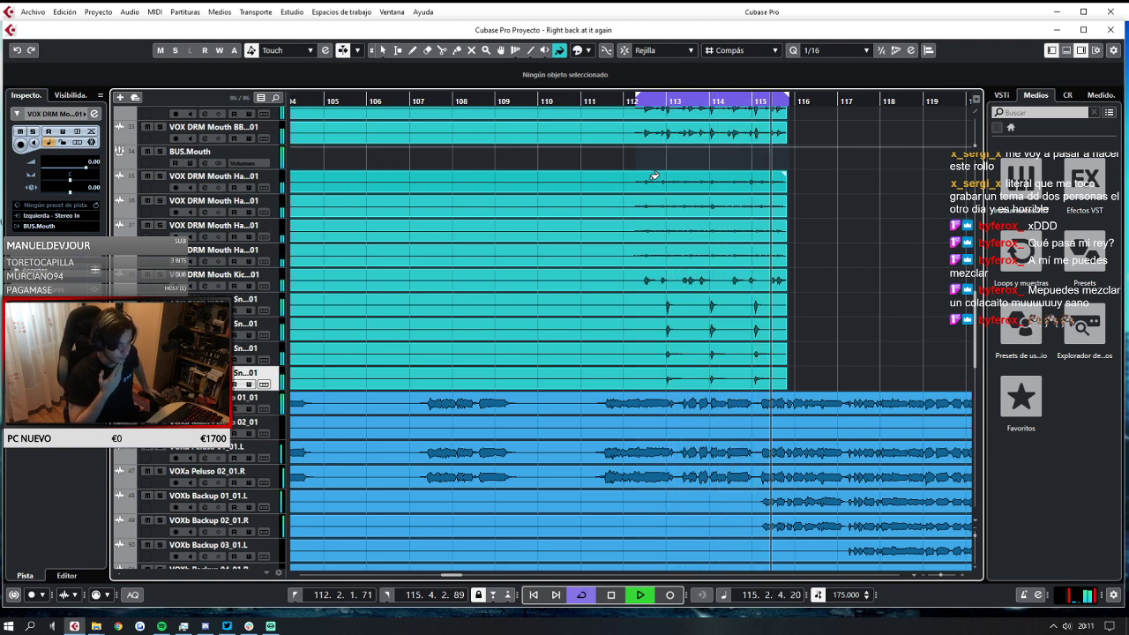
pyautogui.press('space')
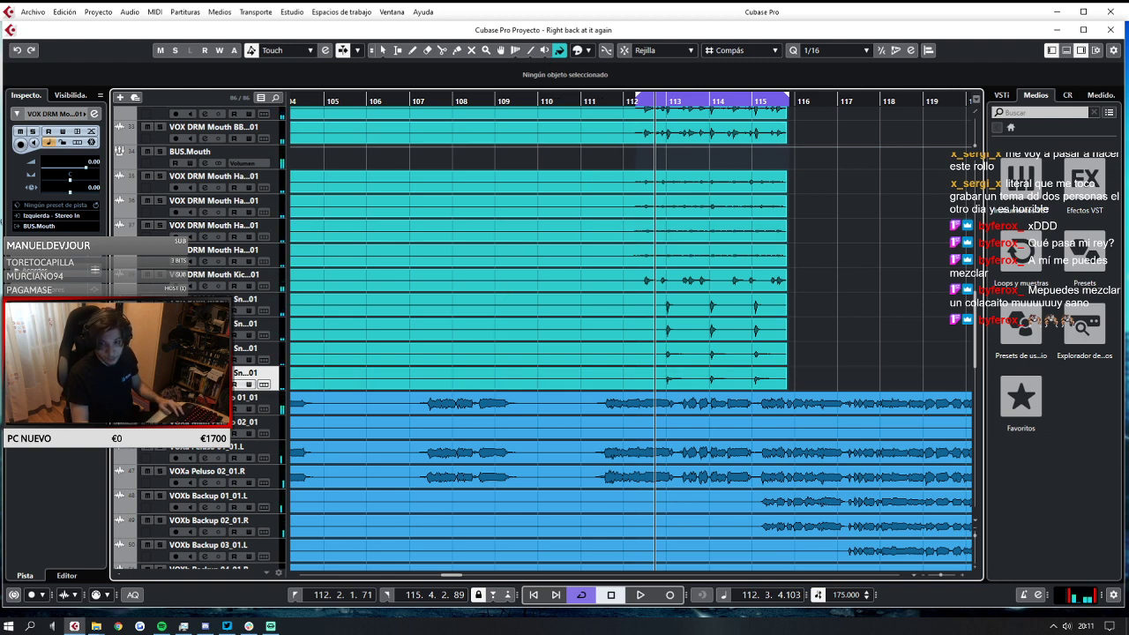
pyautogui.click(335, 12)
pyautogui.moveTo(292, 11)
pyautogui.click(306, 44)
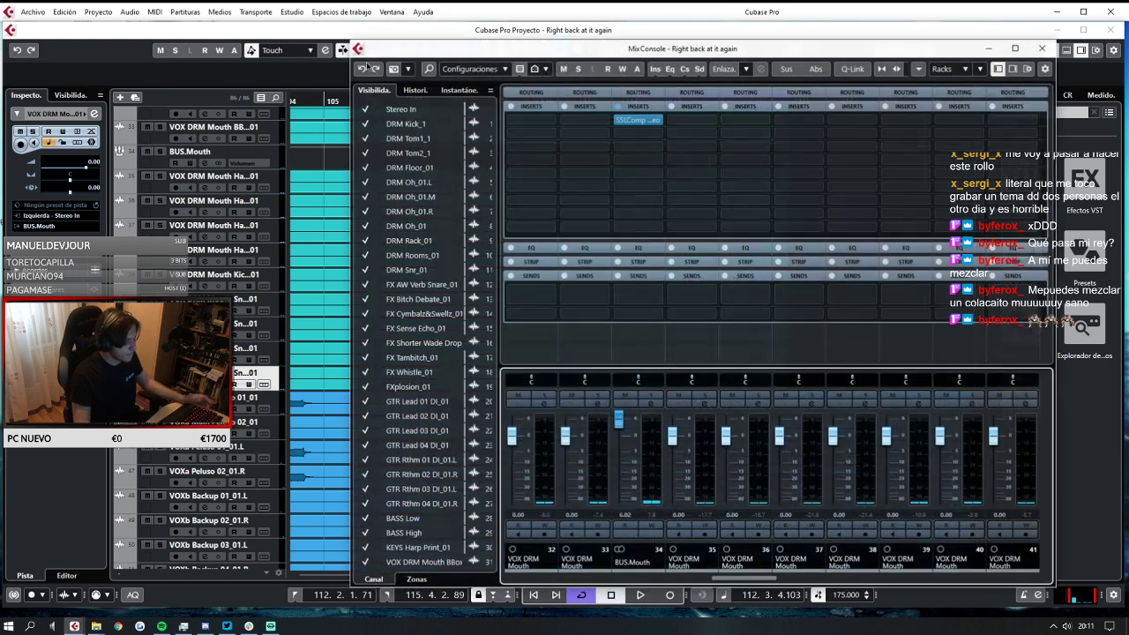
pyautogui.press('space')
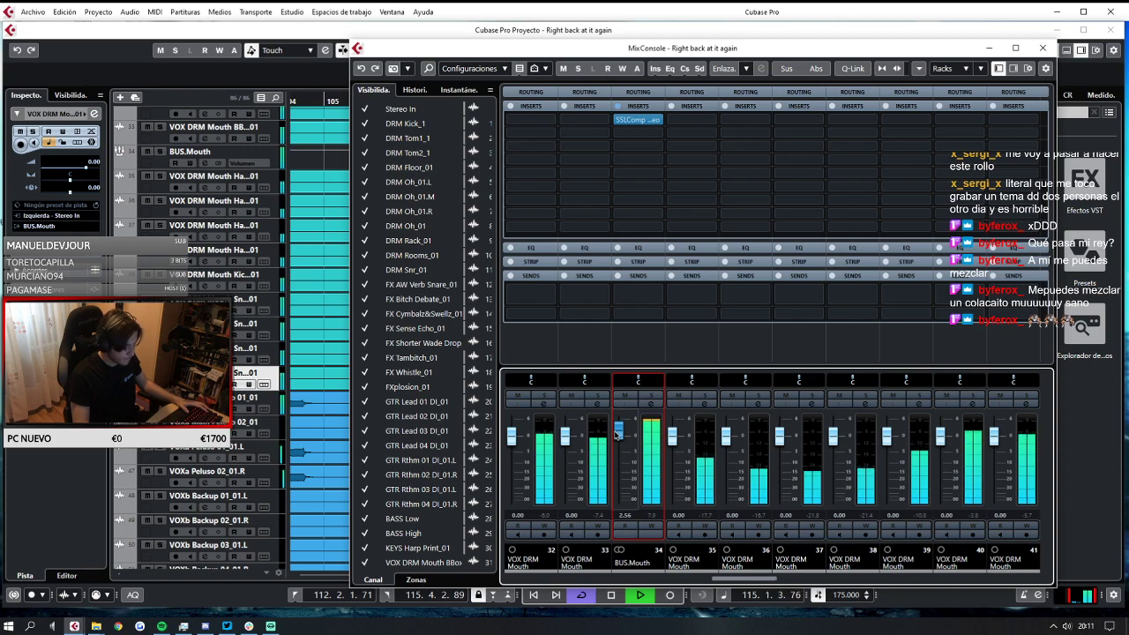
pyautogui.press('space')
pyautogui.moveTo(704, 50); pyautogui.dragTo(745, 41)
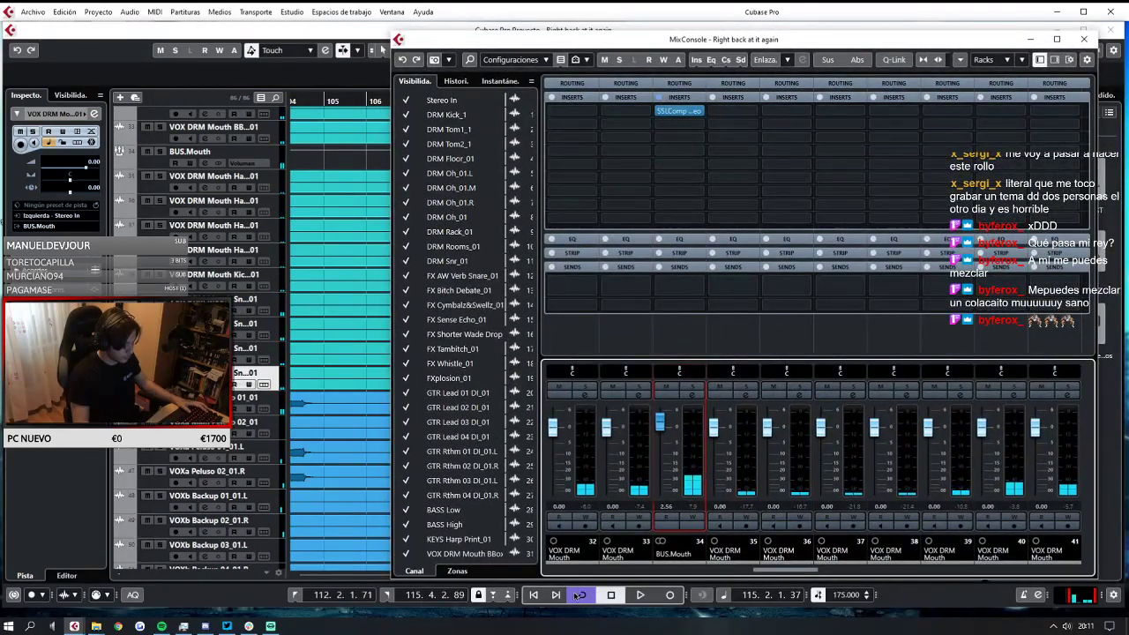
# Turn off cycle playback and listen to the lead-in from about bar 111, then from about bar 108.
pyautogui.click(579, 598)
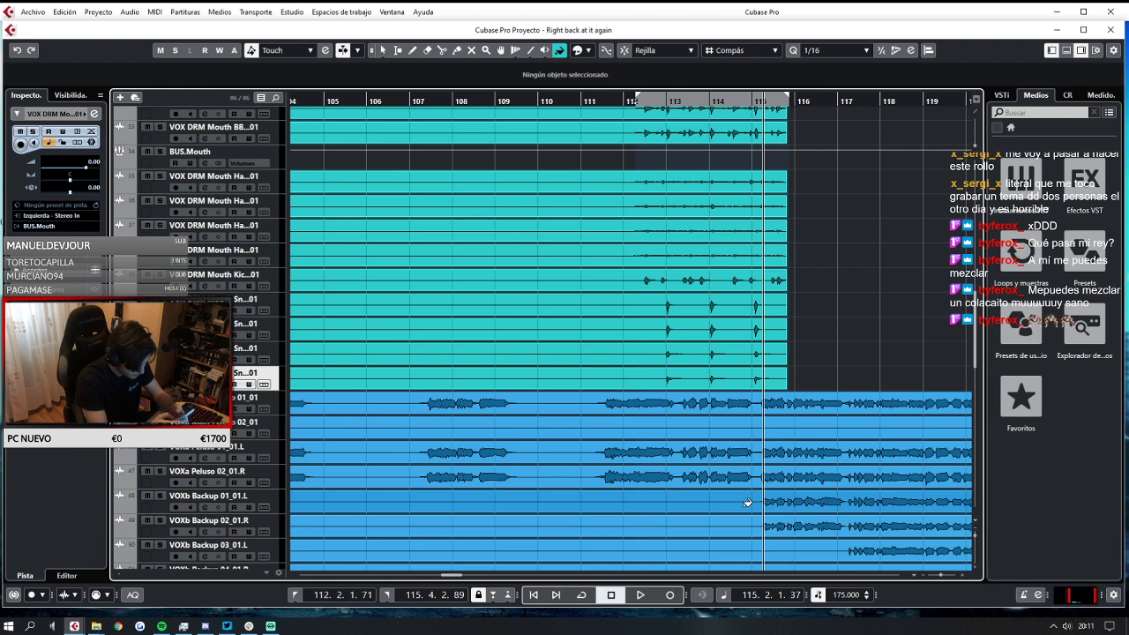
pyautogui.press('space')
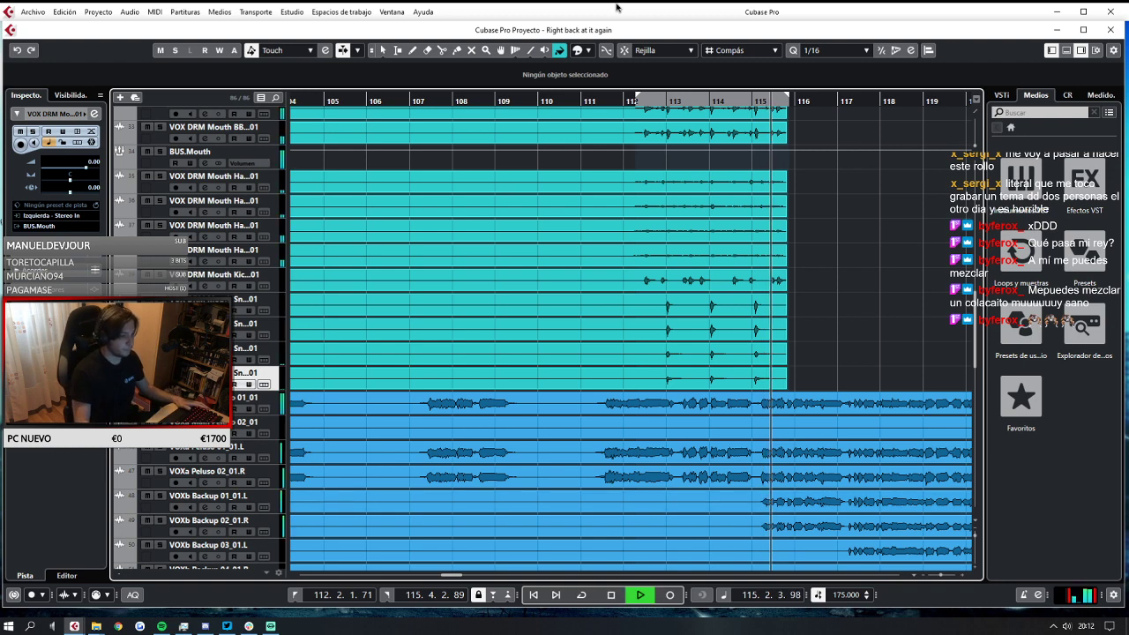
pyautogui.press('space')
pyautogui.click(586, 103)
pyautogui.press('space')
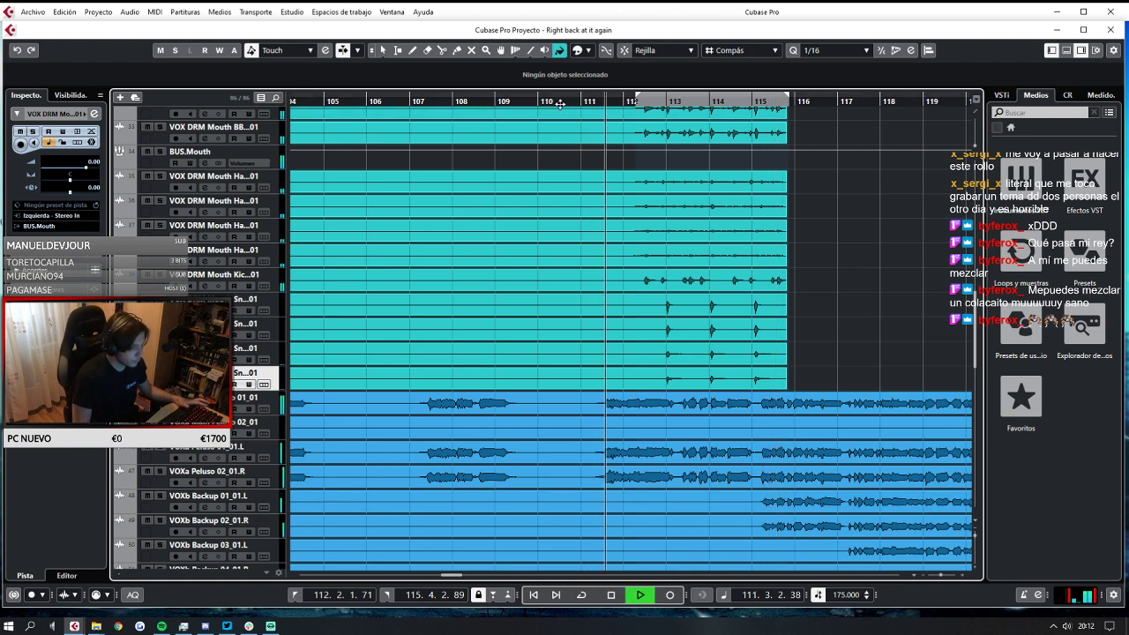
pyautogui.click(474, 103)
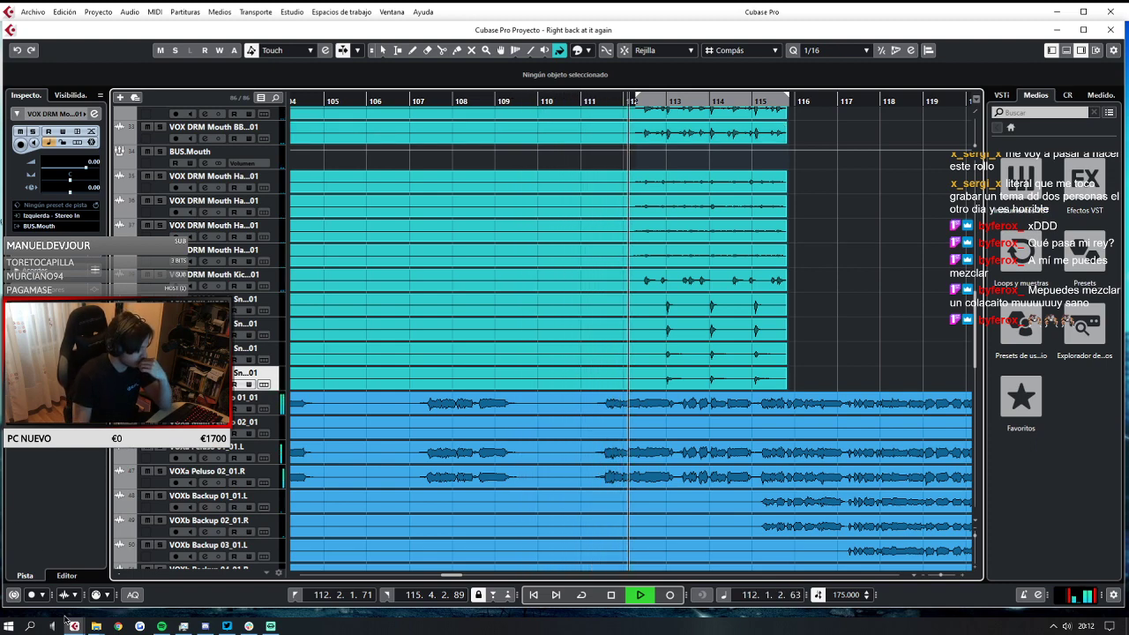
# Check the BUS.Mouth level in the MixConsole during playback, then stop playback and minimize the console.
pyautogui.moveTo(72, 624)
pyautogui.click(181, 580)
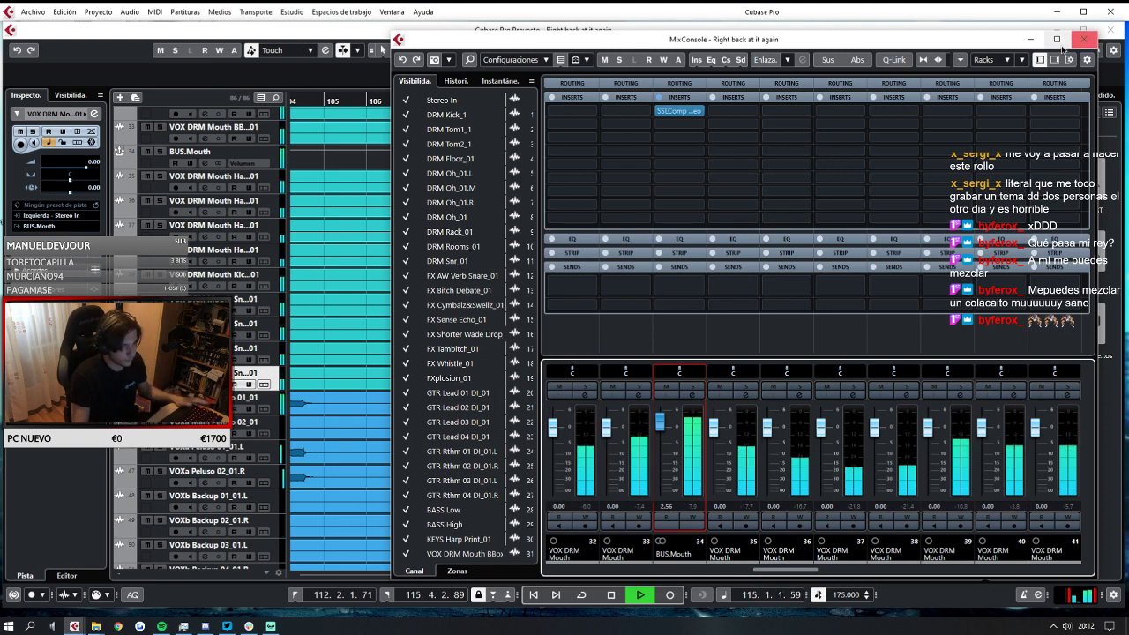
pyautogui.press('space')
pyautogui.click(1030, 40)
# Turn cycle playback back on and audition the Ahhs 09_01 track in solo, then clear the solo.
pyautogui.scroll(-6, 719, 159)
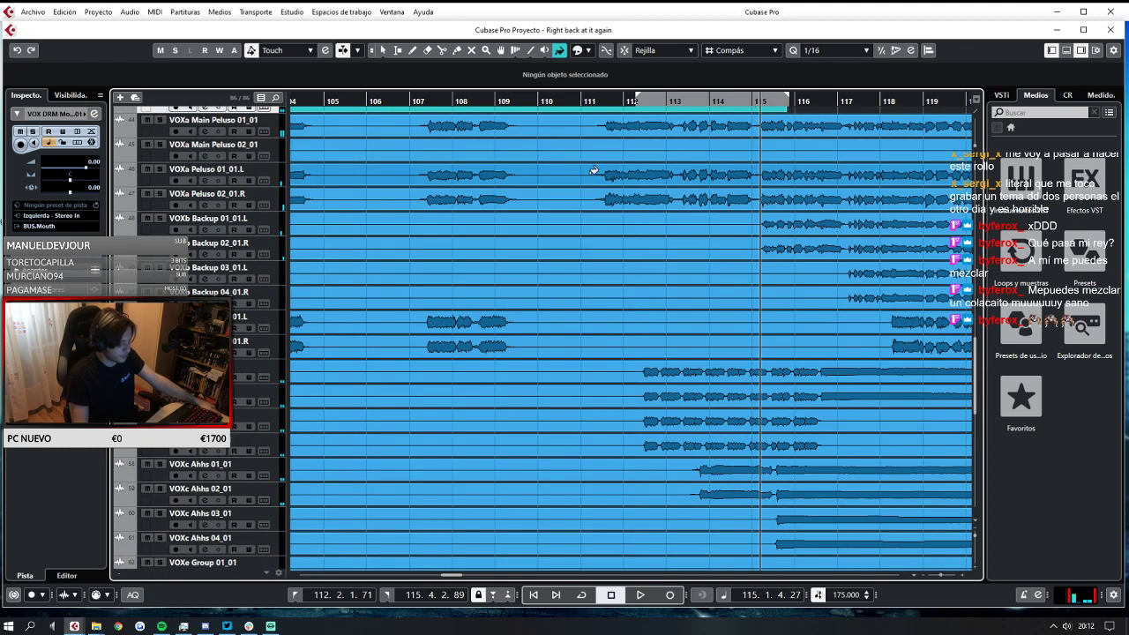
pyautogui.scroll(-8, 591, 181)
pyautogui.scroll(-3, 569, 203)
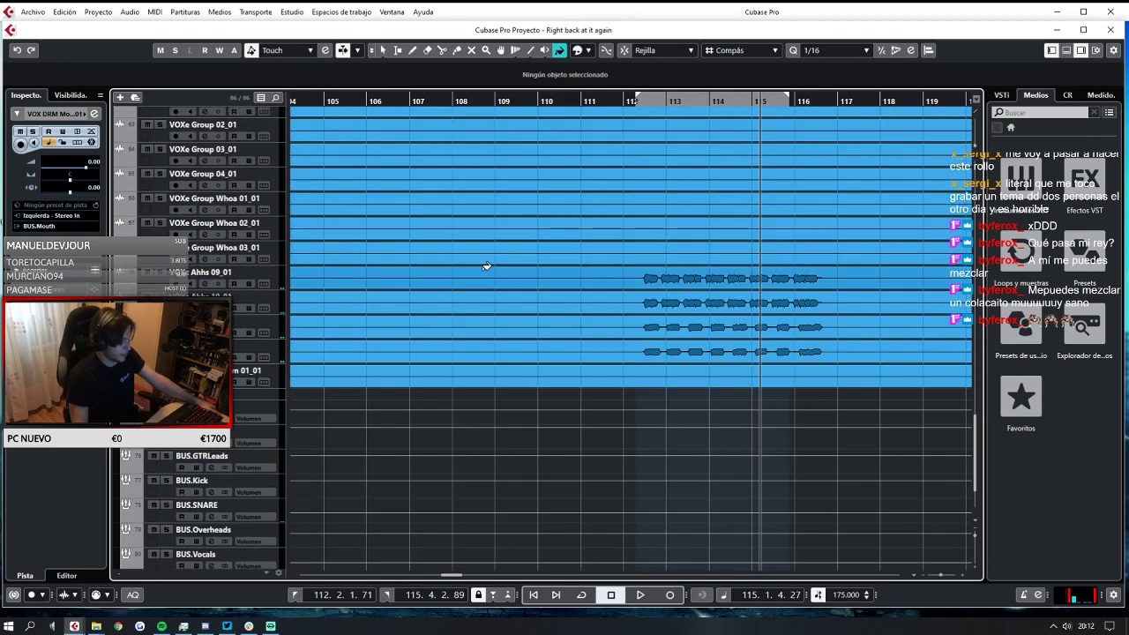
pyautogui.click(581, 594)
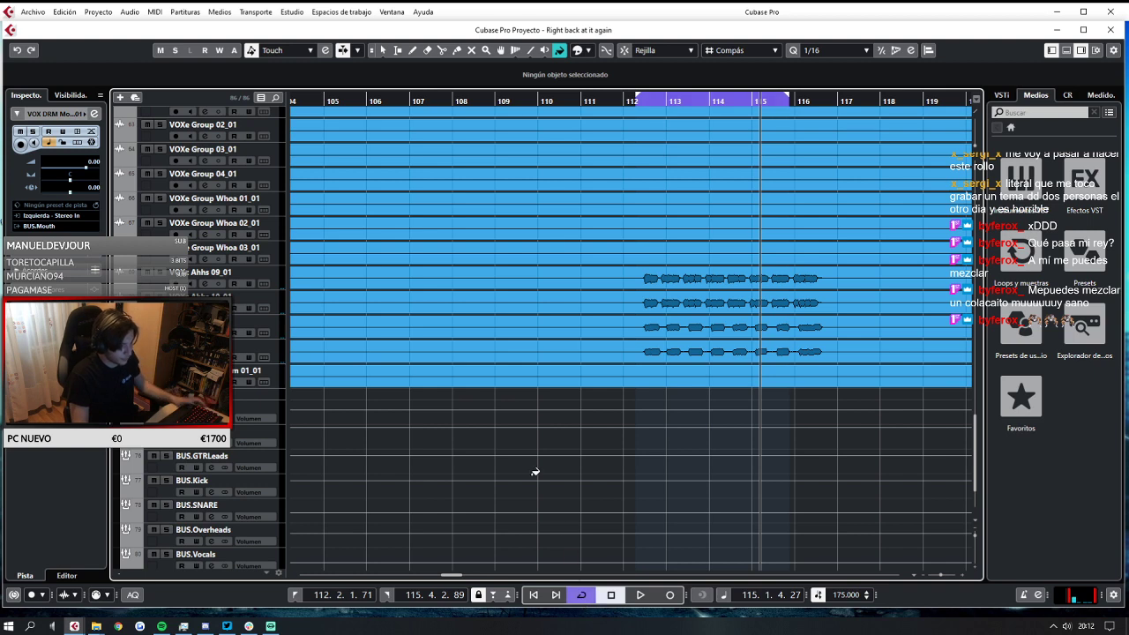
pyautogui.press('space')
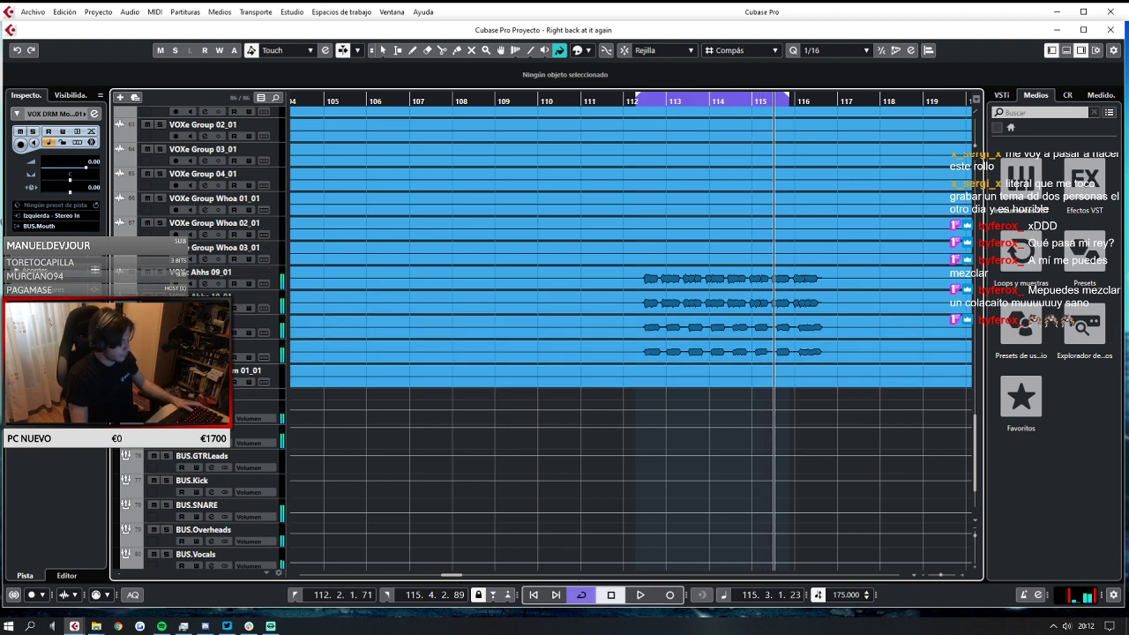
pyautogui.click(160, 274)
pyautogui.press('space')
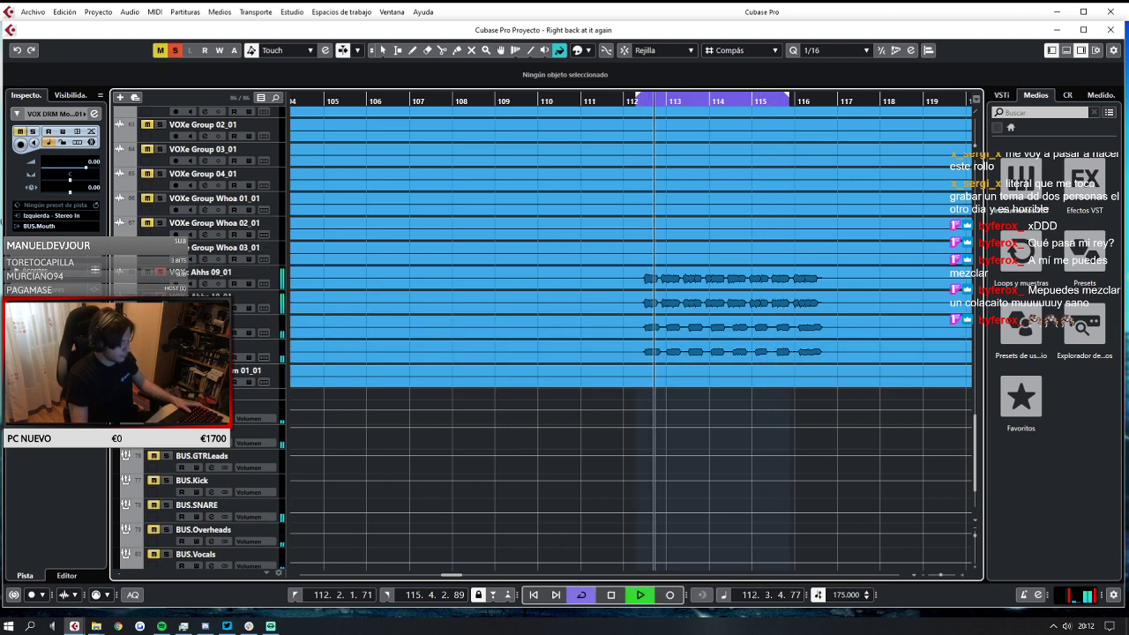
pyautogui.click(175, 51)
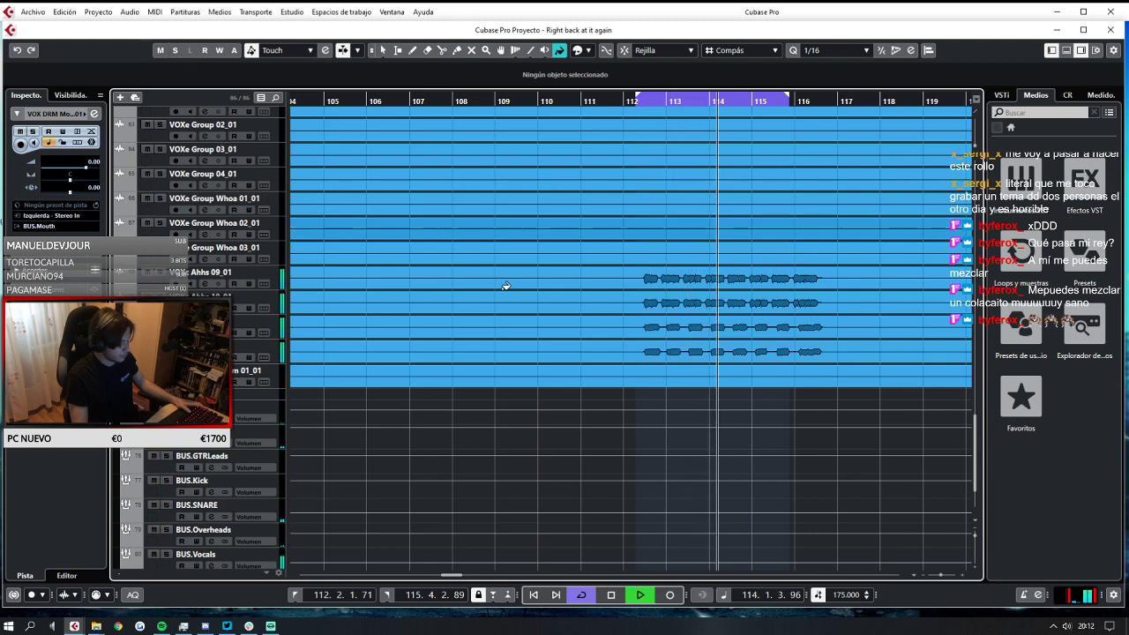
# Audition the VOXc Ahhs tracks in solo over the loop, adding 01_01 and 02_01, then clear all solos.
pyautogui.scroll(3, 520, 295)
pyautogui.scroll(2, 523, 298)
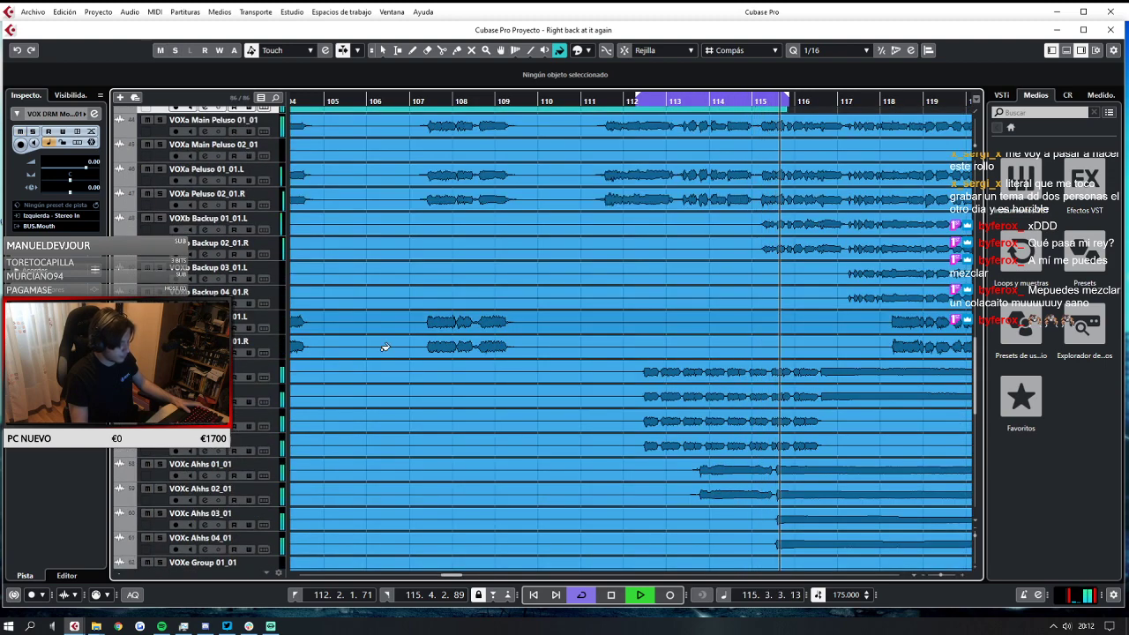
pyautogui.press('space')
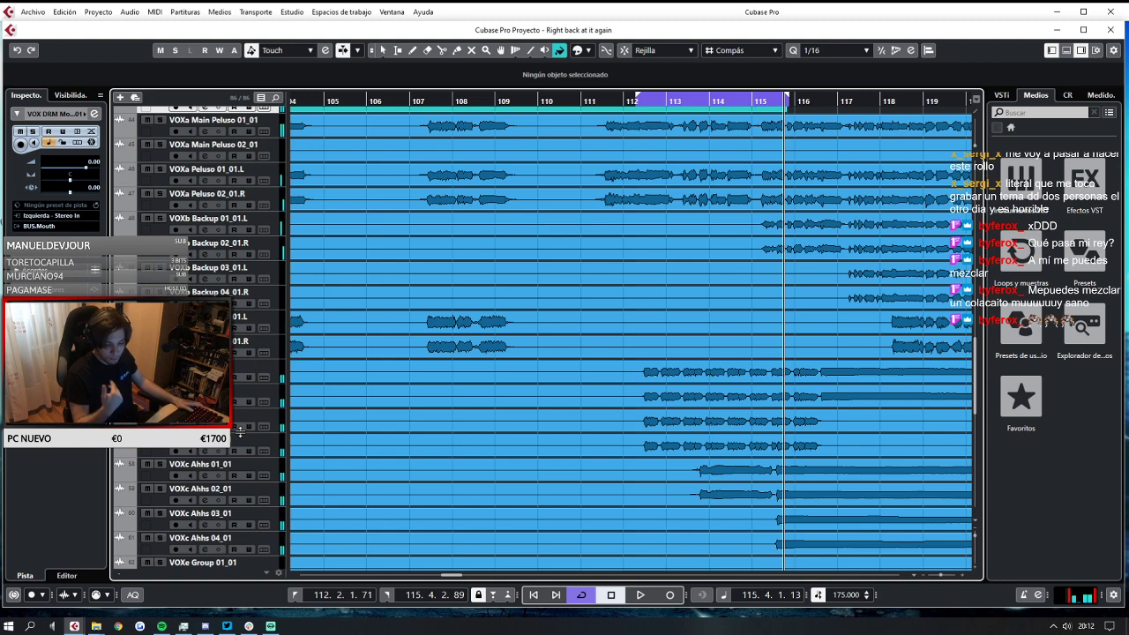
pyautogui.scroll(2, 246, 426)
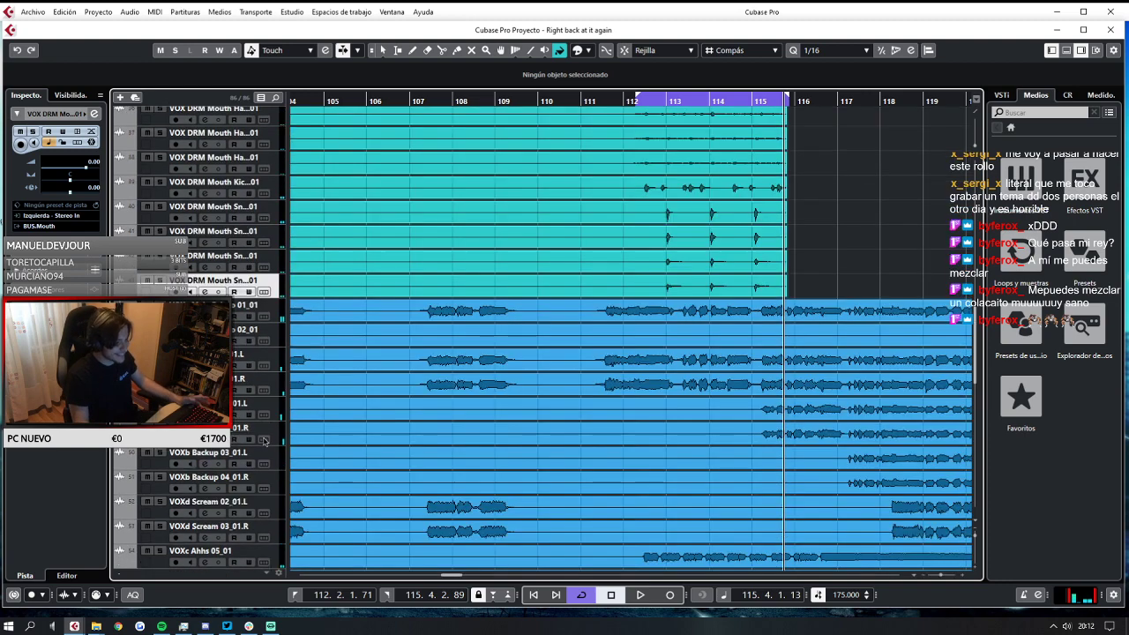
pyautogui.scroll(-2, 542, 337)
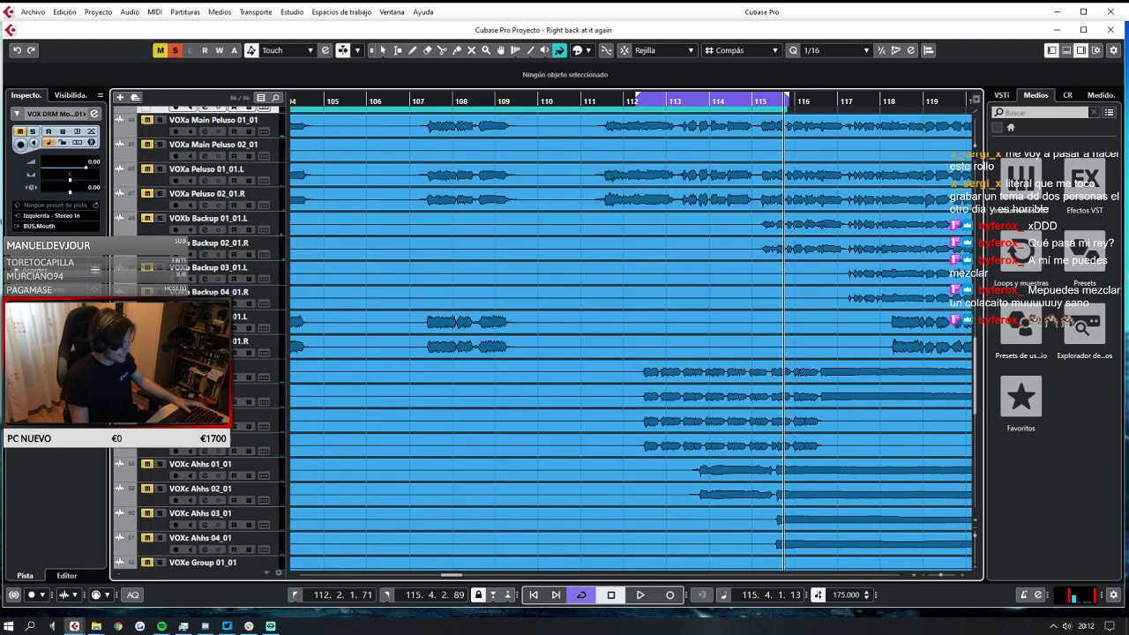
pyautogui.press('space')
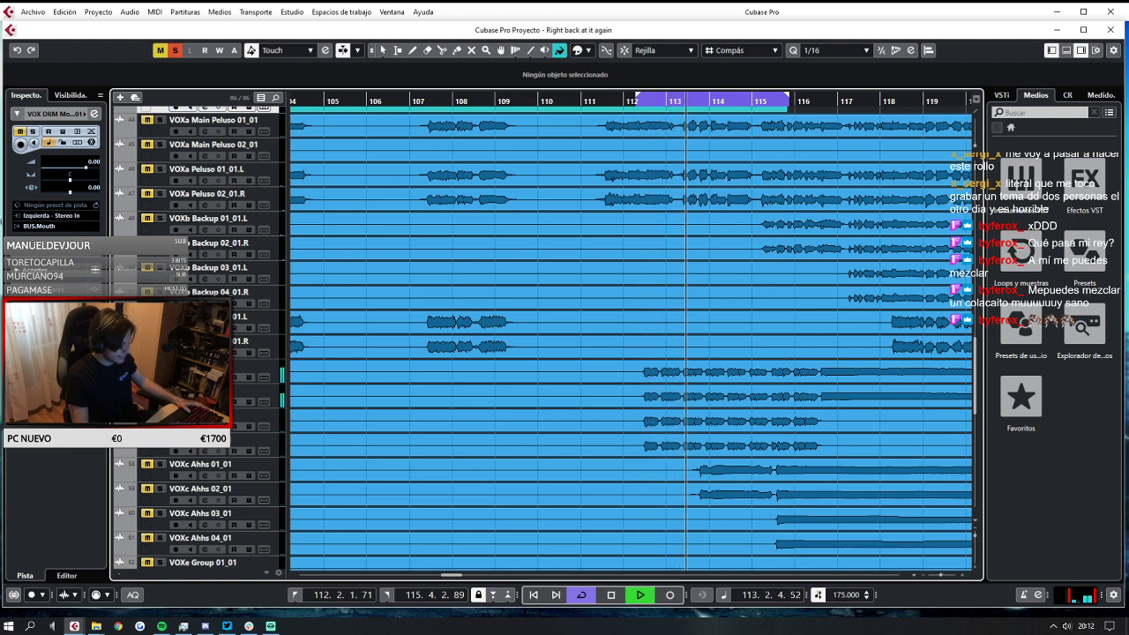
pyautogui.keyDown('ctrl'); pyautogui.click(160, 465); pyautogui.keyUp('ctrl')
pyautogui.keyDown('ctrl'); pyautogui.click(160, 490); pyautogui.keyUp('ctrl')
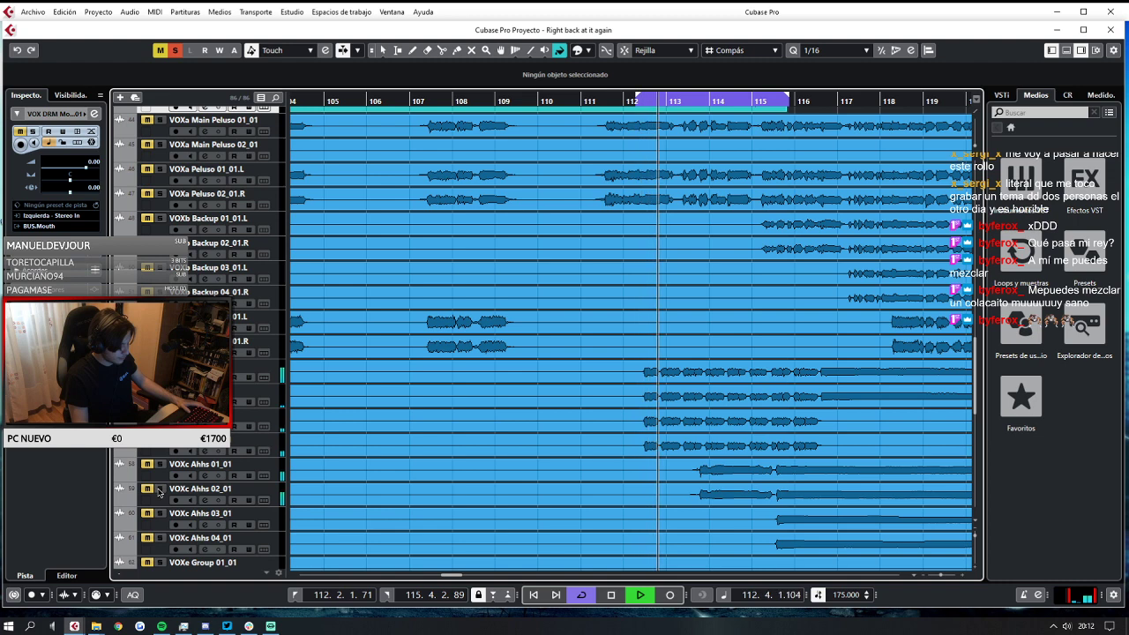
pyautogui.click(175, 50)
pyautogui.scroll(3, 427, 229)
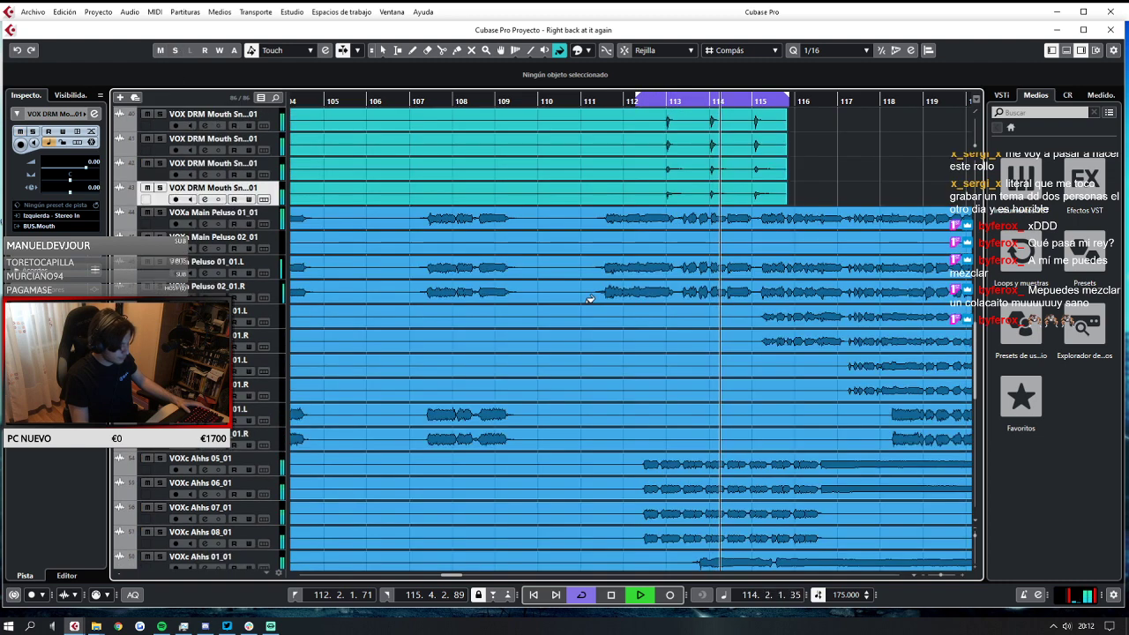
# Audition the VOXa Peluso 01_01.L track in solo over the loop, then clear the solo.
pyautogui.press('space')
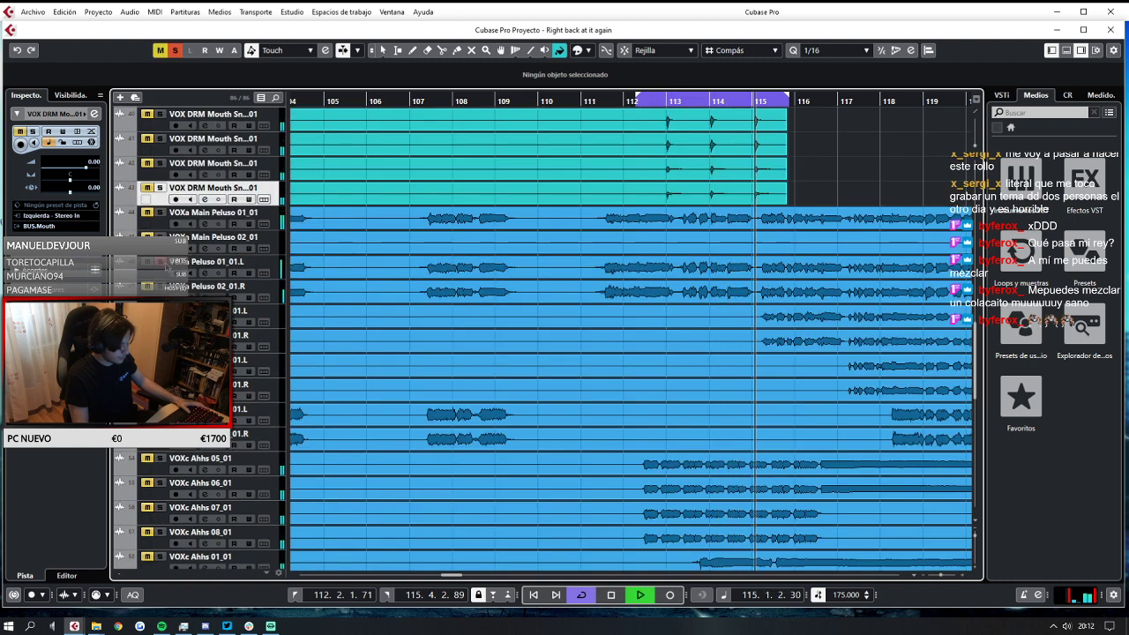
pyautogui.click(163, 263)
pyautogui.scroll(-10, 631, 336)
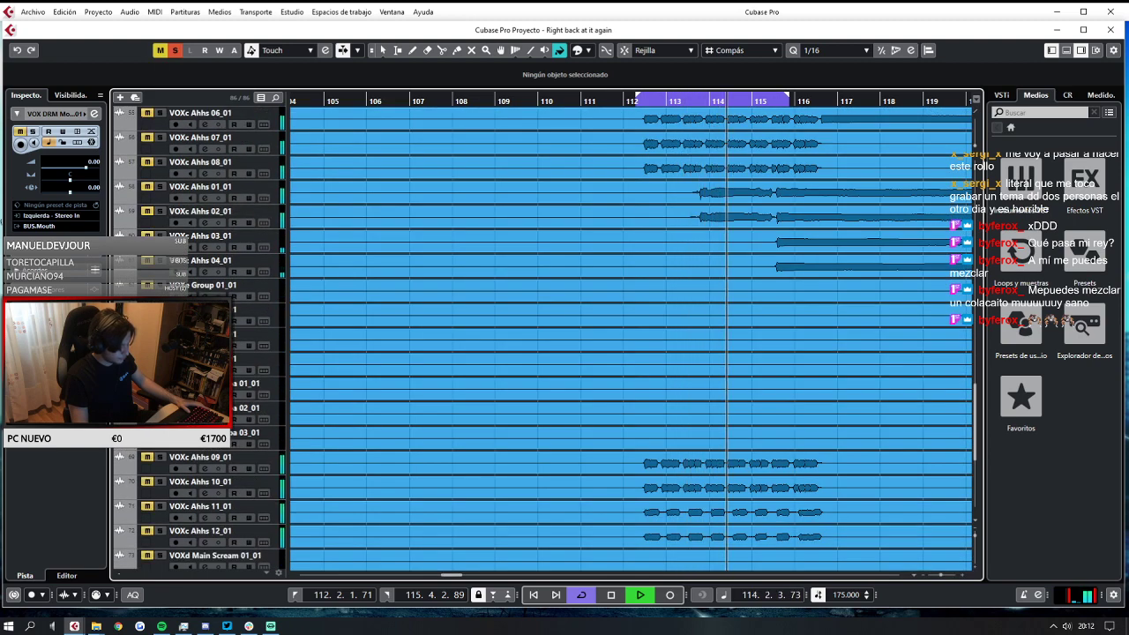
pyautogui.scroll(-4, 163, 460)
pyautogui.scroll(20, 167, 457)
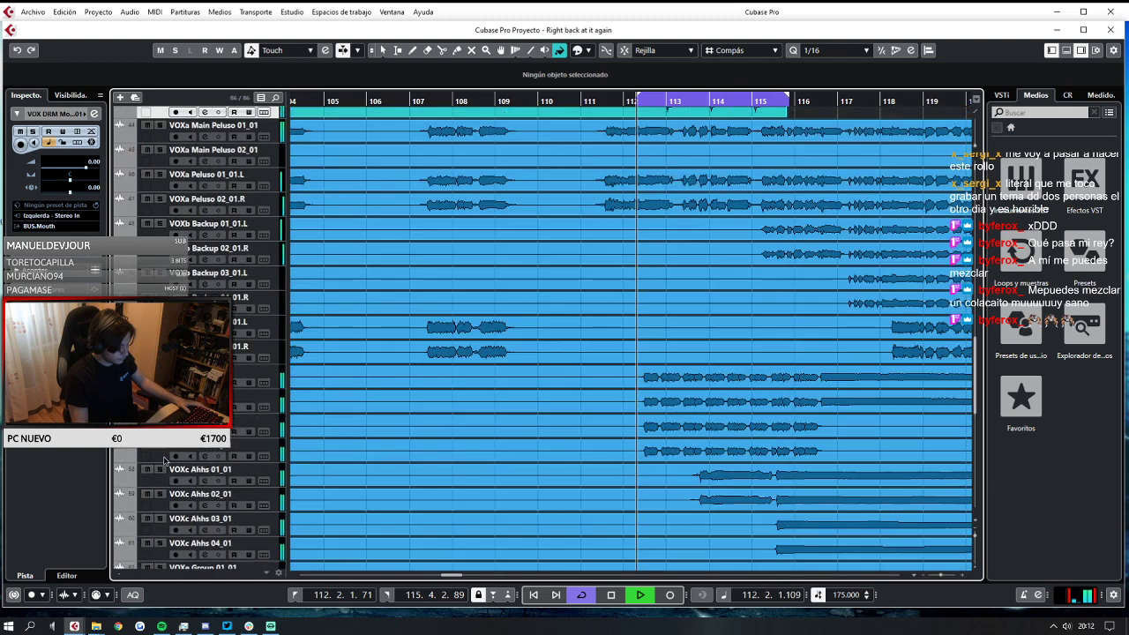
pyautogui.scroll(-6, 173, 454)
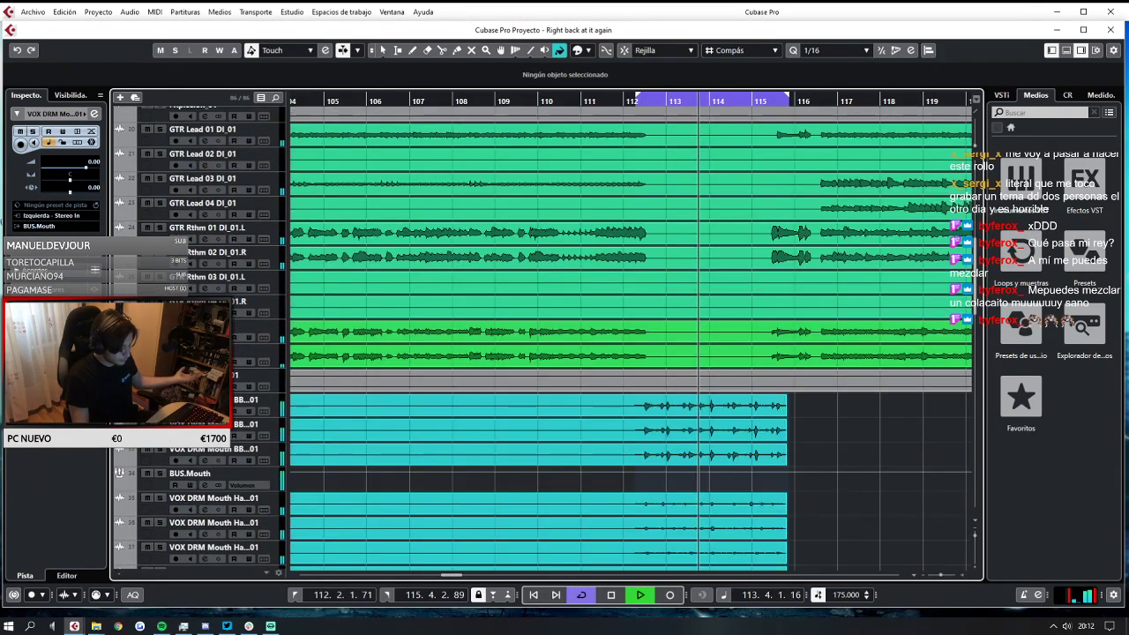
# Audition the BUS.Mouth group in solo during playback, then clear the solo.
pyautogui.press('space')
pyautogui.click(160, 473)
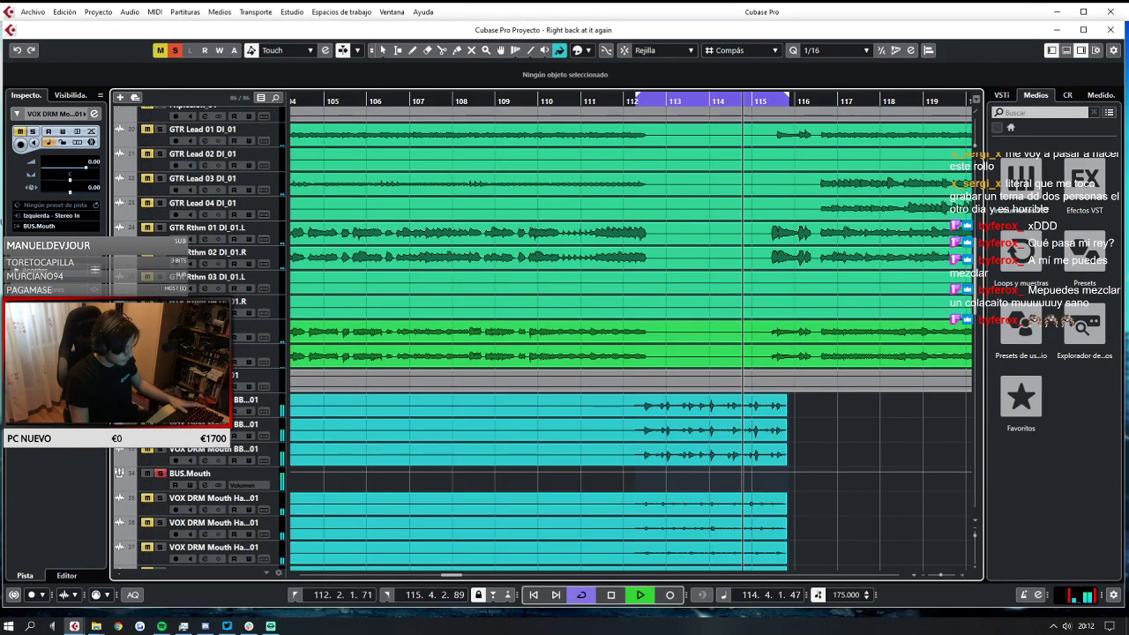
pyautogui.click(161, 474)
pyautogui.scroll(-4, 153, 450)
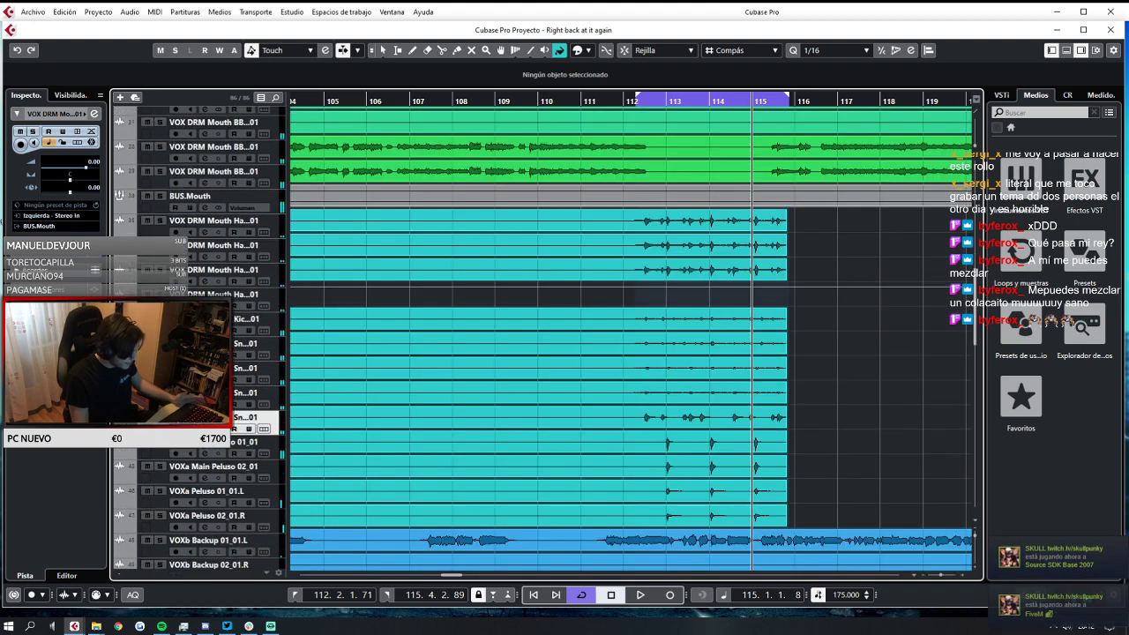
# Play the loop with VOXa Main Peluso 01_01 and the VOXa Peluso 01_01.L and 02_01.R tracks in solo.
pyautogui.press('space')
pyautogui.click(161, 445)
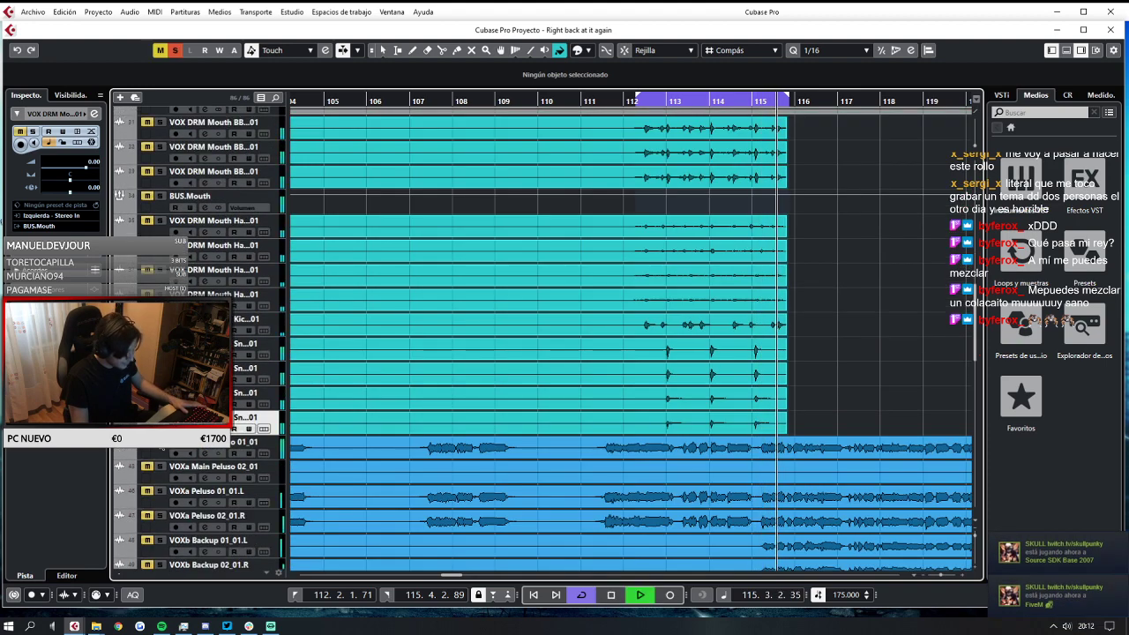
pyautogui.click(160, 491)
pyautogui.scroll(-3, 157, 507)
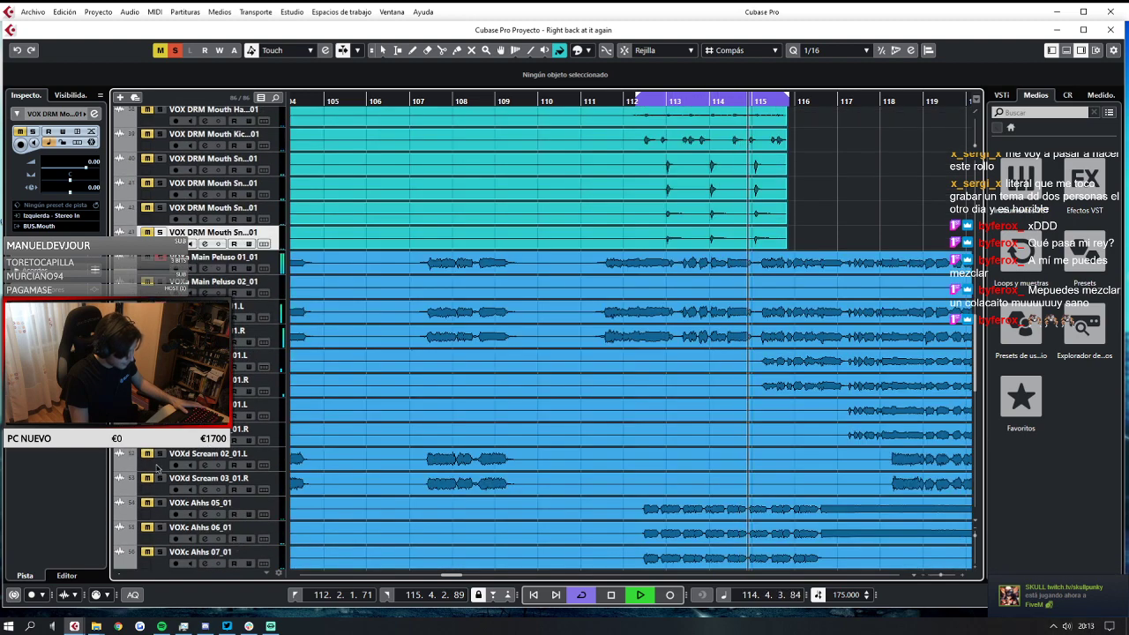
# Add the VOXc Ahhs 05_01 to 08_01, 01_01 and 02_01 tracks to the solo selection during playback.
pyautogui.click(159, 503)
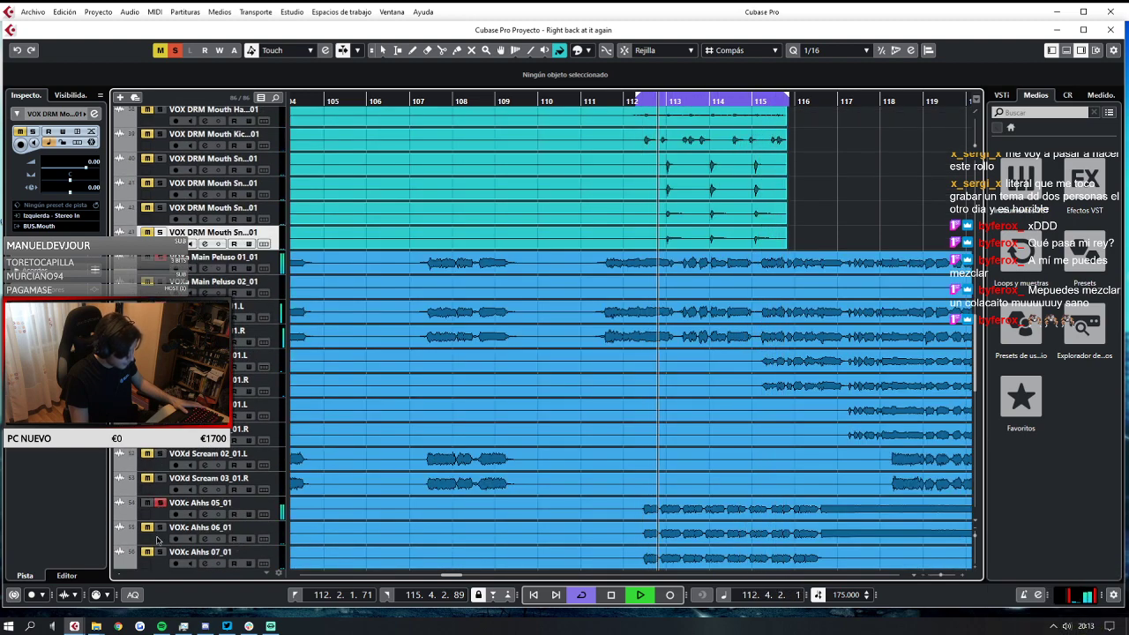
pyautogui.scroll(-2, 158, 502)
pyautogui.click(161, 460)
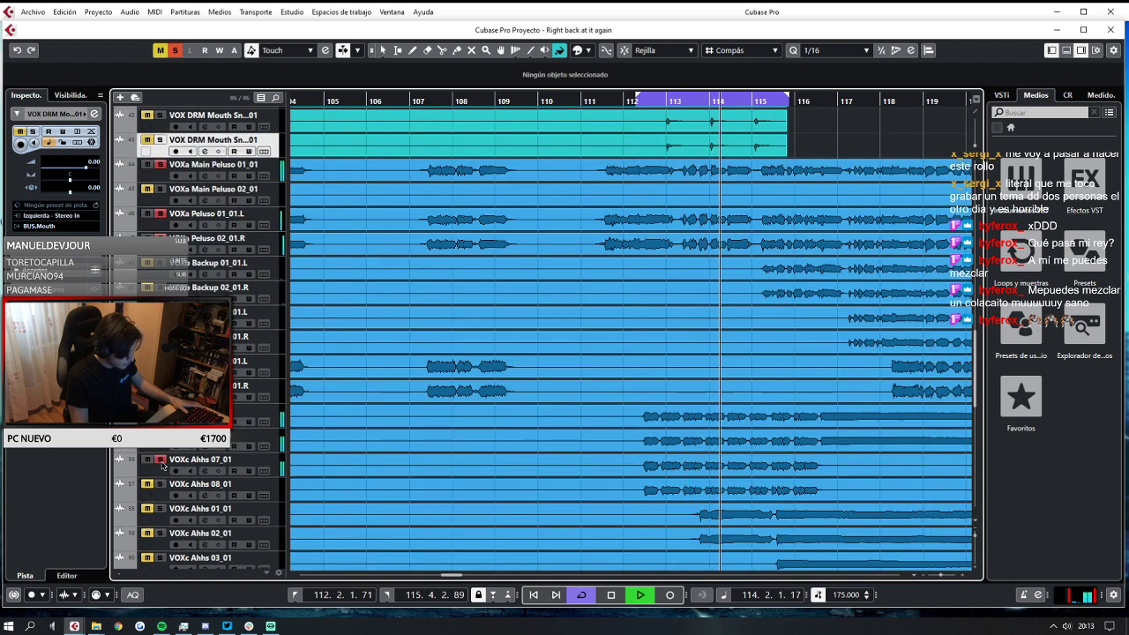
pyautogui.click(162, 486)
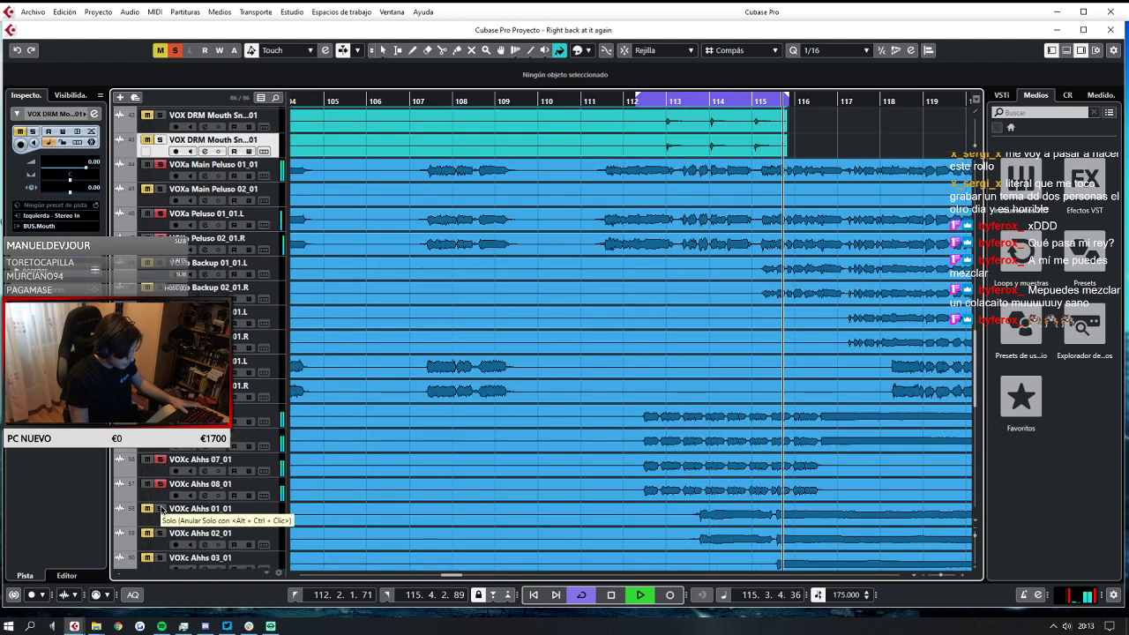
pyautogui.click(160, 509)
pyautogui.scroll(-2, 159, 520)
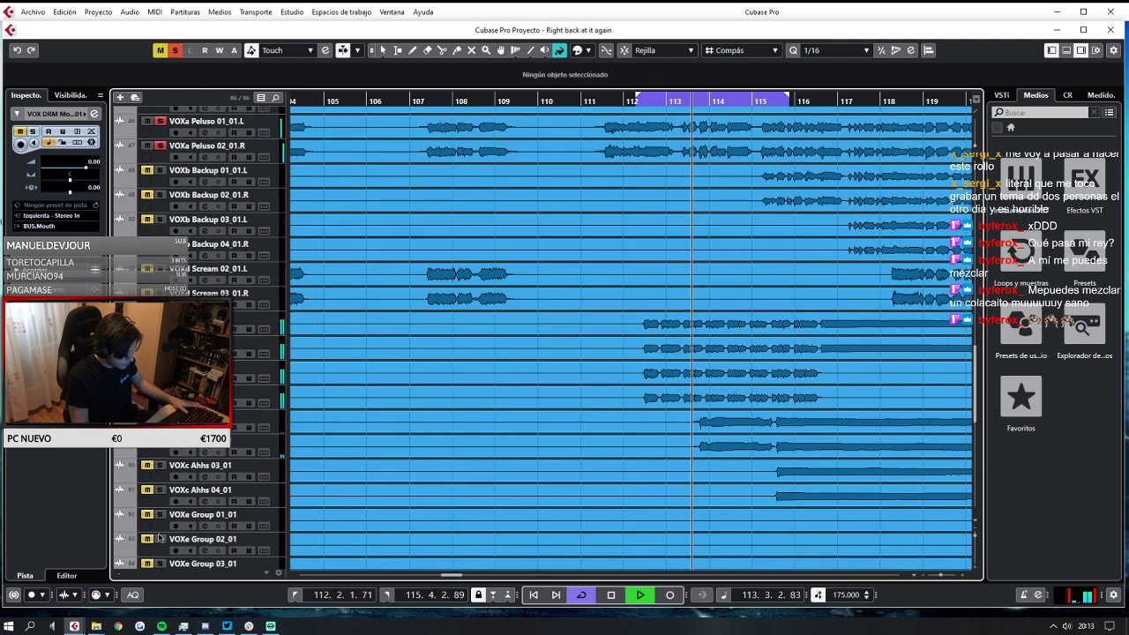
# Add the VOXc Ahhs 09_01 to 12_01 tracks to the solo selection and stop playback.
pyautogui.scroll(-5, 159, 534)
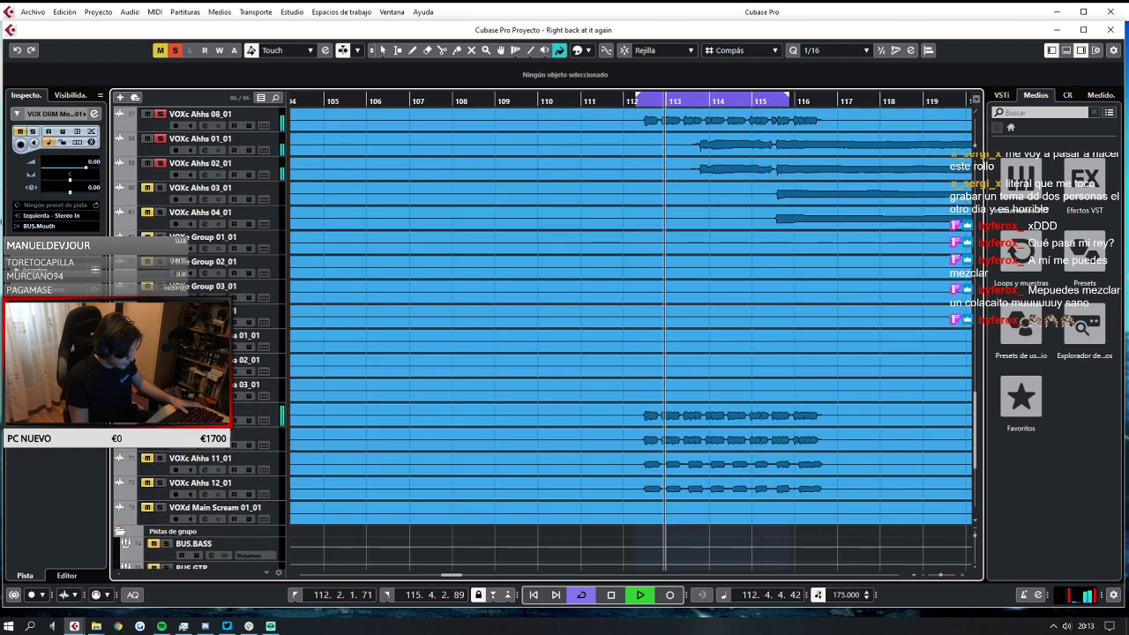
pyautogui.click(159, 457)
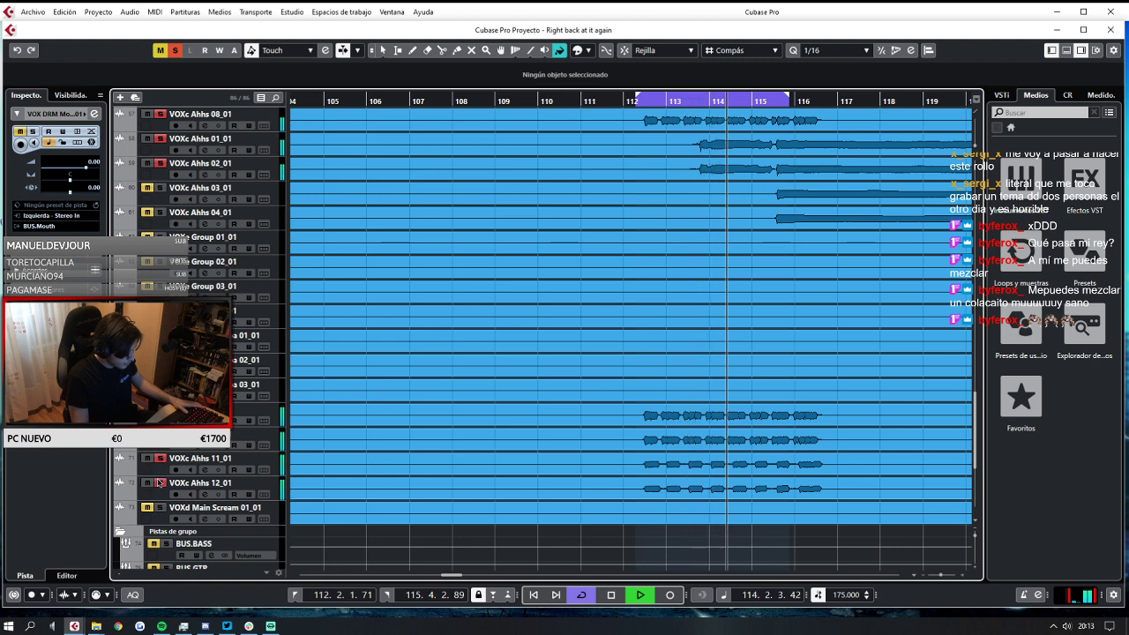
pyautogui.press('space')
pyautogui.click(160, 481)
pyautogui.click(160, 475)
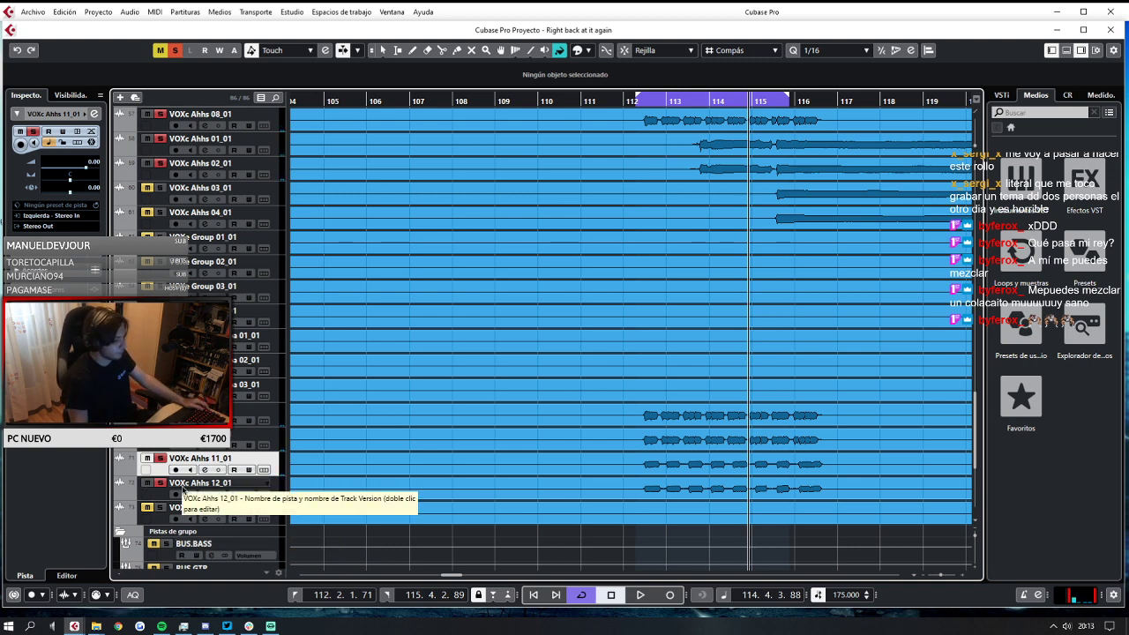
# Remove the VOXa Main Peluso and Peluso tracks from solo, listen to the Ahhs tracks alone, and stop playback.
pyautogui.scroll(5, 182, 489)
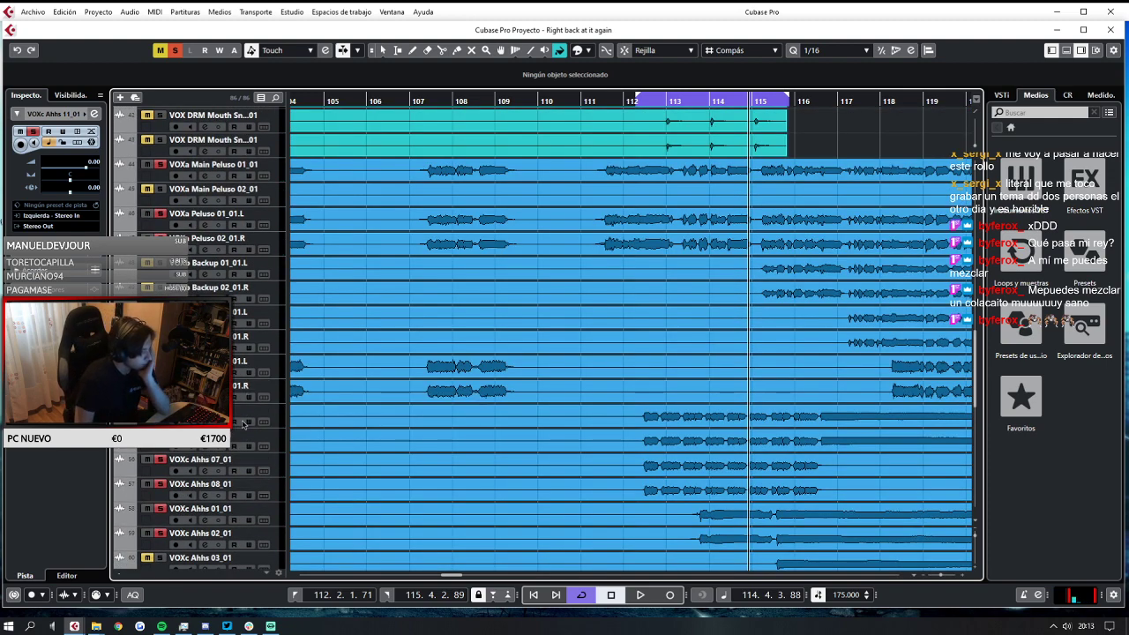
pyautogui.scroll(-2, 235, 453)
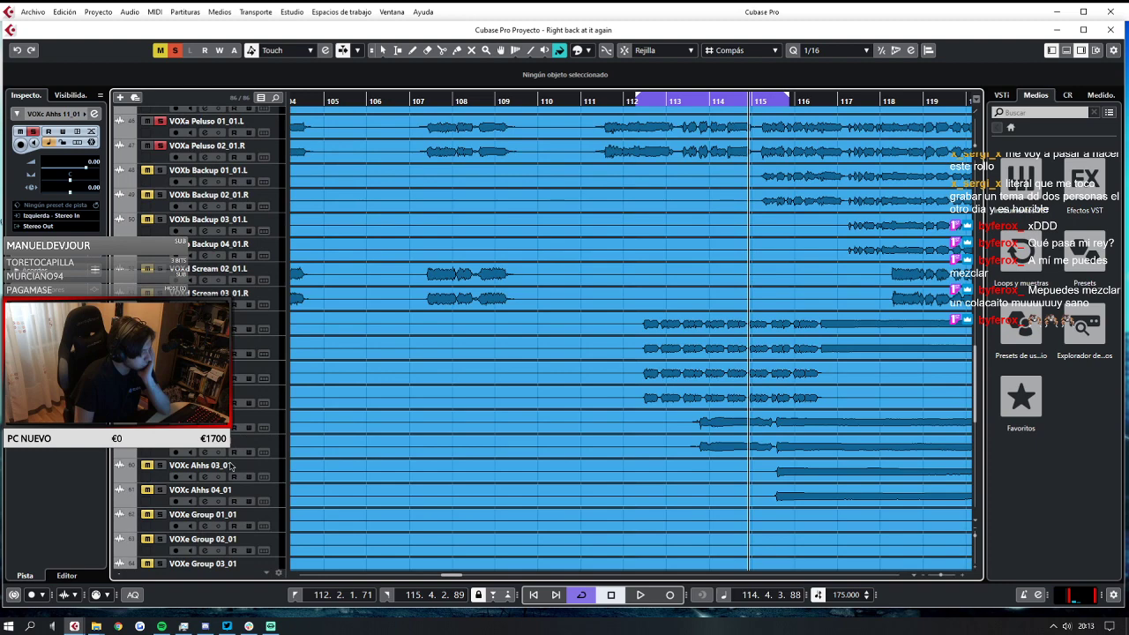
pyautogui.scroll(-2, 229, 466)
pyautogui.press('space')
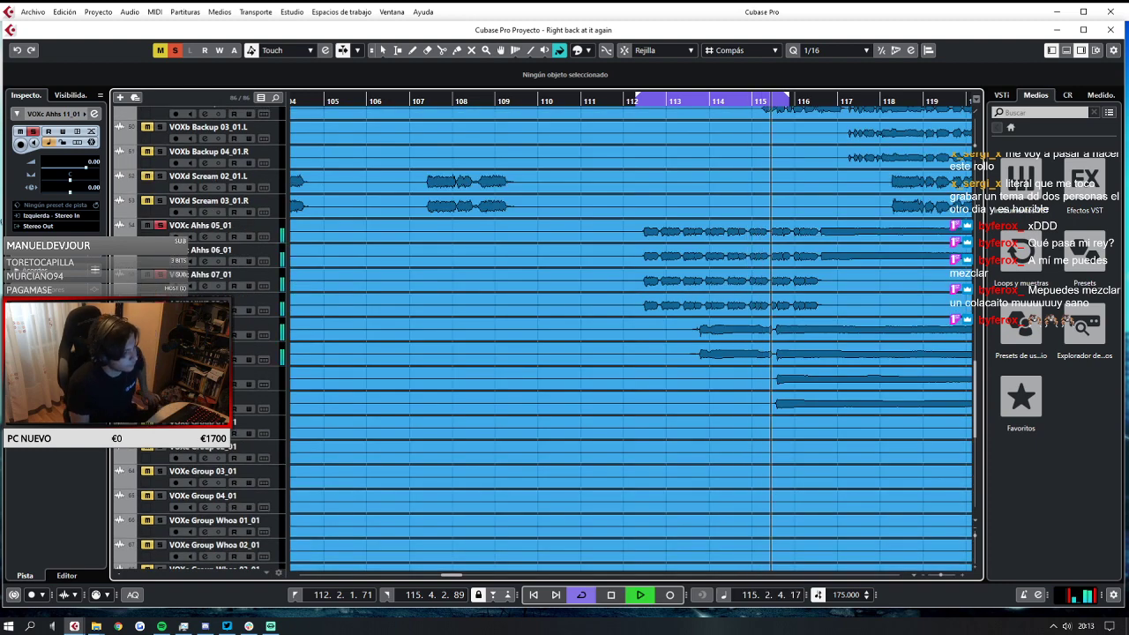
pyautogui.scroll(4, 221, 397)
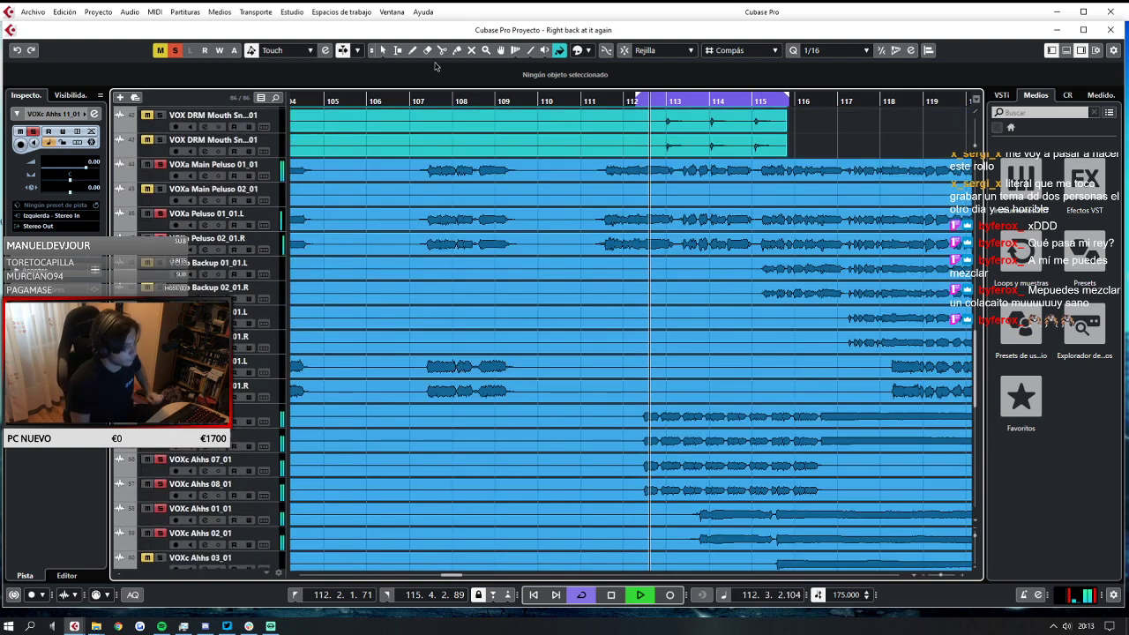
pyautogui.click(160, 166)
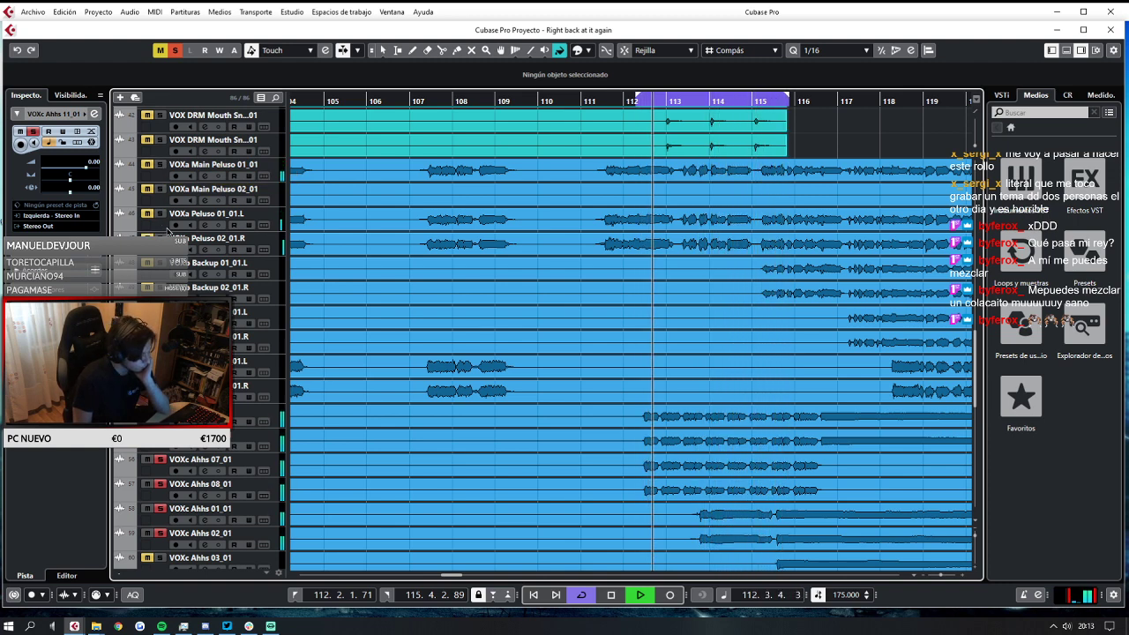
pyautogui.press('space')
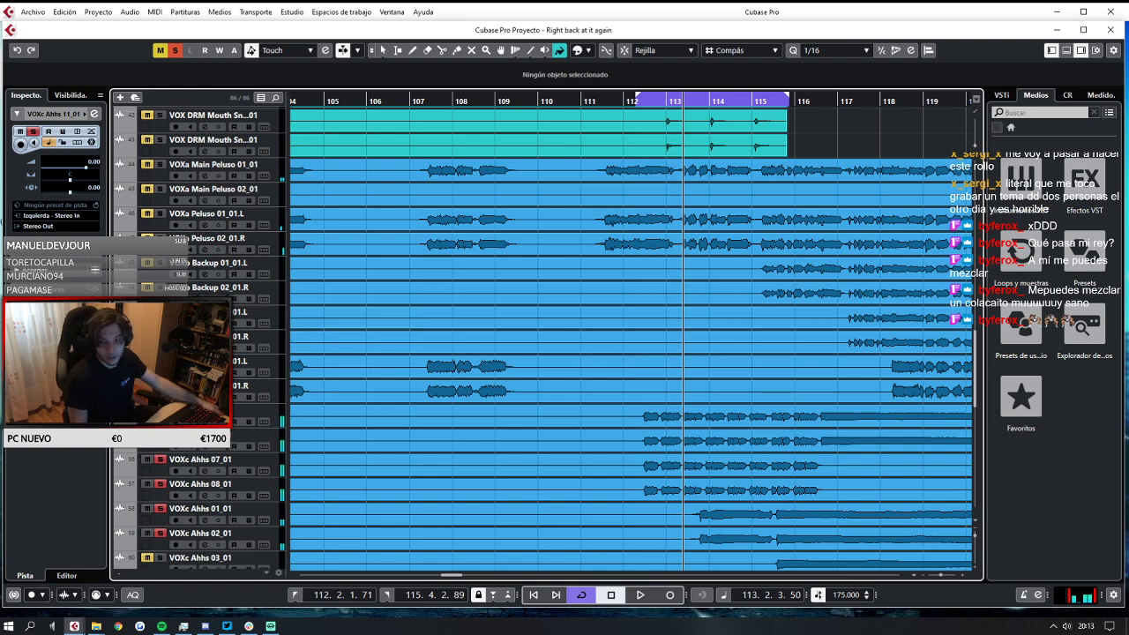
# Add one stereo group track named BUS.Dadada, routed to Stereo Out and created inside the group folder.
pyautogui.scroll(-10, 262, 273)
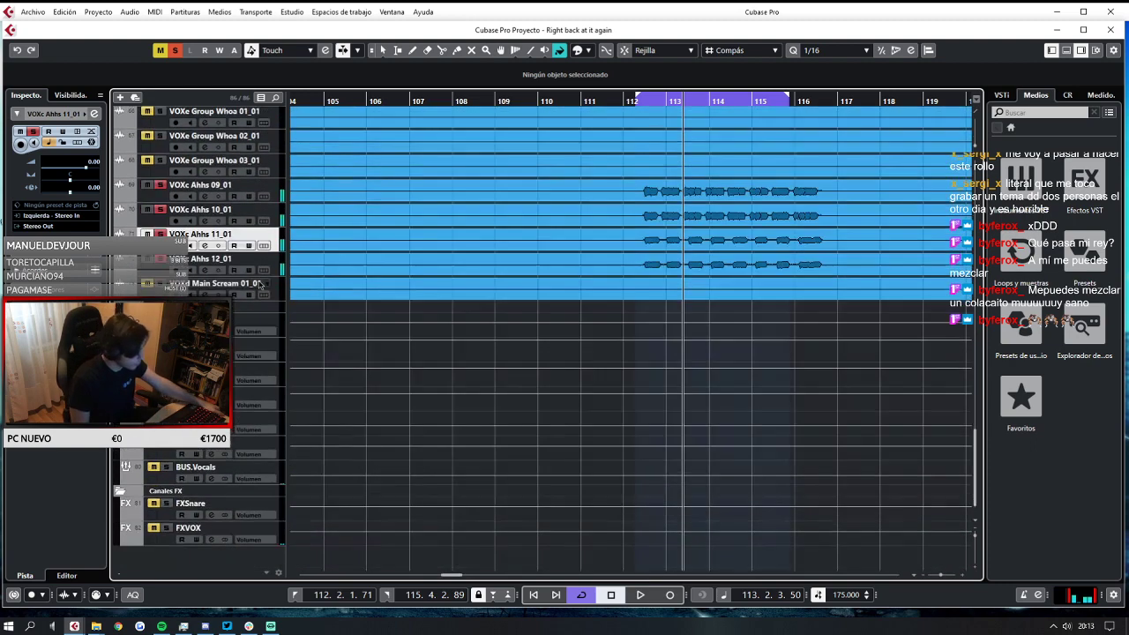
pyautogui.rightClick(218, 567)
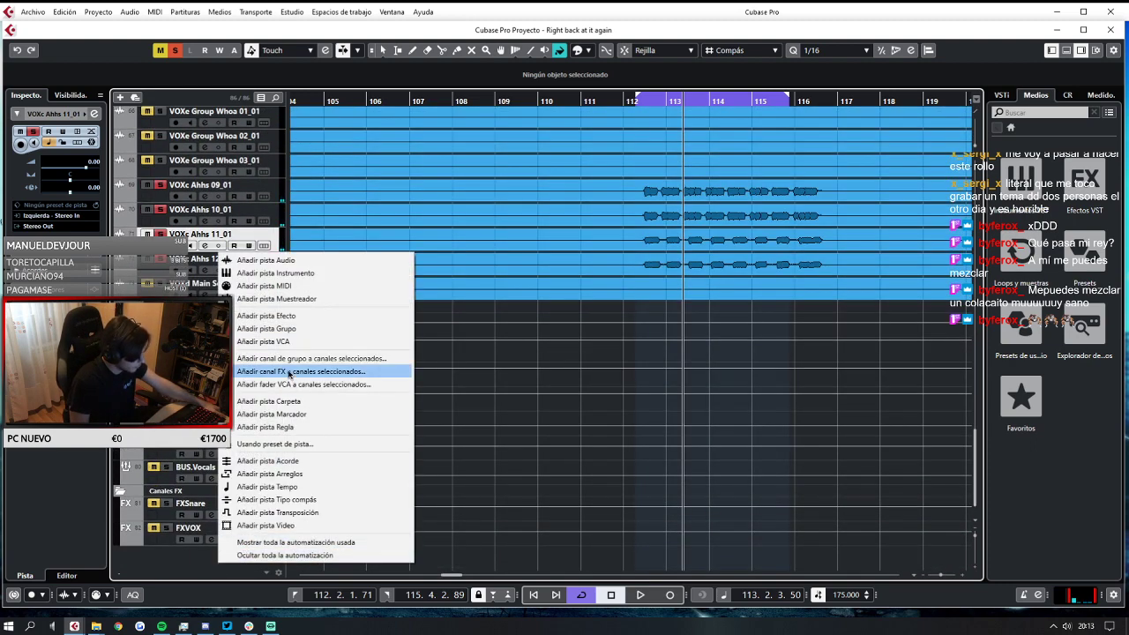
pyautogui.click(311, 327)
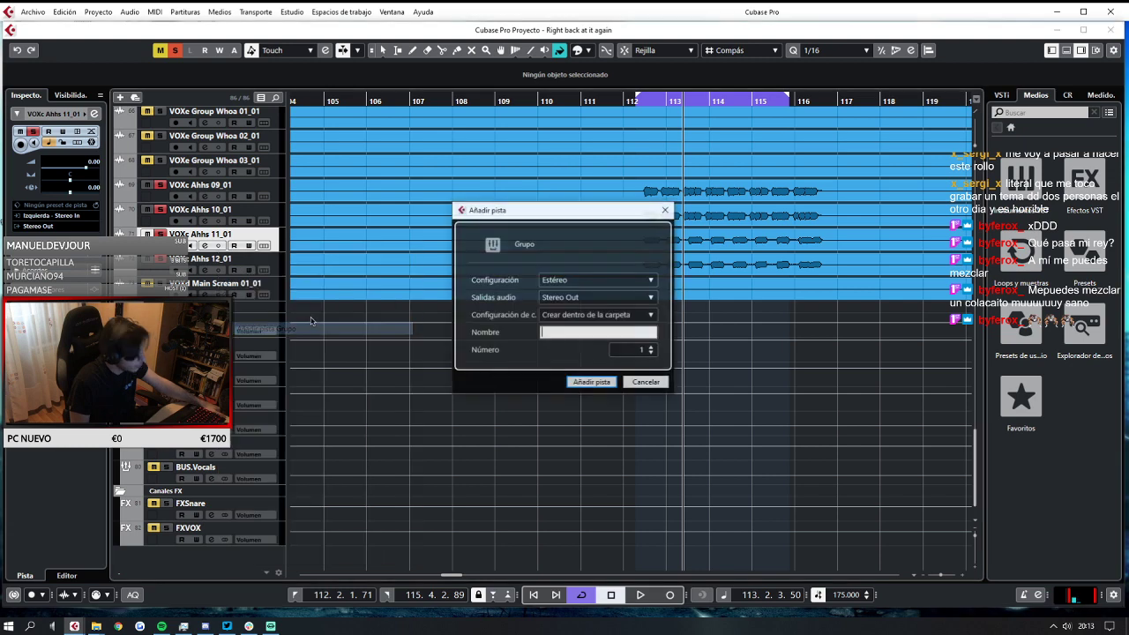
pyautogui.write('BUS.')
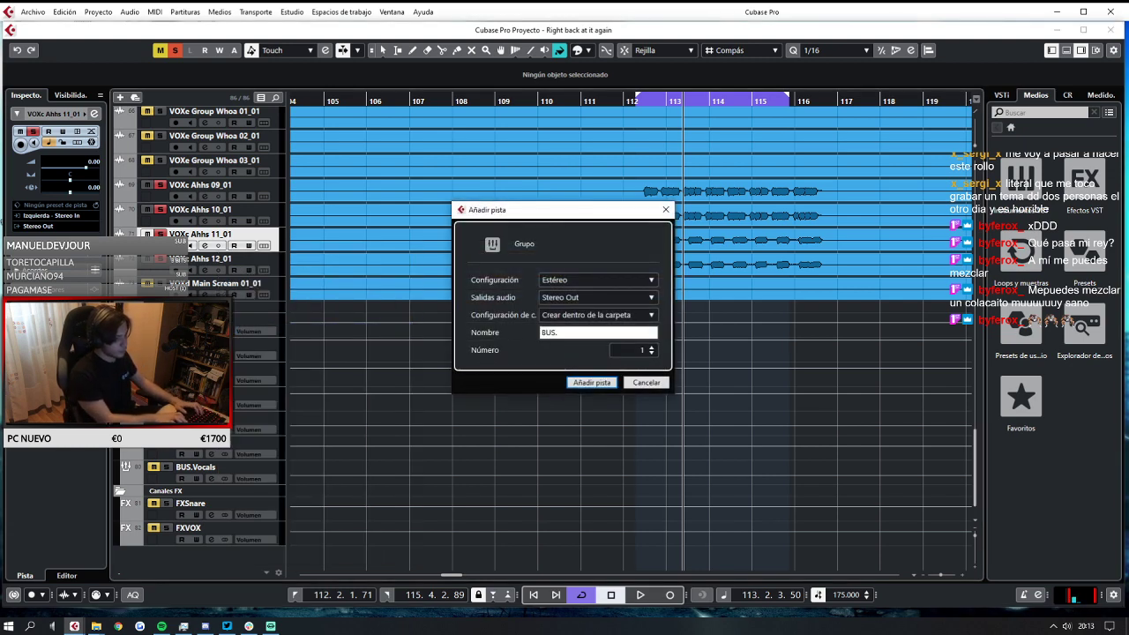
pyautogui.write('Dadada')
pyautogui.press('Return')
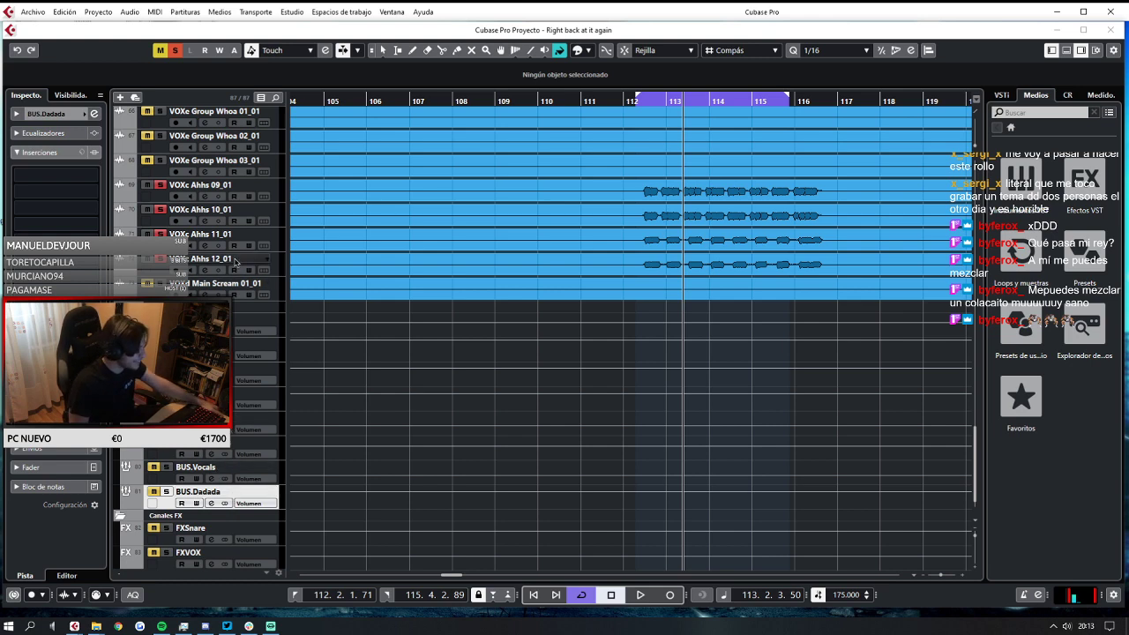
# Route the outputs of VOXc Ahhs 05_01, 06_01, 07_01 and 08_01 to BUS.Dadada.
pyautogui.scroll(5, 234, 261)
pyautogui.click(263, 191)
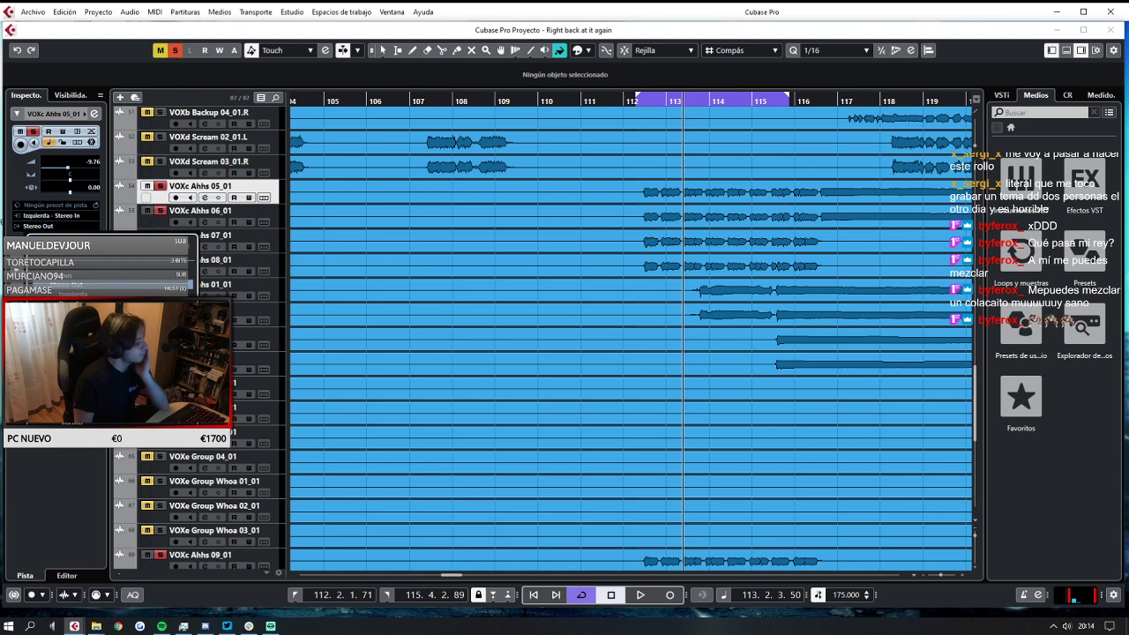
pyautogui.click(79, 339)
pyautogui.click(275, 216)
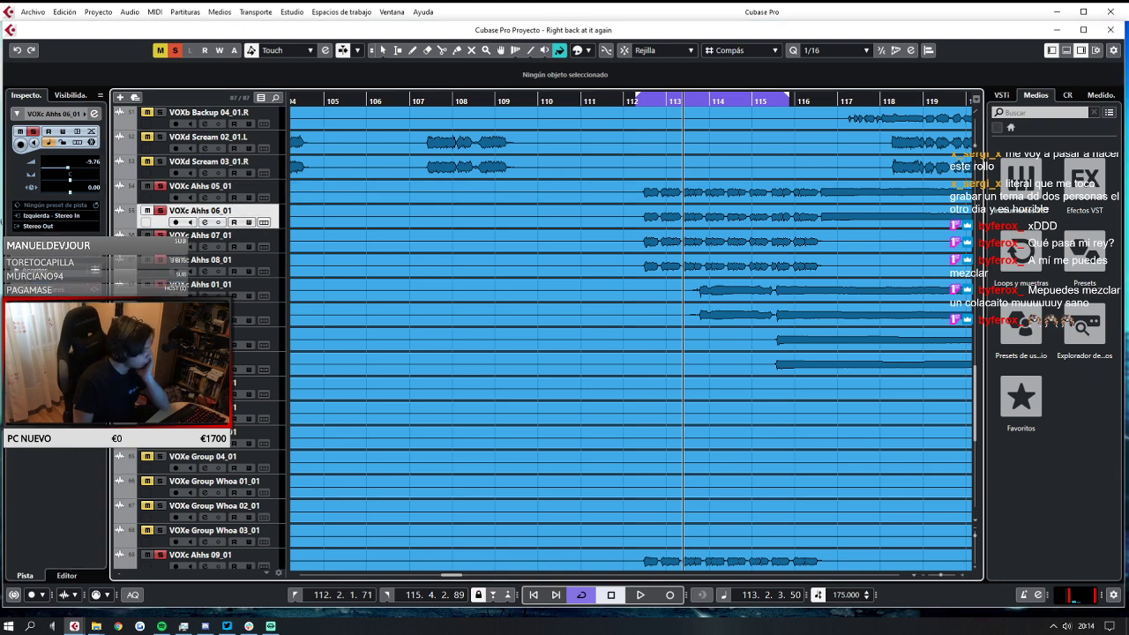
pyautogui.click(79, 340)
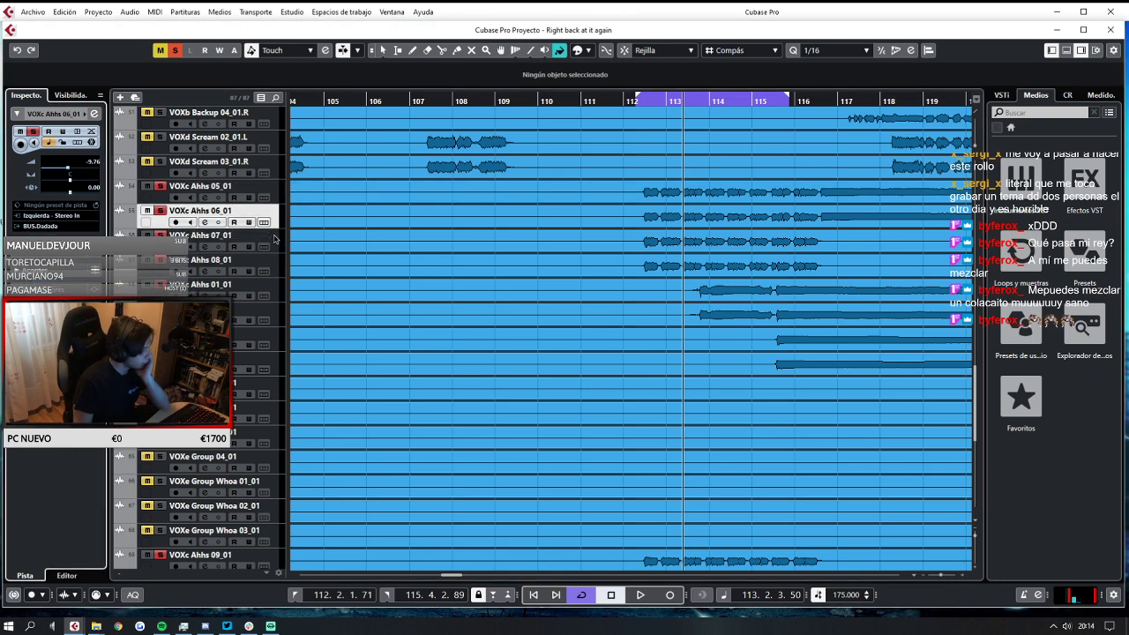
pyautogui.click(274, 238)
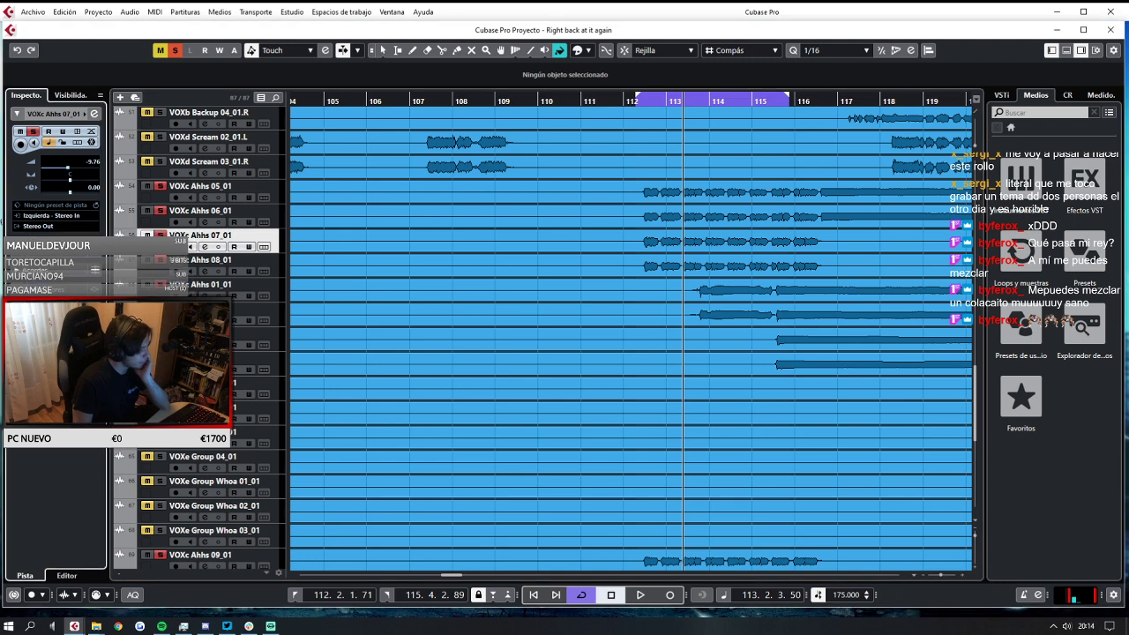
pyautogui.click(273, 266)
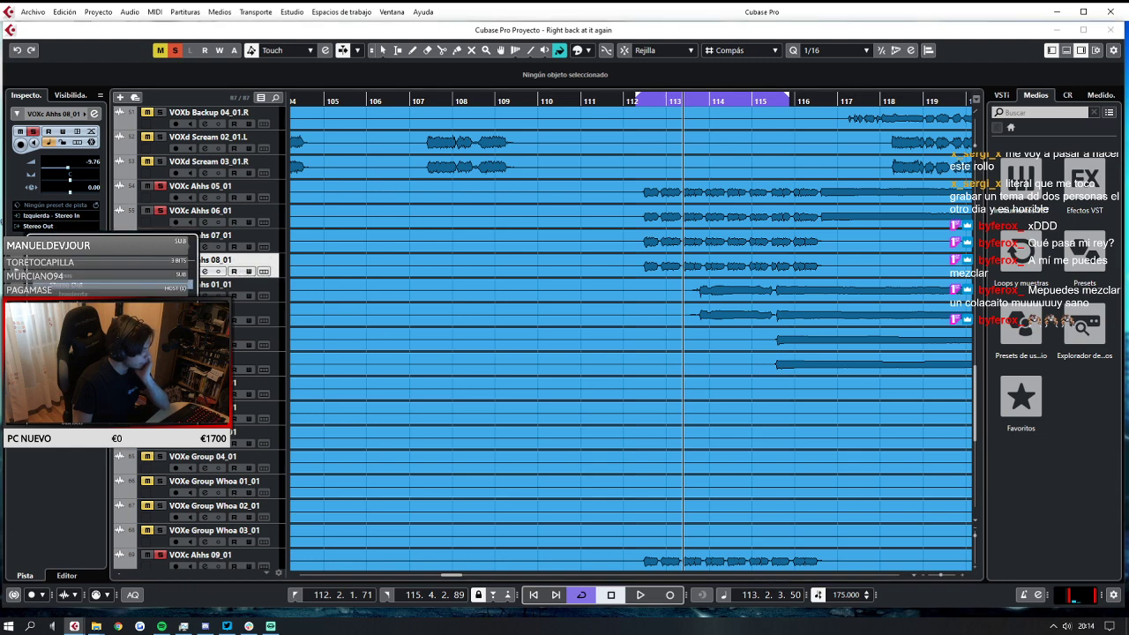
pyautogui.click(123, 361)
# Route the outputs of VOXc Ahhs 01_01 and 02_01 to BUS.Dadada.
pyautogui.click(239, 287)
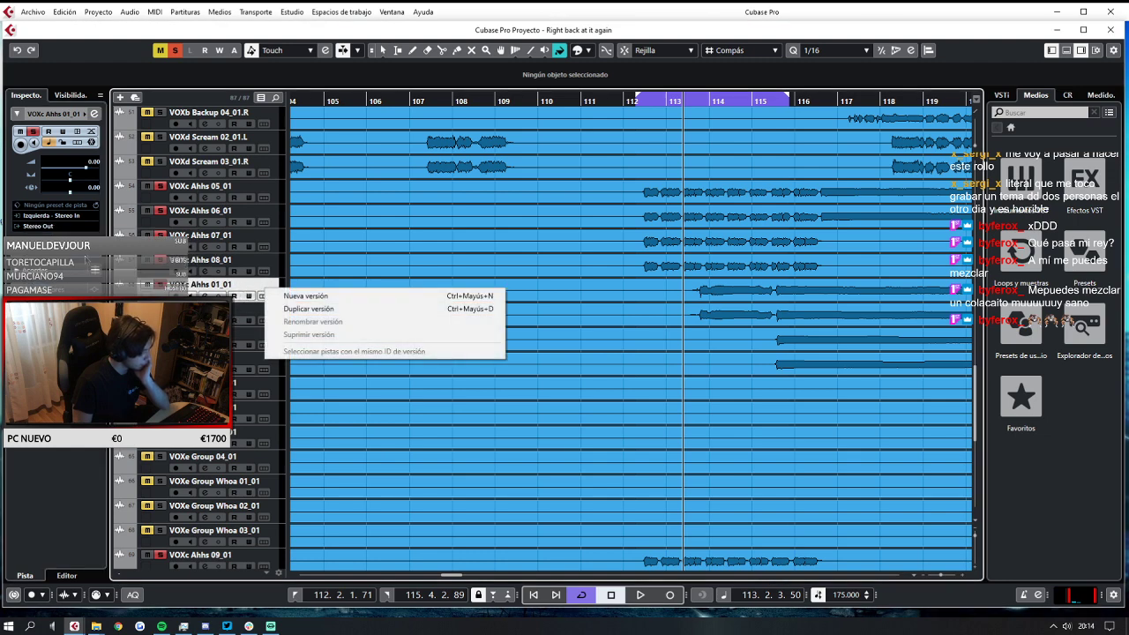
pyautogui.click(65, 227)
pyautogui.click(65, 227)
pyautogui.click(124, 360)
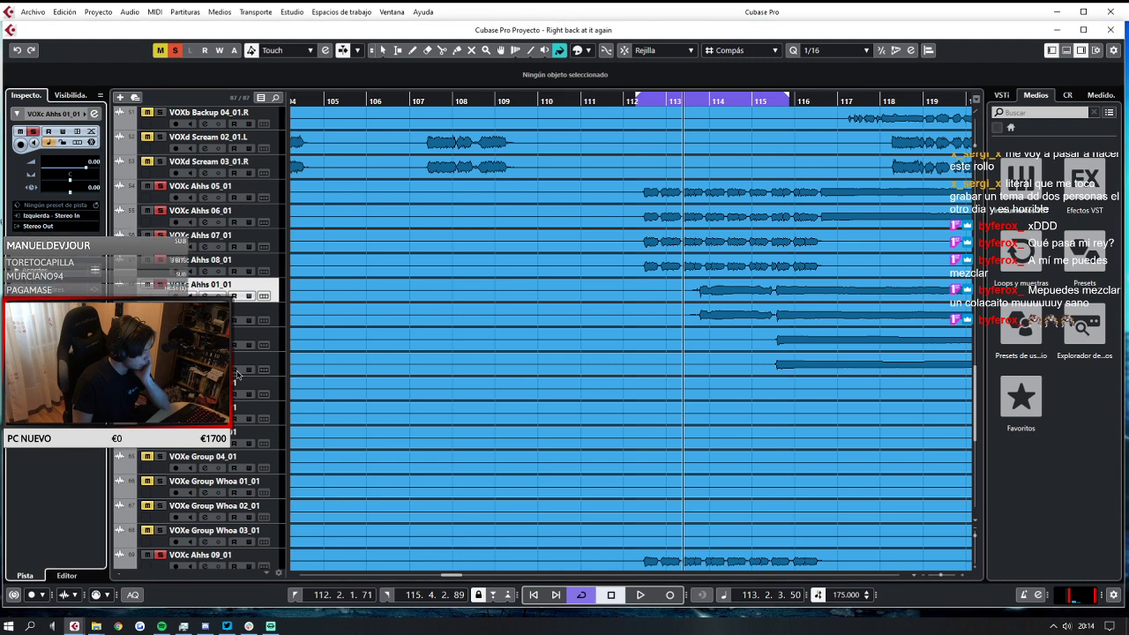
pyautogui.click(281, 319)
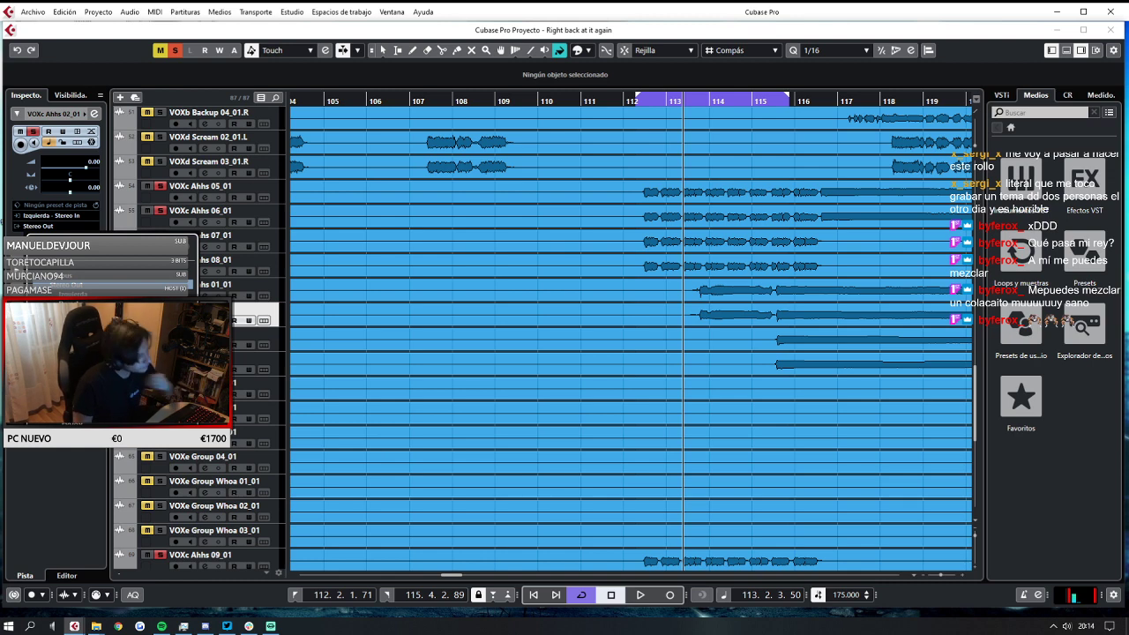
pyautogui.click(124, 360)
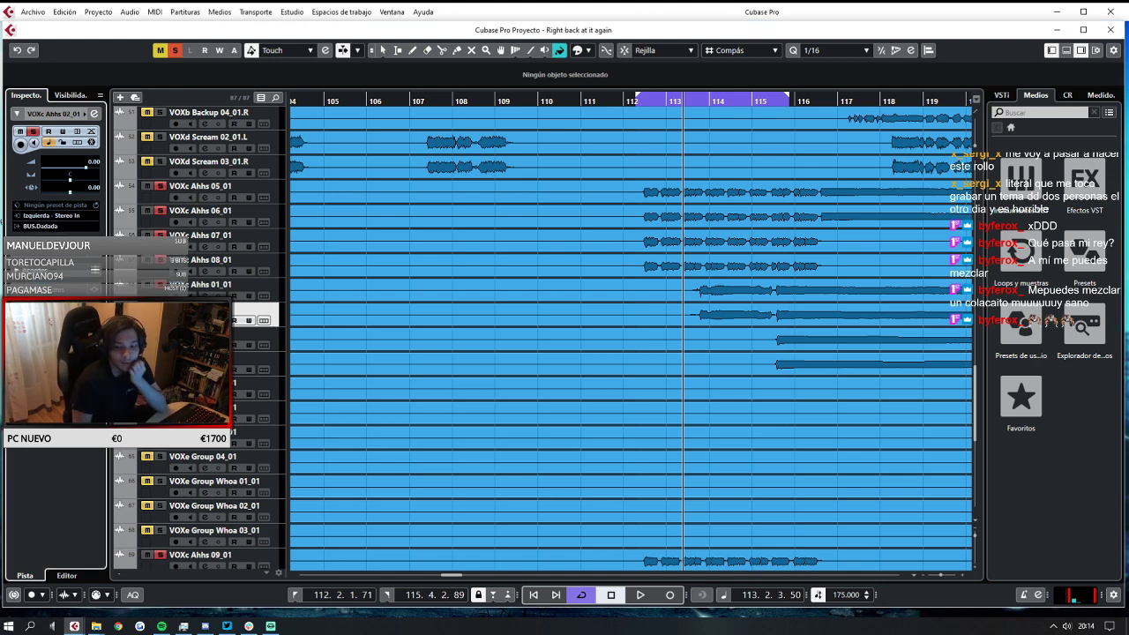
# Route the outputs of VOXc Ahhs 09_01 and 10_01 to BUS.Dadada.
pyautogui.scroll(-2, 234, 467)
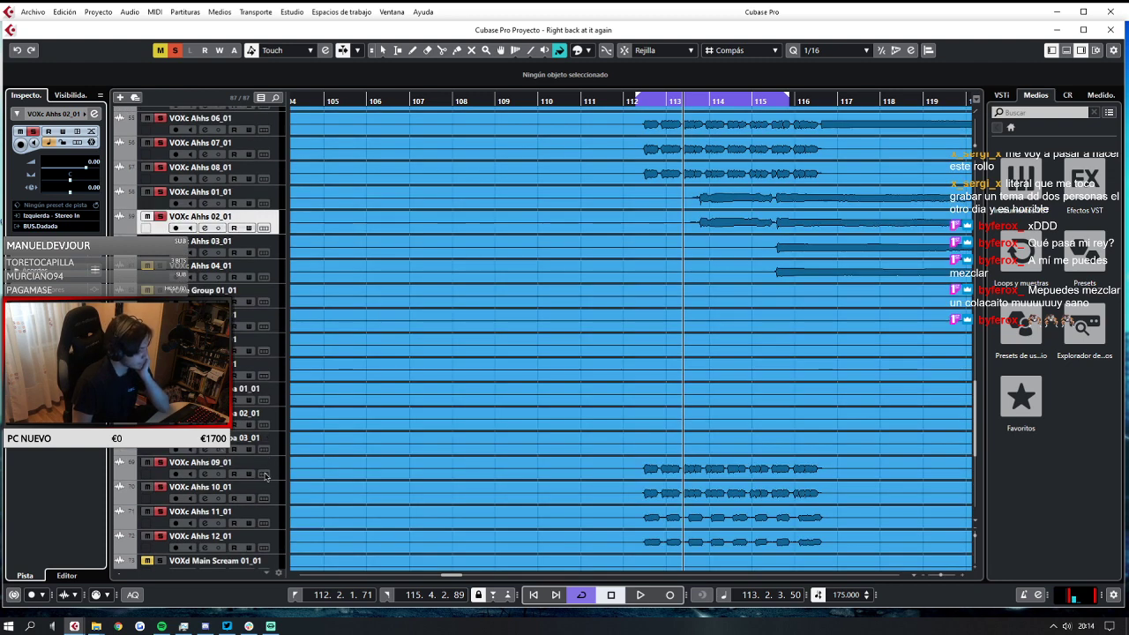
pyautogui.click(276, 468)
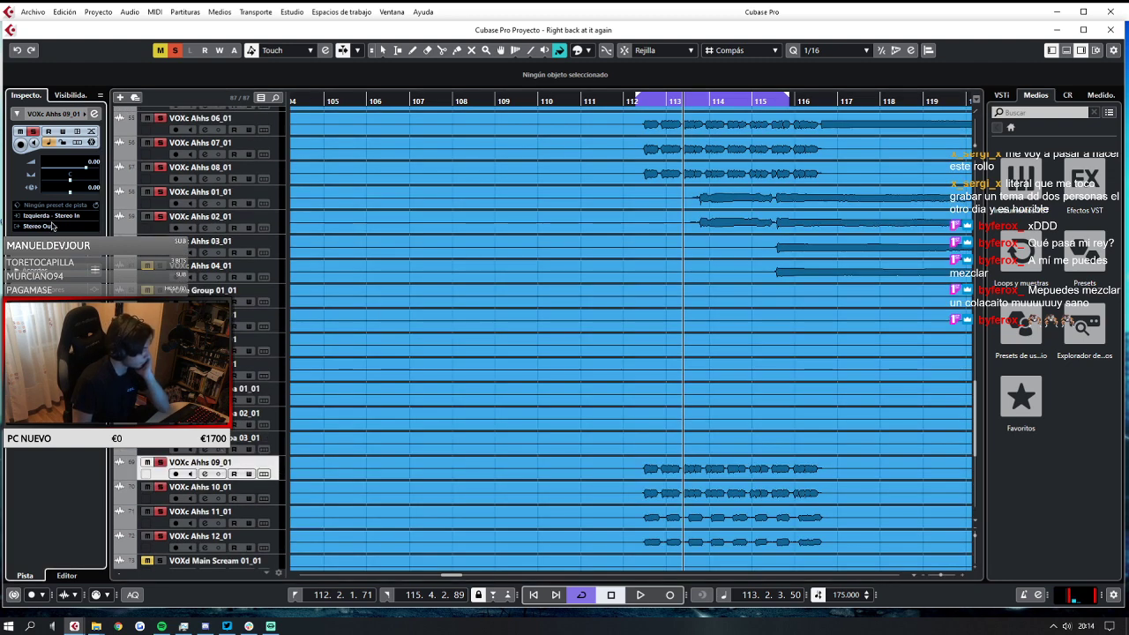
pyautogui.click(97, 371)
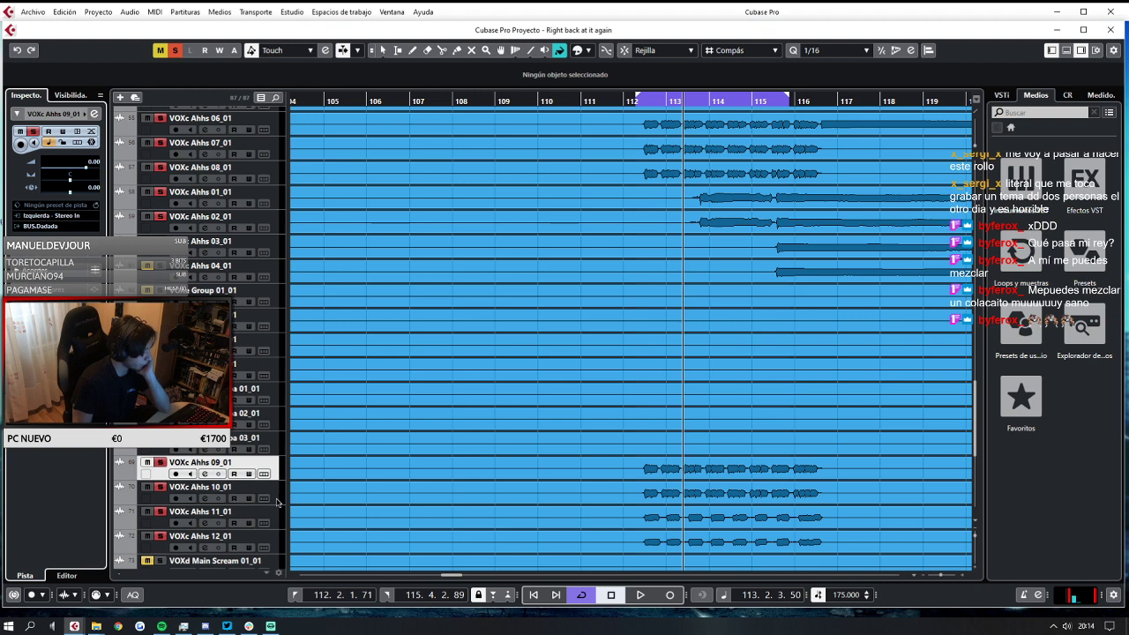
pyautogui.click(276, 501)
pyautogui.click(34, 227)
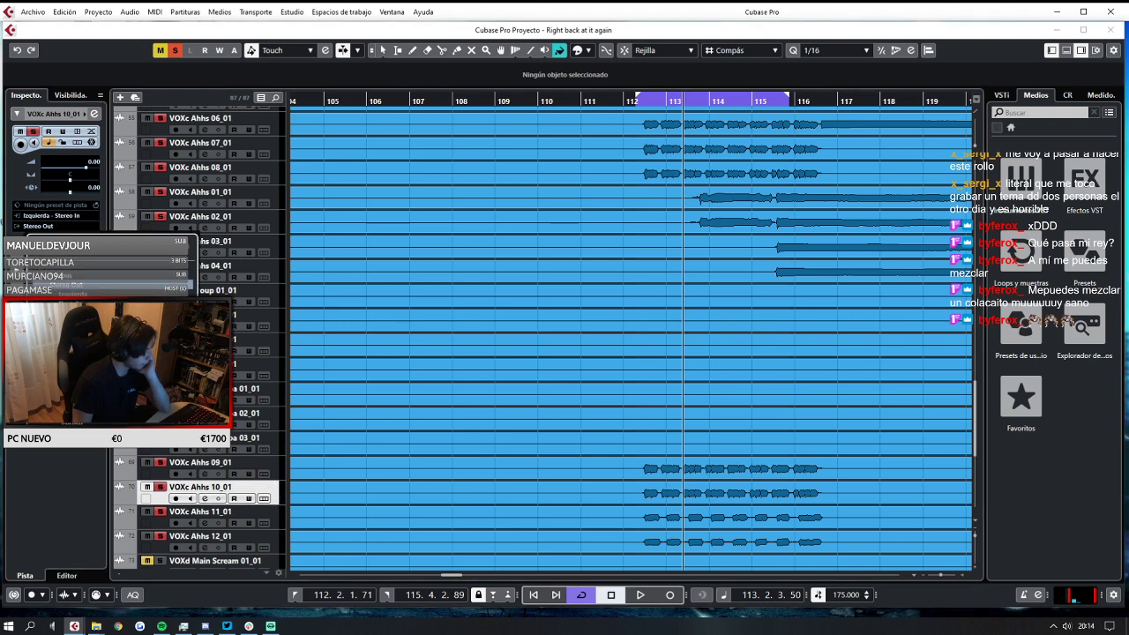
pyautogui.click(97, 370)
# Route the outputs of VOXc Ahhs 11_01 and 12_01 to BUS.Dadada.
pyautogui.click(273, 519)
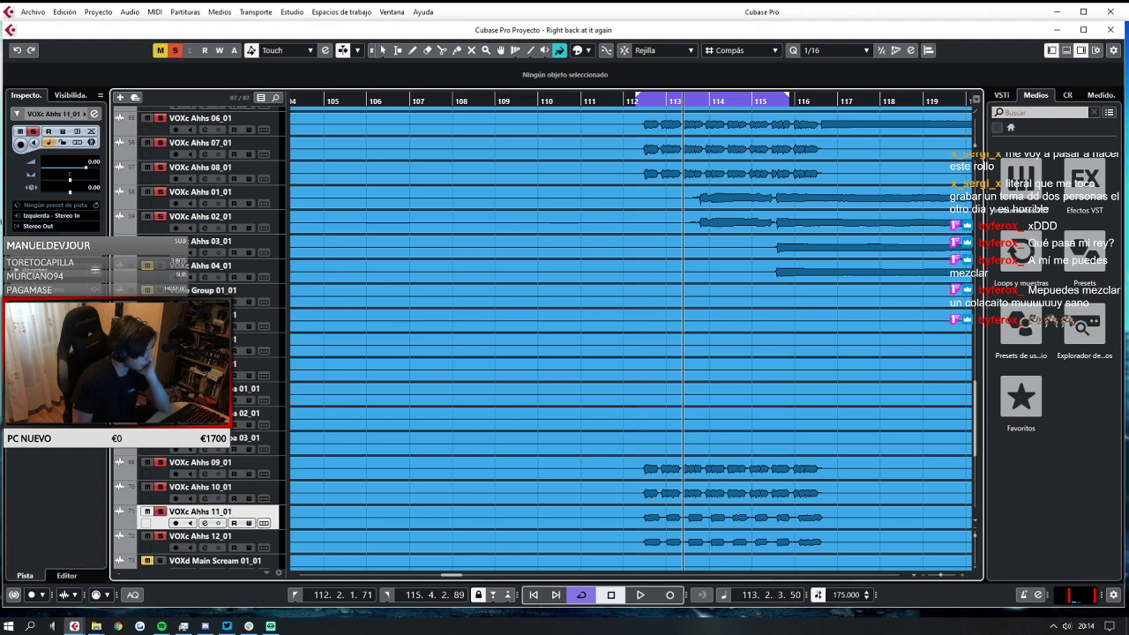
pyautogui.click(37, 227)
pyautogui.click(174, 501)
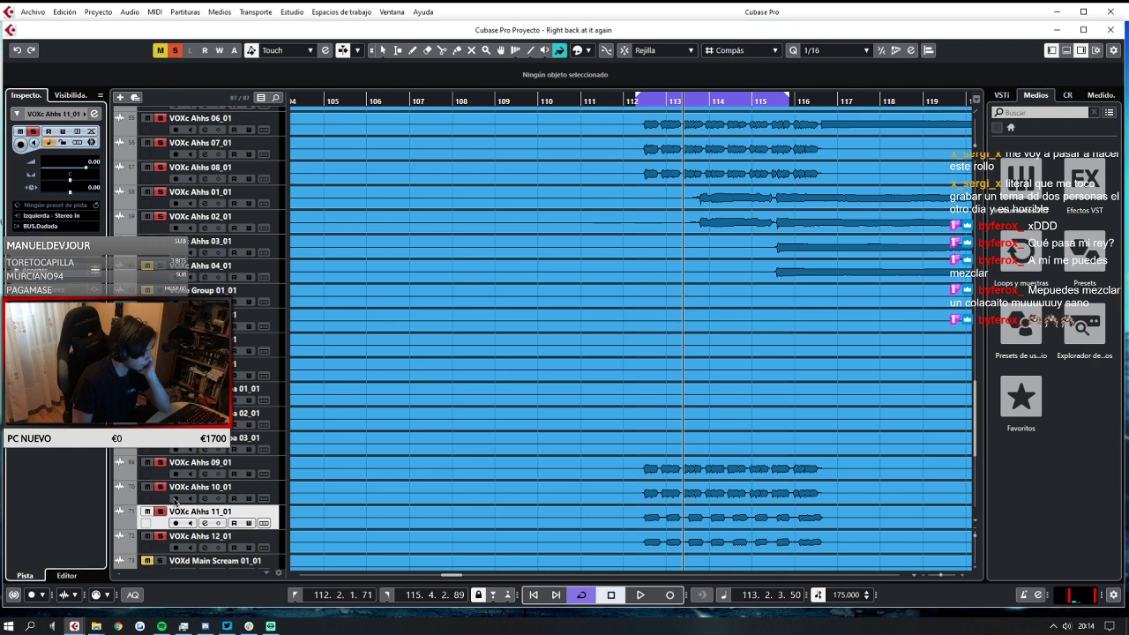
pyautogui.click(273, 547)
pyautogui.scroll(-3, 263, 501)
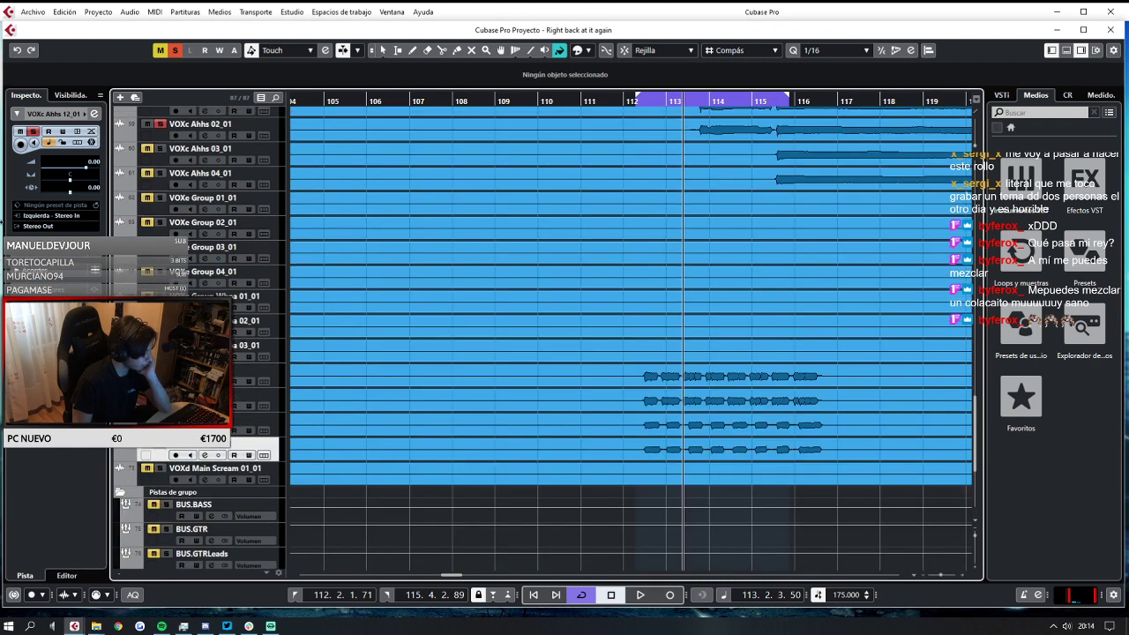
pyautogui.click(35, 228)
pyautogui.click(97, 379)
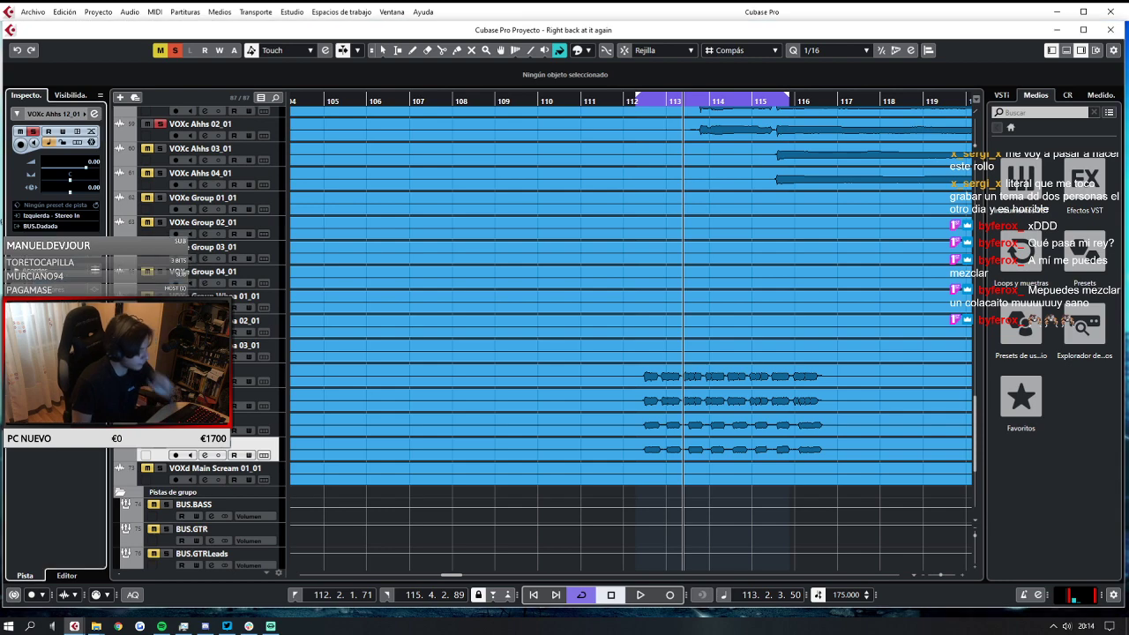
# Play the looped section to check the signal on the VOXc Ahhs tracks and BUS.Dadada, and stop playback.
pyautogui.press('space')
pyautogui.press('space')
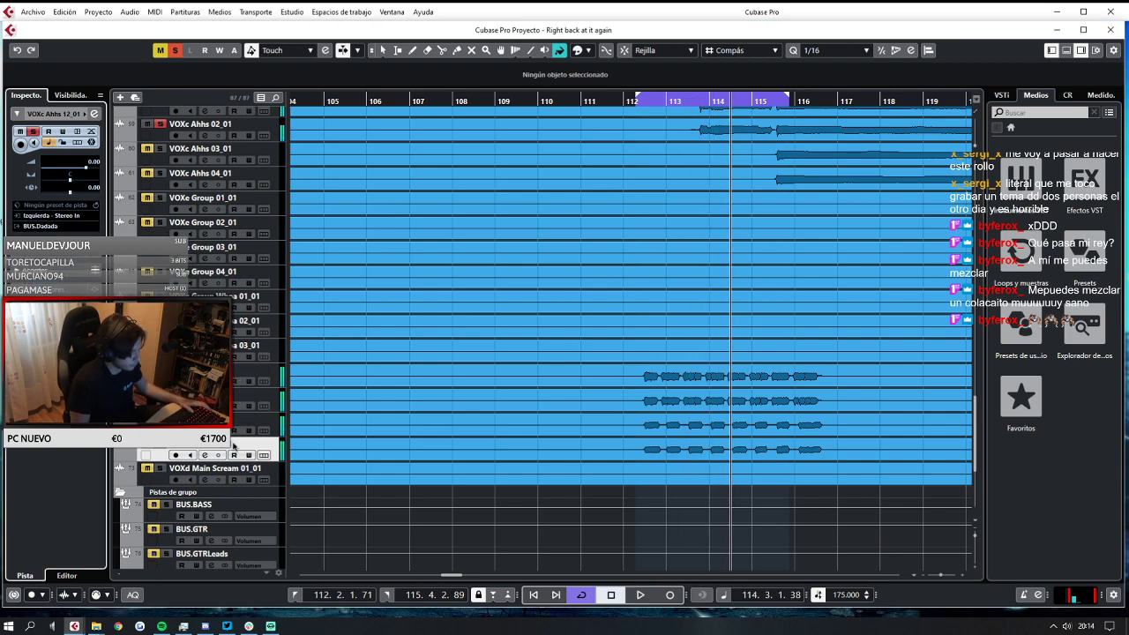
pyautogui.scroll(-4, 221, 479)
pyautogui.press('space')
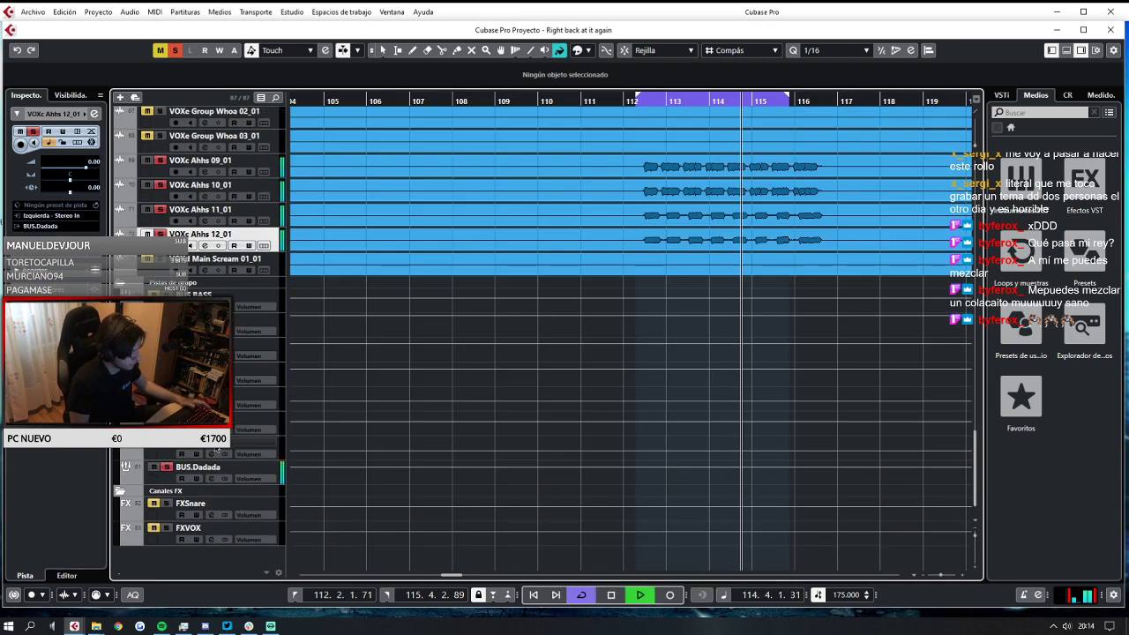
pyautogui.scroll(4, 237, 422)
pyautogui.press('space')
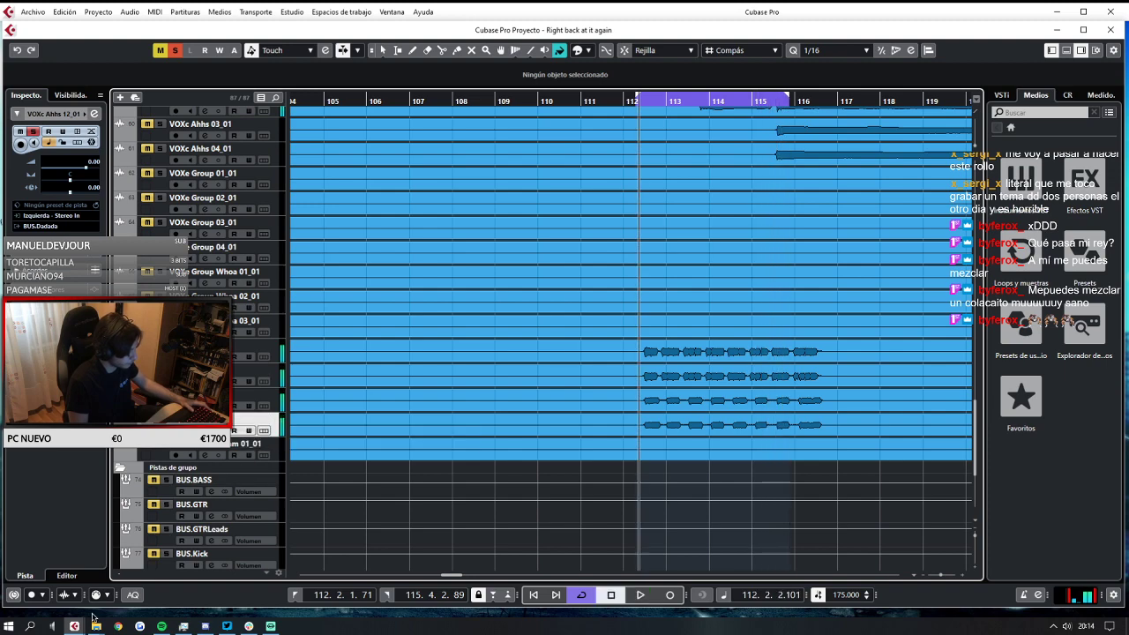
# Zoom the timeline out to show the vocal arrangement around the loop and put the MixConsole window away.
pyautogui.press('F3')
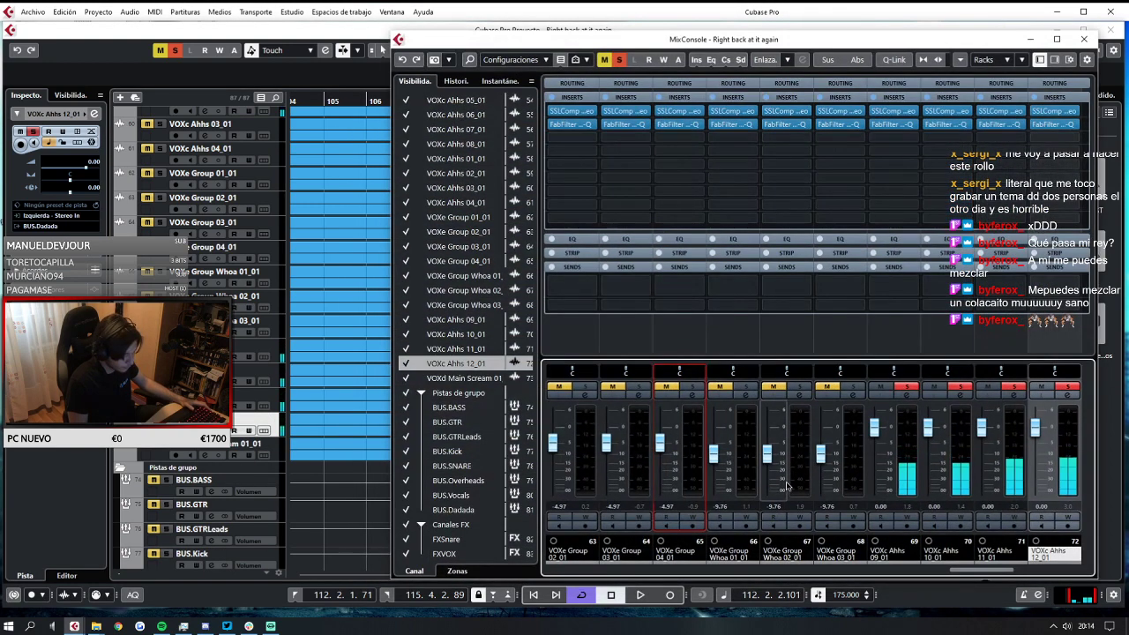
pyautogui.moveTo(780, 48); pyautogui.dragTo(294, 188)
pyautogui.scroll(-5, 759, 259)
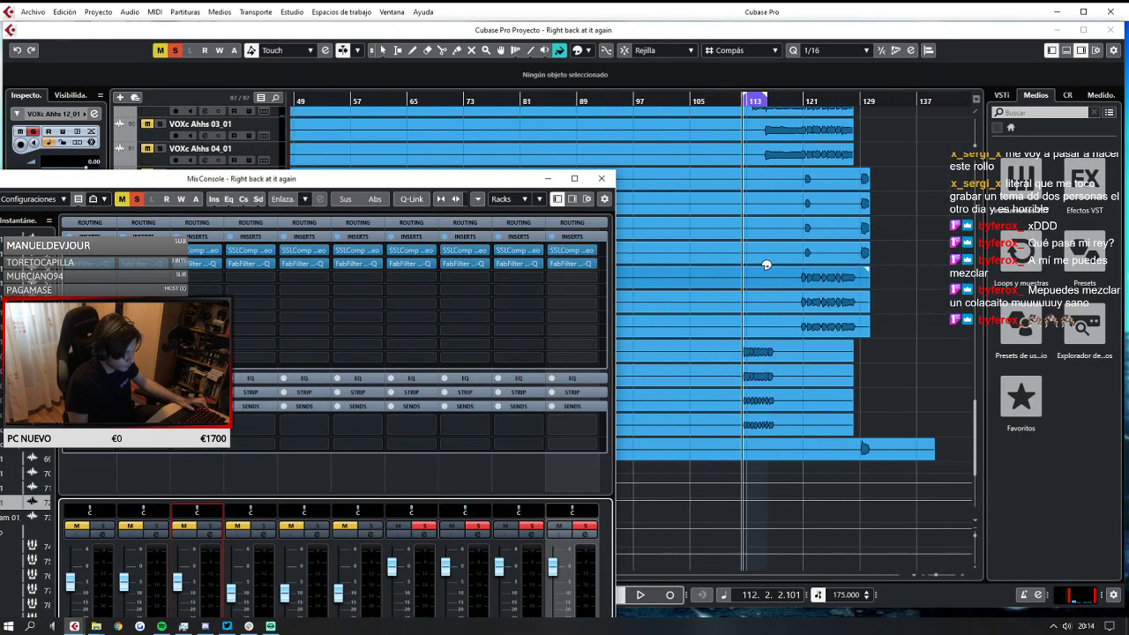
pyautogui.moveTo(438, 178); pyautogui.dragTo(789, 57)
pyautogui.click(953, 57)
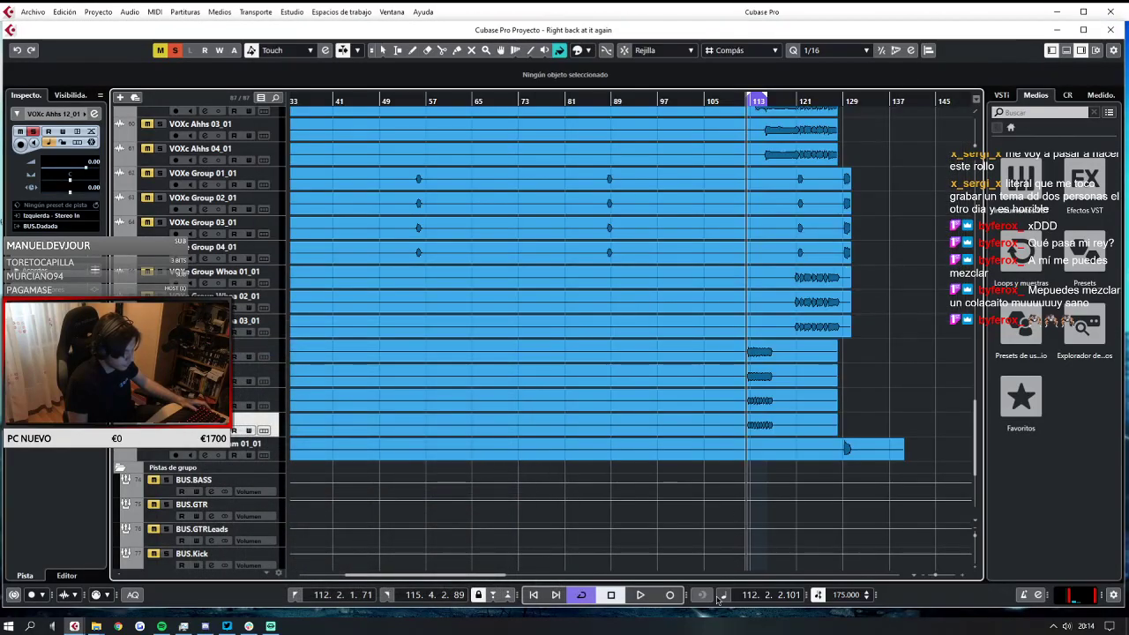
pyautogui.moveTo(471, 576); pyautogui.dragTo(471, 553)
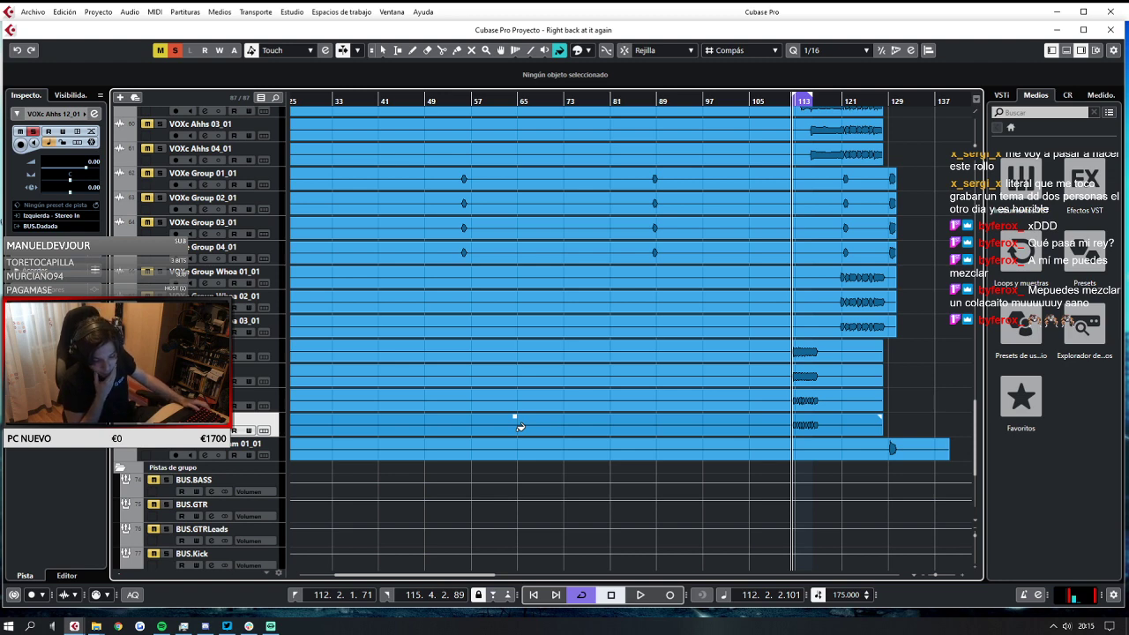
# Replay the looped section briefly and bring up the MixConsole on the VOXc Ahhs 09_01 to 12_01 channels.
pyautogui.press('space')
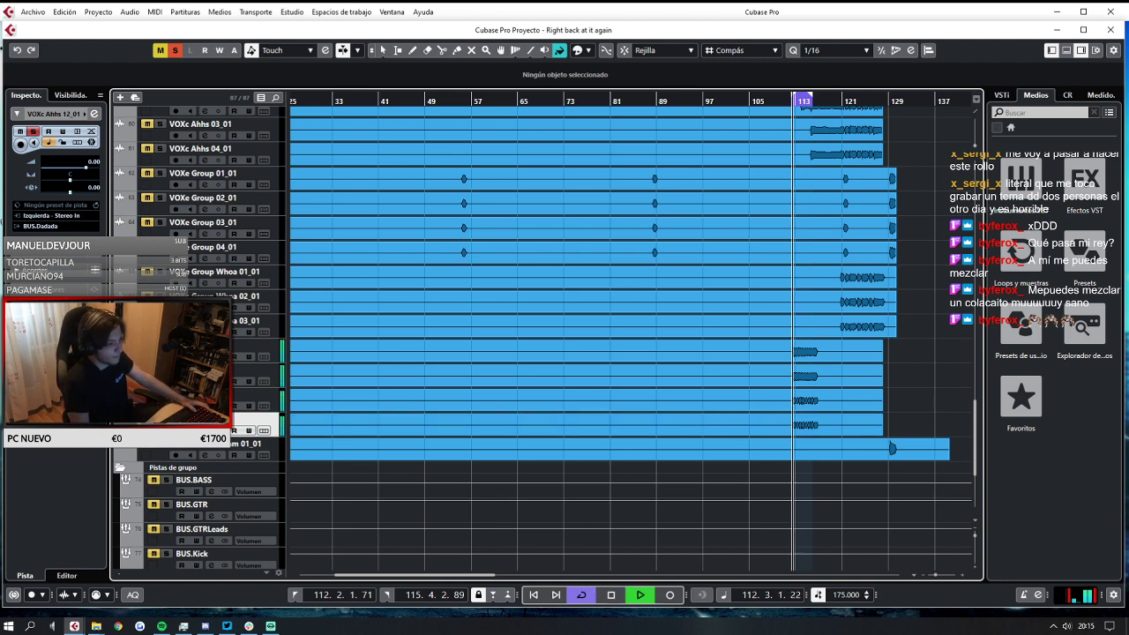
pyautogui.press('space')
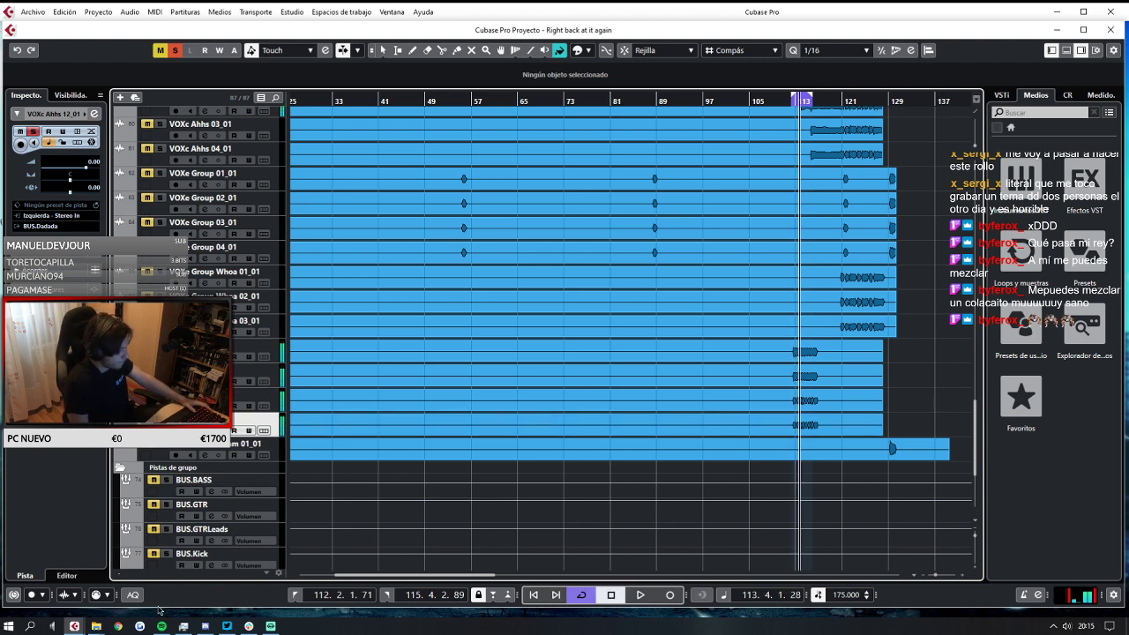
pyautogui.click(79, 627)
pyautogui.click(168, 579)
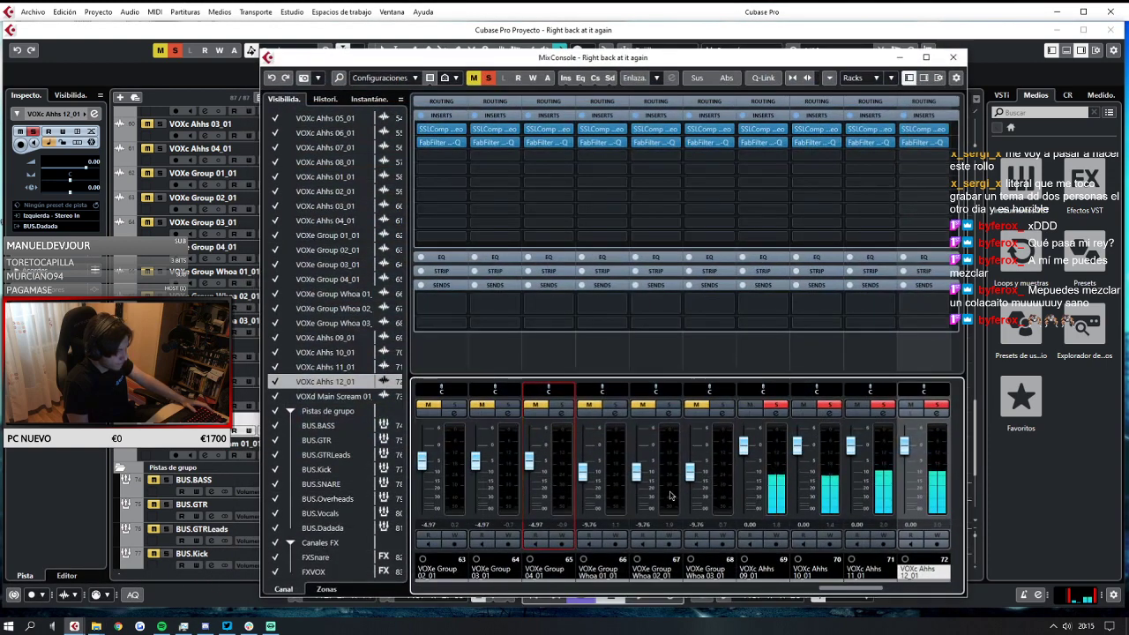
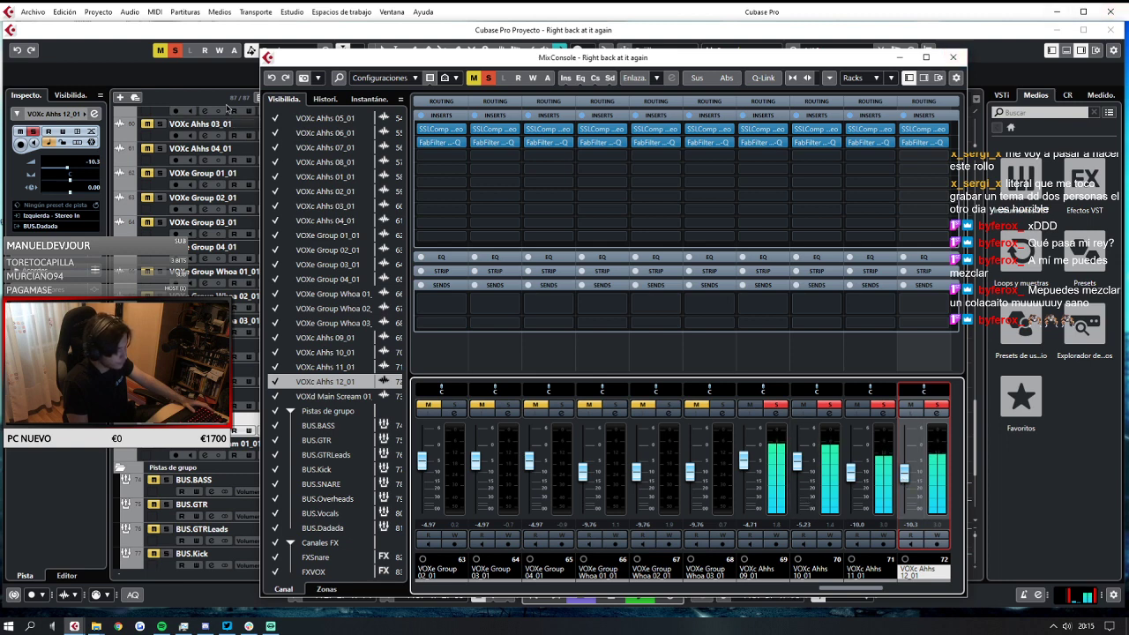
# Play the full mix without solos from about bar 104 with the cycle off, and save the project.
pyautogui.press('F3')
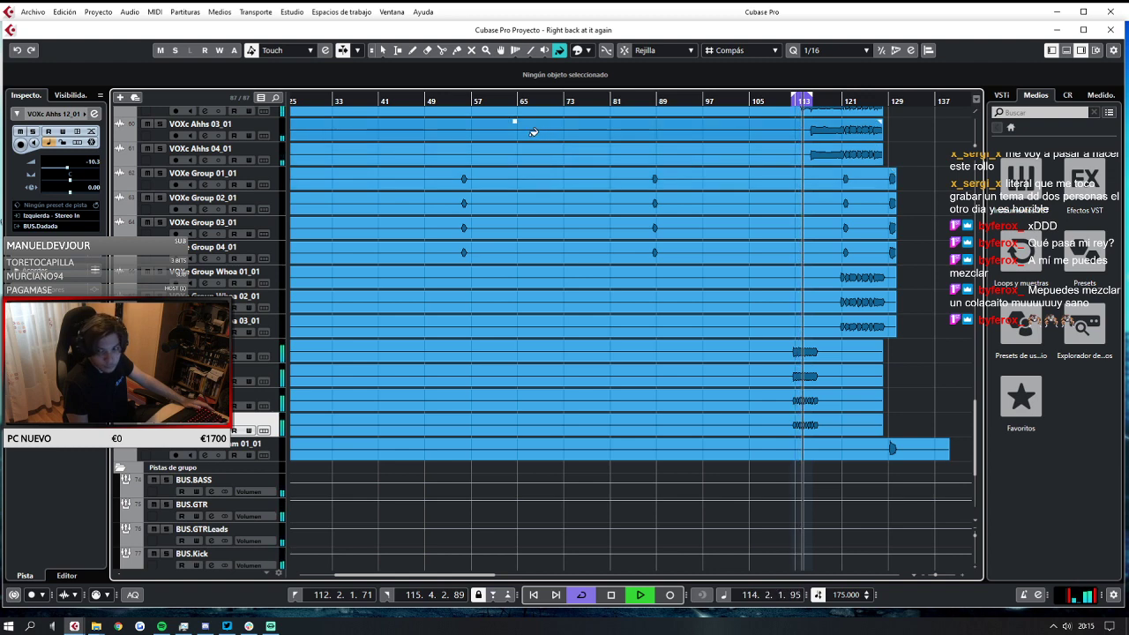
pyautogui.press('space')
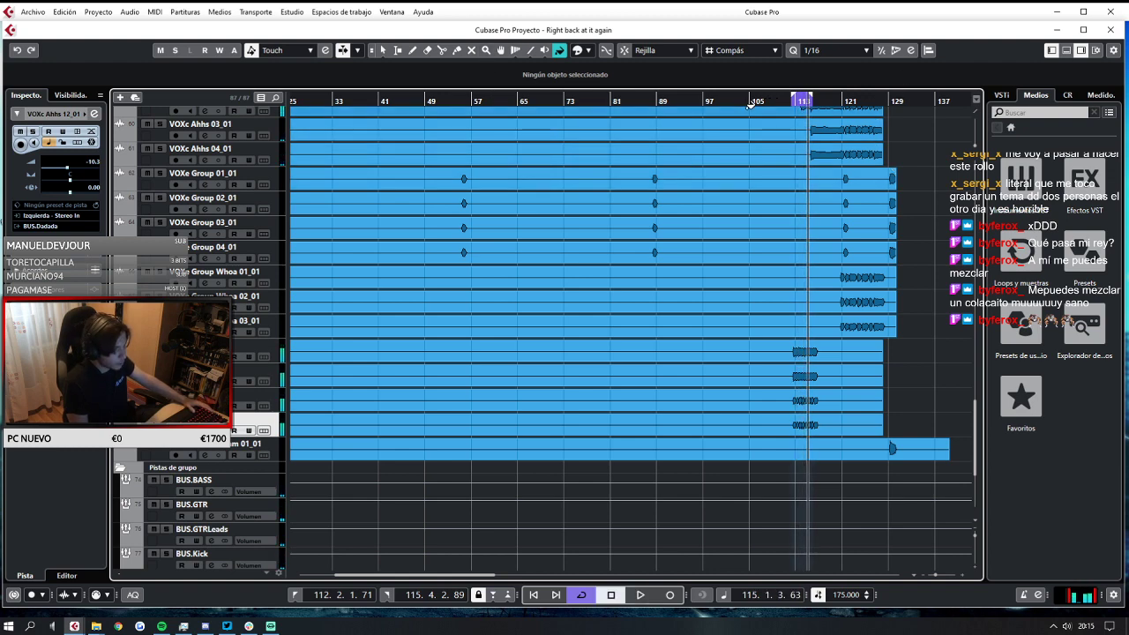
pyautogui.click(748, 101)
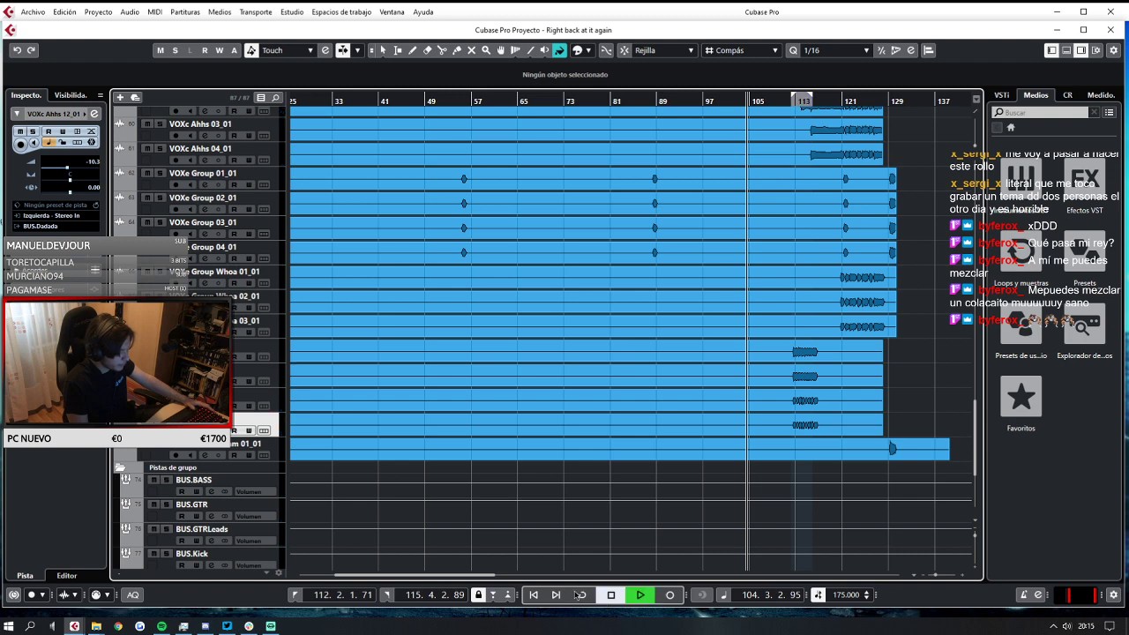
pyautogui.press('space')
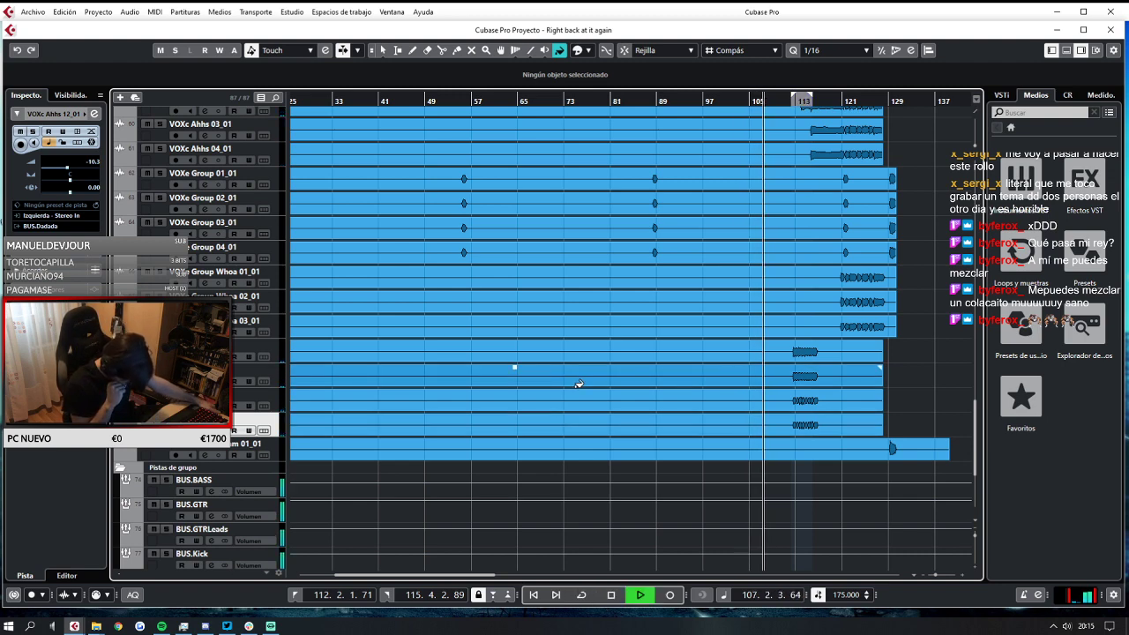
pyautogui.click(33, 11)
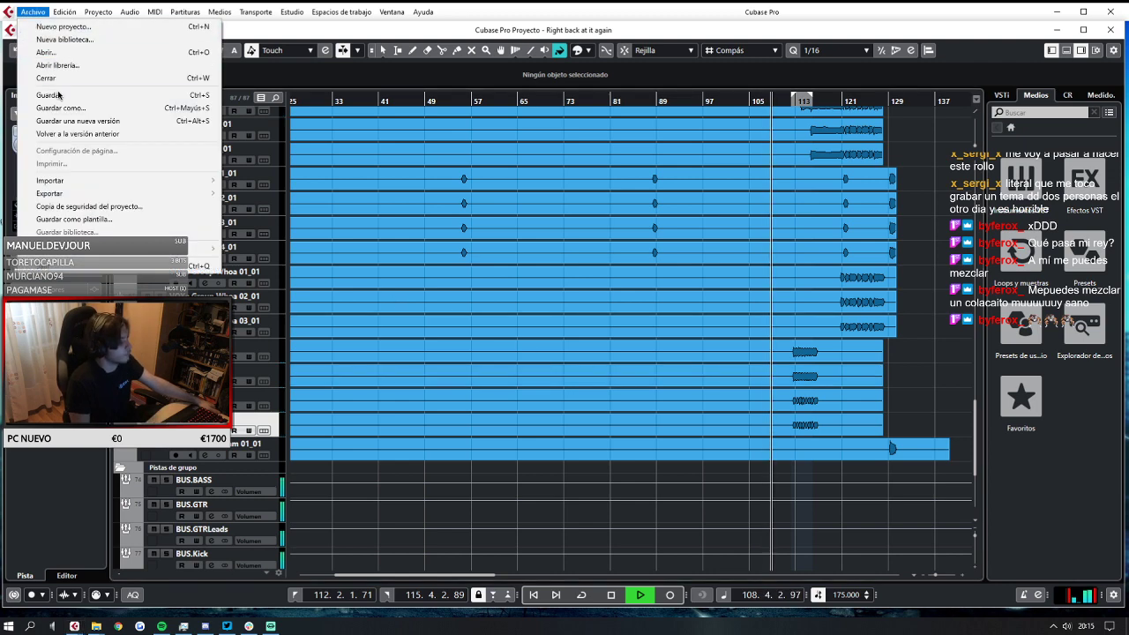
pyautogui.click(58, 94)
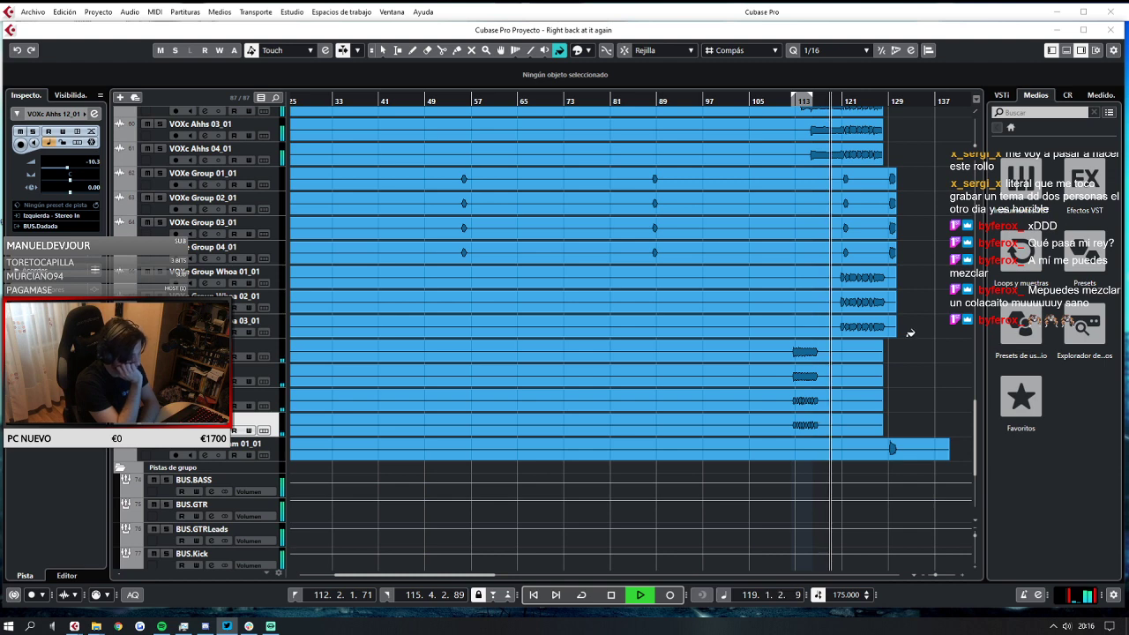
# Select the VOXc Ahhs 01_01 track, stop playback, and show its channel in the MixConsole.
pyautogui.scroll(2, 520, 314)
pyautogui.scroll(2, 450, 263)
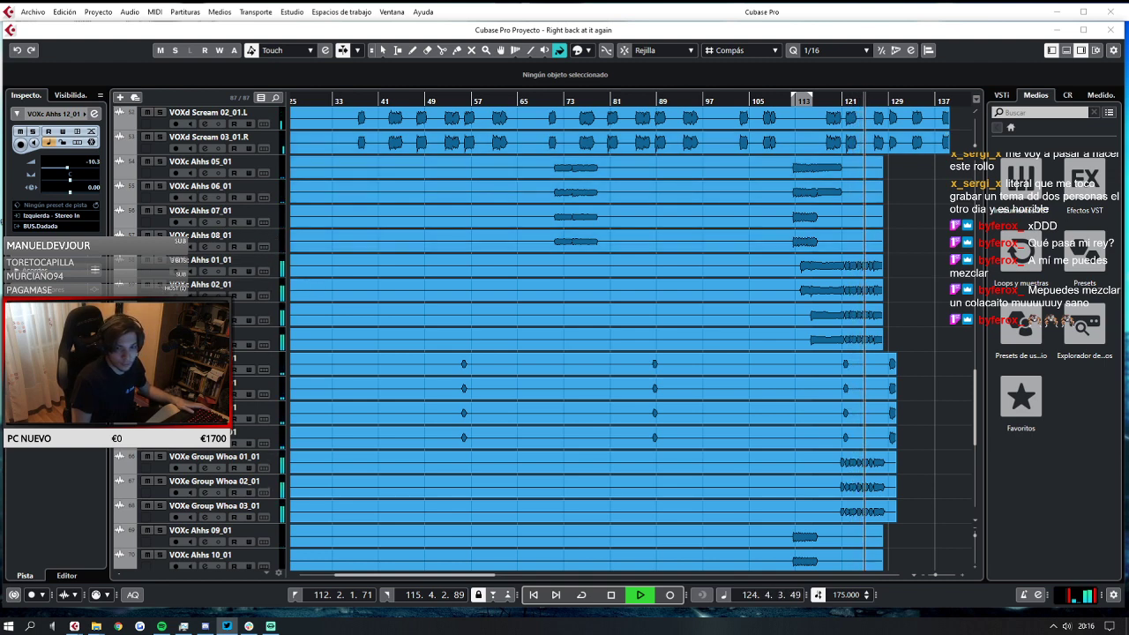
pyautogui.click(274, 256)
pyautogui.press('space')
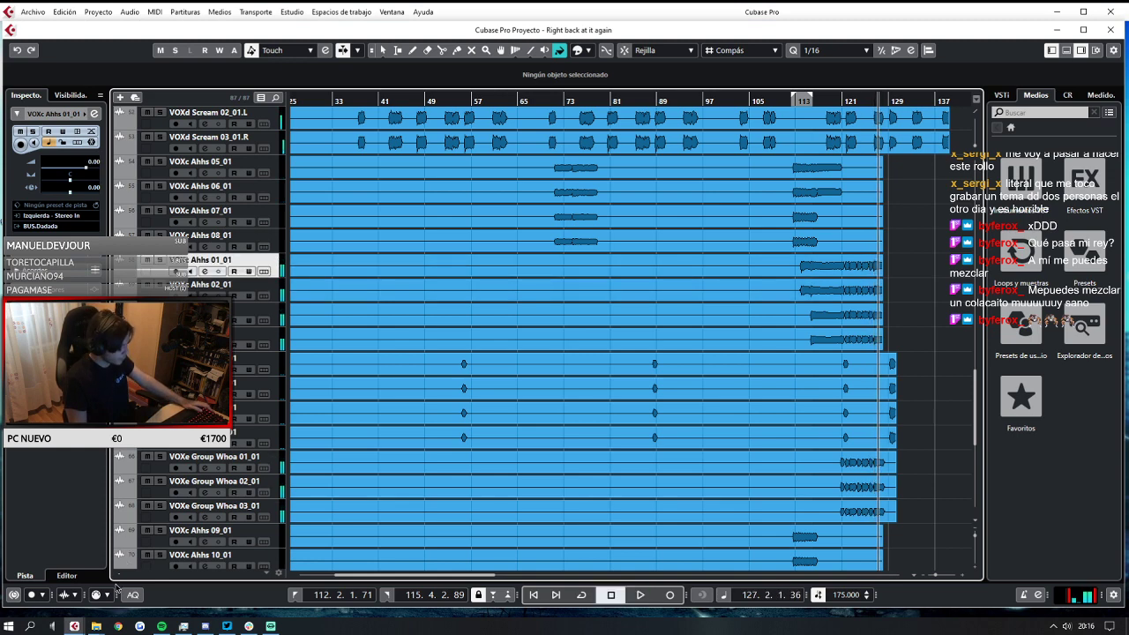
pyautogui.click(77, 626)
pyautogui.click(172, 592)
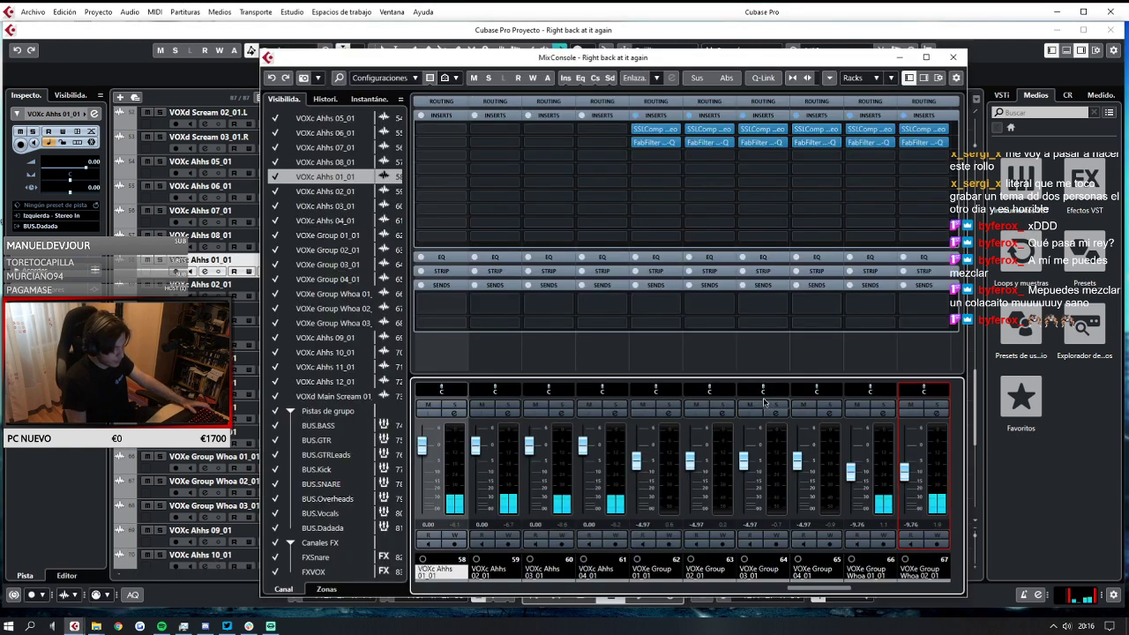
# Extend the end of the loop range to about bar 128 and play the section with the cycle on.
pyautogui.moveTo(802, 55); pyautogui.dragTo(455, 313)
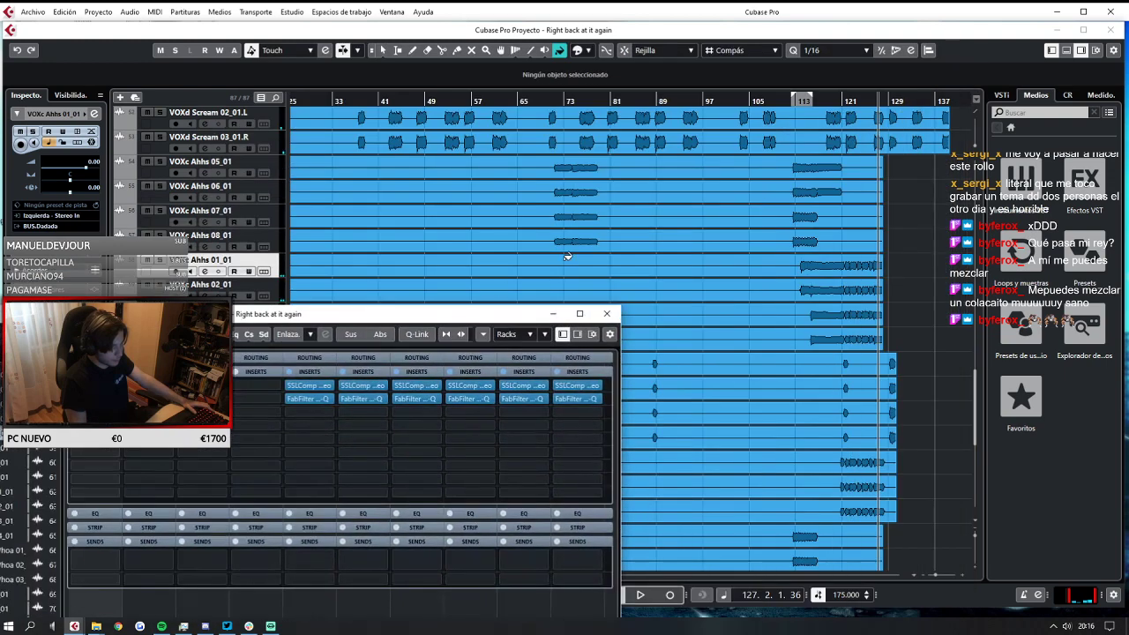
pyautogui.click(797, 99)
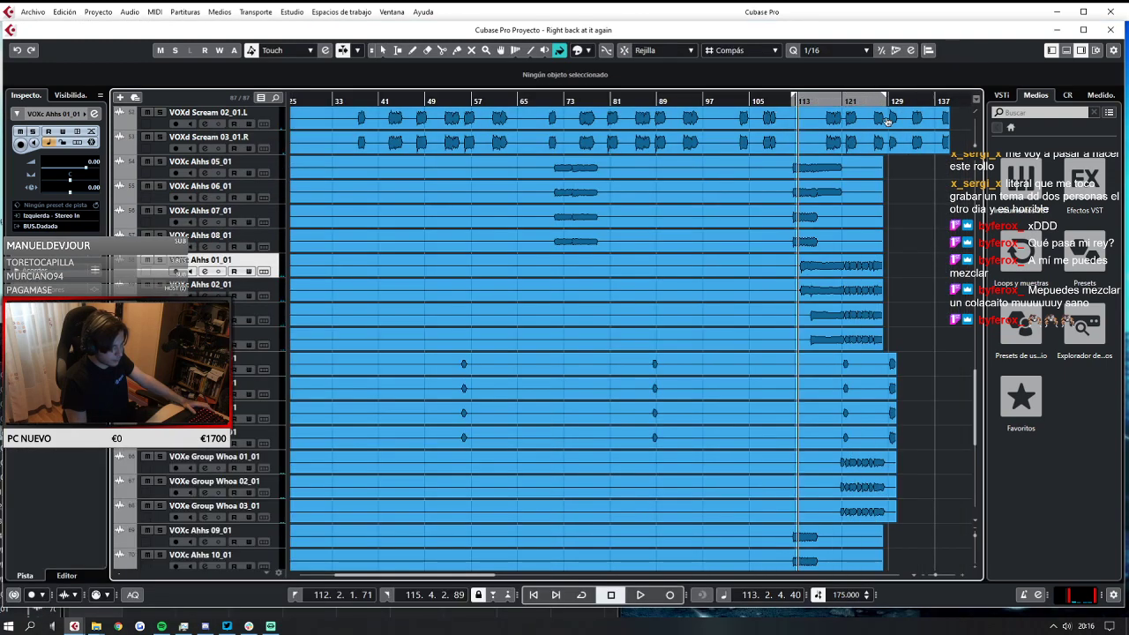
pyautogui.moveTo(887, 121); pyautogui.dragTo(887, 122)
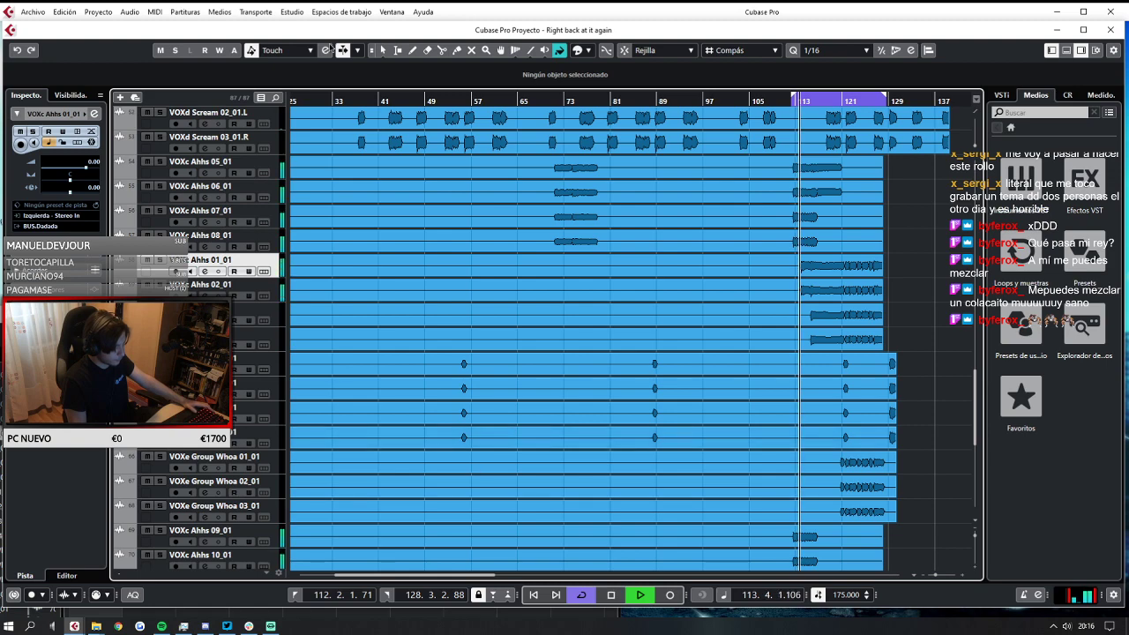
# Reopen the MixConsole on the VOXc Ahhs and VOXe Group channels and listen to the looped section.
pyautogui.click(349, 12)
pyautogui.moveTo(295, 14)
pyautogui.click(313, 44)
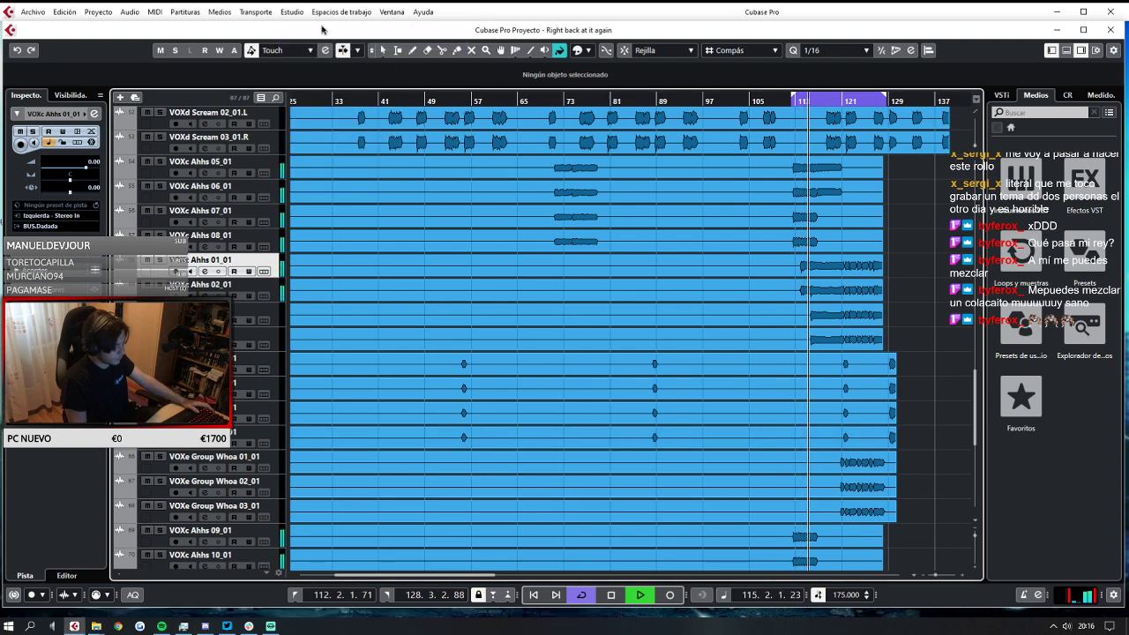
pyautogui.click(292, 11)
pyautogui.click(313, 44)
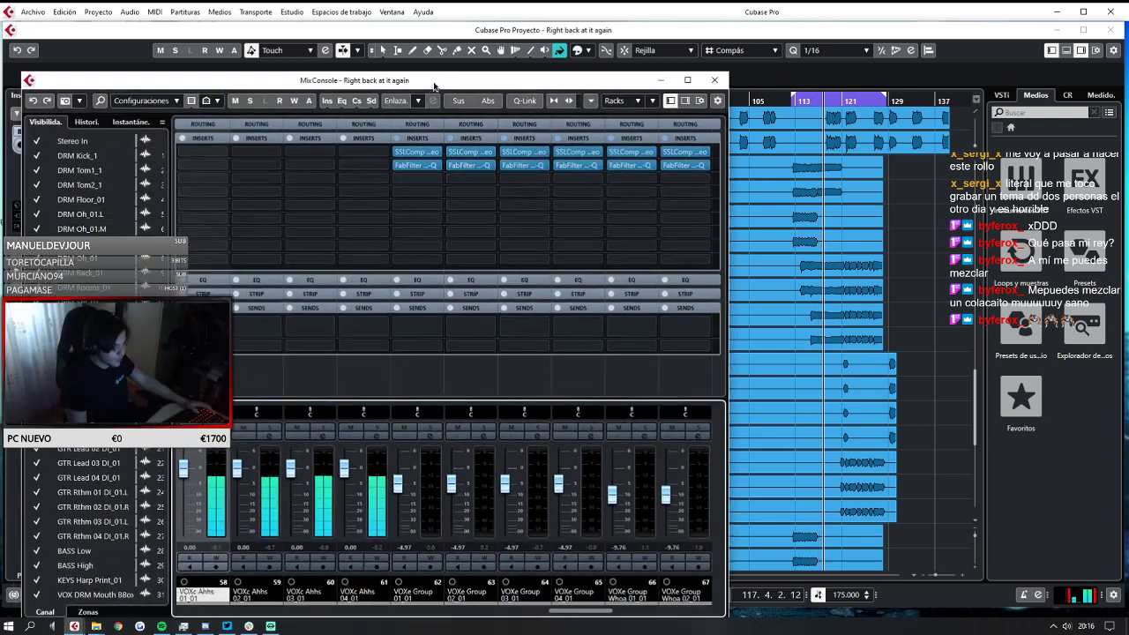
pyautogui.moveTo(433, 84); pyautogui.dragTo(440, 63)
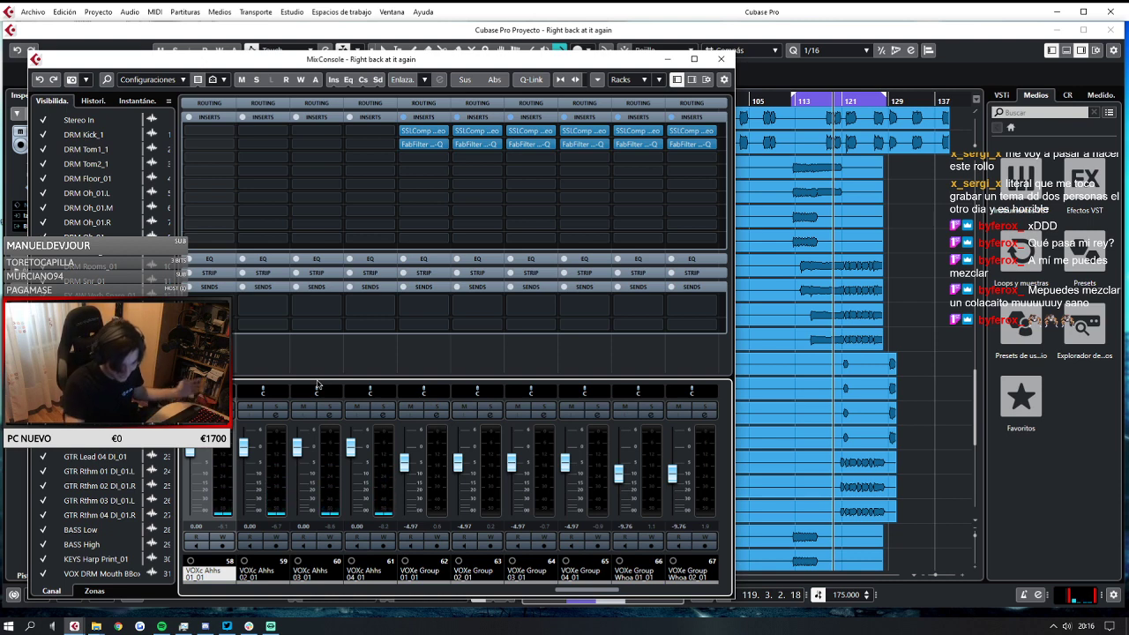
pyautogui.press('space')
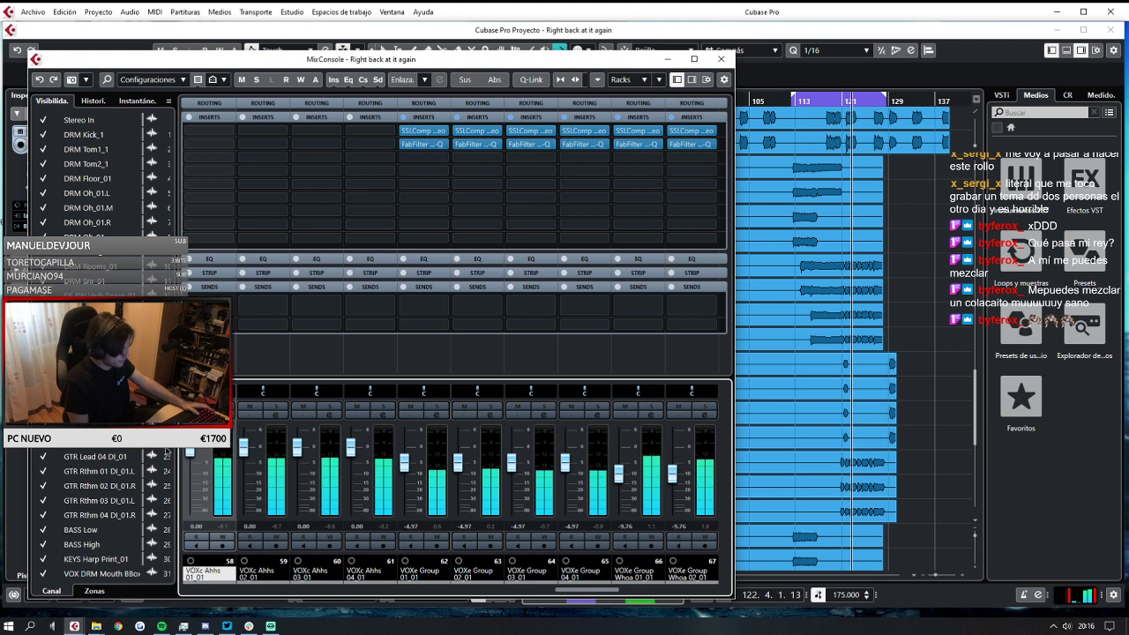
# Lower the faders of the VOXc Ahhs 01_01, 02_01, 03_01 and 04_01 channels to -3.55 dB.
pyautogui.moveTo(189, 451); pyautogui.dragTo(196, 459)
pyautogui.click(249, 526)
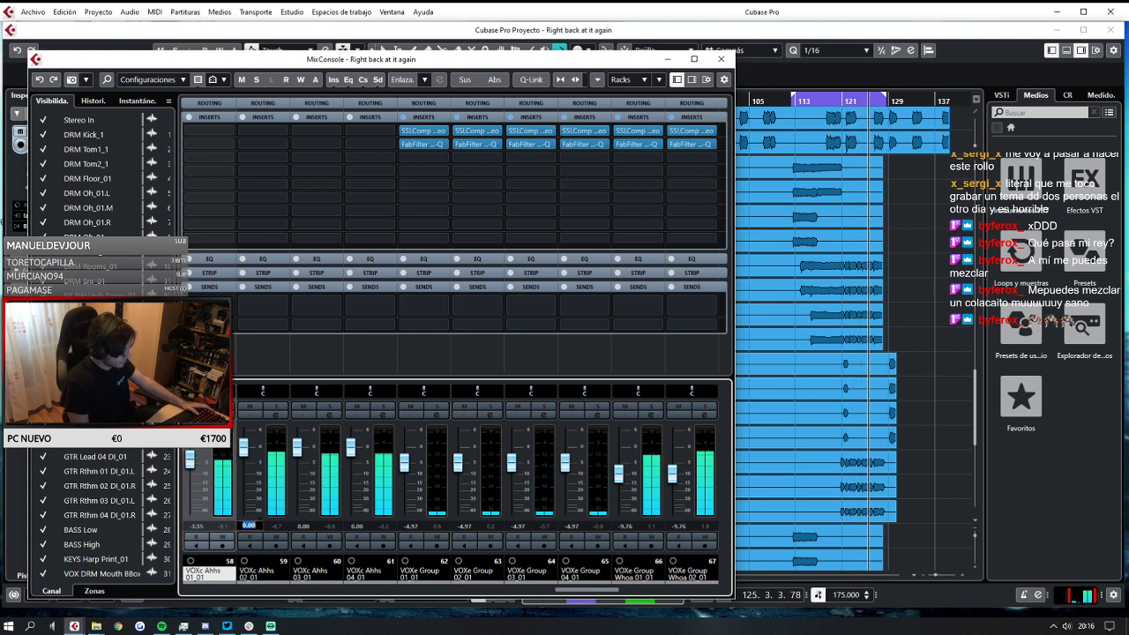
pyautogui.write('-3.55')
pyautogui.press('Return')
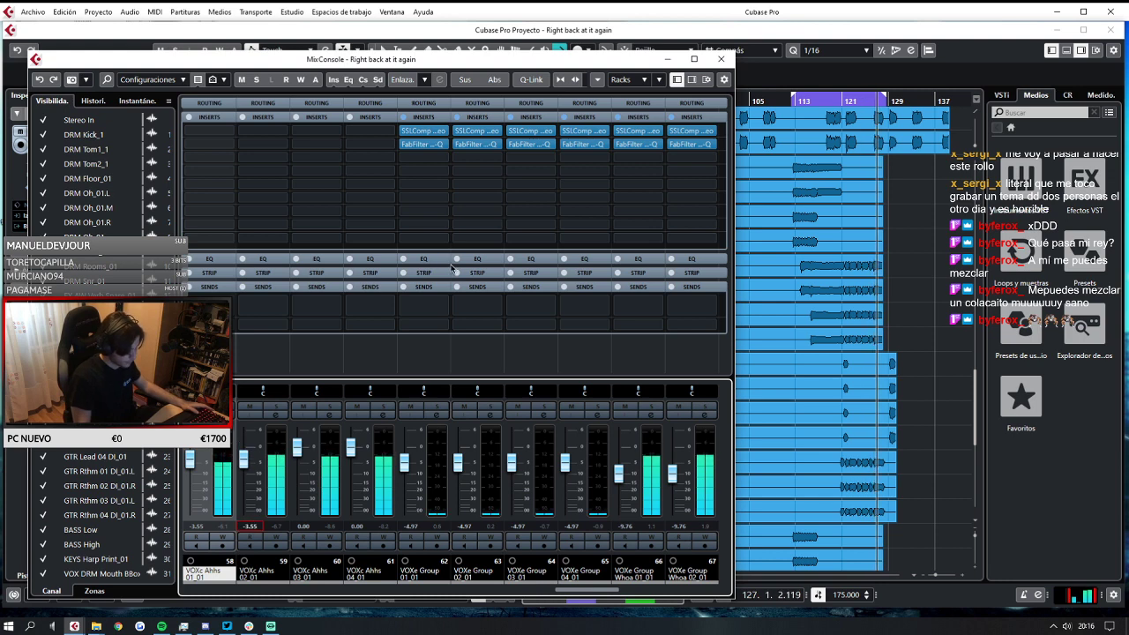
pyautogui.click(303, 526)
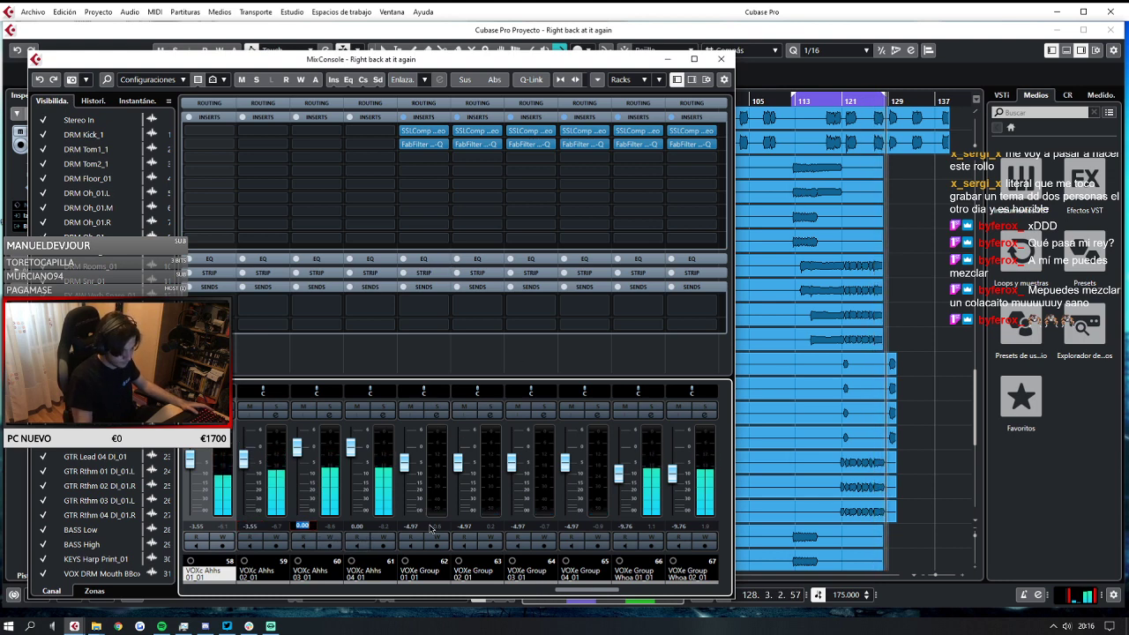
pyautogui.write('-3.55')
pyautogui.press('Return')
pyautogui.click(356, 525)
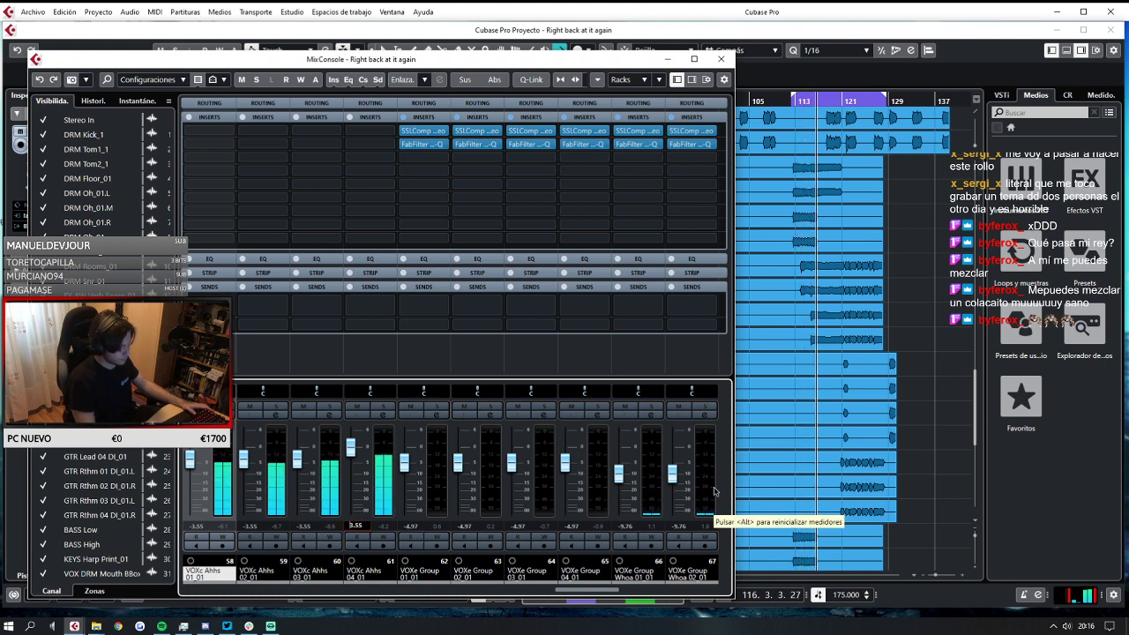
pyautogui.write('-3.55')
pyautogui.press('Return')
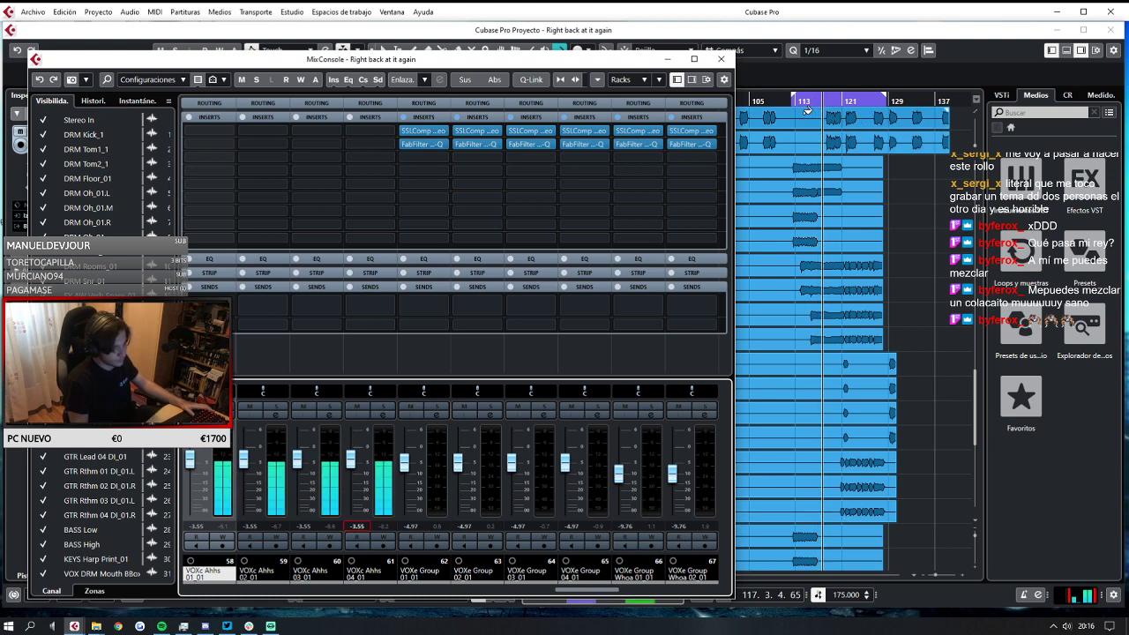
# Close the MixConsole, listen to the looped section from about bar 112, and stop playback.
pyautogui.press('space')
pyautogui.press('F3')
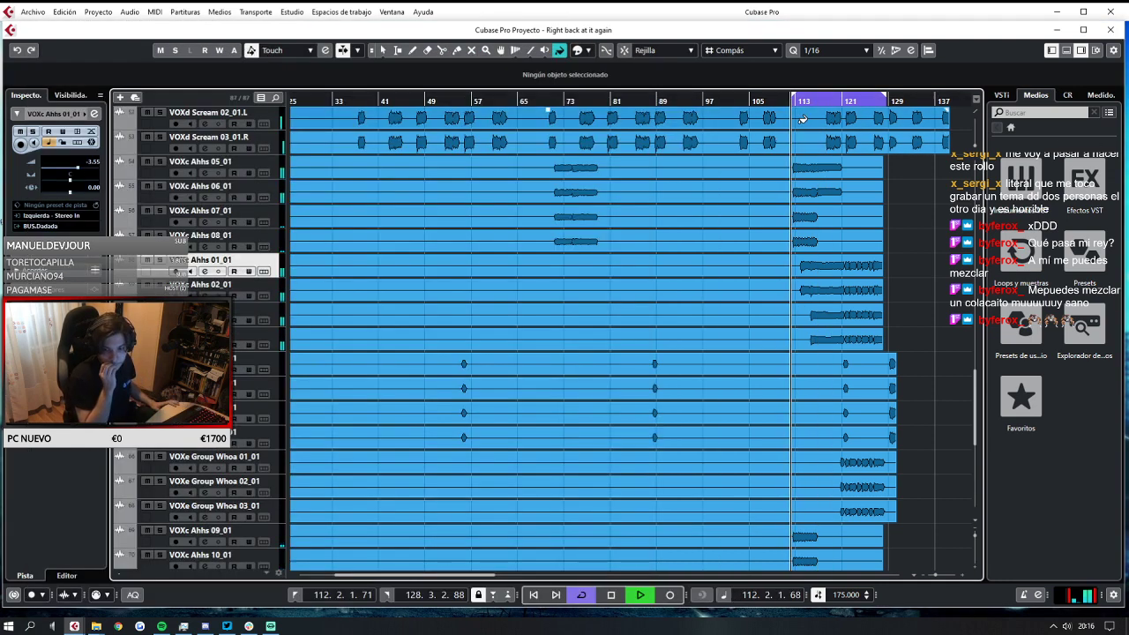
pyautogui.press('space')
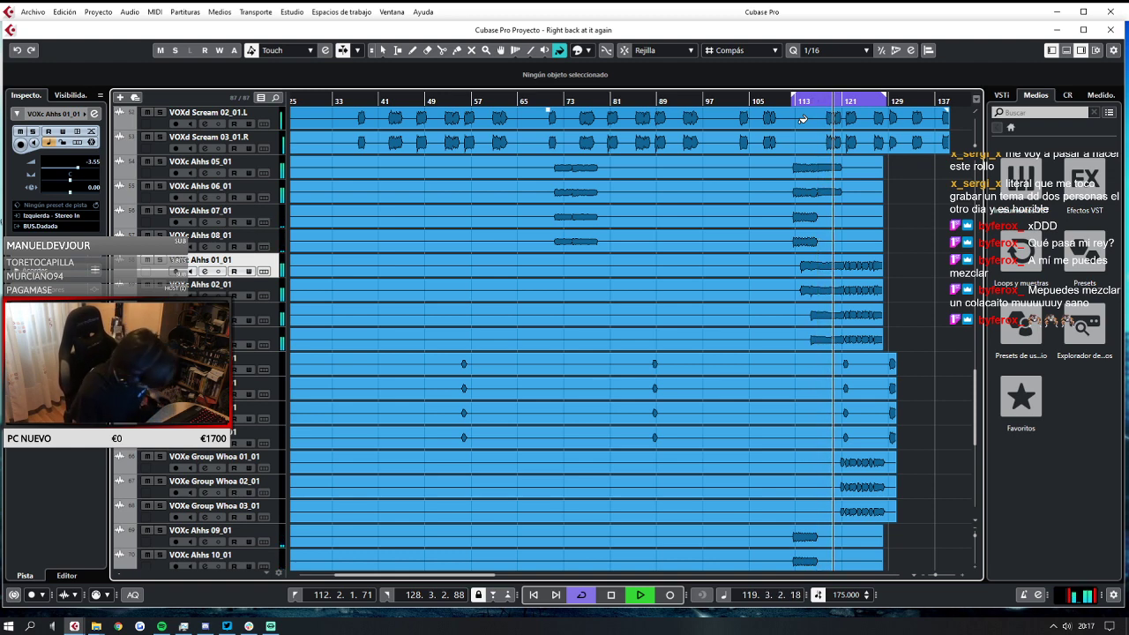
pyautogui.press('space')
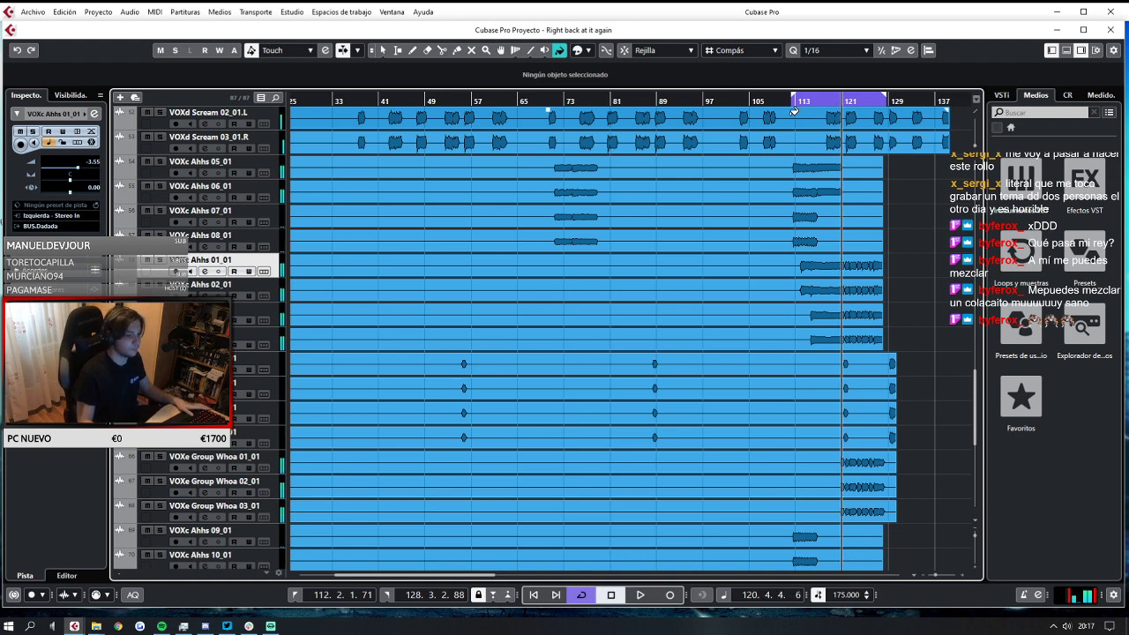
# Extend the loop range to cover the whole song, from bar 1 to about bar 139, and save the project.
pyautogui.moveTo(795, 97); pyautogui.dragTo(66, 70)
pyautogui.scroll(-2, 578, 231)
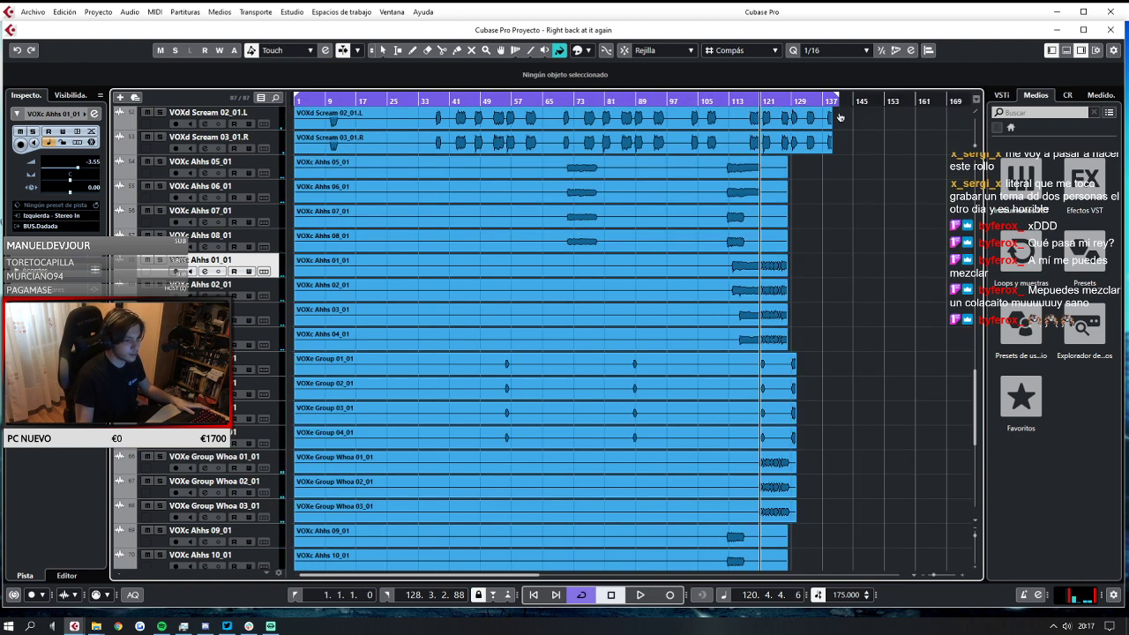
pyautogui.click(37, 11)
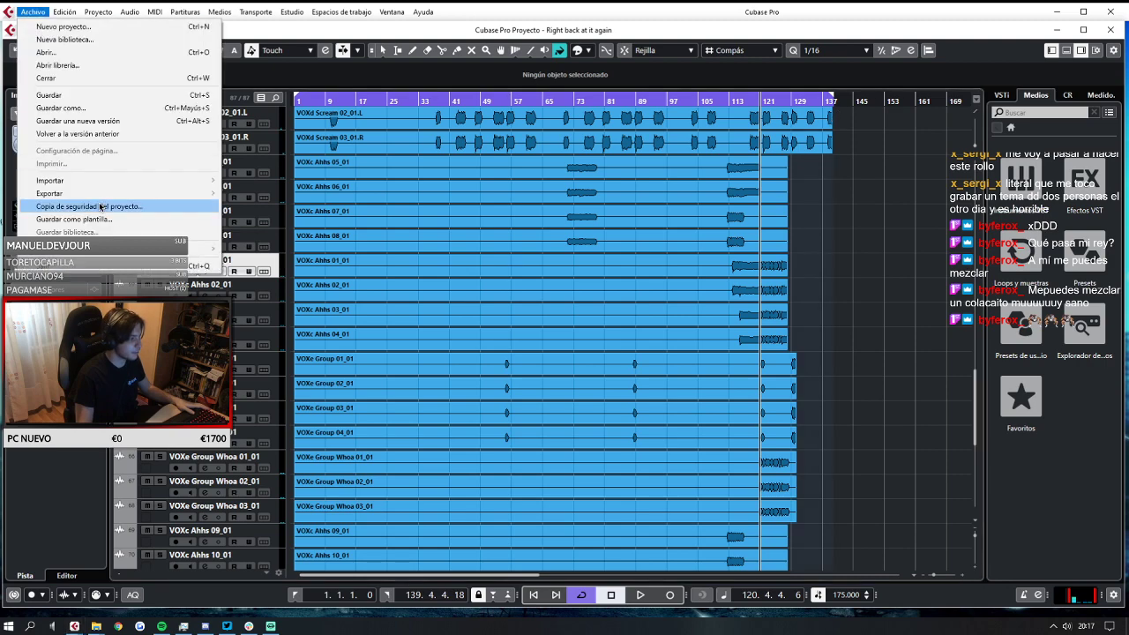
pyautogui.click(103, 96)
# Play the full mix from bar 1 of the song, and stop it after the first few bars.
pyautogui.scroll(8, 681, 171)
pyautogui.scroll(5, 681, 171)
pyautogui.press('space')
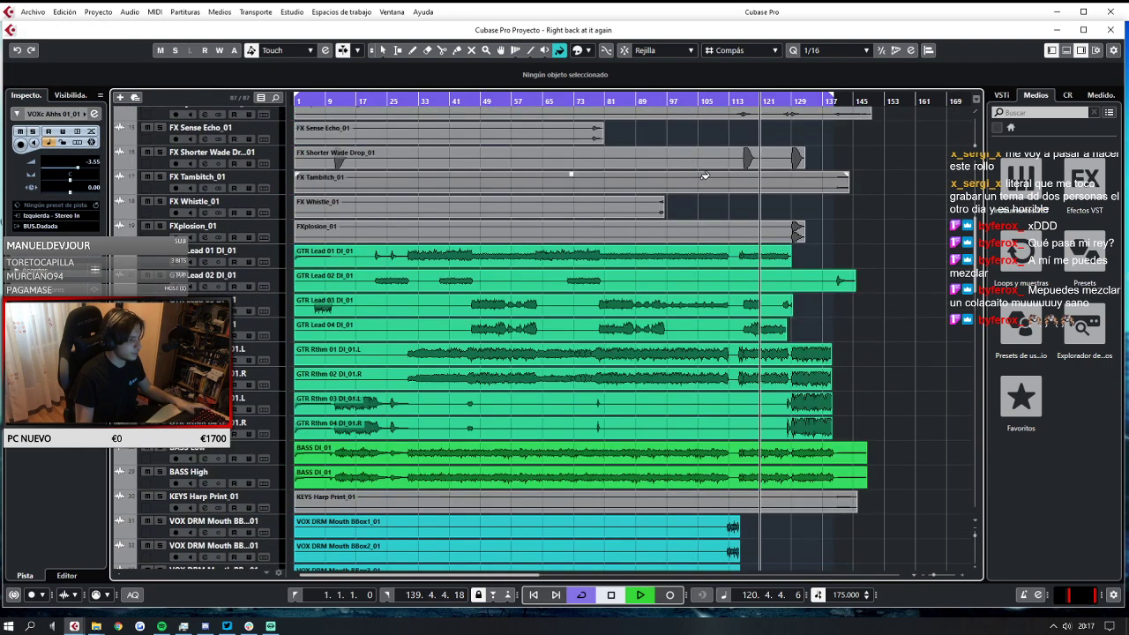
pyautogui.press('space')
pyautogui.click(294, 102)
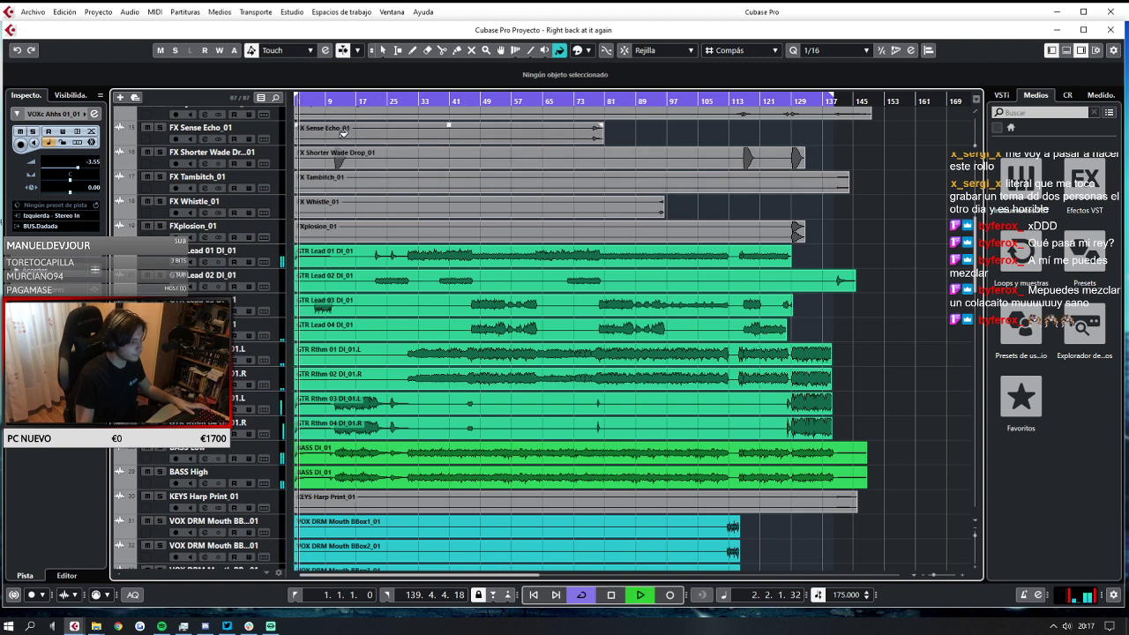
pyautogui.press('s')
pyautogui.press('s')
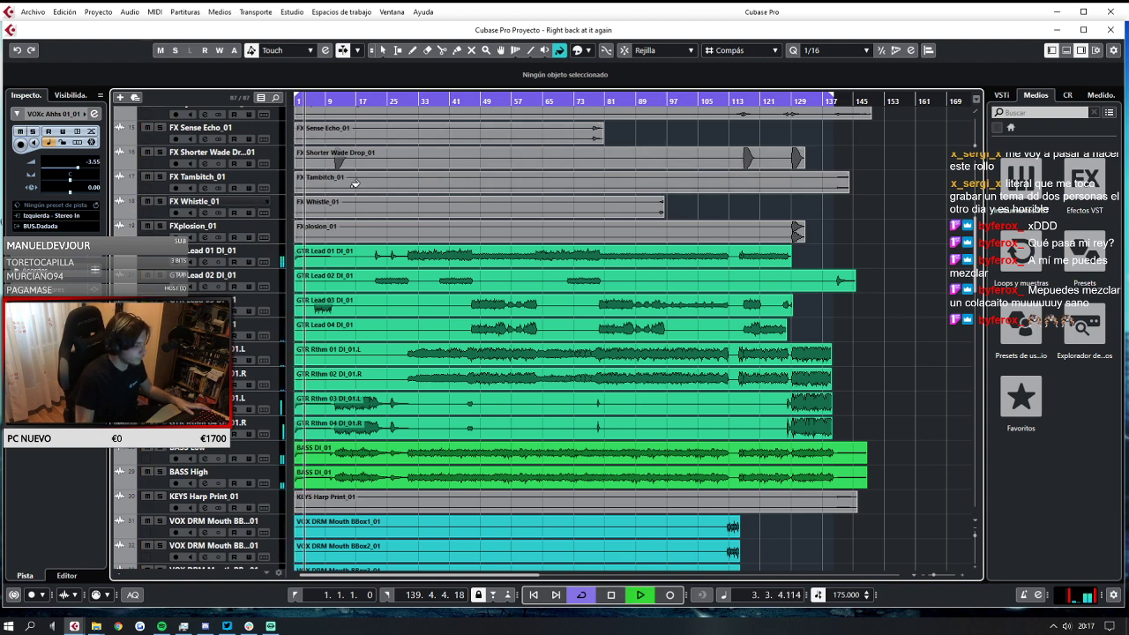
pyautogui.press('space')
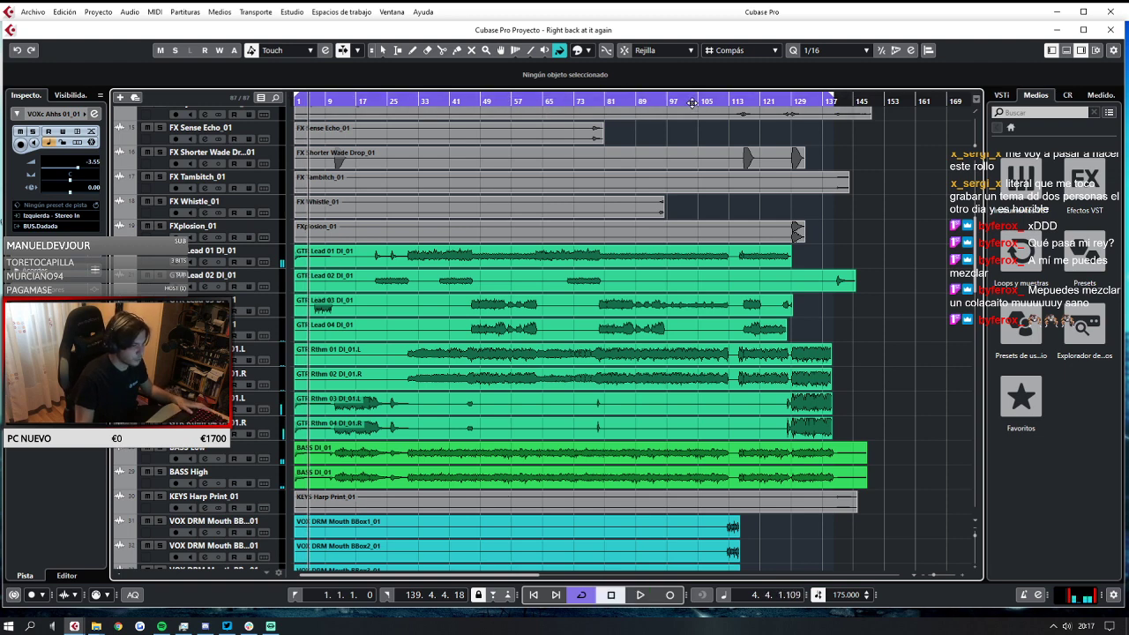
# Play the intro from about bar 6, toggling the solo on the VOXc Ahhs 01_01 track.
pyautogui.click(587, 100)
pyautogui.press('space')
pyautogui.click(392, 101)
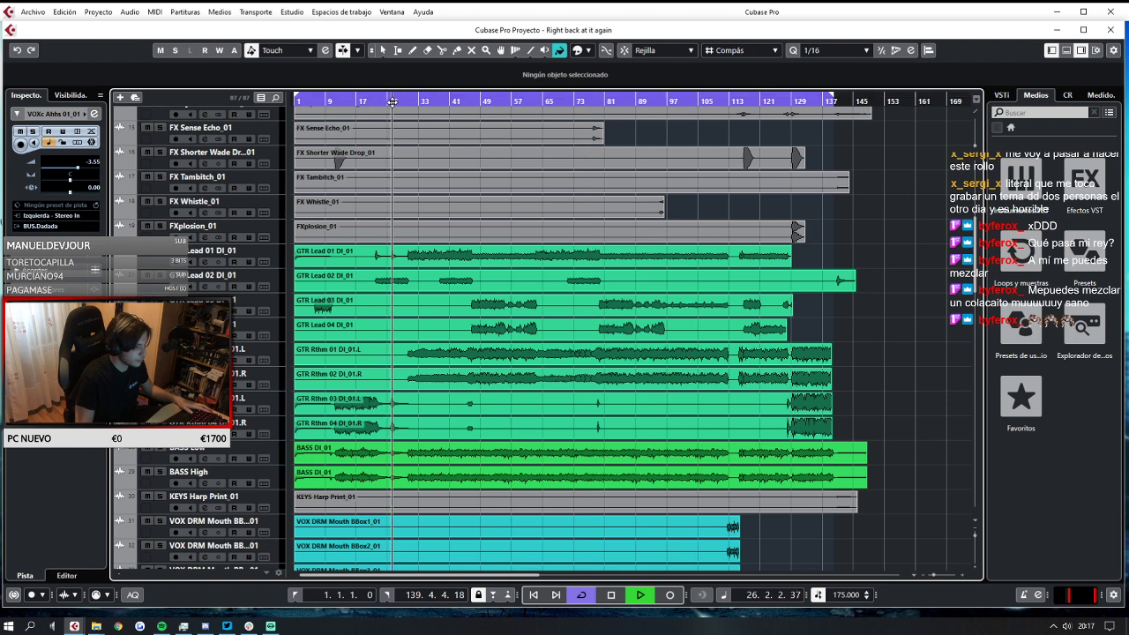
pyautogui.click(314, 100)
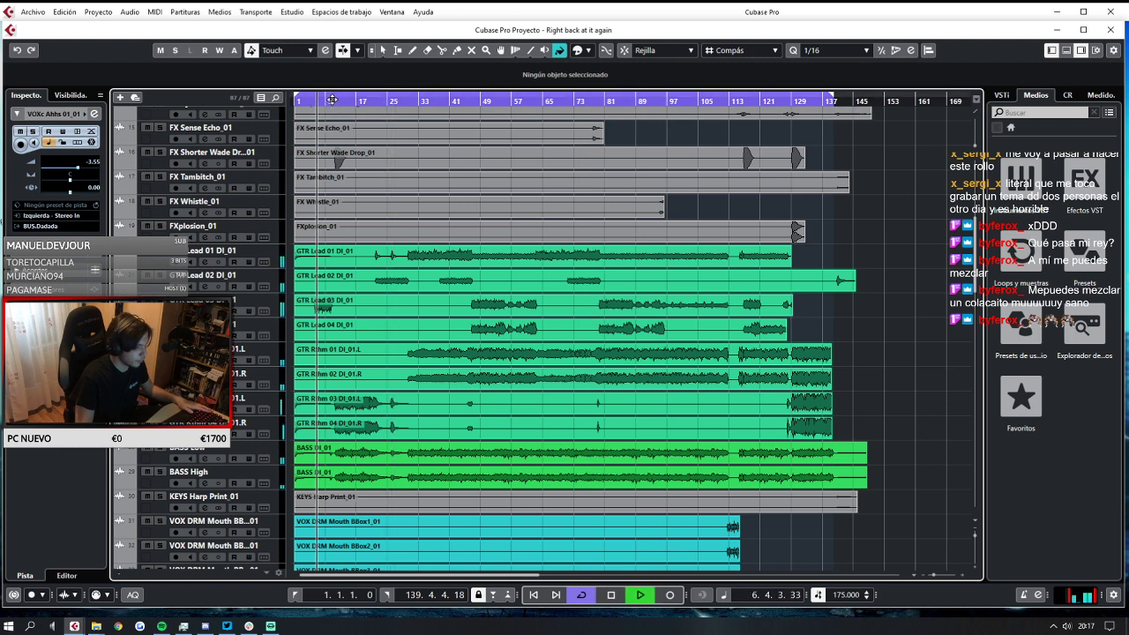
pyautogui.press('s')
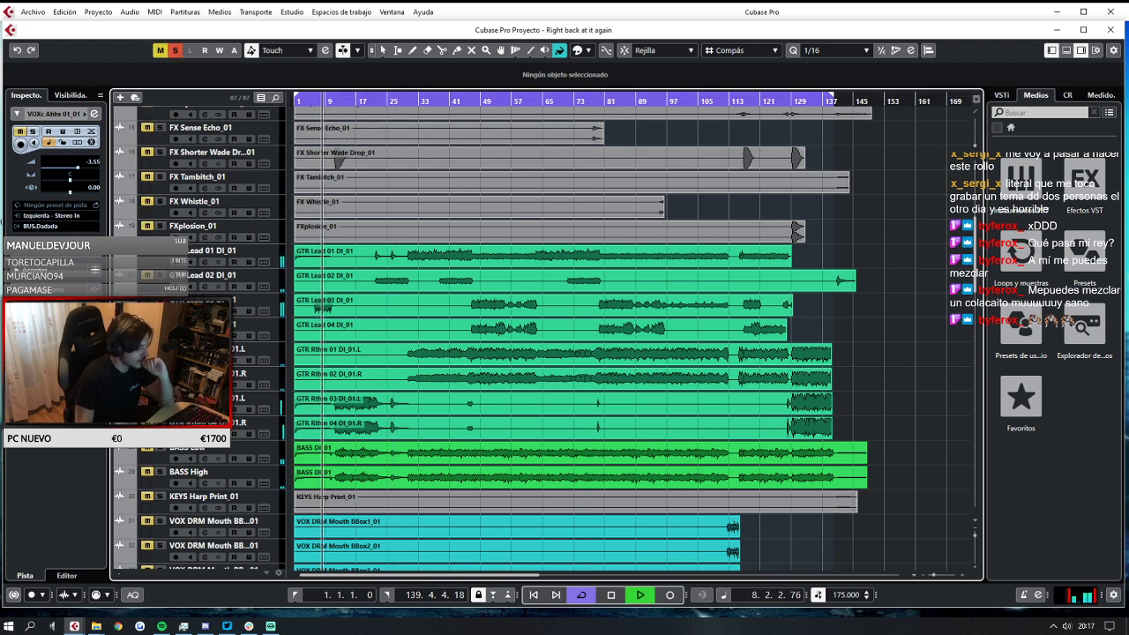
pyautogui.press('s')
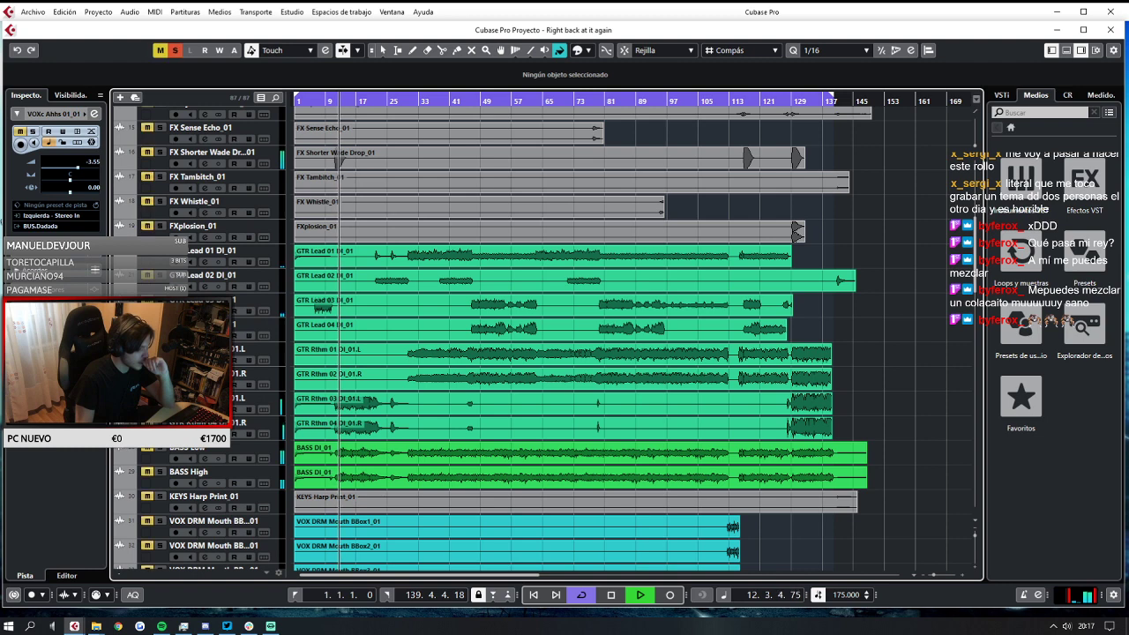
# Set the loop range to about bars 12 to 26, stop playback, and enlarge the timeline around that section.
pyautogui.moveTo(296, 97); pyautogui.dragTo(342, 125)
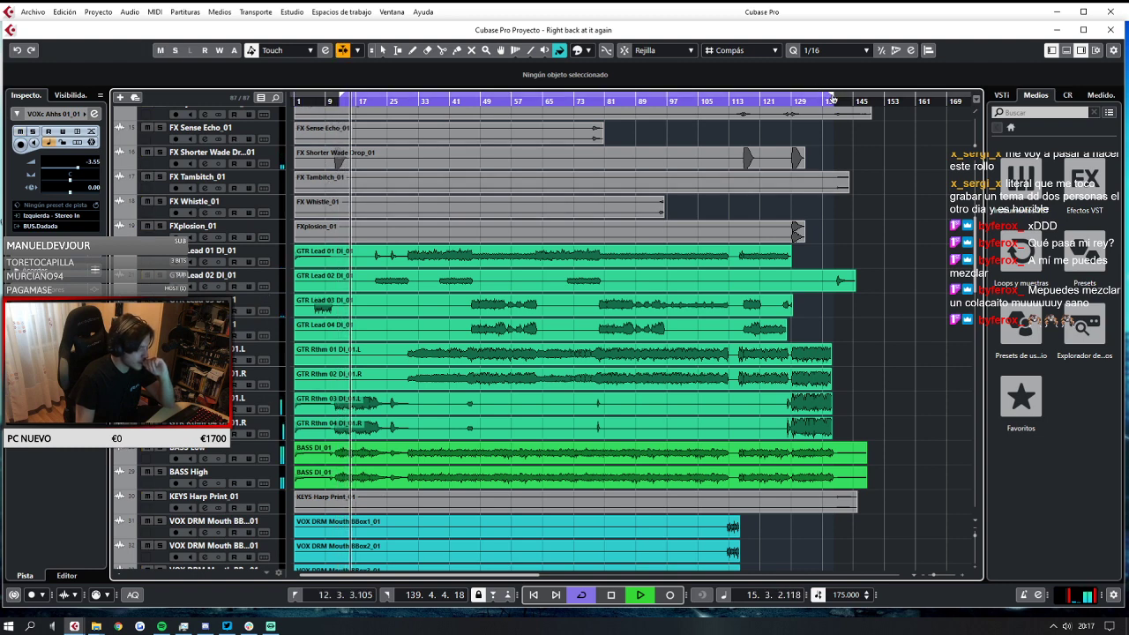
pyautogui.moveTo(831, 95); pyautogui.dragTo(392, 264)
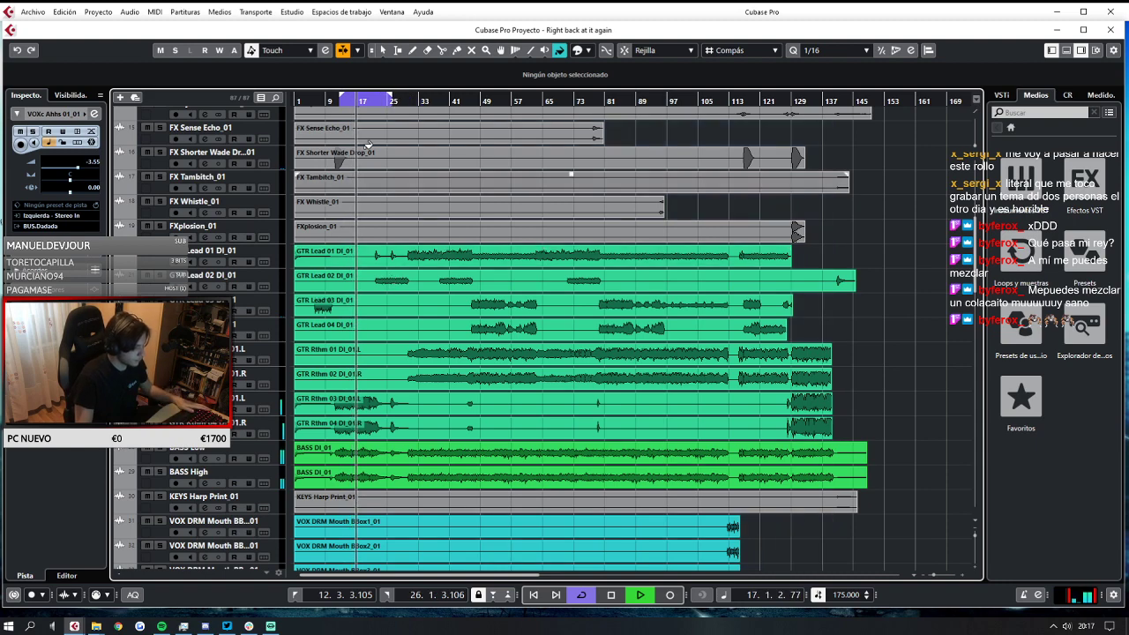
pyautogui.press('space')
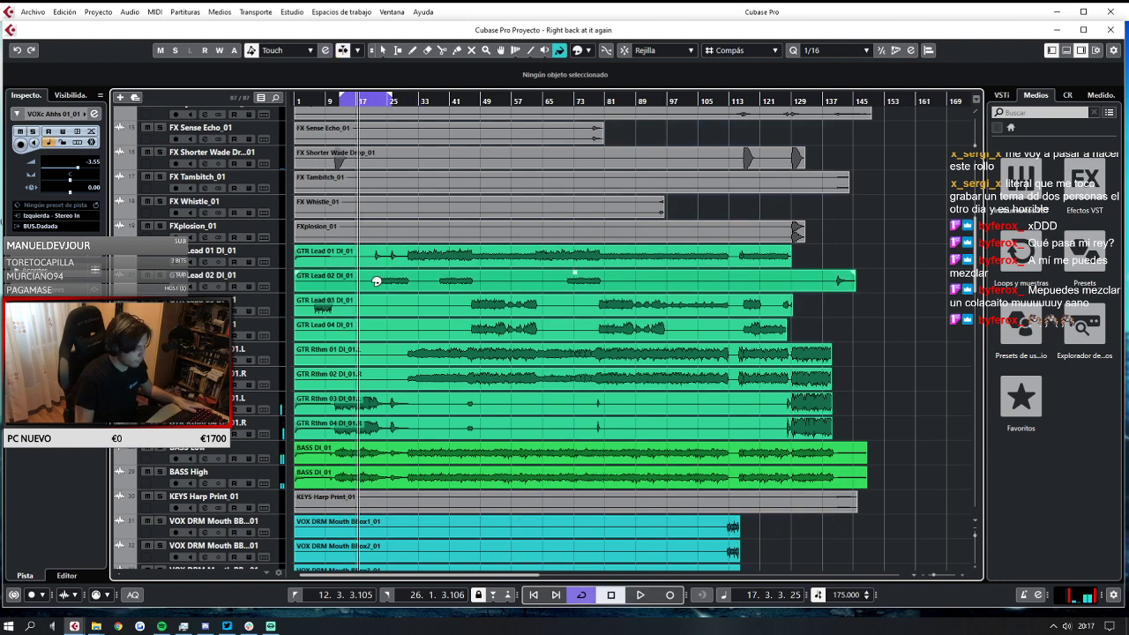
pyautogui.press('h')
pyautogui.moveTo(362, 575); pyautogui.dragTo(252, 604)
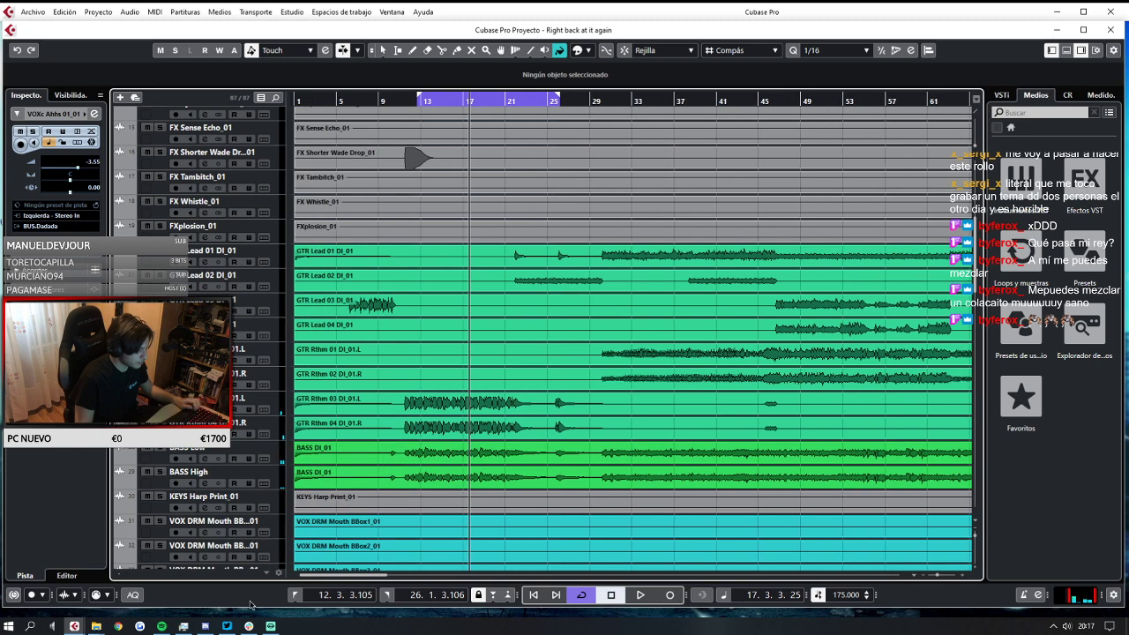
# Open the MixConsole on the bus, FX and Stereo Out channels, and save the project.
pyautogui.moveTo(74, 626)
pyautogui.click(182, 573)
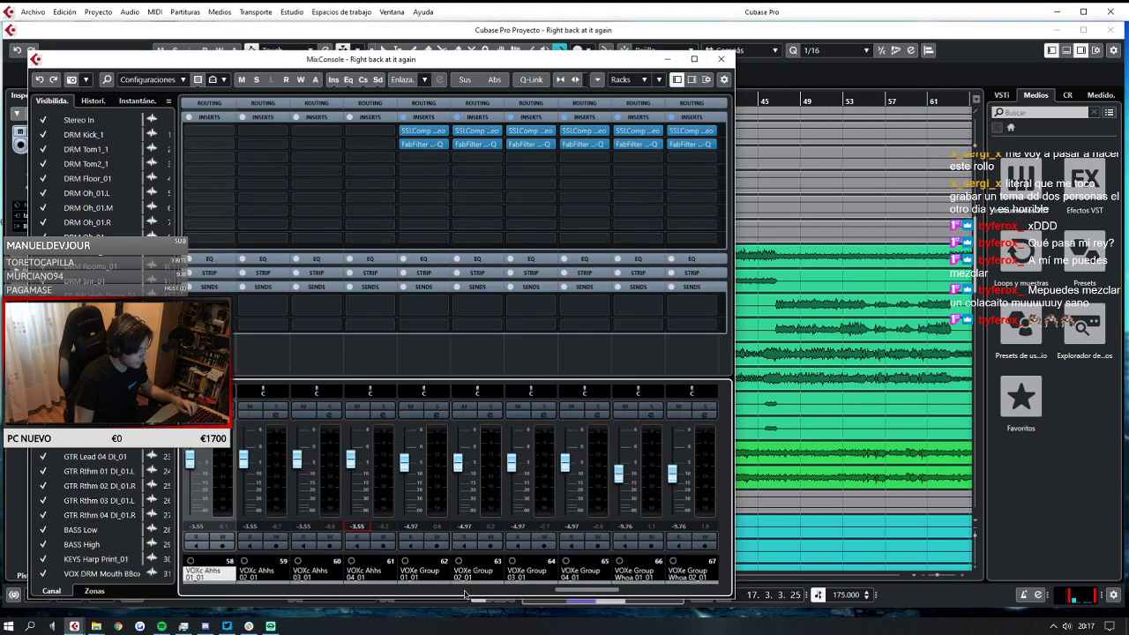
pyautogui.moveTo(592, 598); pyautogui.dragTo(721, 598)
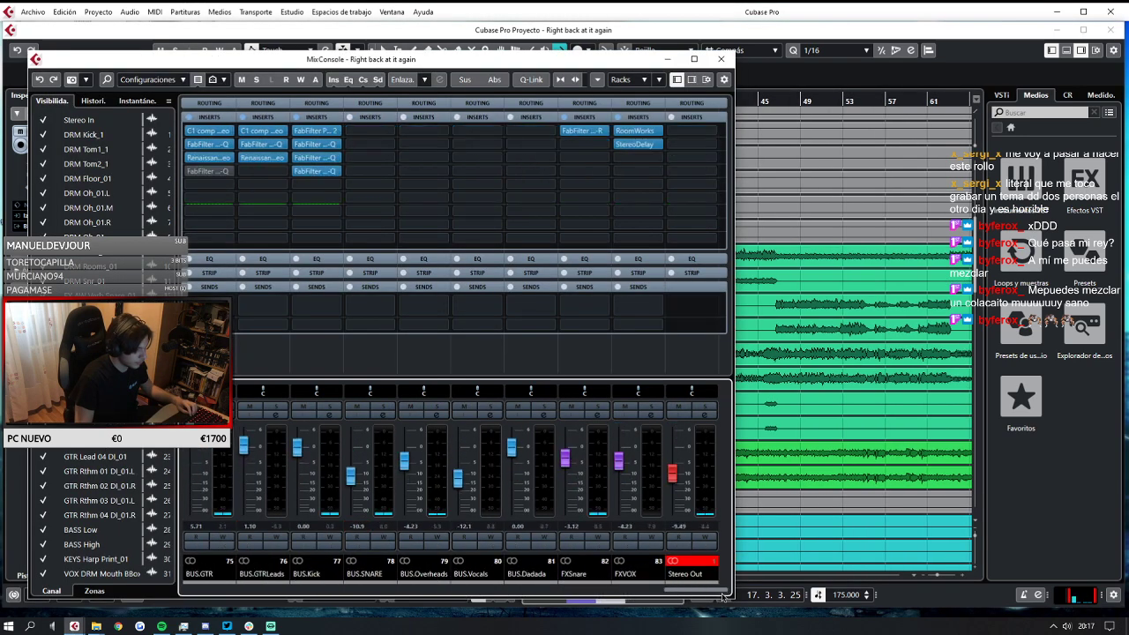
pyautogui.click(32, 12)
pyautogui.click(53, 95)
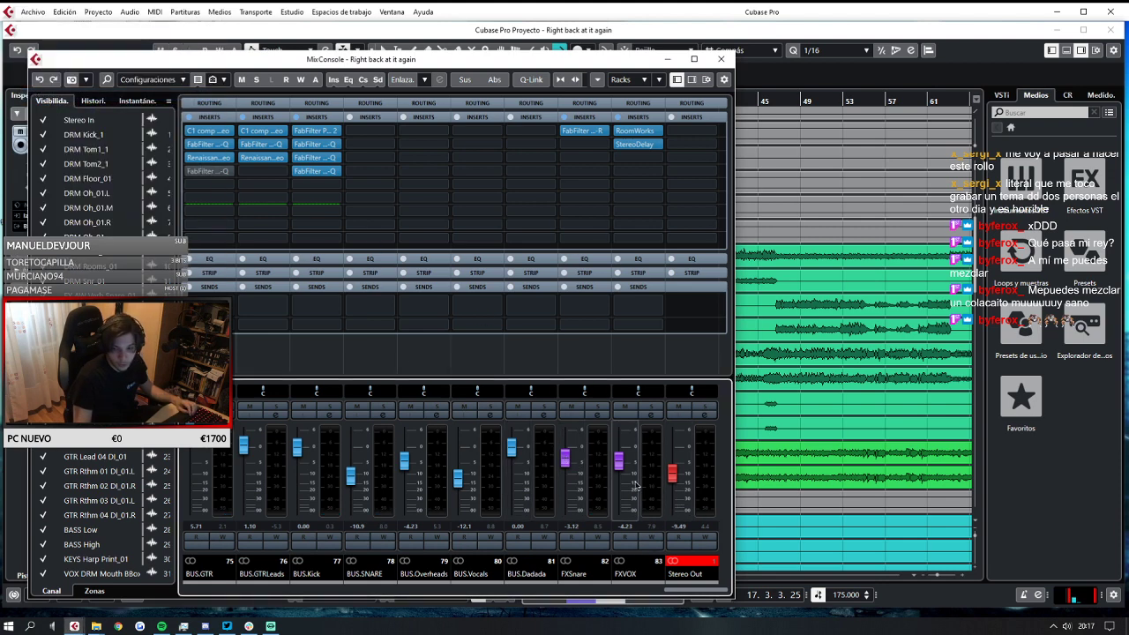
# Check the bus levels on the looped section, soloing and unsoloing BUS.GTR and BUS.BASS, and close the MixConsole.
pyautogui.moveTo(692, 591); pyautogui.dragTo(673, 597)
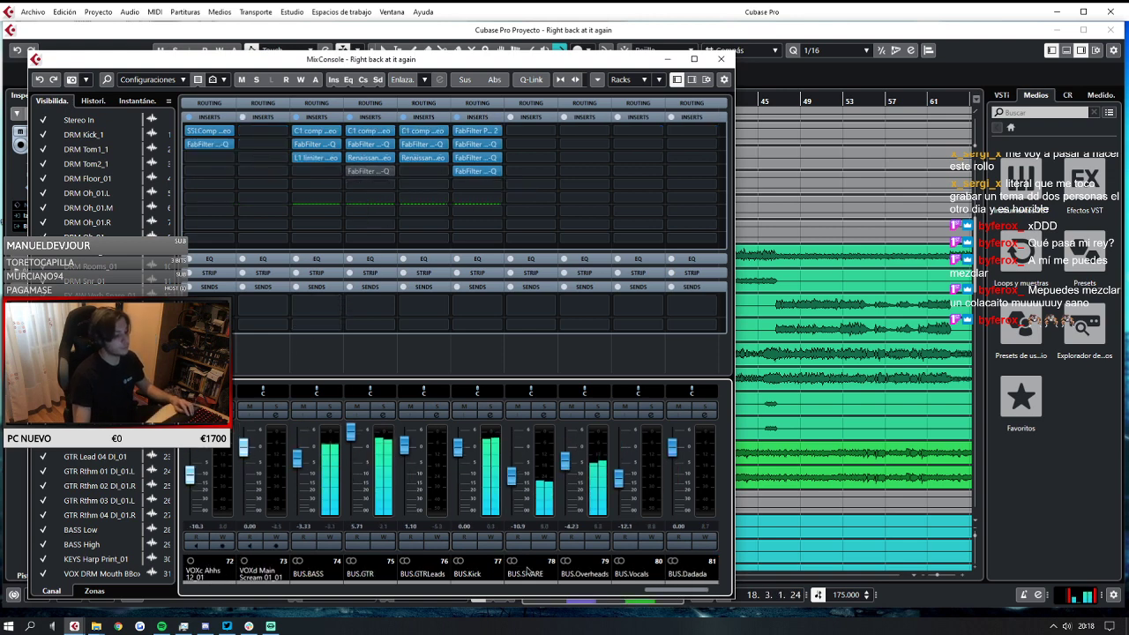
pyautogui.moveTo(679, 591); pyautogui.dragTo(765, 573)
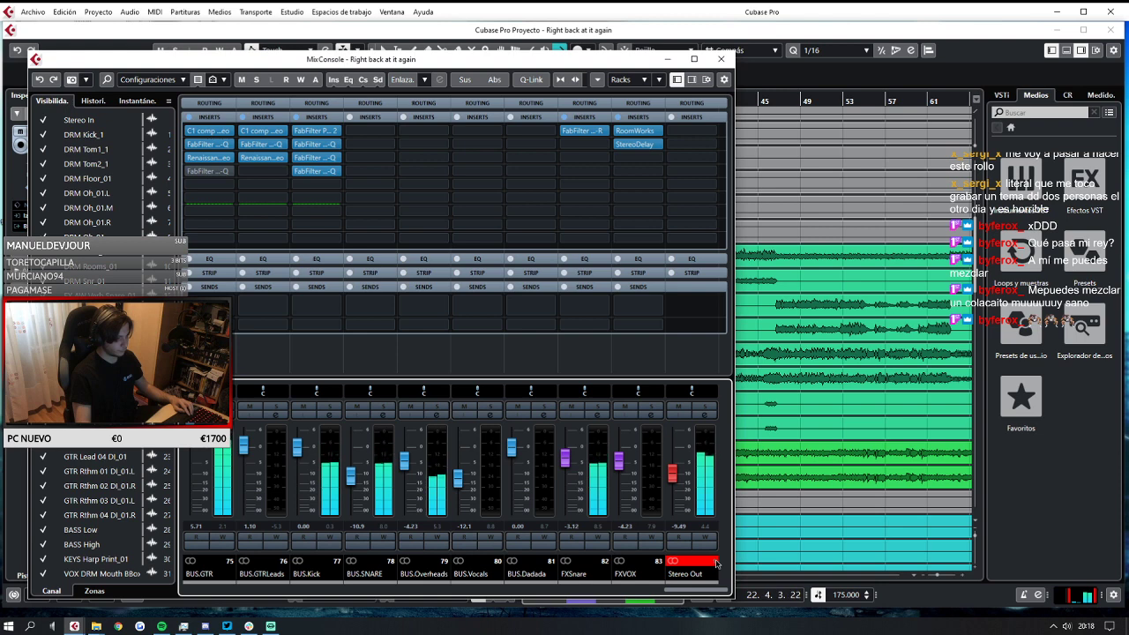
pyautogui.hscroll(-3, 696, 562)
pyautogui.hscroll(1, 666, 563)
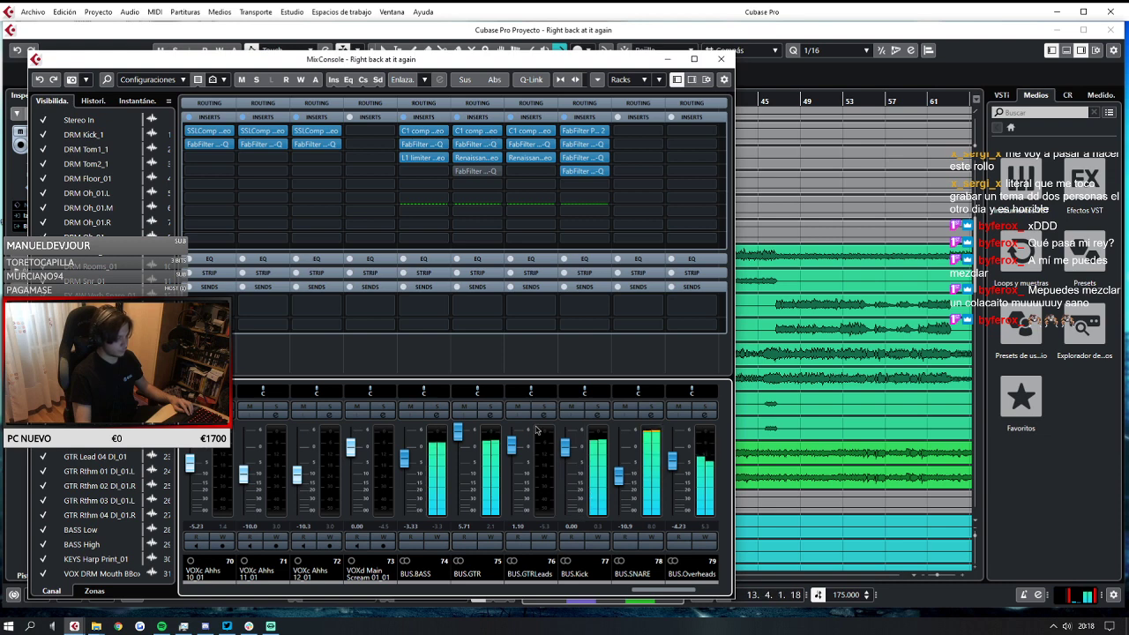
pyautogui.click(491, 408)
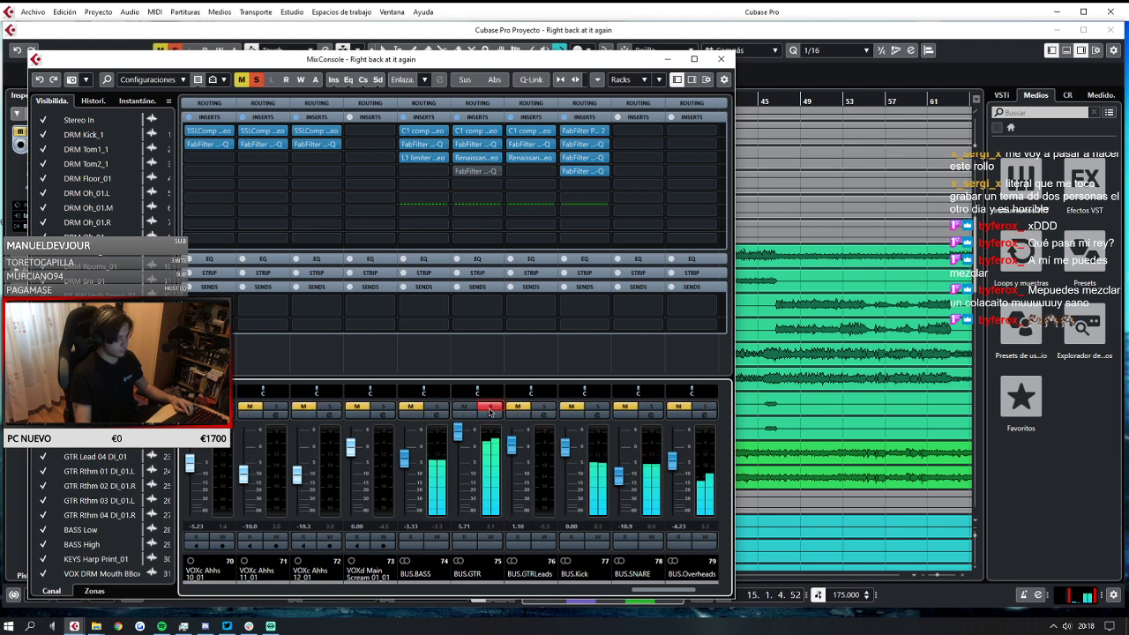
pyautogui.click(491, 408)
pyautogui.click(437, 409)
pyautogui.click(438, 408)
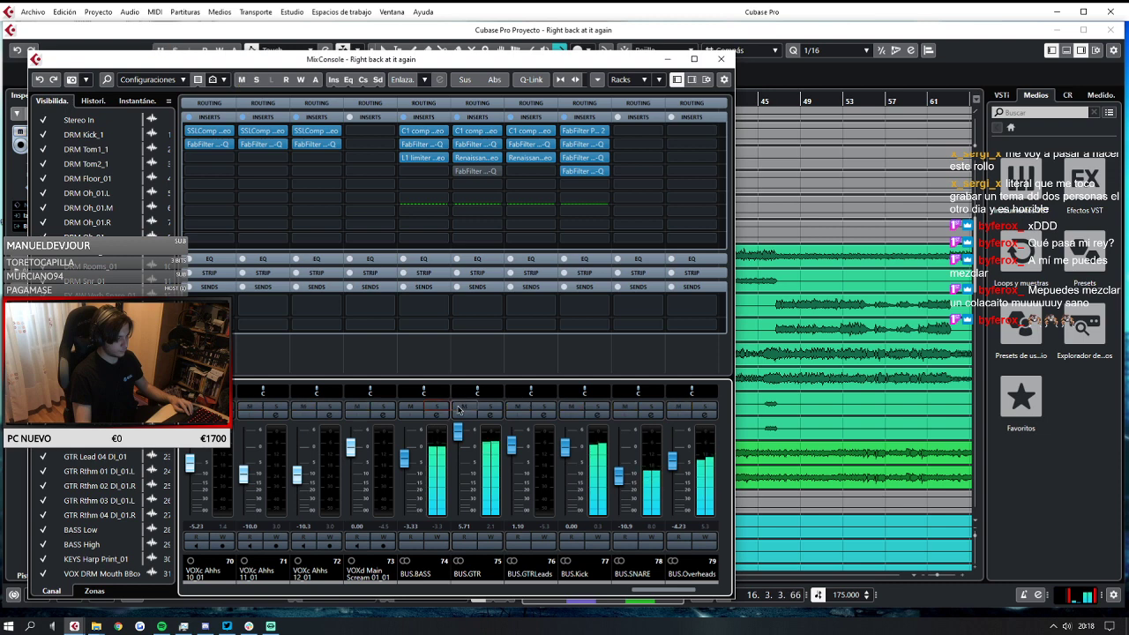
pyautogui.click(486, 408)
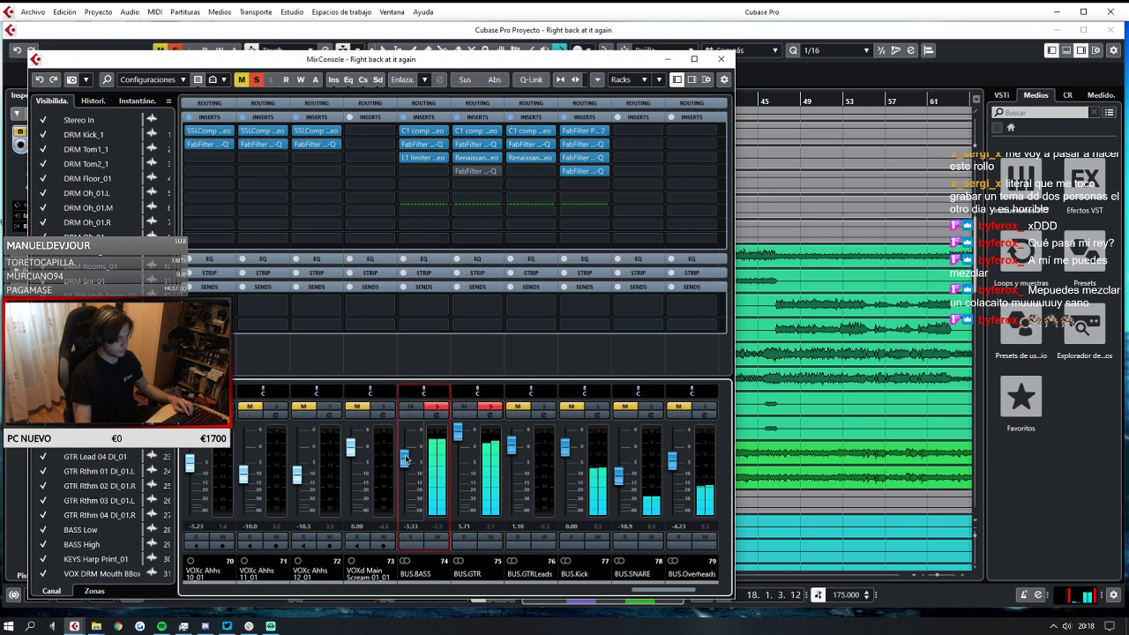
pyautogui.click(491, 409)
pyautogui.click(720, 60)
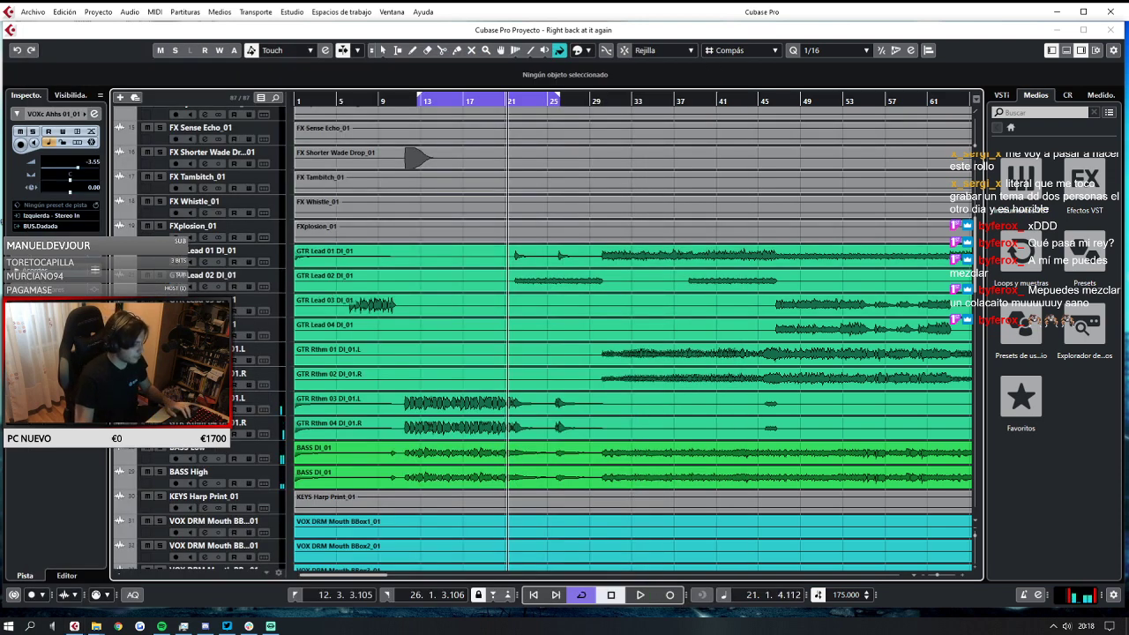
# Solo the GTR Rthm 03 DI_01.L track with its pan centred, play it, and open its Archetype Nolly insert.
pyautogui.click(203, 399)
pyautogui.press('s')
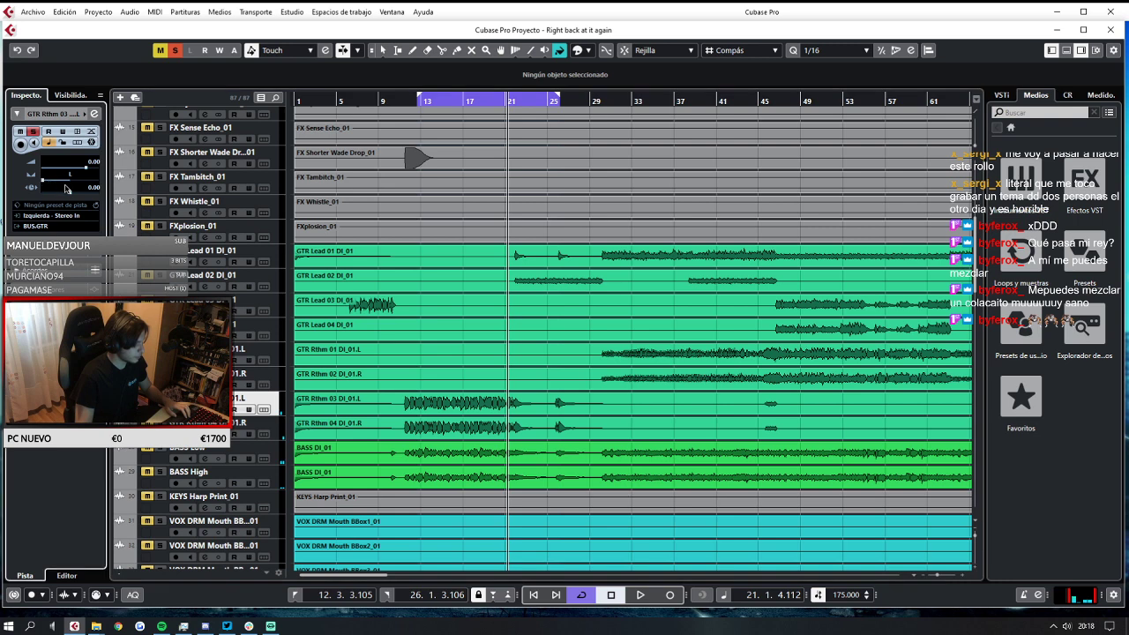
pyautogui.press('space')
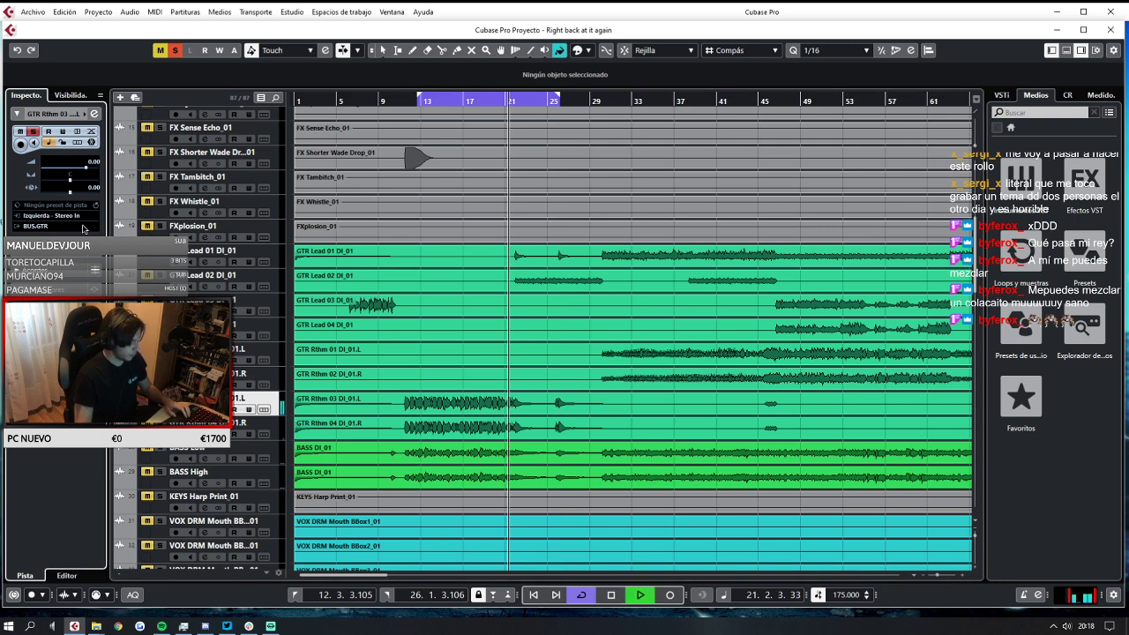
pyautogui.click(53, 309)
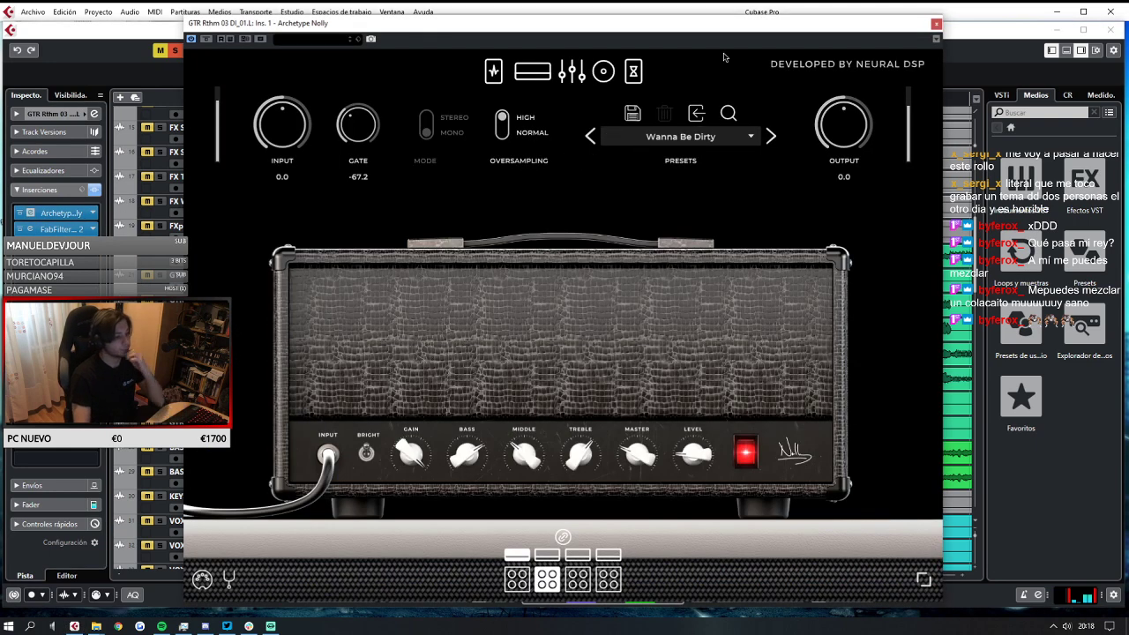
# Try the factory preset Metal Rhythm from the Nolly bank in the Archetype Nolly insert of GTR Rthm 03 DI_01.L.
pyautogui.moveTo(703, 30); pyautogui.dragTo(734, 159)
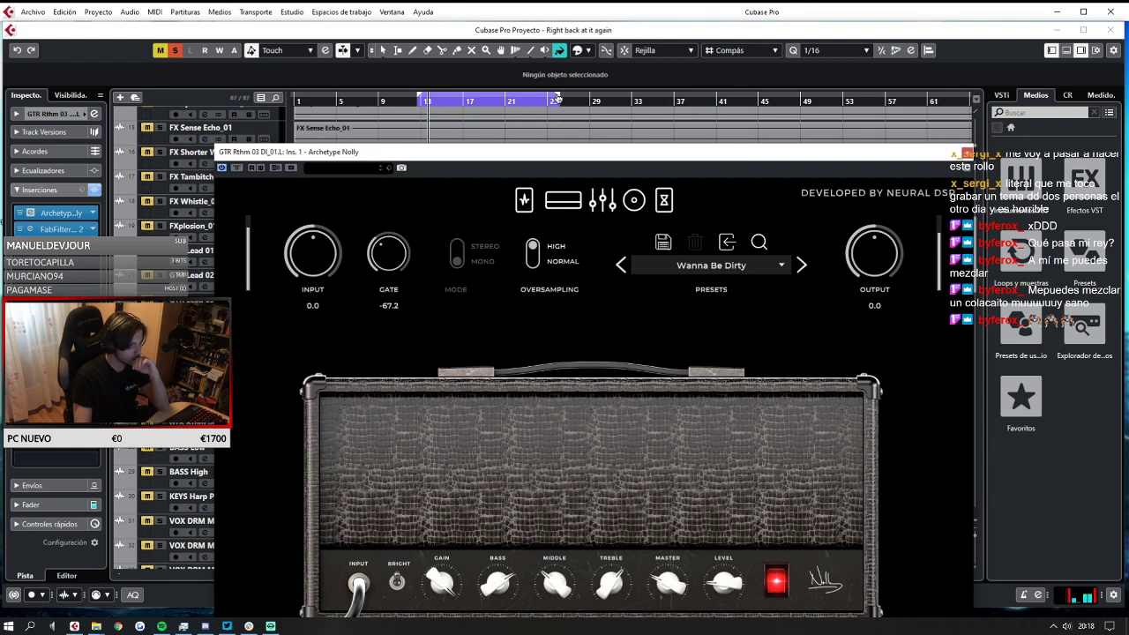
pyautogui.click(711, 264)
pyautogui.moveTo(692, 344)
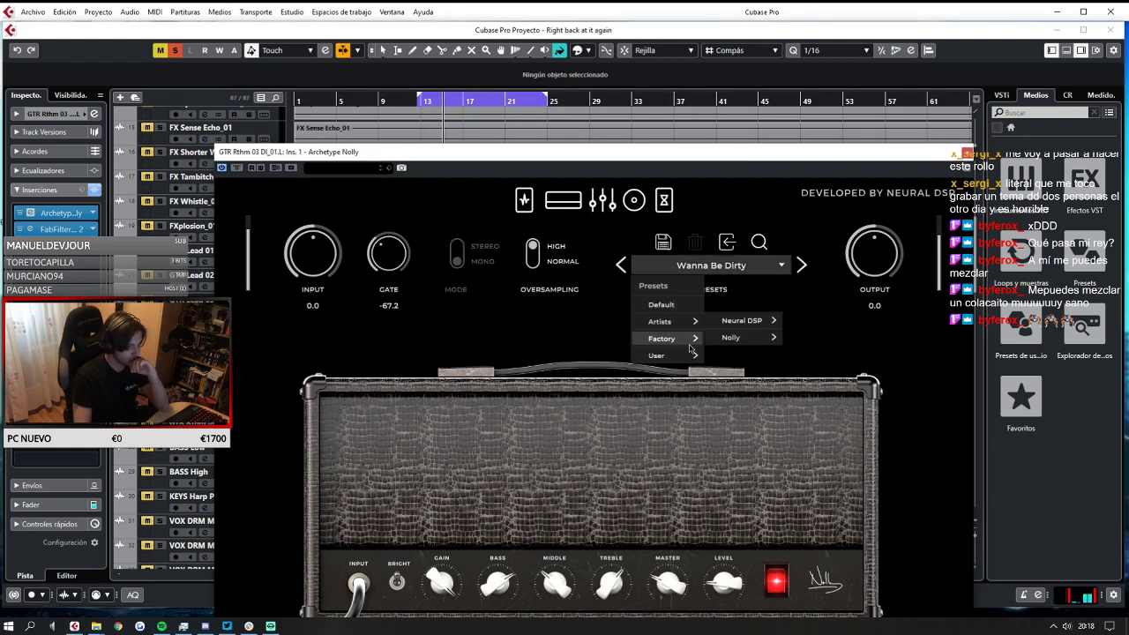
pyautogui.moveTo(749, 339)
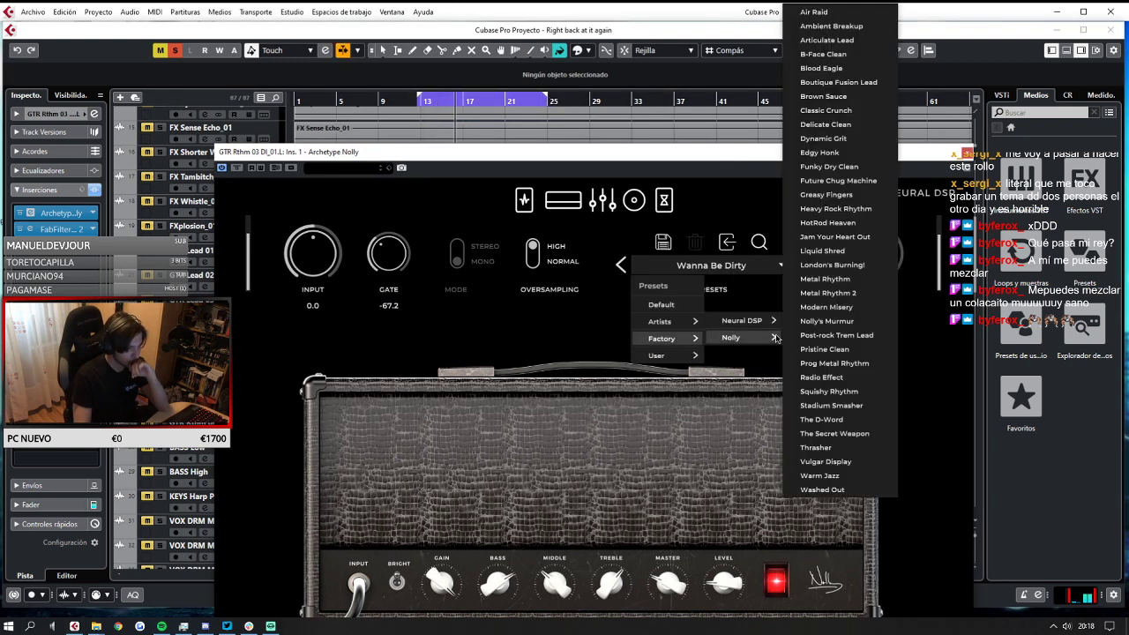
pyautogui.click(825, 279)
pyautogui.moveTo(755, 158); pyautogui.dragTo(763, 57)
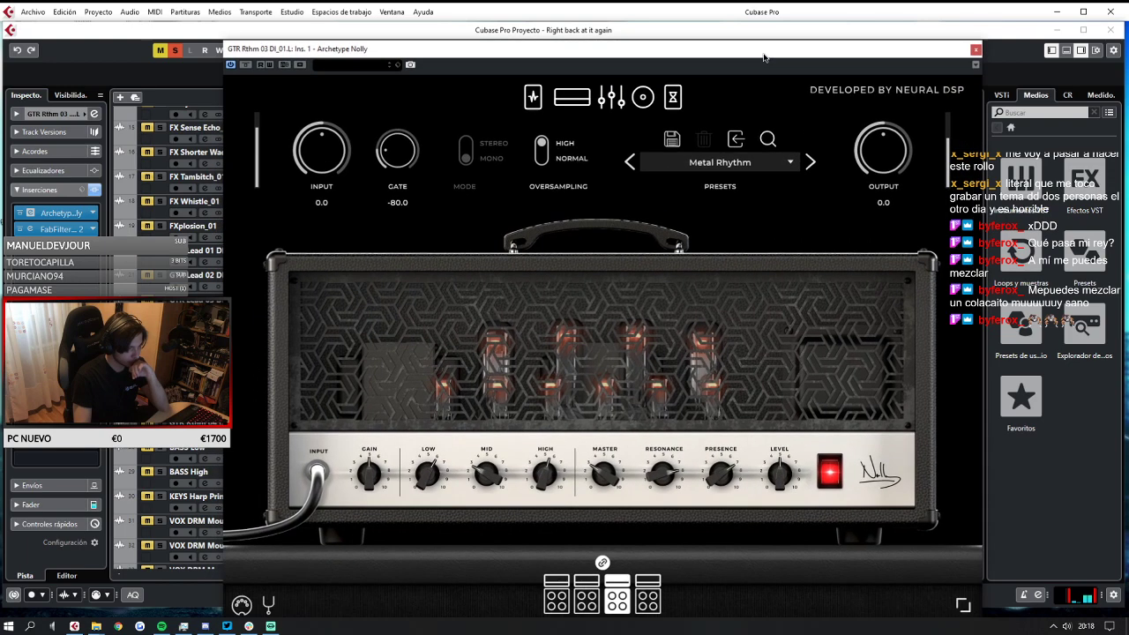
# Load the Nolly factory preset Modern Misery on GTR Rthm 03 DI_01.L, close the plug-in, and pan the track left.
pyautogui.click(744, 166)
pyautogui.moveTo(679, 236)
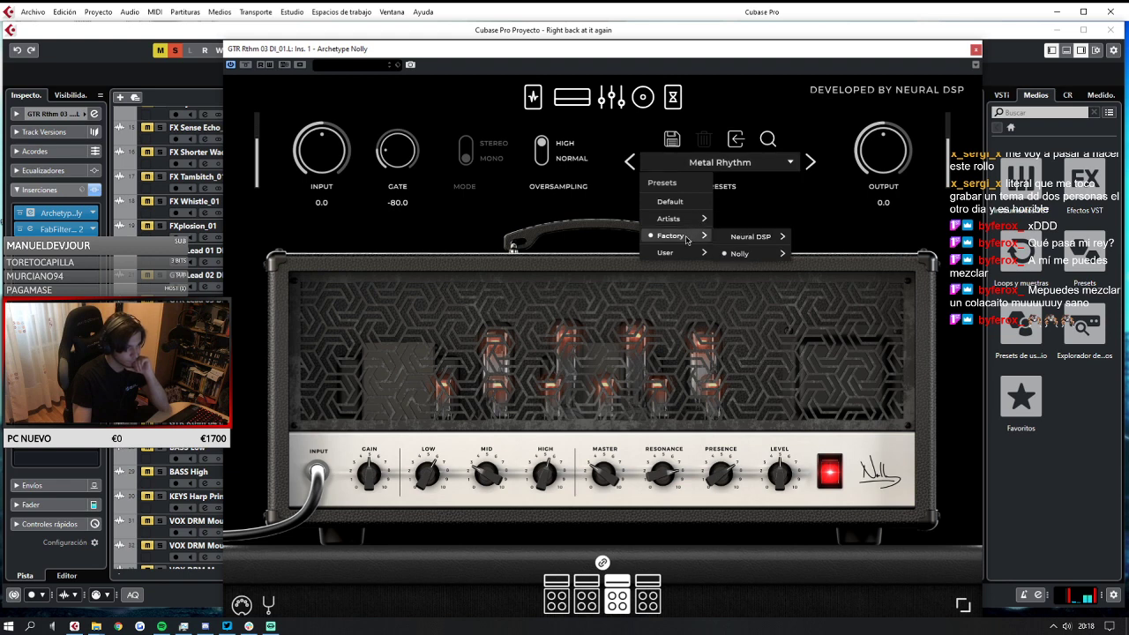
pyautogui.moveTo(740, 254)
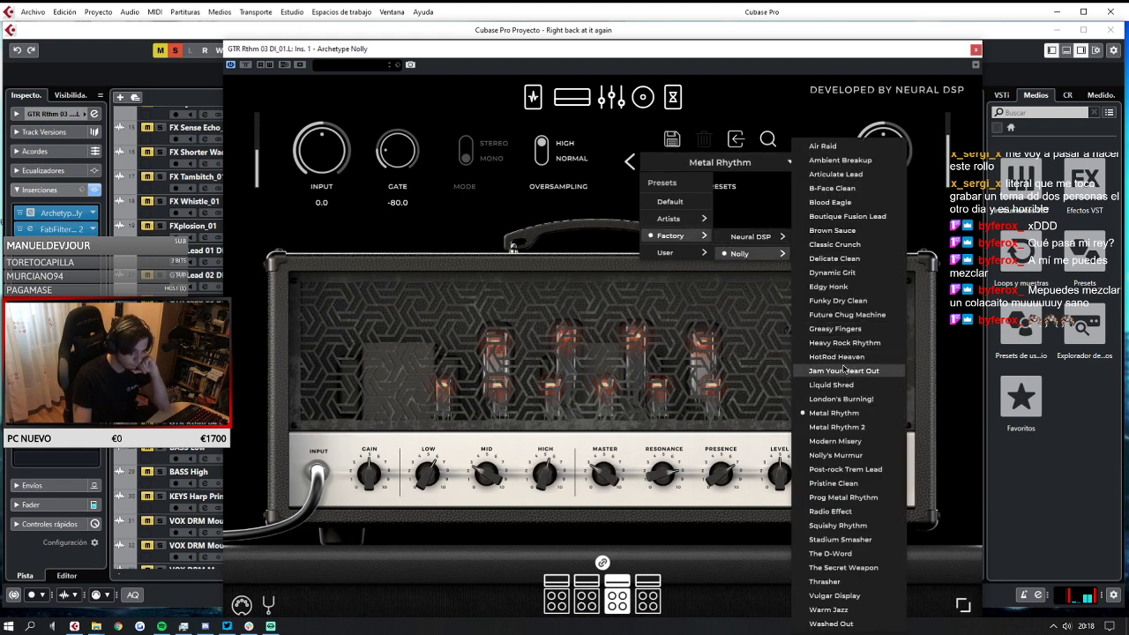
pyautogui.click(832, 442)
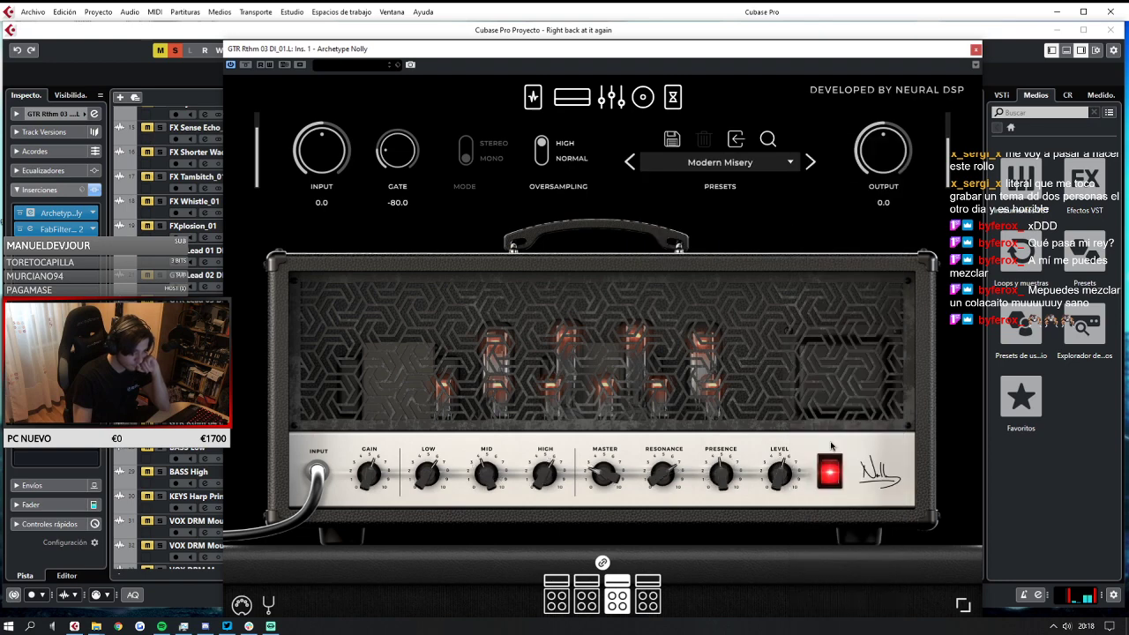
pyautogui.click(976, 49)
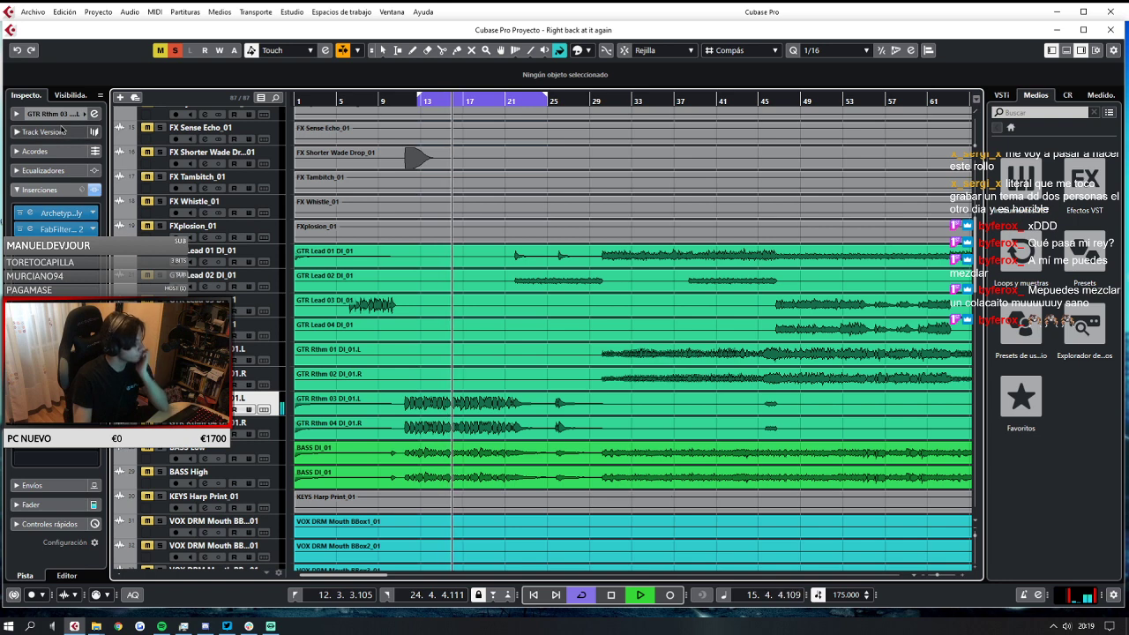
pyautogui.click(16, 114)
pyautogui.moveTo(71, 181); pyautogui.dragTo(64, 184)
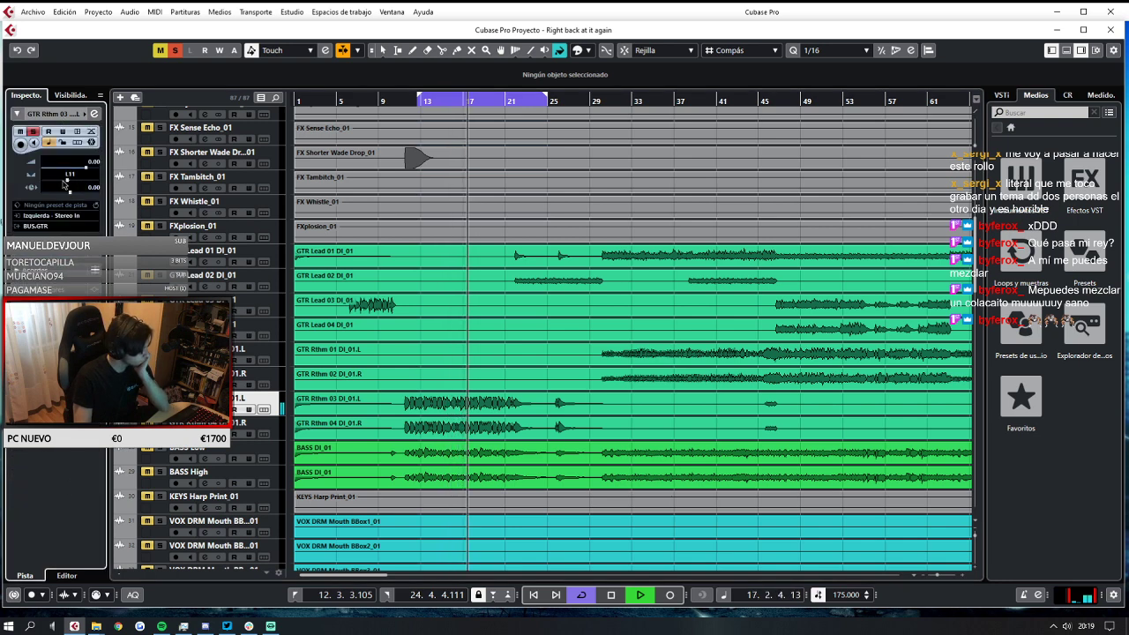
# Open the Archetype Nolly insert of GTR Rthm 04 DI_01.R and load the Nolly factory preset Modern Misery.
pyautogui.click(276, 431)
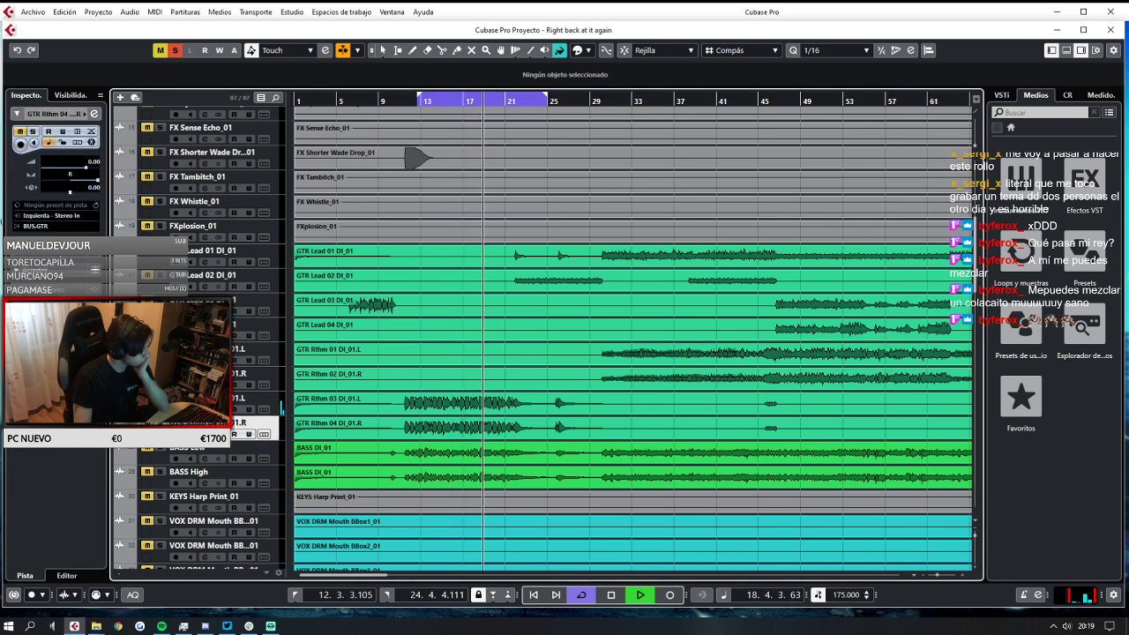
pyautogui.click(40, 308)
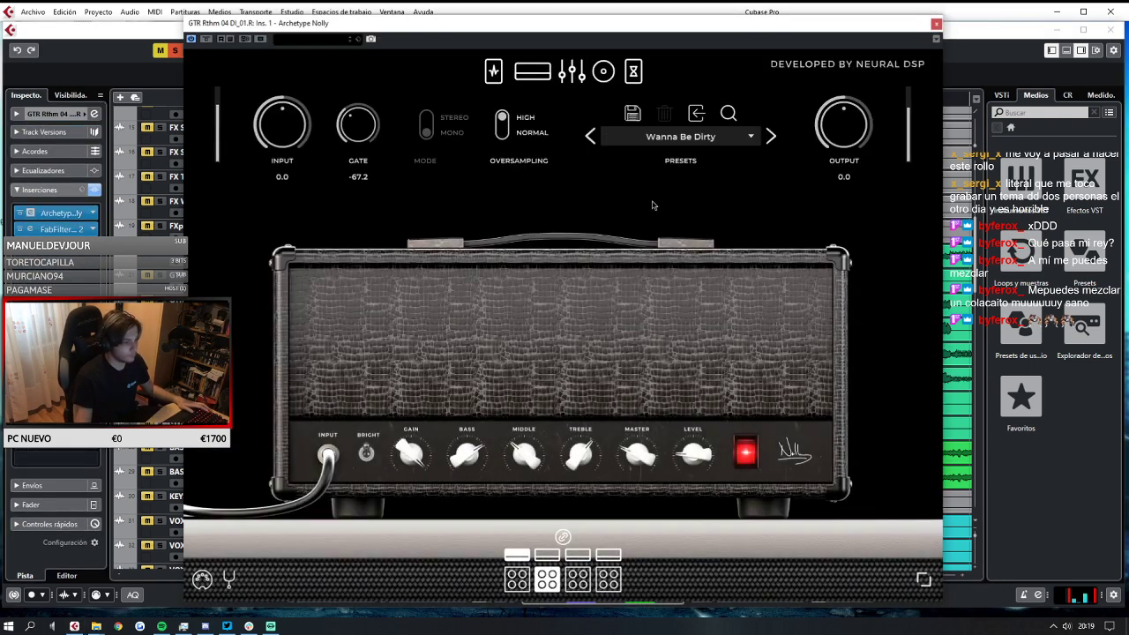
pyautogui.click(708, 138)
pyautogui.moveTo(653, 211)
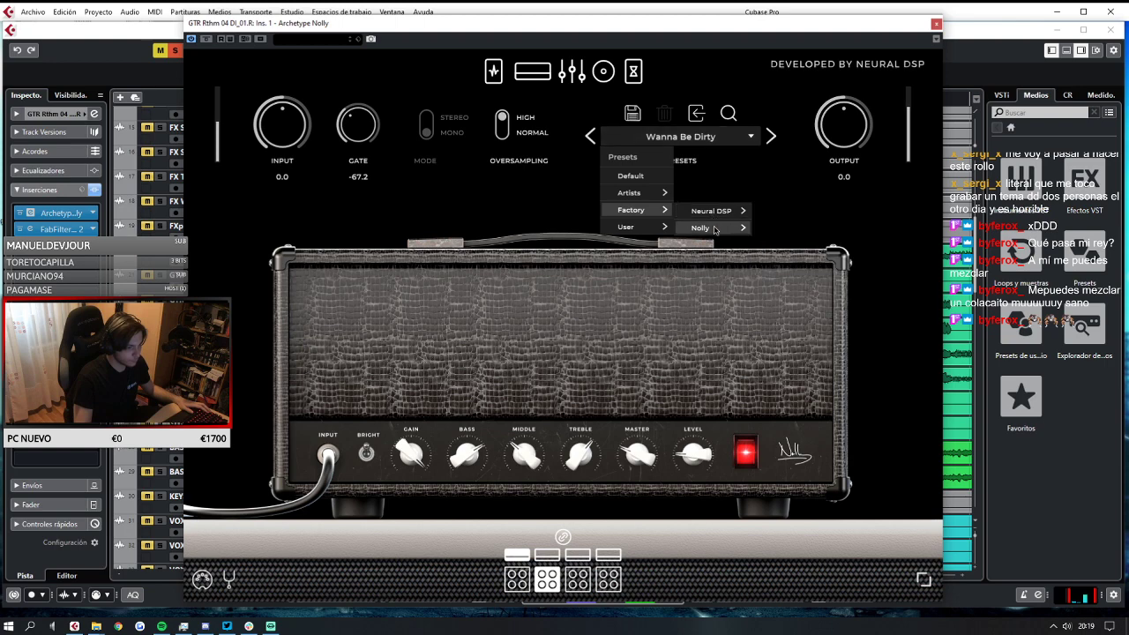
pyautogui.moveTo(710, 228)
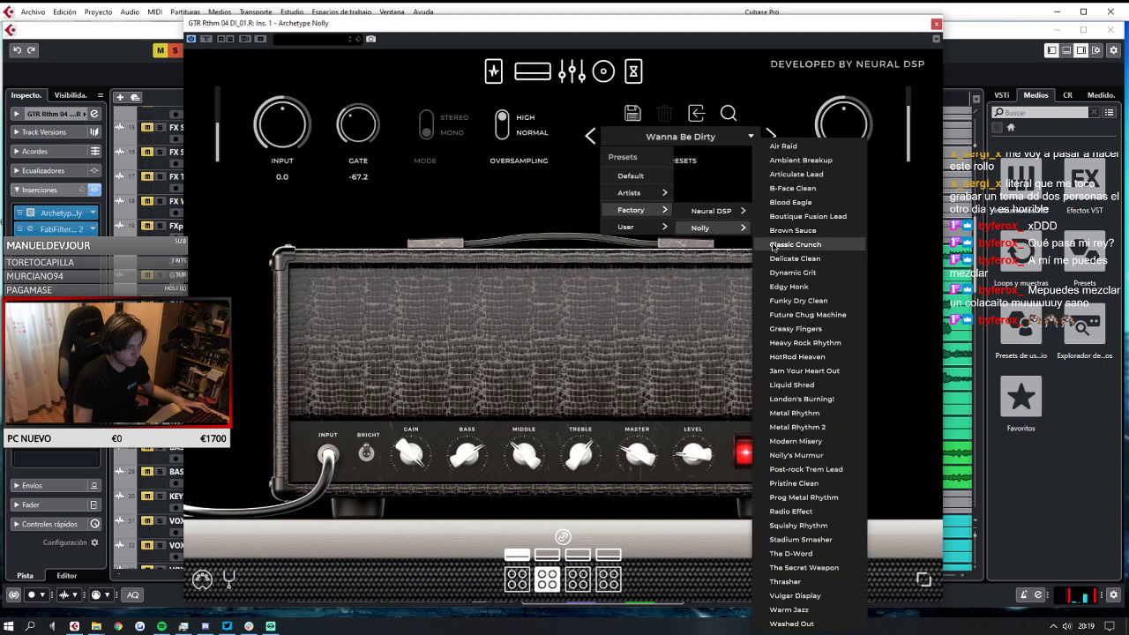
pyautogui.click(799, 441)
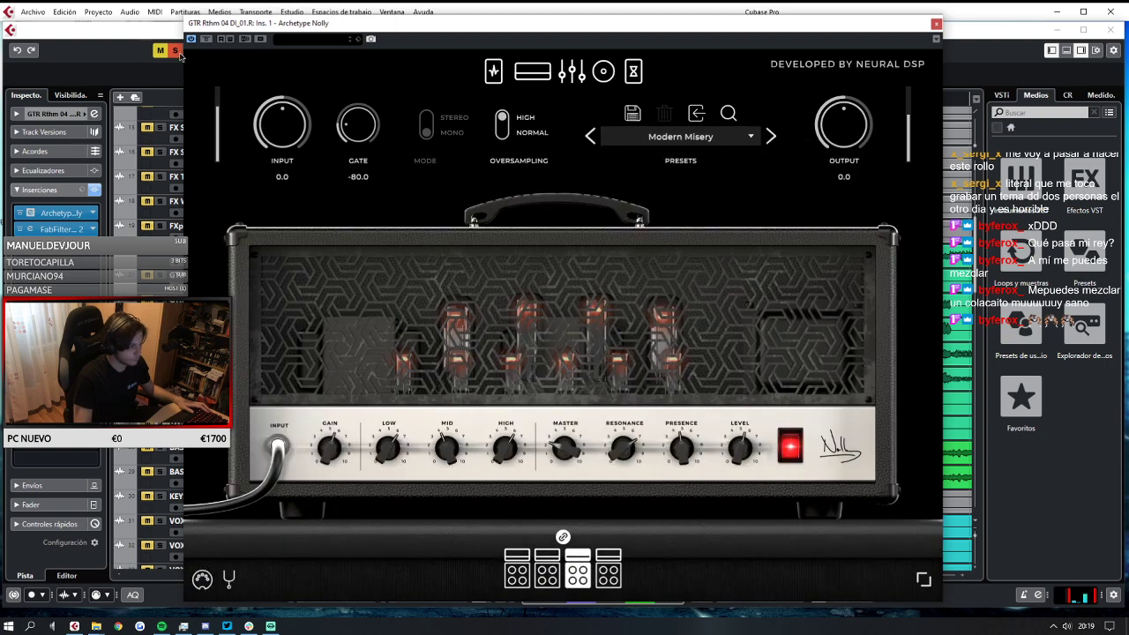
# Clear the solo, then raise the Archetype Nolly output to about 8.4 on GTR Rthm 04 and 9.2 on GTR Rthm 03.
pyautogui.click(176, 52)
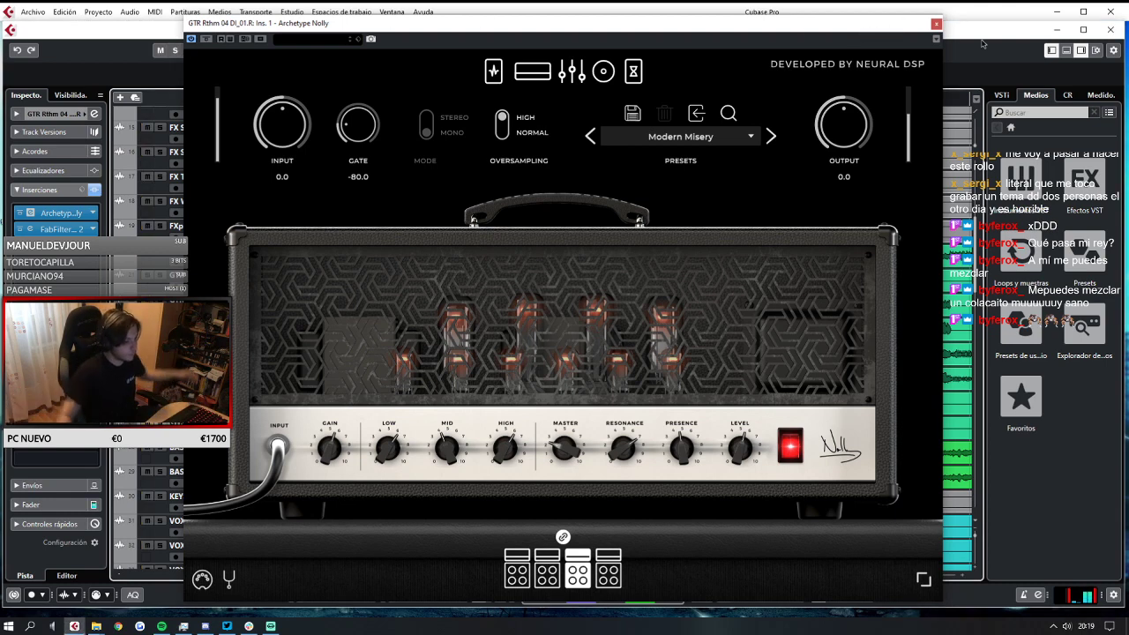
pyautogui.moveTo(849, 136); pyautogui.dragTo(843, 117)
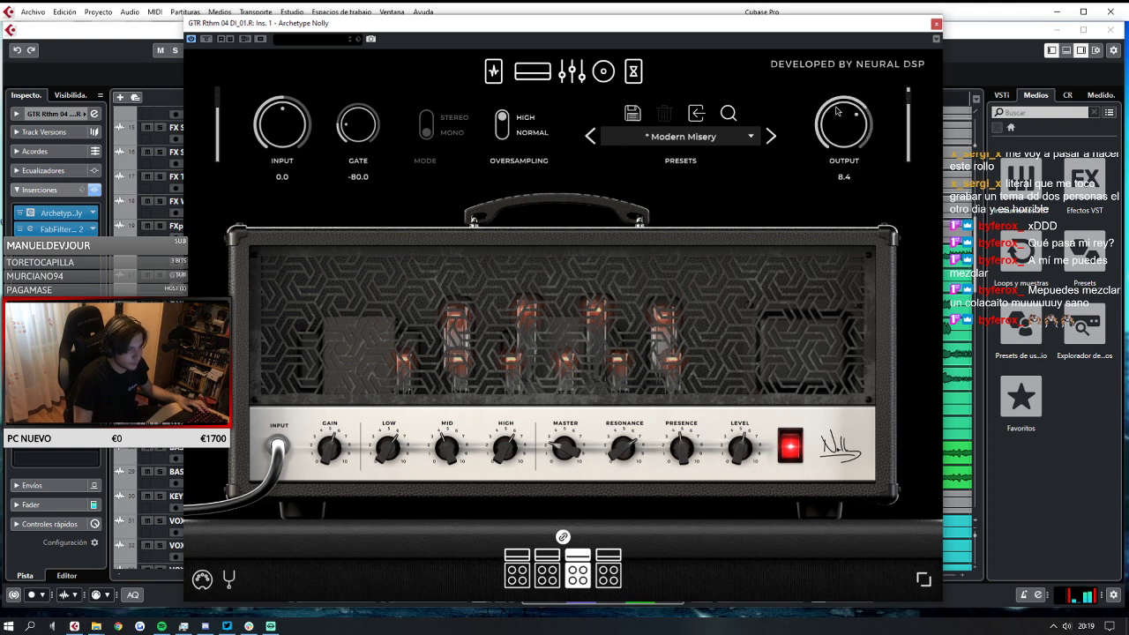
pyautogui.click(936, 23)
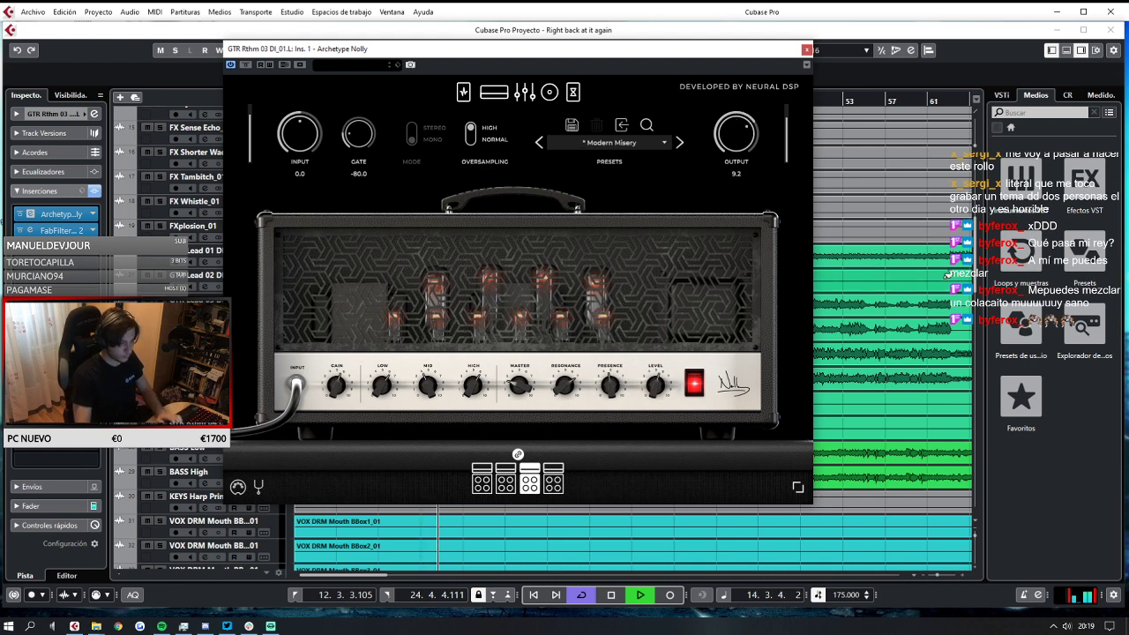
pyautogui.click(807, 50)
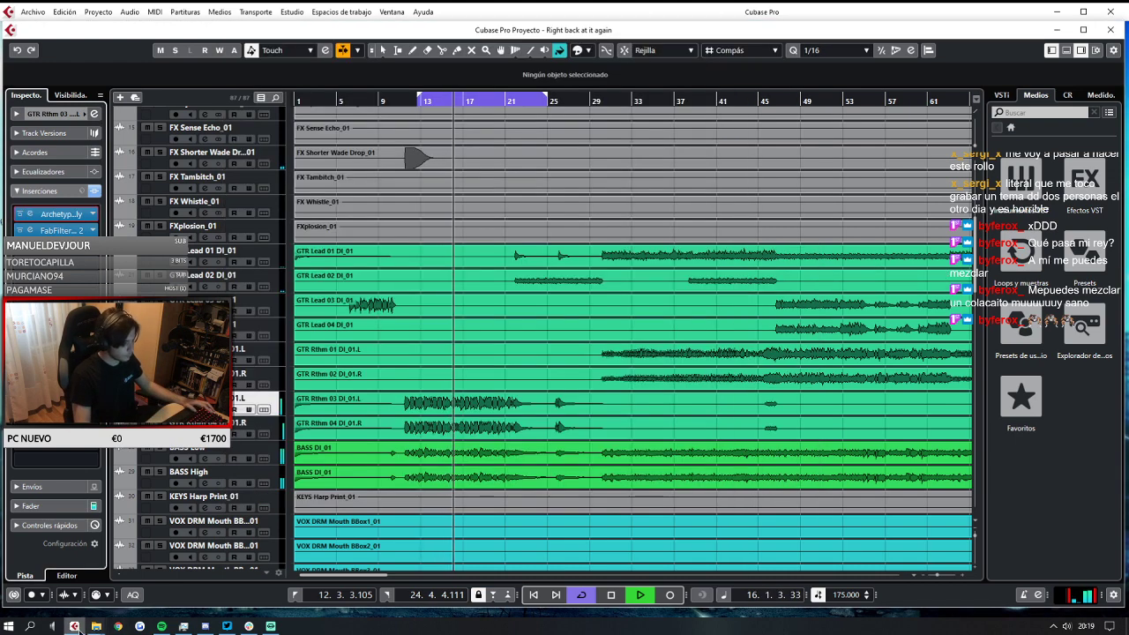
# In the MixConsole, solo BUS.GTR temporarily and lower BUS.BASS to about -4.97 dB and BUS.GTR to about 4.19 dB.
pyautogui.click(357, 12)
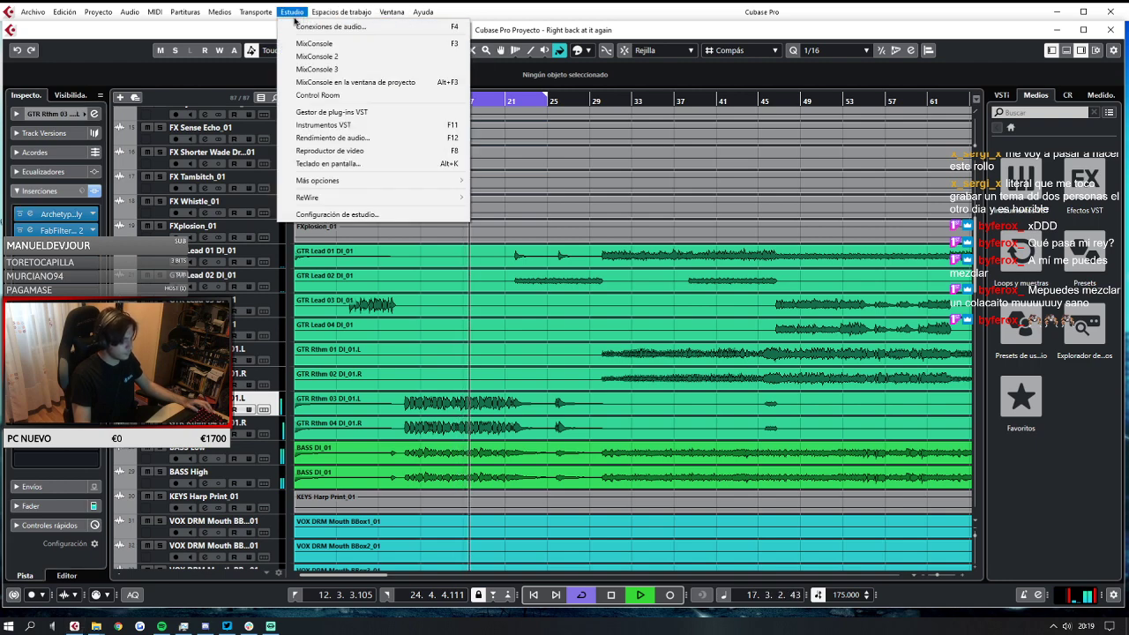
pyautogui.click(305, 43)
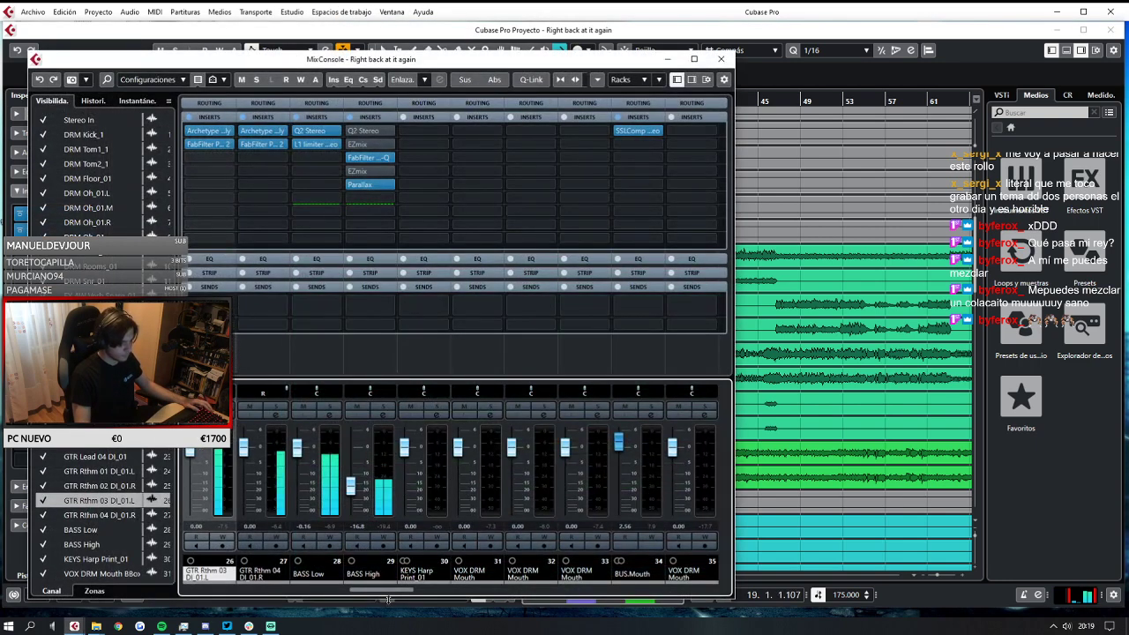
pyautogui.moveTo(385, 589); pyautogui.dragTo(723, 587)
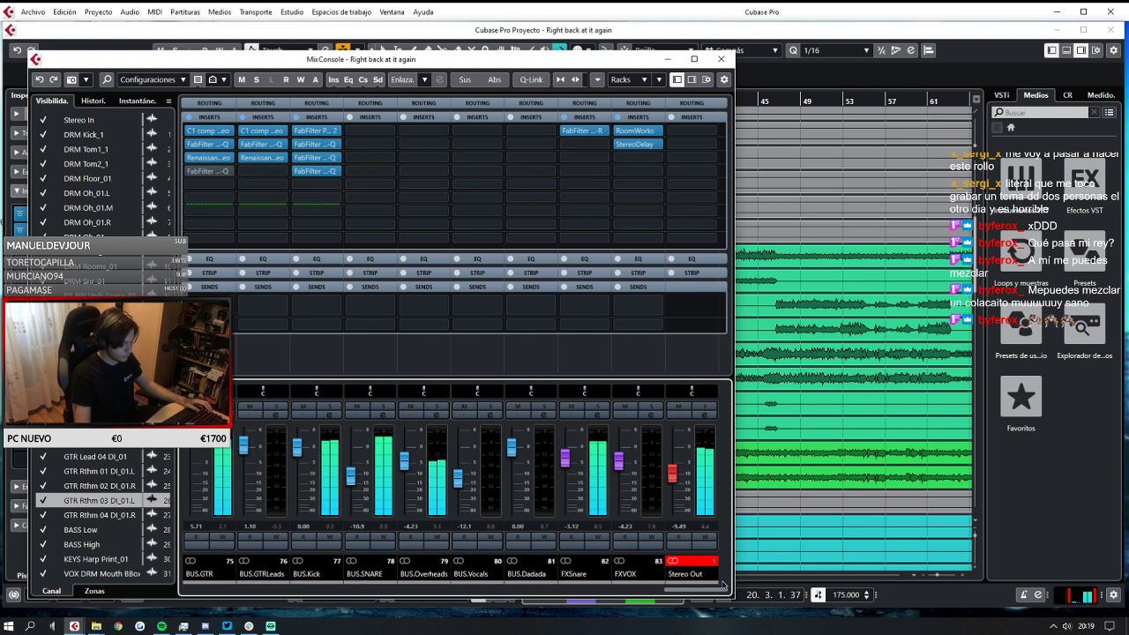
pyautogui.moveTo(697, 583); pyautogui.dragTo(690, 581)
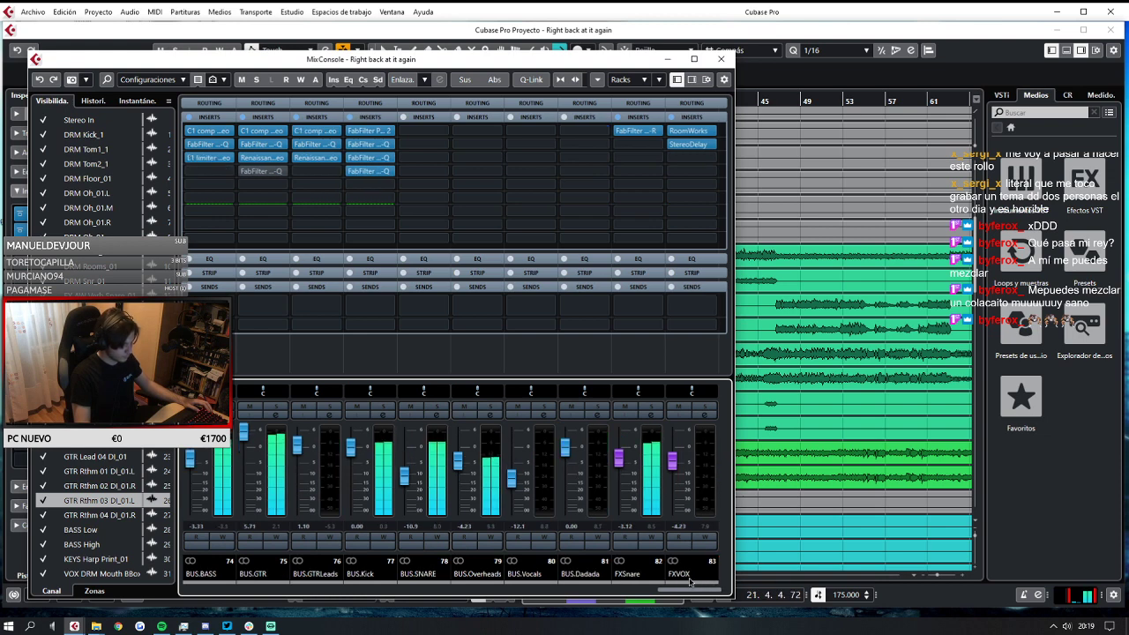
pyautogui.click(274, 408)
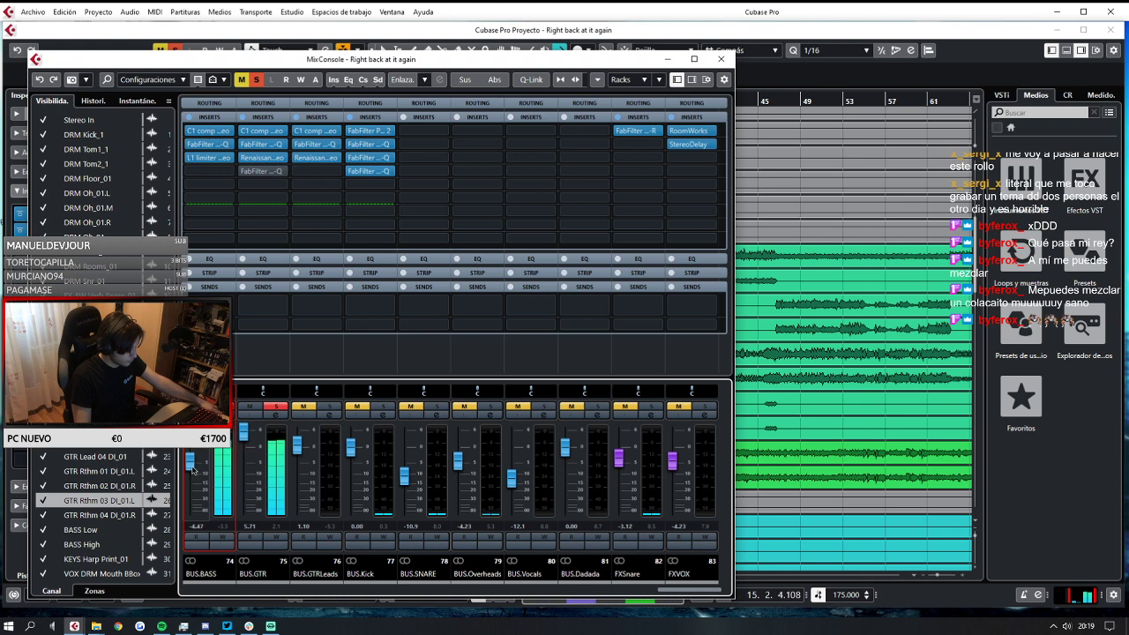
pyautogui.click(255, 79)
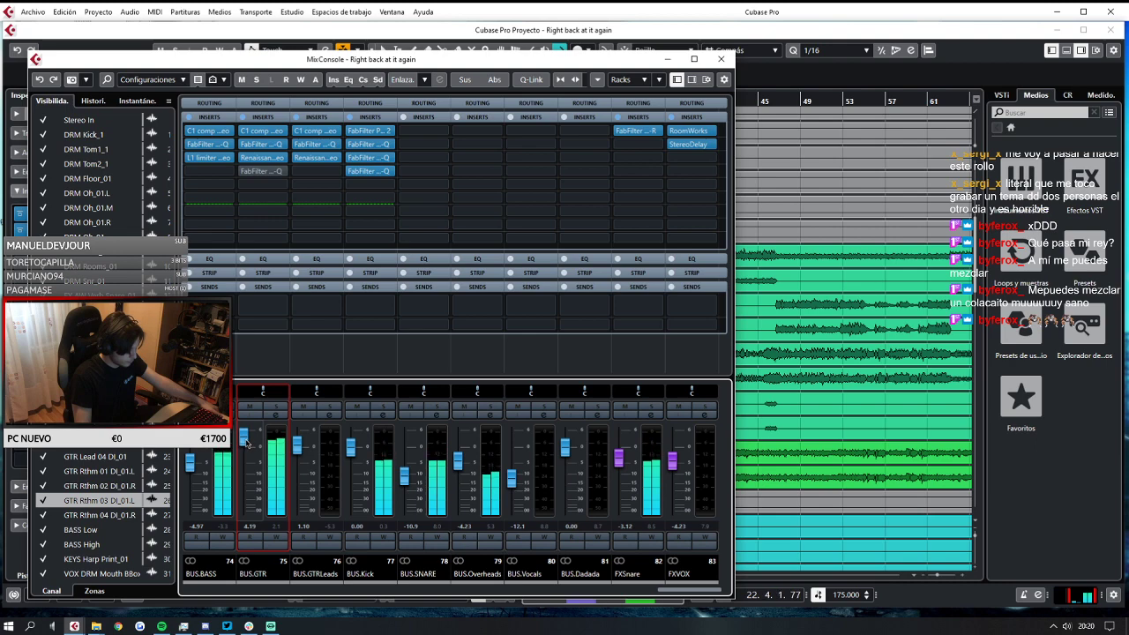
# Uncover the project window, replay the looped section from its start, stop playback, and turn off looping.
pyautogui.moveTo(407, 61); pyautogui.dragTo(645, 352)
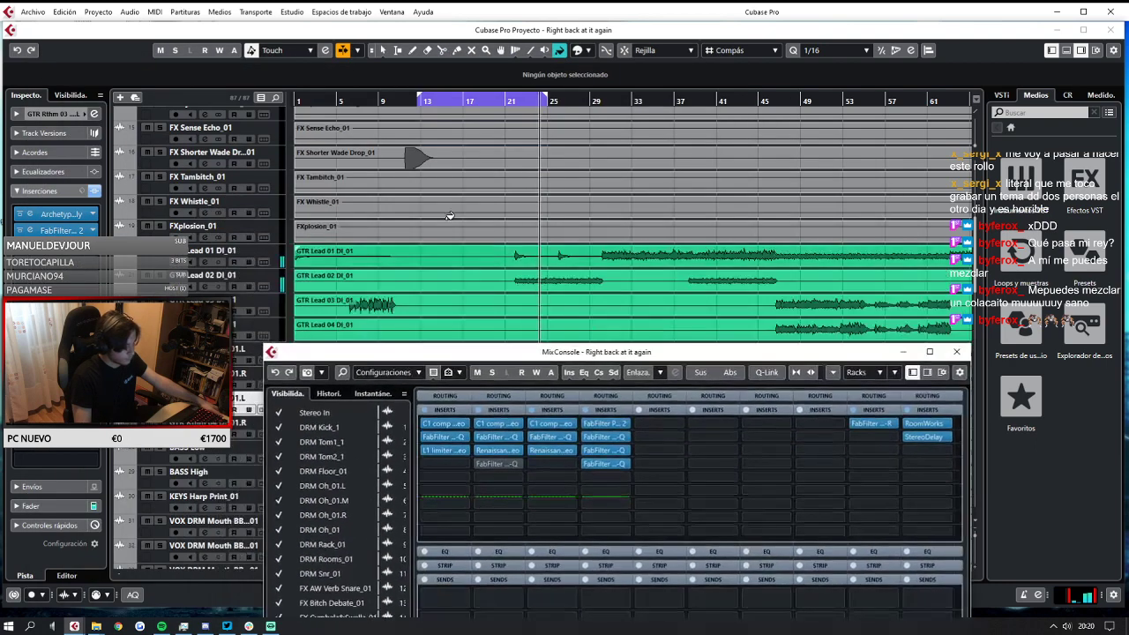
pyautogui.click(413, 98)
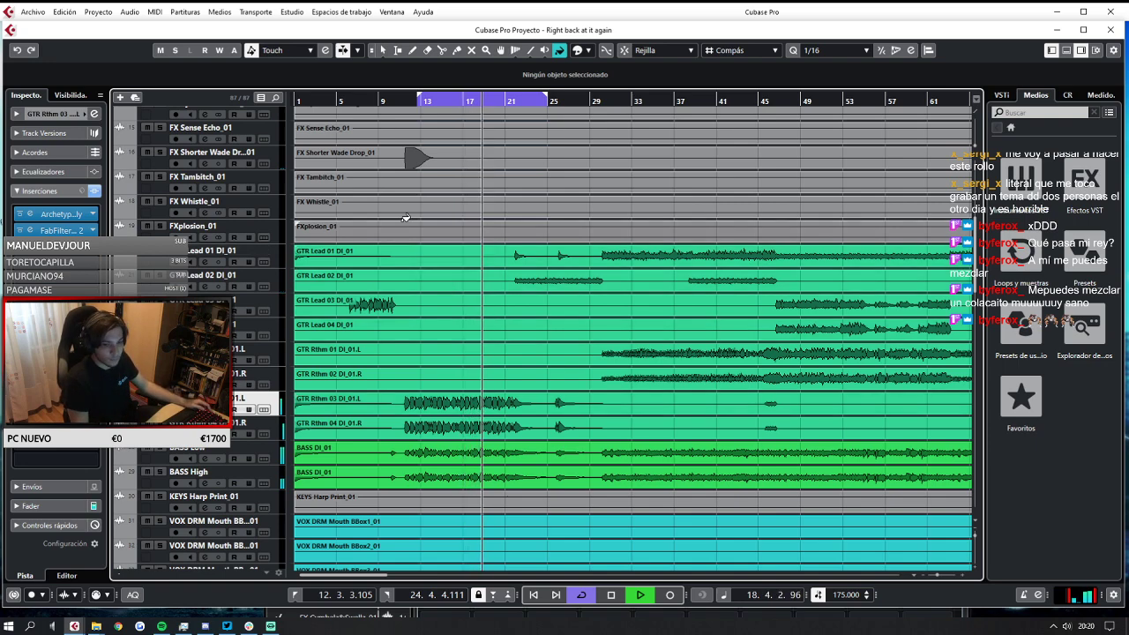
pyautogui.scroll(-5, 701, 248)
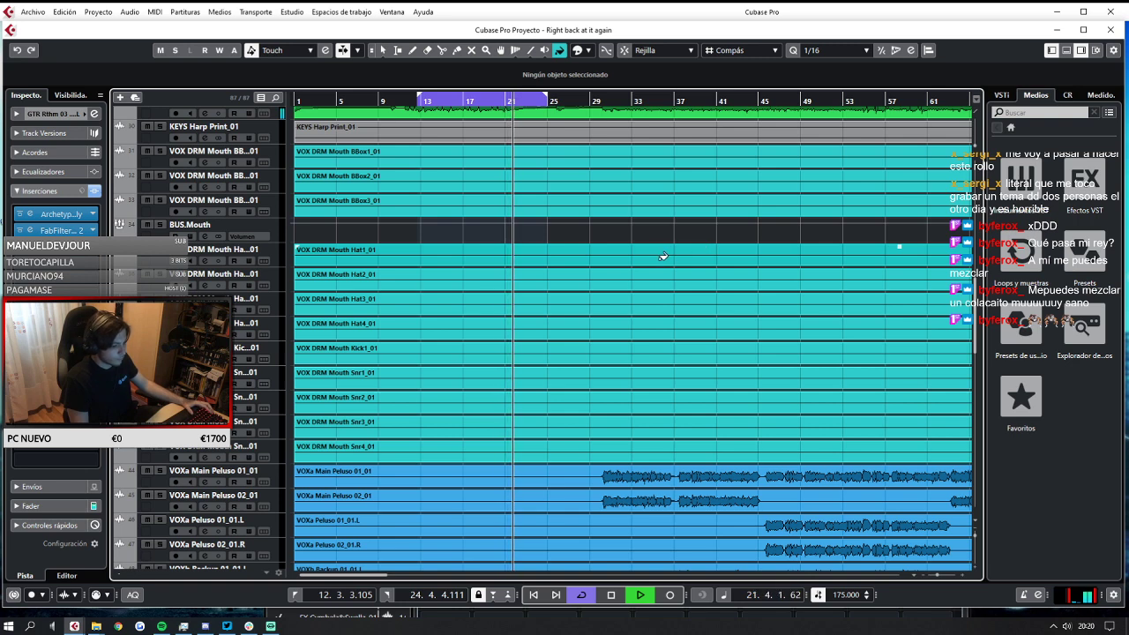
pyautogui.press('space')
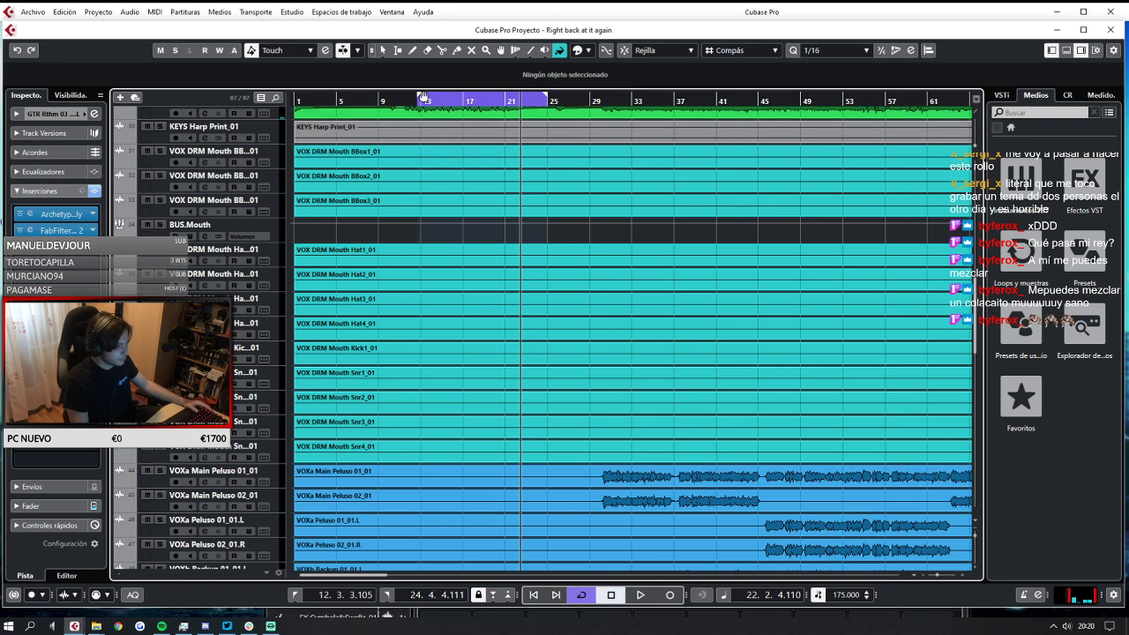
pyautogui.click(581, 594)
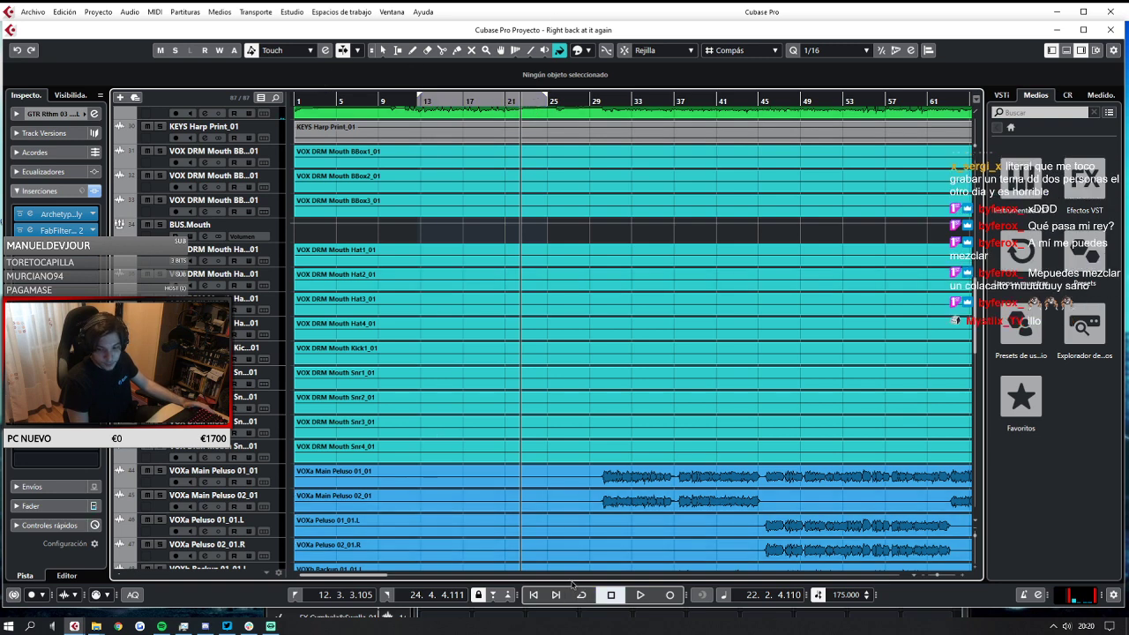
# Play on past the loop range with the guitar and bass tracks in view, and stop at about bar 34.
pyautogui.press('space')
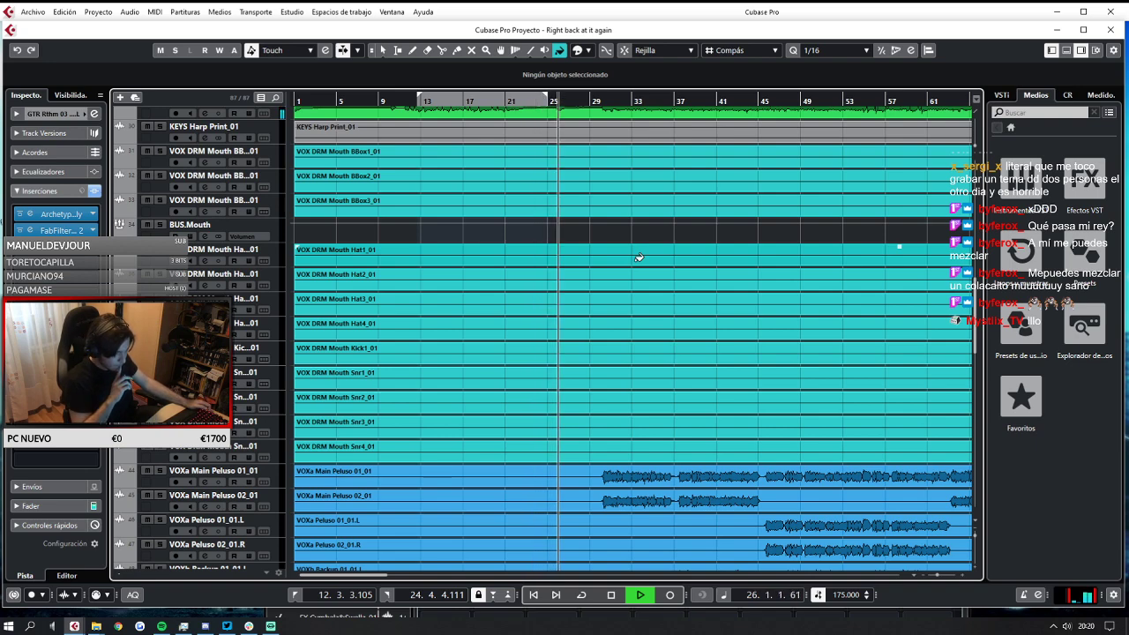
pyautogui.scroll(4, 598, 203)
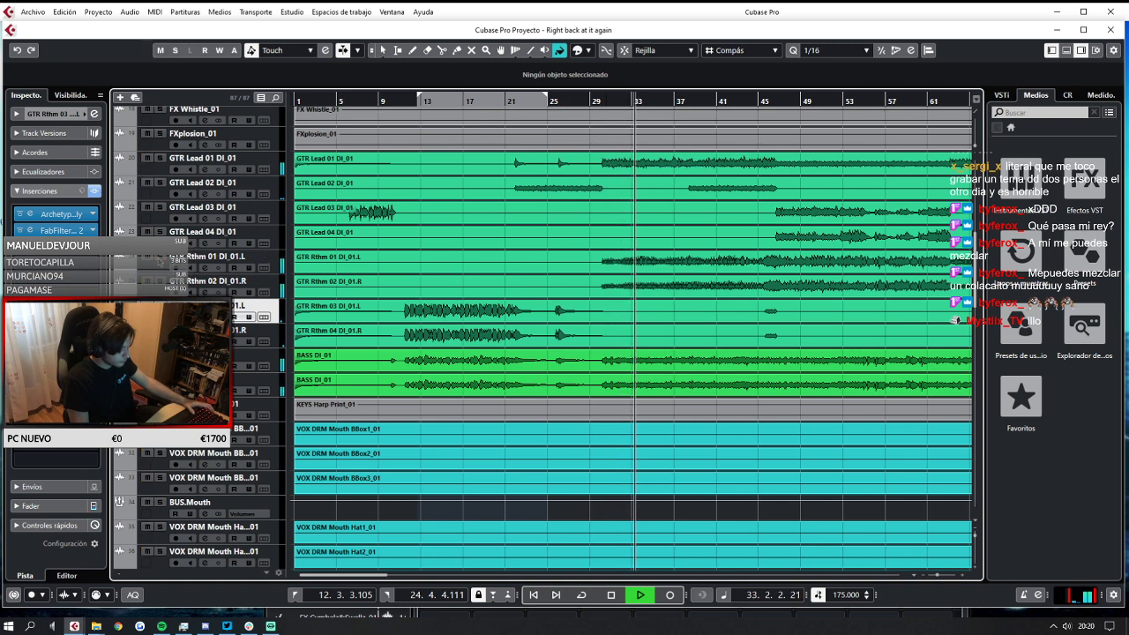
pyautogui.press('space')
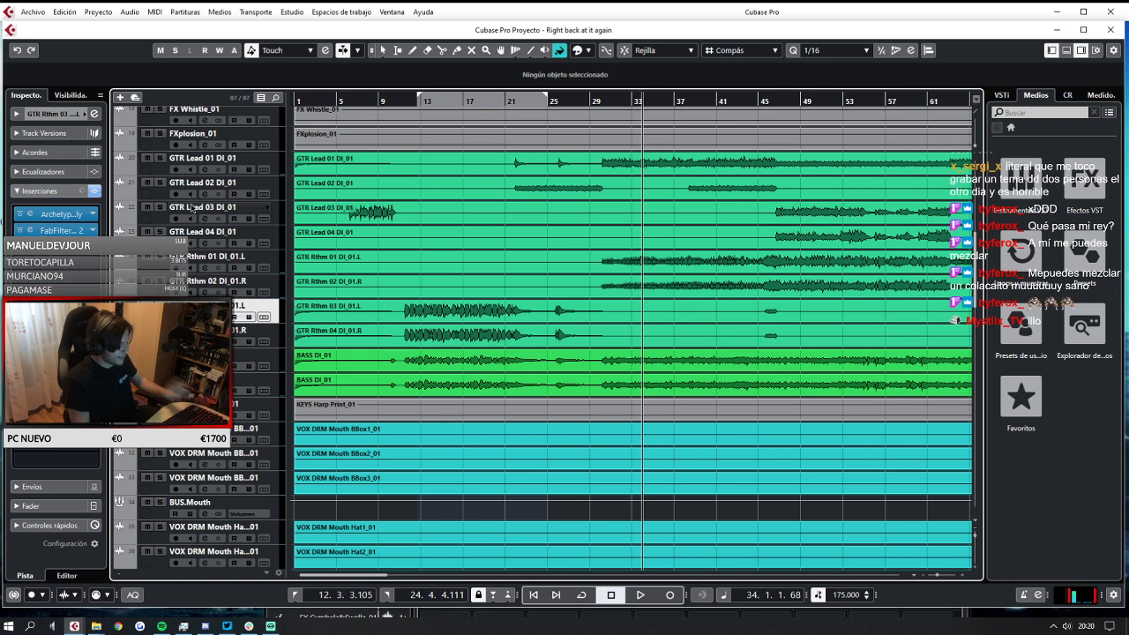
# Load the Nolly factory preset Modern Misery in Archetype Nolly on GTR Rthm 01, adjust its output level and close the plug-in.
pyautogui.click(163, 269)
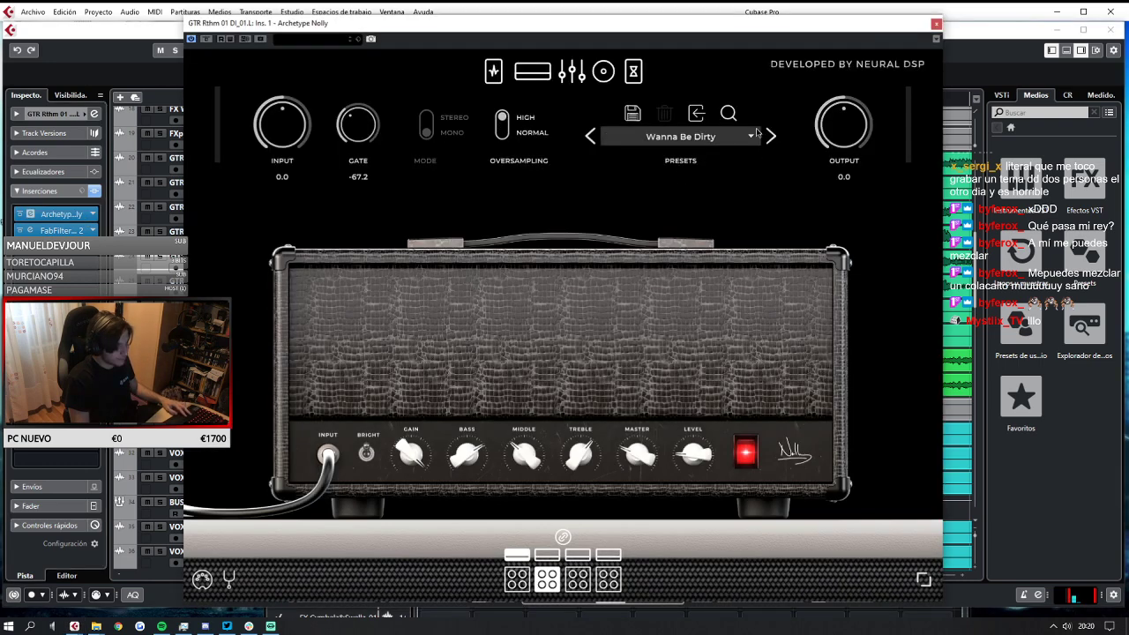
pyautogui.click(743, 135)
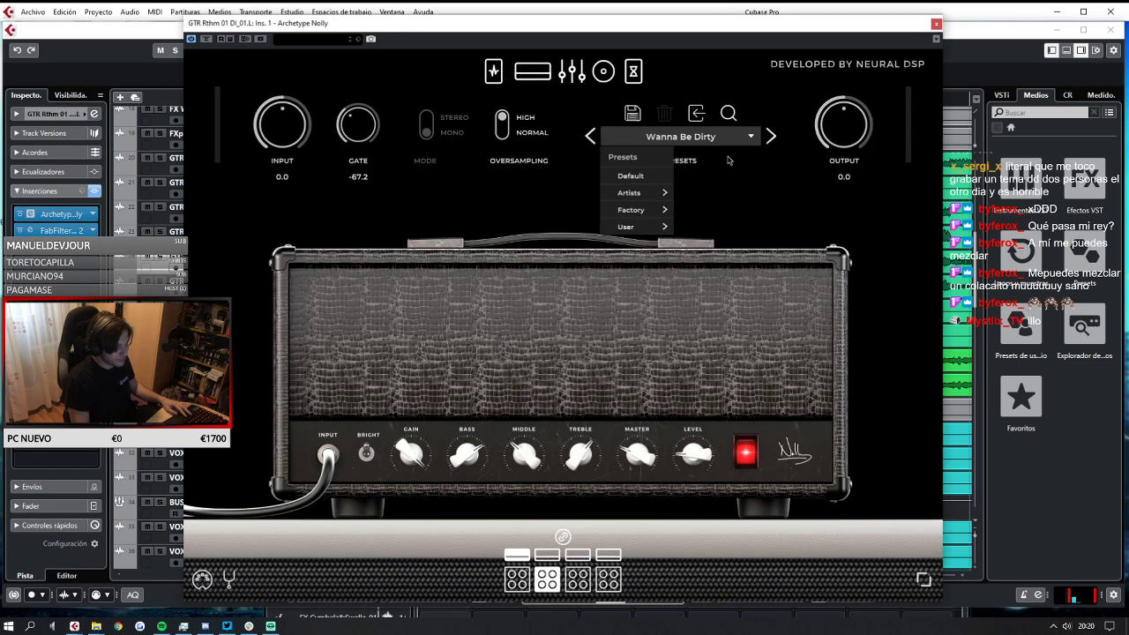
pyautogui.moveTo(657, 210)
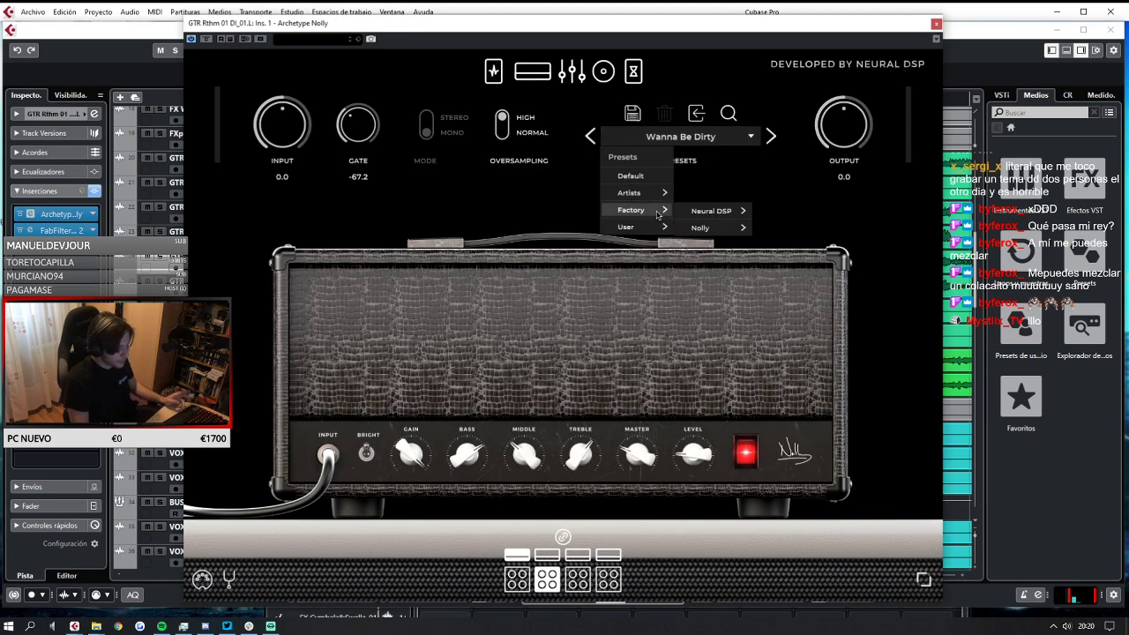
pyautogui.moveTo(694, 216)
pyautogui.moveTo(721, 231)
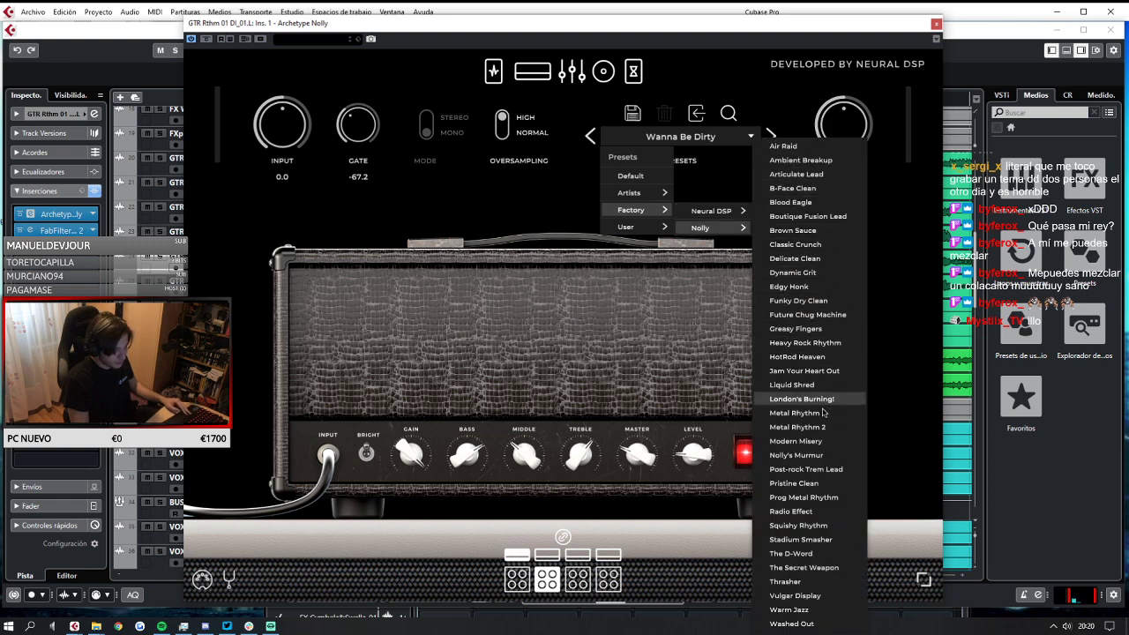
pyautogui.click(821, 441)
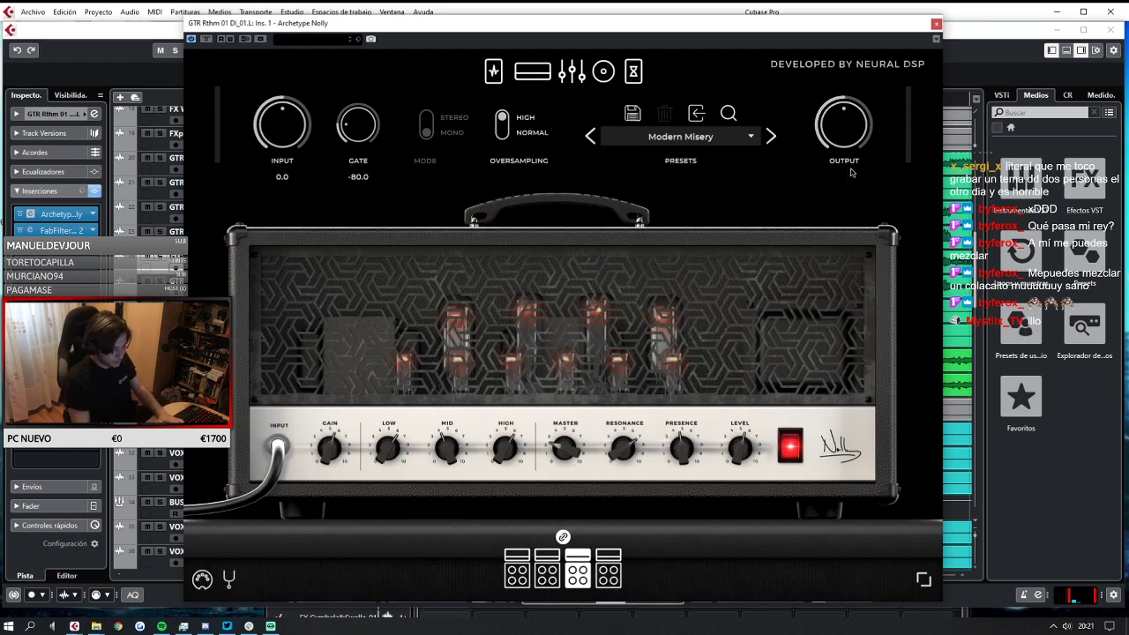
pyautogui.click(935, 24)
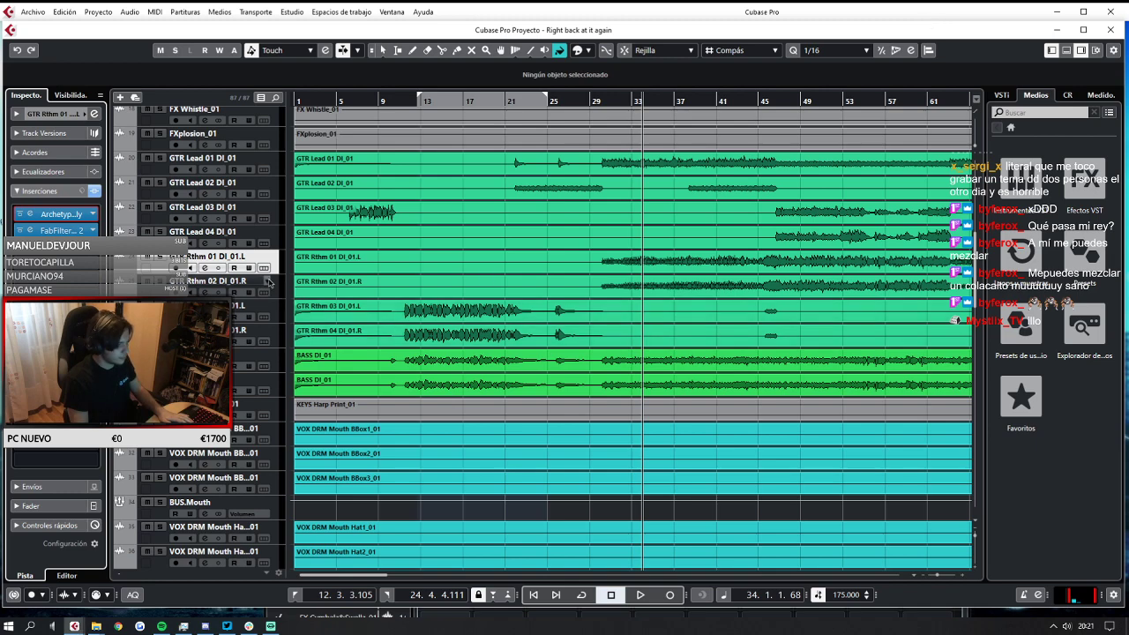
# Load the Modern Misery preset in Archetype Nolly on GTR Rthm 02 with the output at 8.3, then close the plug-in.
pyautogui.click(273, 285)
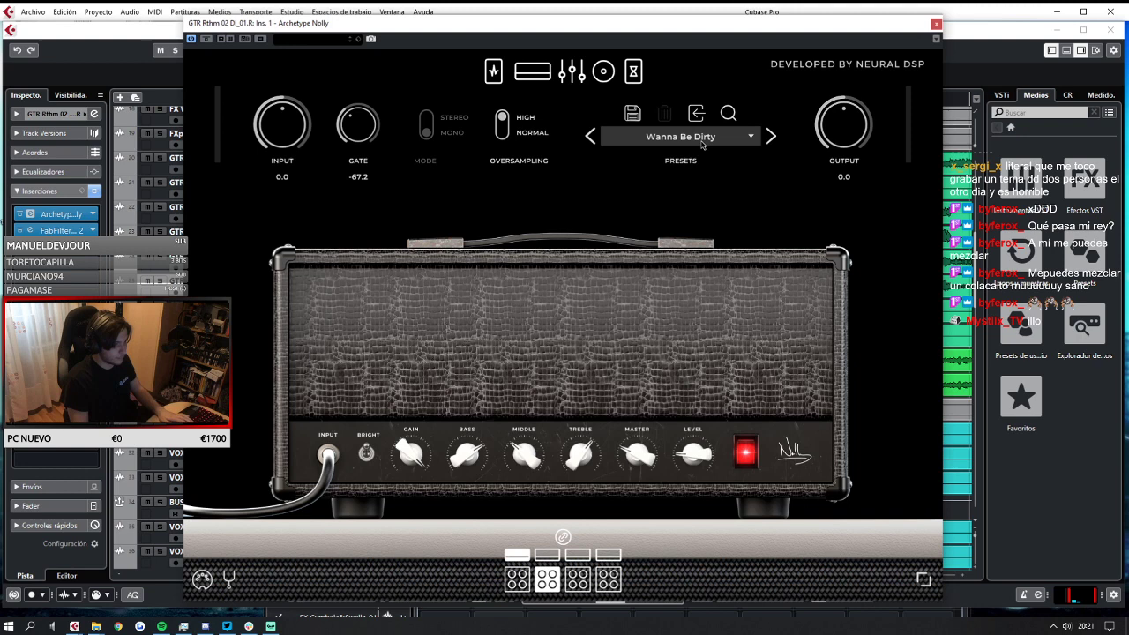
pyautogui.click(701, 138)
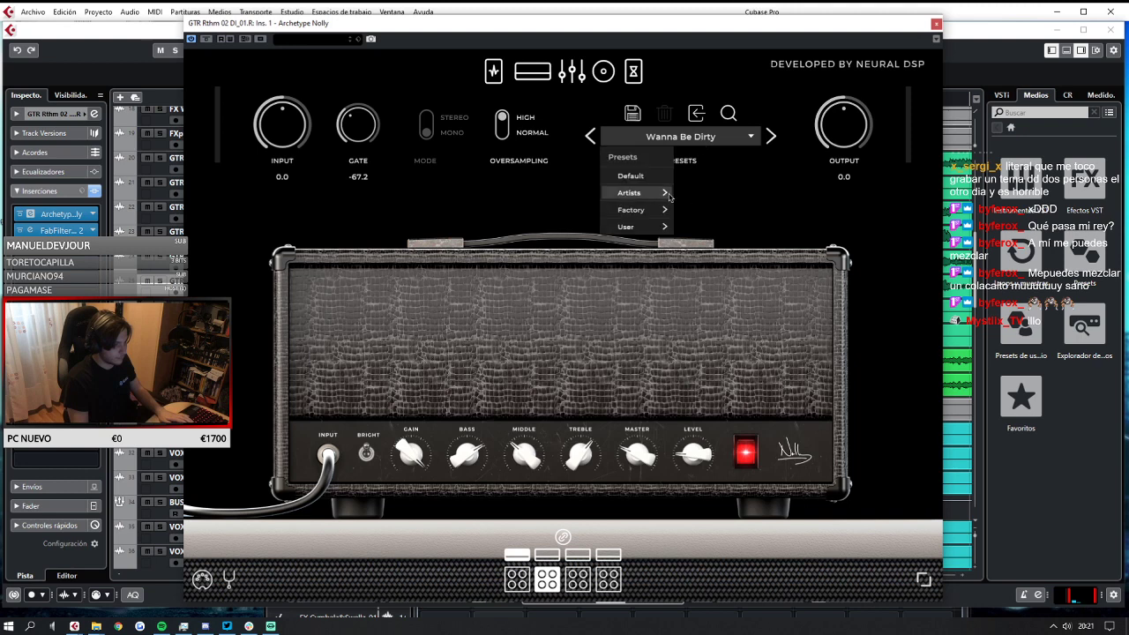
pyautogui.moveTo(661, 210)
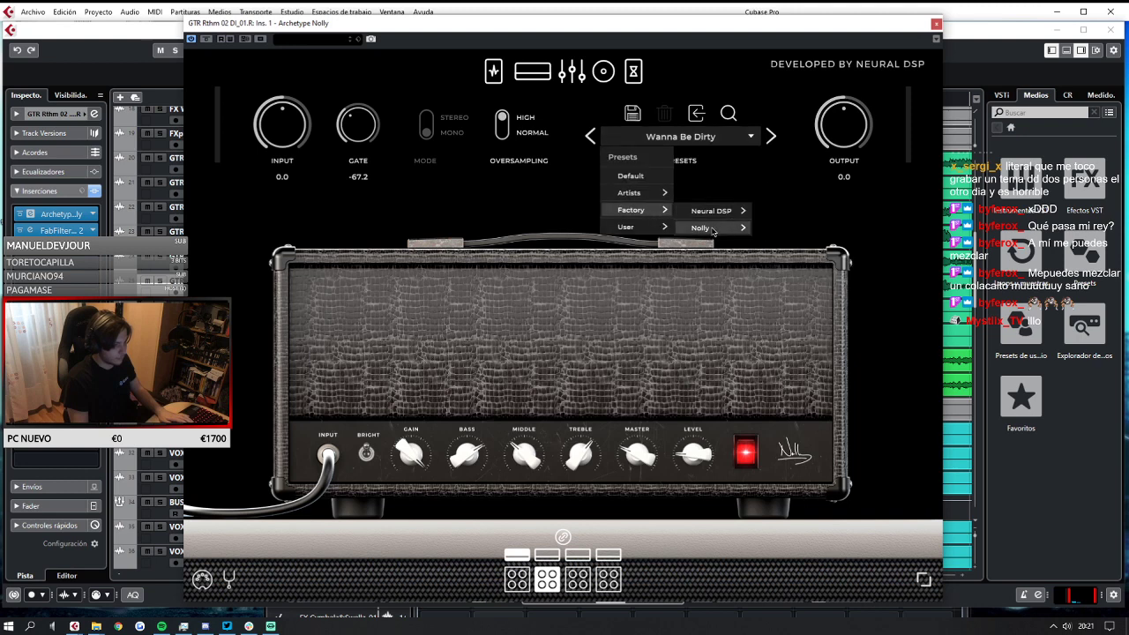
pyautogui.moveTo(713, 230)
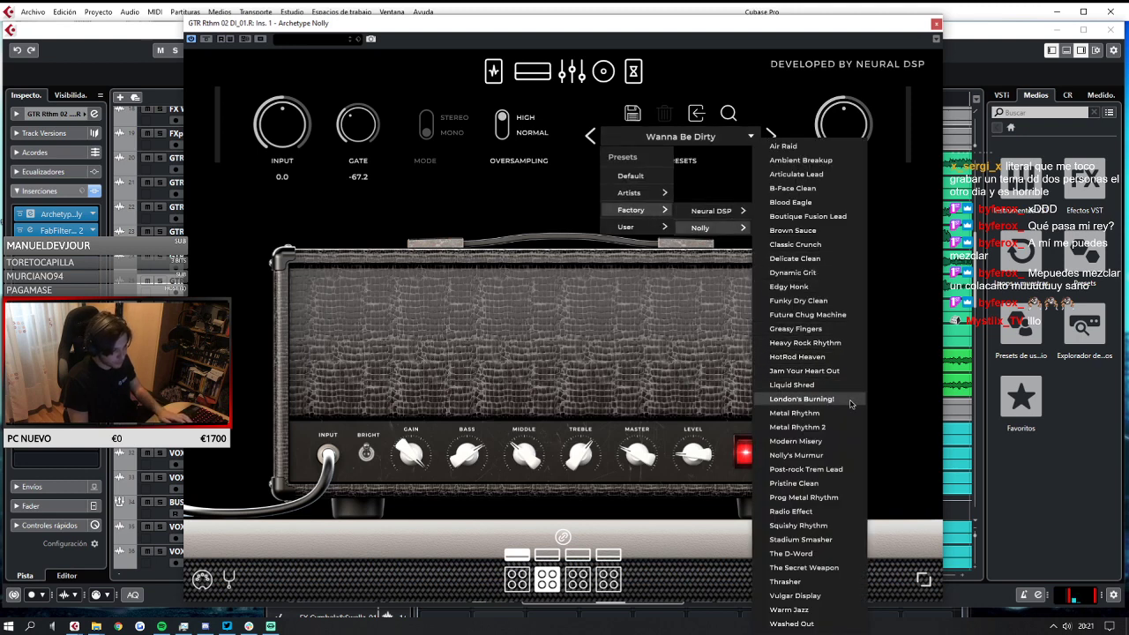
pyautogui.click(838, 441)
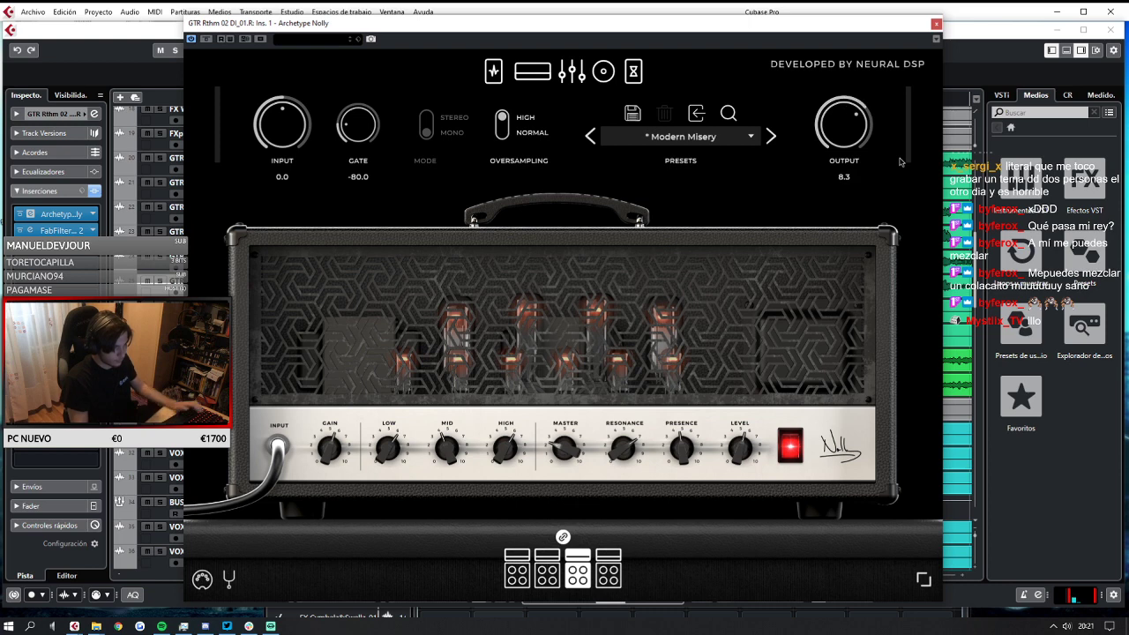
pyautogui.click(936, 25)
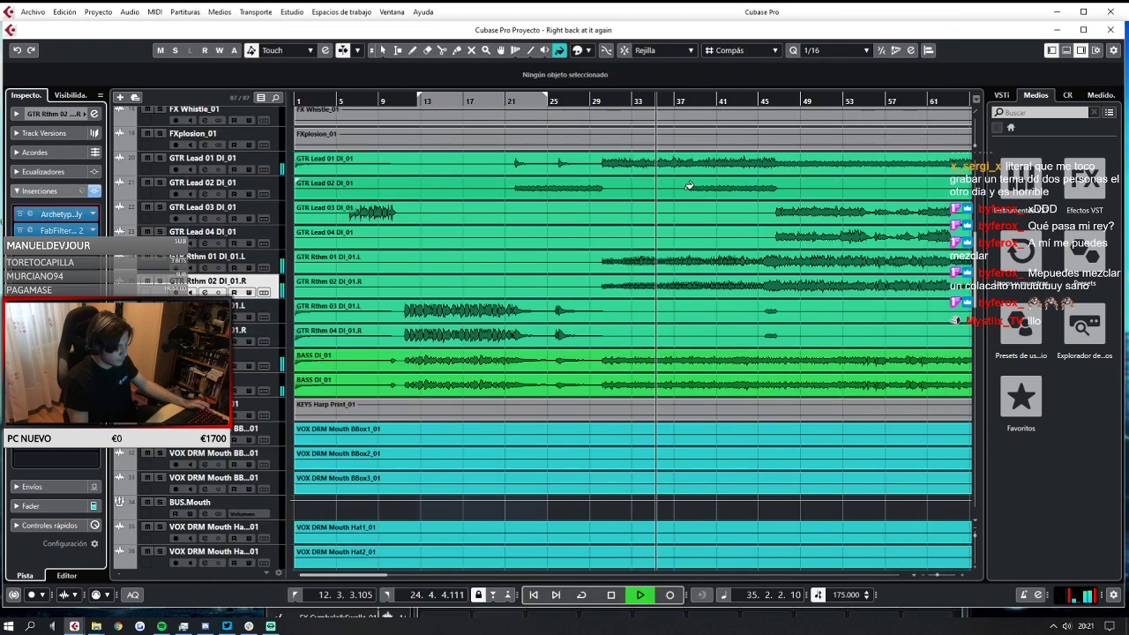
# During playback, solo GTR Lead 01 and GTR Lead 02 briefly, then clear the solos and show more of the timeline.
pyautogui.click(159, 158)
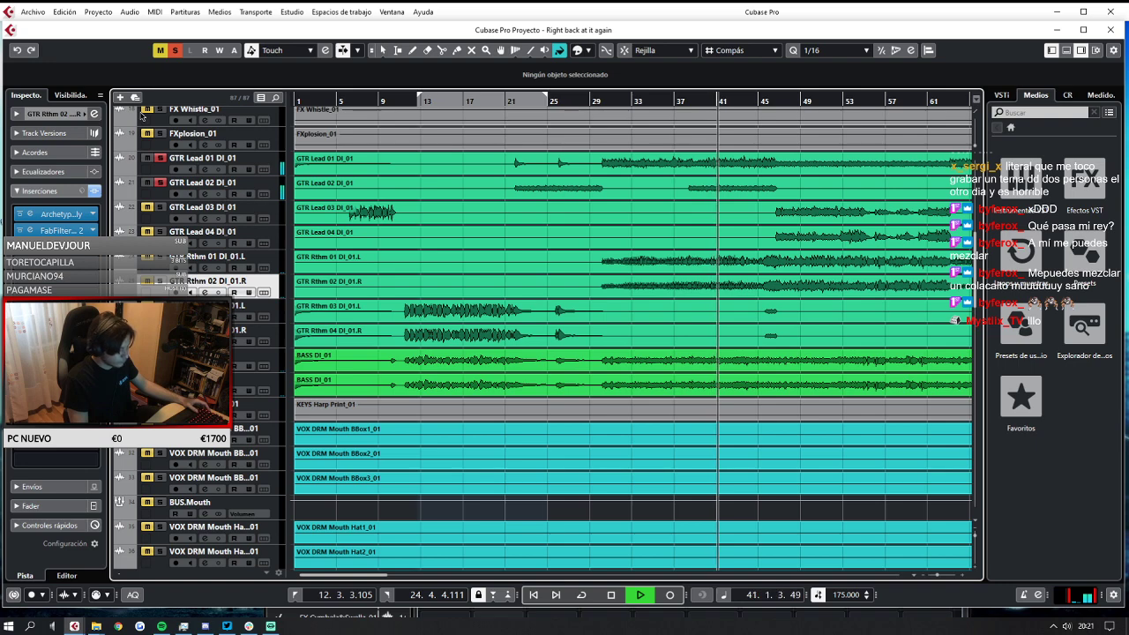
pyautogui.click(175, 50)
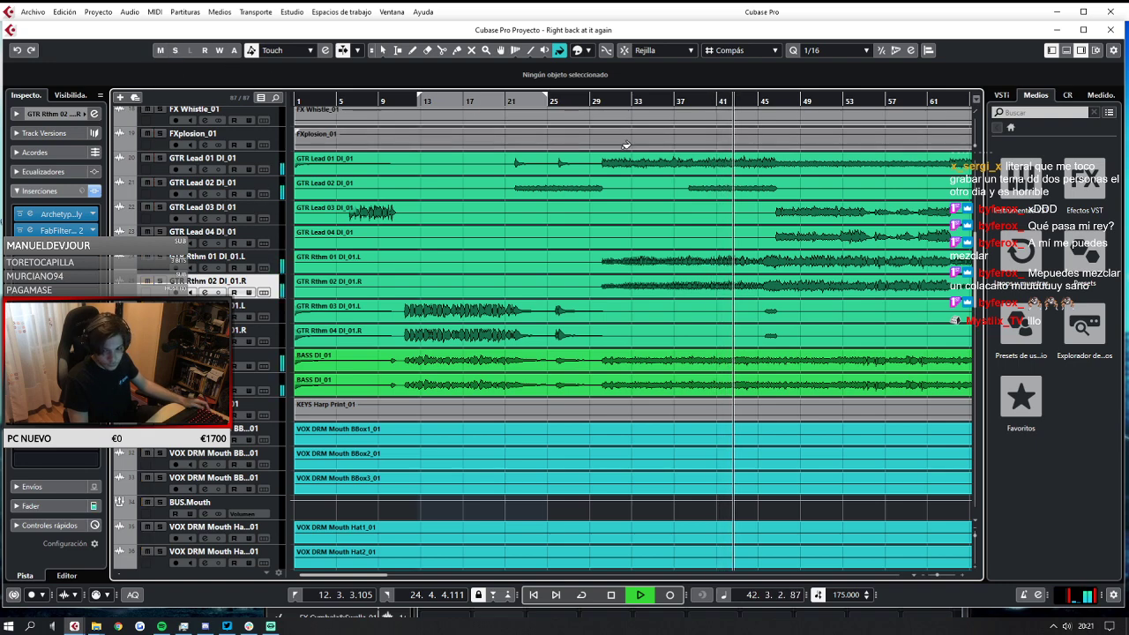
pyautogui.press('g')
pyautogui.press('g')
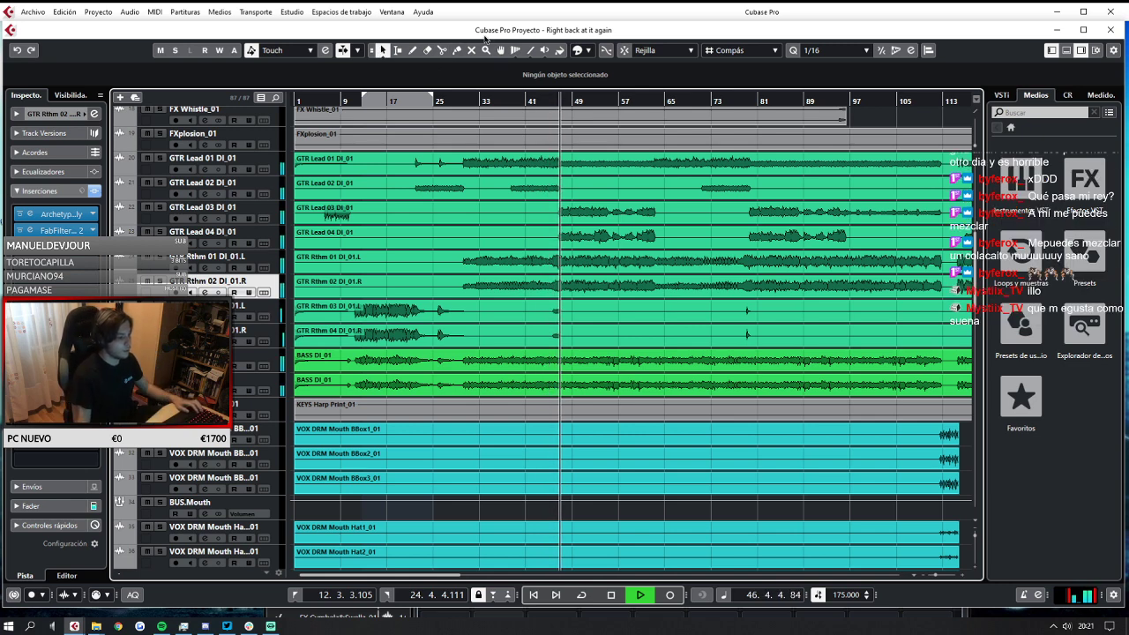
# Solo GTR Lead 03, load the Modern Misery preset in its Archetype Nolly with the output at 8.3, and close the plug-in.
pyautogui.click(161, 206)
pyautogui.click(162, 219)
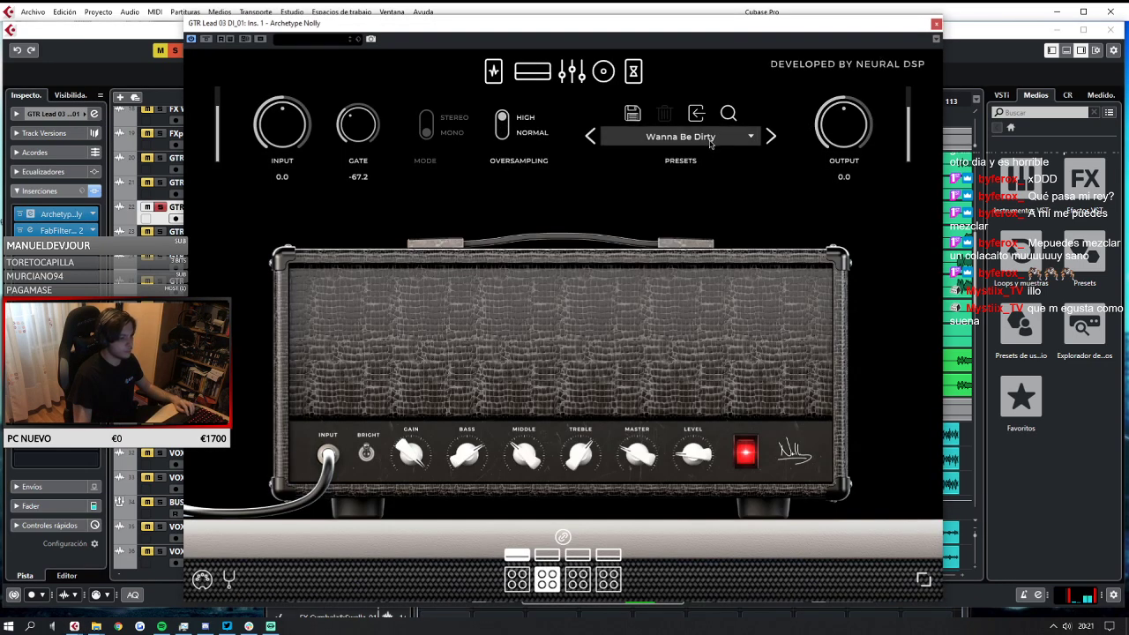
pyautogui.click(709, 141)
pyautogui.moveTo(654, 210)
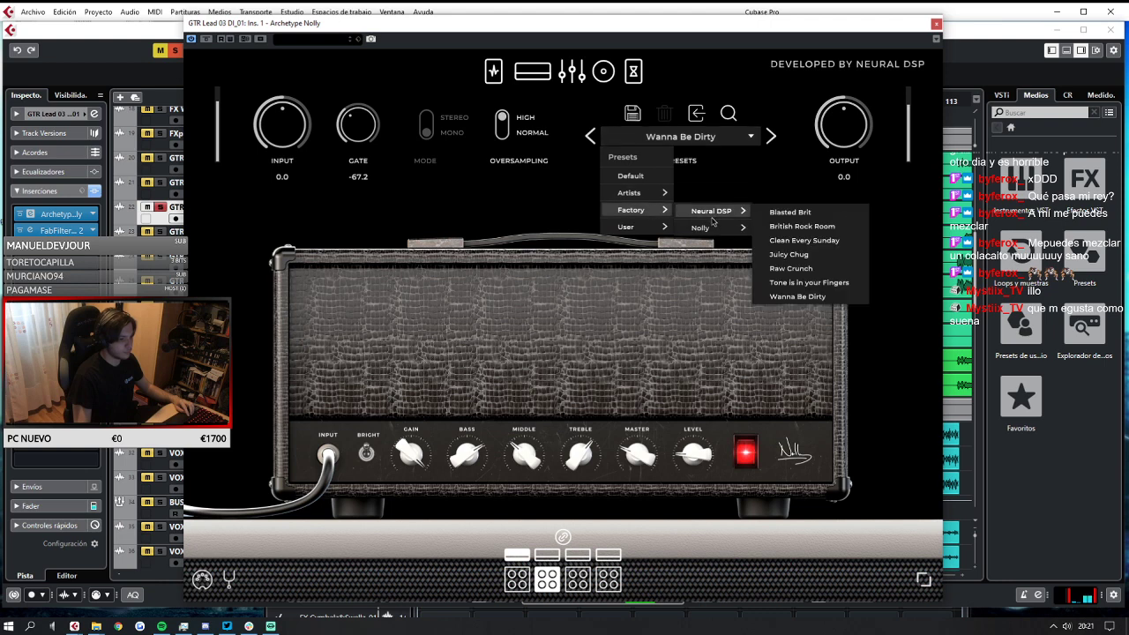
pyautogui.moveTo(705, 227)
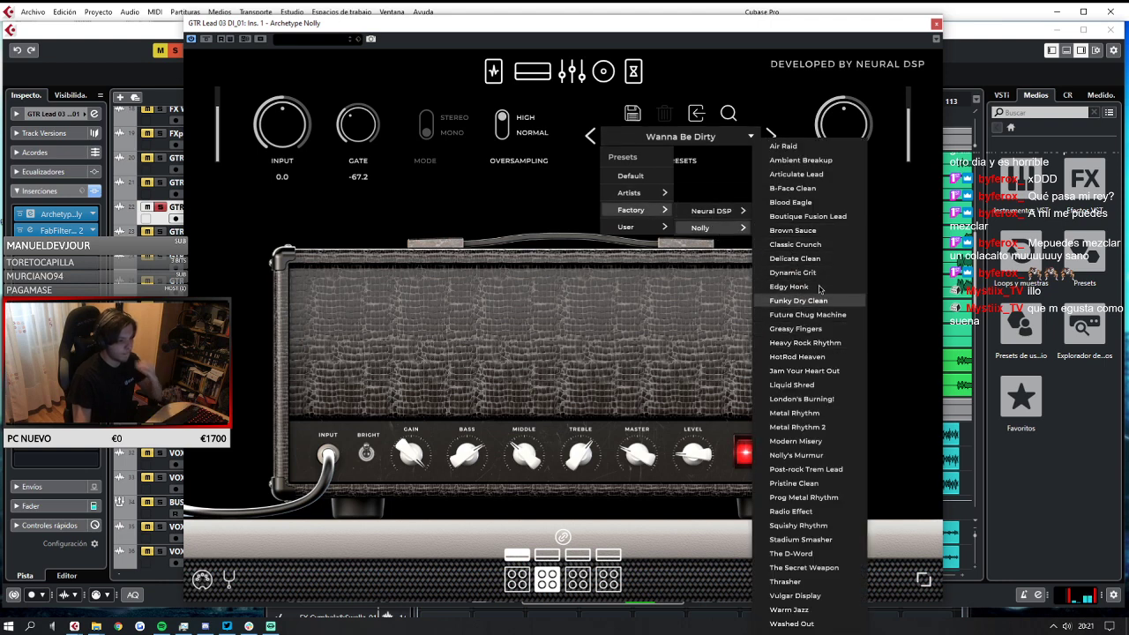
pyautogui.click(834, 441)
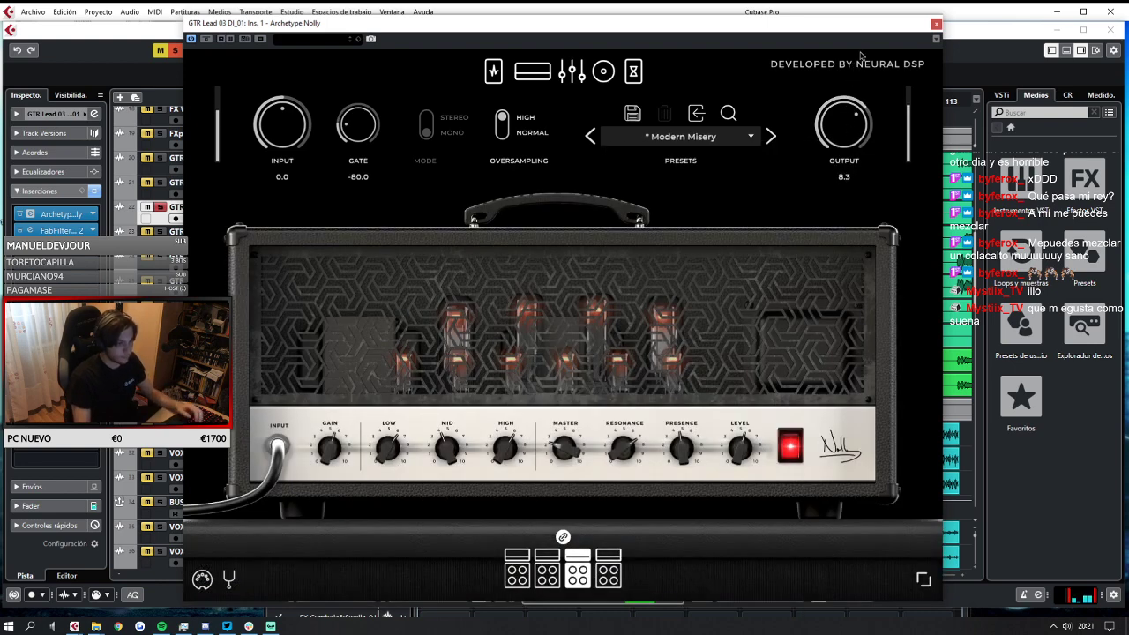
pyautogui.click(937, 25)
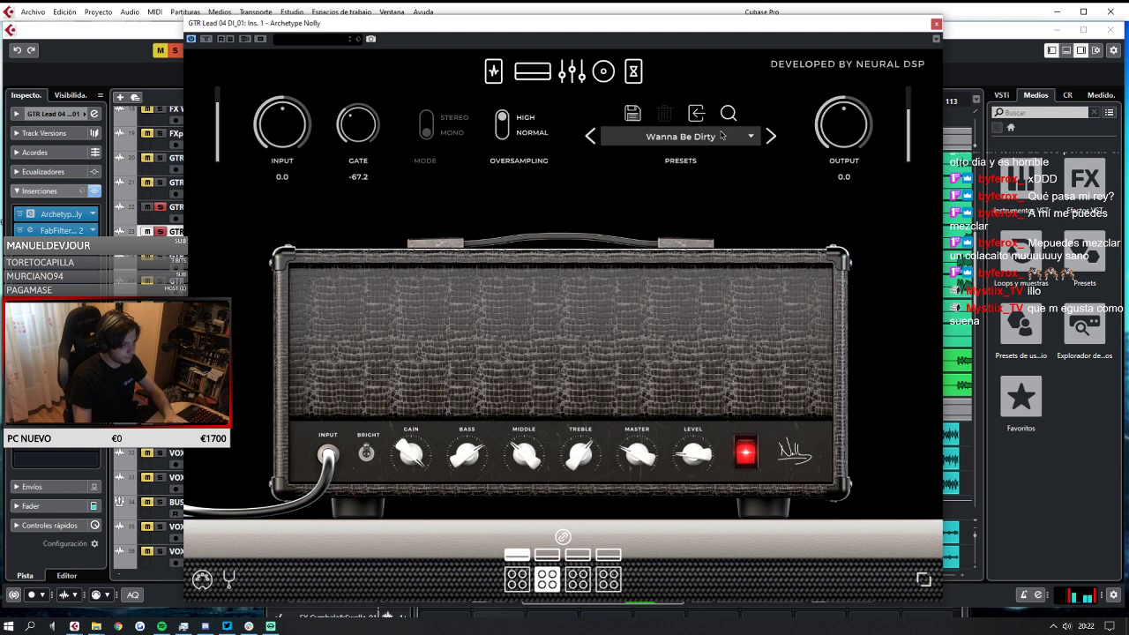
# Load the Modern Misery preset in Archetype Nolly on GTR Lead 04 with the output at 8.3, then close the plug-in.
pyautogui.click(722, 136)
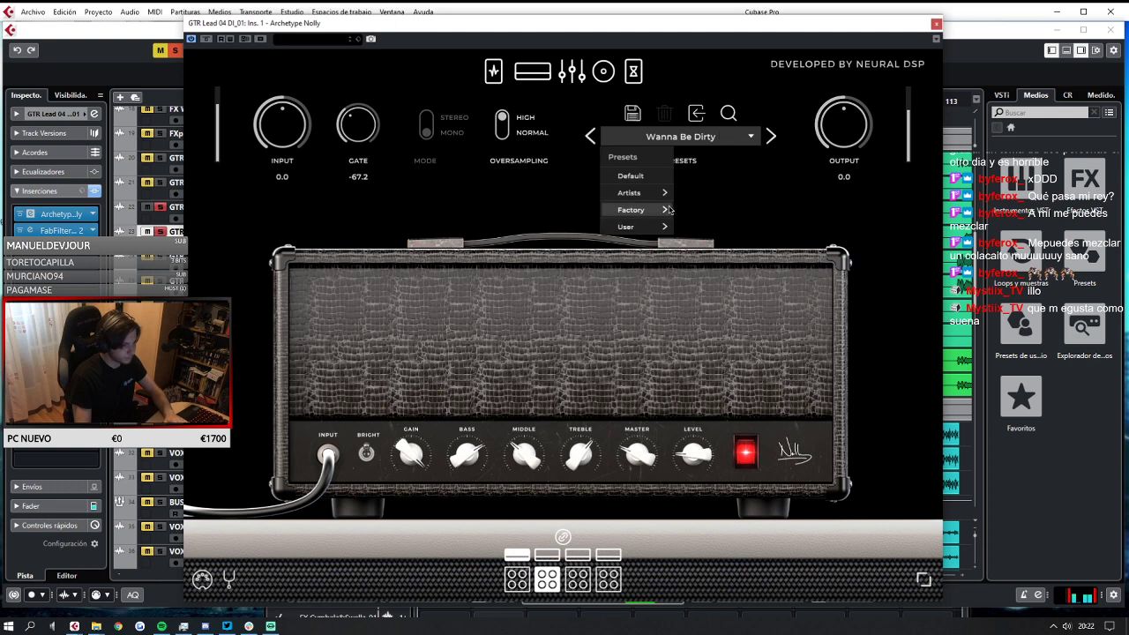
pyautogui.moveTo(663, 210)
pyautogui.moveTo(696, 215)
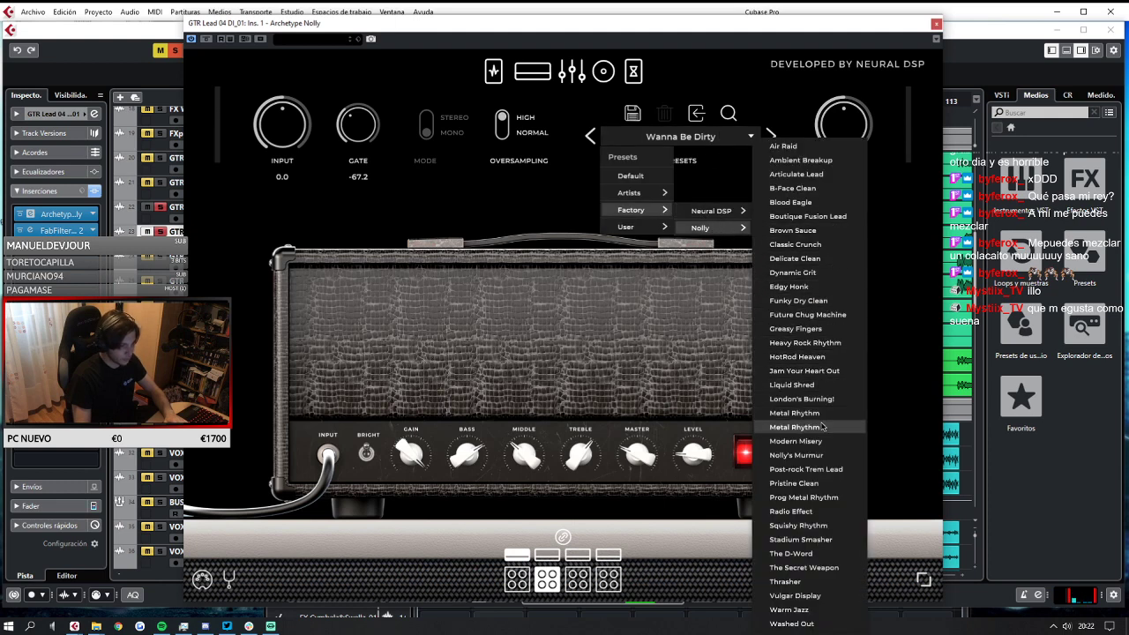
pyautogui.click(796, 441)
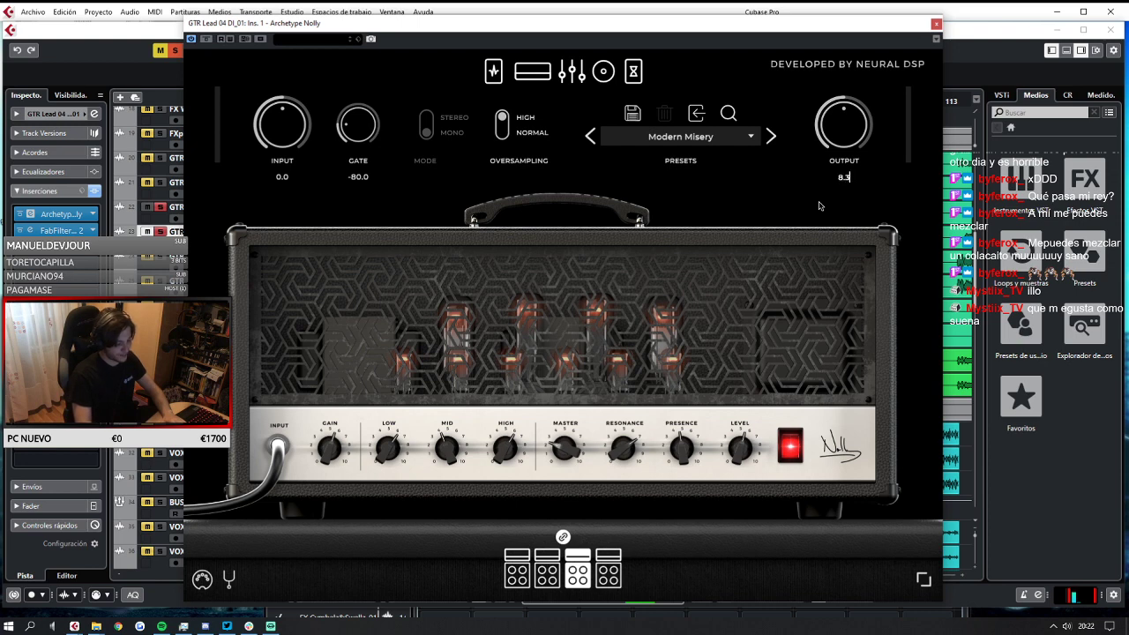
pyautogui.click(936, 24)
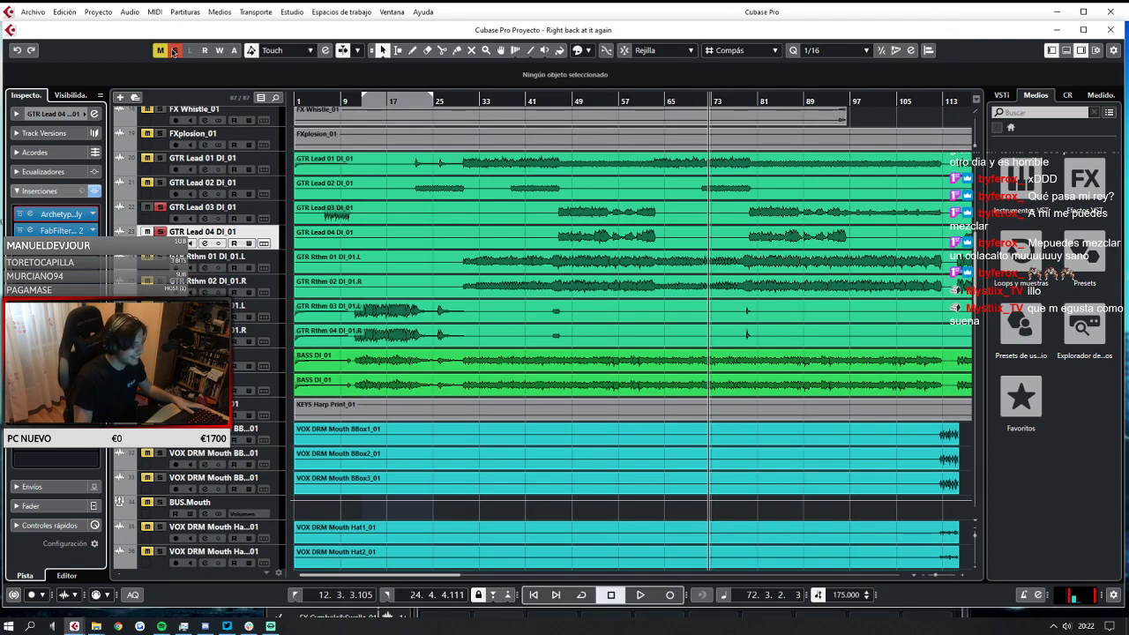
# Clear the lead guitar solos, resume playback from about bar 72, and select GTR Lead 02.
pyautogui.click(174, 51)
pyautogui.press('space')
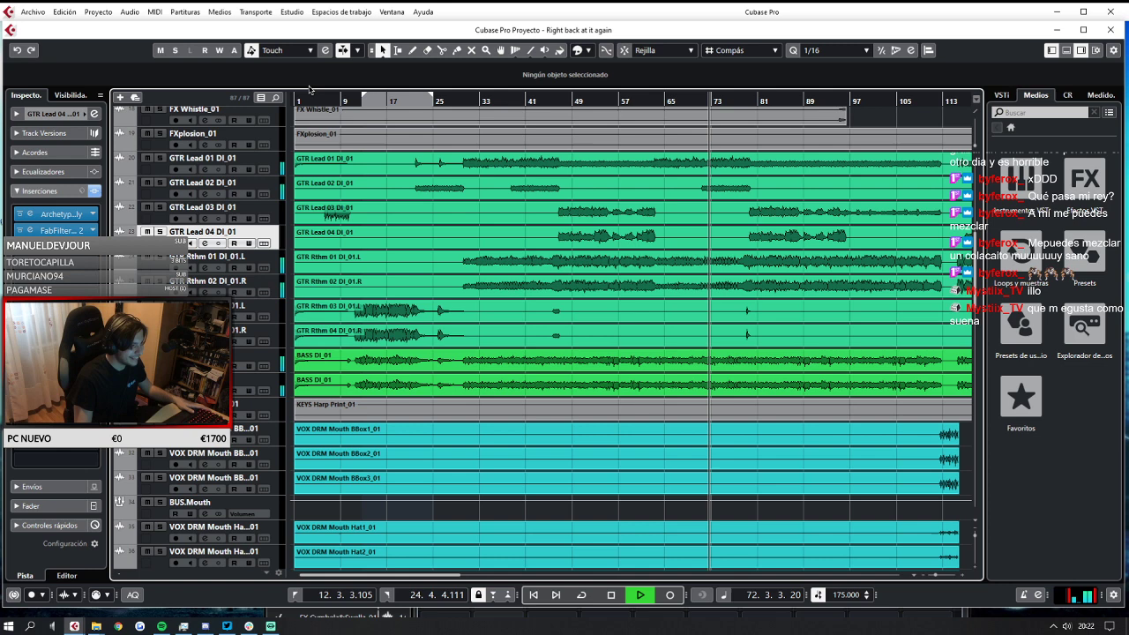
pyautogui.click(276, 193)
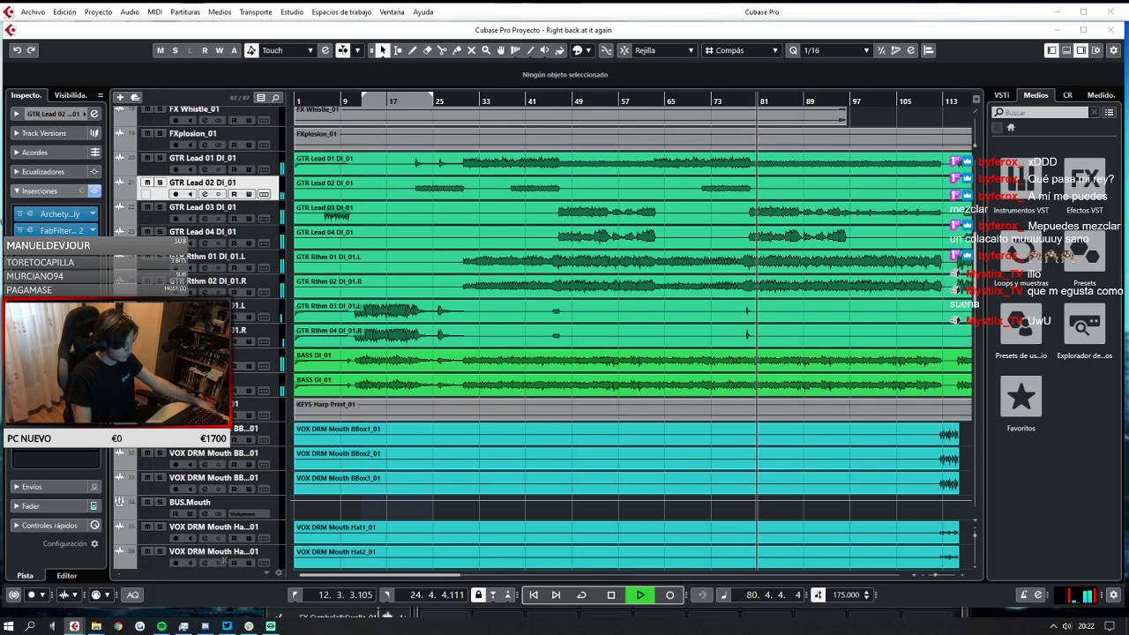
# In the MixConsole, raise BUS.GTR to 5.56 dB and BUS.GTRLeads to 2.56 dB, then close the mixer.
pyautogui.press('F3')
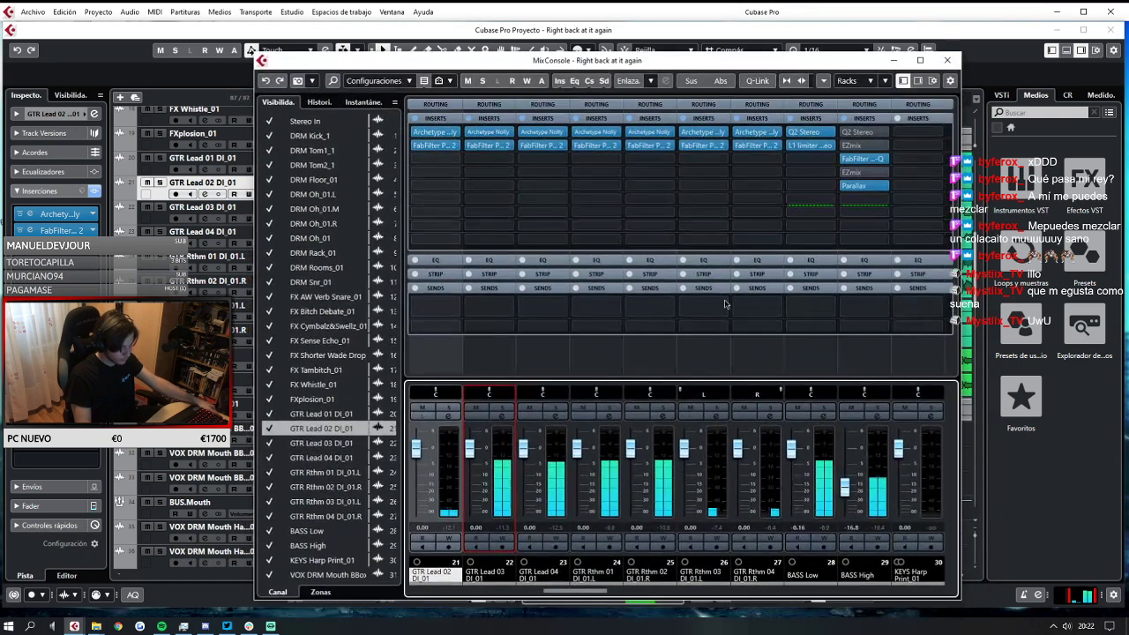
pyautogui.moveTo(592, 594); pyautogui.dragTo(953, 573)
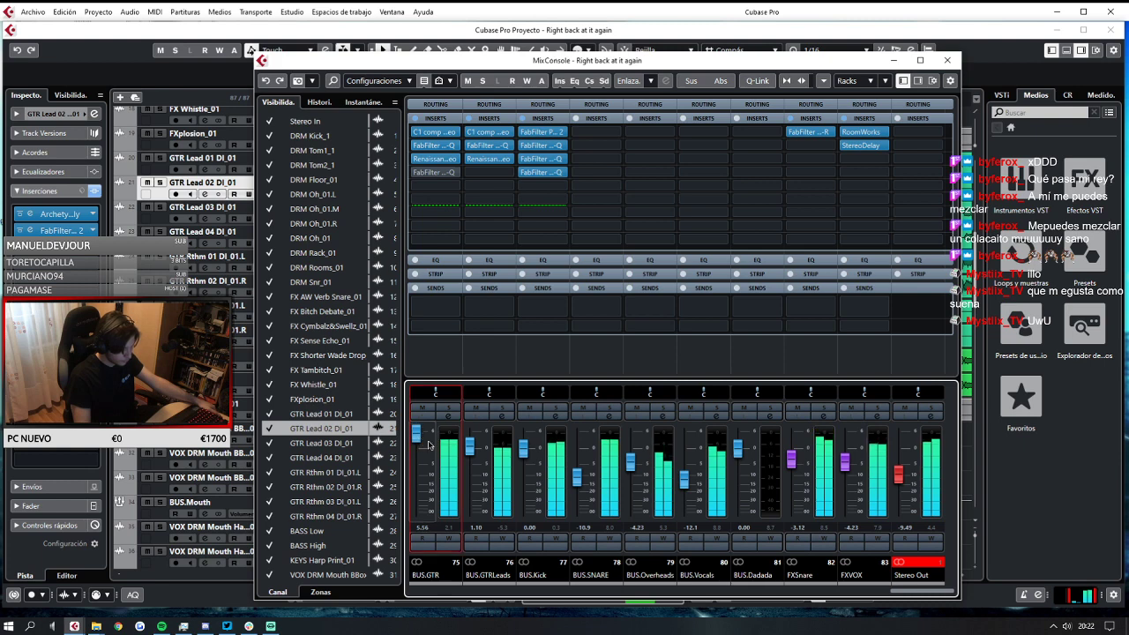
pyautogui.moveTo(476, 445); pyautogui.dragTo(473, 449)
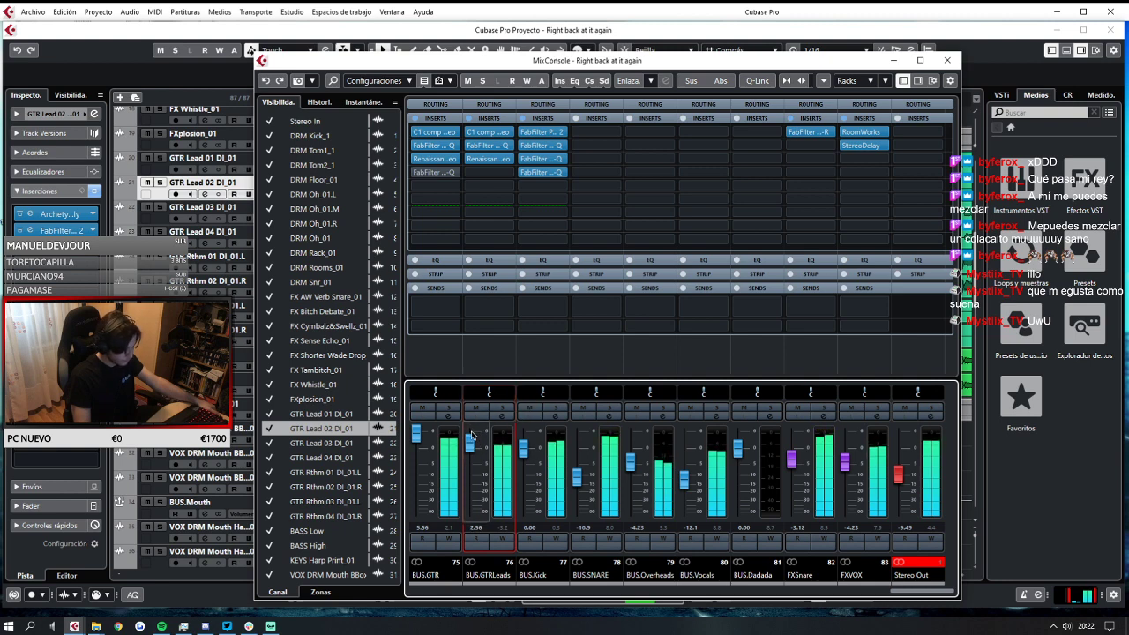
pyautogui.click(947, 60)
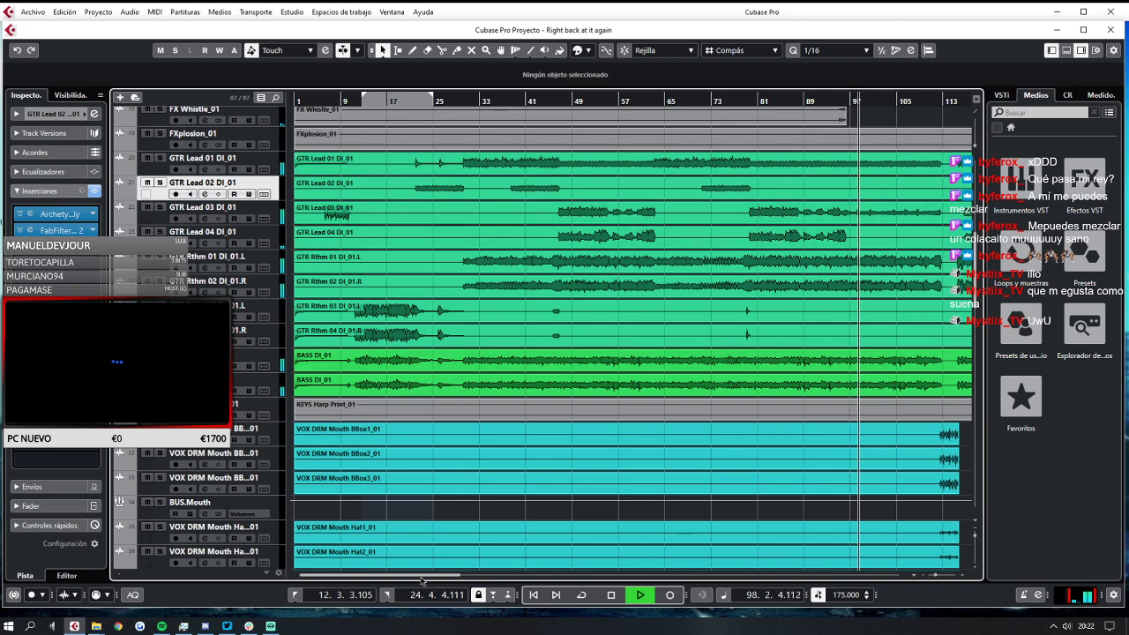
# Set the locator range from about bar 95 to bar 113 and move the playback position to about bar 116.
pyautogui.moveTo(422, 576); pyautogui.dragTo(455, 576)
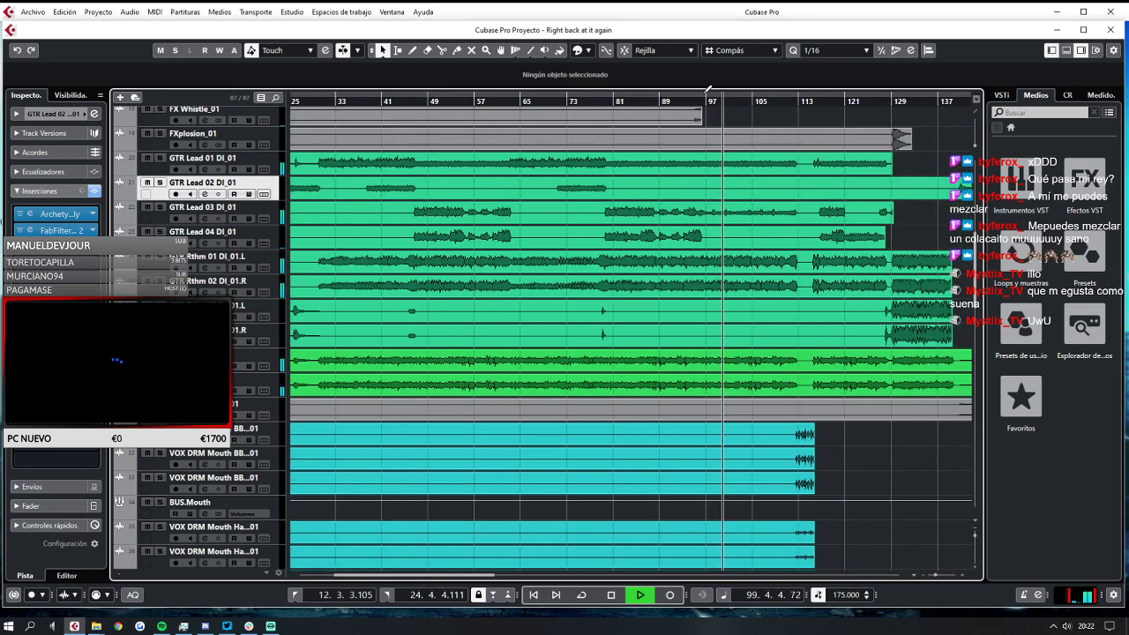
pyautogui.moveTo(701, 96); pyautogui.dragTo(798, 140)
pyautogui.click(816, 100)
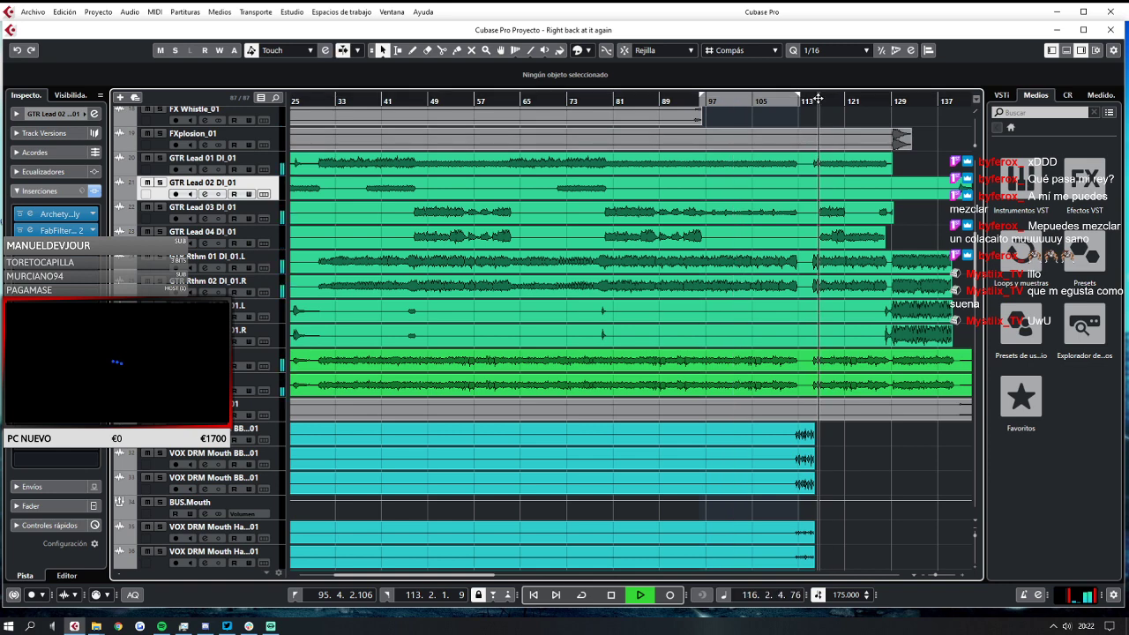
# Replay the section from about bar 95, check GTR Lead 03 in solo, then restart unsoloed from about bar 94 with a closer timeline view.
pyautogui.press('space')
pyautogui.click(707, 100)
pyautogui.press('space')
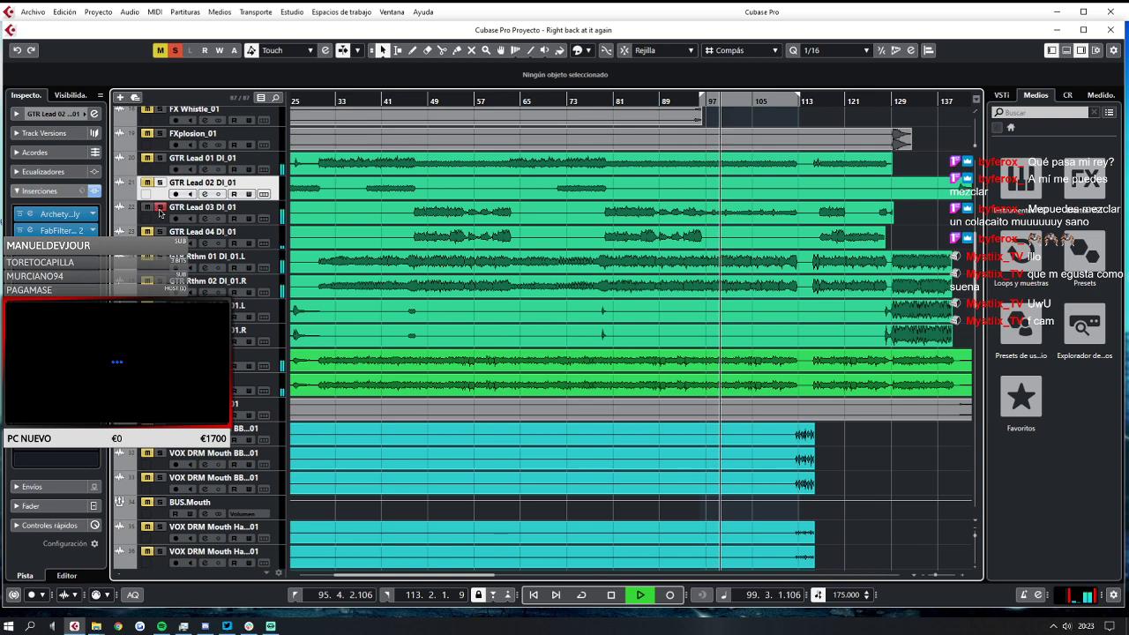
pyautogui.click(694, 100)
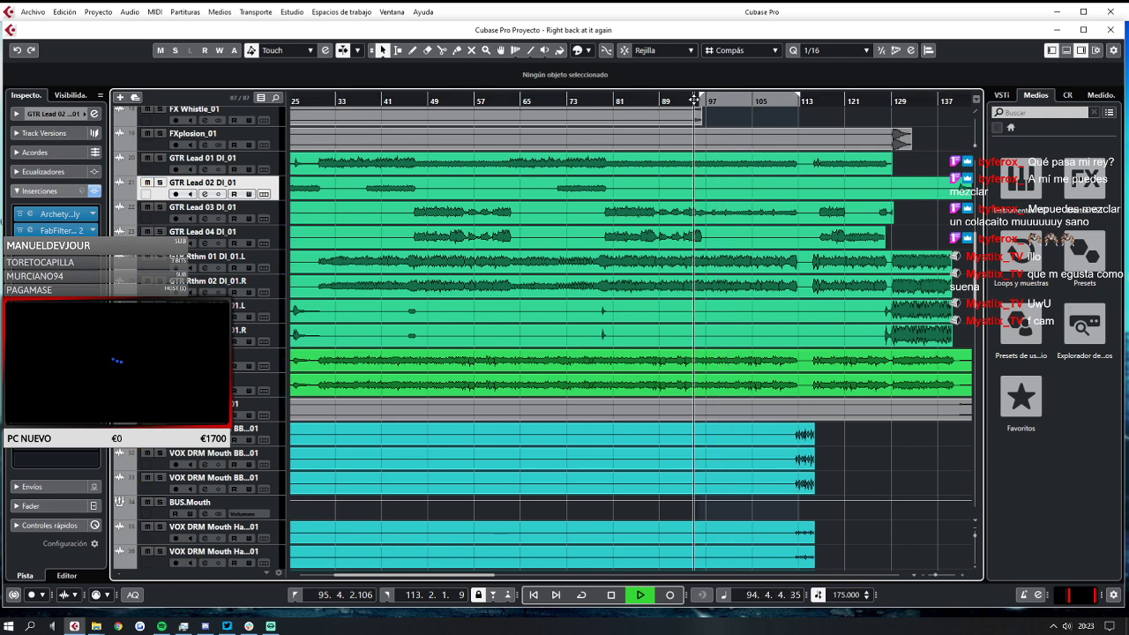
pyautogui.press('space')
pyautogui.press('space')
pyautogui.scroll(3, 706, 124)
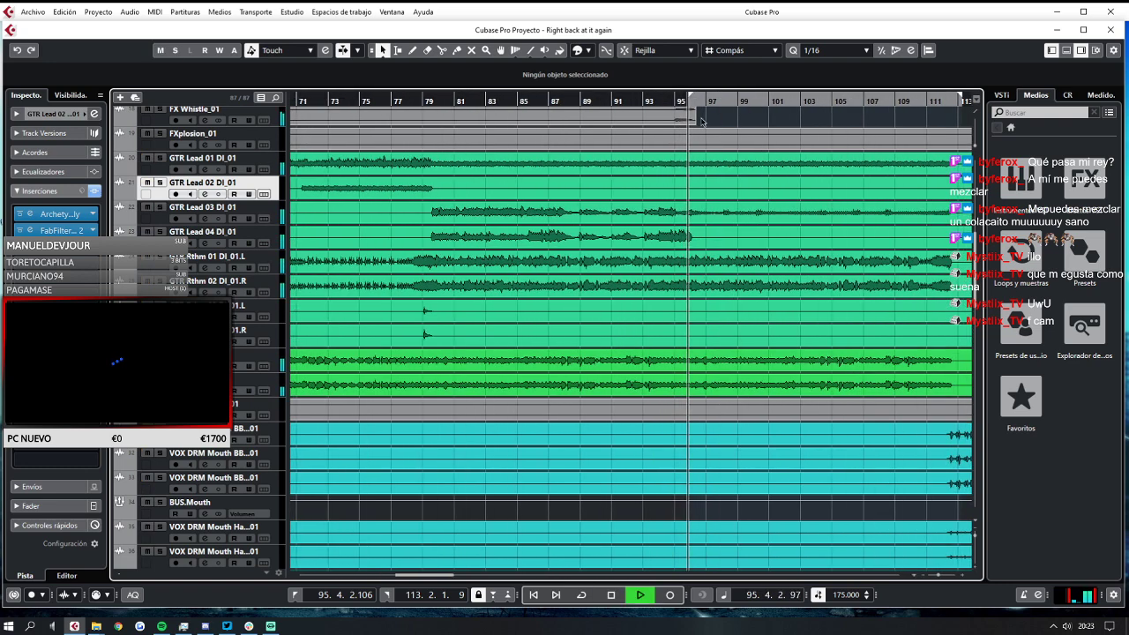
# Stop playback near bar 95, enable automation read and write on GTR Lead 03, and open the MixConsole.
pyautogui.scroll(1, 707, 124)
pyautogui.press('space')
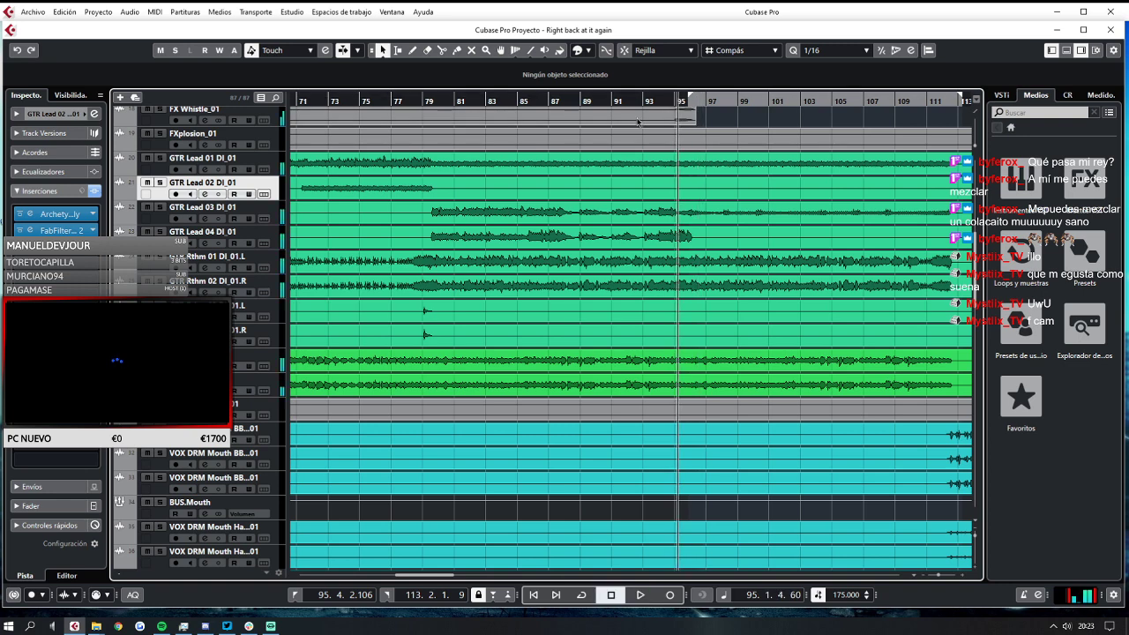
pyautogui.click(231, 220)
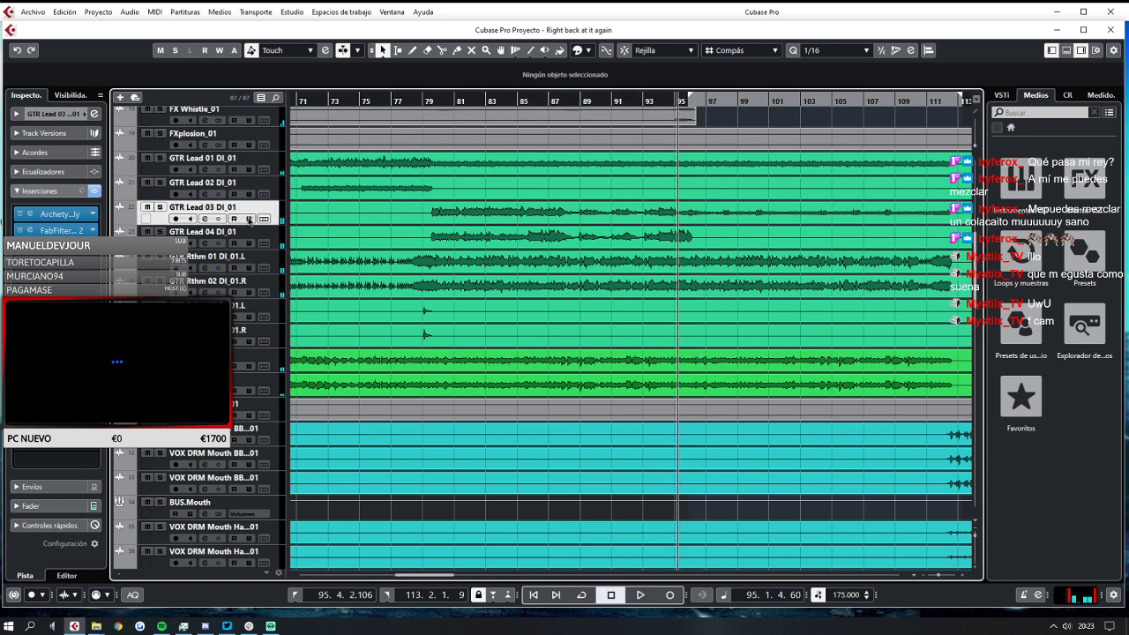
pyautogui.click(234, 219)
pyautogui.click(249, 218)
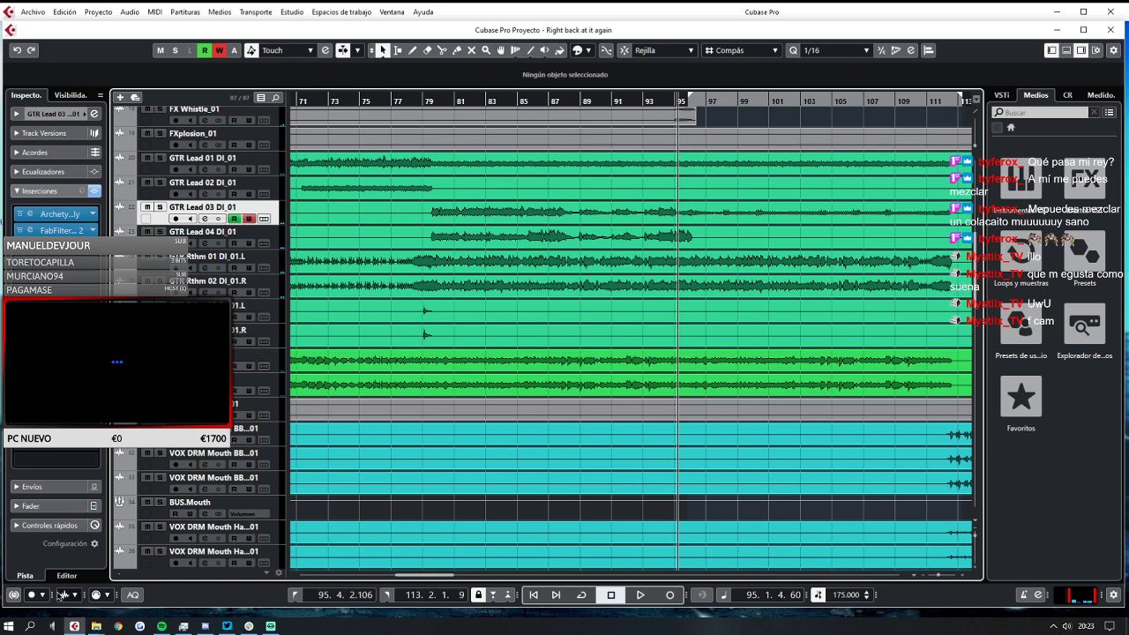
pyautogui.click(292, 12)
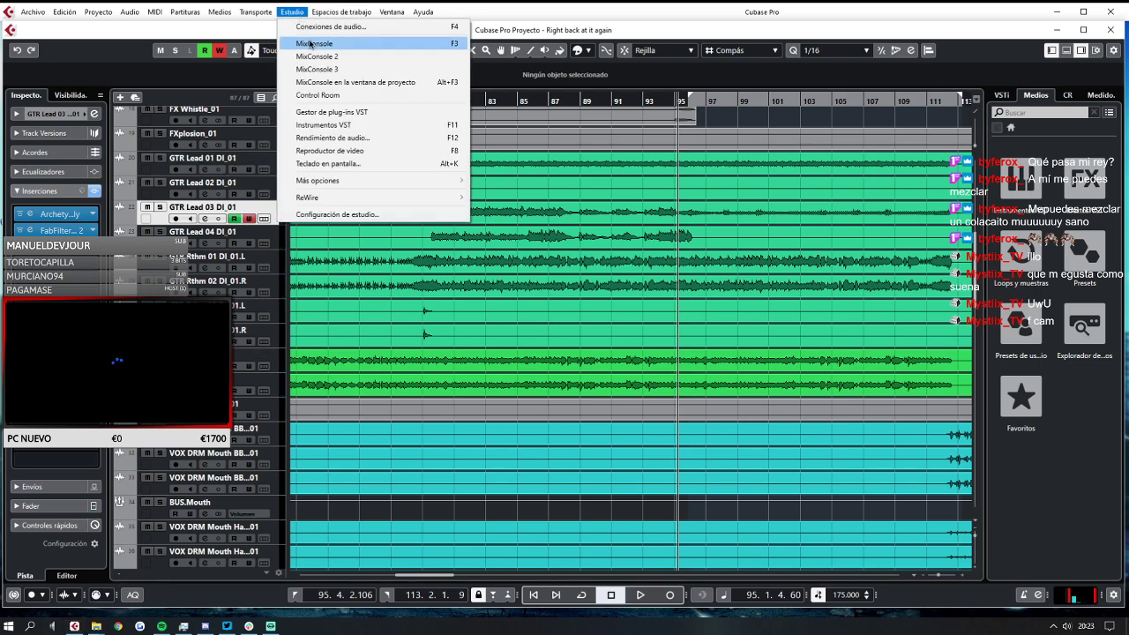
pyautogui.click(310, 43)
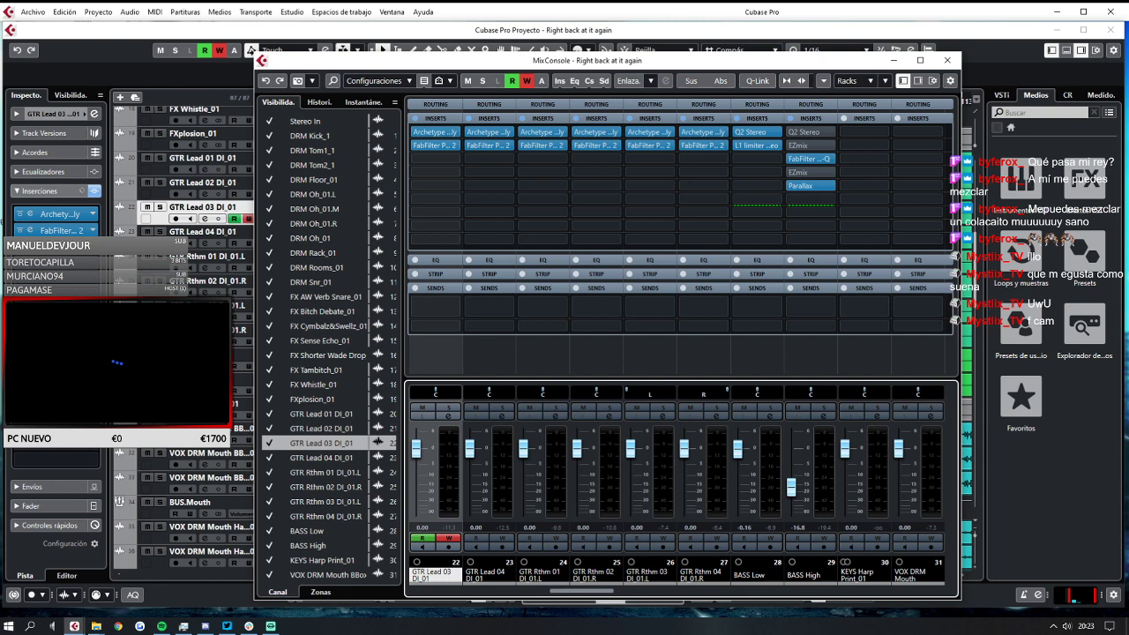
# Save the project under its existing name.
pyautogui.click(35, 12)
pyautogui.click(53, 97)
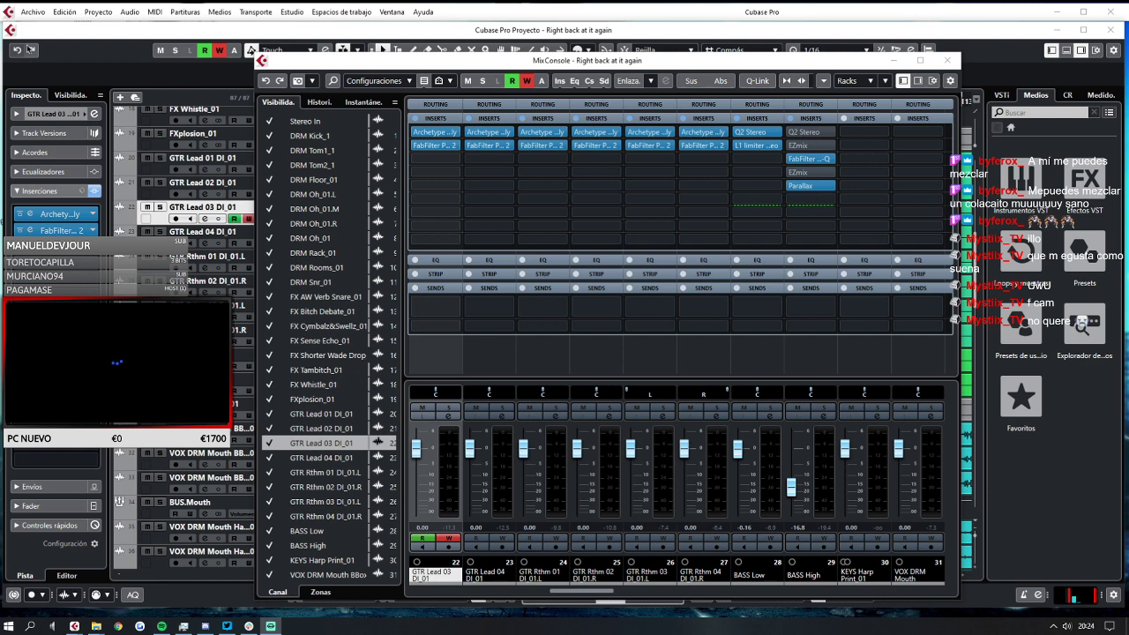
pyautogui.click(32, 11)
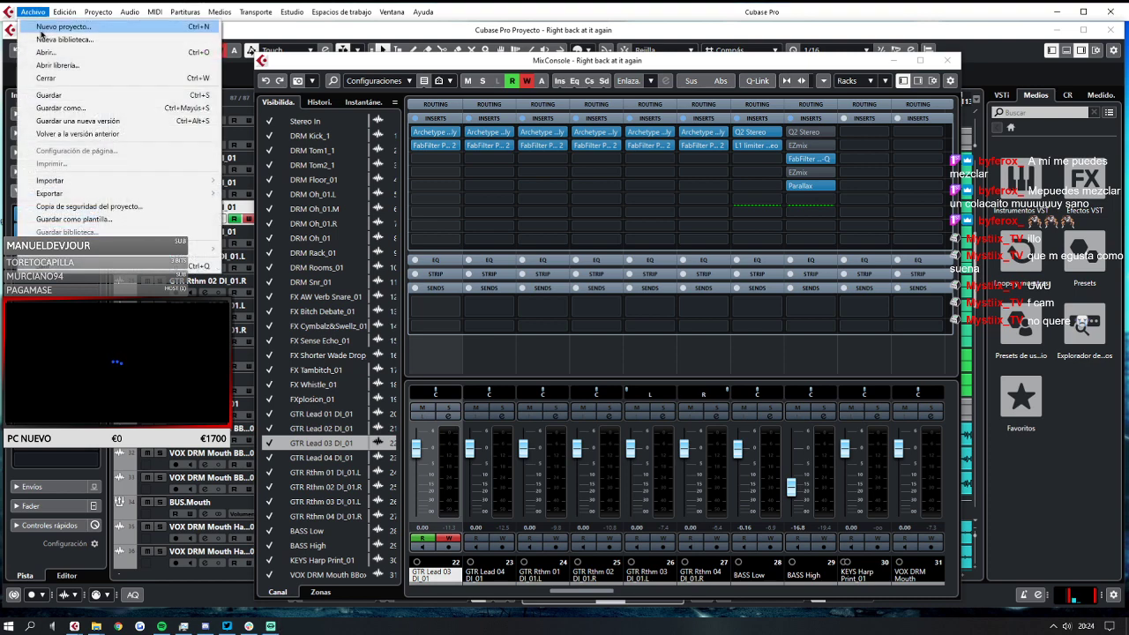
pyautogui.click(50, 95)
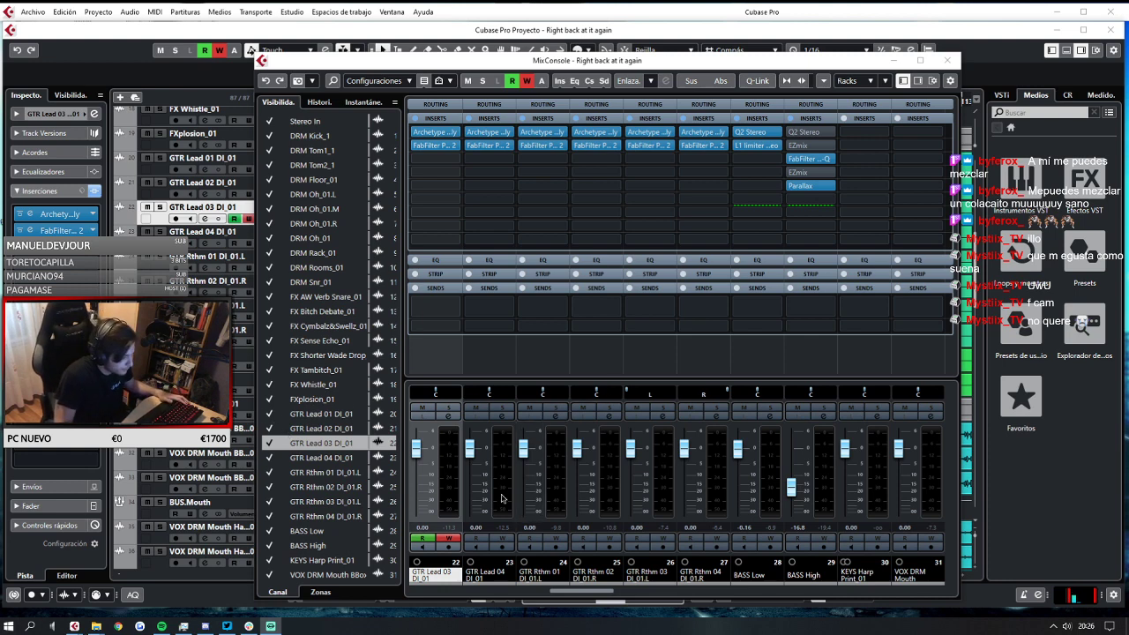
# During playback, automate GTR Lead 03's volume at 4.73 dB, then return its fader to 0.00 dB and close the mixer.
pyautogui.moveTo(416, 456); pyautogui.dragTo(415, 452)
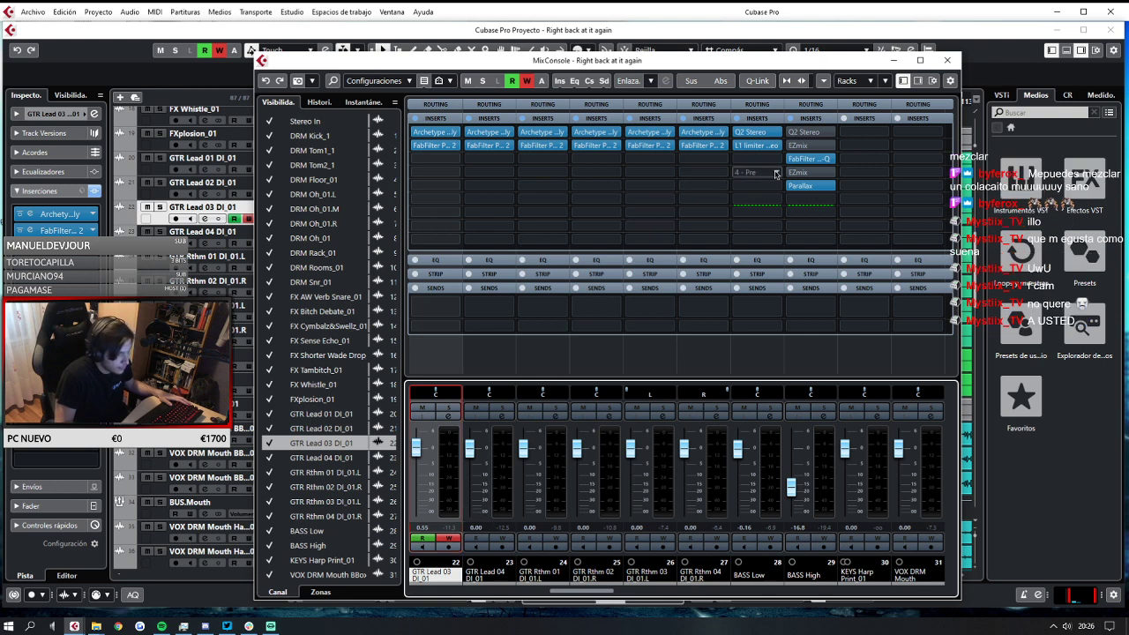
pyautogui.press('space')
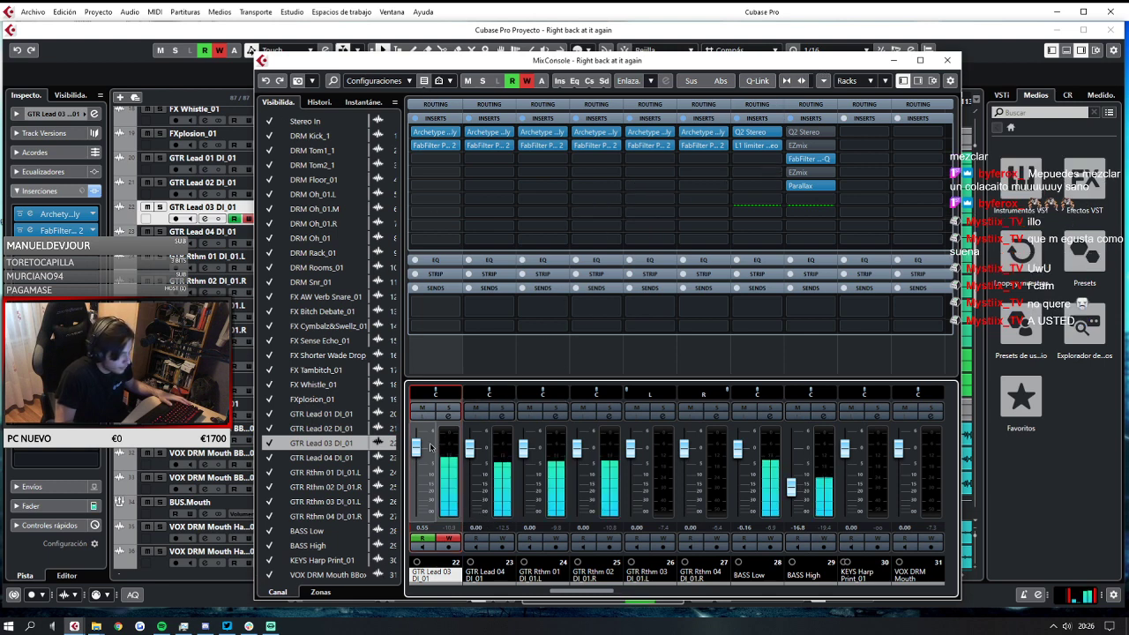
pyautogui.moveTo(416, 452); pyautogui.dragTo(416, 438)
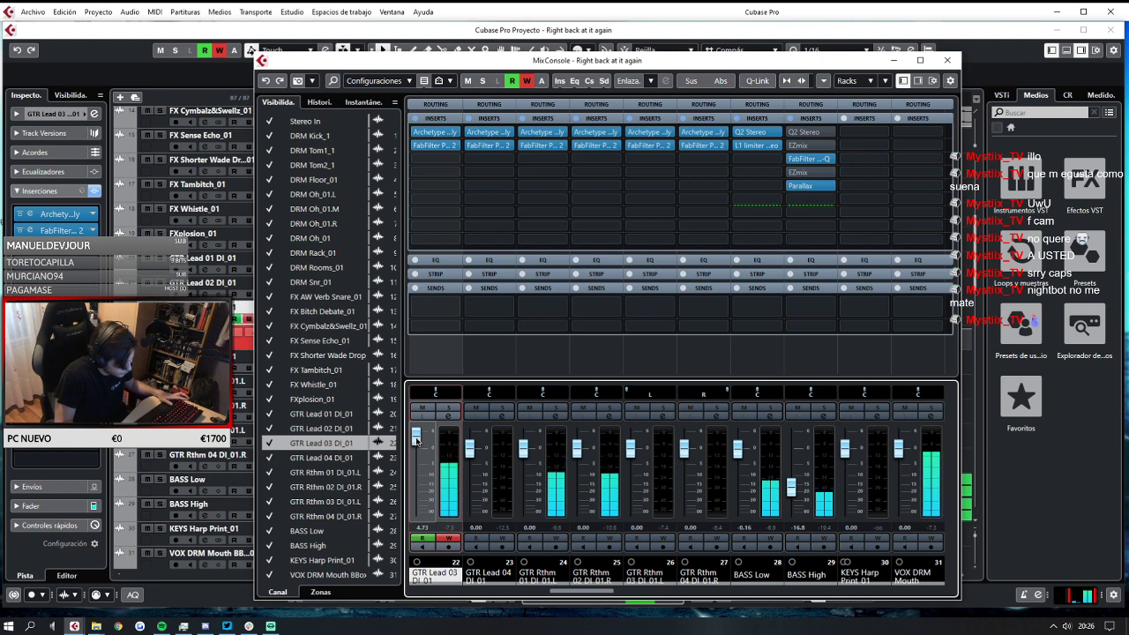
pyautogui.moveTo(417, 441); pyautogui.dragTo(416, 452)
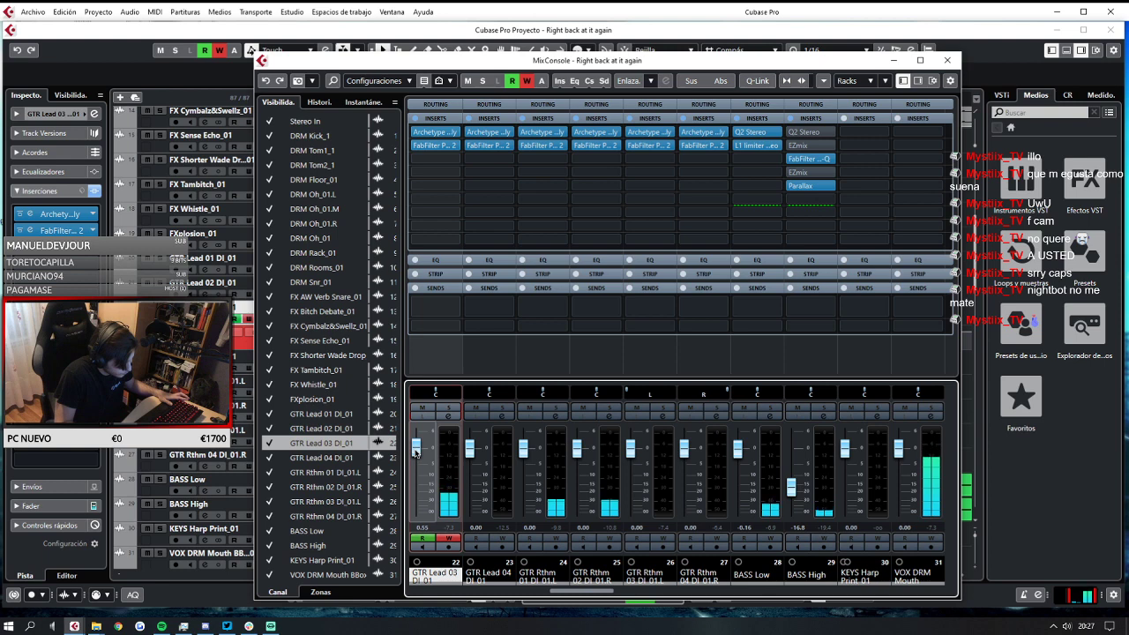
pyautogui.keyDown('ctrl'); pyautogui.click(416, 453); pyautogui.keyUp('ctrl')
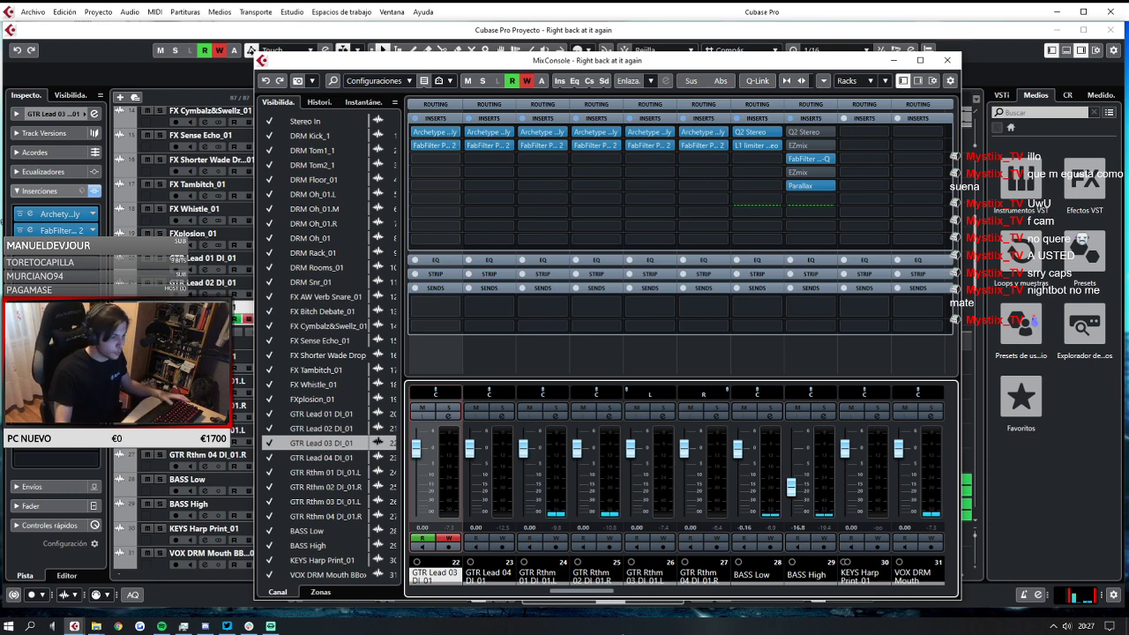
pyautogui.click(946, 62)
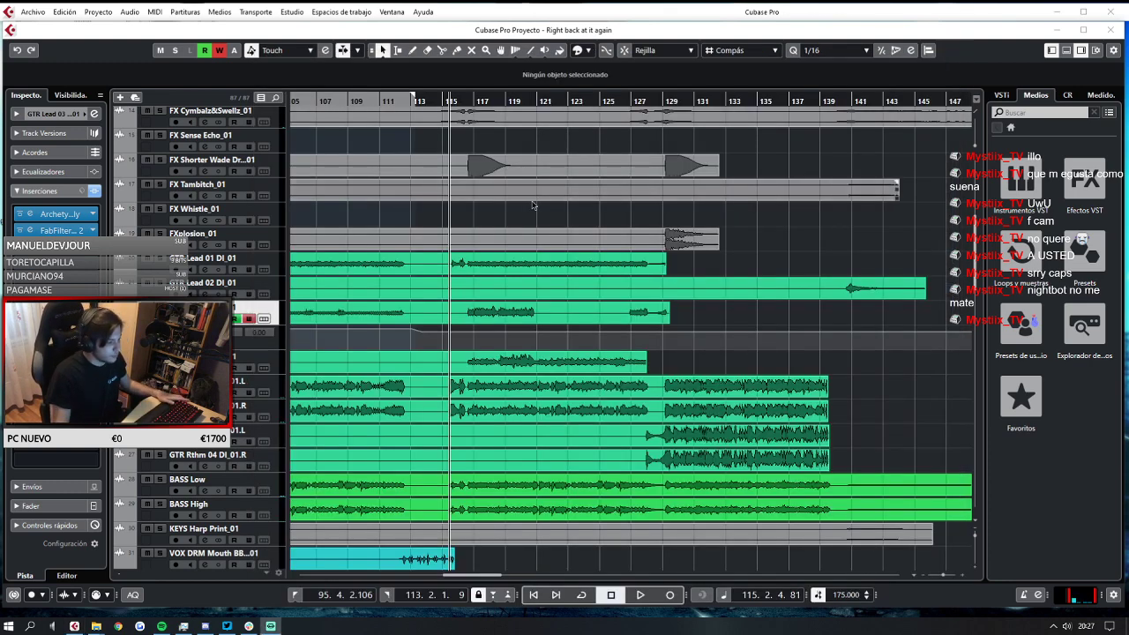
# Replay the section from about bar 94 to about bar 117 to check the automated GTR Lead 03 level in the mix.
pyautogui.scroll(-5, 476, 379)
pyautogui.scroll(-3, 479, 373)
pyautogui.scroll(3, 493, 383)
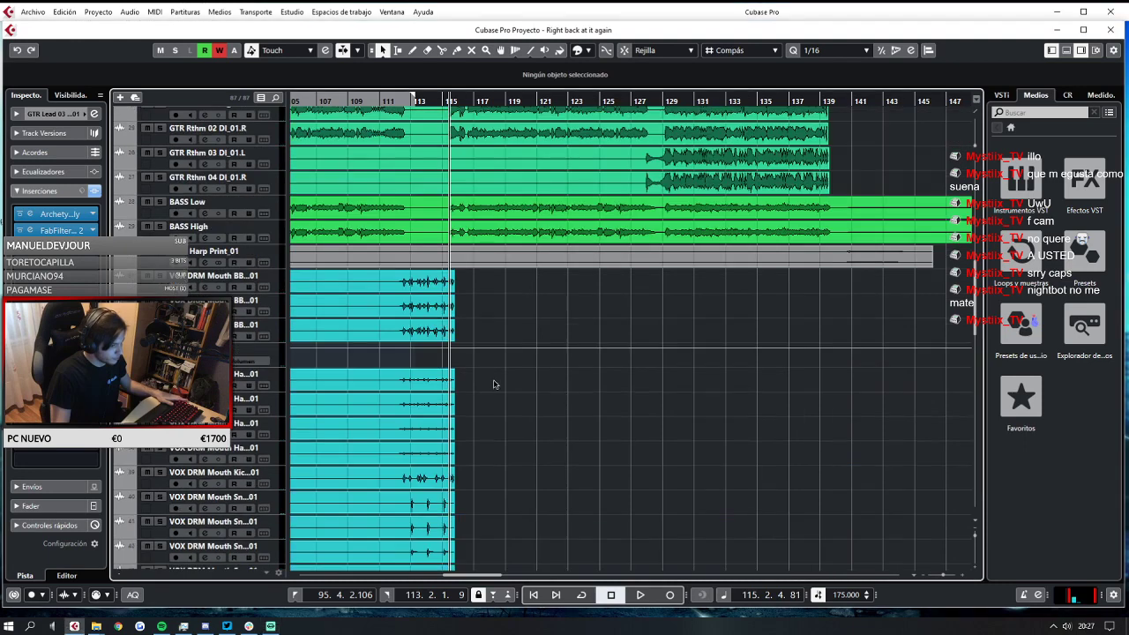
pyautogui.scroll(-3, 494, 383)
pyautogui.click(352, 101)
pyautogui.press('space')
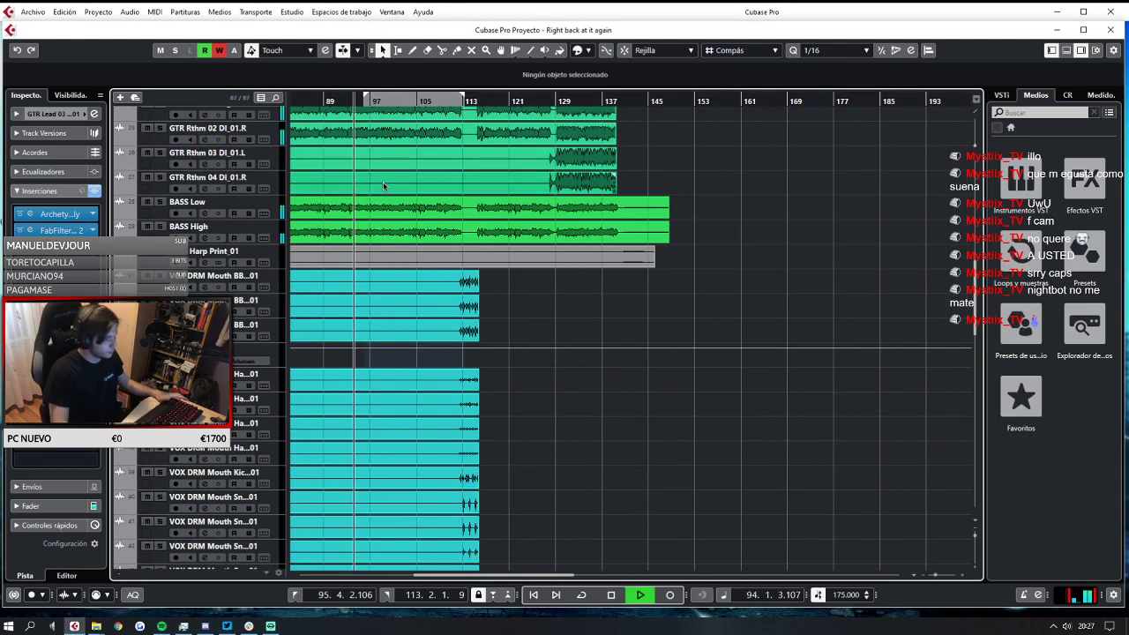
pyautogui.scroll(5, 397, 203)
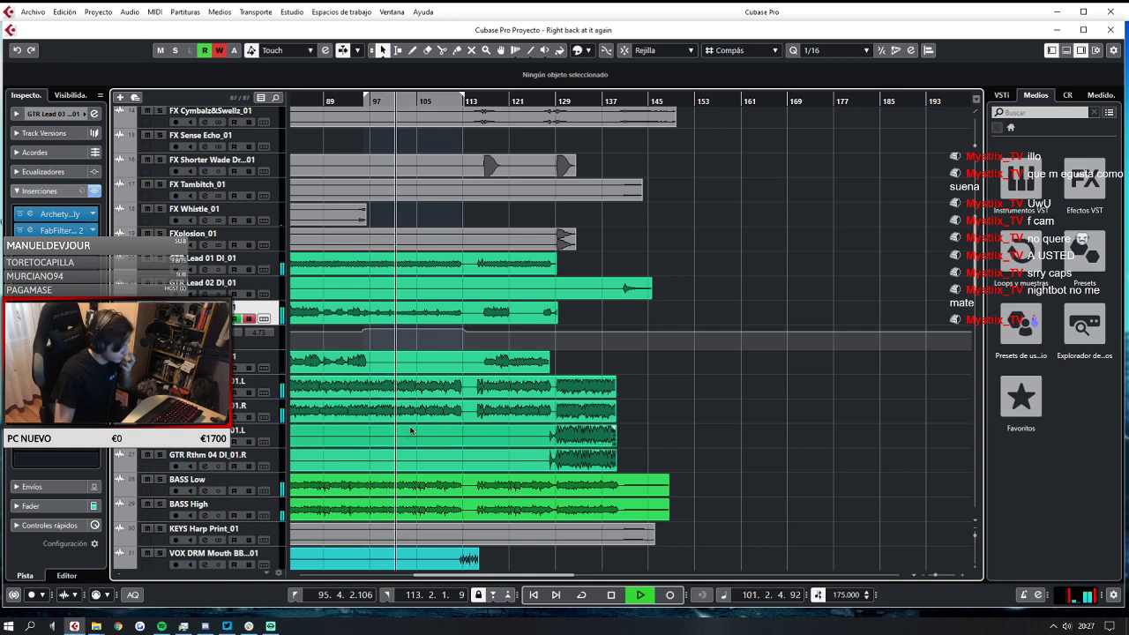
pyautogui.scroll(-2, 410, 429)
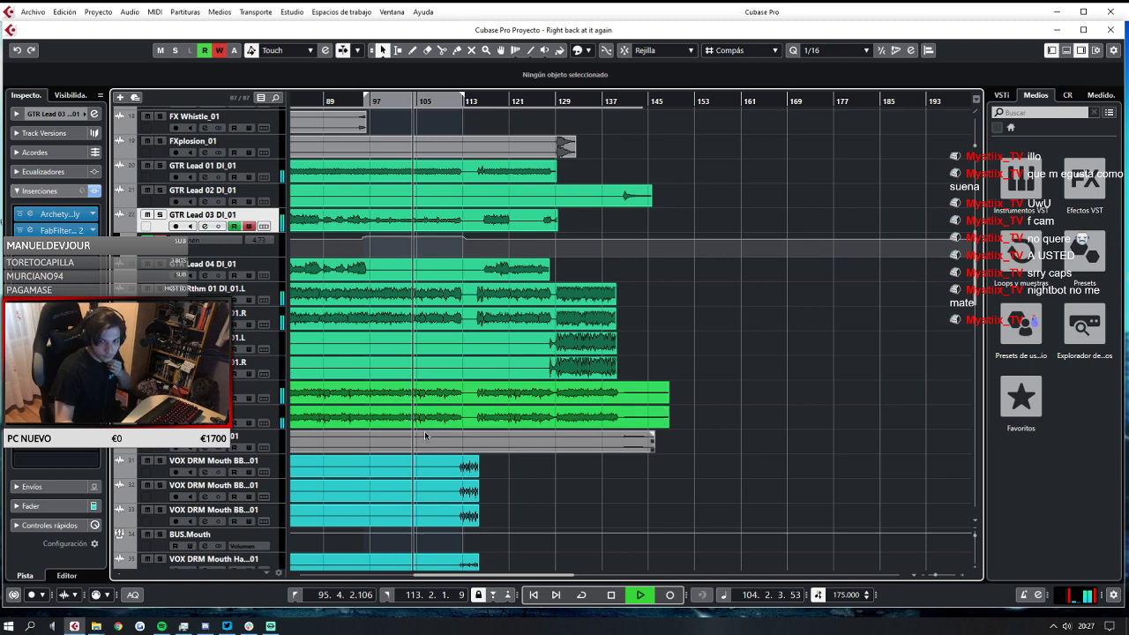
pyautogui.scroll(-6, 432, 414)
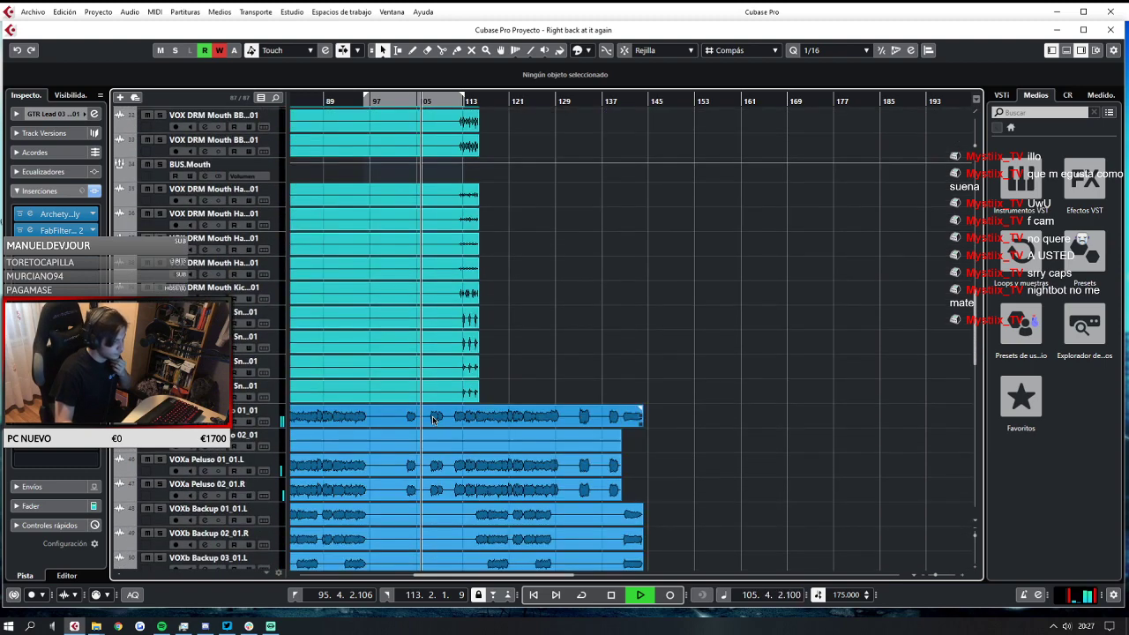
pyautogui.scroll(4, 439, 402)
pyautogui.scroll(6, 438, 403)
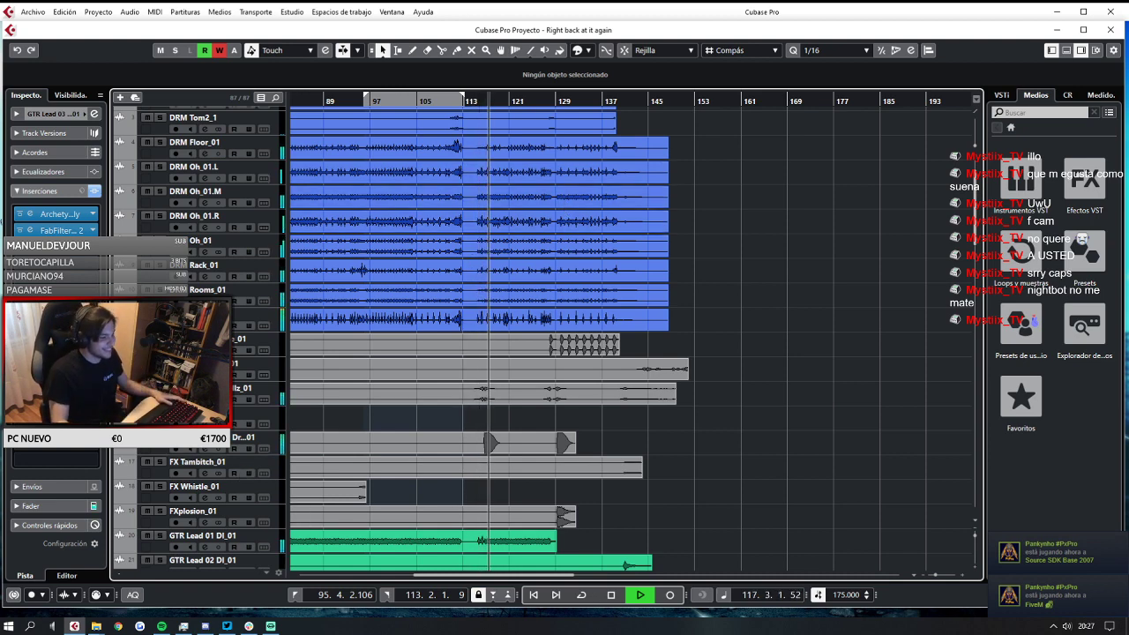
pyautogui.press('space')
# Save the project with the GTR Lead 03 volume automation included.
pyautogui.press('g')
pyautogui.press('g')
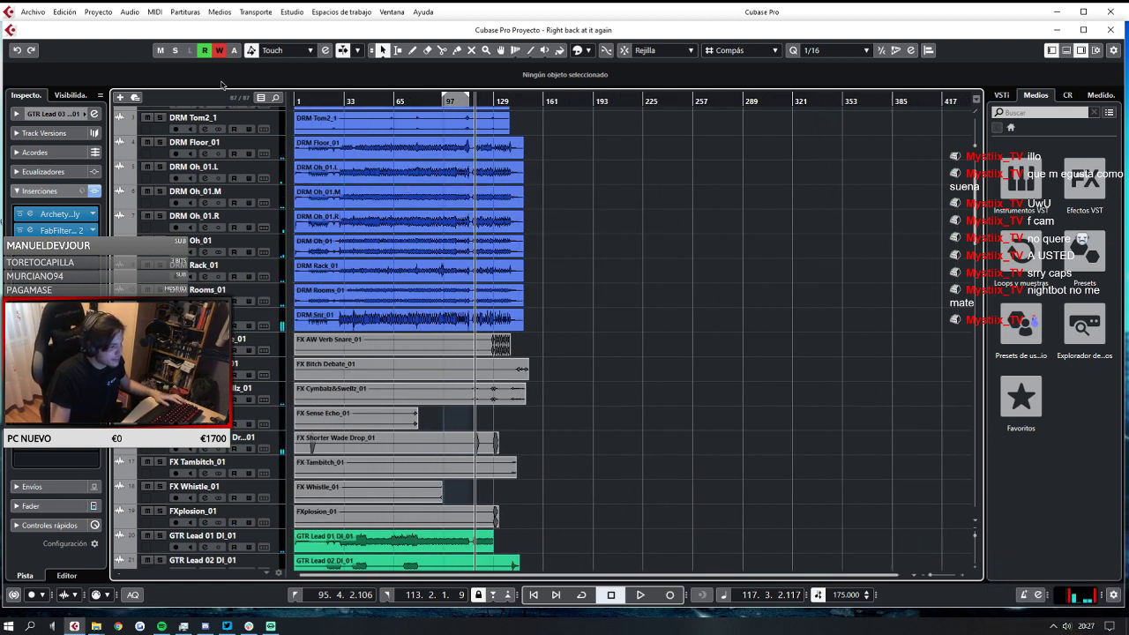
pyautogui.click(275, 127)
pyautogui.scroll(2, 285, 149)
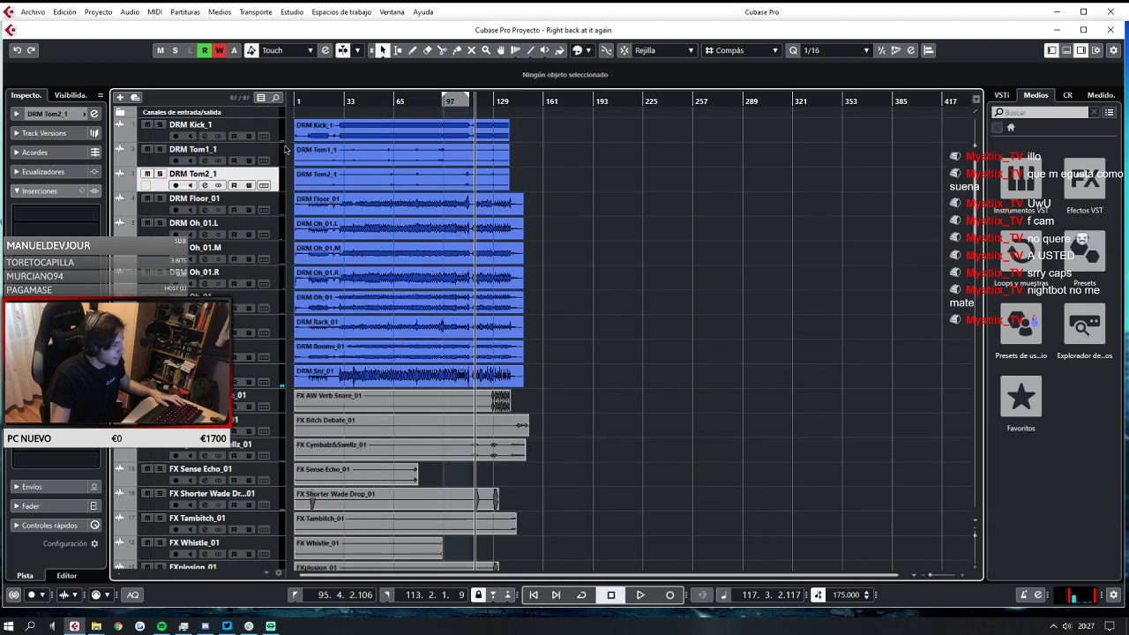
pyautogui.scroll(-4, 516, 154)
pyautogui.scroll(-5, 493, 146)
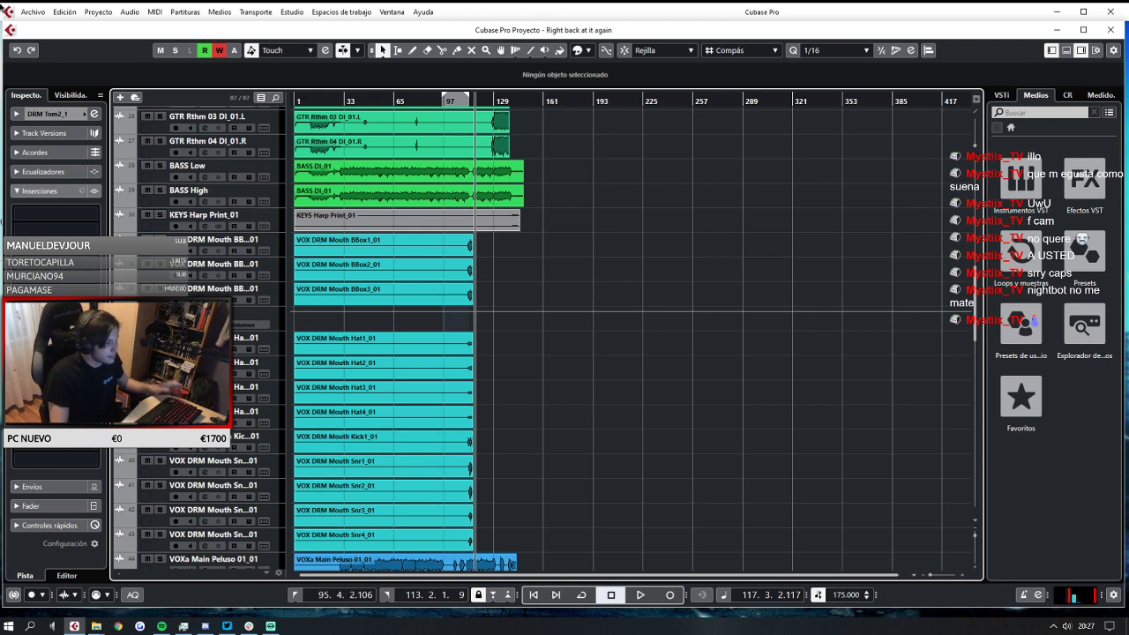
pyautogui.click(64, 12)
pyautogui.moveTo(33, 13)
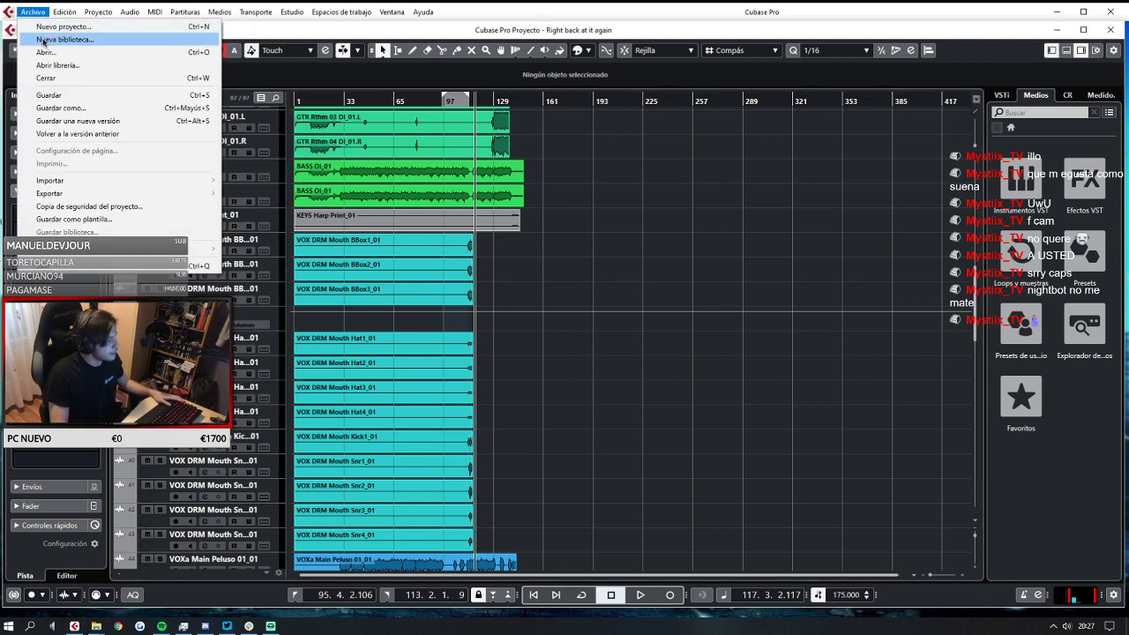
pyautogui.click(67, 96)
# Route the outputs of VOXa Peluso 01 L and VOXa Peluso 02 R to BUS.Vocals.
pyautogui.scroll(4, 326, 326)
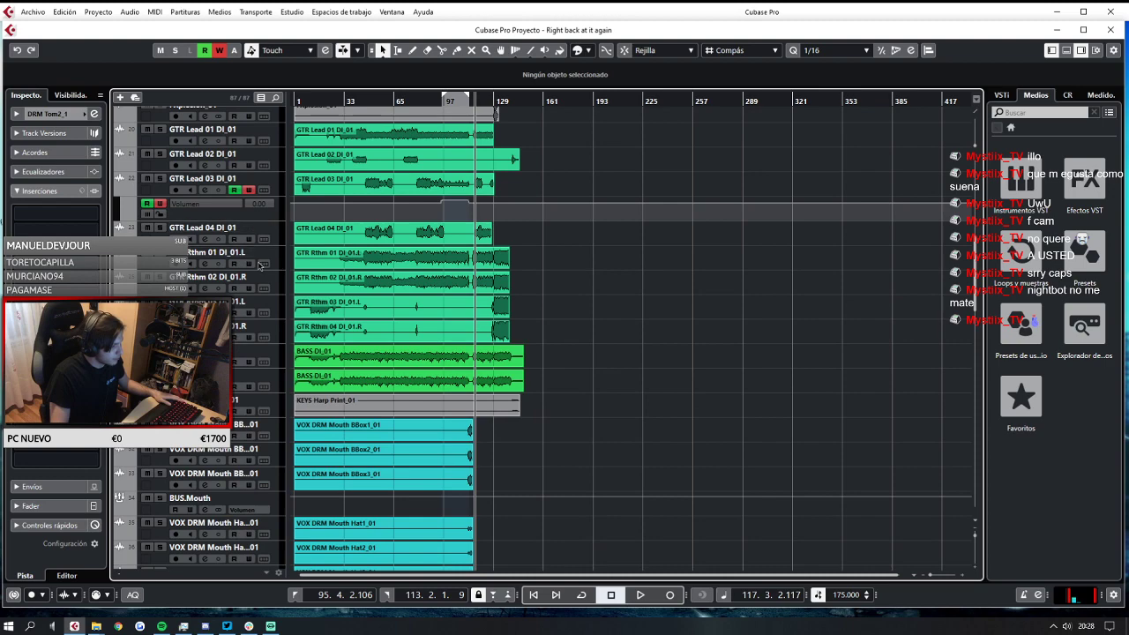
pyautogui.scroll(-9, 271, 389)
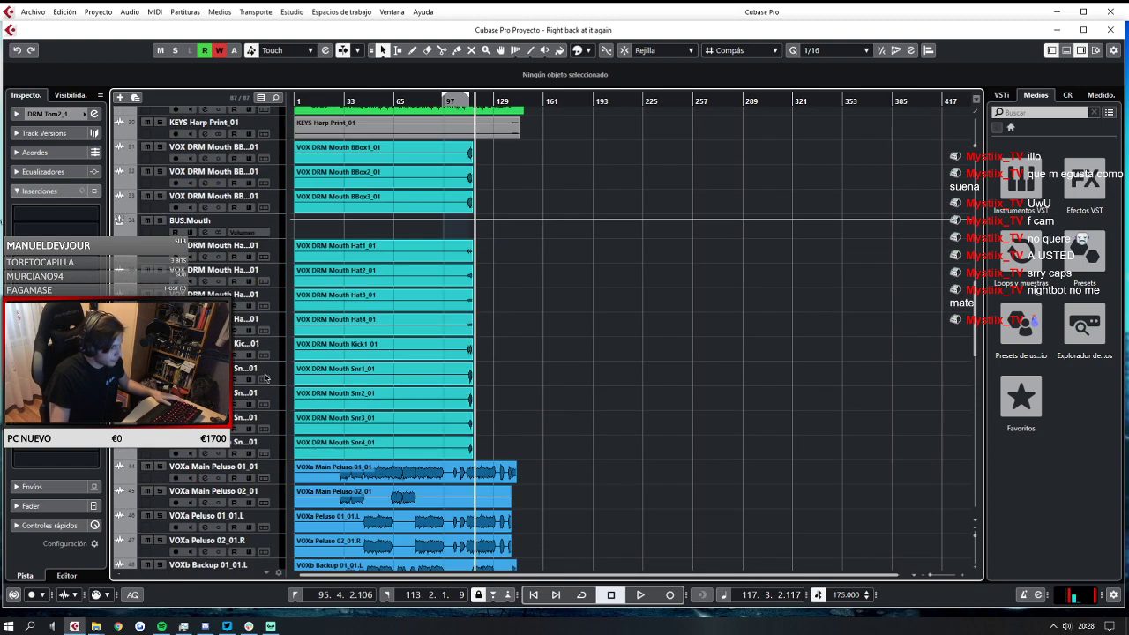
pyautogui.click(275, 295)
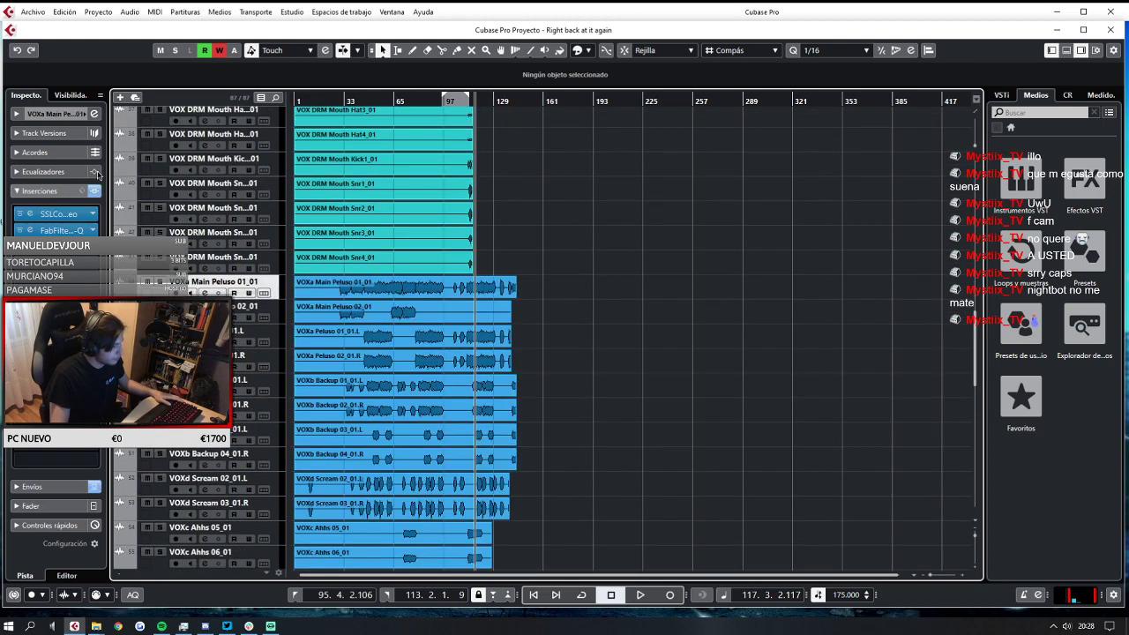
pyautogui.click(282, 311)
pyautogui.click(276, 339)
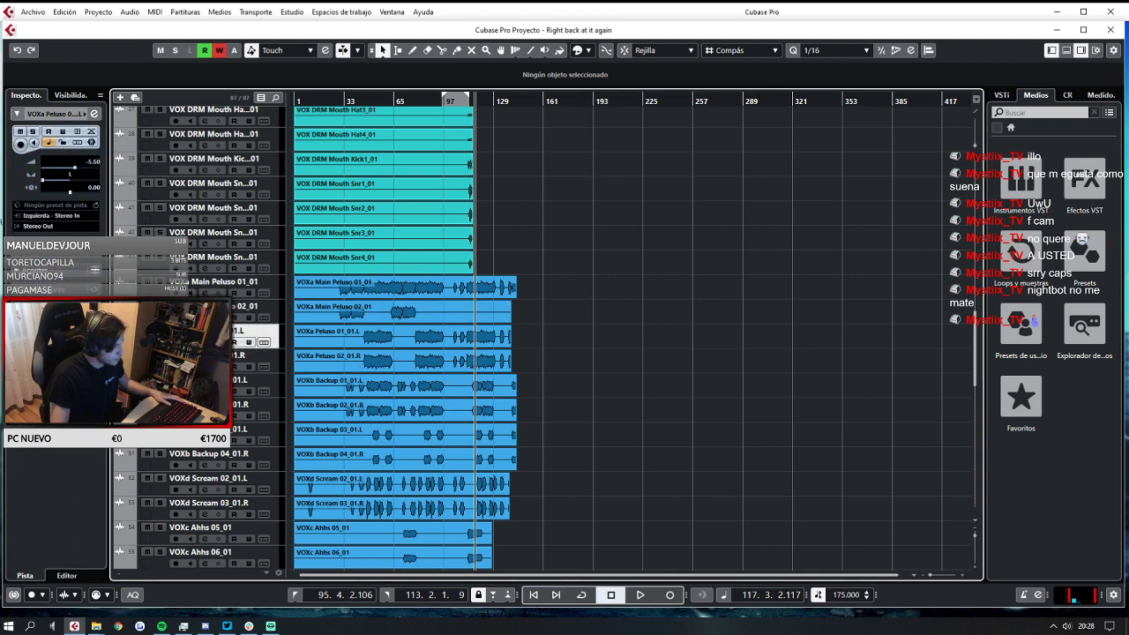
pyautogui.click(35, 228)
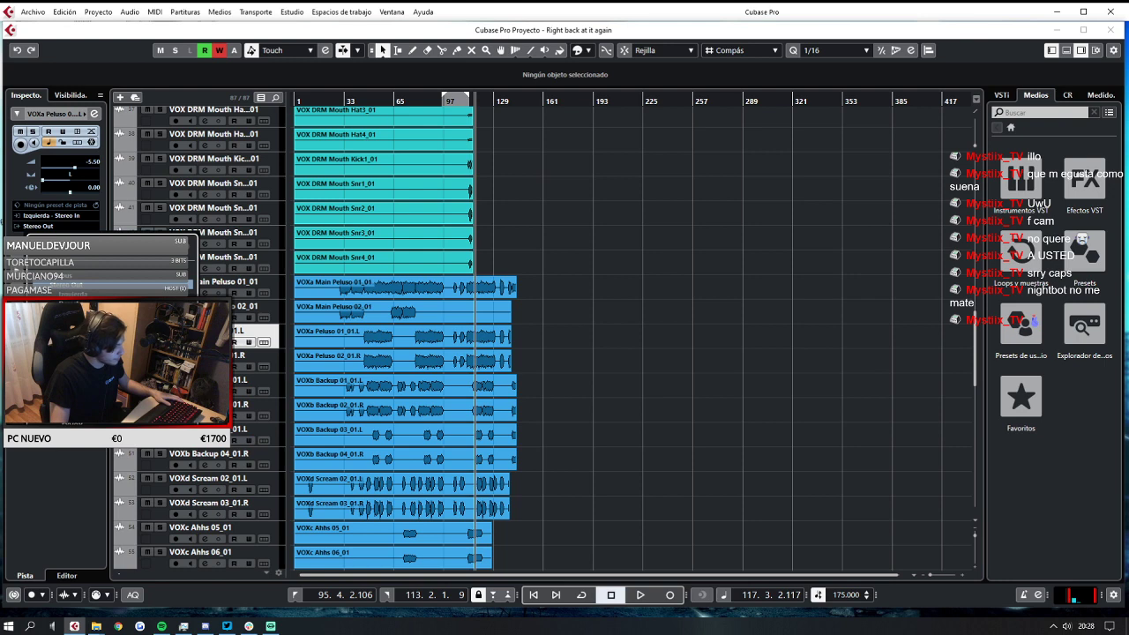
pyautogui.click(80, 375)
pyautogui.click(279, 362)
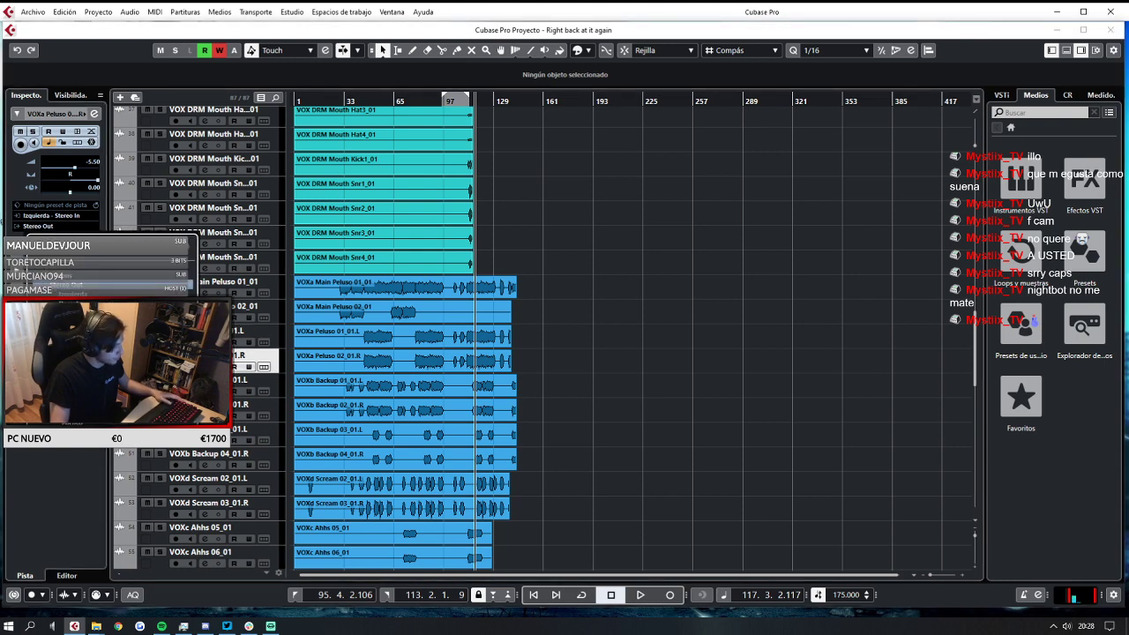
pyautogui.click(80, 375)
# Route the outputs of VOXb Backup 03 L and VOXb Backup 04 R to BUS.Vocals.
pyautogui.click(276, 383)
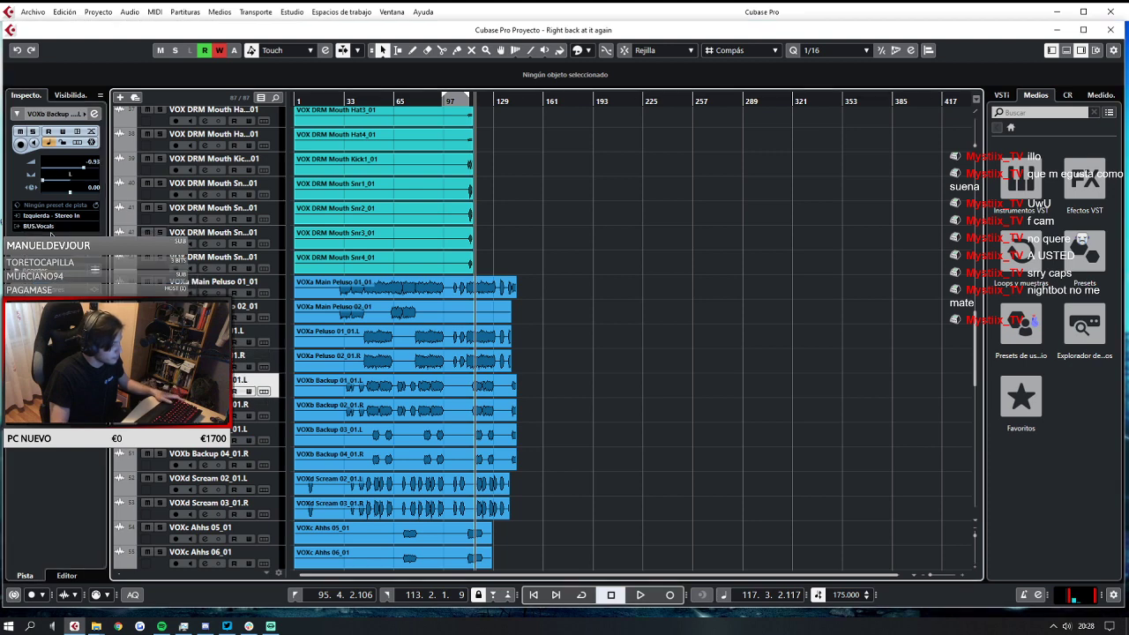
pyautogui.click(276, 409)
pyautogui.click(266, 440)
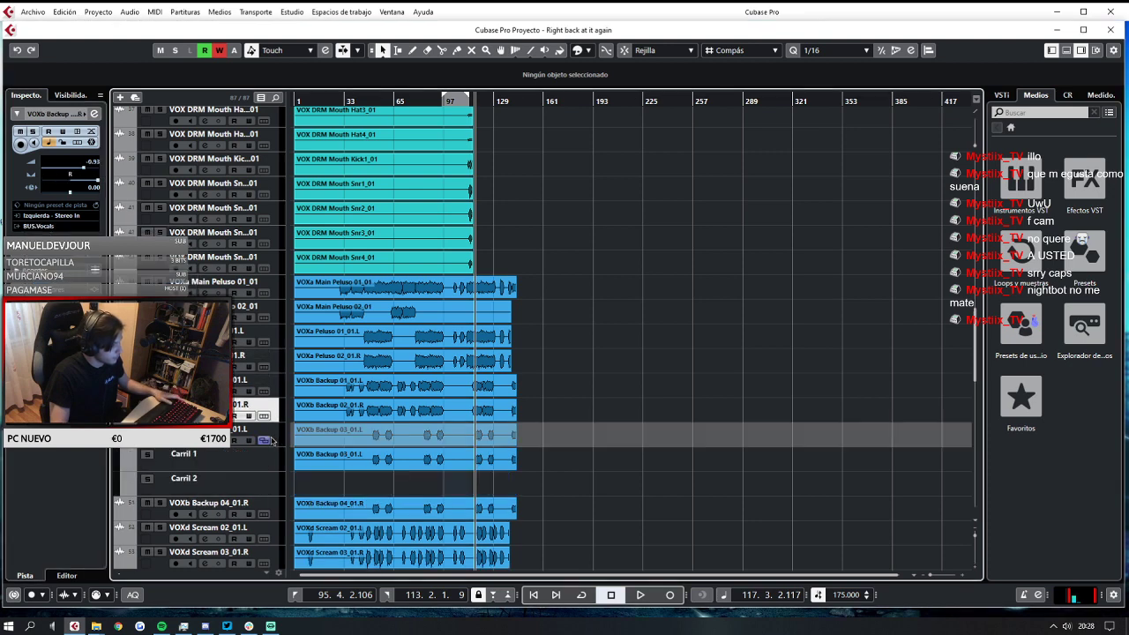
pyautogui.click(273, 430)
pyautogui.click(285, 426)
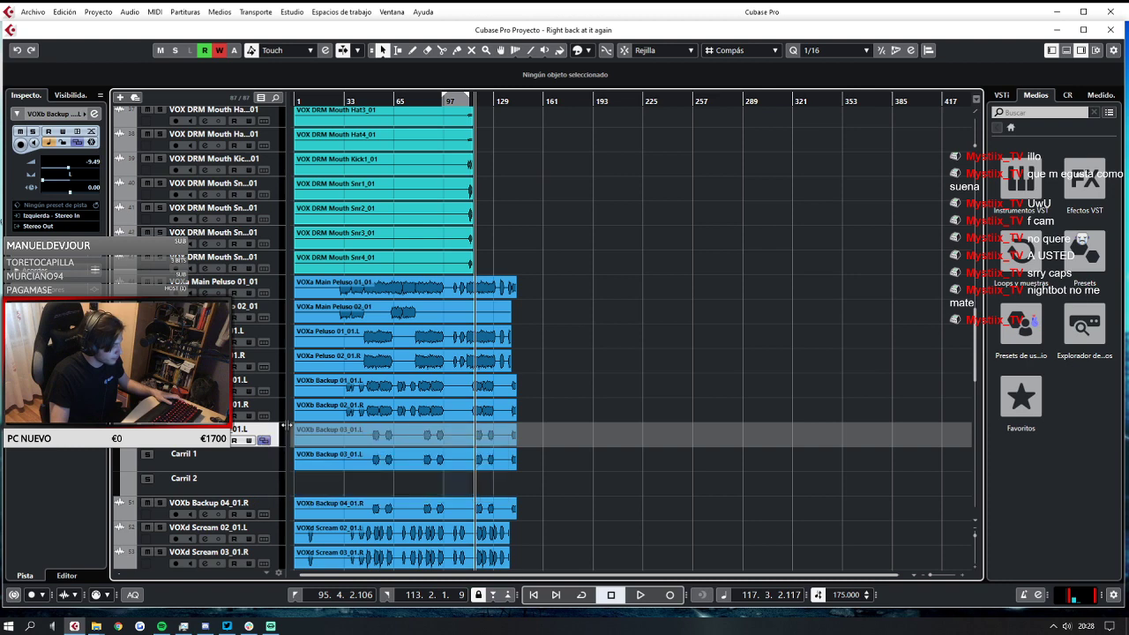
pyautogui.click(263, 441)
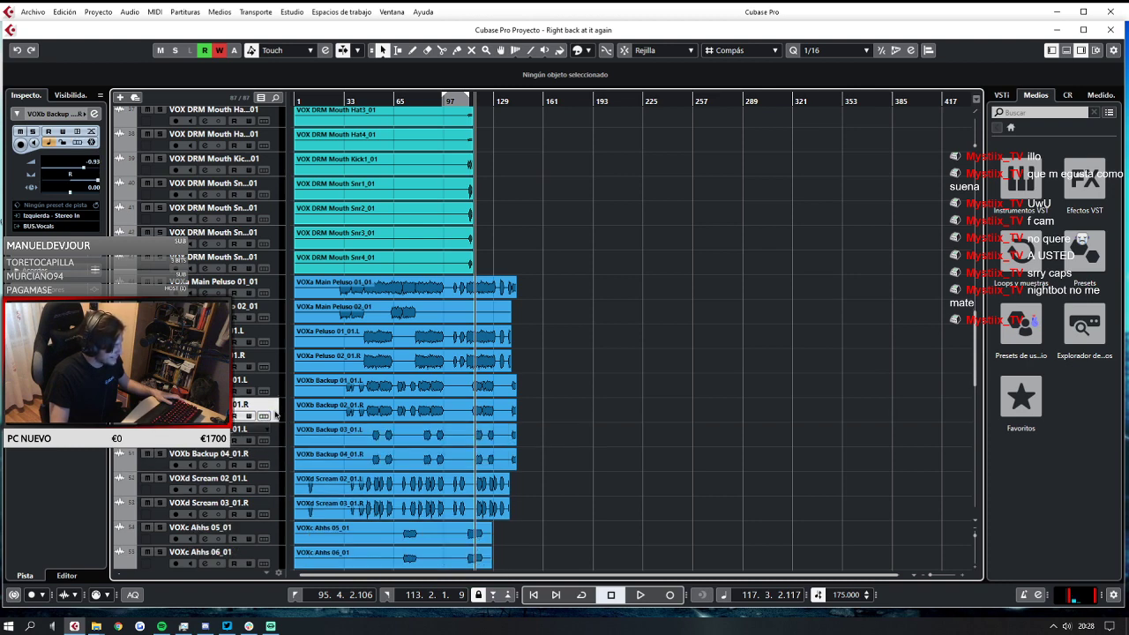
pyautogui.click(33, 228)
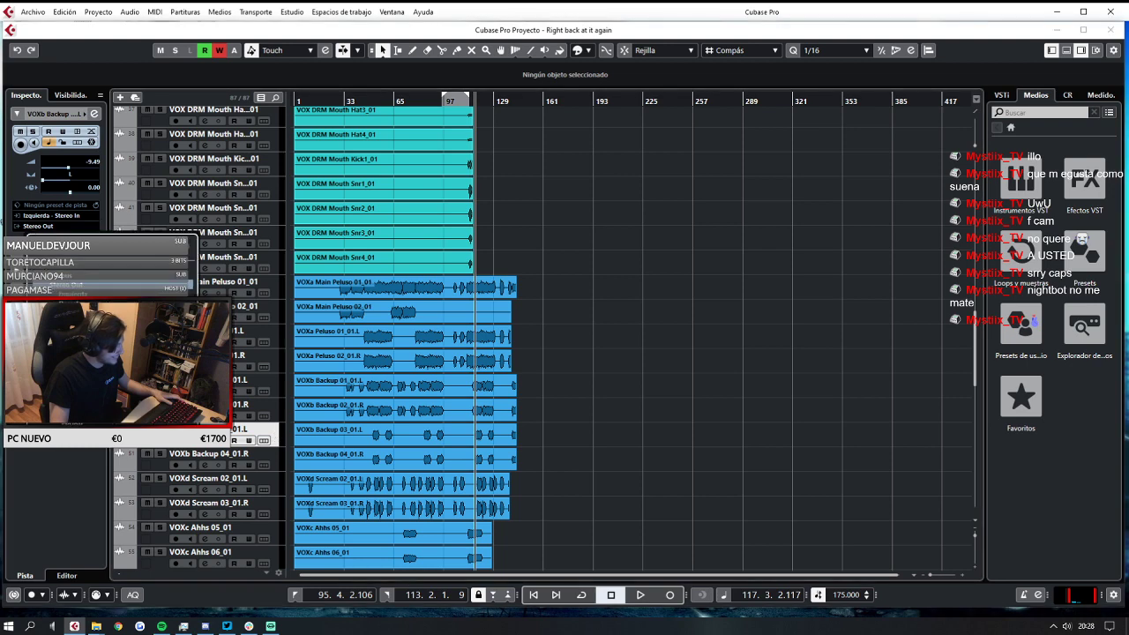
pyautogui.click(277, 447)
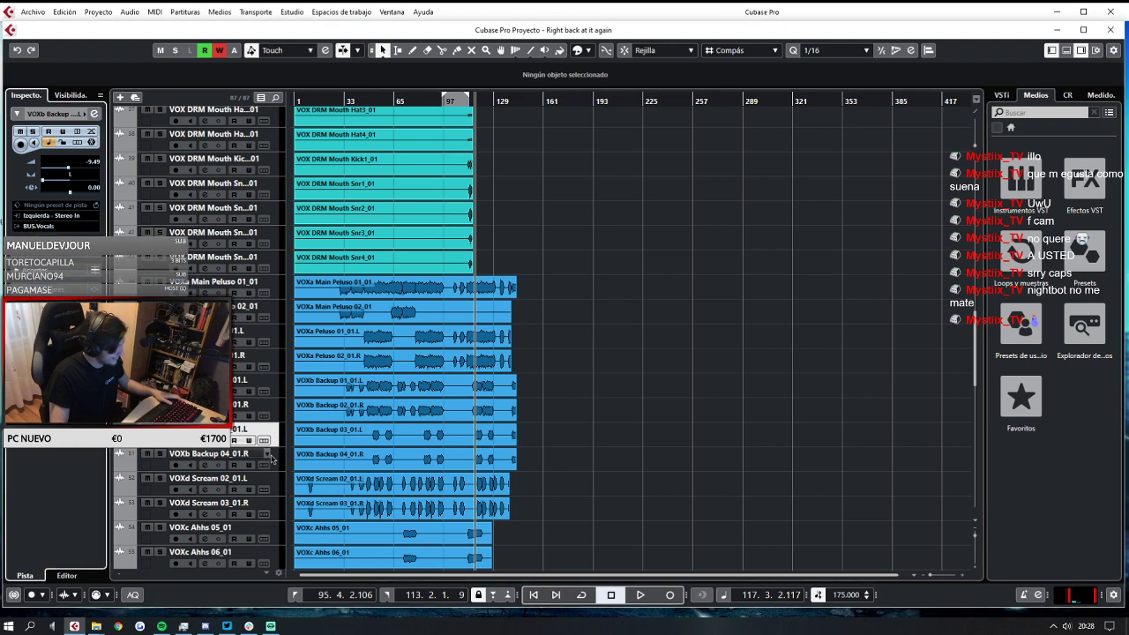
pyautogui.click(272, 455)
pyautogui.click(54, 228)
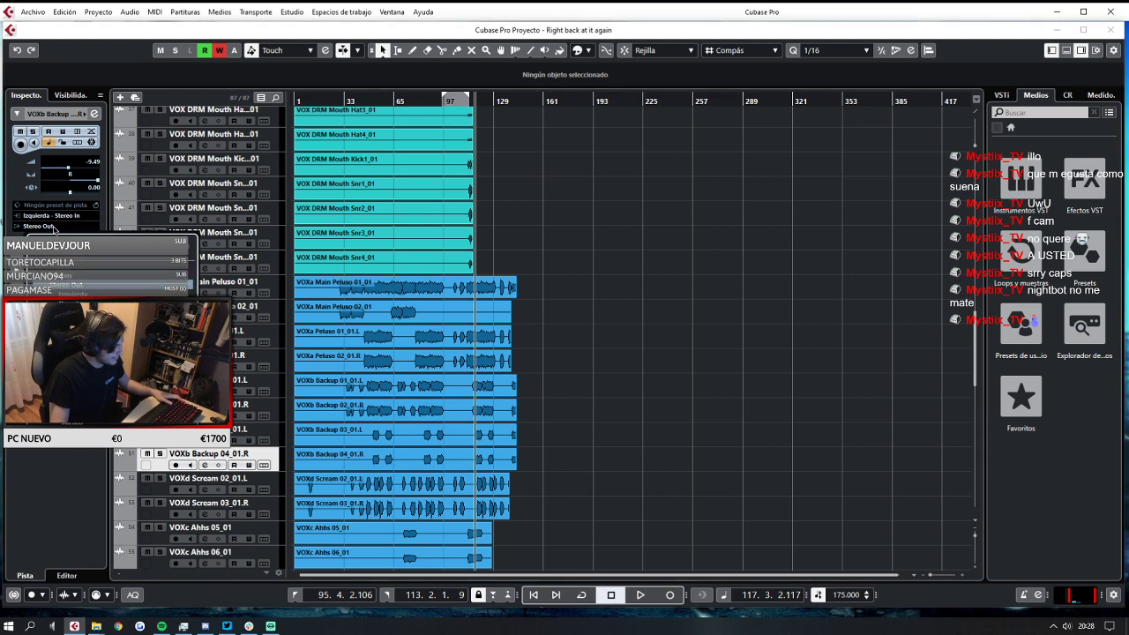
pyautogui.click(84, 362)
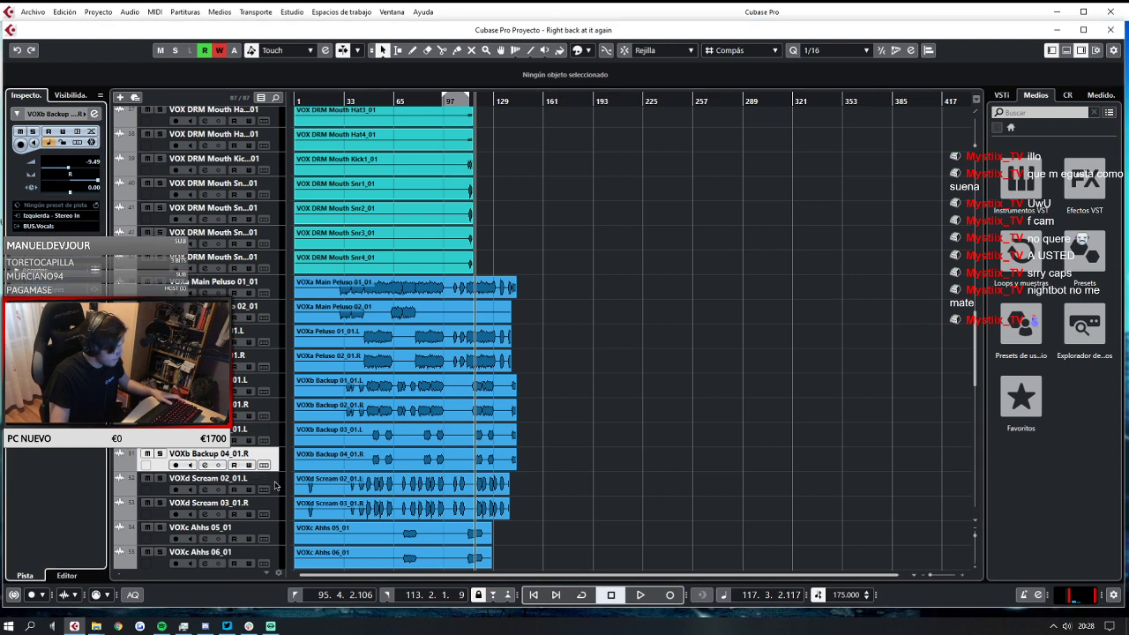
# Route the outputs of VOXd Scream 02 L and VOXd Scream 03 R to BUS.Vocals, and check the VOXc Ahhs 05 routing.
pyautogui.click(274, 478)
pyautogui.click(64, 229)
pyautogui.click(83, 361)
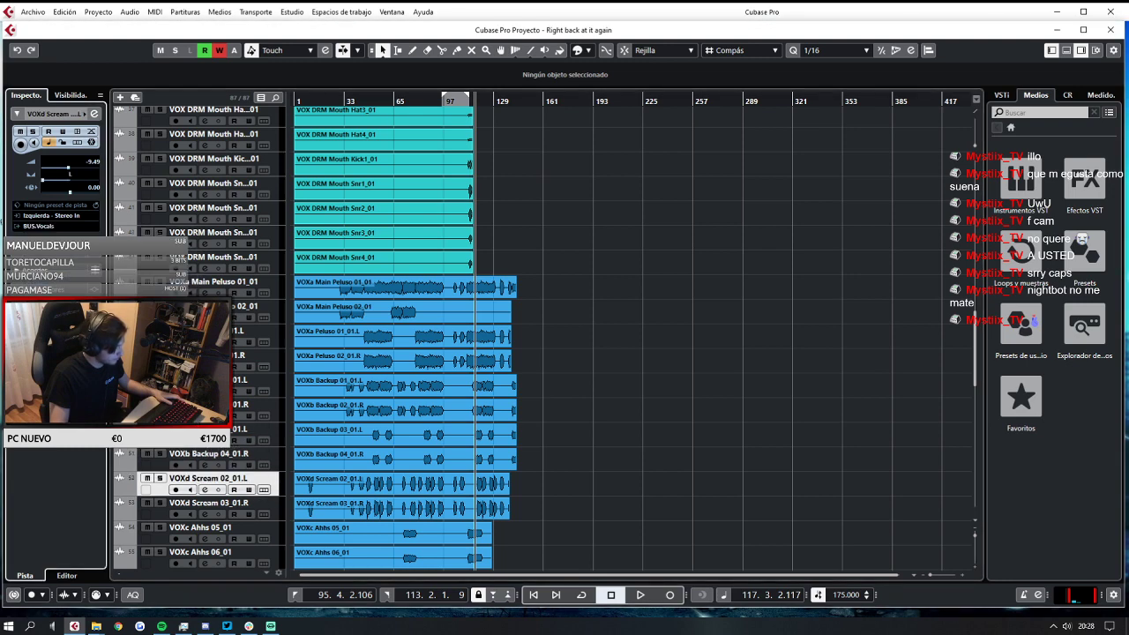
pyautogui.click(275, 501)
pyautogui.click(54, 226)
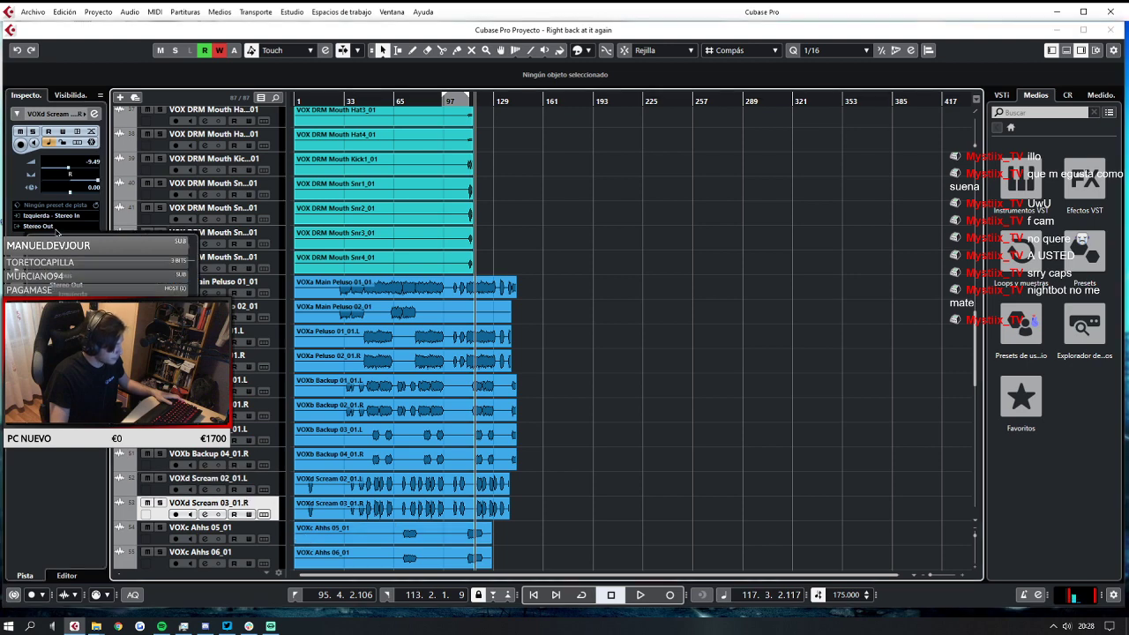
pyautogui.click(84, 362)
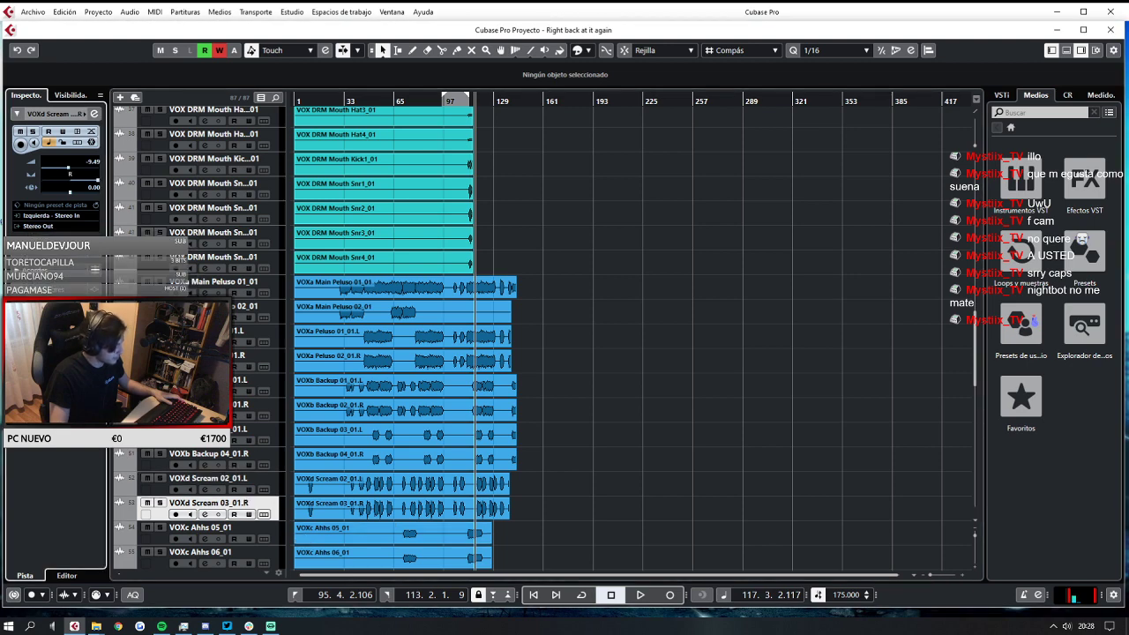
pyautogui.click(273, 534)
pyautogui.scroll(-4, 273, 529)
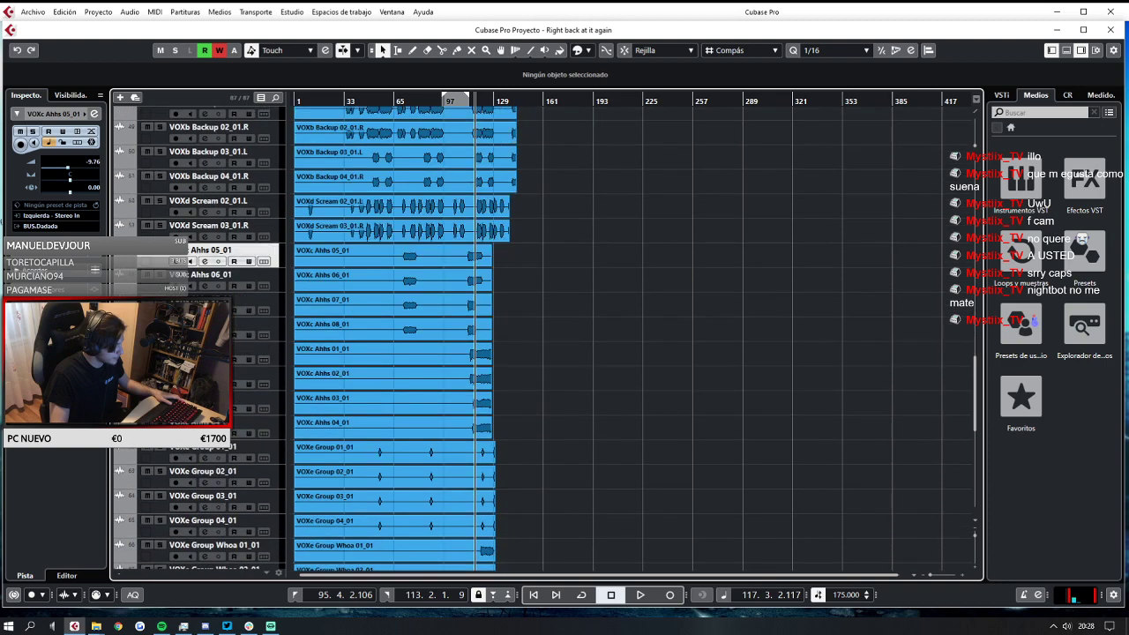
# Start playback from about bar 30 and turn off automation reading for all tracks.
pyautogui.scroll(5, 266, 314)
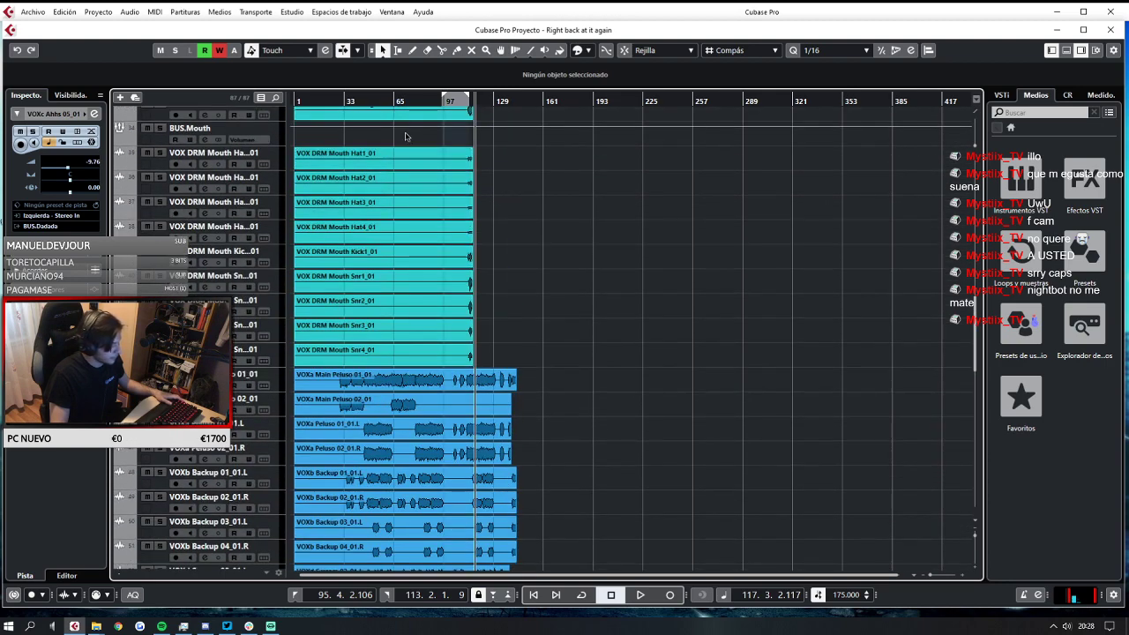
pyautogui.click(384, 97)
pyautogui.press('space')
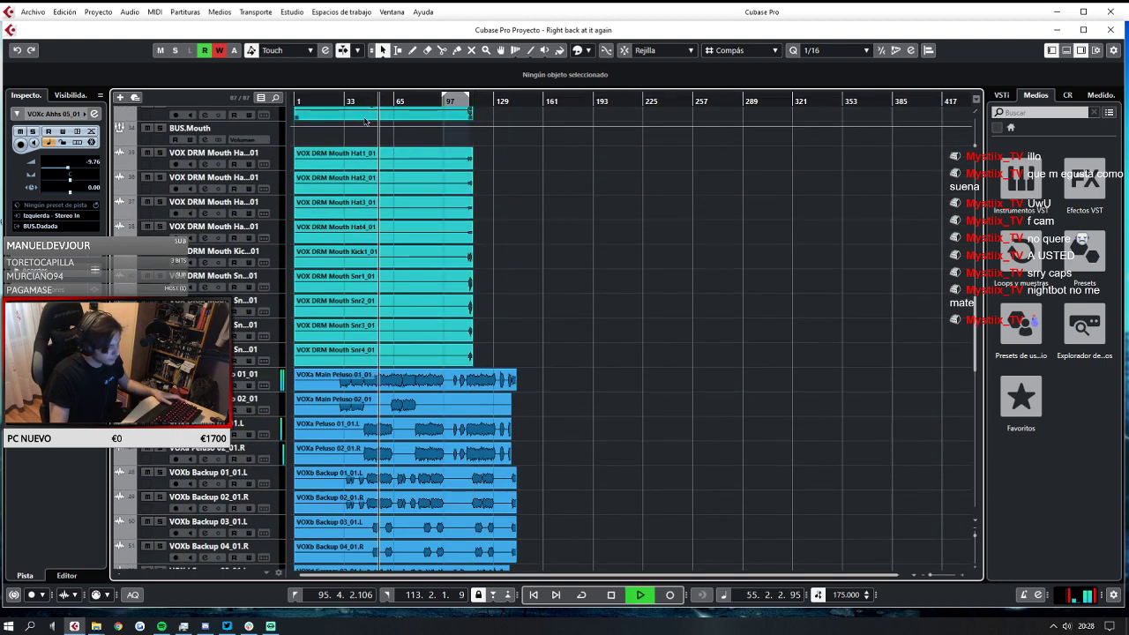
pyautogui.click(340, 98)
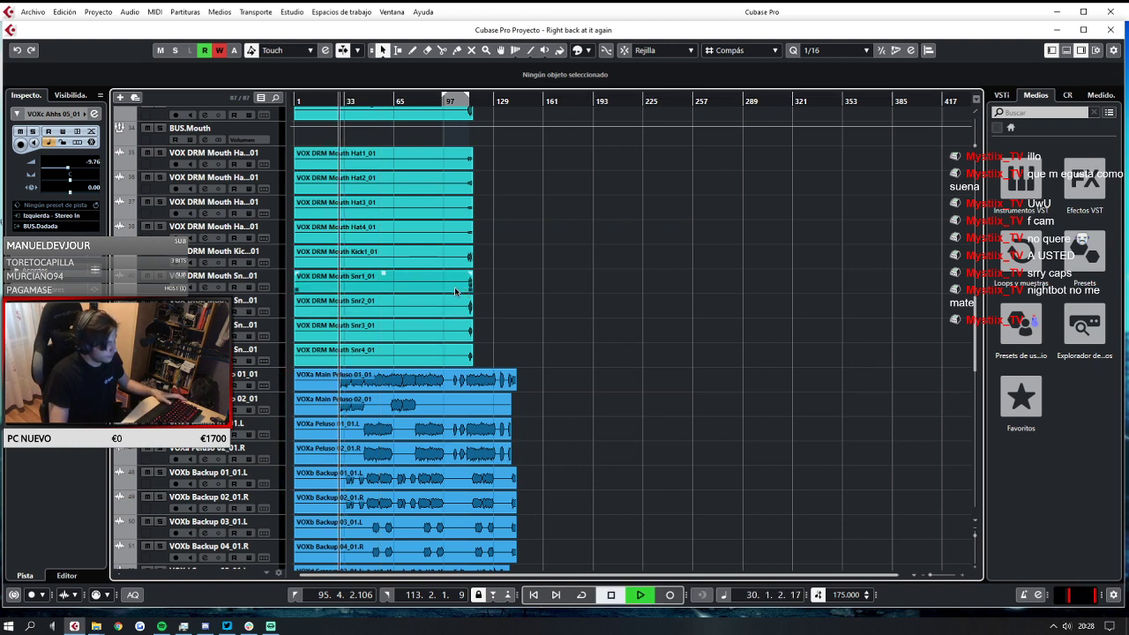
pyautogui.click(205, 52)
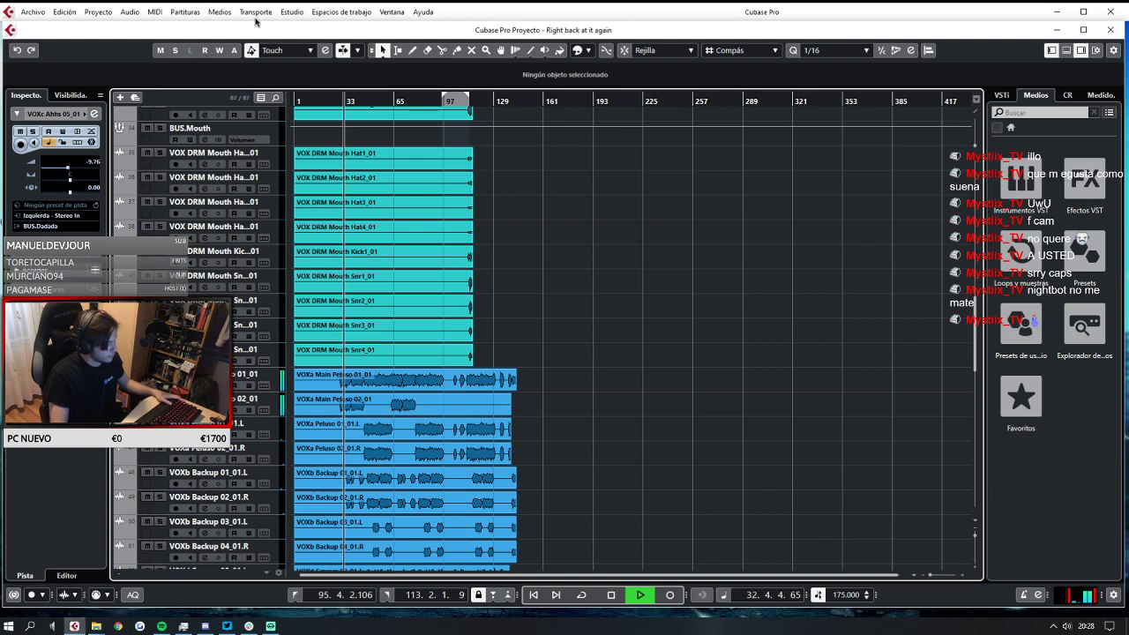
# Open the mixer at the bus channels and set the BUS.Vocals fader to -13.4 dB during playback.
pyautogui.click(298, 11)
pyautogui.click(315, 44)
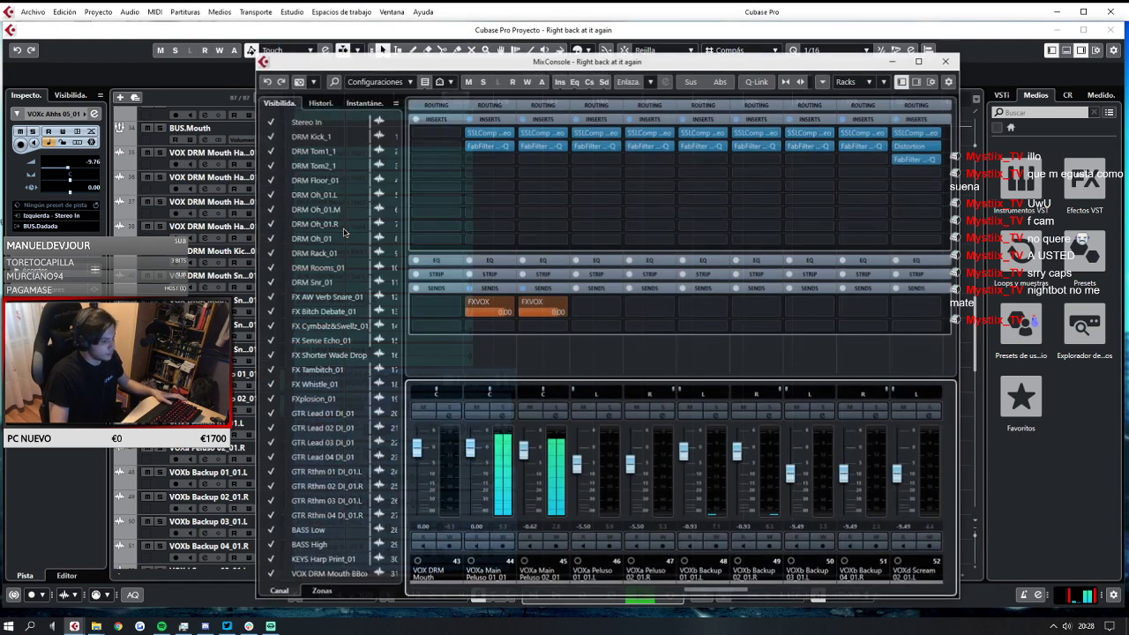
pyautogui.hscroll(-8, 667, 524)
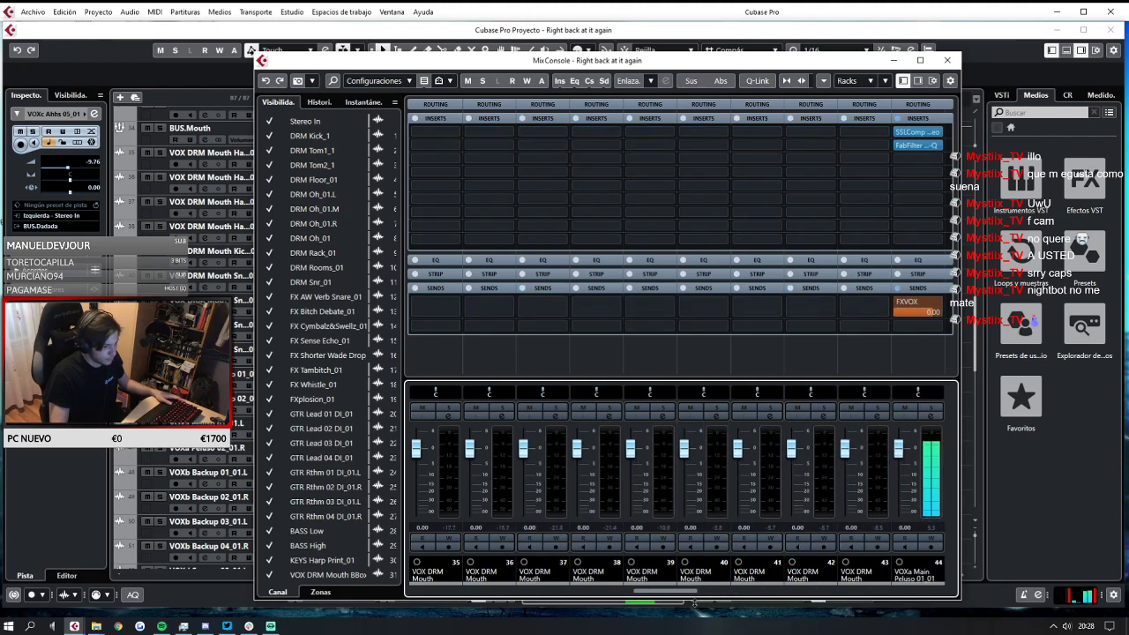
pyautogui.moveTo(689, 592); pyautogui.dragTo(949, 592)
pyautogui.click(919, 583)
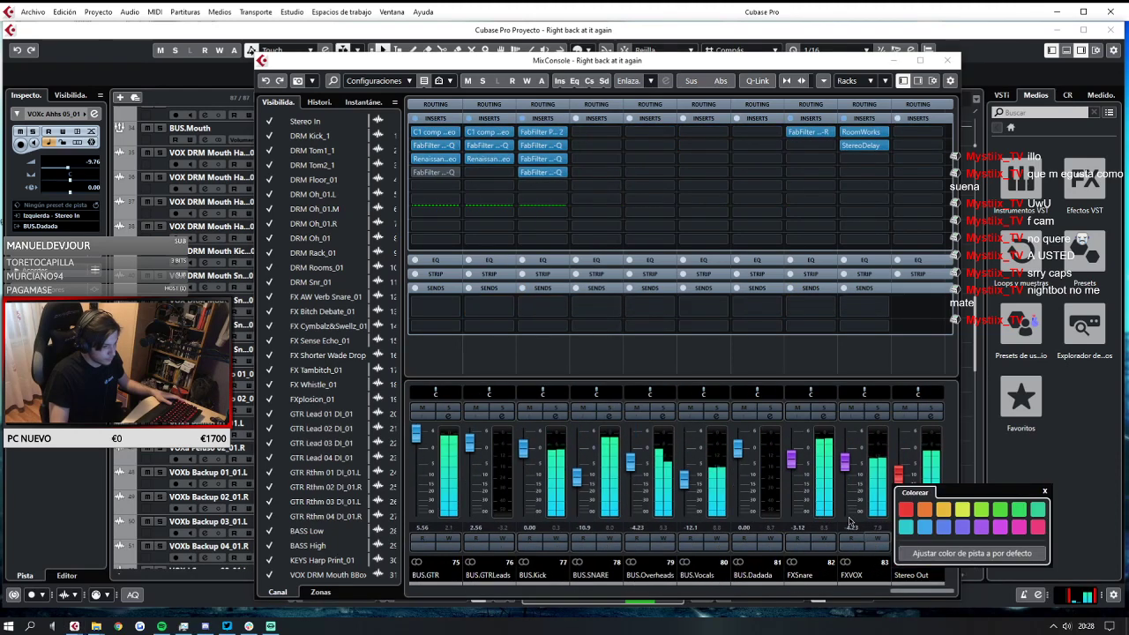
pyautogui.moveTo(683, 478); pyautogui.dragTo(684, 482)
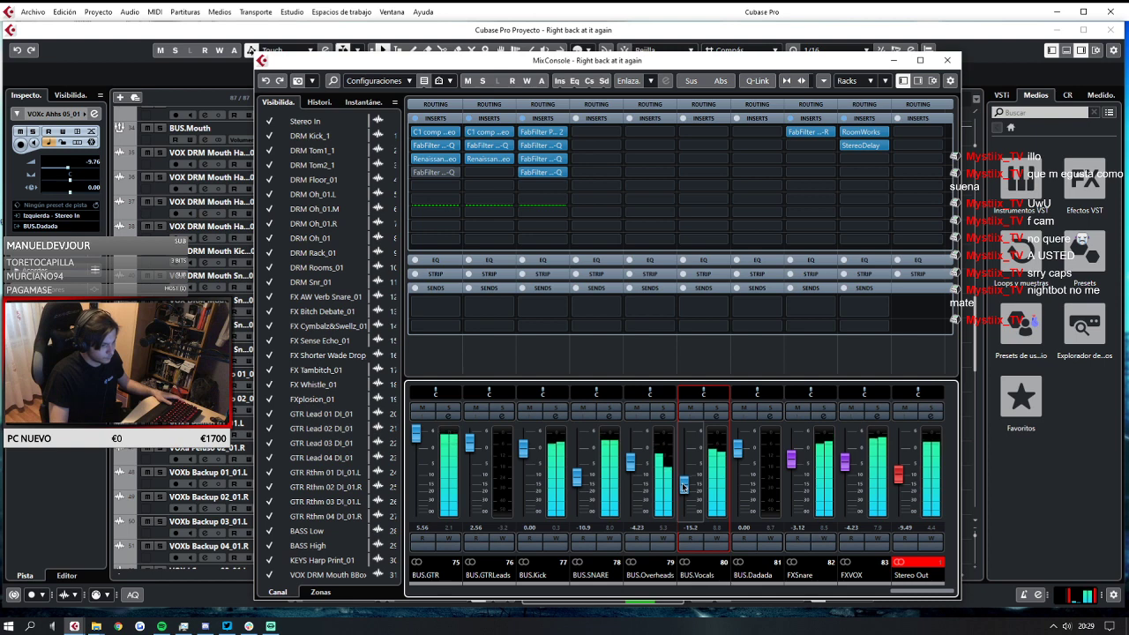
pyautogui.moveTo(683, 486); pyautogui.dragTo(692, 470)
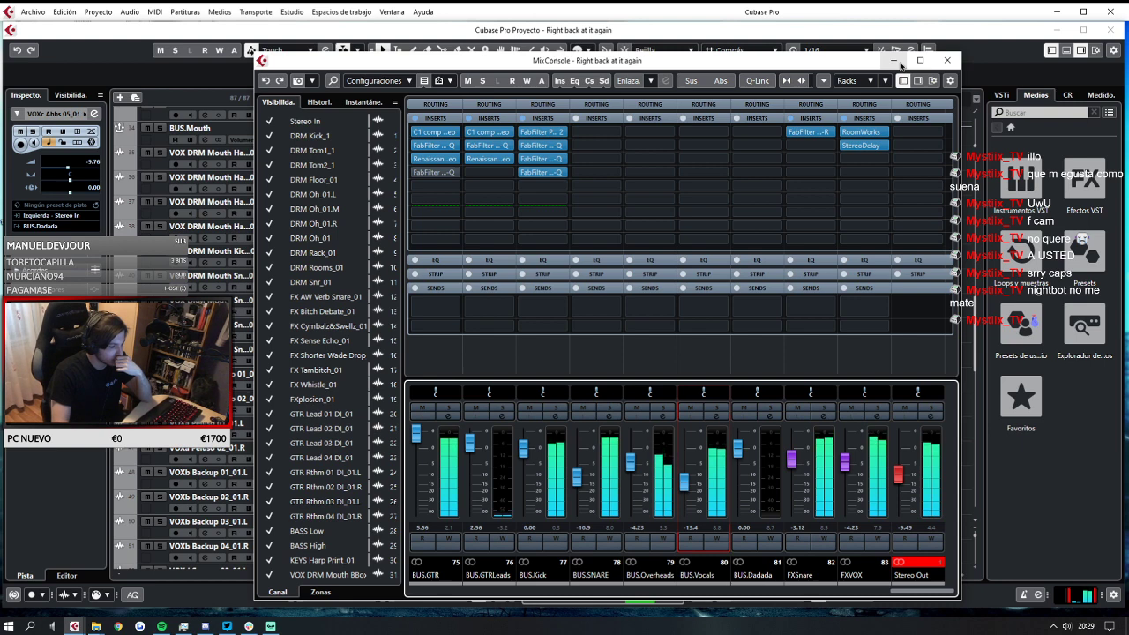
# Set BUS.GTR to 6.02 dB, BUS.GTRLeads to 1.10 dB, BUS.SNARE to -12.4 dB and BUS.Vocals to -11.5 dB, closing the mixer and stopping playback.
pyautogui.click(427, 404)
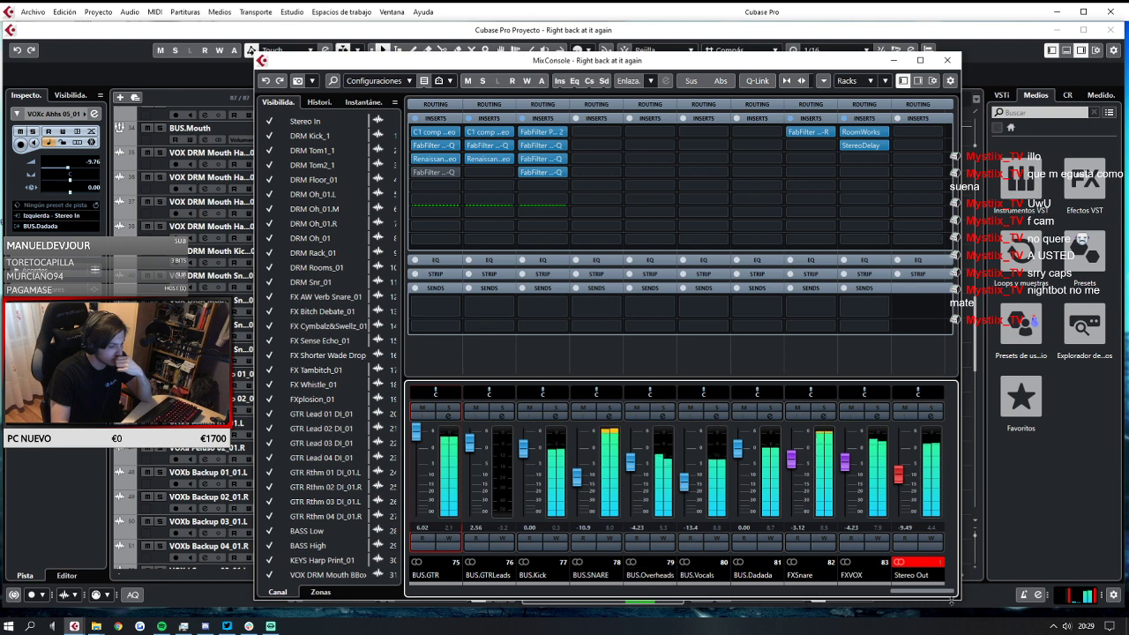
pyautogui.moveTo(934, 594); pyautogui.dragTo(909, 599)
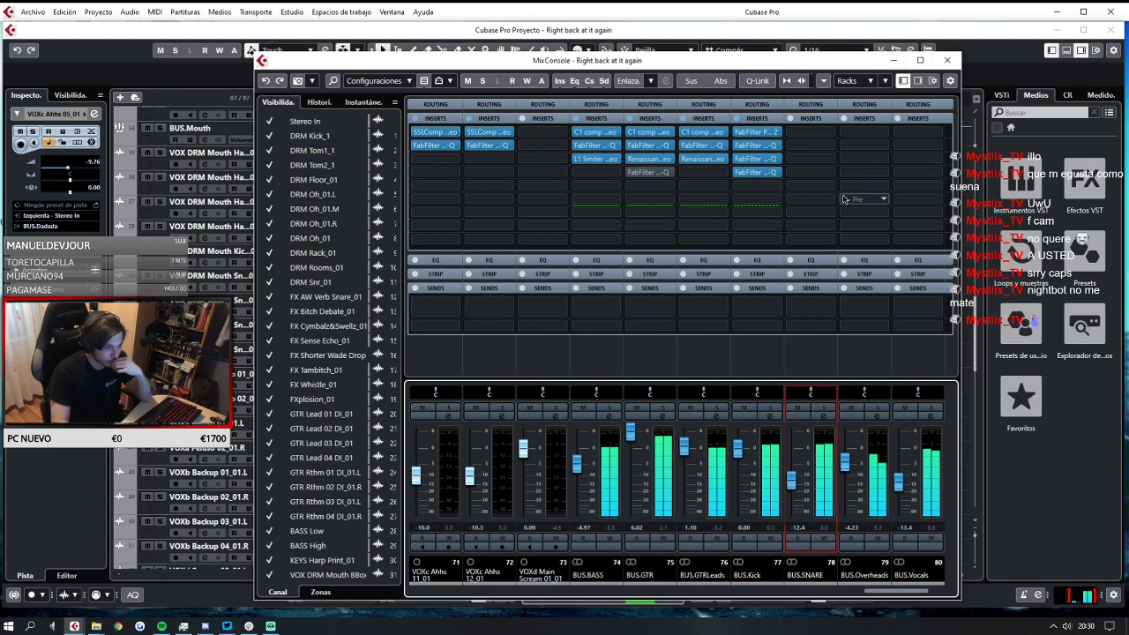
pyautogui.moveTo(899, 483); pyautogui.dragTo(903, 480)
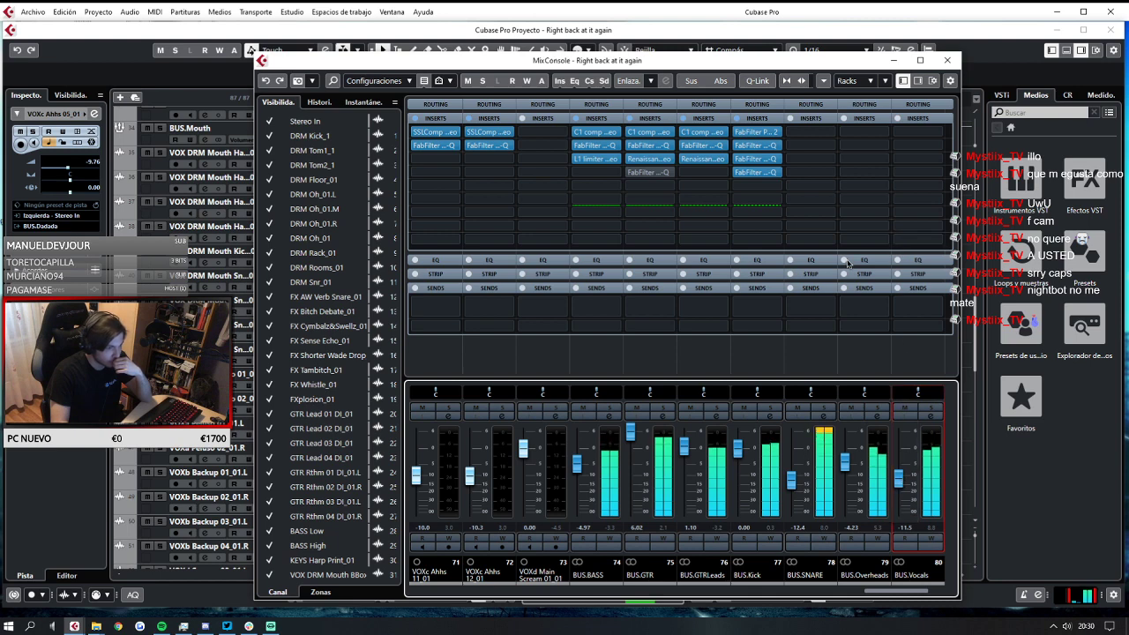
pyautogui.click(26, 11)
pyautogui.press('Escape')
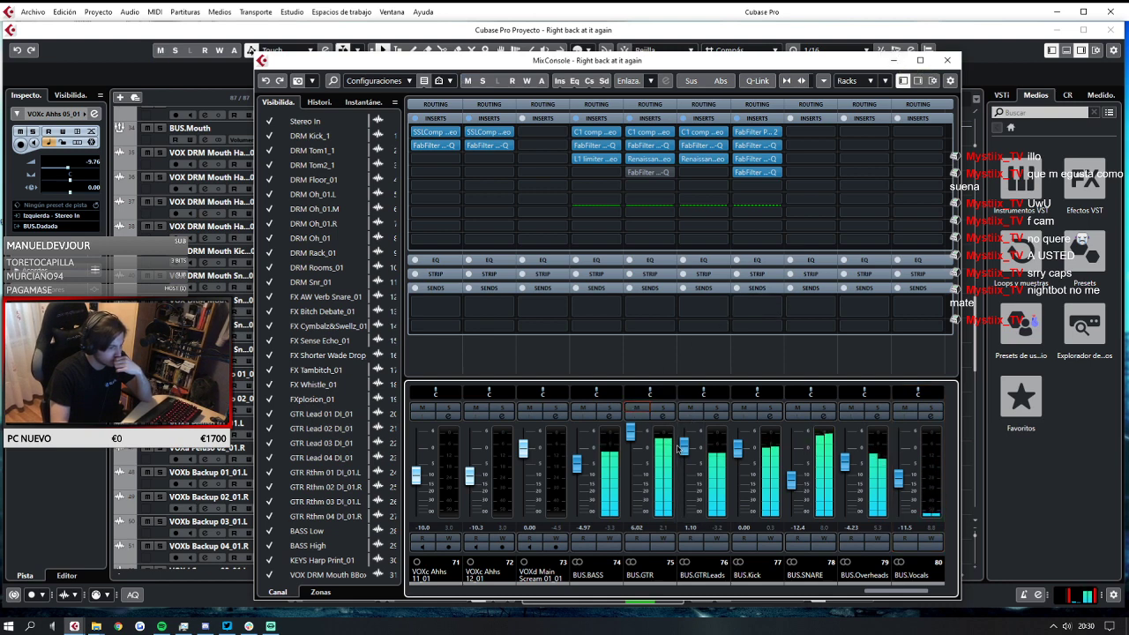
pyautogui.click(949, 60)
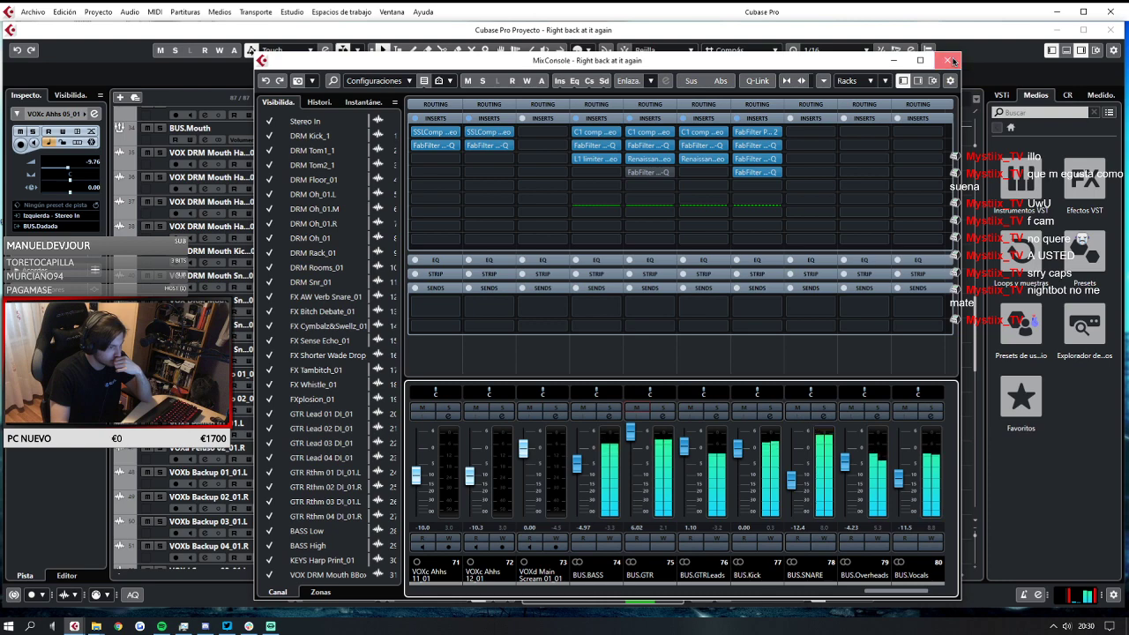
pyautogui.press('space')
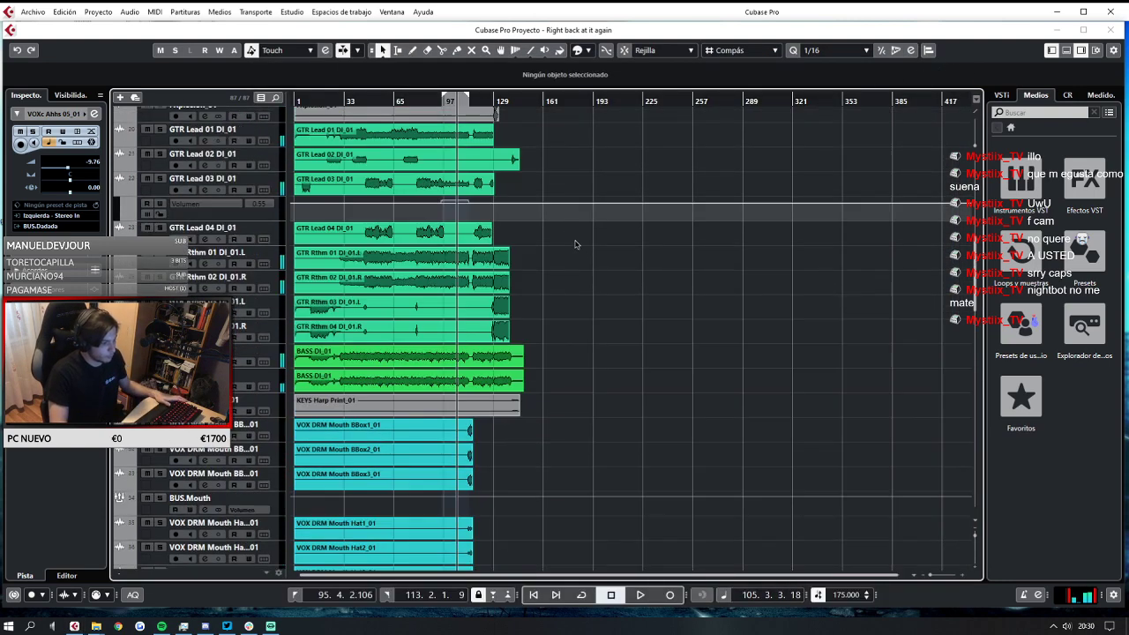
# Delete the GTR Lead 03 volume automation points between about bars 95 and 113 and replay from about bar 92.
pyautogui.scroll(10, 574, 244)
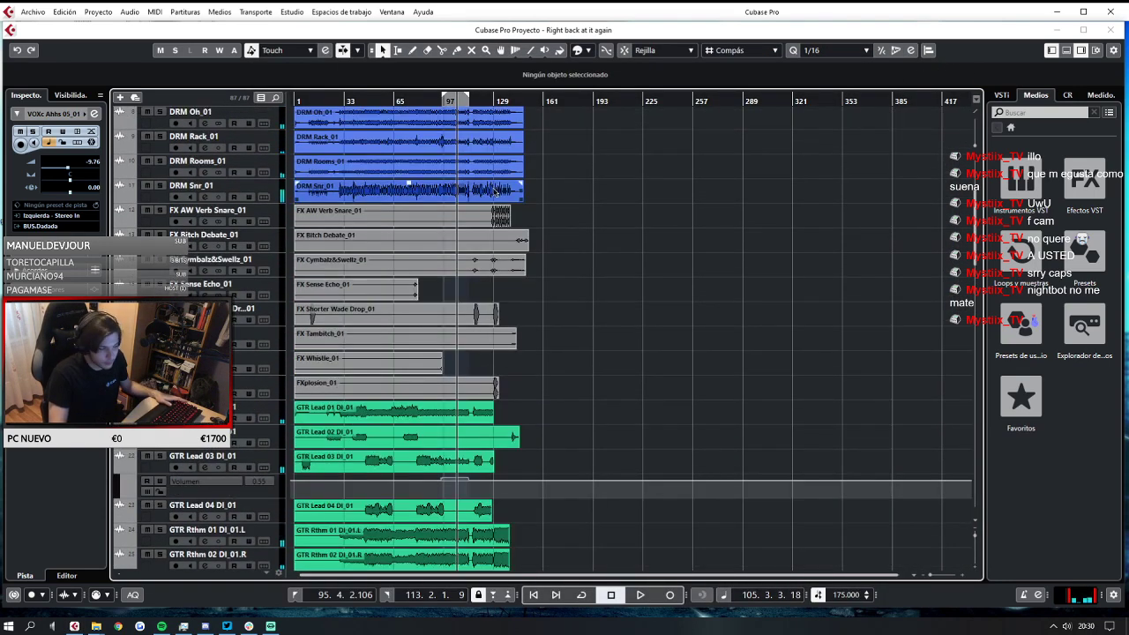
pyautogui.keyDown('ctrl'); pyautogui.scroll(2, 426, 490); pyautogui.keyUp('ctrl')
pyautogui.keyDown('ctrl'); pyautogui.scroll(2, 426, 491); pyautogui.keyUp('ctrl')
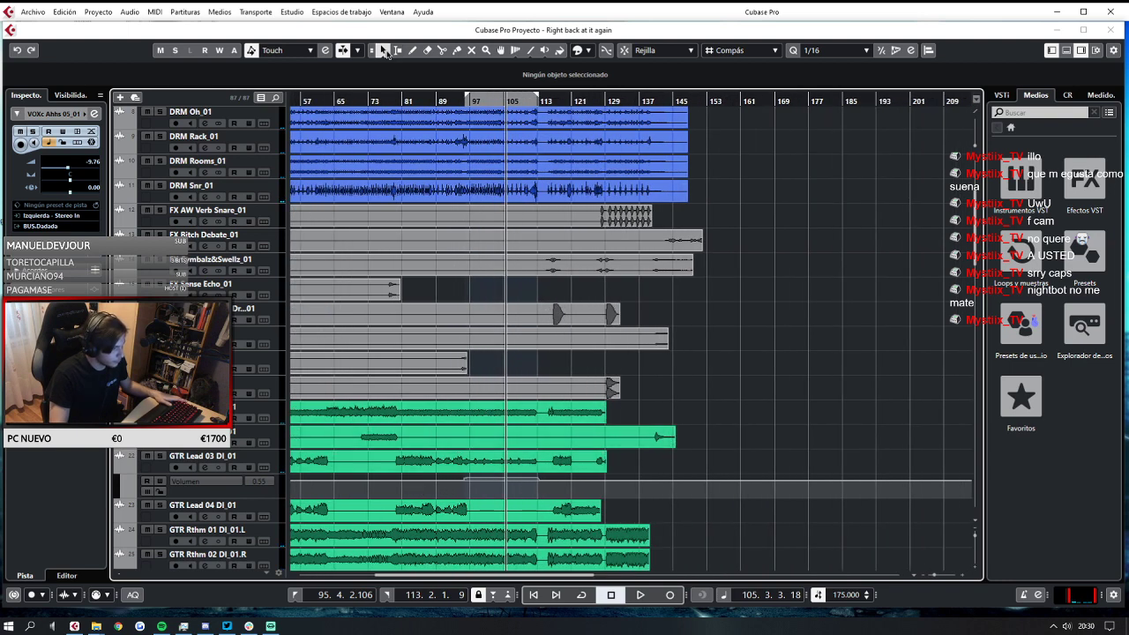
pyautogui.click(387, 53)
pyautogui.click(390, 53)
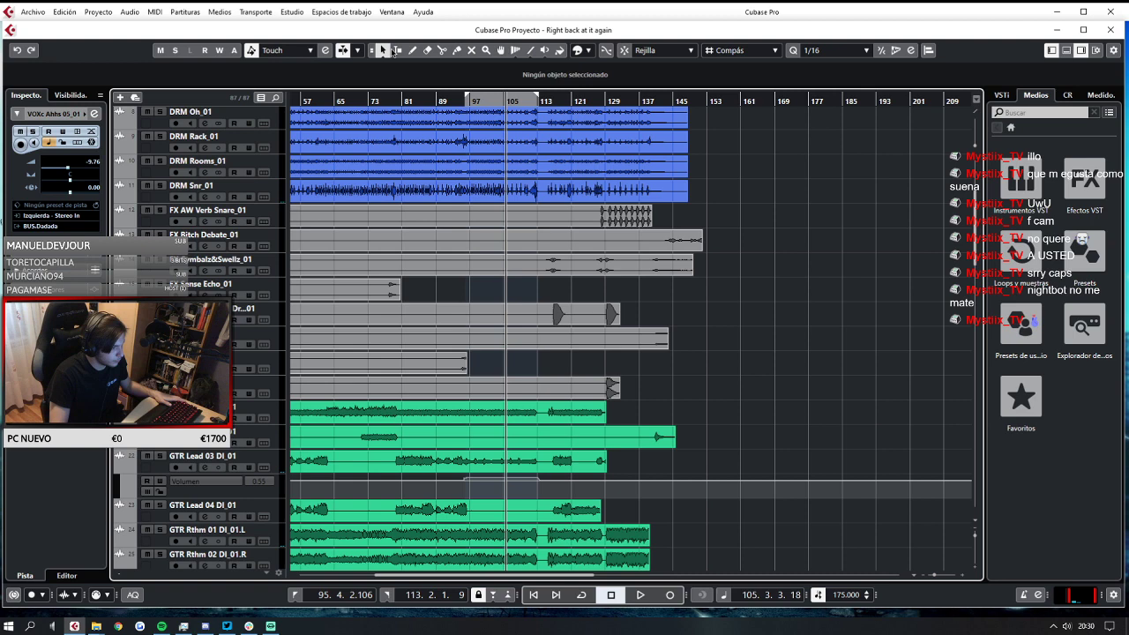
pyautogui.click(453, 98)
pyautogui.press('space')
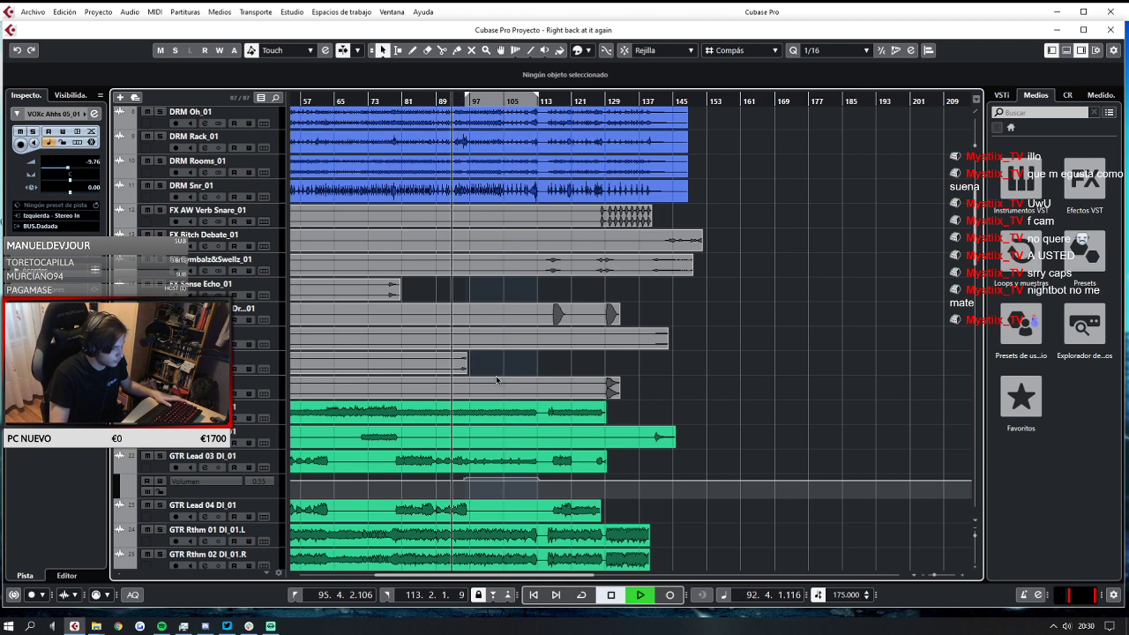
pyautogui.click(466, 480)
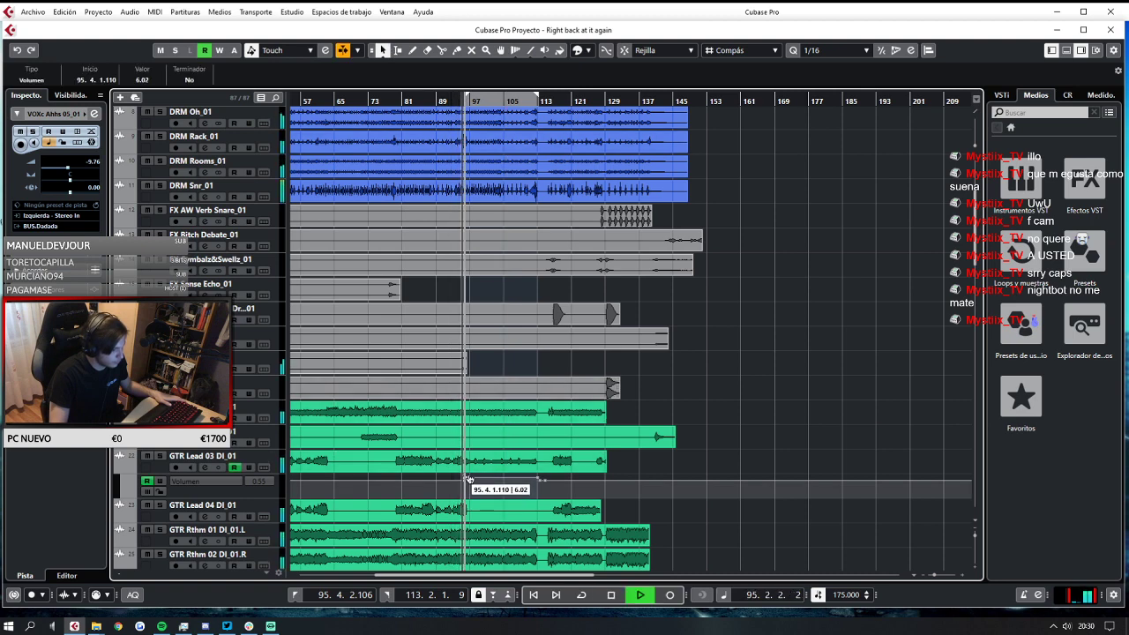
pyautogui.moveTo(477, 477)
pyautogui.mouseDown()
pyautogui.moveTo(544, 481)
pyautogui.moveTo(491, 461)
pyautogui.moveTo(499, 473)
pyautogui.mouseUp()
pyautogui.press('space')
pyautogui.press('Delete')
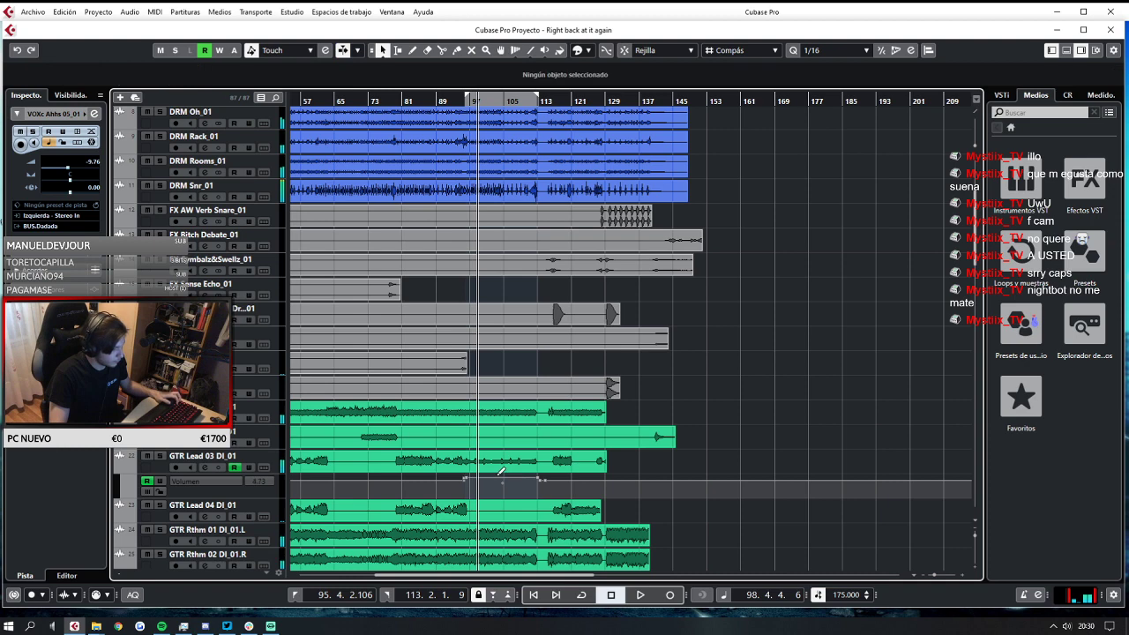
pyautogui.press('space')
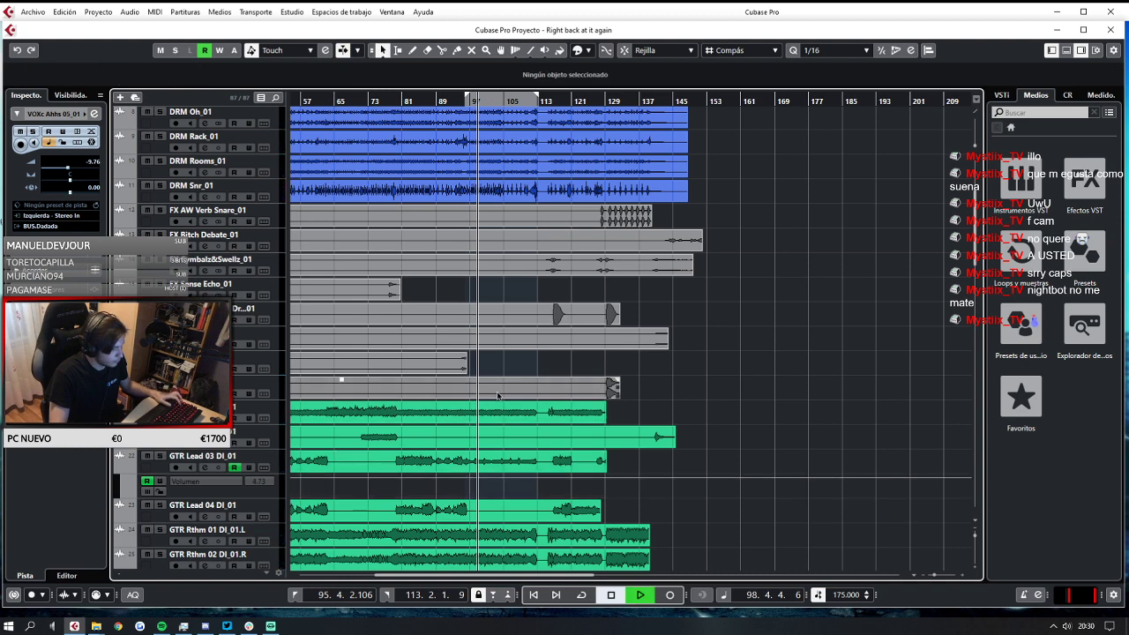
pyautogui.click(446, 101)
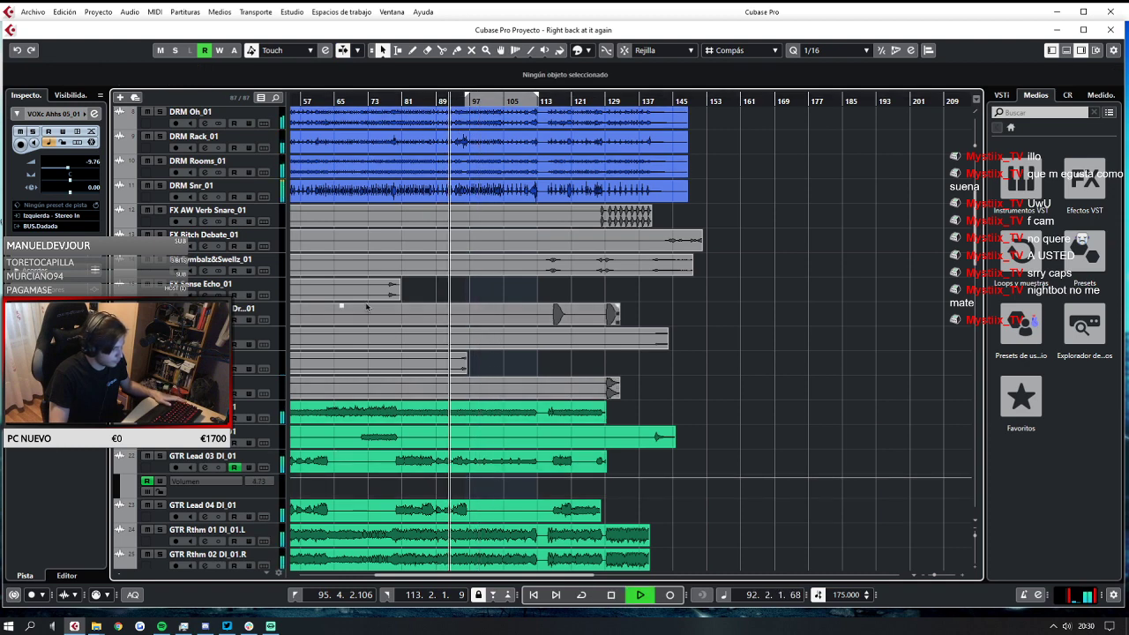
# Stop playback, enable automation writing on GTR Lead 03 and place the cursor at about bar 95.
pyautogui.rightClick(271, 465)
pyautogui.click(183, 462)
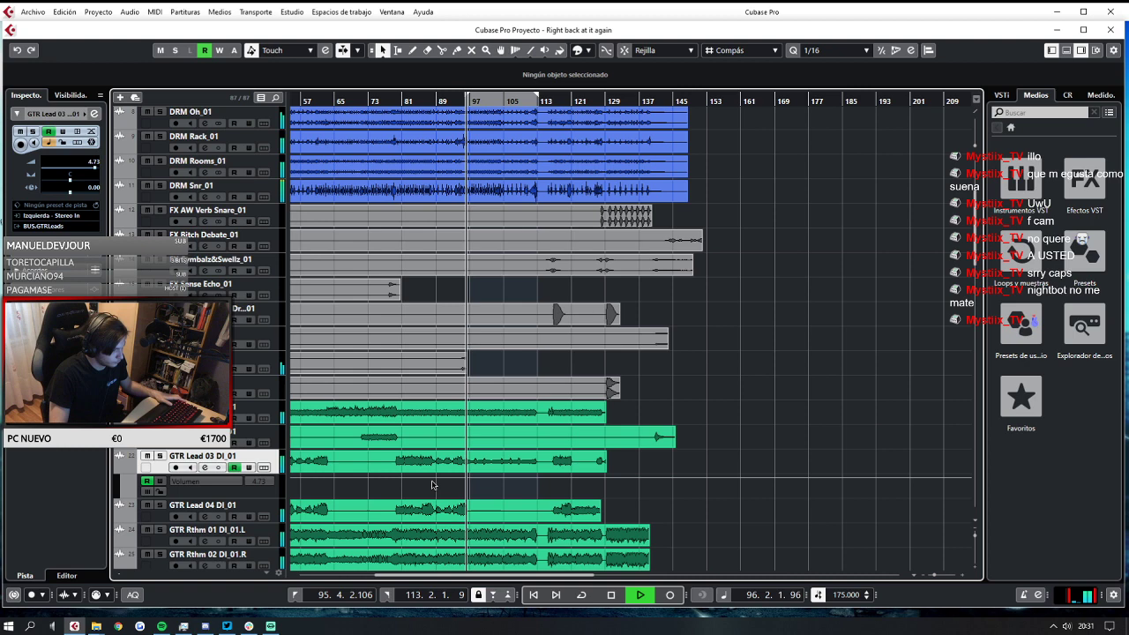
pyautogui.press('space')
pyautogui.click(249, 468)
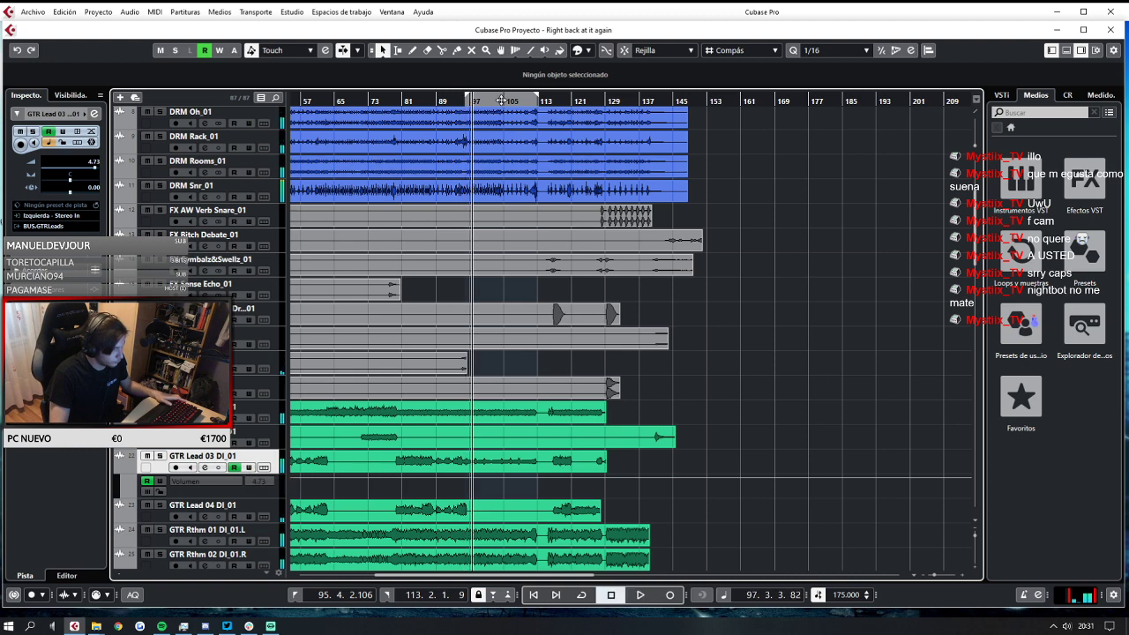
pyautogui.click(462, 101)
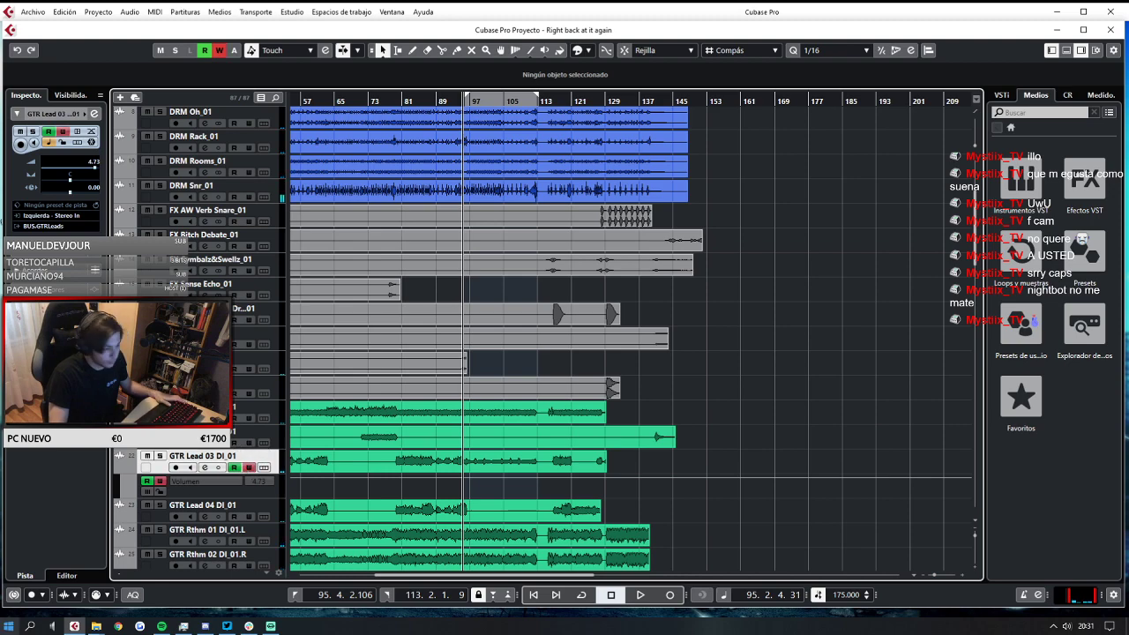
# Open the mixer and record GTR Lead 03 volume automation during playback, raising the fader to 6.02 dB and returning it to 0.00 dB.
pyautogui.click(324, 8)
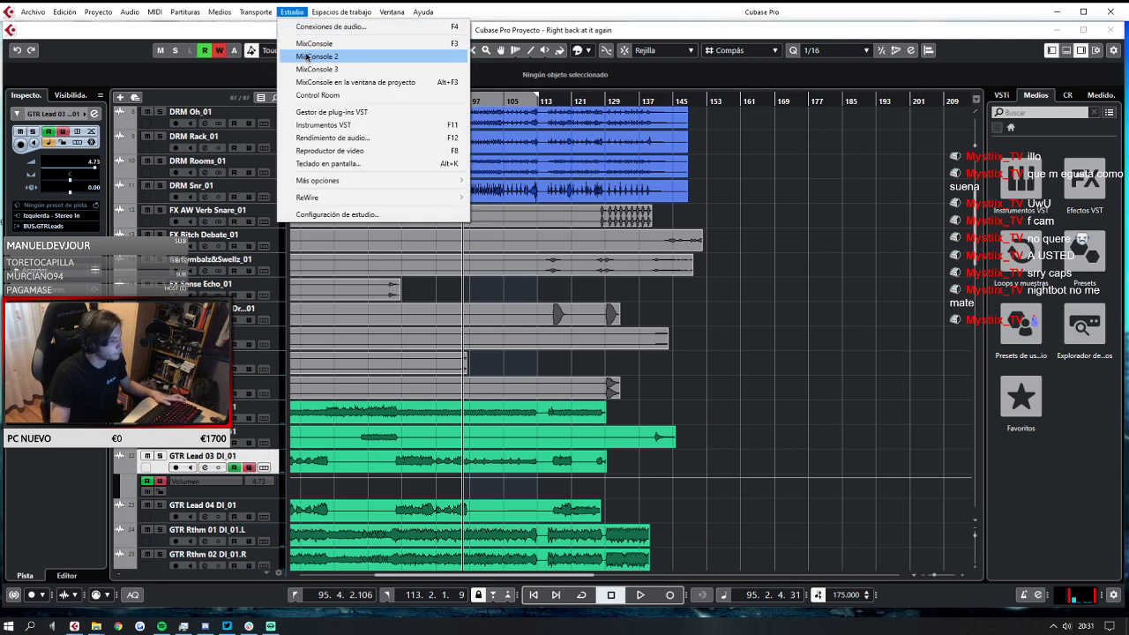
pyautogui.click(339, 42)
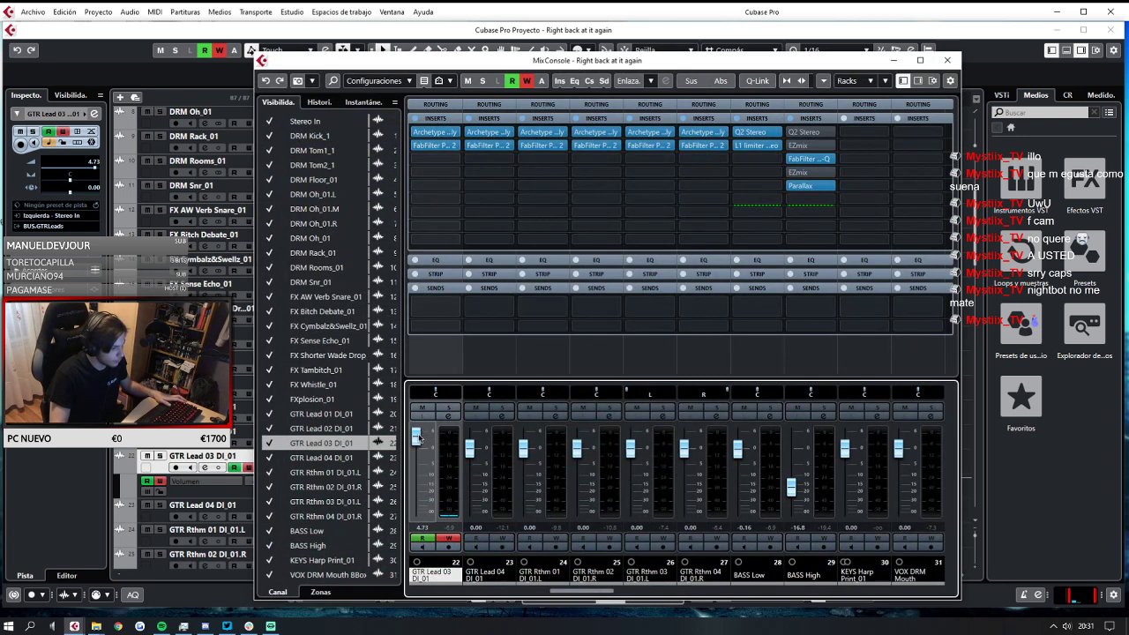
pyautogui.press('space')
pyautogui.moveTo(417, 437); pyautogui.dragTo(411, 408)
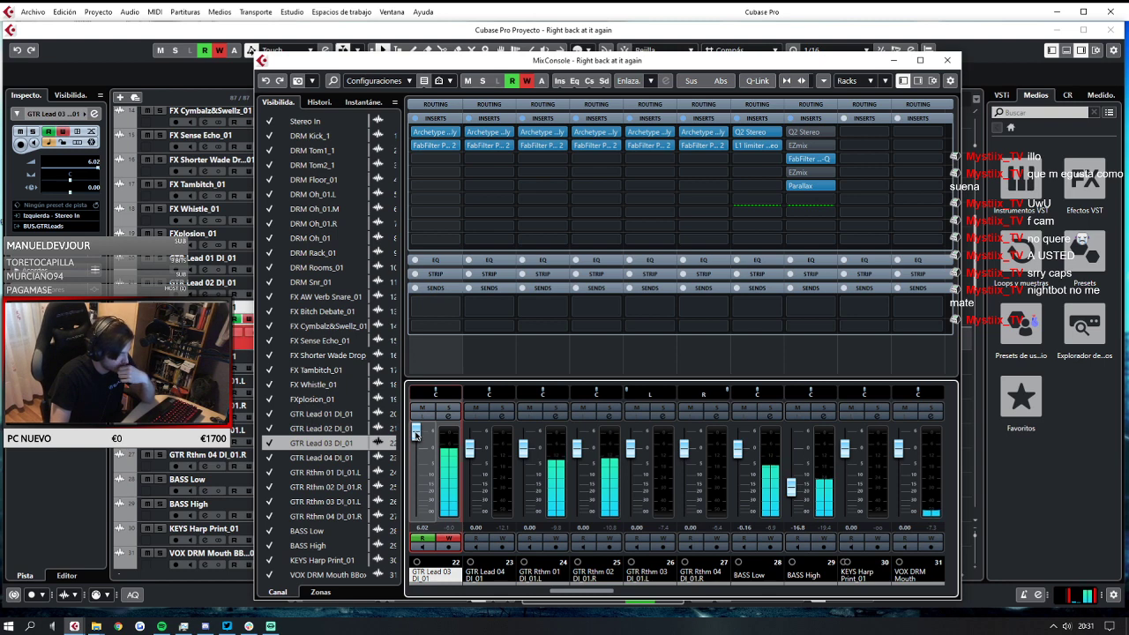
pyautogui.moveTo(416, 433); pyautogui.dragTo(412, 452)
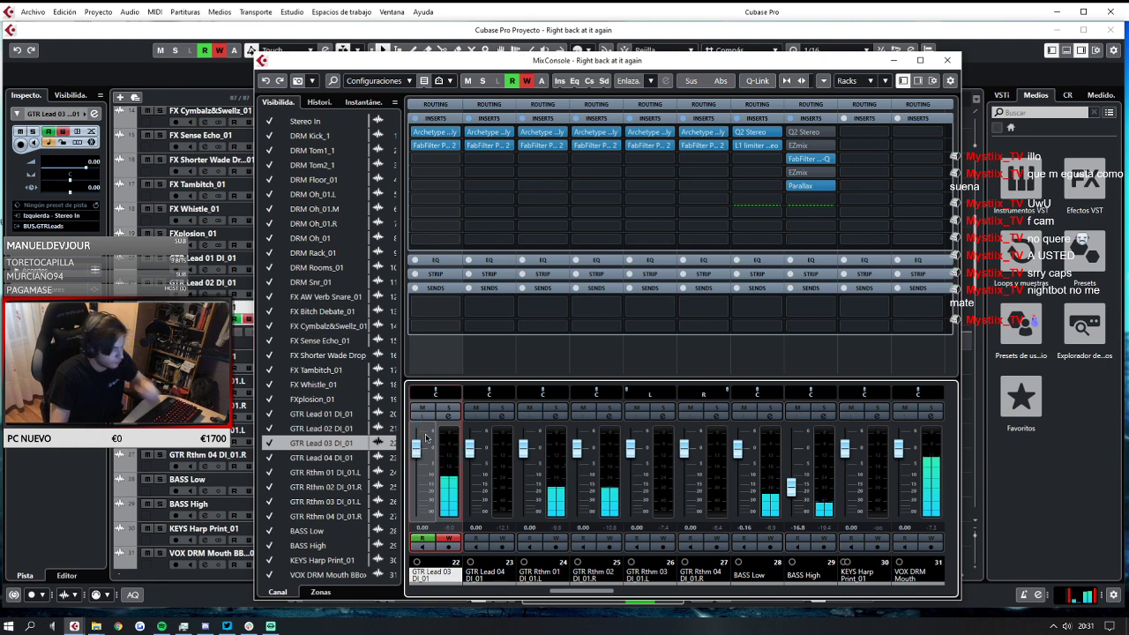
# Turn off automation writing and reading on GTR Lead 03 and close the mixer.
pyautogui.click(448, 538)
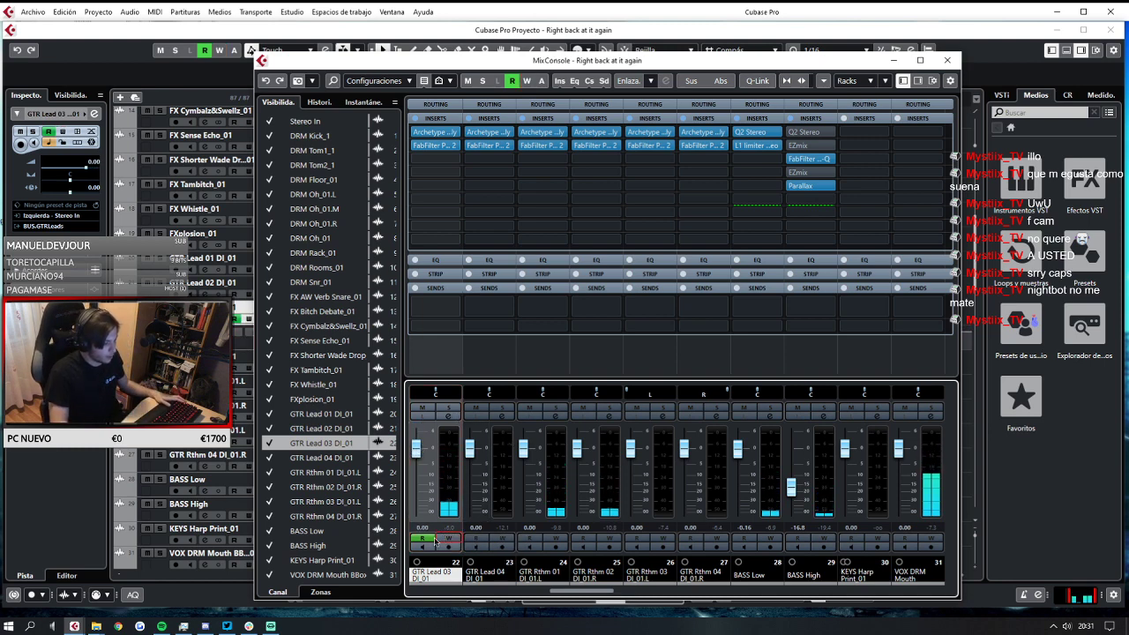
pyautogui.click(422, 537)
pyautogui.click(947, 61)
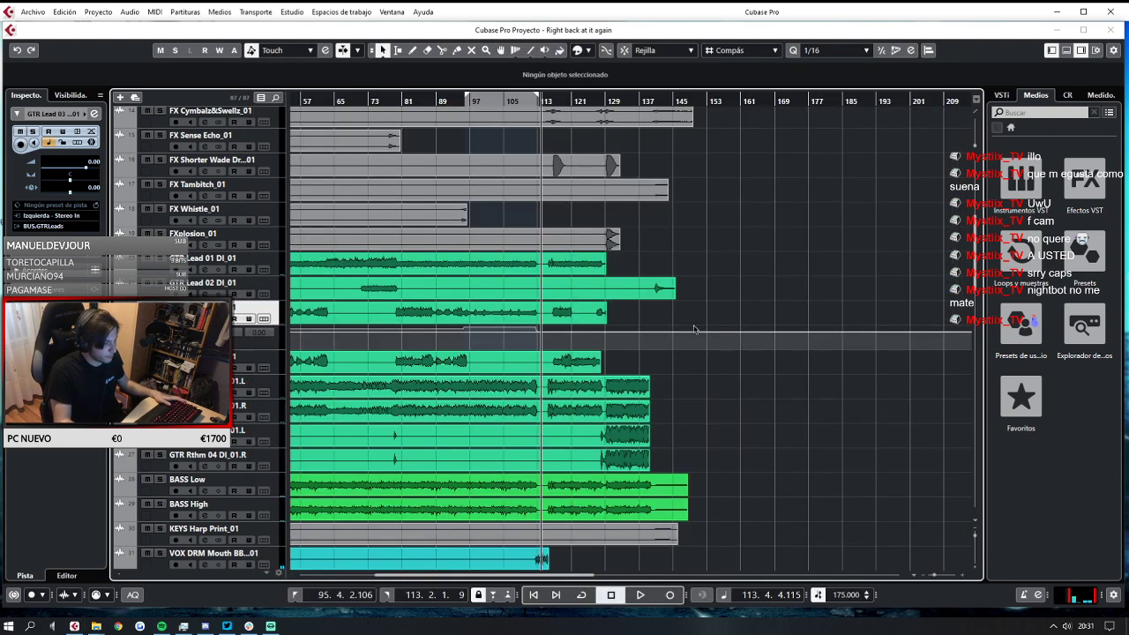
# Replay from before bar 95 with automation reading on and adjust the GTR Lead 03 volume point near bar 95 to 0.65 dB.
pyautogui.press('space')
pyautogui.click(430, 99)
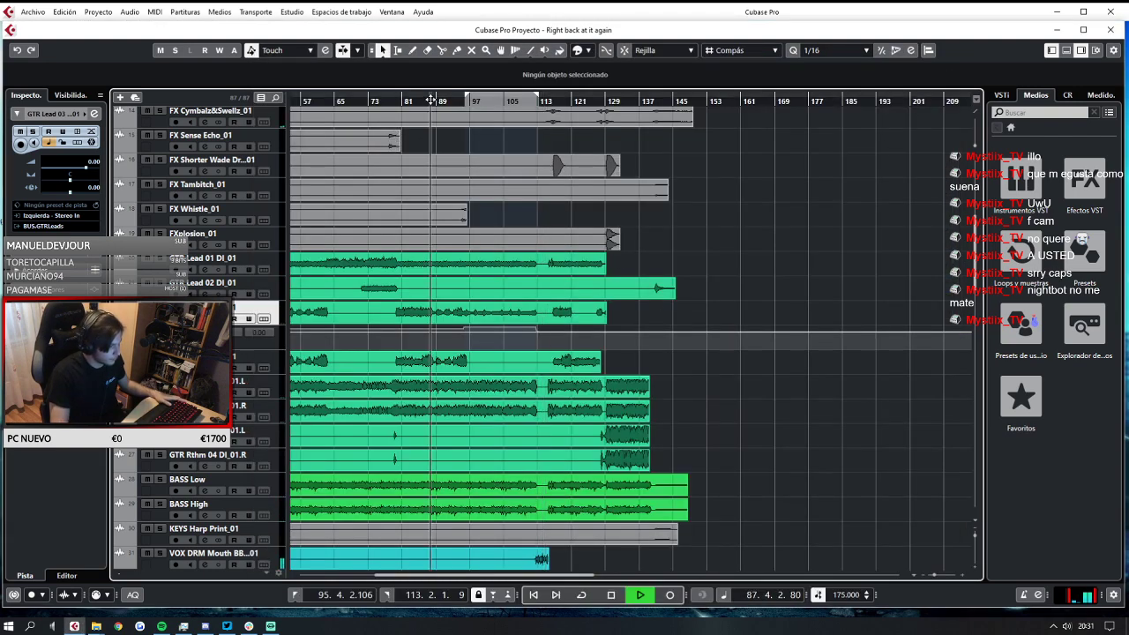
pyautogui.press('ctrl')
pyautogui.scroll(-2, 374, 208)
pyautogui.moveTo(397, 102); pyautogui.dragTo(479, 328)
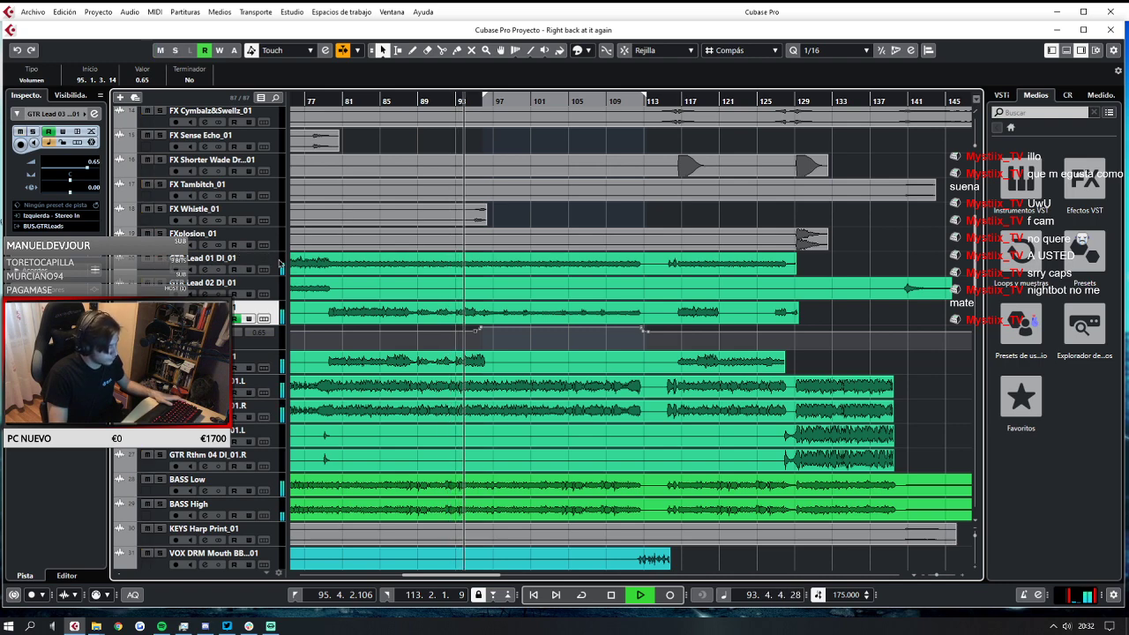
# Examine the guitar and vocal tracks and the inserts of GTR Rthm 01 during playback, stopping at about bar 95.
pyautogui.scroll(5, 298, 252)
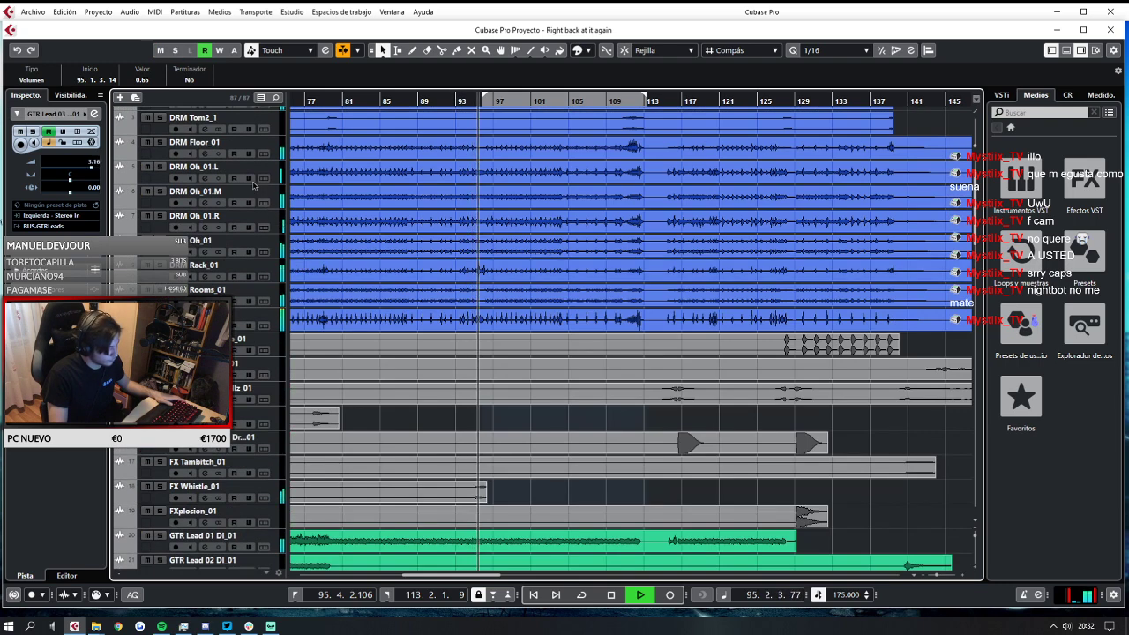
pyautogui.scroll(-8, 256, 187)
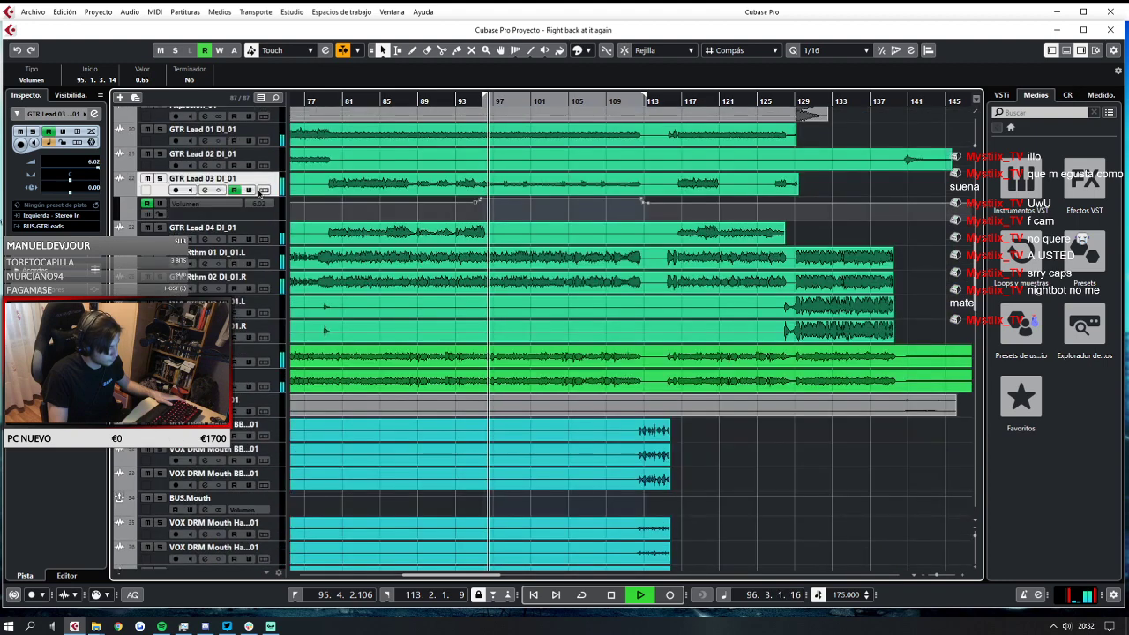
pyautogui.click(265, 257)
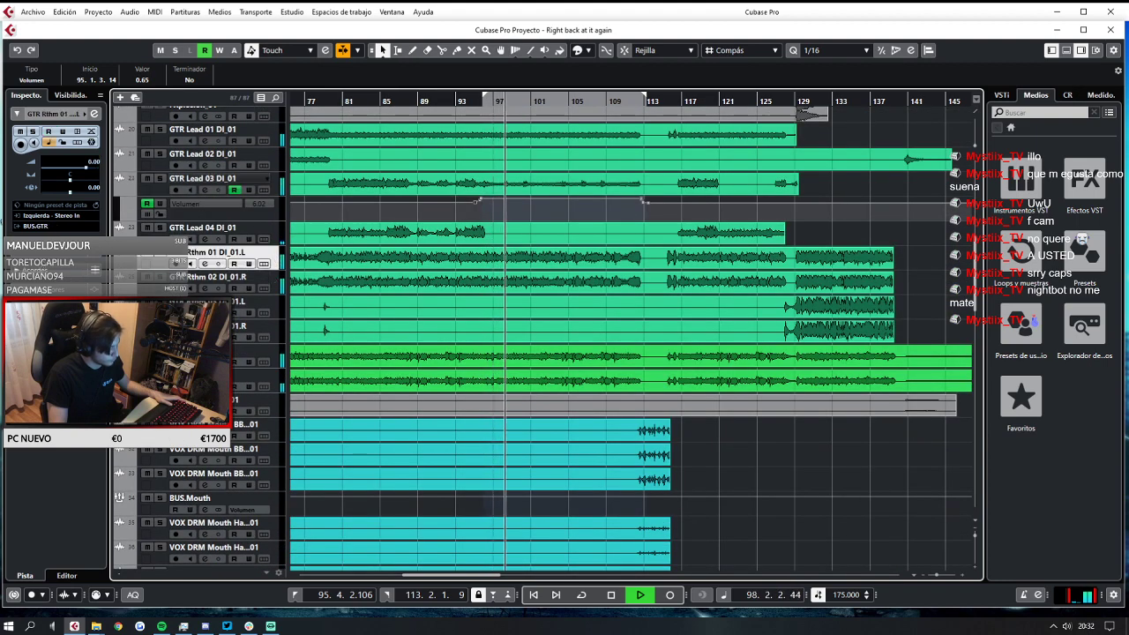
pyautogui.click(42, 308)
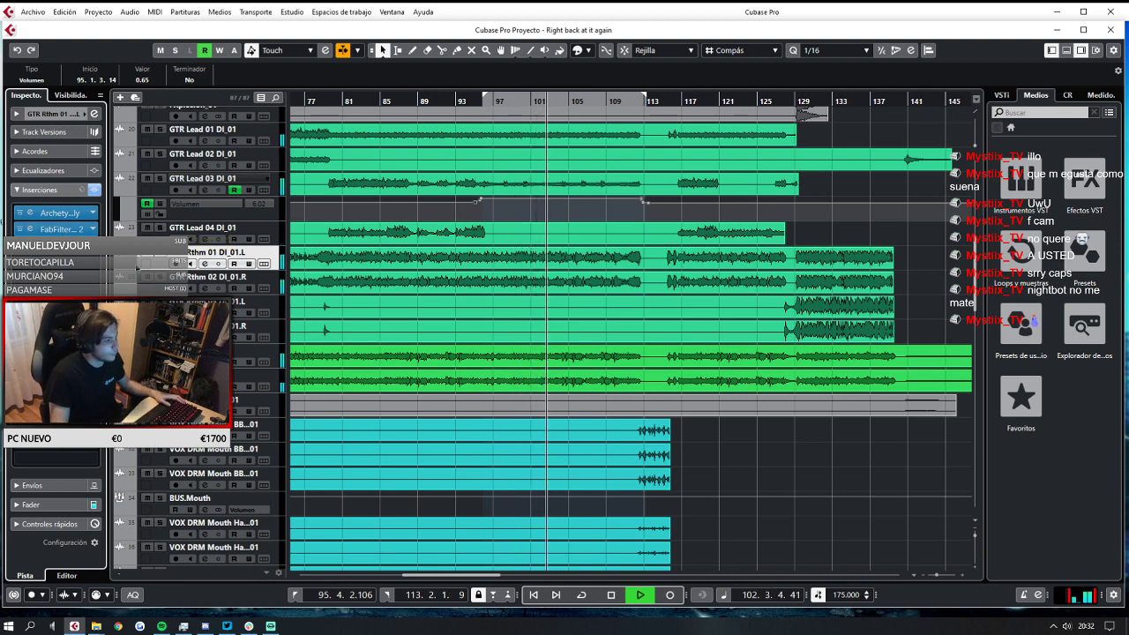
pyautogui.click(33, 12)
pyautogui.click(52, 94)
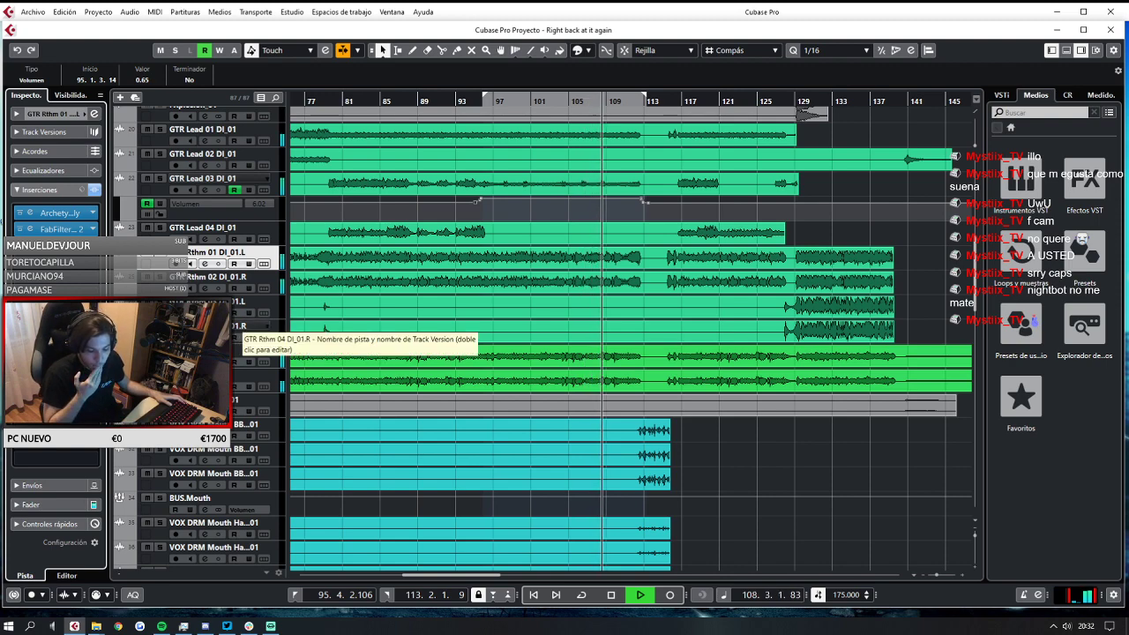
pyautogui.scroll(-6, 483, 359)
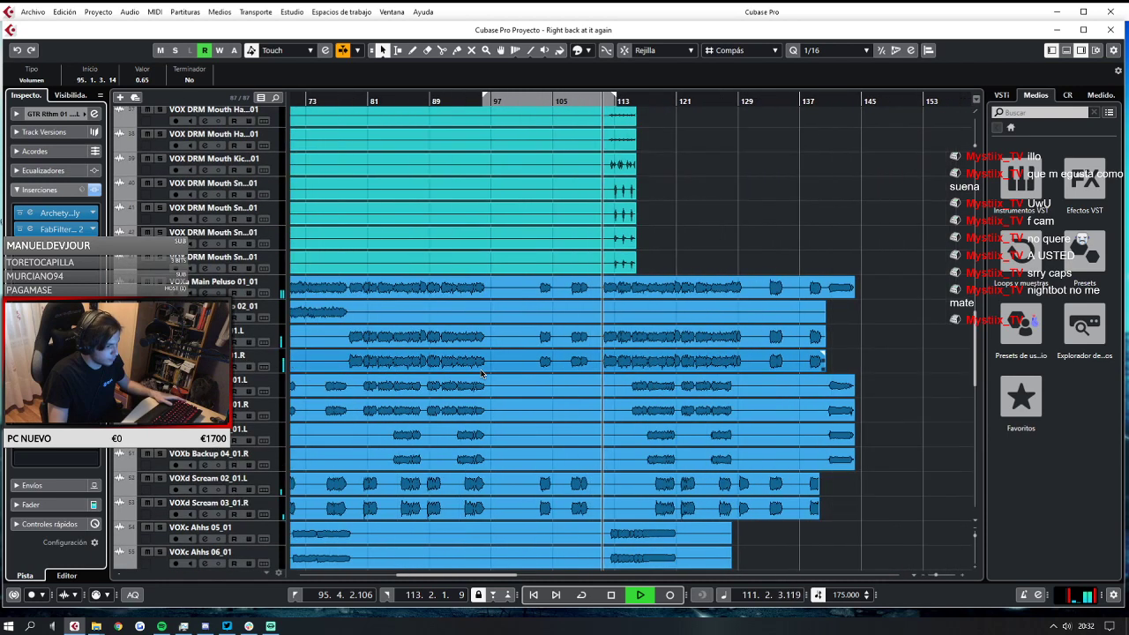
pyautogui.scroll(7, 480, 370)
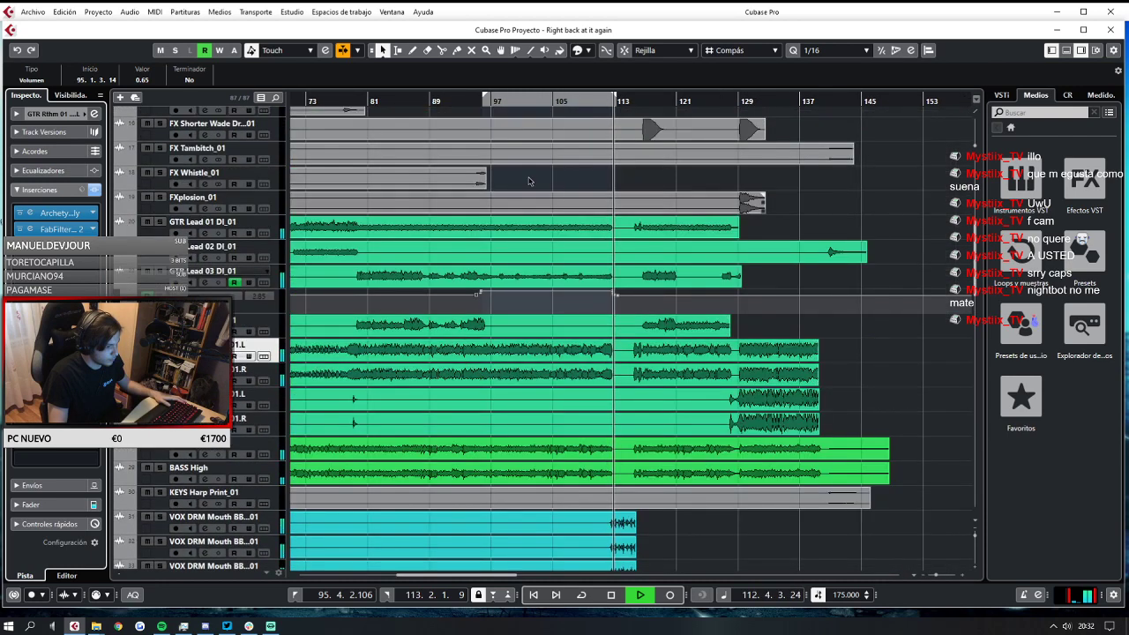
pyautogui.press('space')
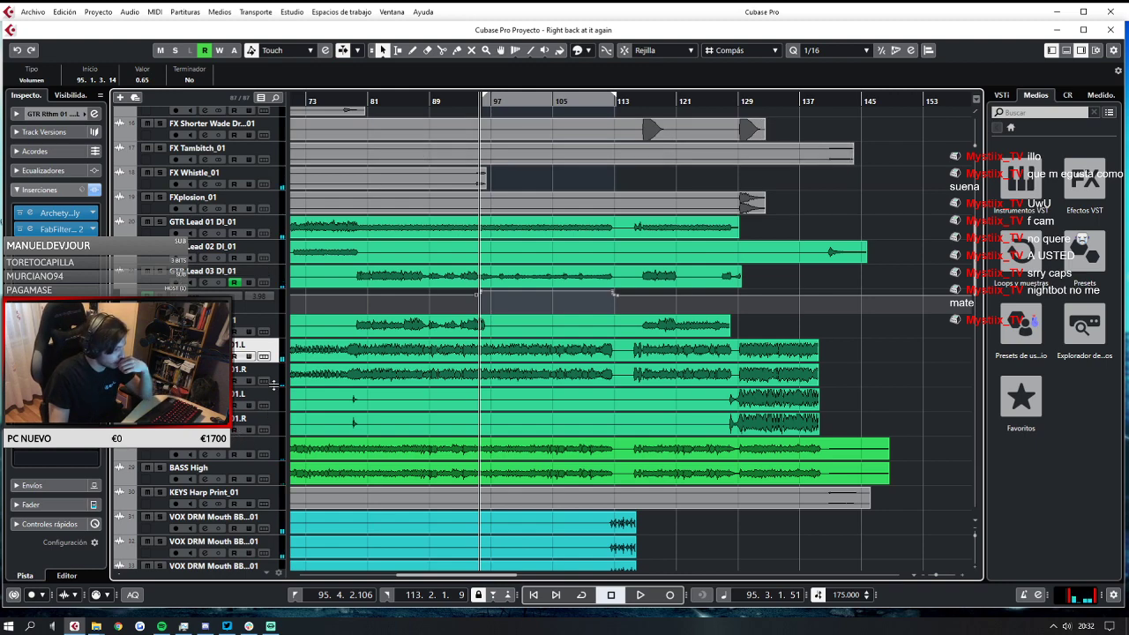
# In the FabFilter Pro-Q on BUS.GTRLeads, lower the low cut to about 25 Hz and raise the high cut frequency during playback.
pyautogui.scroll(-4, 256, 330)
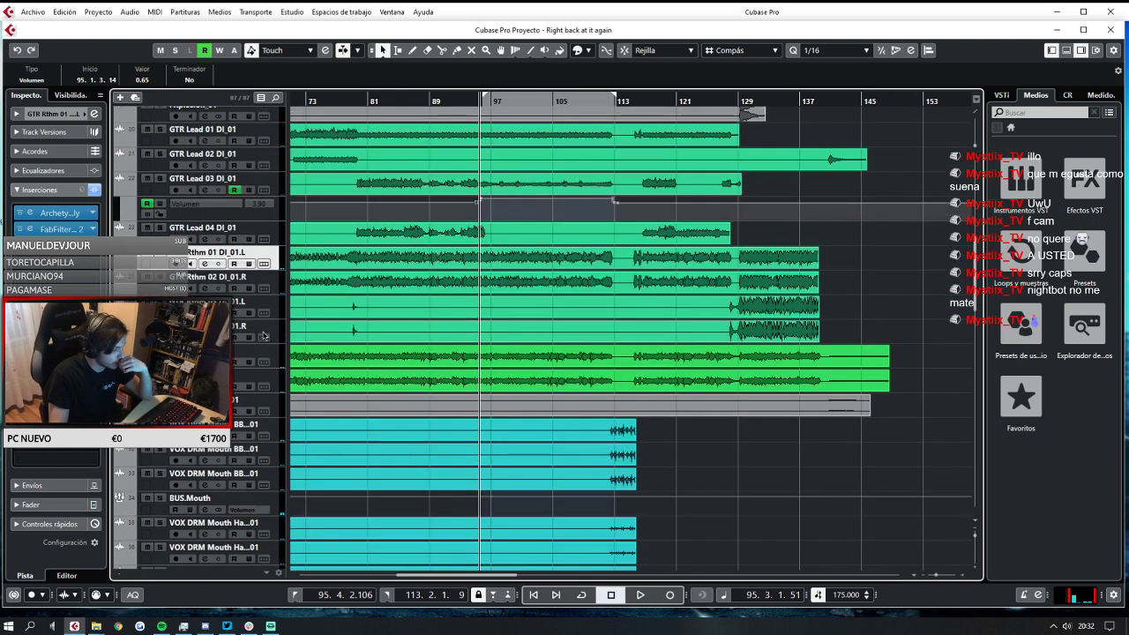
pyautogui.scroll(-20, 216, 527)
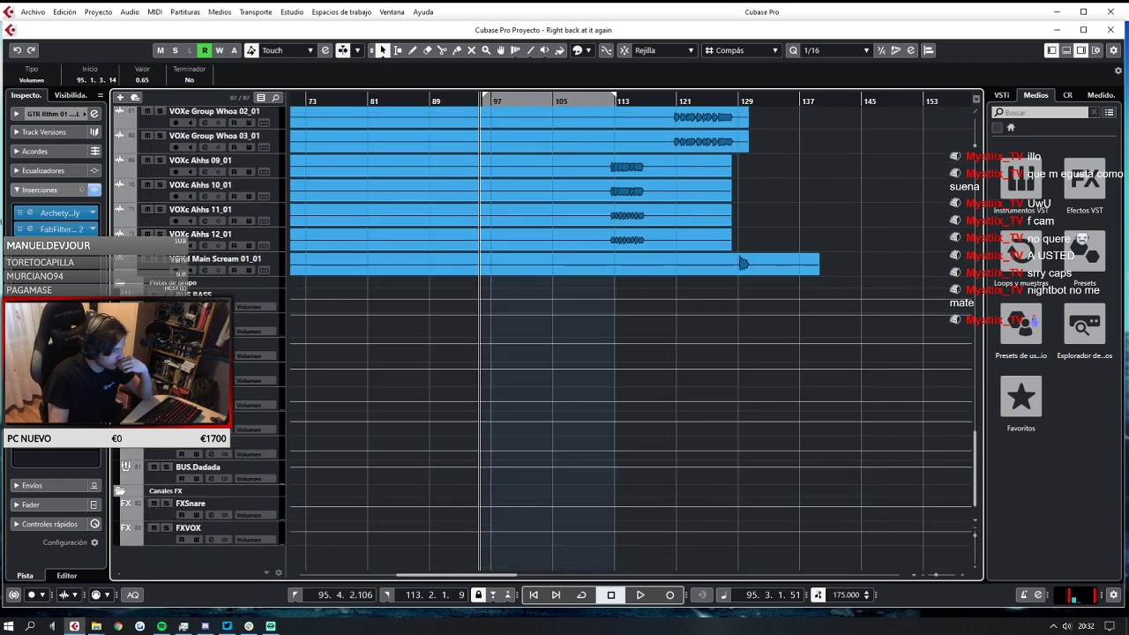
pyautogui.click(199, 345)
pyautogui.click(59, 193)
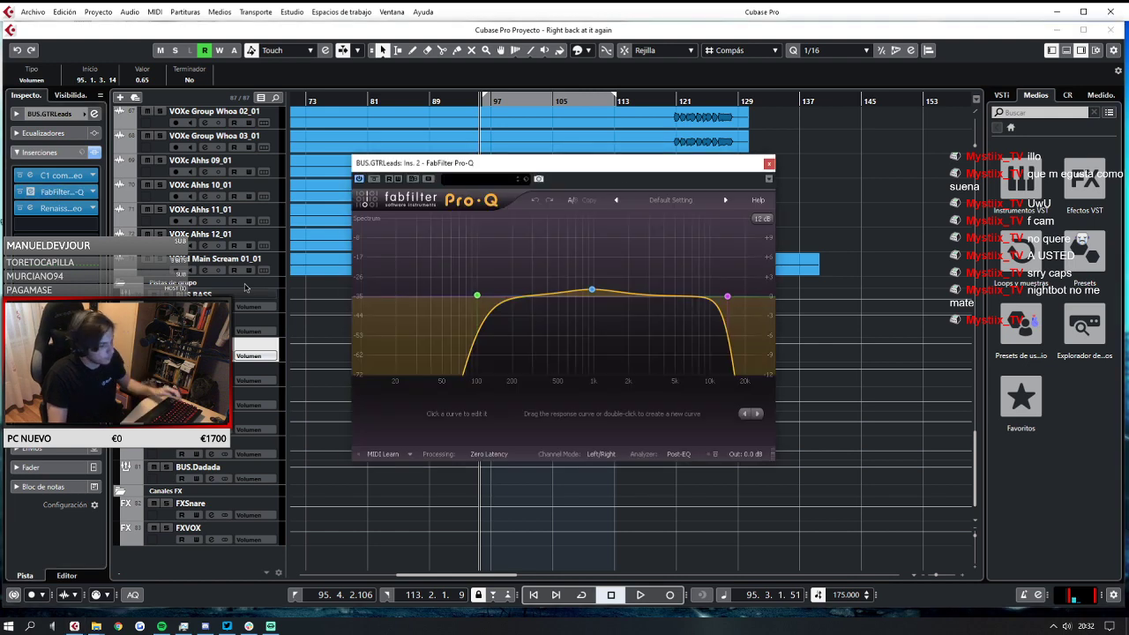
pyautogui.press('space')
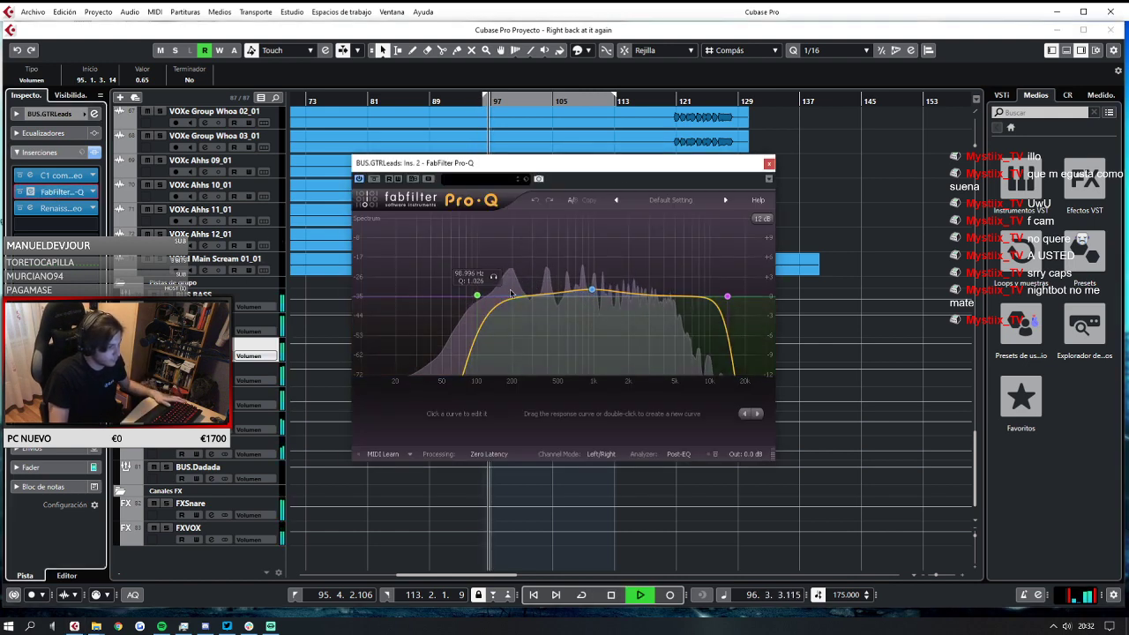
pyautogui.moveTo(476, 296); pyautogui.dragTo(429, 293)
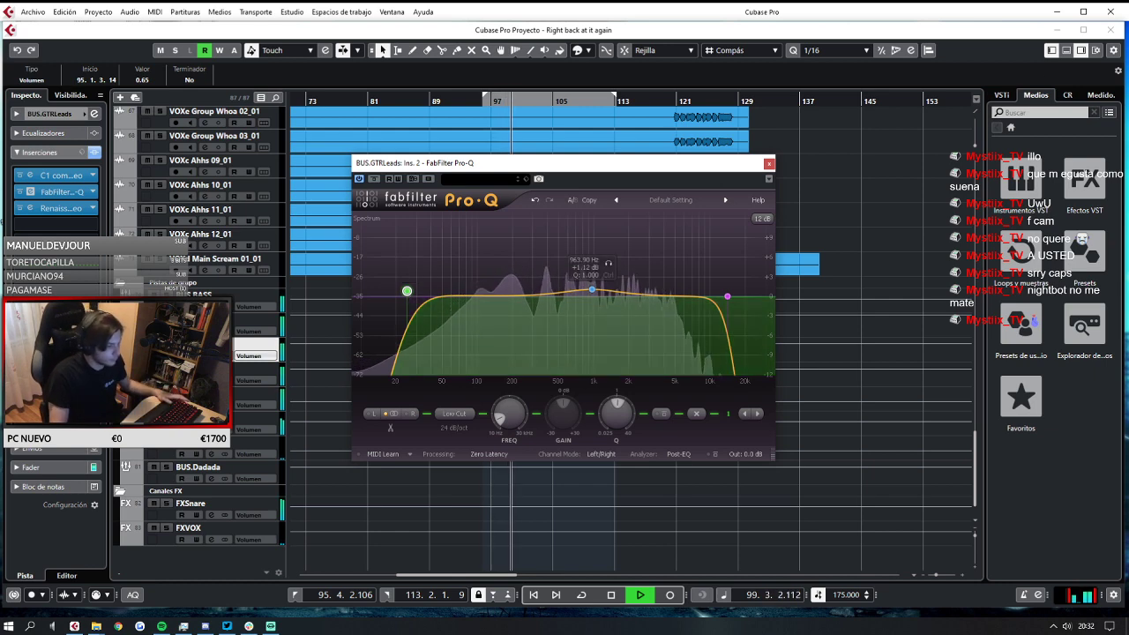
pyautogui.moveTo(726, 296); pyautogui.dragTo(751, 296)
pyautogui.click(769, 164)
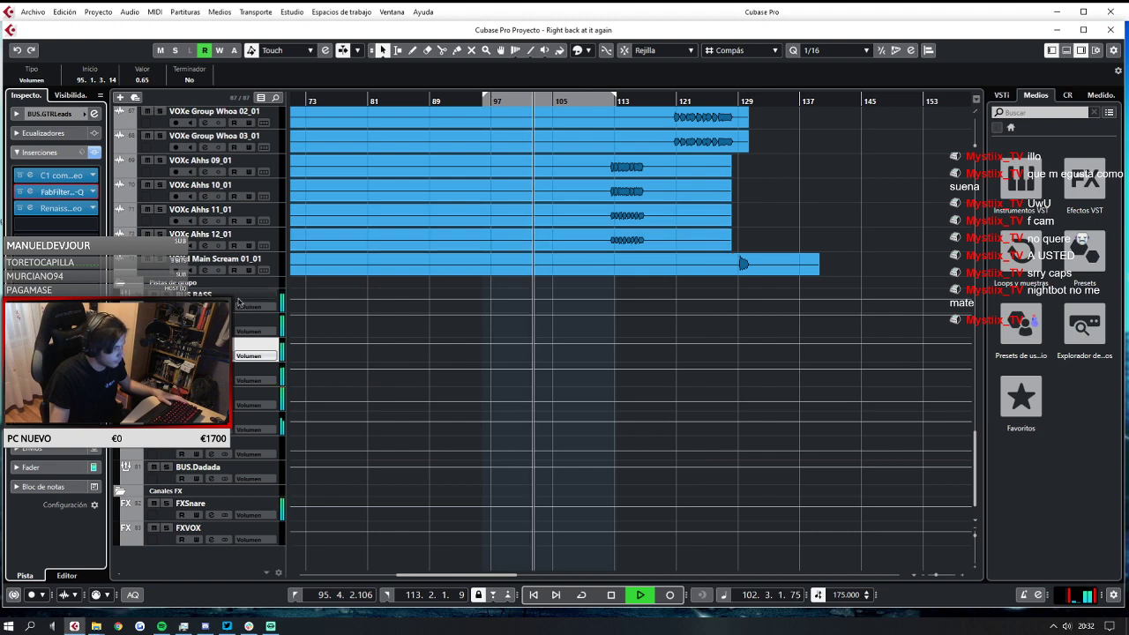
# Check the channel volume and output routing of GTR Lead 01, GTR Lead 02 and GTR Lead 03.
pyautogui.scroll(15, 237, 302)
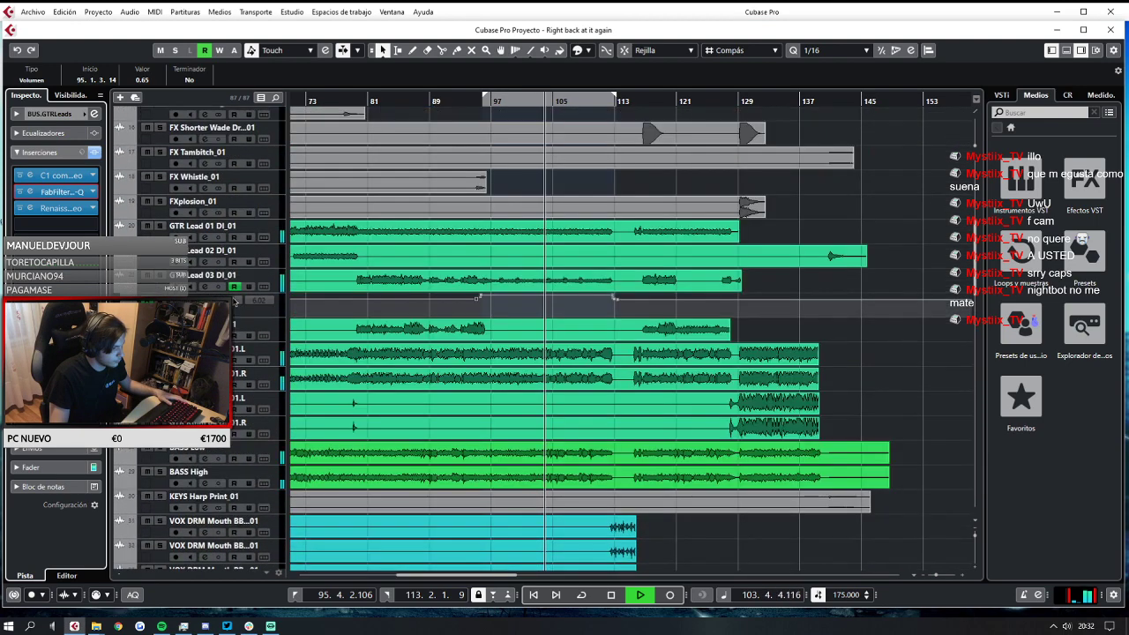
pyautogui.click(220, 231)
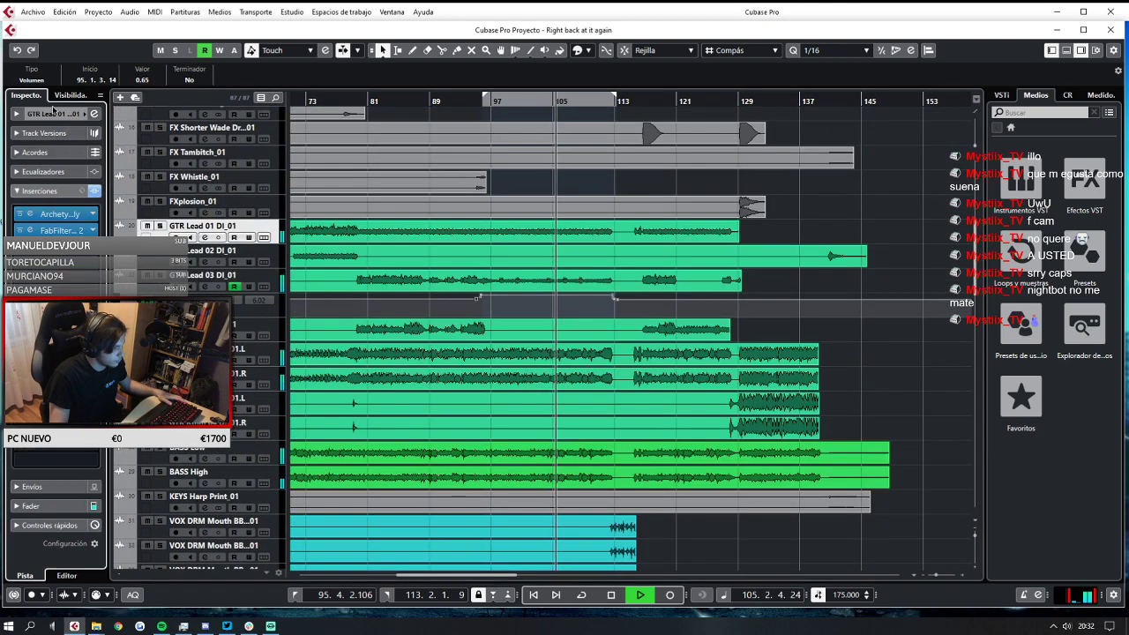
pyautogui.click(53, 112)
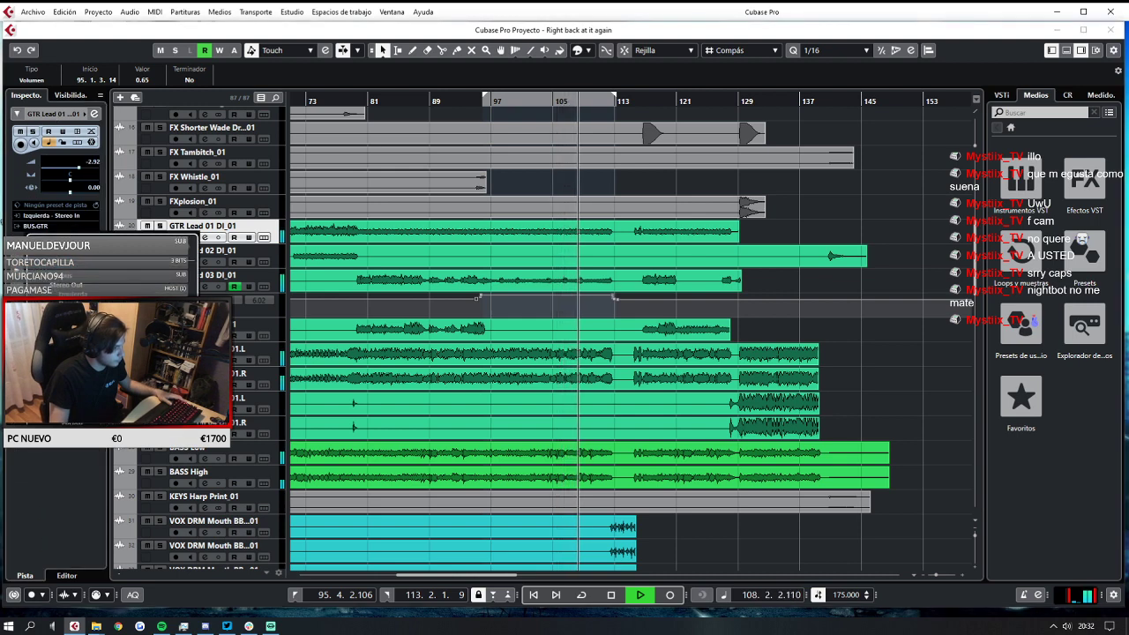
pyautogui.click(151, 257)
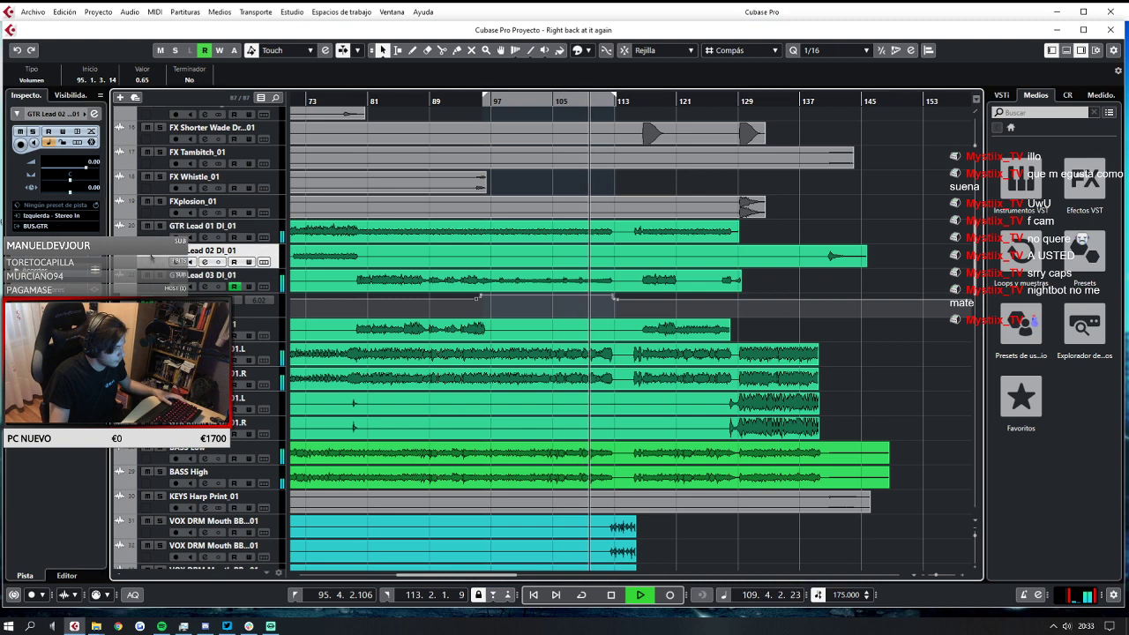
pyautogui.click(154, 280)
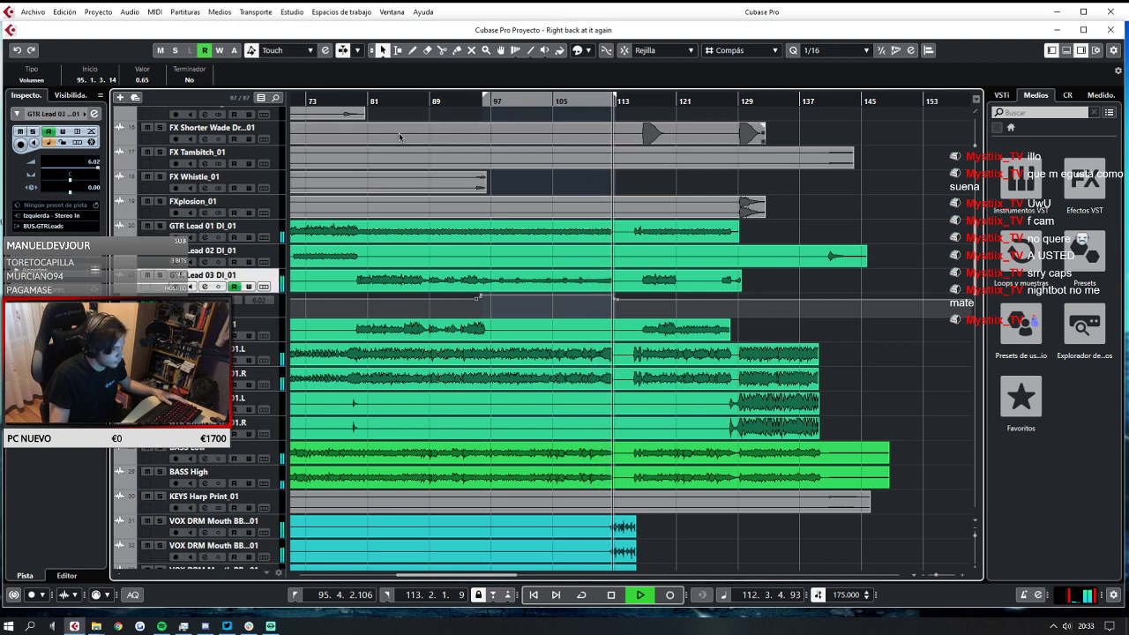
# Replay the lead guitar section from about bar 91 and raise the system volume.
pyautogui.click(444, 100)
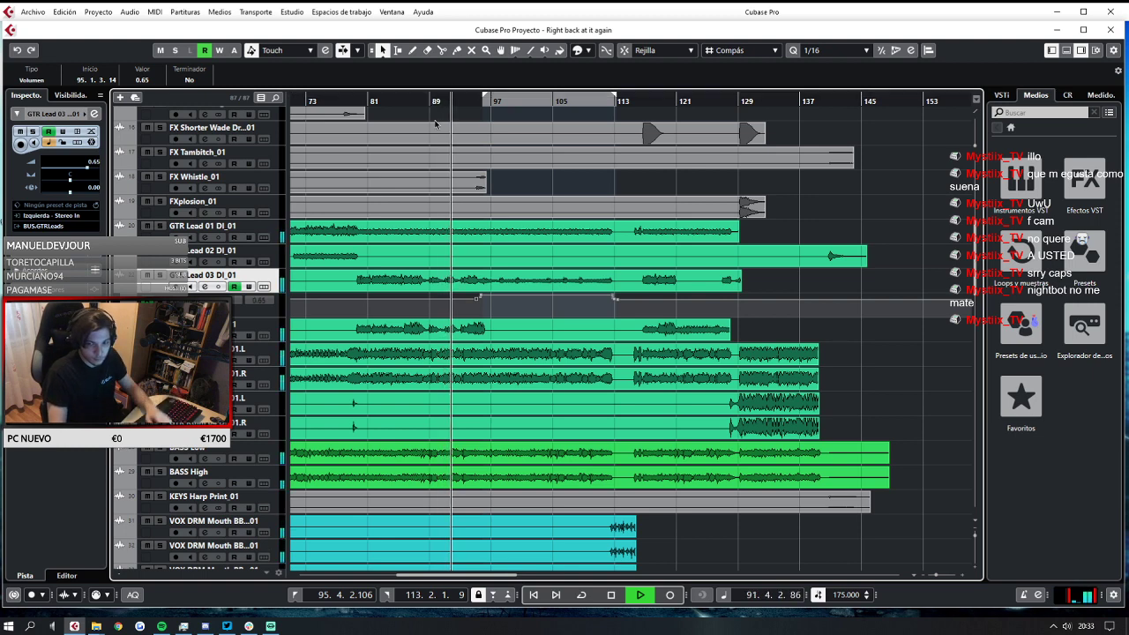
pyautogui.press('XF86AudioRaiseVolume')
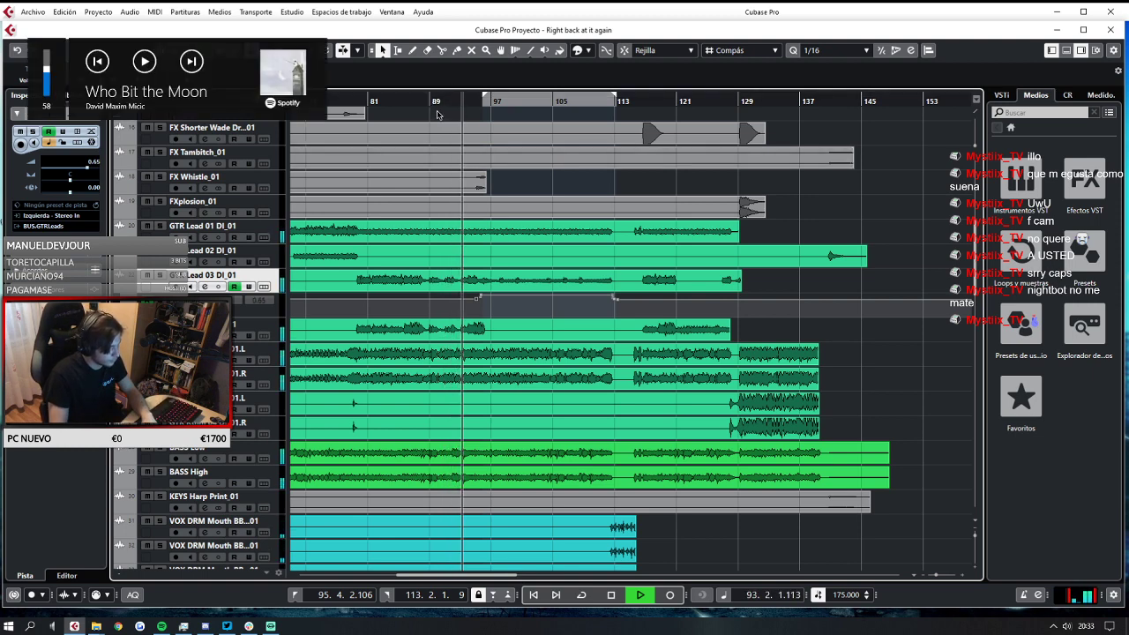
pyautogui.press('XF86AudioRaiseVolume')
pyautogui.press('XF86AudioRaiseVolume')
pyautogui.press('XF86AudioRaiseVolume')
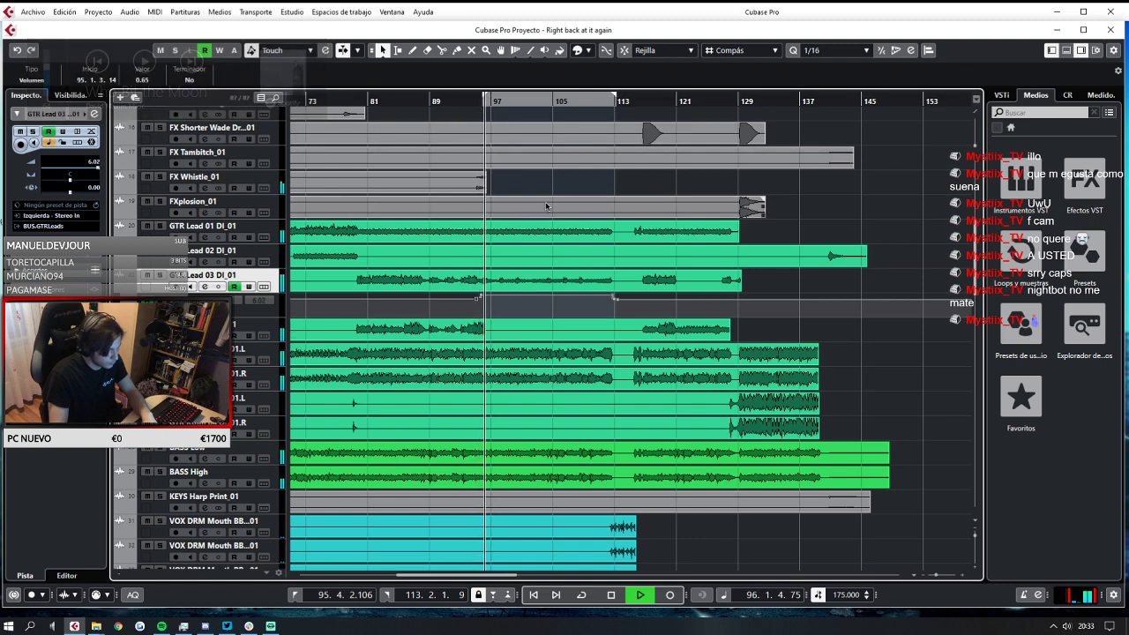
# Stop playback, select the DRM Kick_1 track and save the project.
pyautogui.press('space')
pyautogui.scroll(5, 441, 356)
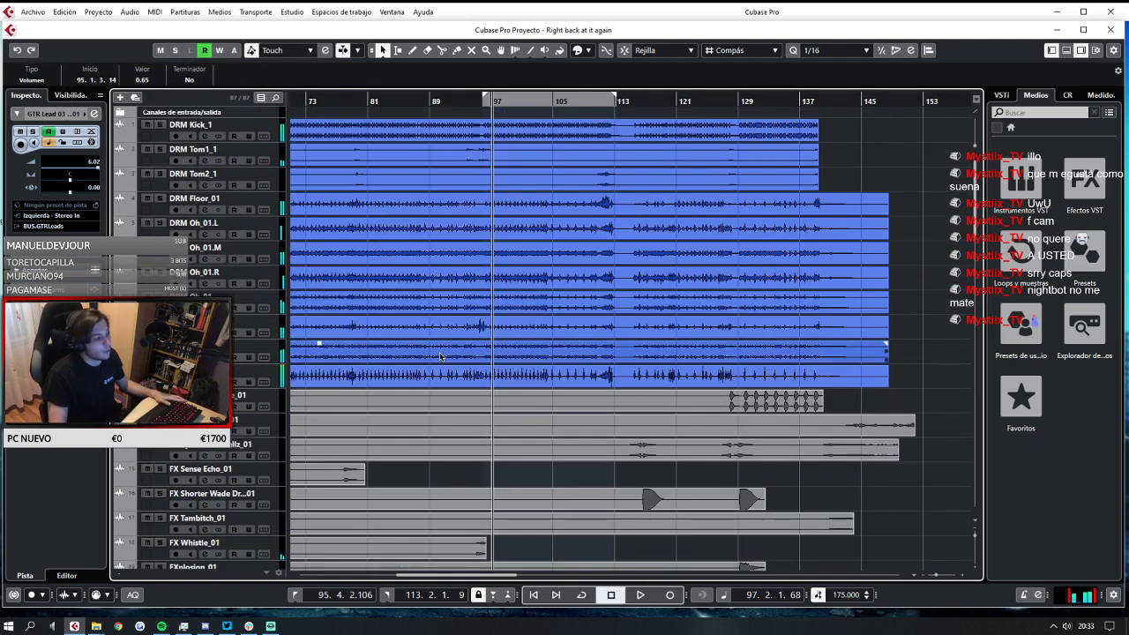
pyautogui.click(274, 130)
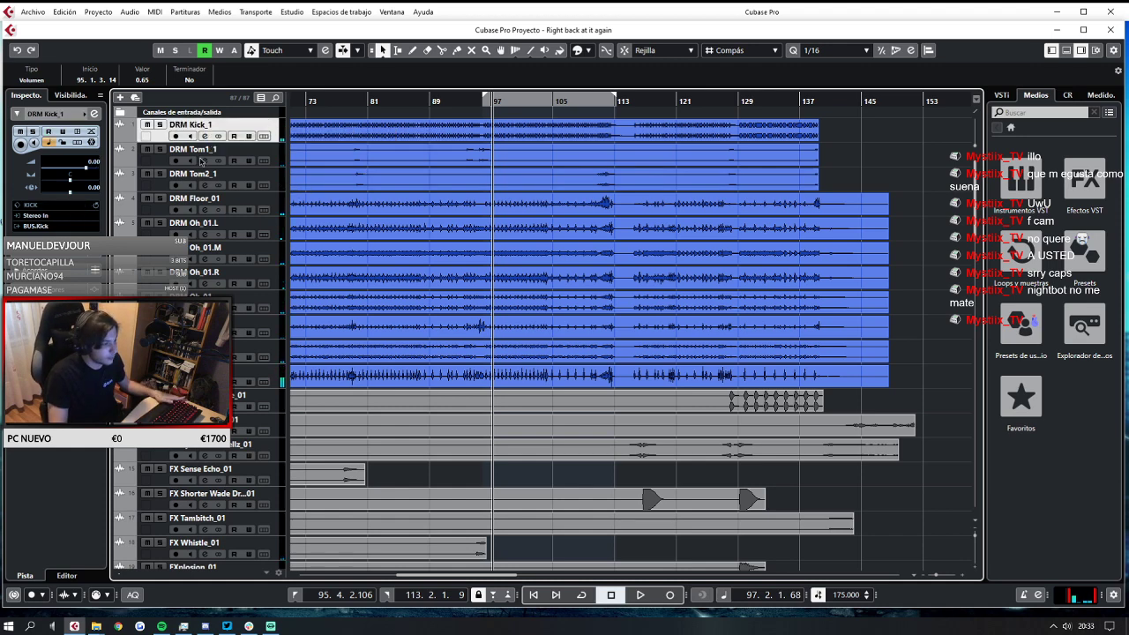
pyautogui.scroll(-2, 313, 177)
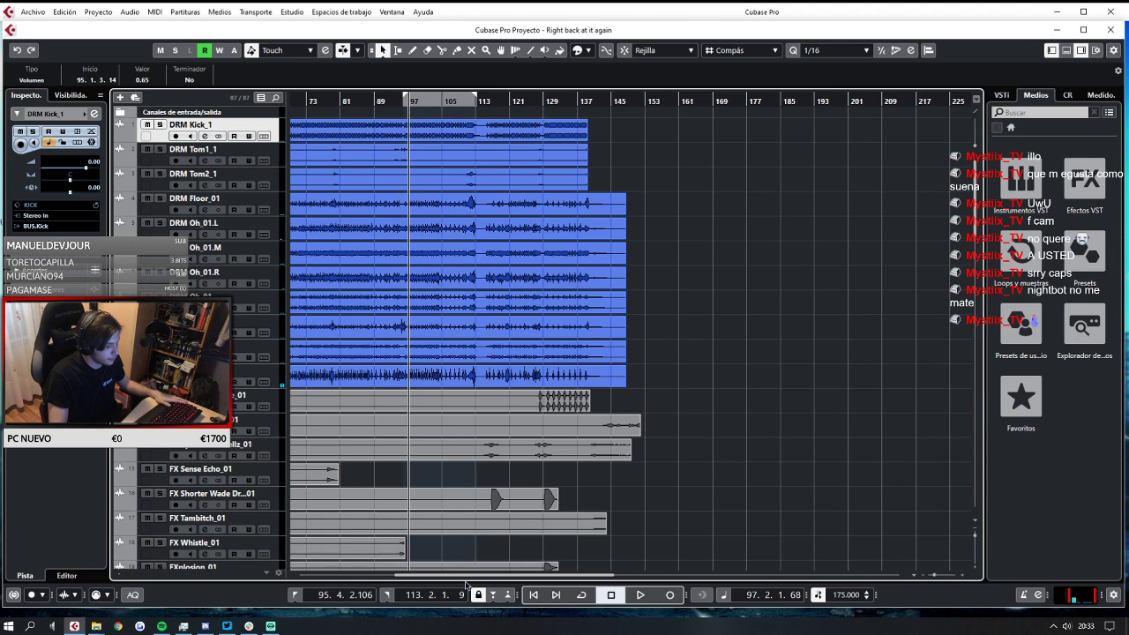
pyautogui.click(25, 13)
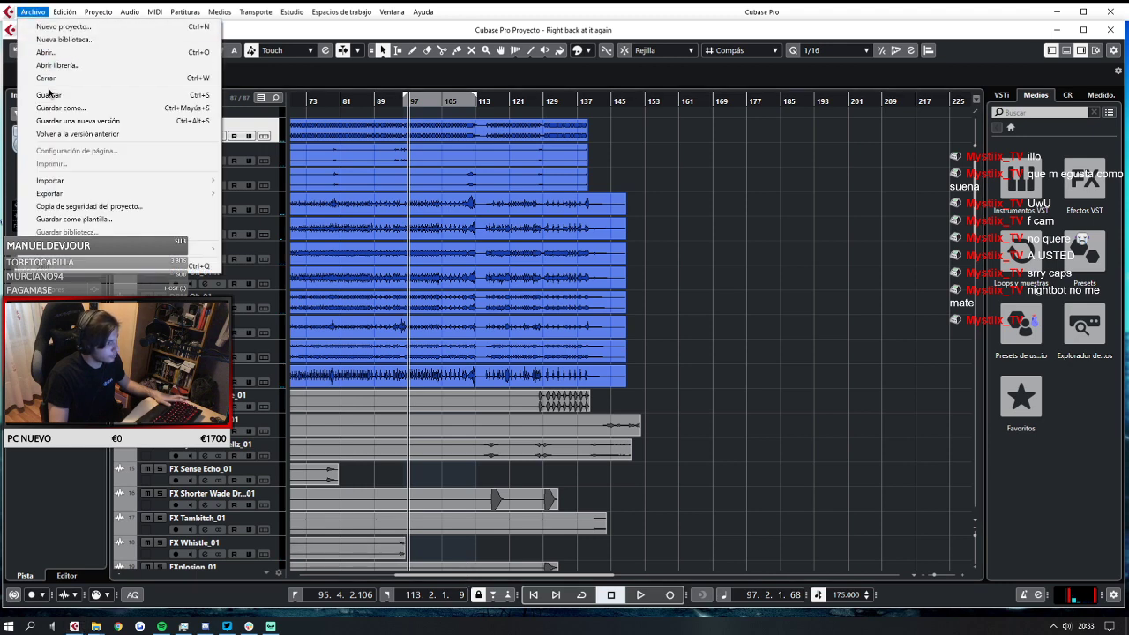
pyautogui.click(50, 95)
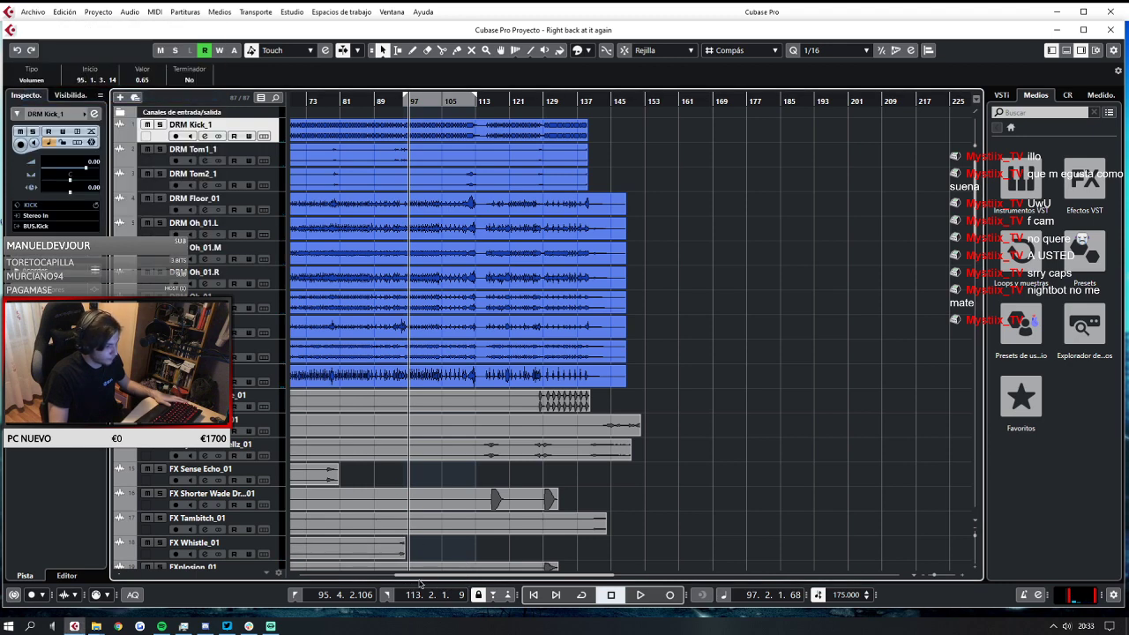
# Play a short passage from about bar 10, stop it and restart playback from the song's beginning at bar 1.
pyautogui.moveTo(421, 576); pyautogui.dragTo(294, 574)
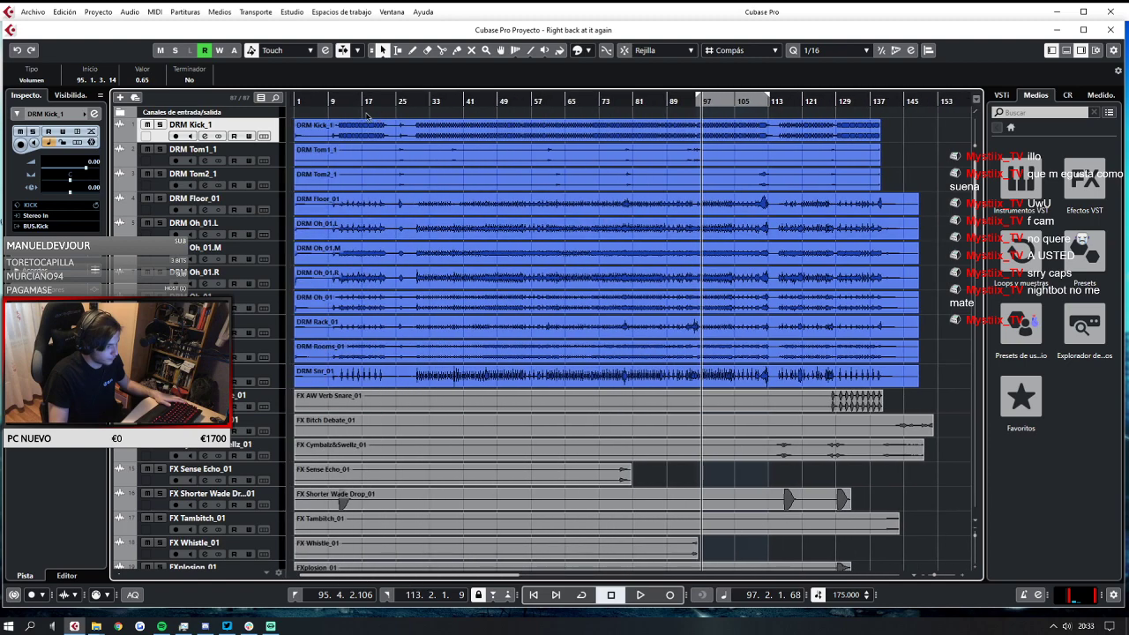
pyautogui.click(335, 98)
pyautogui.press('space')
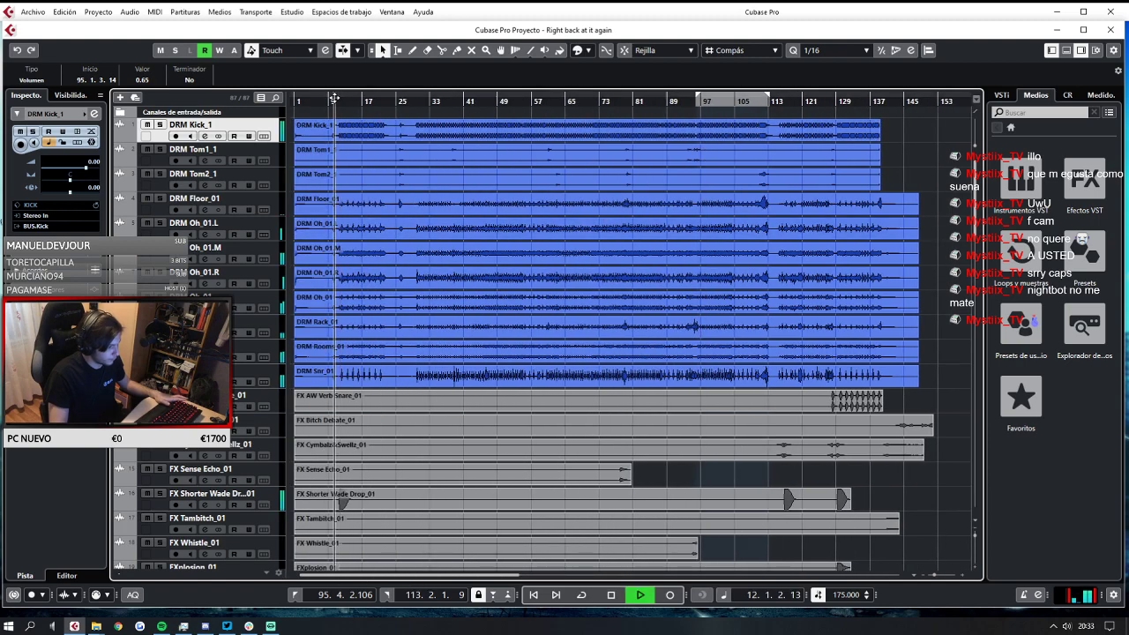
pyautogui.press('space')
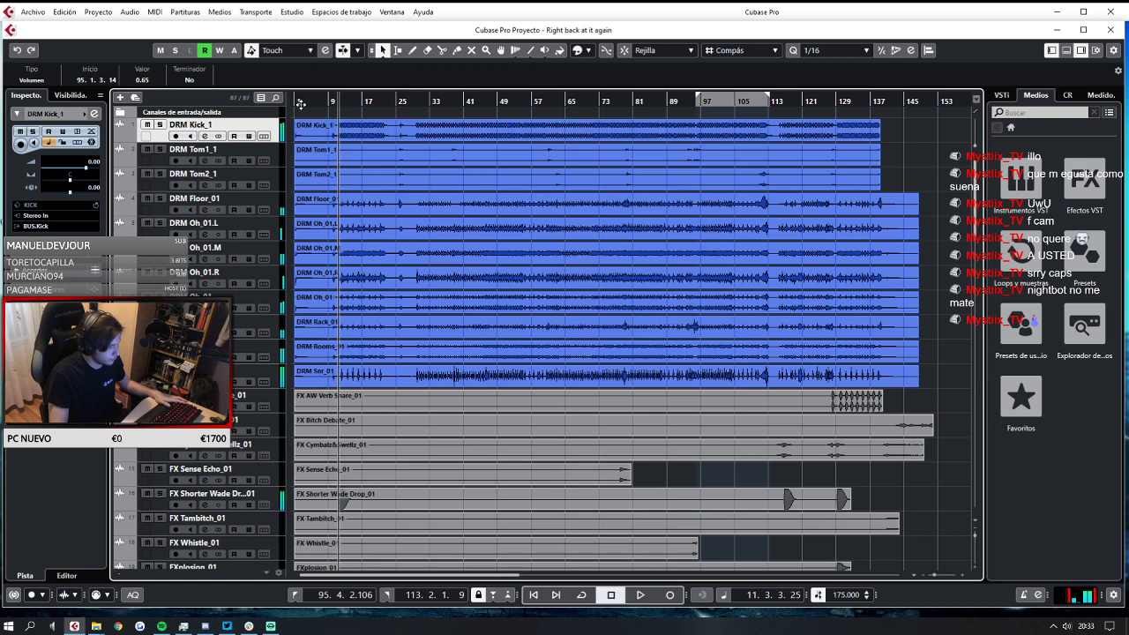
pyautogui.click(293, 100)
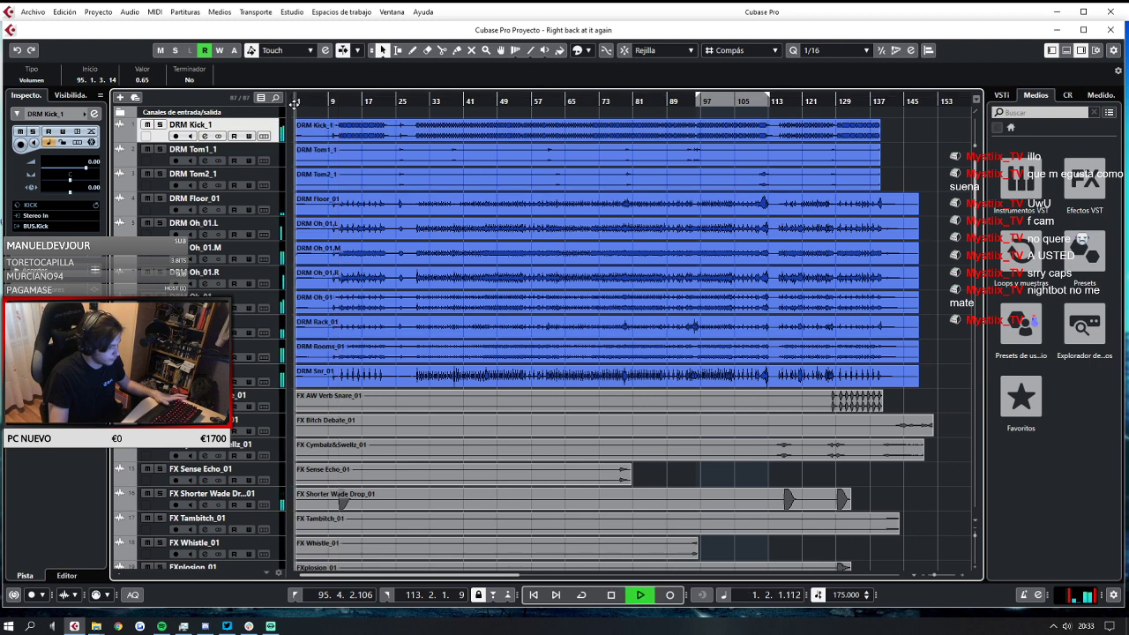
pyautogui.click(263, 234)
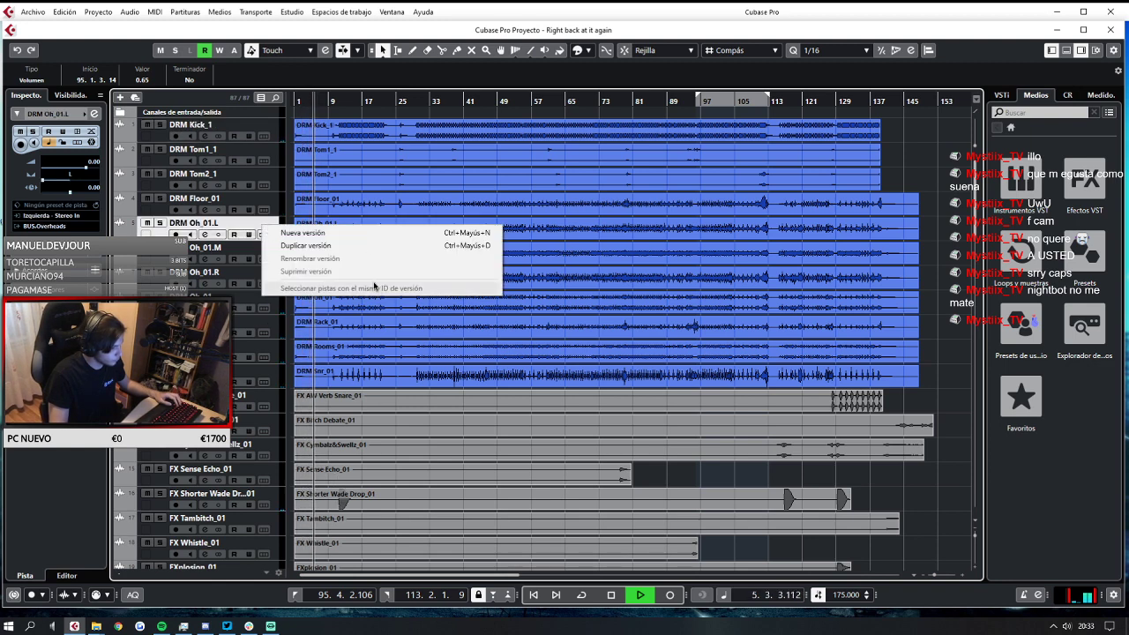
pyautogui.click(481, 103)
pyautogui.click(431, 124)
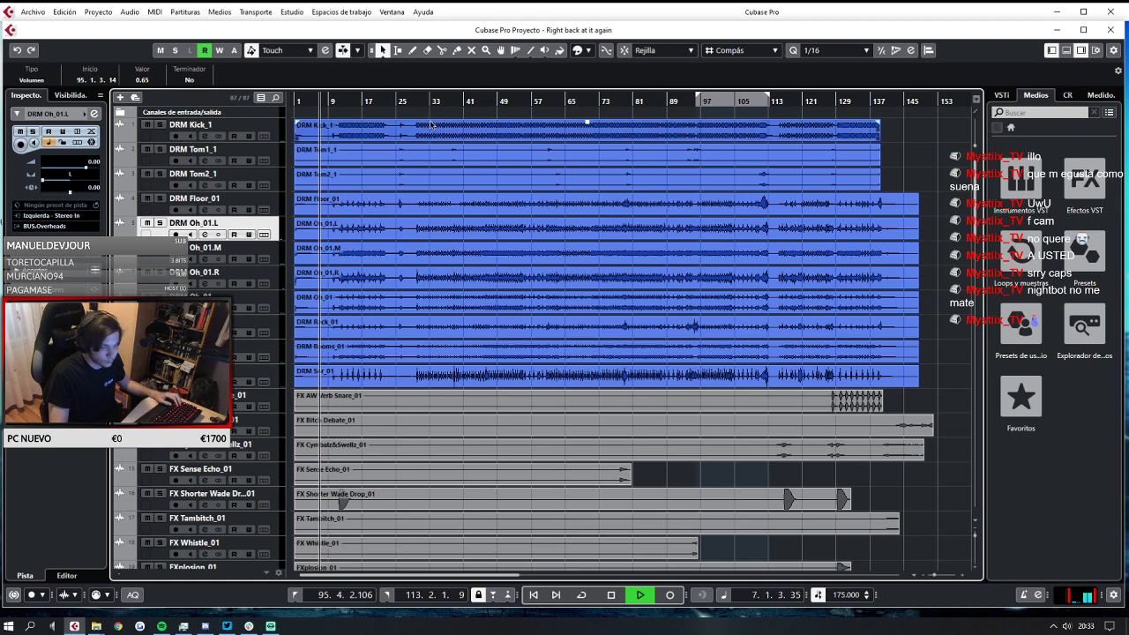
# Try volume levels of -3.35 and 1.16 on the FX Shorter Wade Drop track while replaying from around bar 9.
pyautogui.click(275, 507)
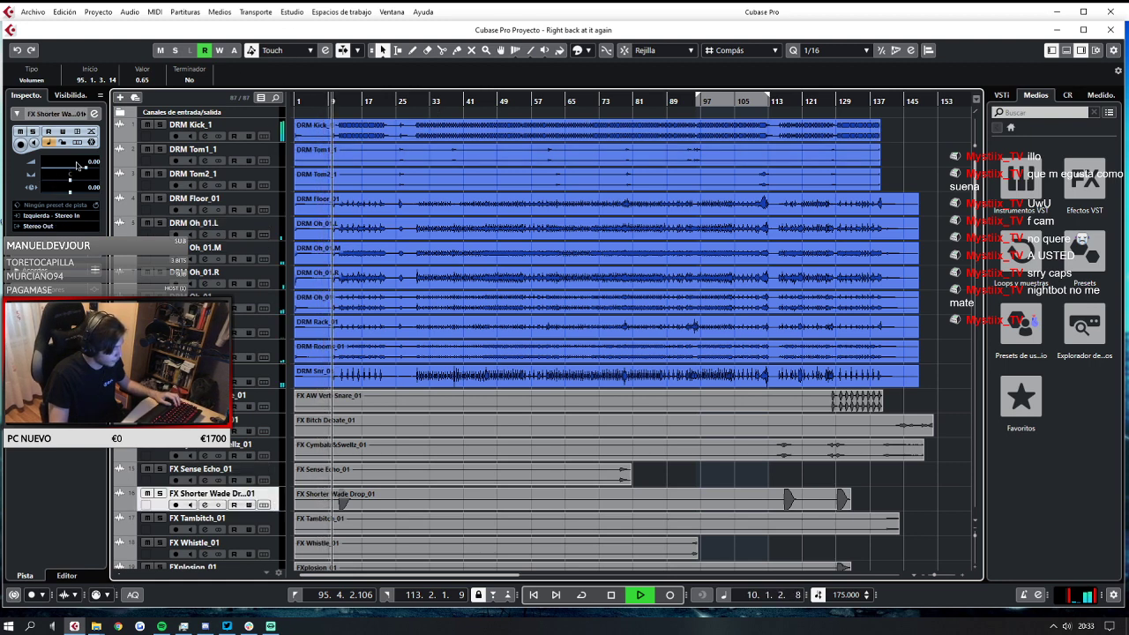
pyautogui.moveTo(86, 170); pyautogui.dragTo(80, 173)
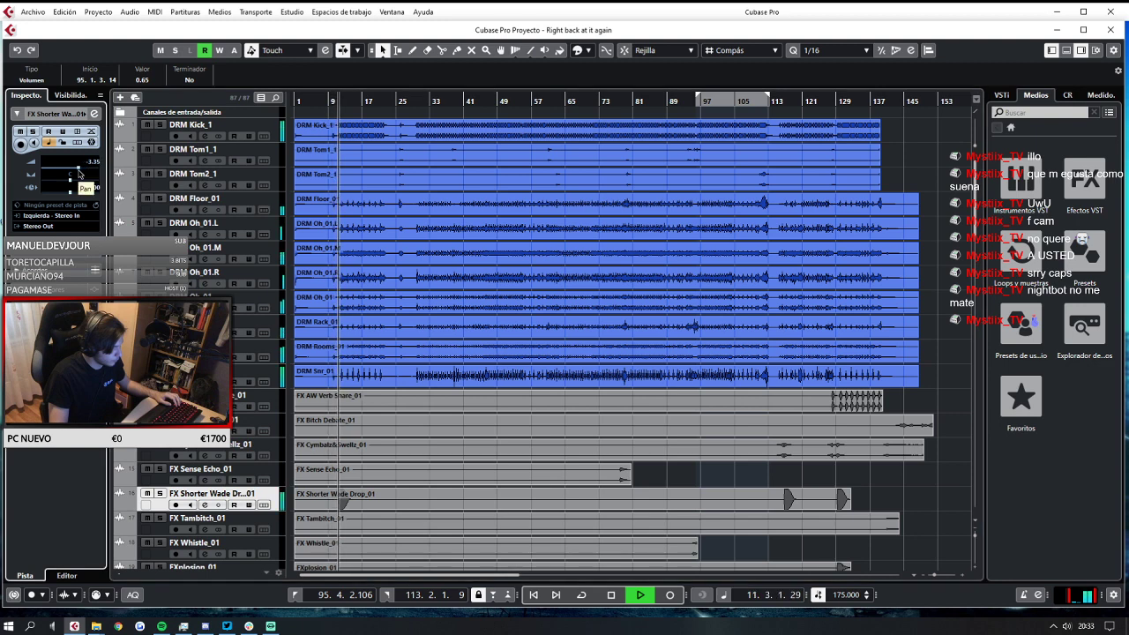
pyautogui.click(331, 101)
pyautogui.moveTo(81, 170); pyautogui.dragTo(83, 170)
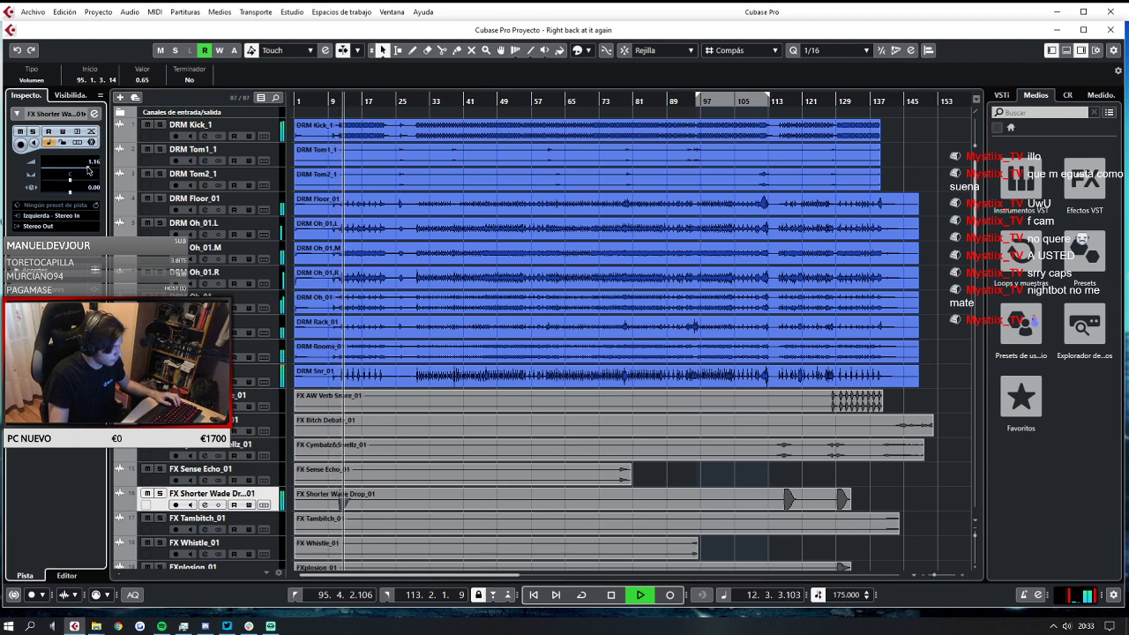
pyautogui.click(330, 102)
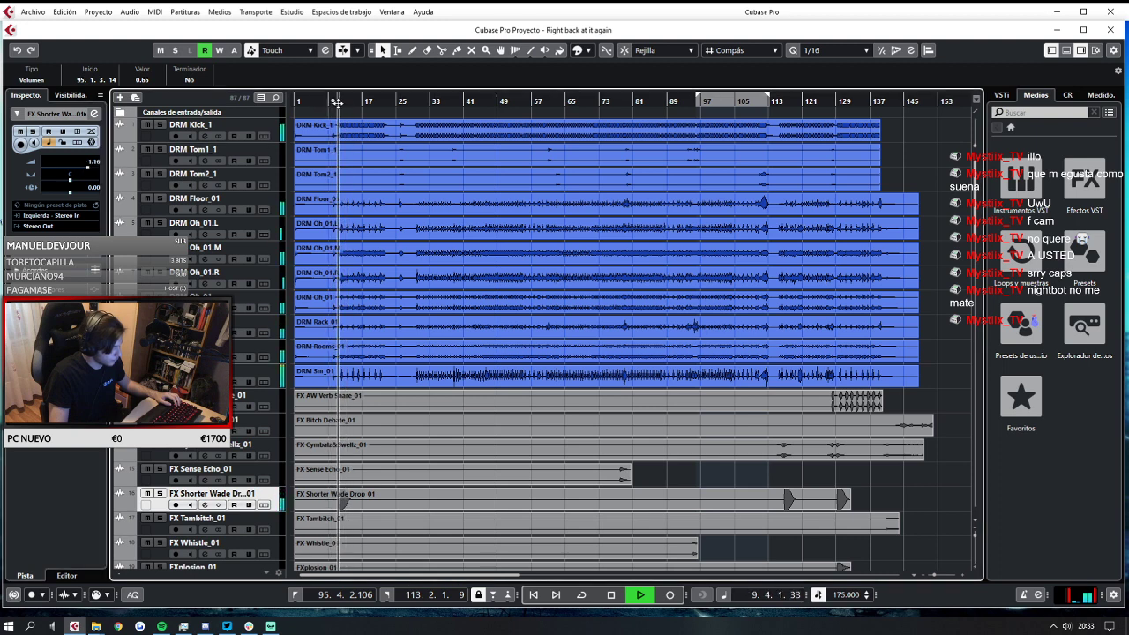
pyautogui.press('space')
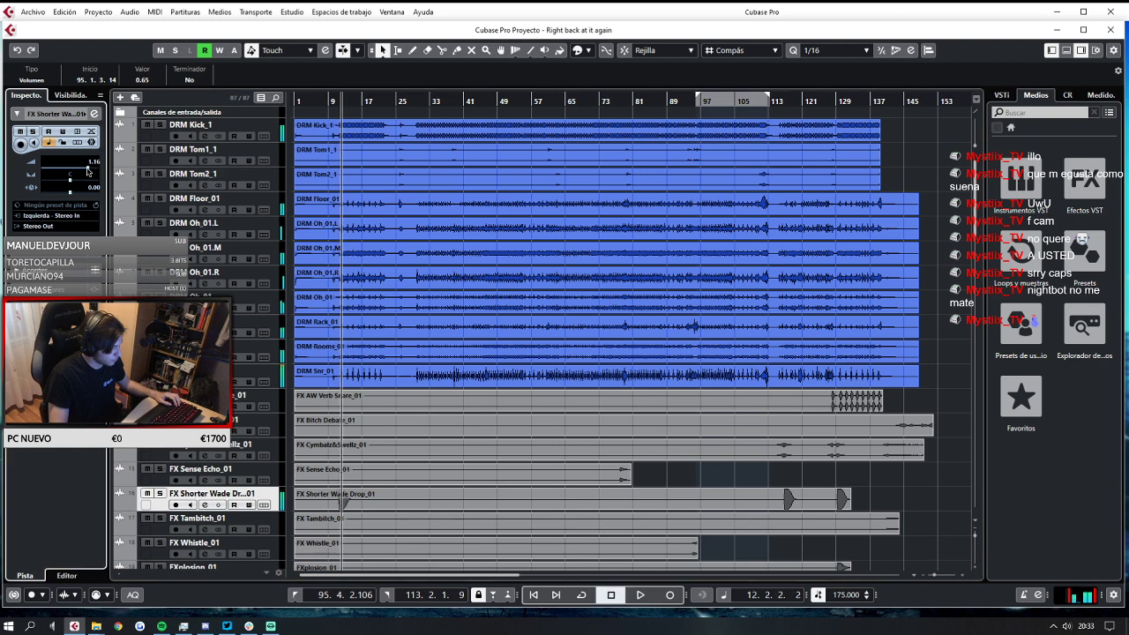
pyautogui.press('space')
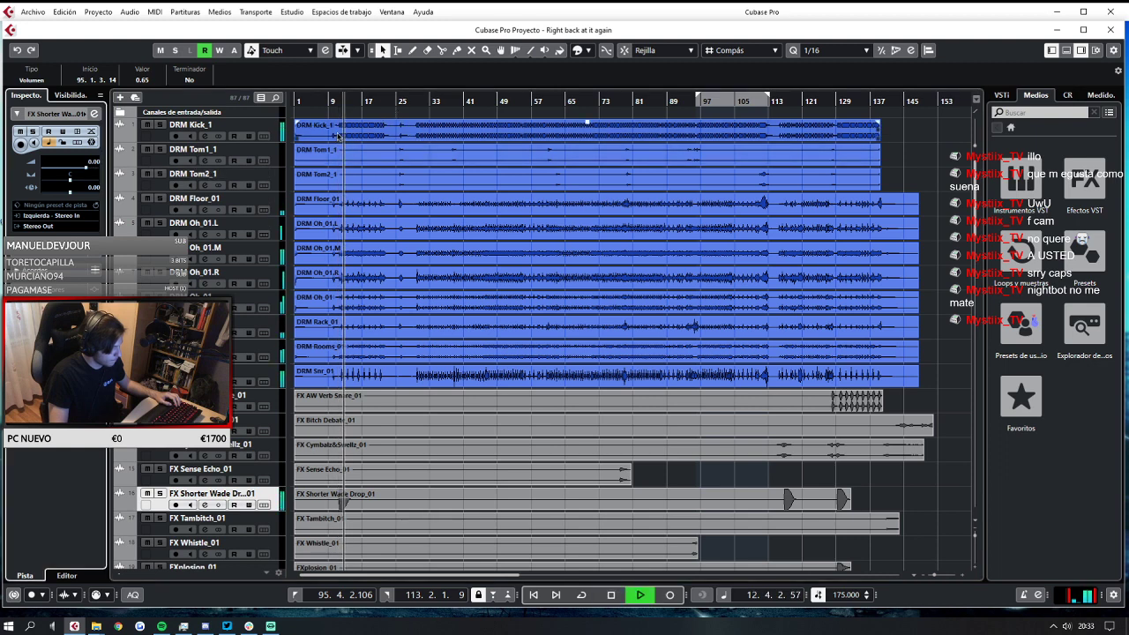
# Replay the passage from around bar 10 to hear the FX Shorter Wade Drop track at volume 0.00.
pyautogui.press('space')
pyautogui.click(335, 102)
pyautogui.press('space')
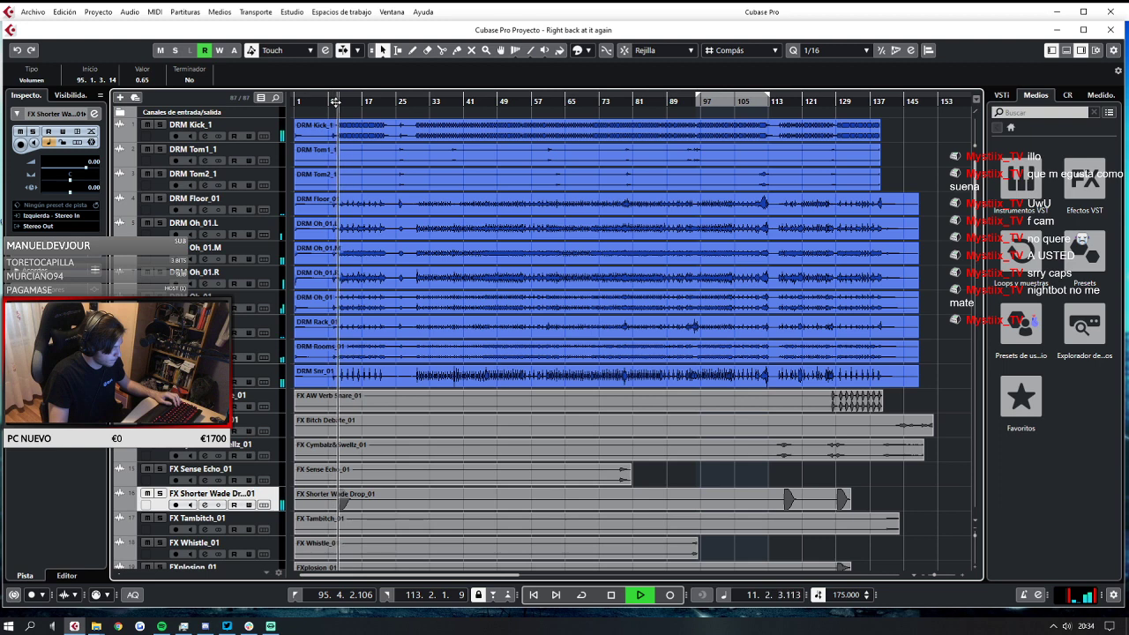
pyautogui.press('space')
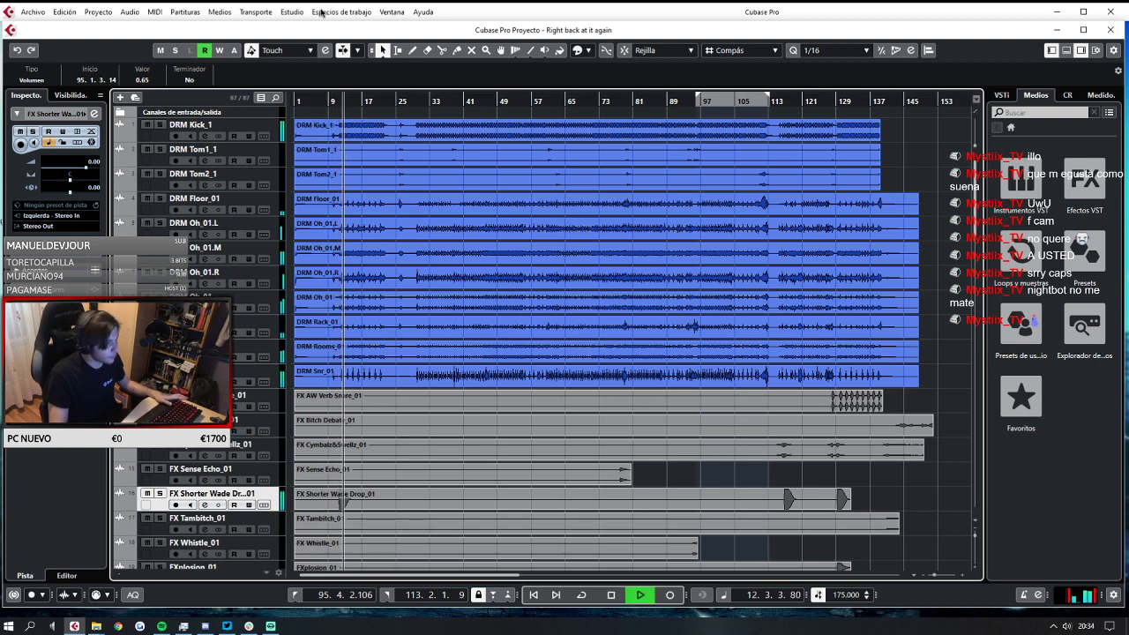
# Check the bus channel levels and inserts at the end of the MixConsole, then close the mixer.
pyautogui.click(292, 12)
pyautogui.click(305, 42)
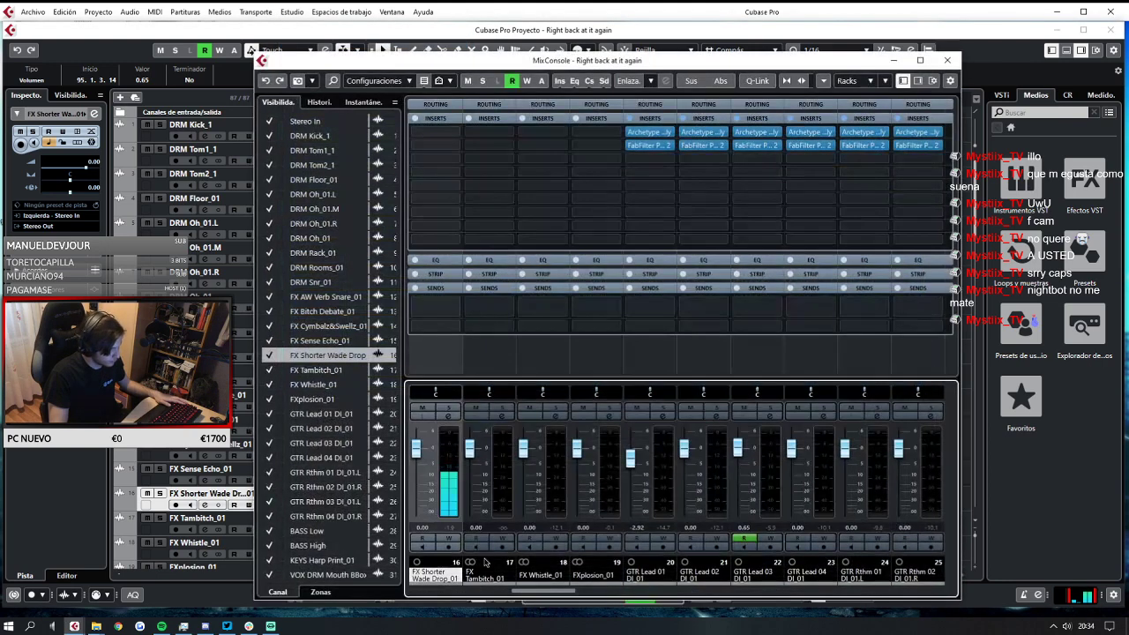
pyautogui.moveTo(565, 597); pyautogui.dragTo(913, 595)
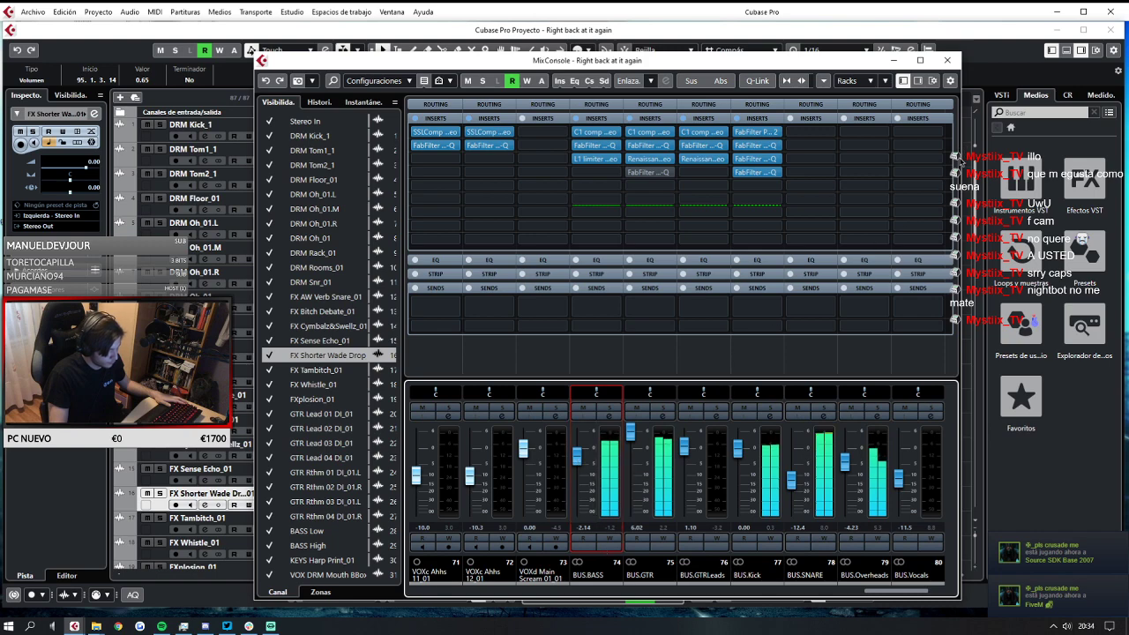
pyautogui.click(949, 60)
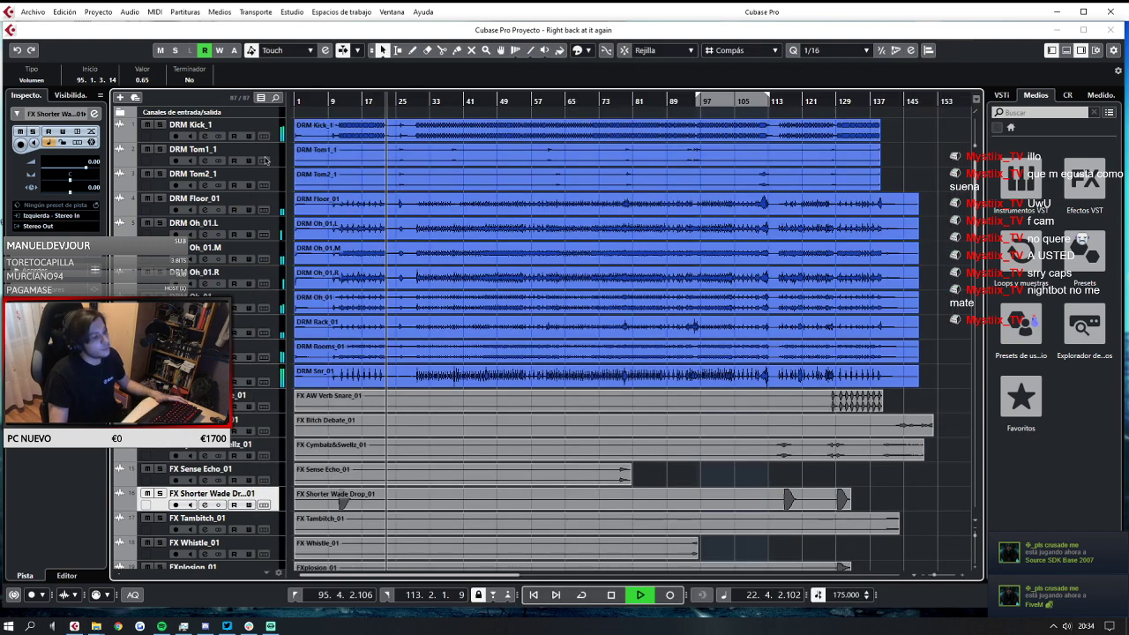
# Set the cycle range from about bar 8 to bar 22 and turn on looped playback.
pyautogui.press('space')
pyautogui.click(339, 99)
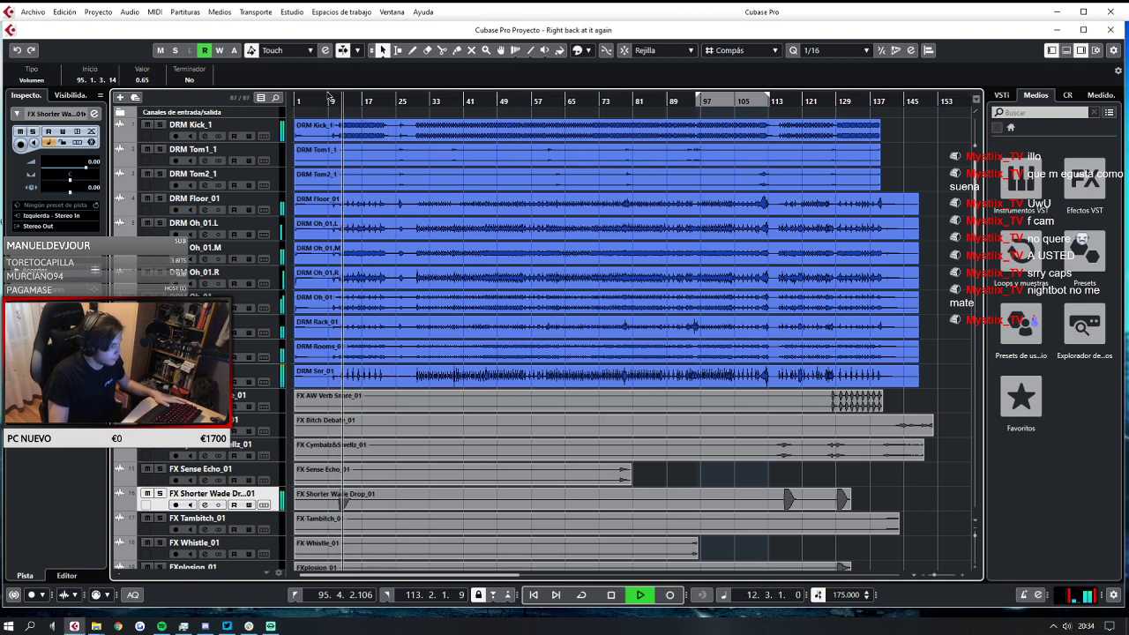
pyautogui.moveTo(338, 95); pyautogui.dragTo(394, 98)
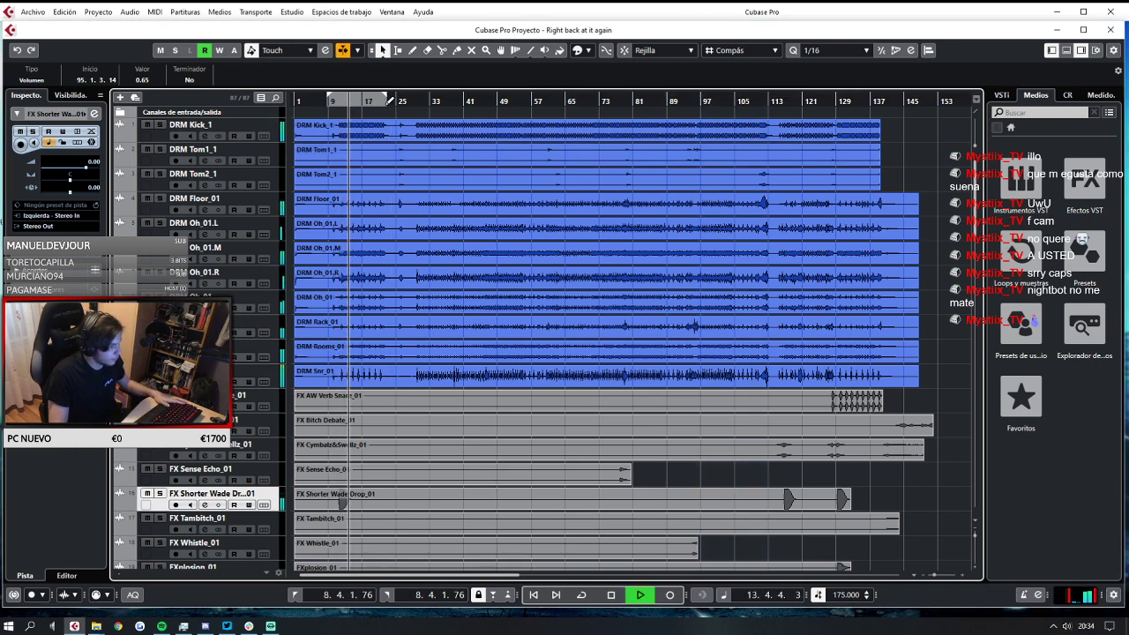
pyautogui.click(581, 594)
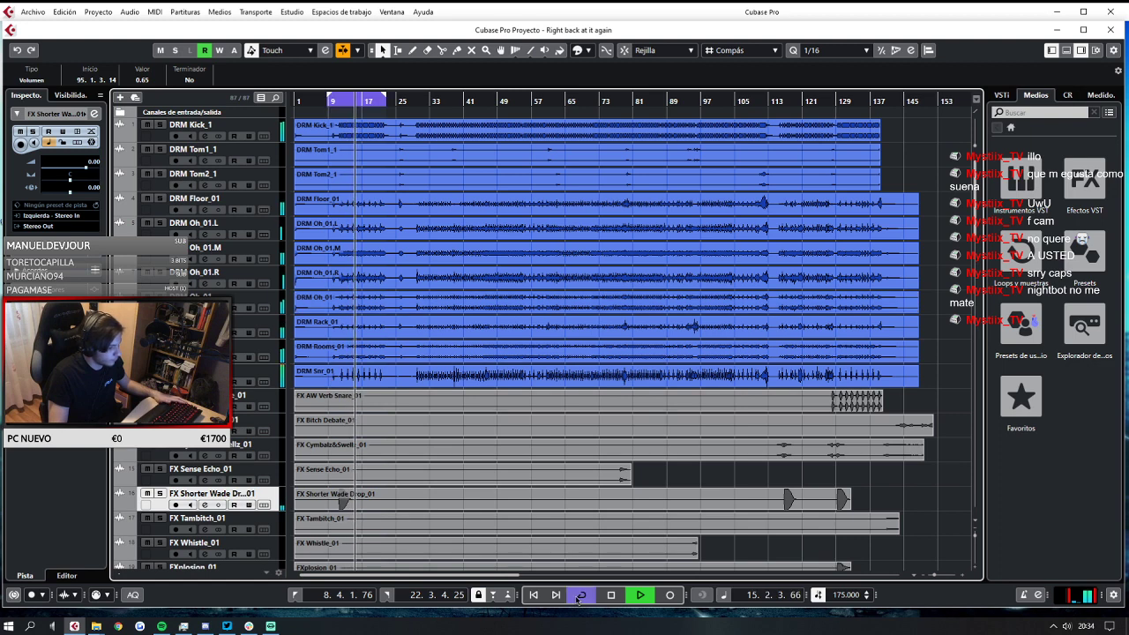
# Stop playback and save the project.
pyautogui.press('space')
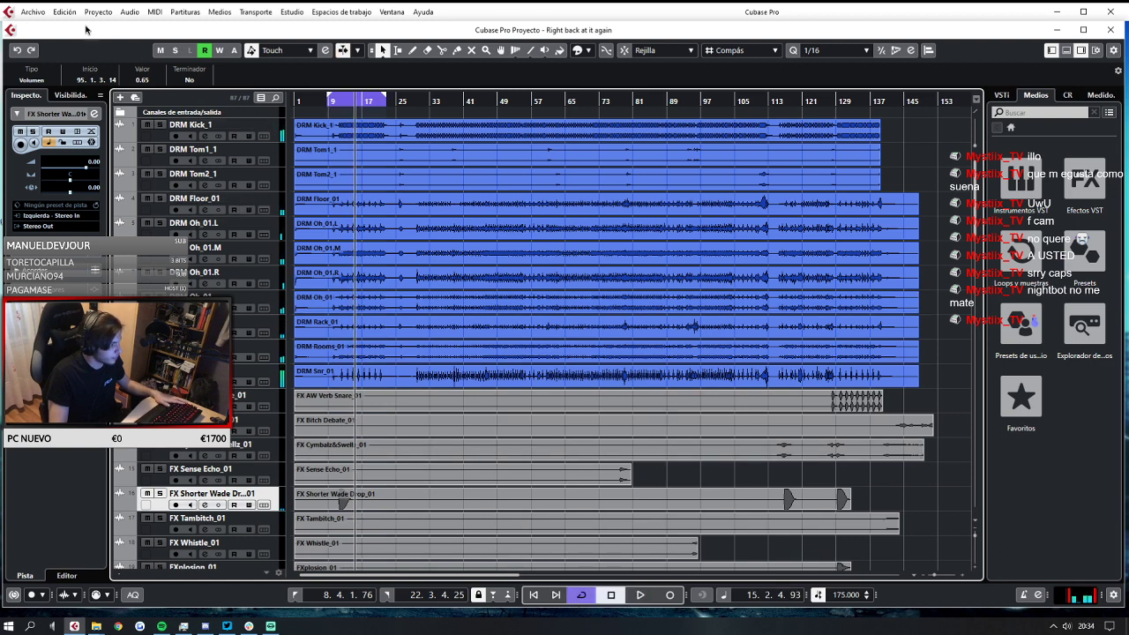
pyautogui.click(38, 14)
pyautogui.click(69, 95)
# Show the insert slots of the DRM Tom1_1 track.
pyautogui.click(273, 128)
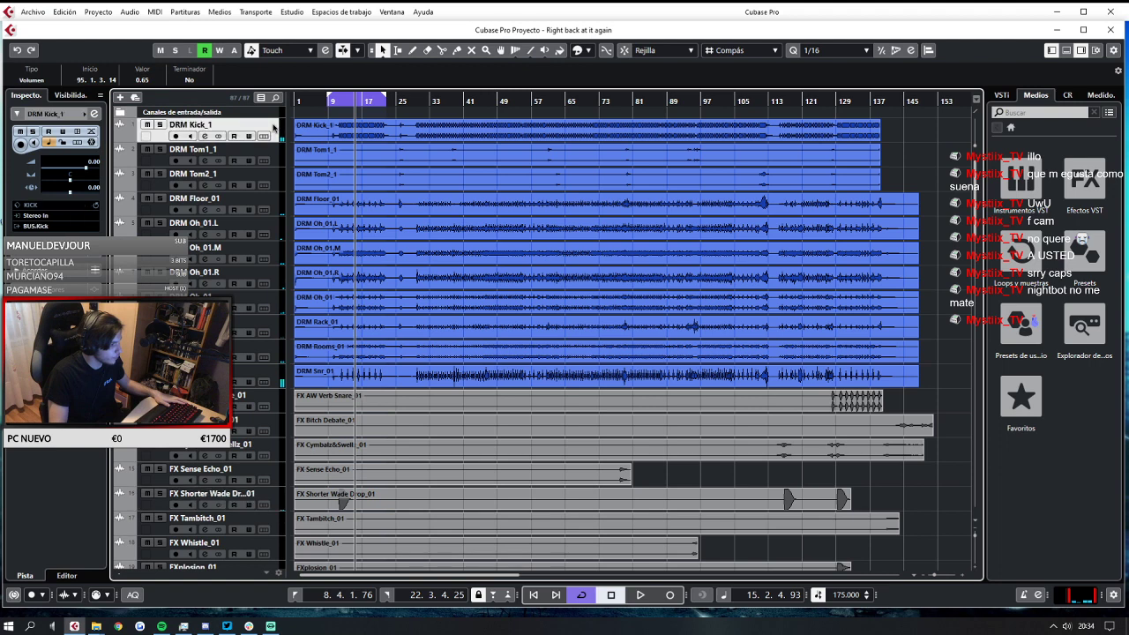
pyautogui.click(168, 161)
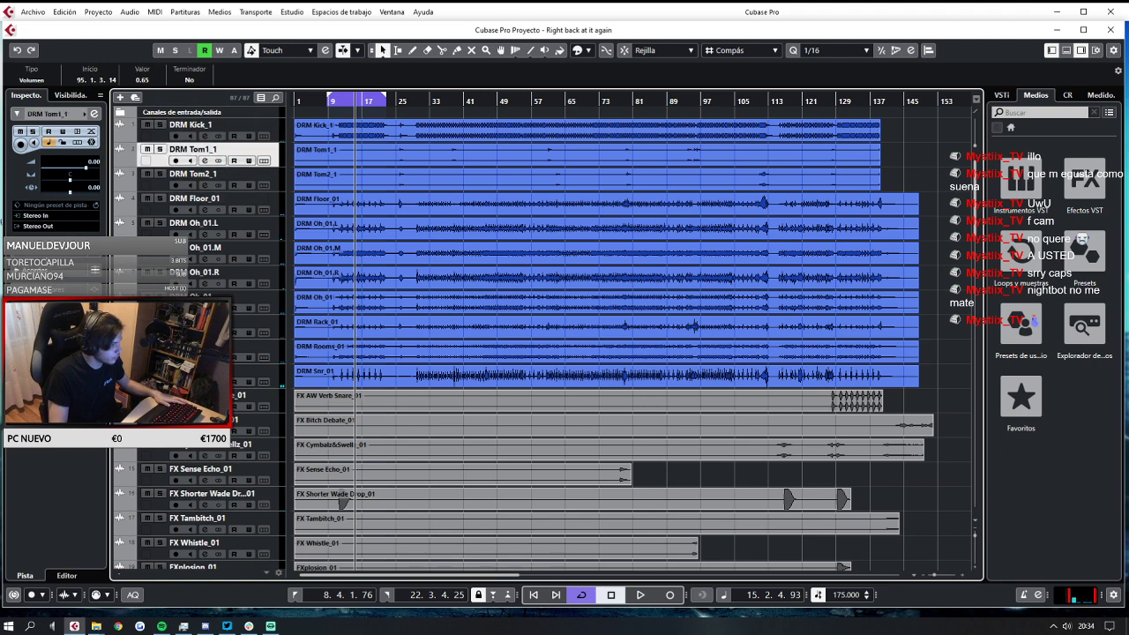
pyautogui.click(42, 290)
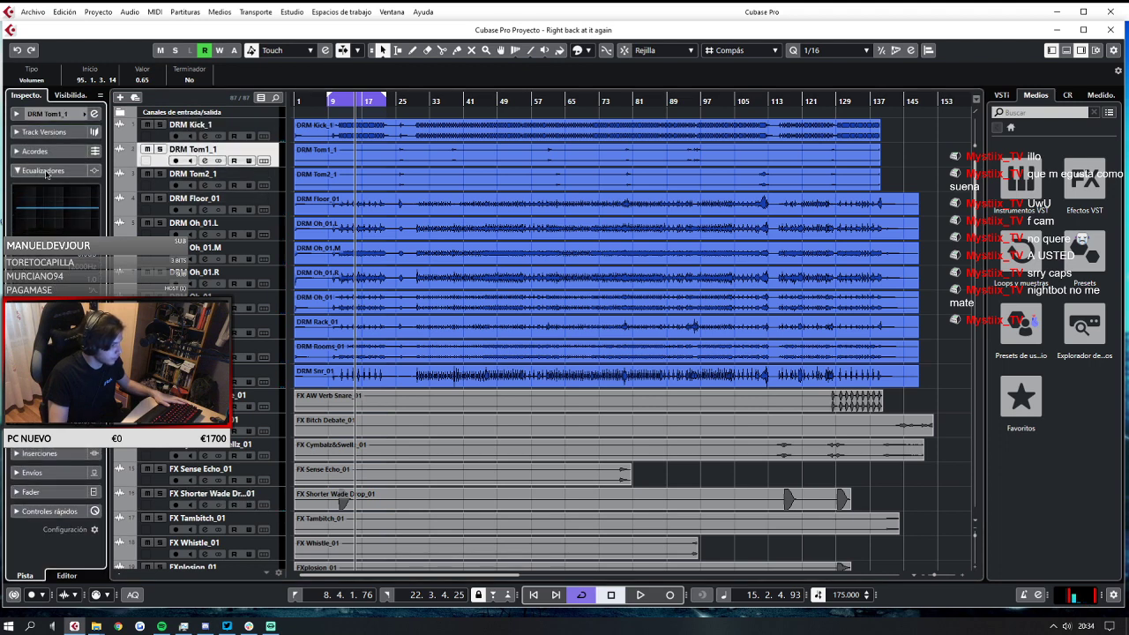
pyautogui.click(45, 172)
pyautogui.click(51, 189)
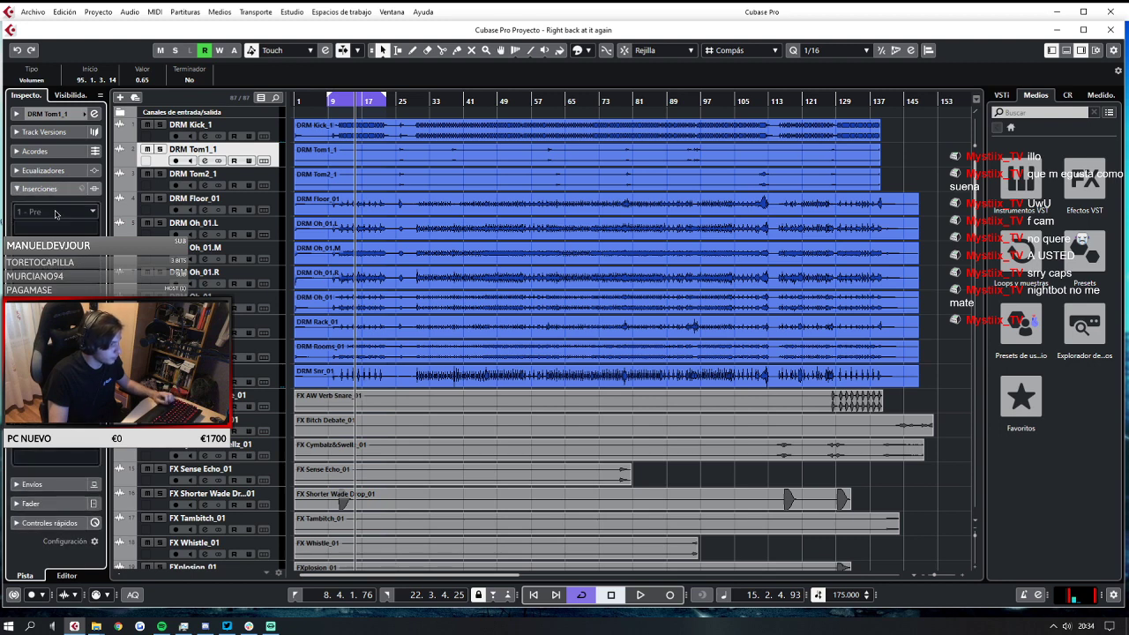
# Load the SSLChannel Stereo plug-in into the first insert slot of the DRM Tom1_1 track.
pyautogui.click(54, 214)
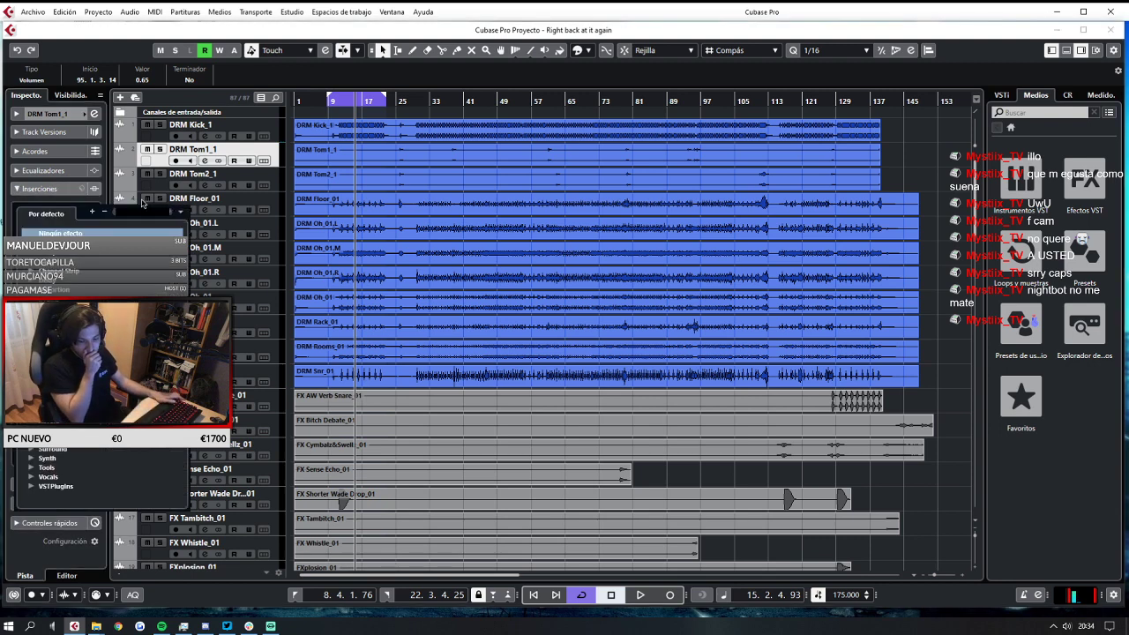
pyautogui.write('salco')
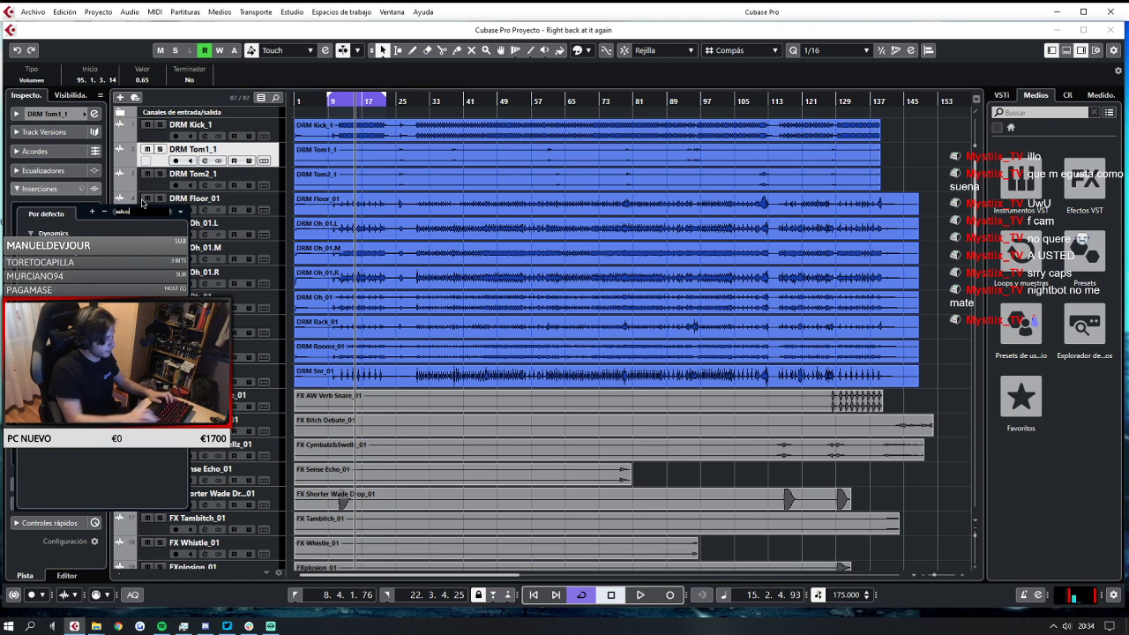
pyautogui.press('BackSpace')
pyautogui.press('BackSpace')
pyautogui.press('BackSpace')
pyautogui.press('BackSpace')
pyautogui.press('BackSpace')
pyautogui.write('sslch')
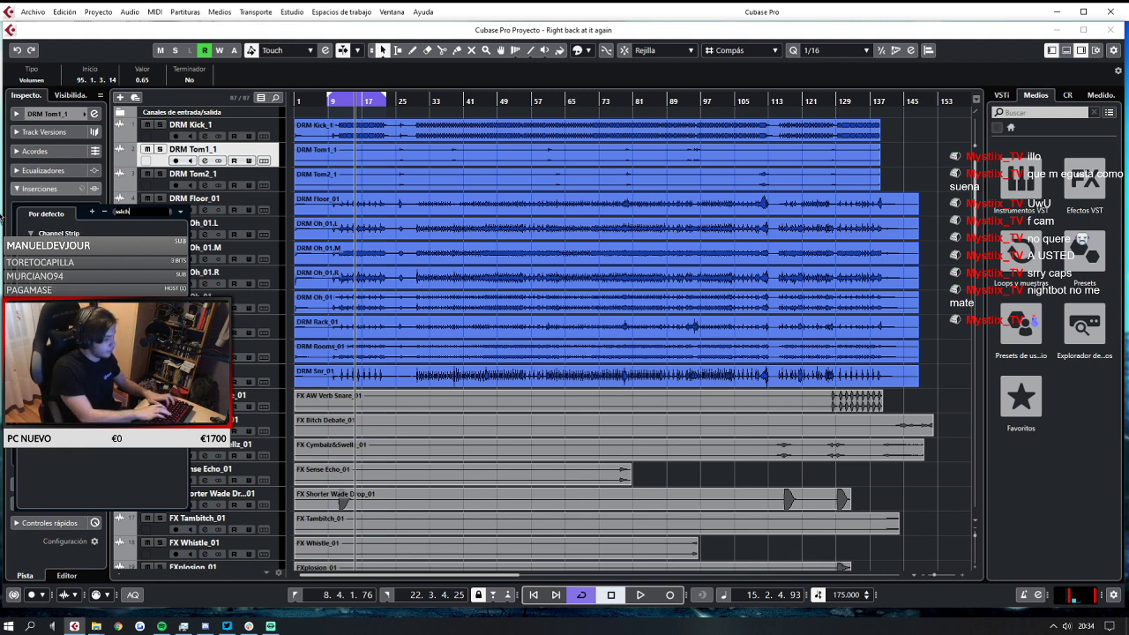
pyautogui.write('a')
pyautogui.press('Return')
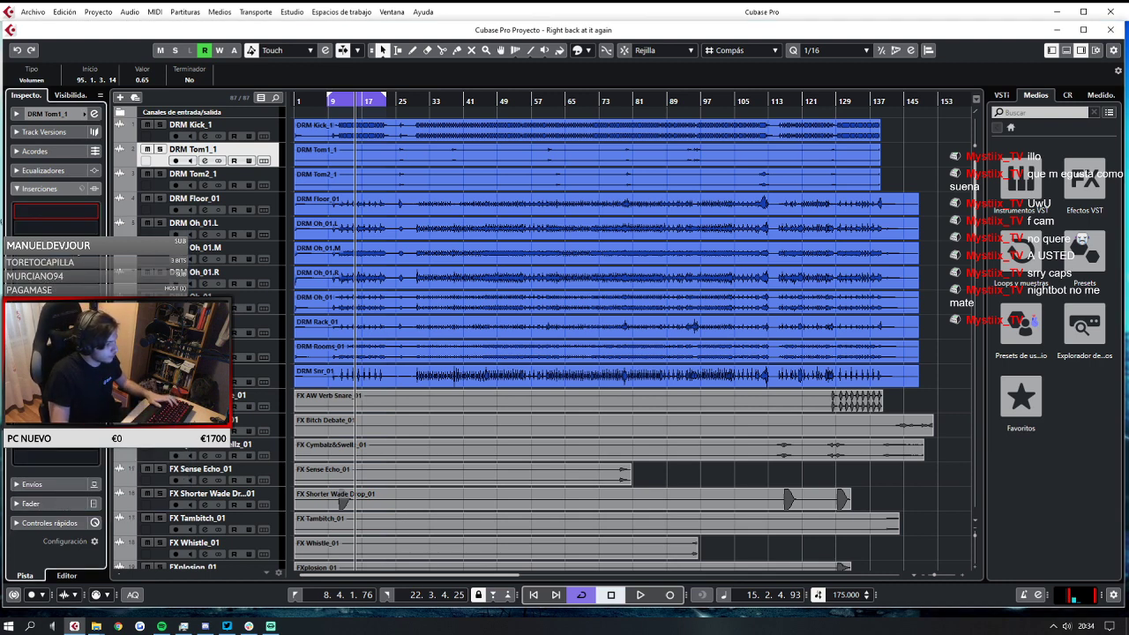
# Apply the CLA Tom L preset to DRM Tom1_1's SSLChannel, resume playback and close the plug-in window.
pyautogui.click(577, 114)
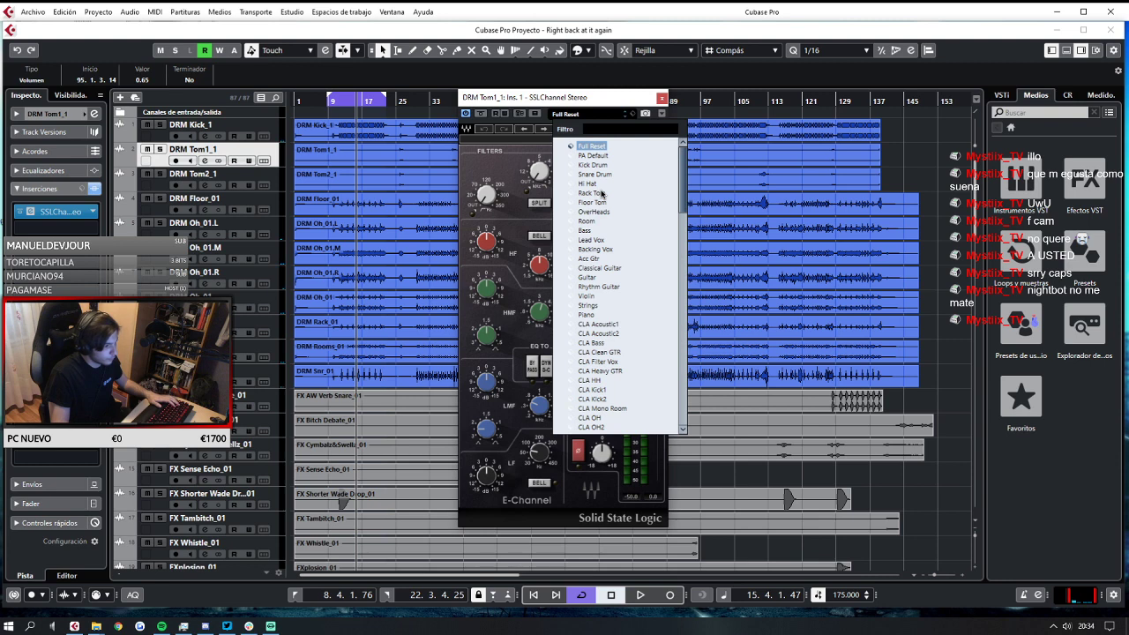
pyautogui.scroll(-4, 615, 291)
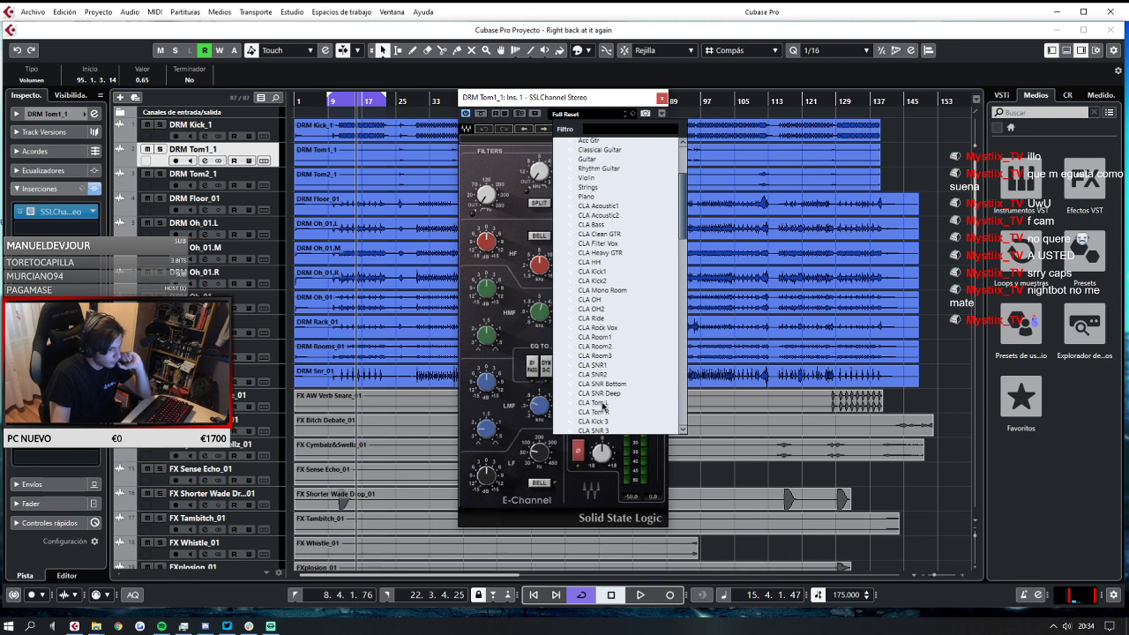
pyautogui.press('space')
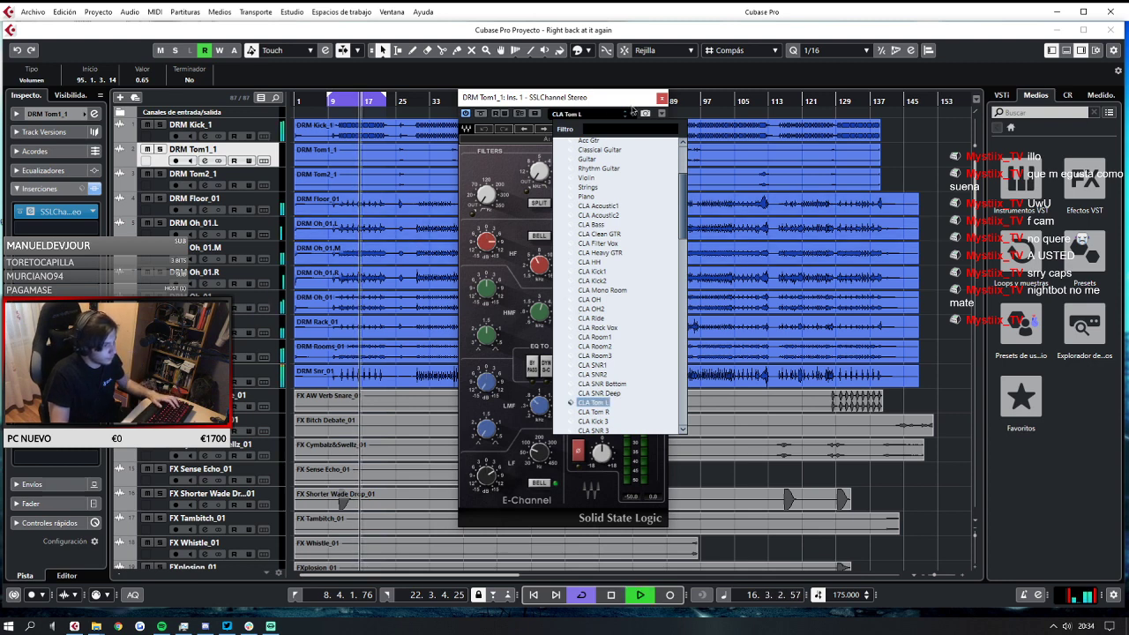
pyautogui.click(662, 97)
# Load the SSLChannel Stereo plug-in into the first insert slot of the DRM Tom2_1 track.
pyautogui.click(194, 173)
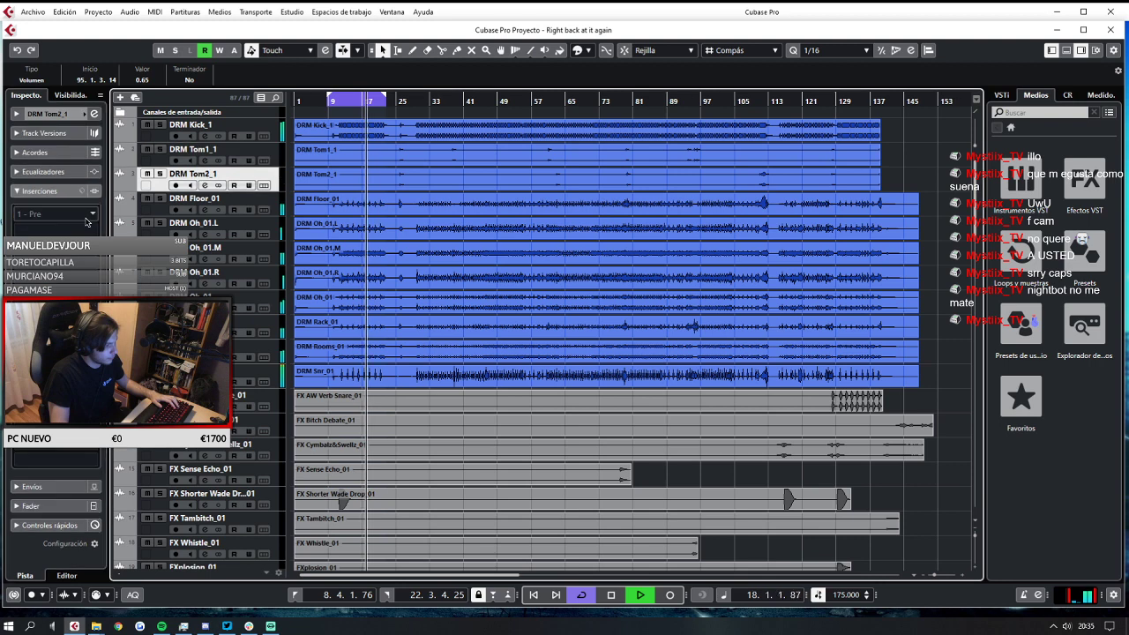
pyautogui.click(80, 216)
pyautogui.write('sslc')
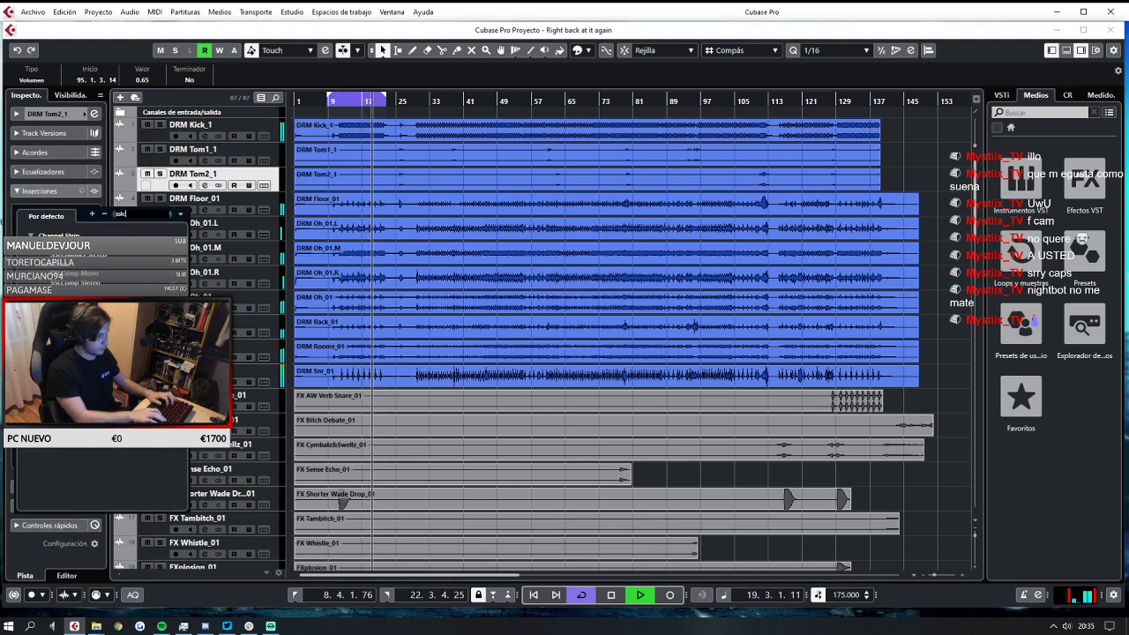
pyautogui.press('Return')
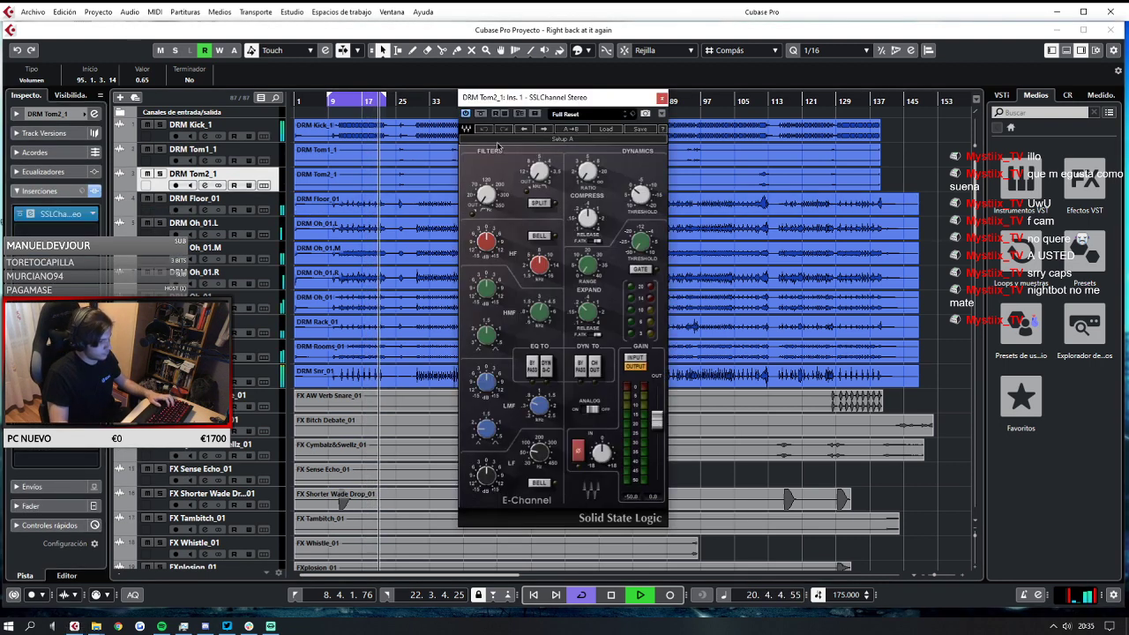
# Apply the CLA Tom R preset to DRM Tom2_1's SSLChannel and close the plug-in window.
pyautogui.click(572, 115)
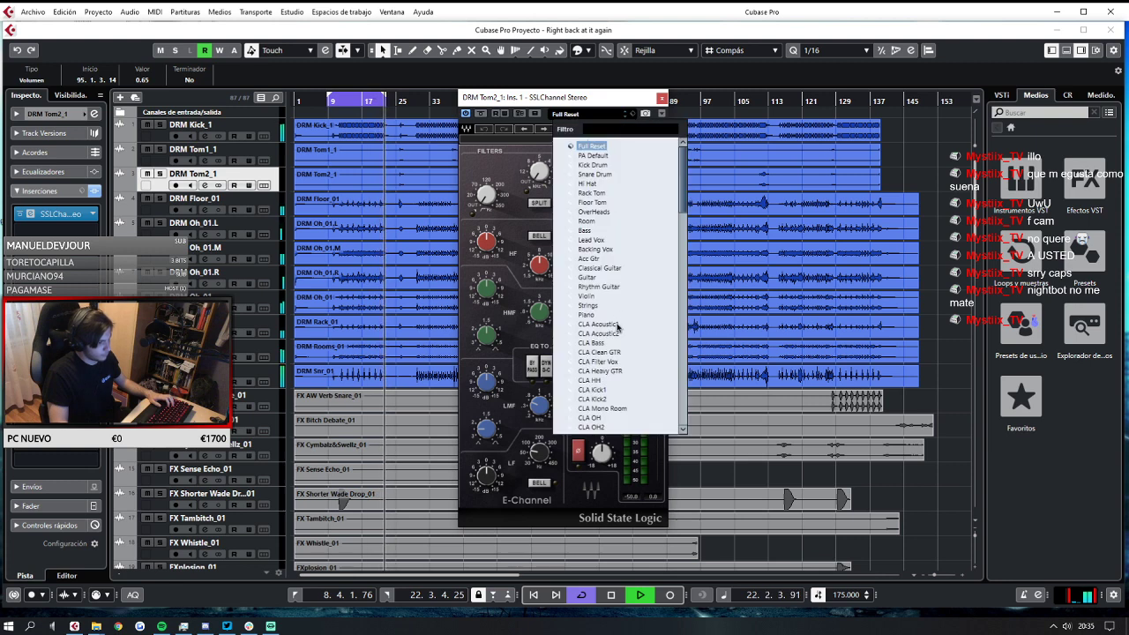
pyautogui.scroll(-4, 617, 370)
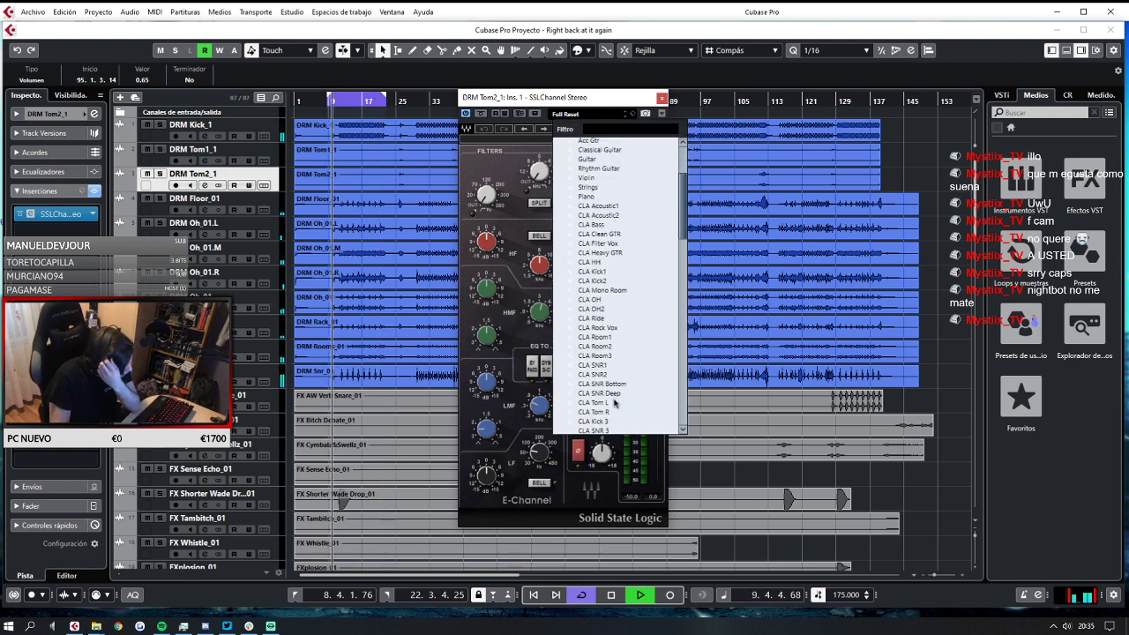
pyautogui.click(604, 411)
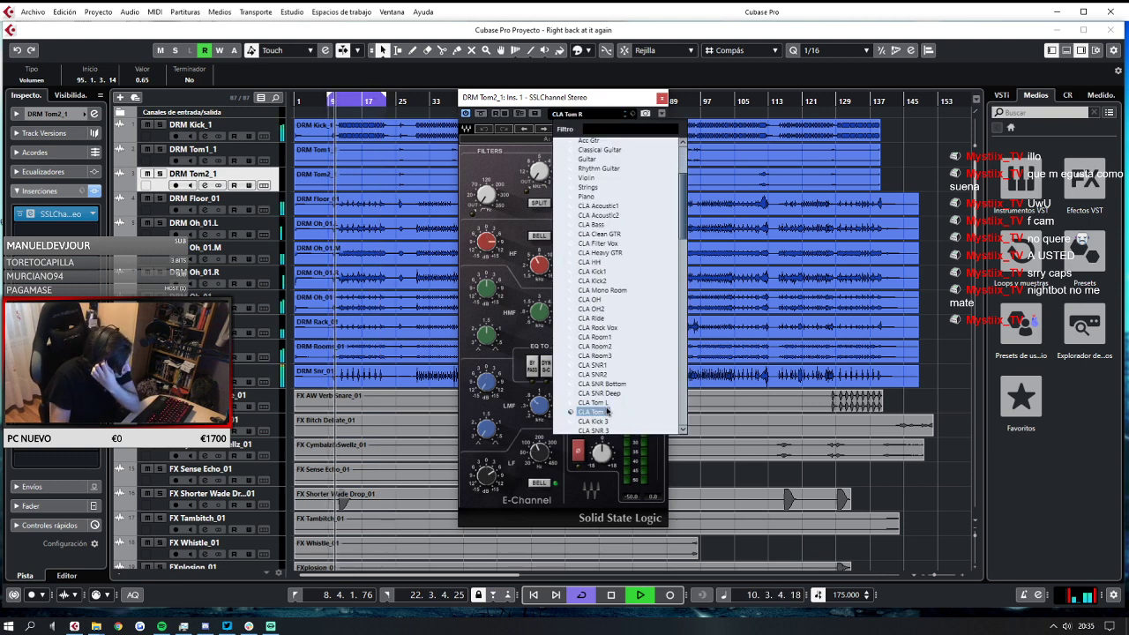
pyautogui.click(662, 97)
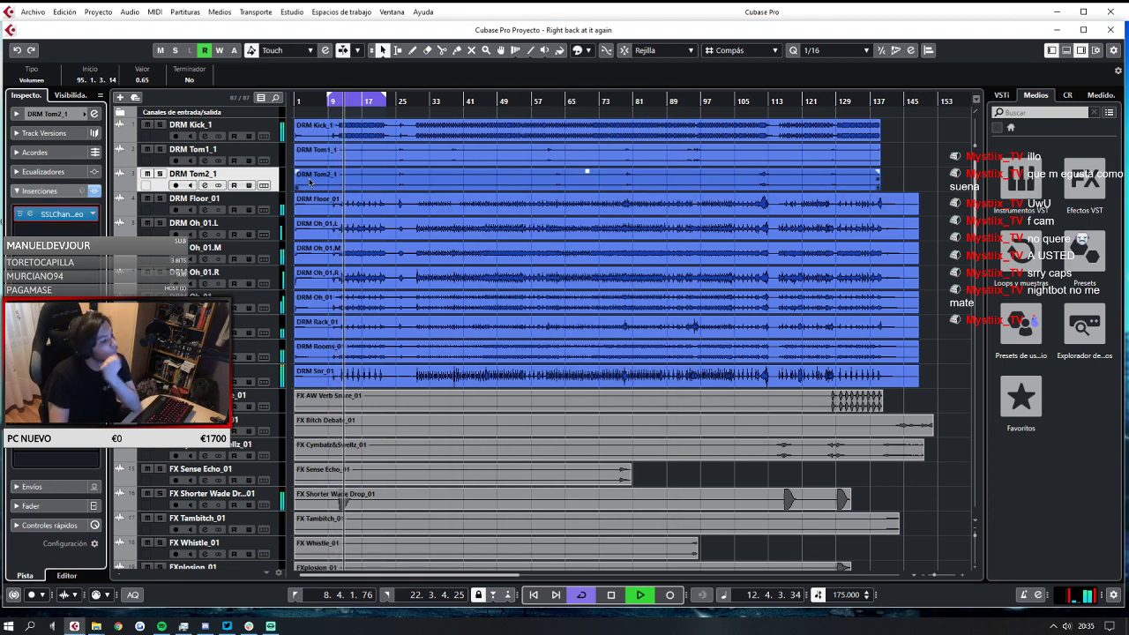
# Open the SSLChannel Stereo insert of the DRM Floor_01 track to examine its settings.
pyautogui.click(272, 200)
pyautogui.click(80, 232)
pyautogui.click(62, 214)
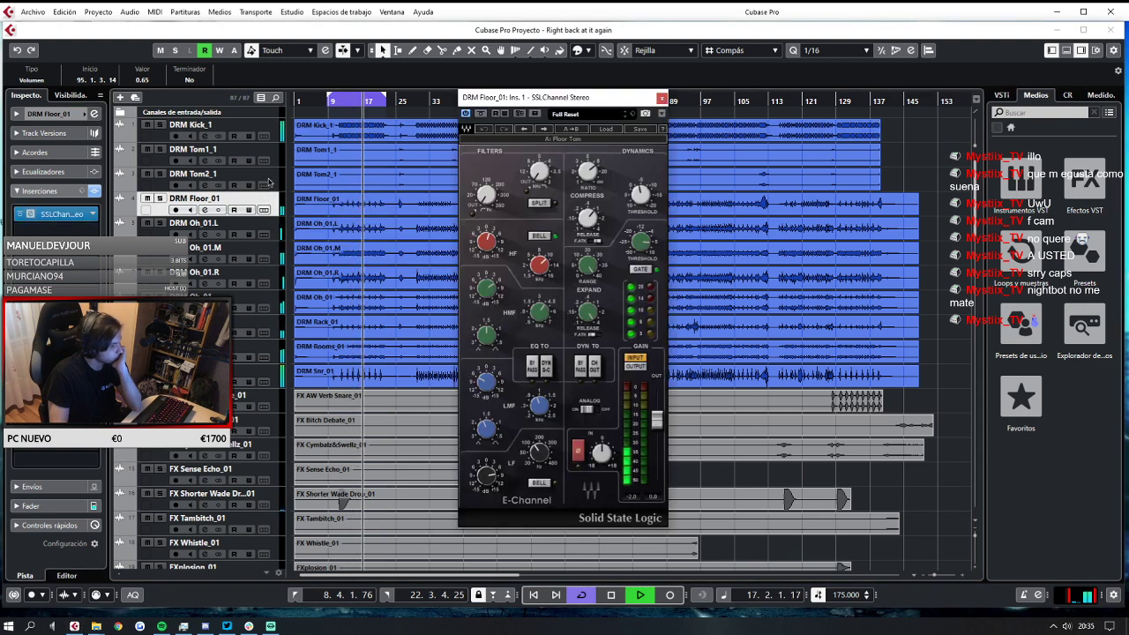
pyautogui.click(269, 181)
pyautogui.click(275, 202)
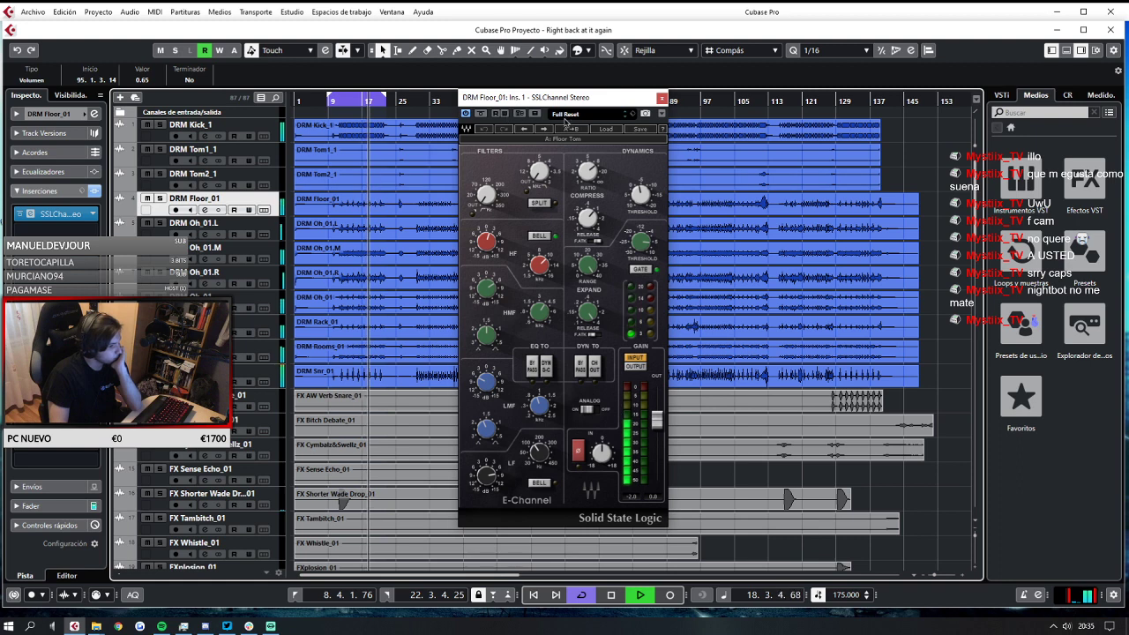
# Apply the Floor Tom preset to DRM Floor_01's SSLChannel, close the plug-in window and stop playback.
pyautogui.click(78, 214)
pyautogui.click(82, 214)
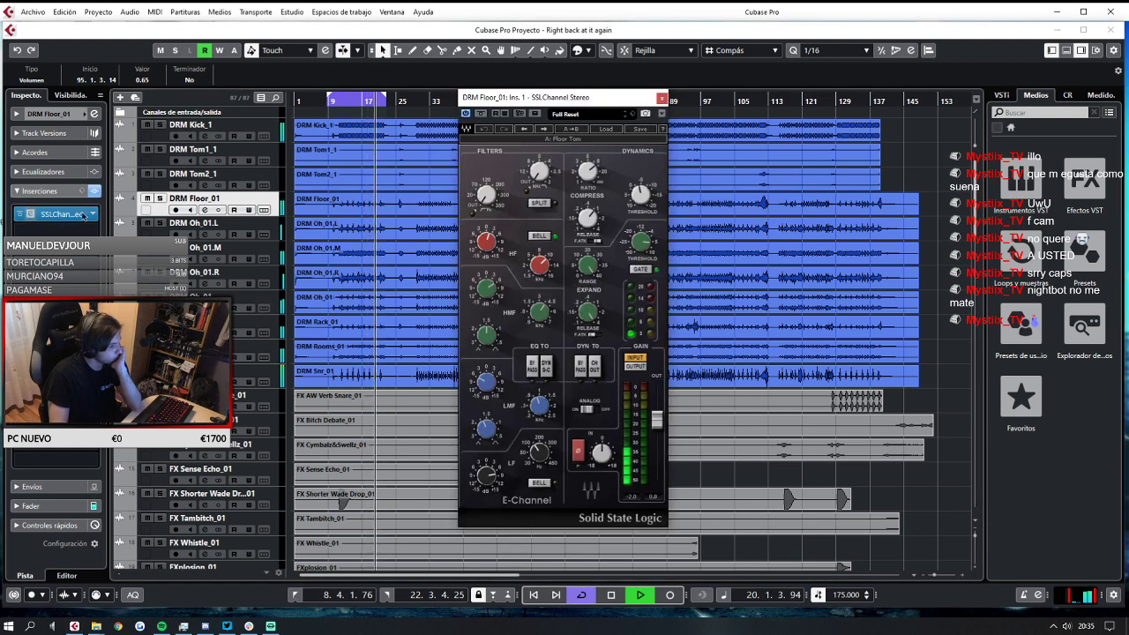
pyautogui.click(566, 115)
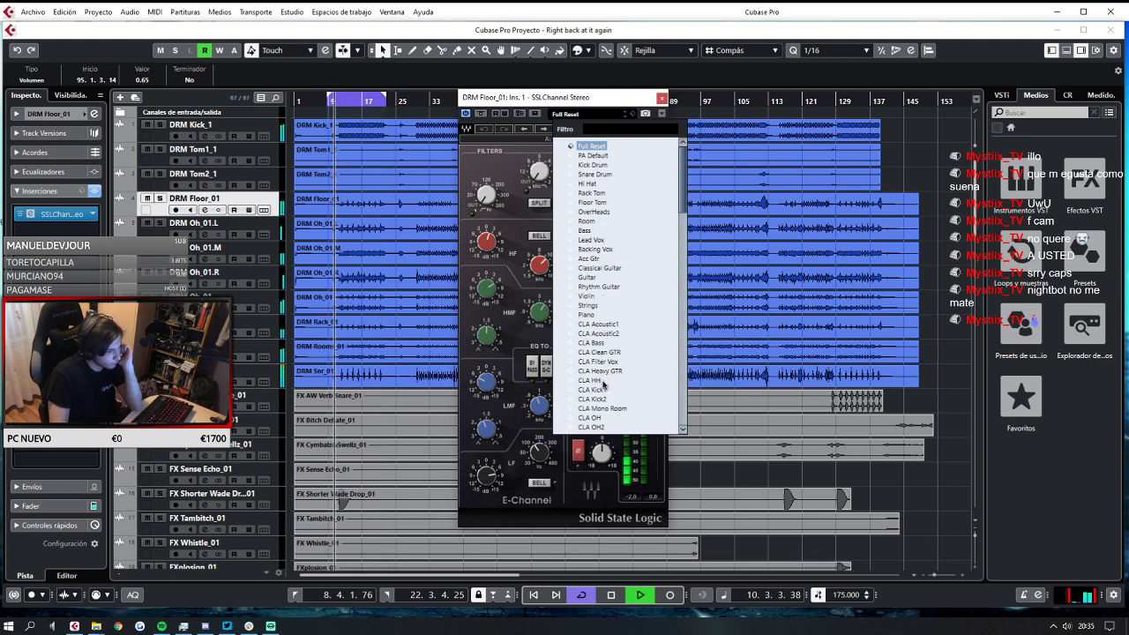
pyautogui.click(591, 202)
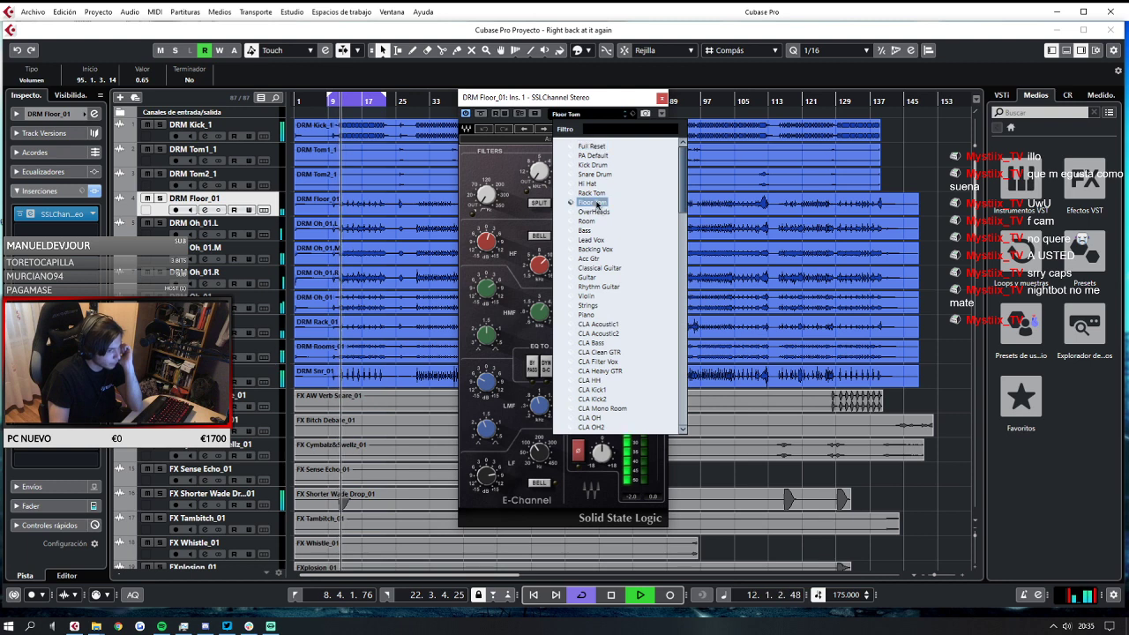
pyautogui.click(662, 99)
pyautogui.press('space')
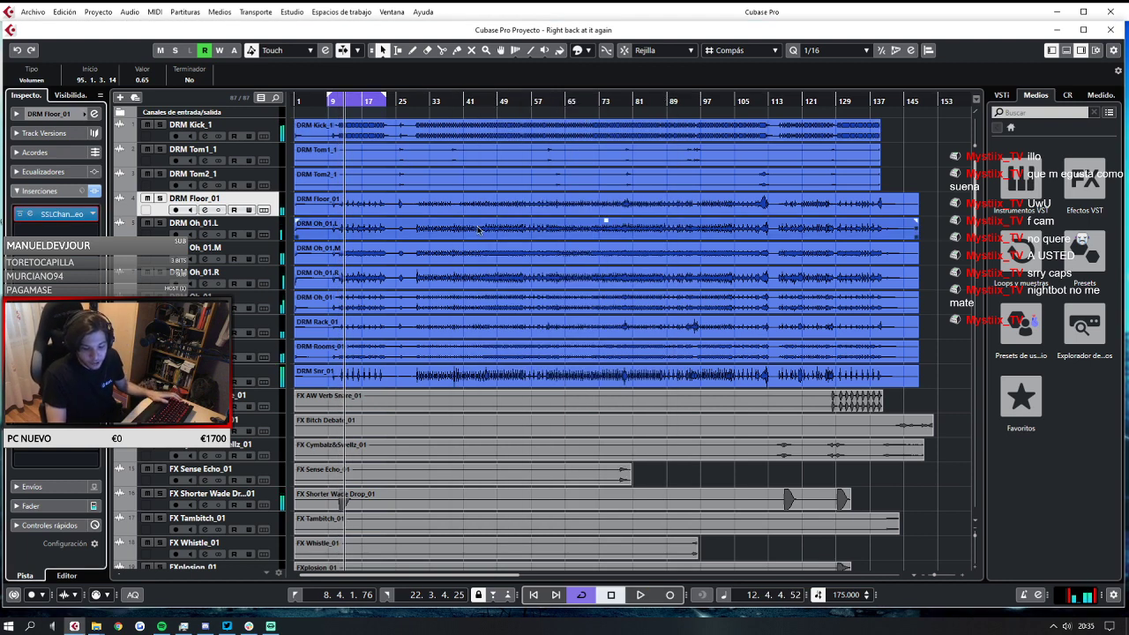
# Save the project and restart playback from just before the loop region.
pyautogui.click(38, 14)
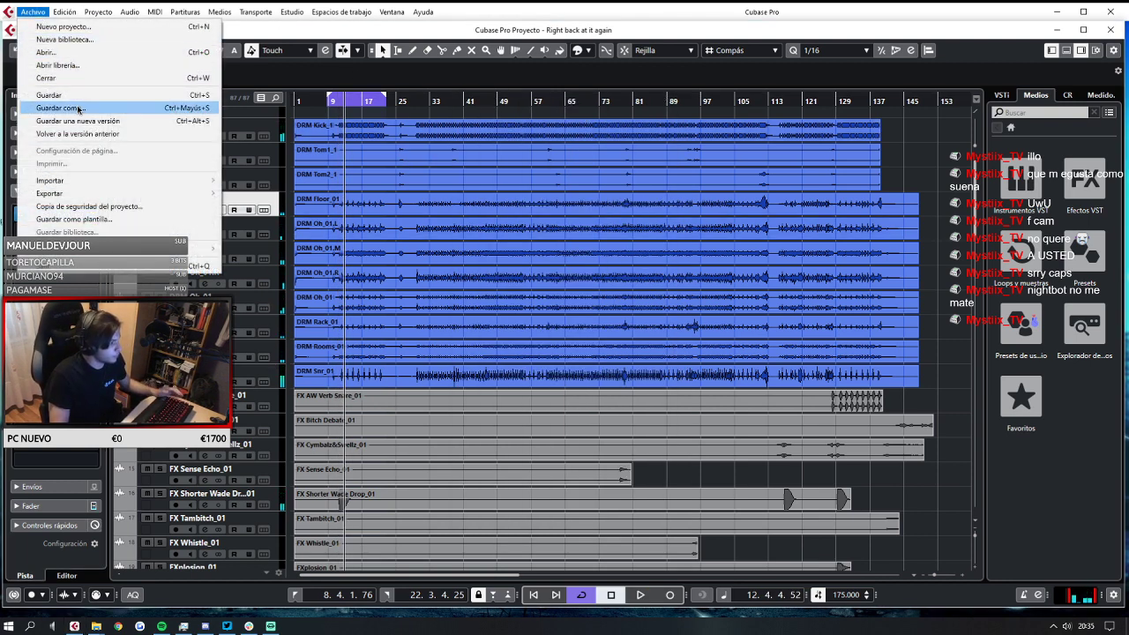
pyautogui.click(80, 97)
pyautogui.click(328, 102)
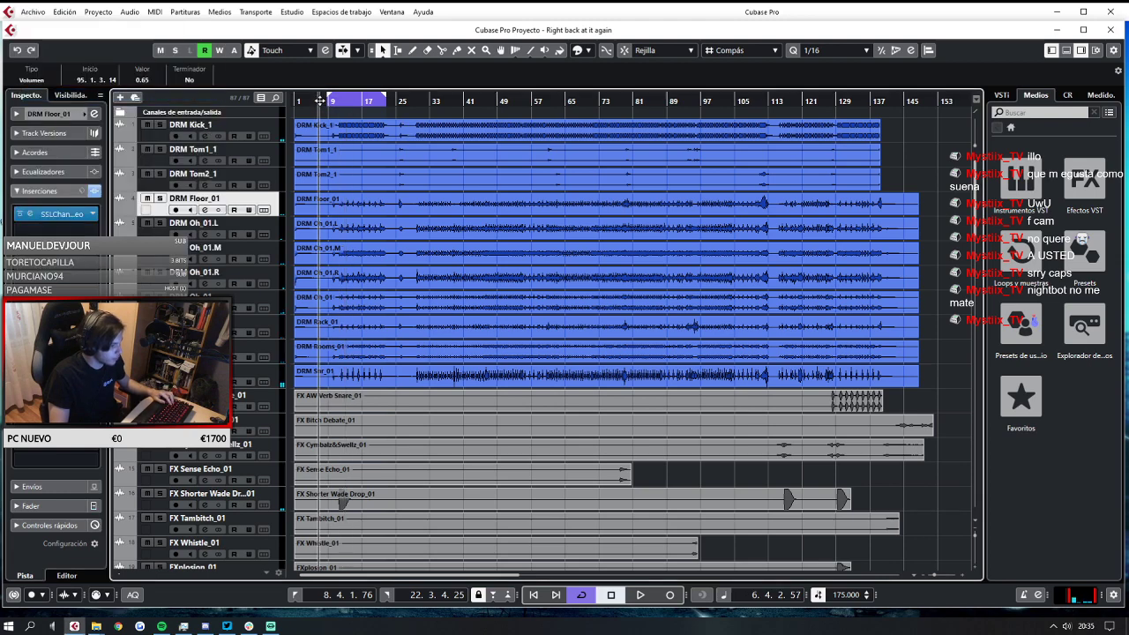
pyautogui.press('space')
# Select the VOXd Scream 02_01.L track and solo the linked scream pair.
pyautogui.scroll(-15, 346, 267)
pyautogui.scroll(-2, 346, 269)
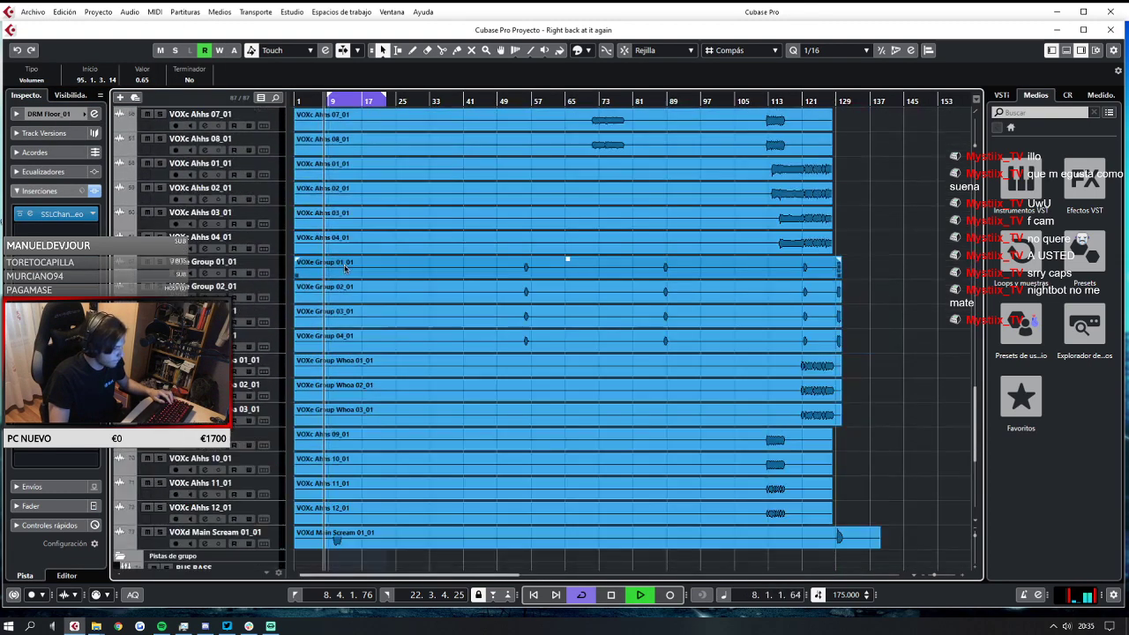
pyautogui.scroll(3, 346, 270)
pyautogui.click(255, 298)
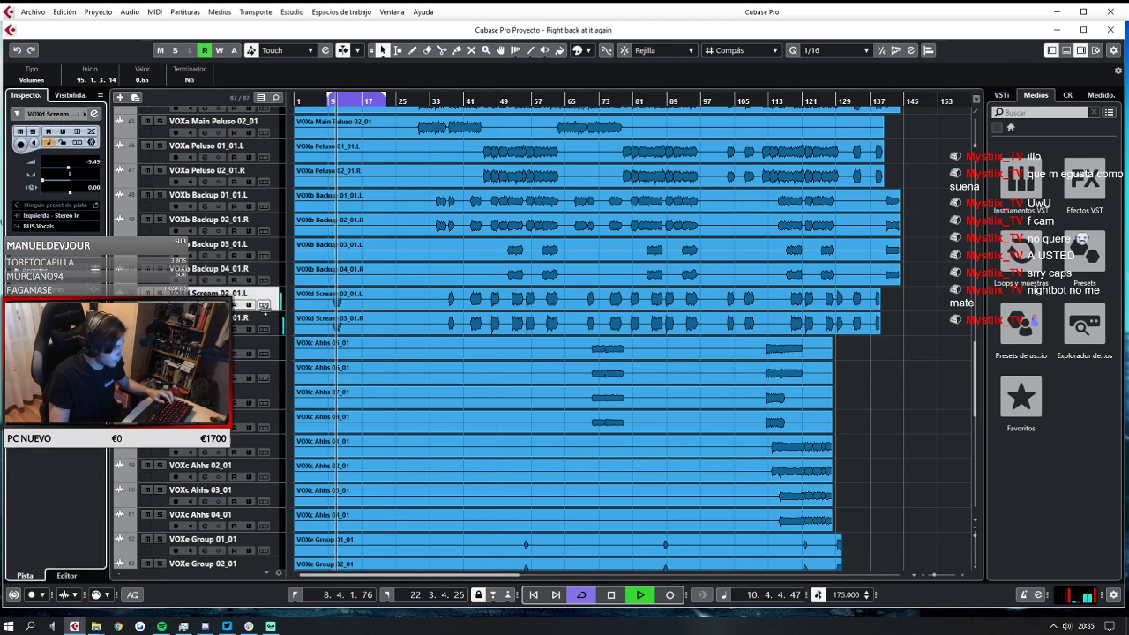
pyautogui.press('s')
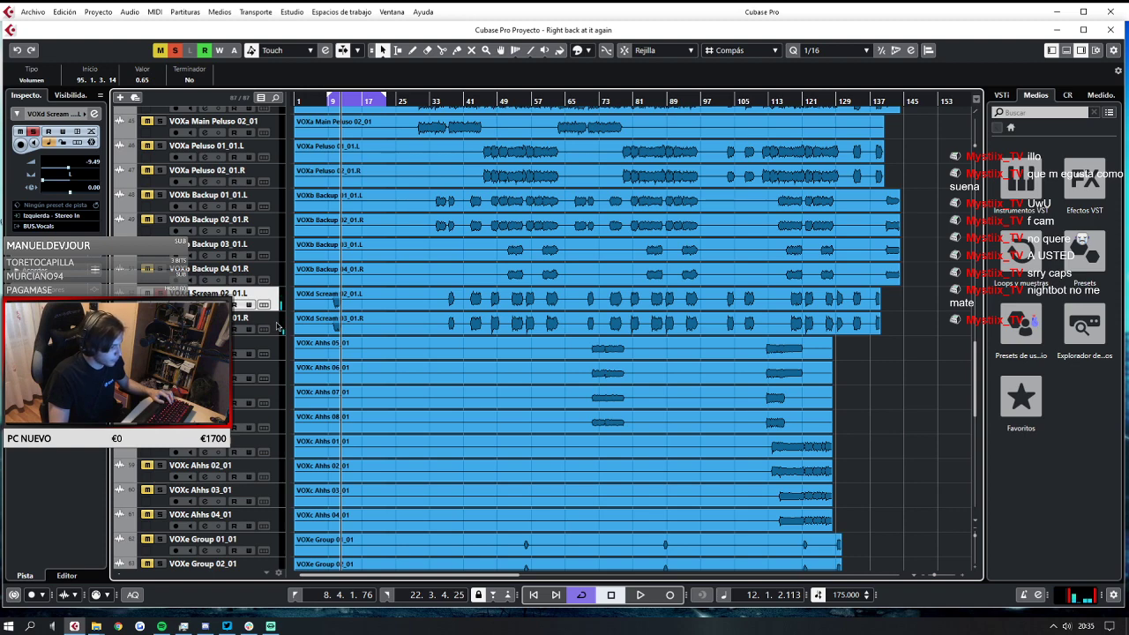
# Open the MixConsole and raise the linked VOXd Scream 02_01.L and 03_01.R faders to -4.71 dB.
pyautogui.click(291, 11)
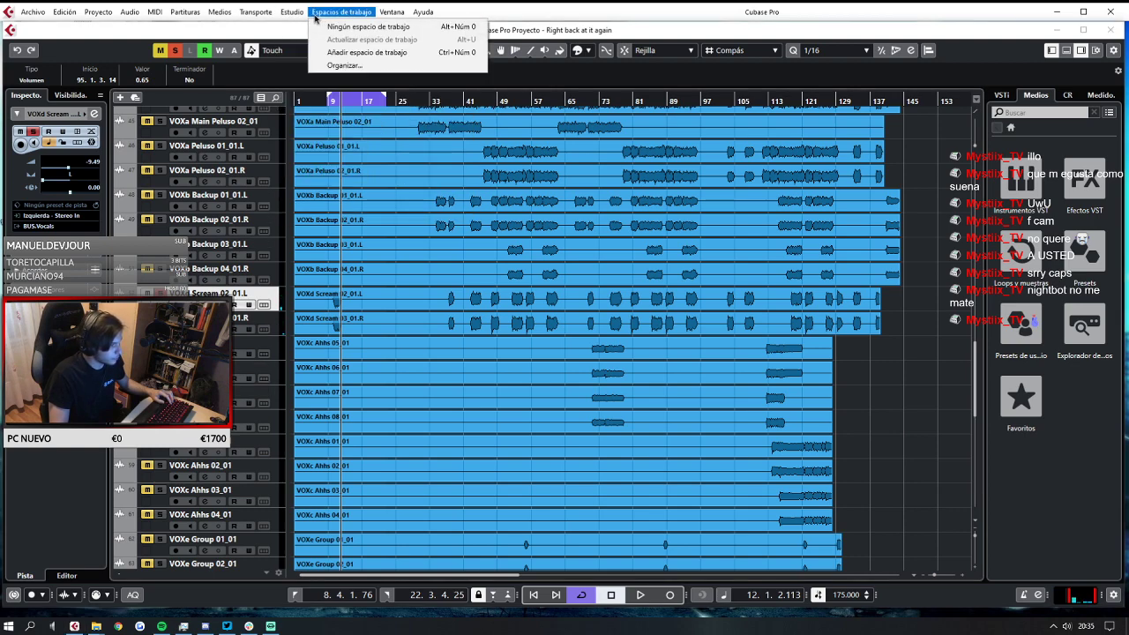
pyautogui.click(353, 26)
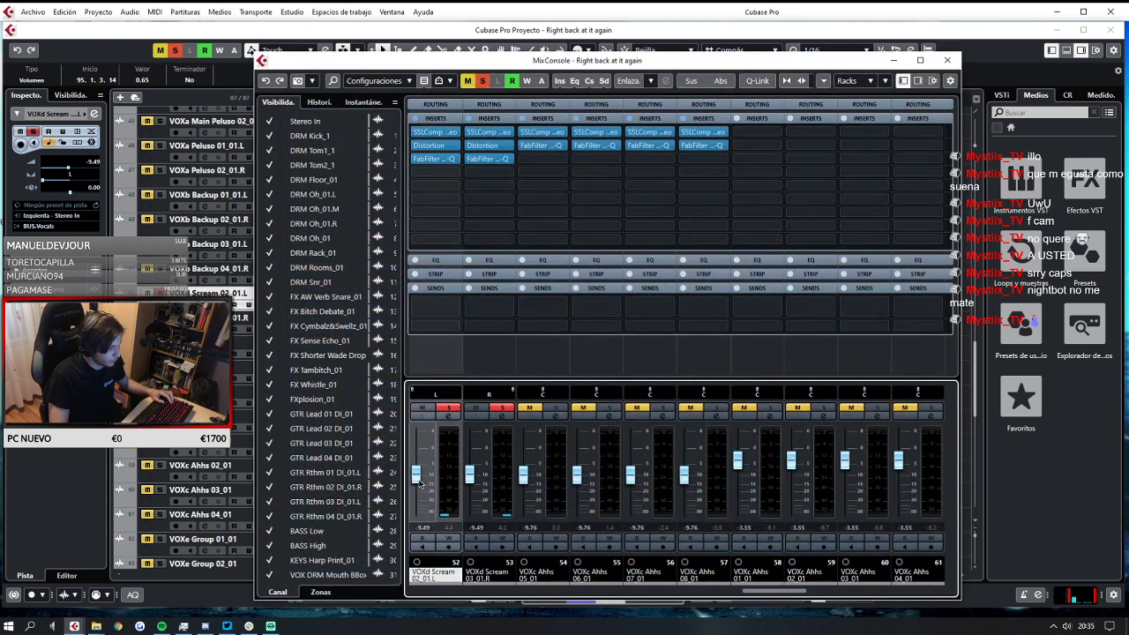
pyautogui.moveTo(419, 480); pyautogui.dragTo(419, 474)
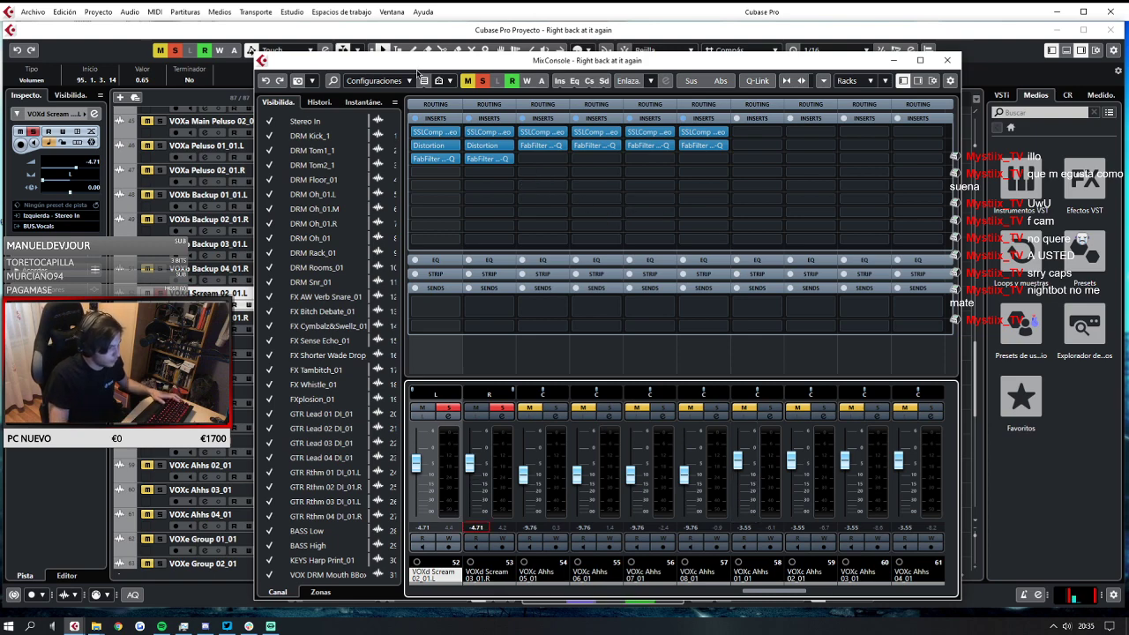
# Return to the project window, play the section from about bar 5 and clear all solo states to hear the full mix.
pyautogui.moveTo(434, 61); pyautogui.dragTo(447, 210)
pyautogui.click(309, 100)
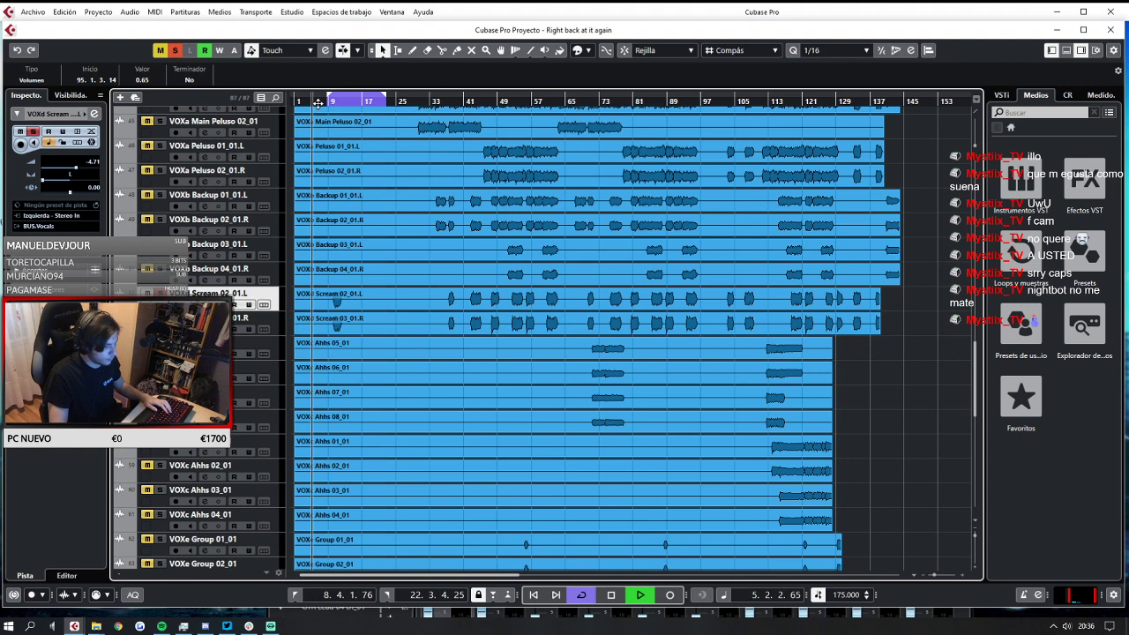
pyautogui.click(175, 51)
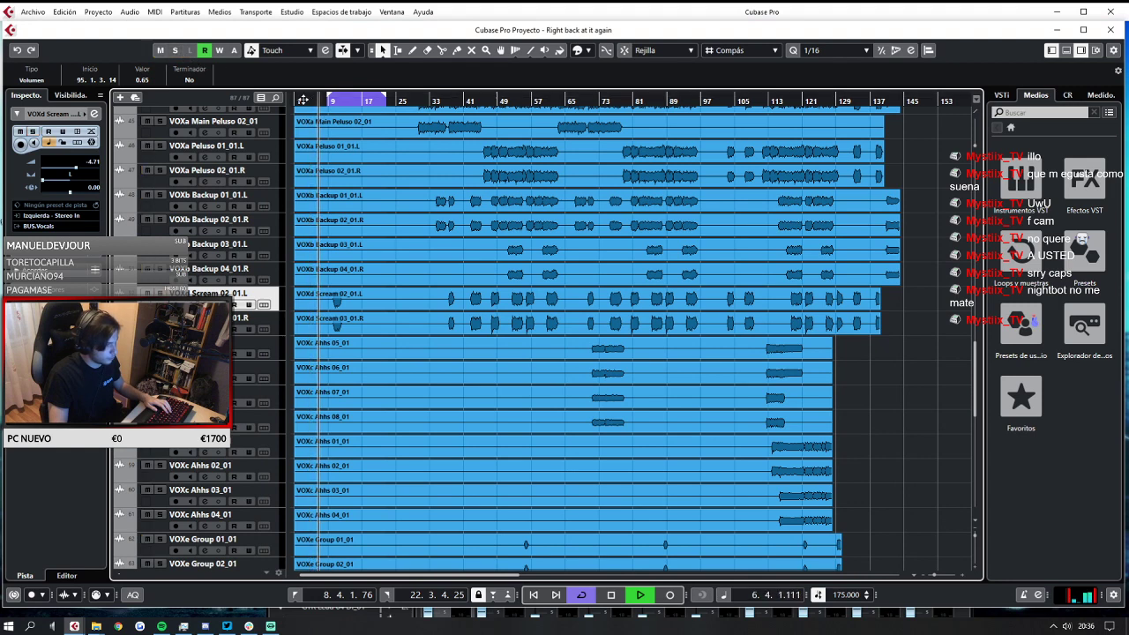
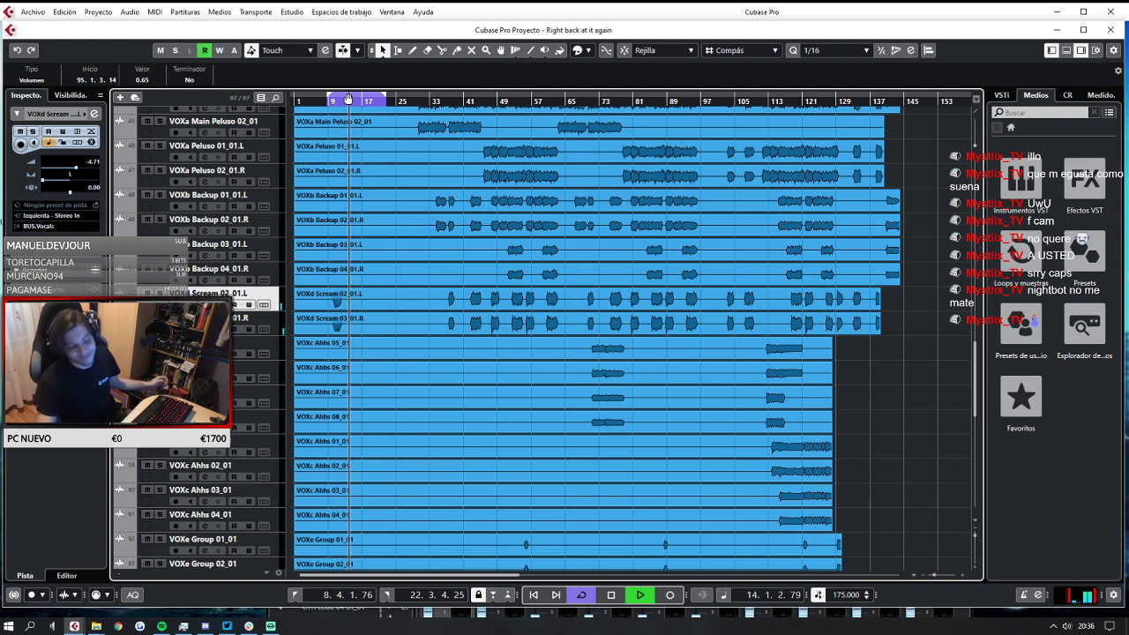
pyautogui.click(320, 306)
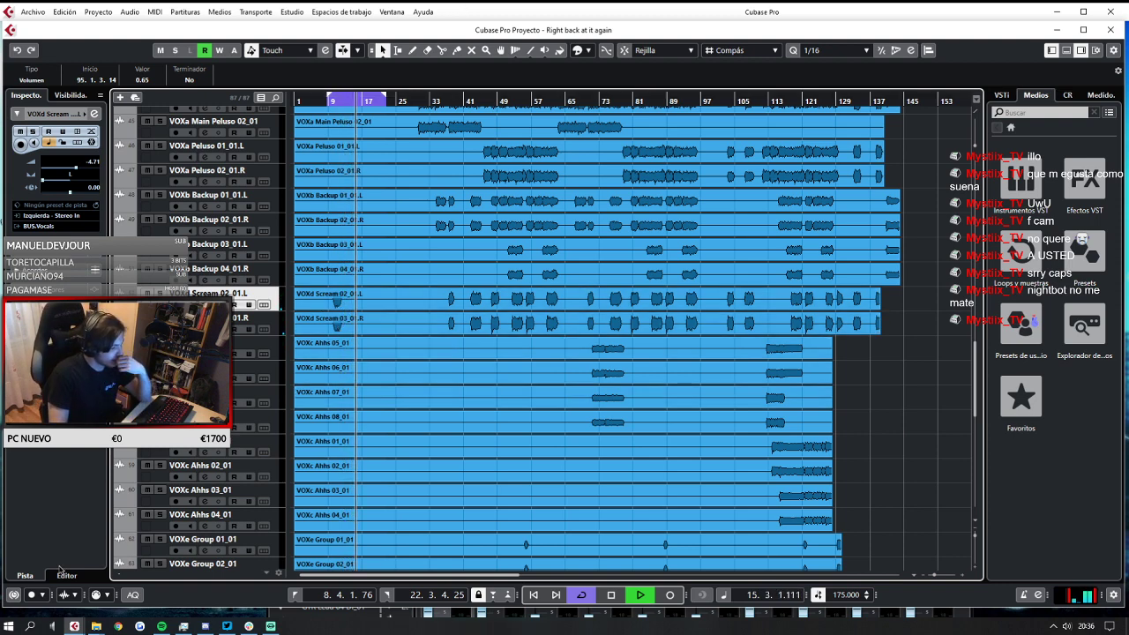
# Lower the BUS.BASS fader to about -3.3 dB in the MixConsole, close it and stop playback.
pyautogui.press('F3')
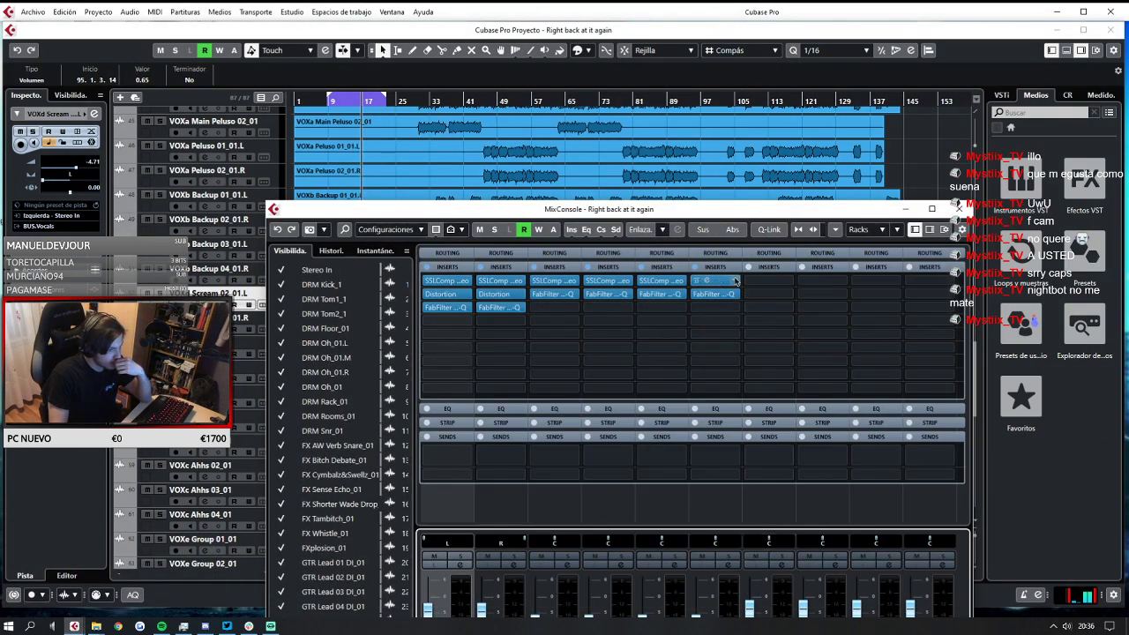
pyautogui.moveTo(717, 214); pyautogui.dragTo(717, 58)
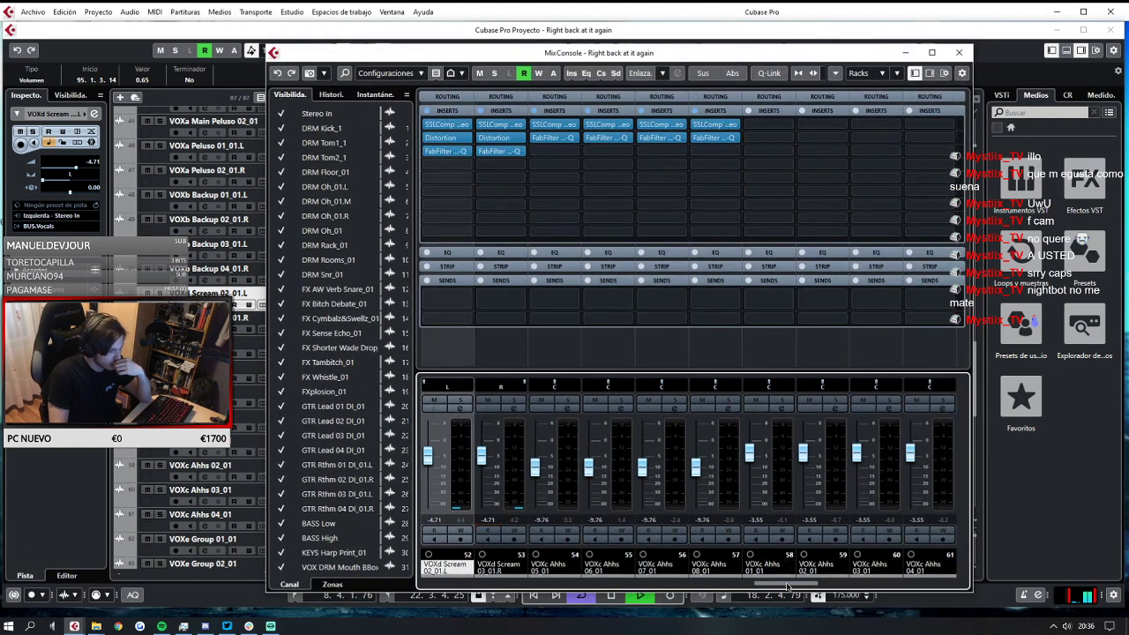
pyautogui.moveTo(787, 585); pyautogui.dragTo(916, 585)
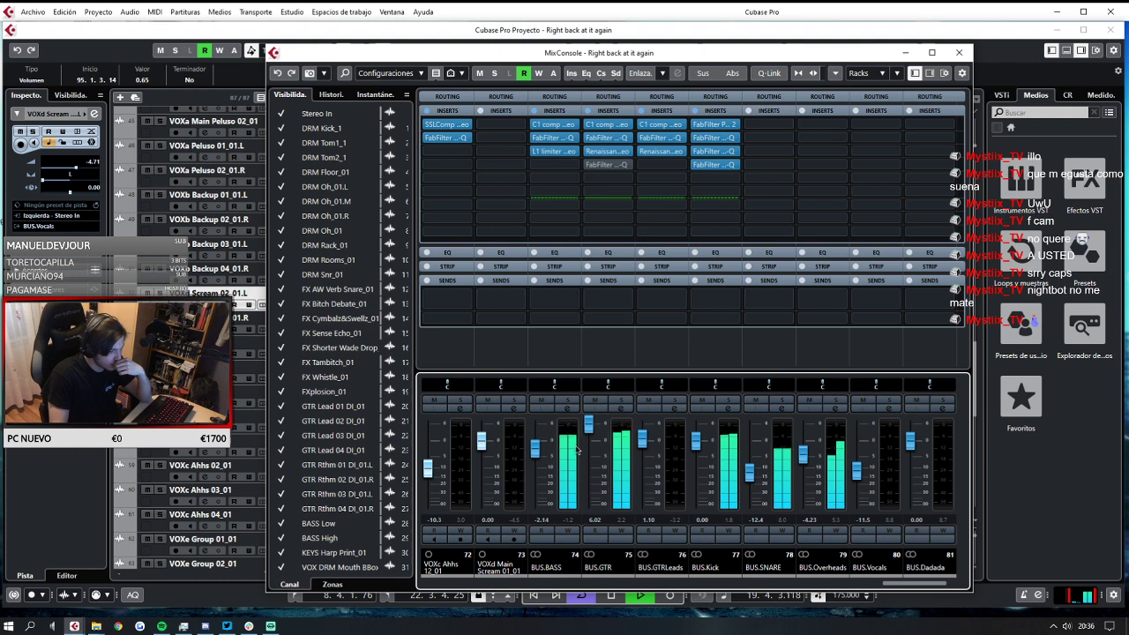
pyautogui.moveTo(535, 448); pyautogui.dragTo(536, 453)
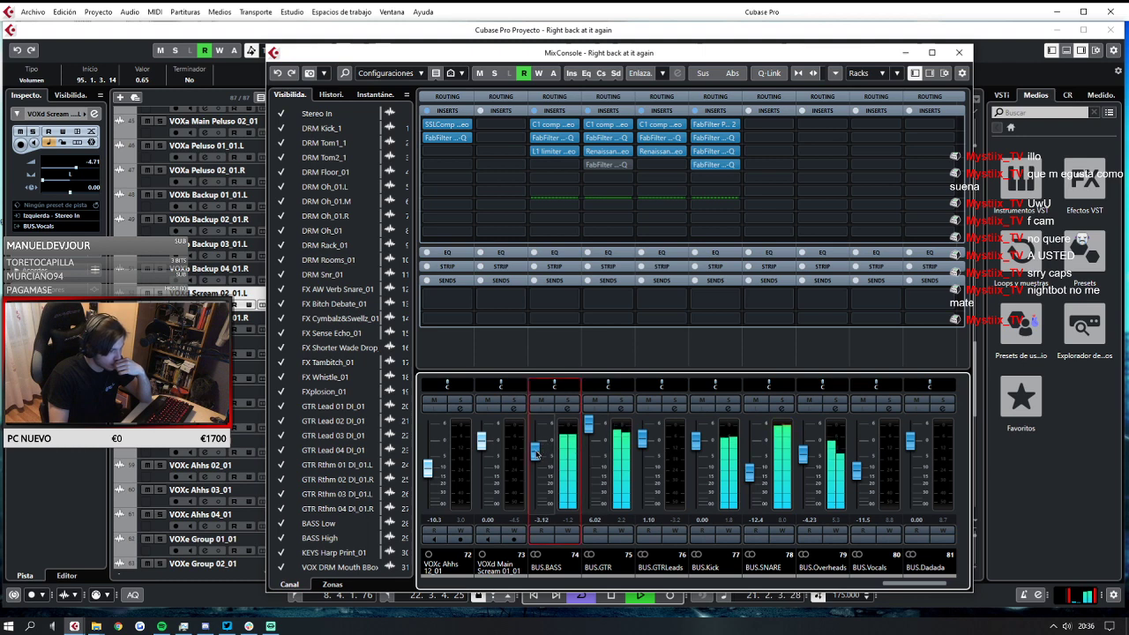
pyautogui.click(958, 52)
pyautogui.press('space')
# Examine the channel settings and output routing of the drum overhead, rack and room tracks one by one.
pyautogui.scroll(10, 190, 160)
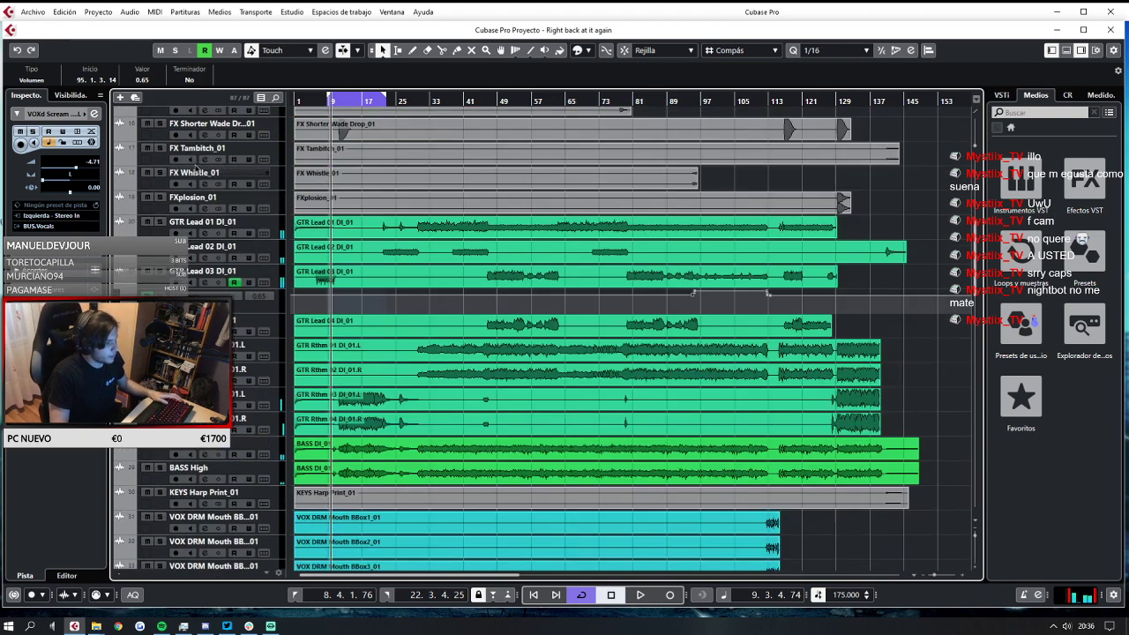
pyautogui.scroll(8, 220, 203)
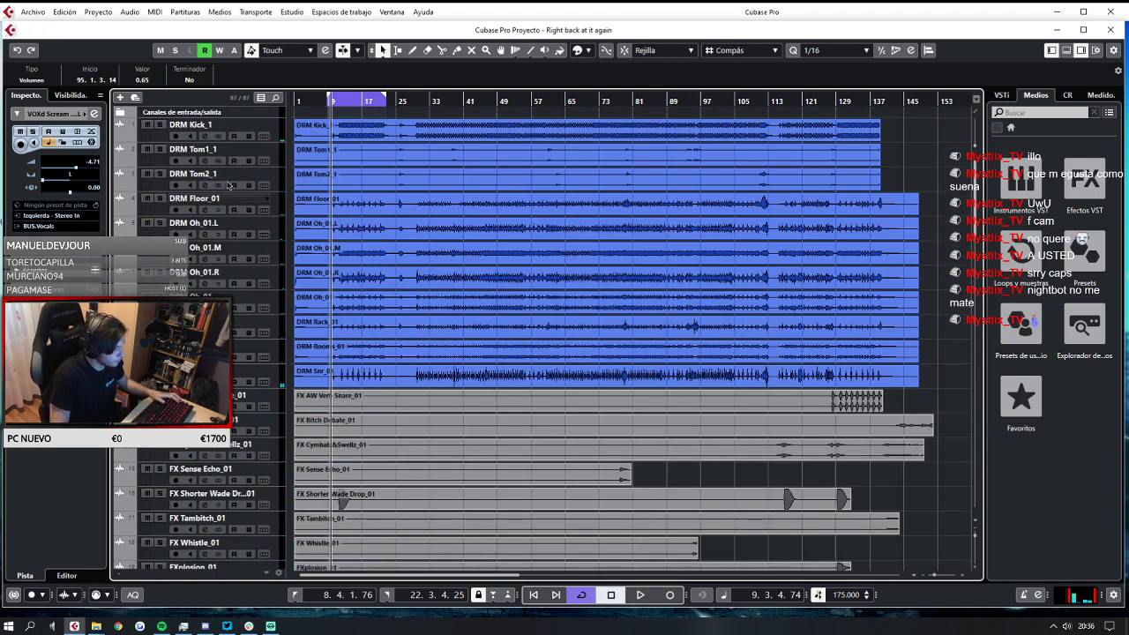
pyautogui.click(198, 224)
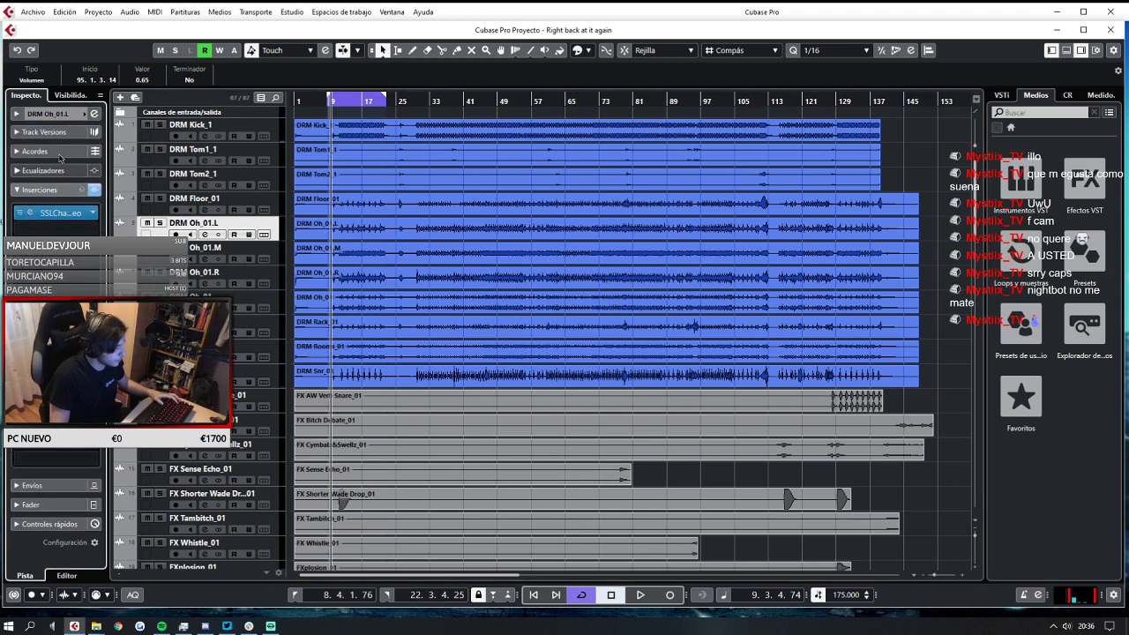
pyautogui.click(43, 115)
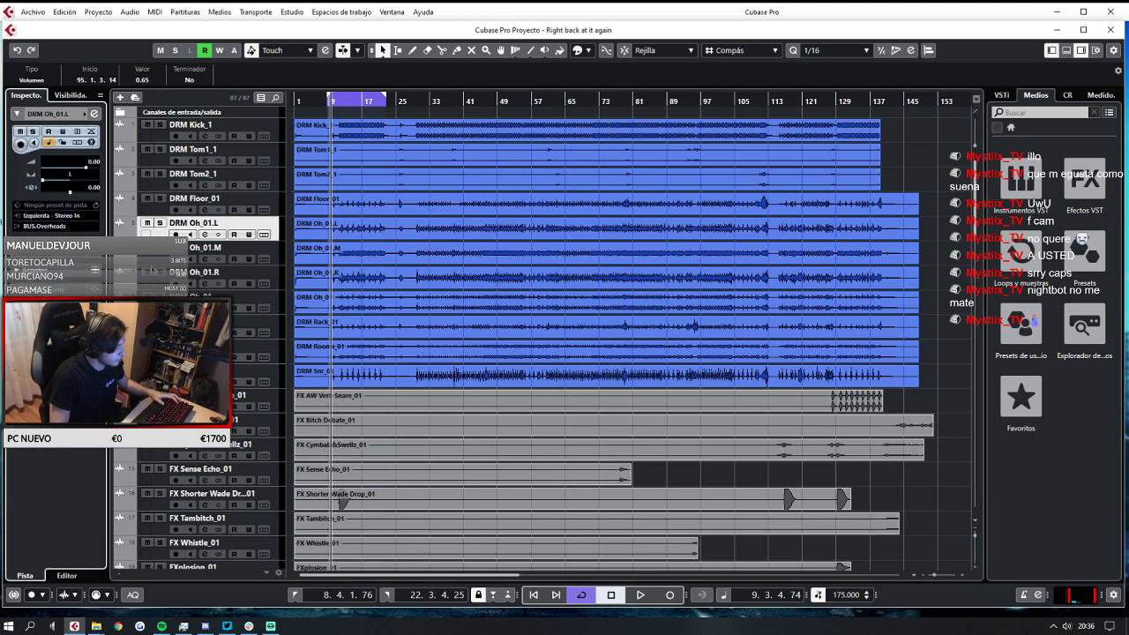
pyautogui.click(159, 260)
pyautogui.click(158, 284)
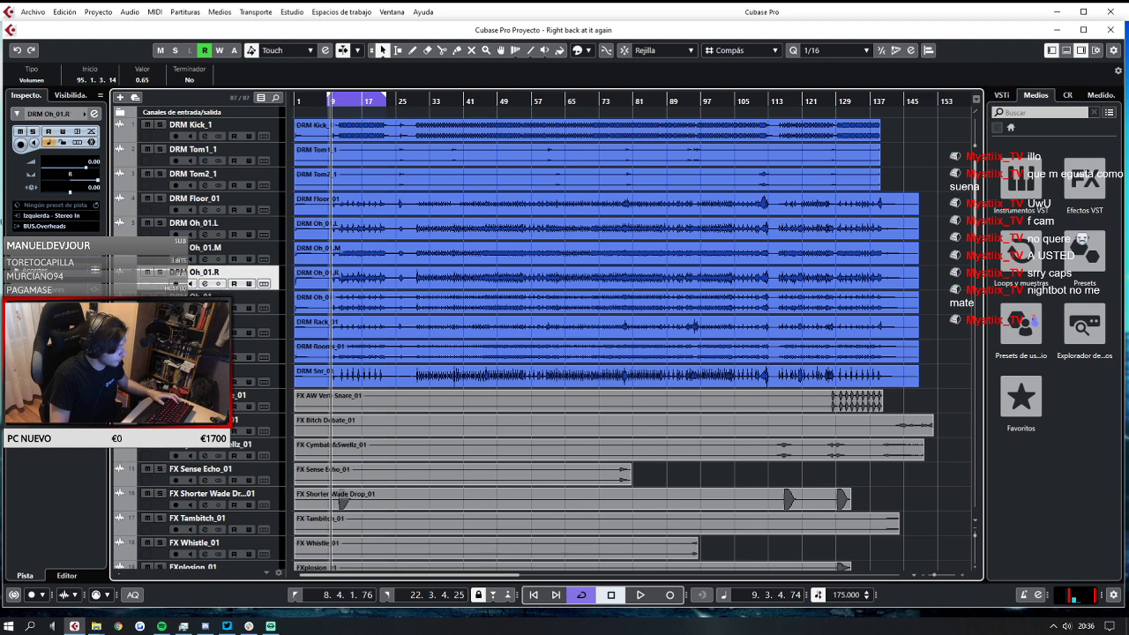
pyautogui.press('Down')
pyautogui.press('Down')
pyautogui.press('Down')
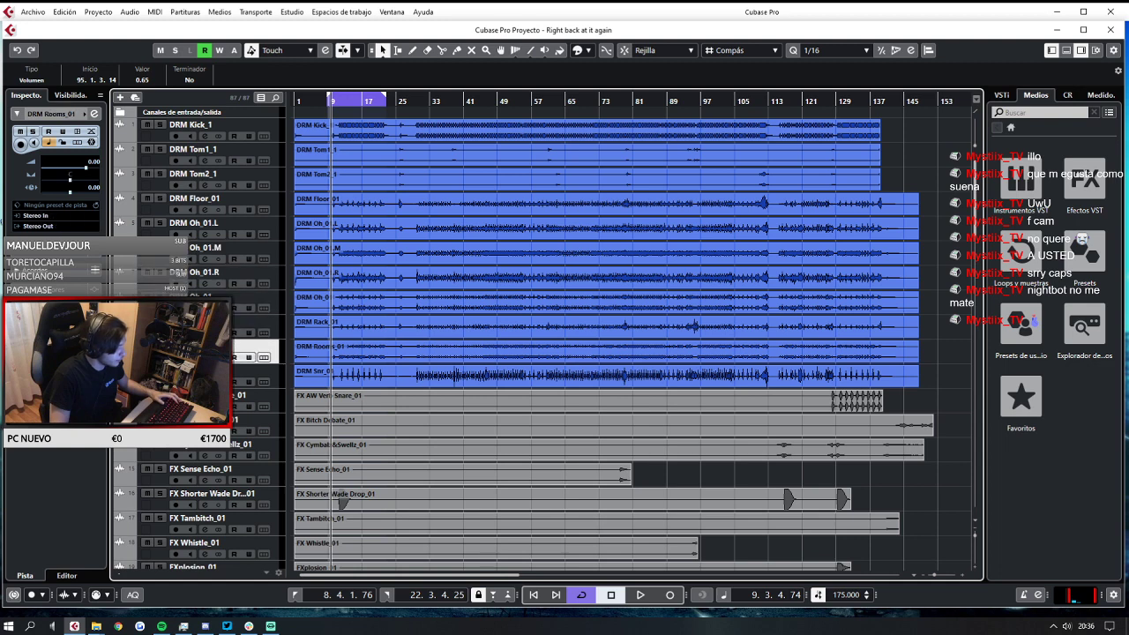
pyautogui.press('Up')
pyautogui.press('Up')
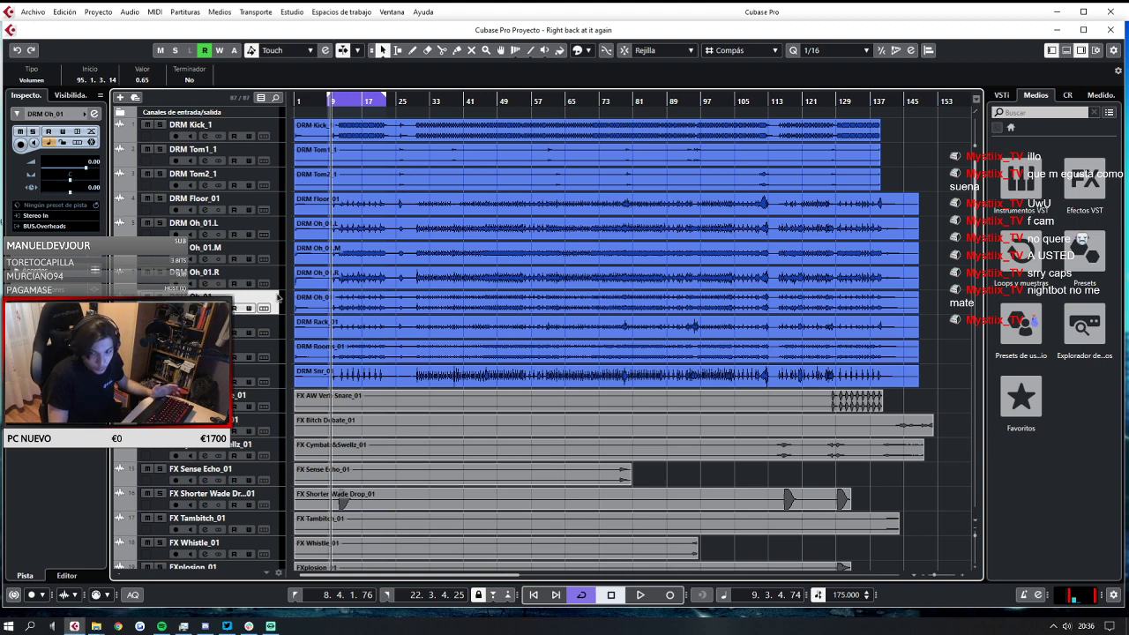
# Open the MixConsole at the group channels and lower the BUS.Overheads fader to -8.43 dB.
pyautogui.click(291, 11)
pyautogui.click(302, 42)
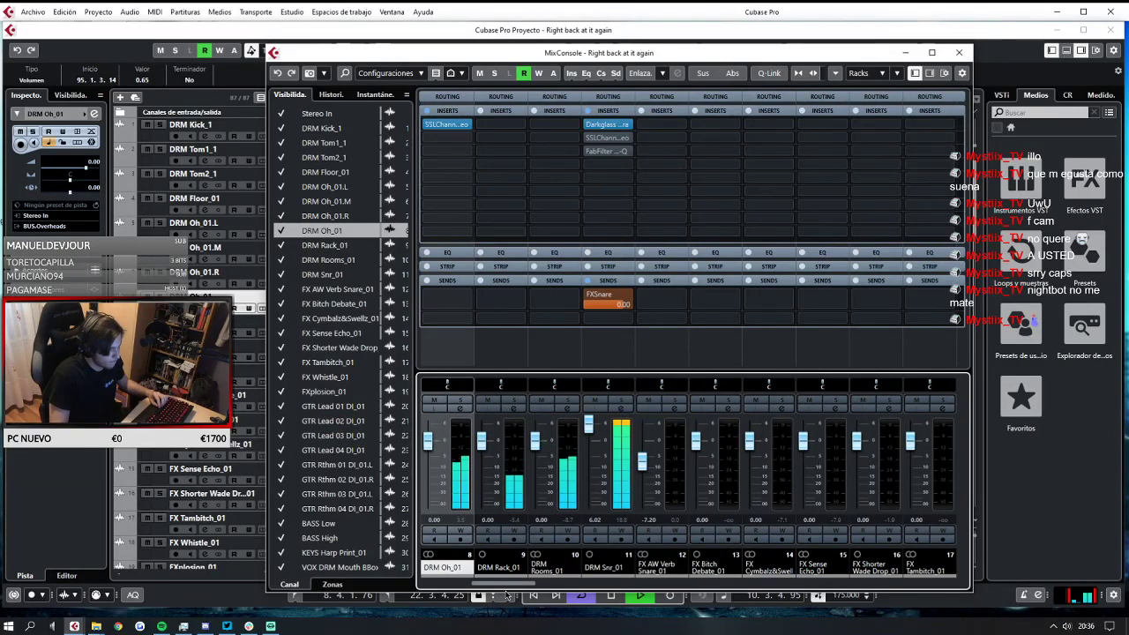
pyautogui.moveTo(517, 585); pyautogui.dragTo(970, 591)
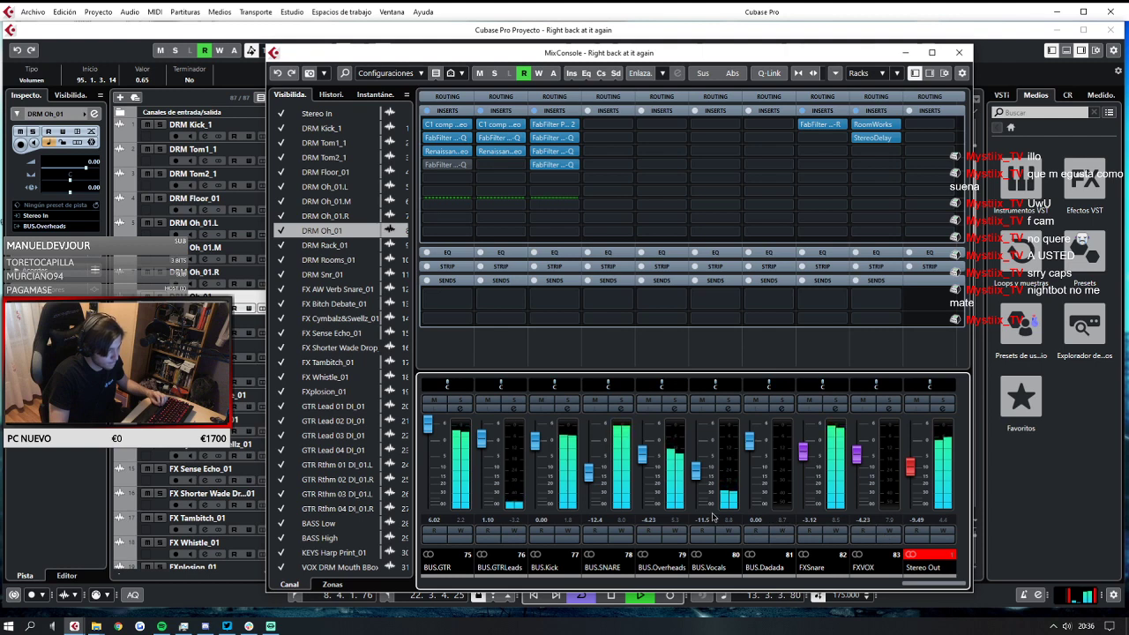
pyautogui.moveTo(643, 454); pyautogui.dragTo(647, 467)
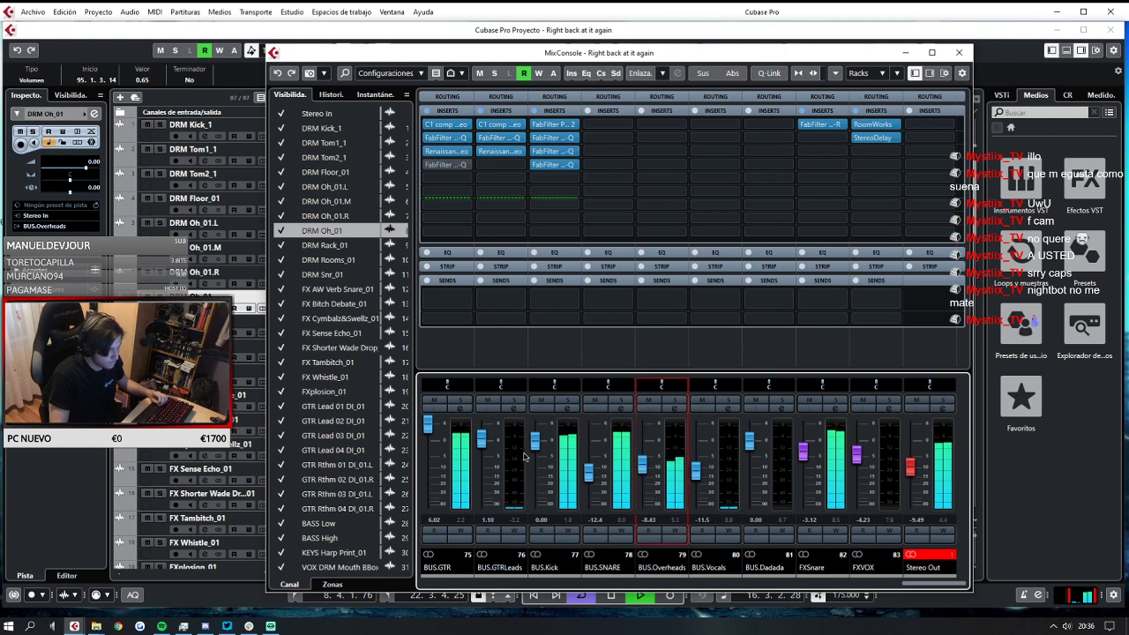
# Lower the BUS.GTR fader to 5.40 dB and the BUS.BASS fader to -4.23 dB, and close the MixConsole.
pyautogui.moveTo(427, 424); pyautogui.dragTo(428, 431)
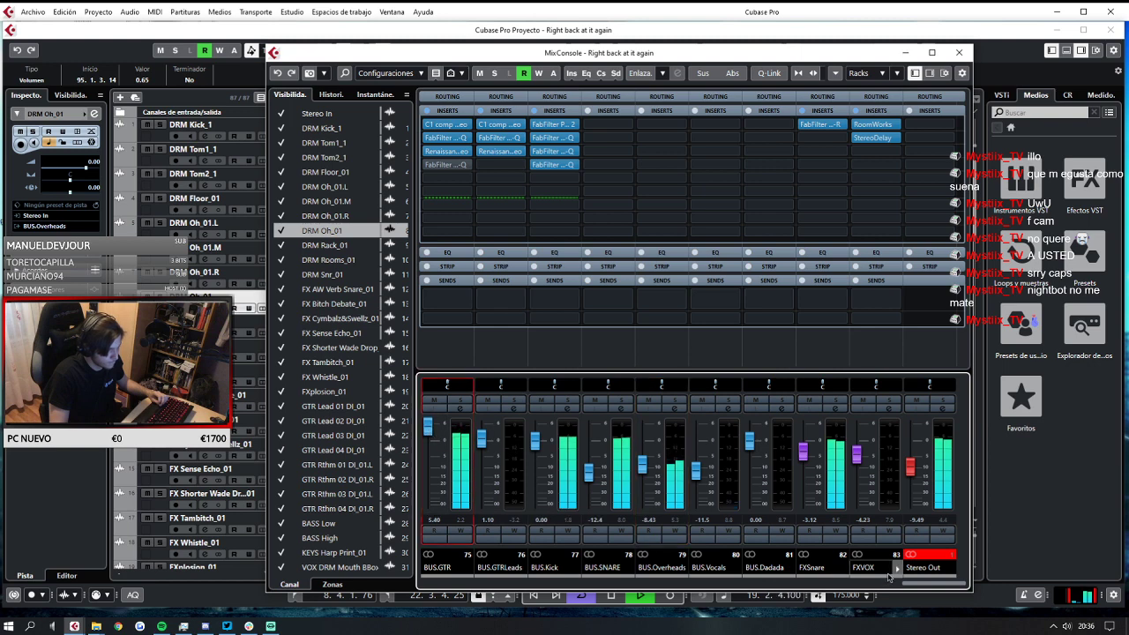
pyautogui.moveTo(914, 586); pyautogui.dragTo(901, 587)
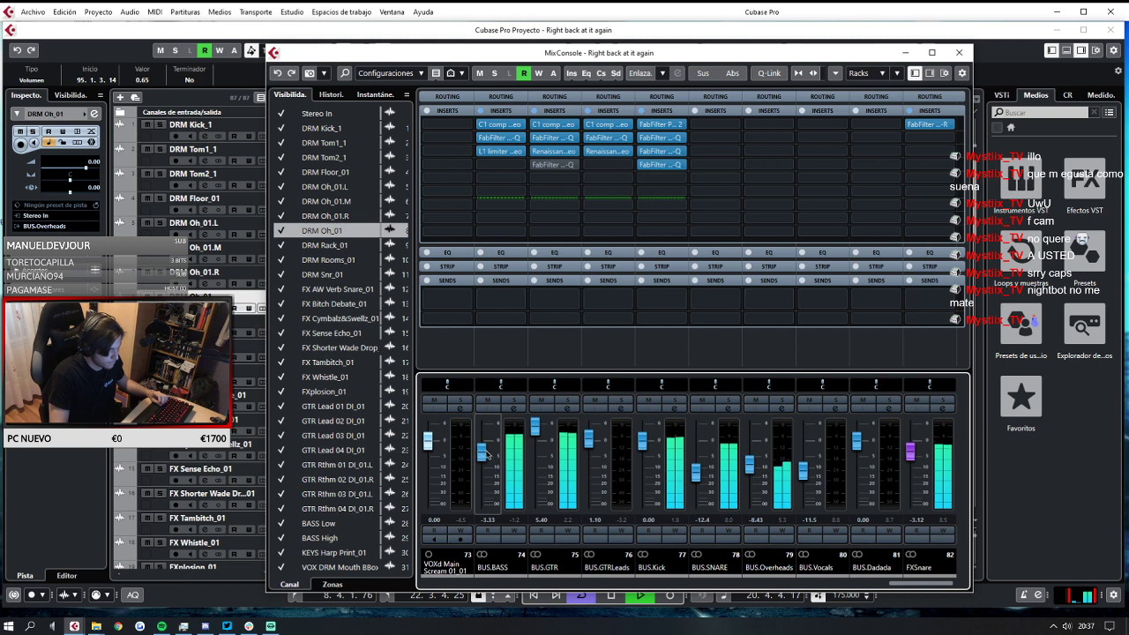
pyautogui.moveTo(485, 454); pyautogui.dragTo(485, 456)
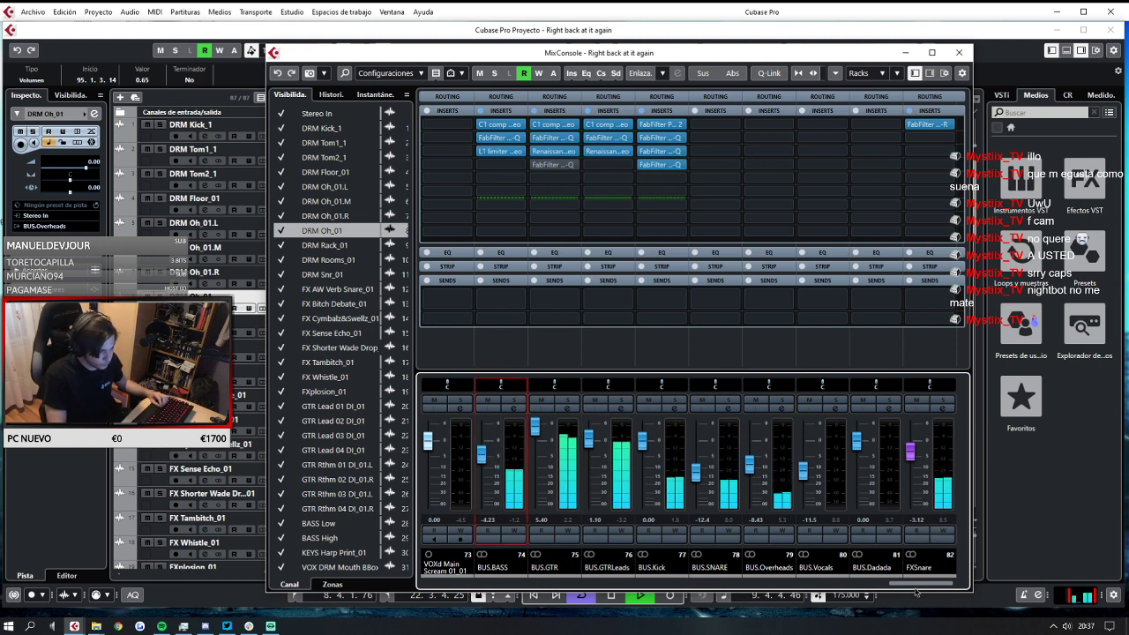
pyautogui.moveTo(916, 585); pyautogui.dragTo(933, 586)
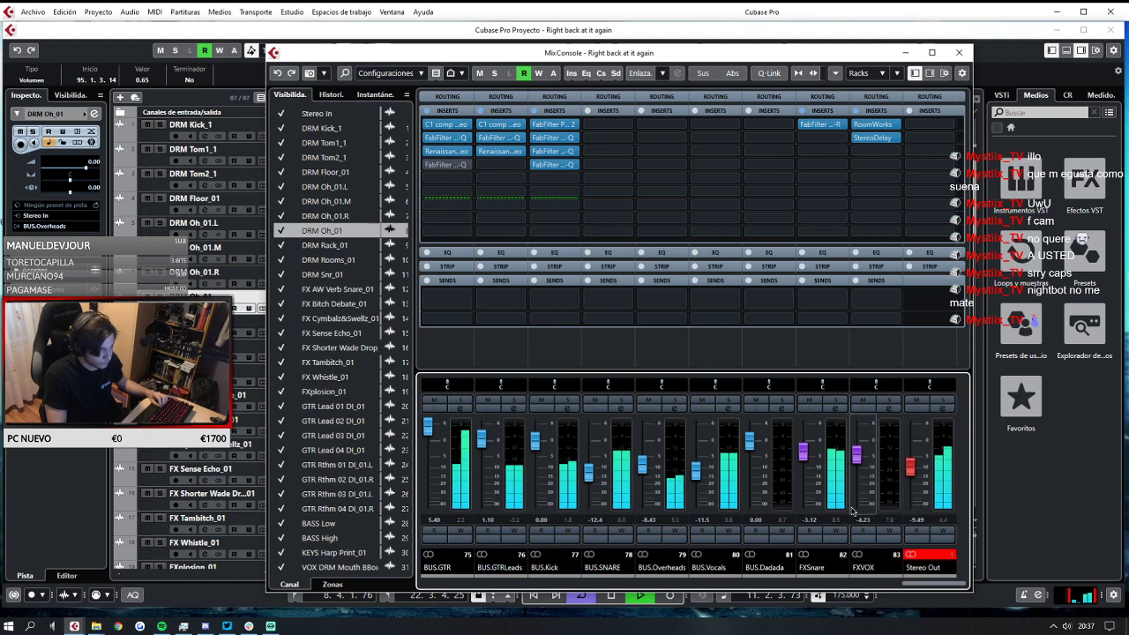
pyautogui.click(959, 52)
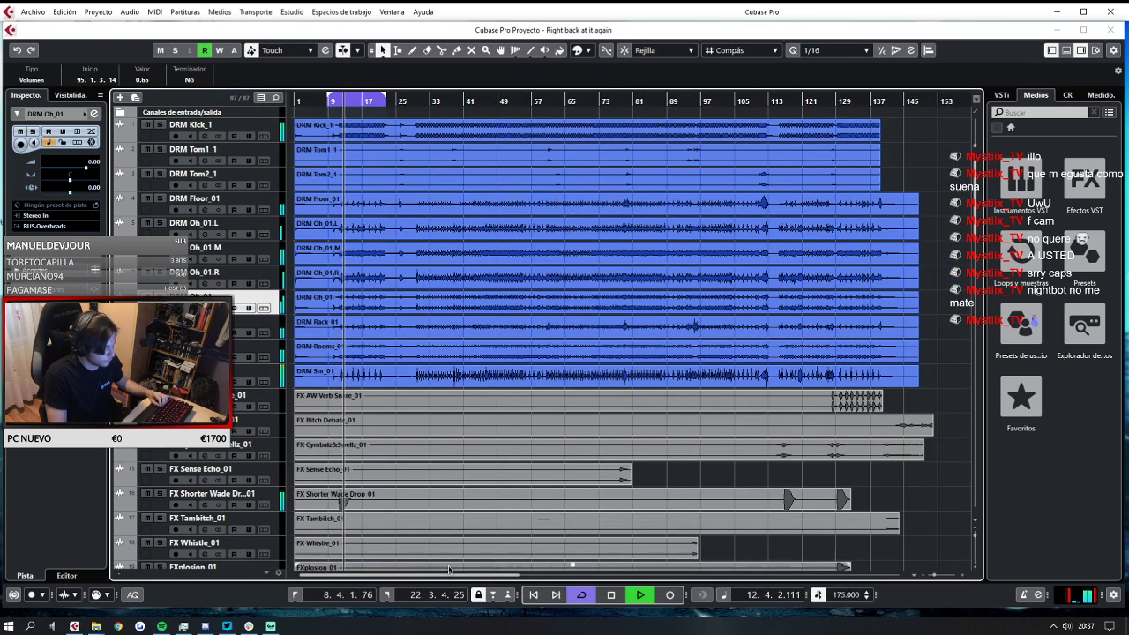
# Turn off loop playback and restart the song from about bar 4.
pyautogui.press('KP_Divide')
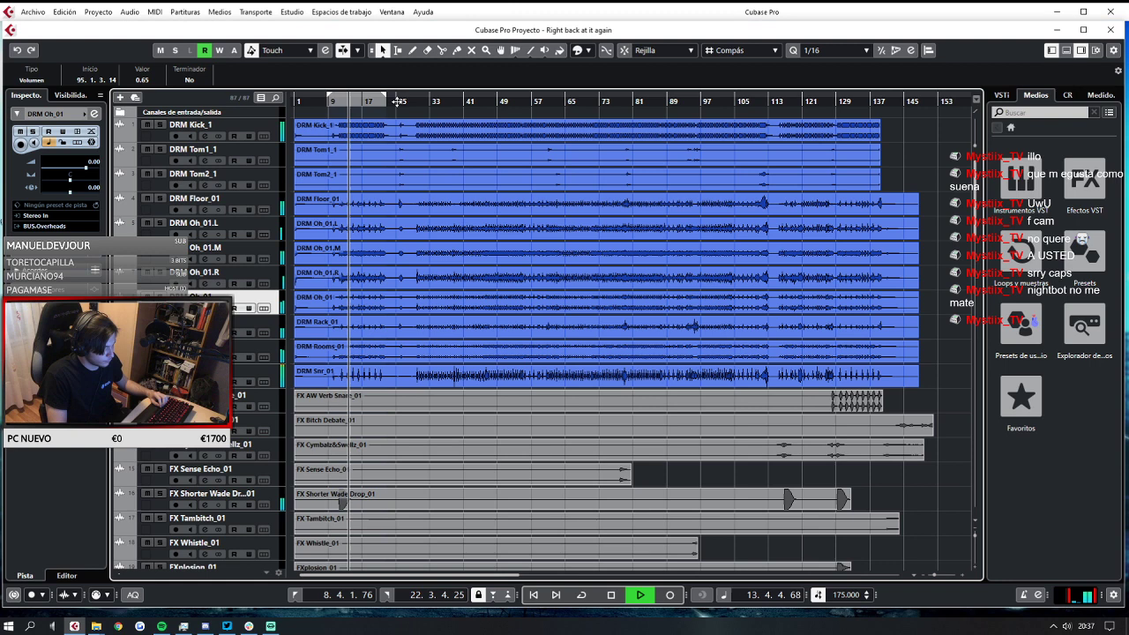
pyautogui.click(310, 104)
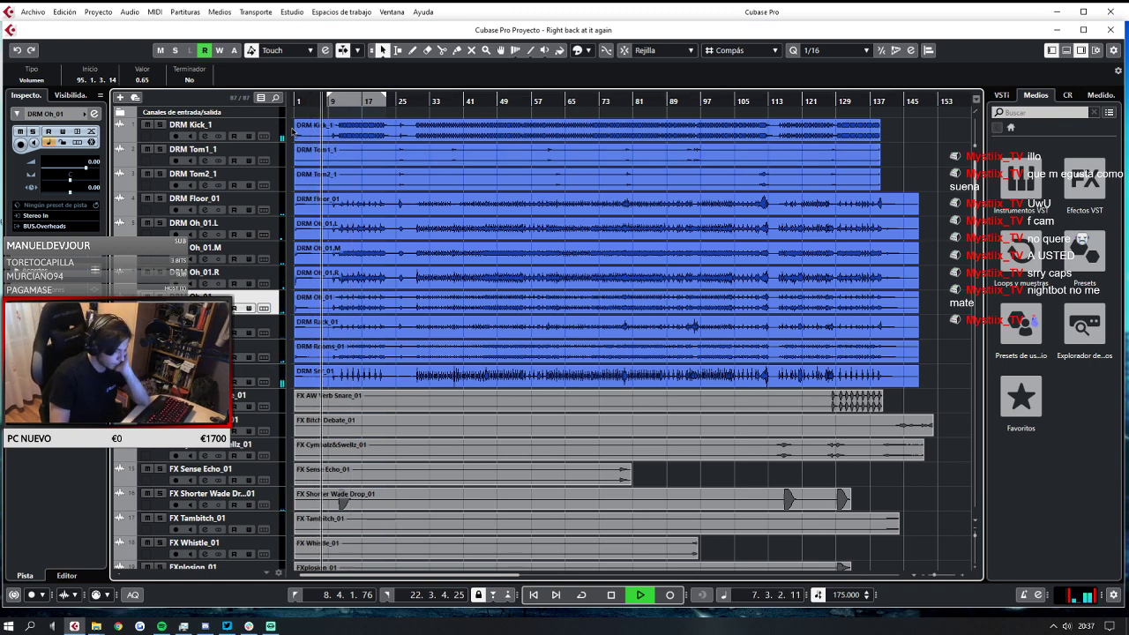
pyautogui.click(351, 129)
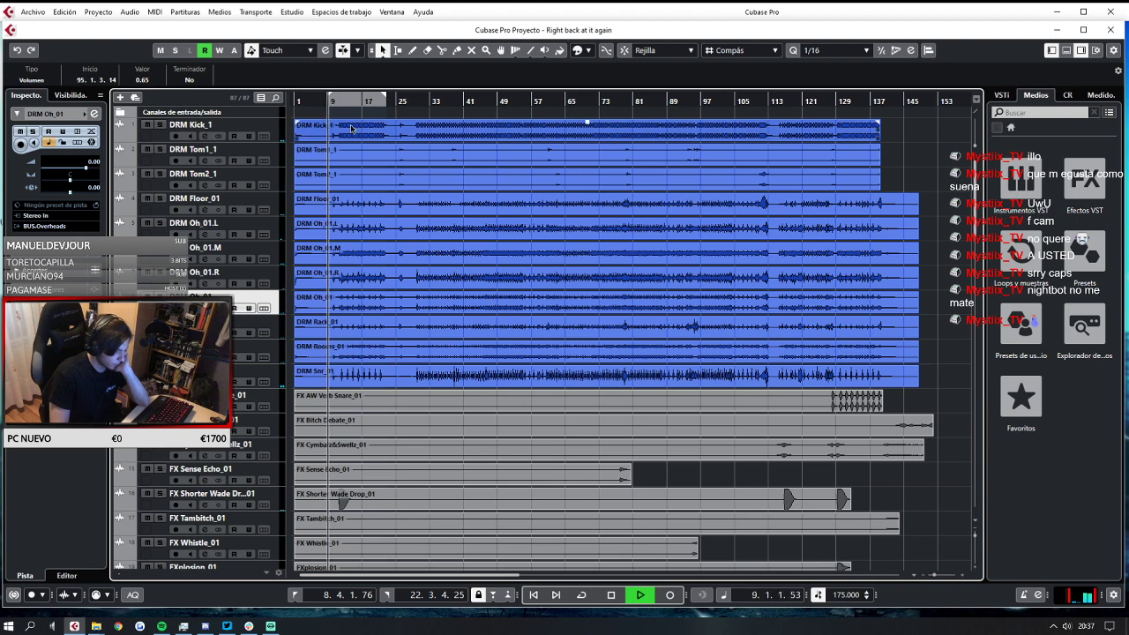
# Check the group and effect channel levels in the MixConsole, stop playback and close the mixer.
pyautogui.click(300, 13)
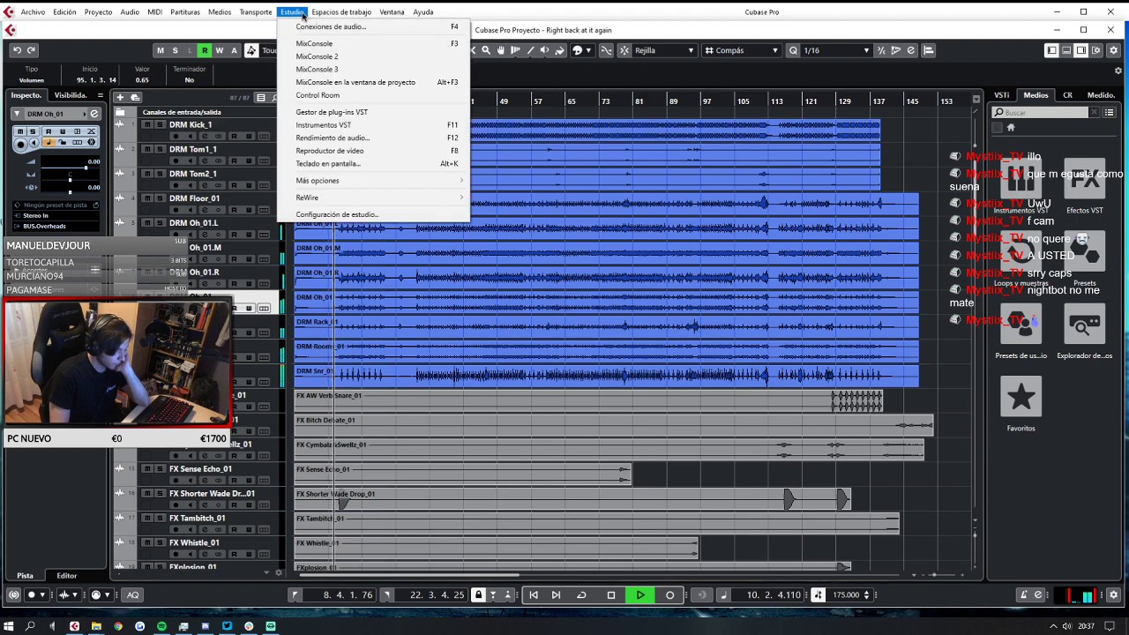
pyautogui.click(314, 44)
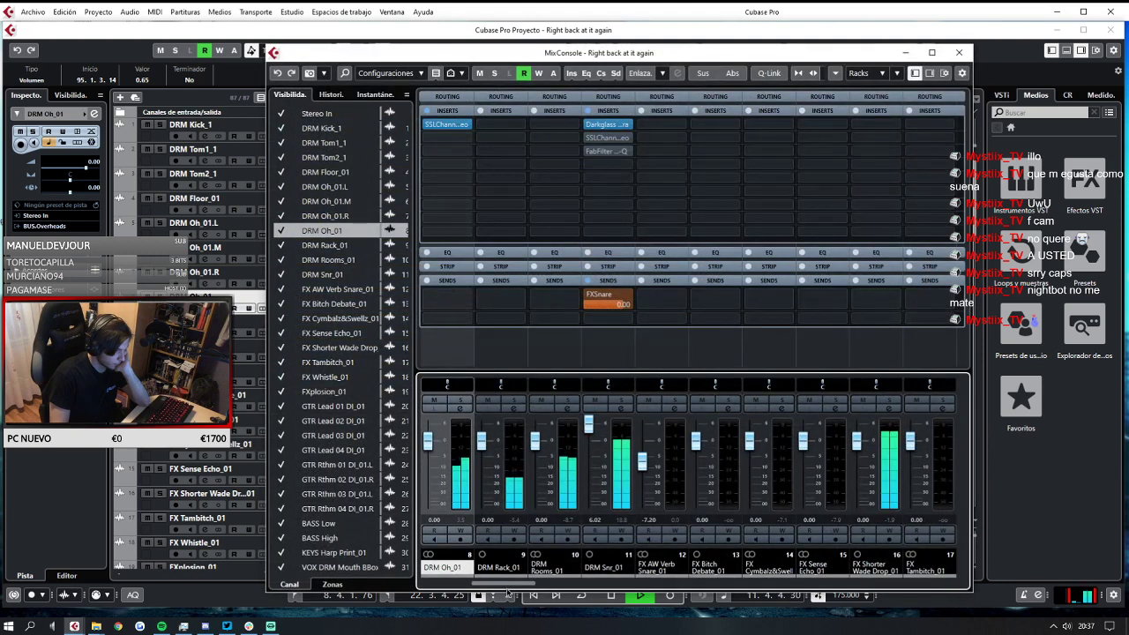
pyautogui.moveTo(507, 586); pyautogui.dragTo(941, 584)
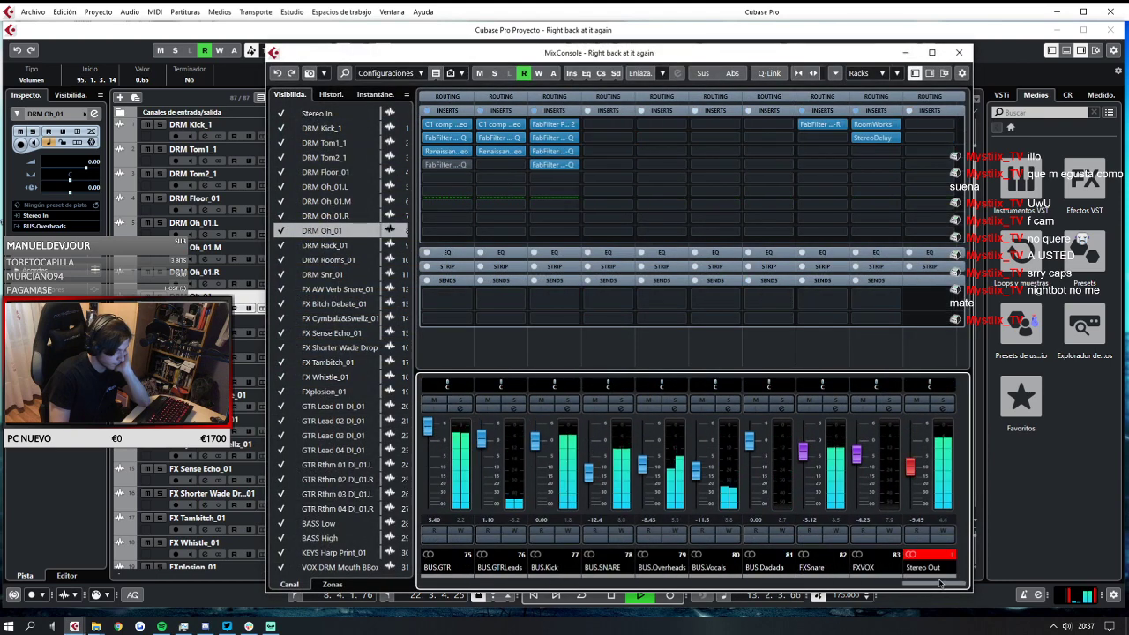
pyautogui.press('space')
pyautogui.click(959, 52)
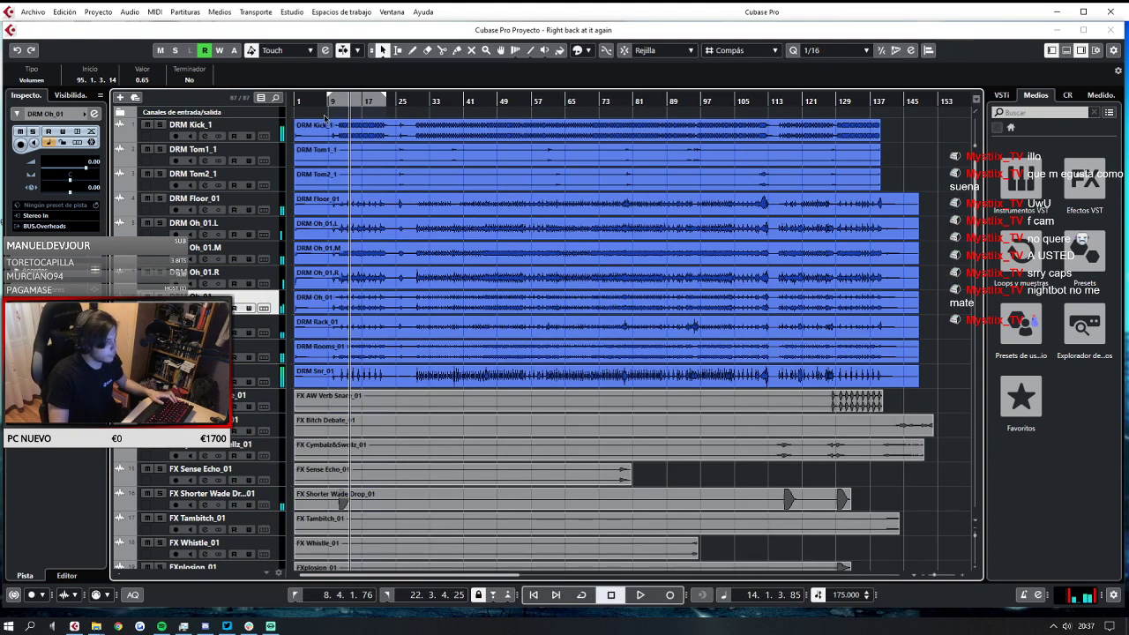
# Show the FX and guitar tracks and play the song from about bar 30.
pyautogui.click(320, 101)
pyautogui.scroll(-10, 441, 158)
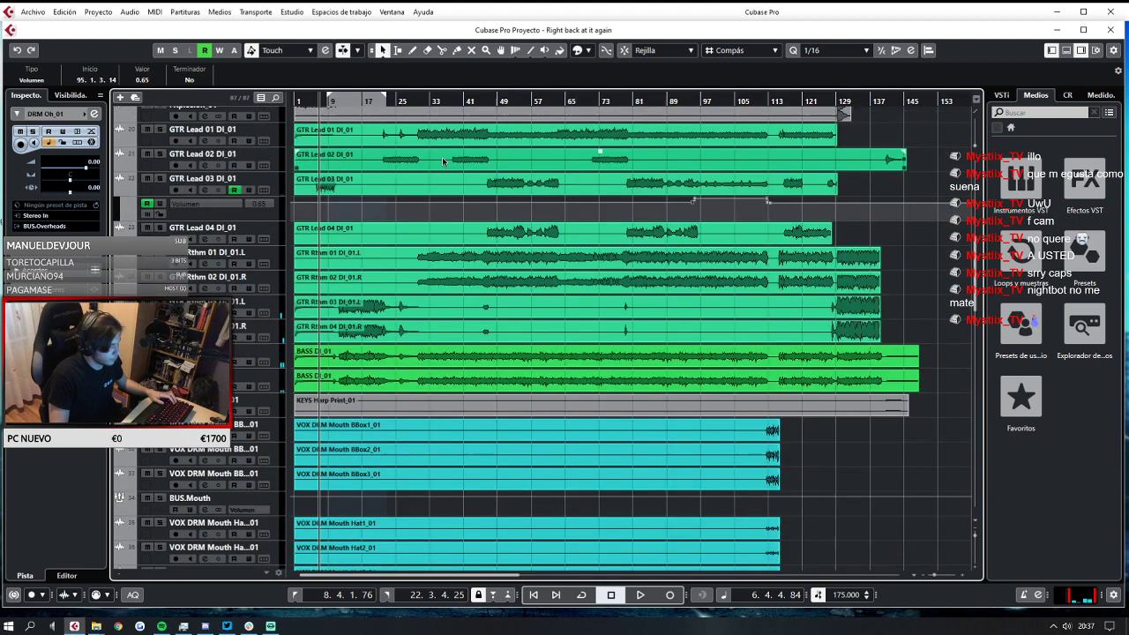
pyautogui.scroll(8, 443, 161)
pyautogui.press('space')
pyautogui.click(434, 100)
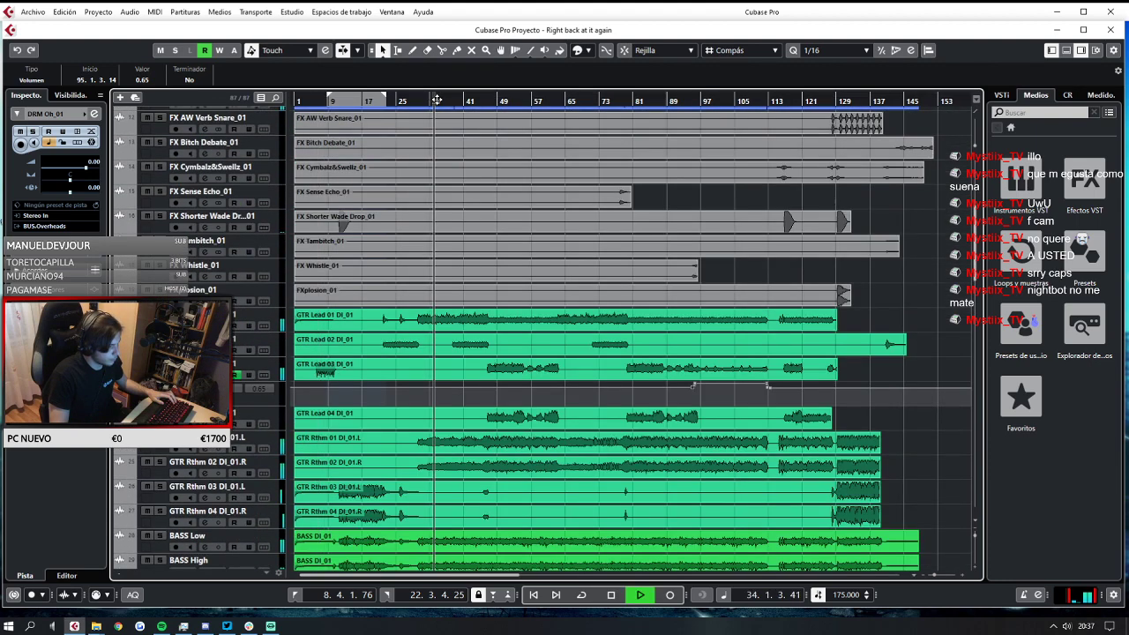
pyautogui.click(417, 100)
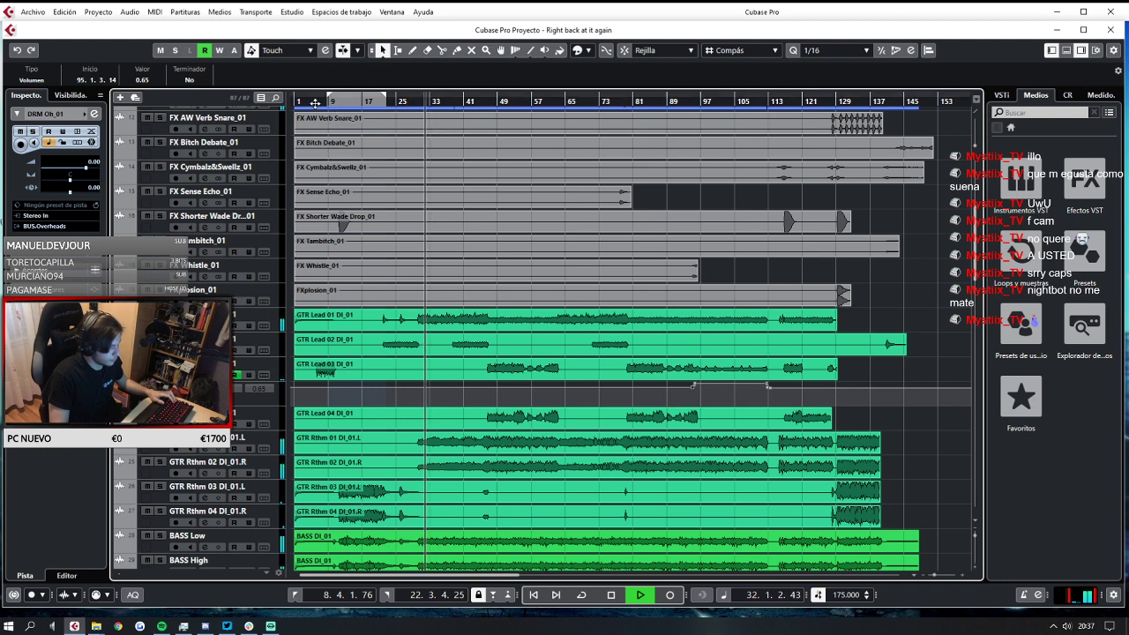
# Open the MixConsole at the group channels and lower the BUS.Vocals fader to -13.8 dB.
pyautogui.click(268, 12)
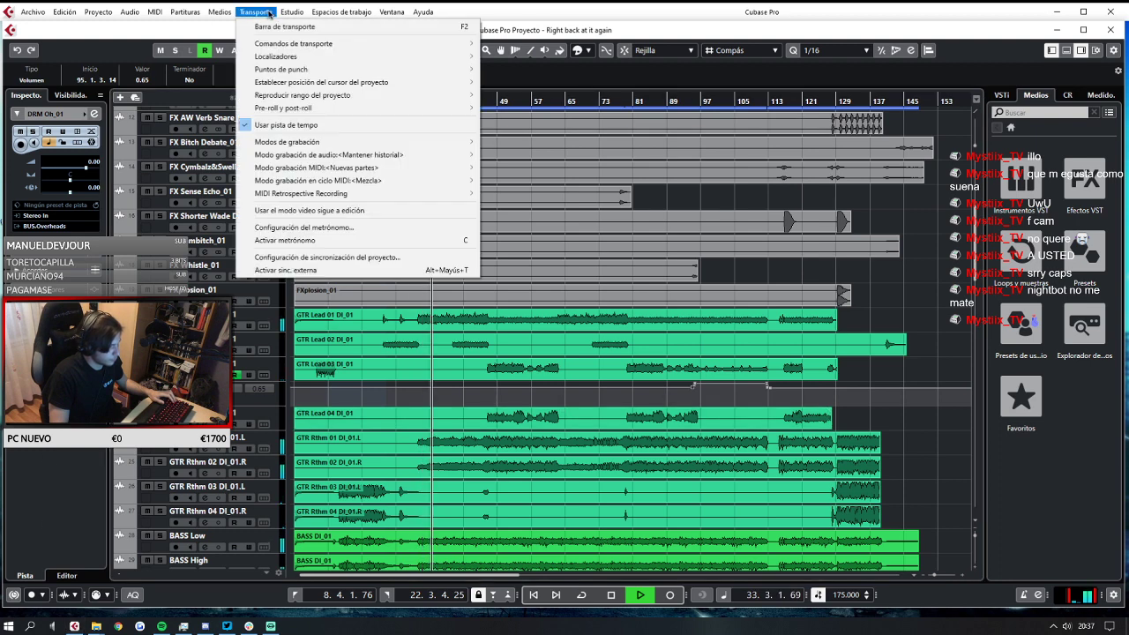
pyautogui.moveTo(292, 11)
pyautogui.click(304, 41)
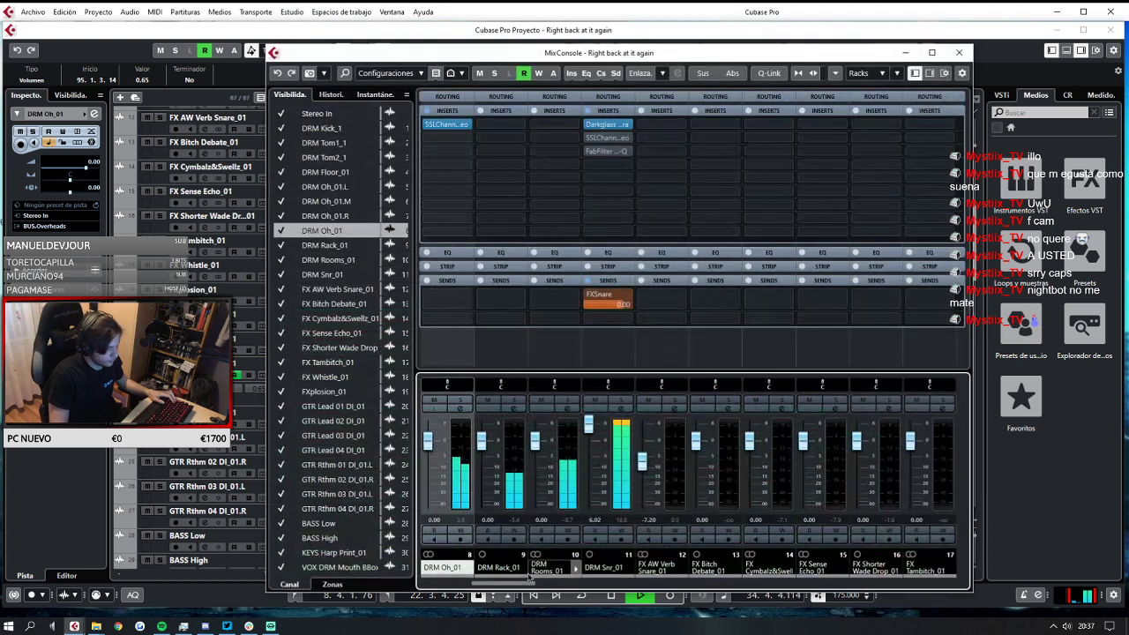
pyautogui.moveTo(533, 586); pyautogui.dragTo(921, 586)
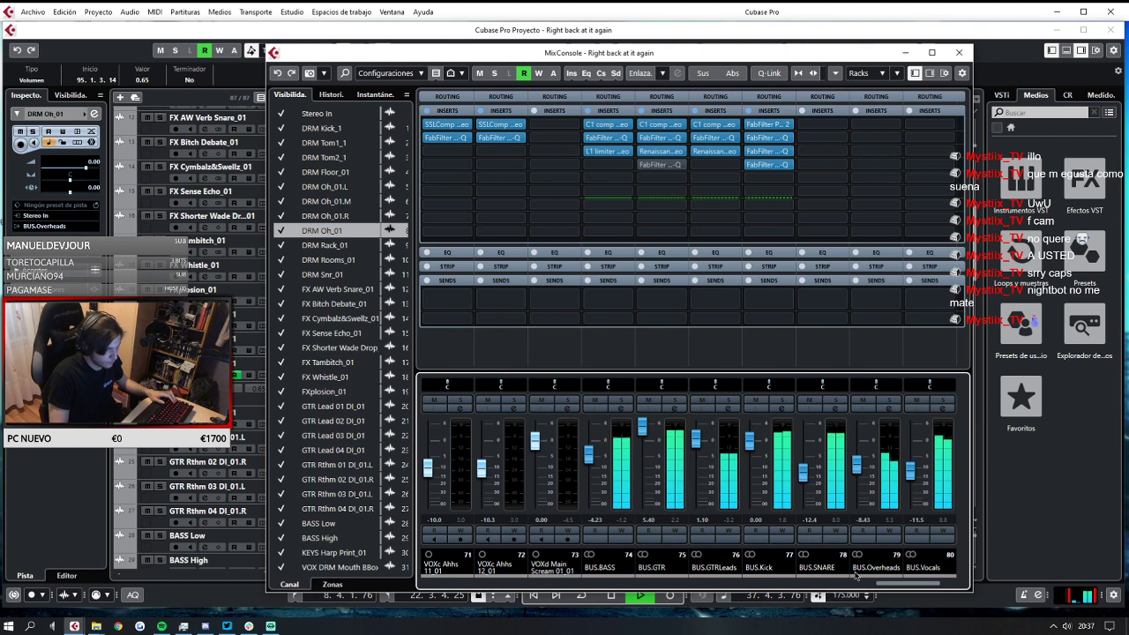
pyautogui.click(916, 483)
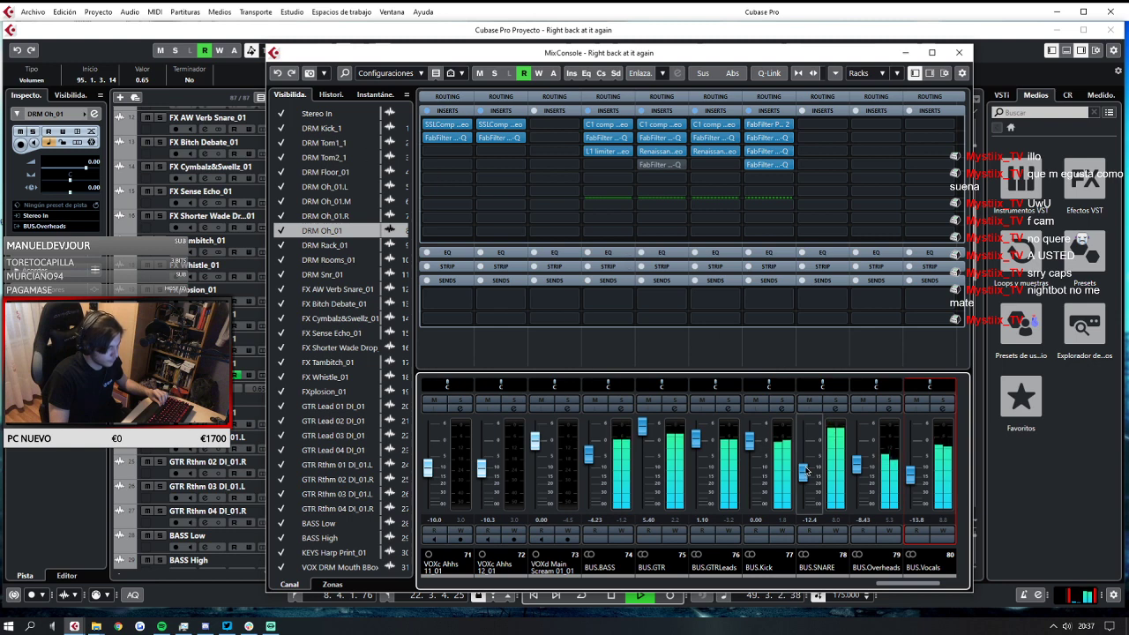
# Raise the BUS.SNARE fader to -10.3 dB, close the MixConsole and save the project.
pyautogui.moveTo(804, 473); pyautogui.dragTo(805, 470)
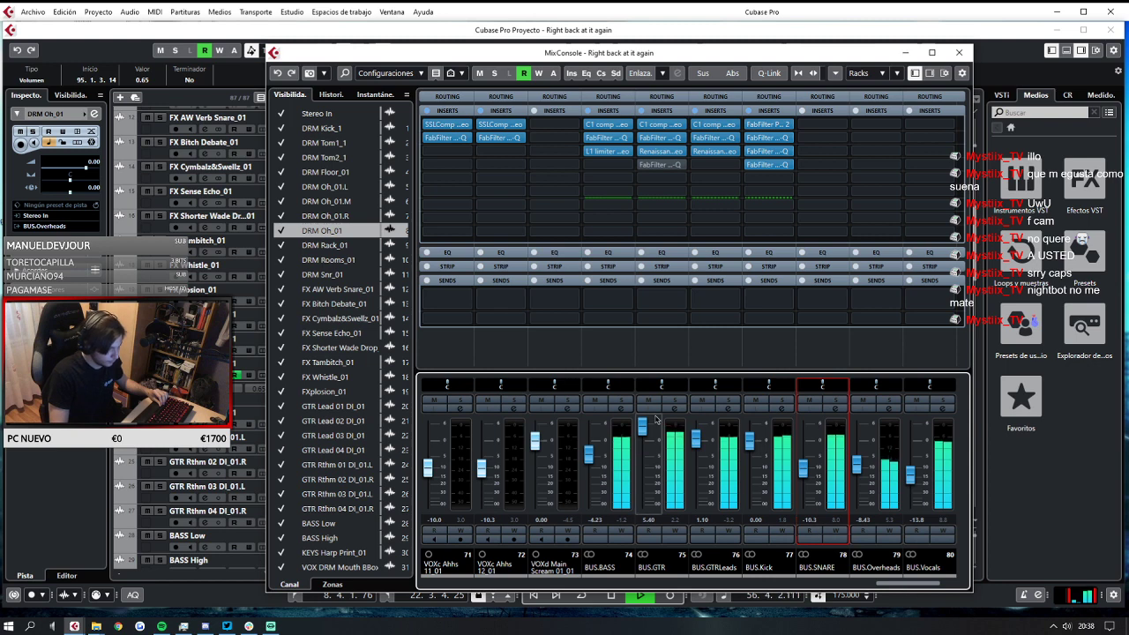
pyautogui.click(43, 13)
pyautogui.click(69, 94)
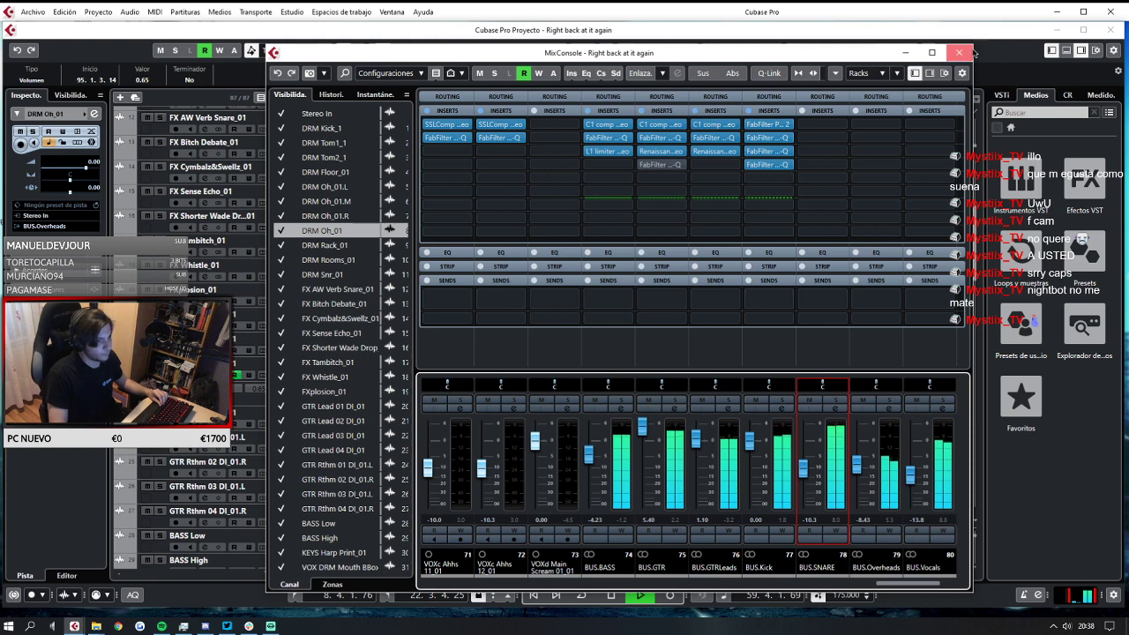
pyautogui.click(959, 52)
pyautogui.scroll(5, 348, 212)
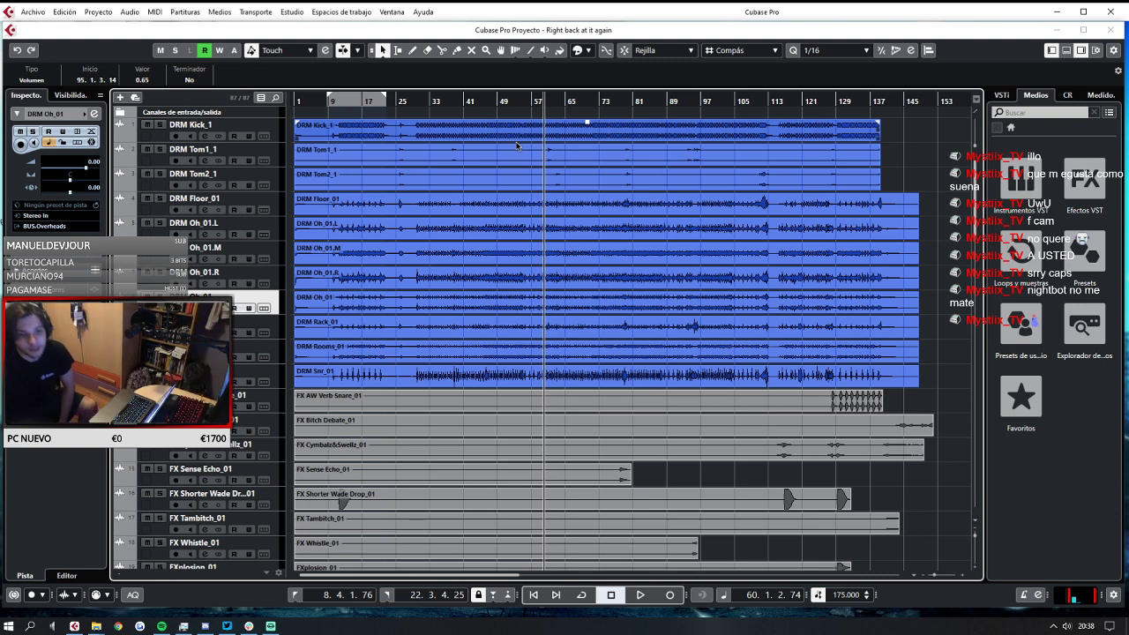
pyautogui.click(33, 11)
pyautogui.click(68, 115)
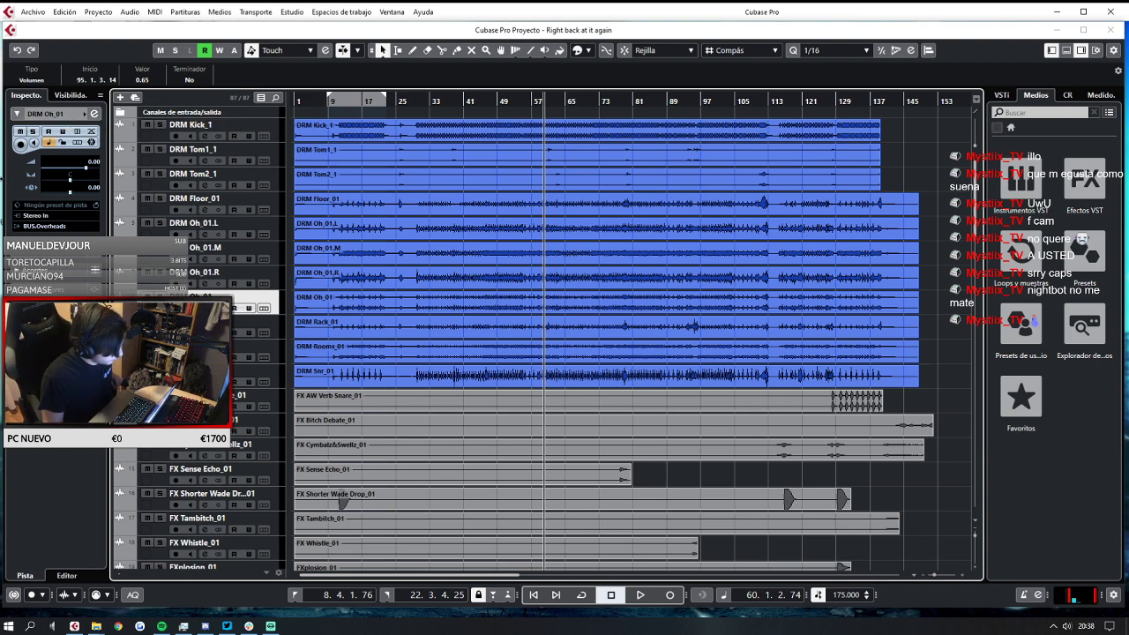
pyautogui.click(117, 626)
pyautogui.moveTo(816, 19); pyautogui.dragTo(1128, 159)
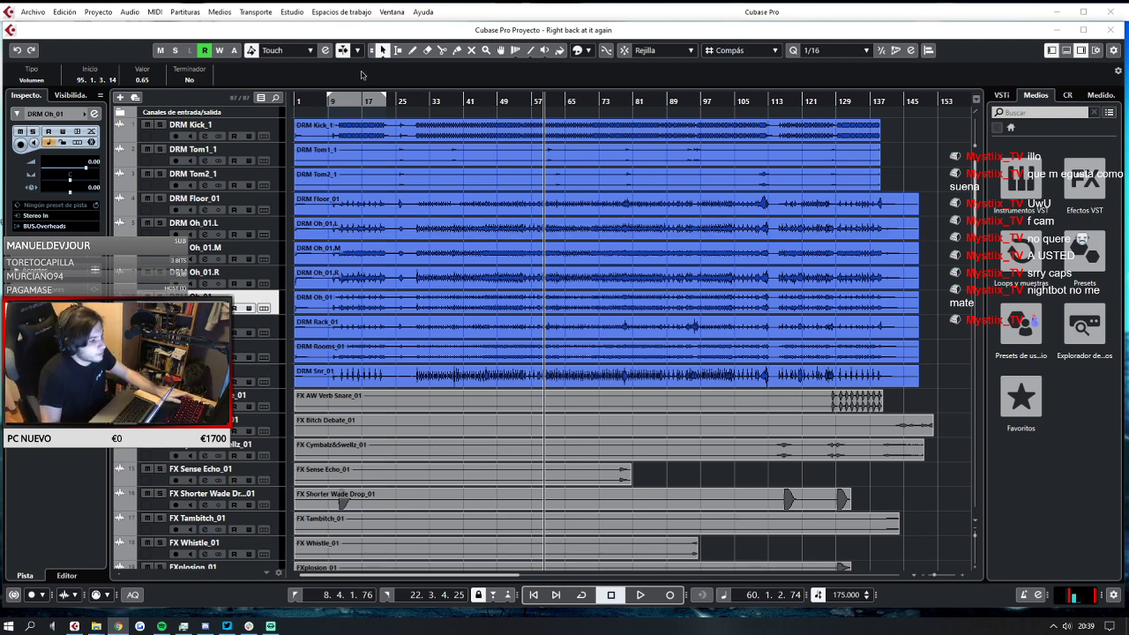
# Extend the loop range over the whole song from bar 1 to bar 153, turn looping on and start playback.
pyautogui.click(350, 100)
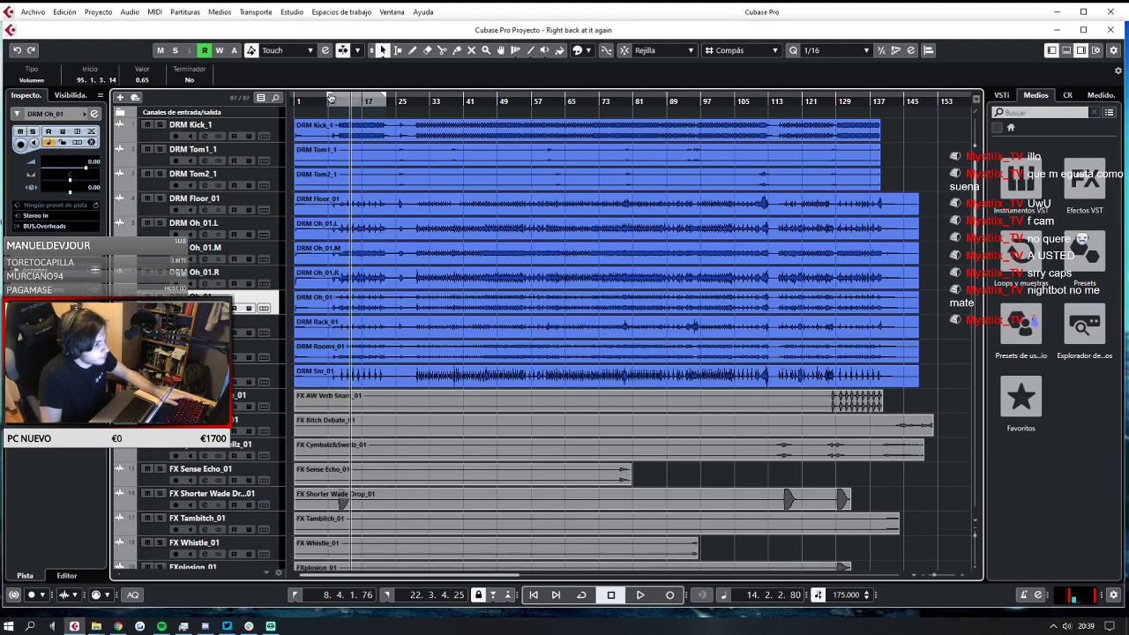
pyautogui.moveTo(330, 96); pyautogui.dragTo(263, 95)
pyautogui.moveTo(384, 93); pyautogui.dragTo(924, 229)
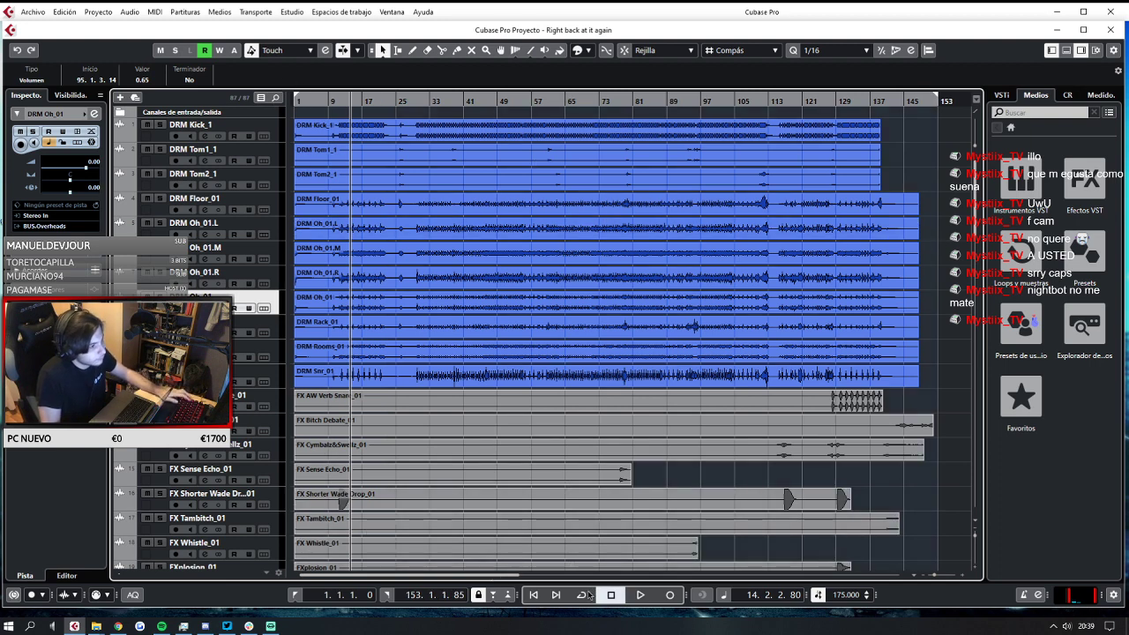
pyautogui.press('KP_Divide')
pyautogui.press('space')
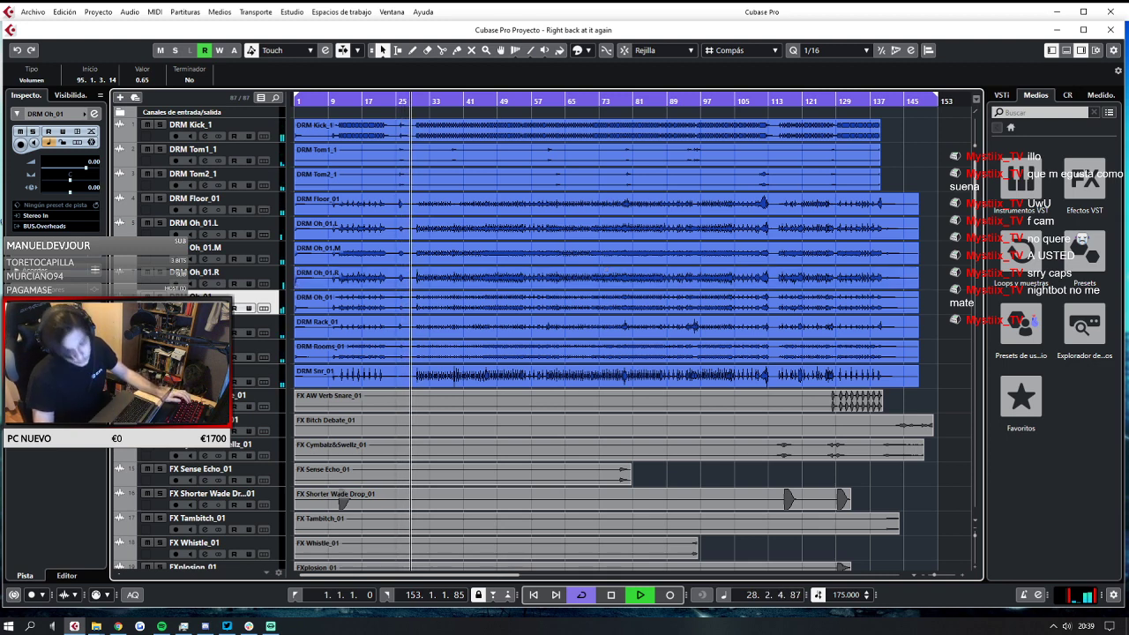
# Lower the FXVOX fader to -6.05 dB in the MixConsole, select the BUS.Vocals channel and put the mixer away.
pyautogui.moveTo(96, 626)
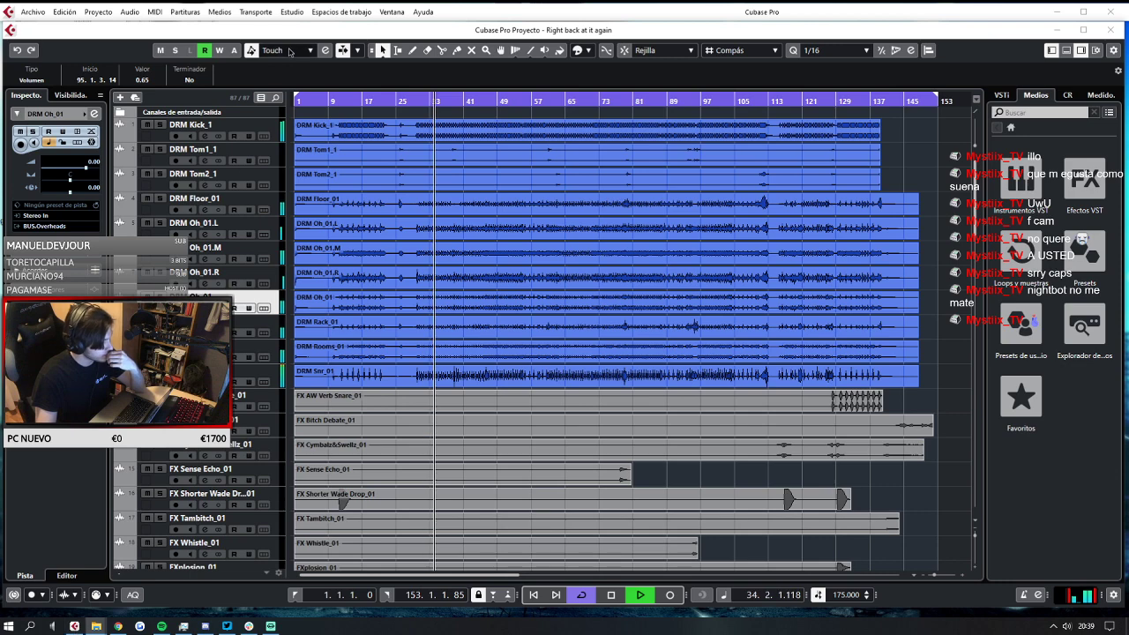
pyautogui.click(256, 11)
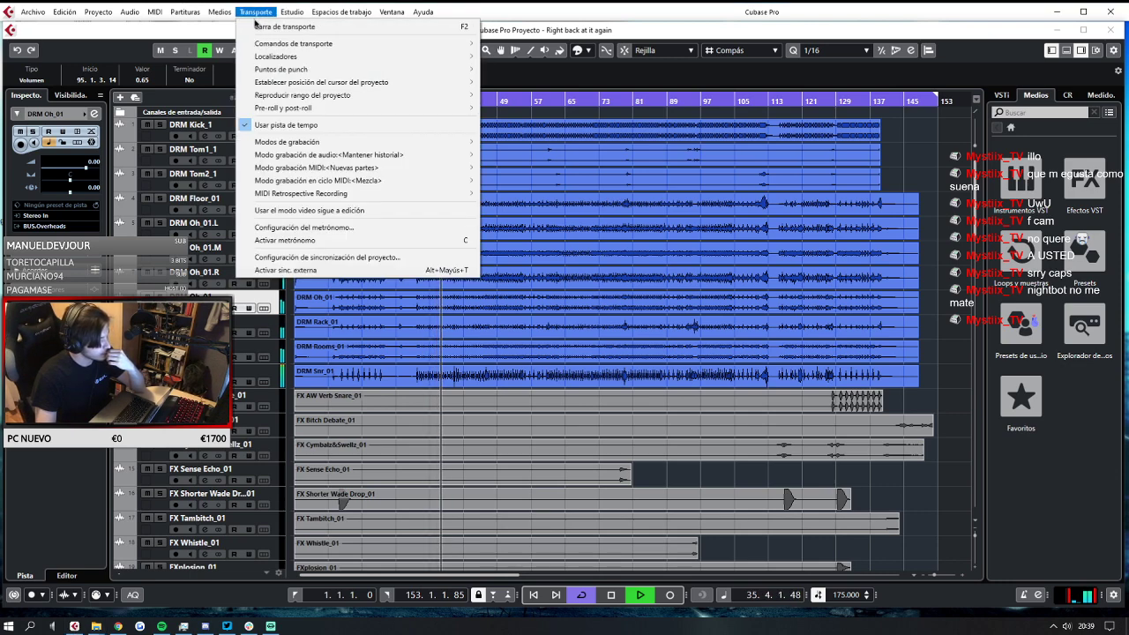
pyautogui.click(304, 43)
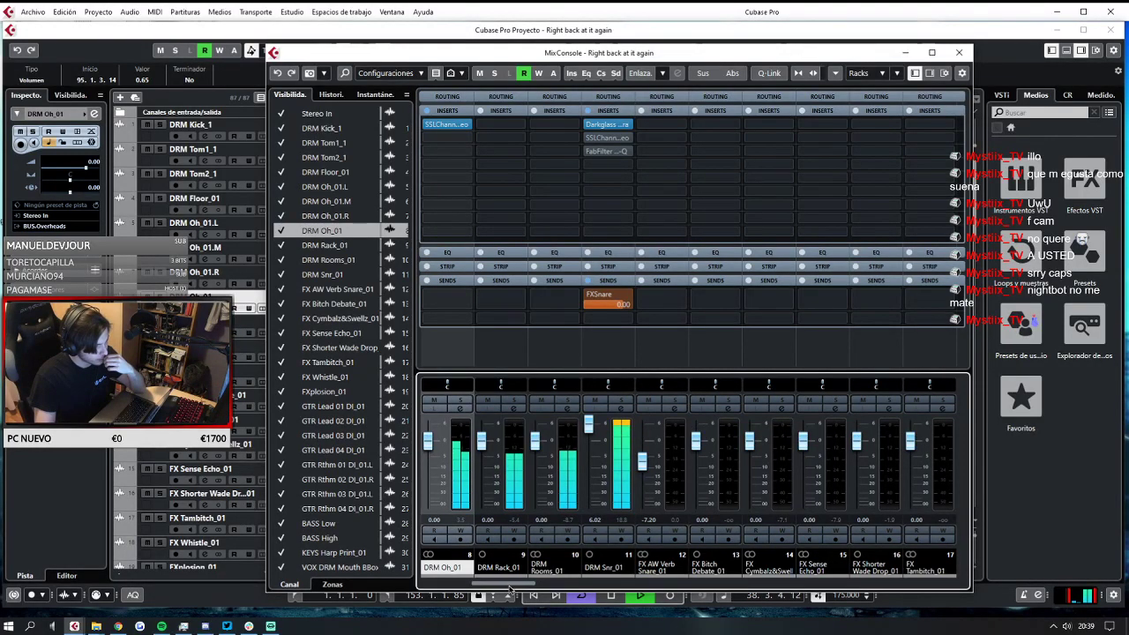
pyautogui.moveTo(510, 586); pyautogui.dragTo(944, 578)
pyautogui.click(940, 575)
pyautogui.click(697, 476)
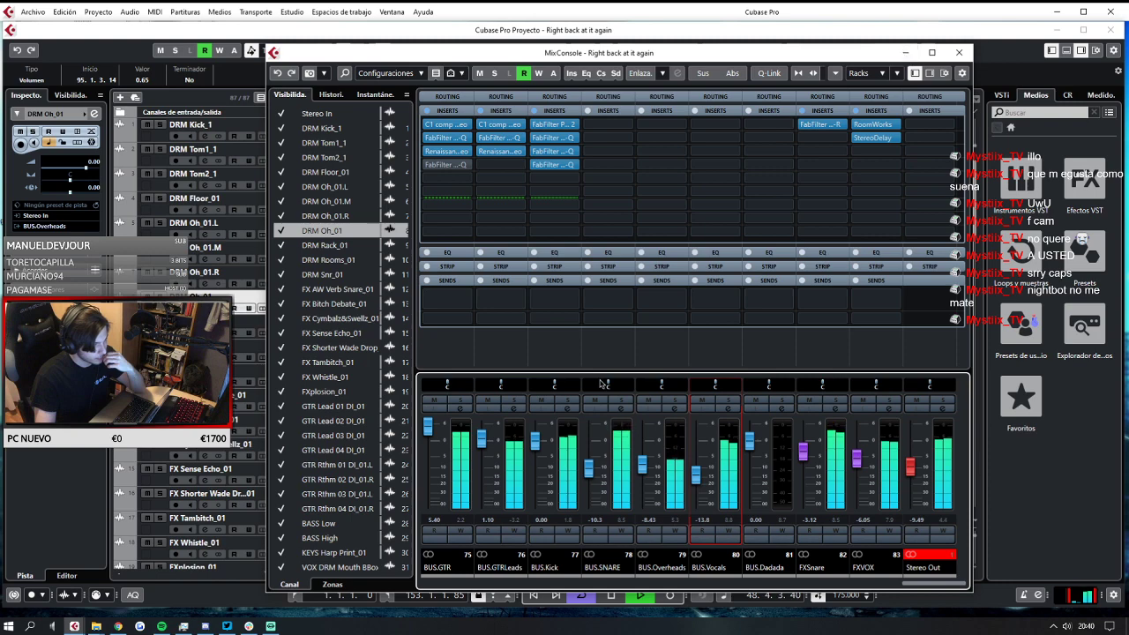
pyautogui.click(903, 55)
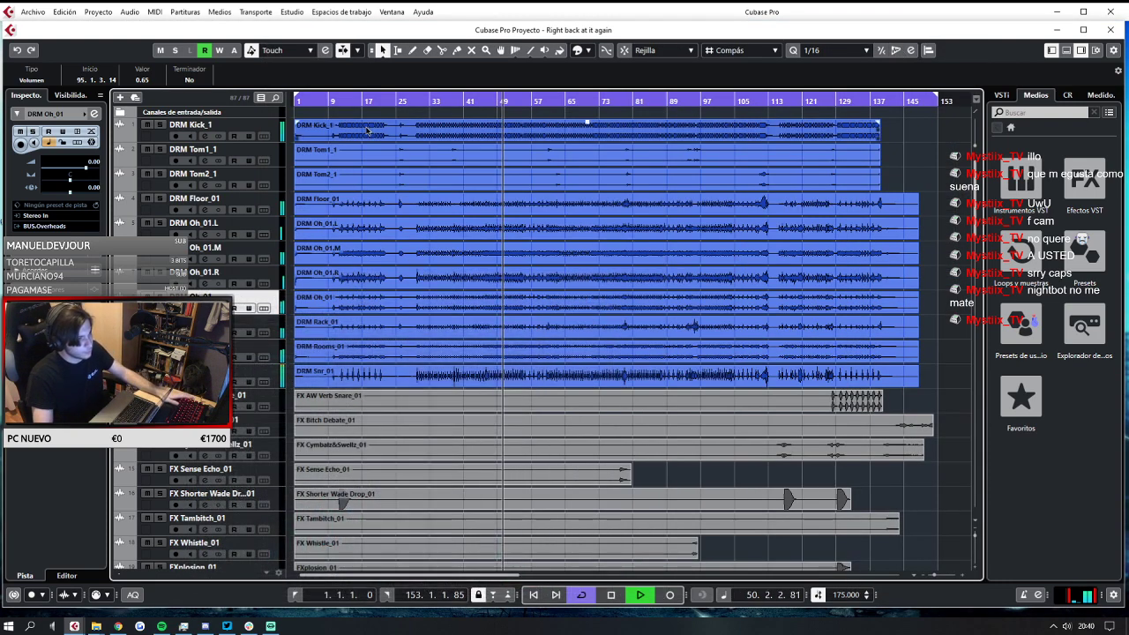
# Replay the mix from about bar 31, closing any media player window that opens.
pyautogui.click(427, 103)
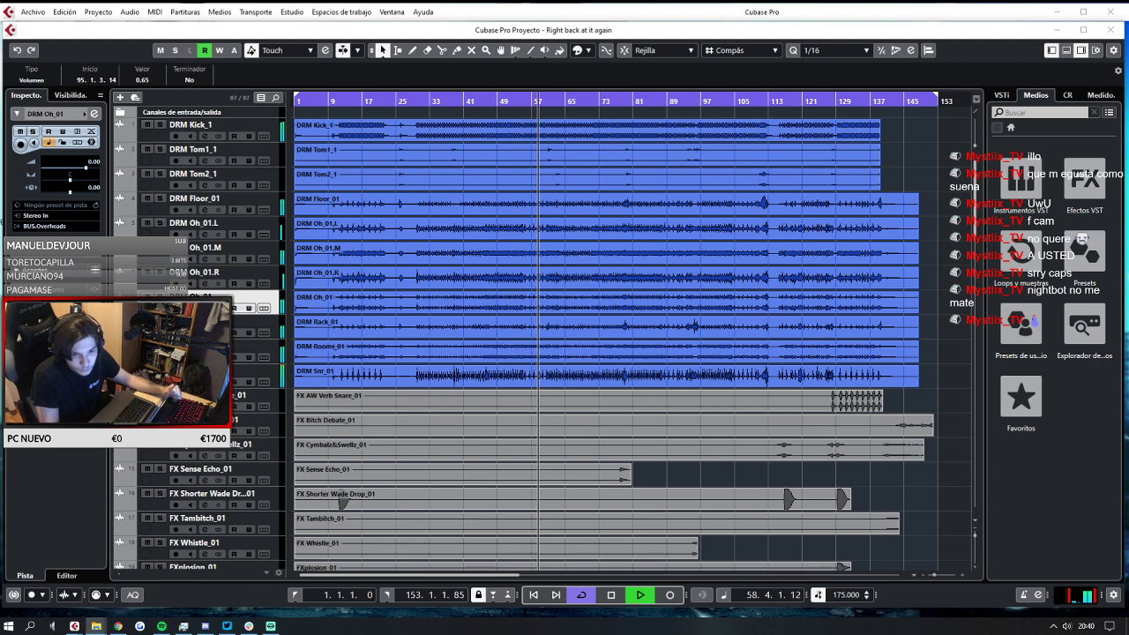
pyautogui.press('XF86AudioMedia')
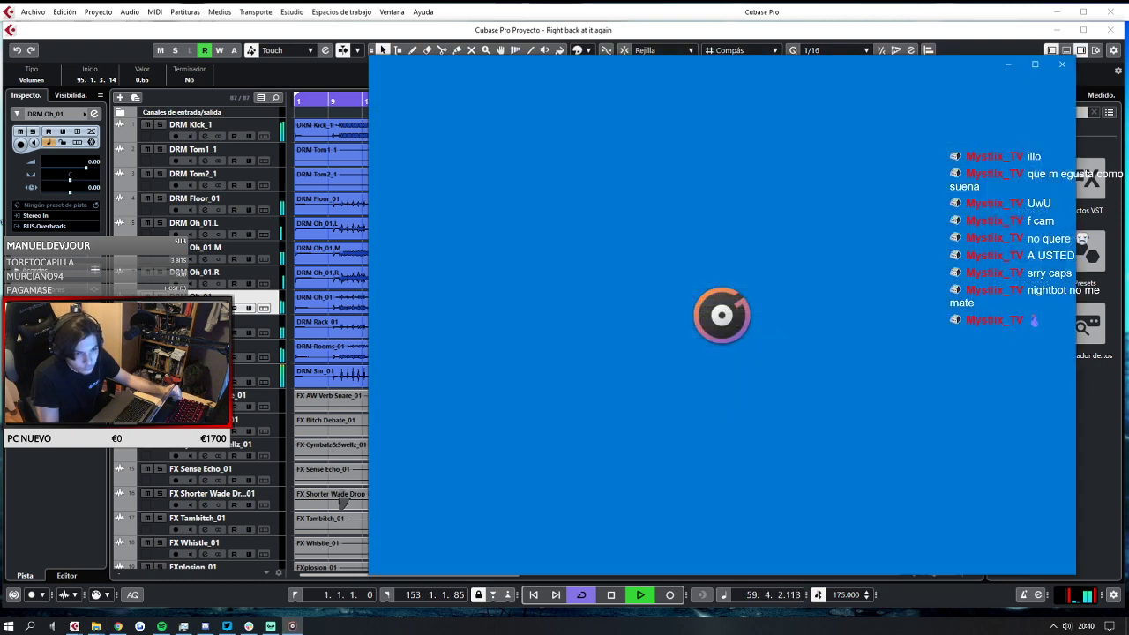
pyautogui.click(1062, 63)
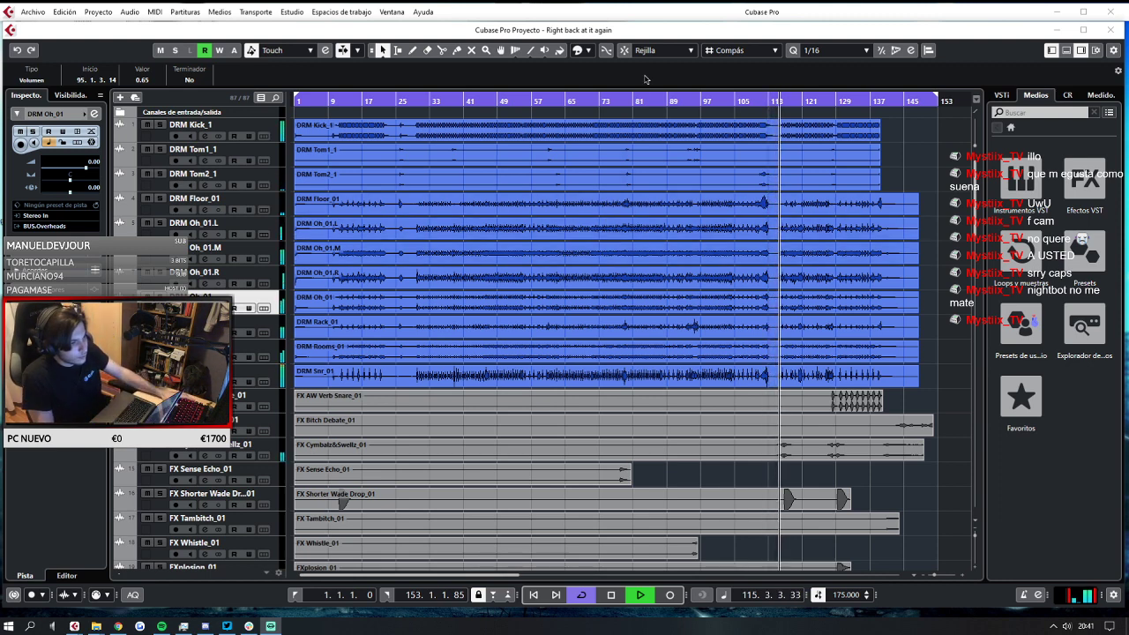
# Solo the DRM Tom2_1, DRM Tom1_1 and DRM Kick_1 tracks and play them from about bar 110.
pyautogui.press('space')
pyautogui.click(755, 100)
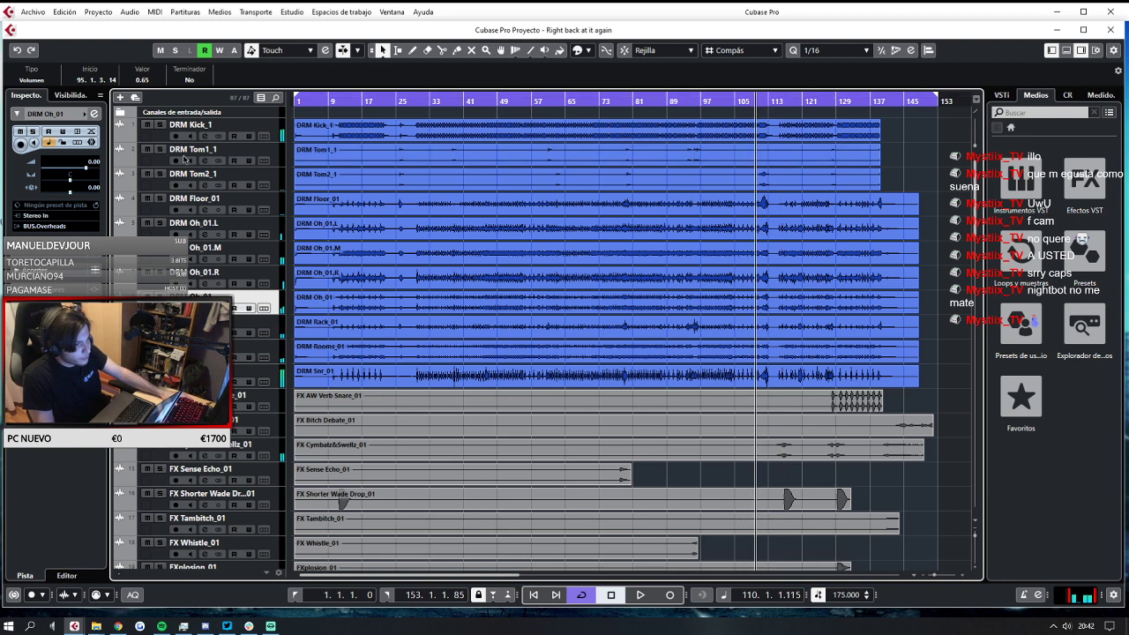
pyautogui.click(159, 173)
pyautogui.press('space')
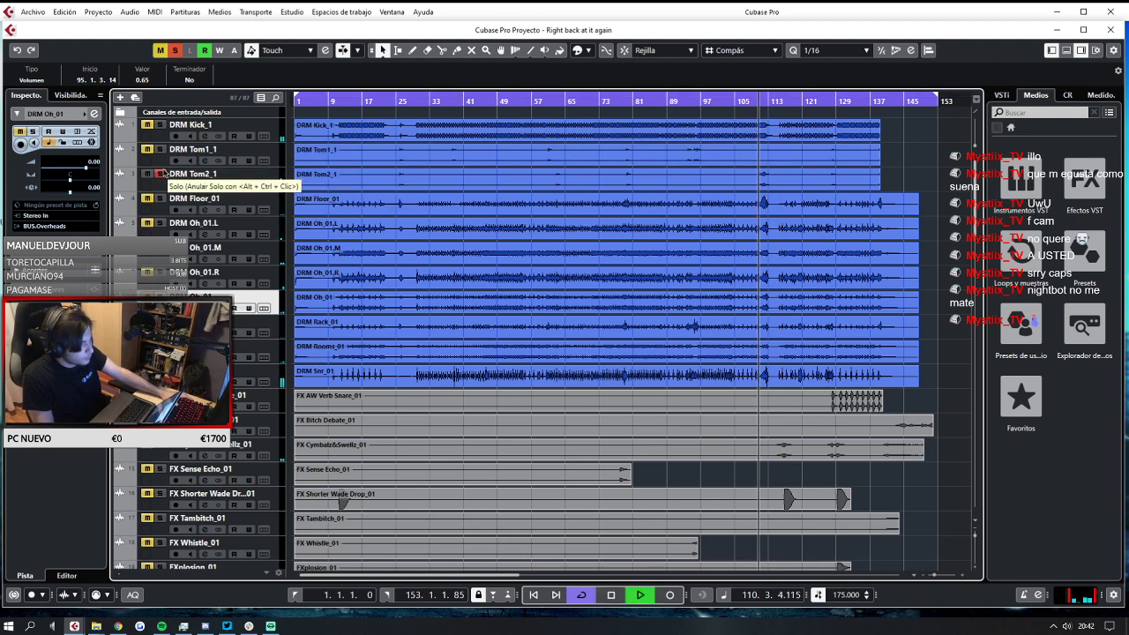
pyautogui.click(159, 149)
pyautogui.click(159, 125)
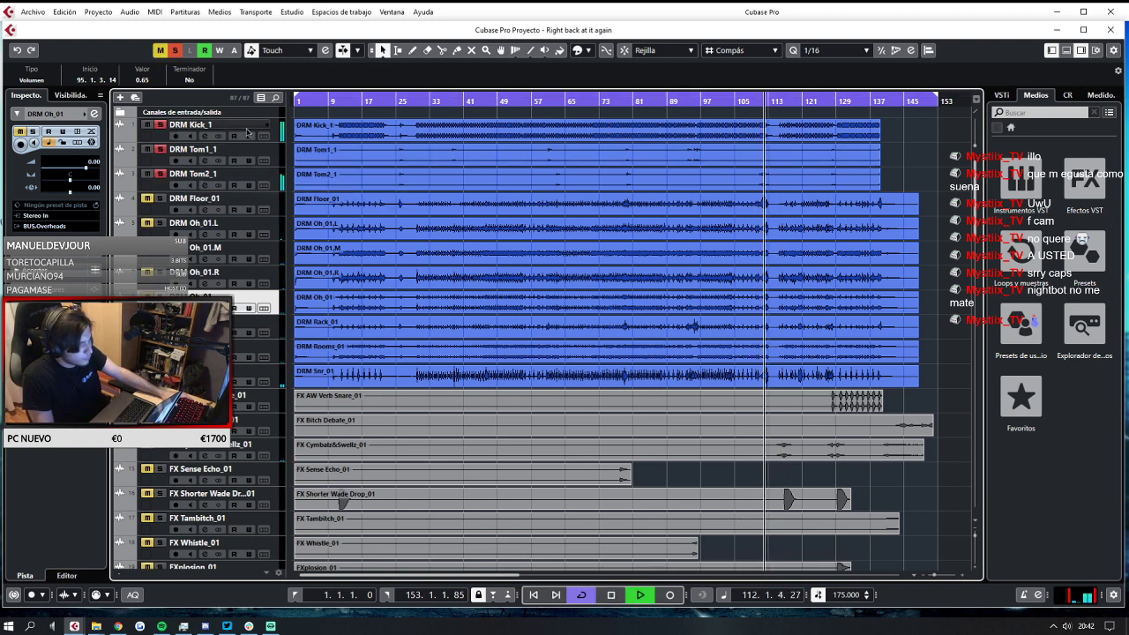
# Solo the floor tom and overhead tracks as well, play from about bar 25 and select DRM Rooms_01.
pyautogui.click(399, 100)
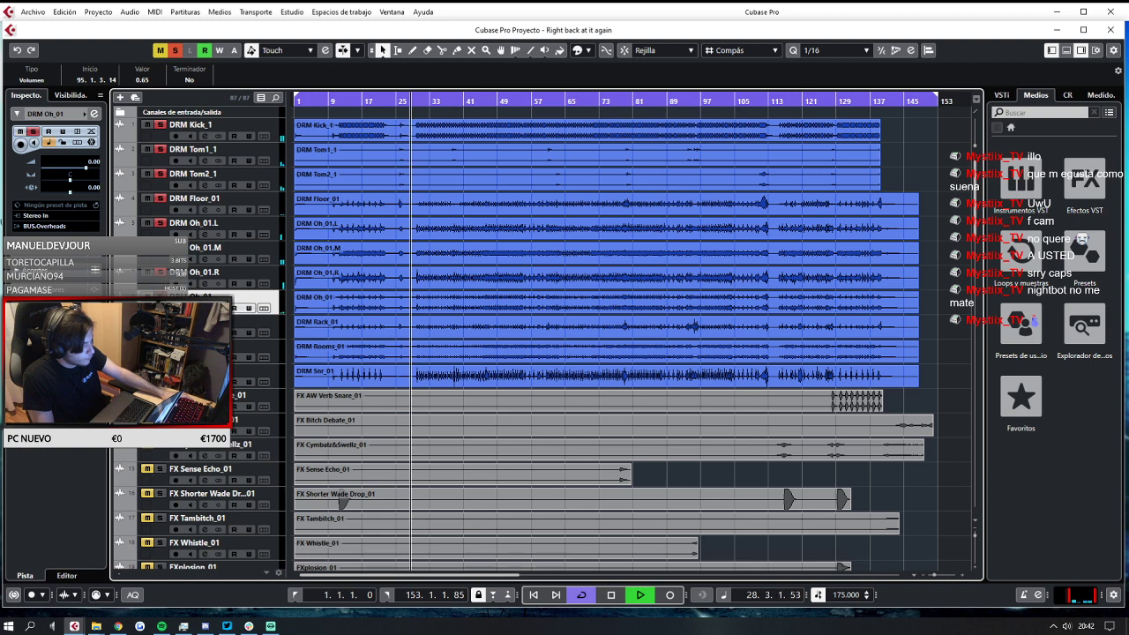
pyautogui.press('Down')
pyautogui.press('Down')
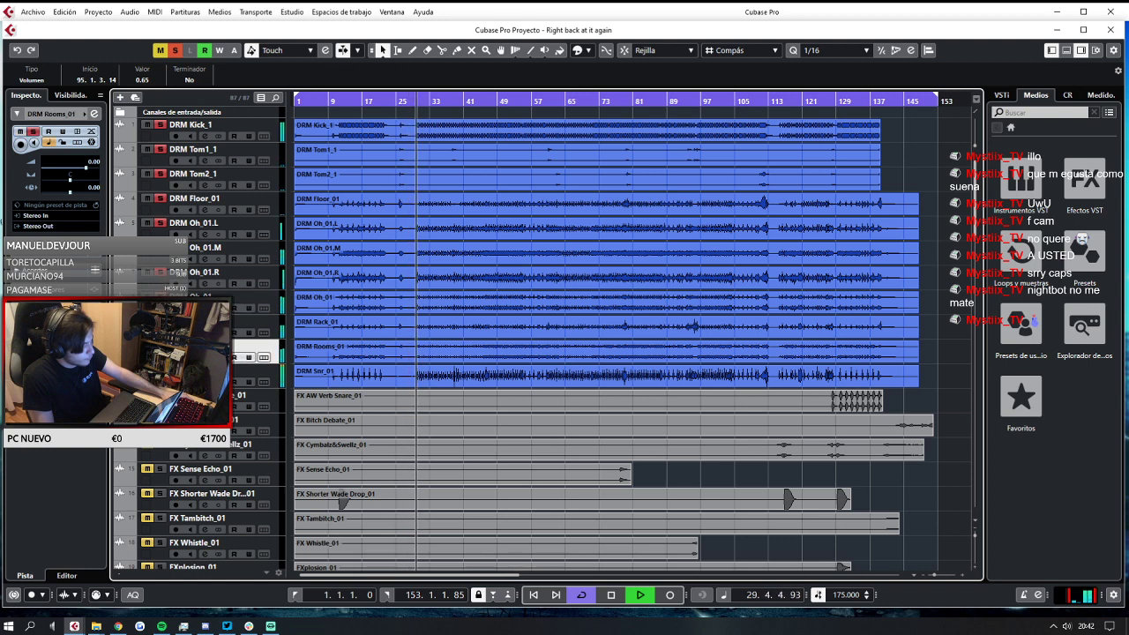
# Replay the soloed drum tracks from about bar 25 and stop the playback.
pyautogui.click(397, 104)
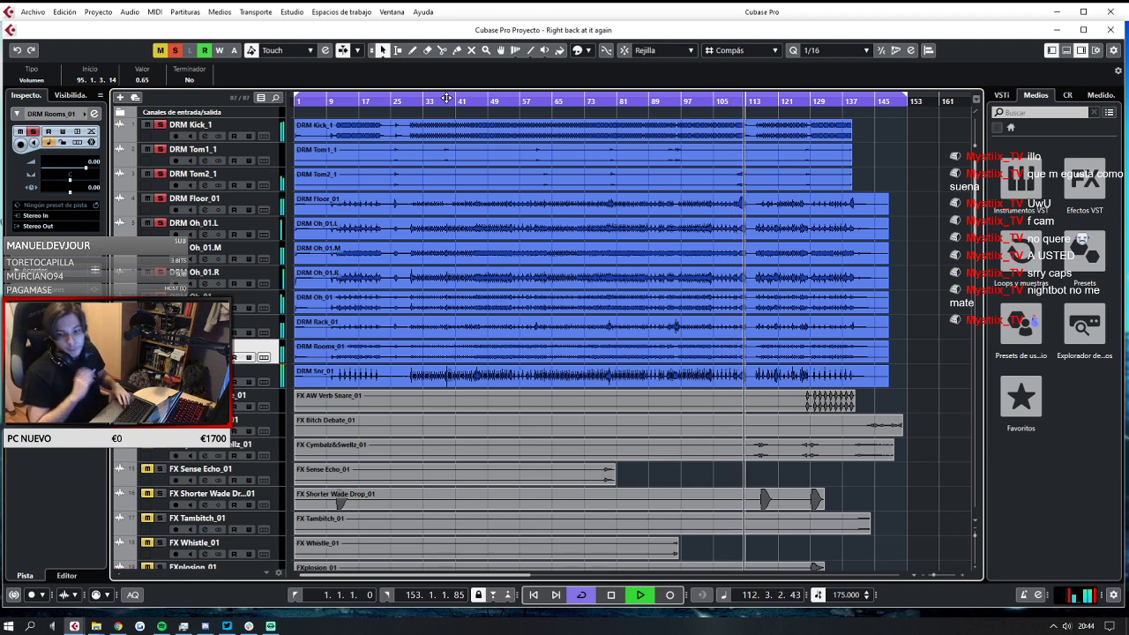
pyautogui.press('space')
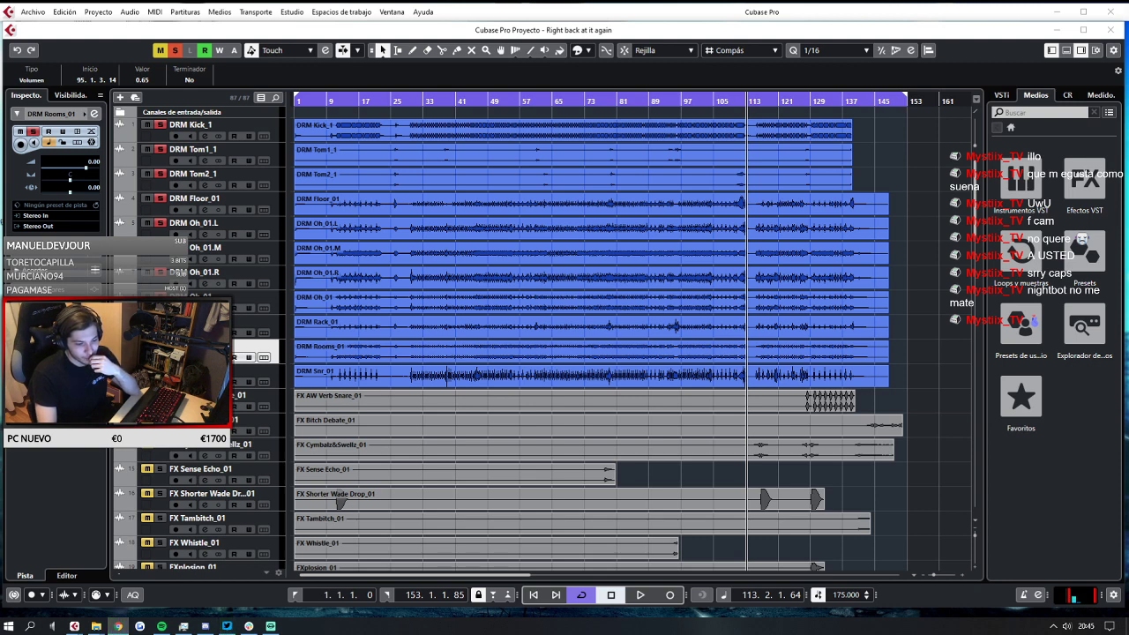
# Import the CORE_1 audio file onto a new track below FXVOX, starting at bar 1, without copying it to the project folder.
pyautogui.moveTo(843, 568); pyautogui.dragTo(971, 353)
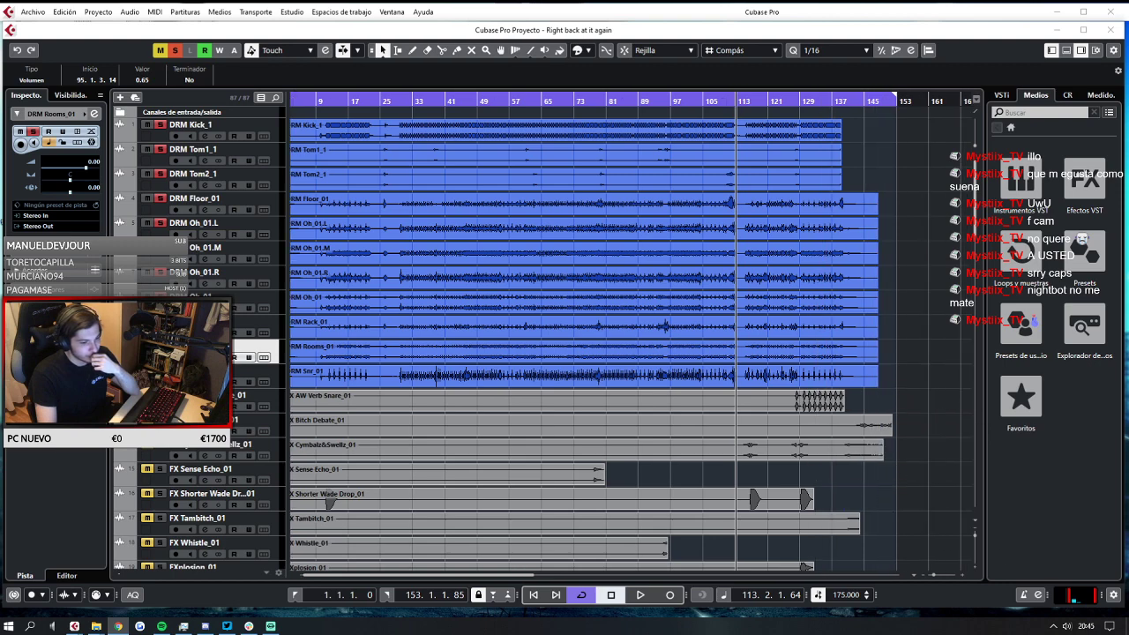
pyautogui.scroll(-20, 793, 482)
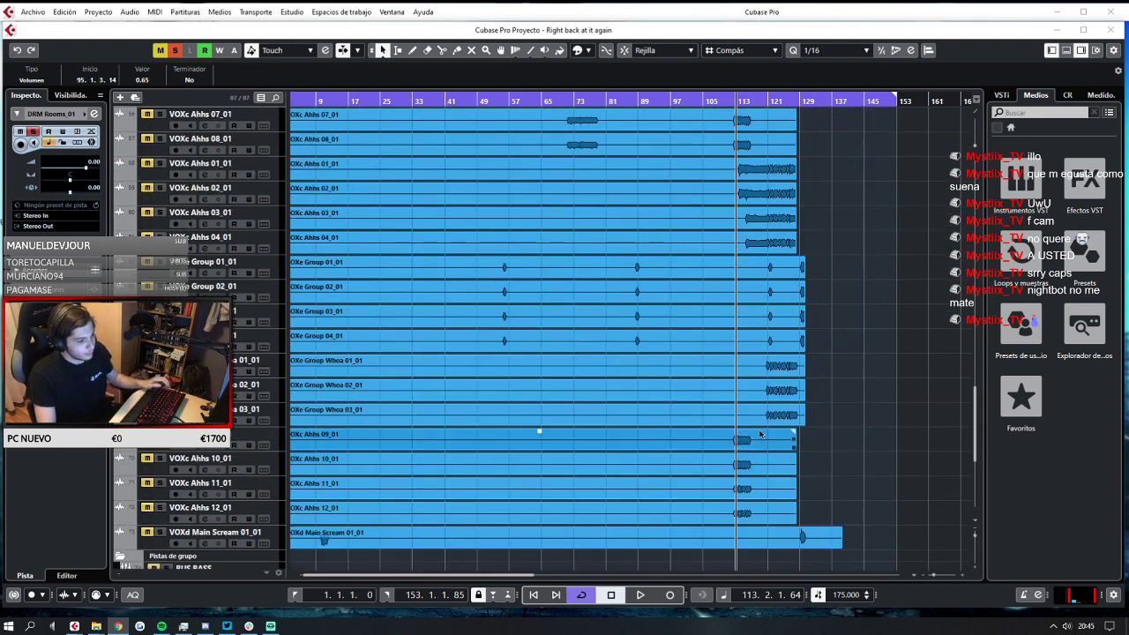
pyautogui.hotkey('alt', 'Tab')
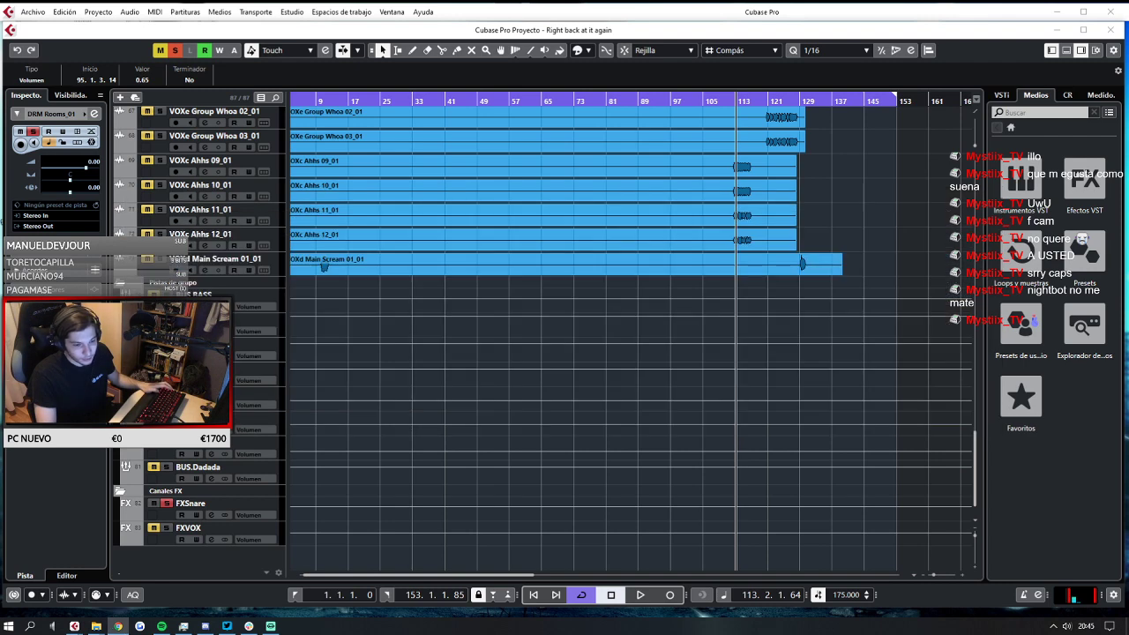
pyautogui.moveTo(299, 571); pyautogui.dragTo(297, 568)
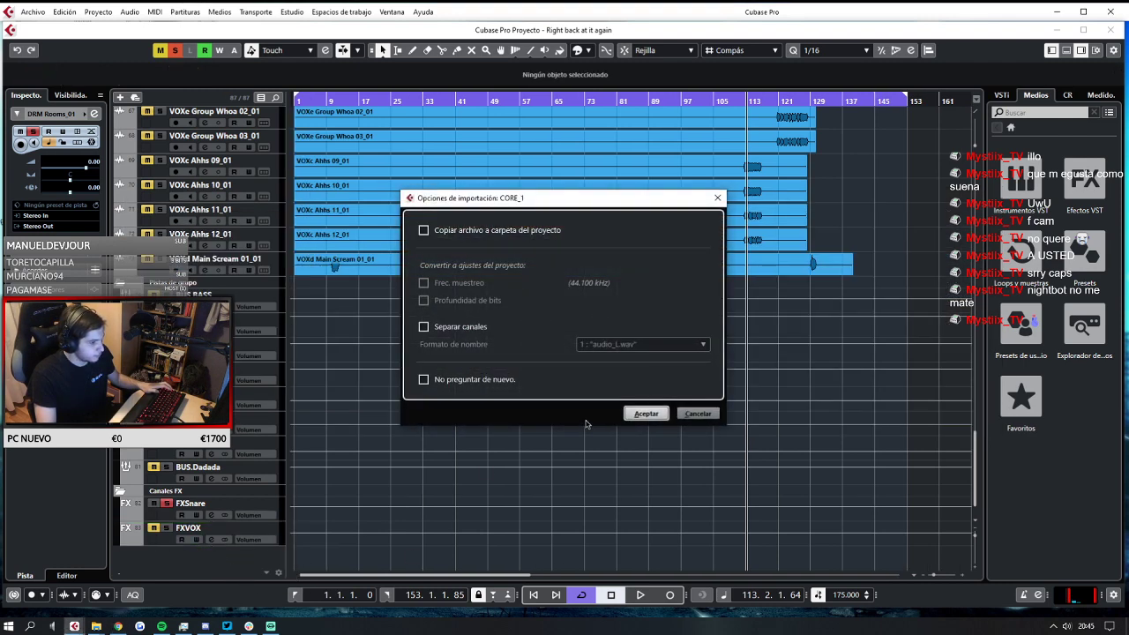
pyautogui.click(645, 413)
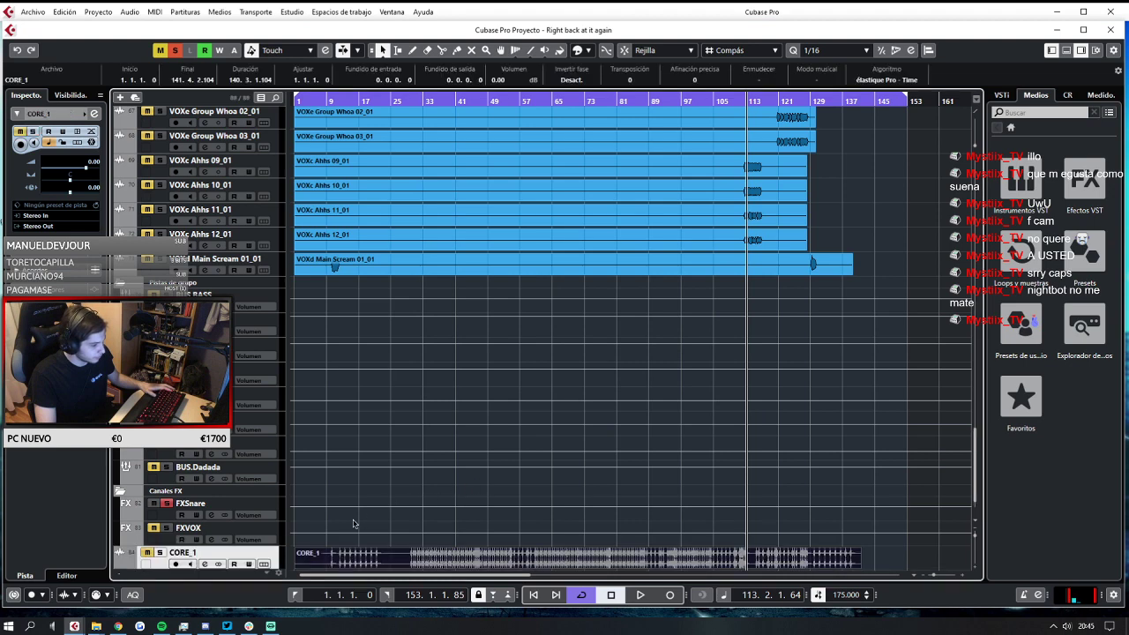
# Turn the cycle off, play from about bar 95 and solo the CORE_1 track to hear it with the drums.
pyautogui.press('/')
pyautogui.click(677, 100)
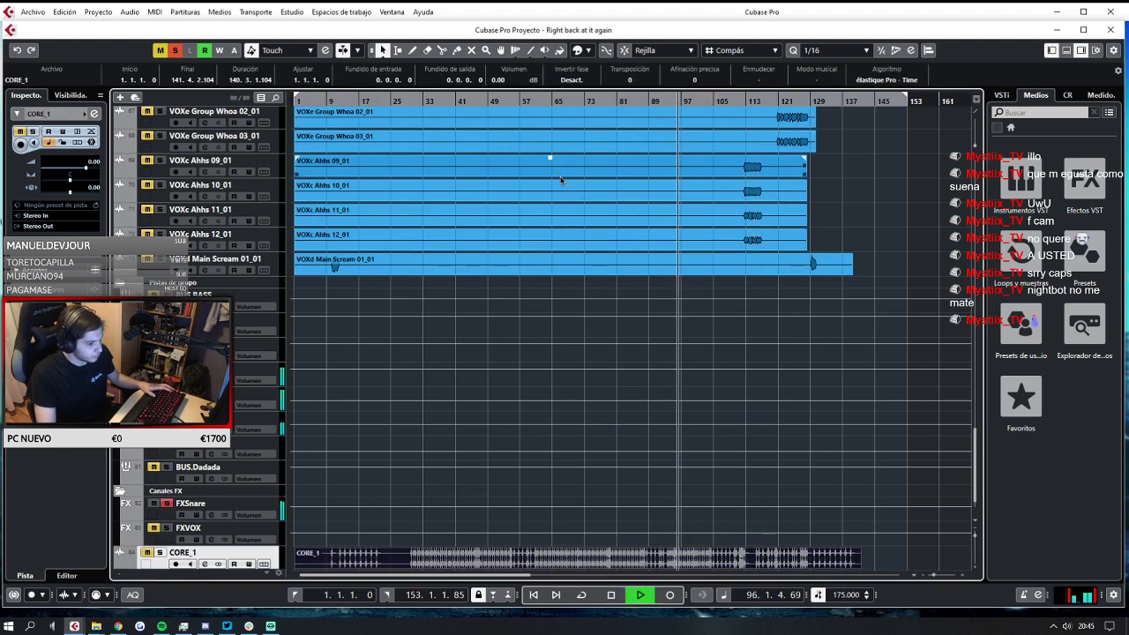
pyautogui.click(161, 553)
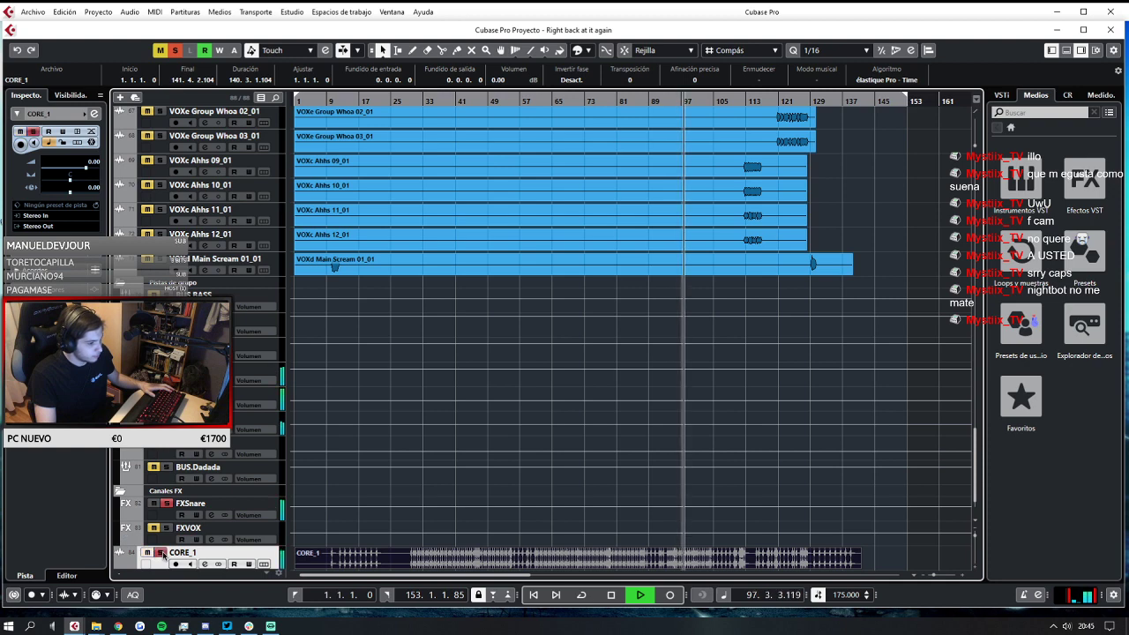
pyautogui.press('space')
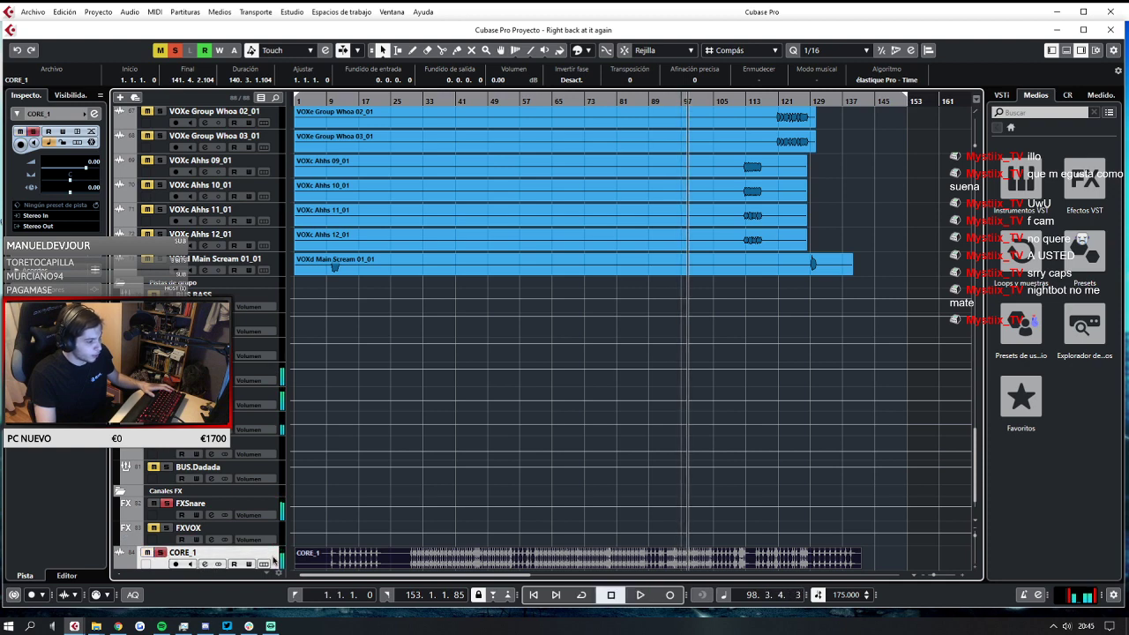
# Move the CORE_1 track directly below DRM Snr_01 and rename it DRM SnrTRIGGER.
pyautogui.moveTo(273, 557); pyautogui.dragTo(231, 120)
pyautogui.scroll(10, 236, 113)
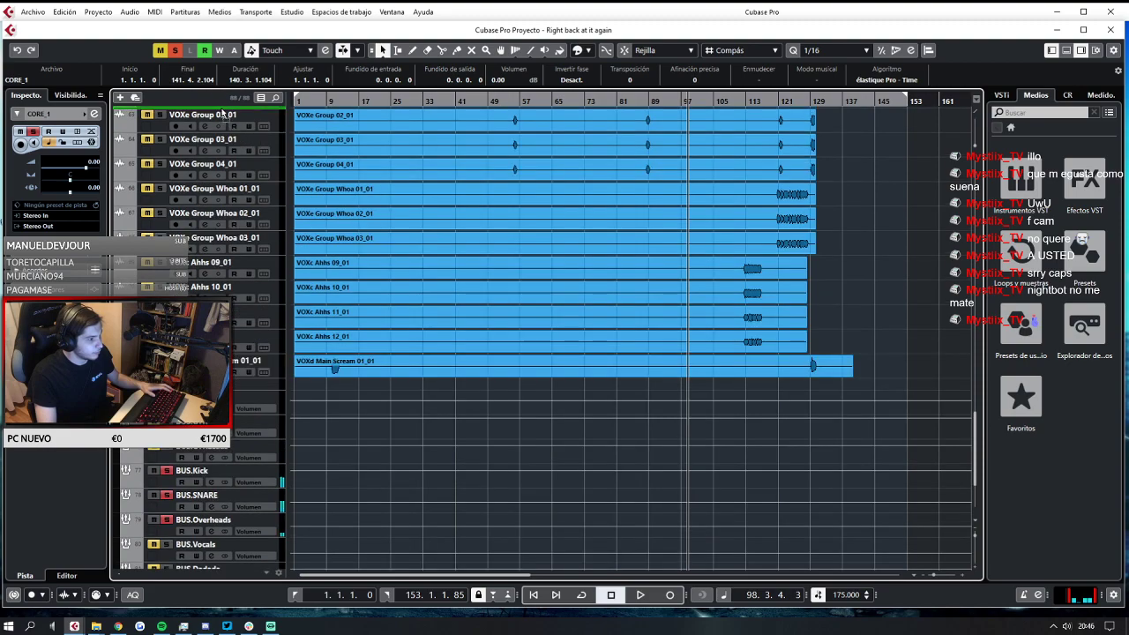
pyautogui.scroll(8, 238, 113)
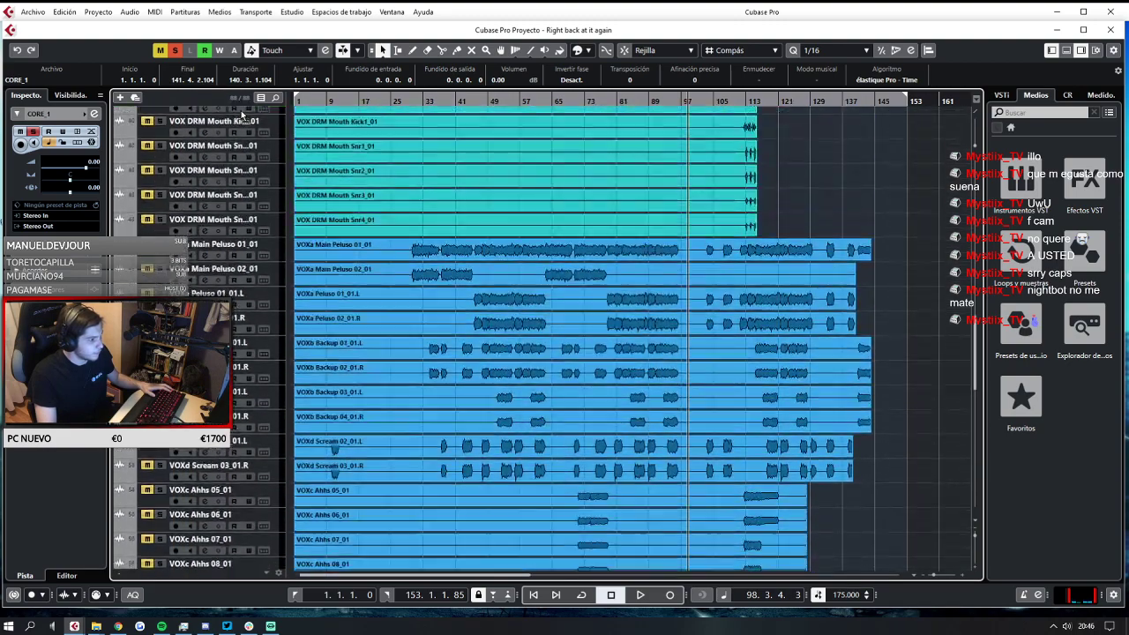
pyautogui.scroll(10, 249, 112)
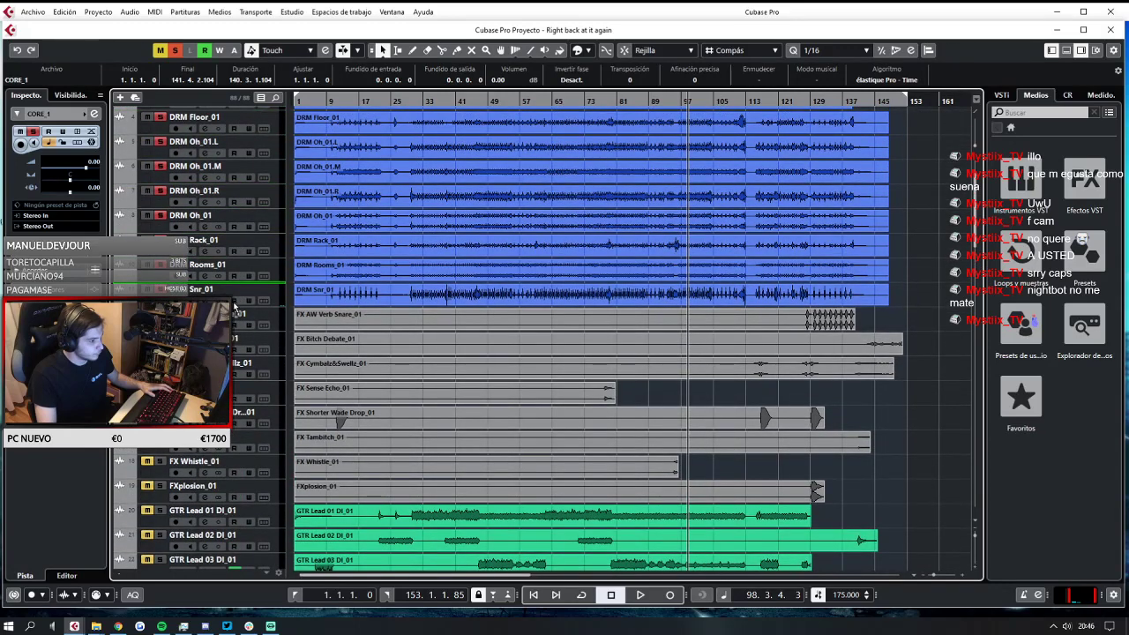
pyautogui.moveTo(233, 306); pyautogui.dragTo(237, 315)
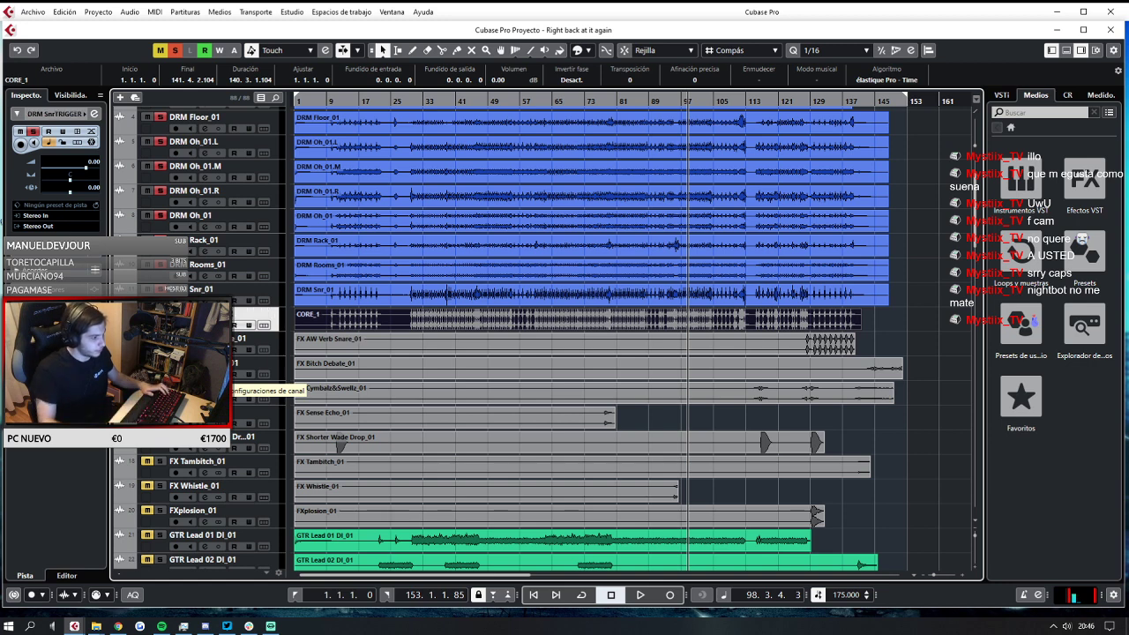
# Resume playback and clear all mute and solo states in the project.
pyautogui.press('space')
pyautogui.click(159, 50)
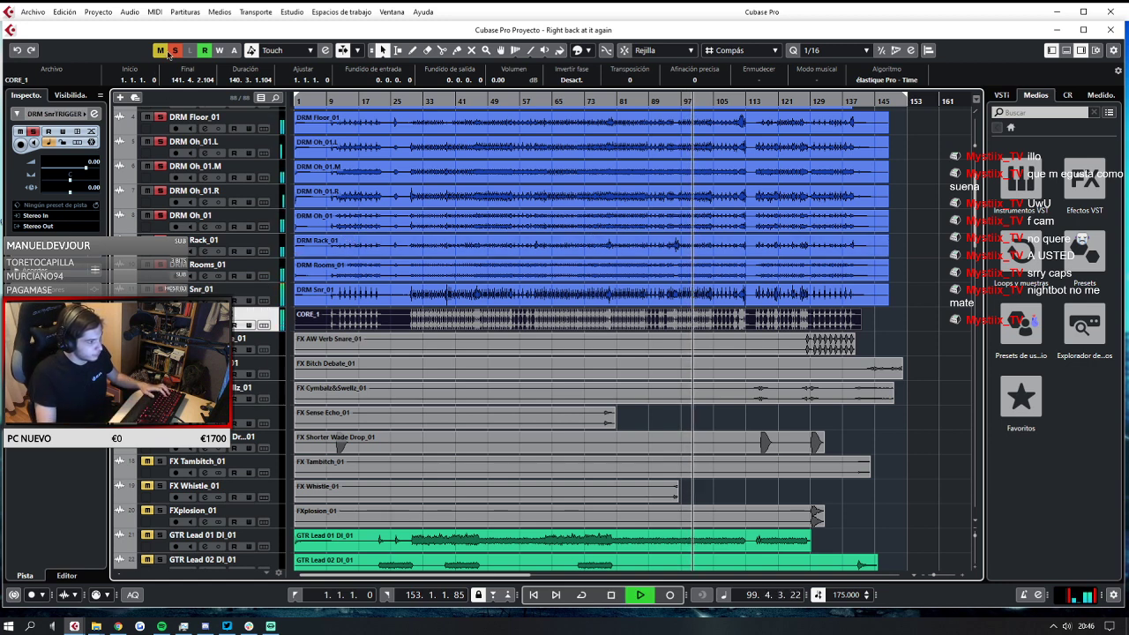
pyautogui.click(175, 50)
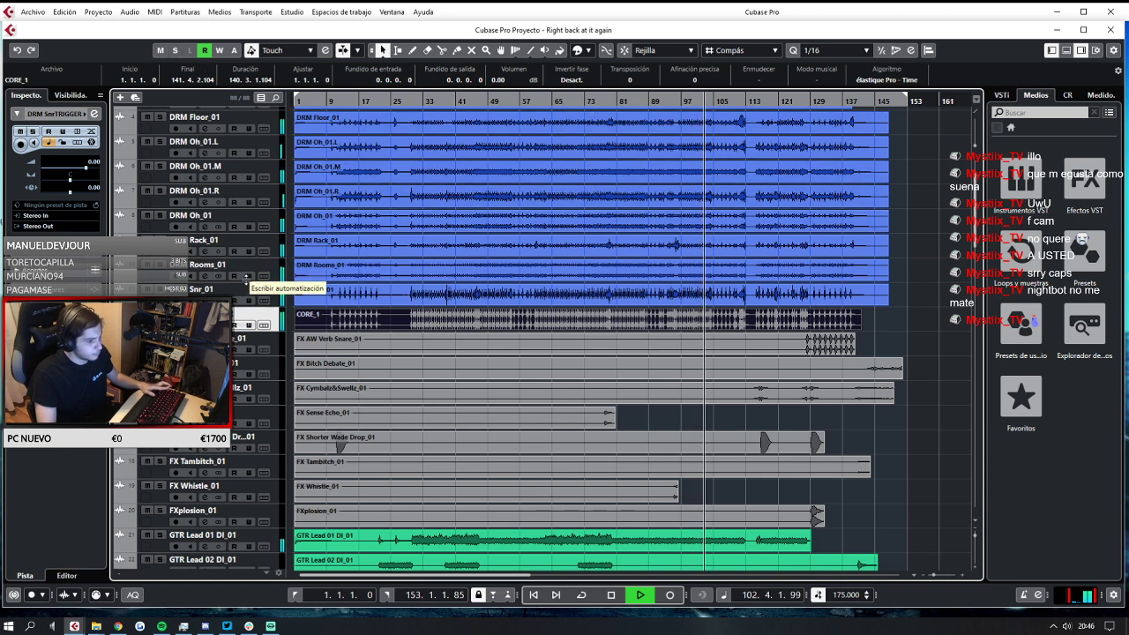
# Play the full mix from about bar 6 and turn the cycle back on.
pyautogui.press('space')
pyautogui.click(316, 100)
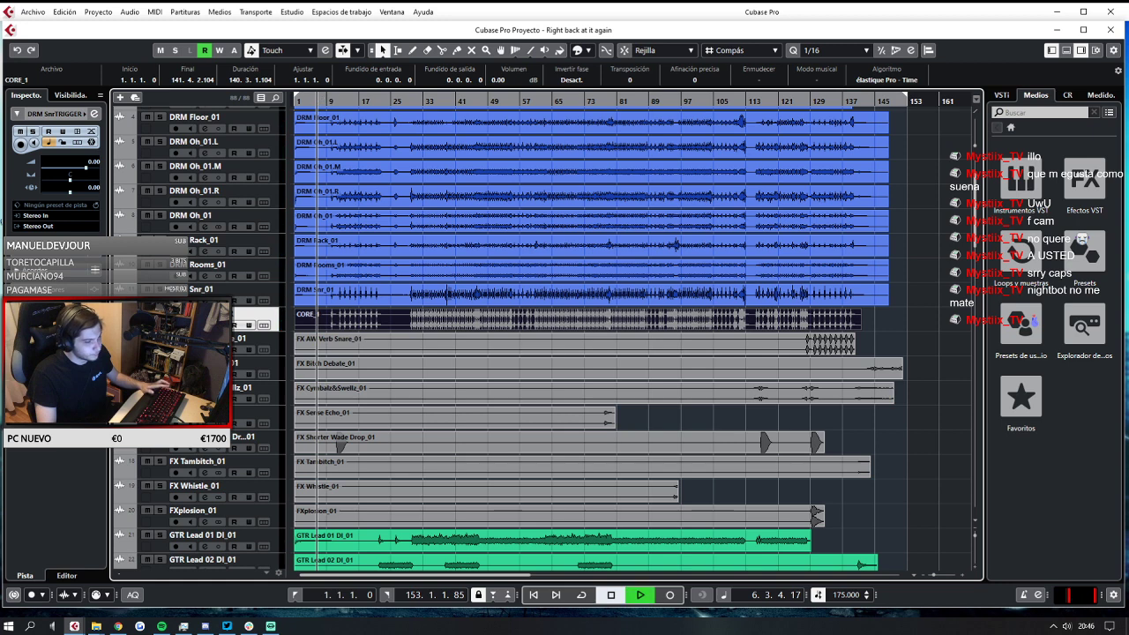
pyautogui.press('space')
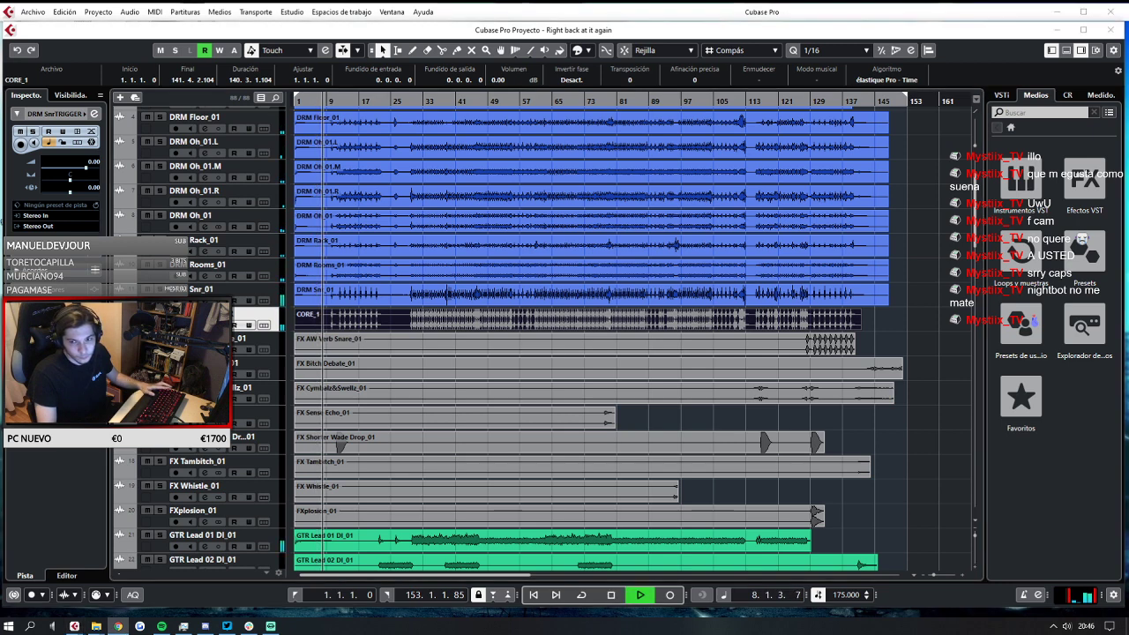
pyautogui.hotkey('alt', 'Tab')
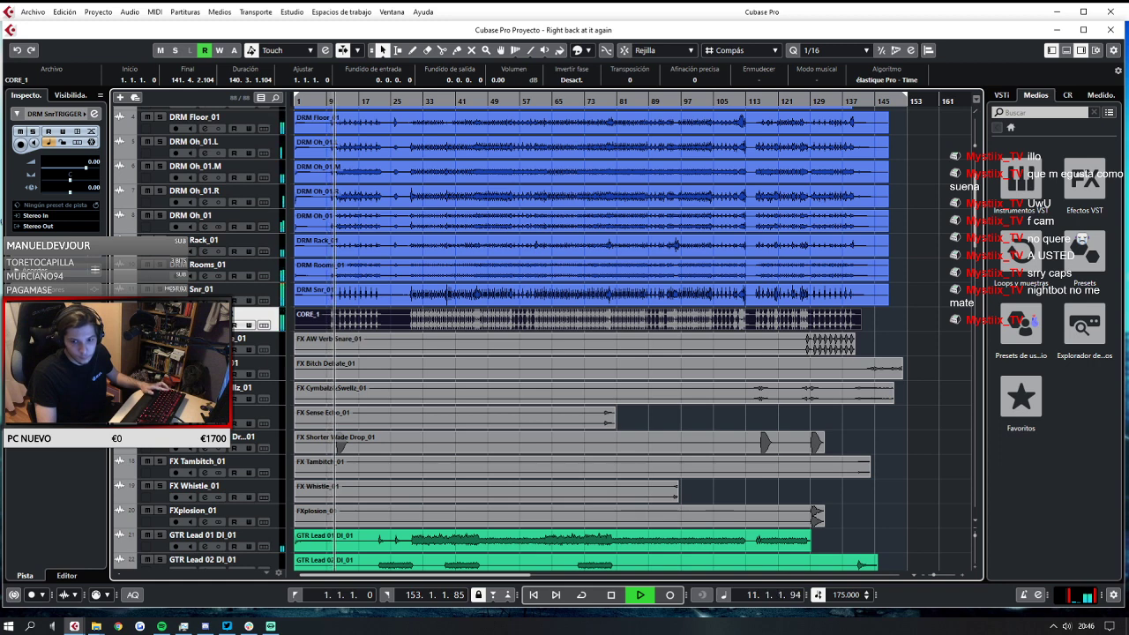
pyautogui.hotkey('alt', 'Tab')
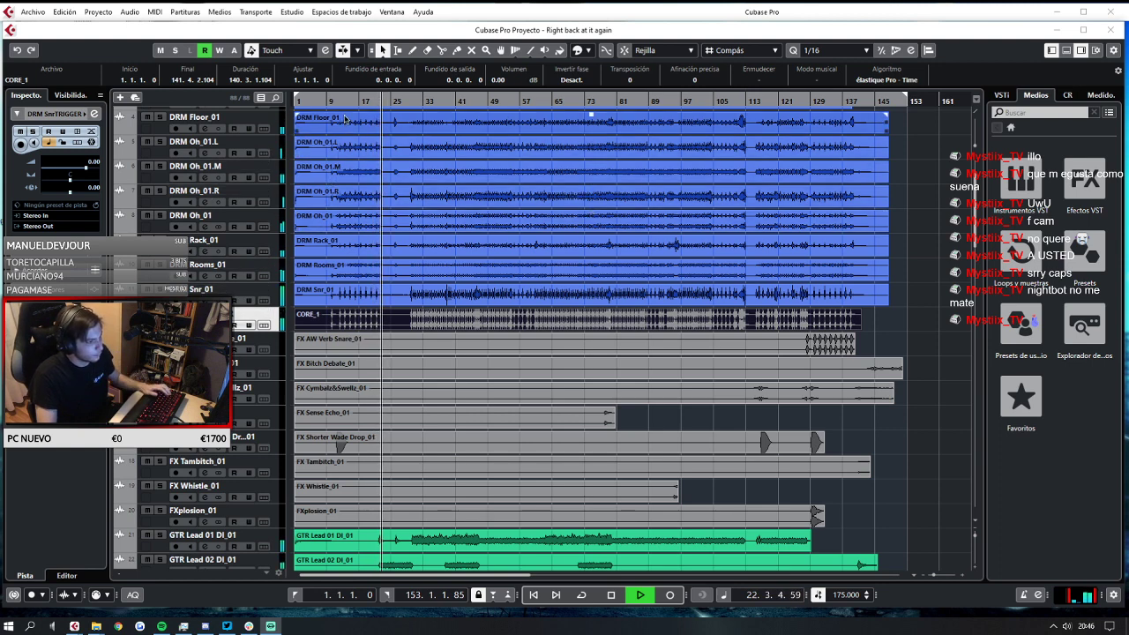
pyautogui.click(323, 98)
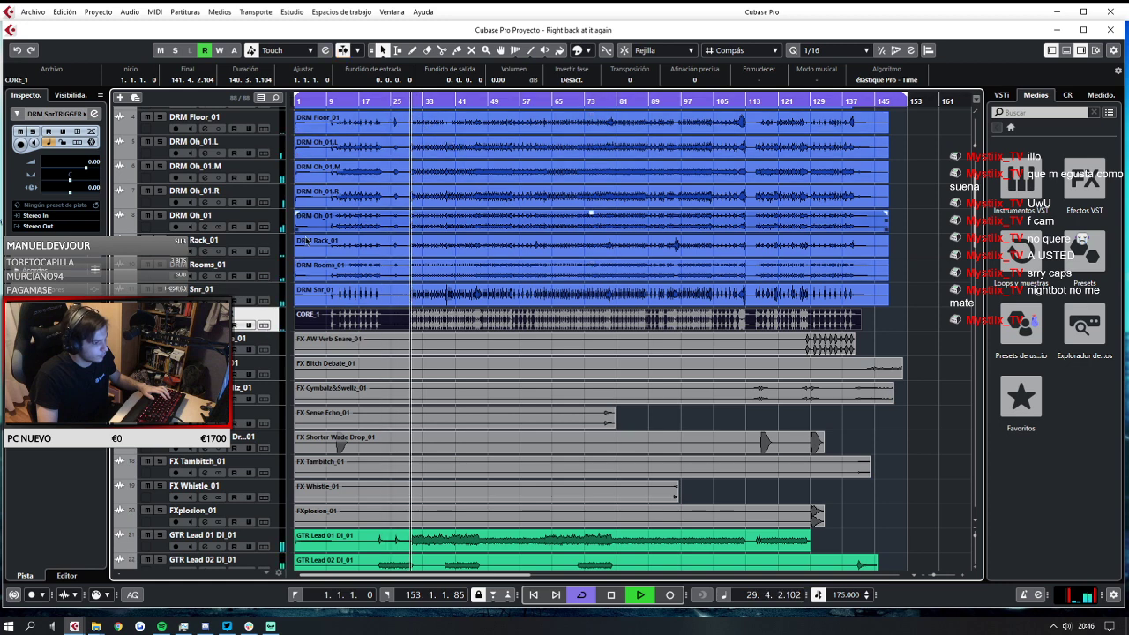
# Solo the DRM Snr_01 and DRM SnrTRIGGER tracks and add an FXSnare send to the trigger channel in the MixConsole.
pyautogui.press('s')
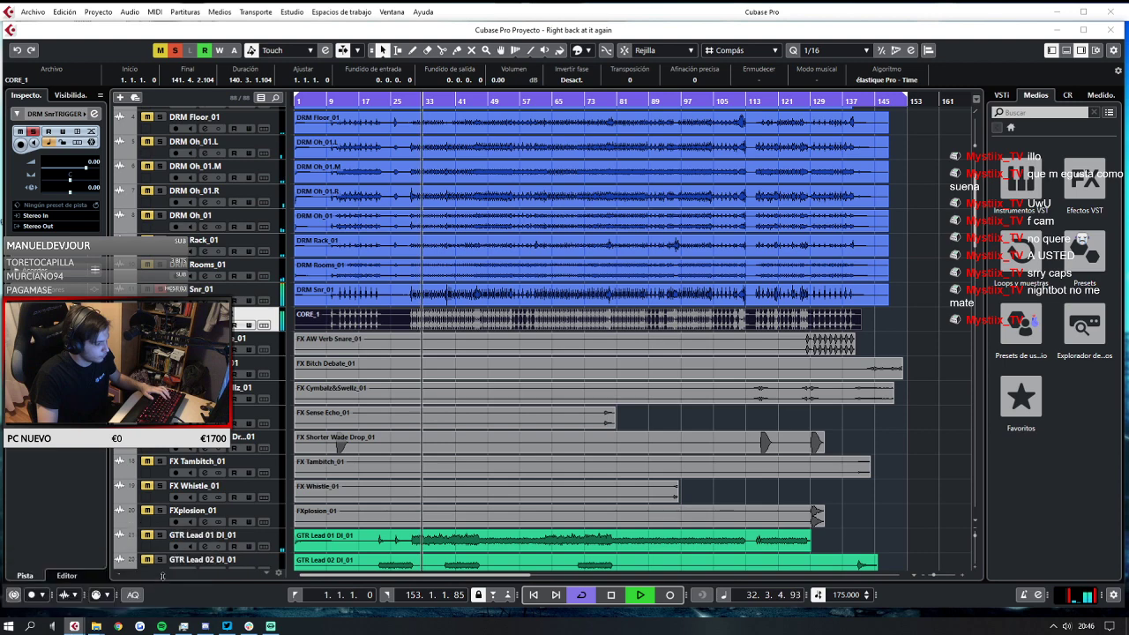
pyautogui.press('F3')
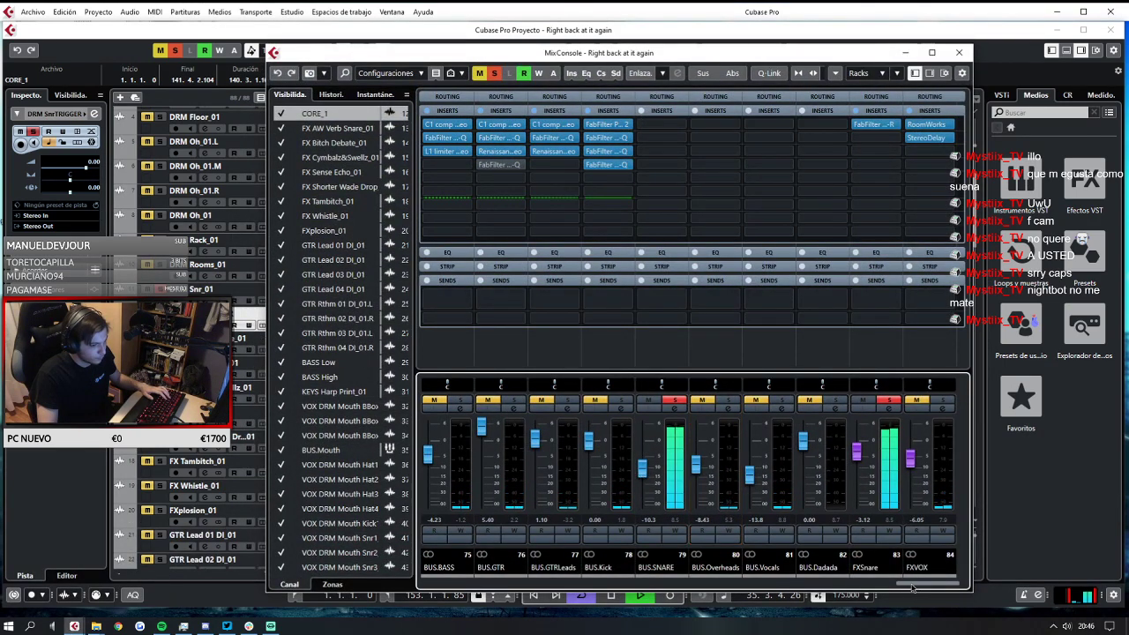
pyautogui.moveTo(912, 585); pyautogui.dragTo(476, 588)
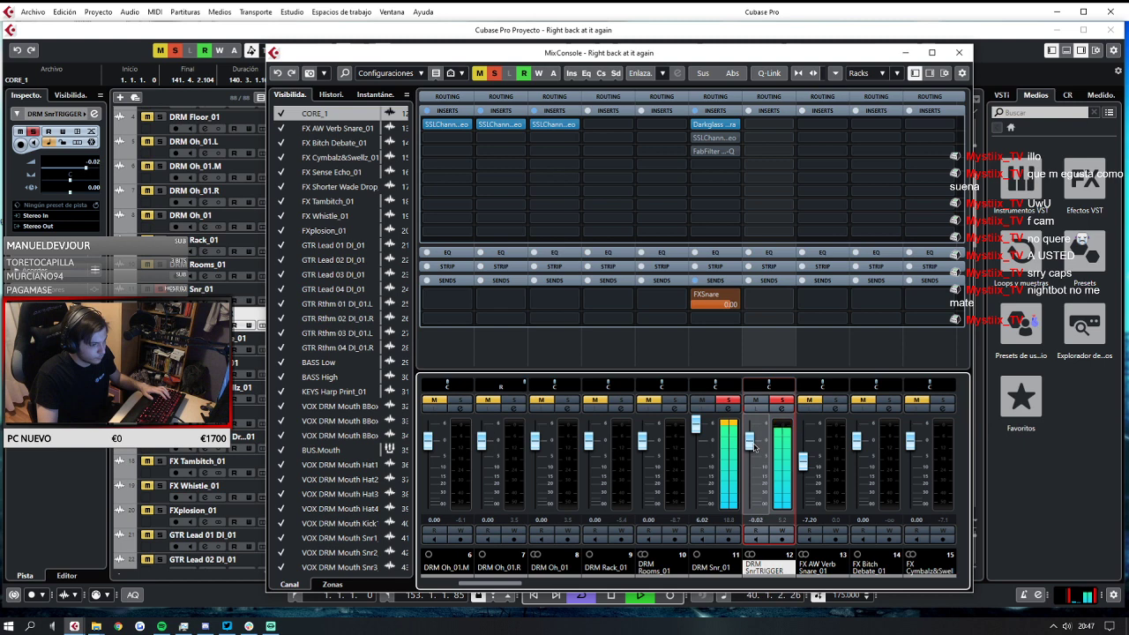
pyautogui.click(759, 299)
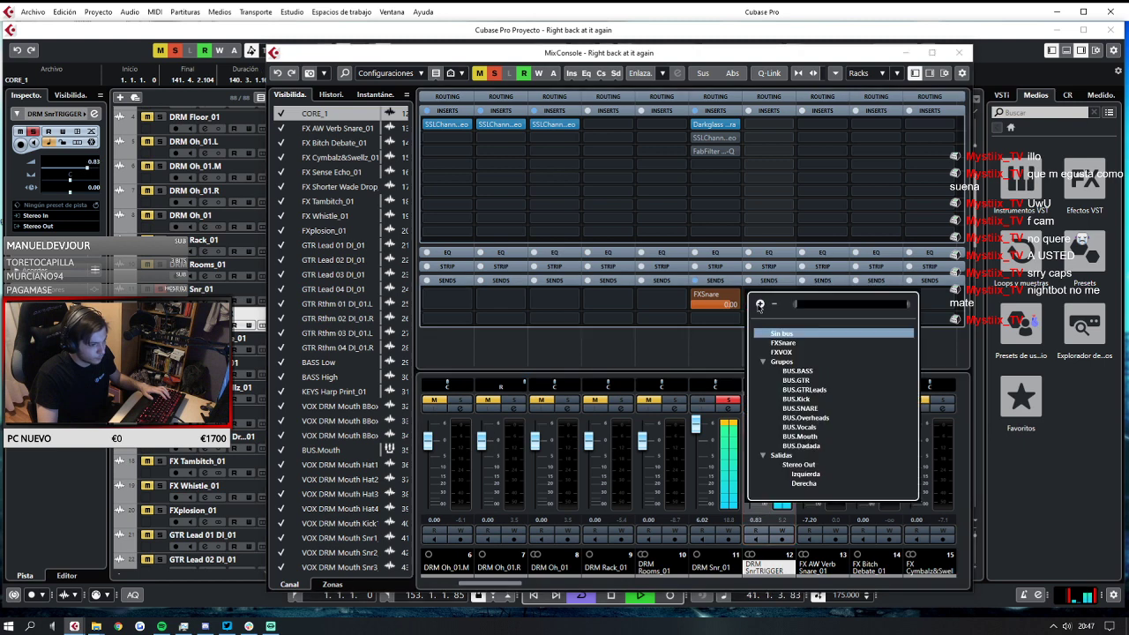
pyautogui.click(786, 352)
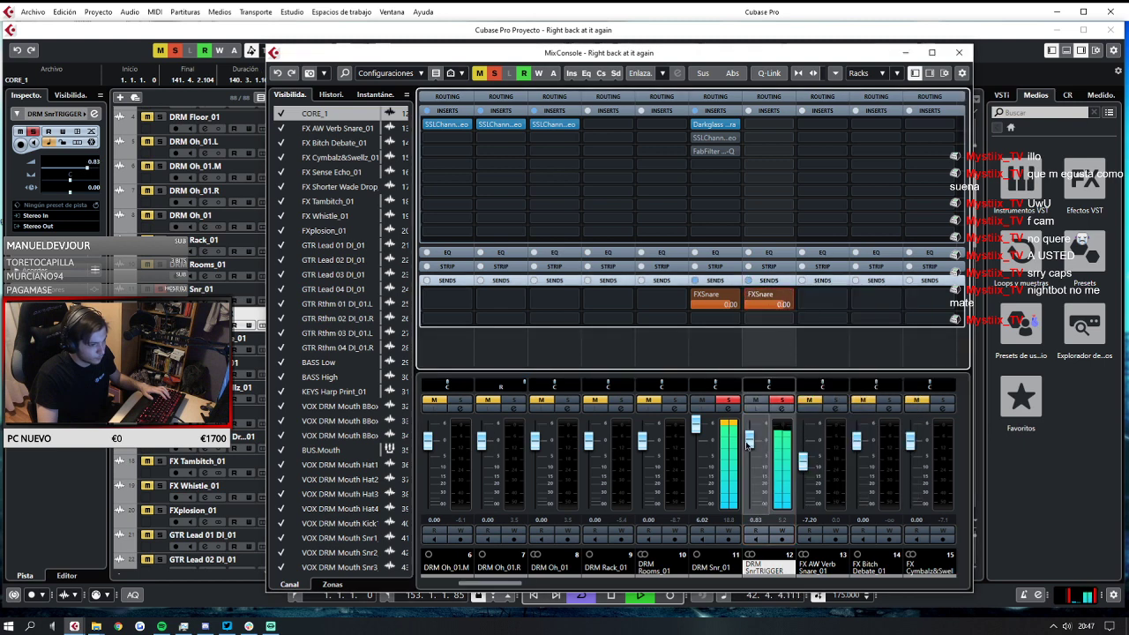
# Clear the snare solos, set the DRM SnrTRIGGER fader to -0.02 dB in the MixConsole and close the mixer.
pyautogui.moveTo(750, 443); pyautogui.dragTo(754, 430)
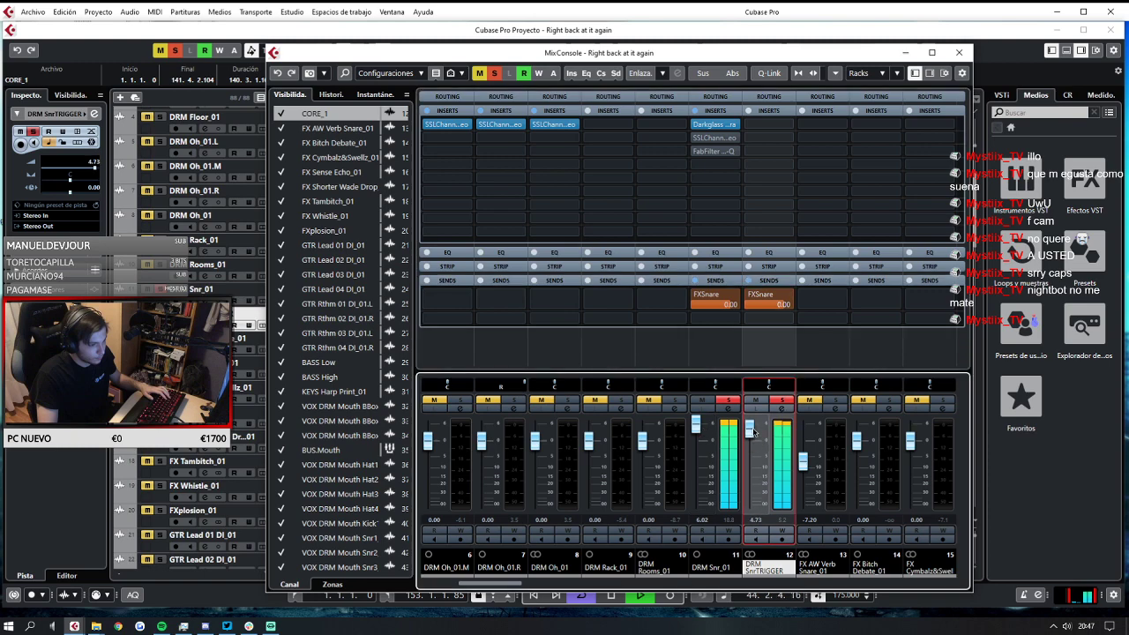
pyautogui.press('F3')
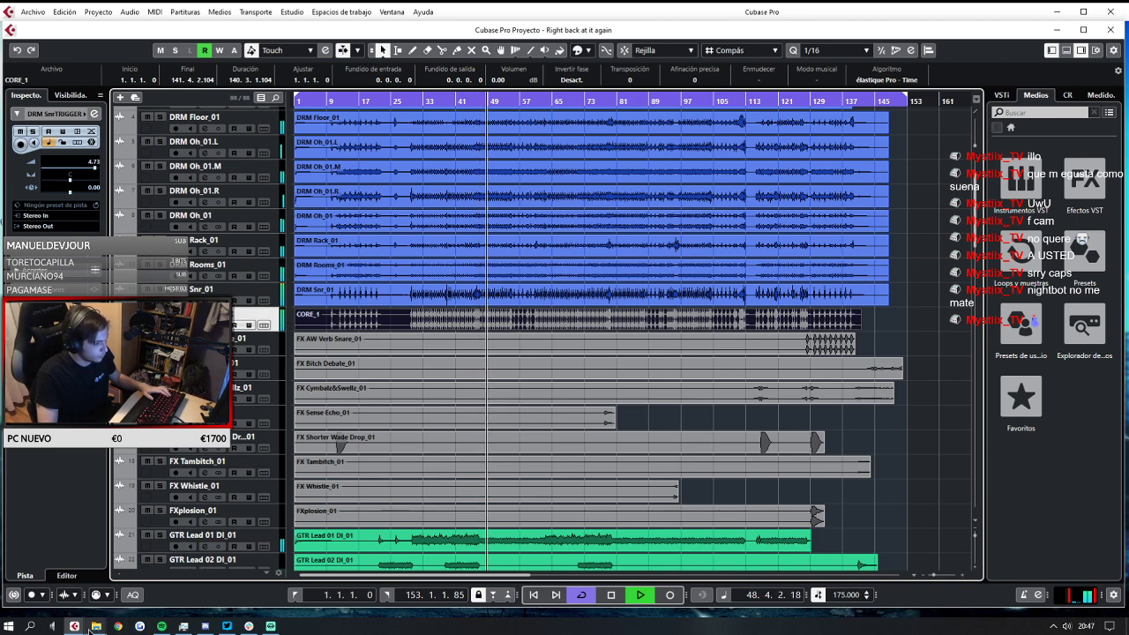
pyautogui.moveTo(74, 626)
pyautogui.click(147, 600)
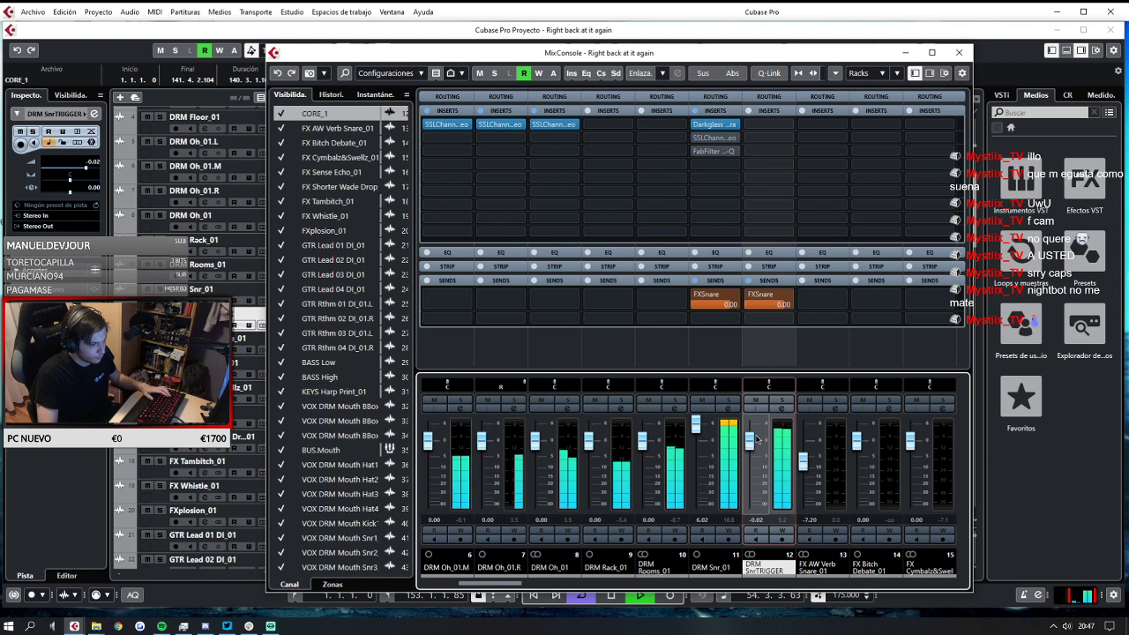
pyautogui.click(966, 56)
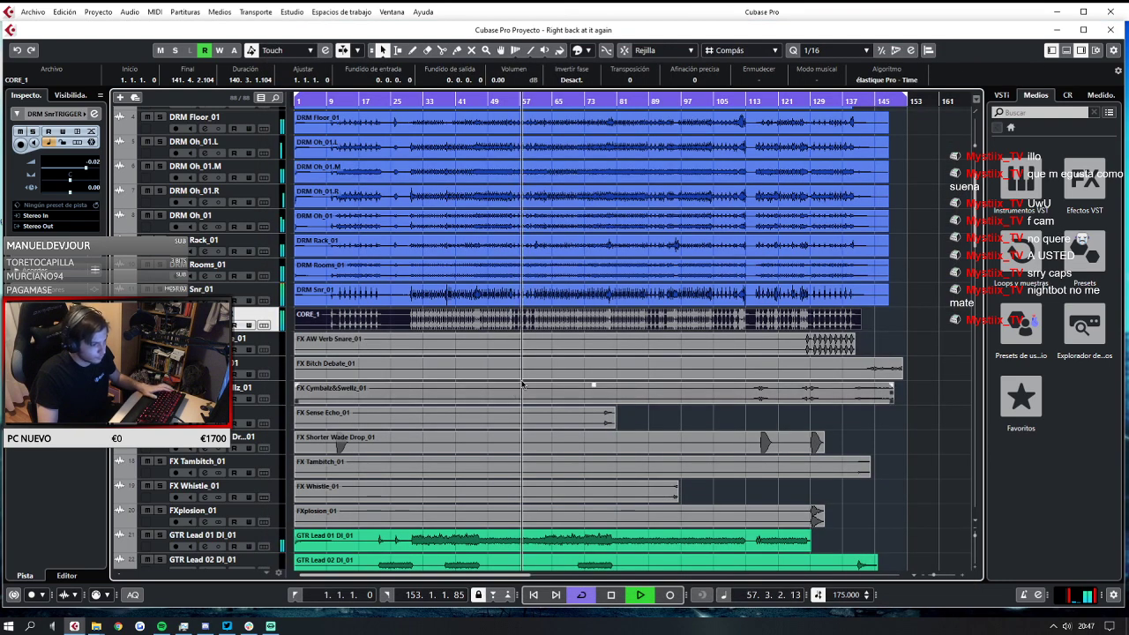
# Select the four tracks VOXe Group 01_01 to VOXe Group 04_01 and play the mix from about bar 52.
pyautogui.scroll(-10, 504, 418)
pyautogui.scroll(-10, 504, 418)
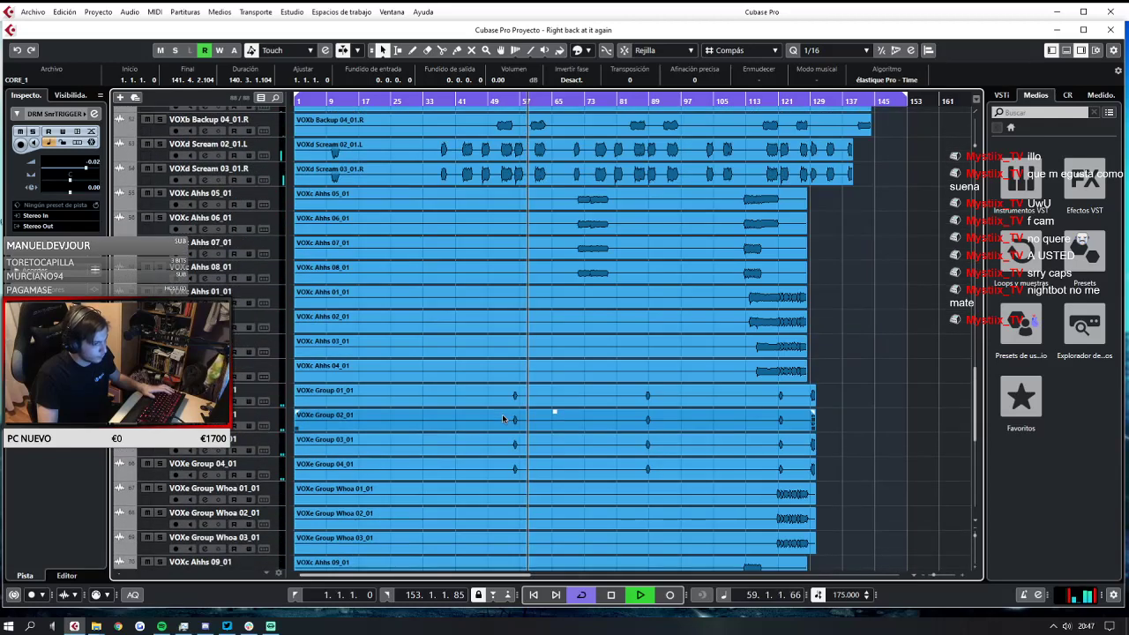
pyautogui.press('space')
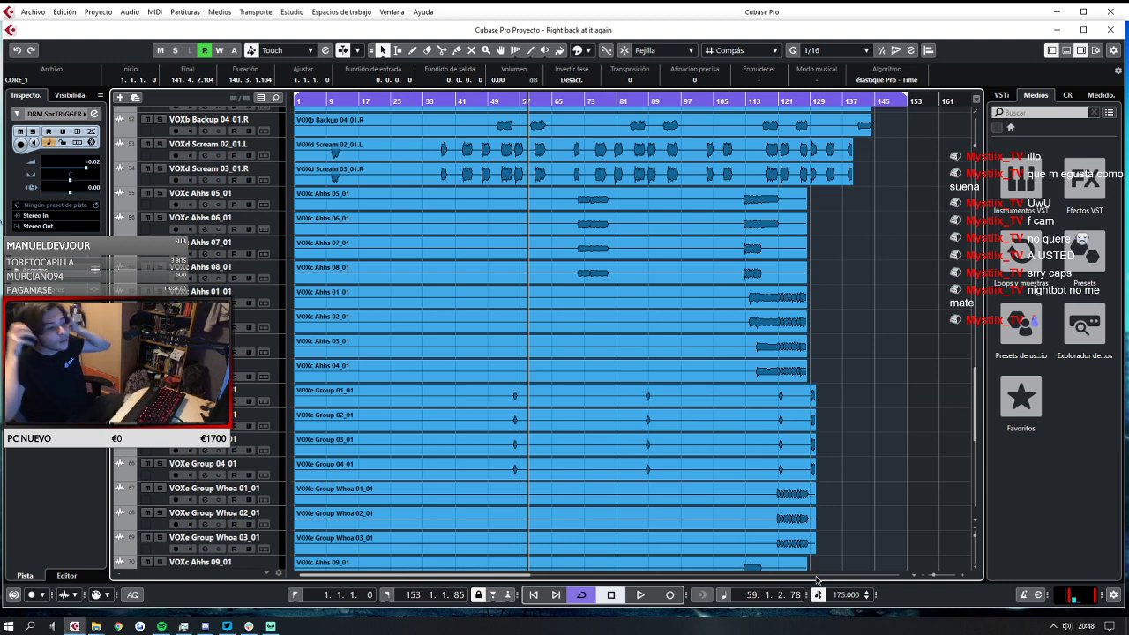
pyautogui.click(275, 396)
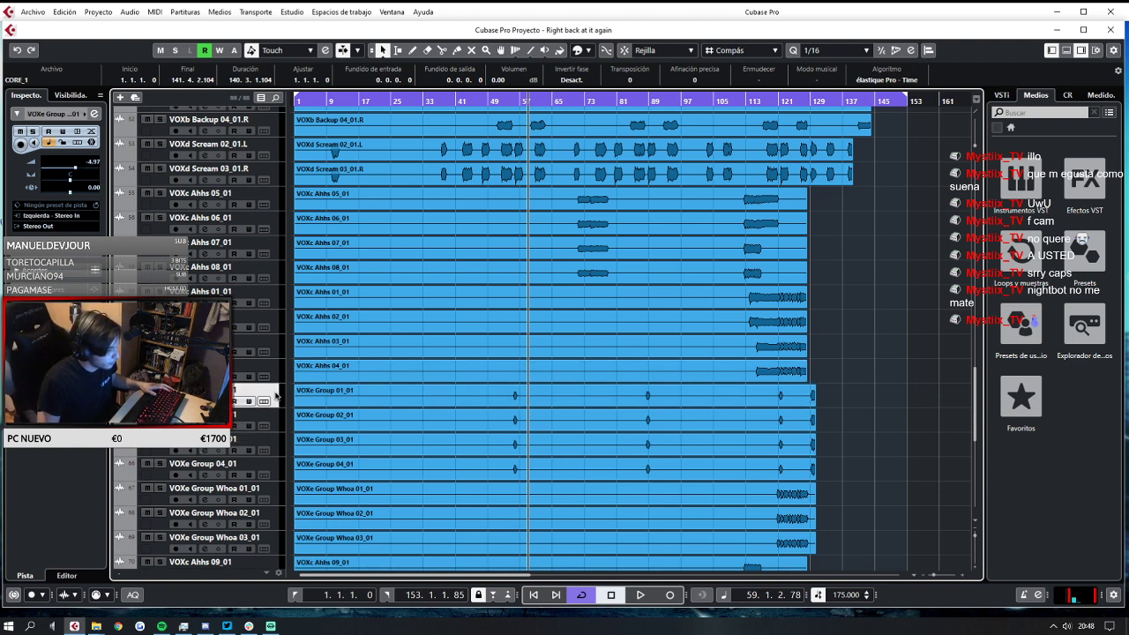
pyautogui.keyDown('ctrl'); pyautogui.click(271, 442); pyautogui.keyUp('ctrl')
pyautogui.click(258, 462)
pyautogui.keyDown('ctrl'); pyautogui.click(277, 468); pyautogui.keyUp('ctrl')
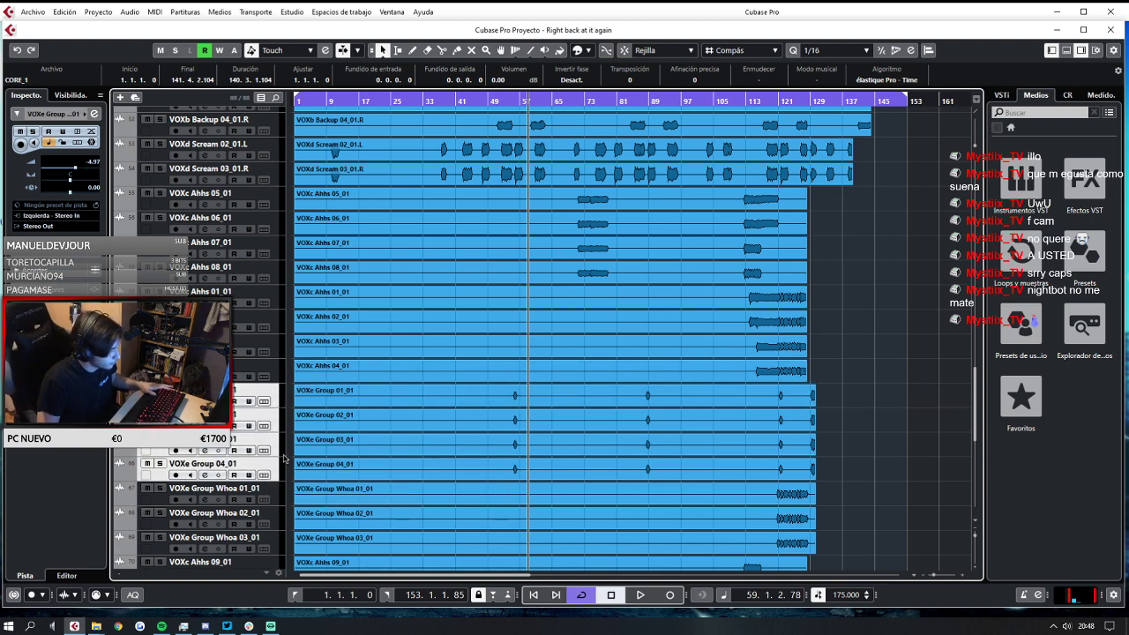
pyautogui.click(504, 102)
pyautogui.press('space')
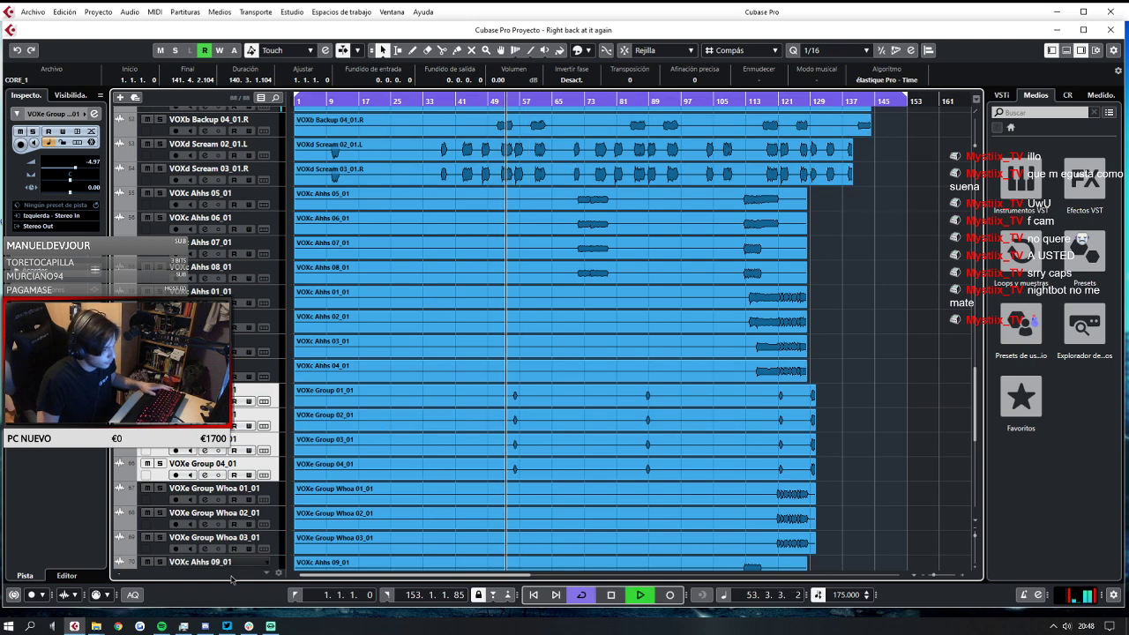
# Set the VOXe Group 01_01 to VOXe Group 04_01 faders to -7.68 dB in the MixConsole and close the mixer.
pyautogui.click(285, 13)
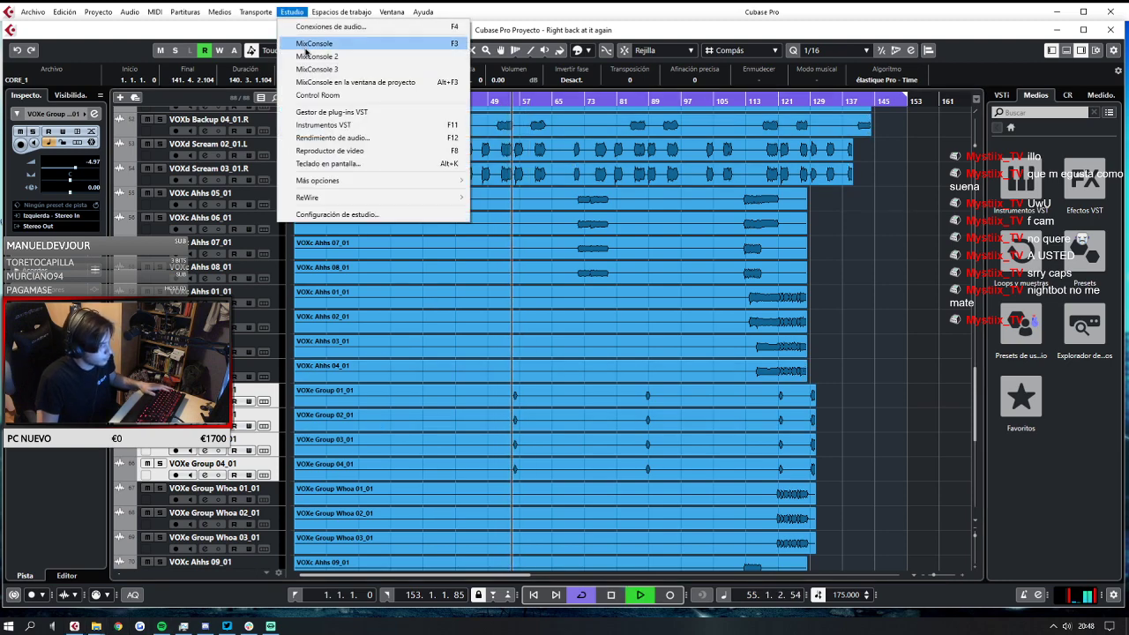
pyautogui.click(315, 44)
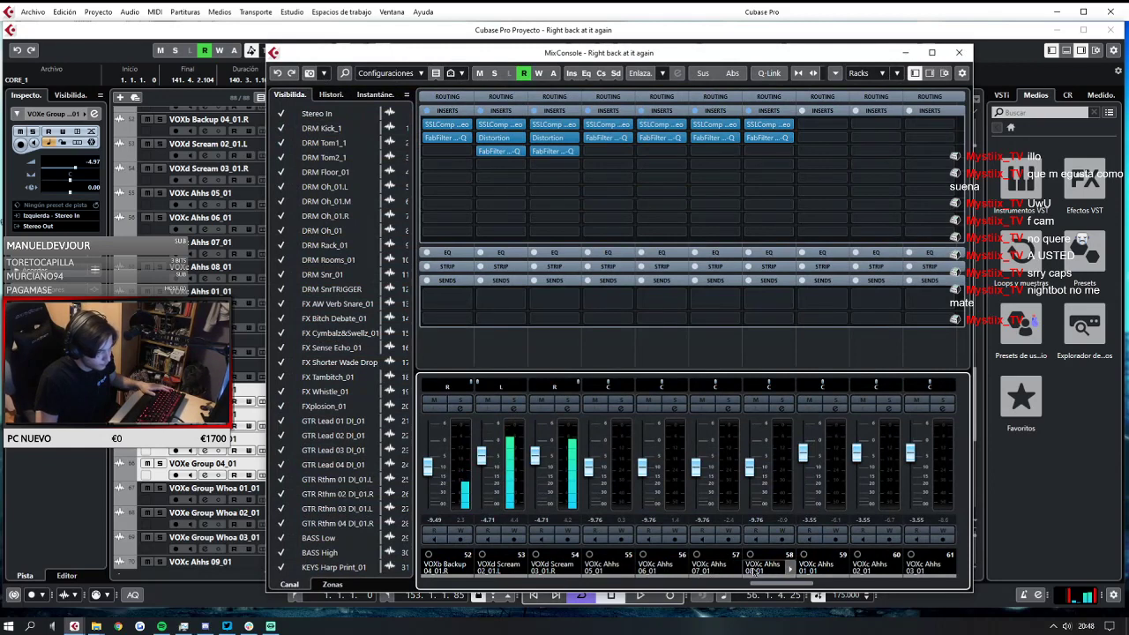
pyautogui.moveTo(761, 588); pyautogui.dragTo(807, 582)
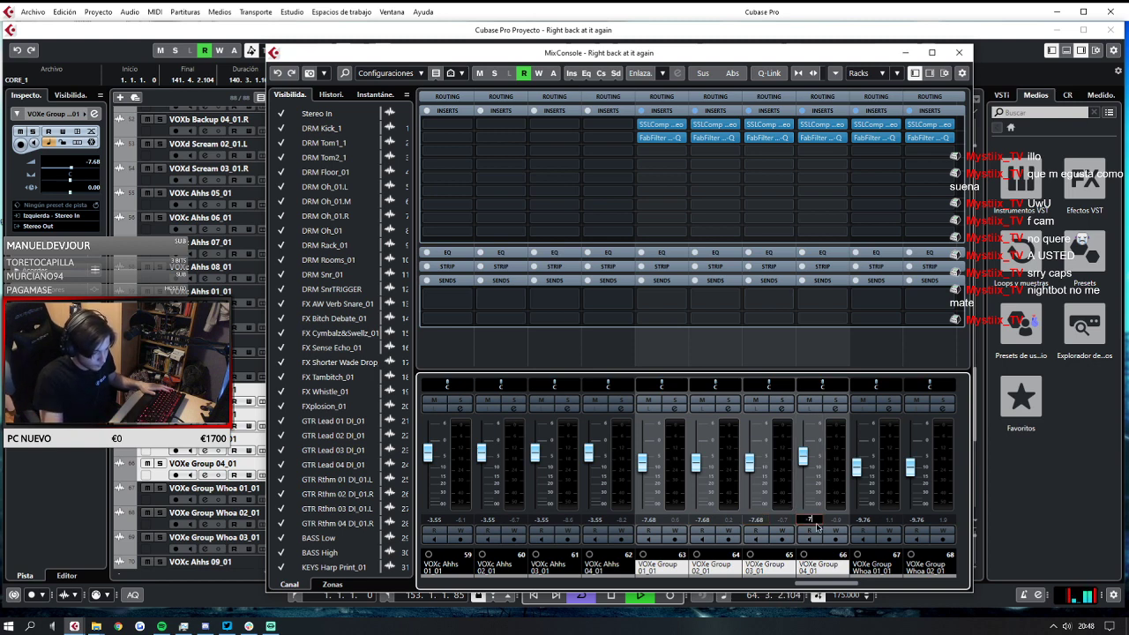
pyautogui.click(961, 52)
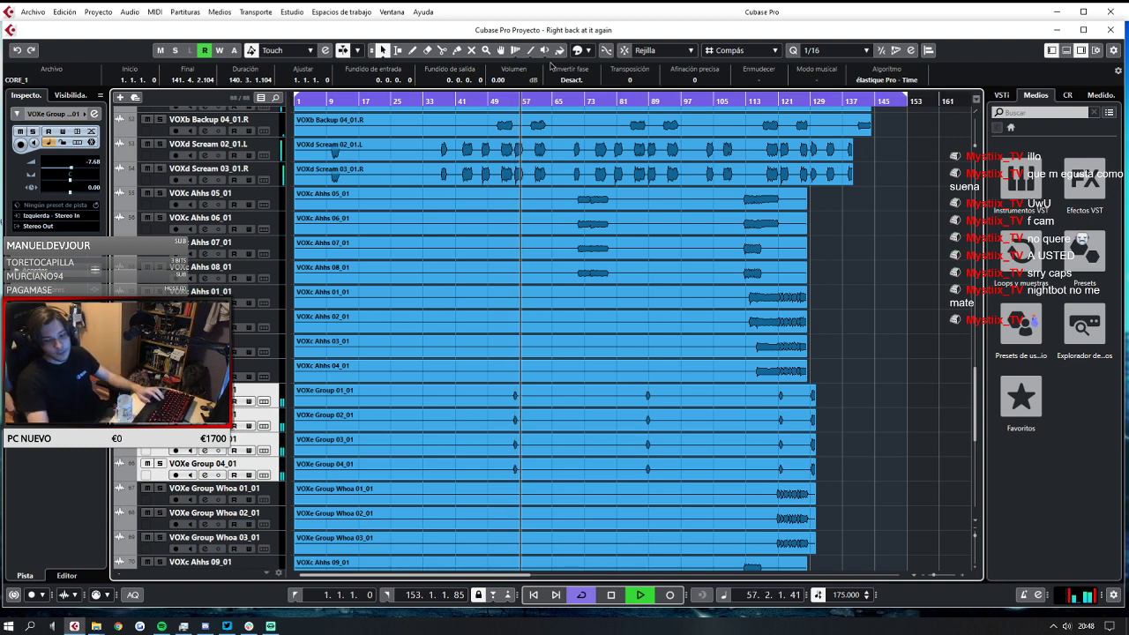
# Stop playback and save the project.
pyautogui.press('space')
pyautogui.click(33, 11)
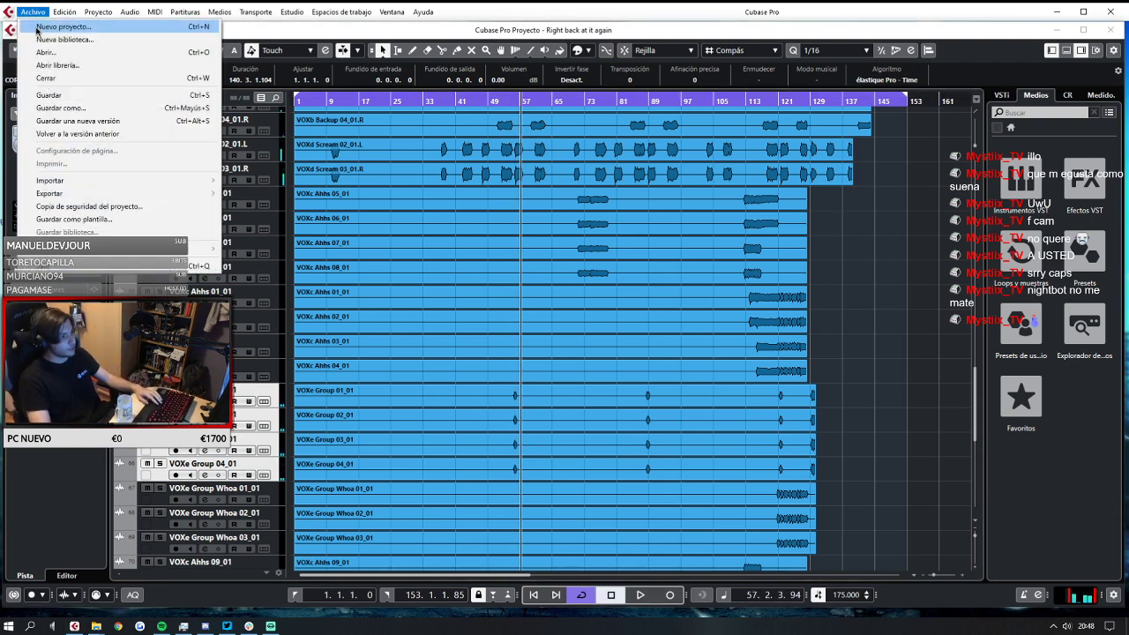
pyautogui.click(53, 93)
# Look through the tracks while playing the song's end from about bar 146, and replay the ending from about bar 128.
pyautogui.scroll(-5, 550, 292)
pyautogui.scroll(6, 549, 293)
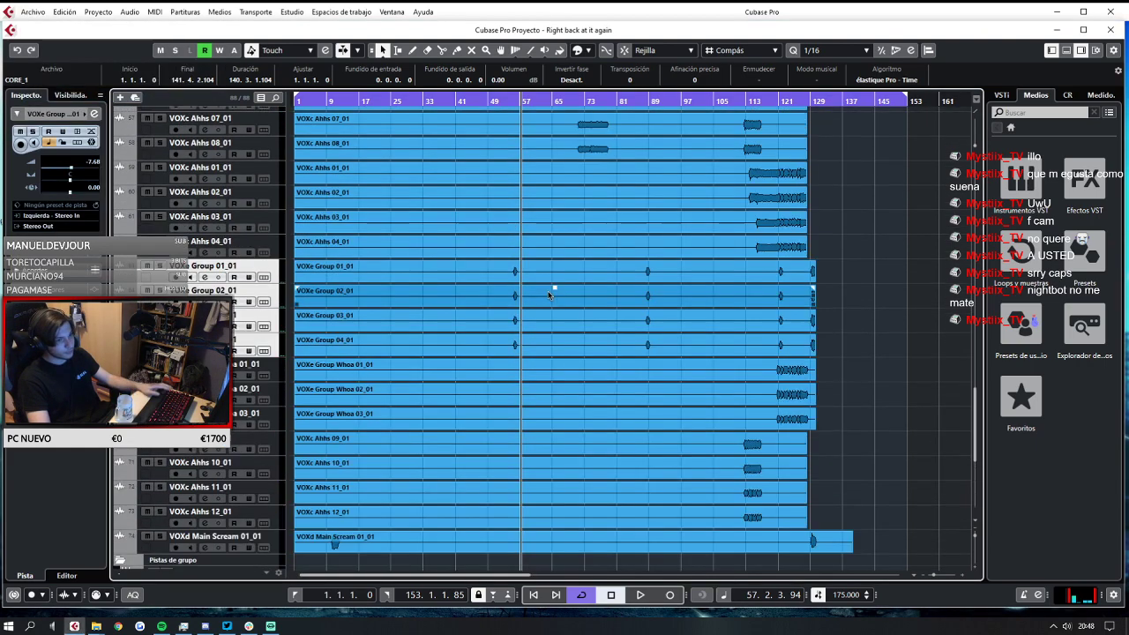
pyautogui.scroll(-6, 548, 295)
pyautogui.scroll(8, 549, 296)
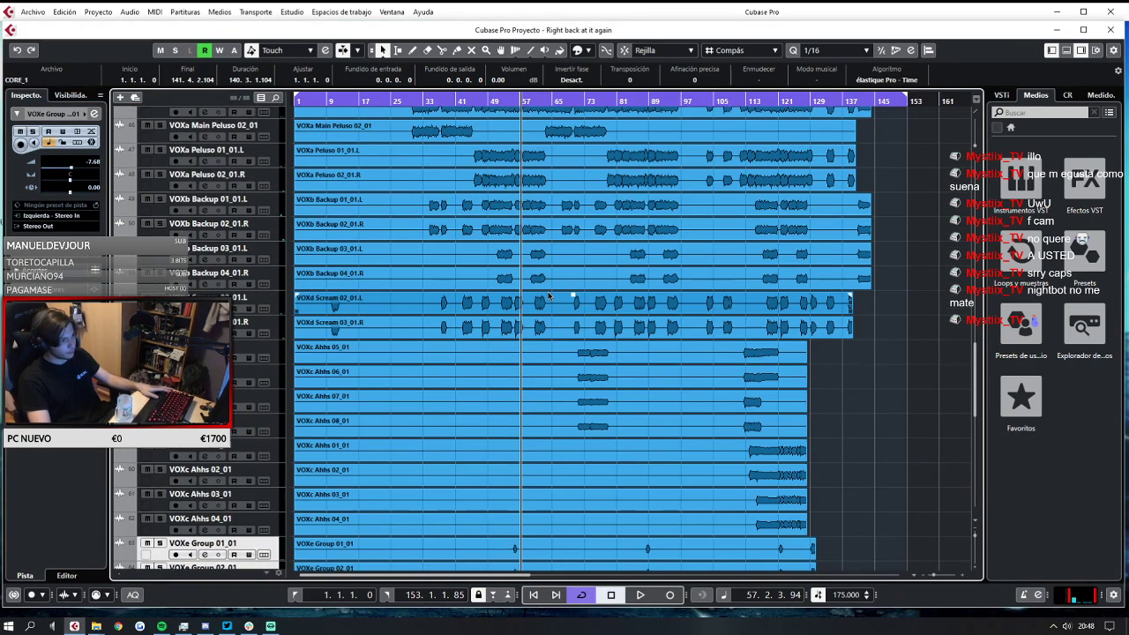
pyautogui.click(881, 100)
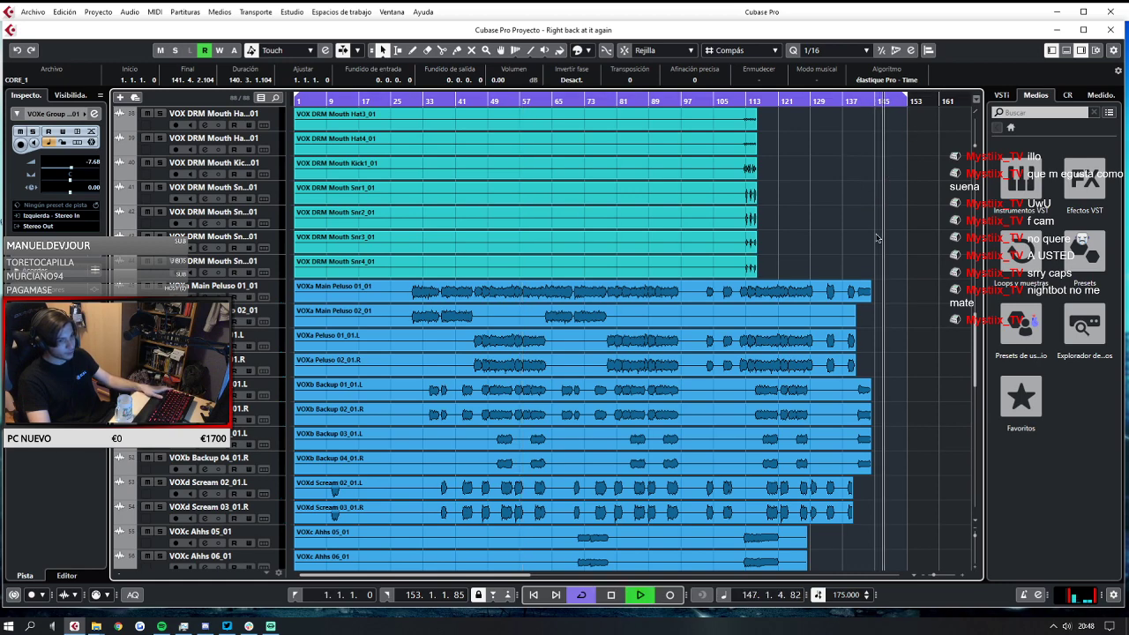
pyautogui.scroll(-9, 876, 241)
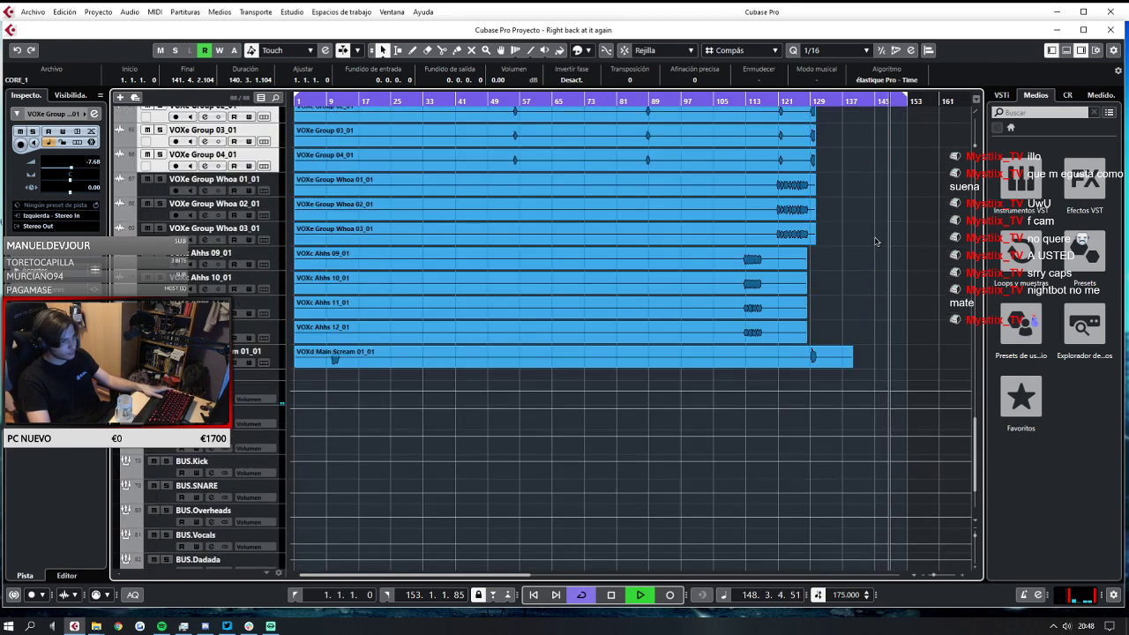
pyautogui.scroll(10, 875, 241)
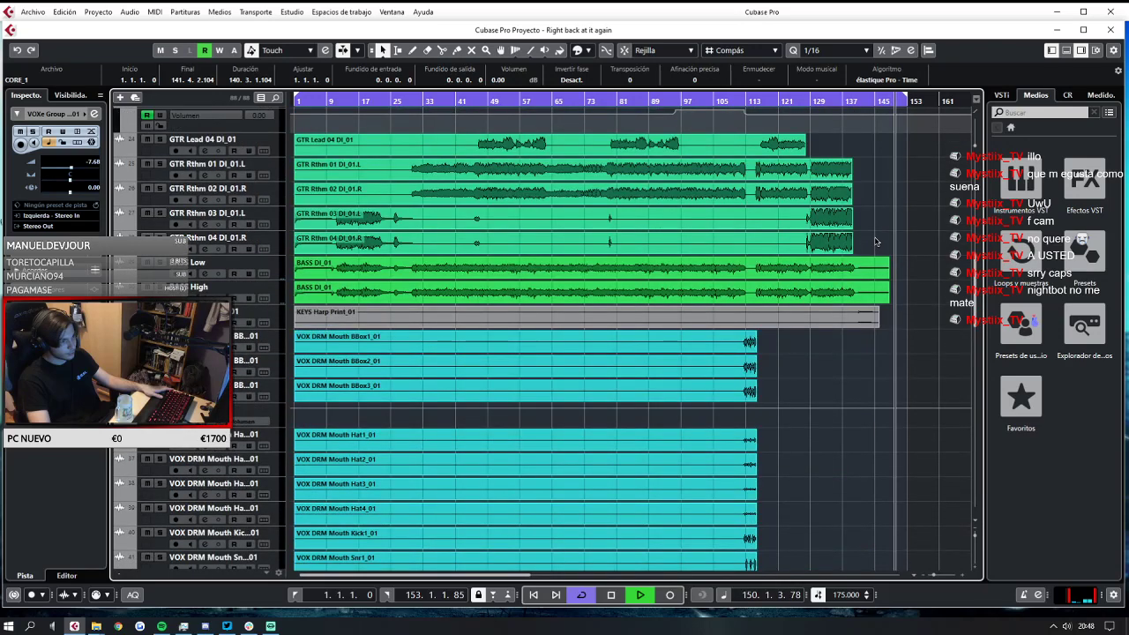
pyautogui.scroll(10, 876, 241)
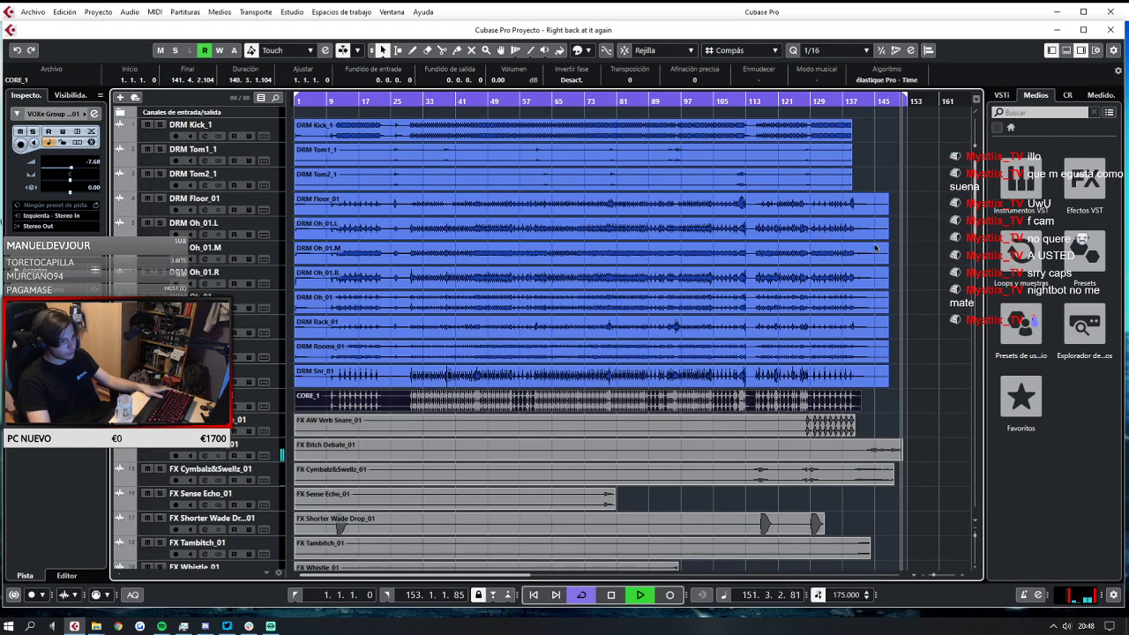
pyautogui.click(806, 102)
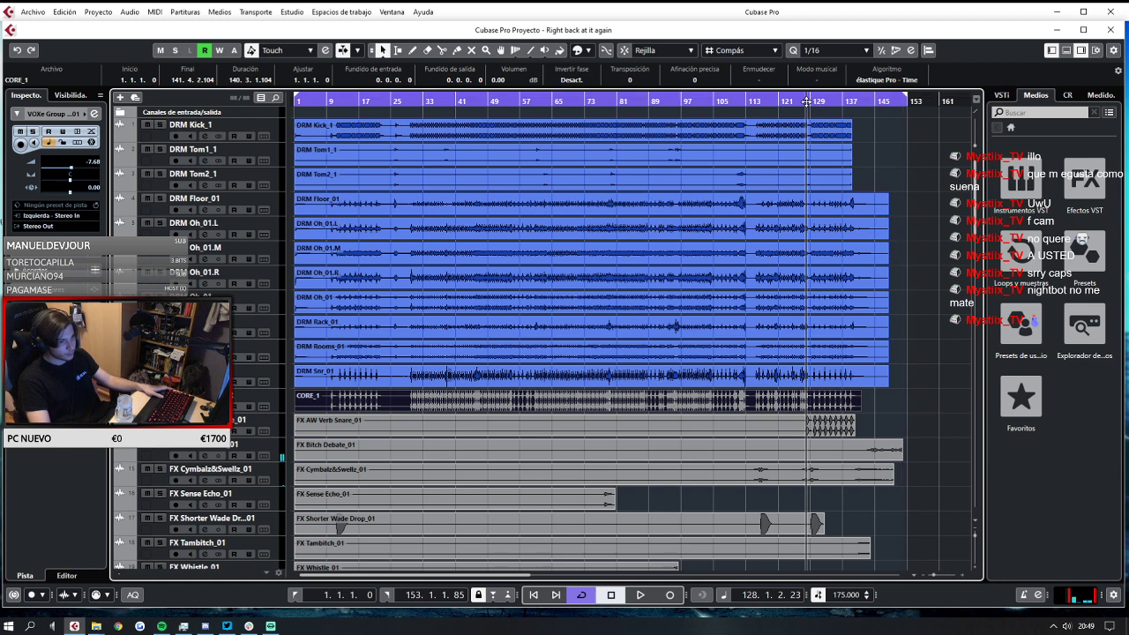
pyautogui.press('space')
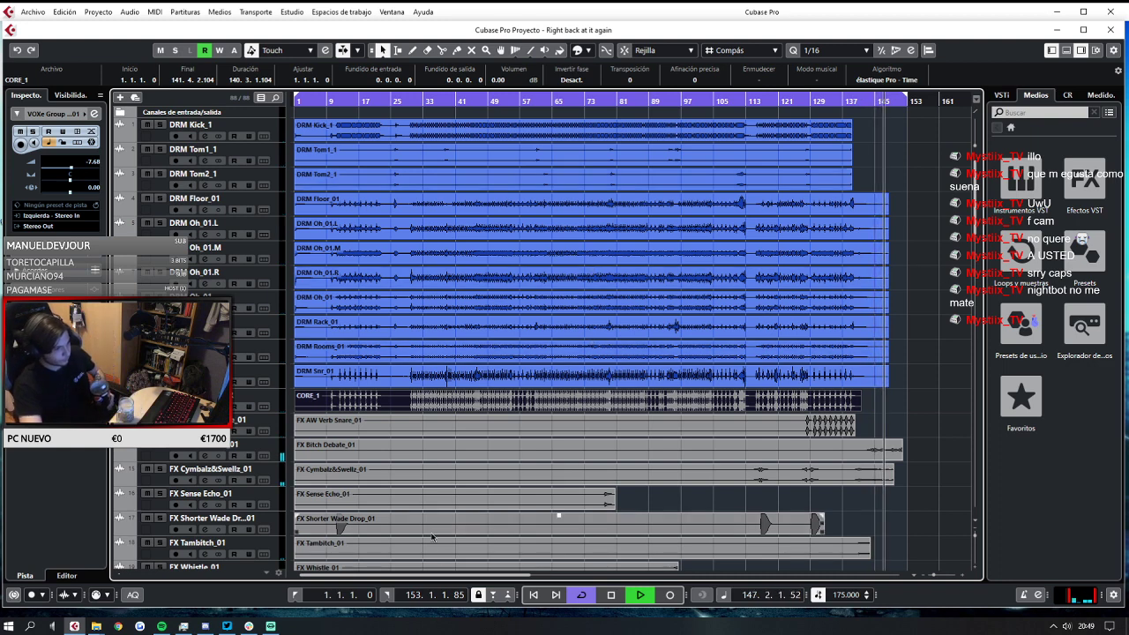
# Select the FX Bitch Debate_01 track and raise its fader to 6.02 dB in the MixConsole.
pyautogui.click(282, 12)
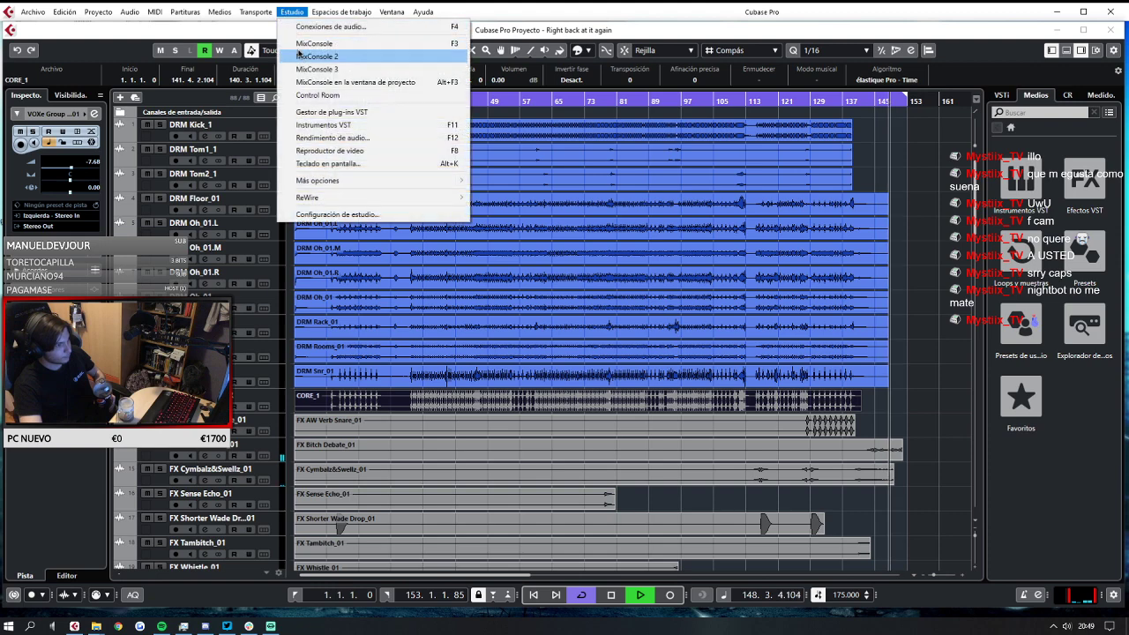
pyautogui.click(275, 451)
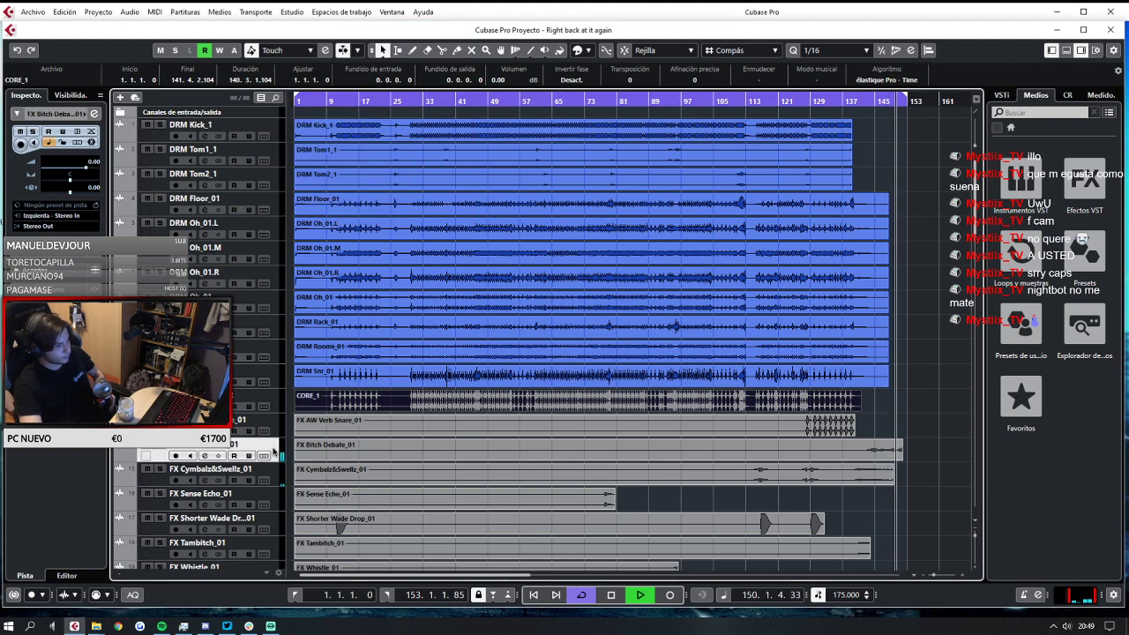
pyautogui.click(292, 11)
pyautogui.click(309, 28)
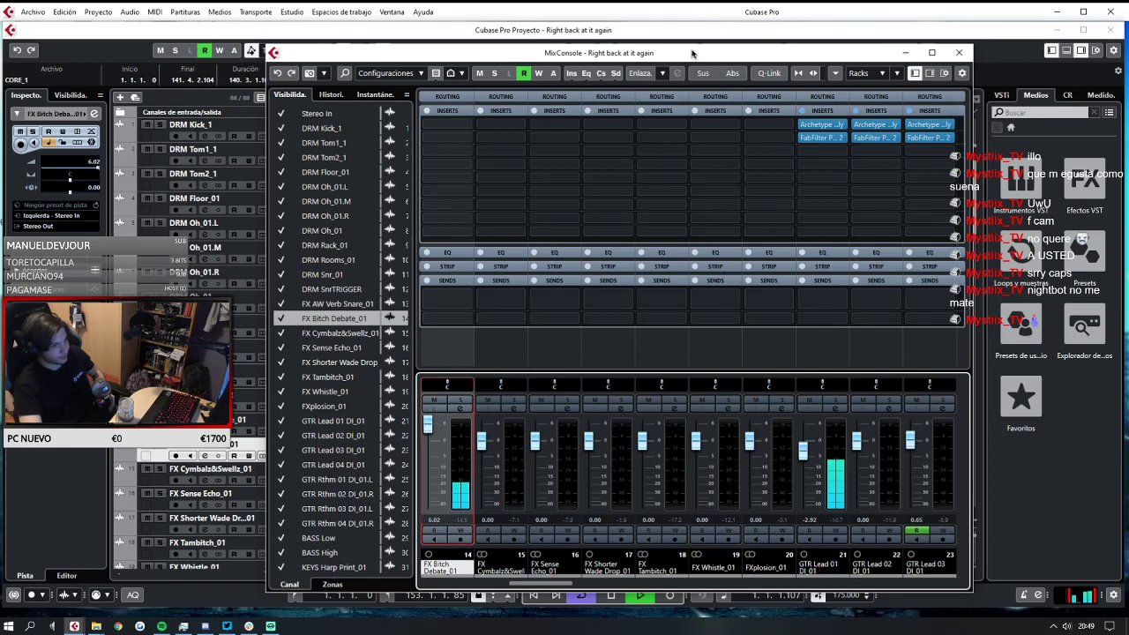
pyautogui.moveTo(692, 54); pyautogui.dragTo(456, 75)
pyautogui.click(856, 100)
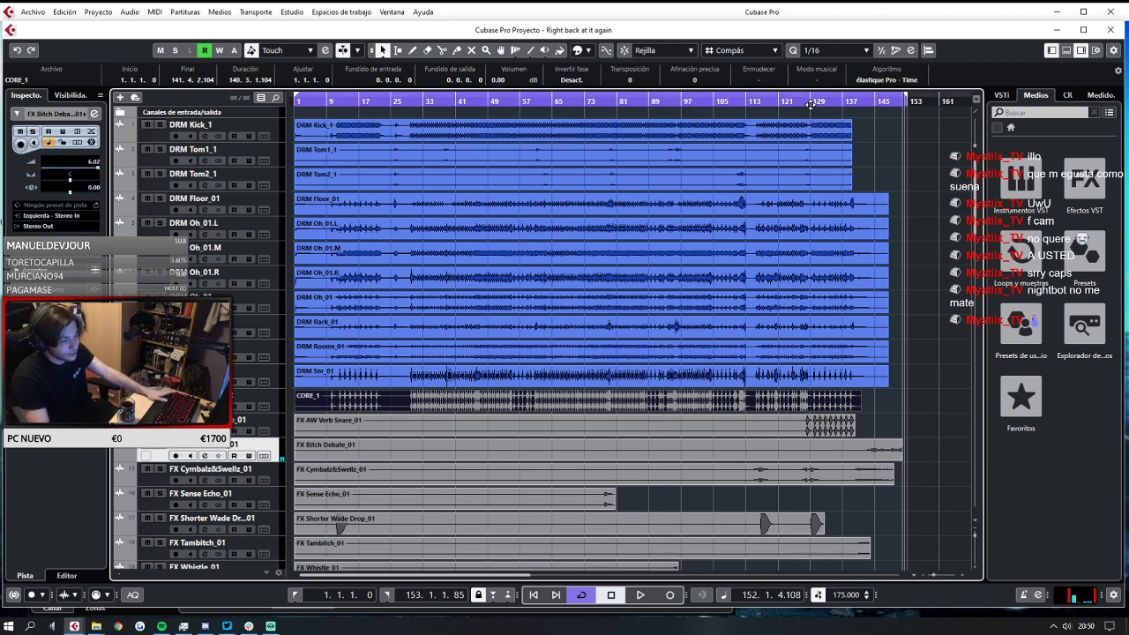
# Play the ending from about bar 128, briefly solo the DRM Floor_01 track and stop playback.
pyautogui.click(808, 100)
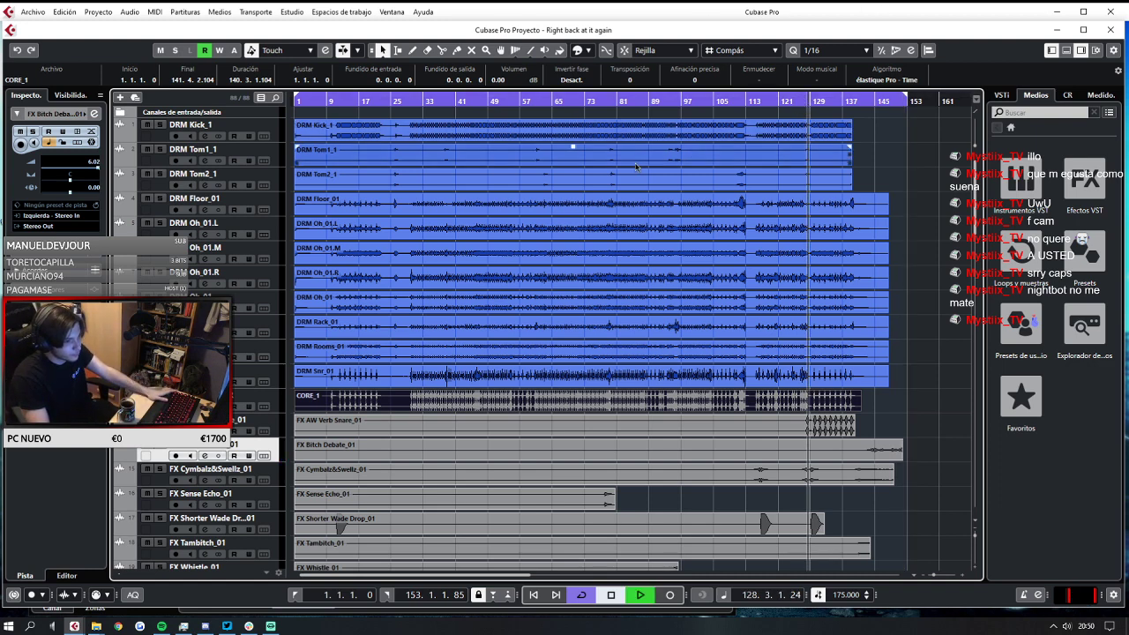
pyautogui.press('space')
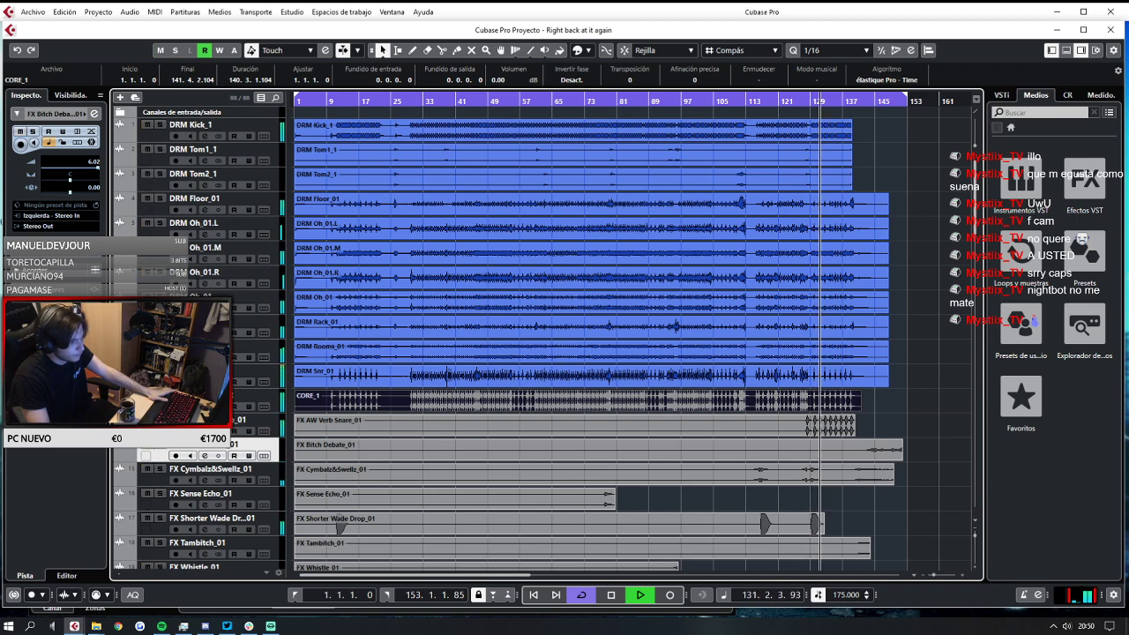
pyautogui.keyDown('ctrl'); pyautogui.scroll(2, 779, 240); pyautogui.keyUp('ctrl')
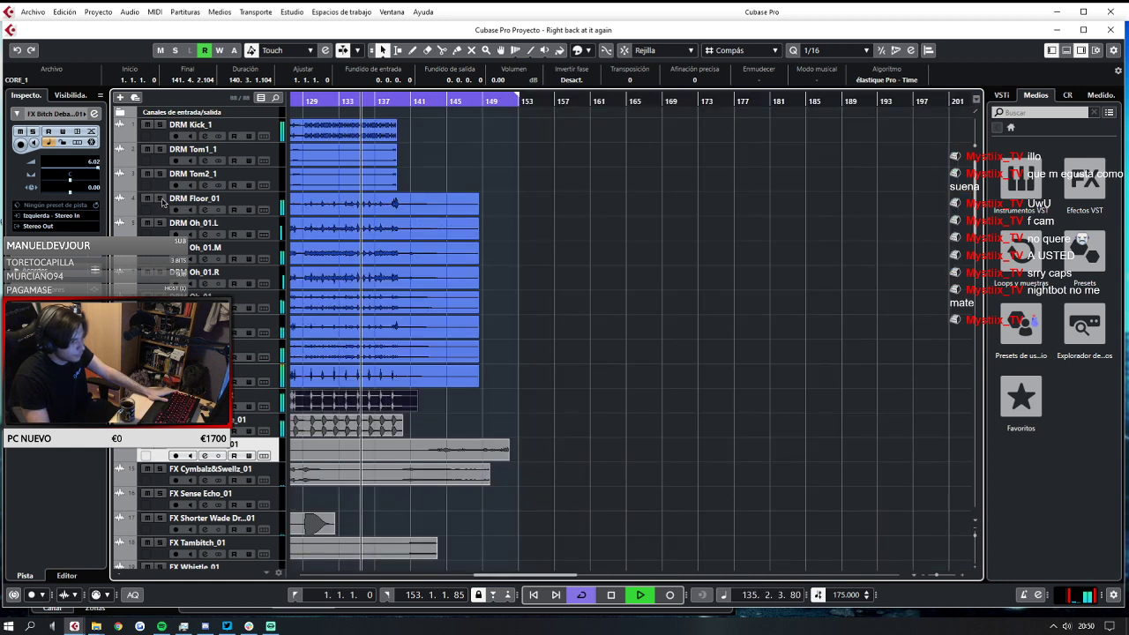
pyautogui.click(161, 199)
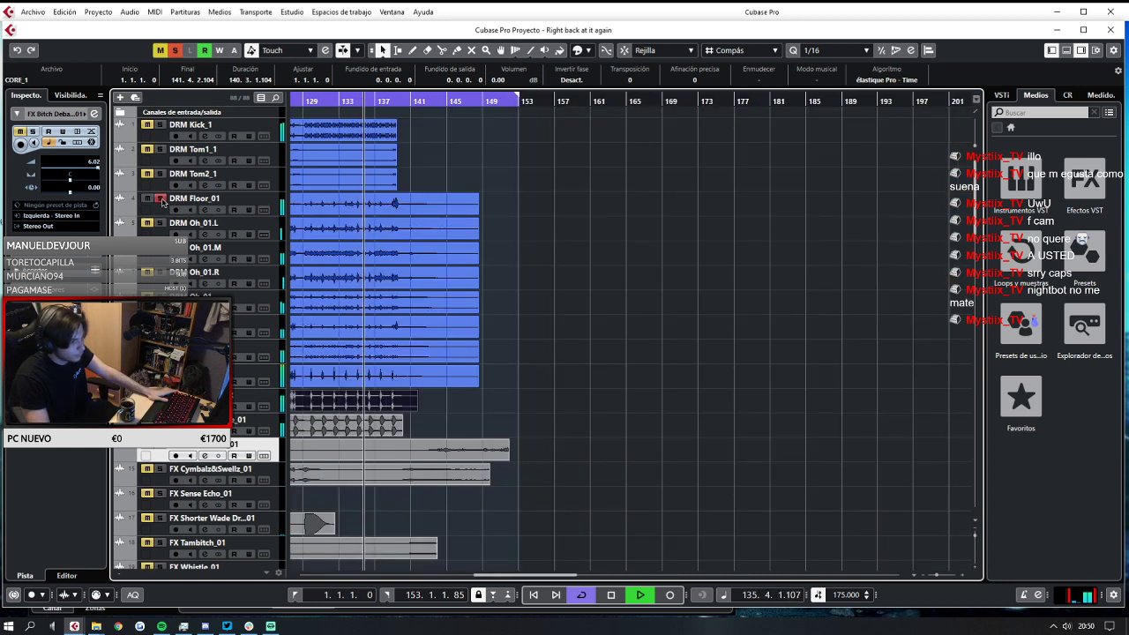
pyautogui.click(162, 199)
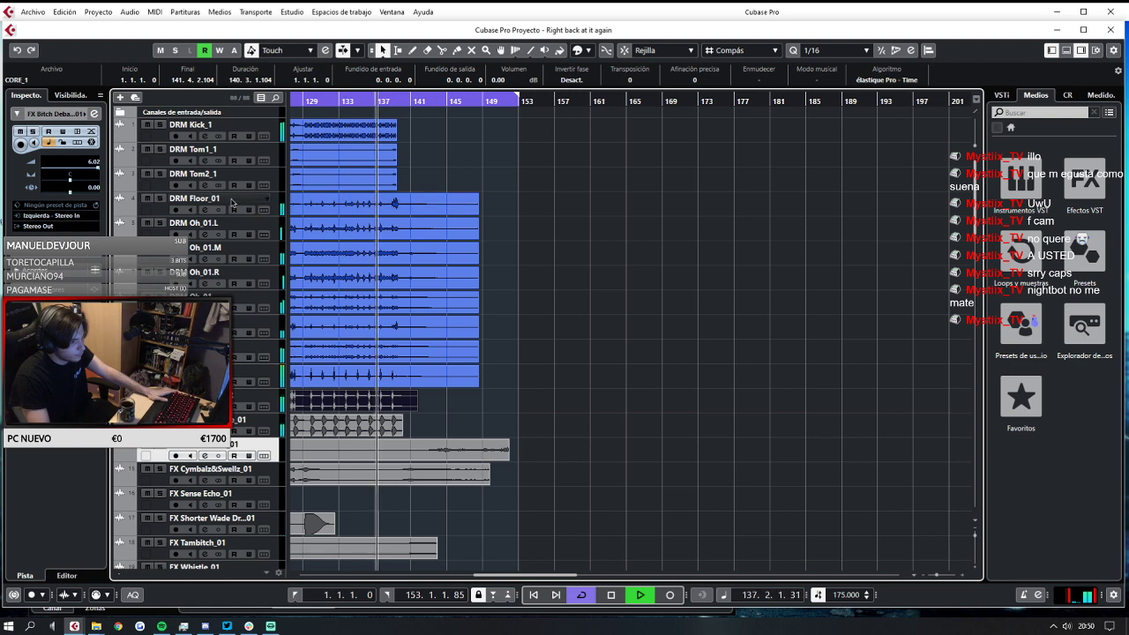
pyautogui.press('space')
# Trim the DRM Floor_01 event's end to about bar 147, split it and delete the section between about bars 133 and 138.
pyautogui.moveTo(479, 217)
pyautogui.mouseDown()
pyautogui.moveTo(379, 226)
pyautogui.moveTo(465, 226)
pyautogui.mouseUp()
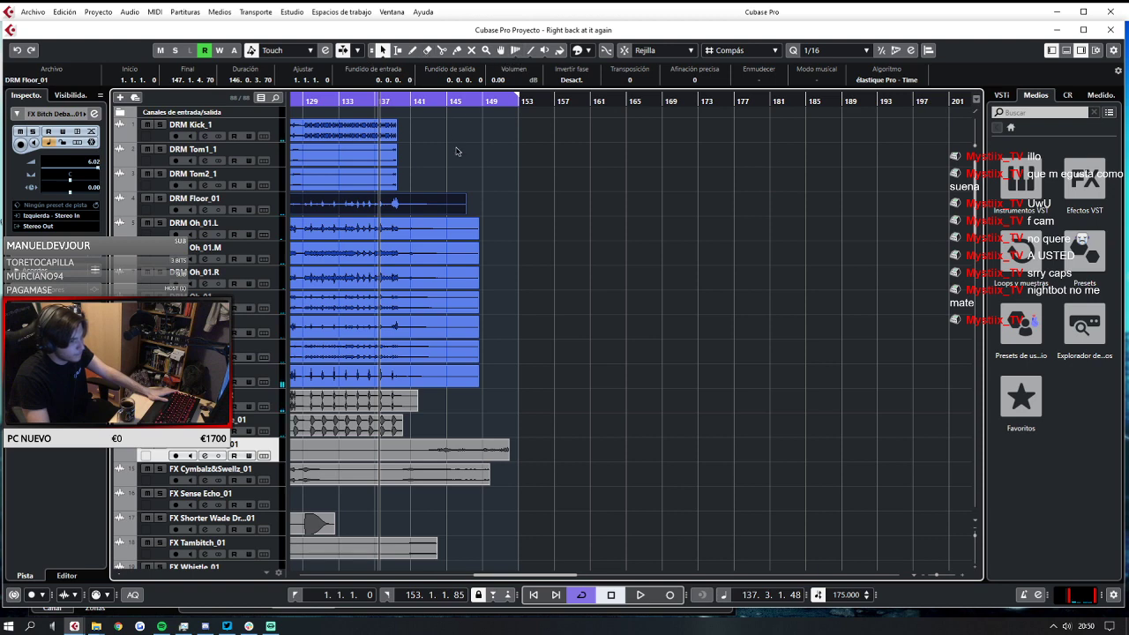
pyautogui.click(442, 50)
pyautogui.click(382, 204)
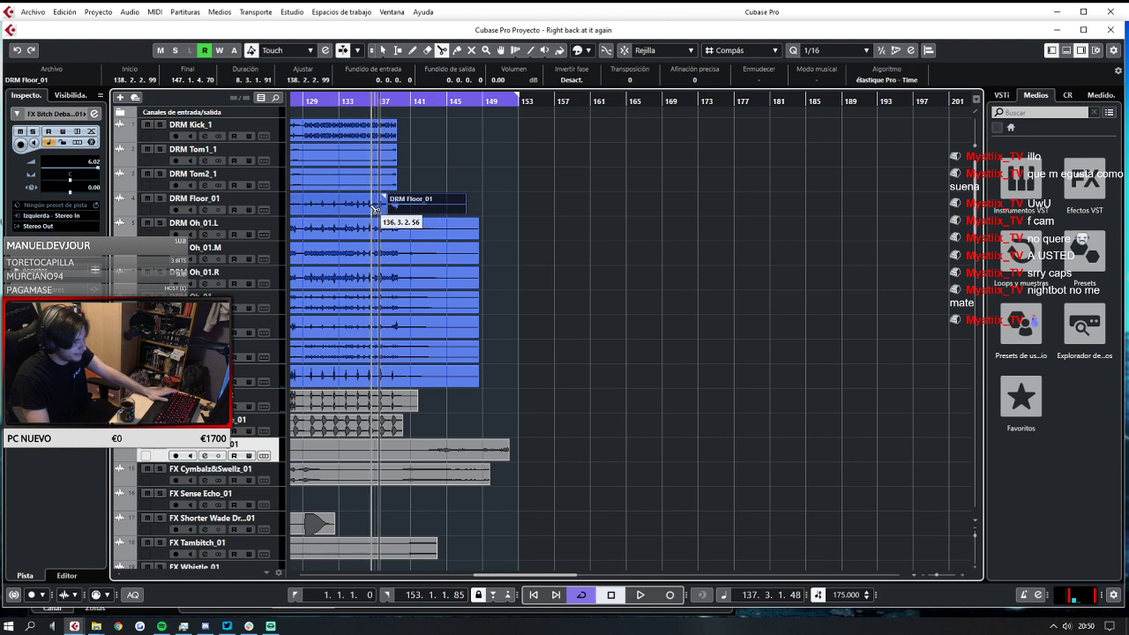
pyautogui.click(382, 51)
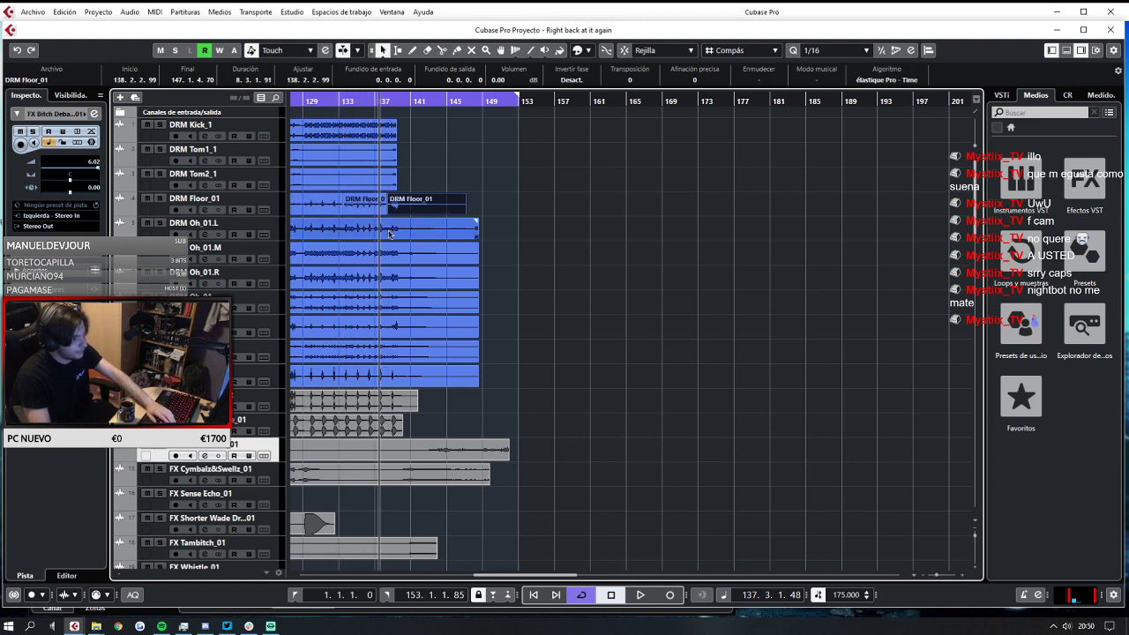
pyautogui.click(367, 203)
pyautogui.press('Delete')
# Play the last bars with the edited floor tom while checking all tracks, stop and place the cursor at about bar 157.
pyautogui.press('space')
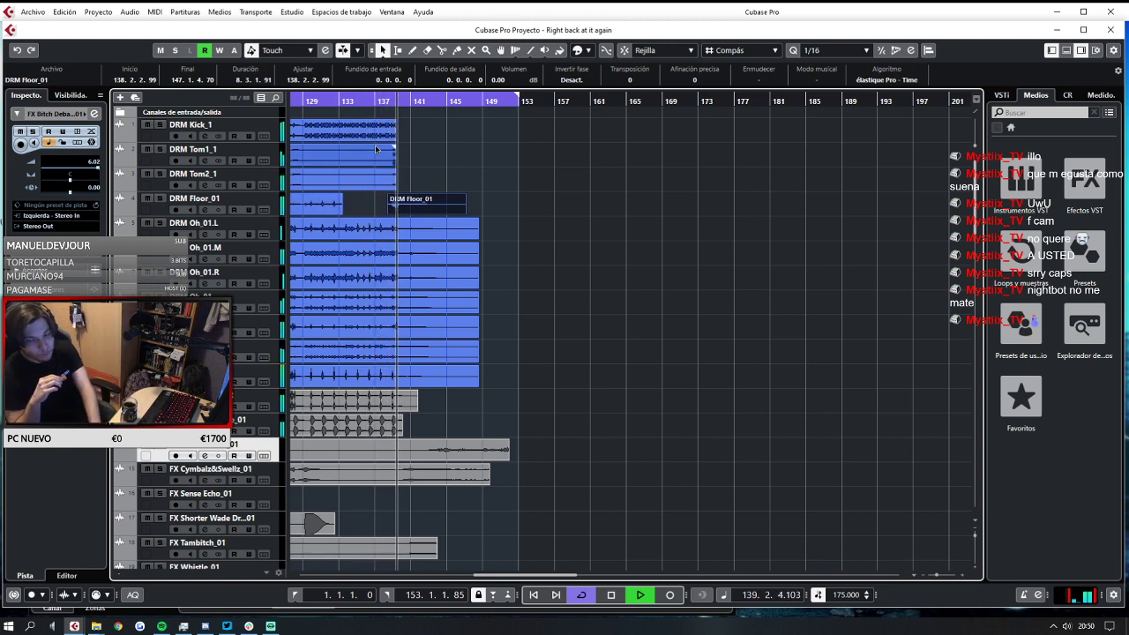
pyautogui.scroll(-10, 512, 281)
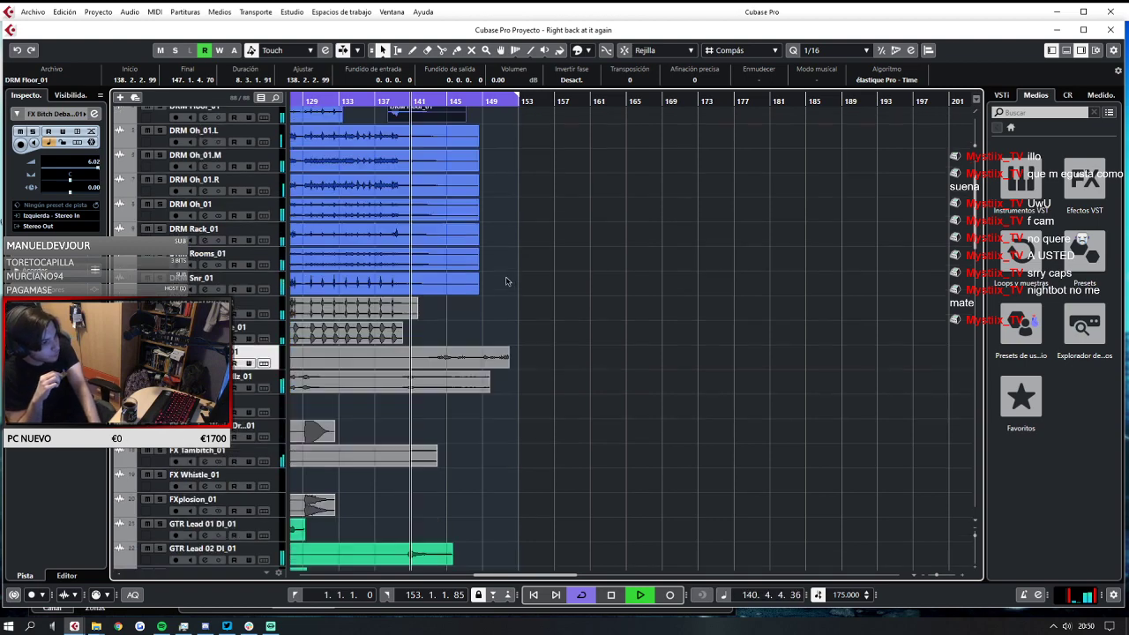
pyautogui.scroll(2, 446, 302)
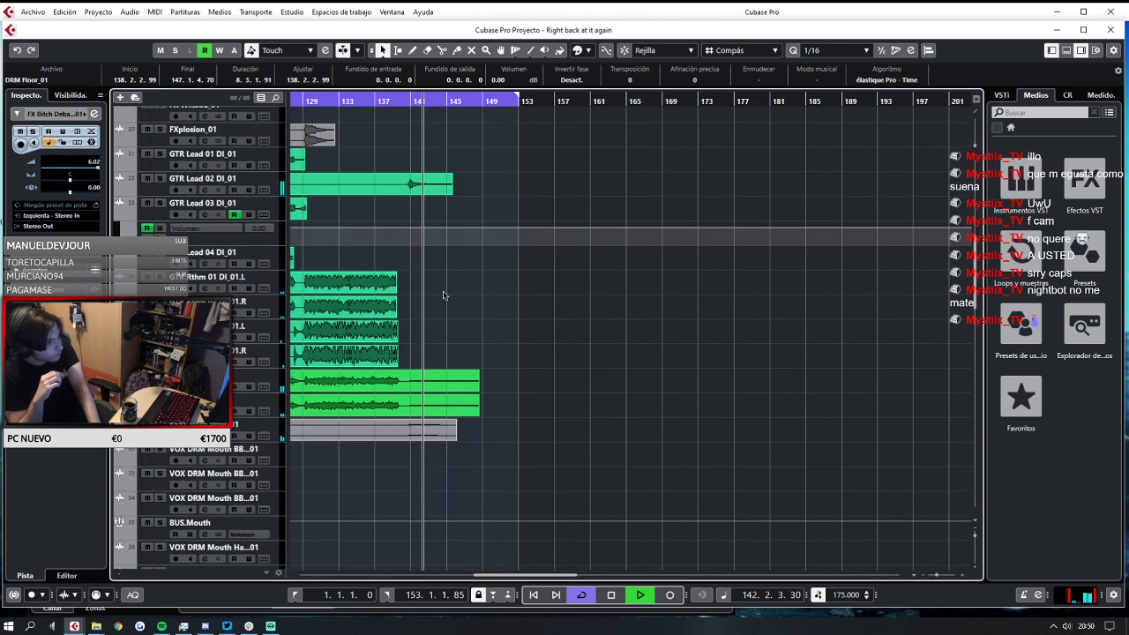
pyautogui.scroll(-7, 441, 289)
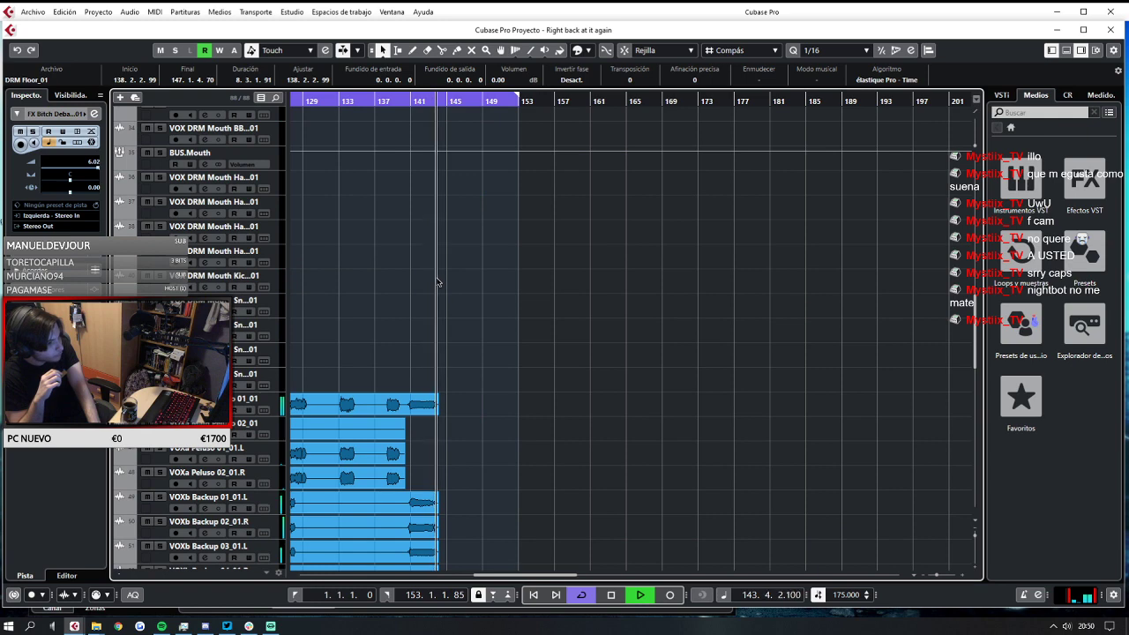
pyautogui.scroll(-9, 438, 283)
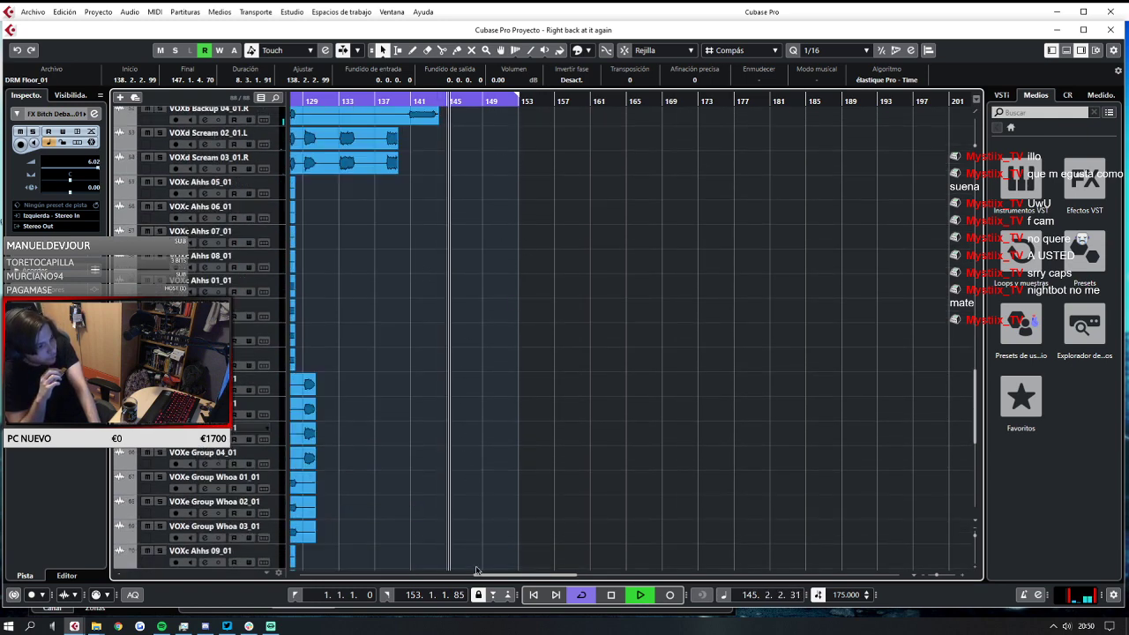
pyautogui.scroll(-7, 518, 526)
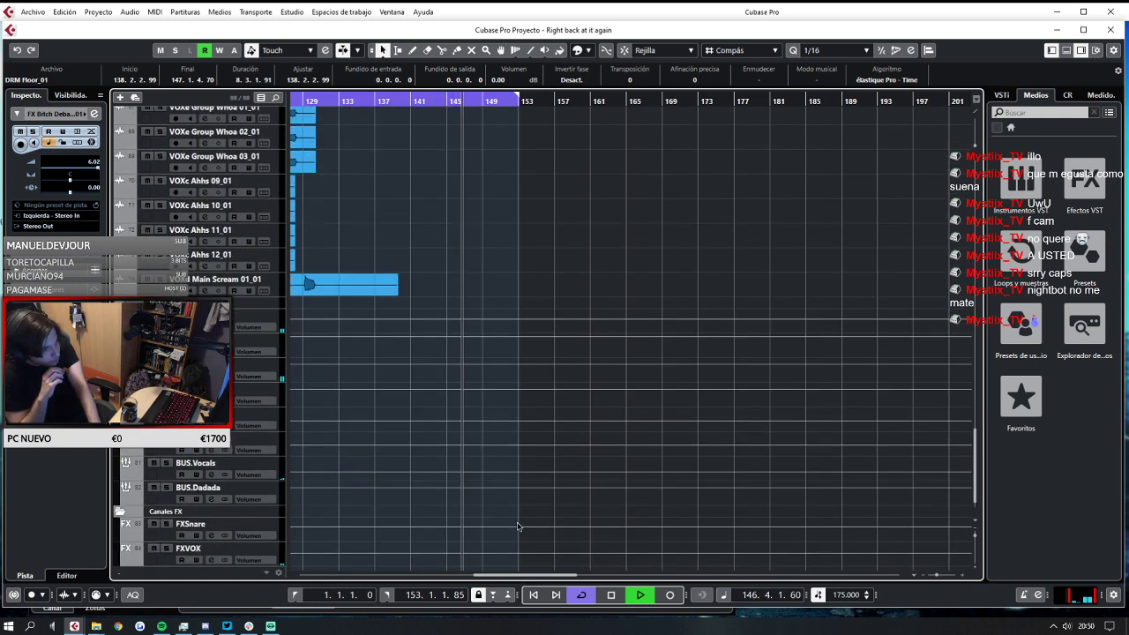
pyautogui.scroll(11, 512, 494)
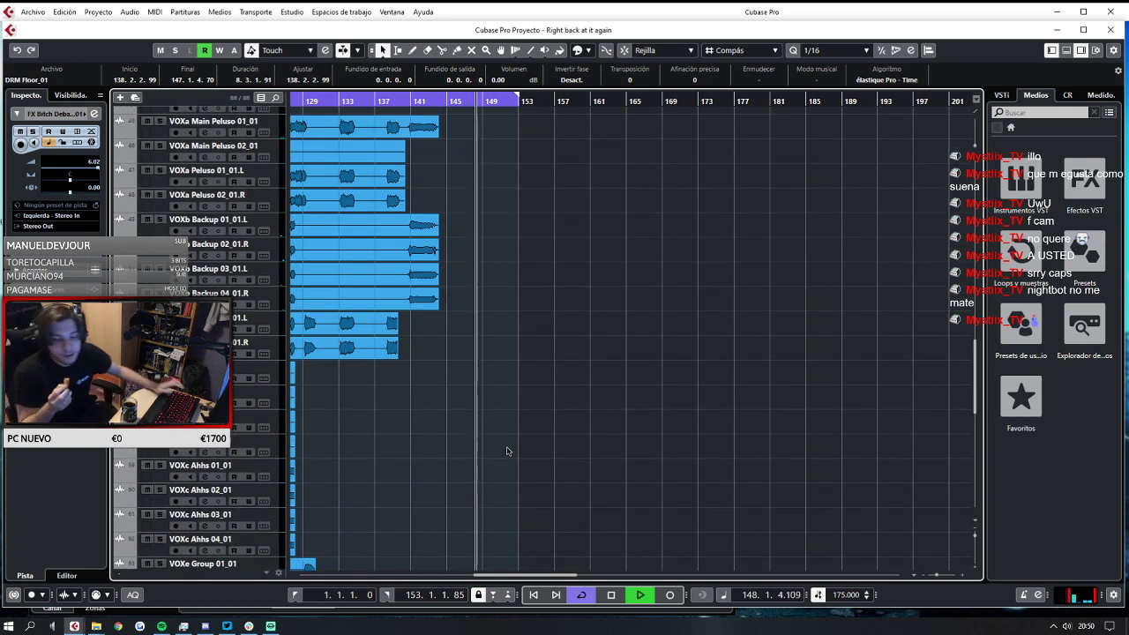
pyautogui.press('space')
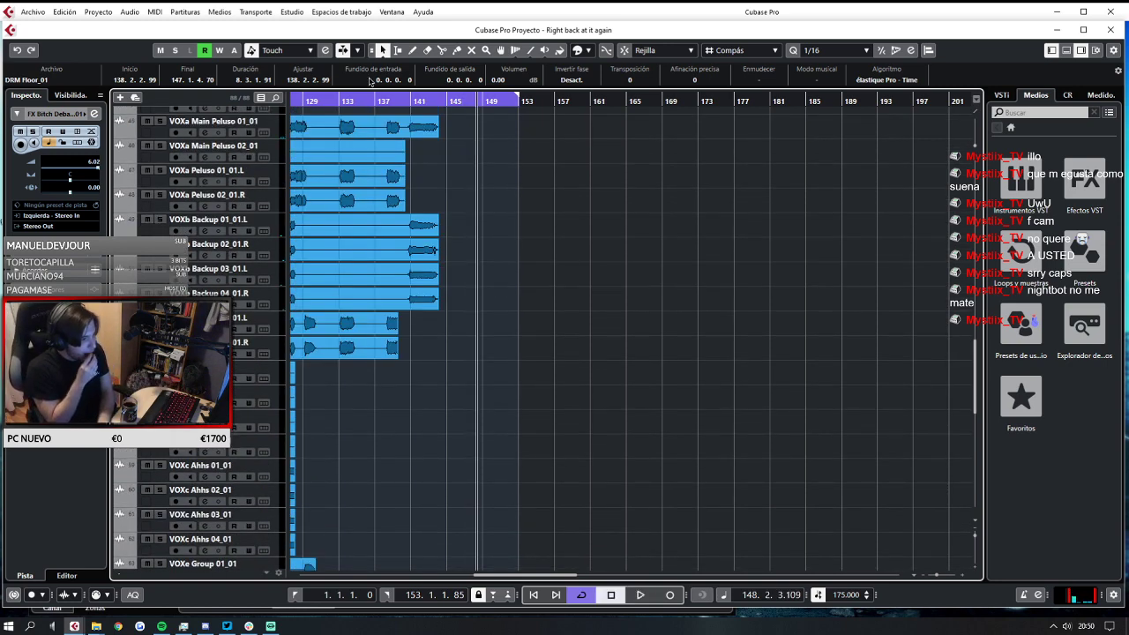
pyautogui.click(402, 101)
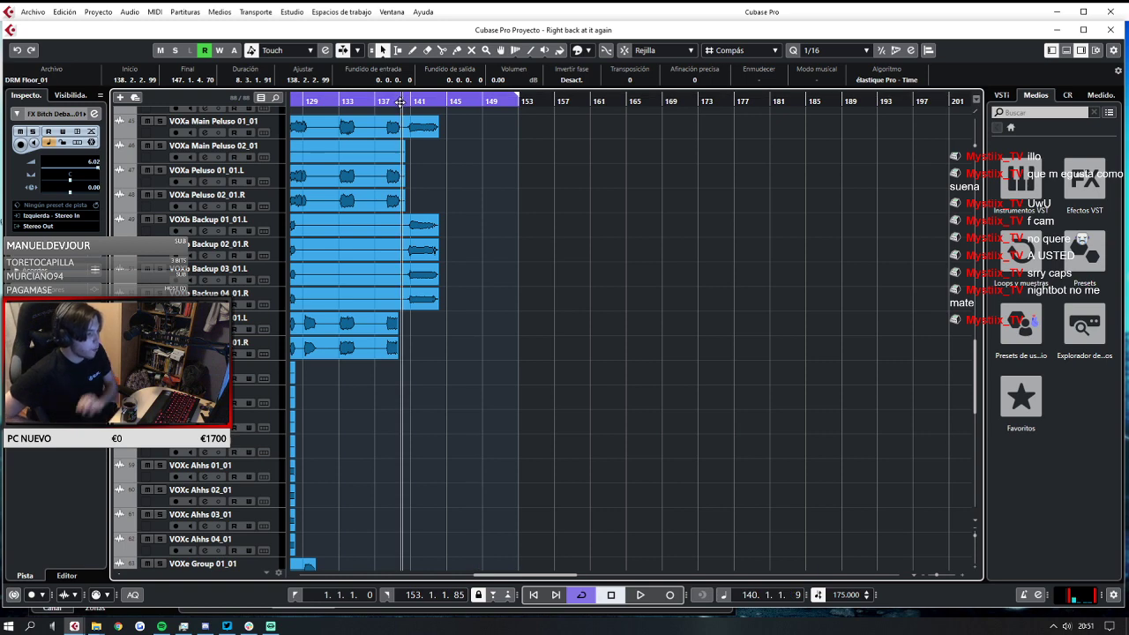
pyautogui.click(561, 100)
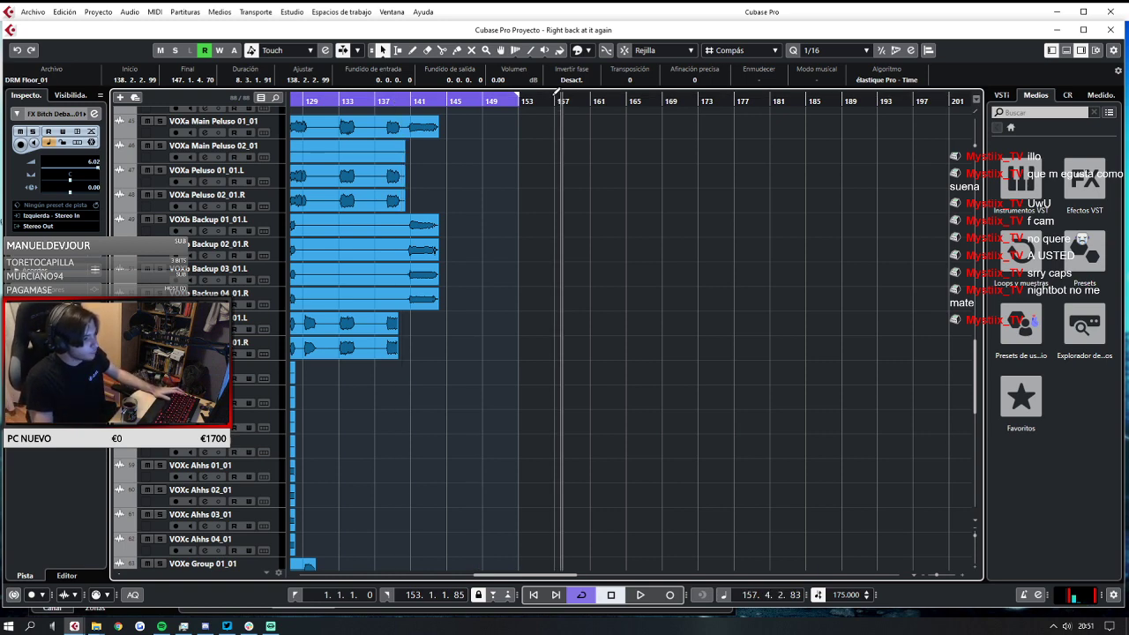
# Set the cycle range to about bars 140 to 144 and start looped playback from its beginning.
pyautogui.moveTo(526, 88); pyautogui.dragTo(401, 80)
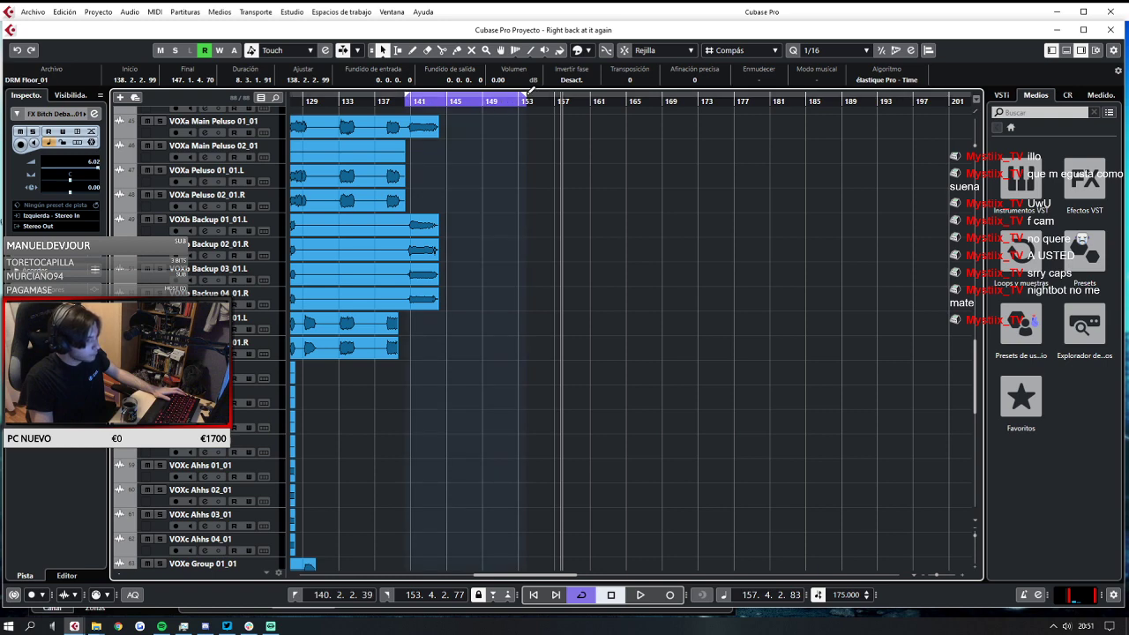
pyautogui.moveTo(525, 97); pyautogui.dragTo(446, 117)
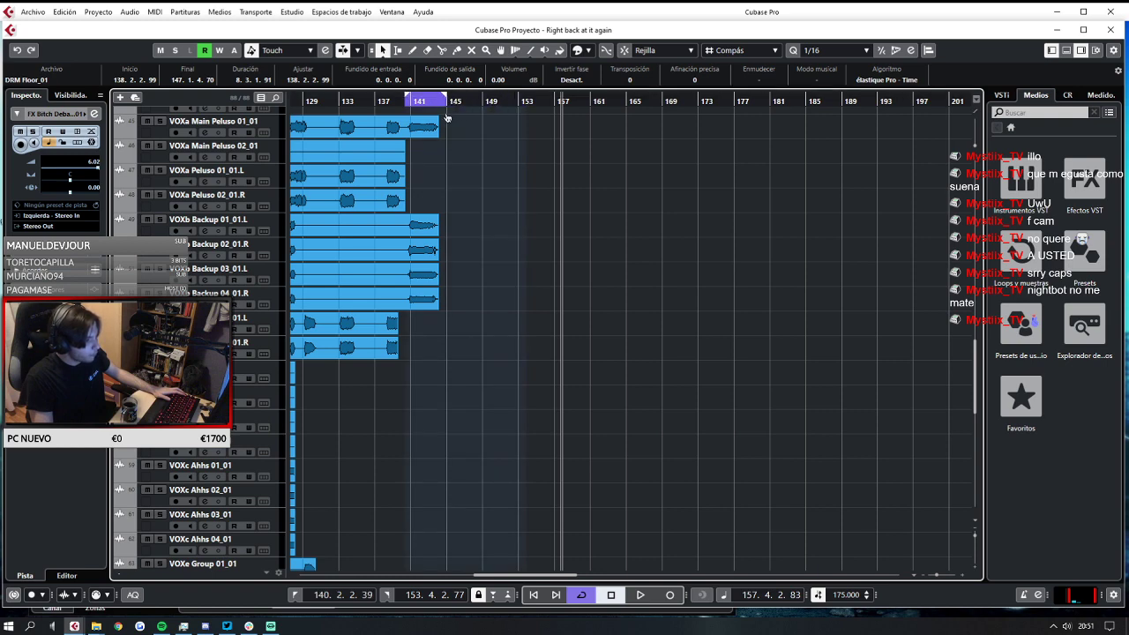
pyautogui.click(403, 101)
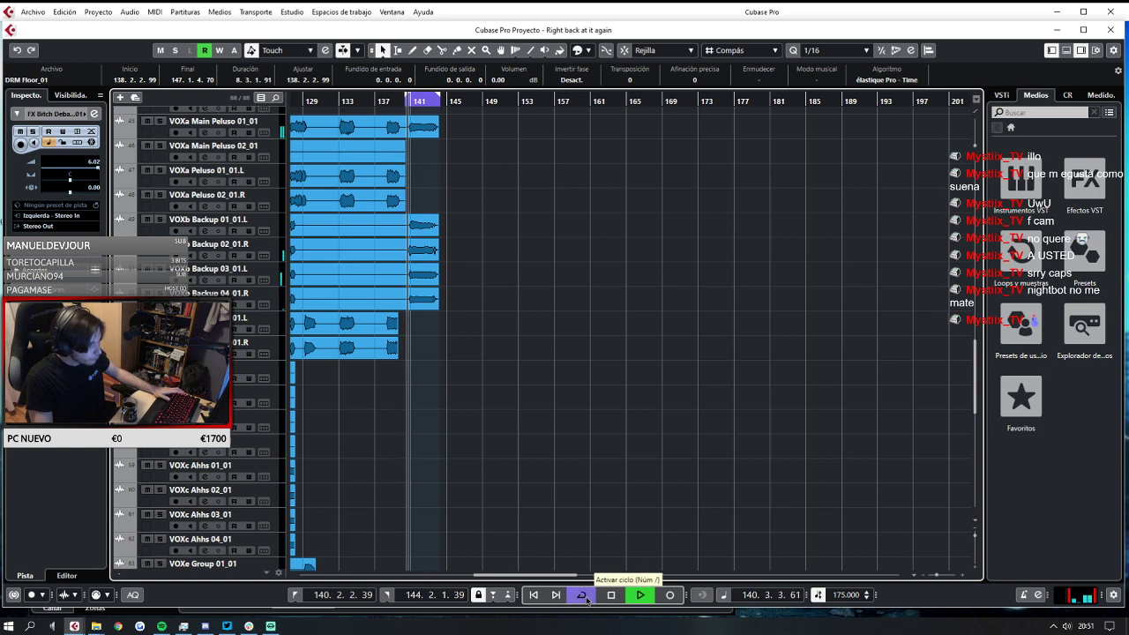
# Listen to the looped ending, toggle solo on the VOXb Backup tracks while checking the other tracks, and stop playback.
pyautogui.scroll(2, 389, 318)
pyautogui.click(160, 220)
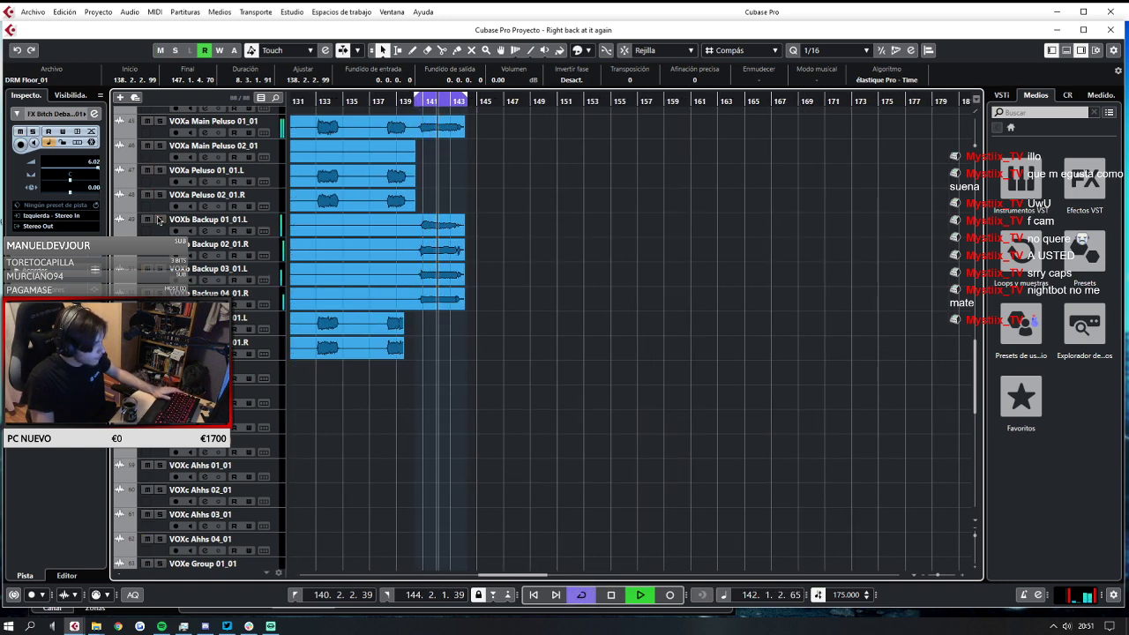
pyautogui.click(161, 269)
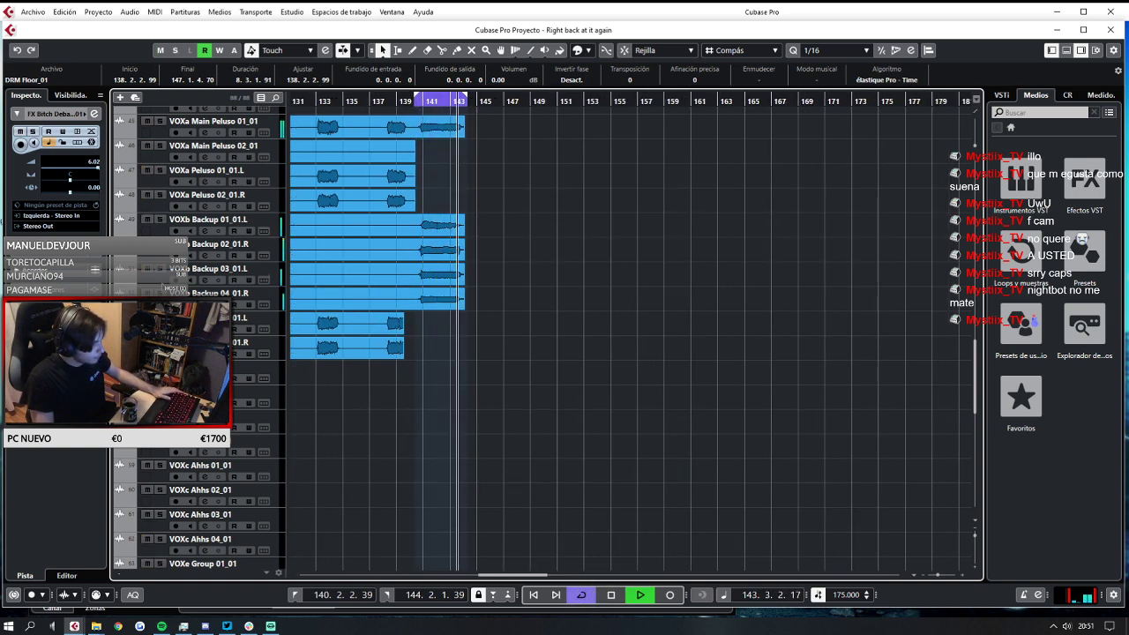
pyautogui.click(161, 293)
pyautogui.click(161, 292)
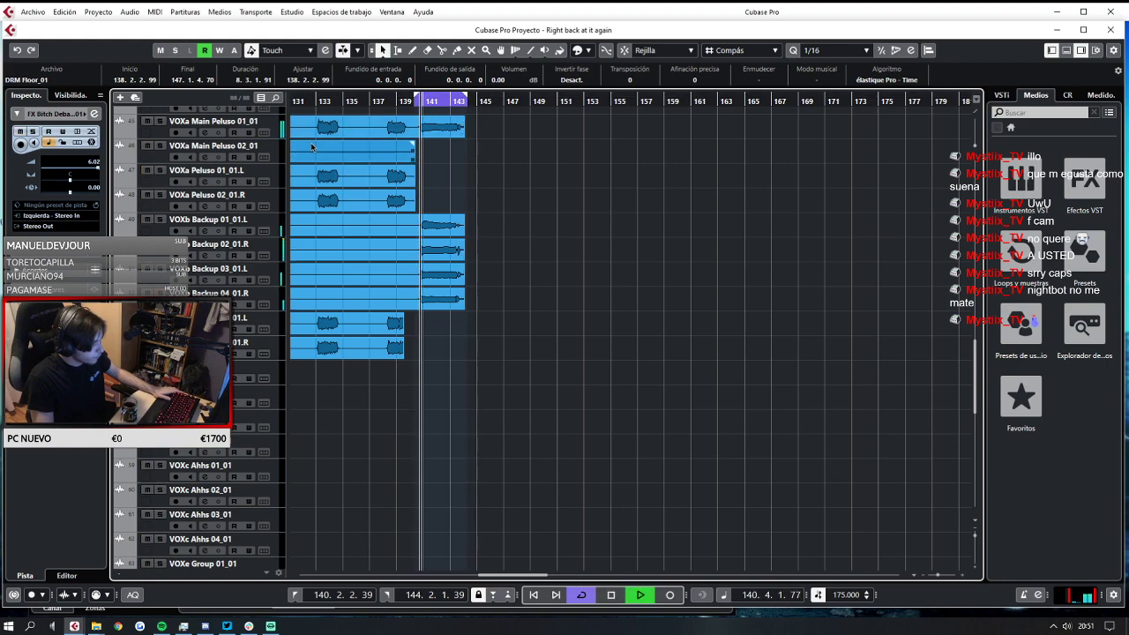
pyautogui.scroll(2, 164, 209)
pyautogui.scroll(3, 164, 209)
pyautogui.scroll(3, 164, 209)
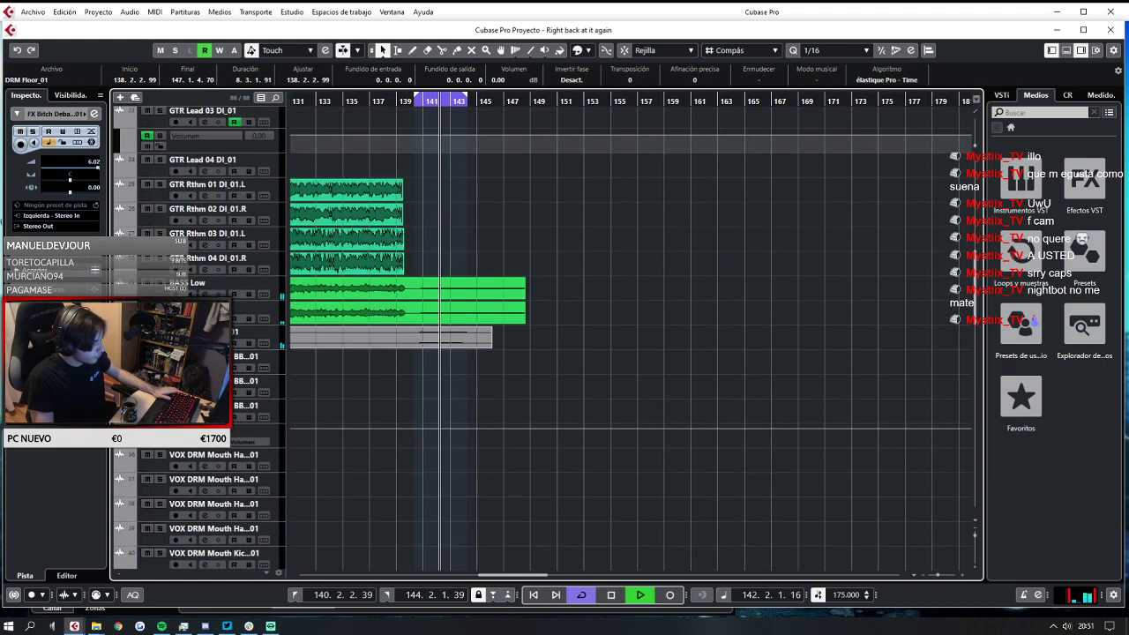
pyautogui.scroll(-7, 164, 209)
pyautogui.scroll(7, 164, 209)
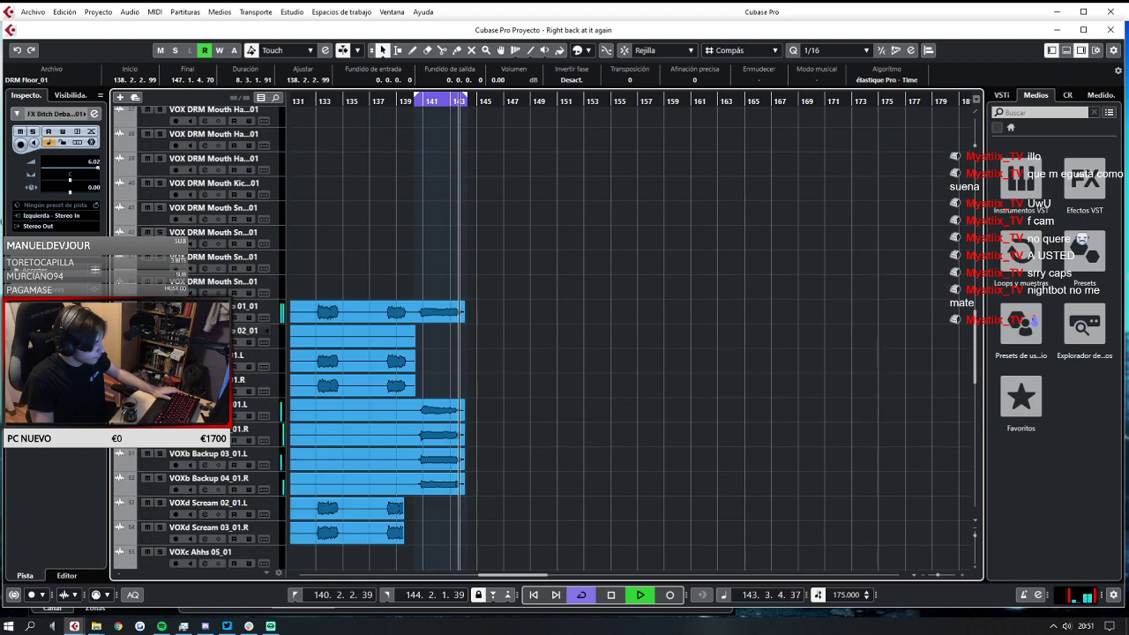
pyautogui.press('space')
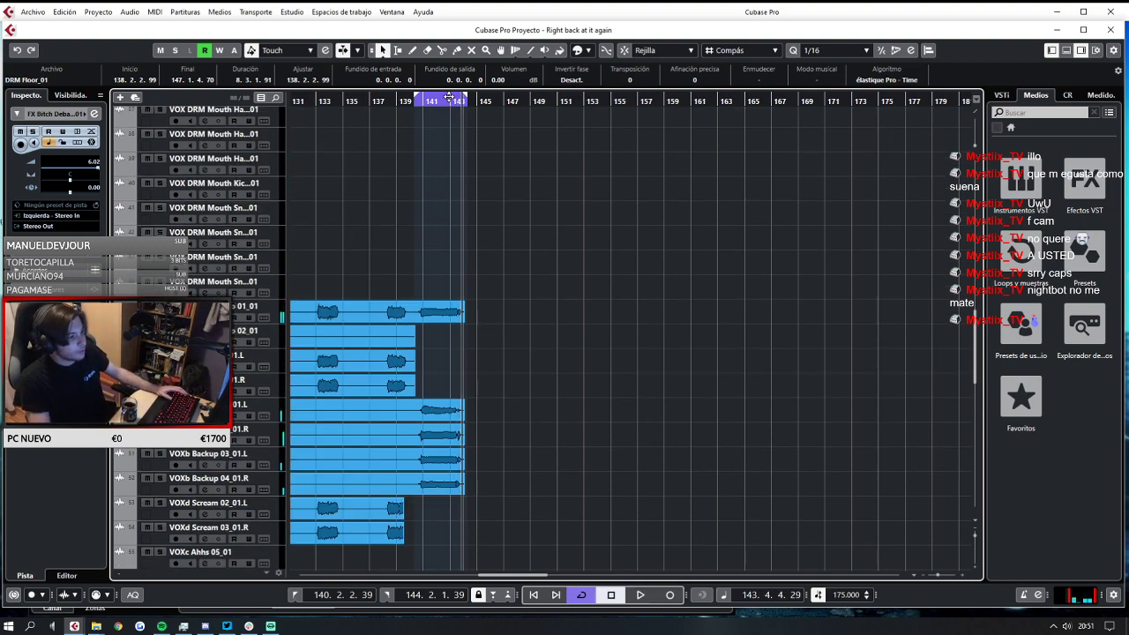
# Set the cycle range from bar 1 to about bar 152 and place the playback cursor at about bar 8.
pyautogui.scroll(-6, 494, 196)
pyautogui.scroll(10, 498, 208)
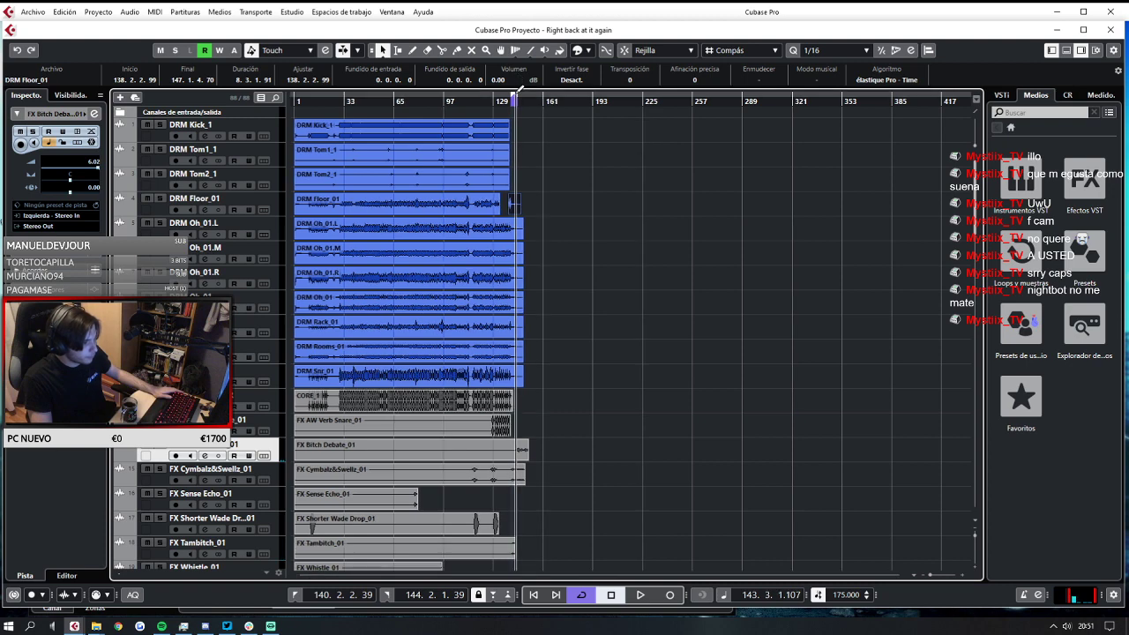
pyautogui.click(524, 91)
pyautogui.moveTo(484, 89); pyautogui.dragTo(575, 111)
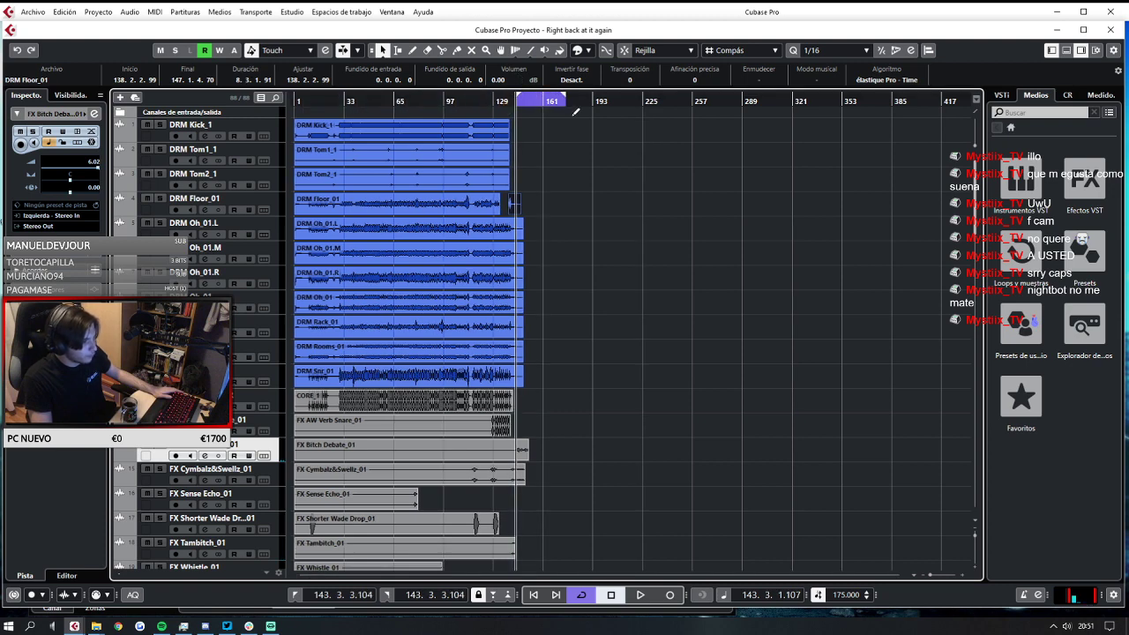
pyautogui.moveTo(498, 105); pyautogui.dragTo(305, 107)
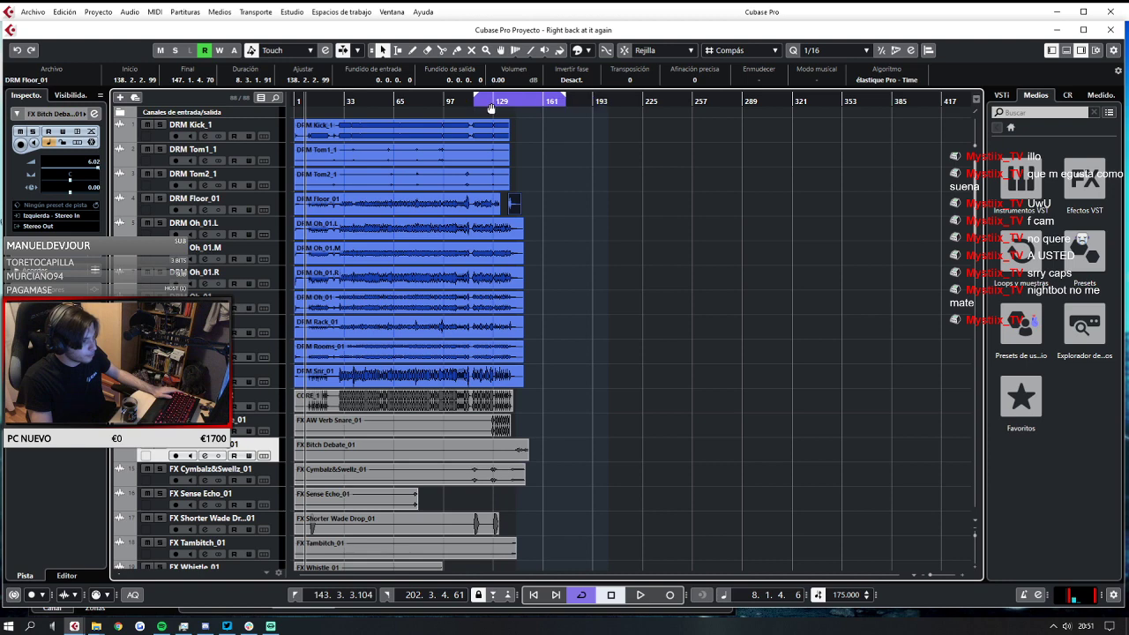
pyautogui.moveTo(490, 106); pyautogui.dragTo(311, 105)
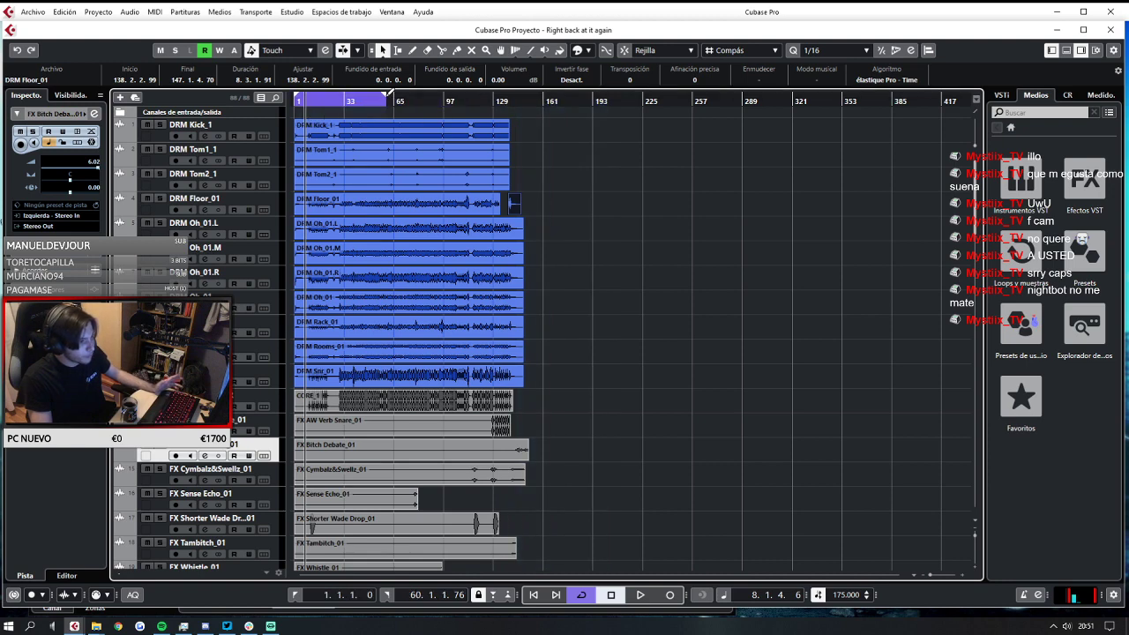
pyautogui.moveTo(385, 96); pyautogui.dragTo(529, 141)
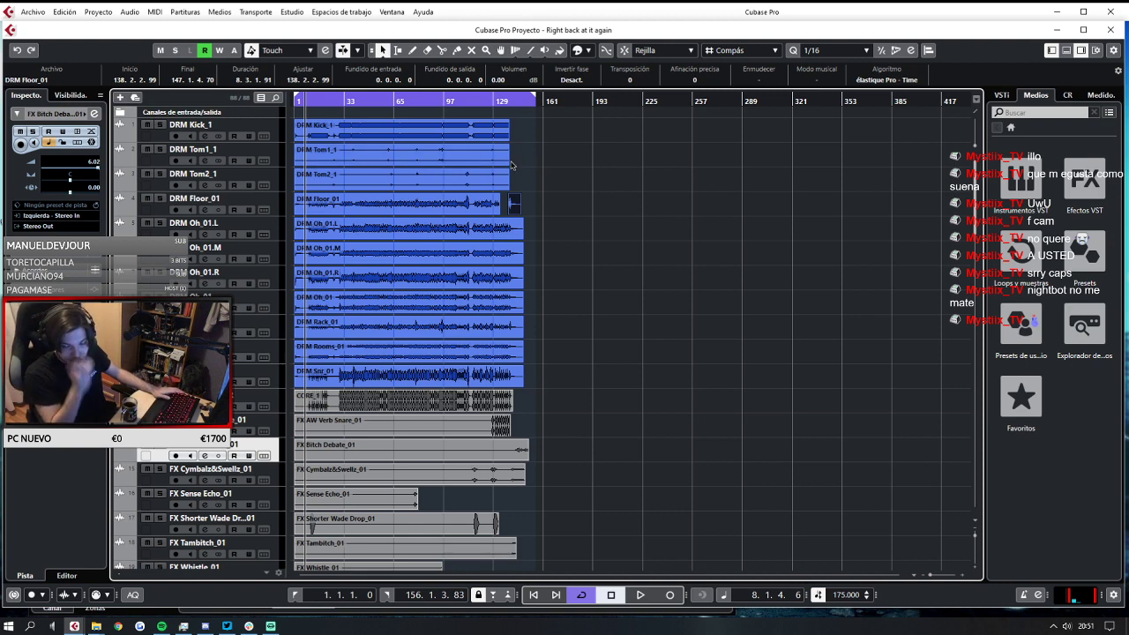
pyautogui.scroll(4, 523, 140)
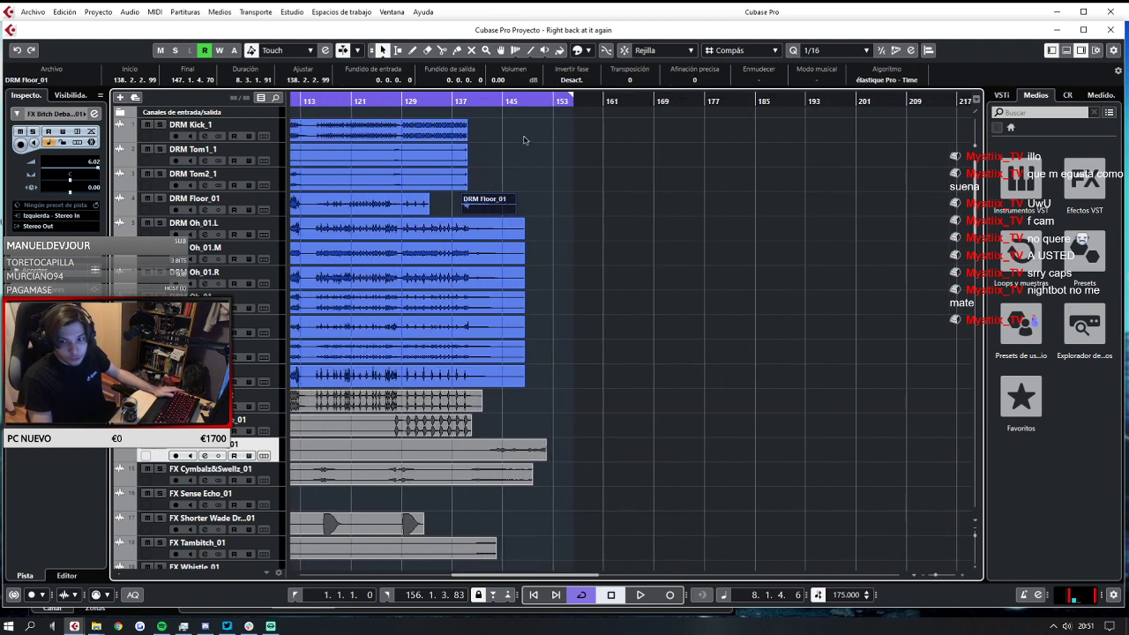
pyautogui.moveTo(571, 98); pyautogui.dragTo(557, 106)
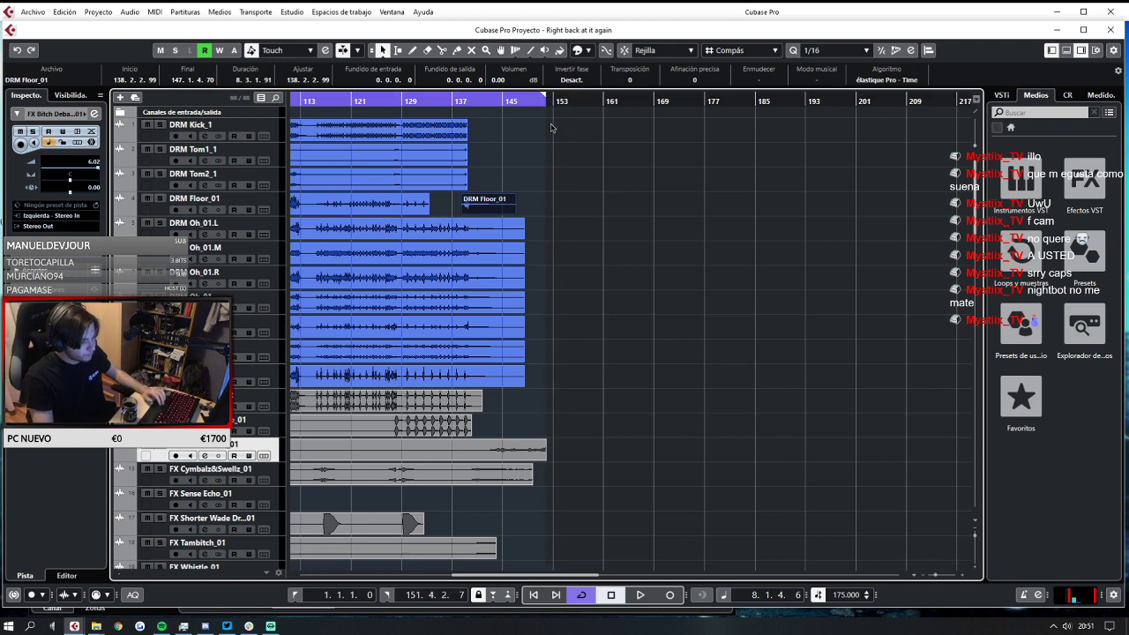
# Play the song from about bar 8 while checking all tracks down to the FX channels, and stop at about bar 37.
pyautogui.press('space')
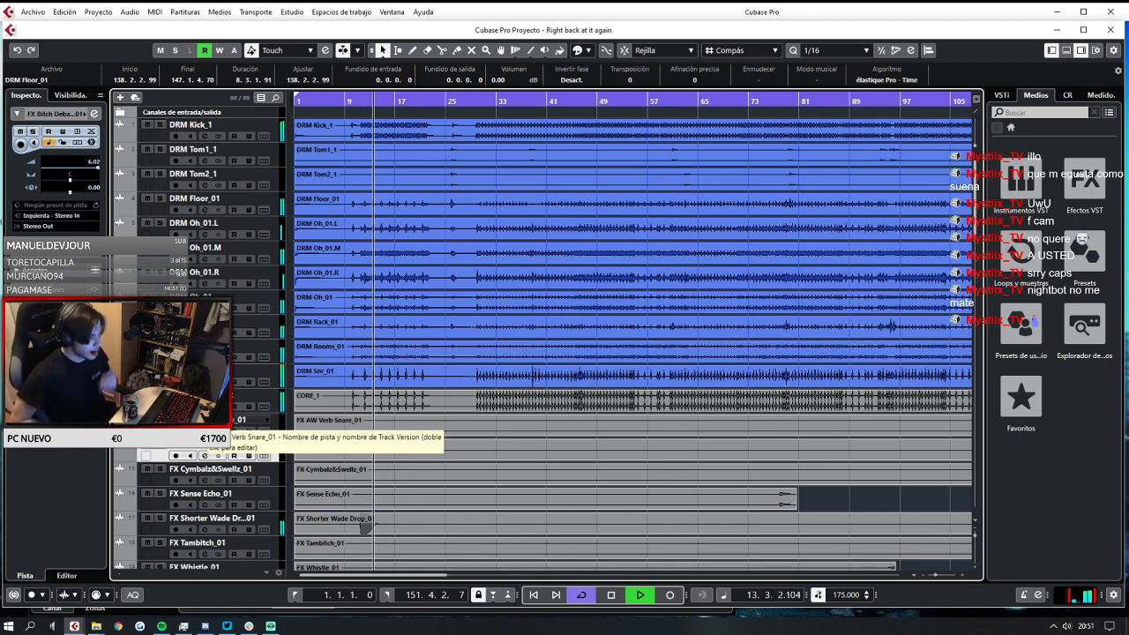
pyautogui.scroll(-15, 235, 414)
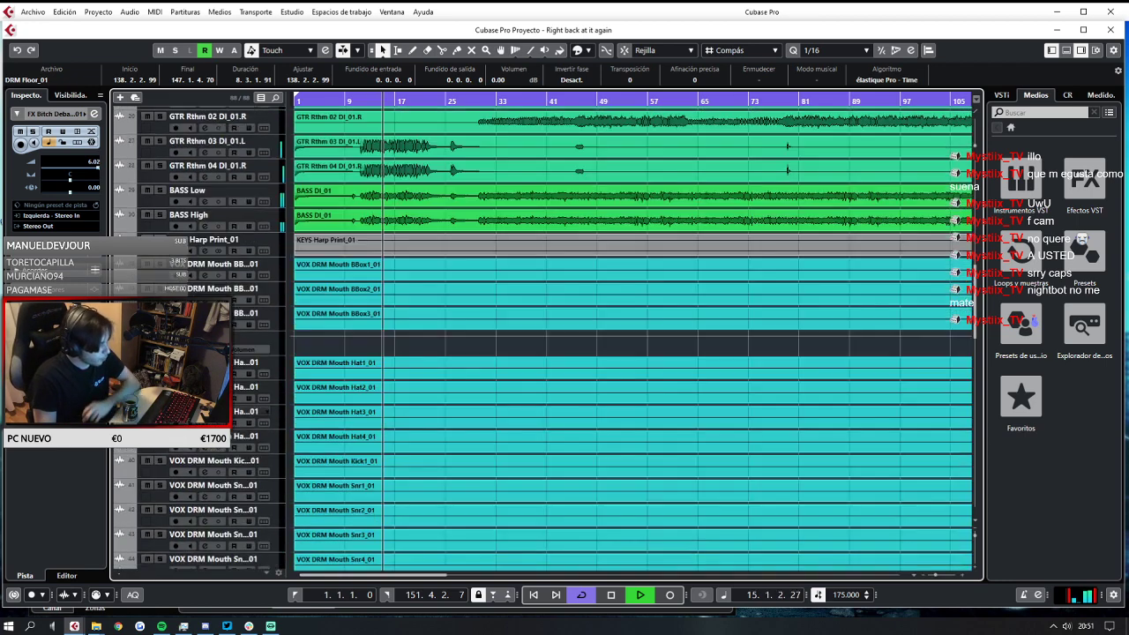
pyautogui.scroll(-10, 235, 414)
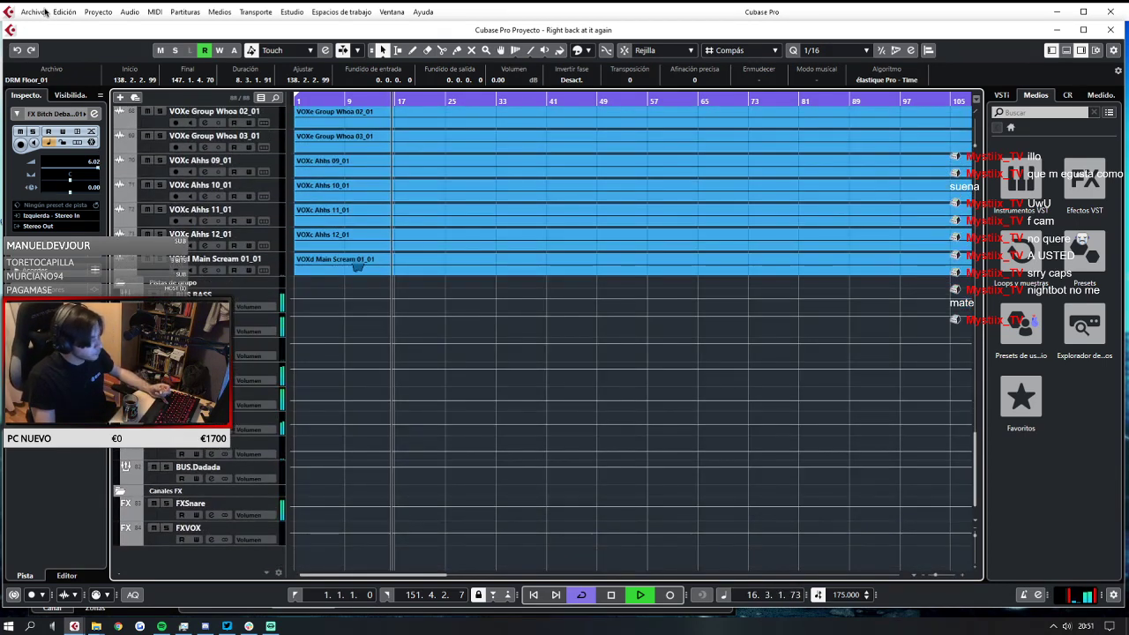
pyautogui.click(44, 13)
pyautogui.click(46, 94)
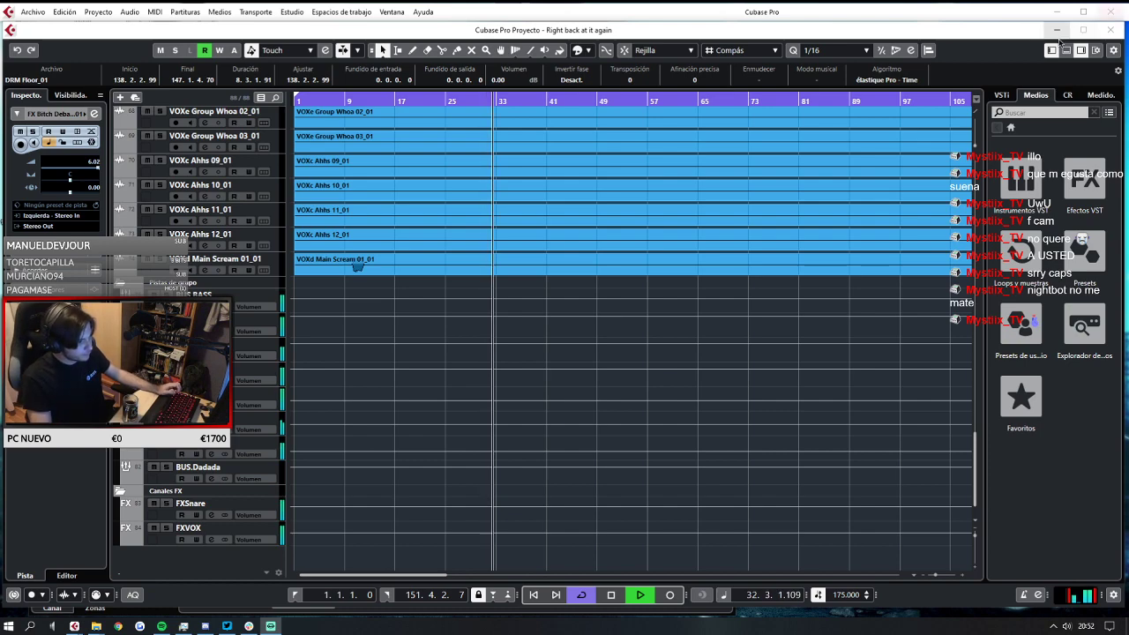
pyautogui.scroll(5, 774, 270)
pyautogui.scroll(20, 775, 269)
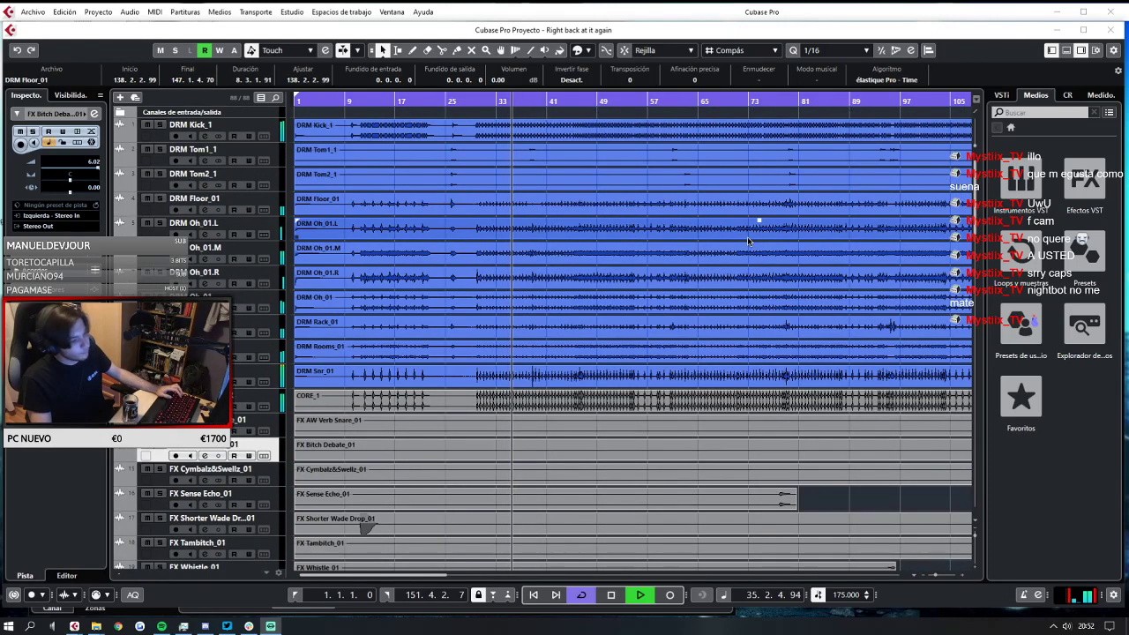
pyautogui.scroll(-20, 456, 343)
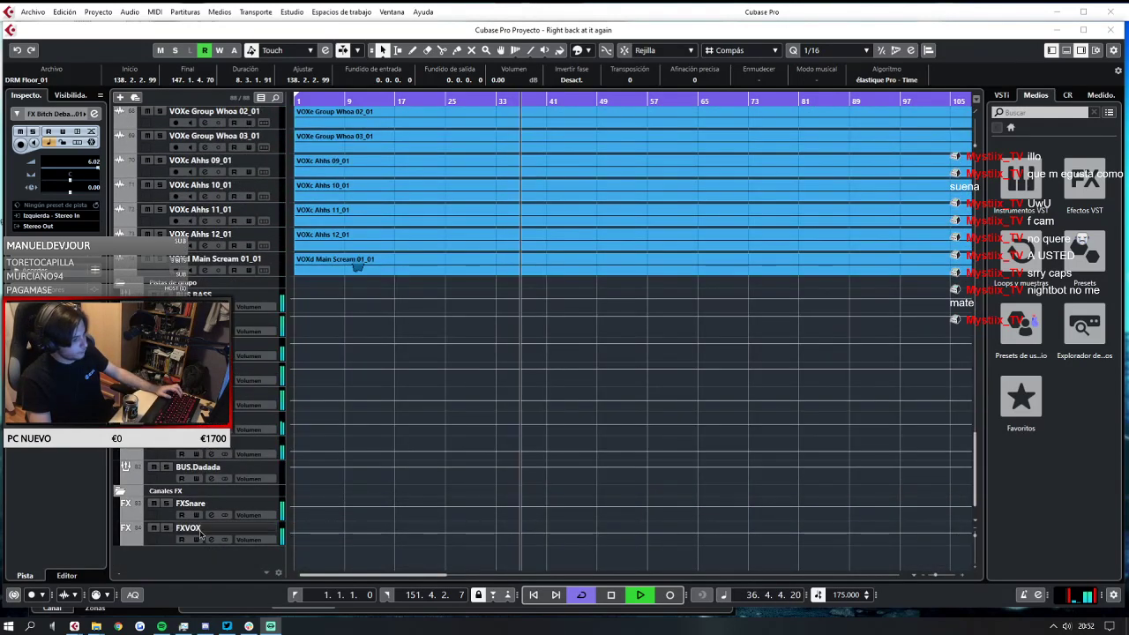
pyautogui.press('space')
# Add one stereo audio track named fghj with Stereo Out as its output.
pyautogui.rightClick(201, 533)
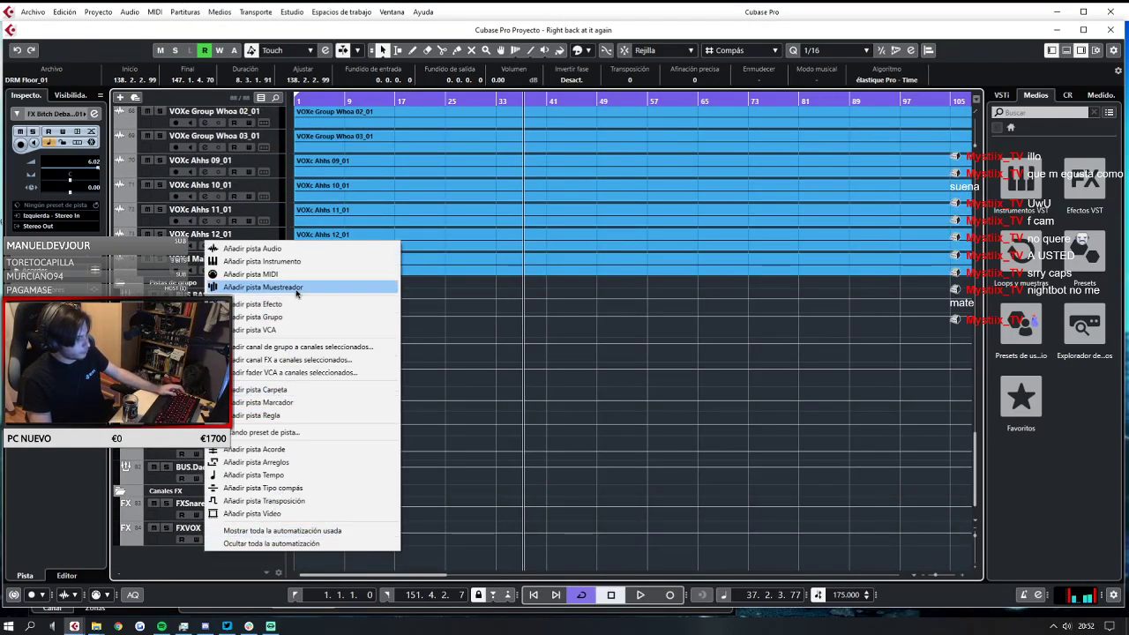
pyautogui.click(252, 249)
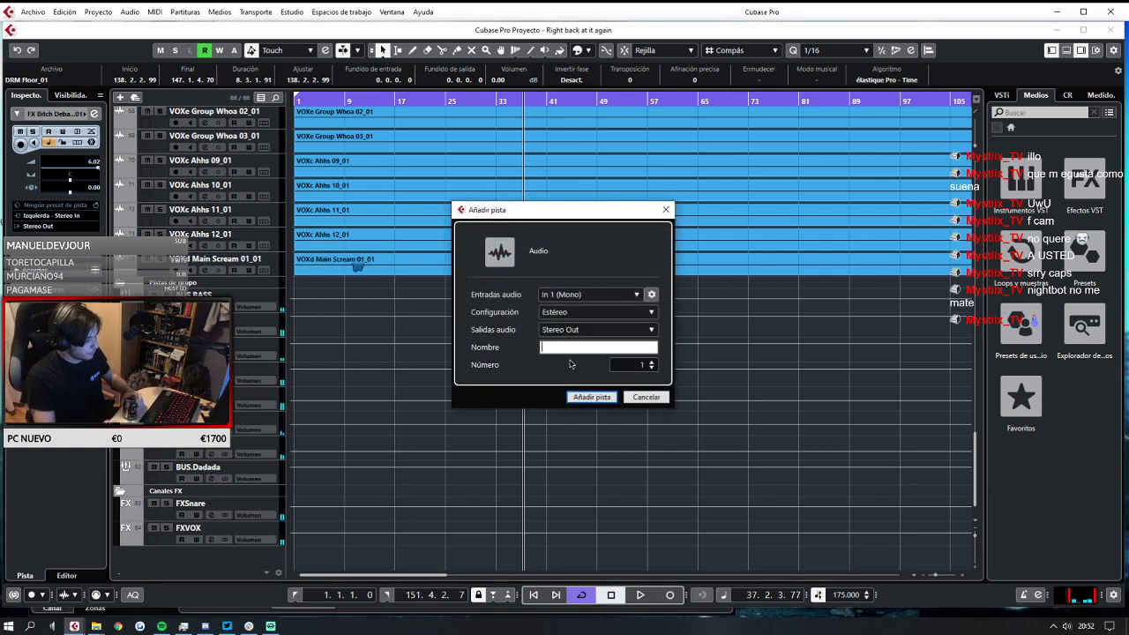
pyautogui.press('Return')
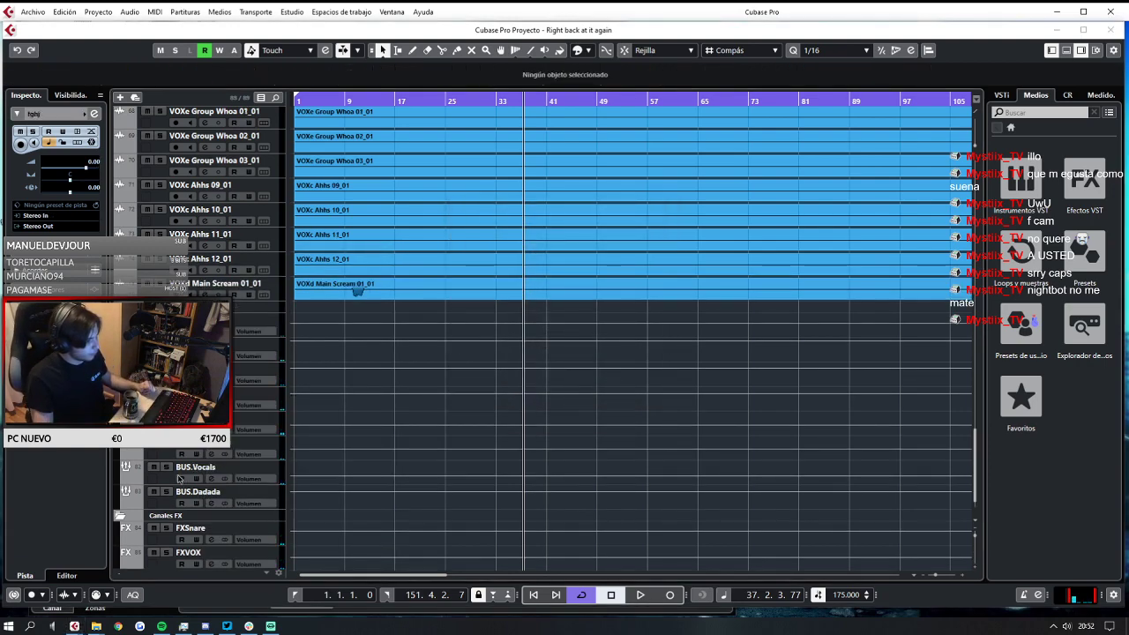
# Move the fghj track to the end of the track list, below the FXVOX channel.
pyautogui.scroll(20, 179, 477)
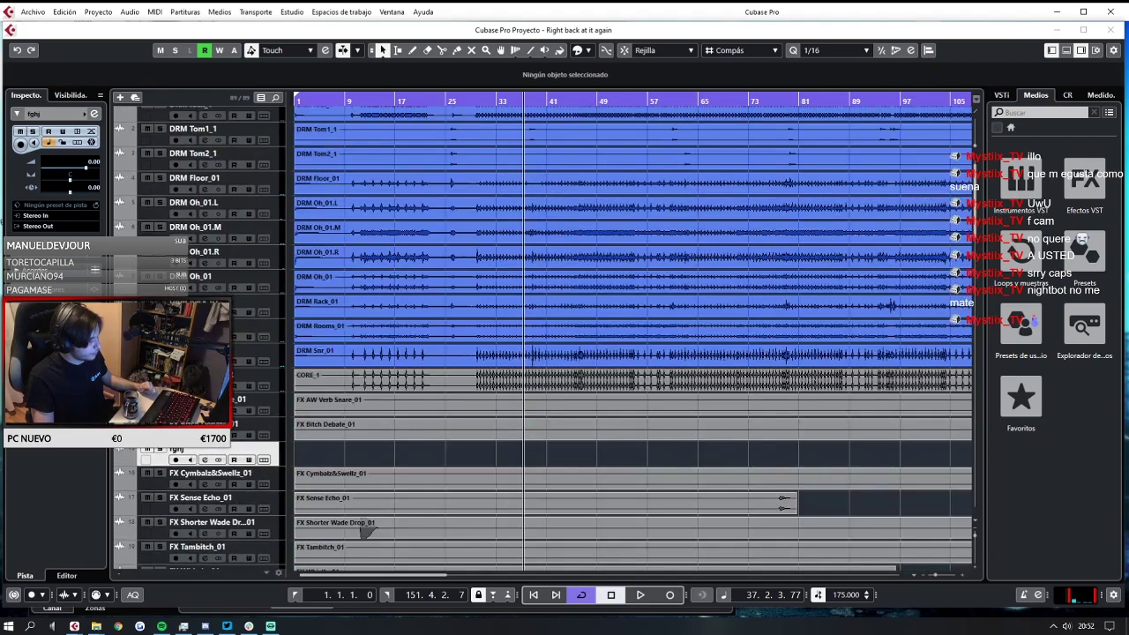
pyautogui.scroll(-5, 190, 571)
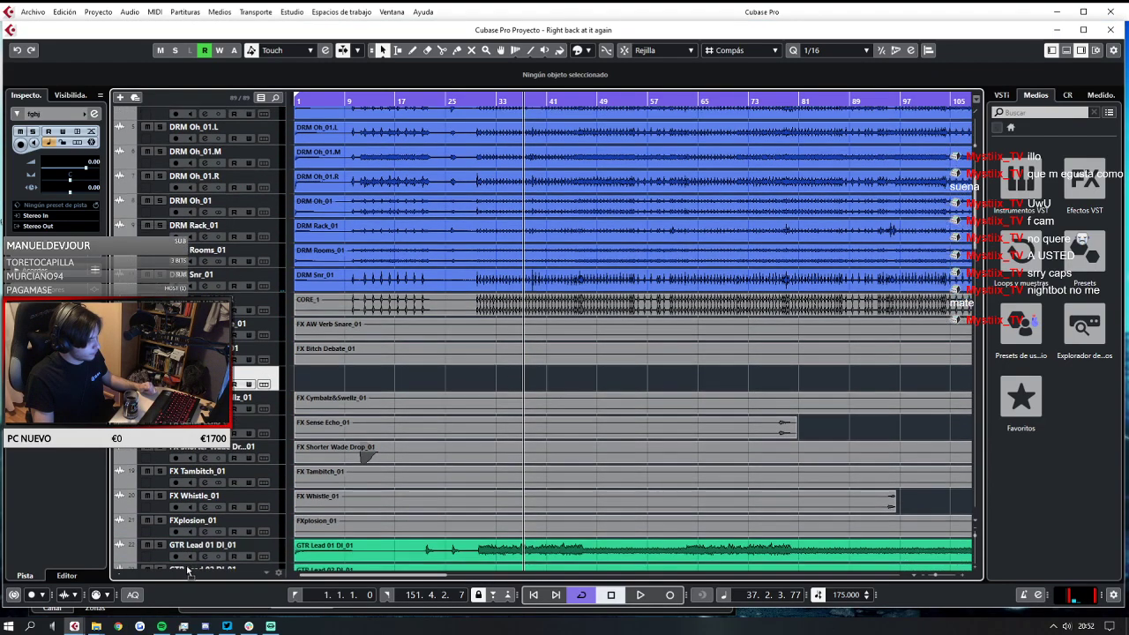
pyautogui.scroll(-7, 194, 571)
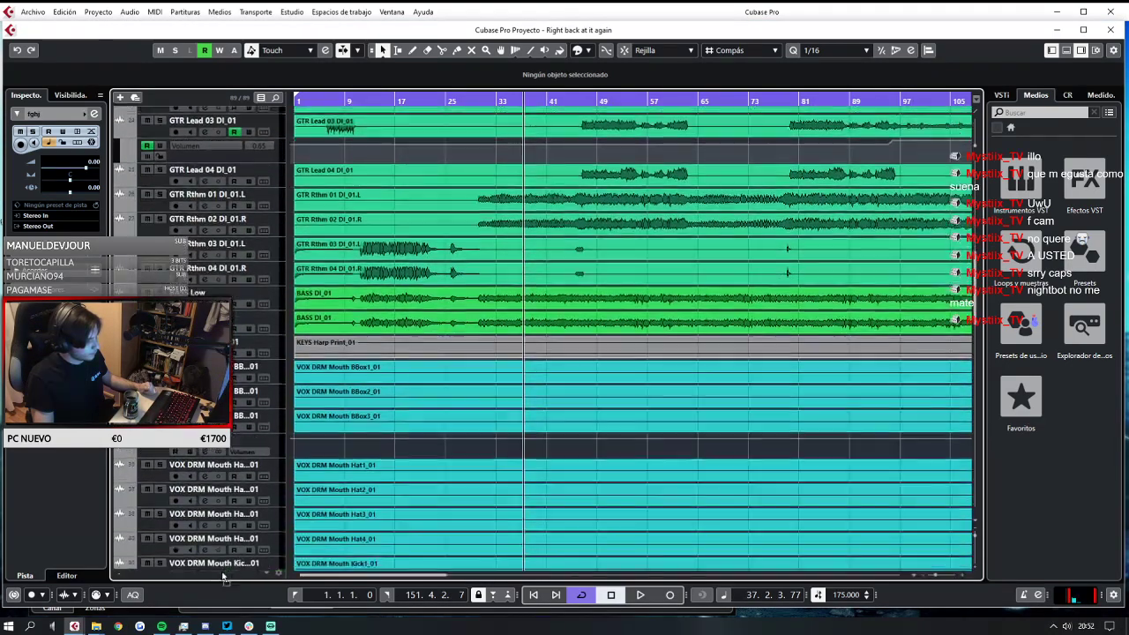
pyautogui.scroll(-6, 245, 565)
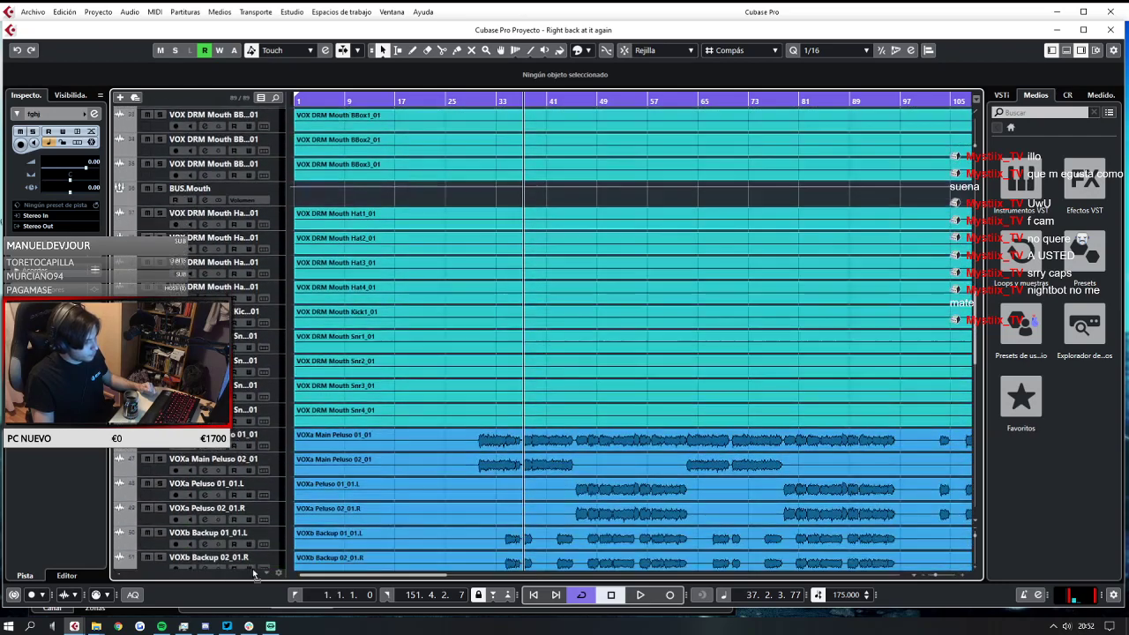
pyautogui.scroll(-9, 246, 559)
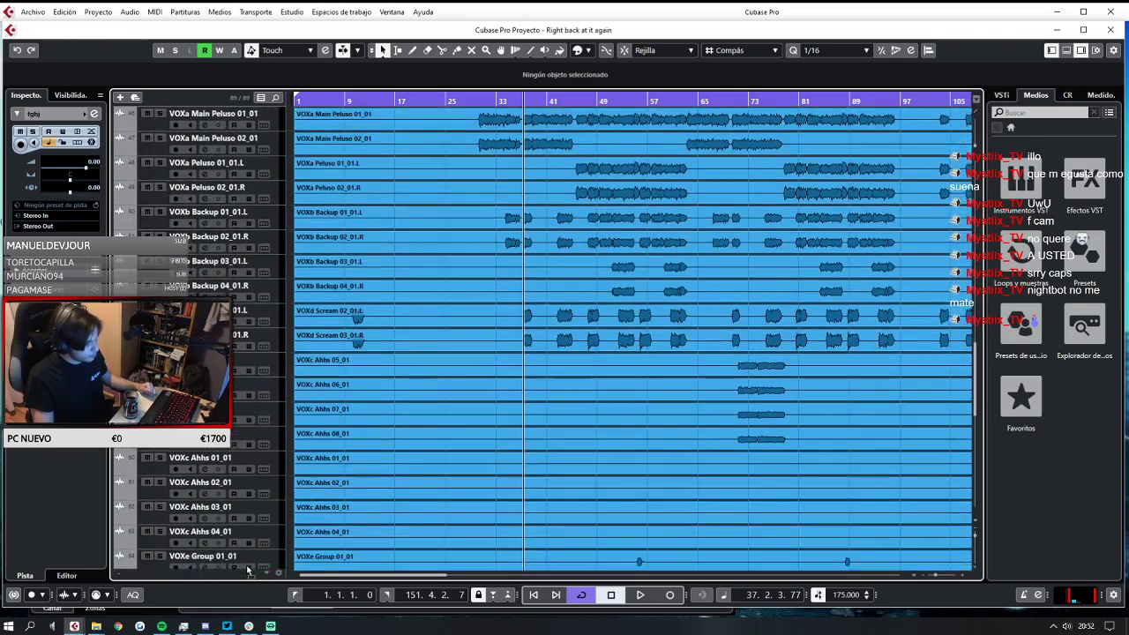
pyautogui.scroll(-3, 243, 564)
pyautogui.moveTo(231, 566); pyautogui.dragTo(217, 567)
# Find the MASTER DJENT track preset by searching for djent and load it on the fghj track.
pyautogui.rightClick(167, 544)
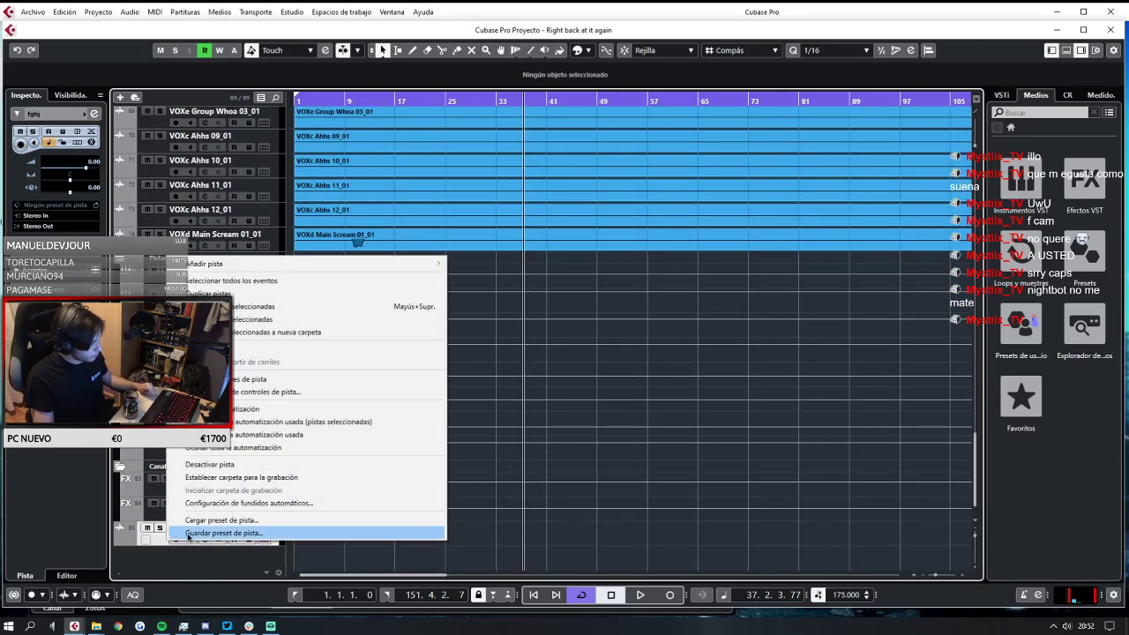
pyautogui.click(185, 531)
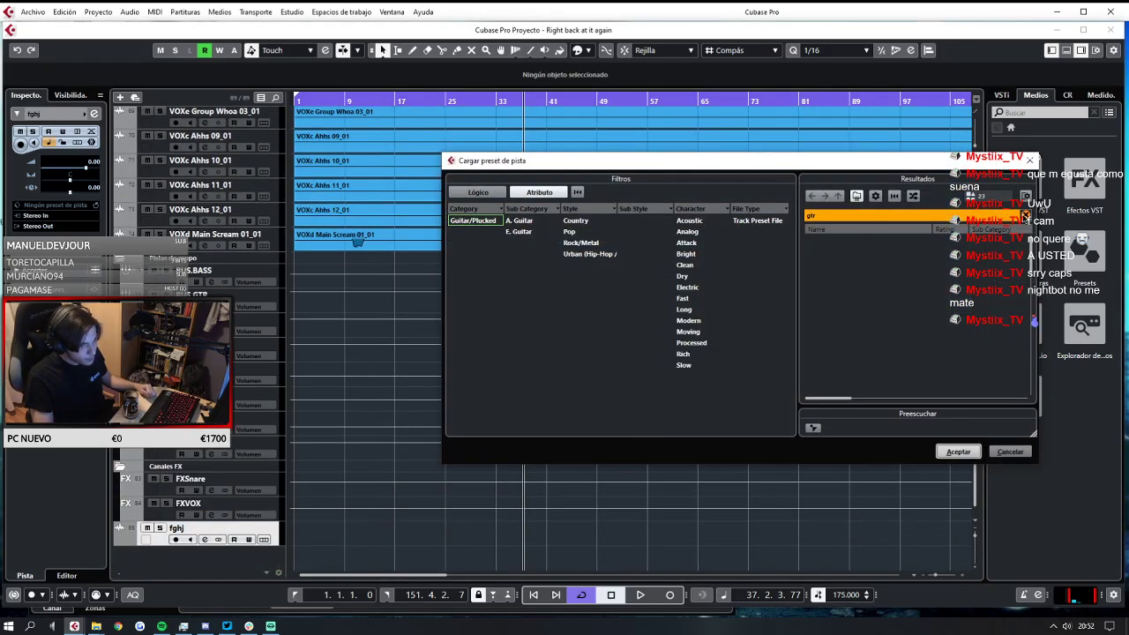
pyautogui.click(1025, 215)
pyautogui.scroll(-10, 897, 350)
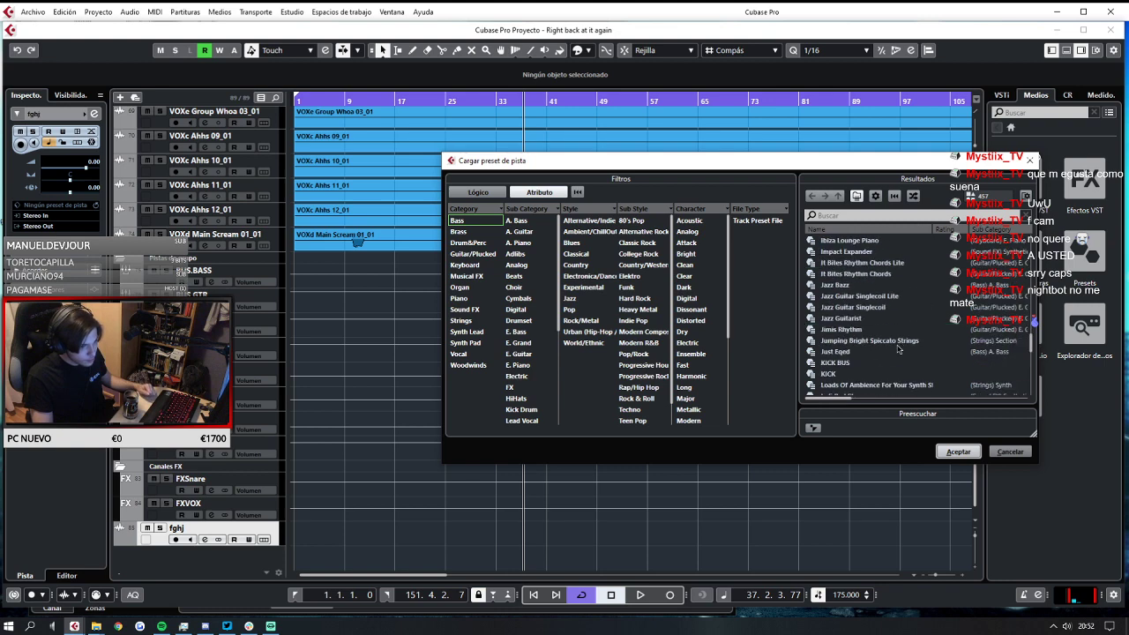
pyautogui.scroll(-8, 898, 349)
pyautogui.scroll(6, 867, 304)
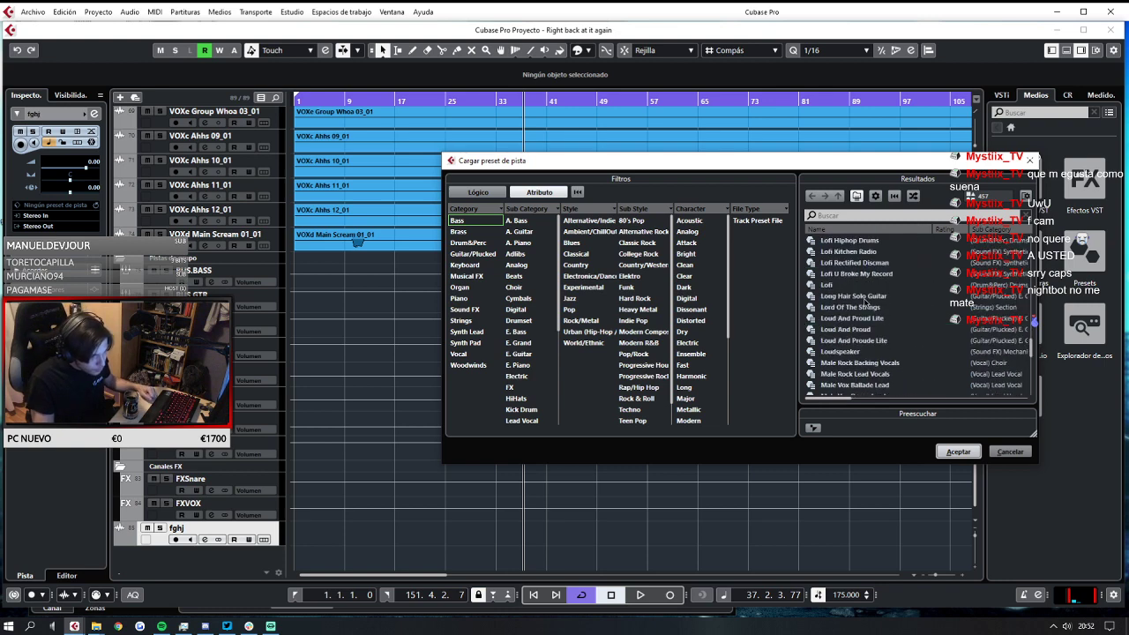
pyautogui.click(855, 215)
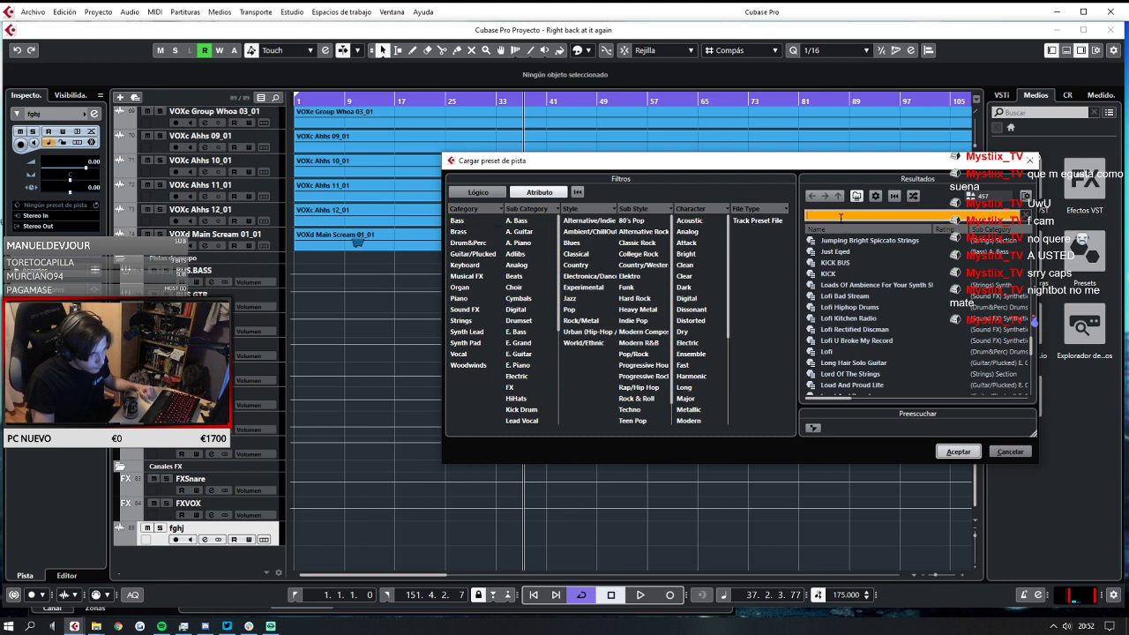
pyautogui.write('djent')
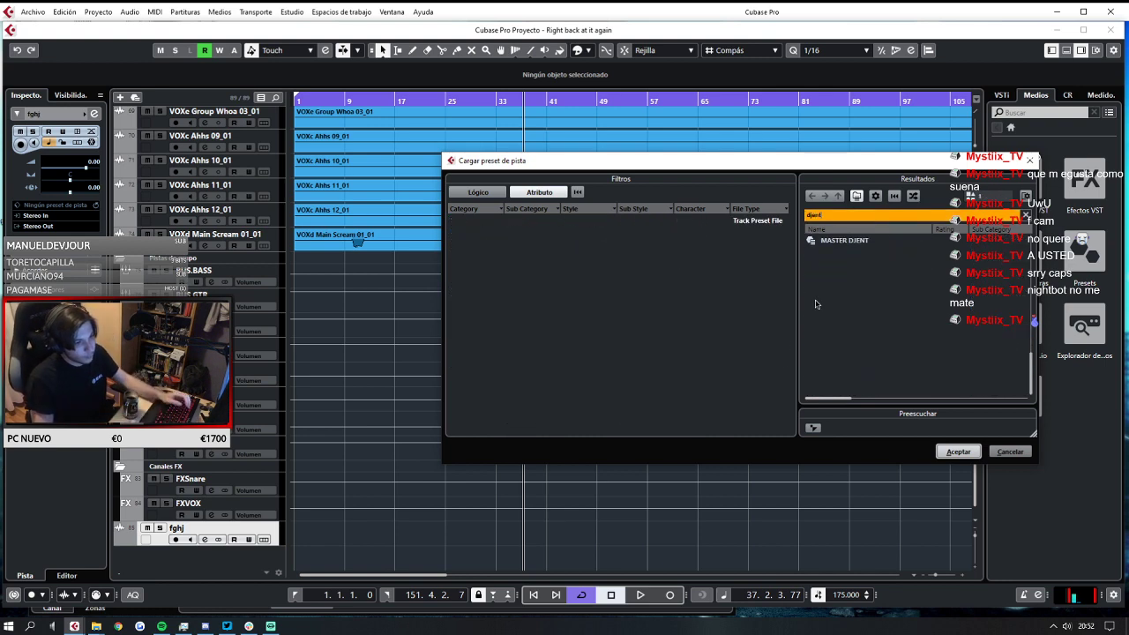
pyautogui.doubleClick(852, 241)
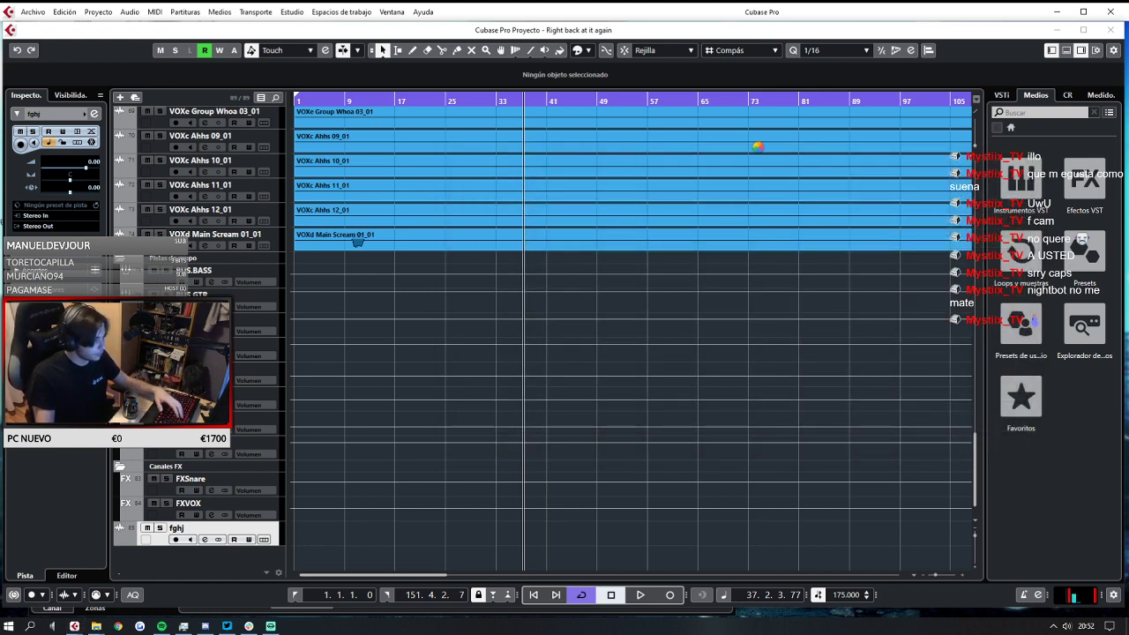
# Copy the fghj channel's settings in the MixConsole and paste them onto the Stereo Out channel.
pyautogui.moveTo(74, 625)
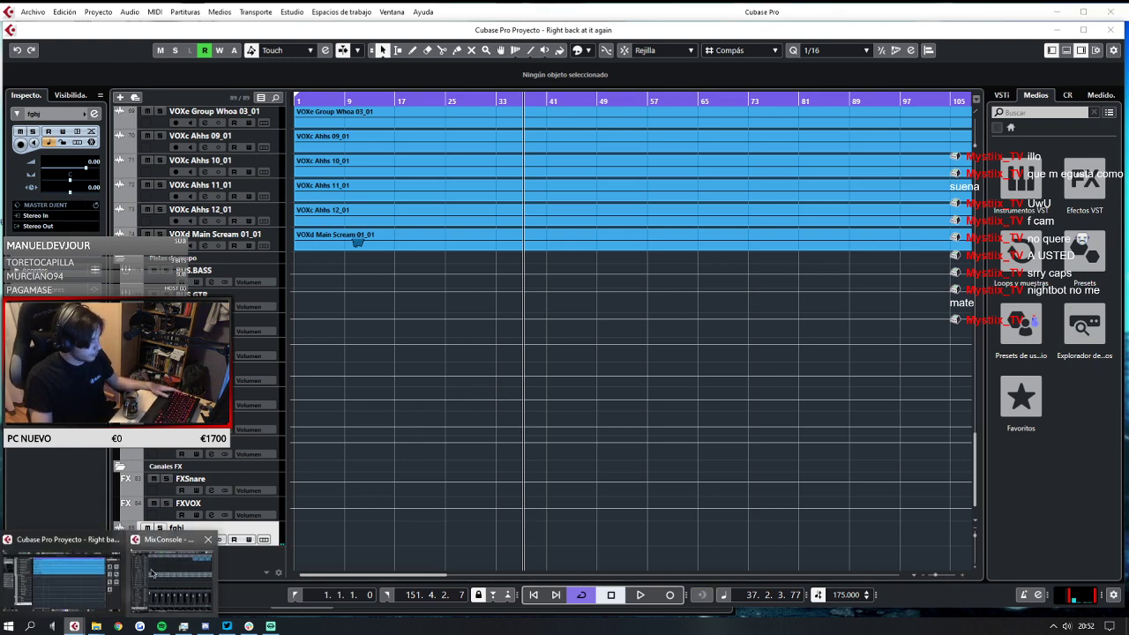
pyautogui.click(203, 573)
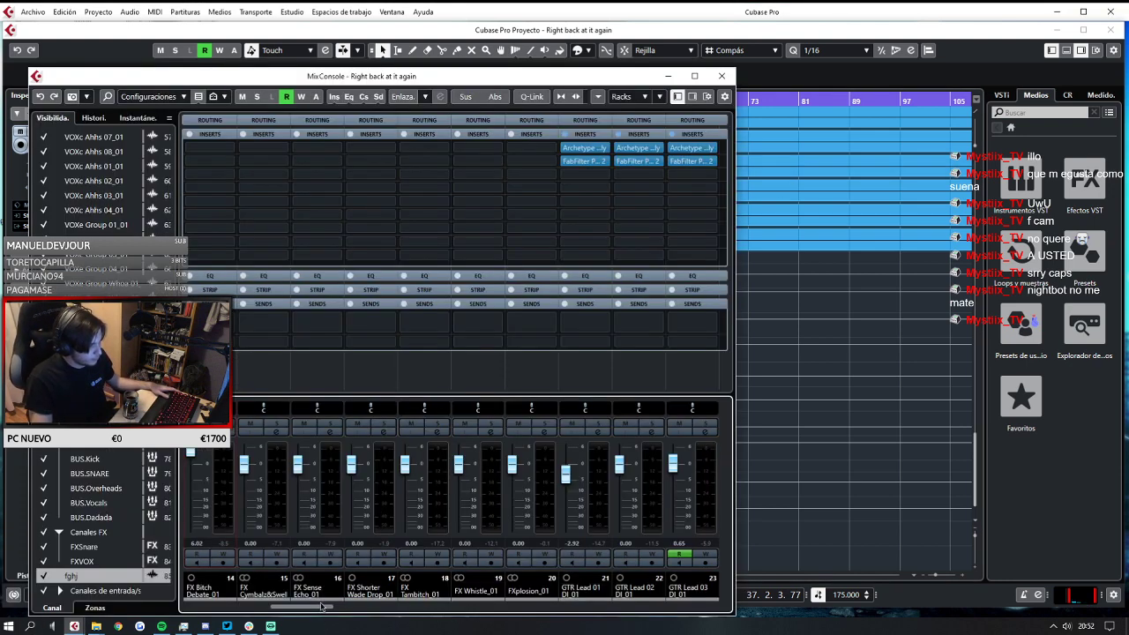
pyautogui.moveTo(323, 607); pyautogui.dragTo(720, 603)
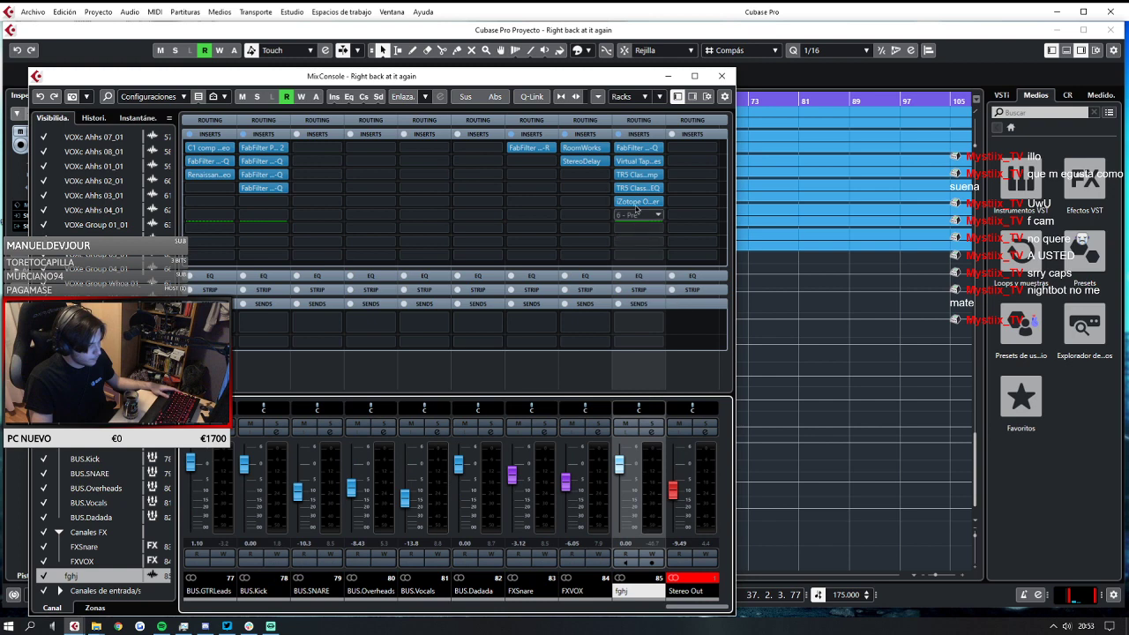
pyautogui.rightClick(641, 366)
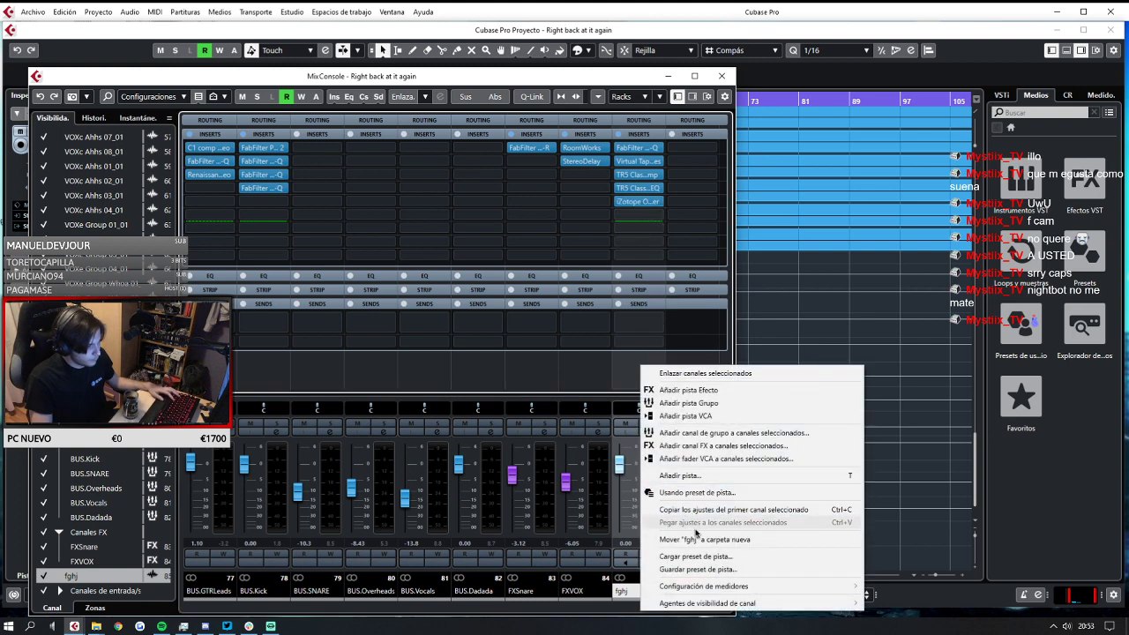
pyautogui.click(714, 509)
pyautogui.click(702, 372)
pyautogui.rightClick(702, 370)
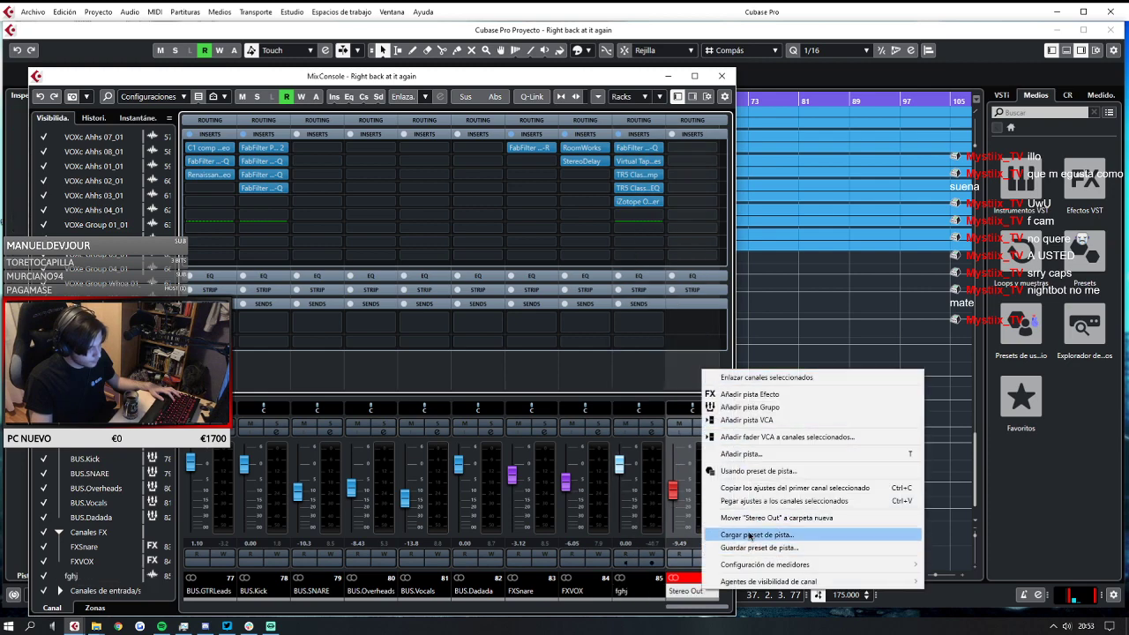
pyautogui.click(776, 500)
# Remove the fghj audio track from the project.
pyautogui.click(640, 593)
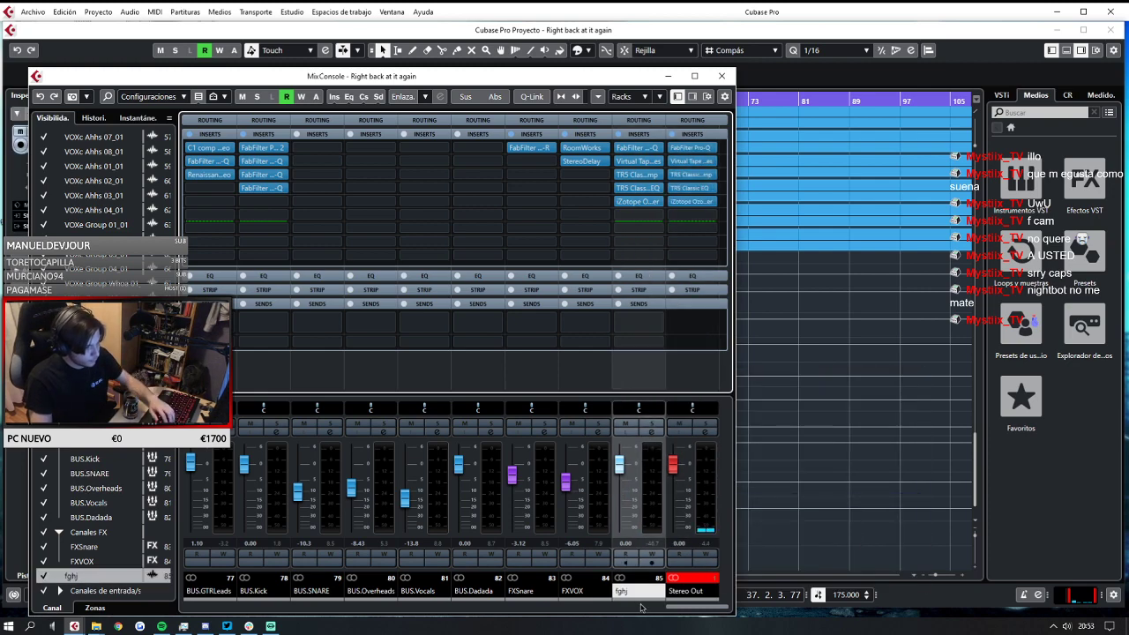
pyautogui.rightClick(638, 592)
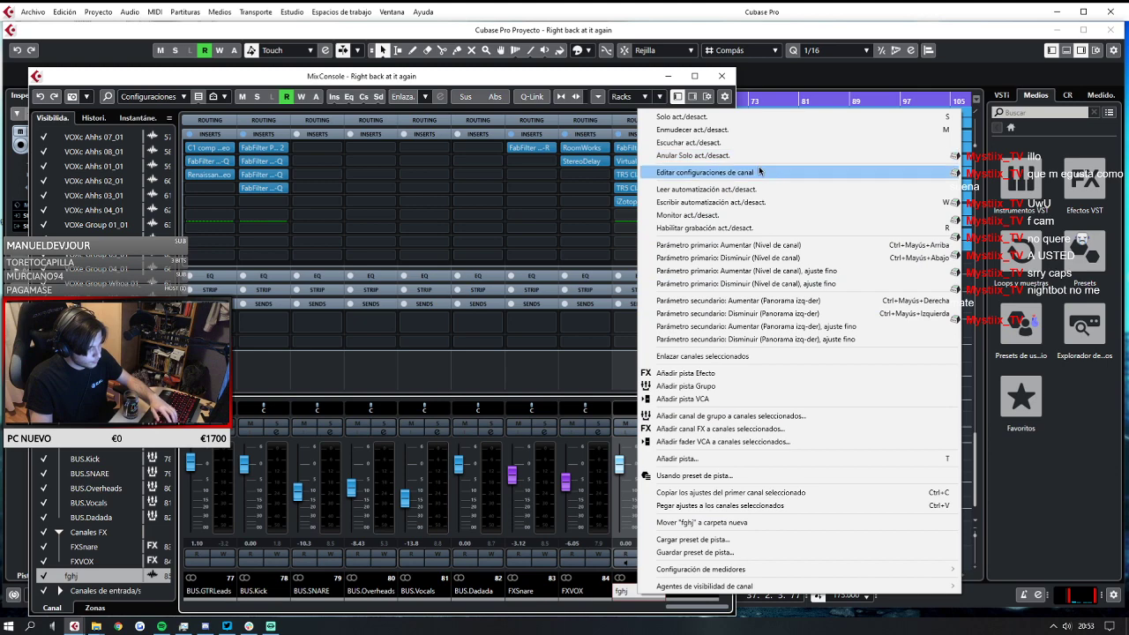
pyautogui.moveTo(640, 71); pyautogui.dragTo(1082, 127)
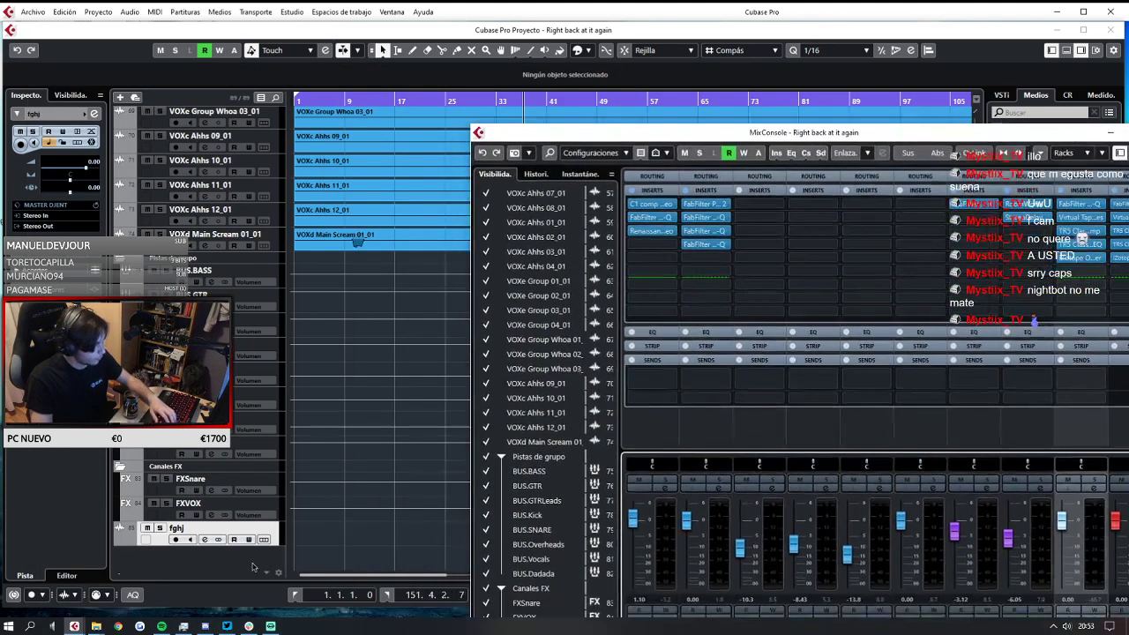
pyautogui.rightClick(163, 540)
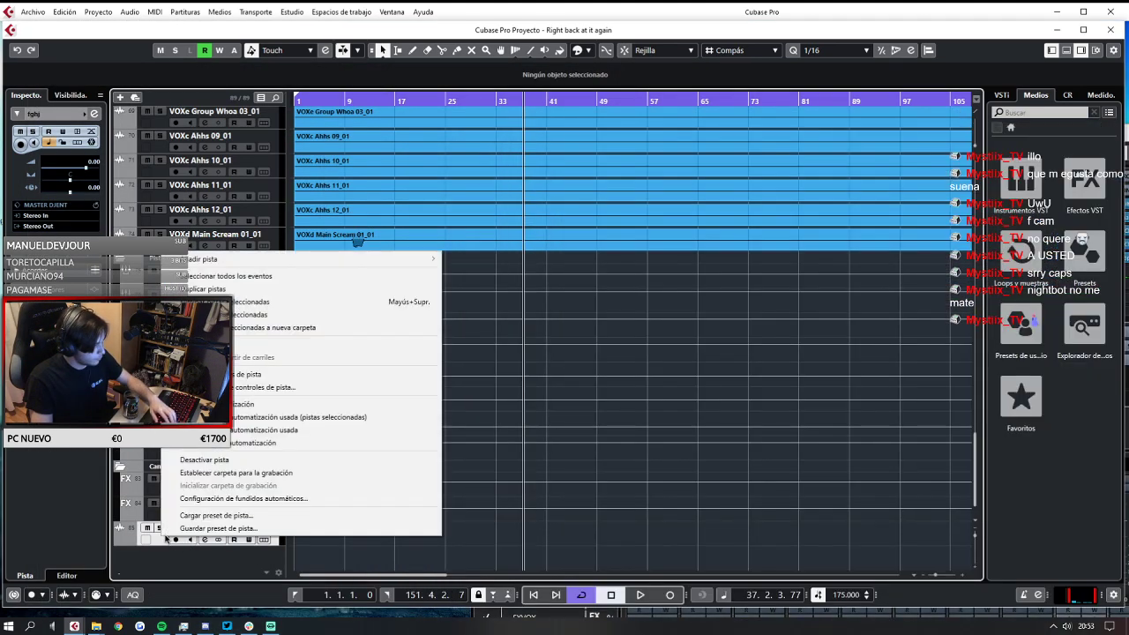
pyautogui.click(258, 291)
# Lower the Stereo Out fader to -6.27 in the MixConsole and play the song from about bar 37.
pyautogui.moveTo(115, 614)
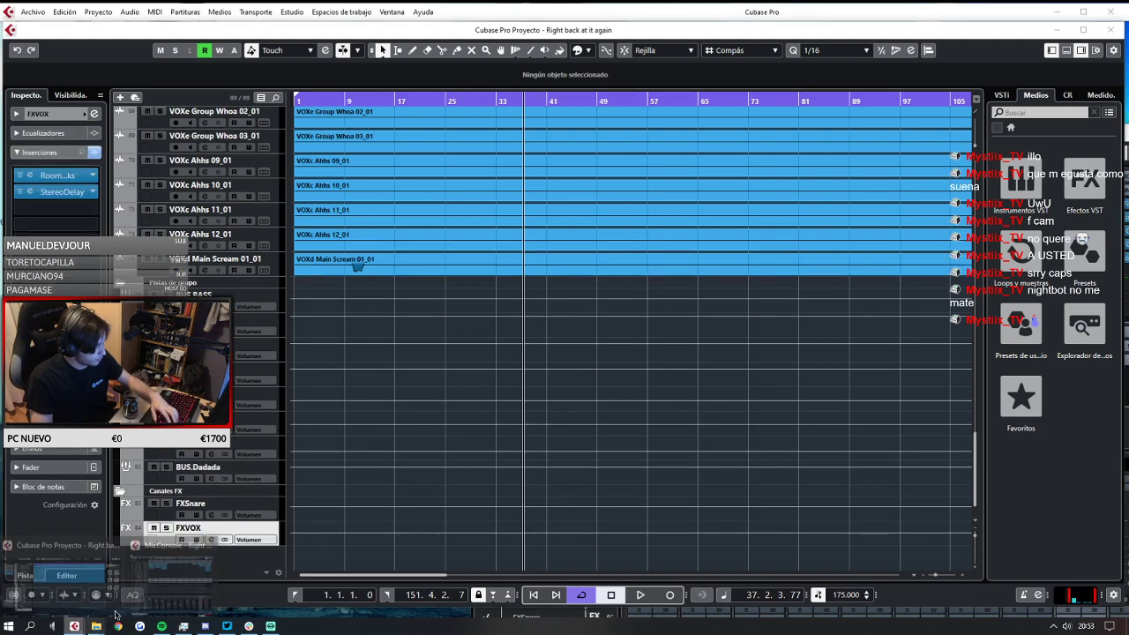
pyautogui.click(176, 577)
pyautogui.moveTo(917, 134); pyautogui.dragTo(728, 43)
pyautogui.moveTo(924, 439); pyautogui.dragTo(925, 454)
pyautogui.press('space')
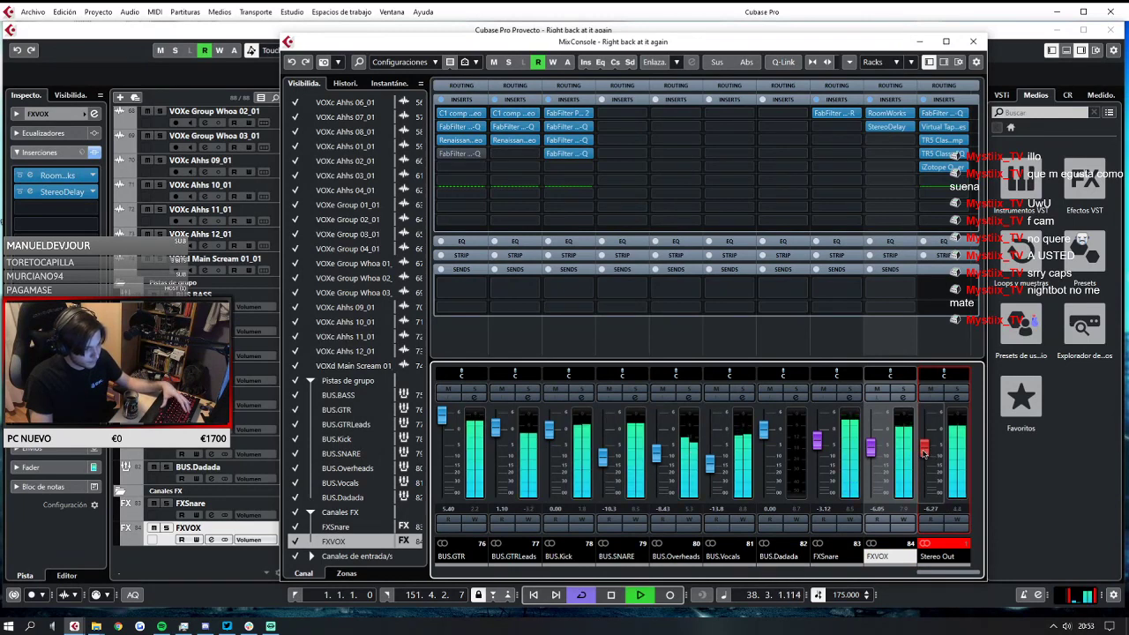
pyautogui.press('XF86AudioRaiseVolume')
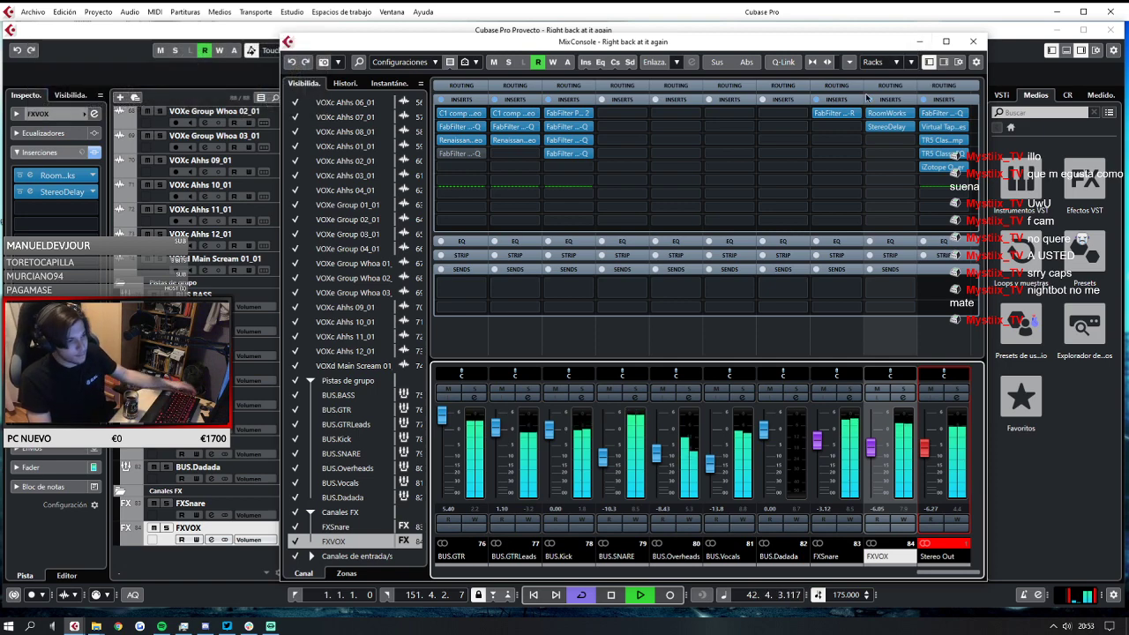
# Show the whole arrangement from the drum tracks and restart playback from about bar 9.
pyautogui.click(920, 42)
pyautogui.scroll(-2, 521, 221)
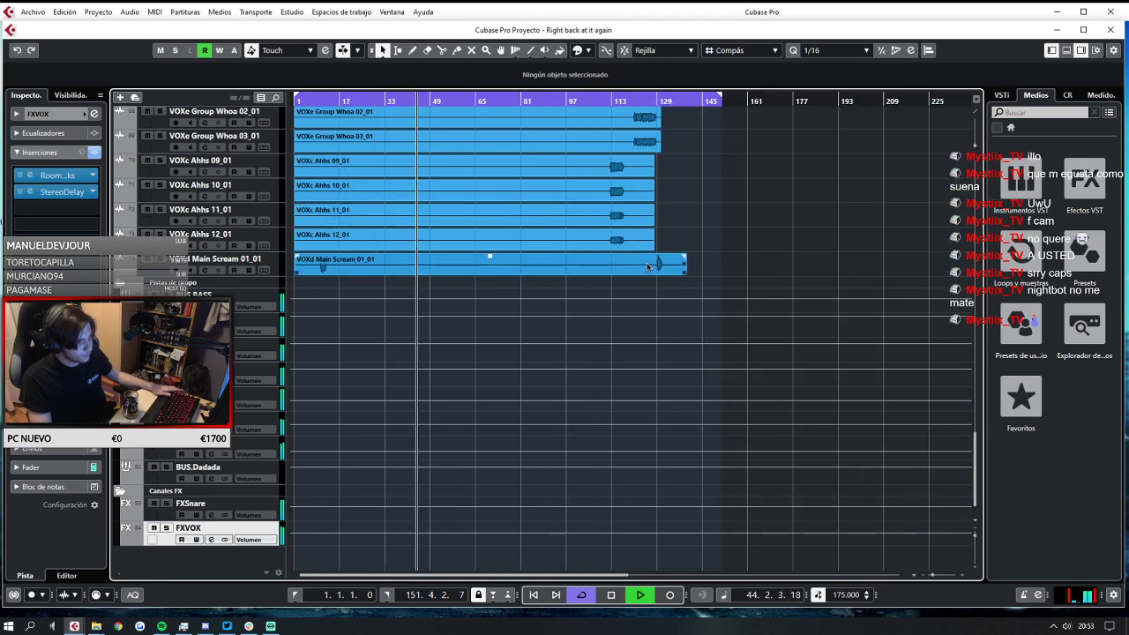
pyautogui.scroll(6, 560, 256)
pyautogui.scroll(10, 560, 256)
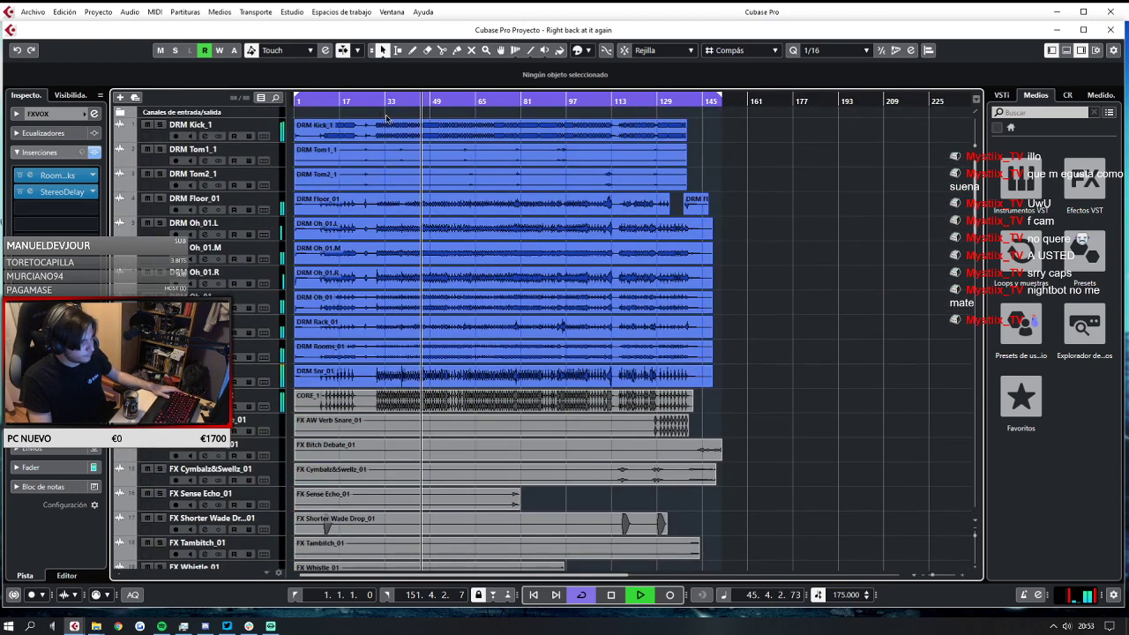
pyautogui.click(318, 101)
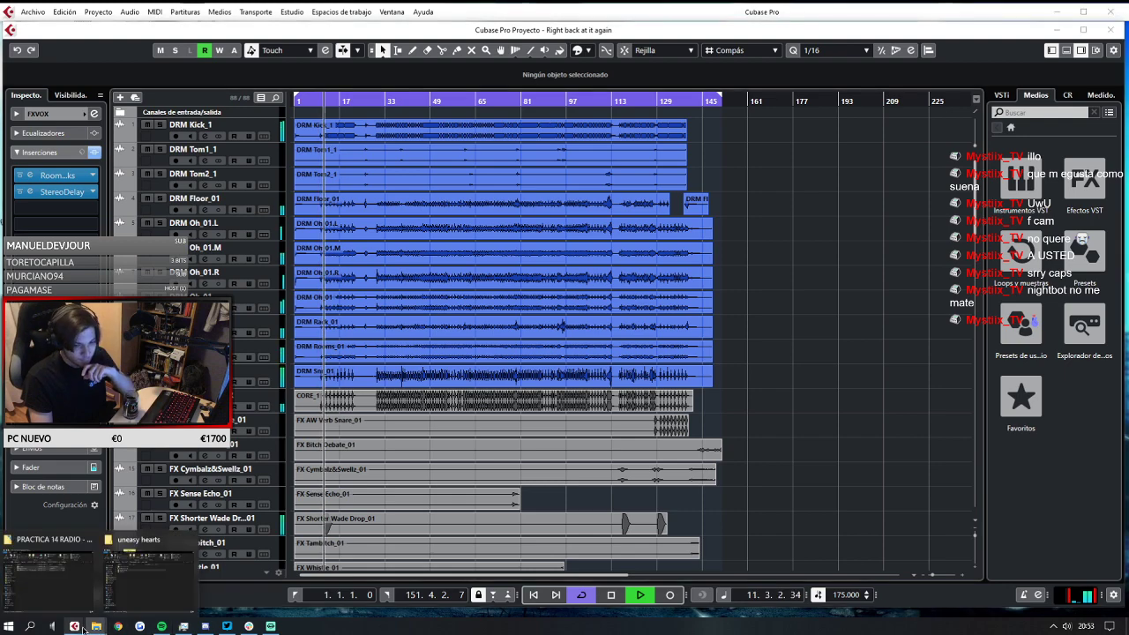
# Set the input of the Virtual Tape Machines insert on Stereo Out to -5.66 dB and close the plug-in.
pyautogui.moveTo(95, 625)
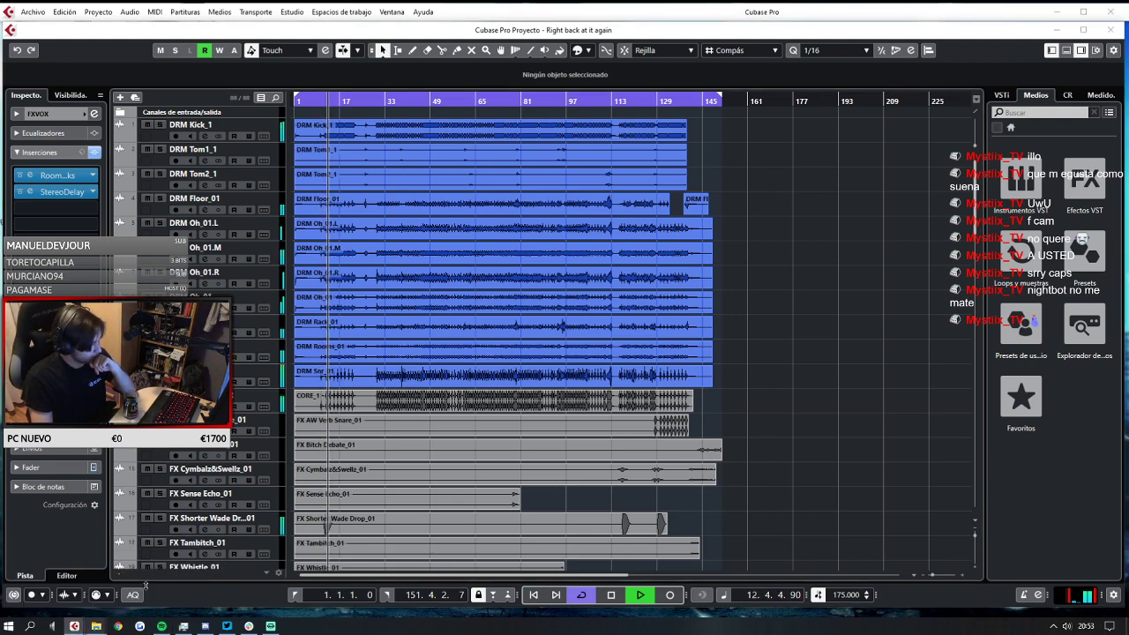
pyautogui.click(159, 578)
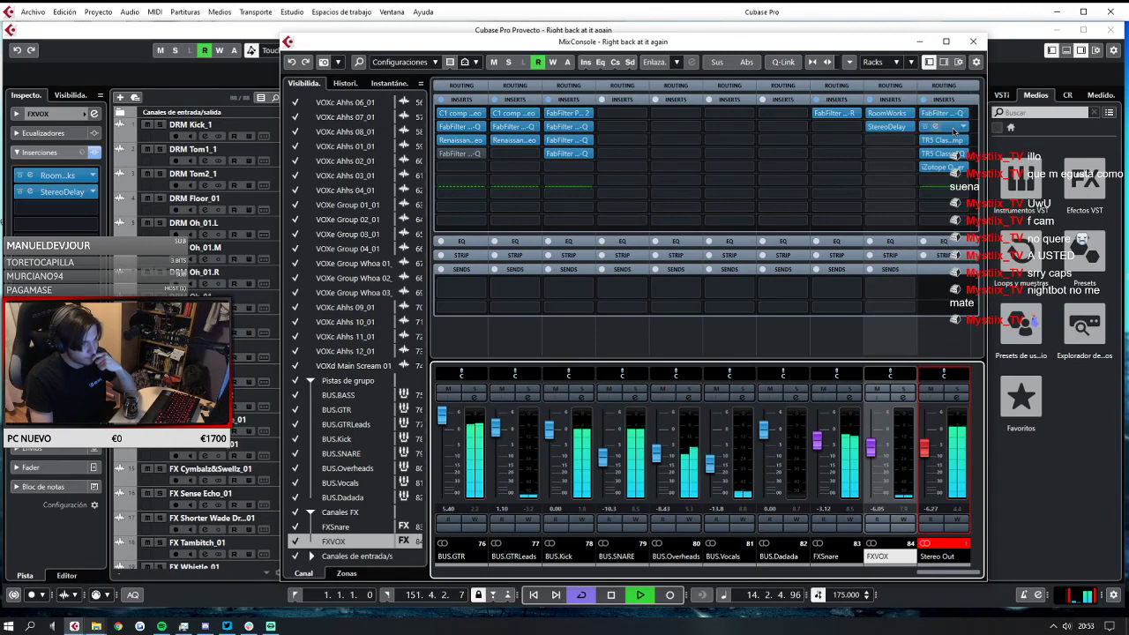
pyautogui.click(936, 127)
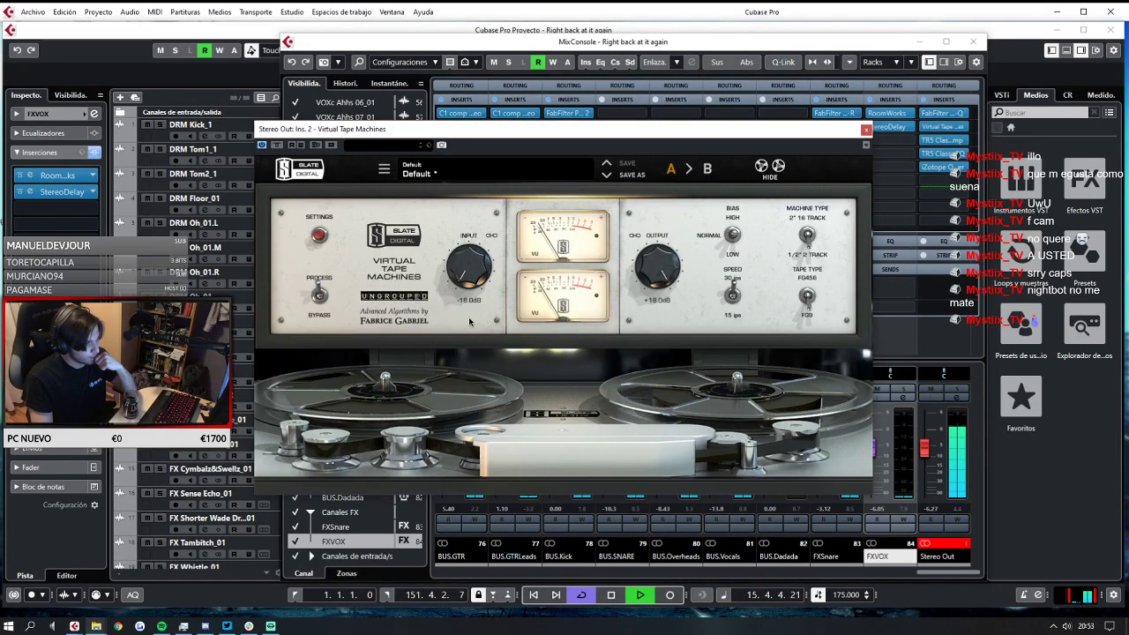
pyautogui.moveTo(468, 265); pyautogui.dragTo(468, 257)
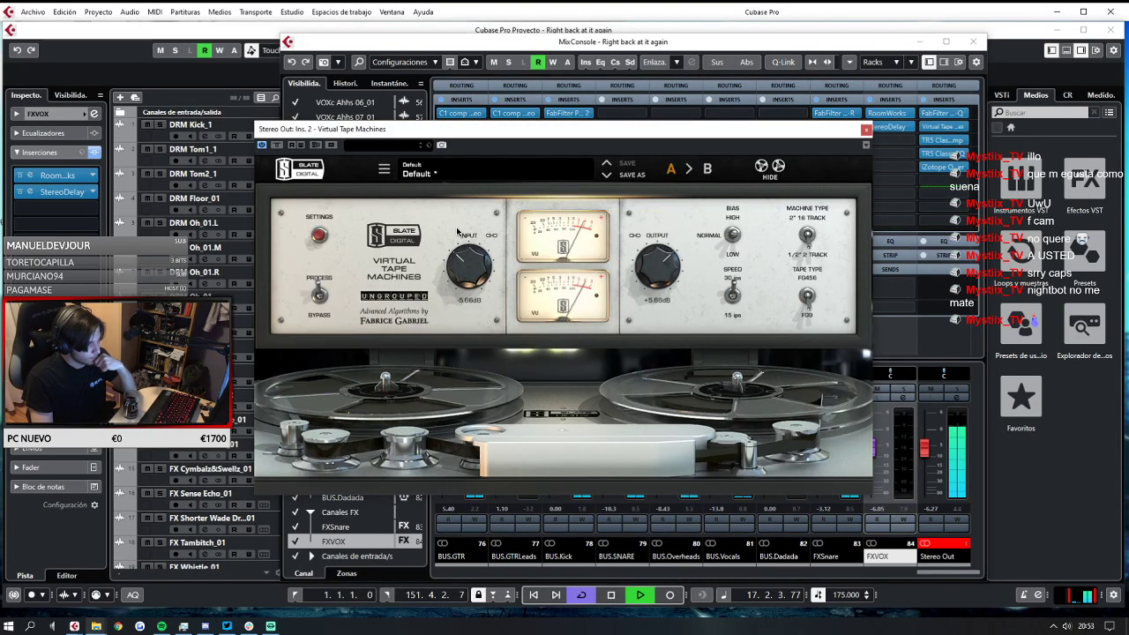
pyautogui.click(865, 130)
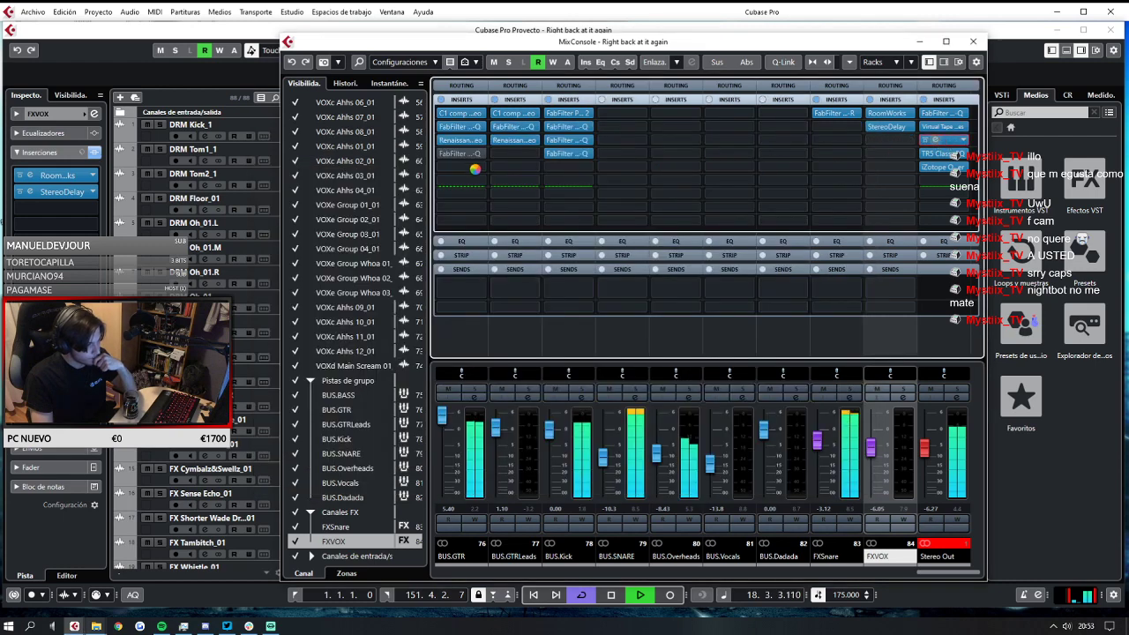
# Load the Mastering Tube 1 preset in Stereo Out's TR5 Classic Comp and set the Stereo Out fader to -6.50.
pyautogui.click(388, 223)
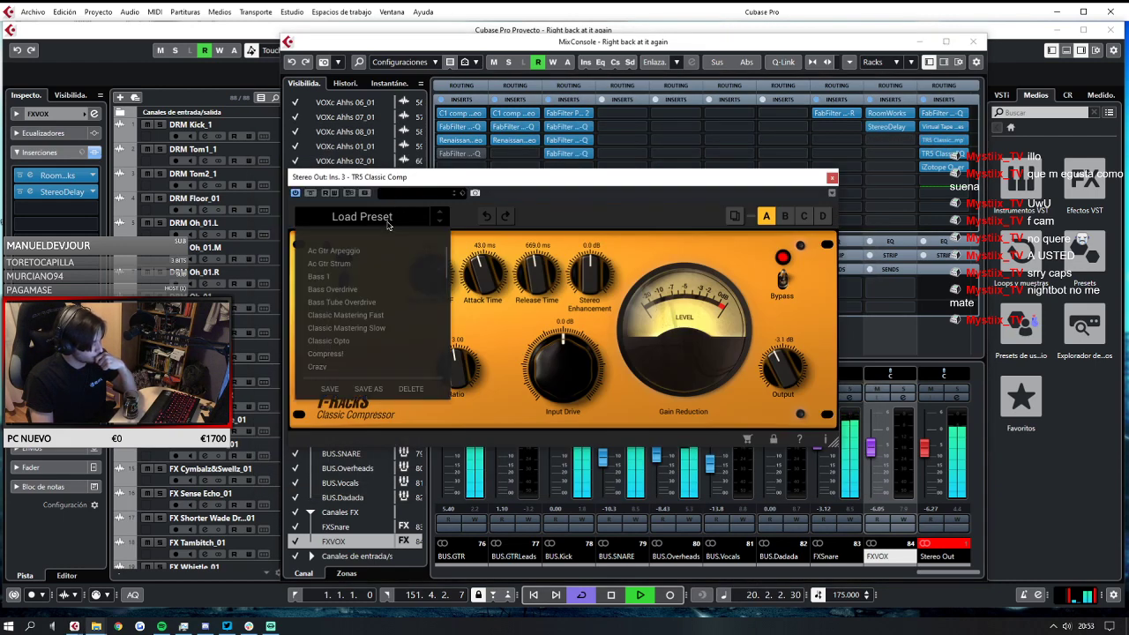
pyautogui.scroll(-3, 357, 340)
pyautogui.click(353, 344)
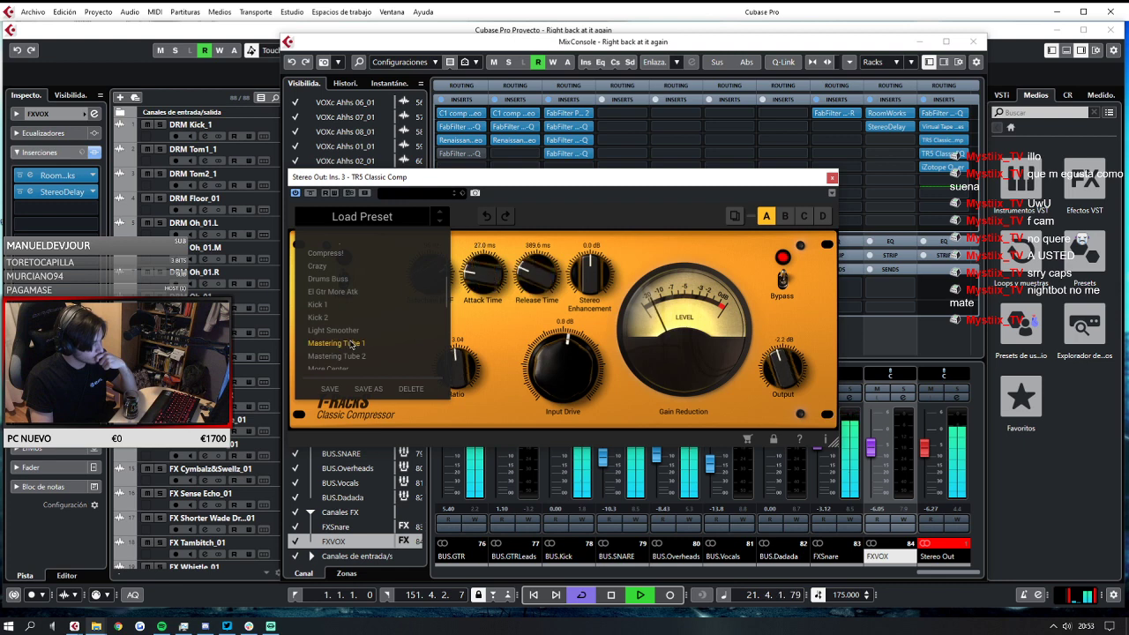
pyautogui.scroll(-1, 352, 343)
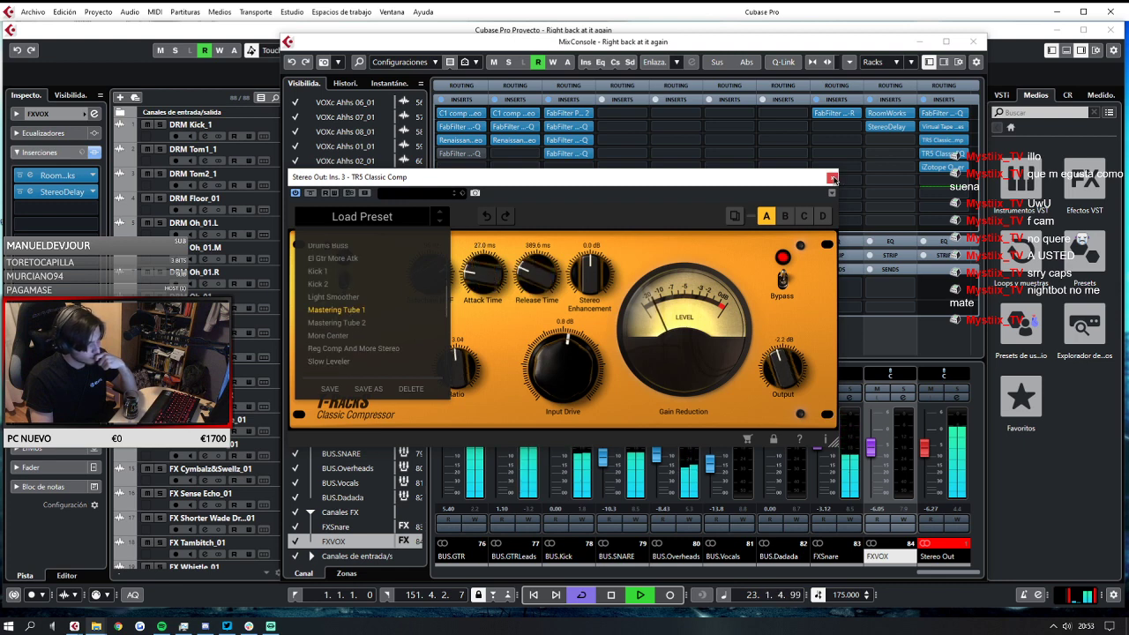
pyautogui.click(924, 449)
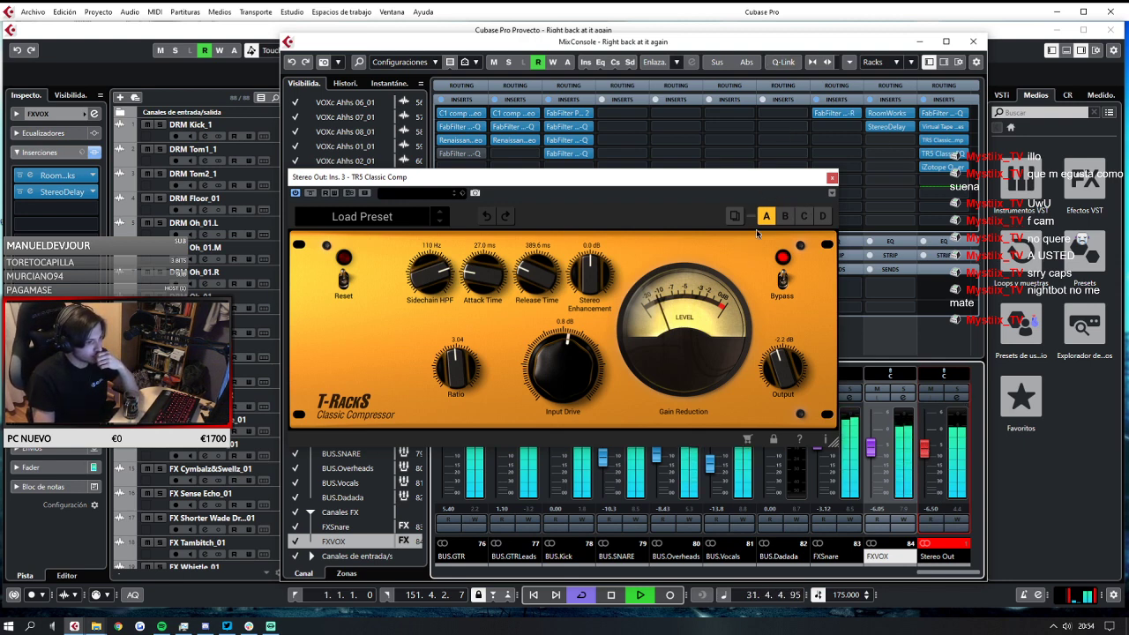
pyautogui.click(831, 179)
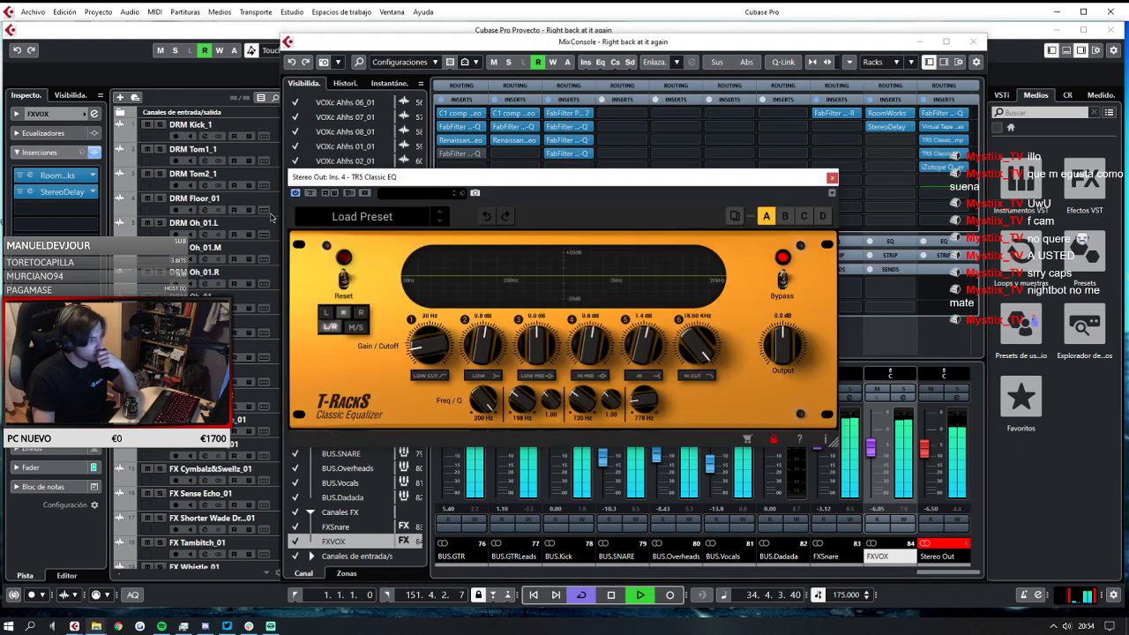
# Try the Heaven High End mastering preset in Stereo Out's TR5 Classic EQ, settling on High End Focus.
pyautogui.click(405, 221)
pyautogui.click(304, 277)
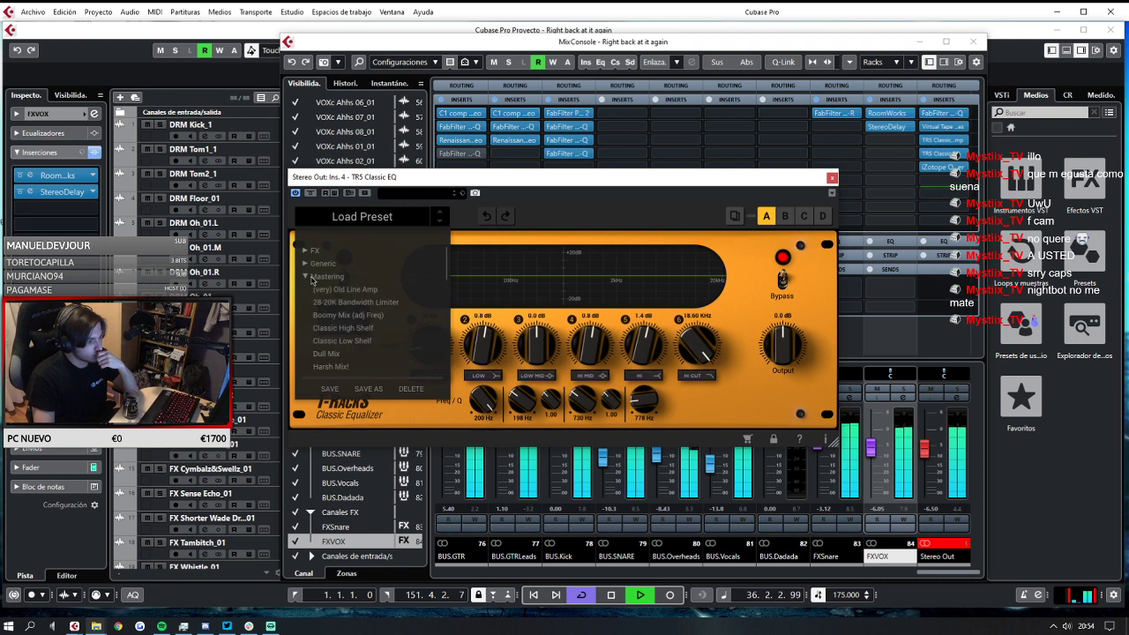
pyautogui.scroll(1, 345, 343)
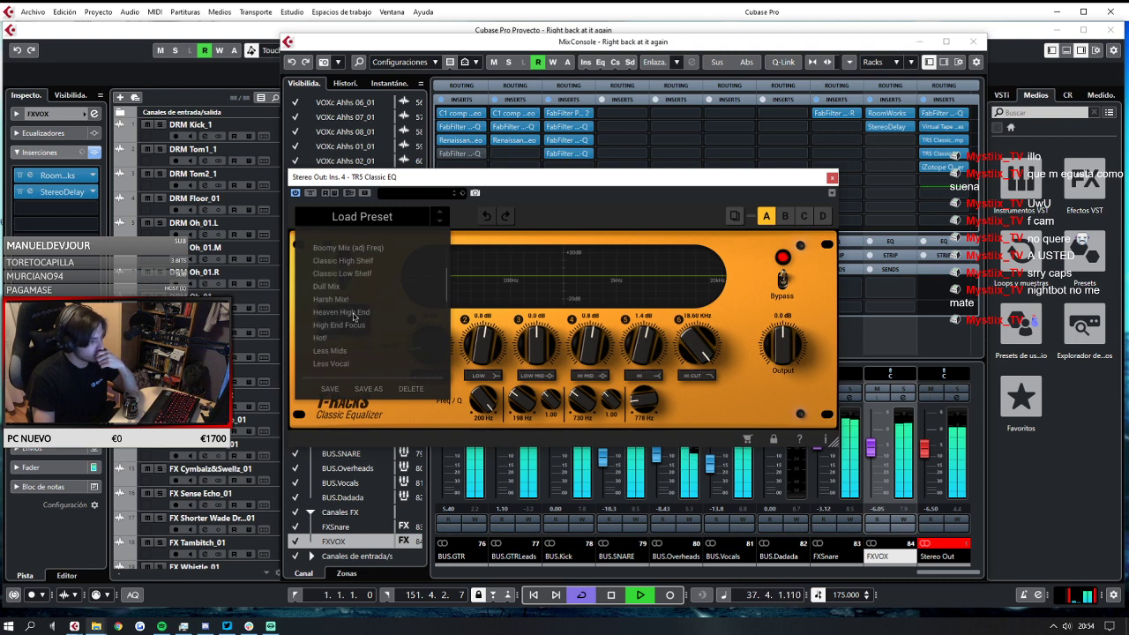
pyautogui.click(352, 313)
pyautogui.click(339, 325)
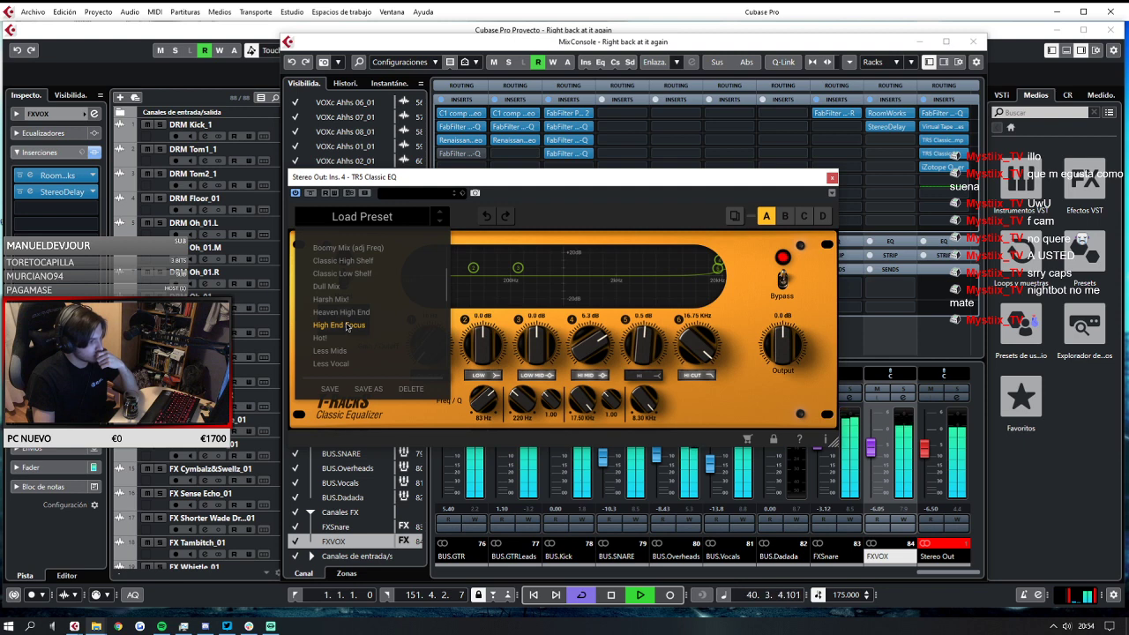
# Close the TR5 Classic EQ, add iZotope Ozone 5 in the next free insert of Stereo Out and close its window.
pyautogui.click(831, 179)
pyautogui.click(940, 181)
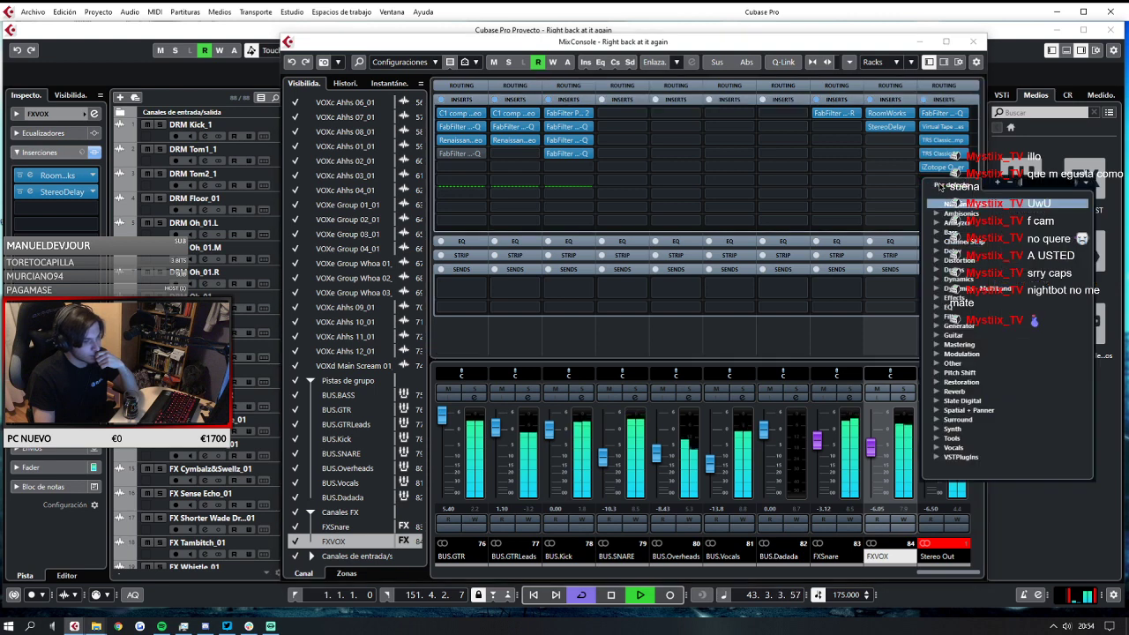
pyautogui.write('ozone')
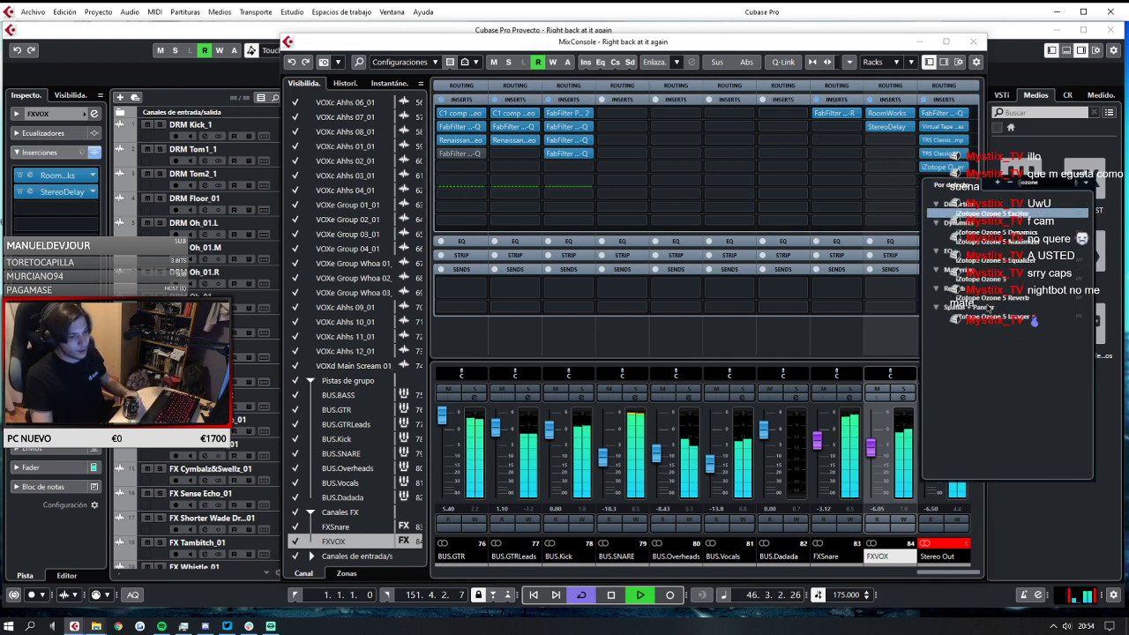
pyautogui.doubleClick(982, 280)
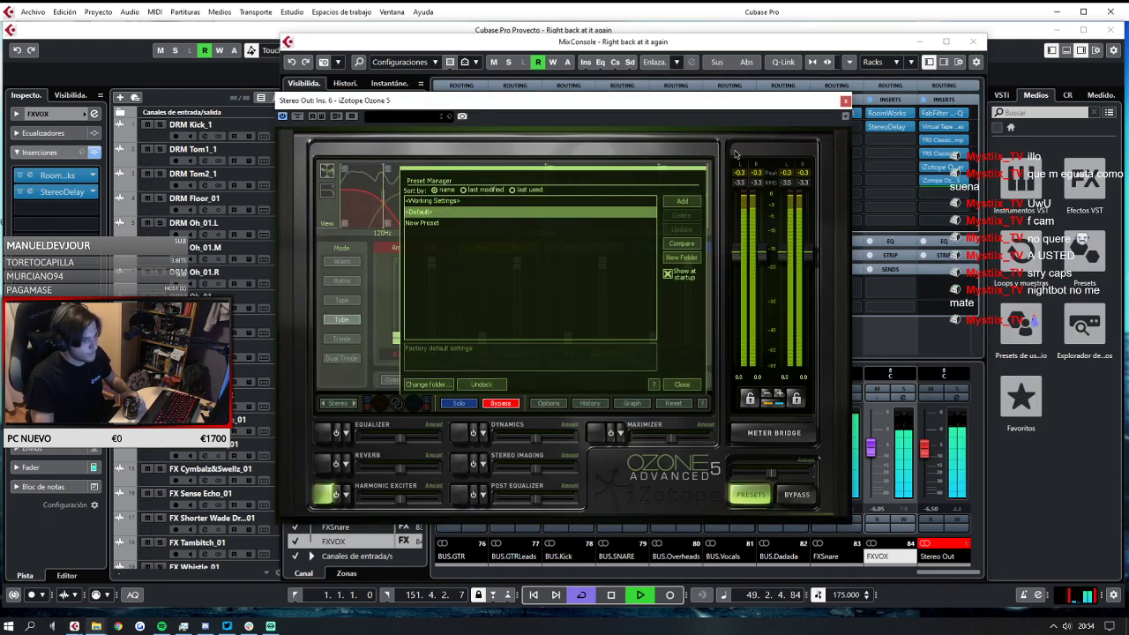
pyautogui.click(74, 626)
pyautogui.click(164, 591)
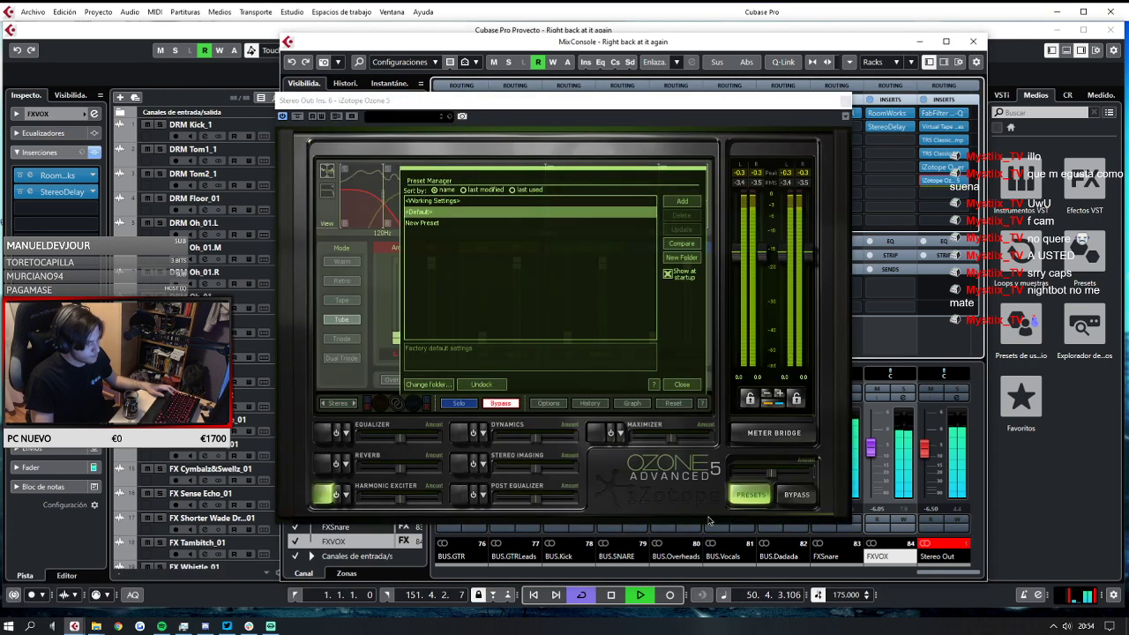
pyautogui.click(844, 100)
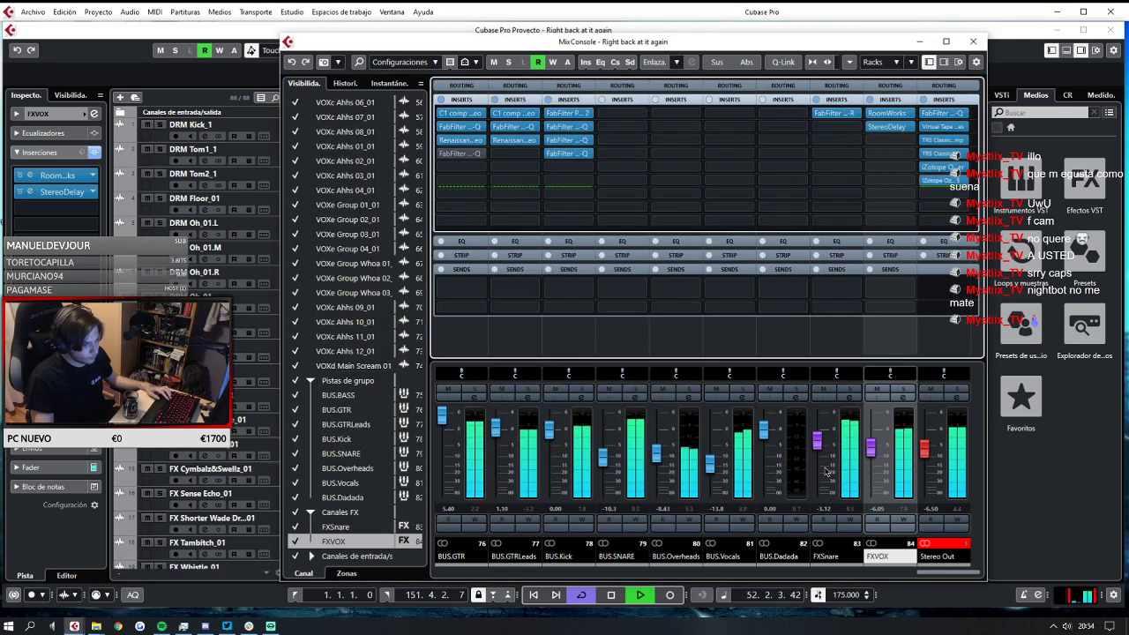
# Set the BUS.GTR fader to 4.73 and BUS.GTRLeads to -0.16, trying BUS.Overheads at -13.4 before settling on -8.43.
pyautogui.press('space')
pyautogui.press('space')
pyautogui.moveTo(656, 454); pyautogui.dragTo(655, 468)
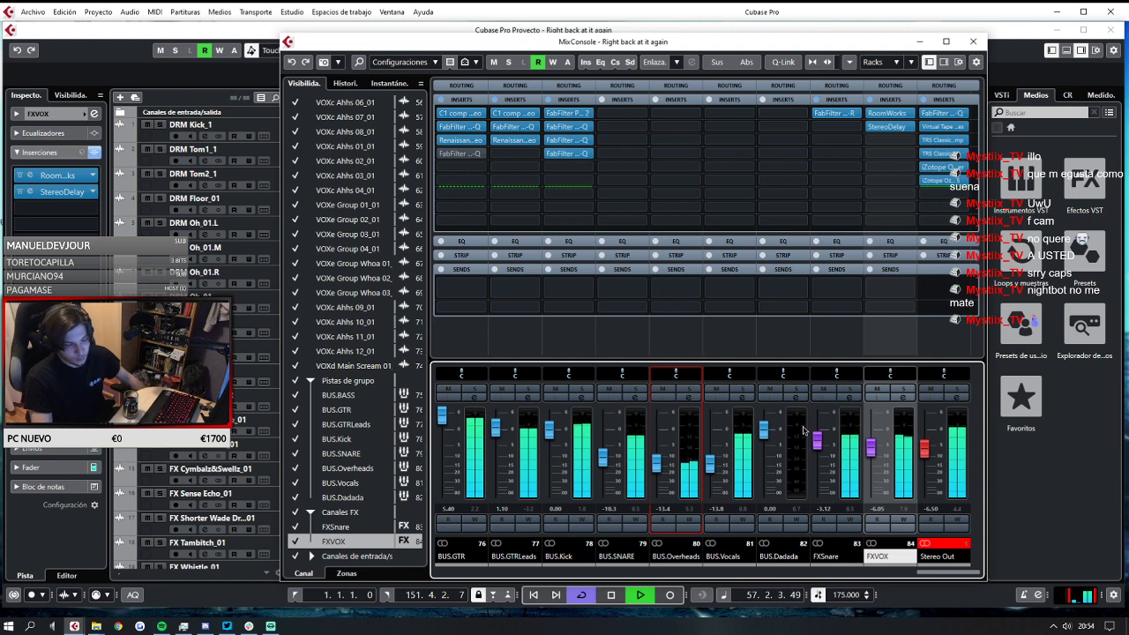
pyautogui.moveTo(442, 415); pyautogui.dragTo(497, 434)
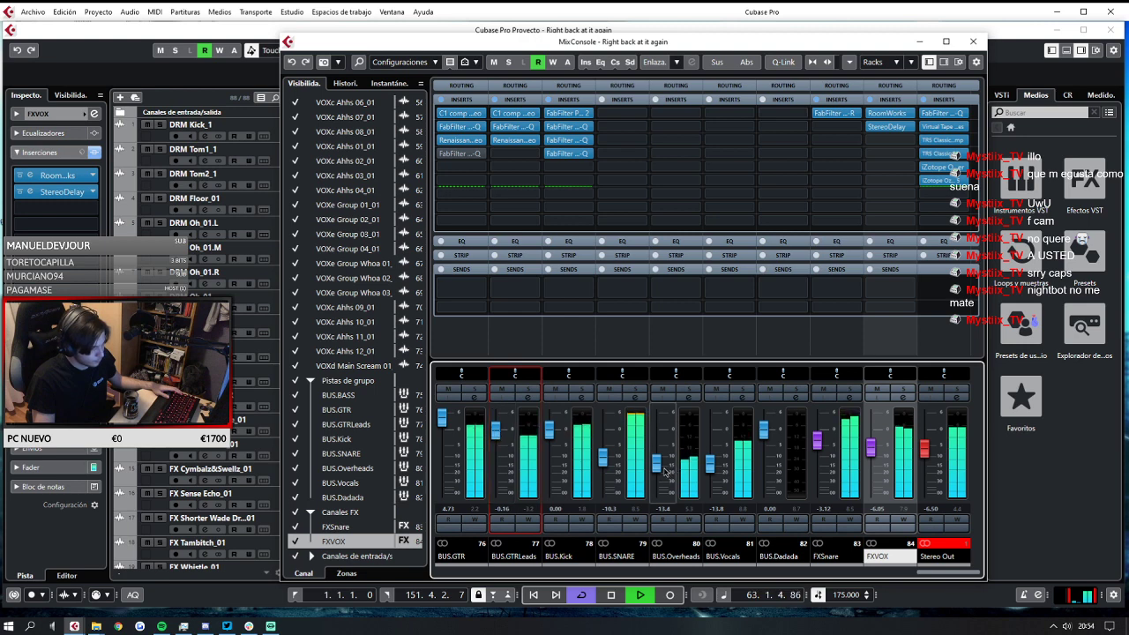
pyautogui.moveTo(653, 482); pyautogui.dragTo(657, 507)
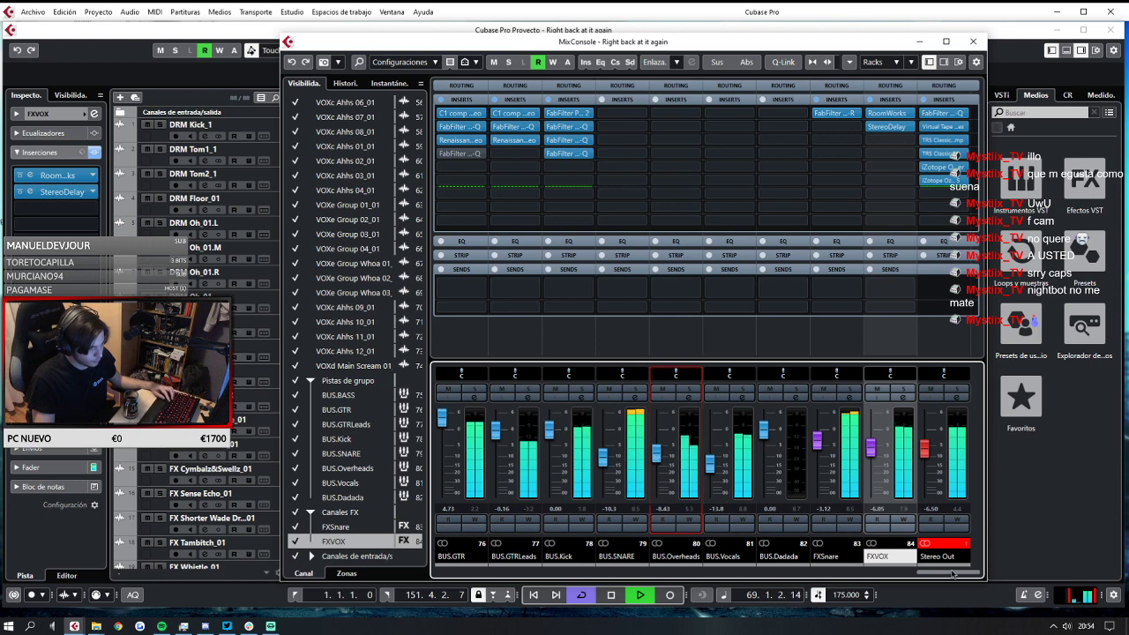
# Audition DRM Oh_01, DRM Rack_01 and DRM Rooms_01 in solo and lower the DRM Rooms_01 fader to -6.50.
pyautogui.moveTo(946, 573); pyautogui.dragTo(496, 570)
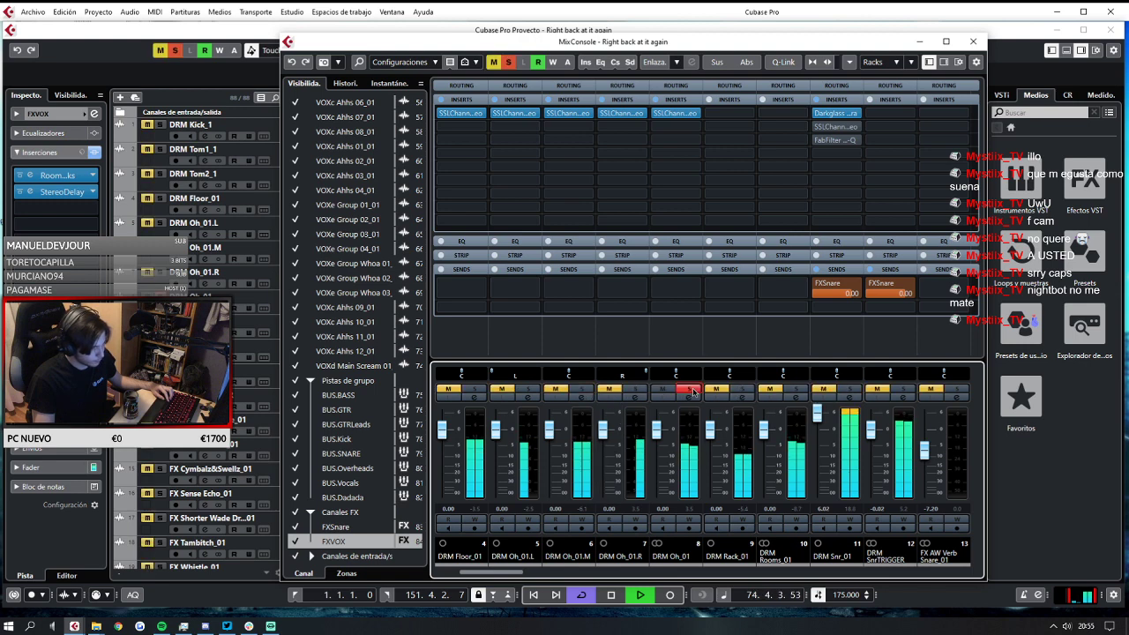
pyautogui.click(741, 390)
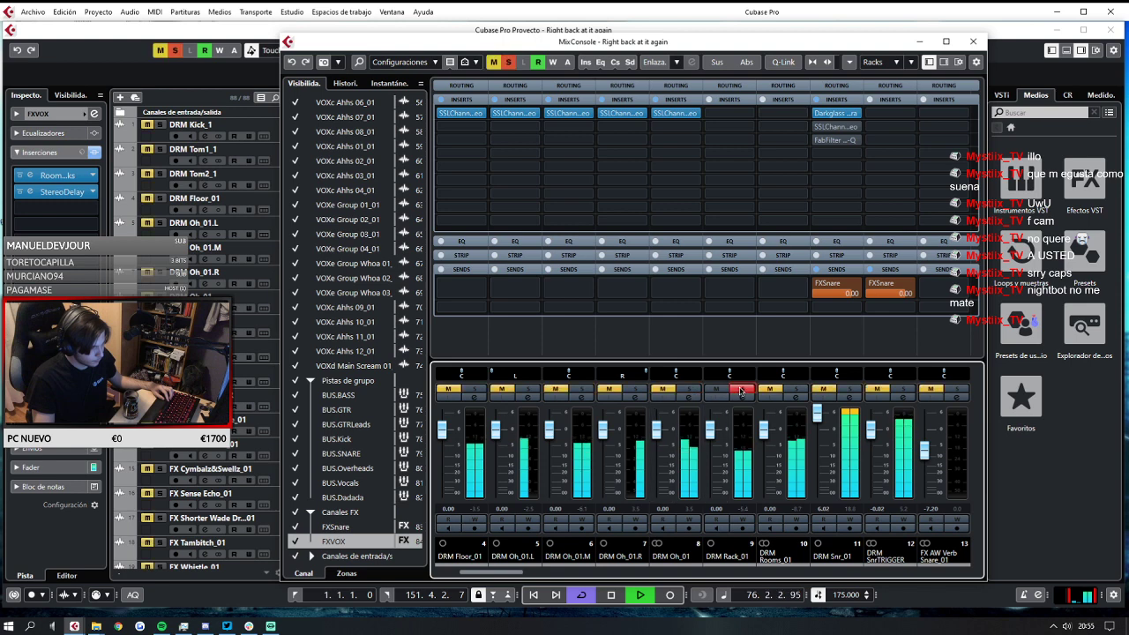
pyautogui.click(742, 390)
pyautogui.click(791, 389)
pyautogui.click(791, 389)
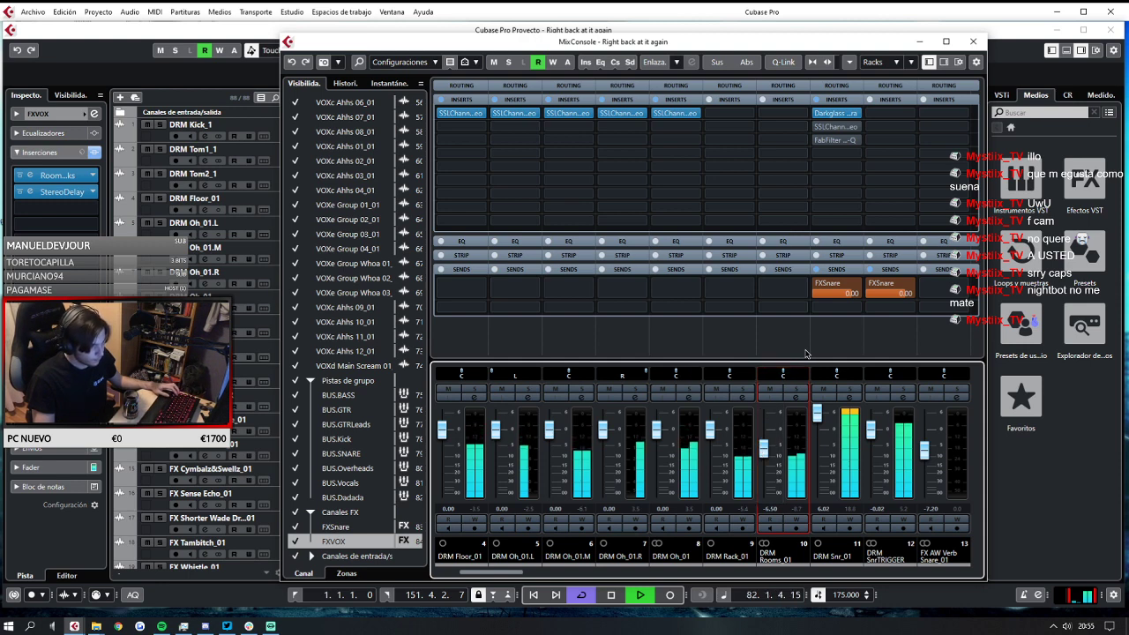
# Reopen Ozone 5 on Stereo Out, dismiss its preset manager and try the Dynamics module during playback.
pyautogui.moveTo(505, 573); pyautogui.dragTo(977, 548)
pyautogui.moveTo(942, 181); pyautogui.dragTo(933, 210)
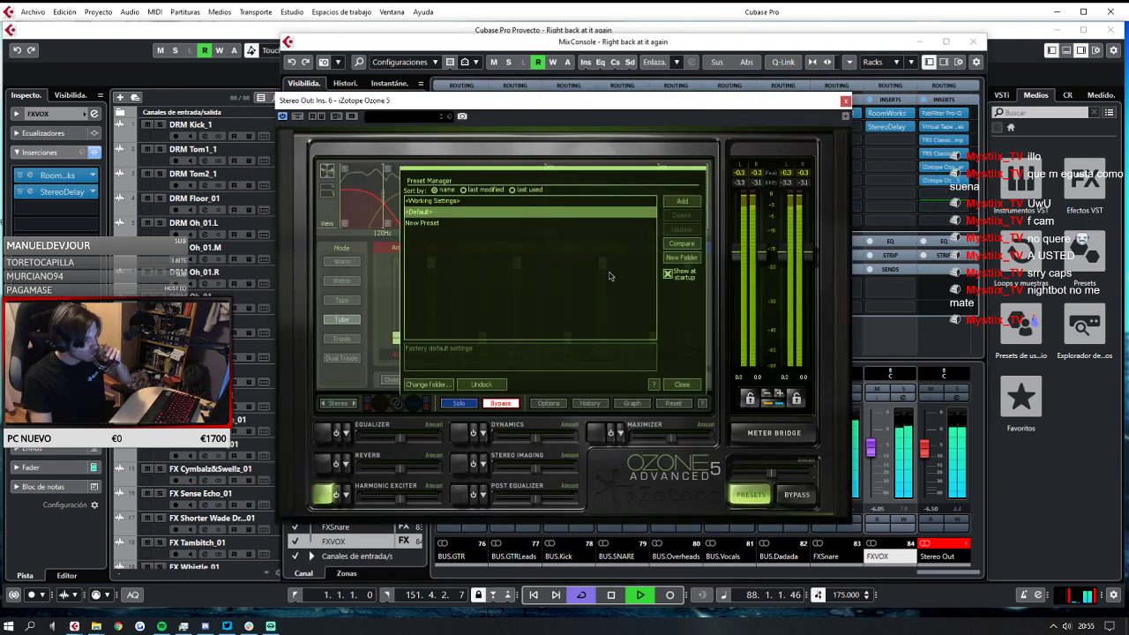
pyautogui.click(681, 385)
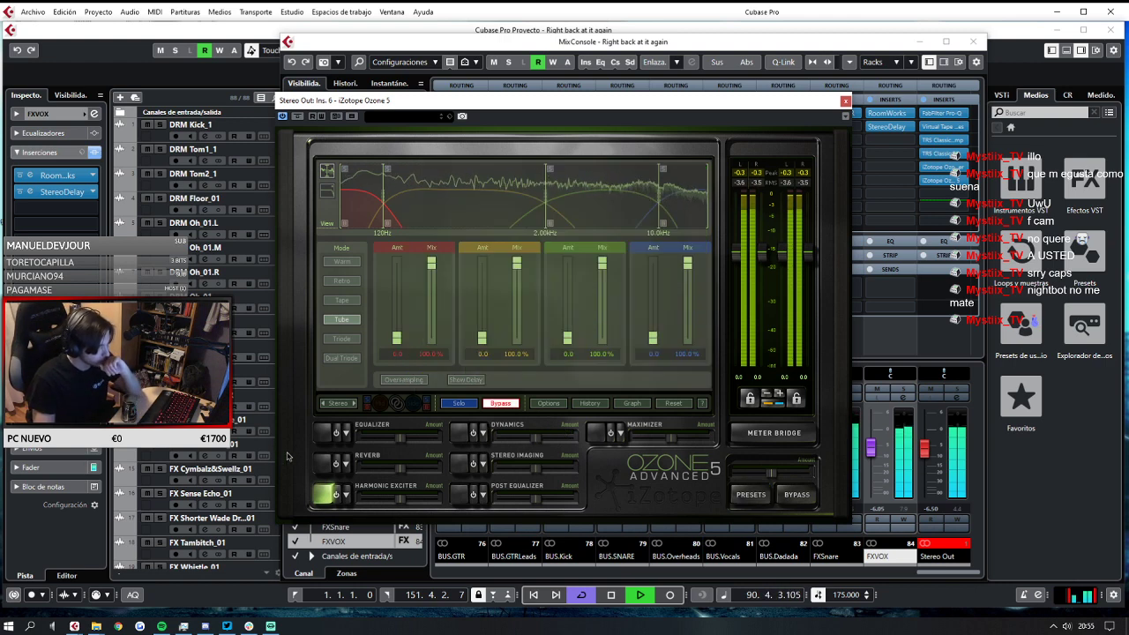
pyautogui.click(473, 432)
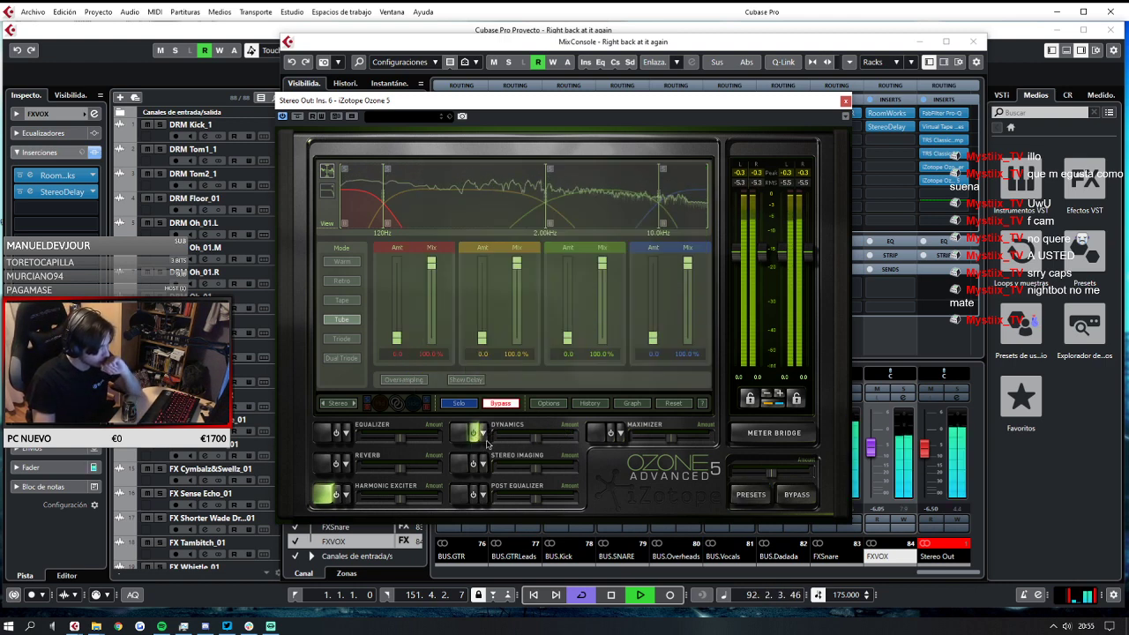
pyautogui.moveTo(570, 443); pyautogui.dragTo(521, 450)
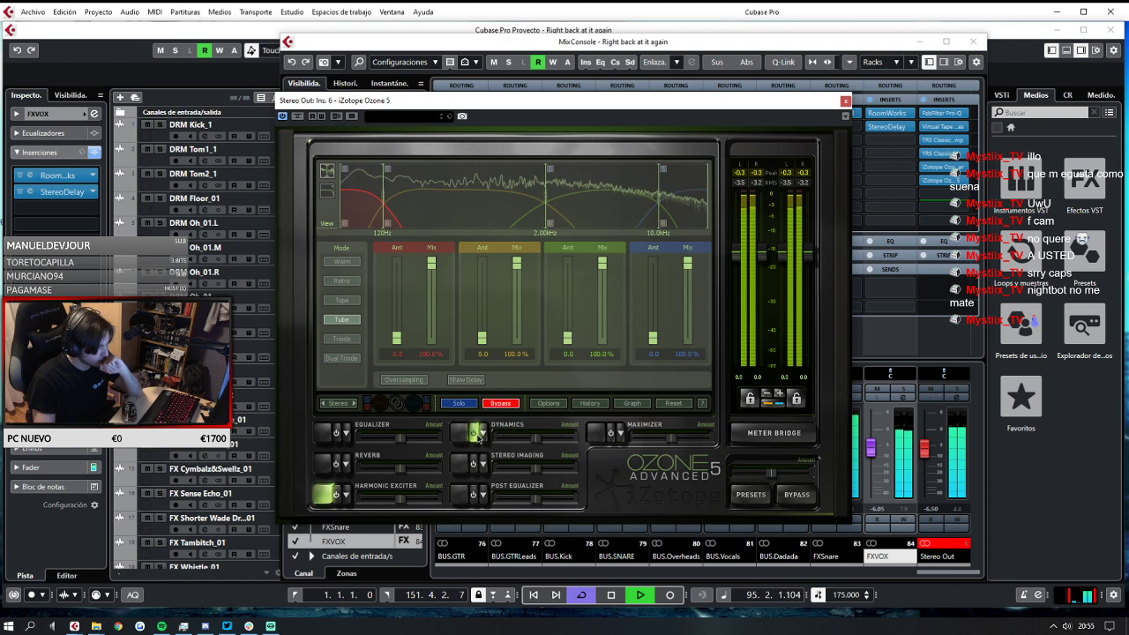
# Try the Ozone 5 Maximizer with a changed threshold, then switch the module off.
pyautogui.click(611, 433)
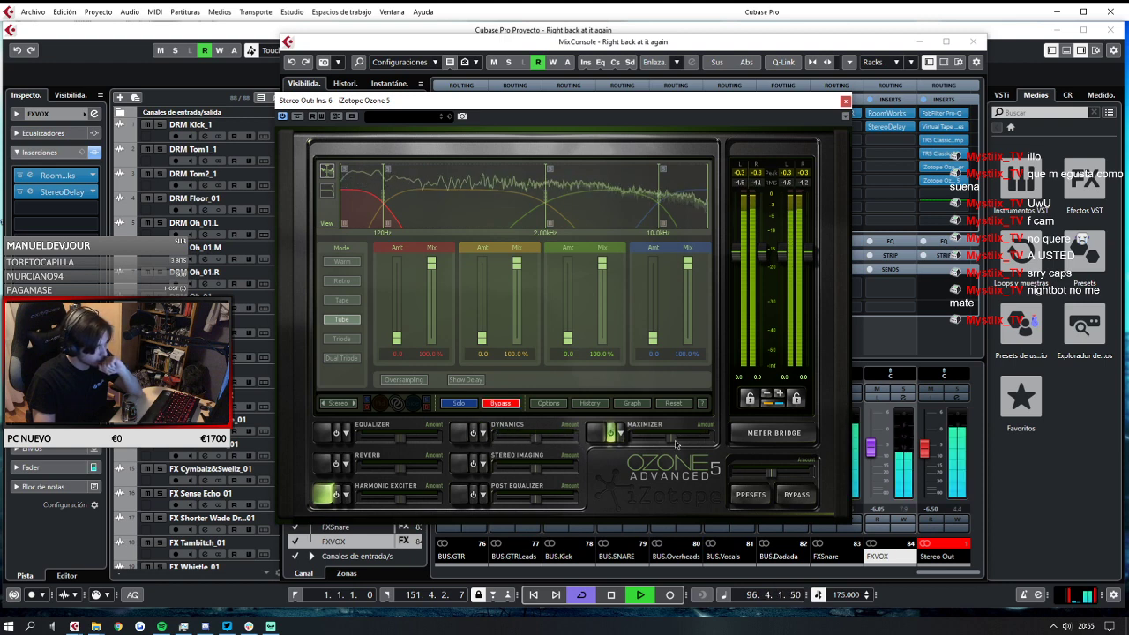
pyautogui.moveTo(675, 443)
pyautogui.mouseDown()
pyautogui.moveTo(701, 449)
pyautogui.moveTo(644, 452)
pyautogui.moveTo(675, 450)
pyautogui.mouseUp()
pyautogui.click(660, 447)
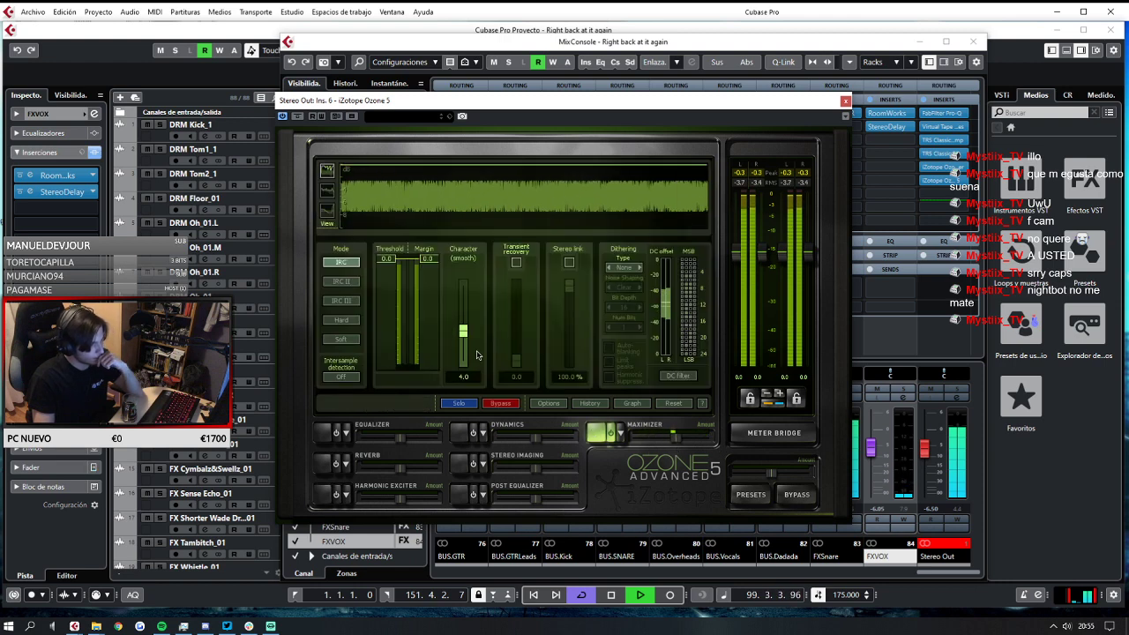
pyautogui.moveTo(385, 265); pyautogui.dragTo(397, 279)
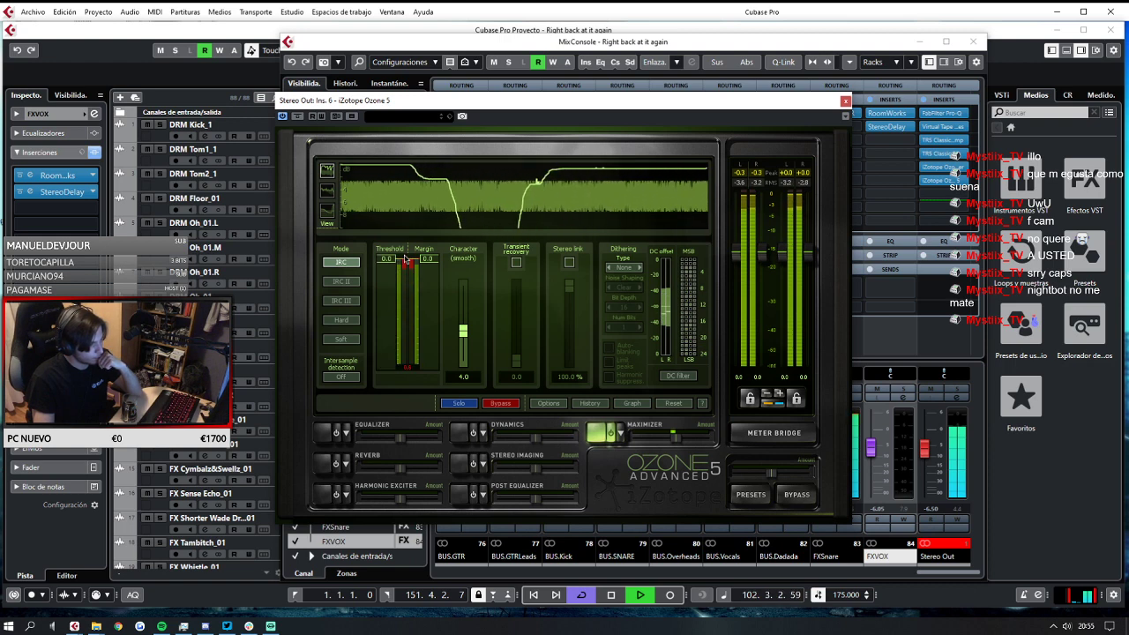
pyautogui.click(610, 433)
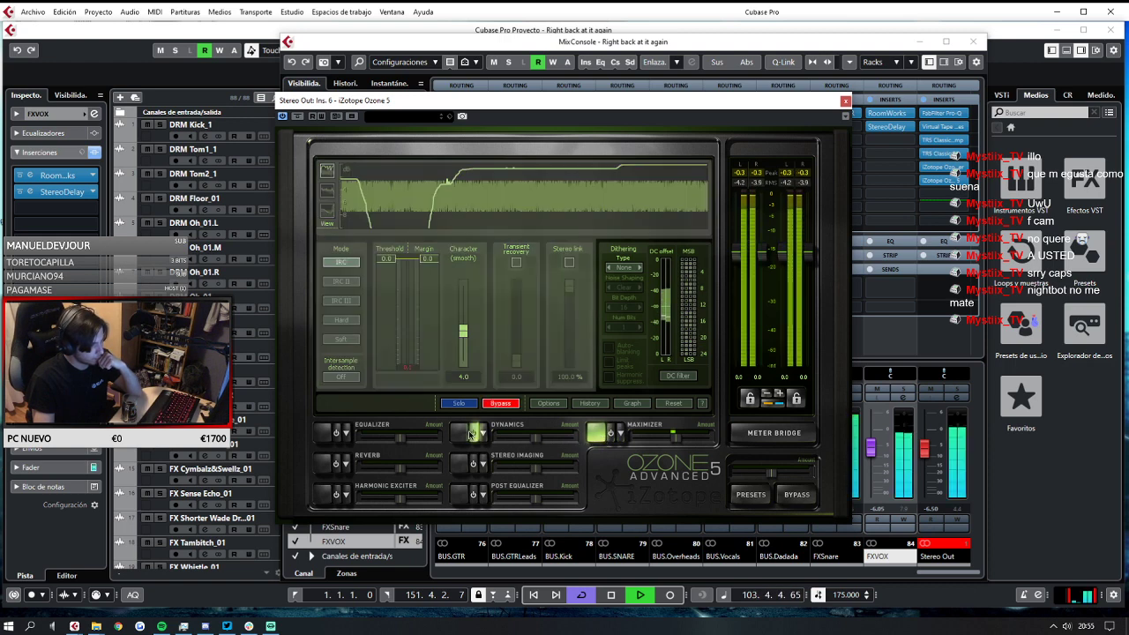
# Try a threshold of -34.7 dB in the Ozone 5 Dynamics module, then reset it and switch the module off.
pyautogui.click(464, 435)
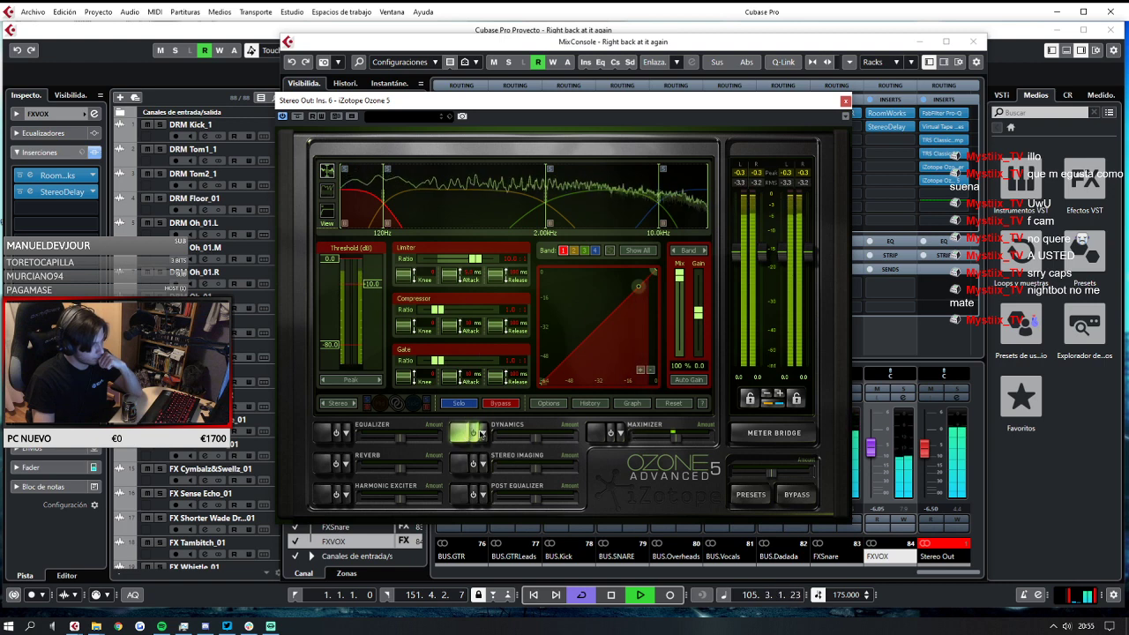
pyautogui.moveTo(332, 263); pyautogui.dragTo(332, 319)
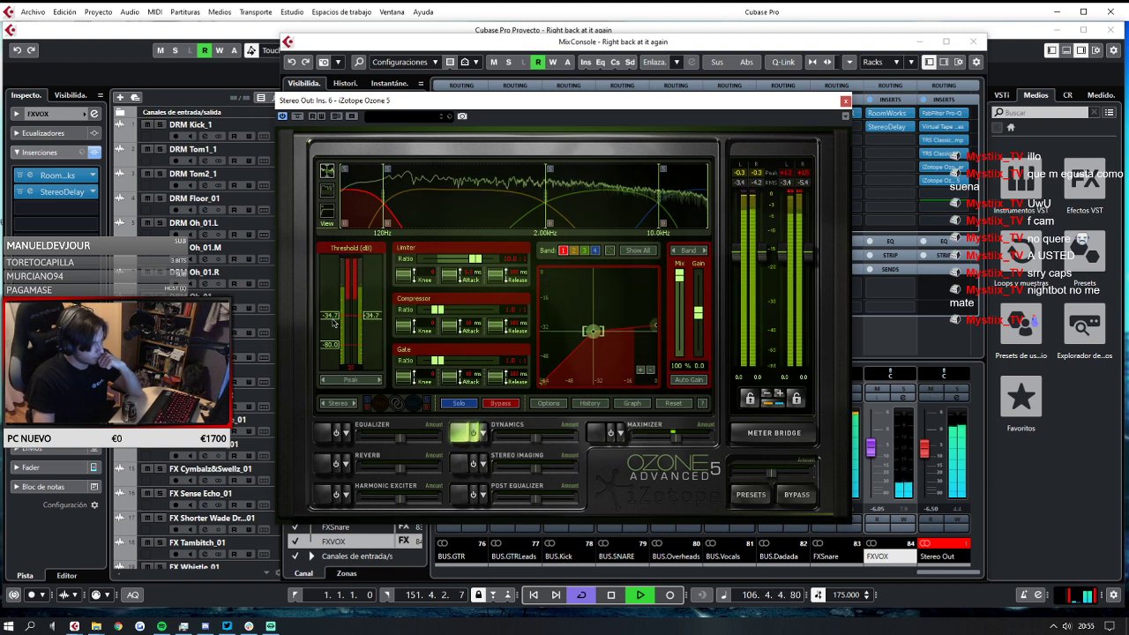
pyautogui.doubleClick(332, 319)
pyautogui.click(464, 435)
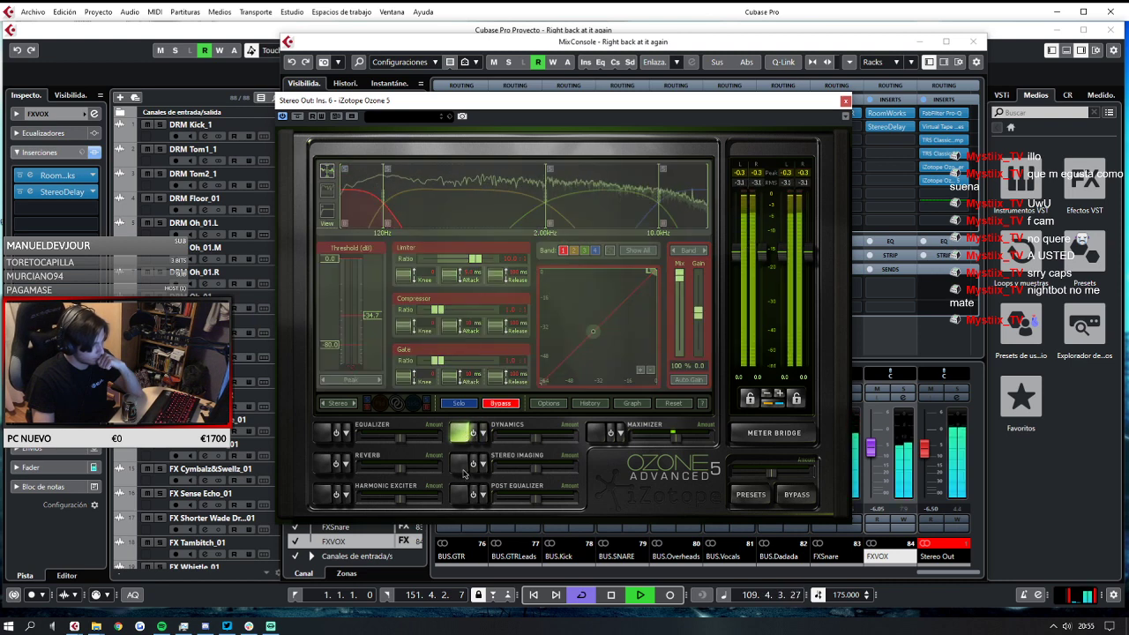
# Close Ozone 5 and try the BUS.Dadada fader at -3.33 before returning it to 0.00.
pyautogui.click(844, 102)
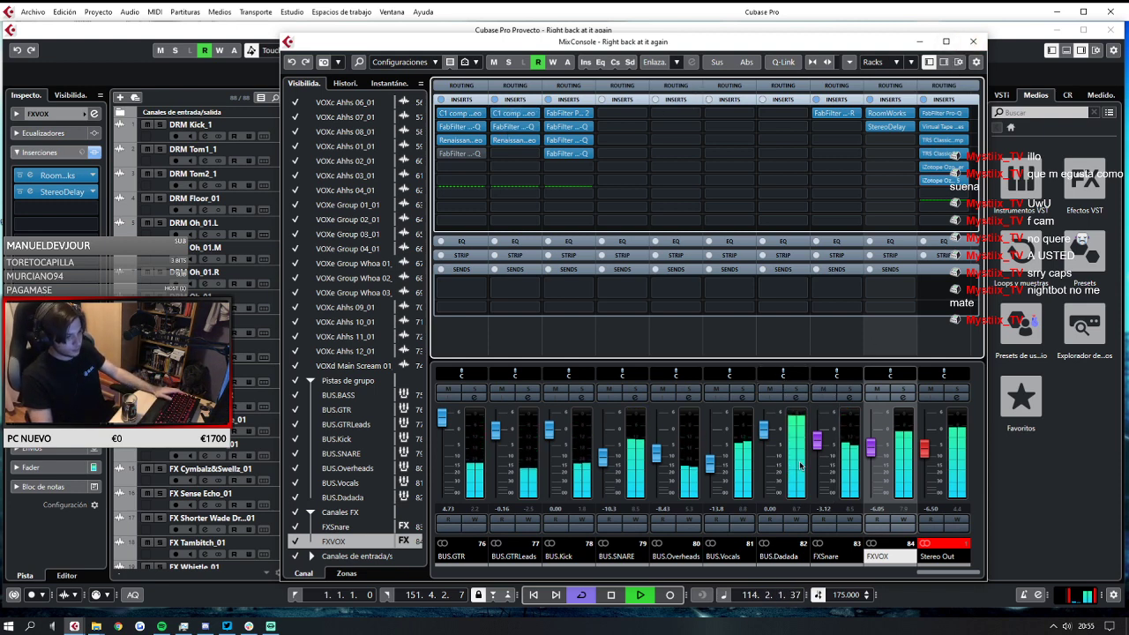
pyautogui.moveTo(763, 431); pyautogui.dragTo(764, 445)
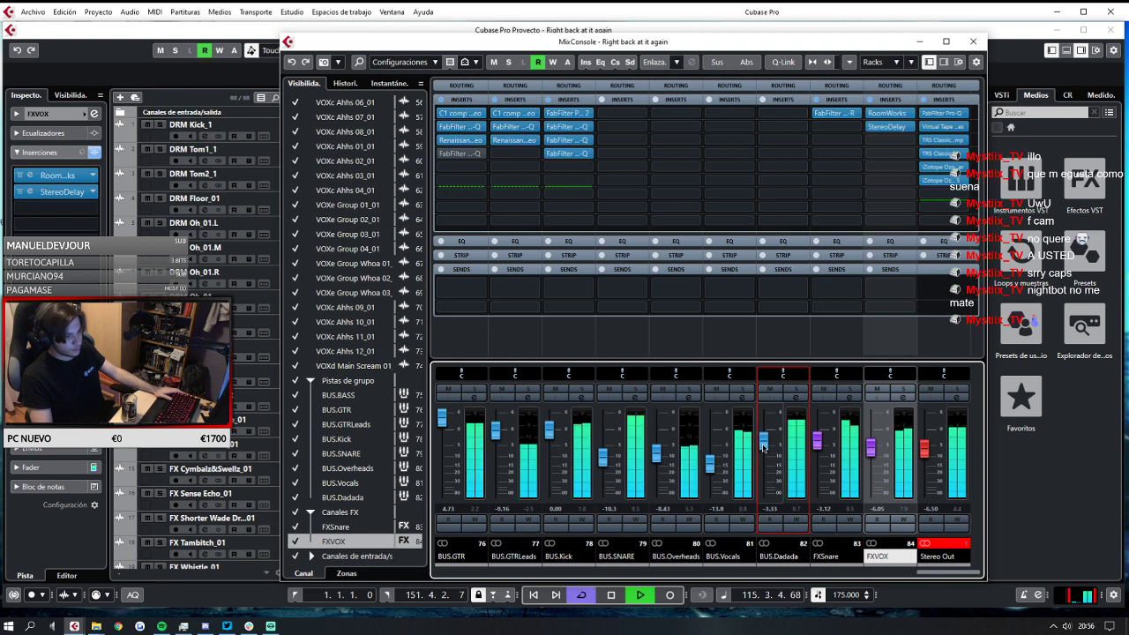
pyautogui.moveTo(762, 451); pyautogui.dragTo(767, 438)
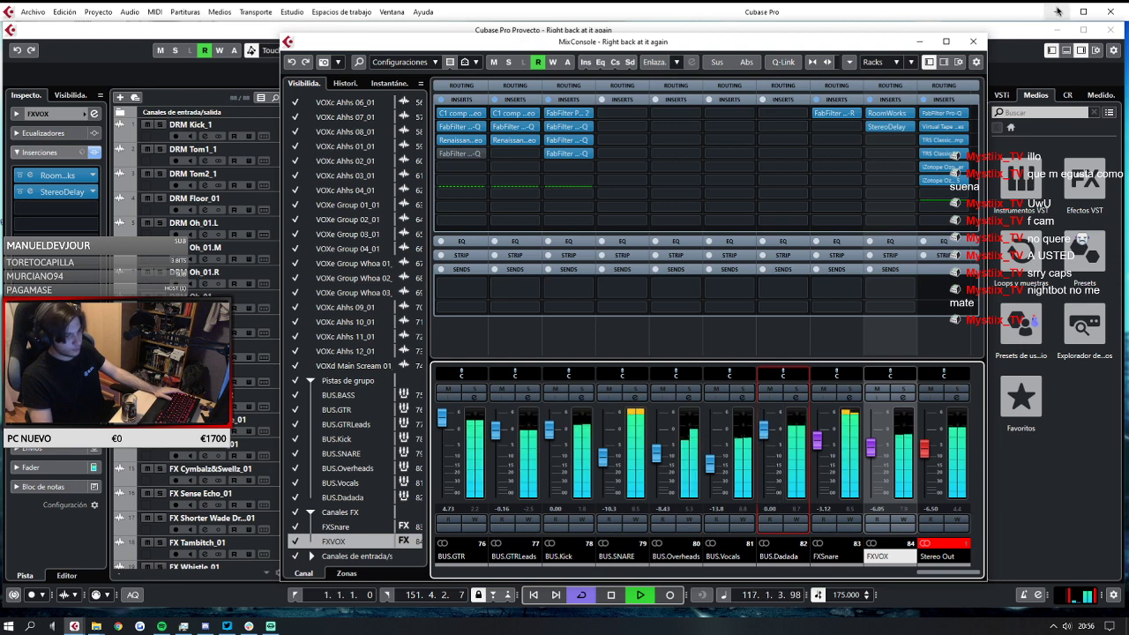
# Close the MixConsole, bring the VOXc Ahhs tracks into view and restart playback from about bar 112.
pyautogui.click(973, 42)
pyautogui.click(610, 101)
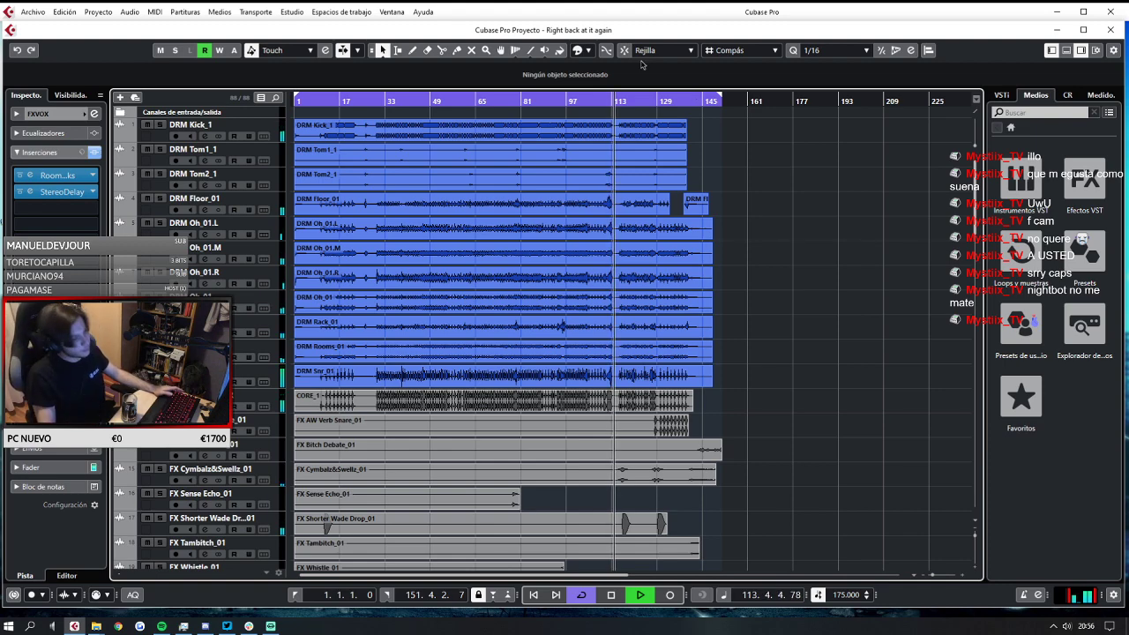
pyautogui.scroll(-10, 284, 381)
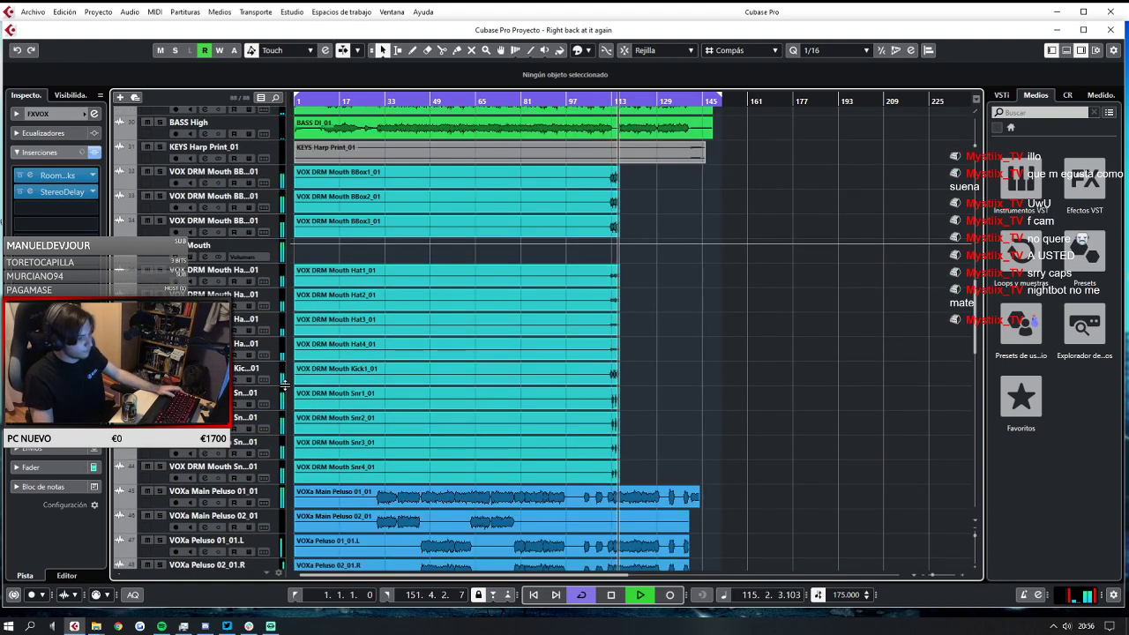
pyautogui.scroll(-3, 284, 381)
pyautogui.scroll(-5, 555, 282)
pyautogui.scroll(-3, 555, 282)
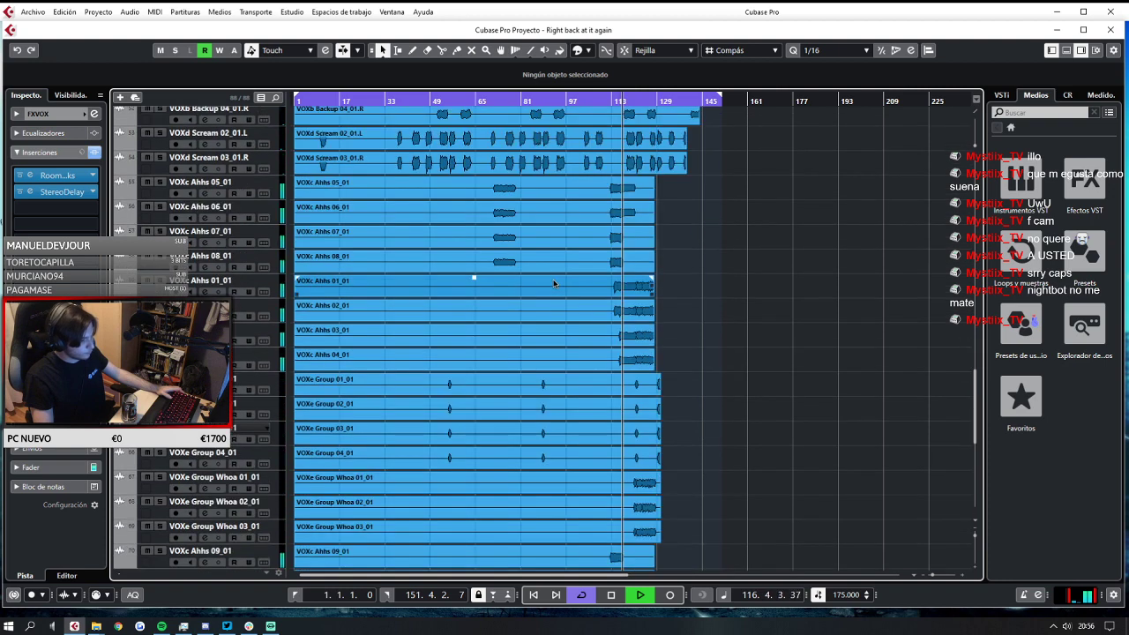
pyautogui.click(615, 104)
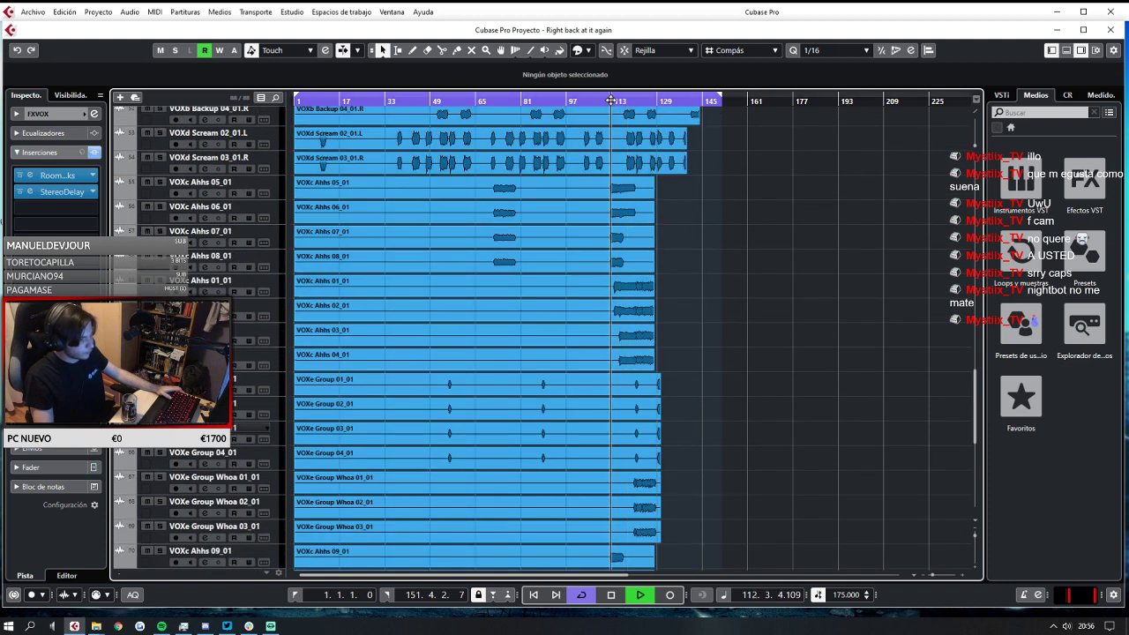
# Solo the tracks VOXc Ahhs 05_01 to 08_01 and replay them from about bar 112.
pyautogui.click(160, 206)
pyautogui.click(159, 230)
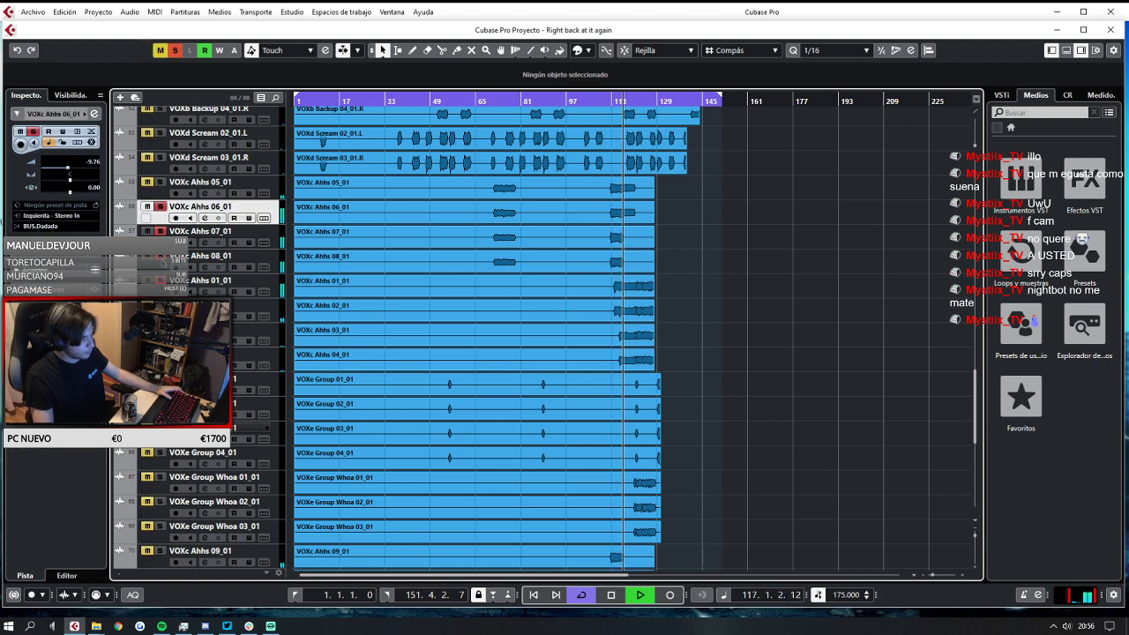
pyautogui.click(160, 182)
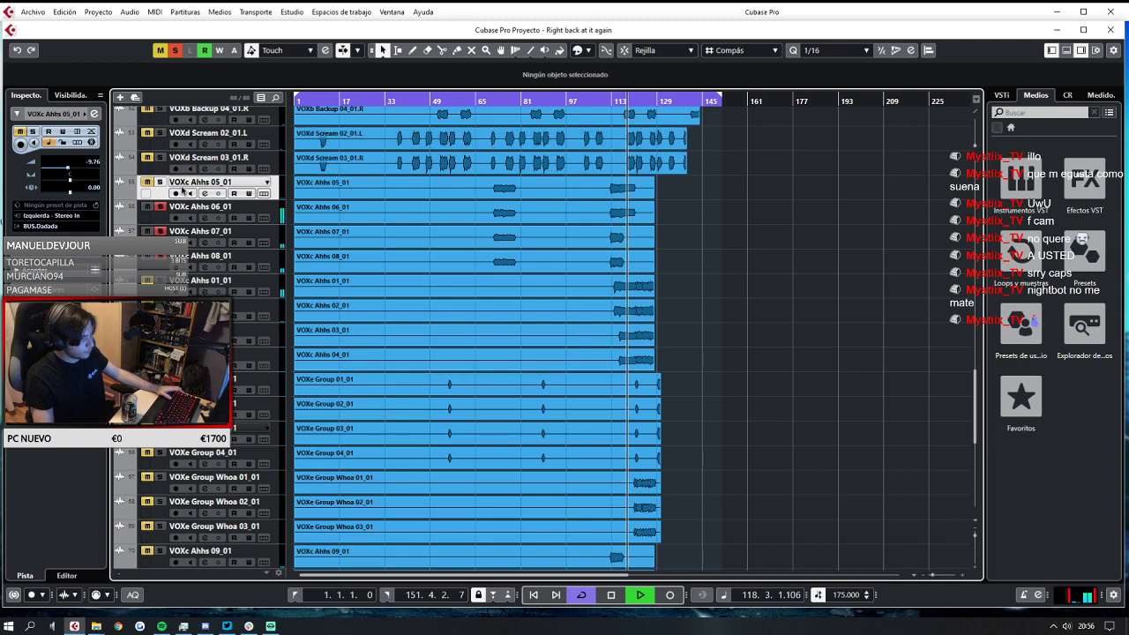
pyautogui.click(611, 105)
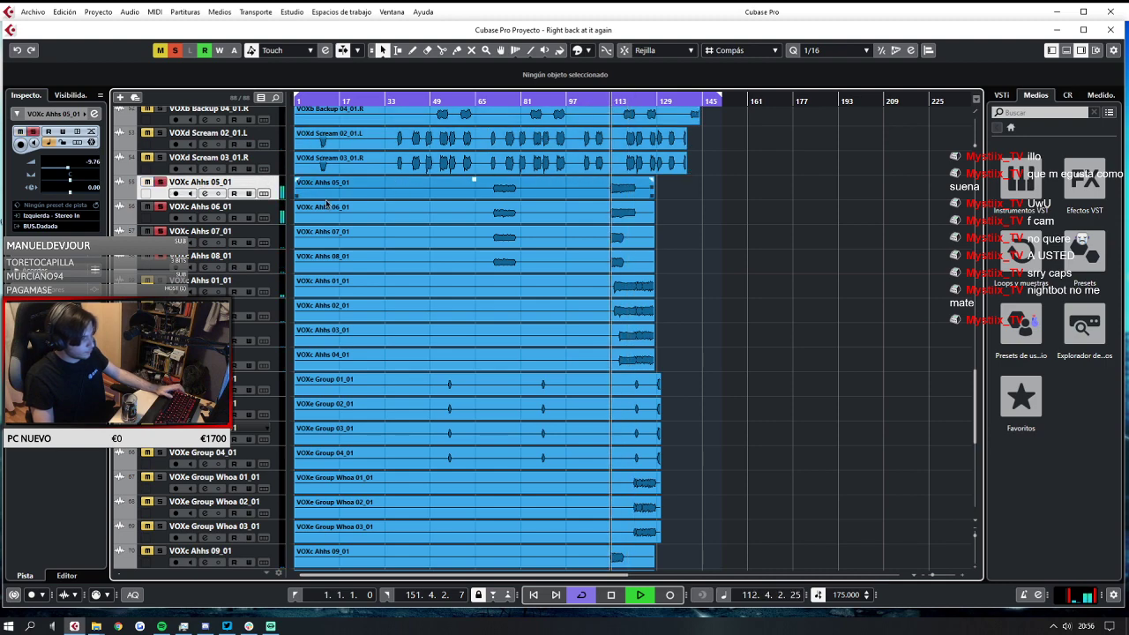
# Reopen the MixConsole at the soloed VOXc Ahhs channels.
pyautogui.click(75, 626)
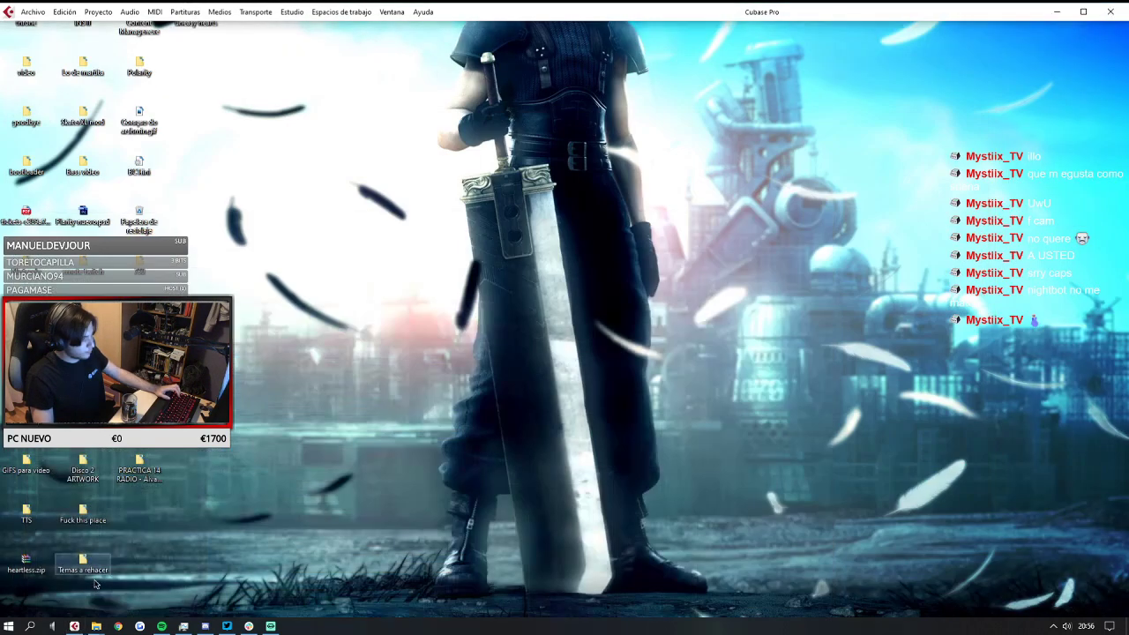
pyautogui.click(75, 626)
pyautogui.click(339, 12)
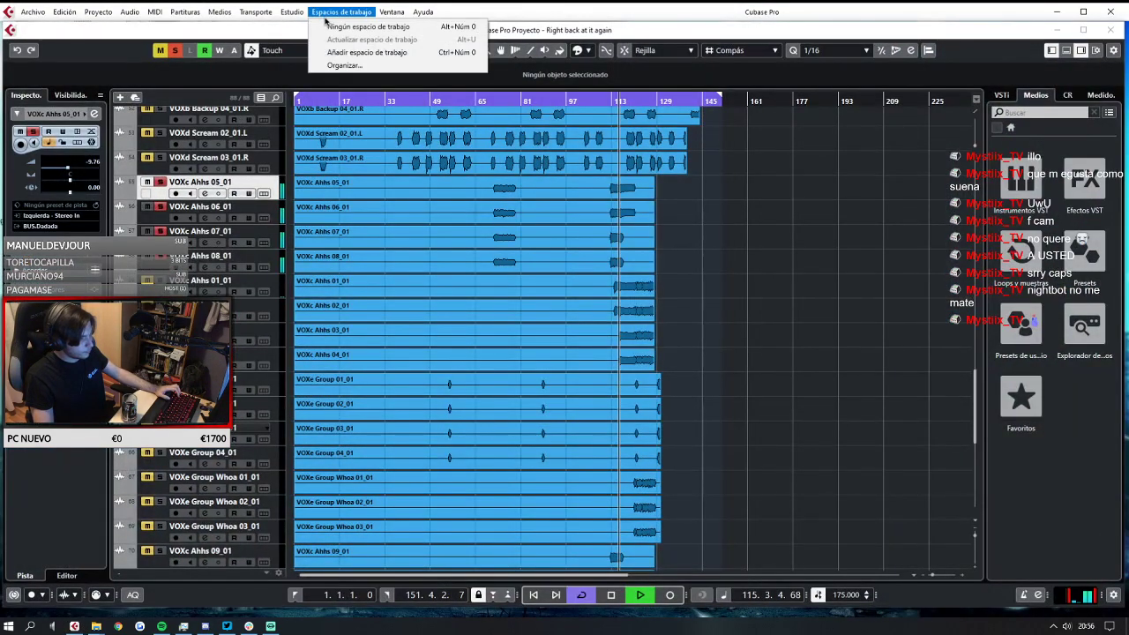
pyautogui.click(308, 47)
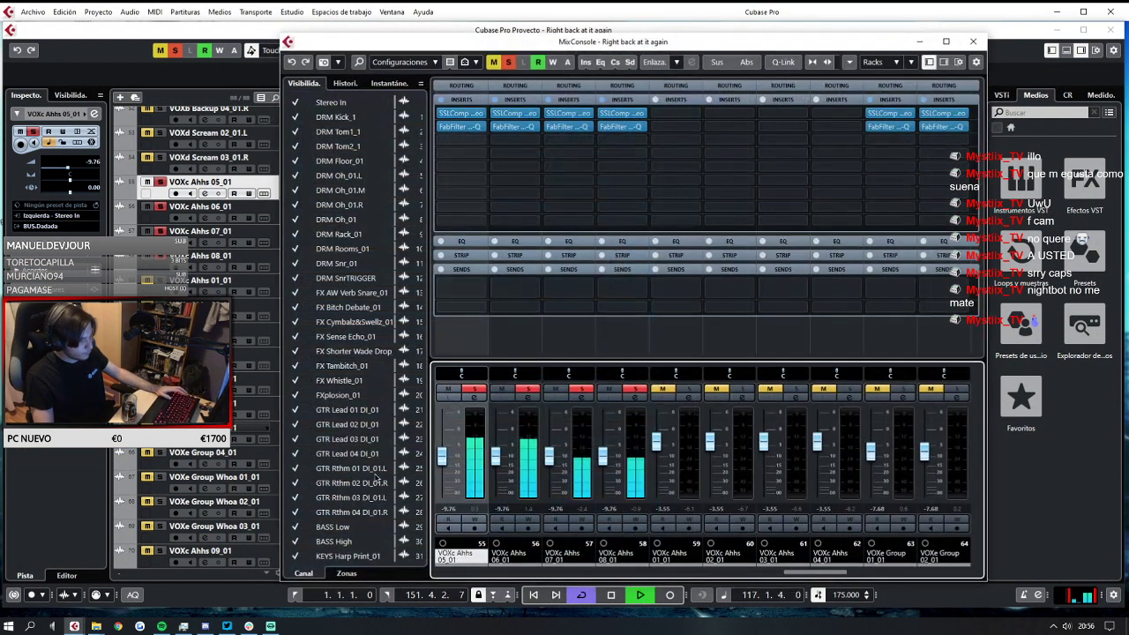
# Lower the VOXc Ahhs 05_01 to 07_01 faders to -12.1 and close the MixConsole.
pyautogui.moveTo(443, 456); pyautogui.dragTo(549, 462)
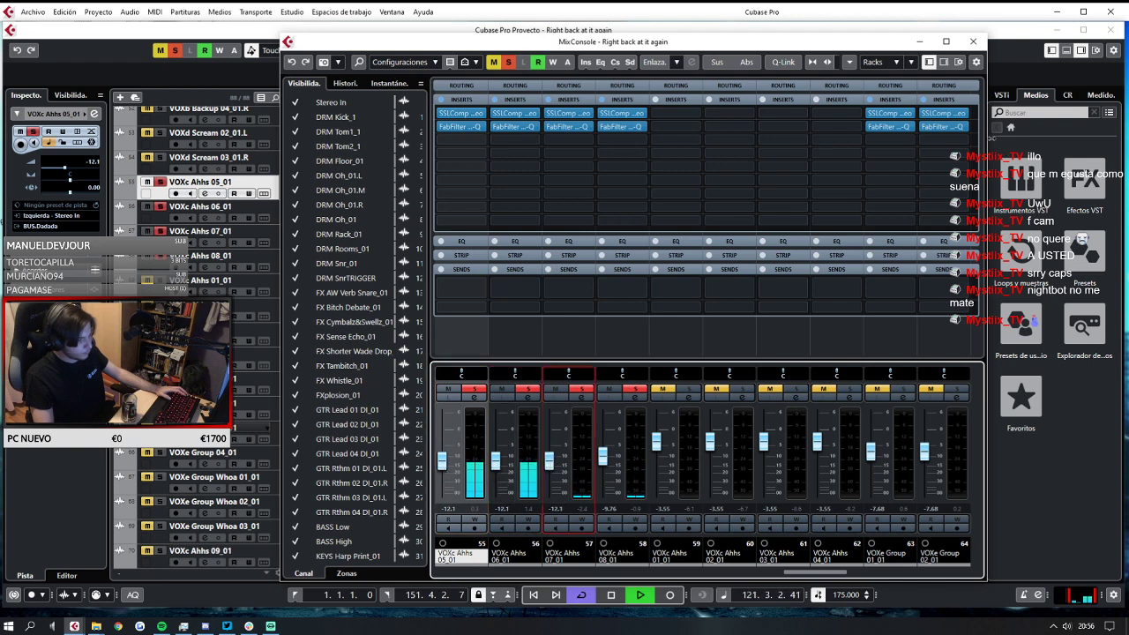
pyautogui.click(972, 42)
# Replay the full mix without solos from about bar 112 and save the project.
pyautogui.click(624, 100)
pyautogui.press('space')
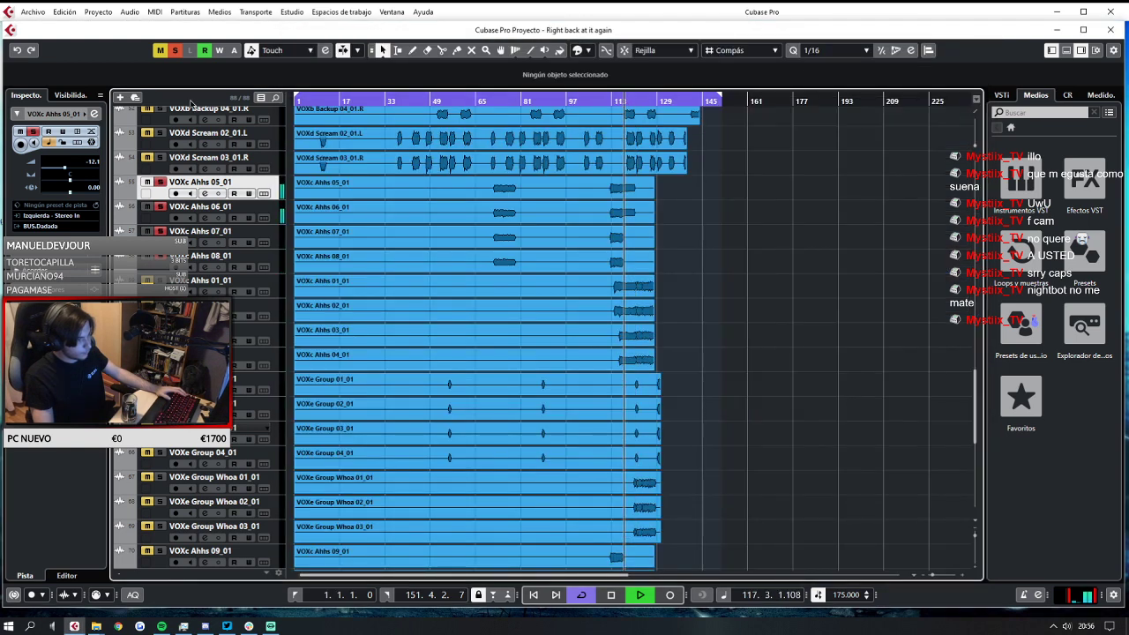
pyautogui.click(614, 99)
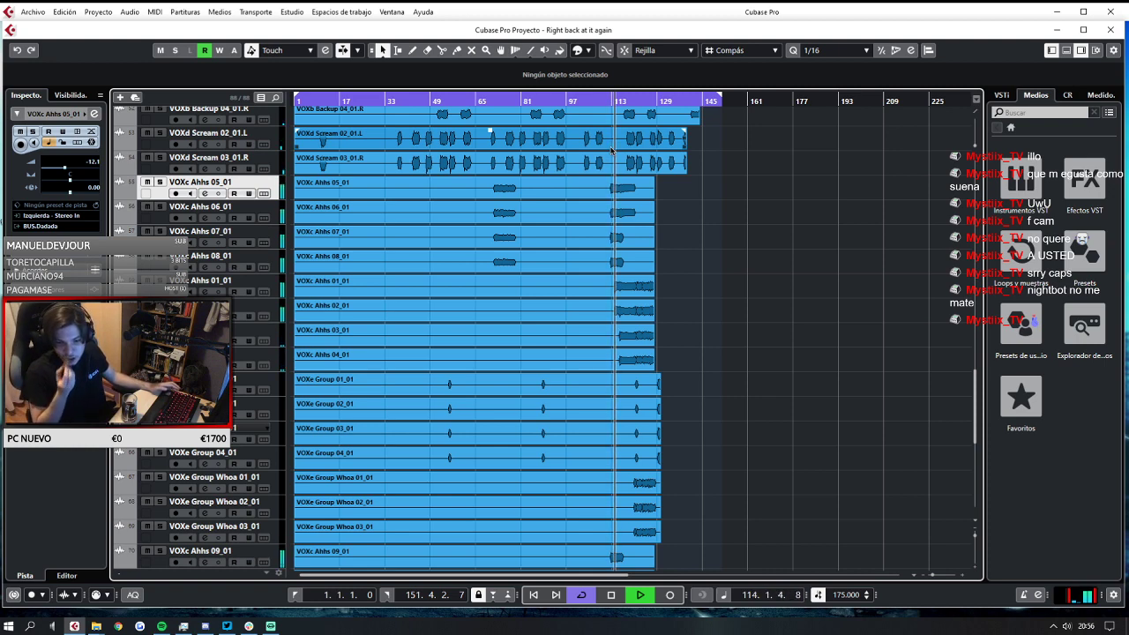
pyautogui.click(621, 157)
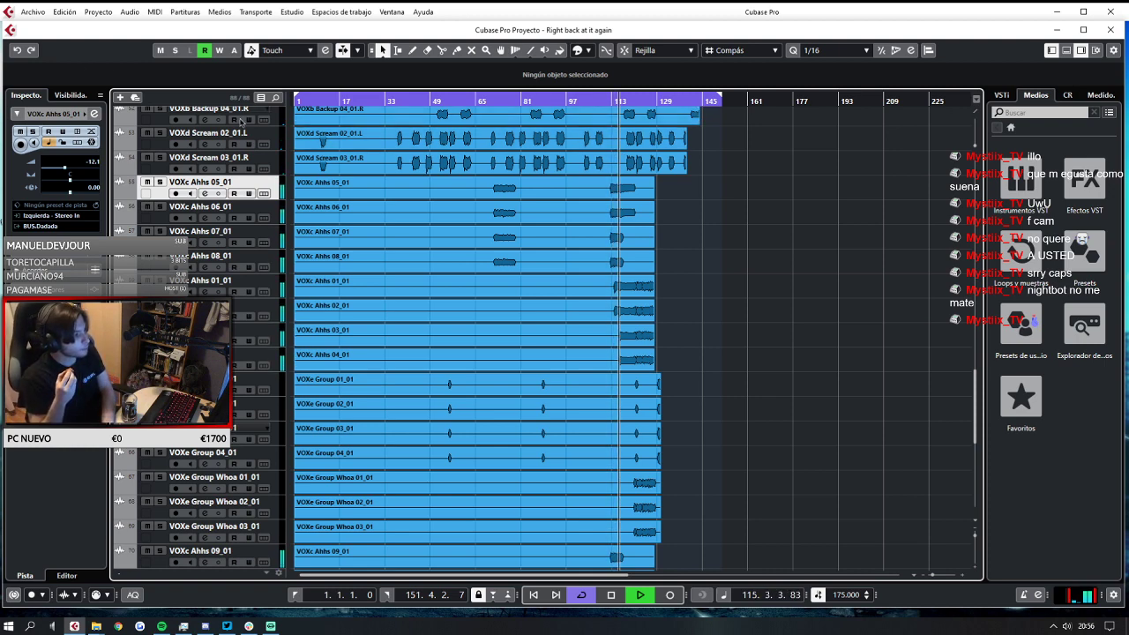
pyautogui.click(29, 10)
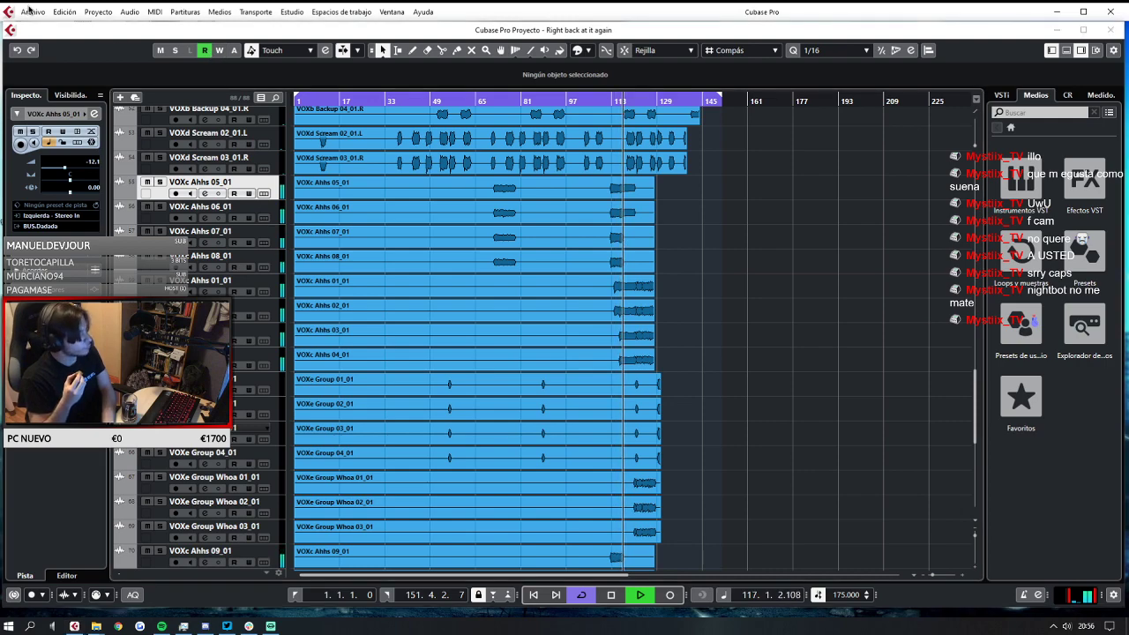
pyautogui.click(36, 93)
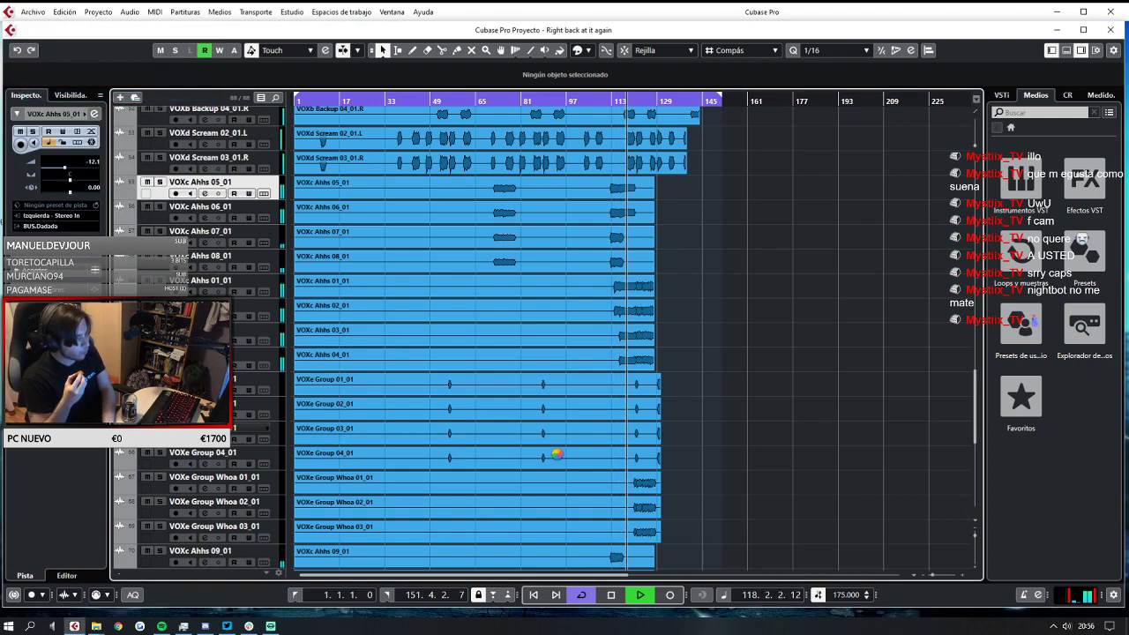
# Select the FX Shorter Wade Drop_01 track, replay its passage from about bar 111 and save the project.
pyautogui.scroll(-4, 565, 450)
pyautogui.scroll(8, 609, 428)
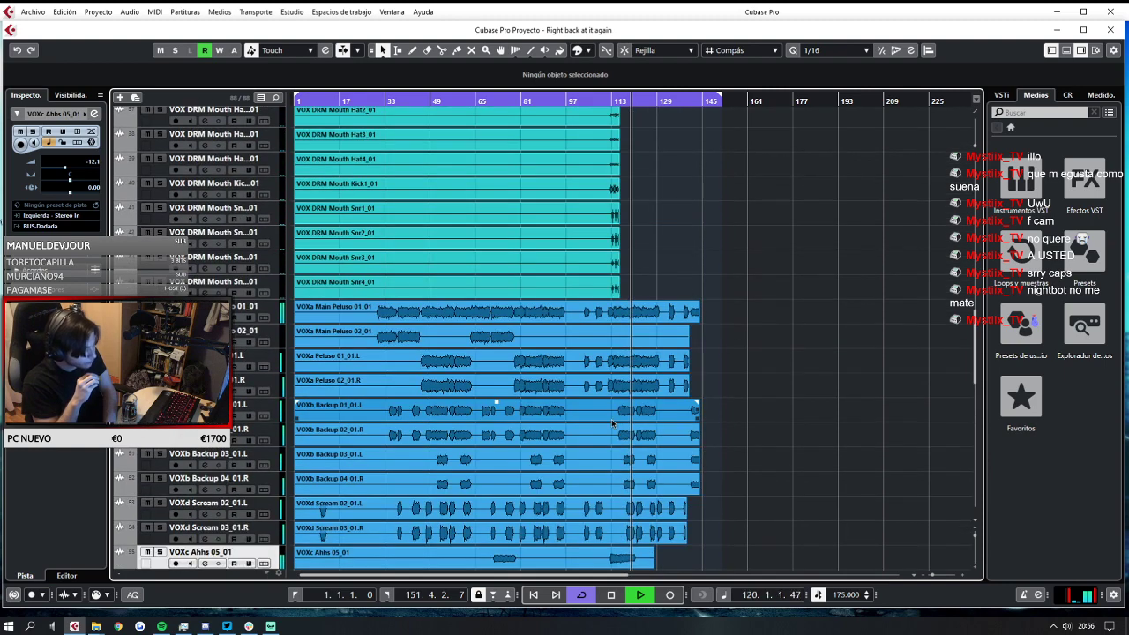
pyautogui.scroll(10, 613, 424)
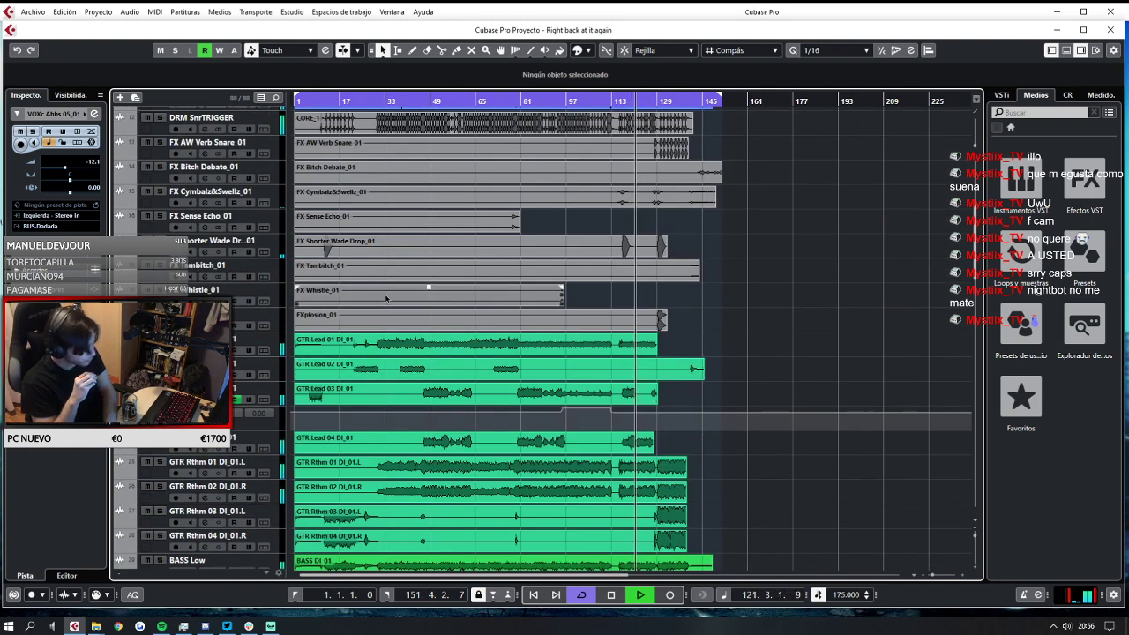
pyautogui.click(246, 247)
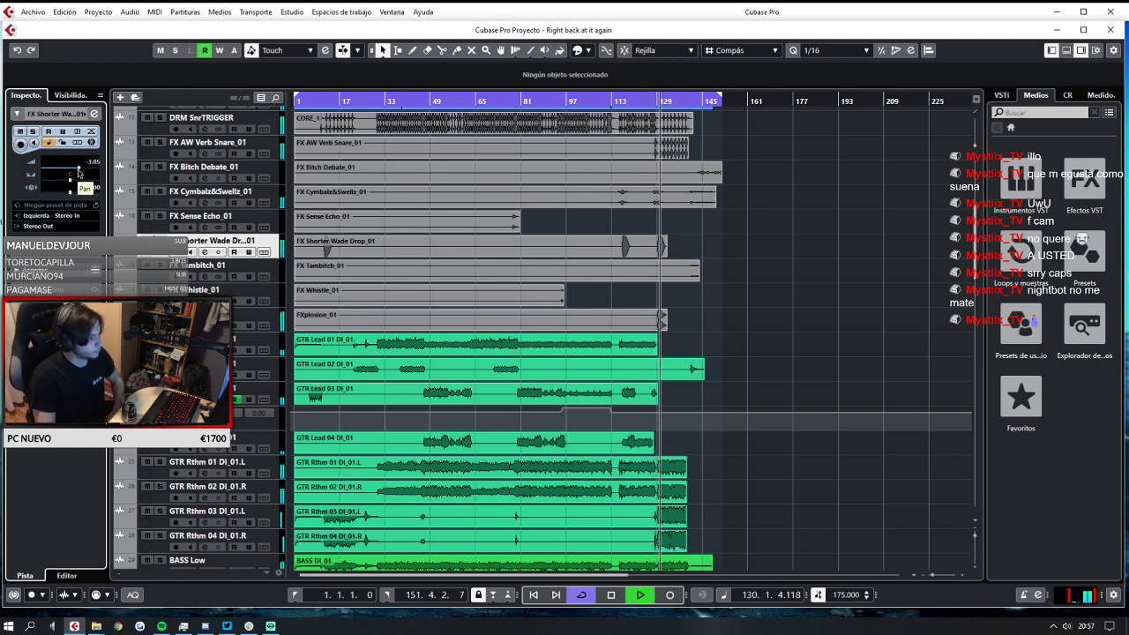
pyautogui.click(621, 102)
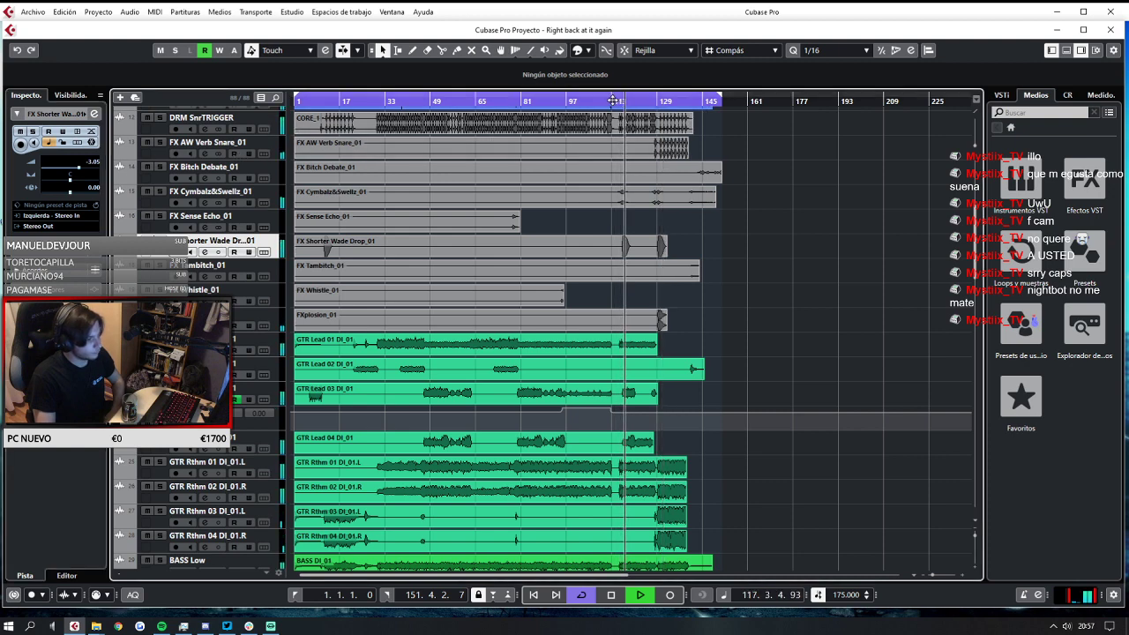
pyautogui.click(608, 101)
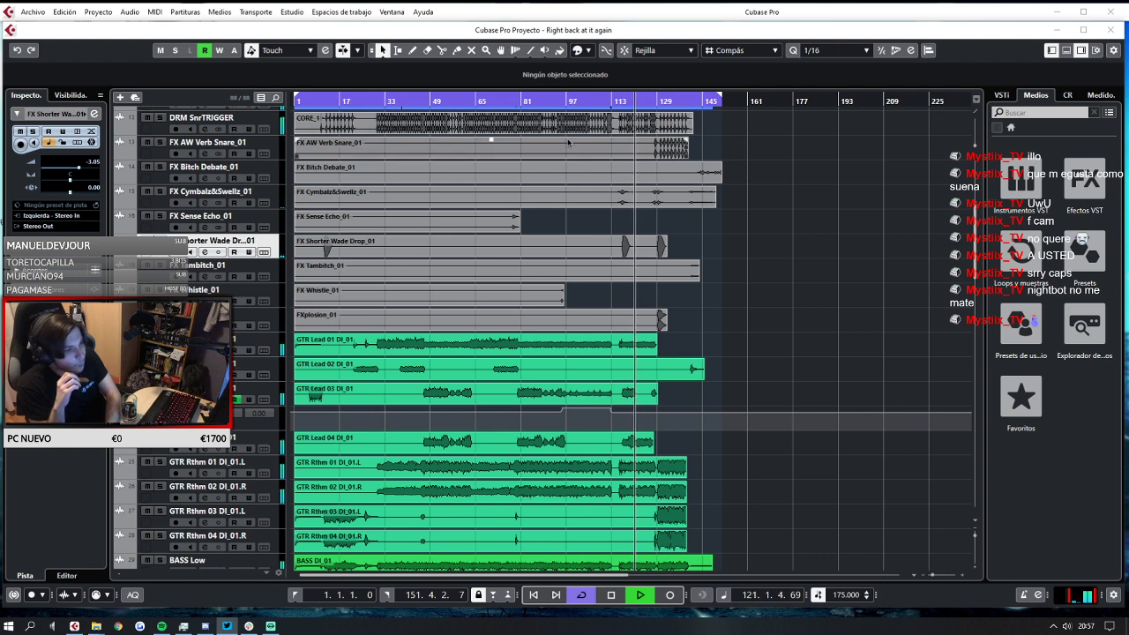
pyautogui.click(33, 12)
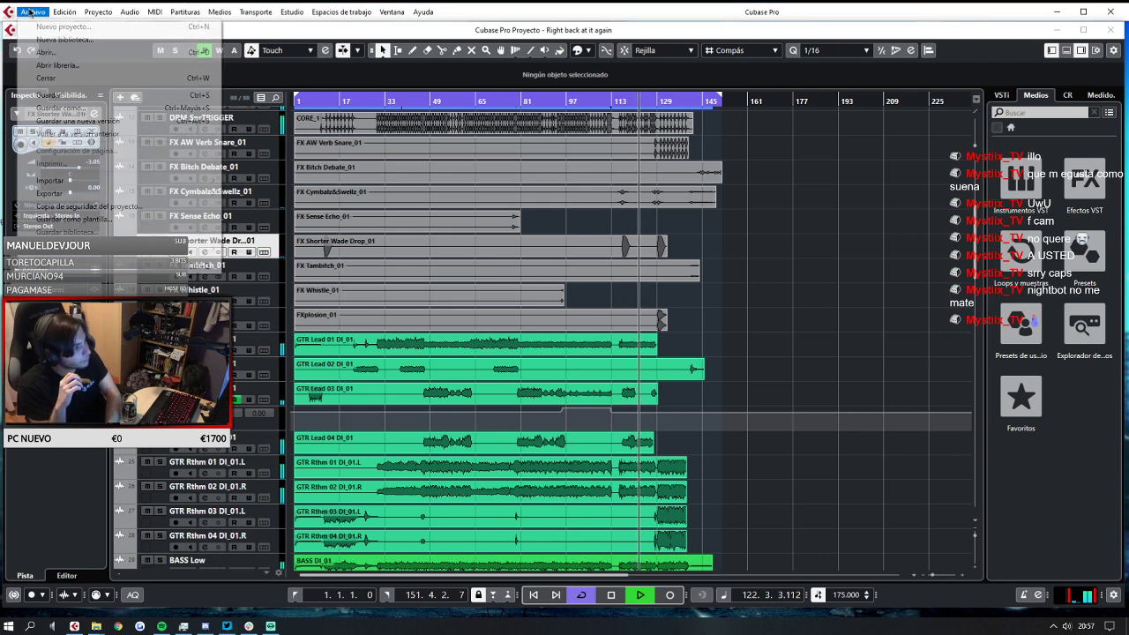
pyautogui.click(53, 94)
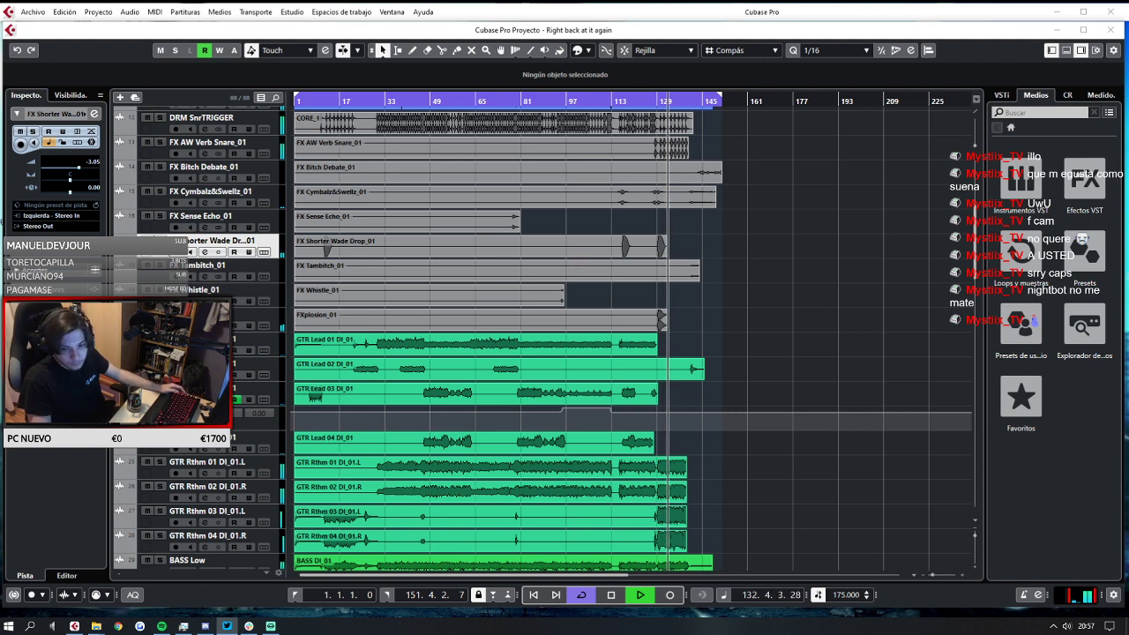
# Select the FXplosion_01 track and lower its level to -5.07 during playback.
pyautogui.click(273, 319)
pyautogui.moveTo(85, 171); pyautogui.dragTo(79, 172)
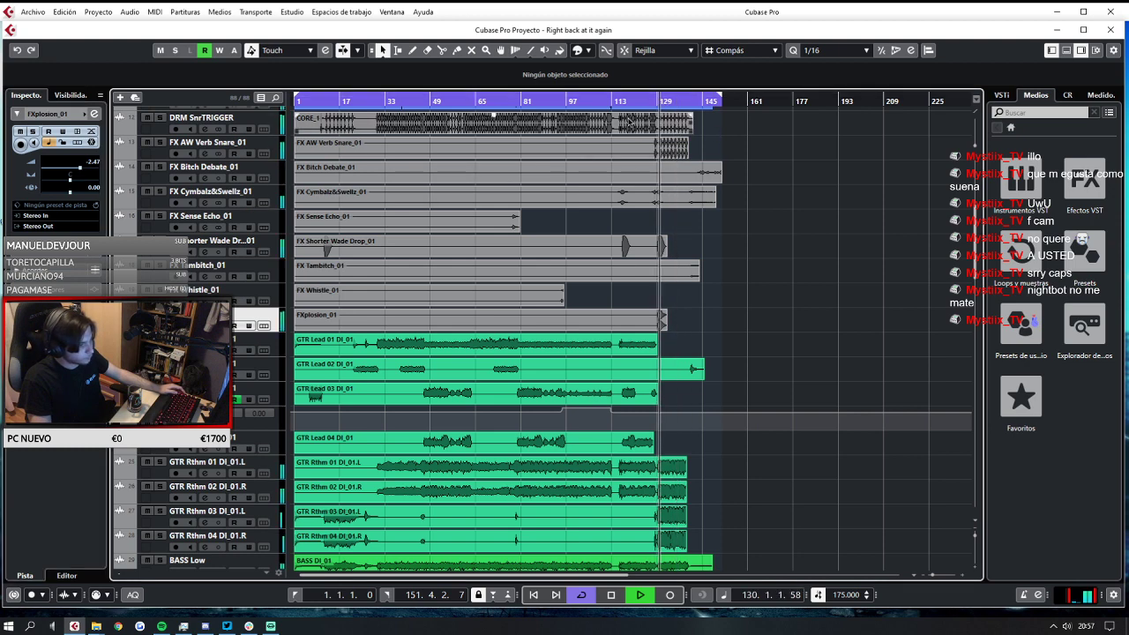
pyautogui.moveTo(88, 170); pyautogui.dragTo(78, 172)
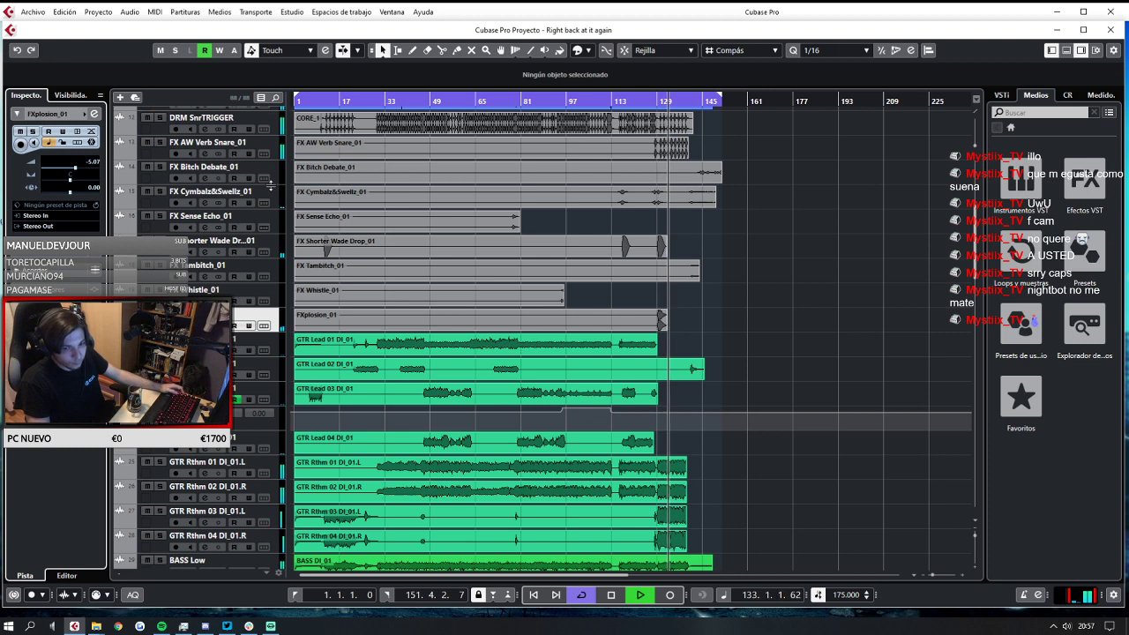
# Stop playback and save the project with the new FXplosion_01 level.
pyautogui.scroll(5, 432, 197)
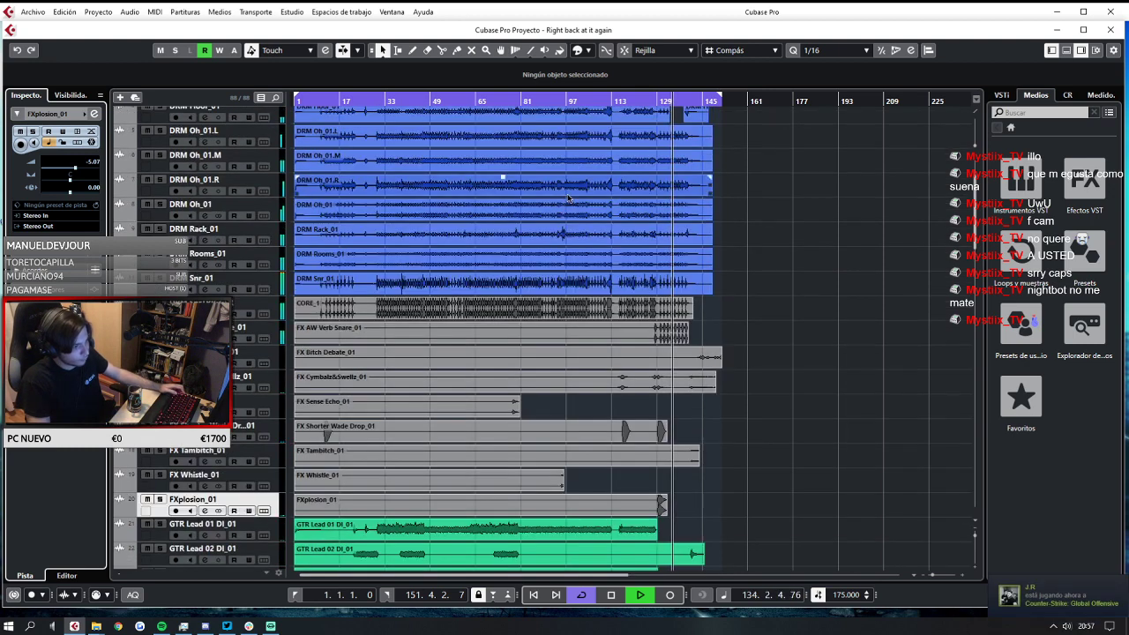
pyautogui.press('space')
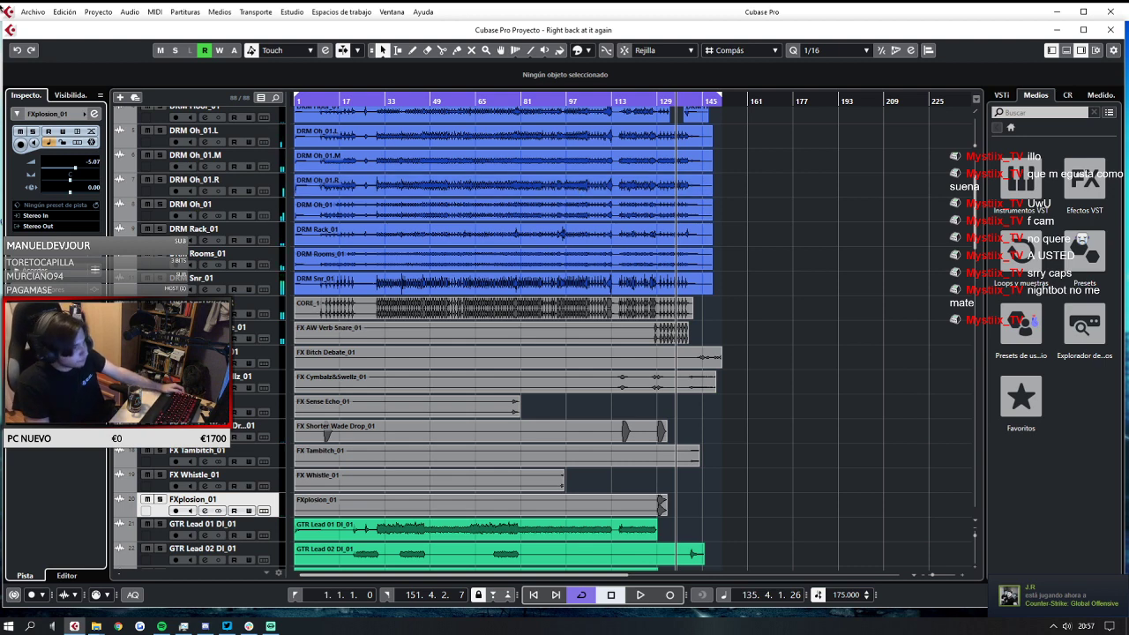
pyautogui.click(28, 13)
pyautogui.click(43, 95)
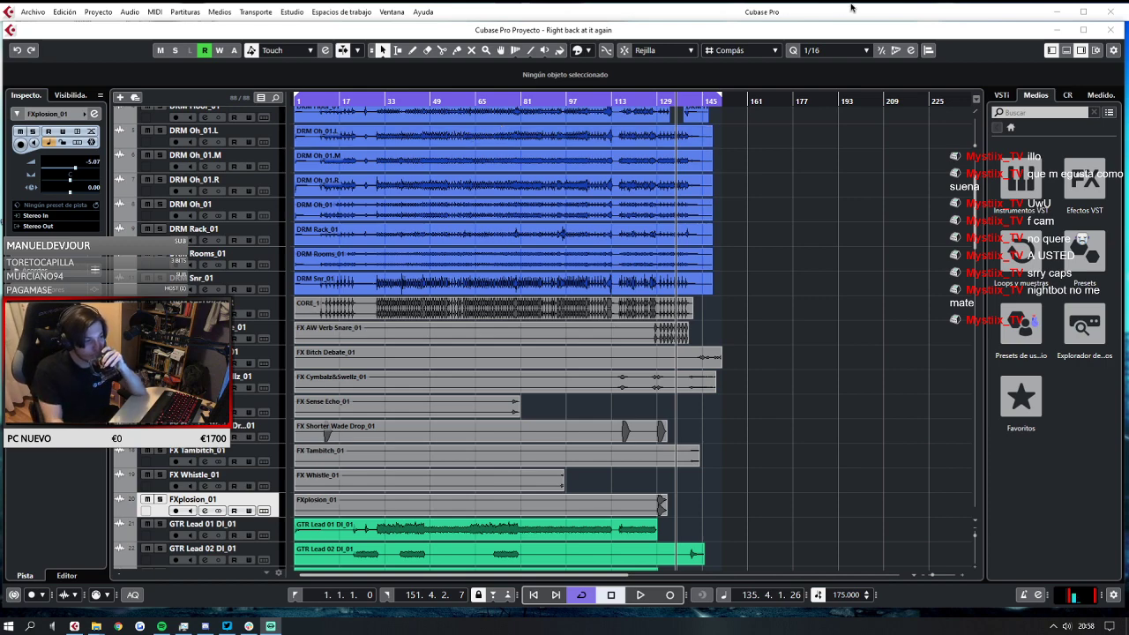
# Return to the start of the song, play it from bar 1 and adjust the system listening volume.
pyautogui.scroll(-5, 505, 234)
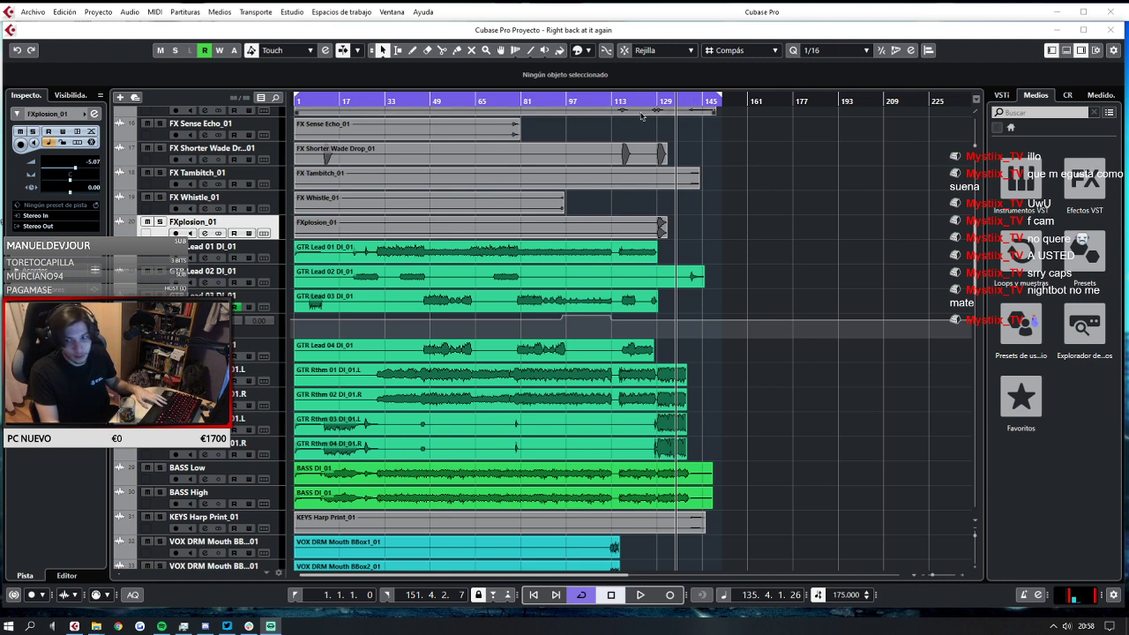
pyautogui.click(533, 594)
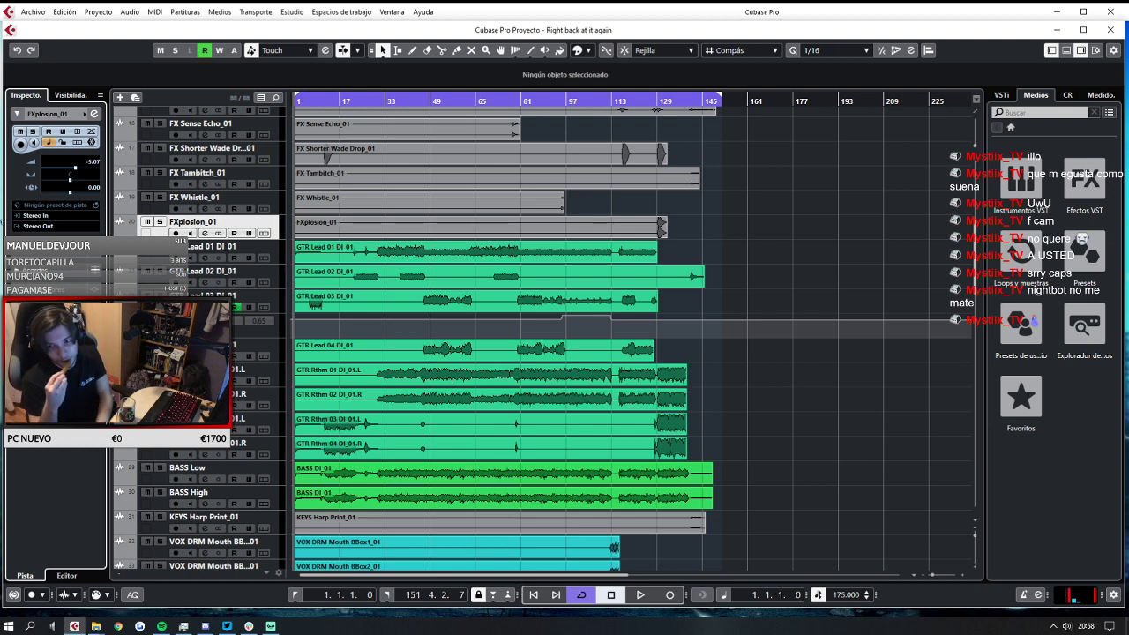
pyautogui.hotkey('alt', 'Tab')
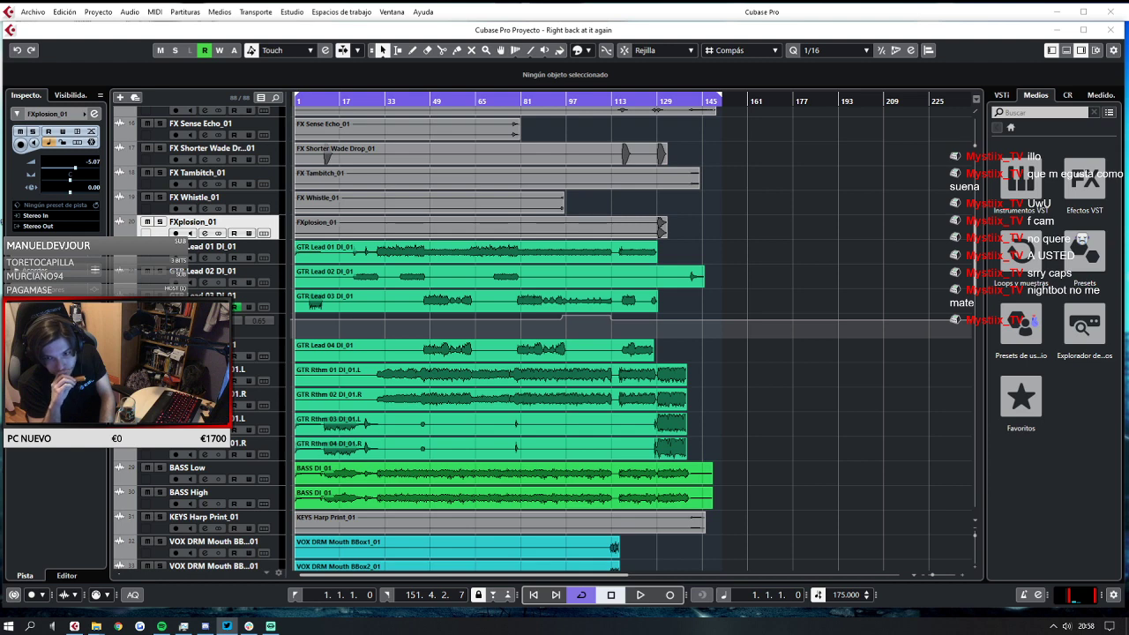
pyautogui.hotkey('alt', 'Tab')
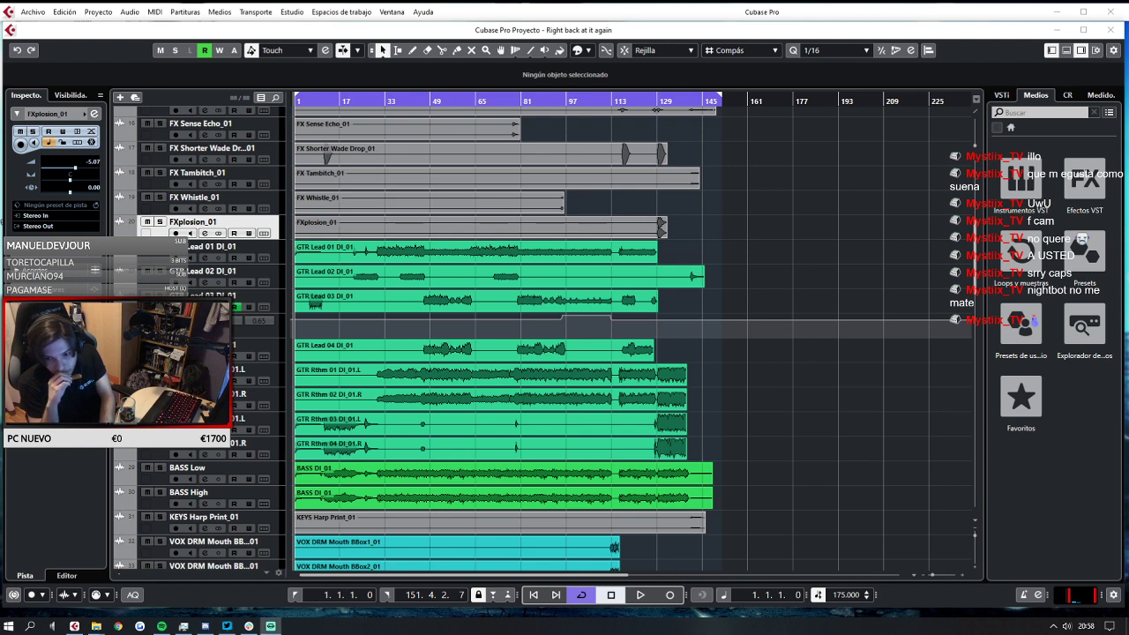
pyautogui.hotkey('alt', 'Tab')
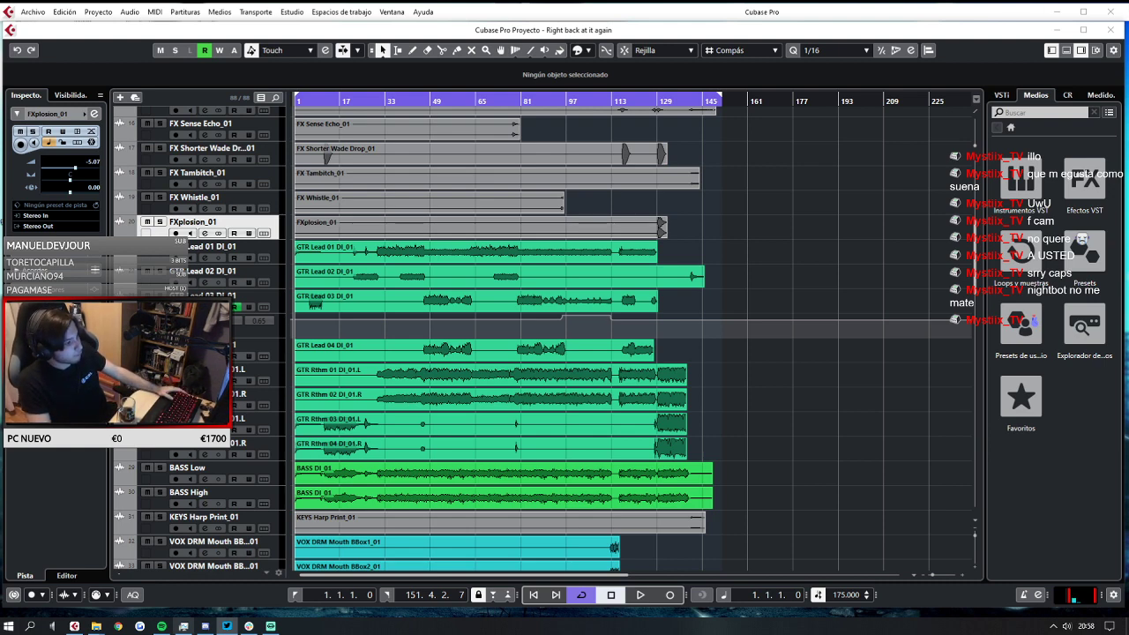
pyautogui.press('space')
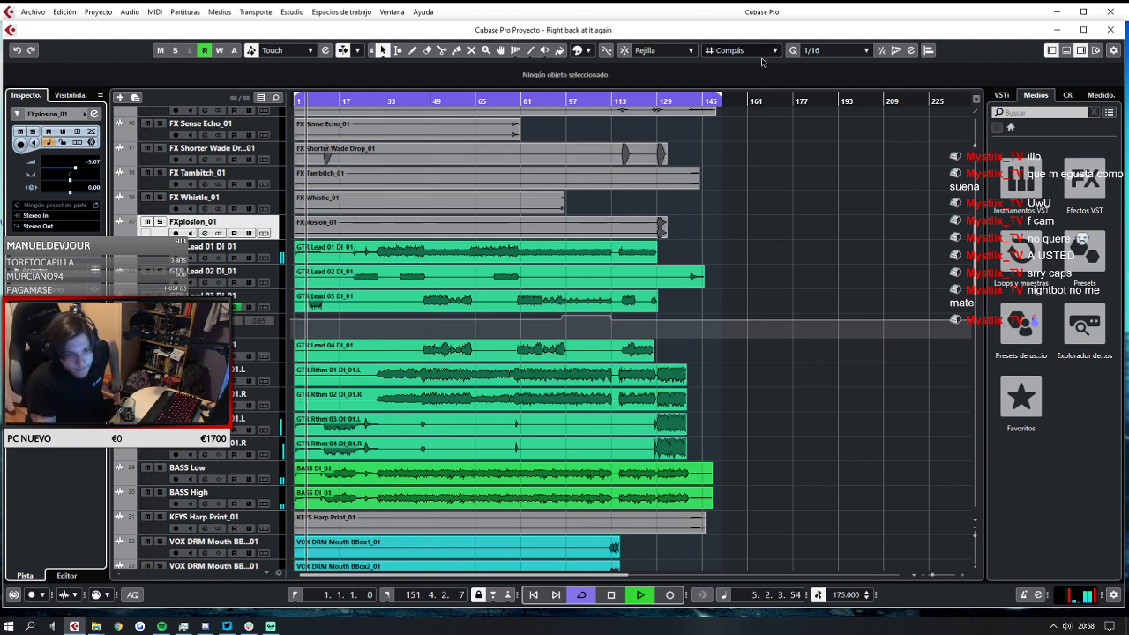
pyautogui.press('XF86AudioLowerVolume')
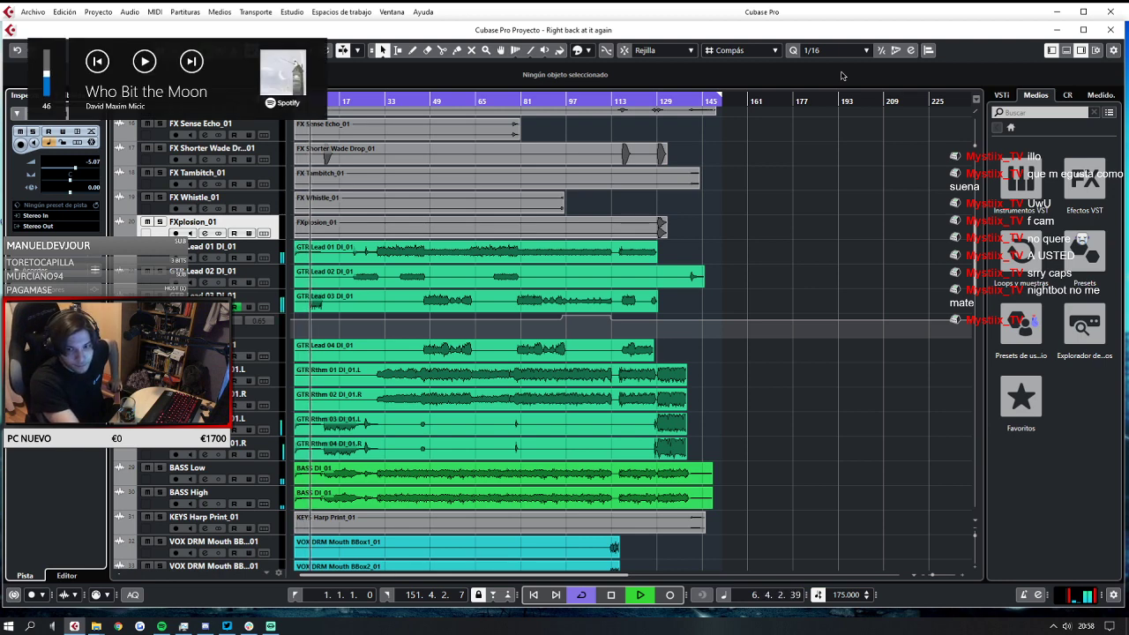
pyautogui.press('XF86AudioRaiseVolume')
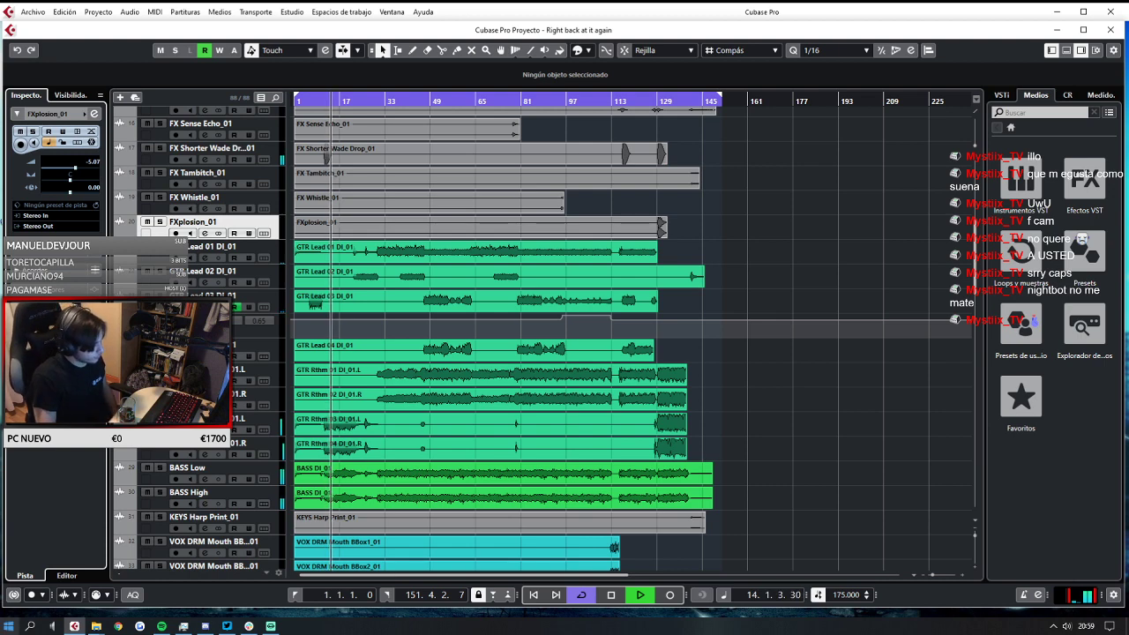
# Inspect the Ozone 5 Maximizer on Stereo Out in the MixConsole during playback, then put both windows away.
pyautogui.moveTo(79, 624)
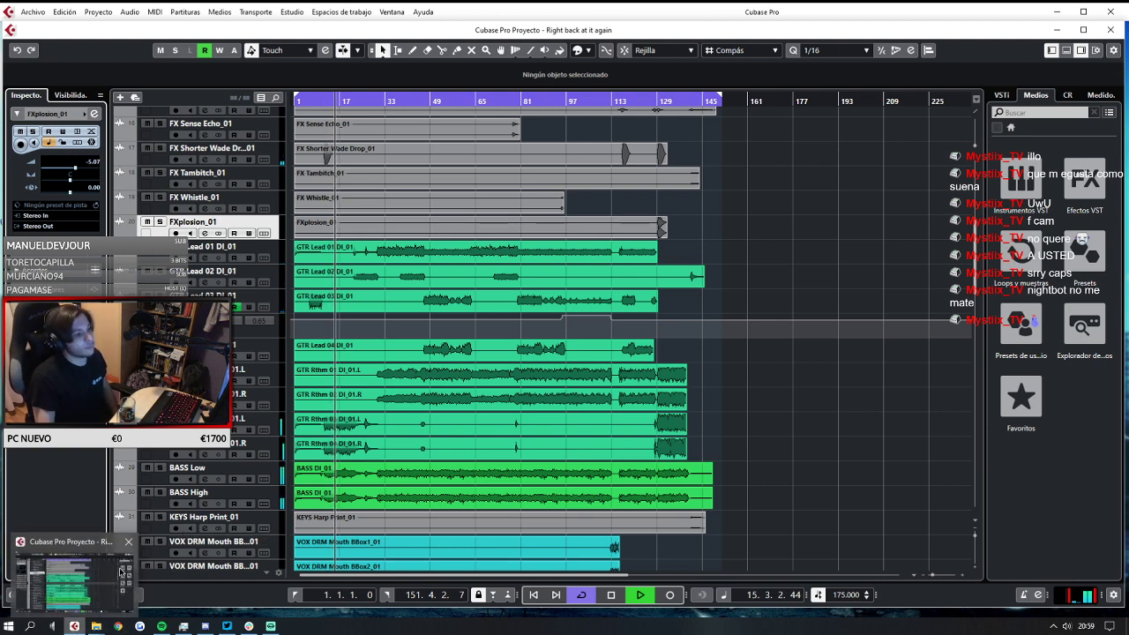
pyautogui.click(291, 12)
pyautogui.click(322, 42)
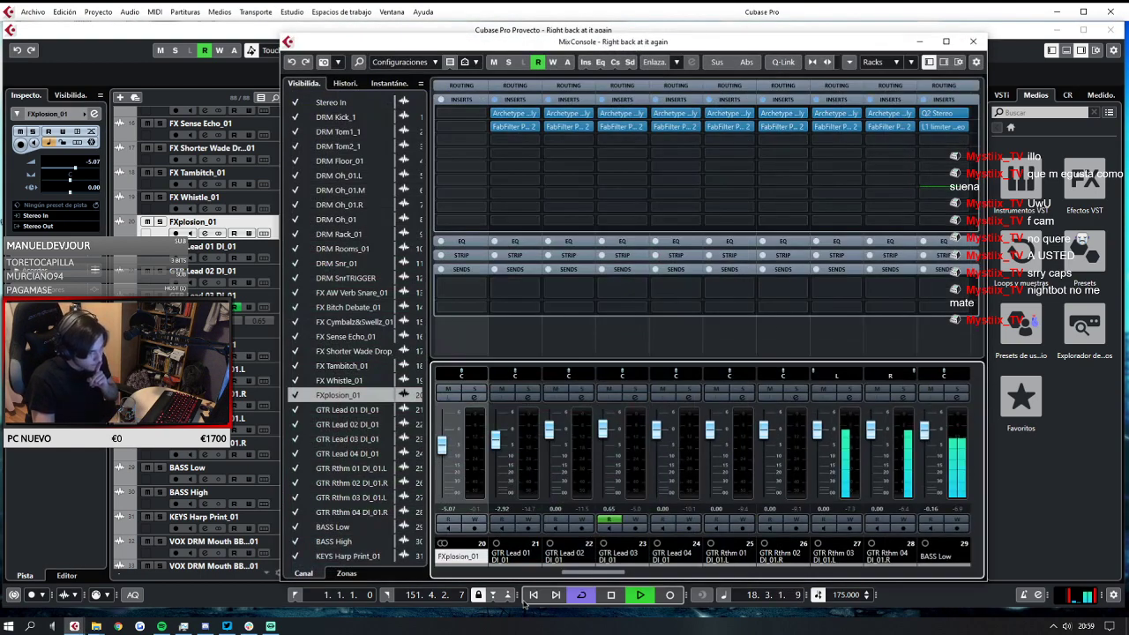
pyautogui.moveTo(591, 572); pyautogui.dragTo(942, 572)
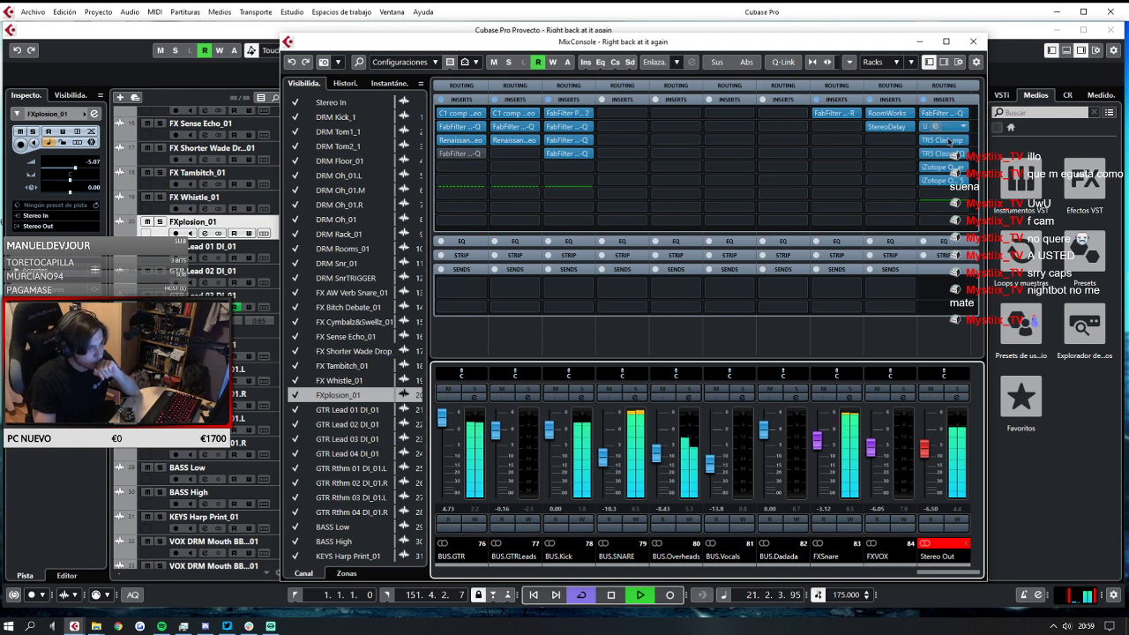
pyautogui.click(942, 167)
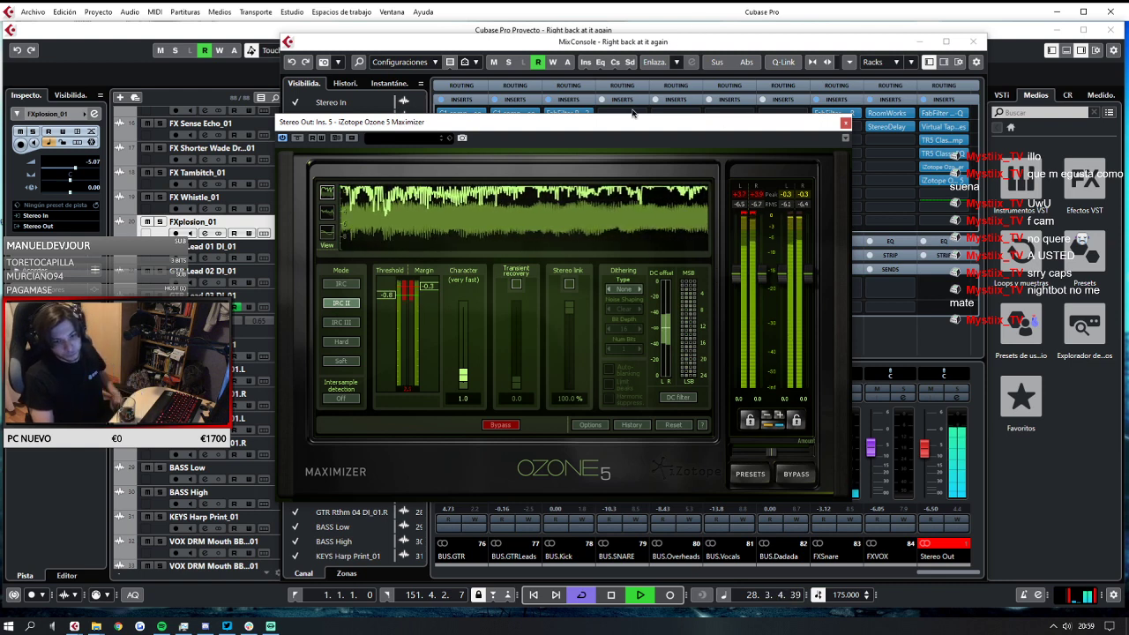
pyautogui.click(845, 122)
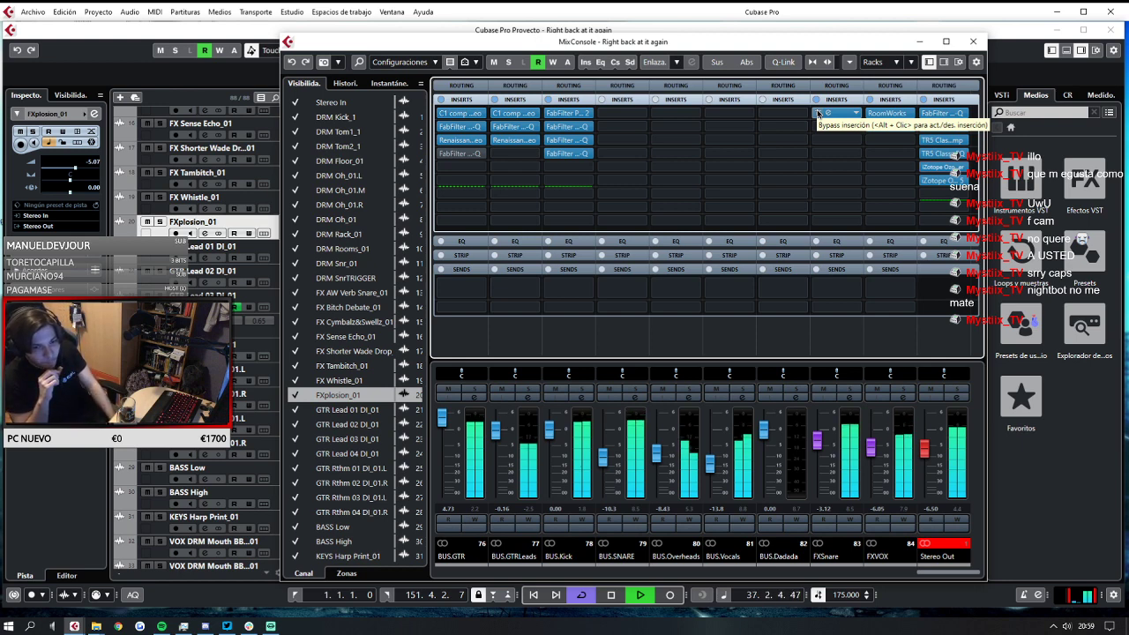
pyautogui.click(919, 42)
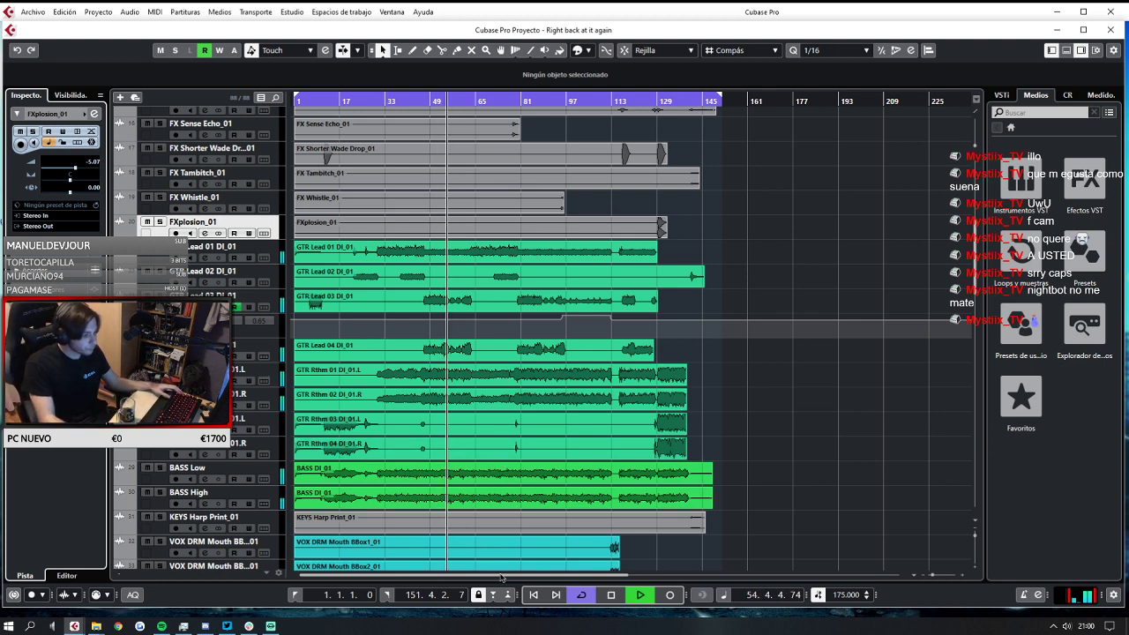
# Reduce the track heights and zoom in slightly on the timeline to fit more of the arrangement in view.
pyautogui.moveTo(973, 542); pyautogui.dragTo(976, 528)
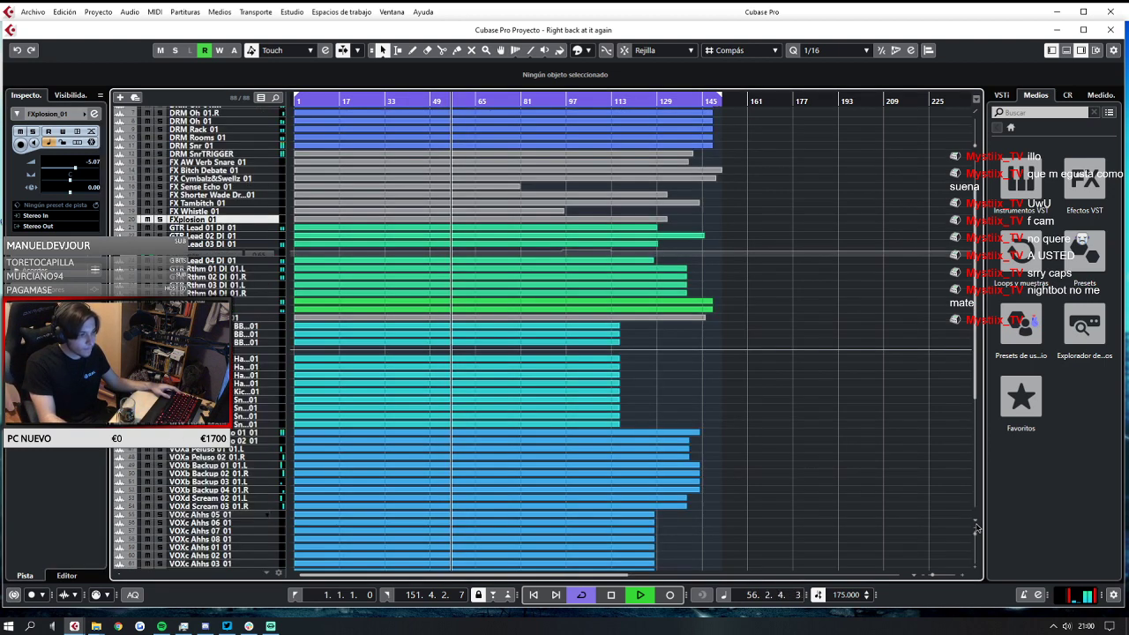
pyautogui.moveTo(933, 576); pyautogui.dragTo(934, 576)
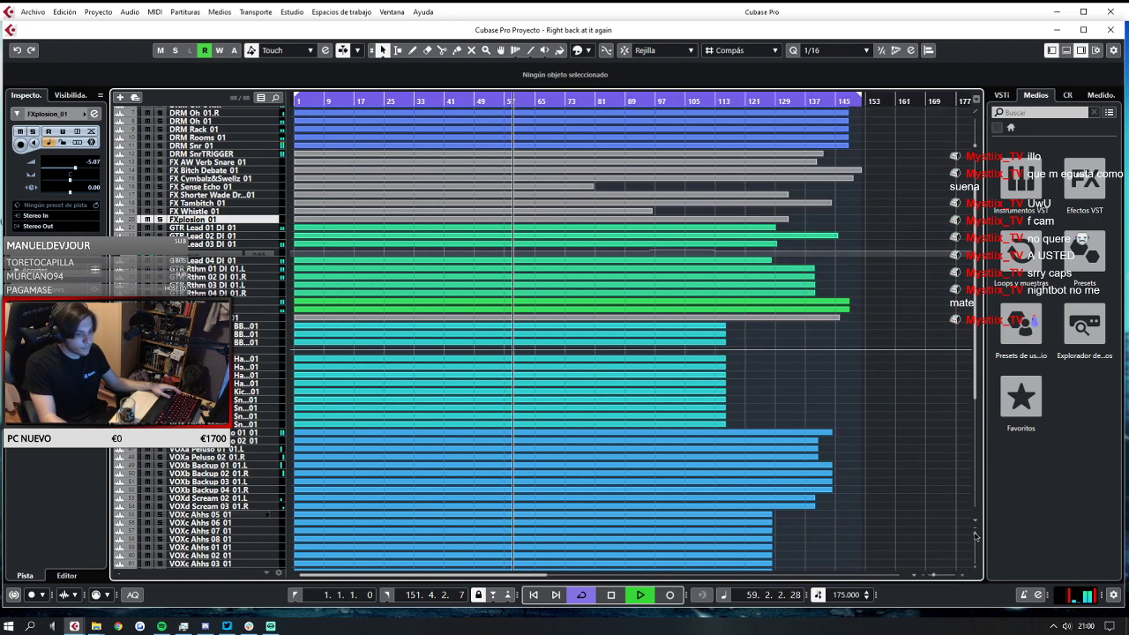
pyautogui.moveTo(975, 529); pyautogui.dragTo(975, 536)
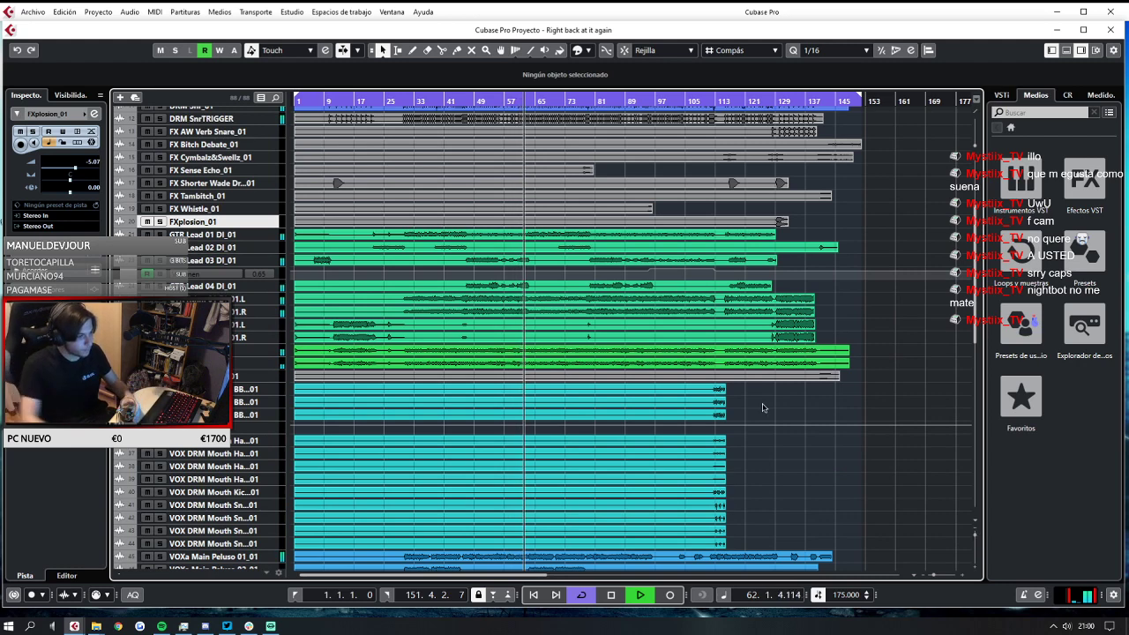
# Lower the BUS.SNARE fader to about -12.1 dB in the MixConsole during playback, and close the mixer.
pyautogui.scroll(-8, 582, 381)
pyautogui.scroll(10, 582, 381)
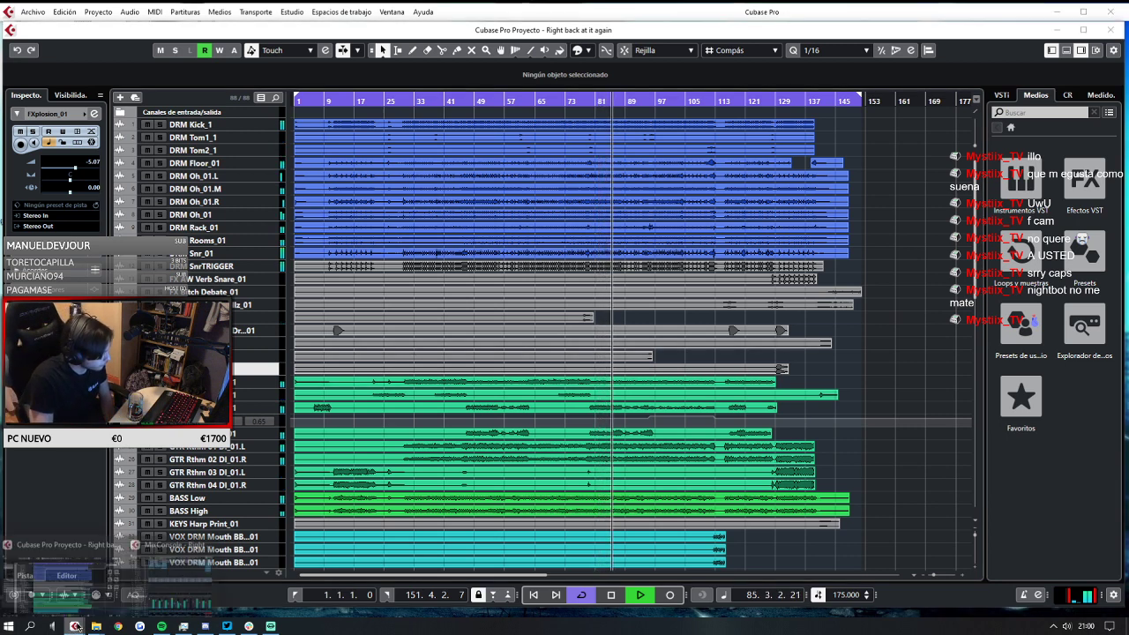
pyautogui.press('F3')
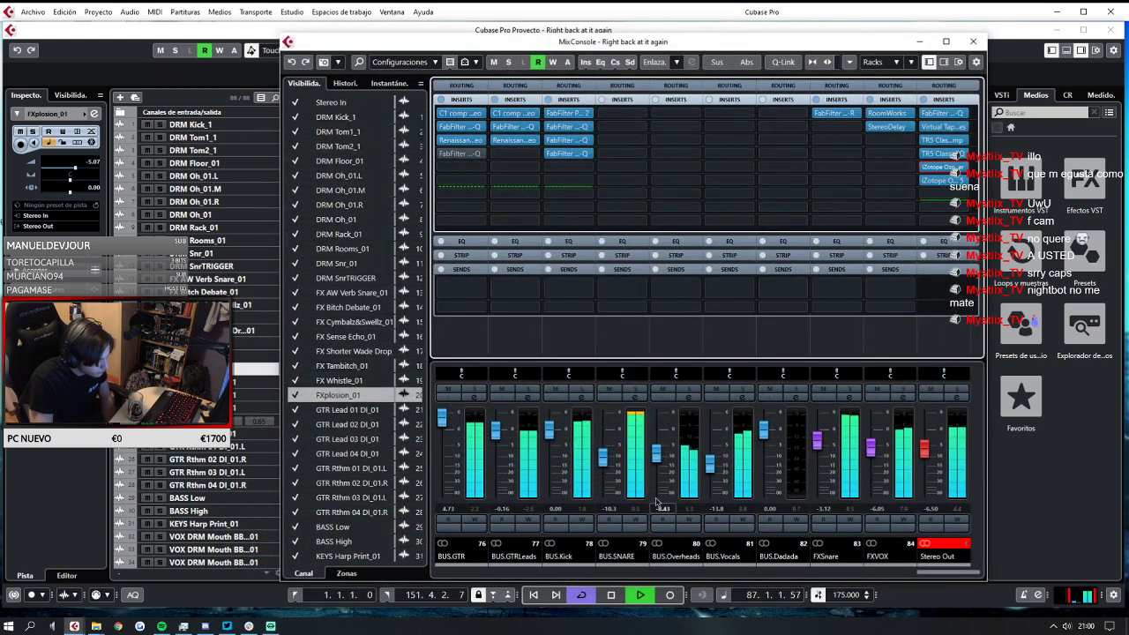
pyautogui.moveTo(602, 464); pyautogui.dragTo(603, 467)
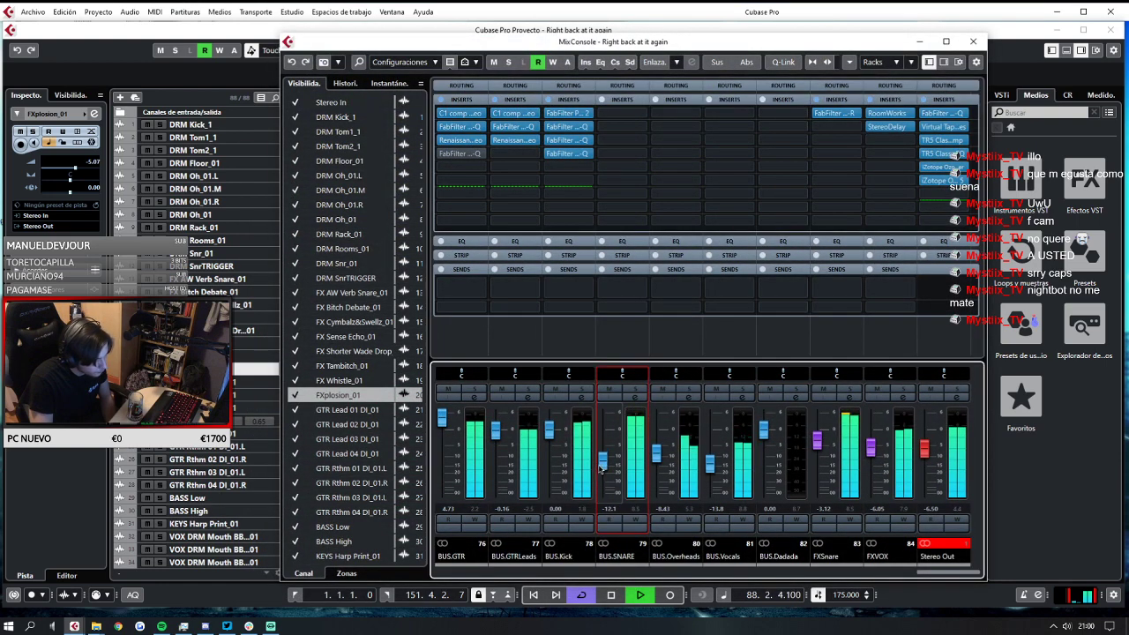
pyautogui.click(972, 41)
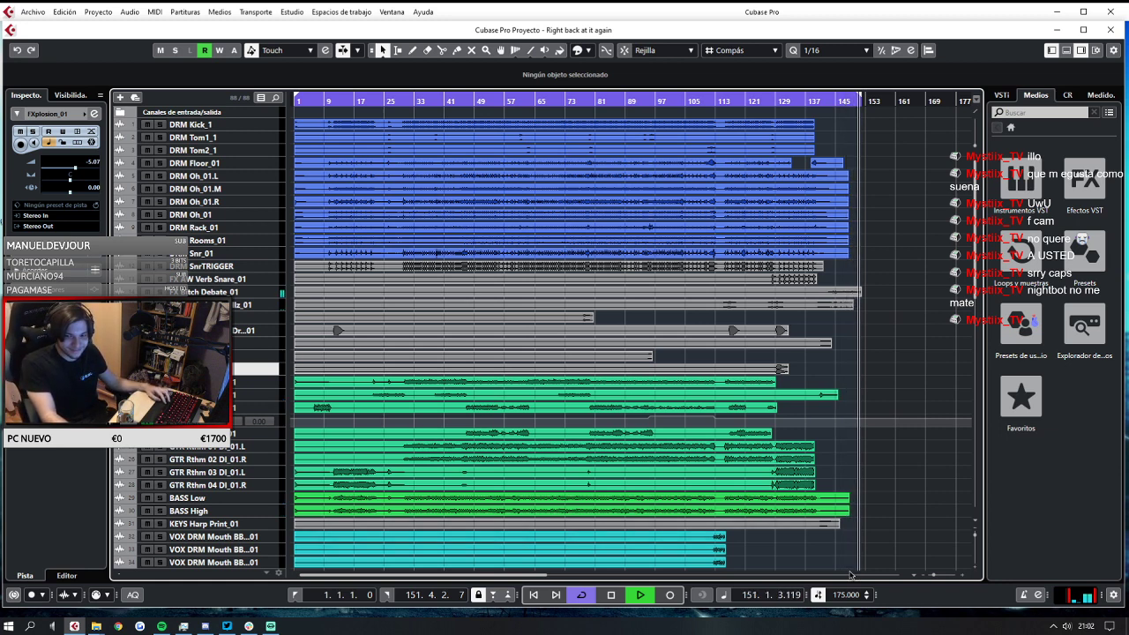
# Stop playback at the end of the song and save the project with the new snare bus level.
pyautogui.press('space')
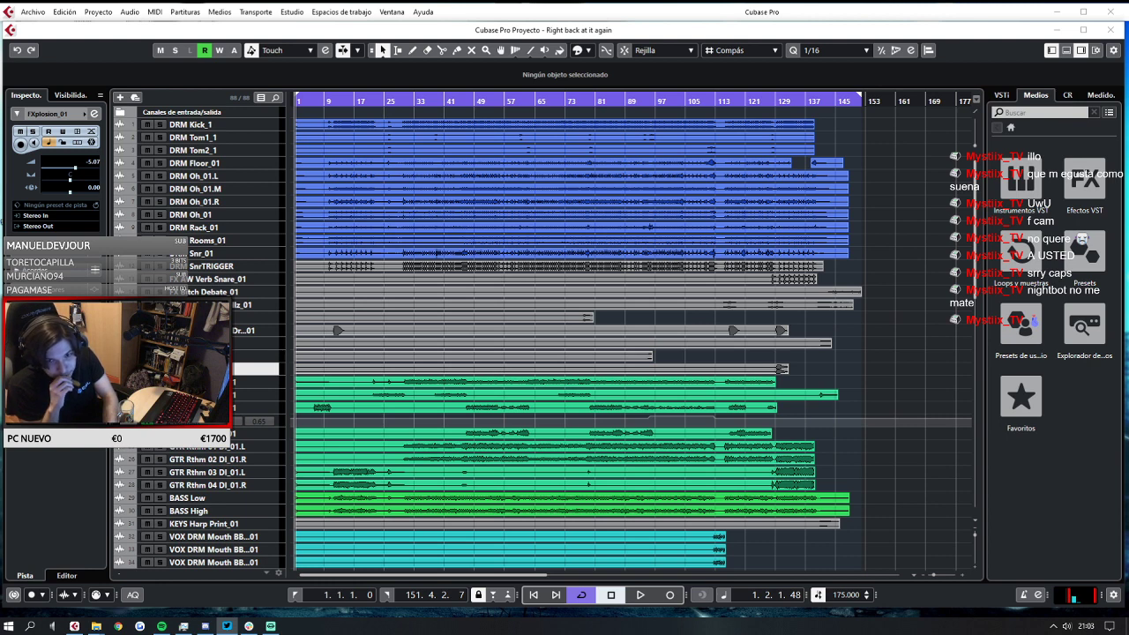
pyautogui.click(34, 12)
pyautogui.click(49, 94)
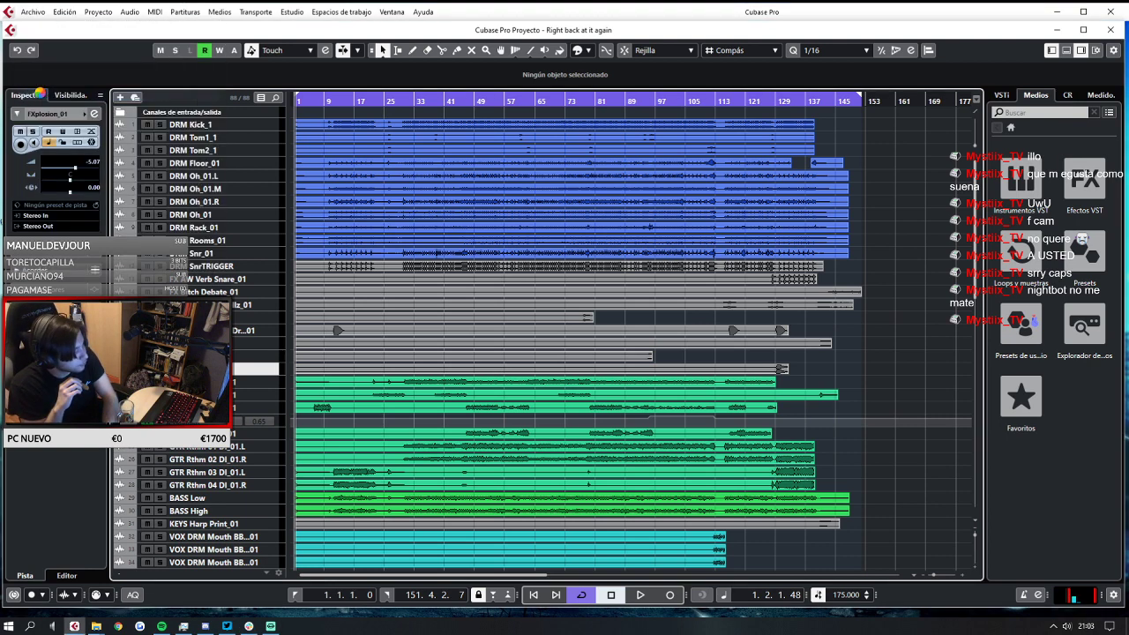